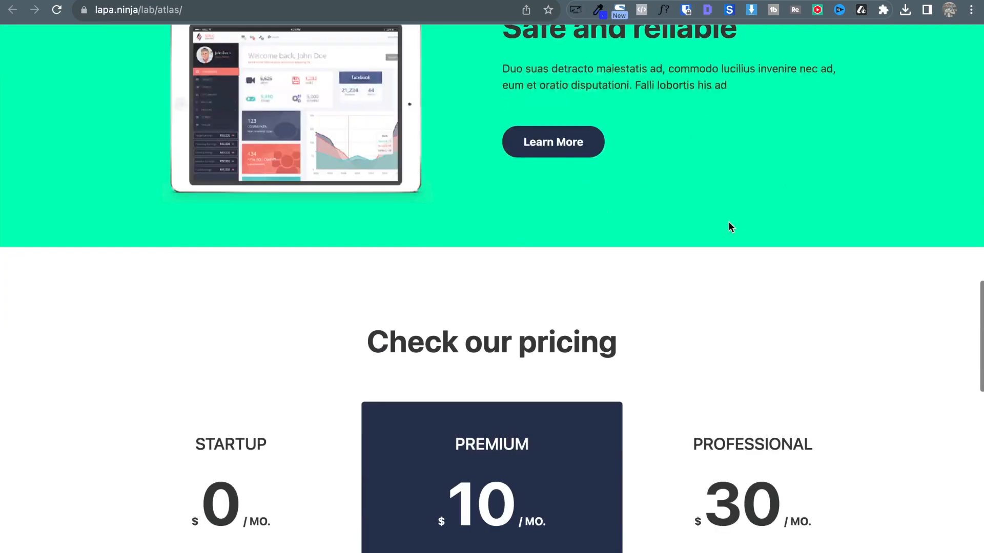
pyautogui.scroll(-2, 730, 227)
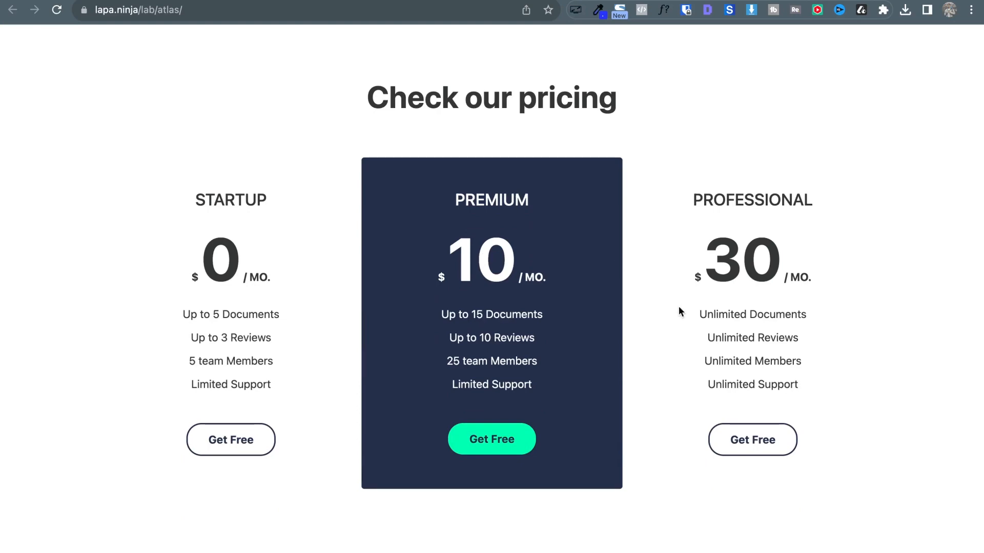
# Look over the lapa.ninja Atlas reference page, then bring up the local divi.local site.
pyautogui.scroll(20, 679, 308)
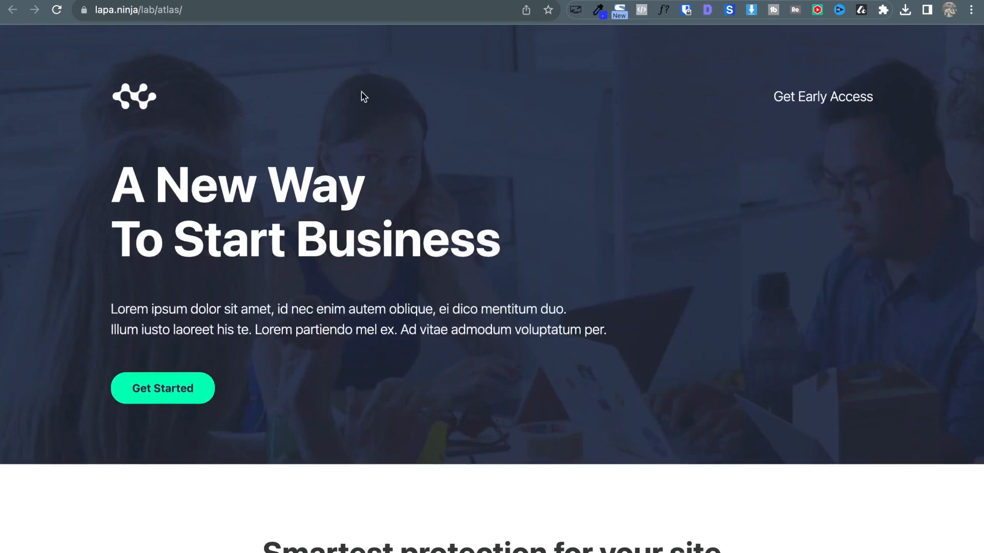
pyautogui.click(215, 11)
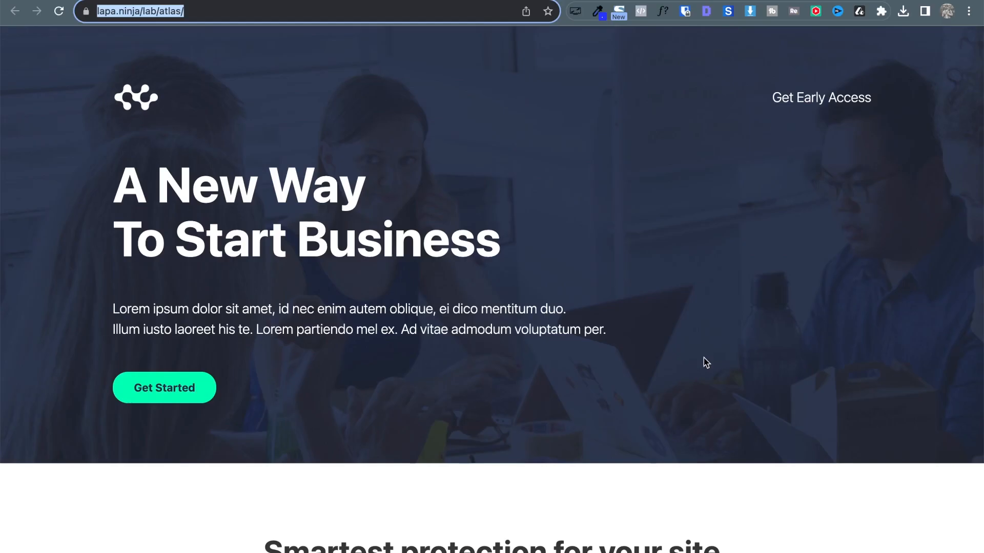
pyautogui.click(703, 363)
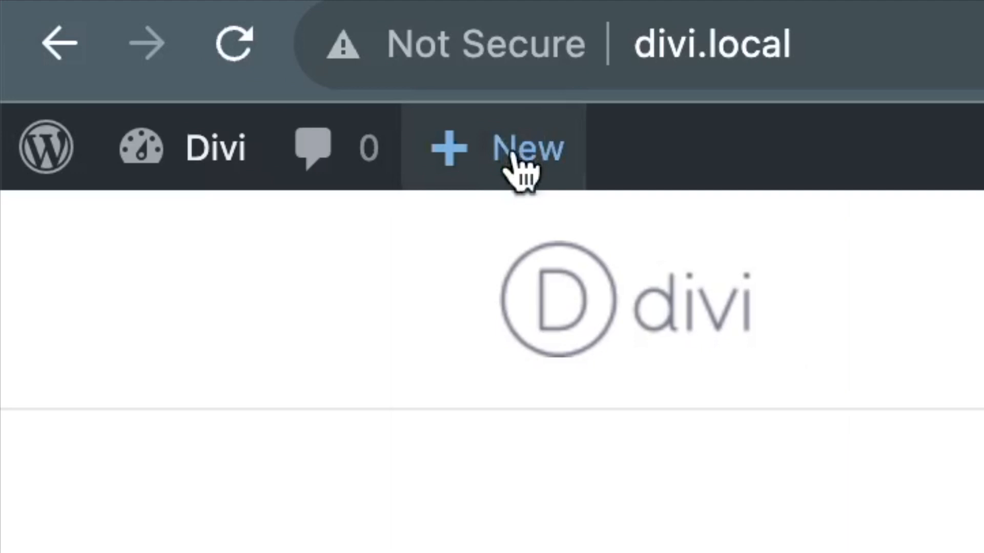
# Create a new WordPress page titled 'Landing page' and open it in the Divi Builder.
pyautogui.moveTo(130, 41)
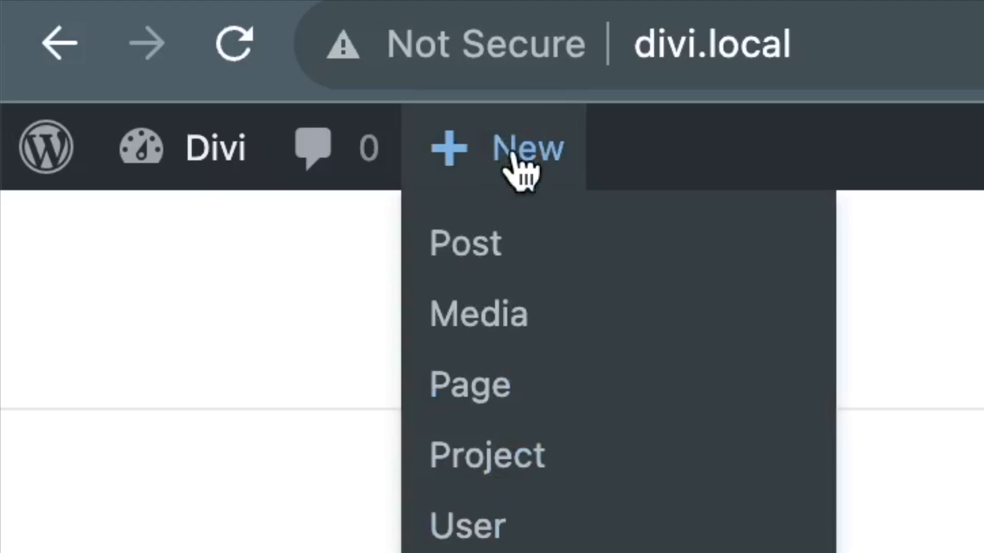
pyautogui.click(466, 392)
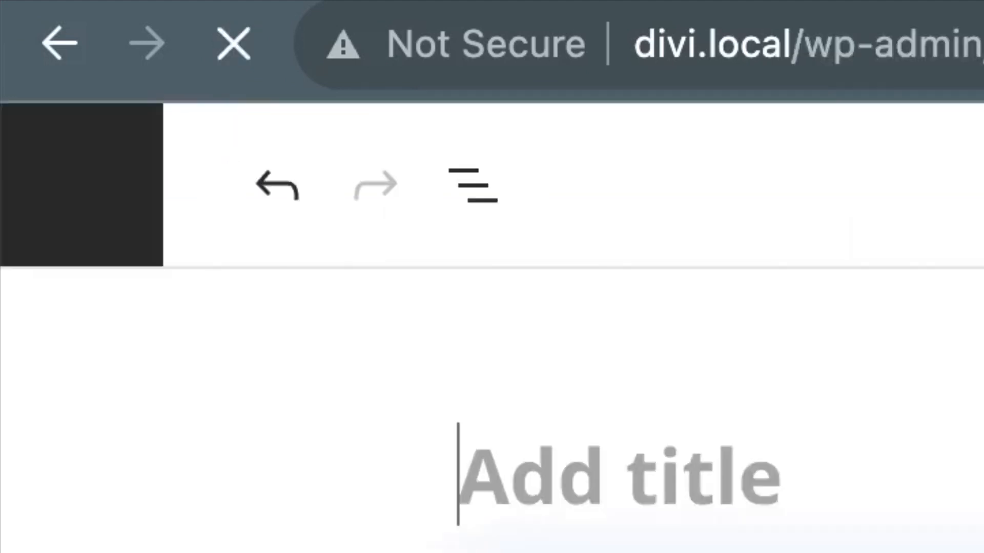
pyautogui.write('L')
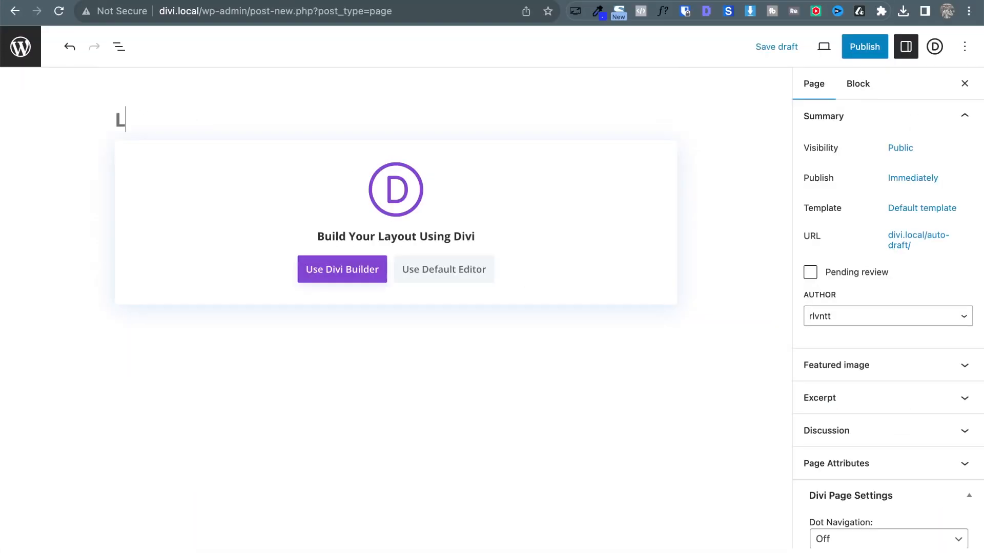
pyautogui.write('anding')
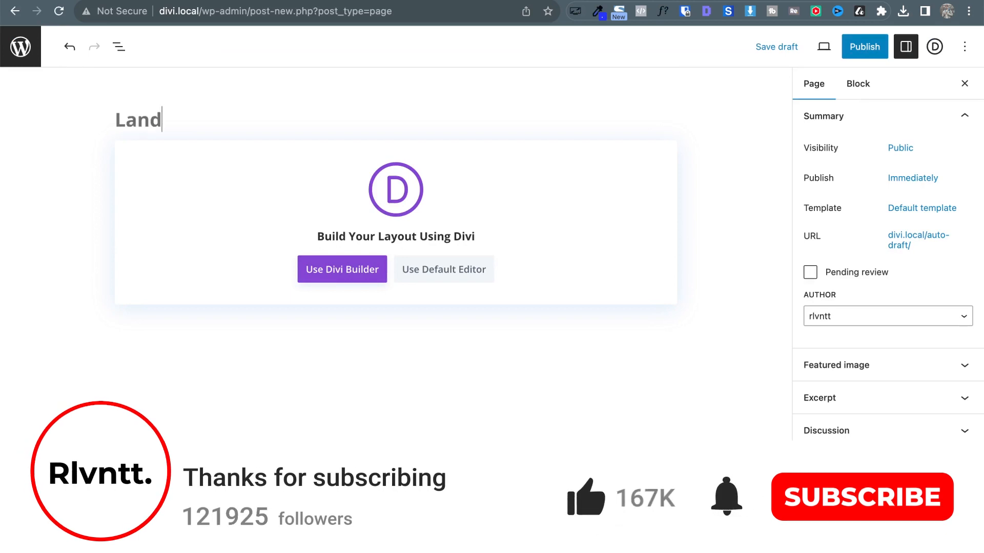
pyautogui.write(' page')
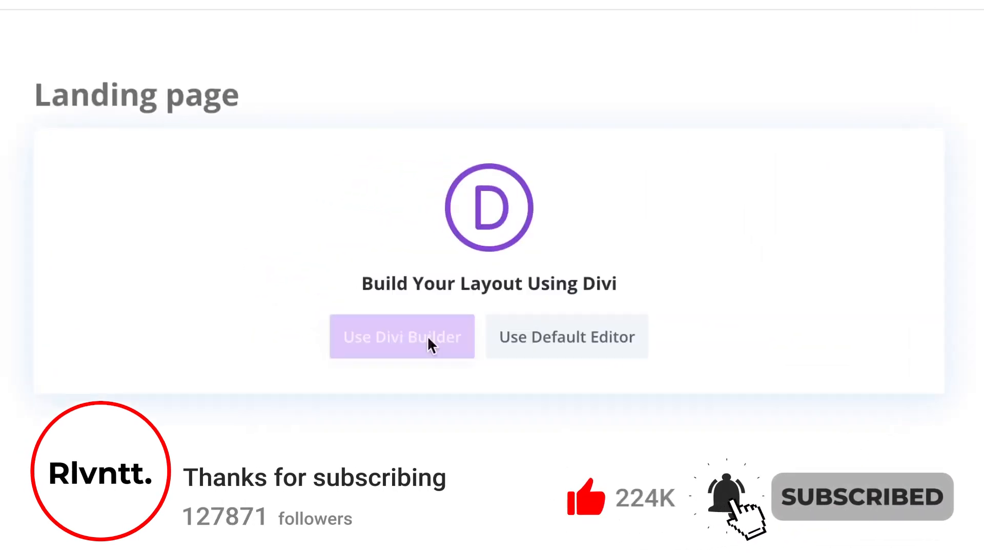
pyautogui.click(429, 345)
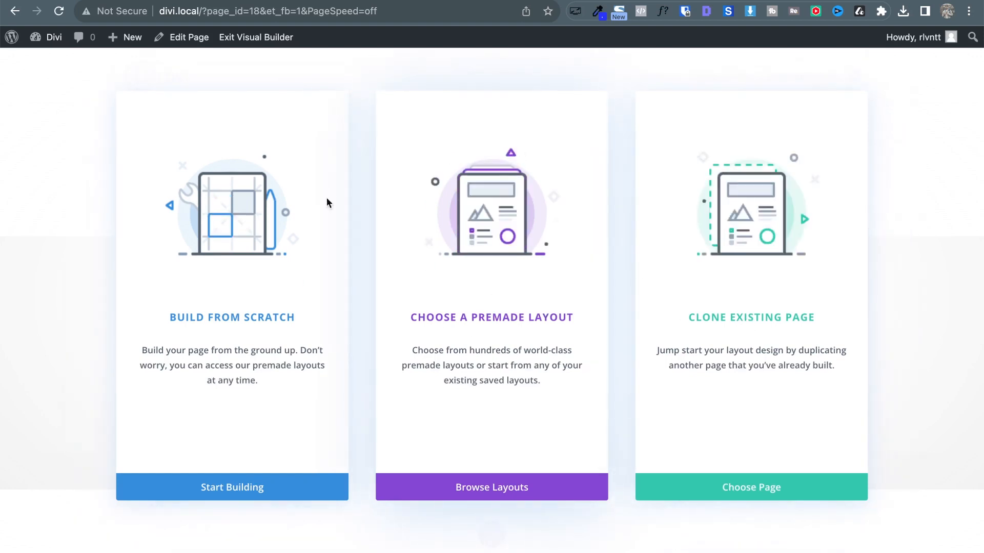
# Choose Build From Scratch for the landing page, then return to the Atlas reference tab.
pyautogui.click(227, 301)
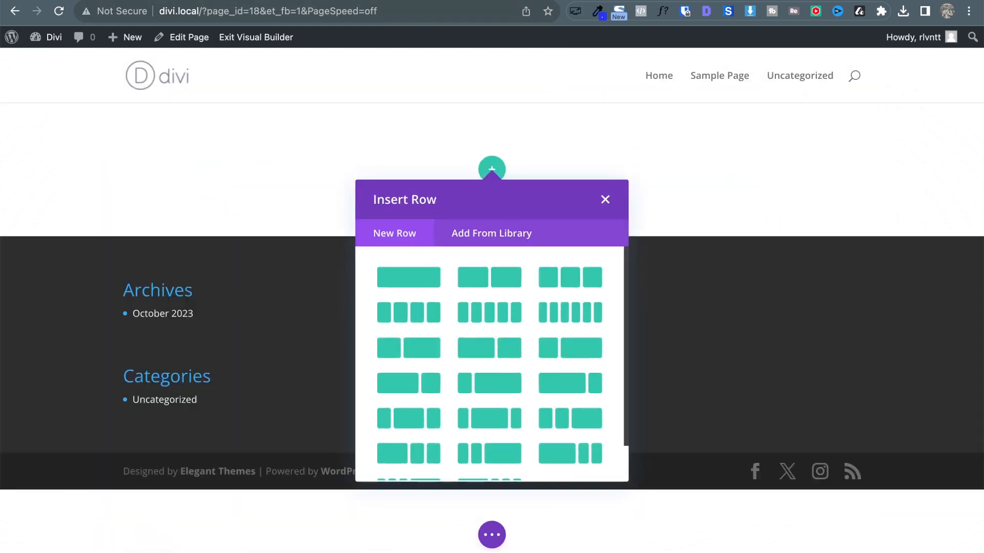
pyautogui.click(92, 4)
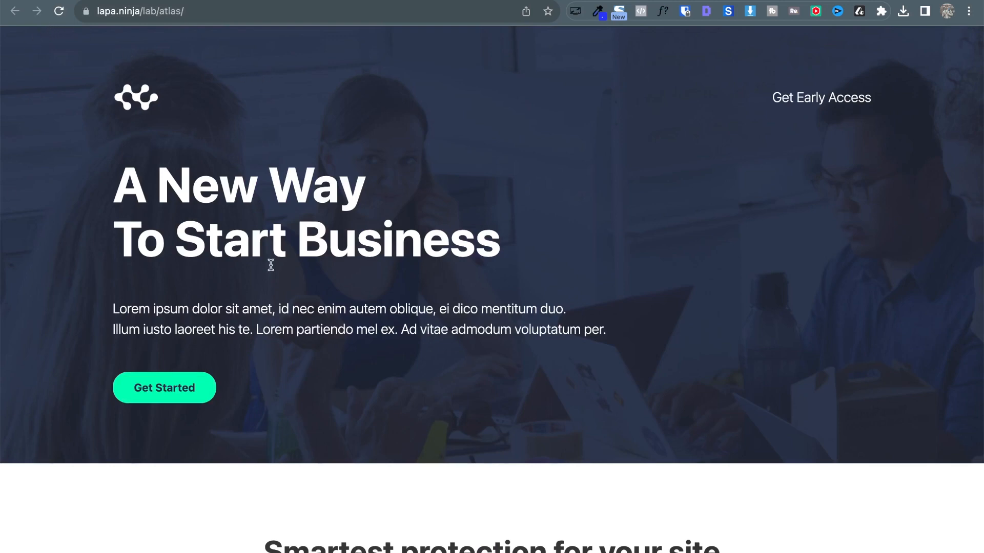
# Scroll through the Atlas page down to the contact form and back to the top.
pyautogui.scroll(-10, 328, 387)
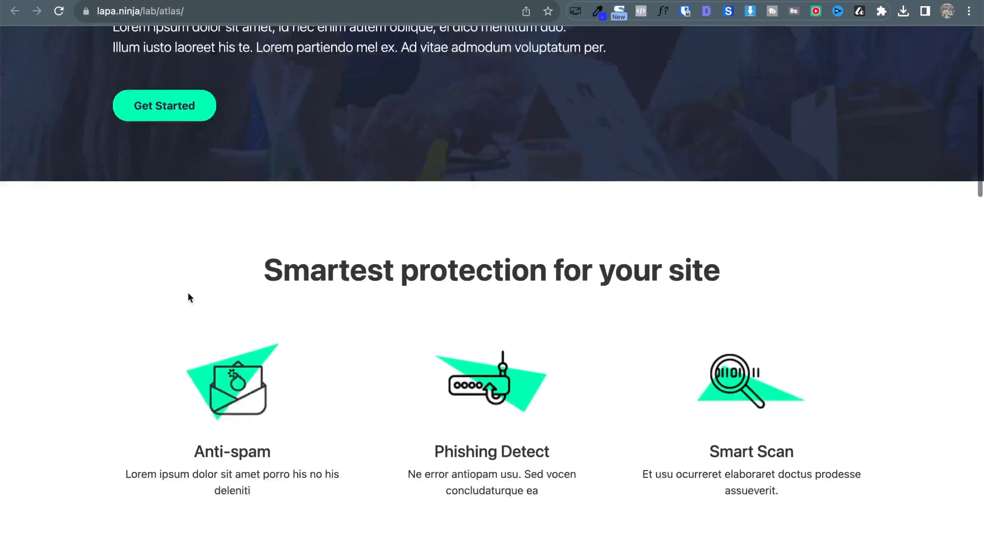
pyautogui.scroll(-4, 43, 117)
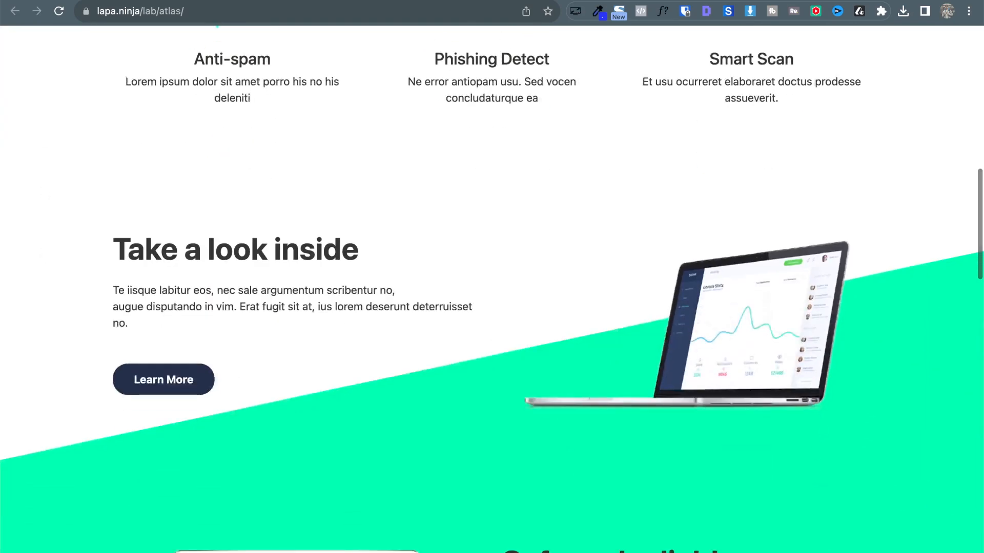
pyautogui.scroll(-4, 414, 234)
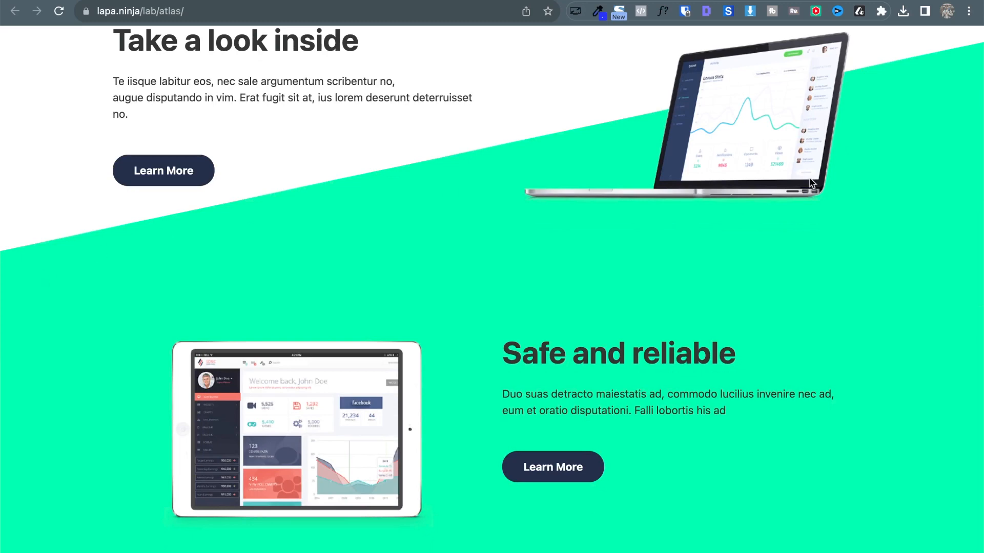
pyautogui.scroll(-11, 515, 249)
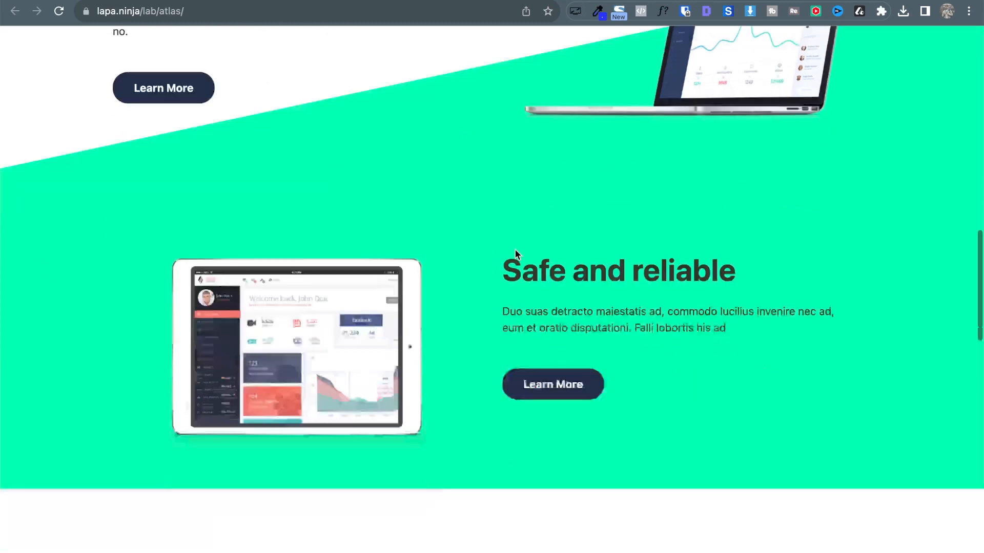
pyautogui.scroll(-7, 395, 343)
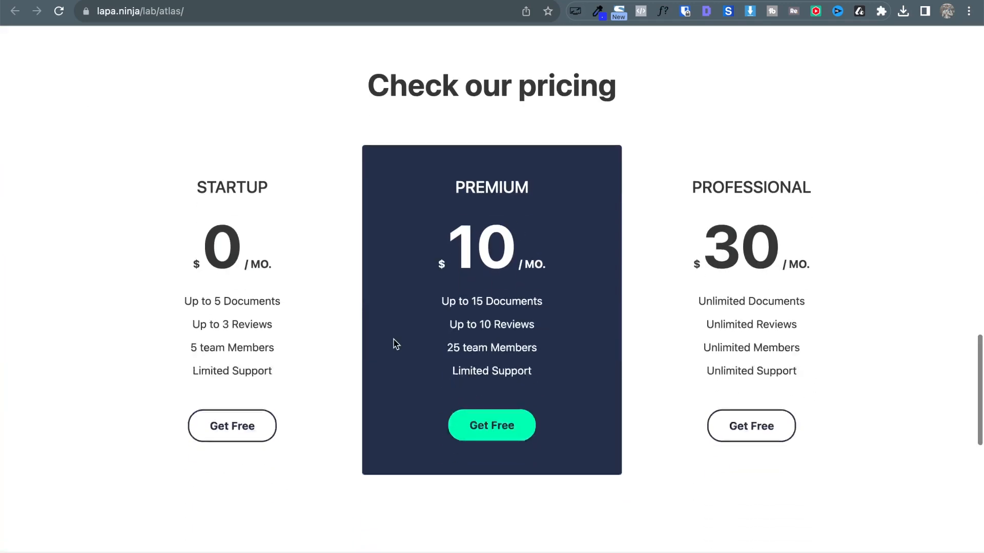
pyautogui.scroll(-3, 115, 278)
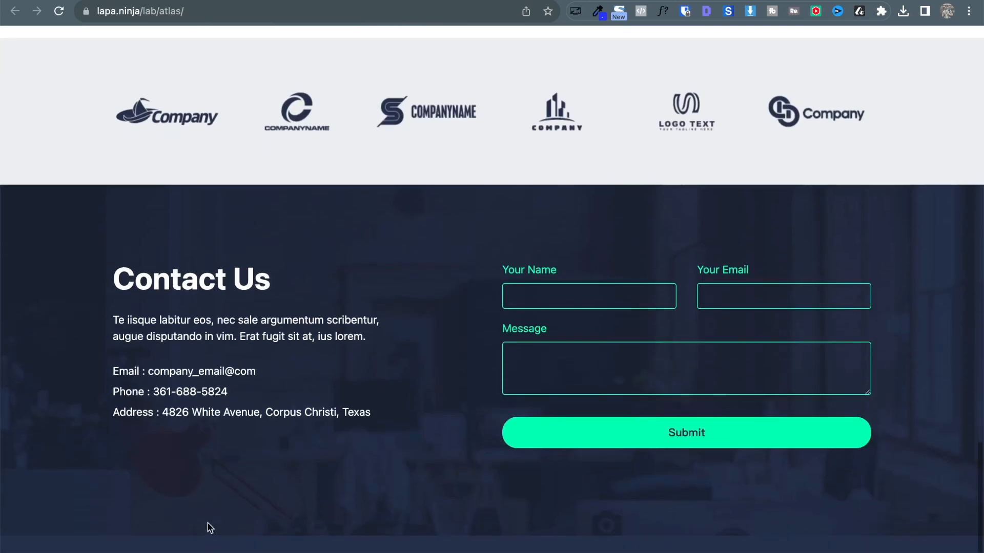
pyautogui.scroll(17, 207, 431)
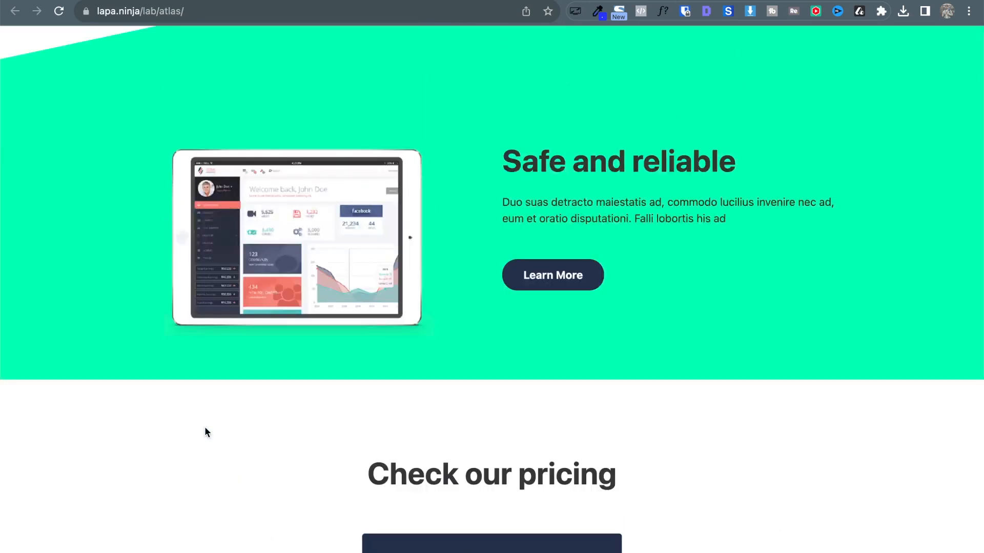
pyautogui.scroll(14, 205, 431)
pyautogui.scroll(5, 204, 427)
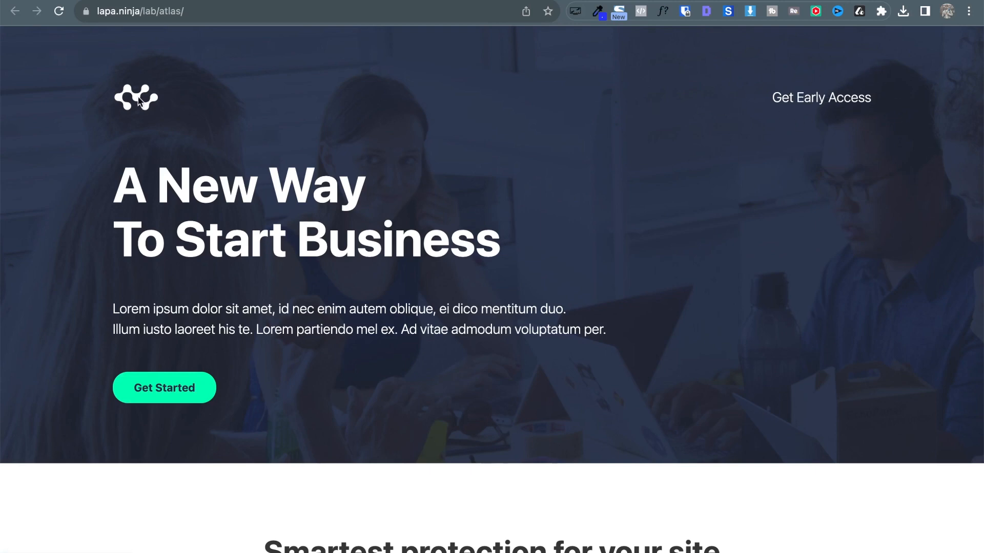
pyautogui.scroll(-2, 451, 198)
pyautogui.scroll(3, 453, 197)
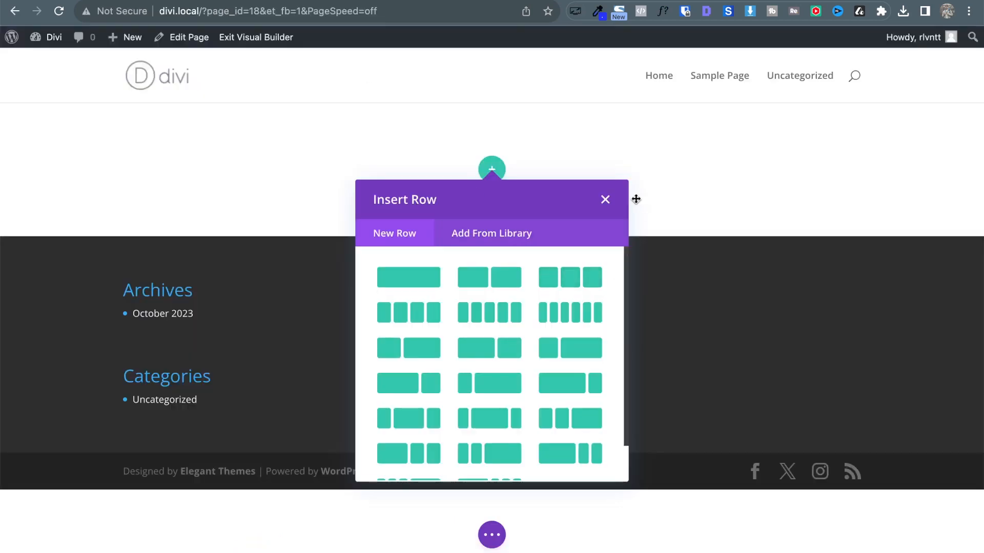
# Dismiss the row layout choices and duplicate the empty section twice, giving three sections.
pyautogui.click(597, 198)
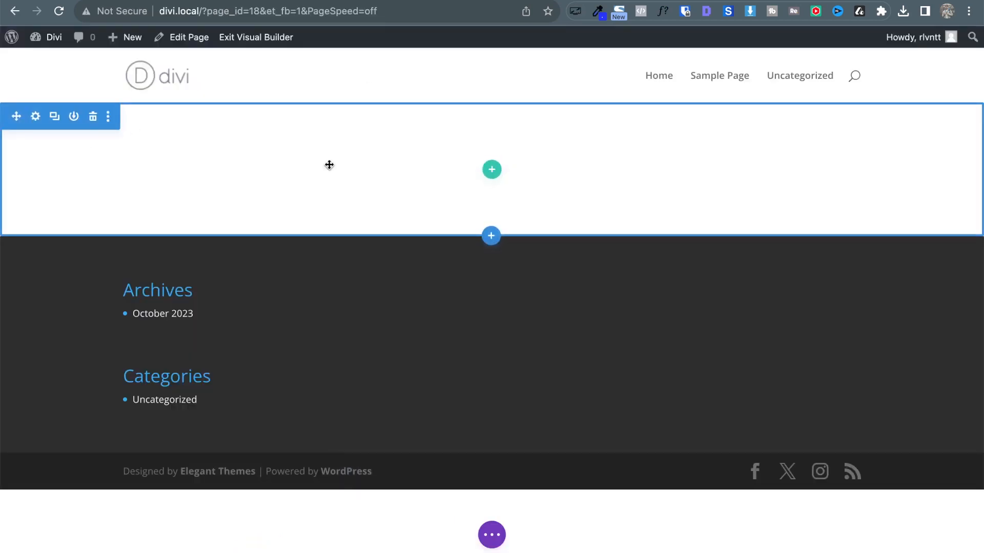
pyautogui.click(56, 121)
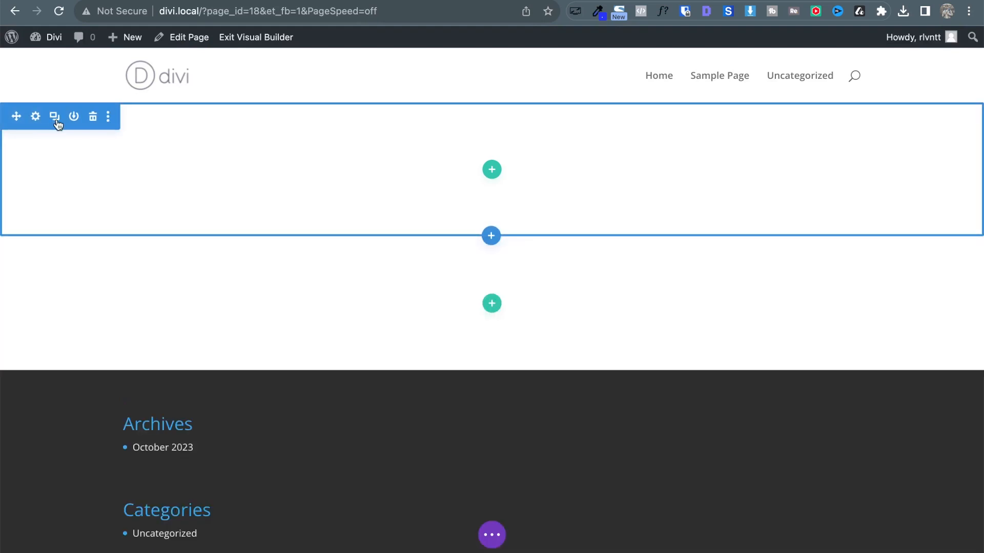
pyautogui.click(56, 121)
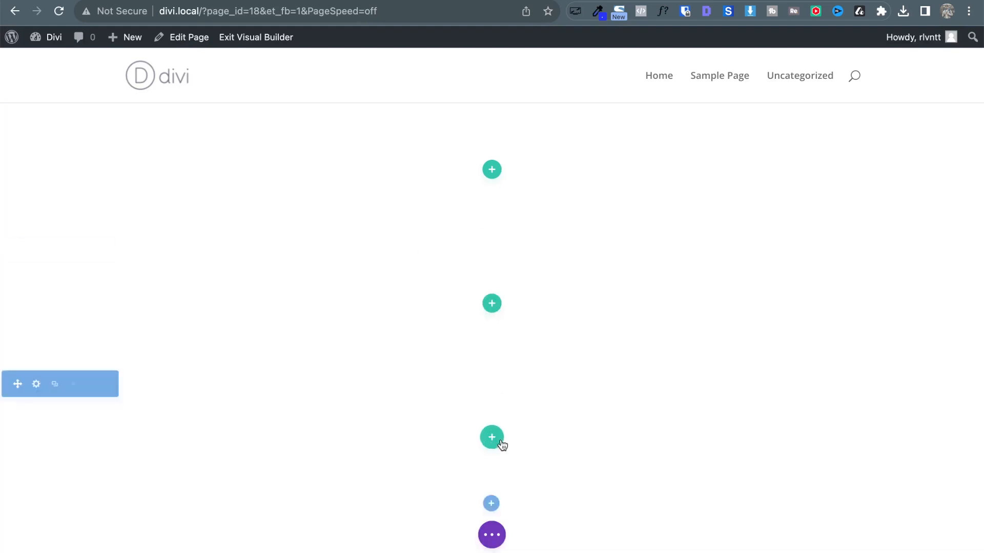
pyautogui.scroll(-1, 501, 443)
pyautogui.scroll(1, 501, 441)
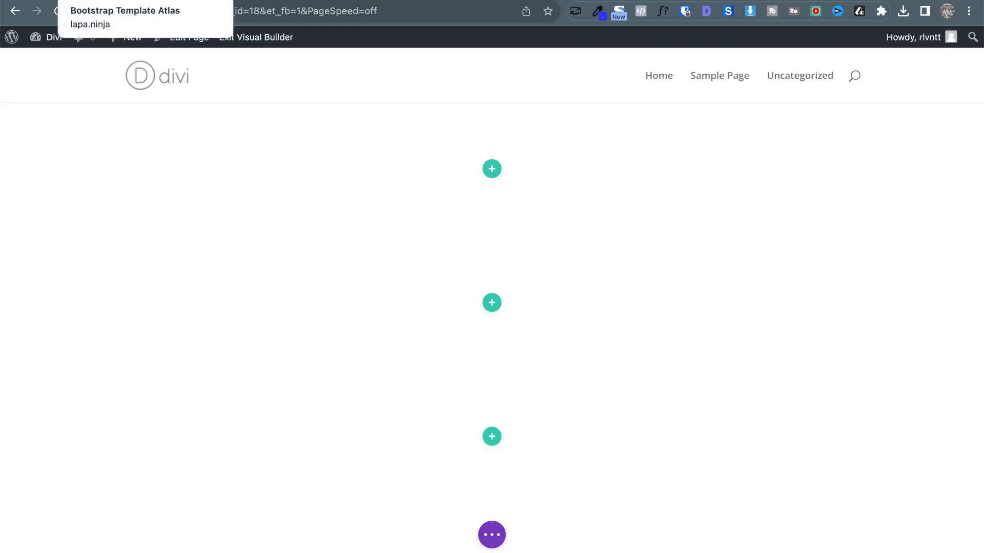
pyautogui.click(113, 0)
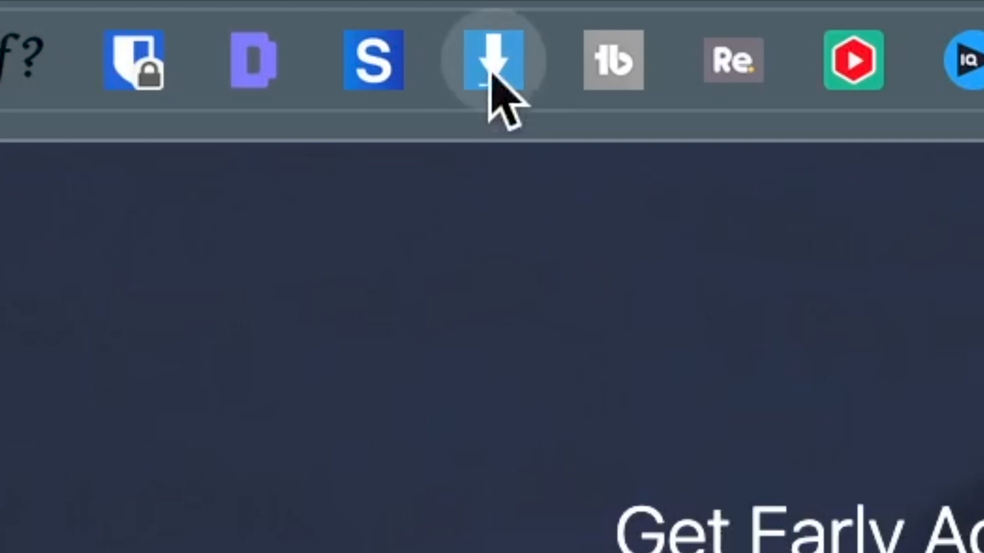
# Download all 14 Atlas page images, including banner-bk.jpg, with Image Downloader.
pyautogui.click(491, 74)
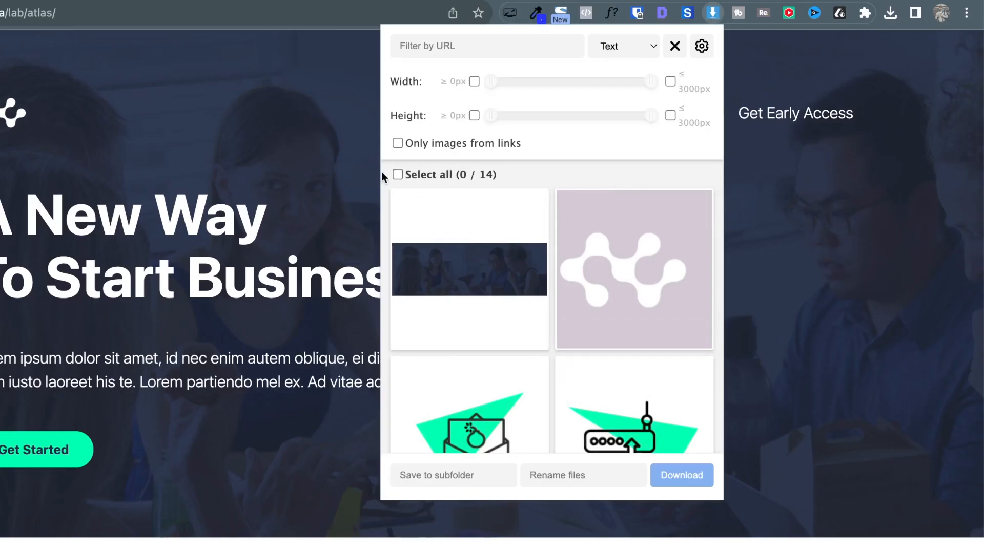
pyautogui.click(398, 175)
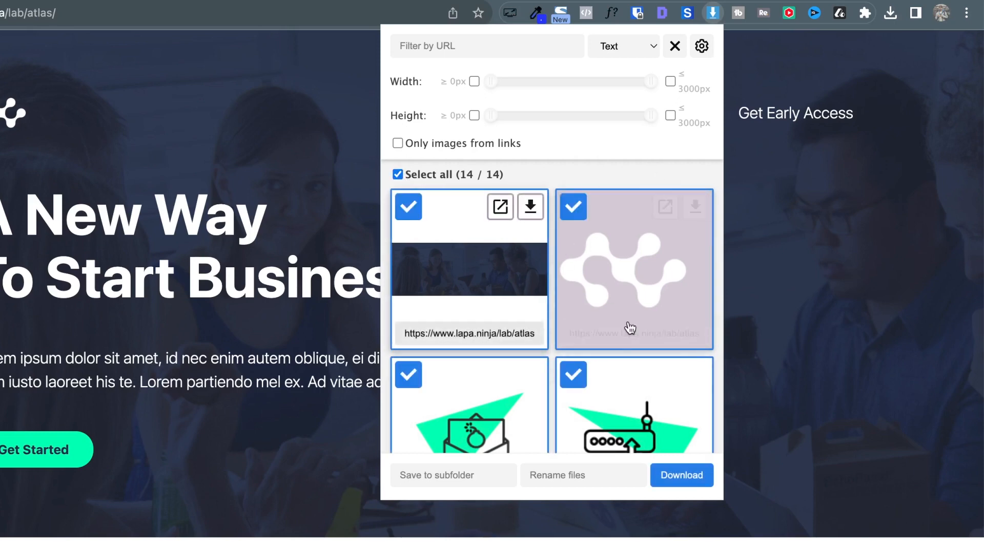
pyautogui.scroll(-3, 600, 256)
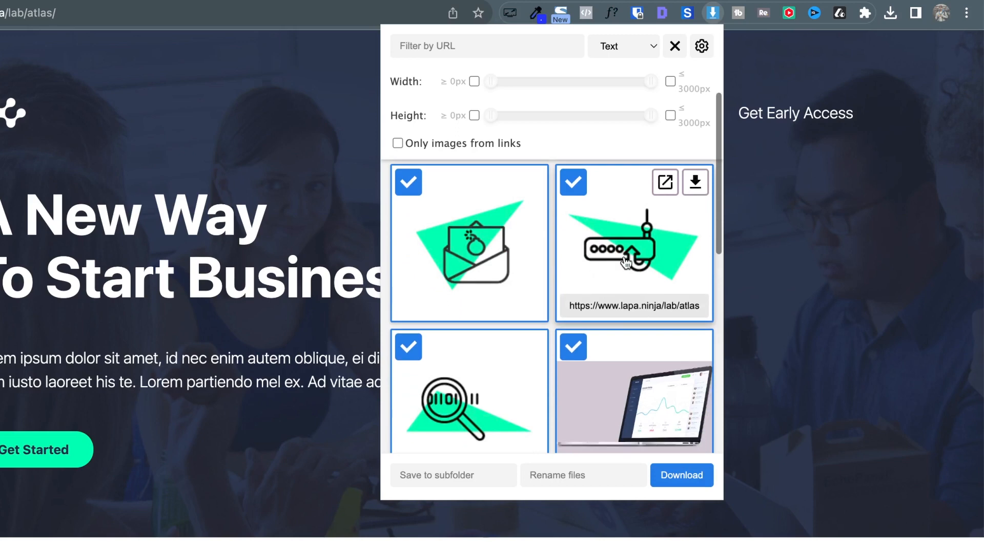
pyautogui.scroll(-6, 624, 256)
pyautogui.scroll(-5, 624, 256)
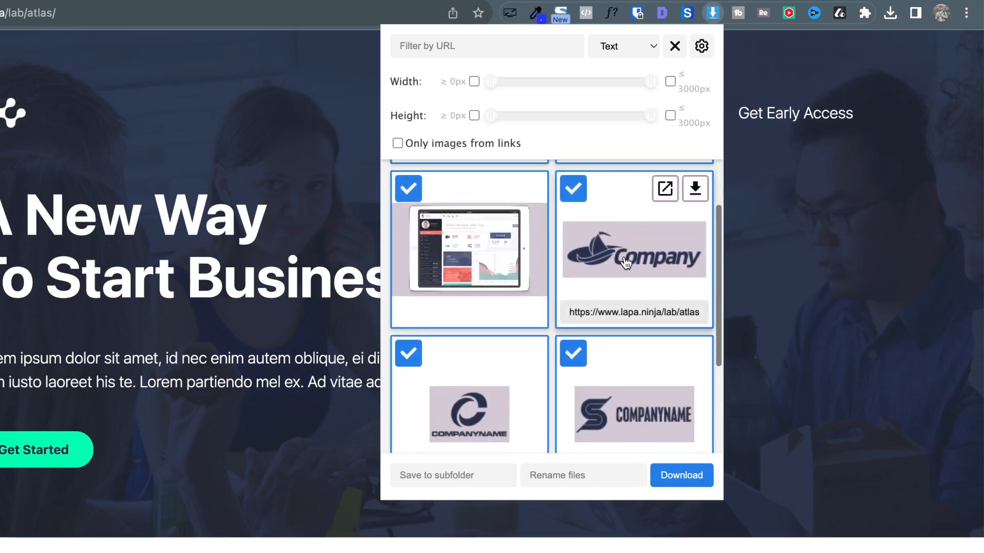
pyautogui.scroll(-3, 624, 256)
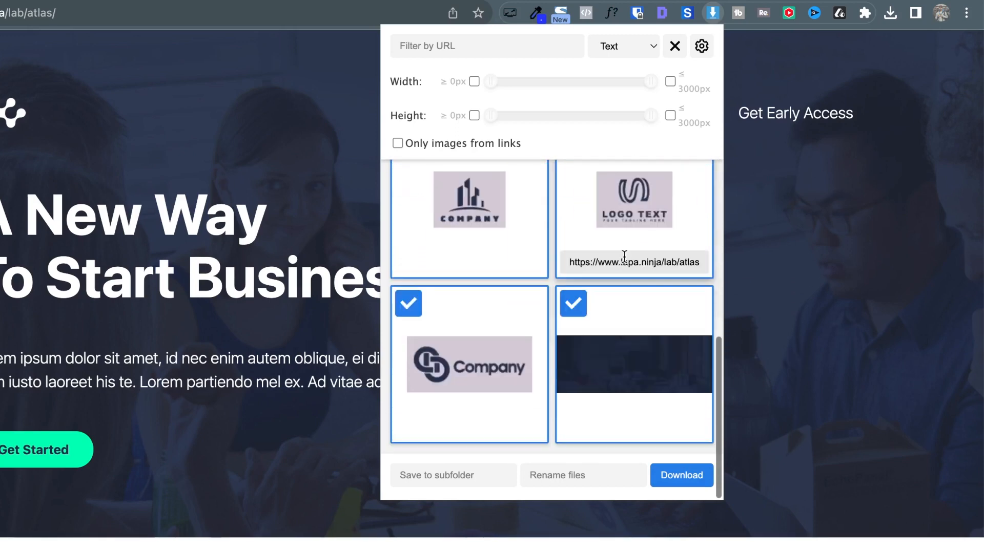
pyautogui.click(687, 475)
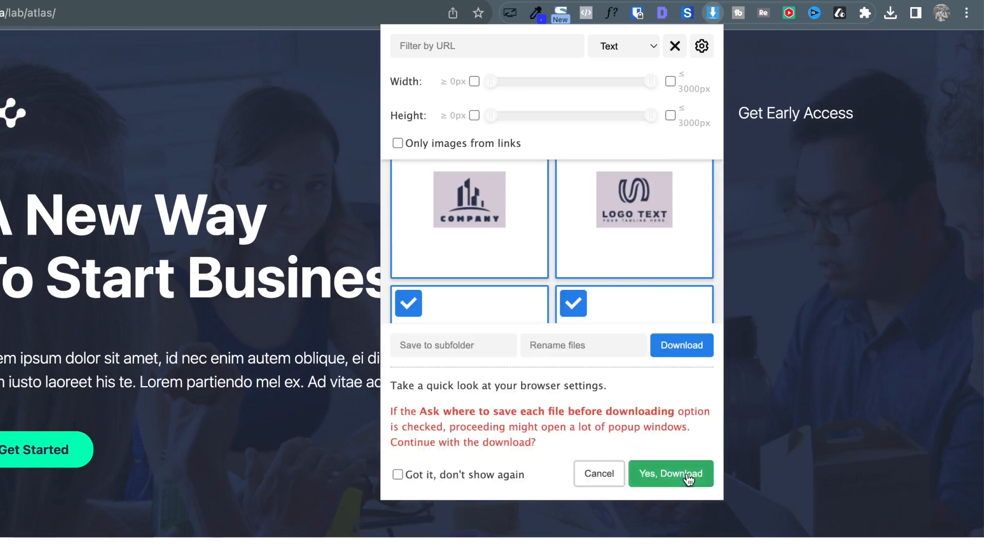
pyautogui.click(685, 469)
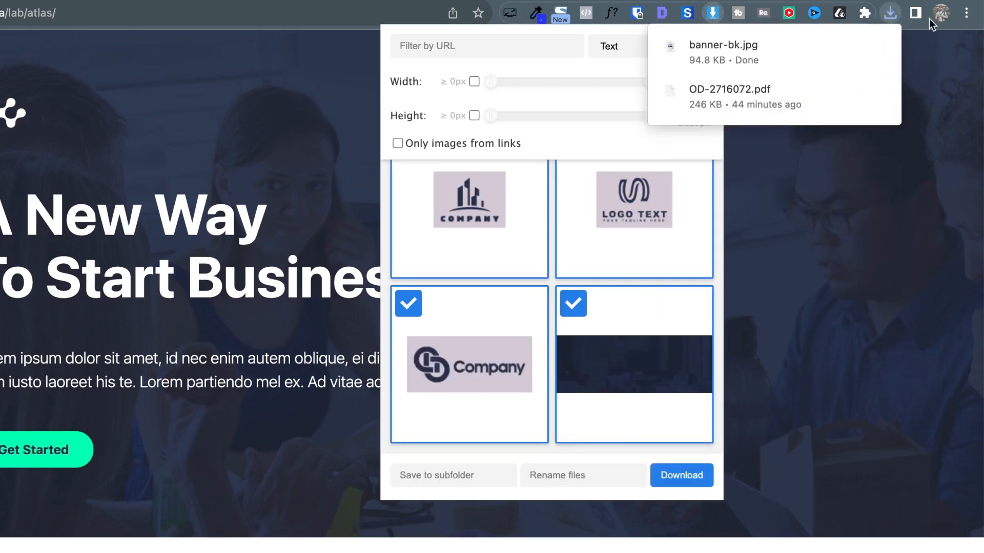
pyautogui.moveTo(847, 41)
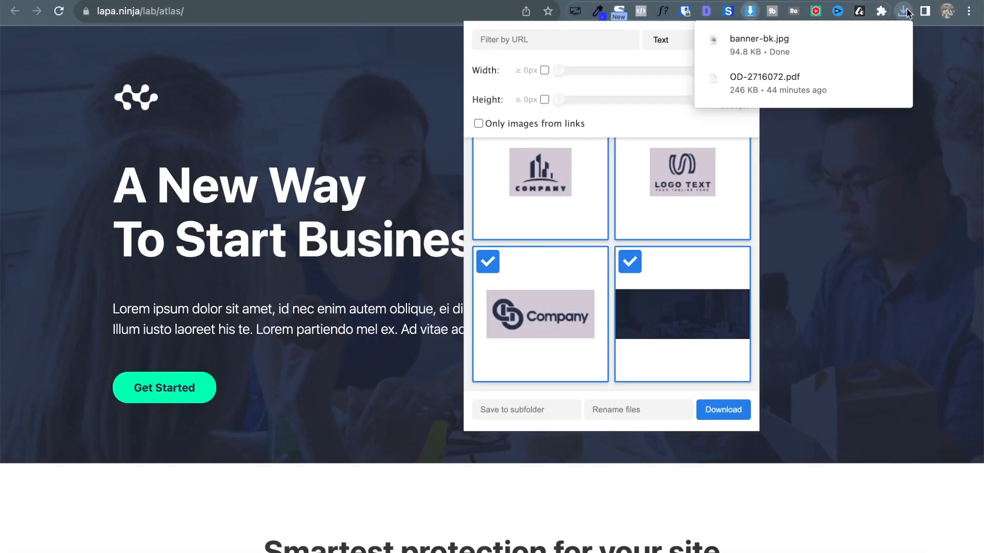
pyautogui.click(890, 13)
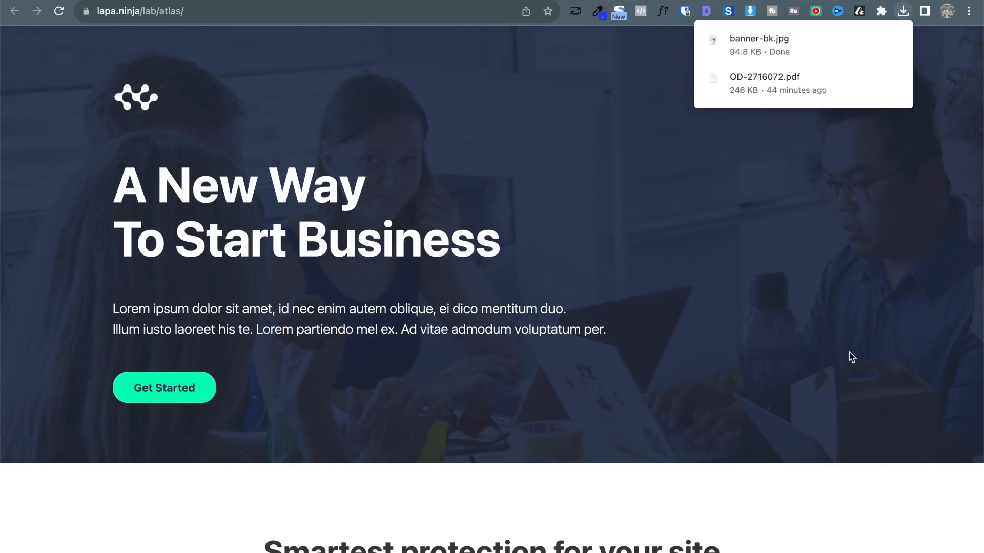
# Open the Downloads folder and preview the downloaded images, including banner-bk.jpg.
pyautogui.moveTo(858, 548)
pyautogui.click(885, 536)
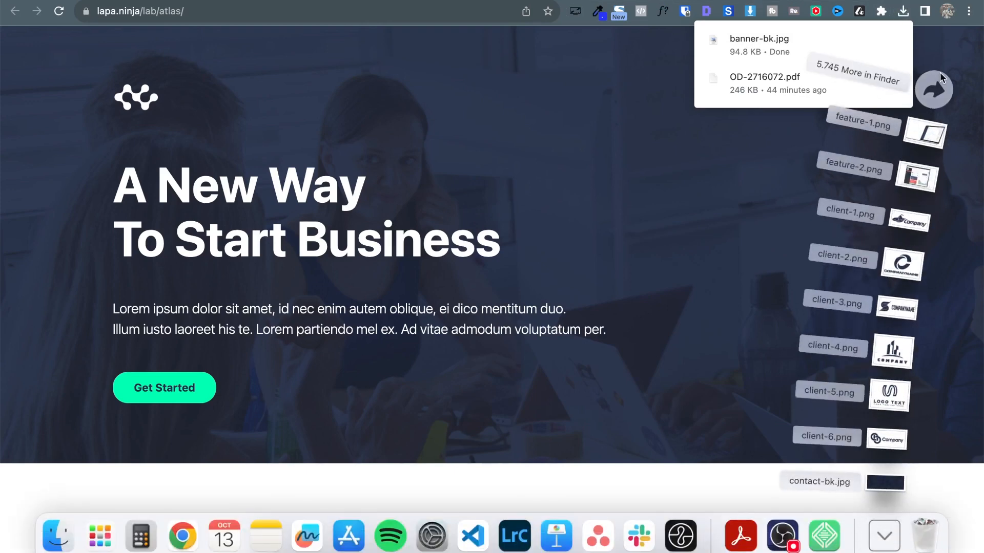
pyautogui.click(934, 88)
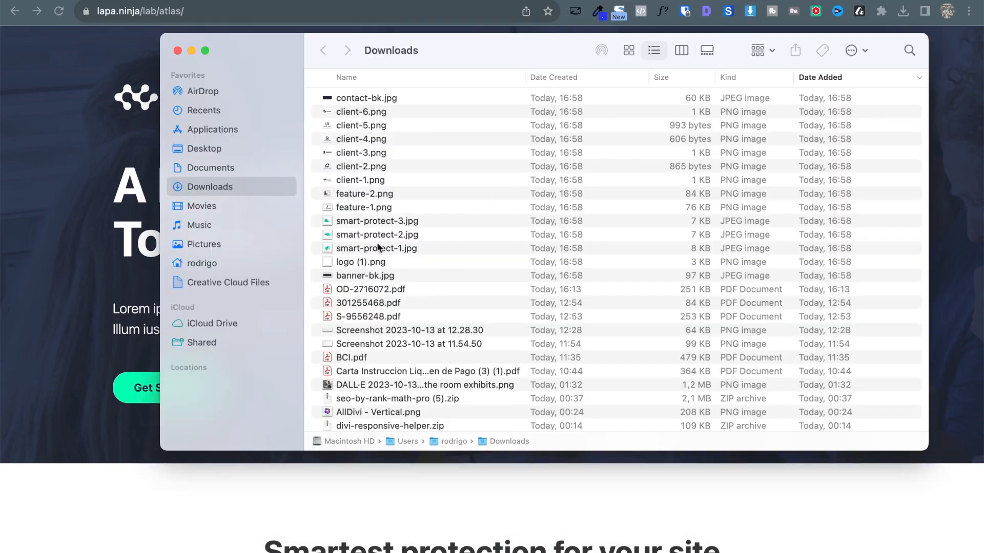
pyautogui.click(377, 248)
pyautogui.press('Down')
pyautogui.press('Down')
pyautogui.press('space')
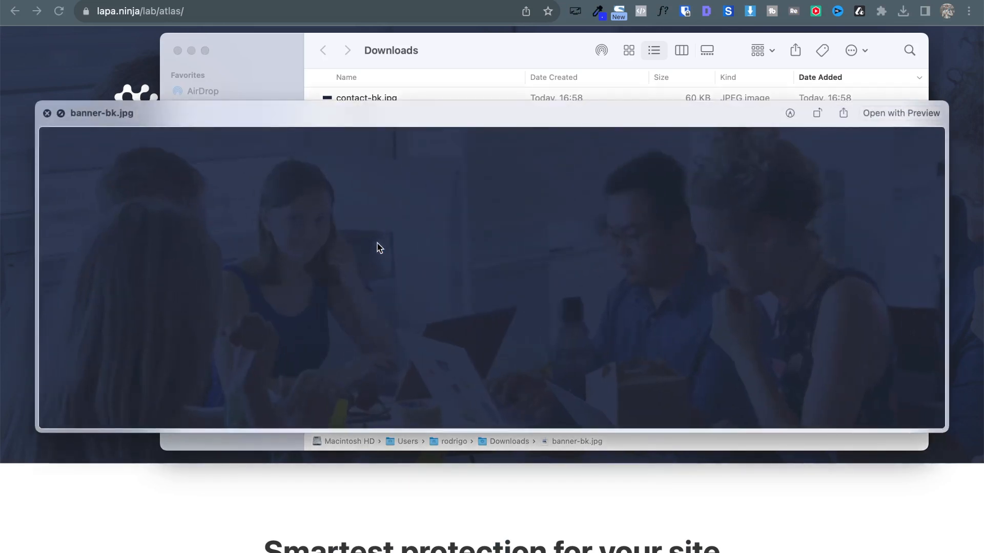
pyautogui.press('Up')
pyautogui.press('Up')
pyautogui.press('Up')
pyautogui.press('Up')
pyautogui.press('Up')
pyautogui.press('Up')
pyautogui.press('Up')
pyautogui.press('Up')
pyautogui.press('Up')
pyautogui.press('Up')
pyautogui.press('Up')
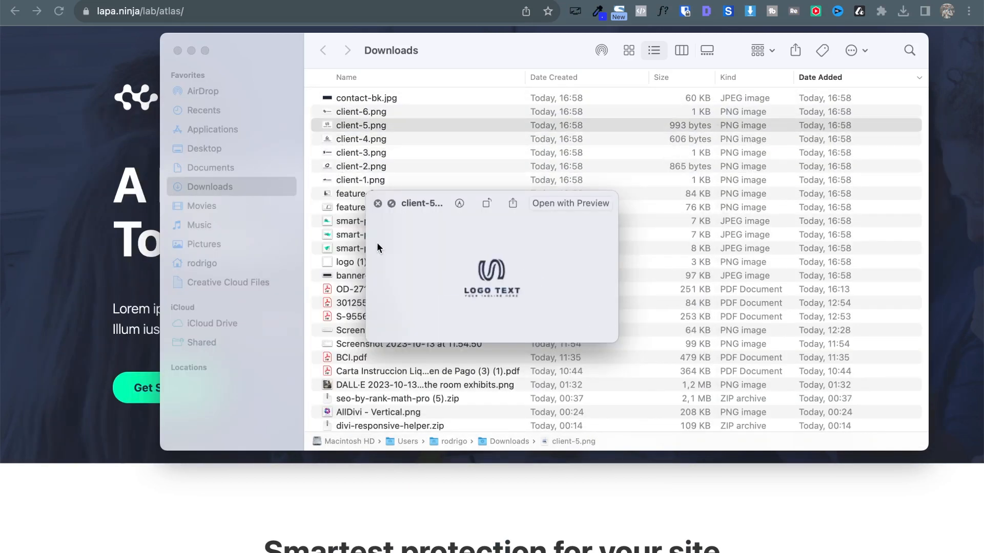
pyautogui.press('Up')
pyautogui.press('Up')
pyautogui.press('Down')
pyautogui.press('Down')
pyautogui.press('Down')
pyautogui.press('Down')
pyautogui.press('Down')
pyautogui.press('Down')
pyautogui.press('Down')
pyautogui.press('Down')
pyautogui.press('Down')
pyautogui.press('Down')
pyautogui.press('Down')
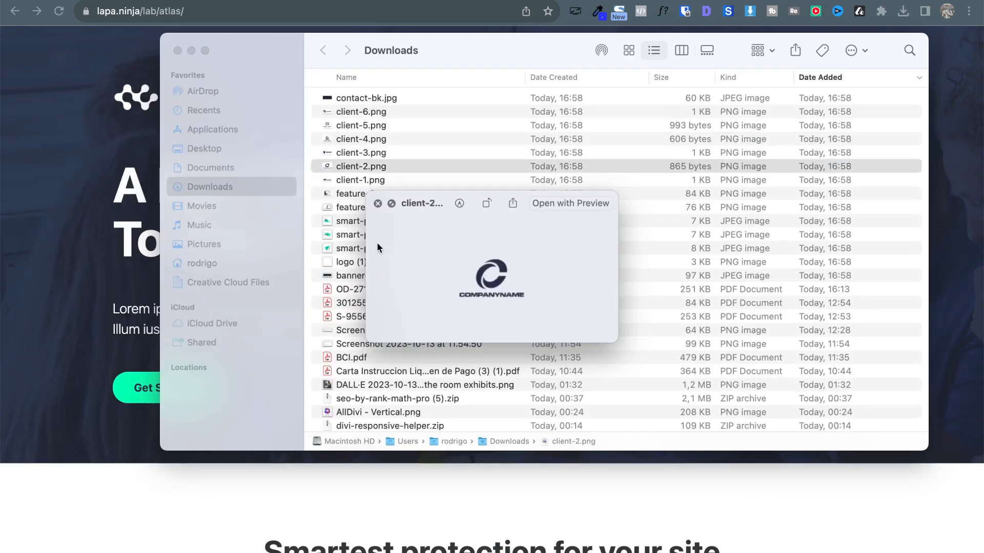
pyautogui.press('Down')
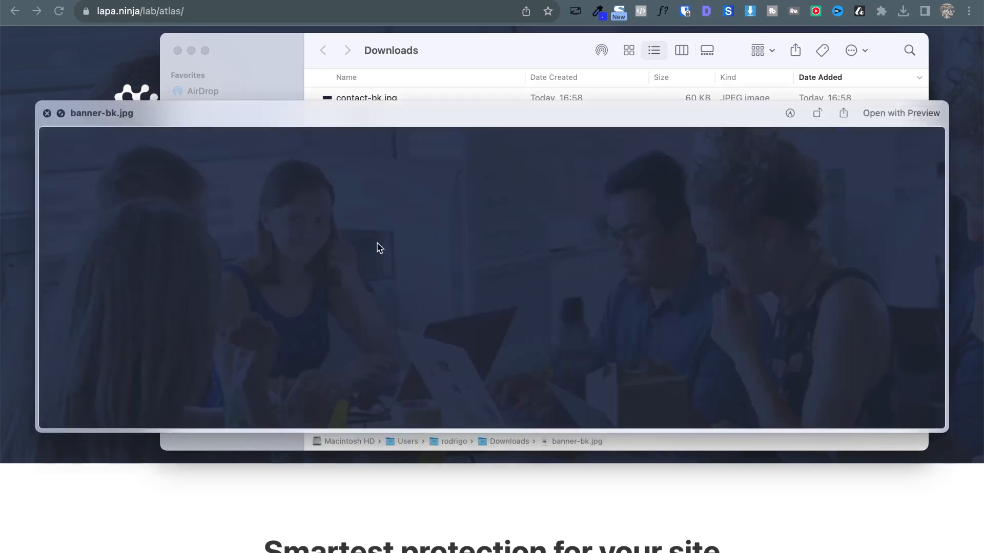
pyautogui.press('space')
# Create a 'landing' folder in Downloads and move the images from contact-bk.jpg to banner-bk.jpg into it.
pyautogui.click(852, 50)
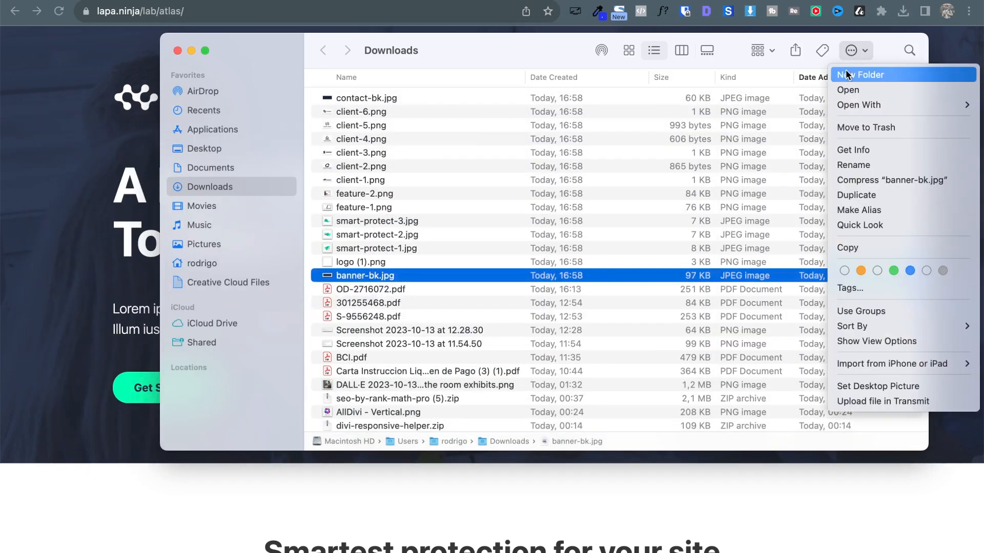
pyautogui.click(845, 70)
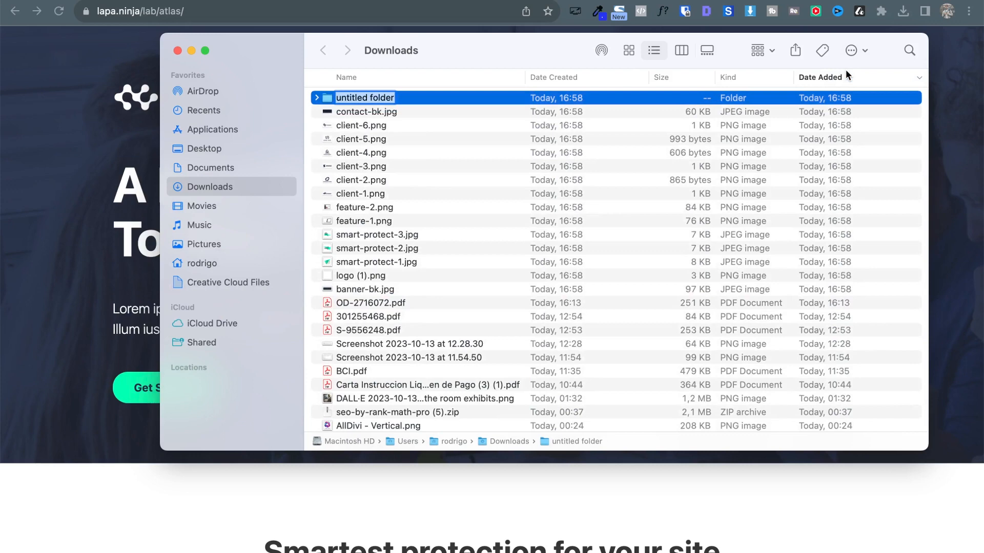
pyautogui.write('landing')
pyautogui.press('Return')
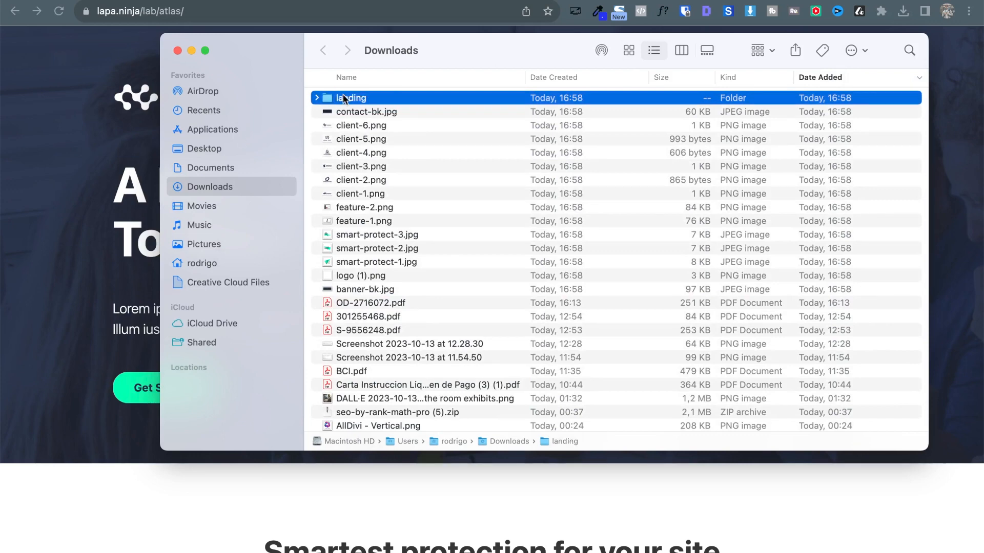
pyautogui.click(354, 114)
pyautogui.click(372, 290)
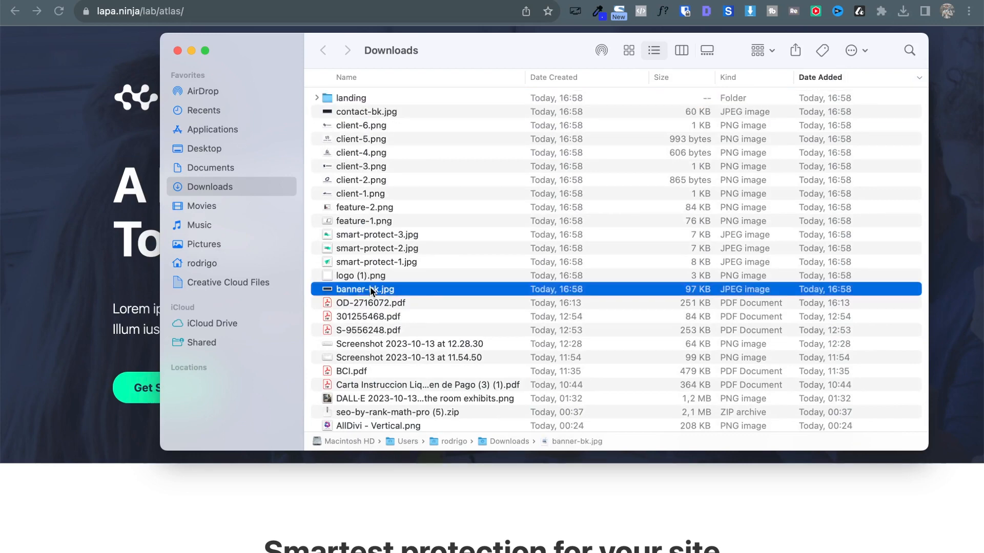
pyautogui.keyDown('shift'); pyautogui.click(368, 117); pyautogui.keyUp('shift')
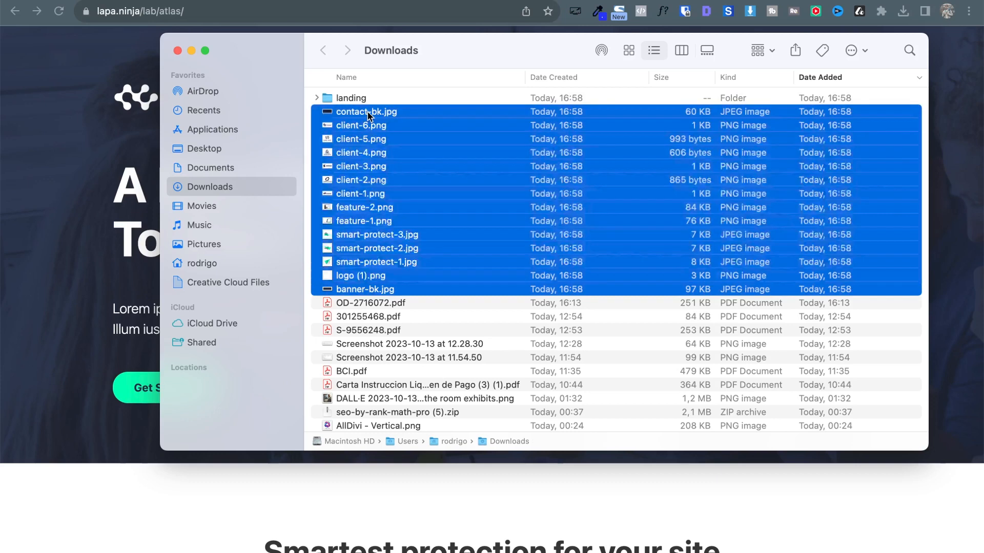
pyautogui.moveTo(368, 117); pyautogui.dragTo(353, 100)
pyautogui.doubleClick(353, 100)
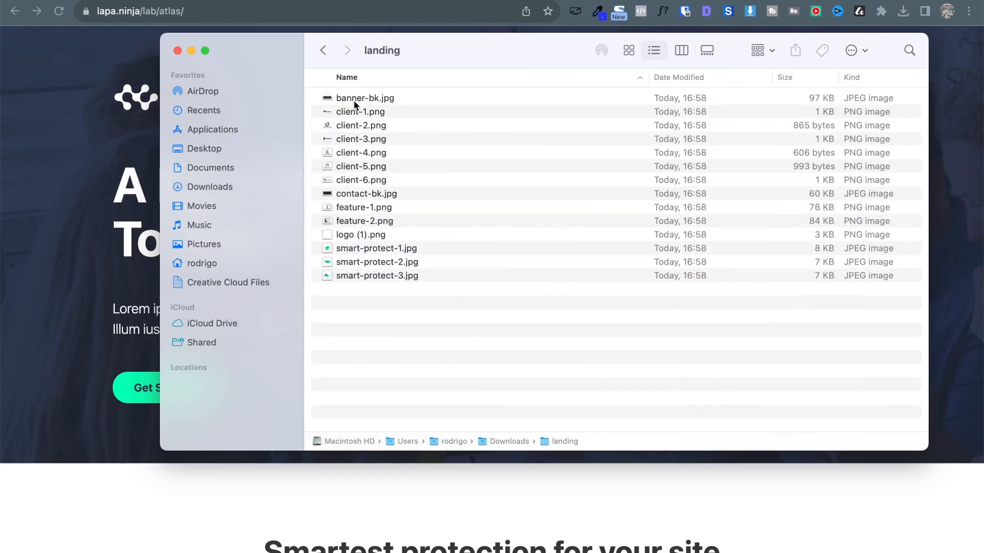
# Check banner-bk.jpg inside the landing folder, then bring the lapa.ninja page back.
pyautogui.press('Down')
pyautogui.press('space')
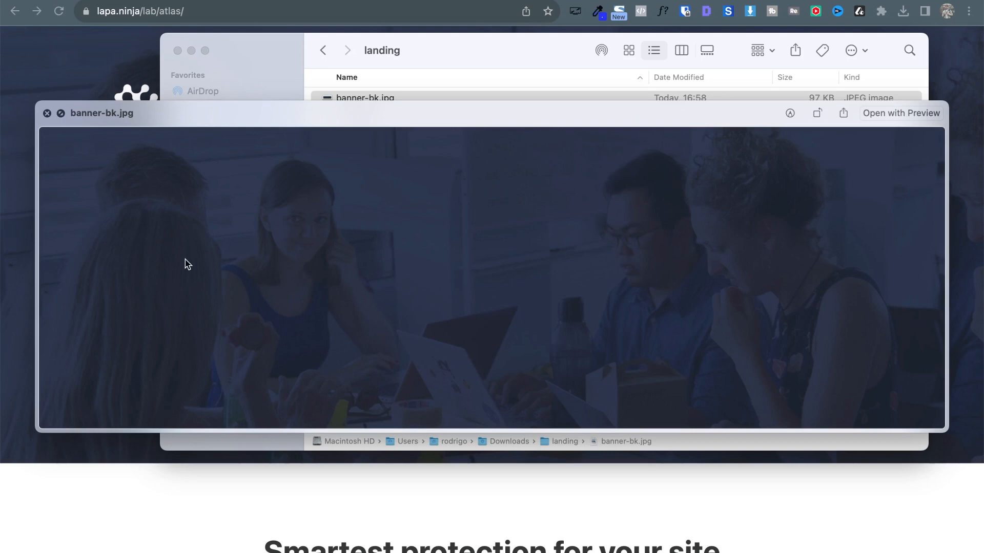
pyautogui.press('space')
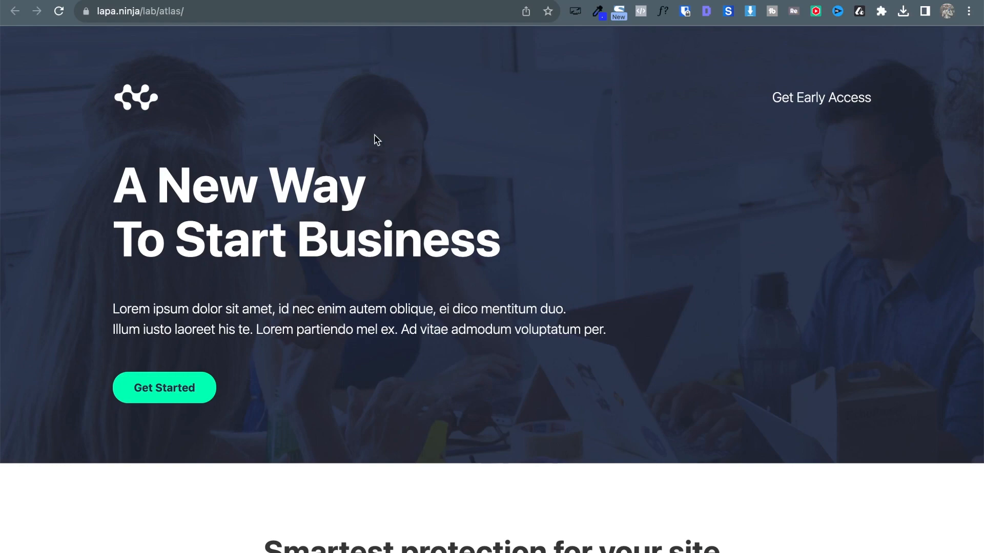
pyautogui.hotkey('ctrl', 'Up')
pyautogui.click(702, 378)
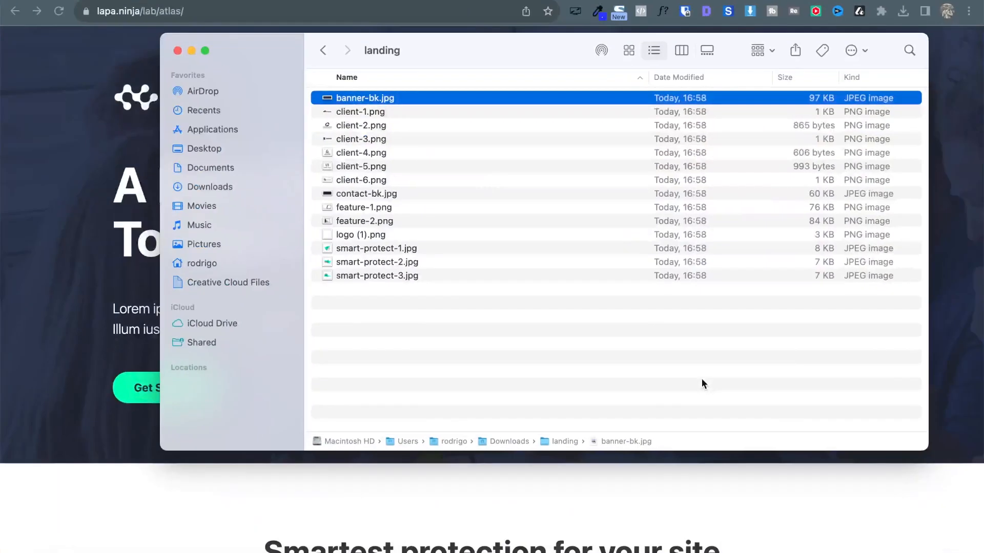
pyautogui.press('space')
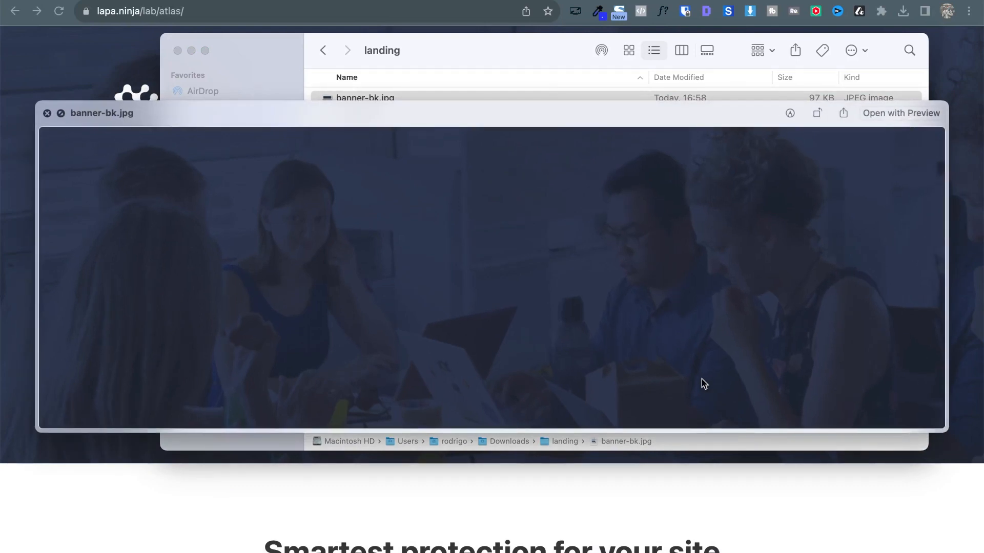
pyautogui.press('space')
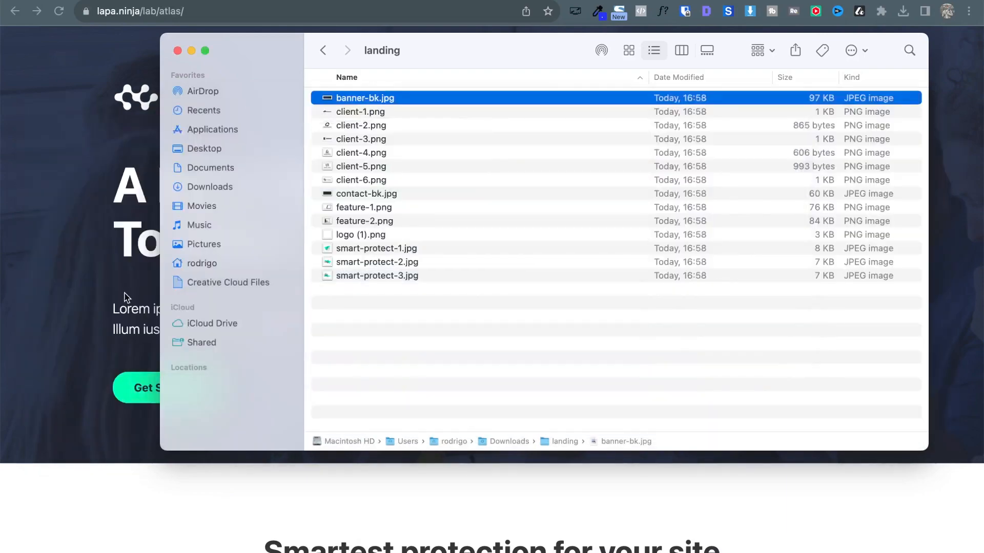
pyautogui.click(109, 245)
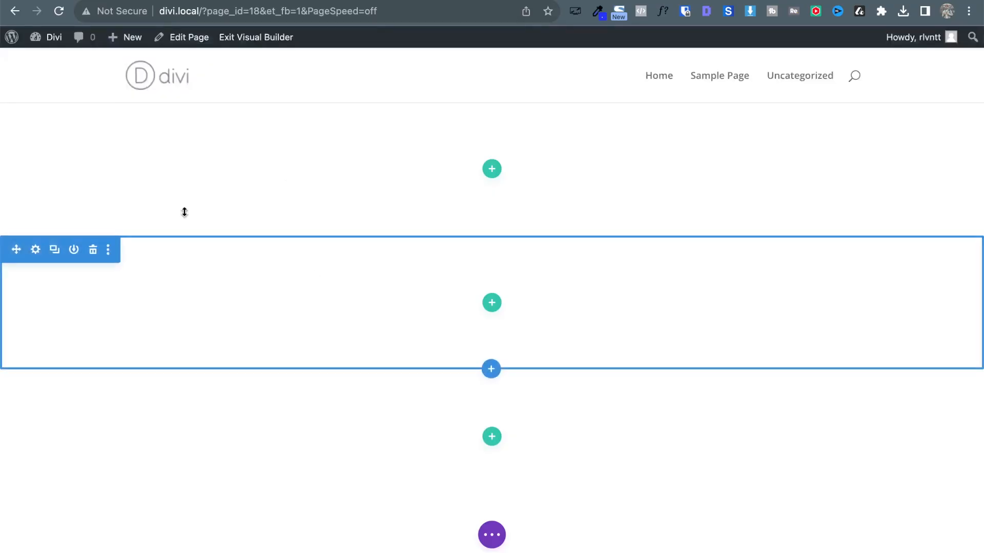
# Upload banner-bk.jpg and set it as the top section's background image.
pyautogui.moveTo(110, 156)
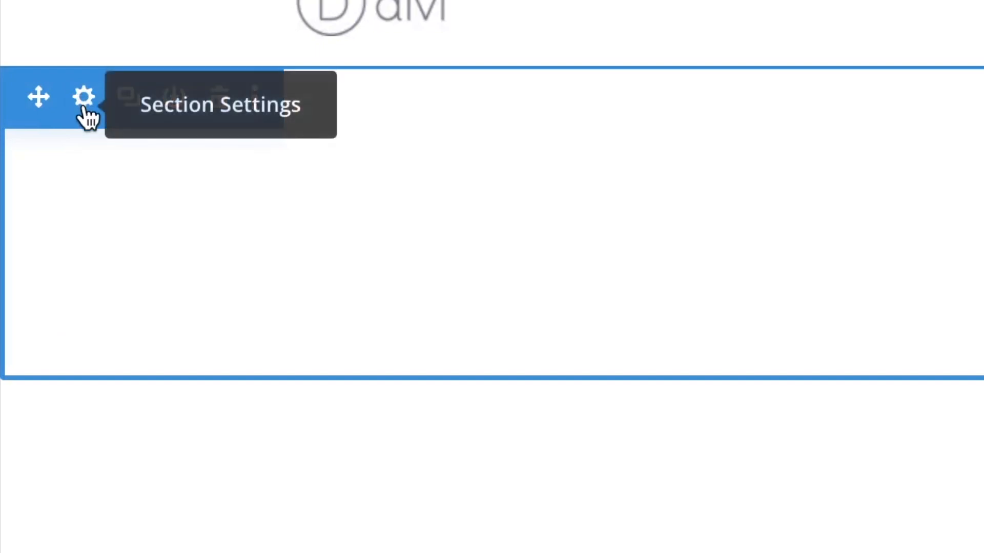
pyautogui.click(85, 105)
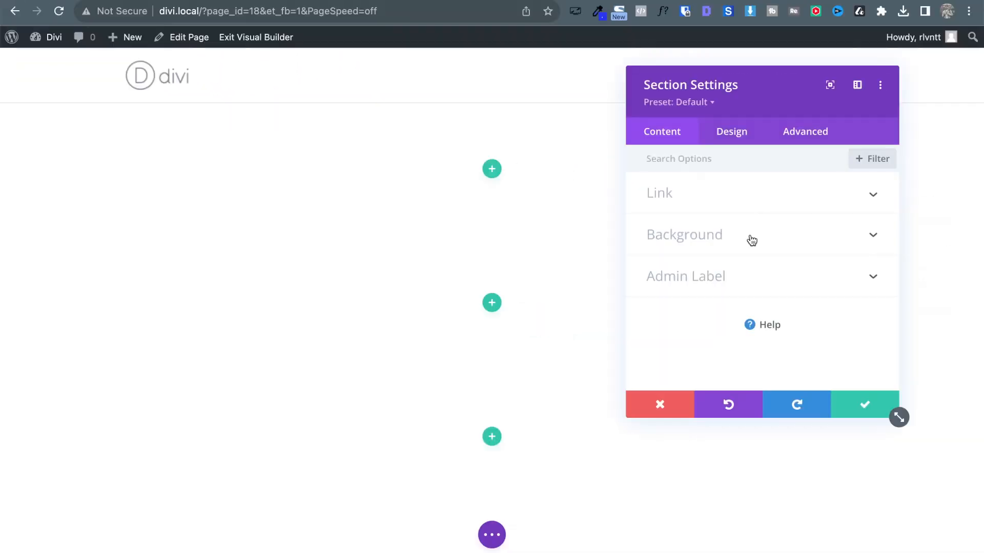
pyautogui.click(829, 249)
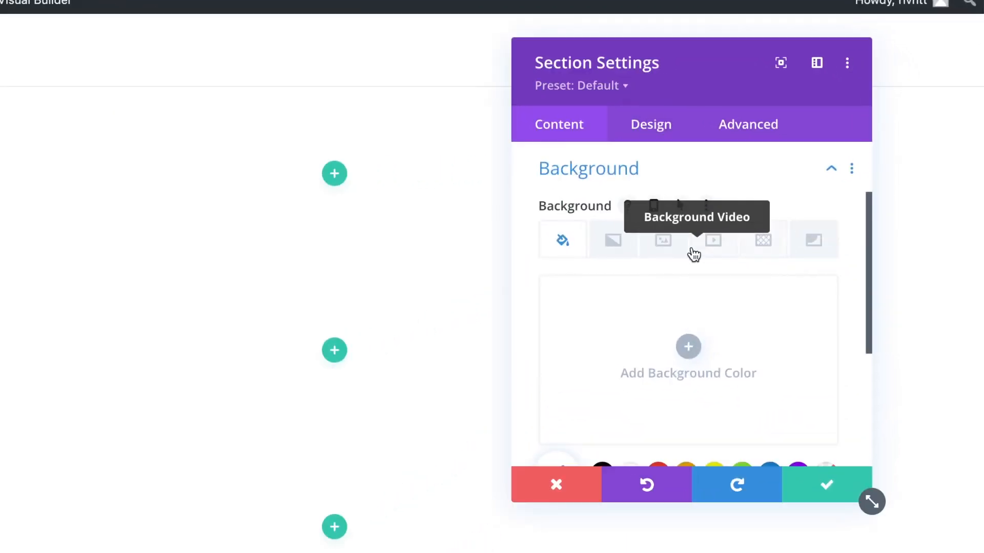
pyautogui.click(671, 248)
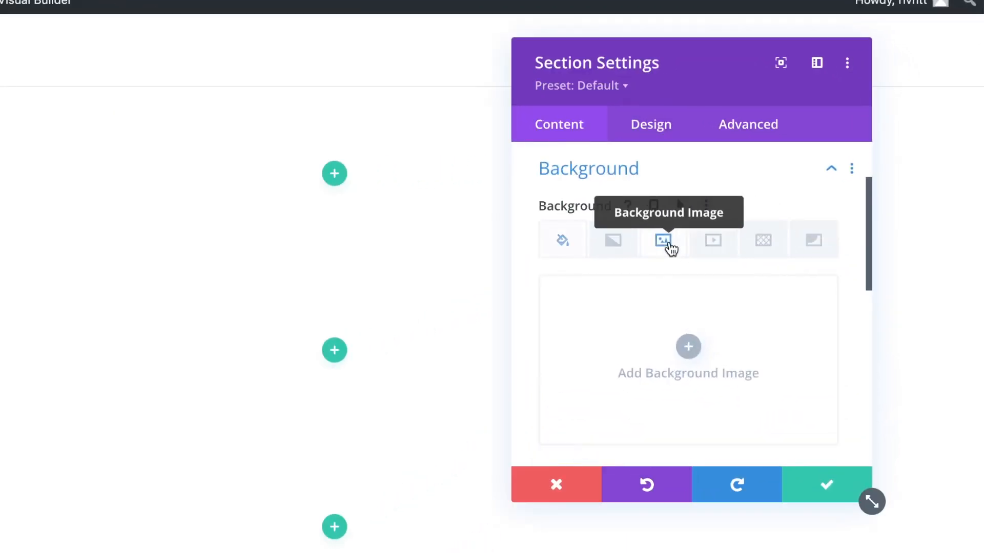
pyautogui.click(685, 366)
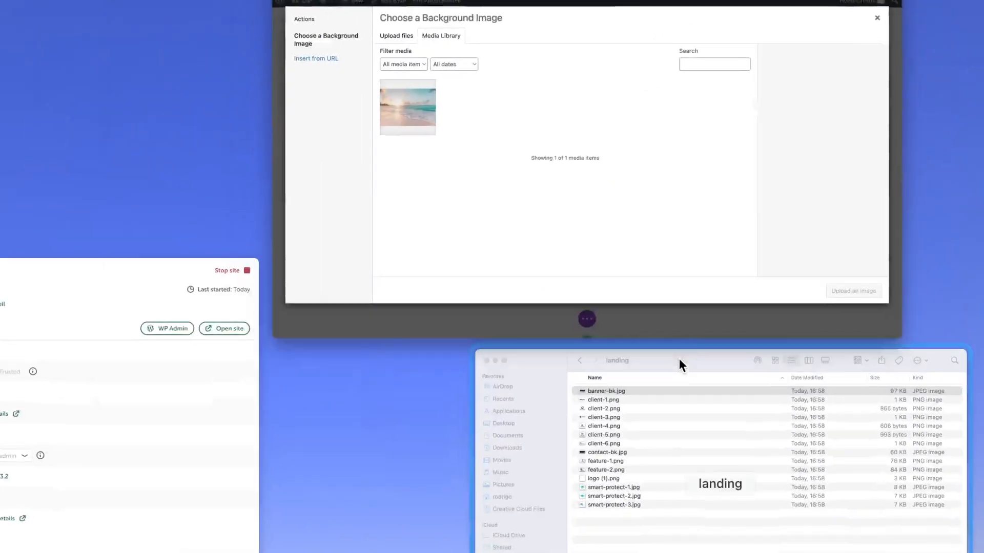
pyautogui.click(678, 365)
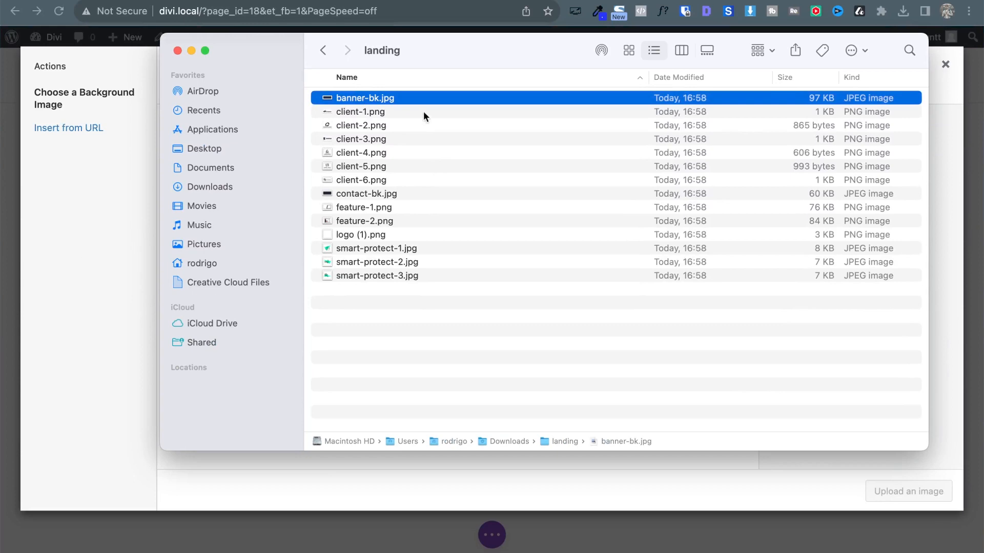
pyautogui.moveTo(381, 105); pyautogui.dragTo(88, 254)
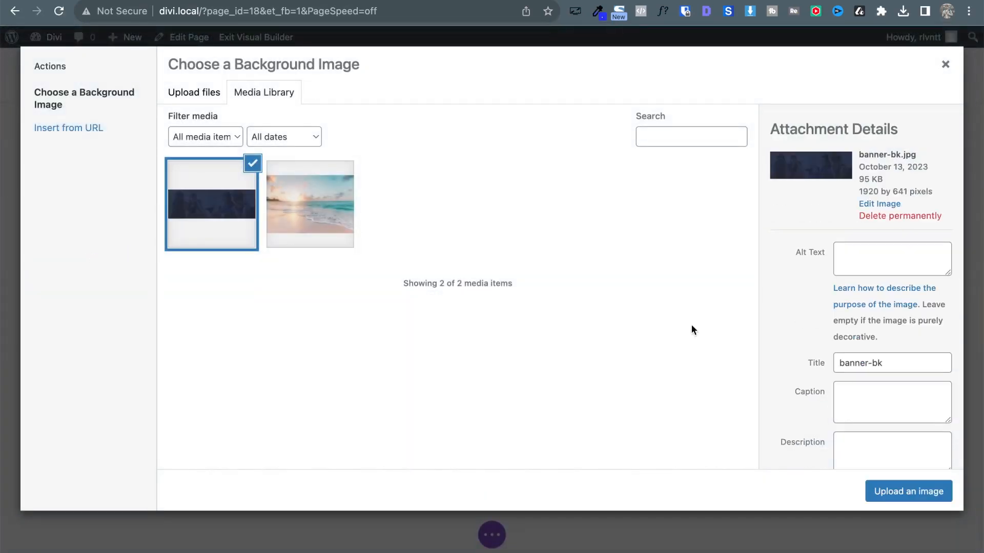
pyautogui.click(909, 494)
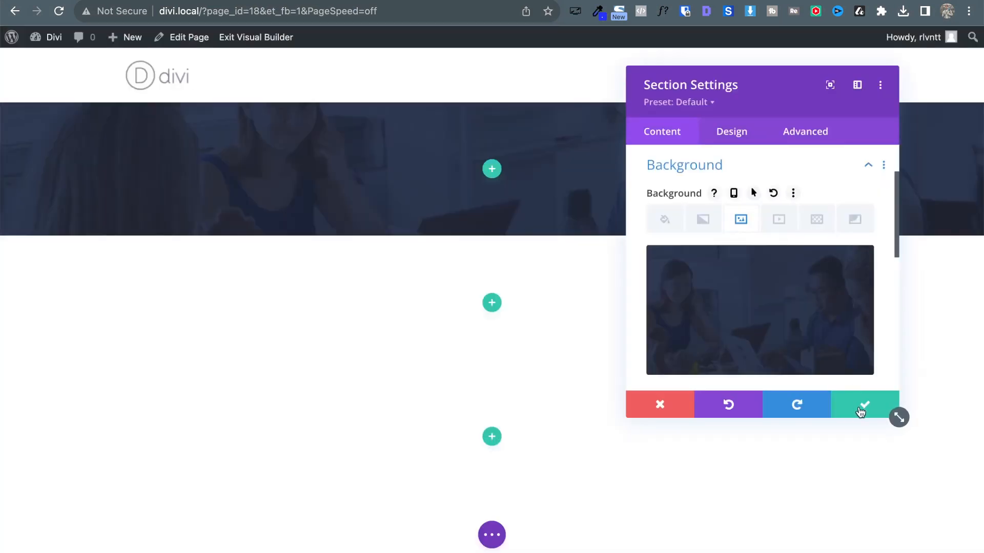
pyautogui.click(864, 405)
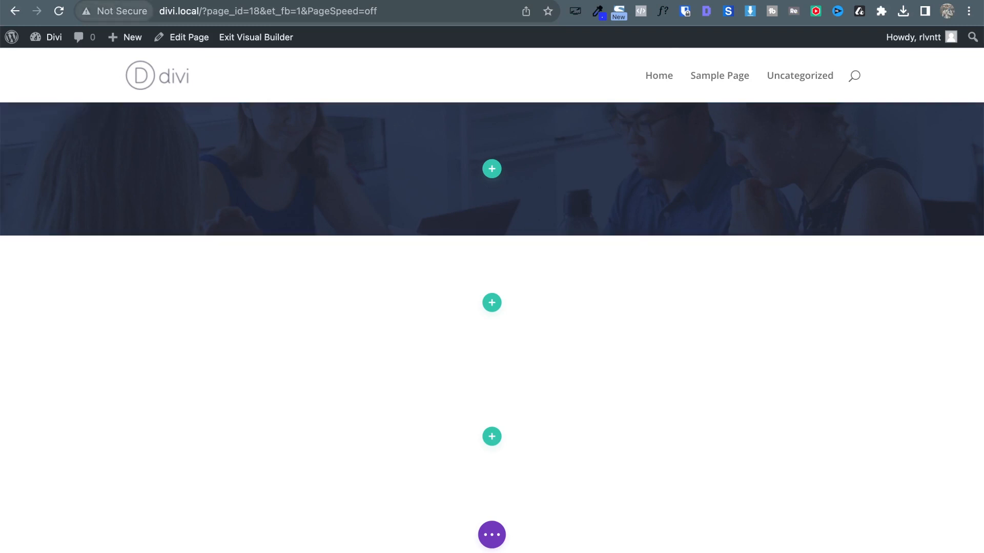
pyautogui.hotkey('ctrl', 'Tab')
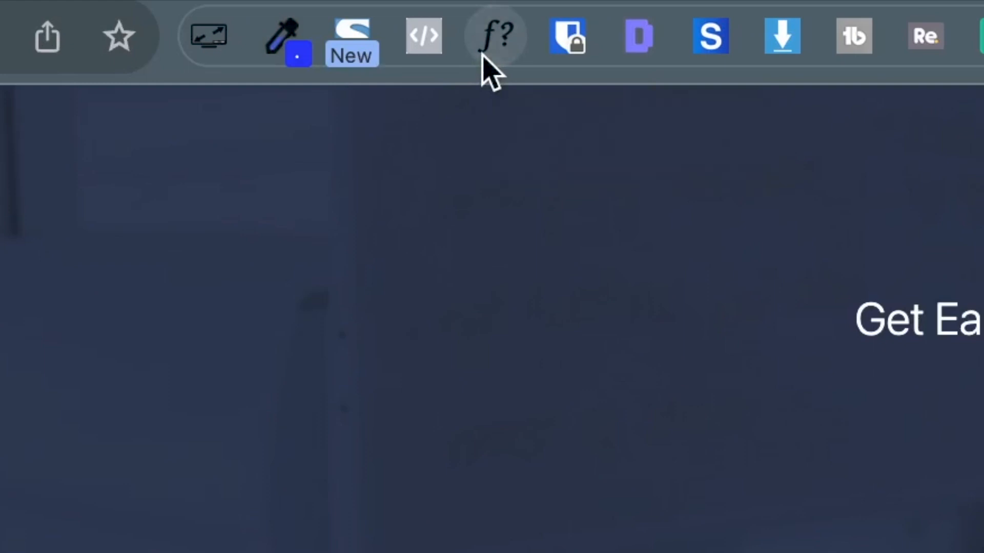
# Use WhatFont to inspect the Atlas heading (72px, 700), paragraph (20px, 300) and Get Started button fonts.
pyautogui.click(483, 54)
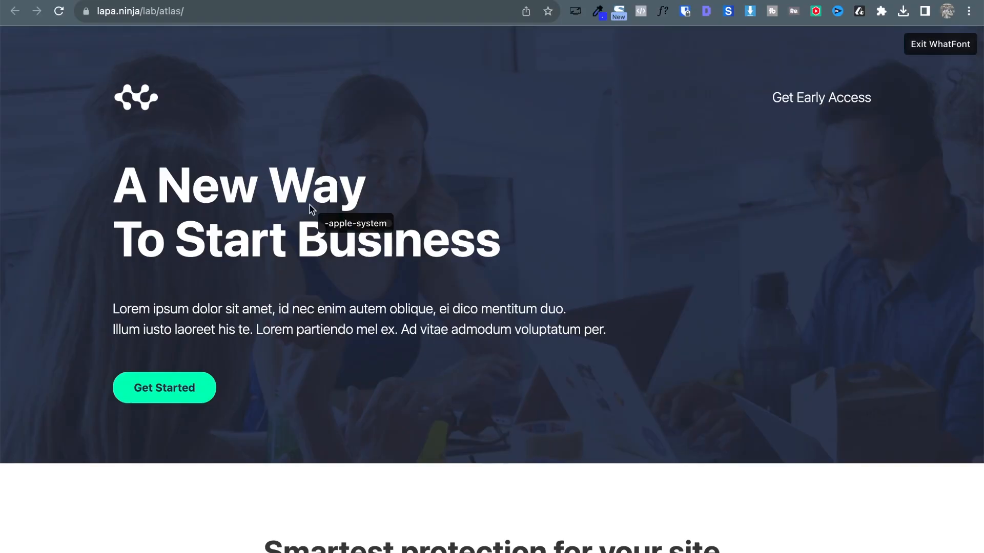
pyautogui.click(310, 210)
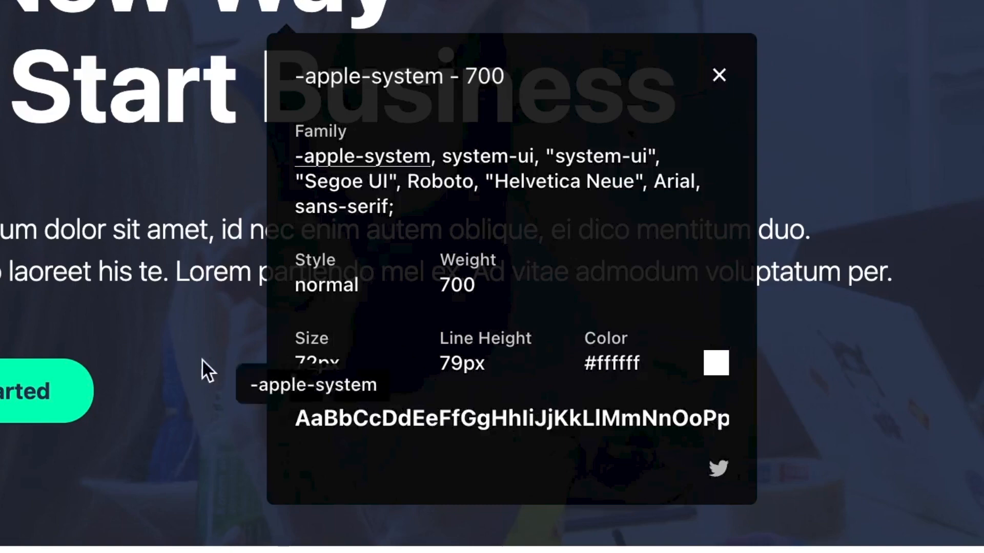
pyautogui.click(139, 238)
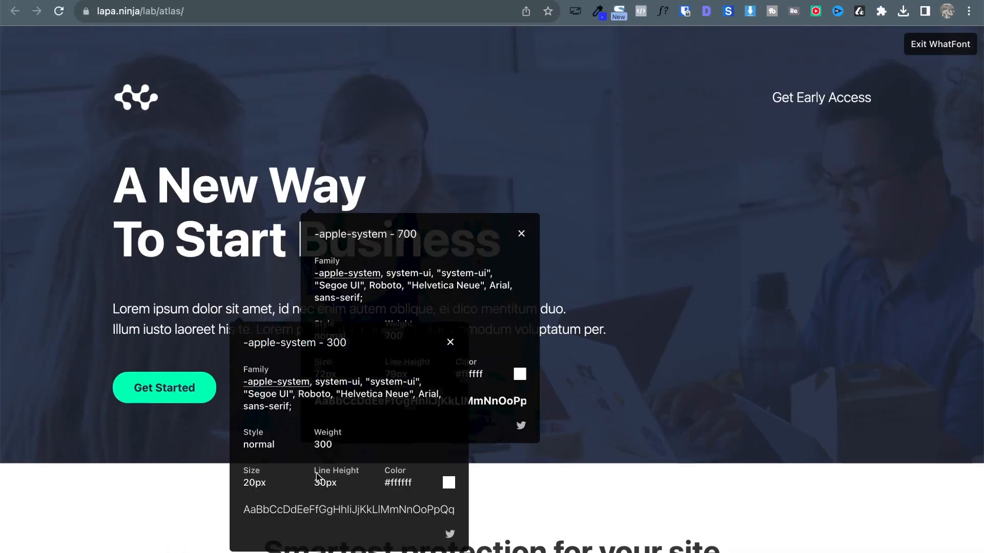
pyautogui.click(172, 393)
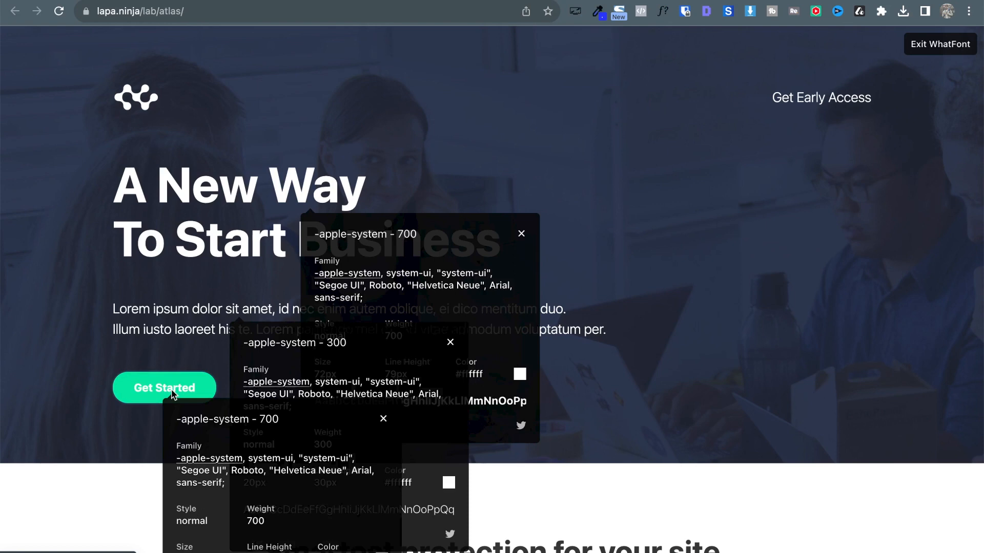
pyautogui.click(383, 419)
pyautogui.click(451, 343)
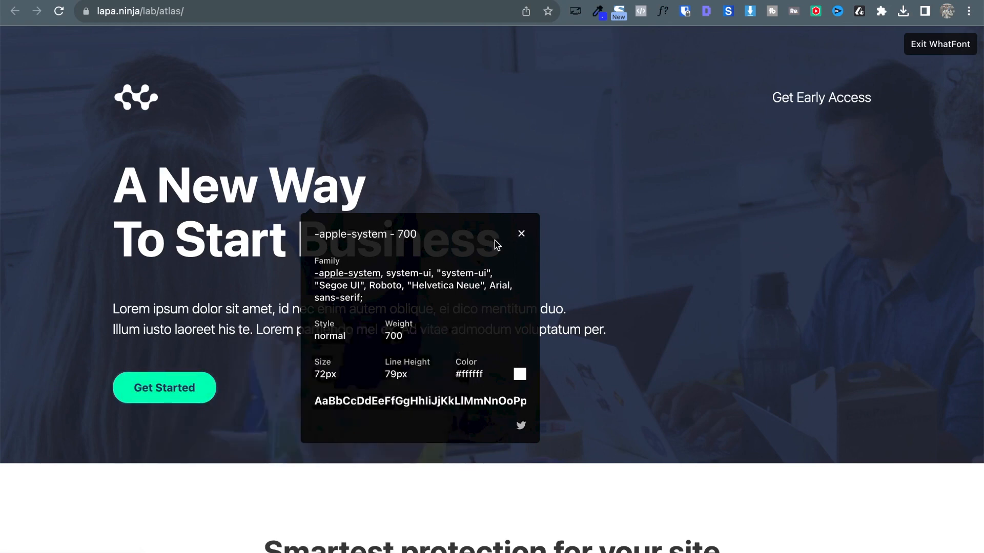
pyautogui.click(522, 235)
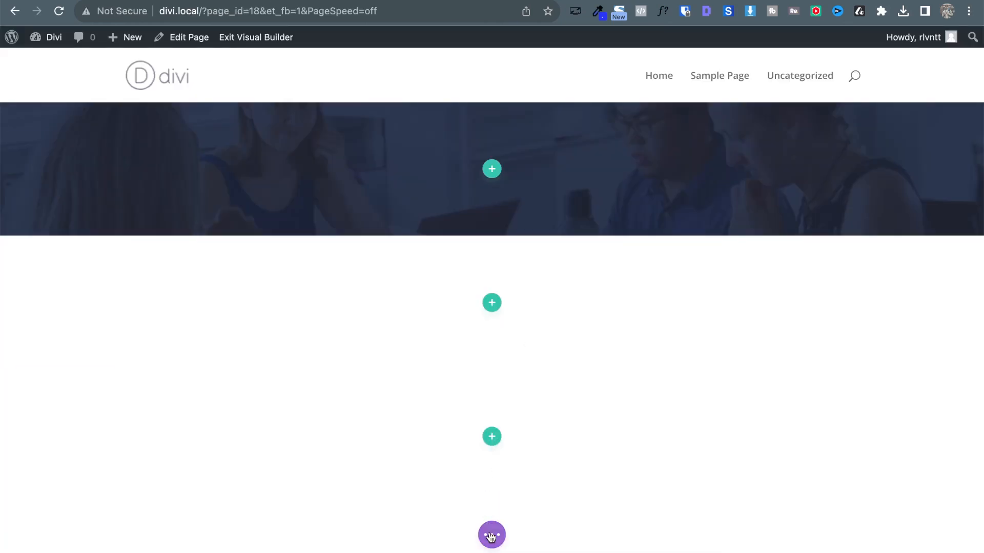
# Publish the landing page and exit the Visual Builder to view divi.local/landing-page/.
pyautogui.click(491, 537)
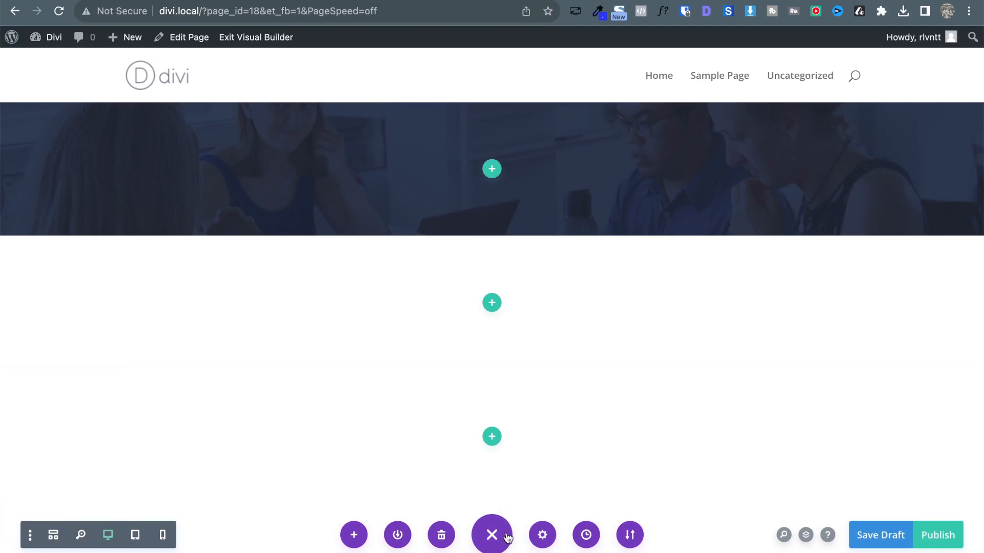
pyautogui.click(508, 536)
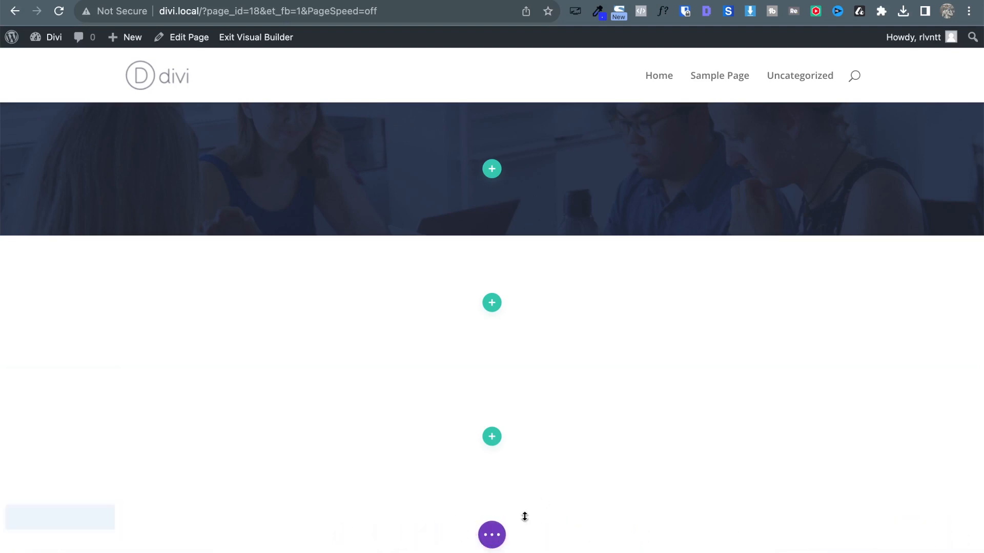
pyautogui.click(492, 535)
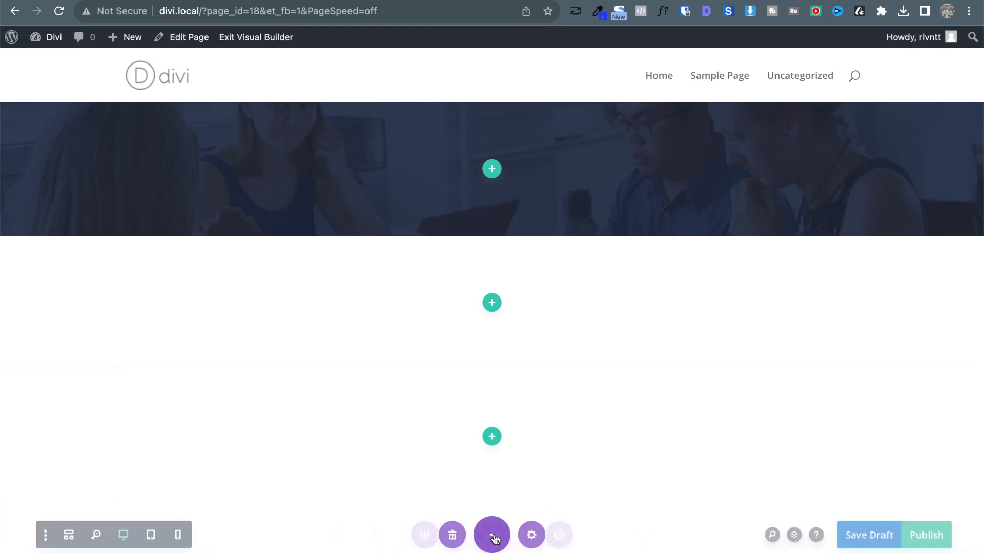
pyautogui.click(942, 539)
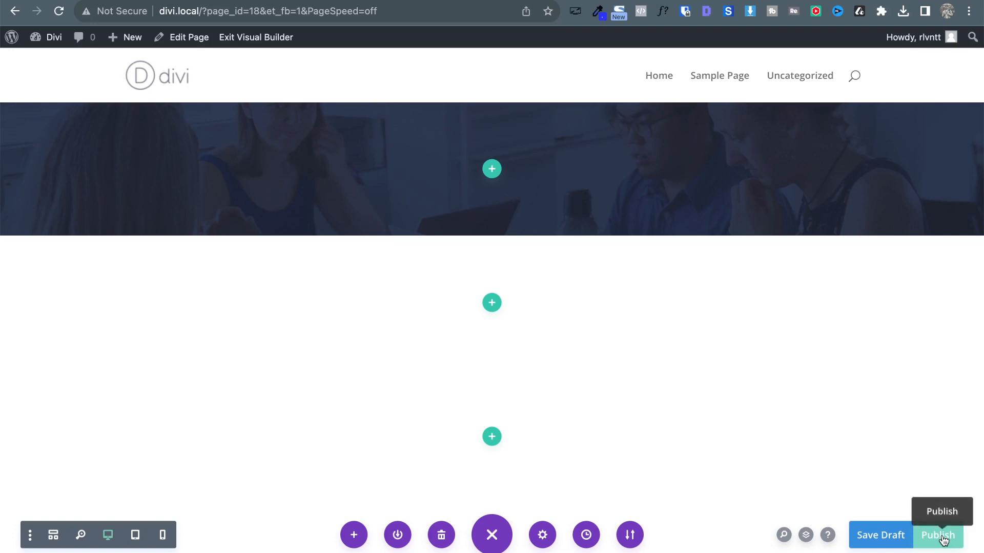
pyautogui.click(943, 538)
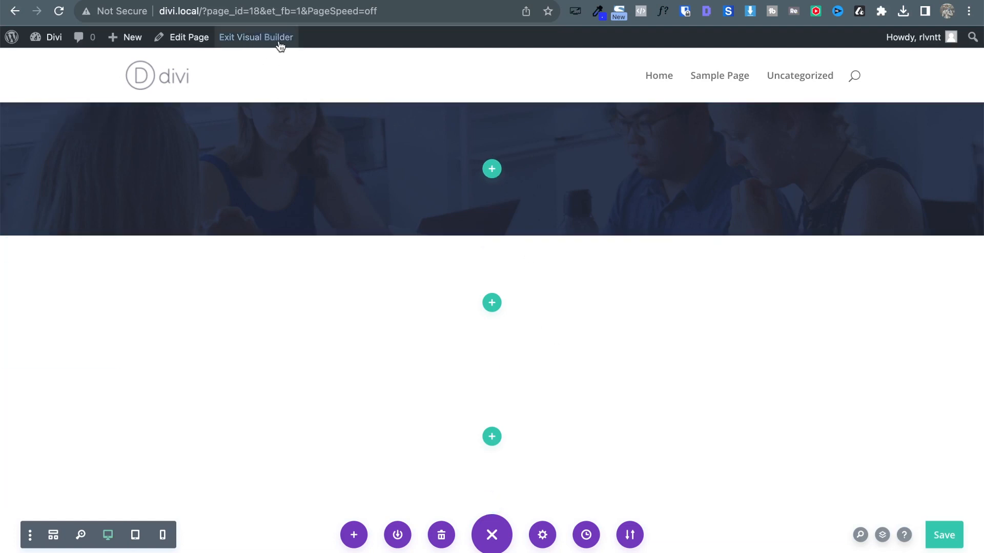
pyautogui.click(244, 46)
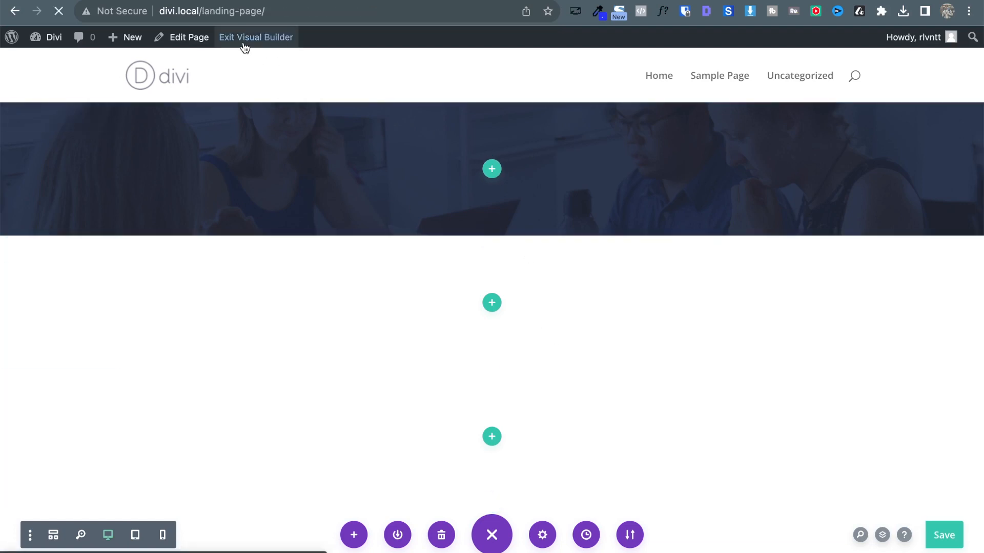
pyautogui.moveTo(60, 41)
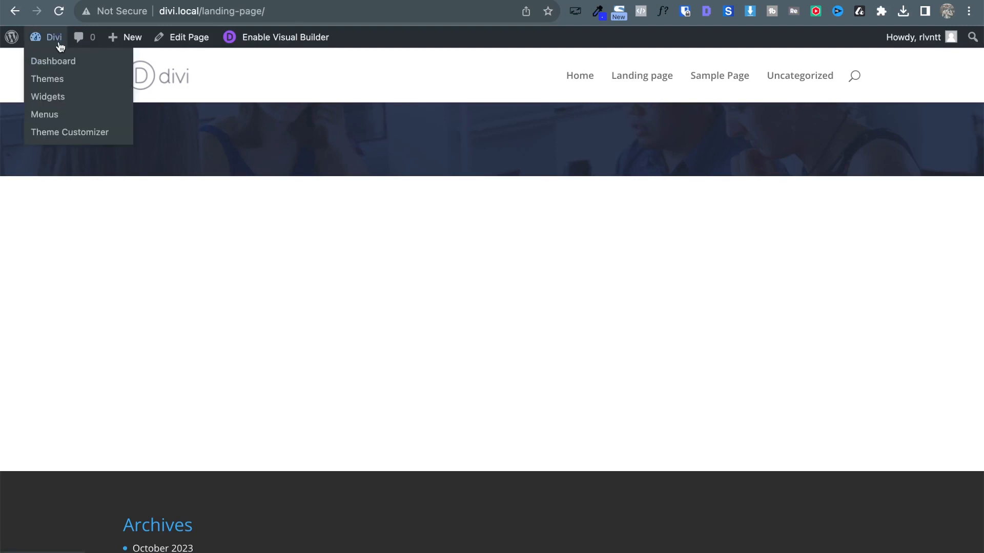
# Reach the Customizer's General Settings > Typography panel, checking the reference heading's font.
pyautogui.click(103, 136)
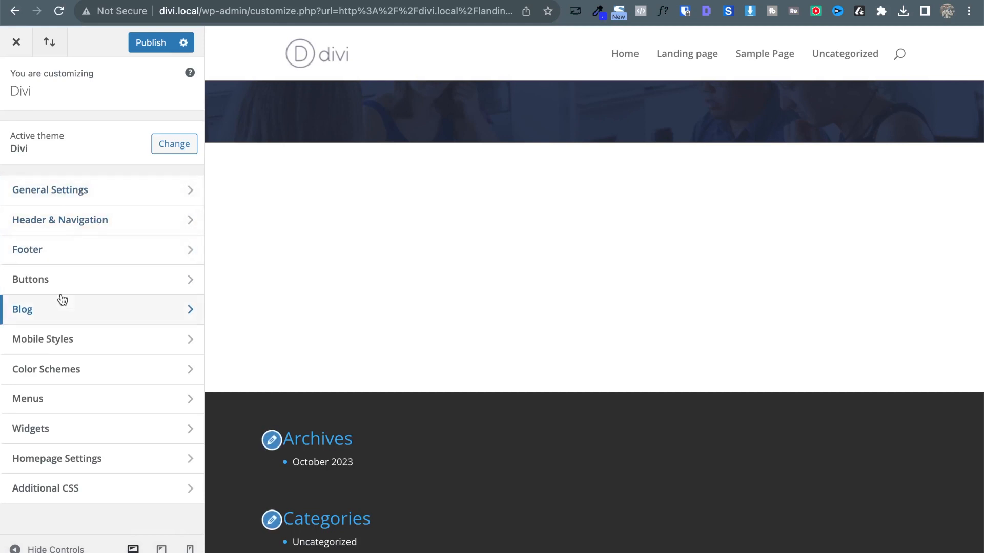
pyautogui.click(50, 196)
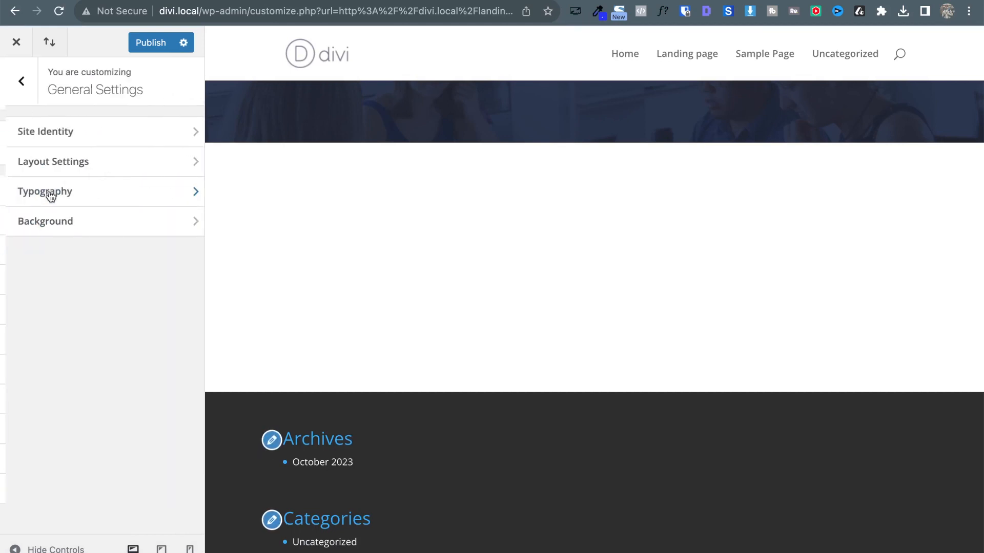
pyautogui.click(84, 196)
pyautogui.scroll(-3, 170, 261)
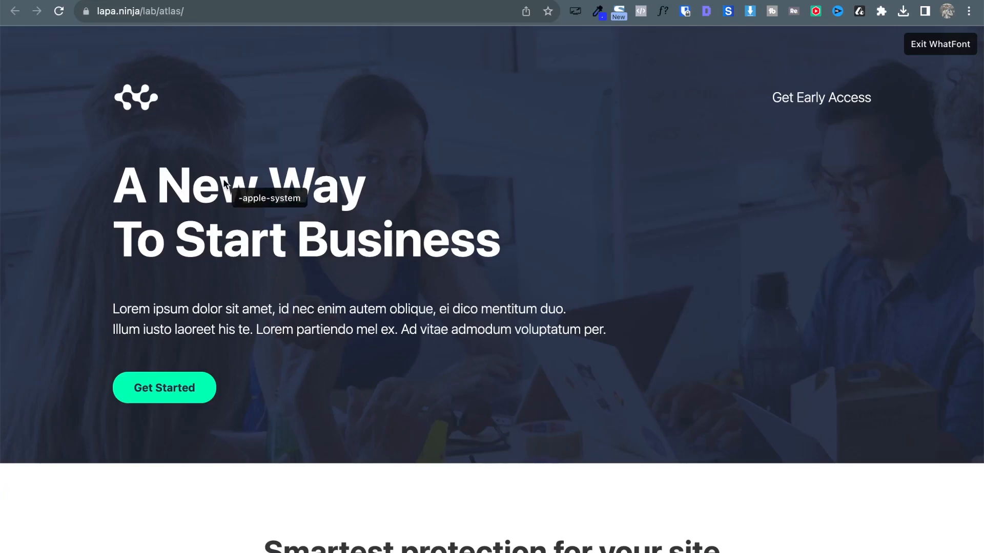
pyautogui.click(223, 185)
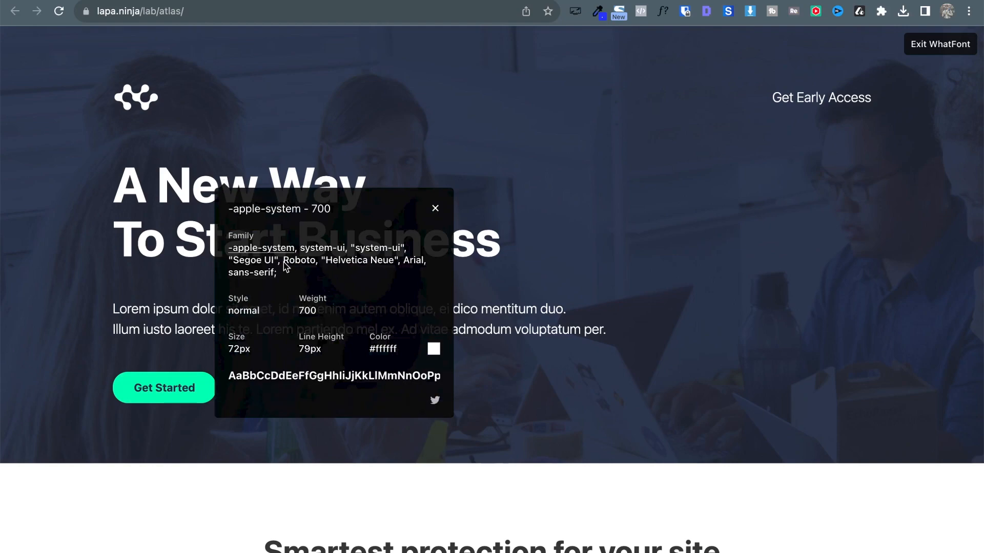
pyautogui.click(298, 1)
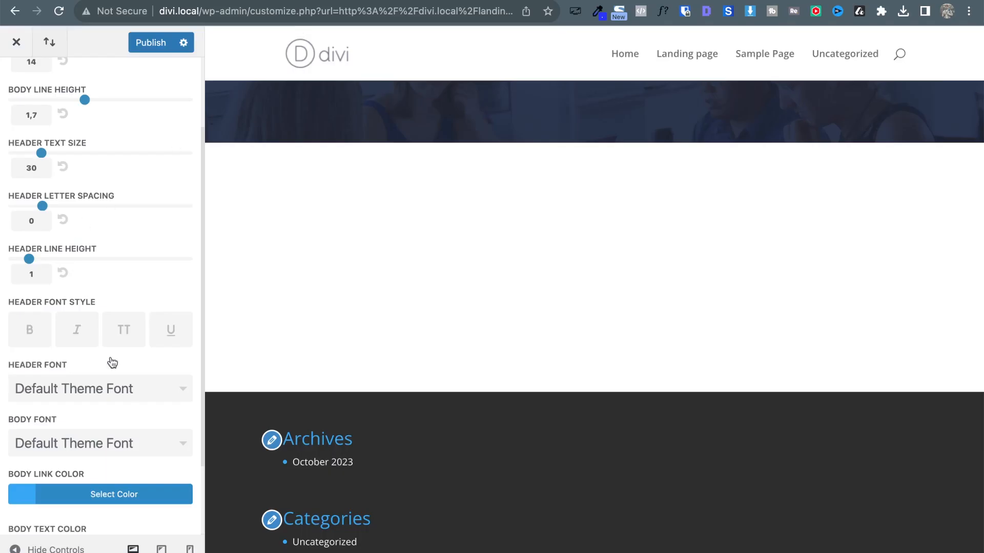
pyautogui.scroll(-2, 113, 362)
# Set the Header Font to Roboto.
pyautogui.click(77, 294)
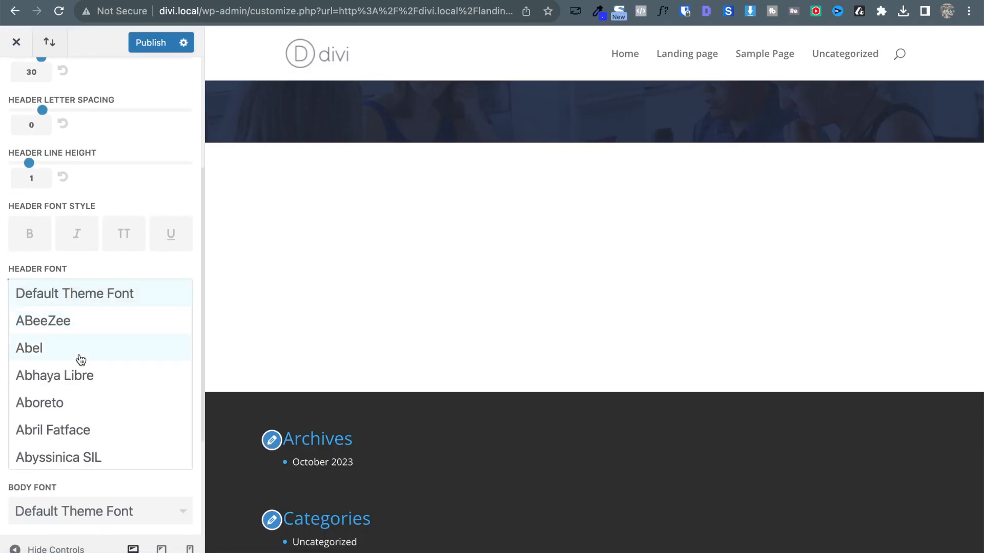
pyautogui.scroll(-10, 81, 359)
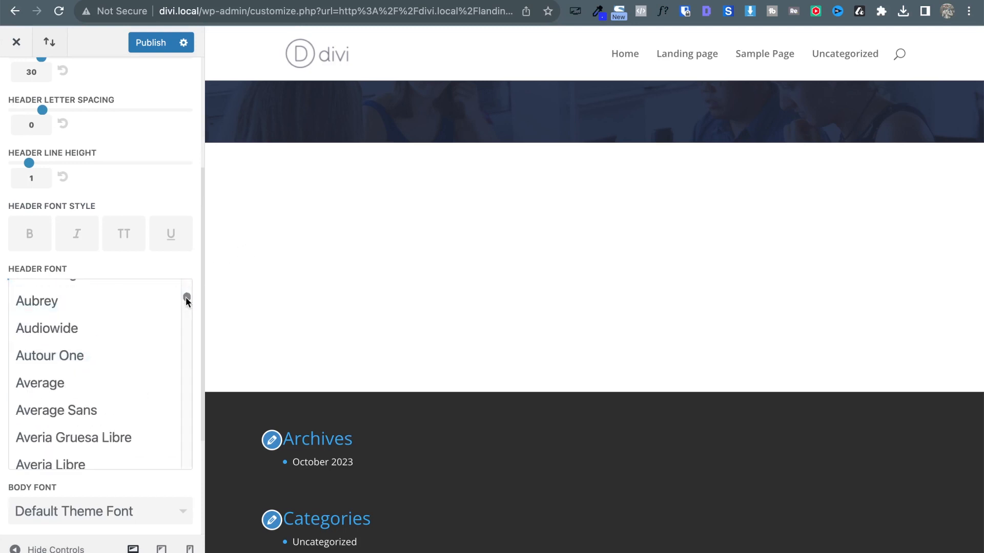
pyautogui.moveTo(186, 297); pyautogui.dragTo(183, 426)
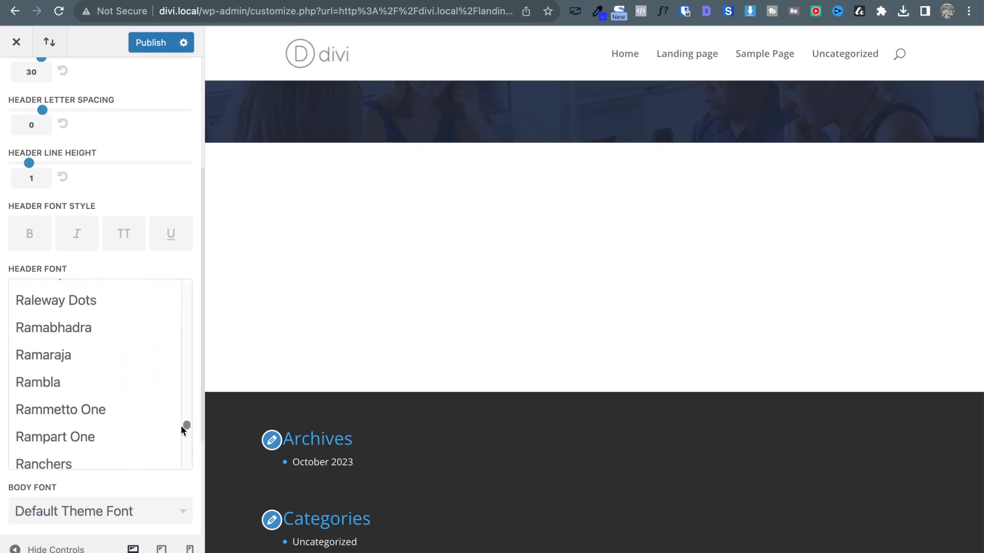
pyautogui.scroll(-4, 71, 412)
pyautogui.scroll(-8, 71, 411)
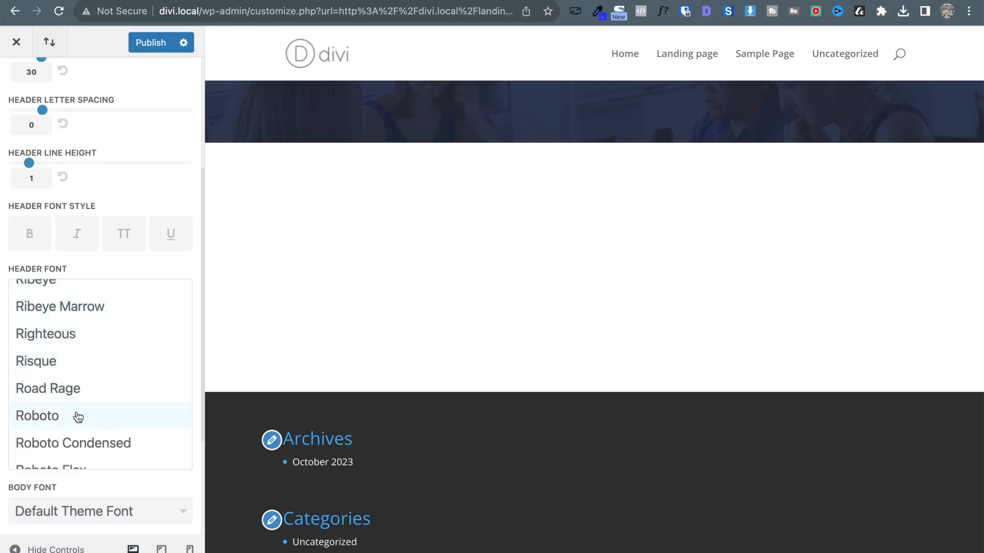
pyautogui.click(59, 420)
# Set the Body Font to Roboto and publish the typography changes.
pyautogui.click(124, 360)
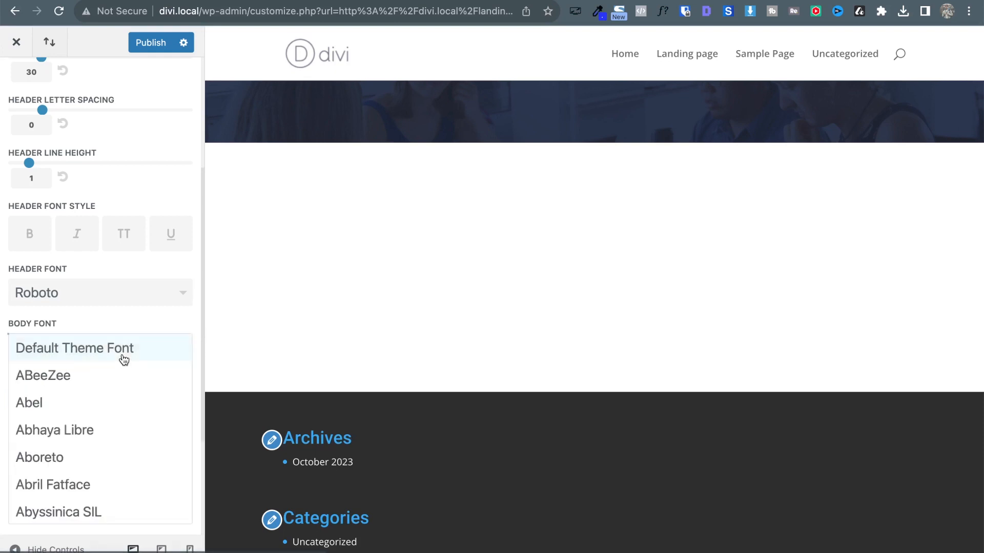
pyautogui.scroll(-10, 173, 415)
pyautogui.moveTo(186, 342); pyautogui.dragTo(169, 486)
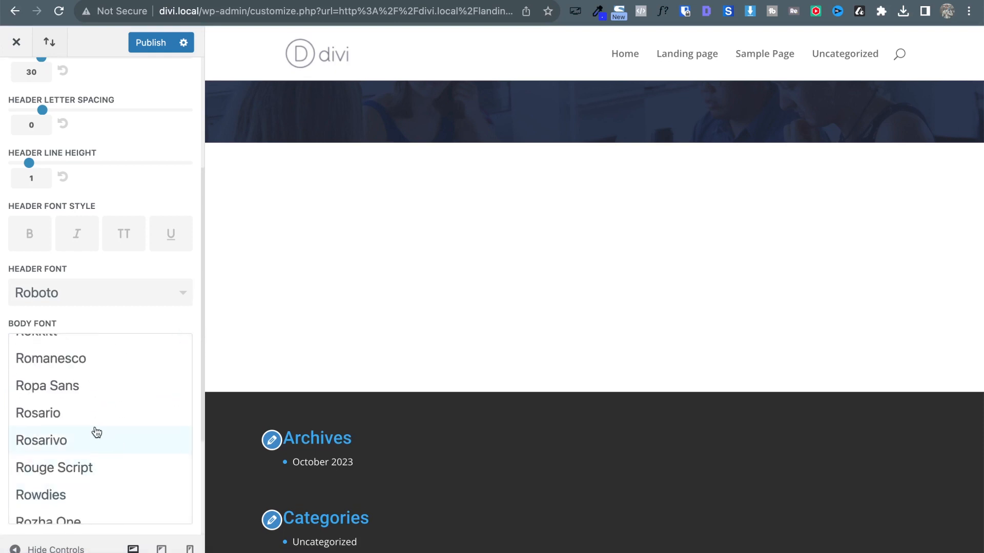
pyautogui.scroll(-2, 97, 433)
pyautogui.scroll(5, 96, 433)
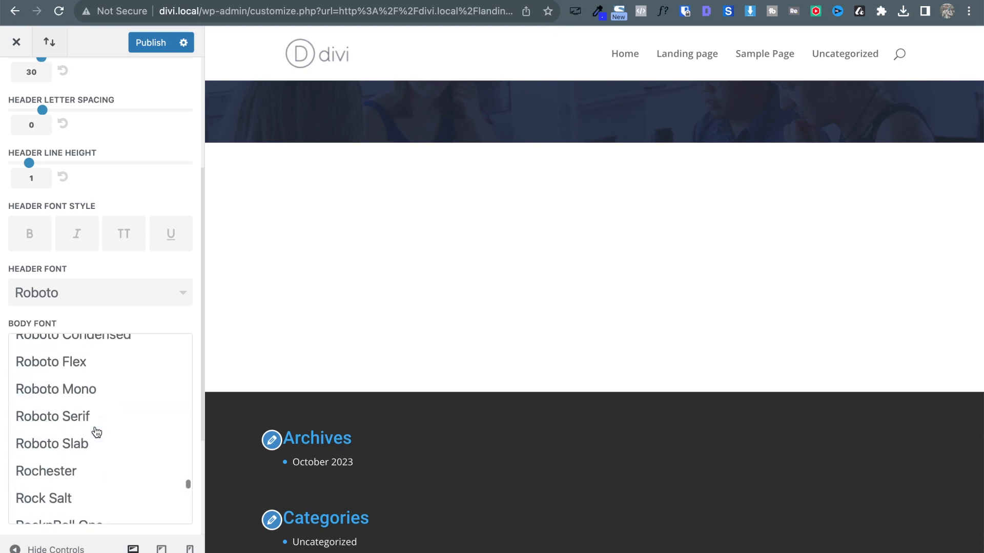
pyautogui.scroll(2, 86, 437)
pyautogui.scroll(2, 85, 437)
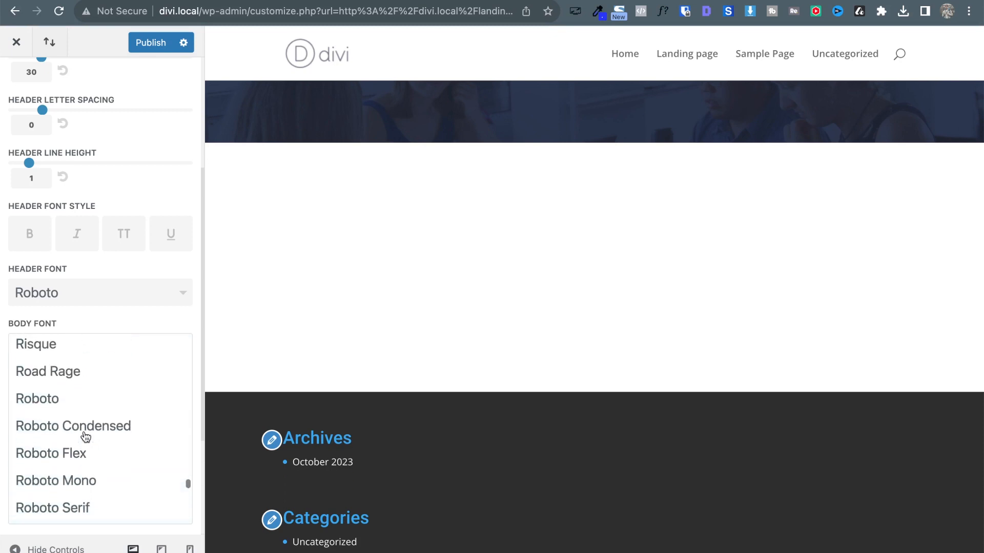
pyautogui.click(46, 409)
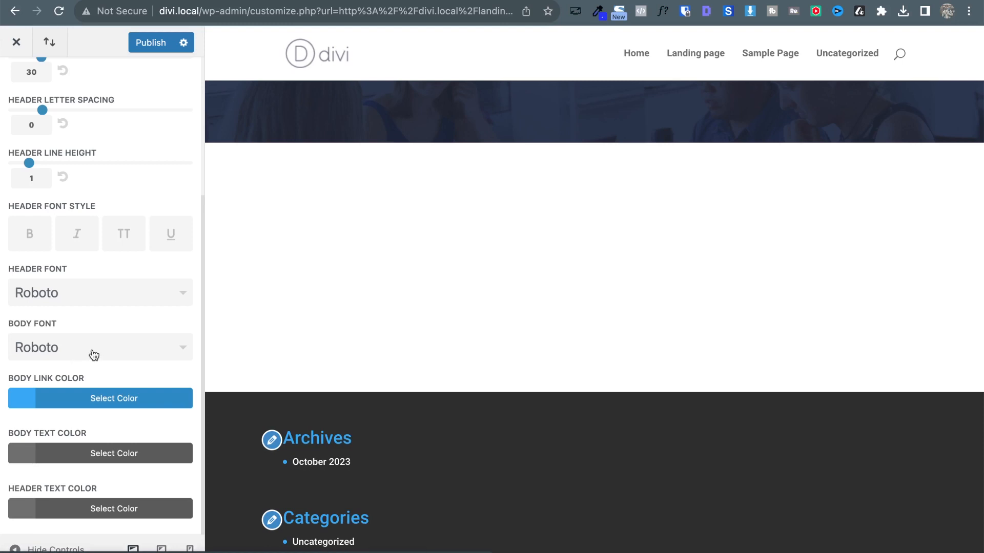
pyautogui.click(141, 43)
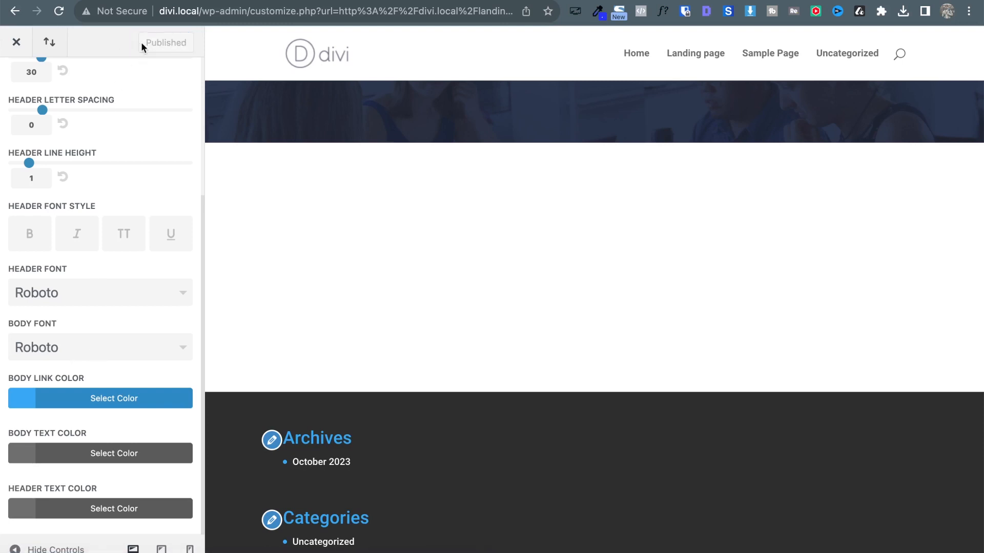
# Recheck the reference heading font (-apple-system 700, 72px, 79px line height), then exit WhatFont.
pyautogui.click(11, 44)
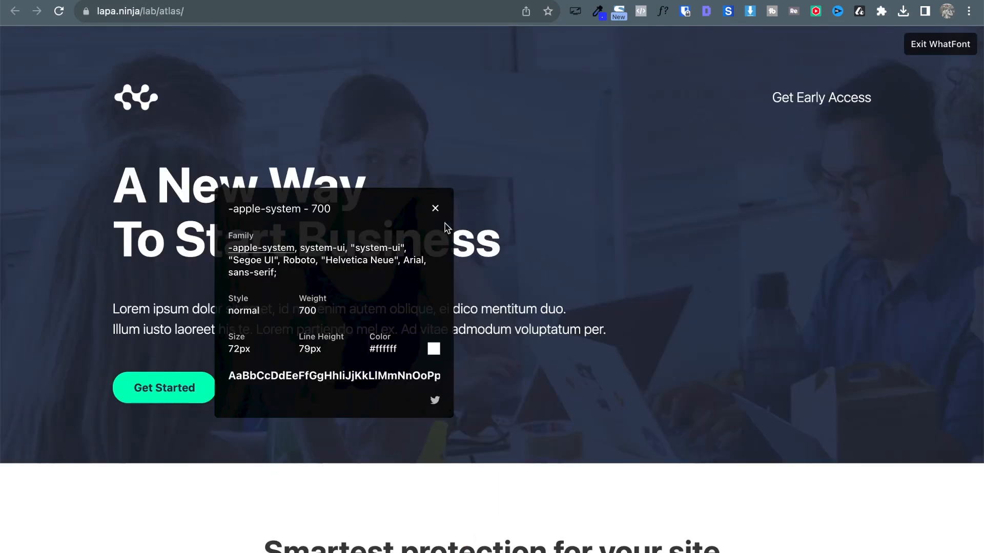
pyautogui.click(186, 210)
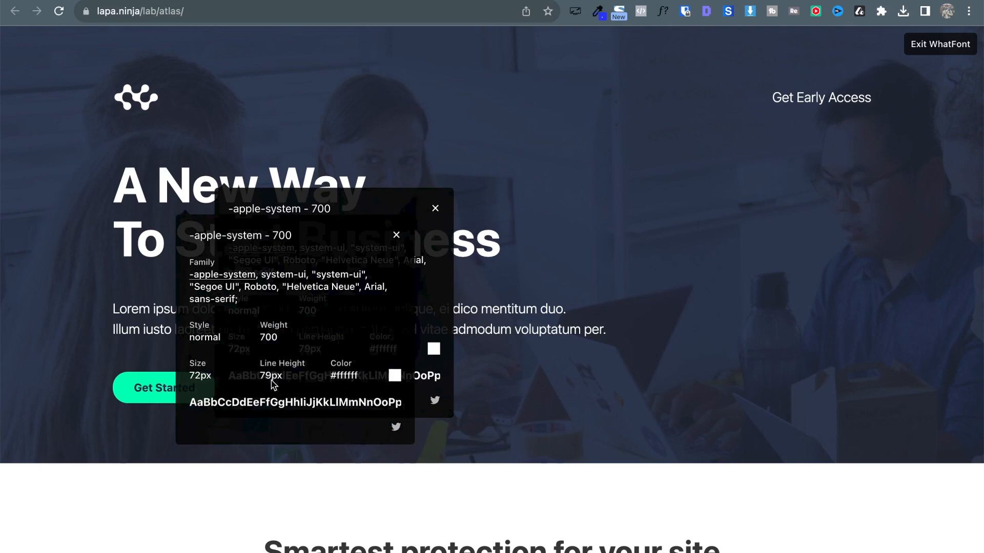
pyautogui.click(436, 209)
pyautogui.press('Escape')
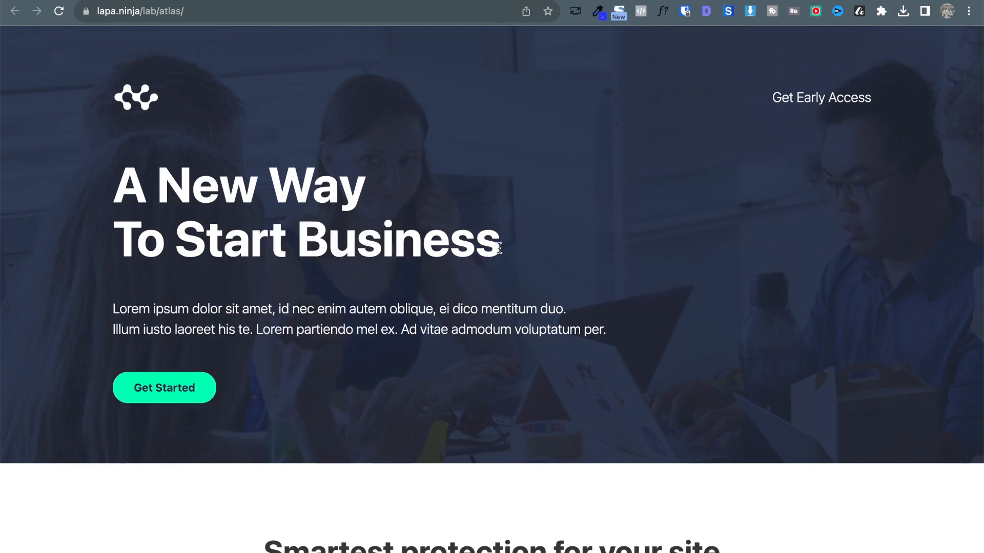
# Copy the reference heading and add a single-column row with a Text module to the hero.
pyautogui.moveTo(500, 248); pyautogui.dragTo(105, 207)
pyautogui.press('super+c')
pyautogui.click(261, 0)
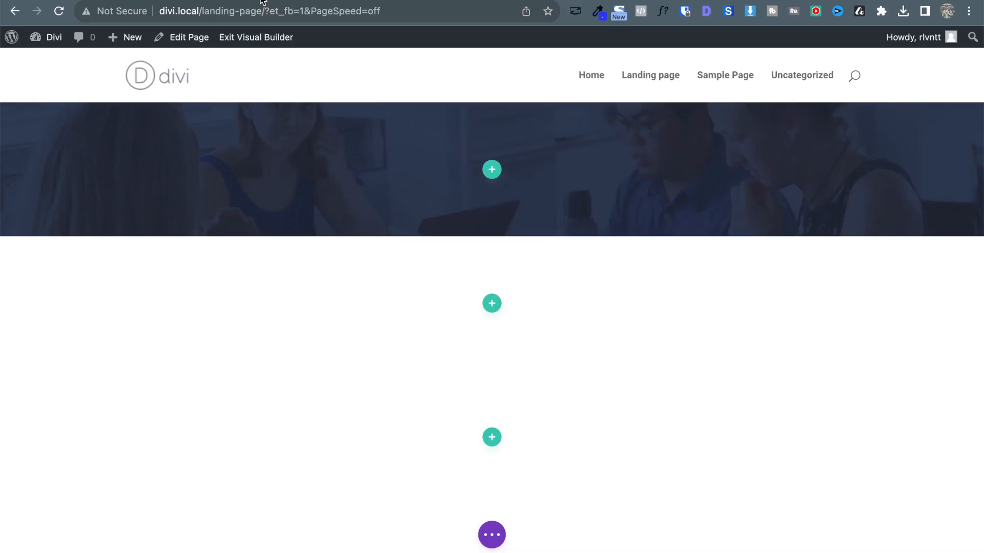
pyautogui.click(491, 169)
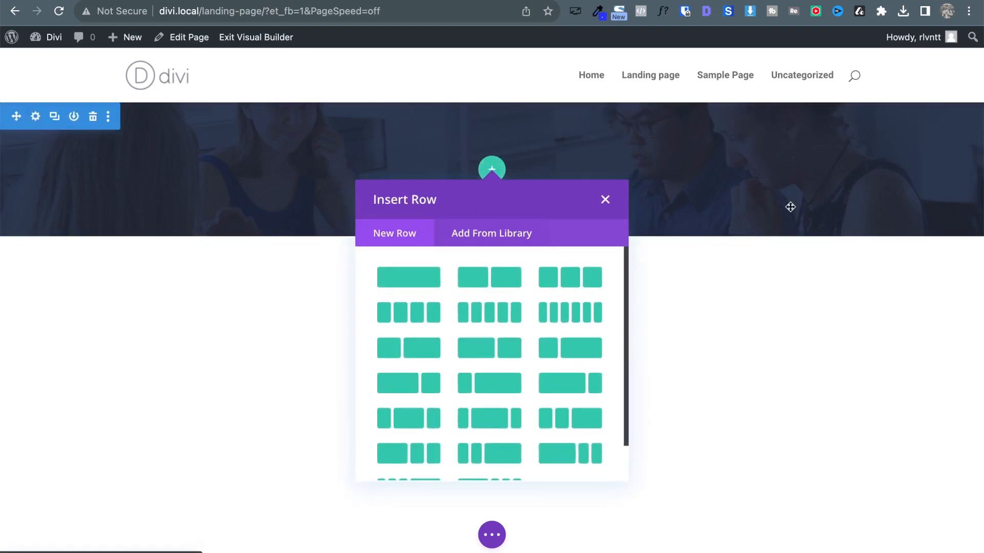
pyautogui.click(169, 0)
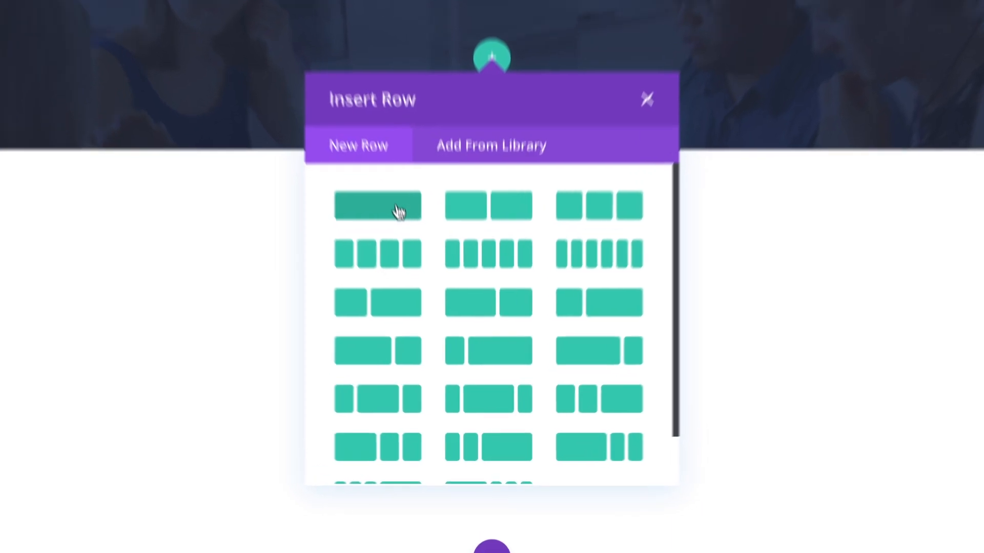
pyautogui.click(422, 281)
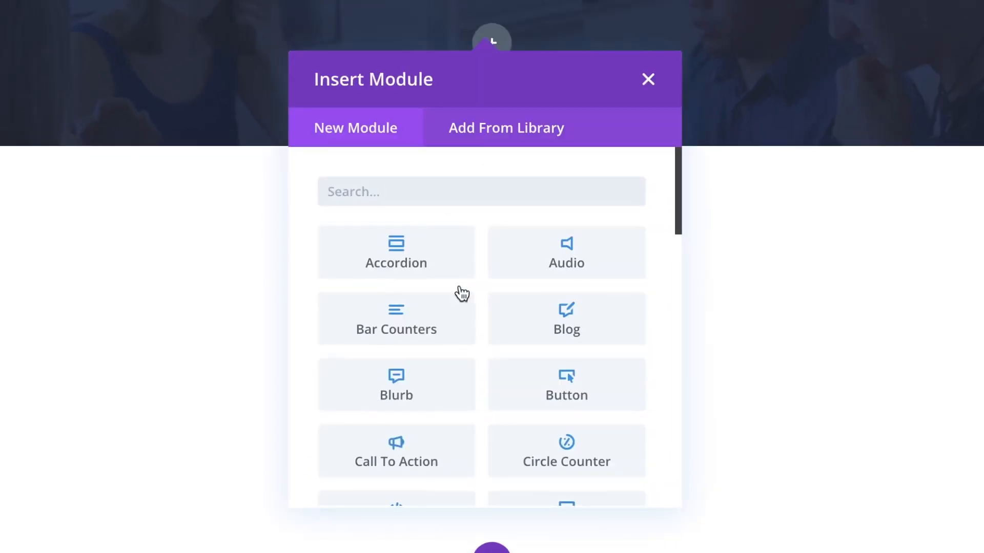
pyautogui.click(496, 202)
pyautogui.write('te')
pyautogui.click(570, 390)
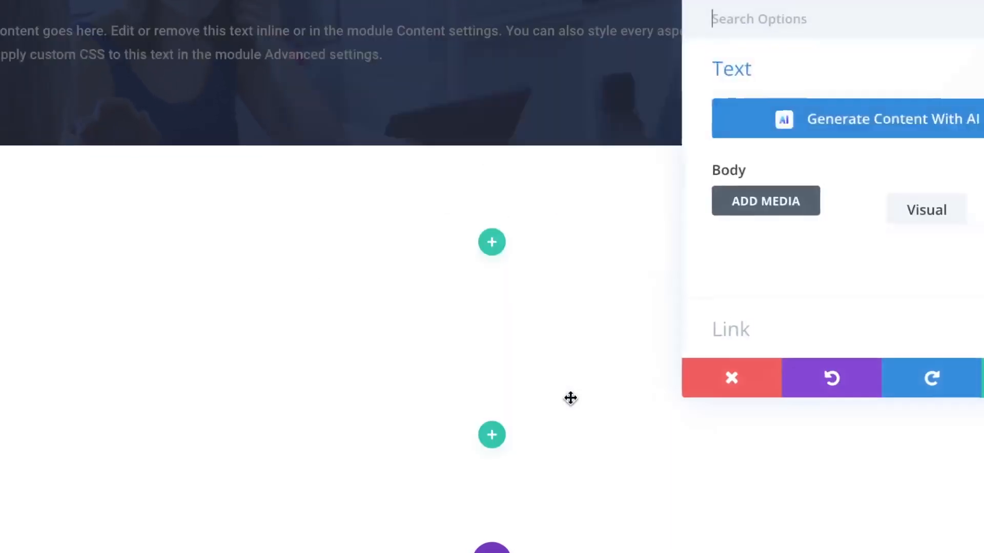
# Replace the placeholder with the pasted 'A New Way / To Start Business' text formatted as Heading 1.
pyautogui.scroll(-2, 729, 362)
pyautogui.tripleClick(766, 271)
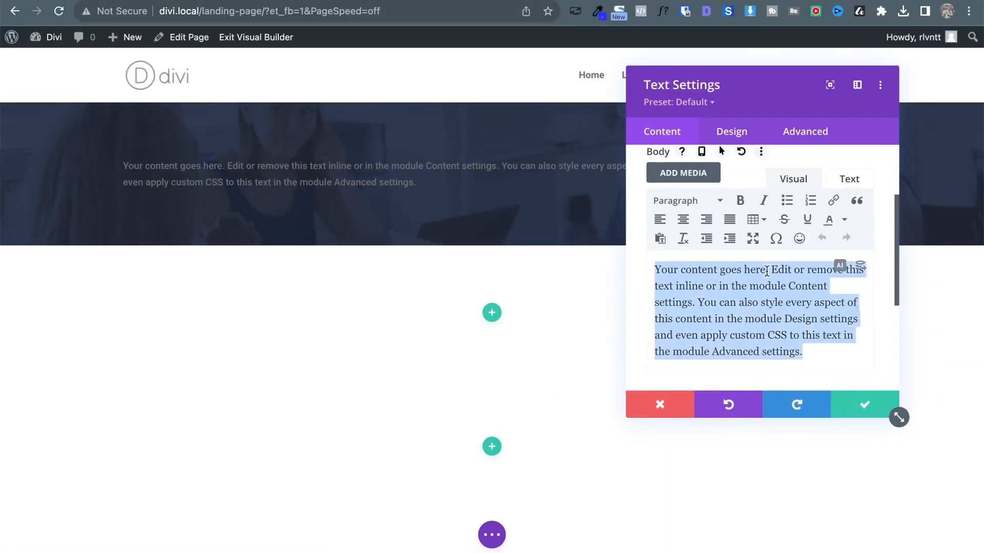
pyautogui.press('BackSpace')
pyautogui.press('super+v')
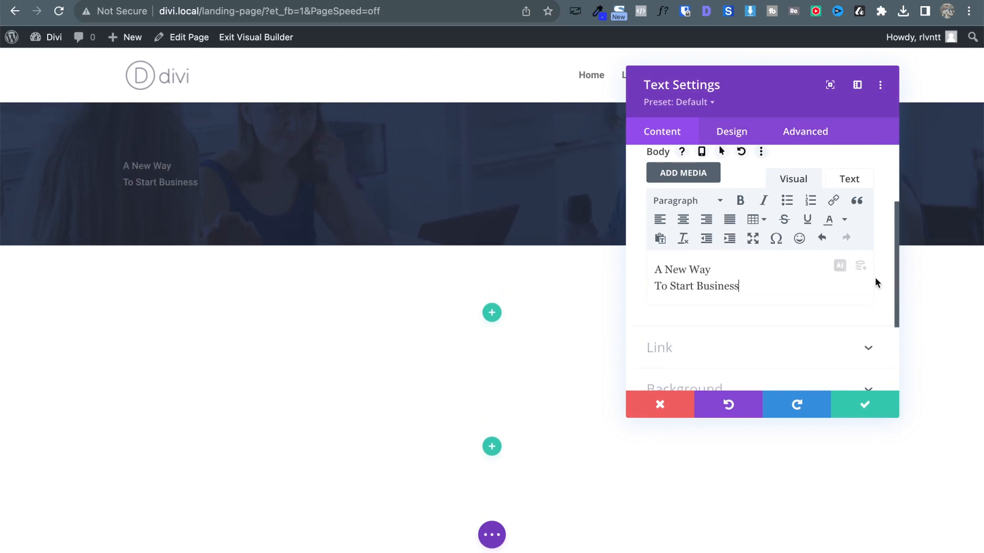
pyautogui.moveTo(747, 285); pyautogui.dragTo(656, 267)
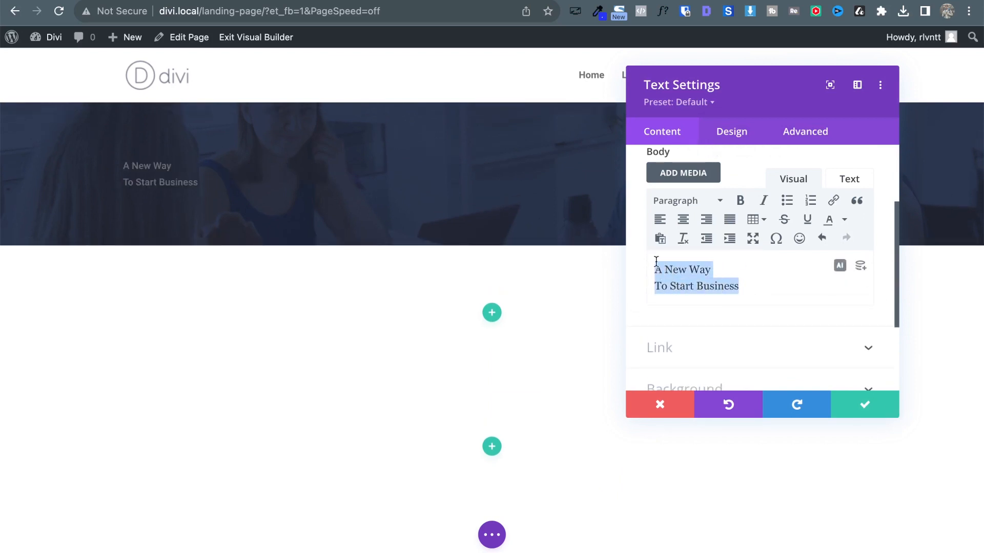
pyautogui.click(685, 201)
pyautogui.click(692, 254)
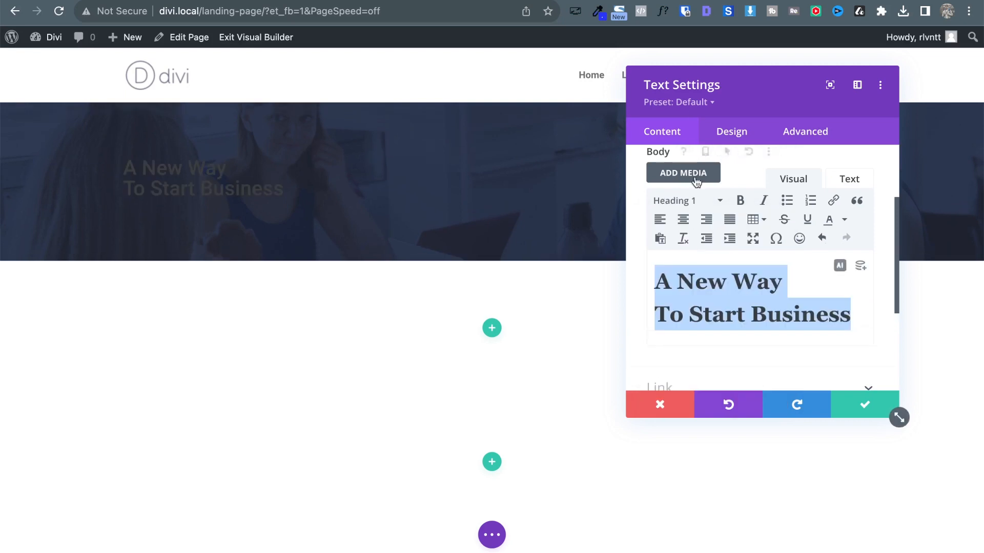
pyautogui.click(721, 133)
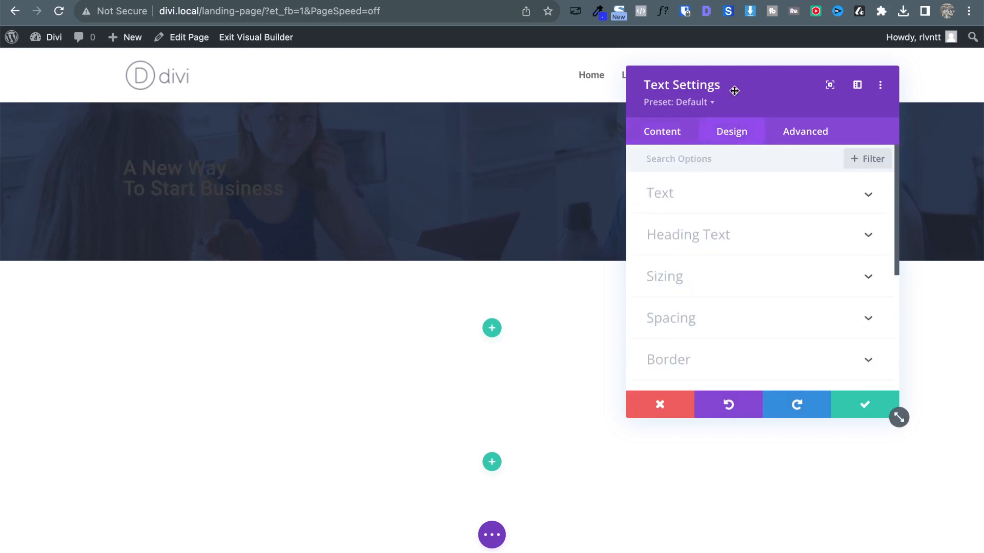
# Make the H1 heading text bold and white.
pyautogui.moveTo(733, 88); pyautogui.dragTo(584, 90)
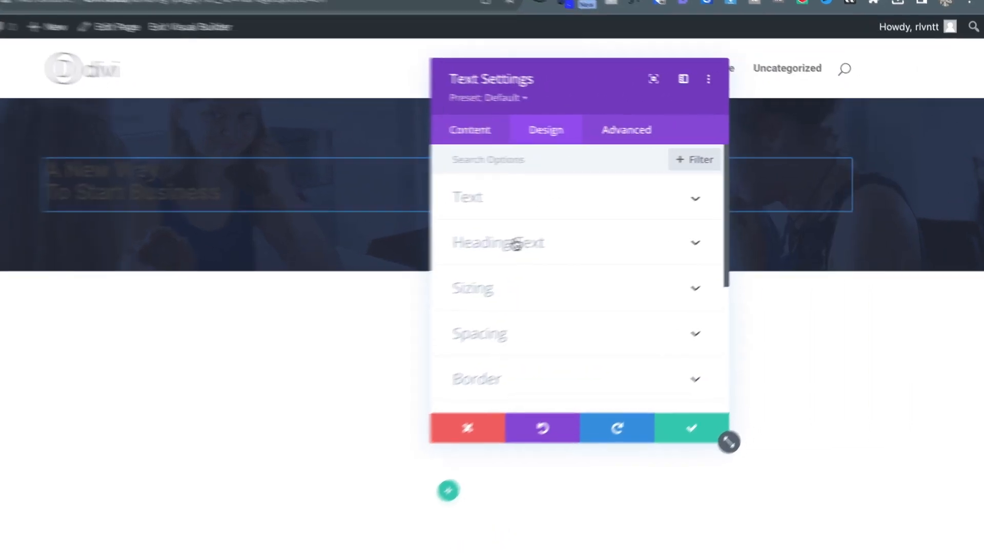
pyautogui.click(628, 240)
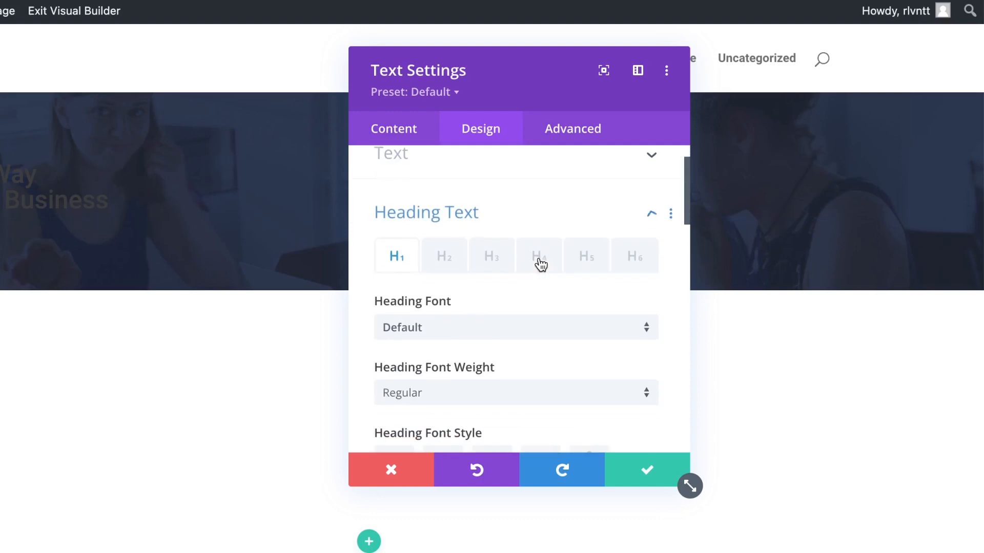
pyautogui.scroll(-2, 477, 251)
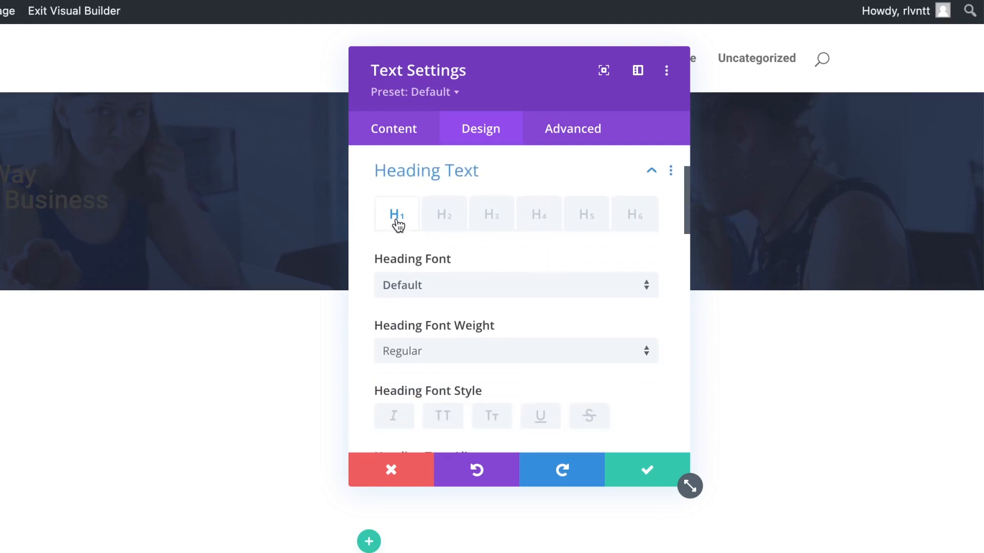
pyautogui.scroll(-2, 371, 266)
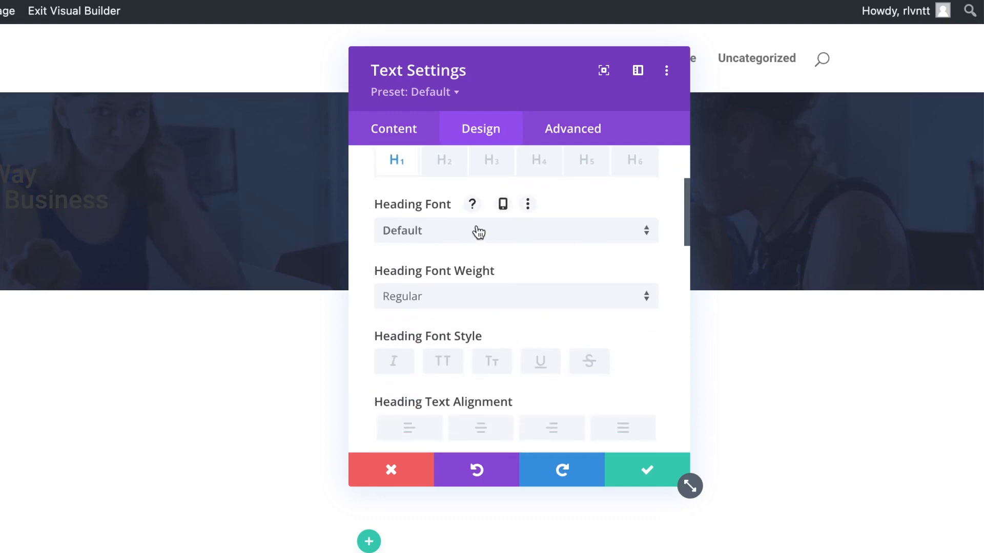
pyautogui.click(551, 306)
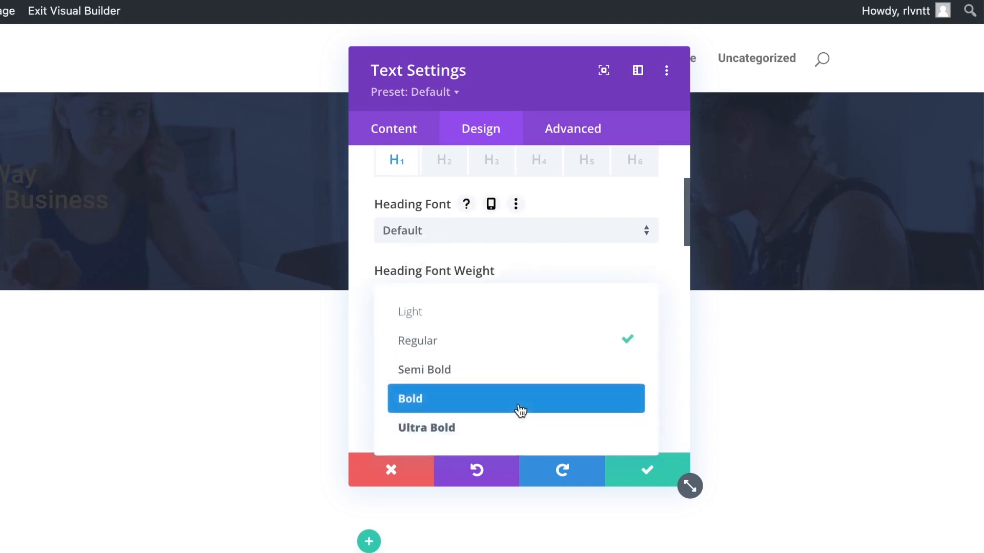
pyautogui.click(519, 405)
pyautogui.scroll(-3, 625, 443)
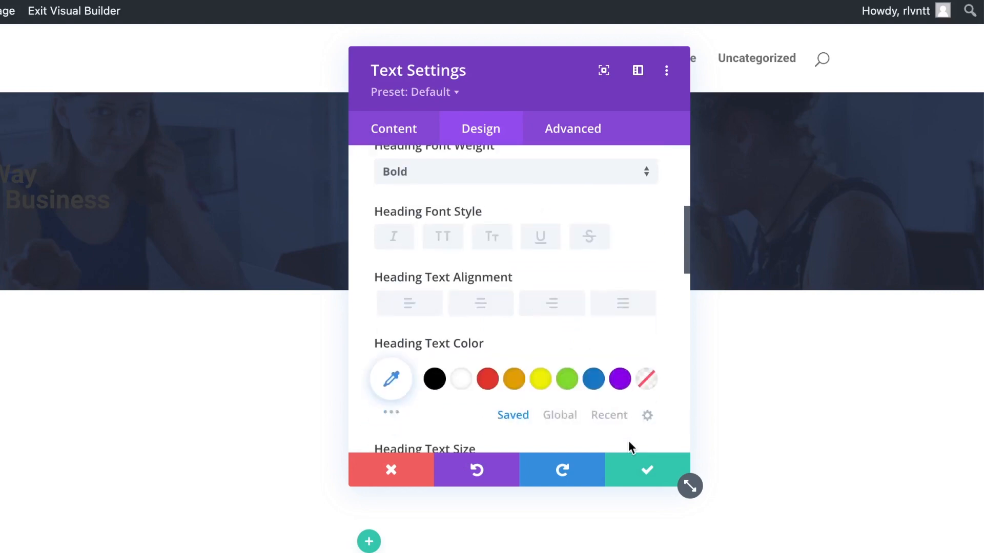
pyautogui.click(461, 379)
pyautogui.scroll(-4, 548, 332)
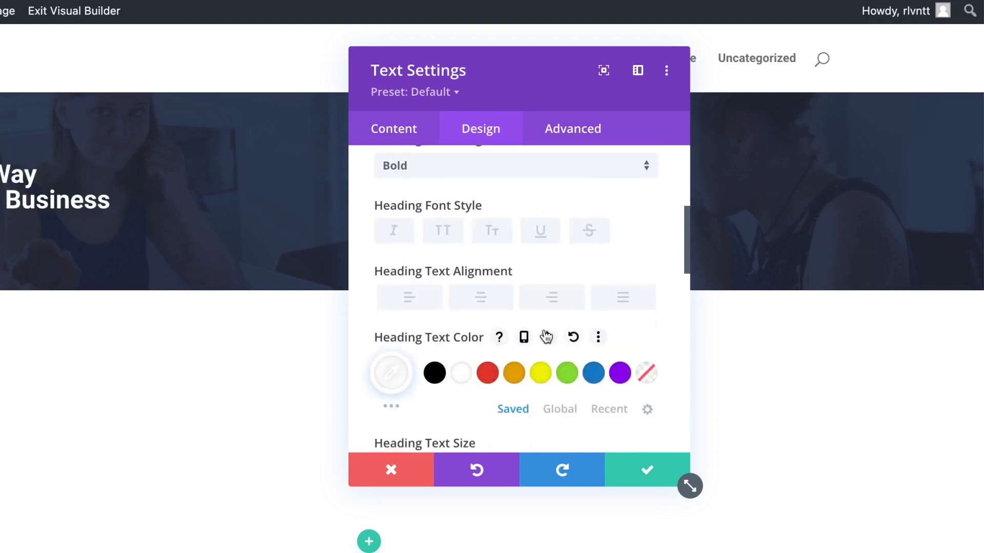
# Set the heading text size to 72px and line height to 79px.
pyautogui.click(600, 314)
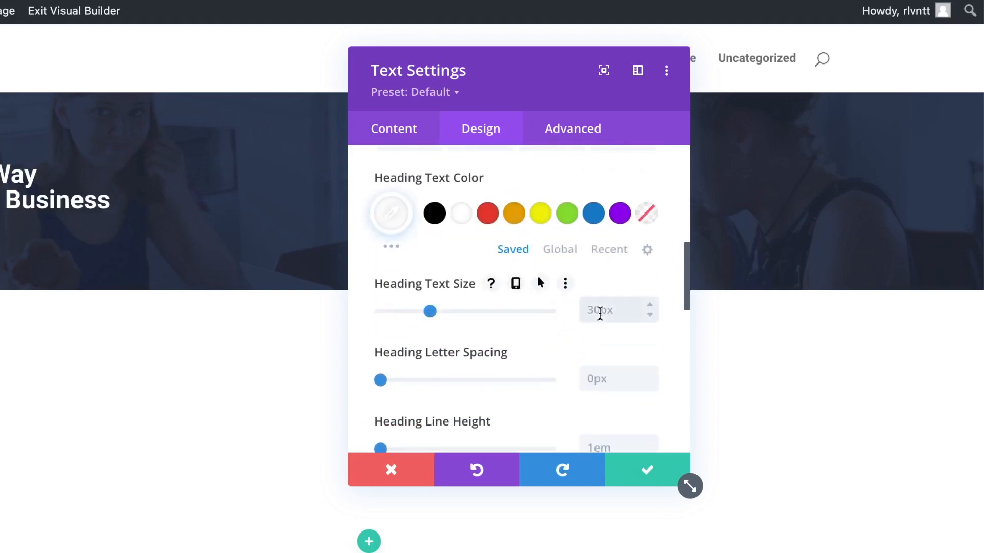
pyautogui.write('72px')
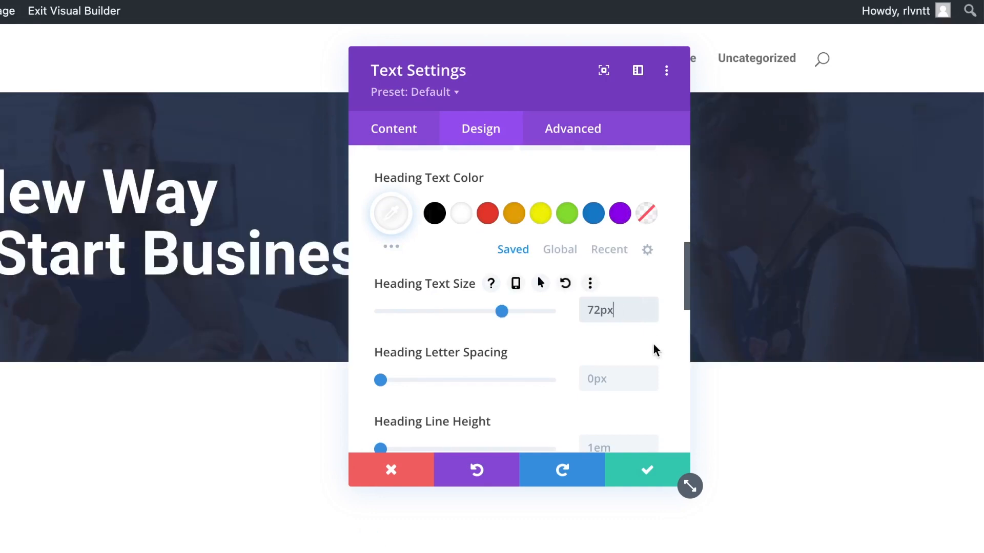
pyautogui.scroll(-1, 651, 343)
pyautogui.scroll(-1, 654, 338)
pyautogui.click(606, 345)
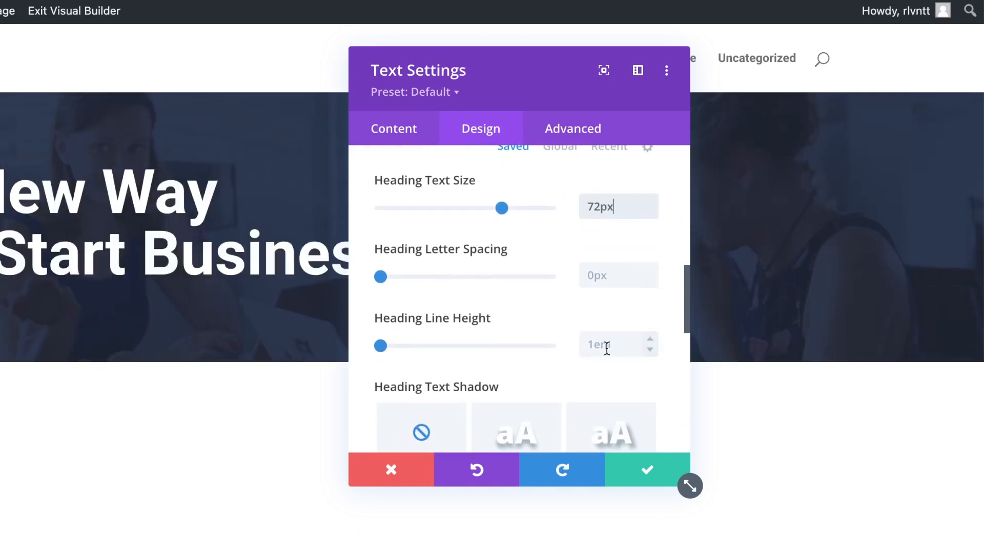
pyautogui.write('79px')
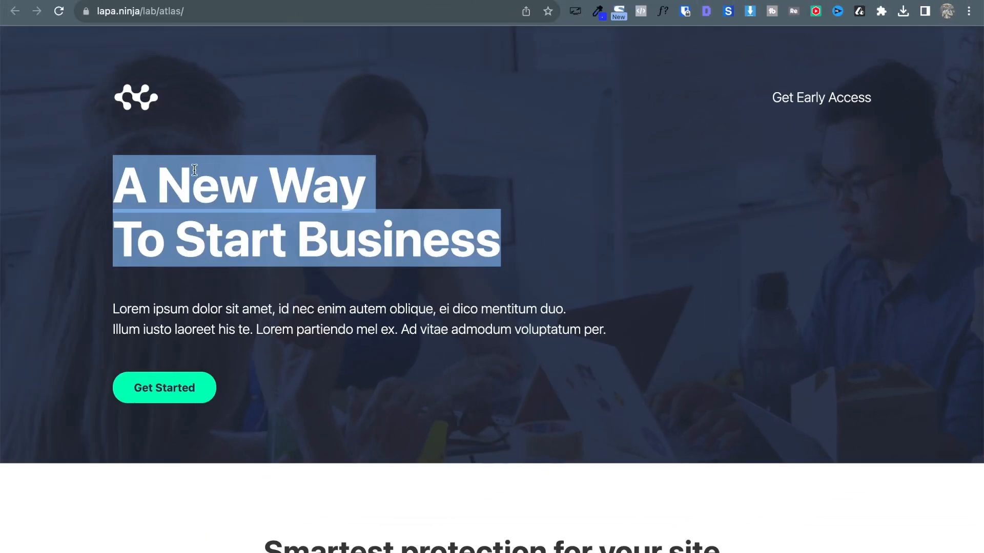
# Change the heading font weight to Ultra Bold and save the module.
pyautogui.click(234, 200)
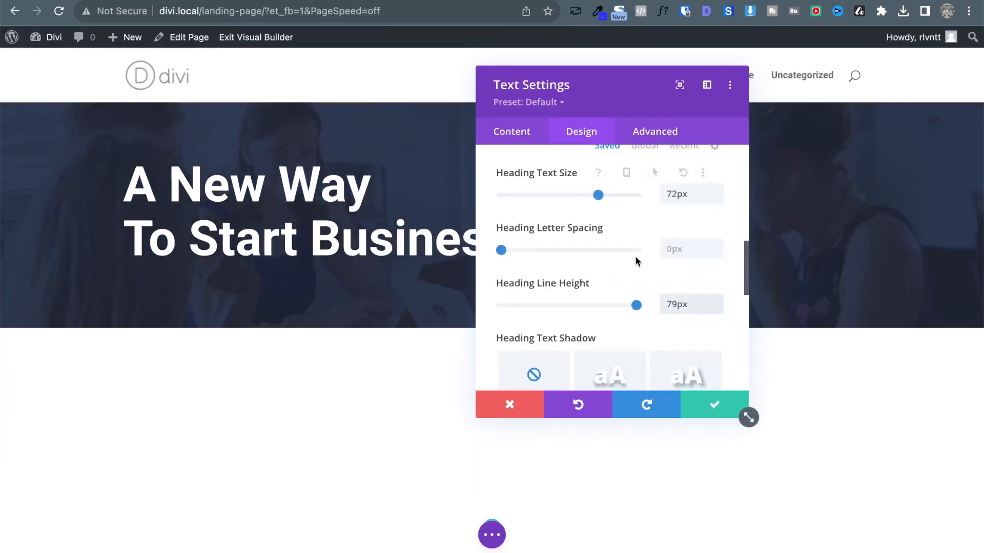
pyautogui.scroll(5, 635, 256)
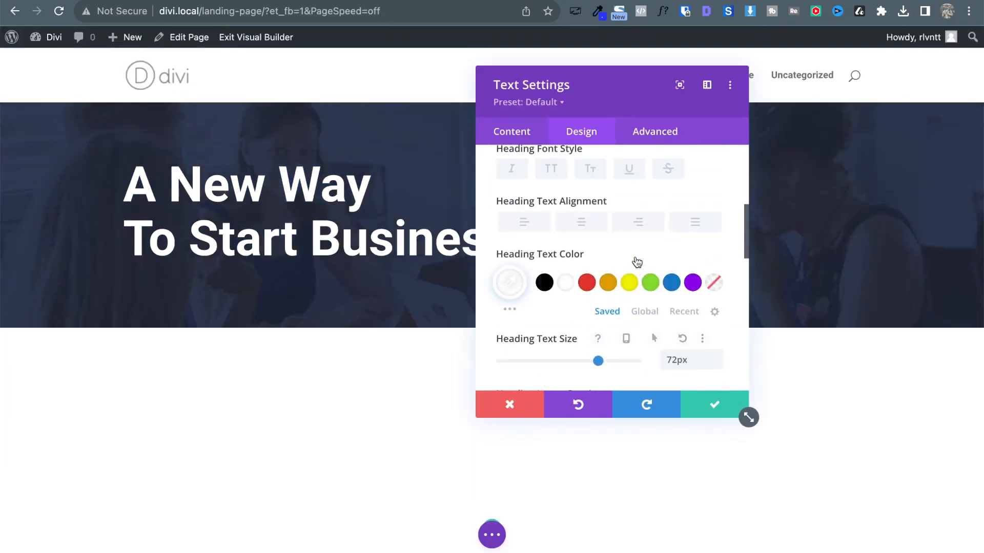
pyautogui.scroll(3, 537, 192)
pyautogui.click(550, 231)
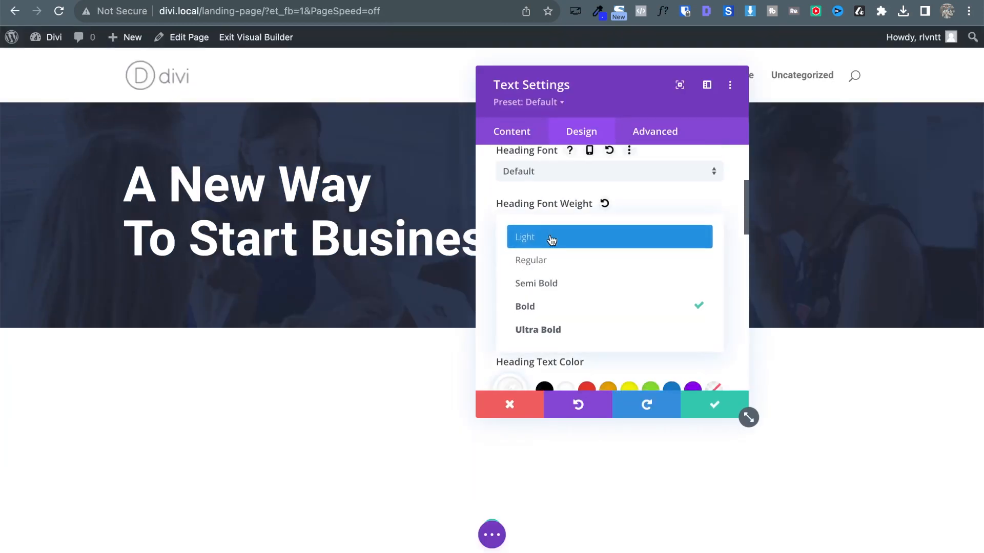
pyautogui.click(564, 336)
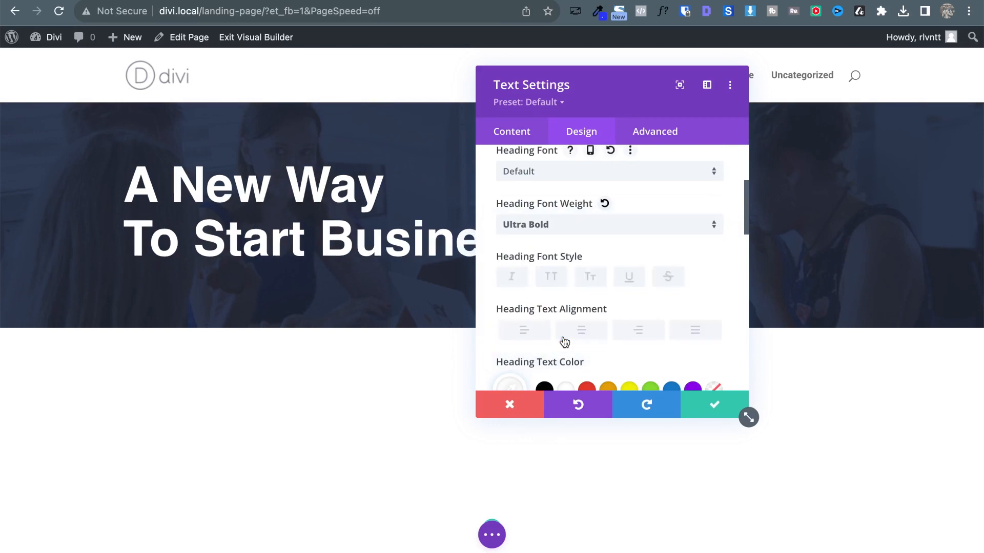
pyautogui.click(712, 401)
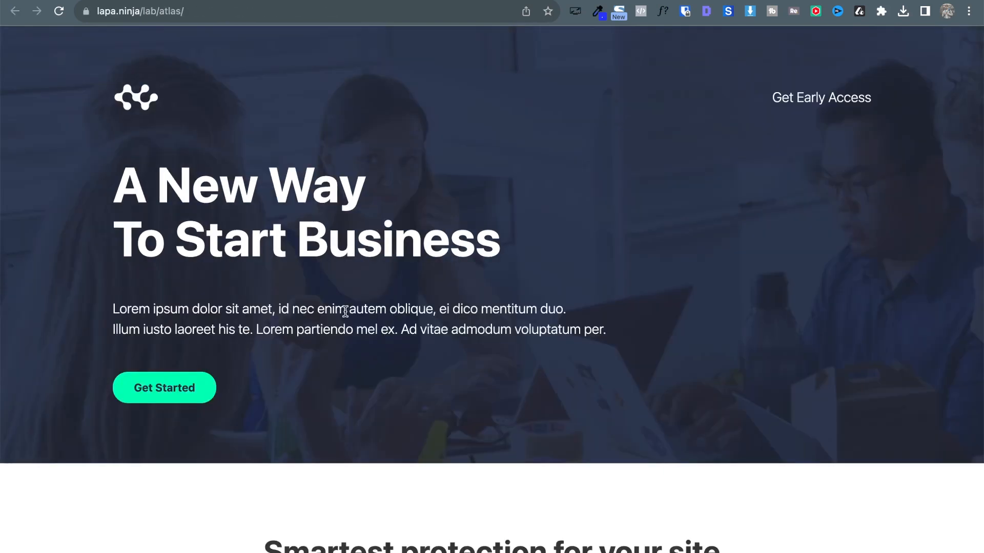
# Copy the lorem ipsum paragraph from the reference page.
pyautogui.tripleClick(345, 311)
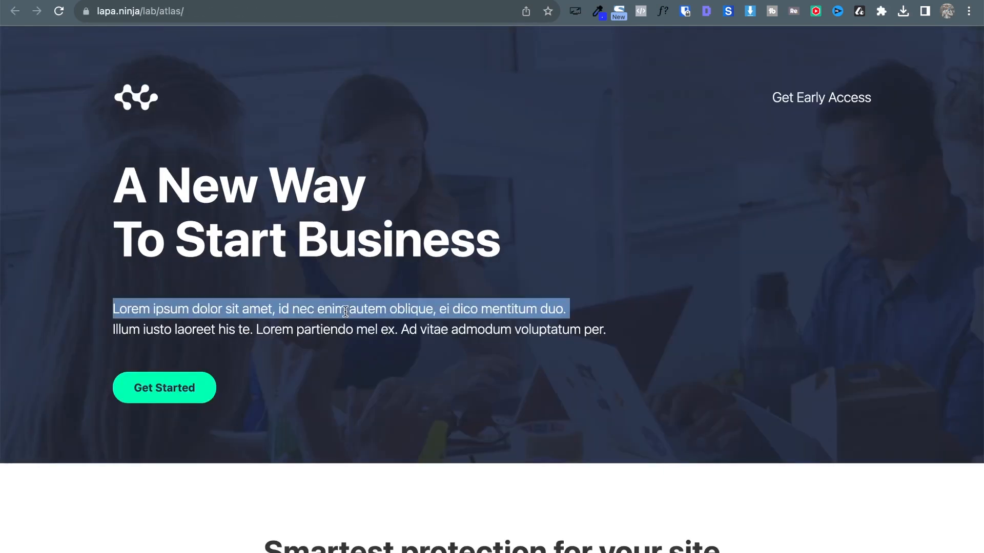
pyautogui.keyDown('shift'); pyautogui.click(605, 329); pyautogui.keyUp('shift')
pyautogui.press('super+c')
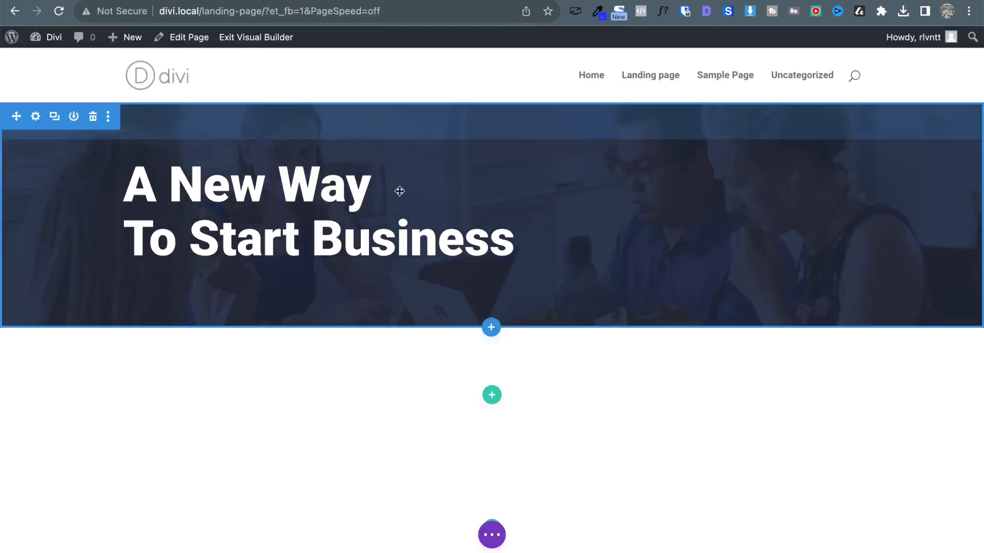
pyautogui.click(491, 245)
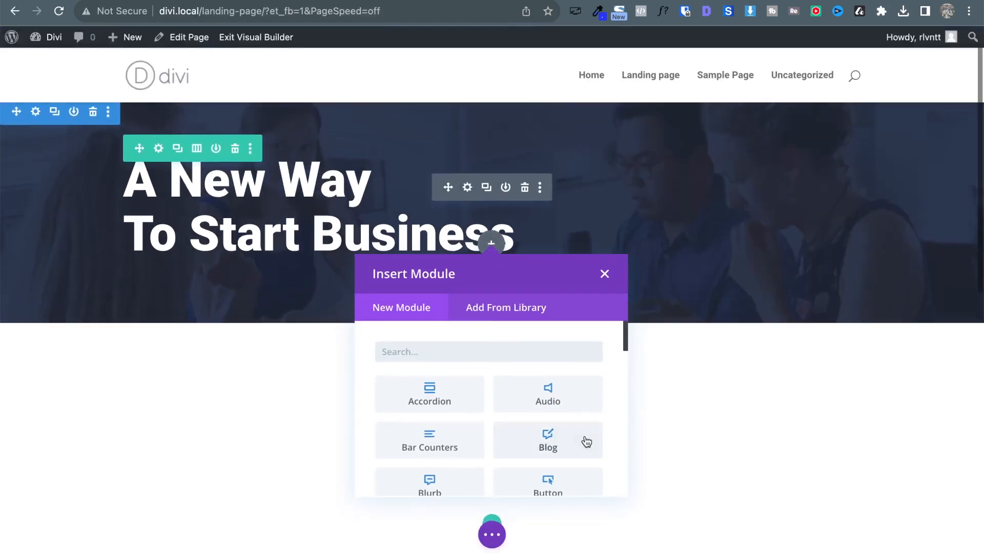
pyautogui.scroll(-3, 584, 439)
pyautogui.click(604, 275)
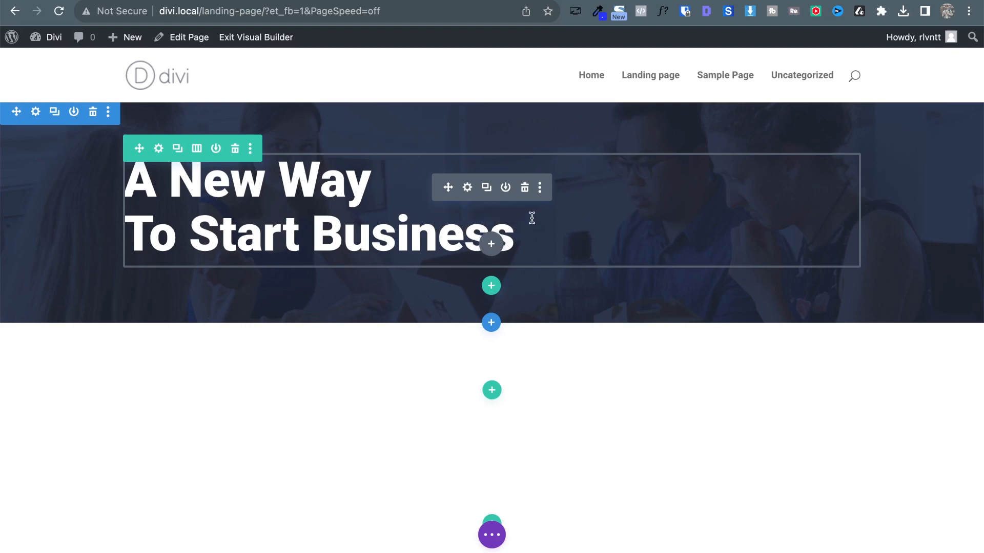
# Insert a Text module below the hero heading.
pyautogui.click(489, 246)
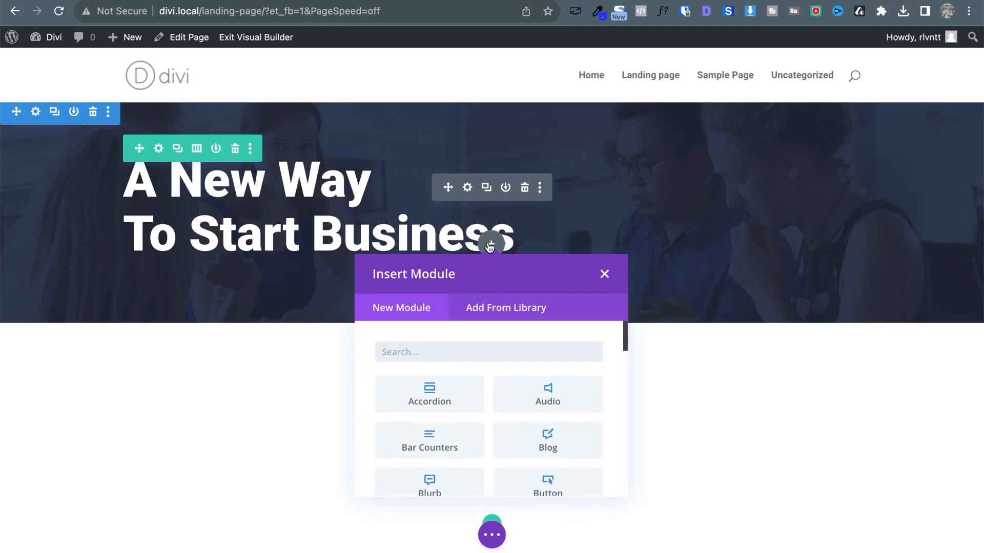
pyautogui.scroll(-2, 507, 362)
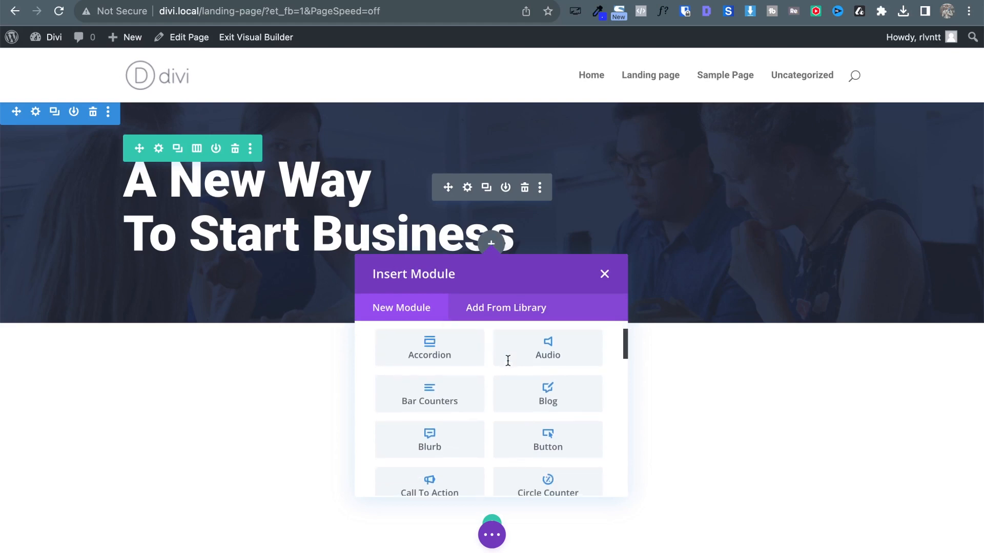
pyautogui.scroll(2, 505, 366)
pyautogui.scroll(-3, 560, 441)
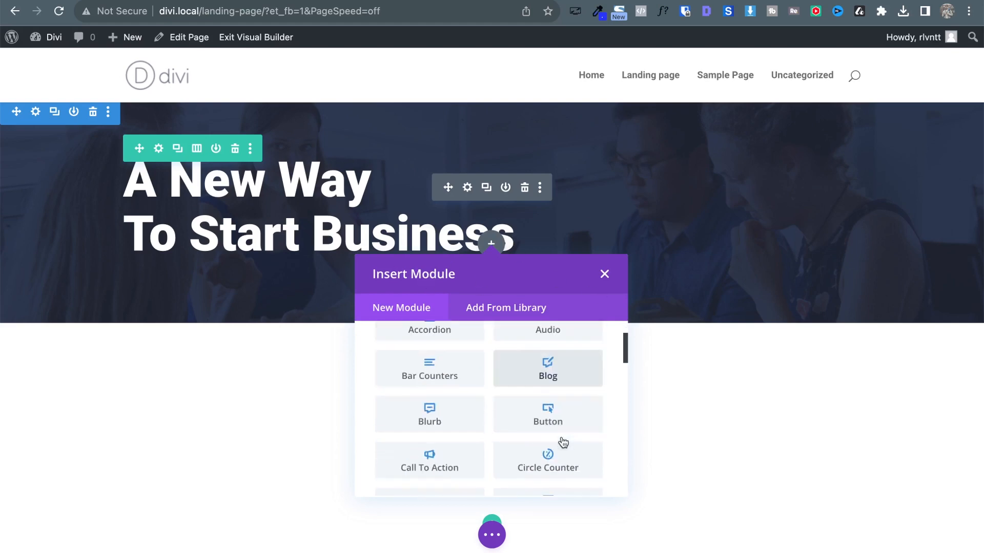
pyautogui.scroll(3, 561, 441)
pyautogui.scroll(-4, 563, 442)
pyautogui.scroll(4, 563, 443)
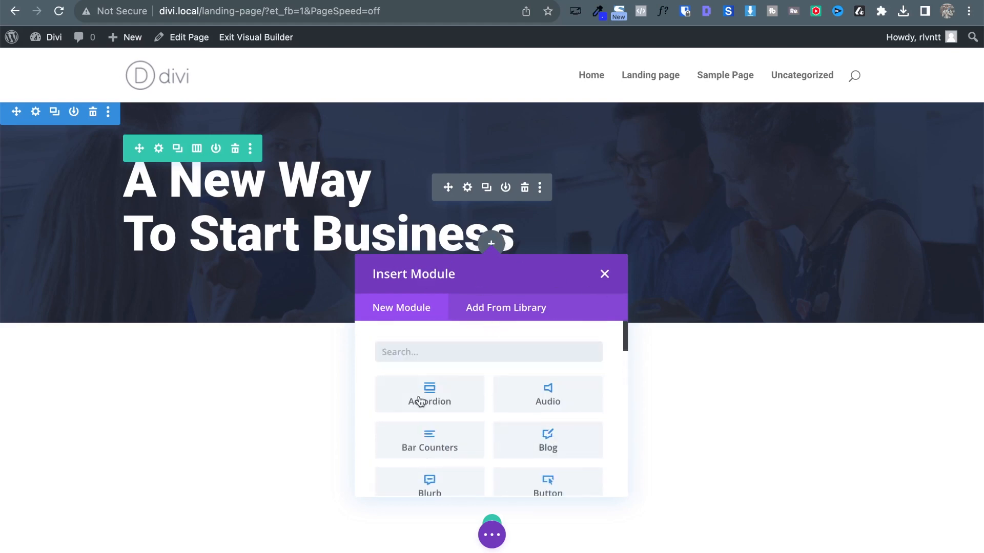
pyautogui.write('text')
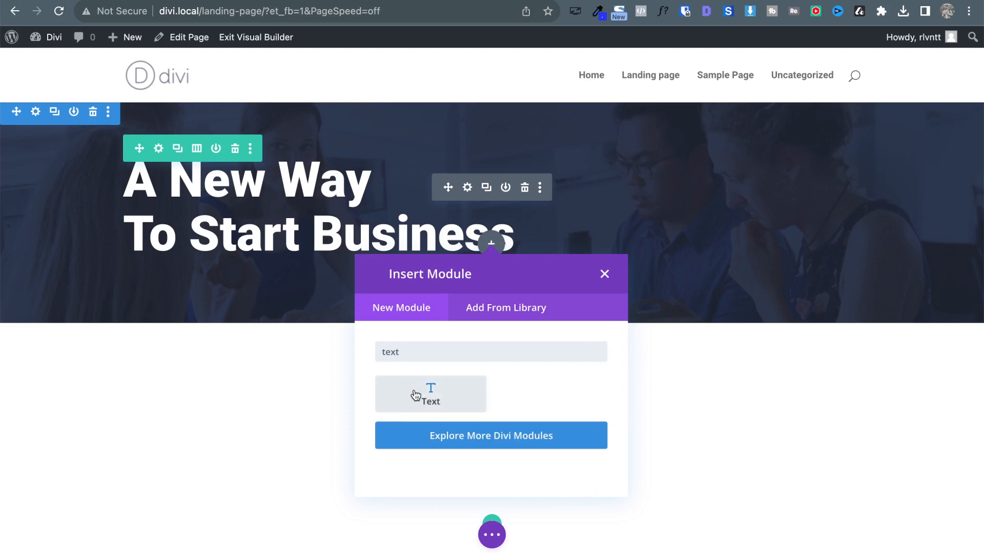
pyautogui.click(416, 395)
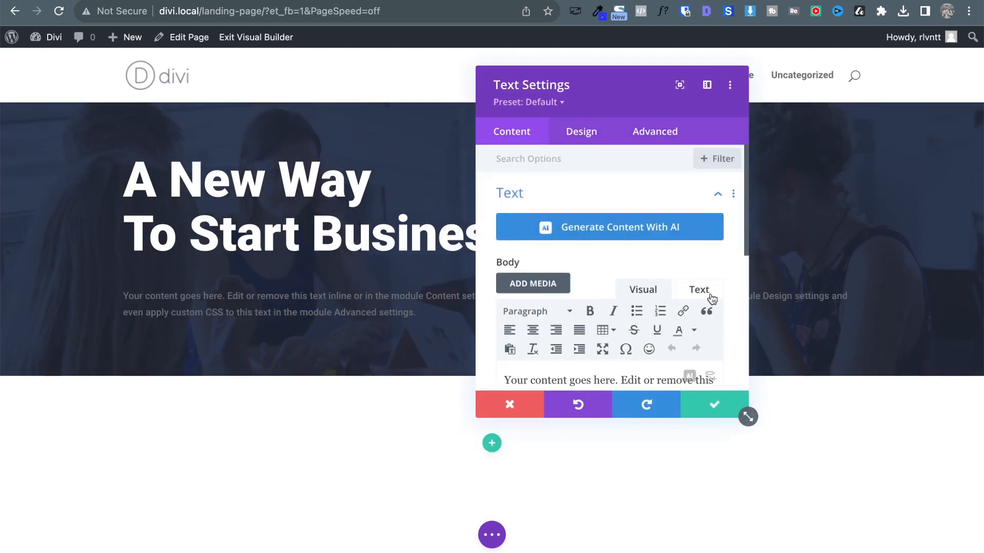
# Replace the placeholder body with the pasted lorem ipsum paragraph and inspect the reference paragraph's font.
pyautogui.scroll(-2, 707, 294)
pyautogui.tripleClick(648, 349)
pyautogui.press('BackSpace')
pyautogui.press('super+v')
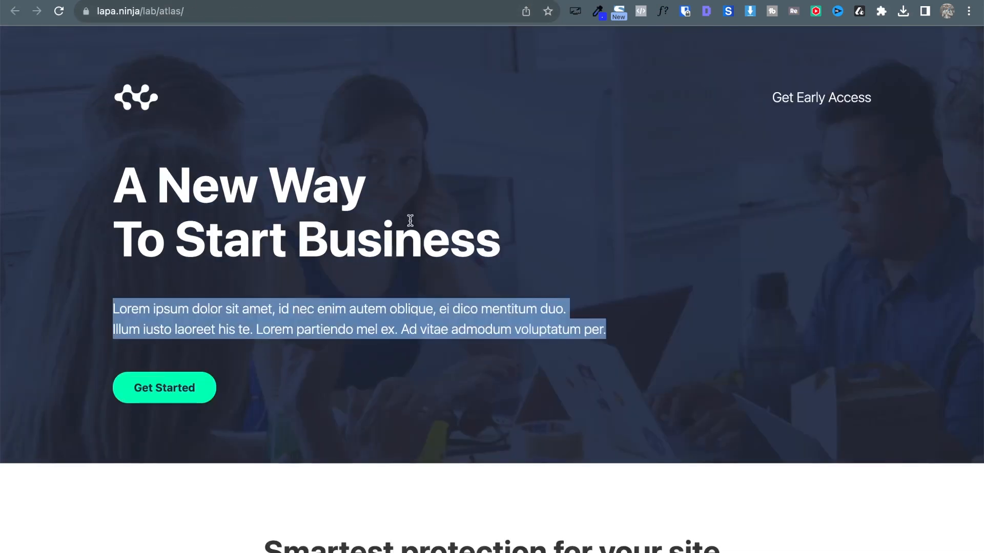
pyautogui.click(662, 15)
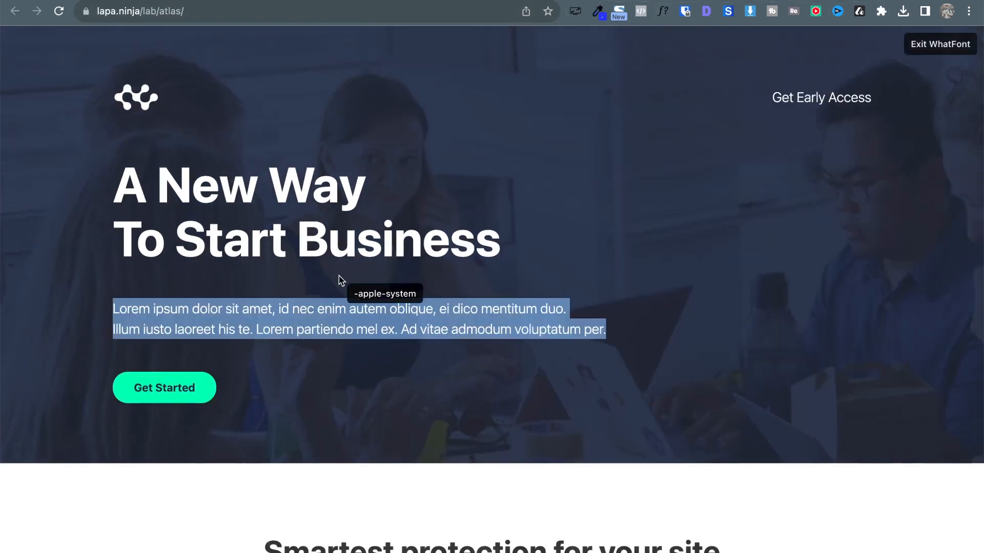
pyautogui.click(316, 325)
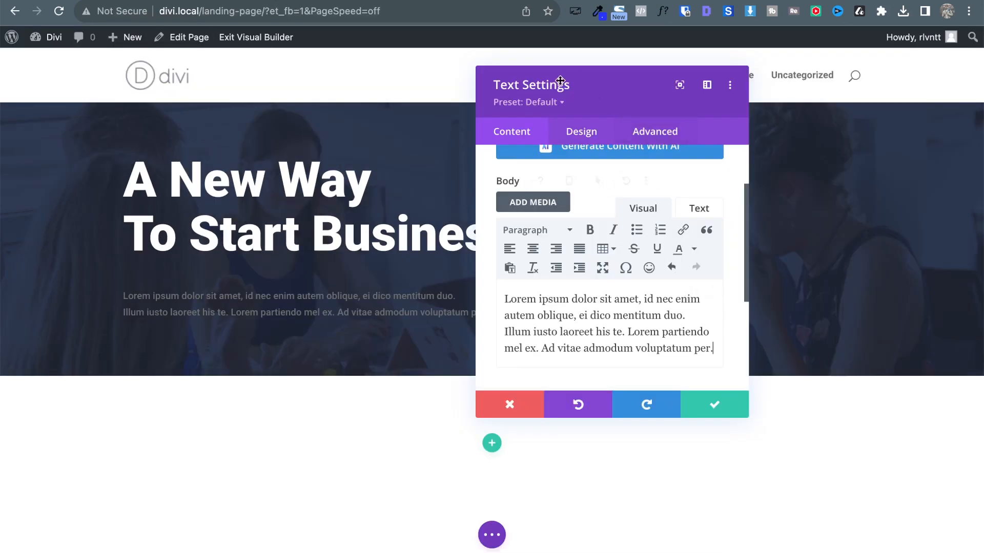
pyautogui.moveTo(572, 98); pyautogui.dragTo(571, 139)
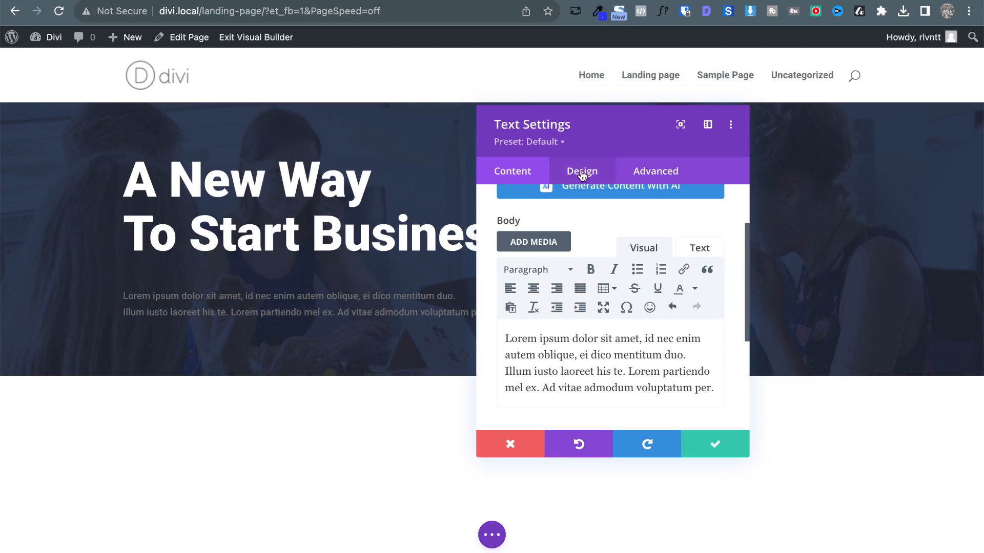
# Make the paragraph text white and raise its size to 20px.
pyautogui.click(583, 174)
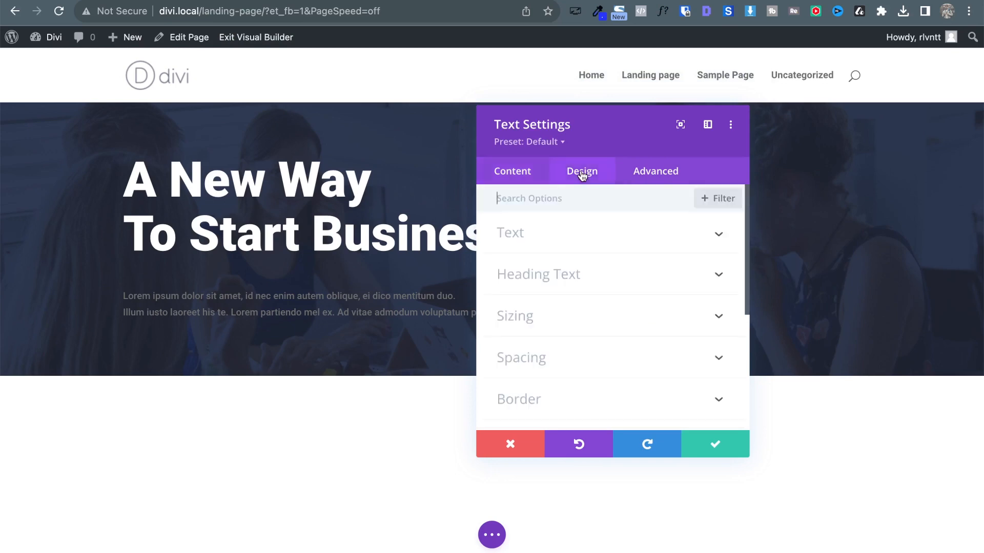
pyautogui.click(714, 239)
pyautogui.scroll(-3, 677, 339)
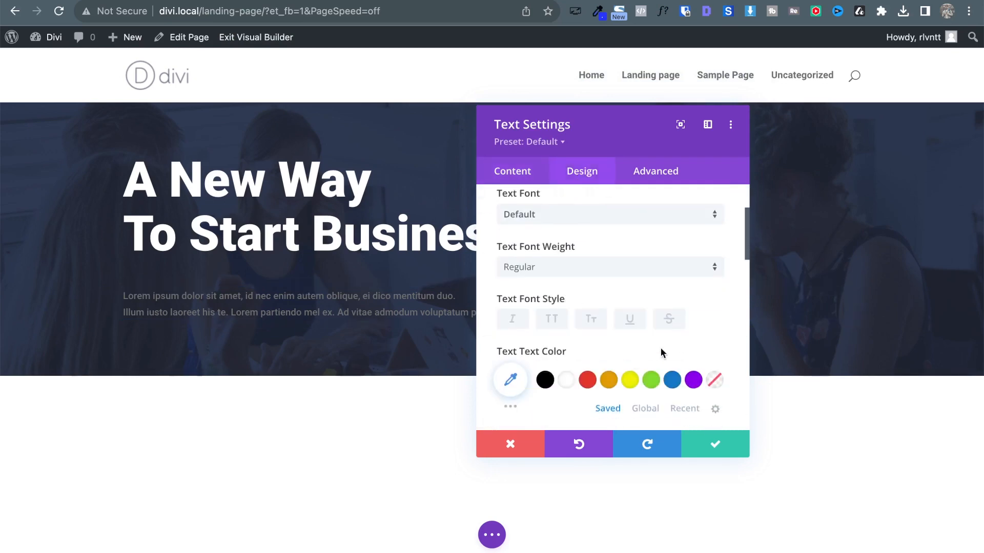
pyautogui.click(563, 386)
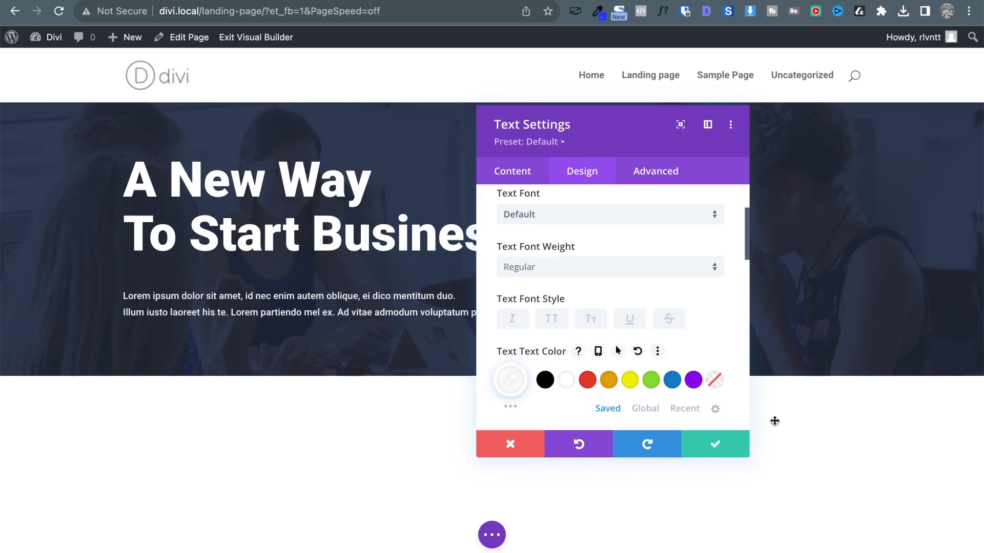
pyautogui.scroll(-3, 631, 319)
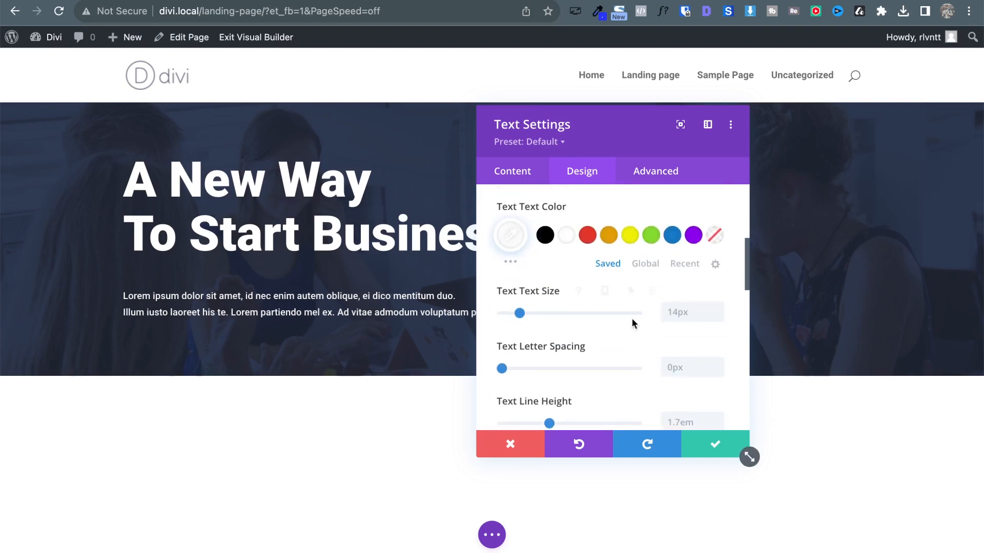
pyautogui.click(715, 309)
pyautogui.click(715, 309)
pyautogui.click(715, 309)
pyautogui.click(715, 309)
pyautogui.click(716, 309)
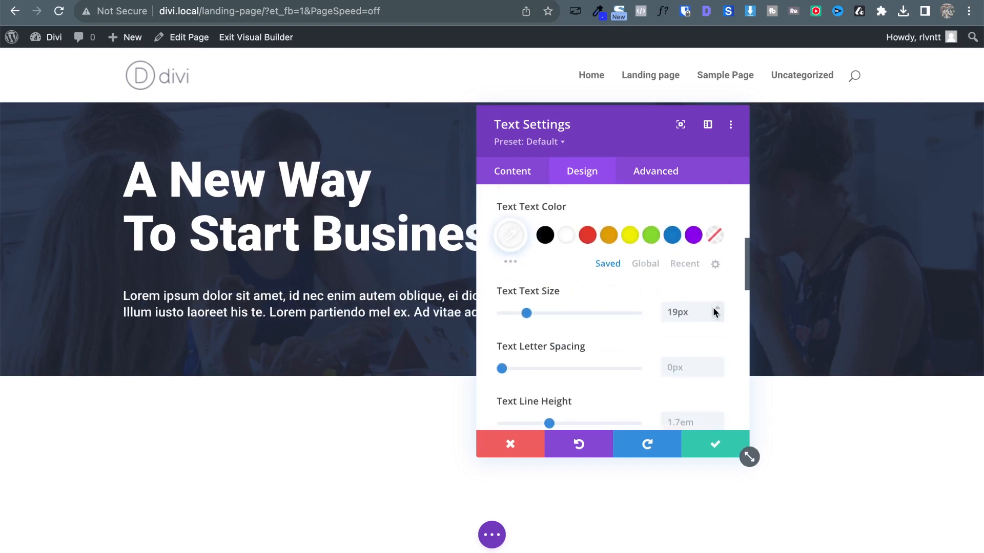
pyautogui.click(715, 309)
# Set the paragraph line height to 30px and check the reference paragraph's font details.
pyautogui.scroll(-1, 718, 376)
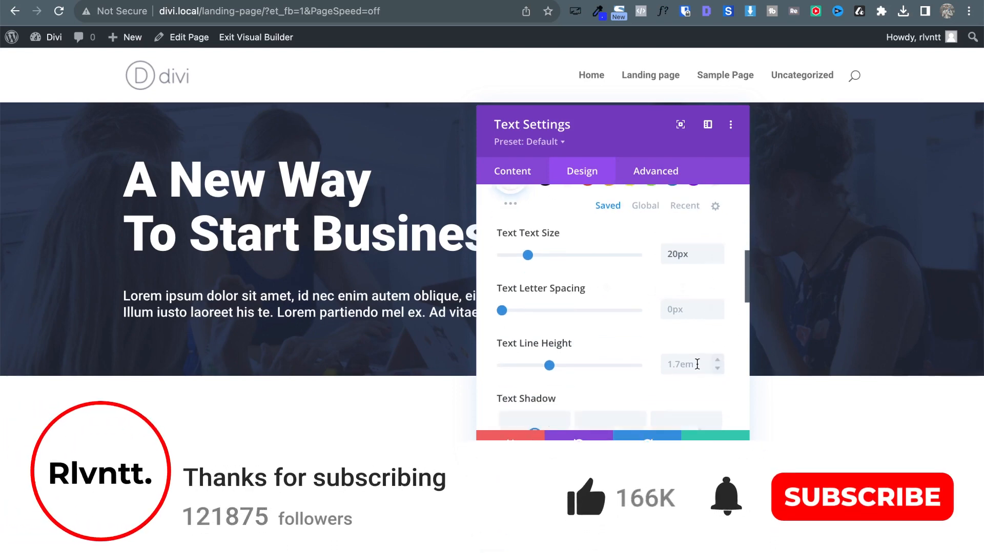
pyautogui.click(697, 365)
pyautogui.write('30px')
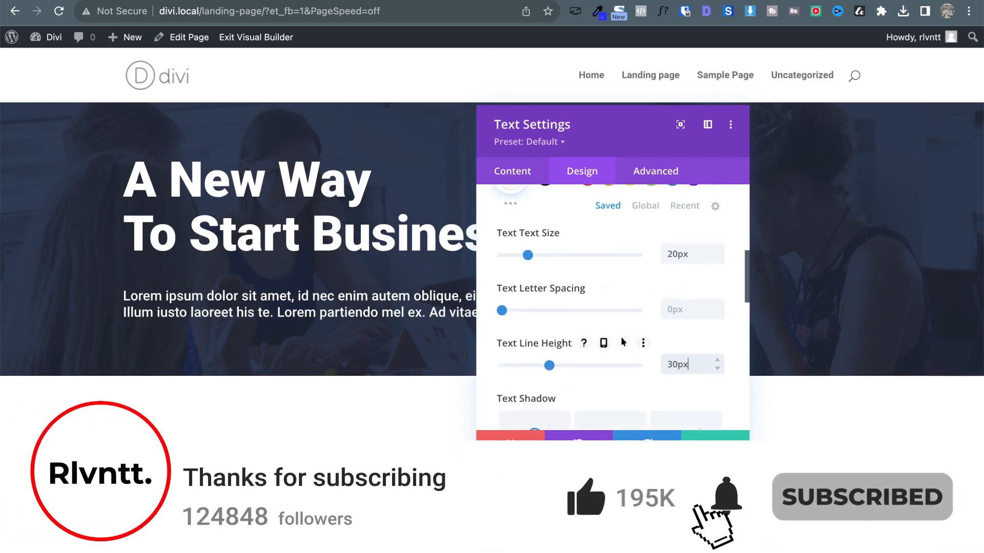
pyautogui.scroll(5, 594, 287)
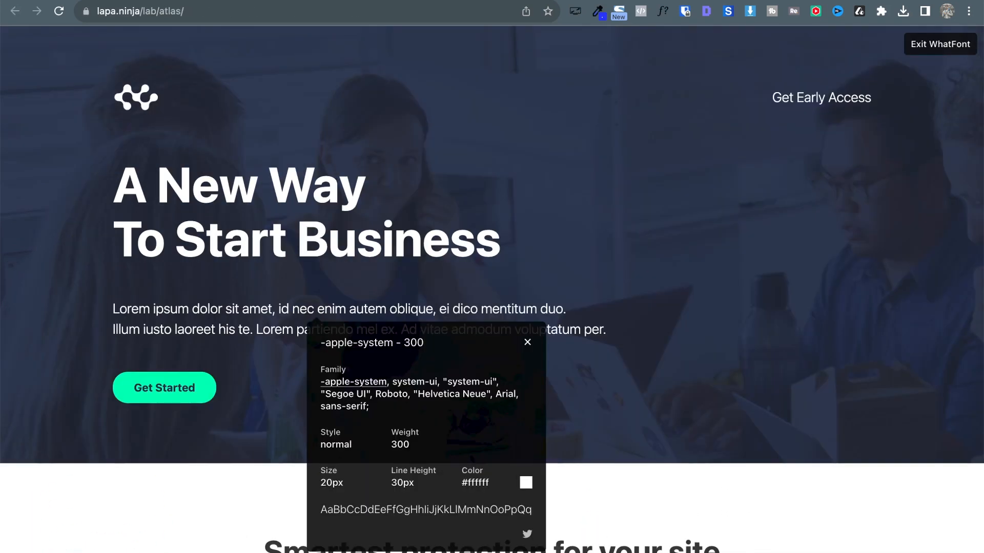
pyautogui.click(527, 342)
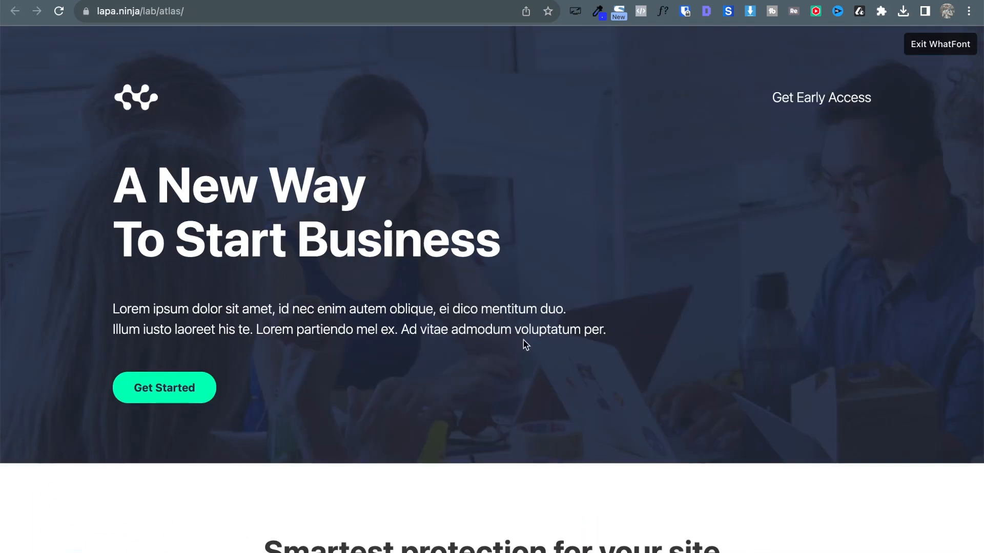
pyautogui.click(470, 326)
pyautogui.press('Escape')
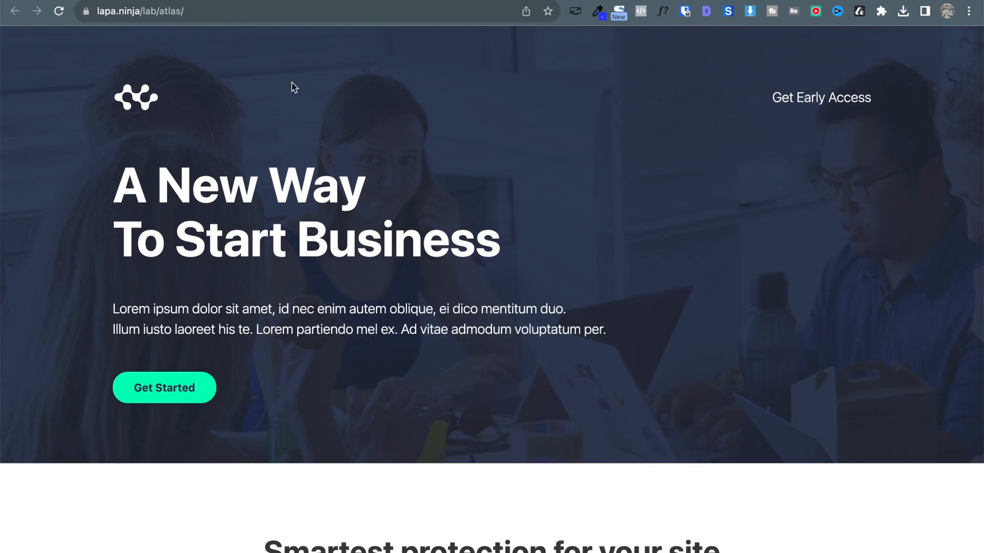
# Try Light then Regular font weight on the paragraph, comparing with the reference.
pyautogui.click(297, 0)
pyautogui.scroll(1, 603, 376)
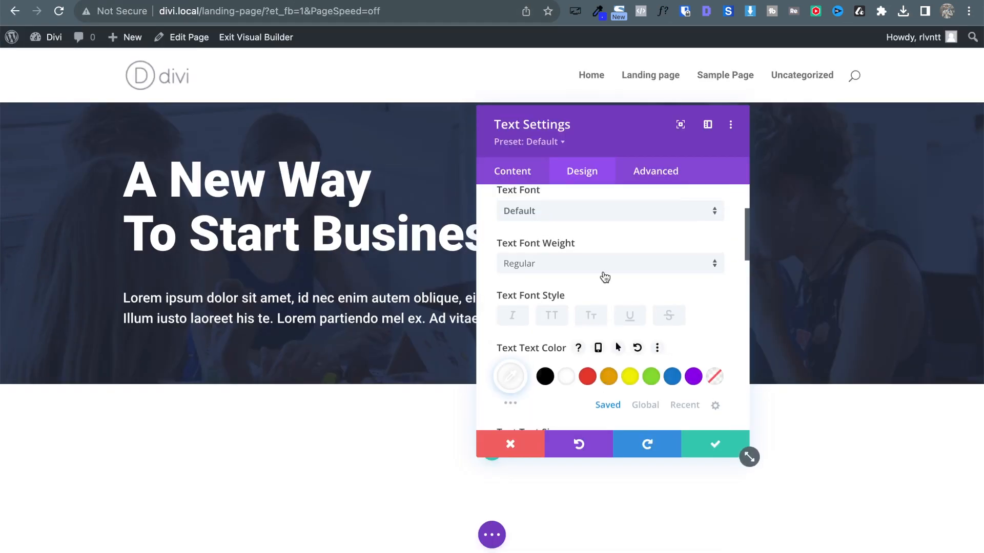
pyautogui.click(598, 272)
pyautogui.click(592, 276)
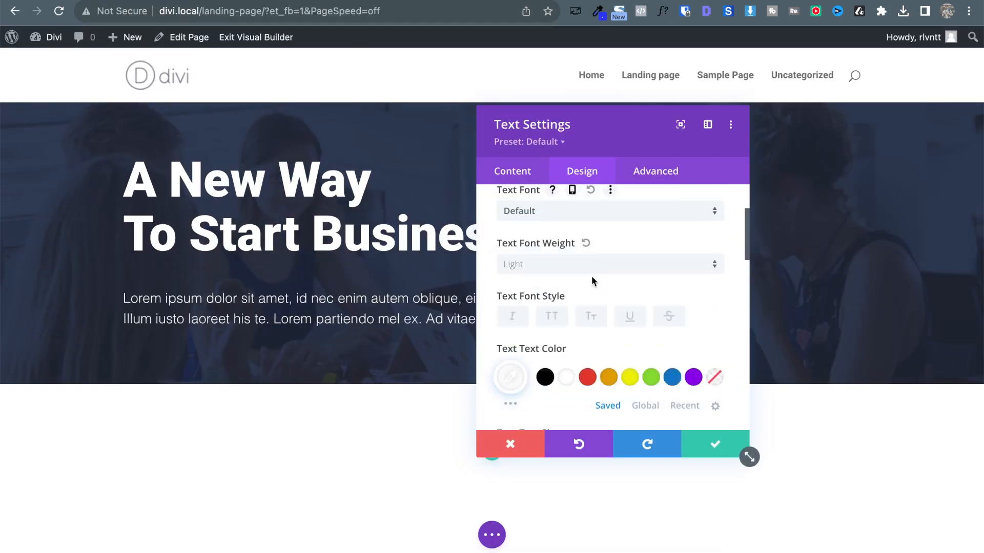
pyautogui.hotkey('ctrl', 'Tab')
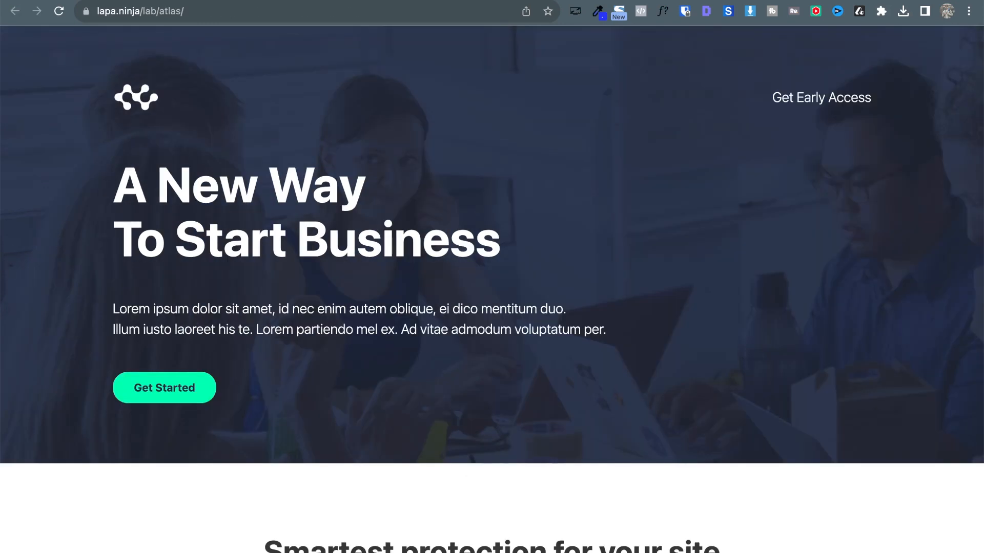
pyautogui.hotkey('ctrl', 'shift', 'Tab')
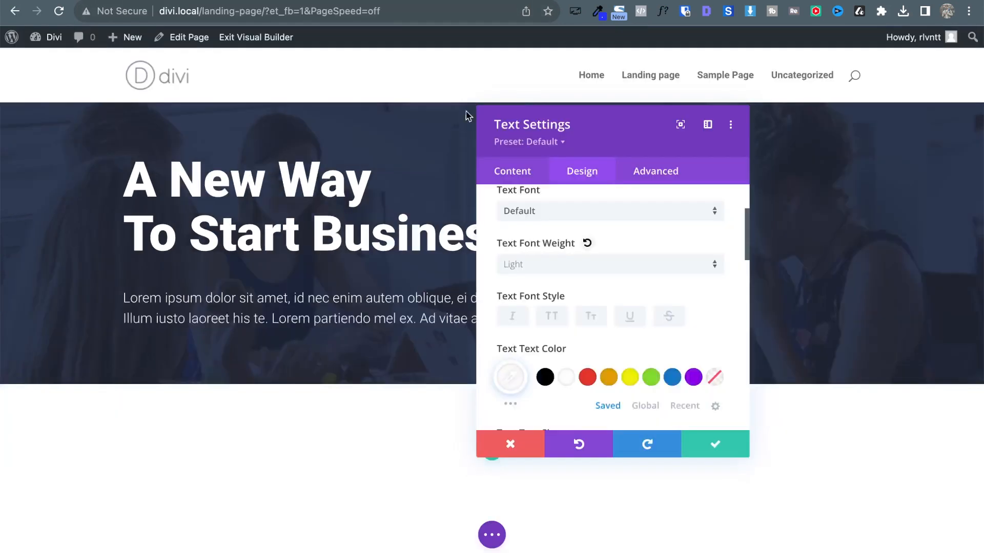
pyautogui.click(601, 273)
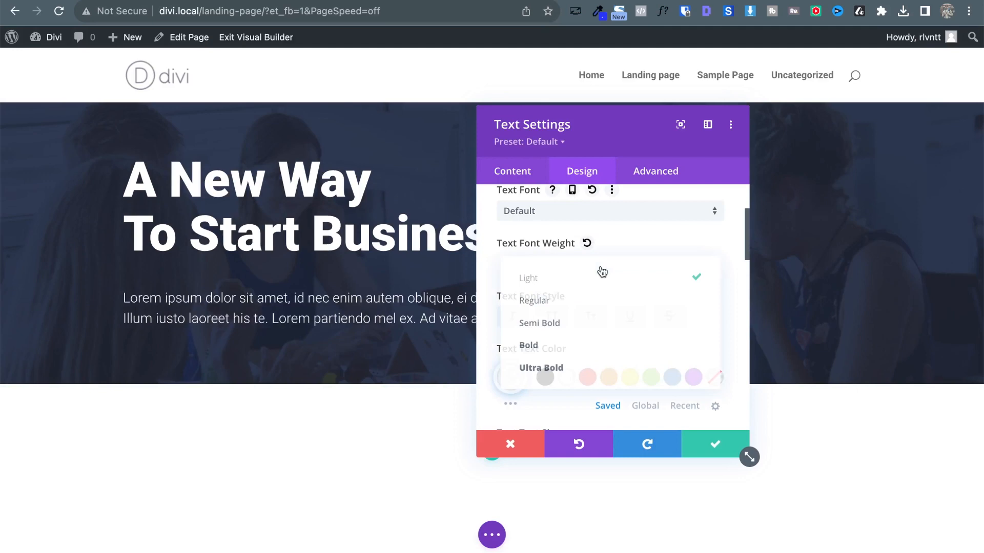
pyautogui.click(574, 307)
# Compare the reference paragraph again and switch the paragraph weight to Light.
pyautogui.hotkey('ctrl', 'Tab')
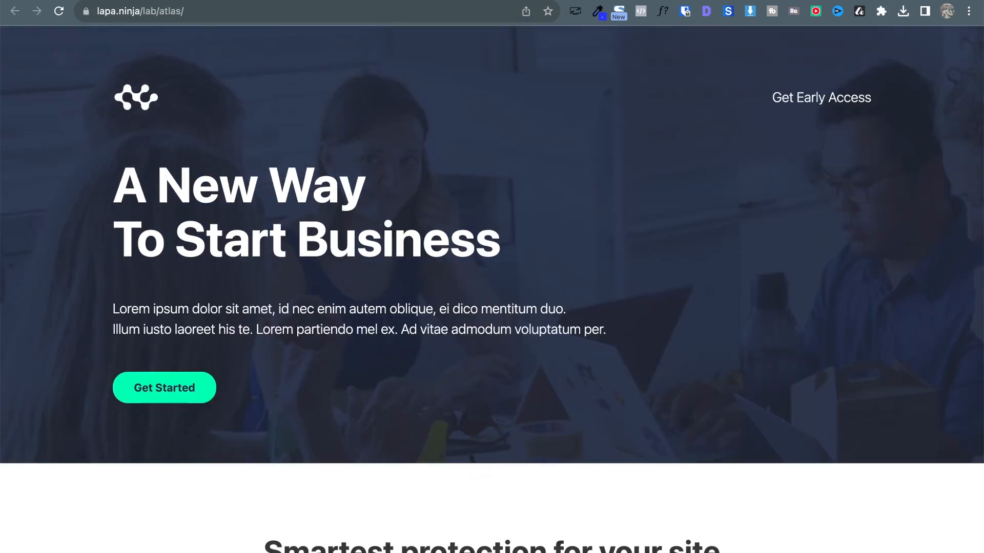
pyautogui.tripleClick(327, 313)
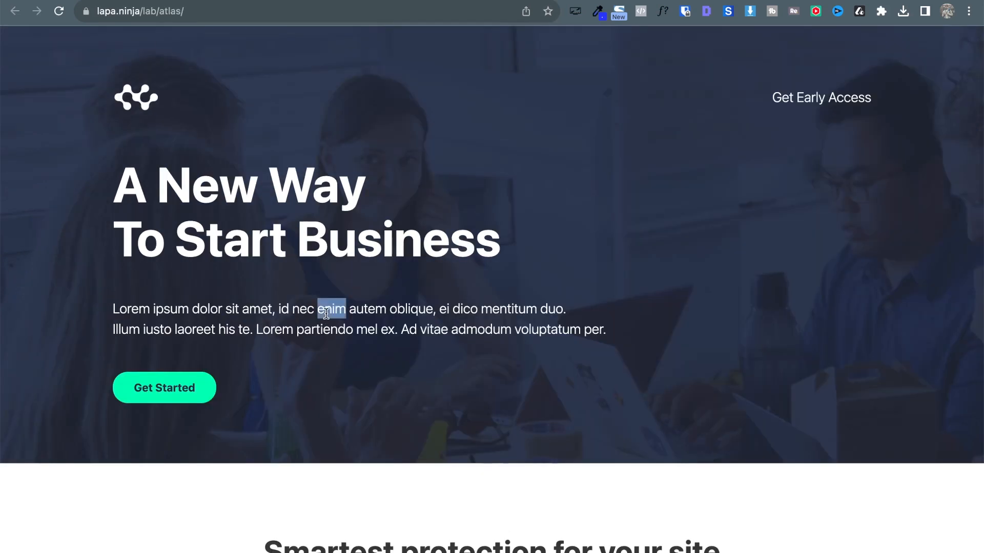
pyautogui.tripleClick(584, 340)
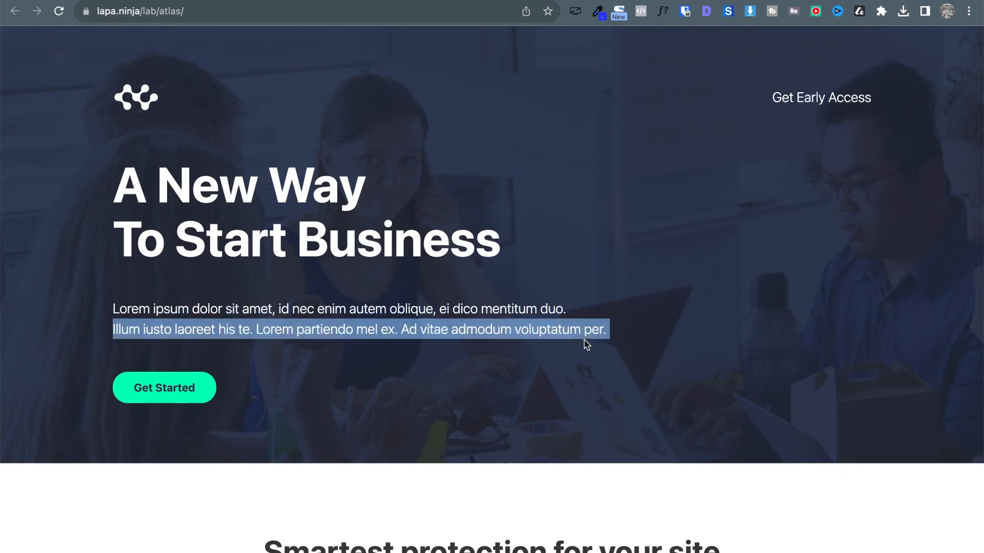
pyautogui.tripleClick(381, 314)
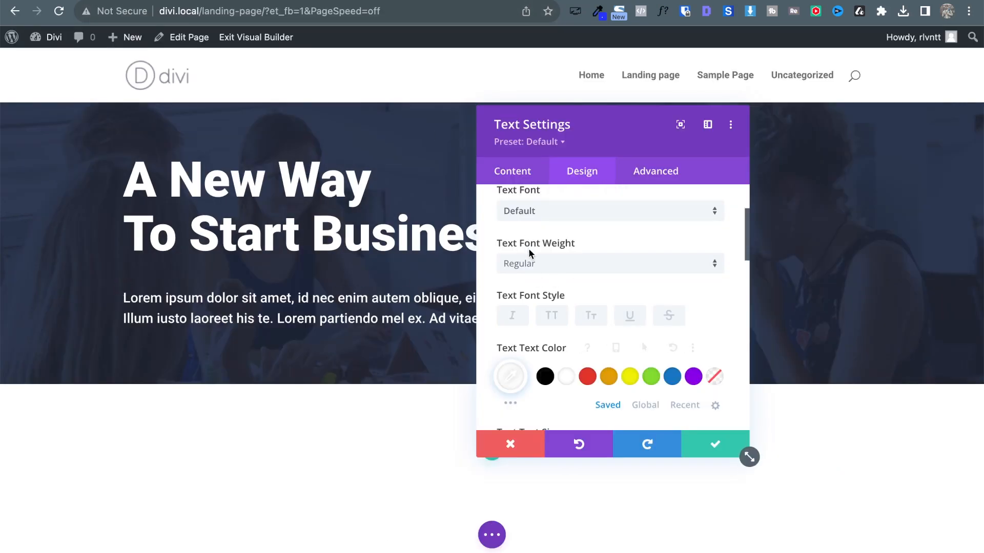
pyautogui.click(547, 264)
pyautogui.click(552, 286)
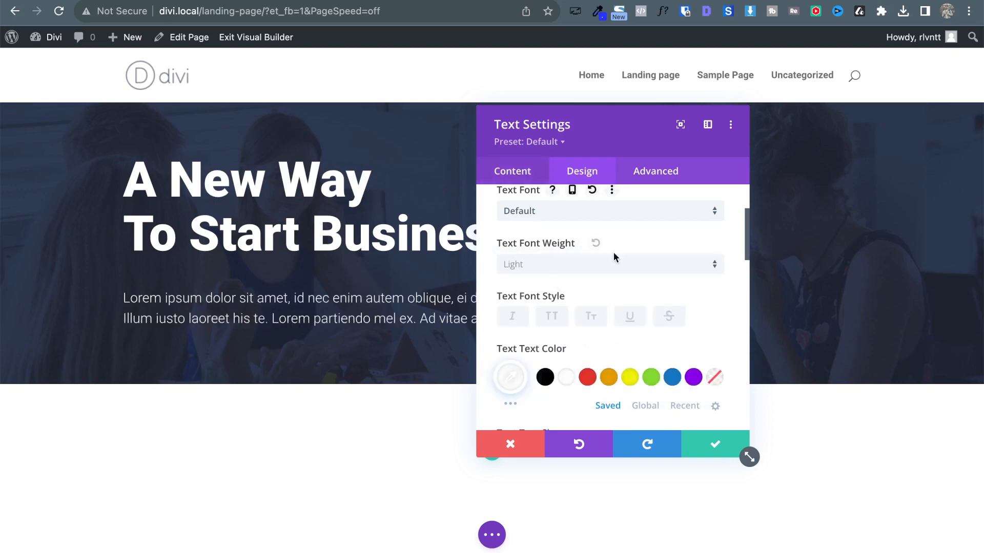
pyautogui.scroll(-1, 665, 293)
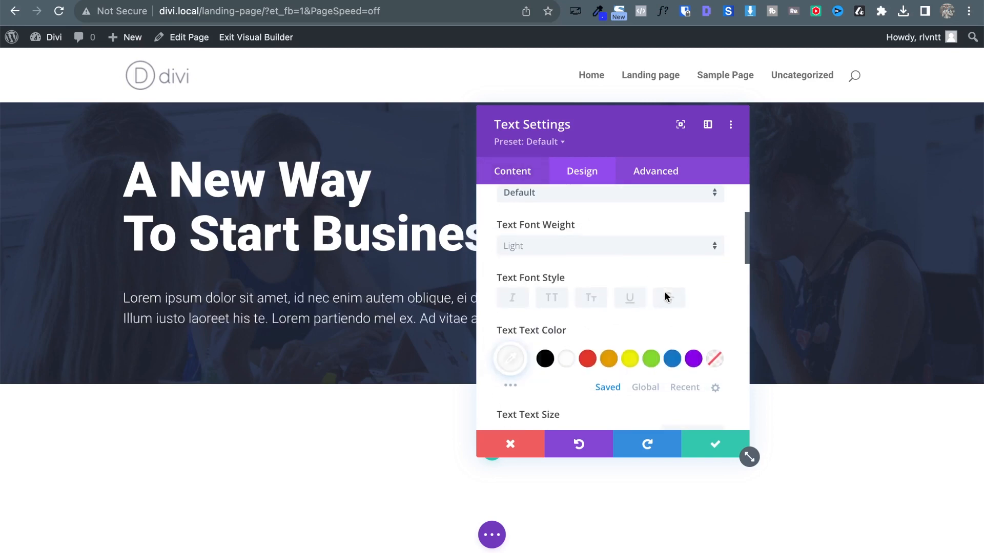
# Test bolding the body text in the content editor, then undo it.
pyautogui.click(506, 175)
pyautogui.click(560, 244)
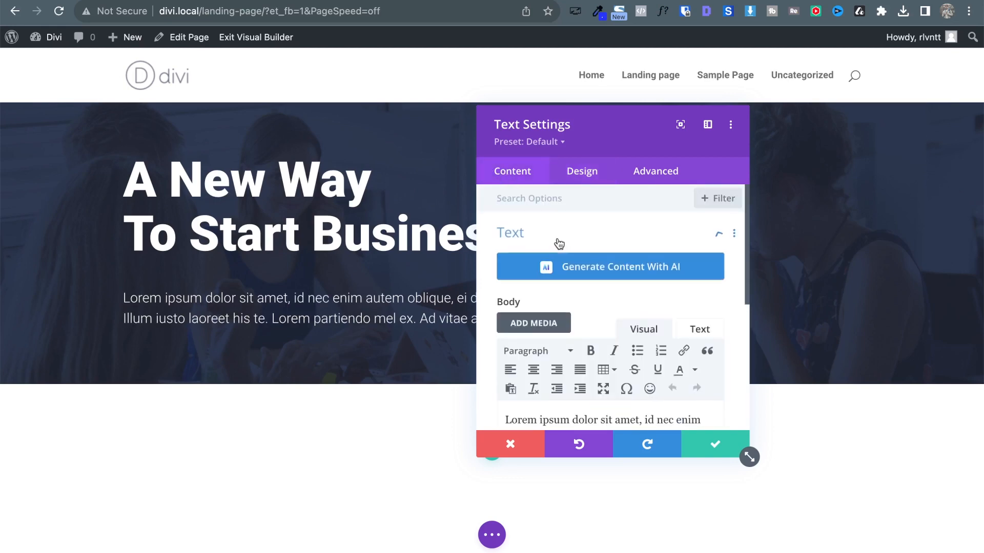
pyautogui.scroll(-3, 584, 369)
pyautogui.tripleClick(585, 368)
pyautogui.hotkey('ctrl', 'b')
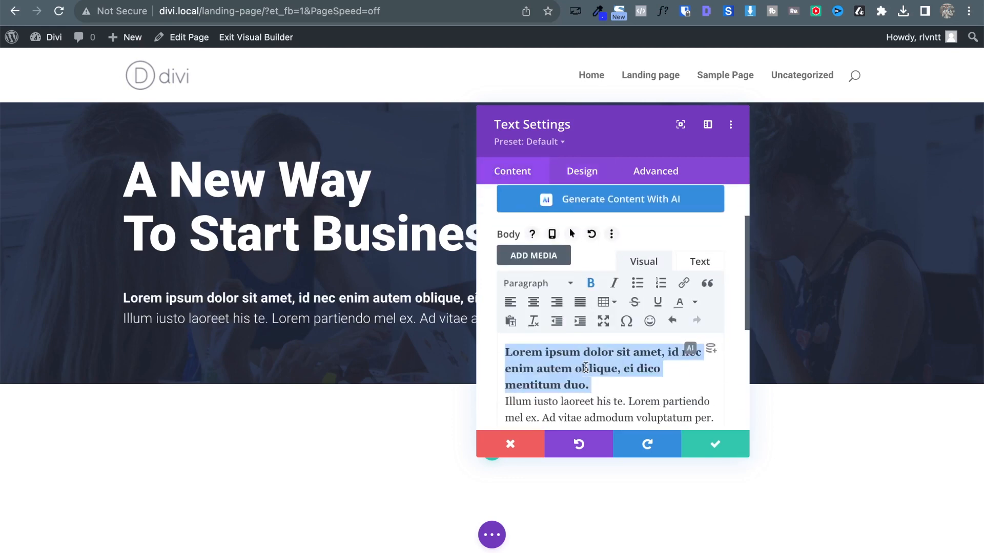
pyautogui.hotkey('ctrl', 'b')
# Set the paragraph font weight to Regular and save the text module.
pyautogui.click(579, 173)
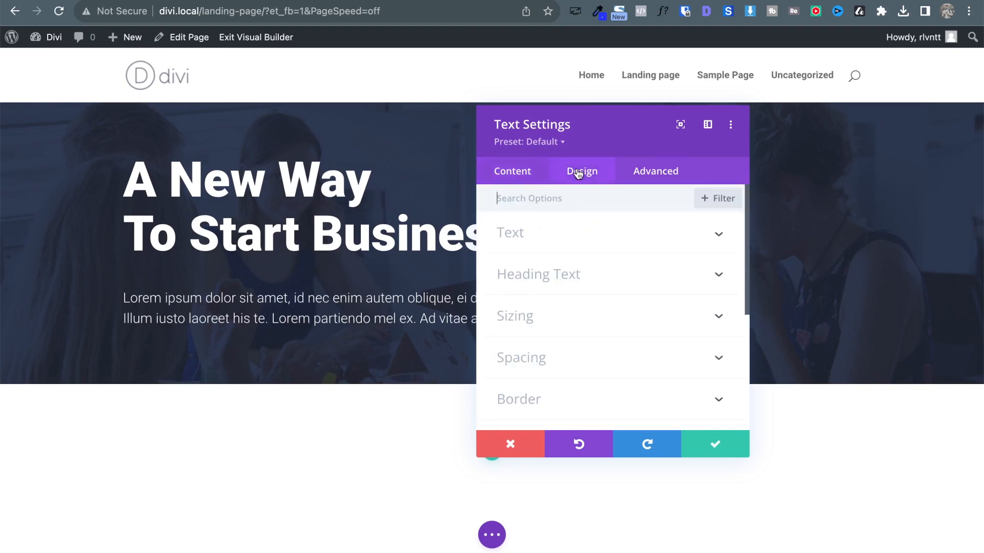
pyautogui.click(527, 244)
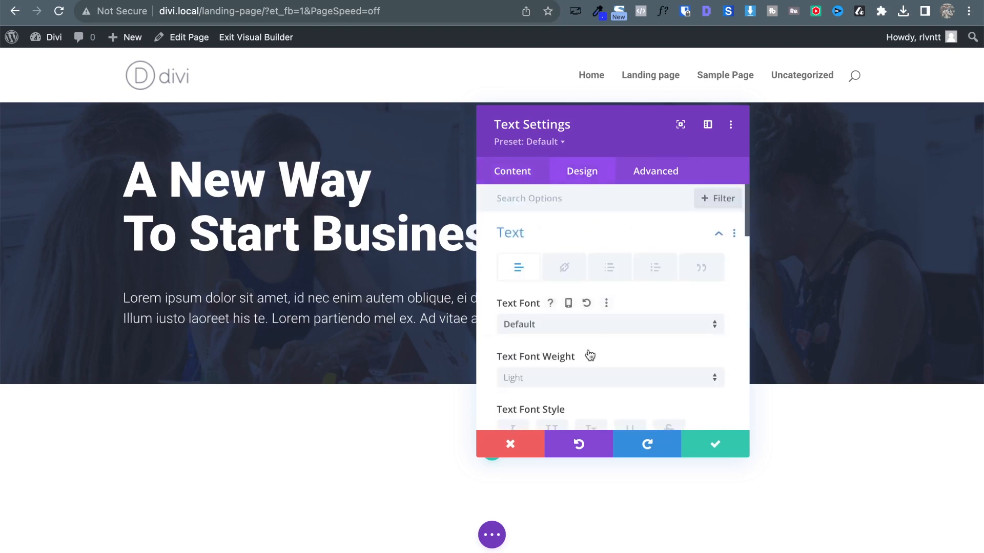
pyautogui.click(555, 378)
pyautogui.click(574, 400)
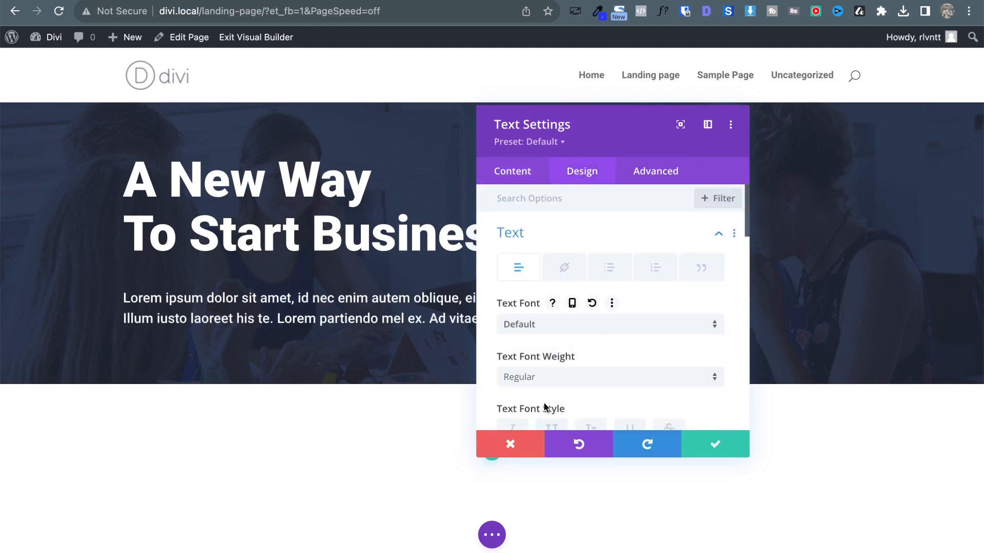
pyautogui.click(713, 436)
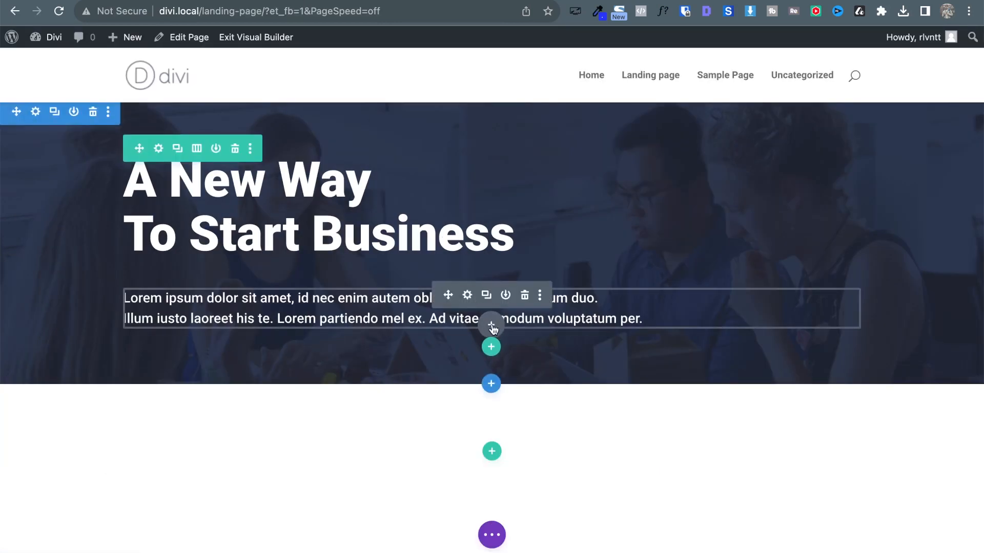
# Insert a Button module below the paragraph labelled 'Get Started'.
pyautogui.click(492, 326)
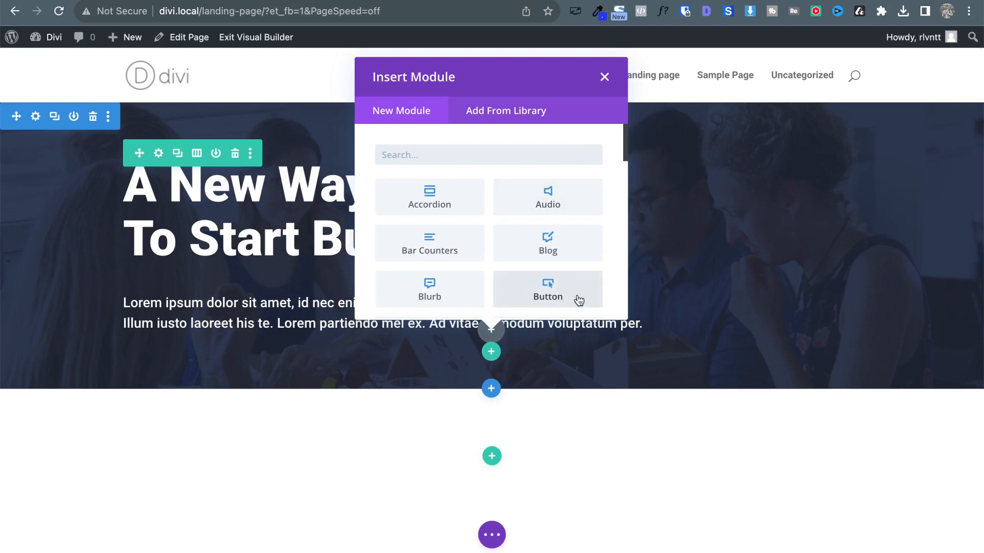
pyautogui.click(578, 301)
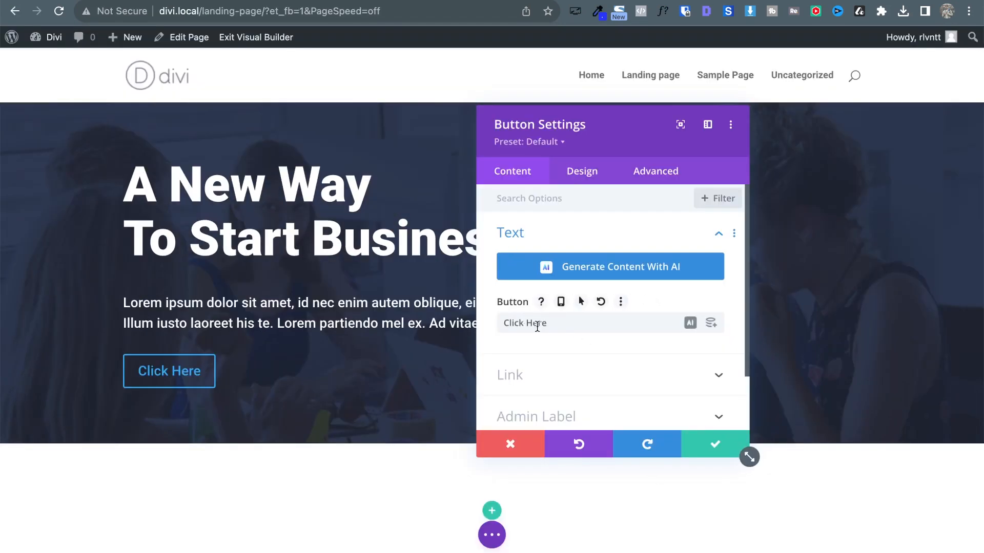
pyautogui.tripleClick(537, 325)
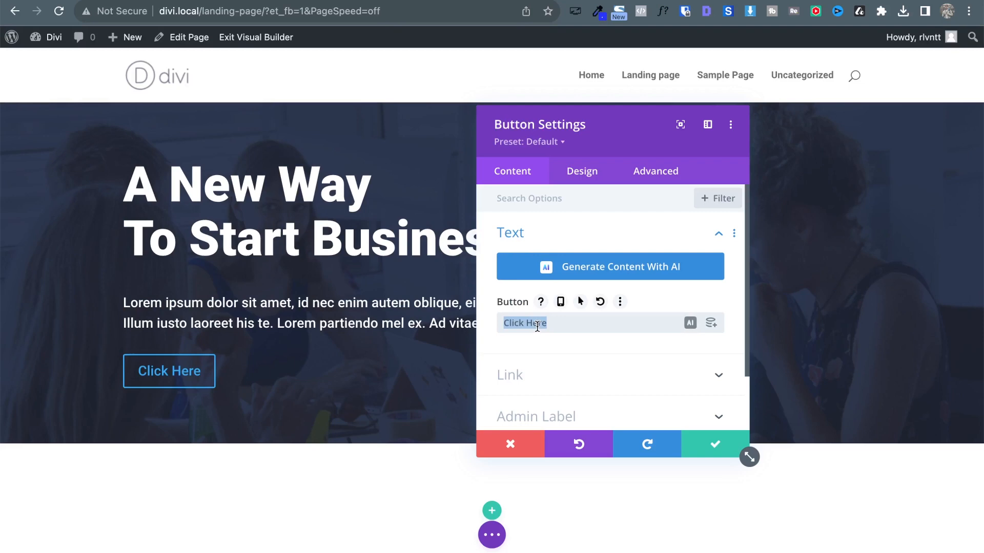
pyautogui.write('Get Started')
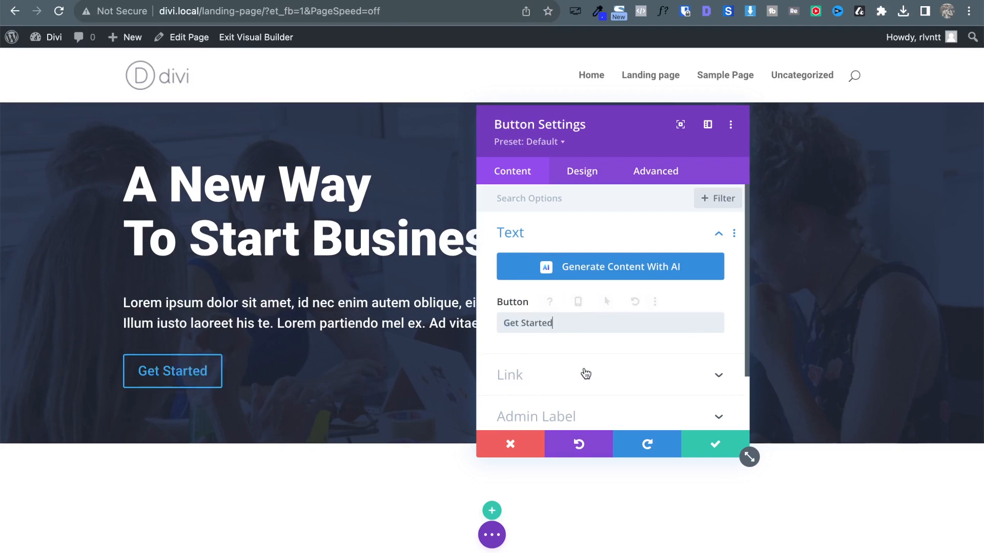
# Set the button's link target to open in the same window.
pyautogui.scroll(-2, 584, 374)
pyautogui.click(569, 332)
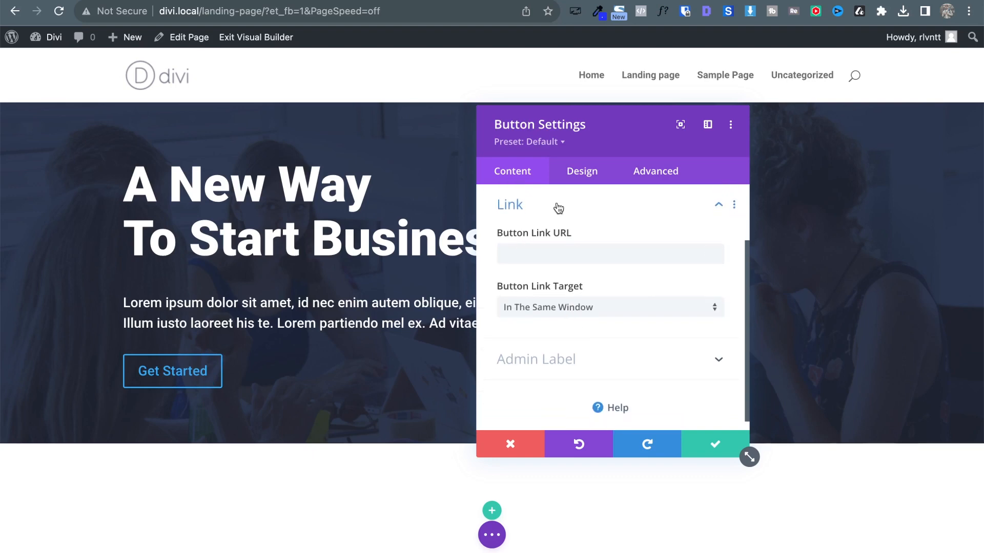
pyautogui.click(709, 307)
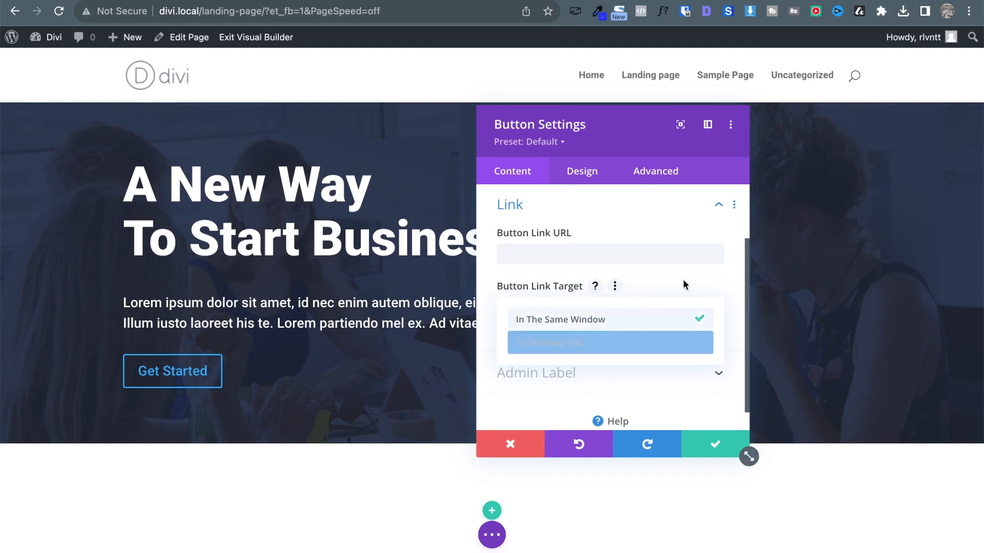
pyautogui.click(700, 319)
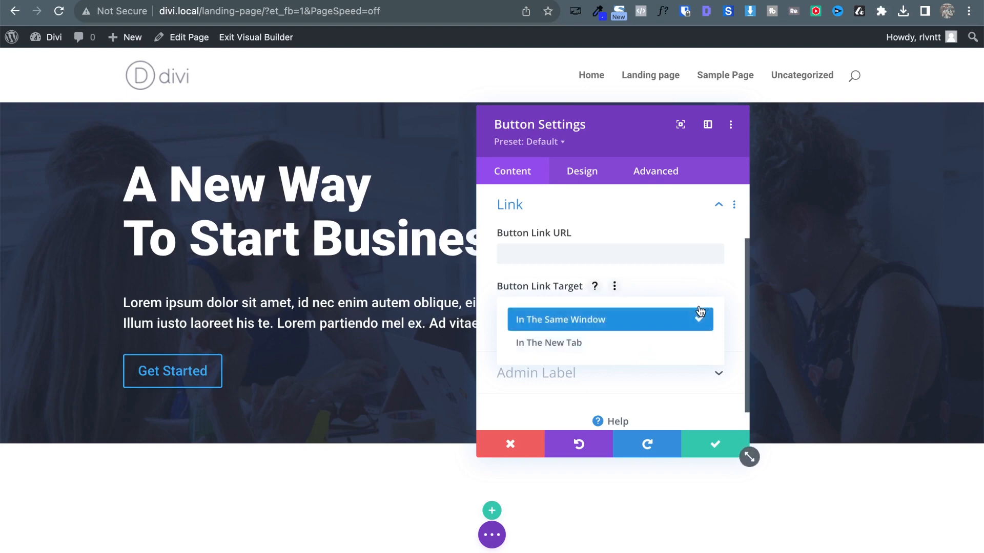
pyautogui.click(586, 174)
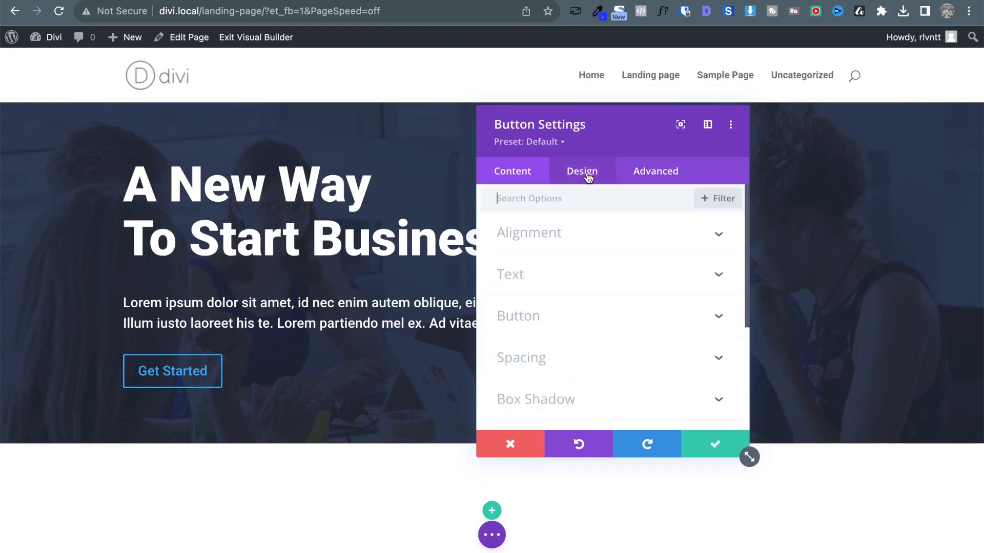
# Sample the Atlas Get Started button's green, #00E69C, with ColorZilla's Pick Color From Page.
pyautogui.hotkey('ctrl', 'Tab')
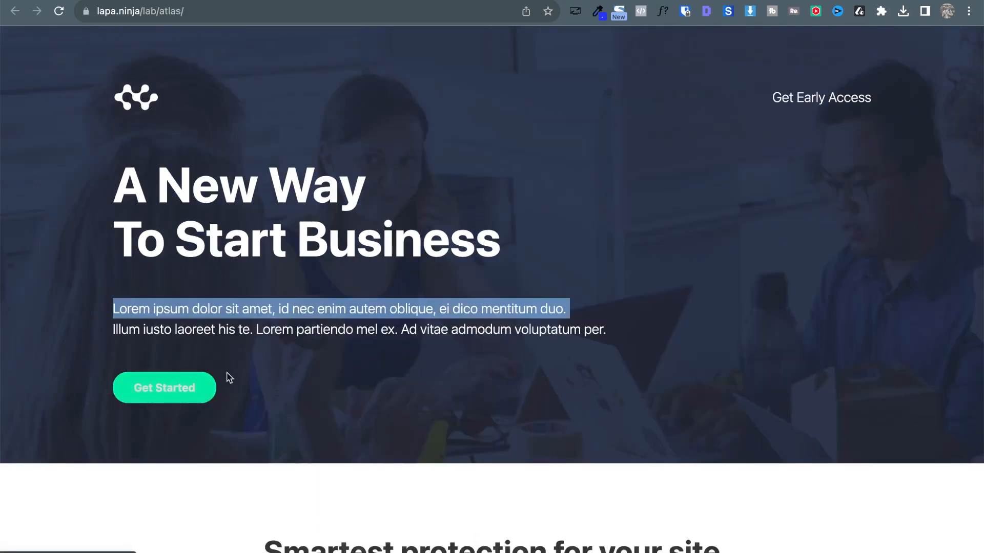
pyautogui.scroll(-1, 254, 400)
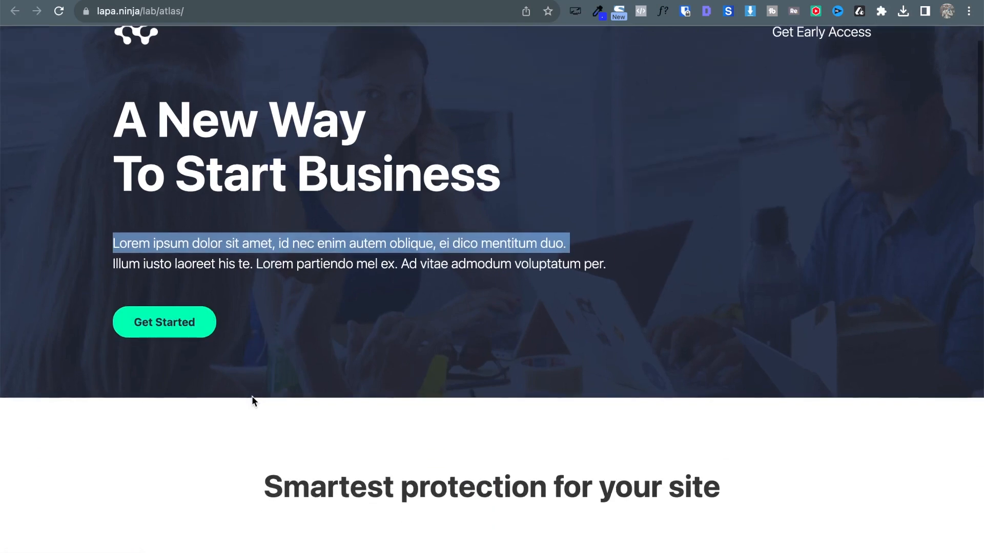
pyautogui.click(347, 344)
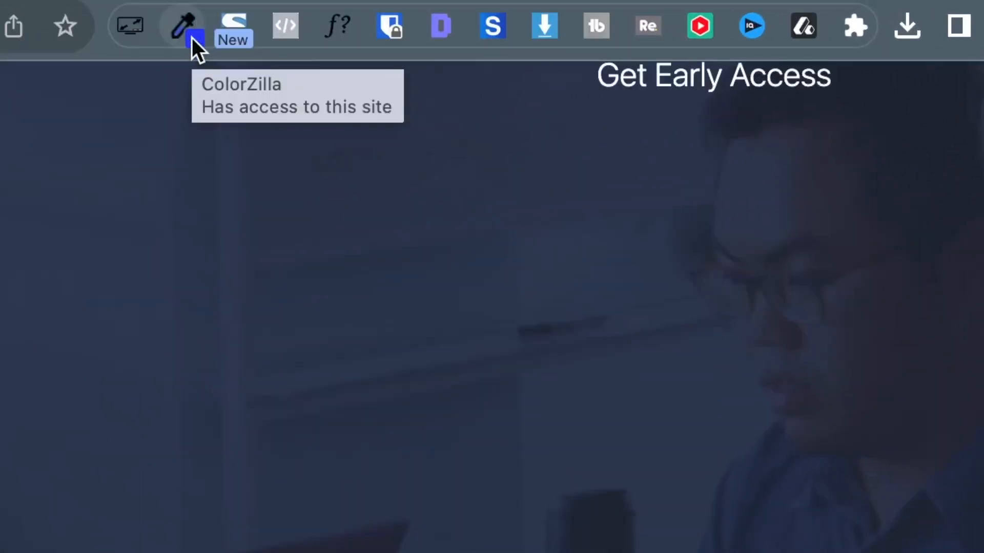
pyautogui.click(181, 30)
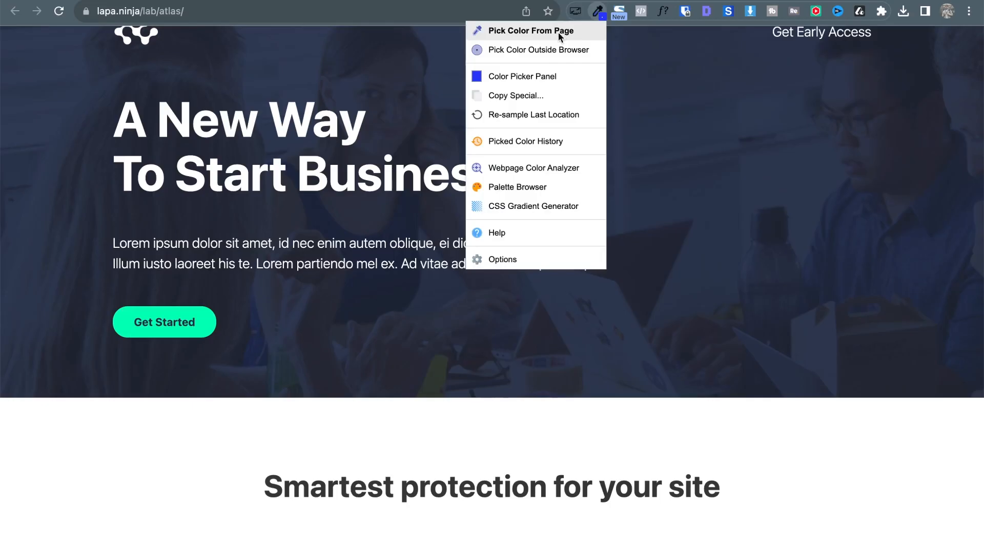
pyautogui.click(560, 32)
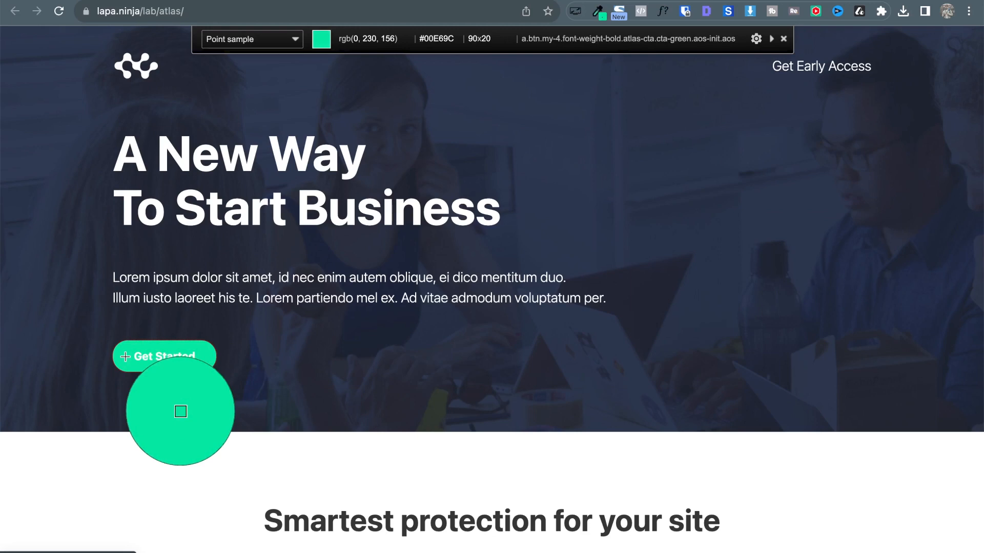
pyautogui.click(125, 356)
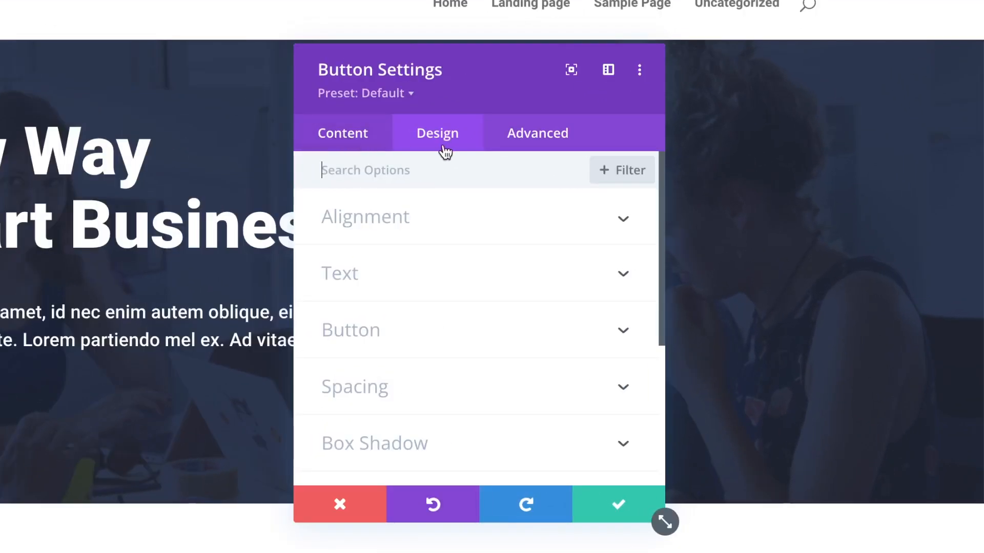
# In the button's Design options, expand Button and set Use Custom Styles For Button to YES.
pyautogui.click(355, 147)
pyautogui.scroll(-3, 468, 419)
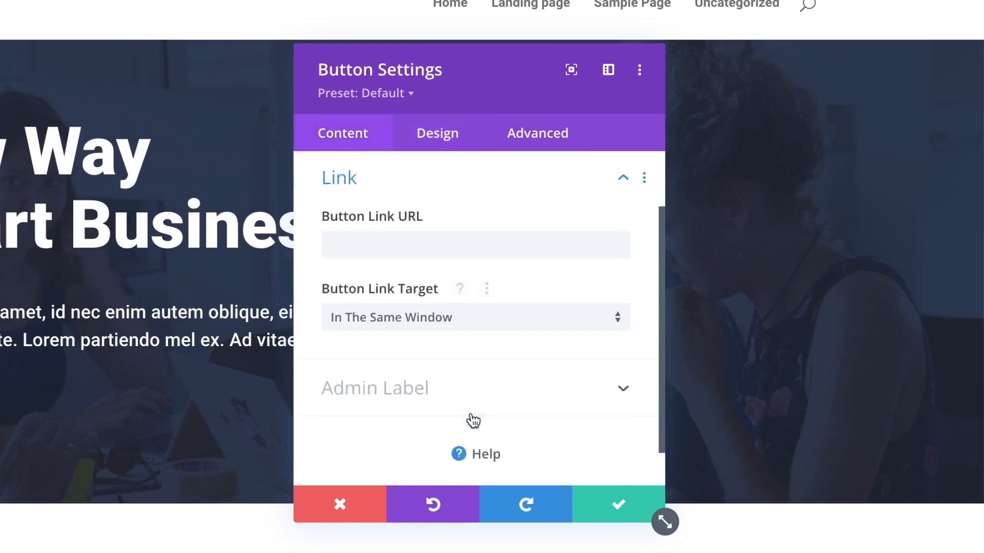
pyautogui.scroll(3, 459, 305)
pyautogui.click(365, 285)
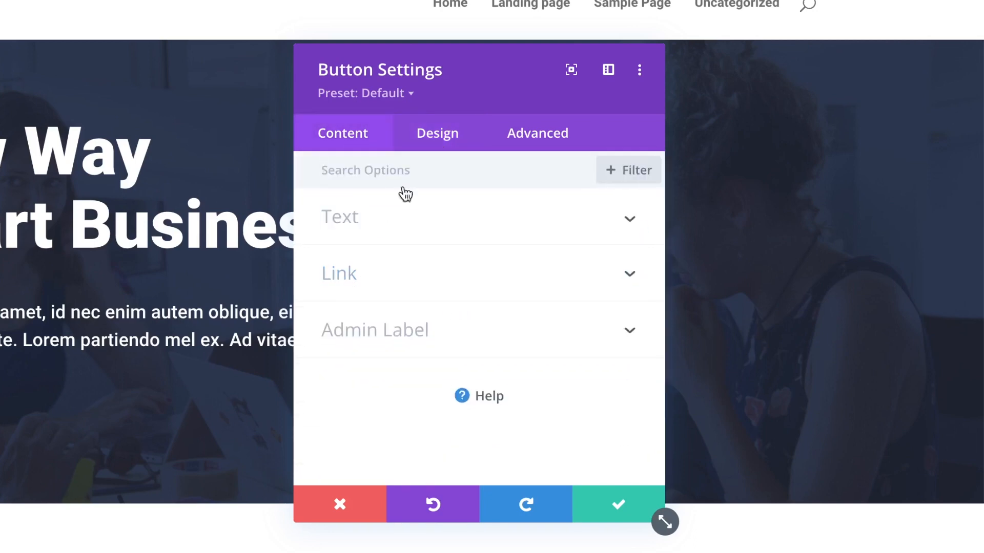
pyautogui.click(443, 134)
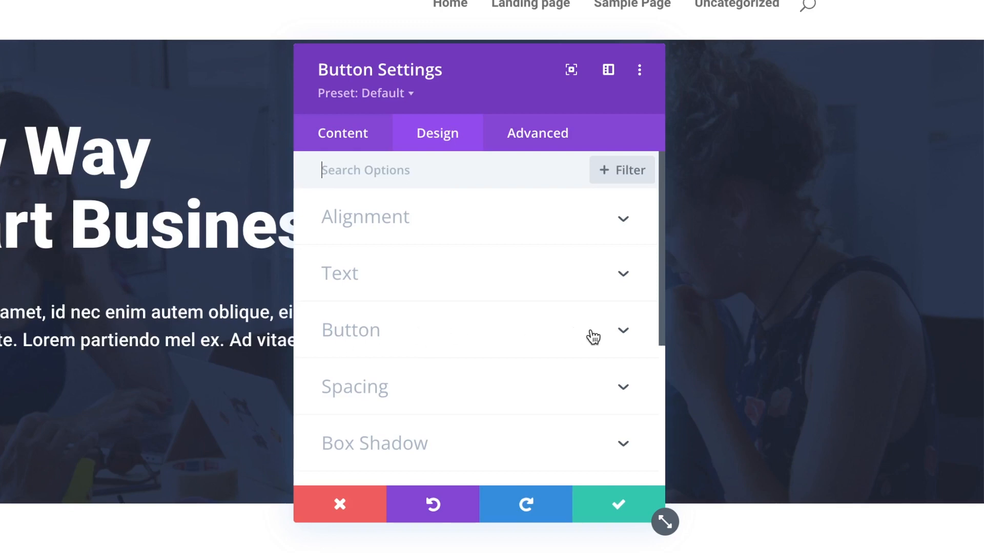
pyautogui.click(620, 334)
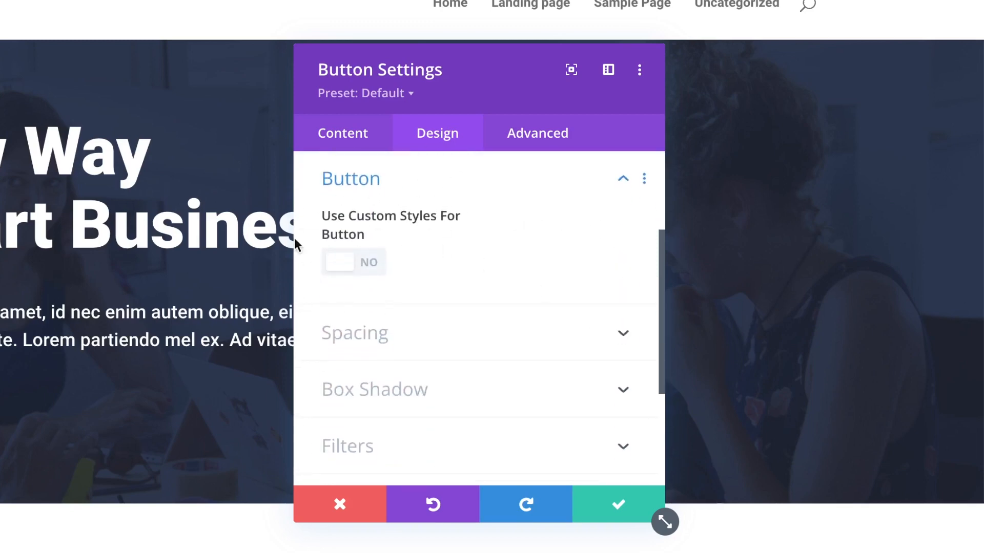
pyautogui.click(370, 268)
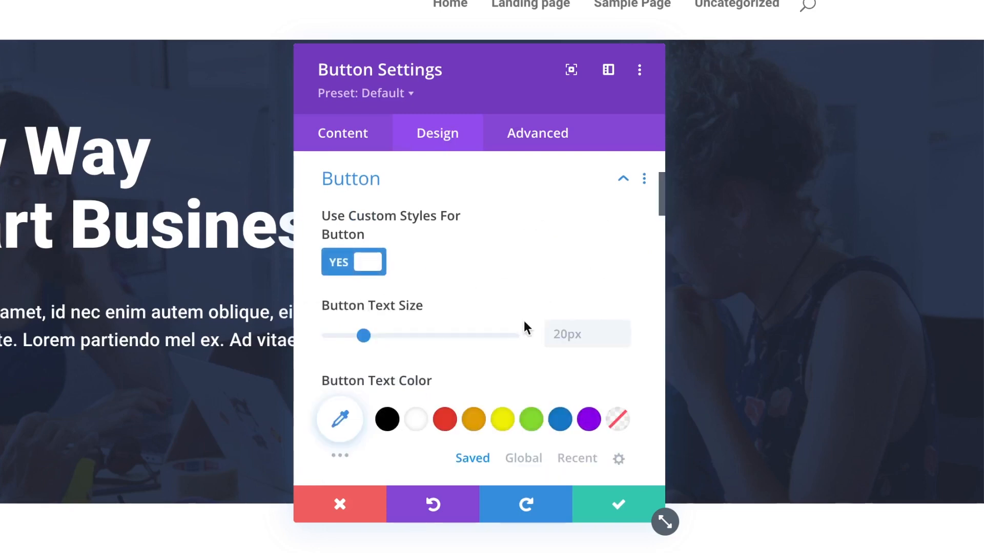
pyautogui.scroll(-2, 410, 228)
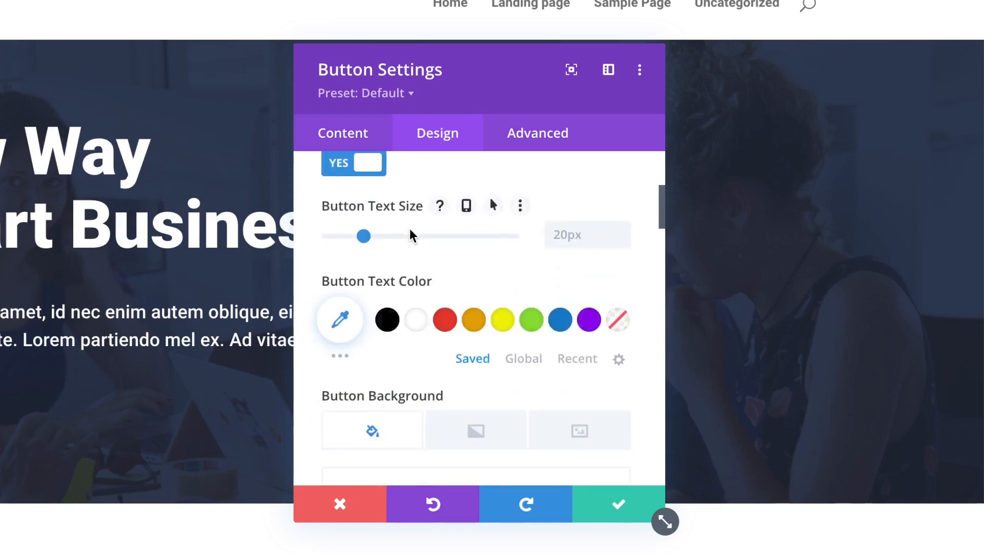
pyautogui.scroll(-2, 487, 253)
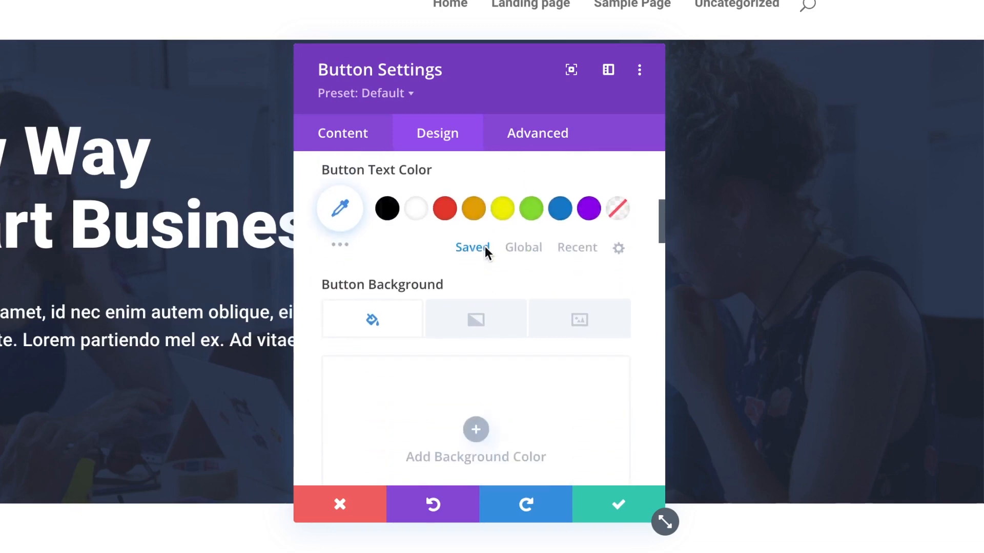
pyautogui.scroll(-1, 516, 440)
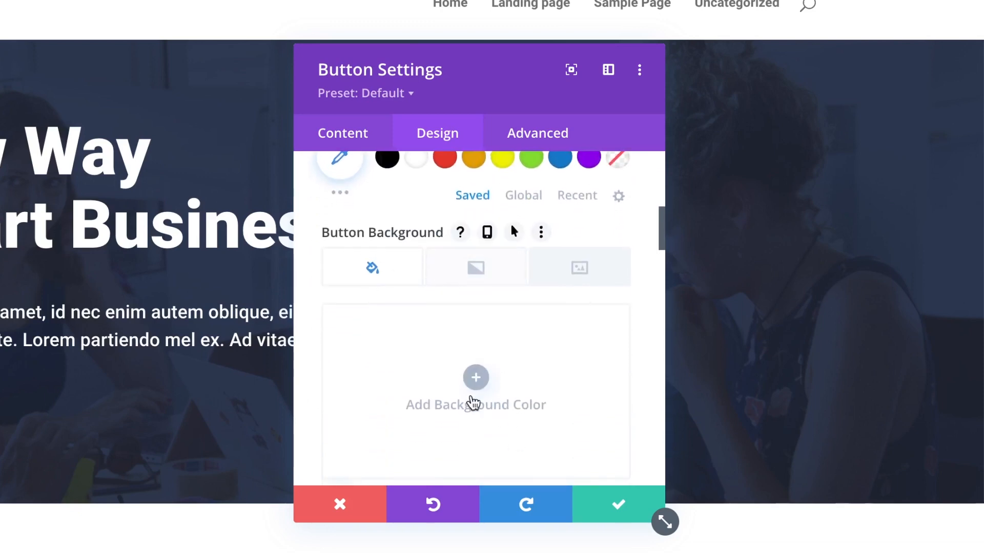
pyautogui.scroll(-2, 473, 378)
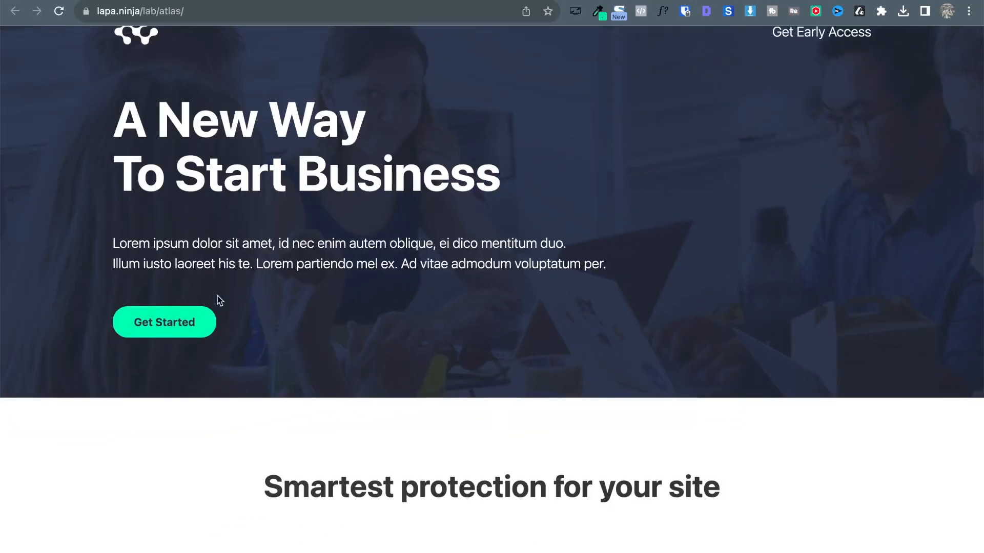
# Scroll the Atlas reference page down to the Contact Us form and its green Submit button.
pyautogui.scroll(-6, 302, 436)
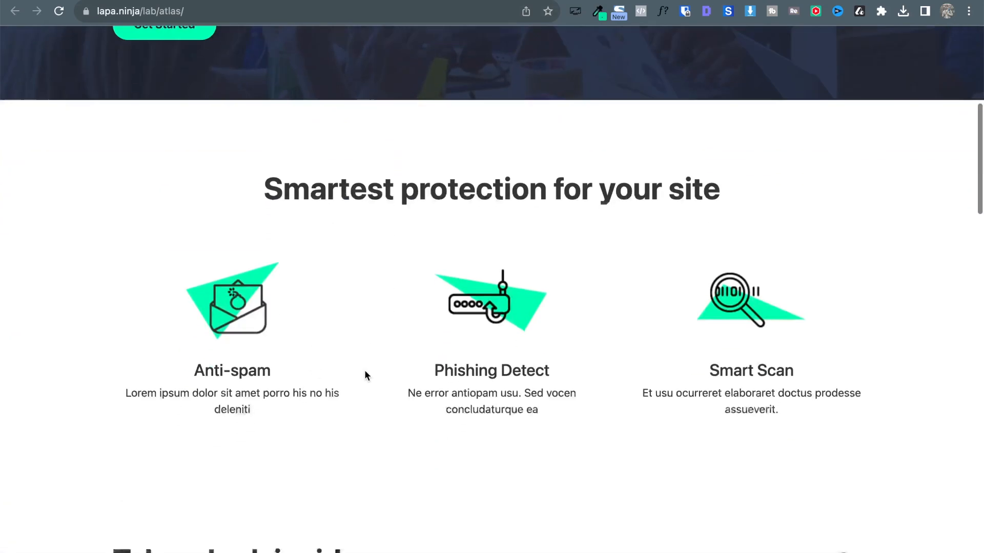
pyautogui.scroll(-2, 365, 372)
pyautogui.scroll(-1, 845, 251)
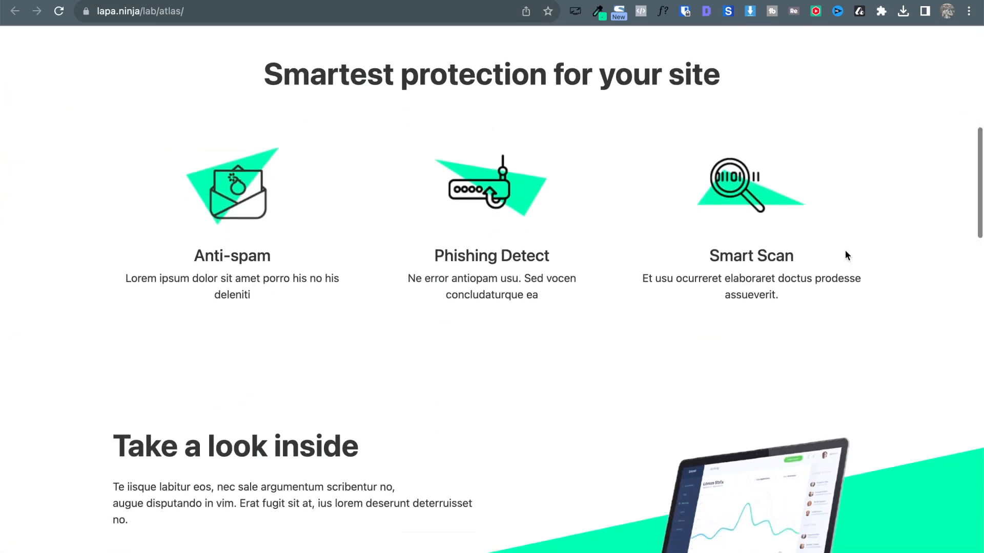
pyautogui.scroll(-7, 846, 255)
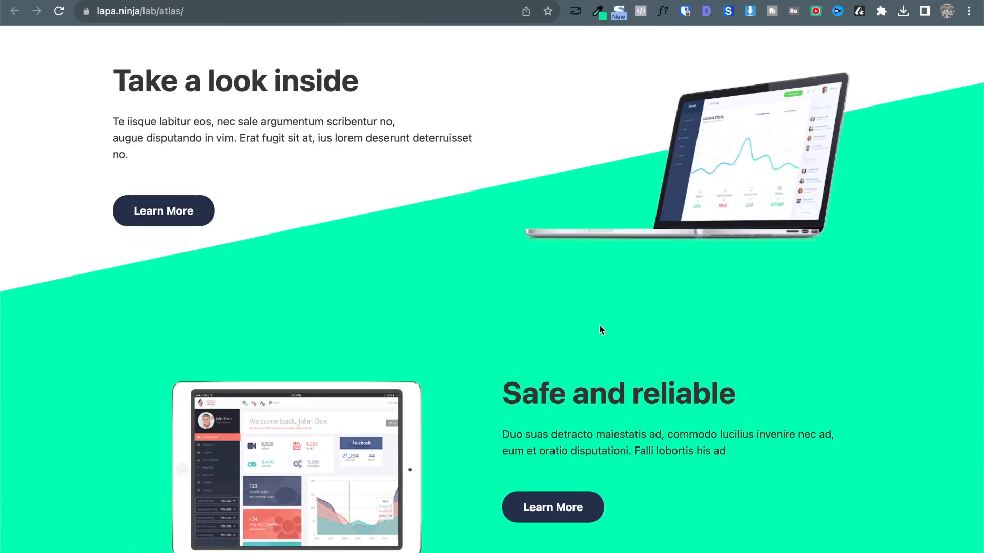
pyautogui.scroll(-13, 600, 328)
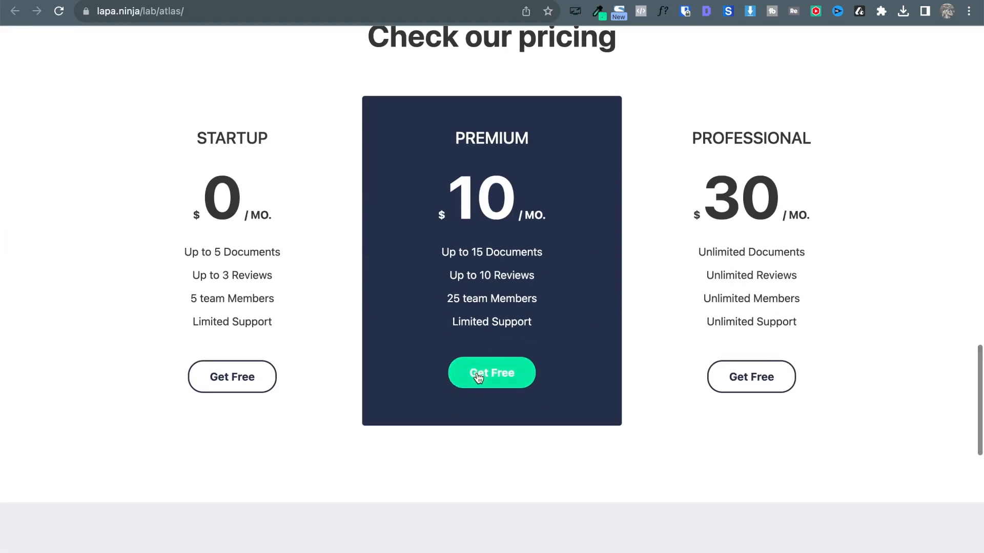
pyautogui.scroll(-5, 516, 386)
pyautogui.scroll(-5, 676, 481)
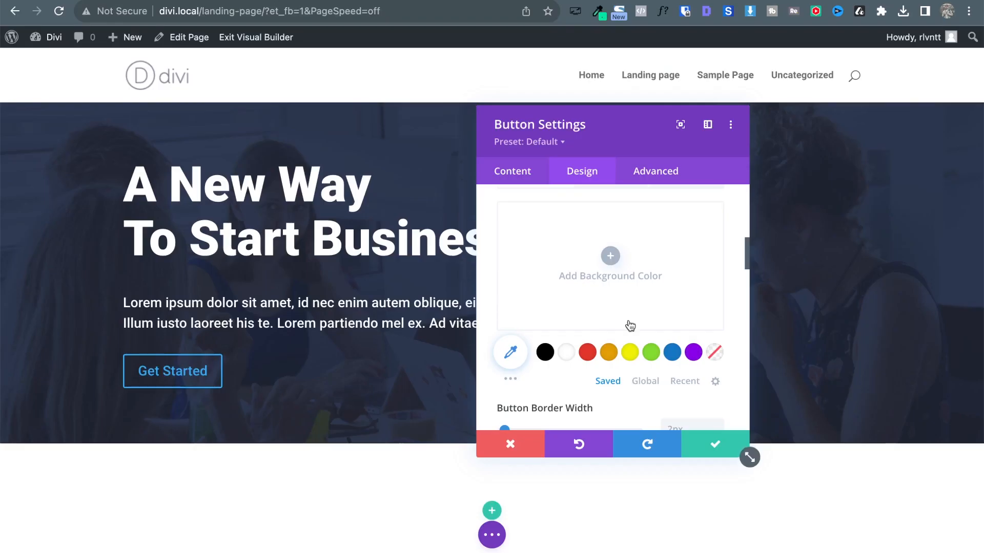
# Add #00e69c as a new global colour swatch from the Button Background palette.
pyautogui.scroll(-1, 630, 326)
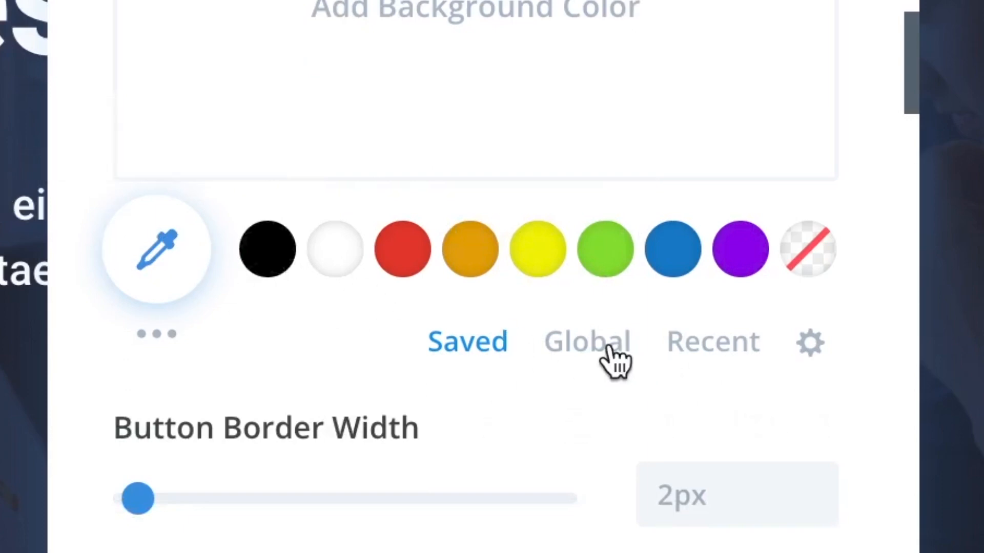
pyautogui.click(601, 363)
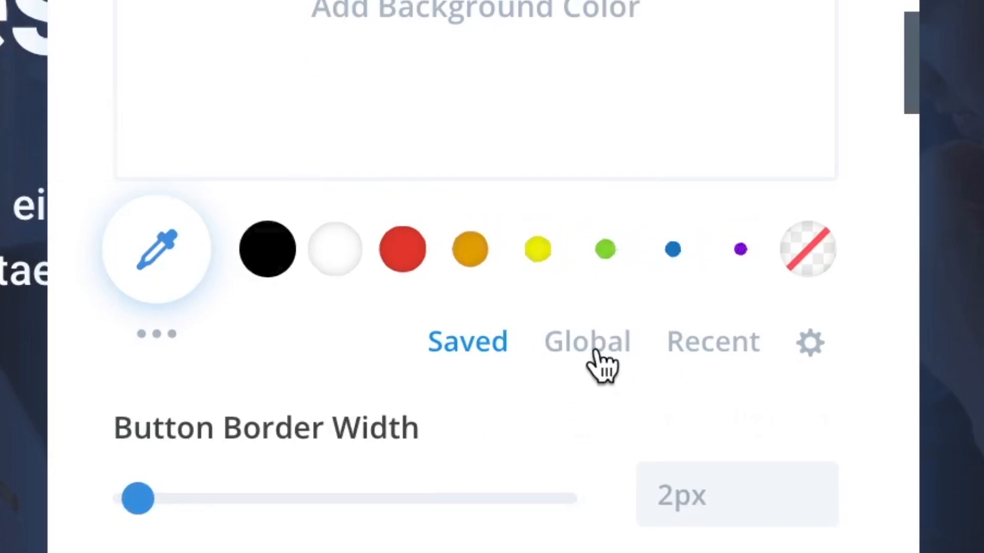
pyautogui.scroll(-5, 589, 413)
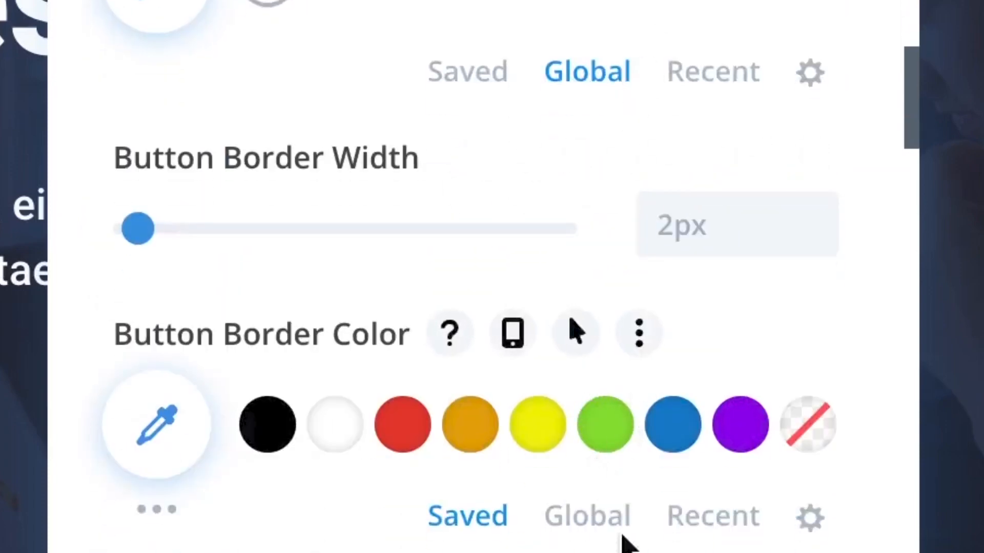
pyautogui.scroll(-2, 656, 430)
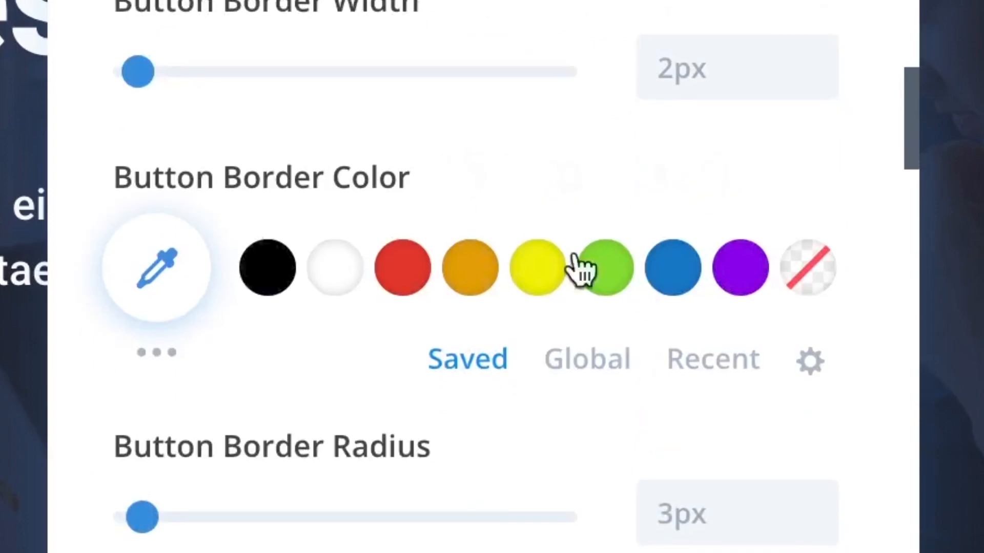
pyautogui.scroll(4, 553, 23)
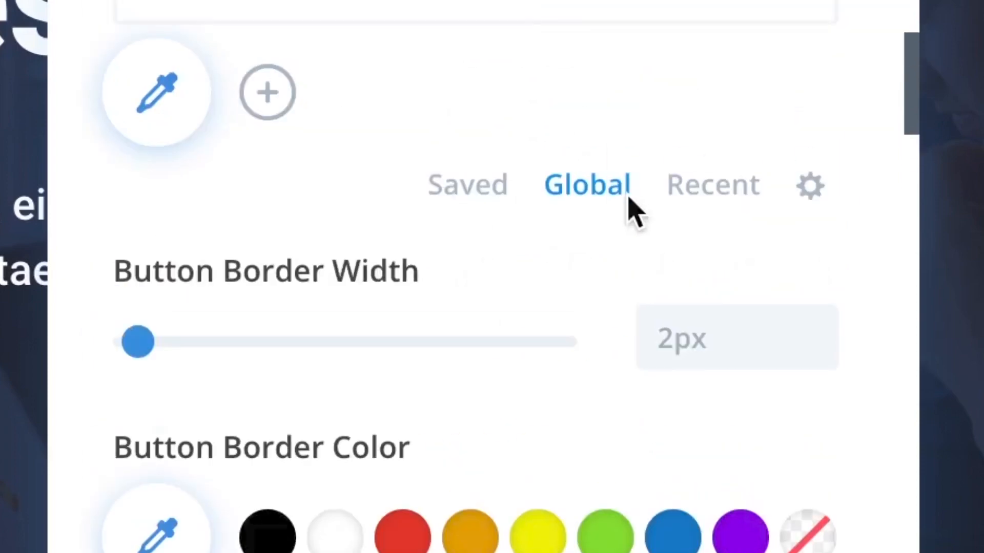
pyautogui.scroll(3, 587, 153)
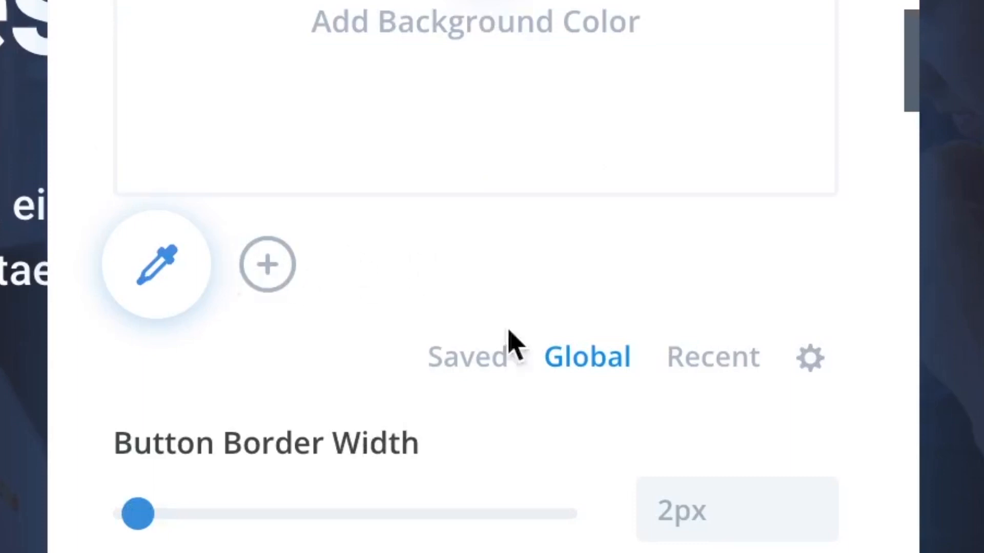
pyautogui.click(280, 282)
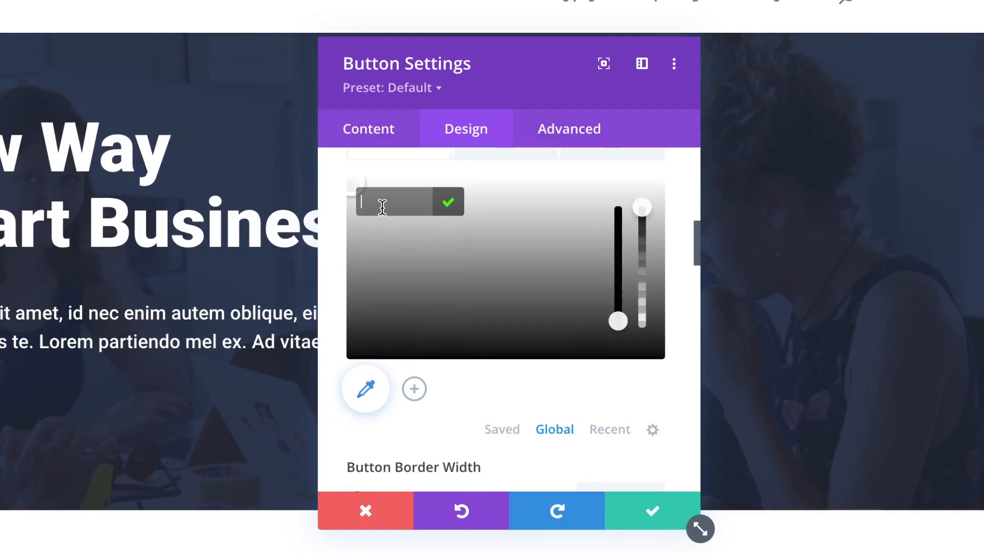
pyautogui.write('#00e69c')
pyautogui.click(448, 203)
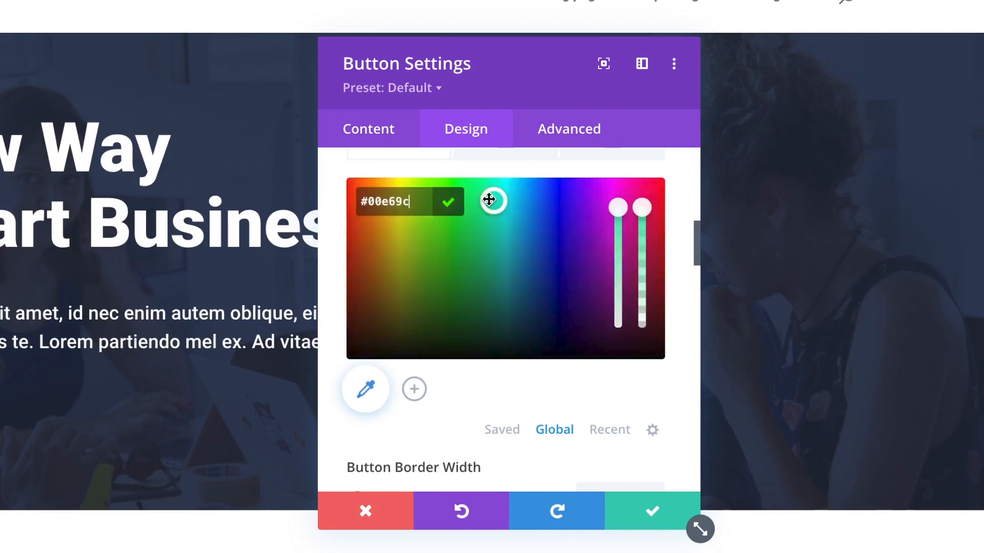
pyautogui.click(453, 207)
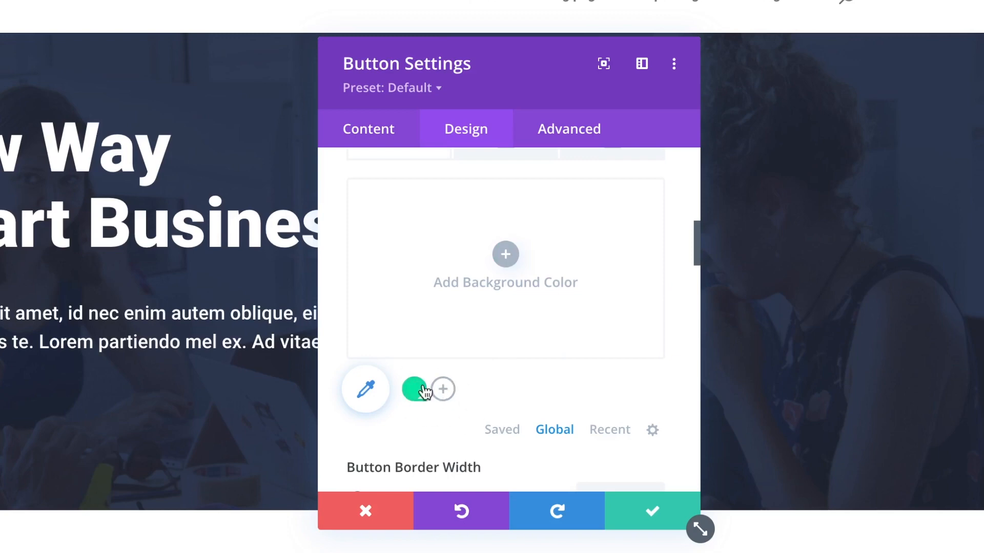
# Apply the green global swatch to the button background and the button border colour.
pyautogui.scroll(-3, 411, 398)
pyautogui.scroll(-2, 407, 394)
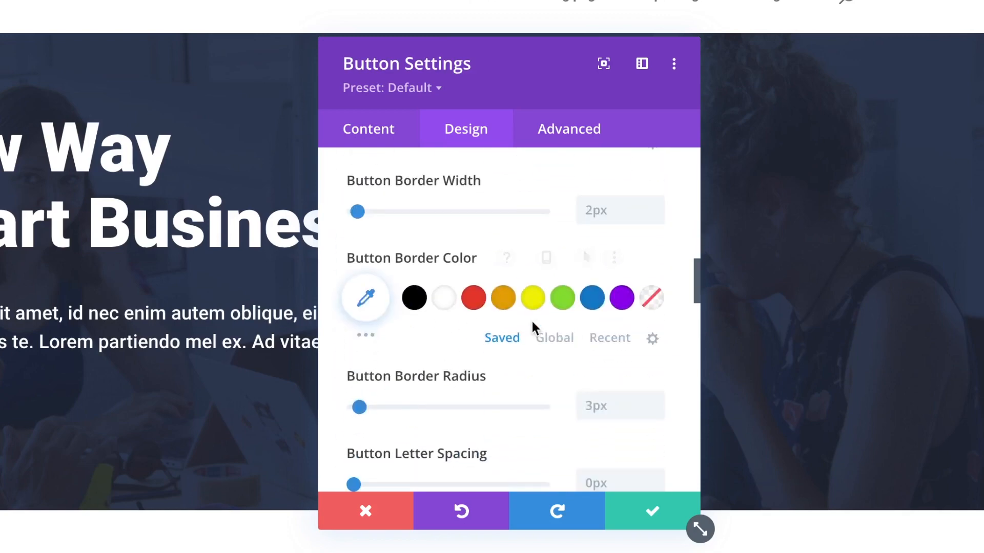
pyautogui.click(552, 341)
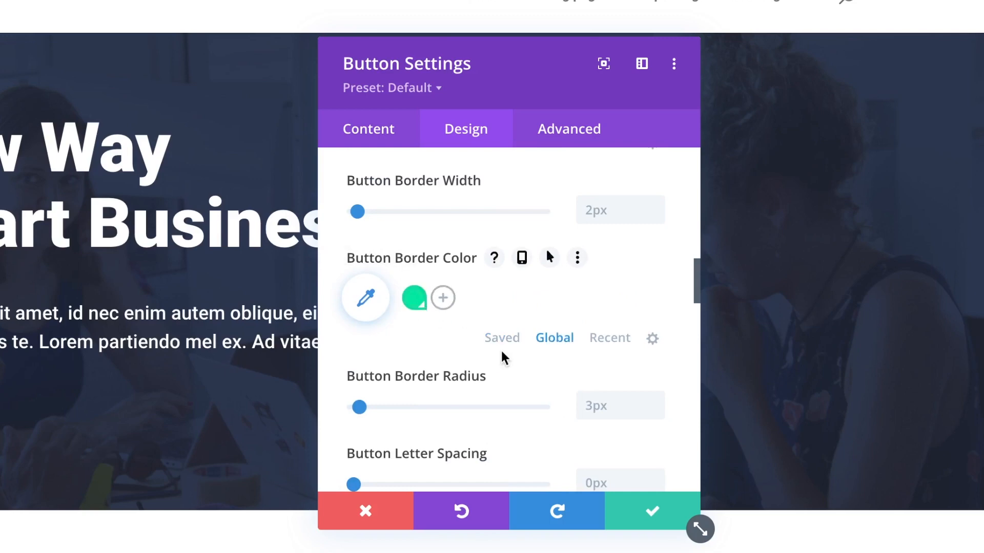
pyautogui.scroll(-4, 503, 358)
pyautogui.scroll(3, 507, 397)
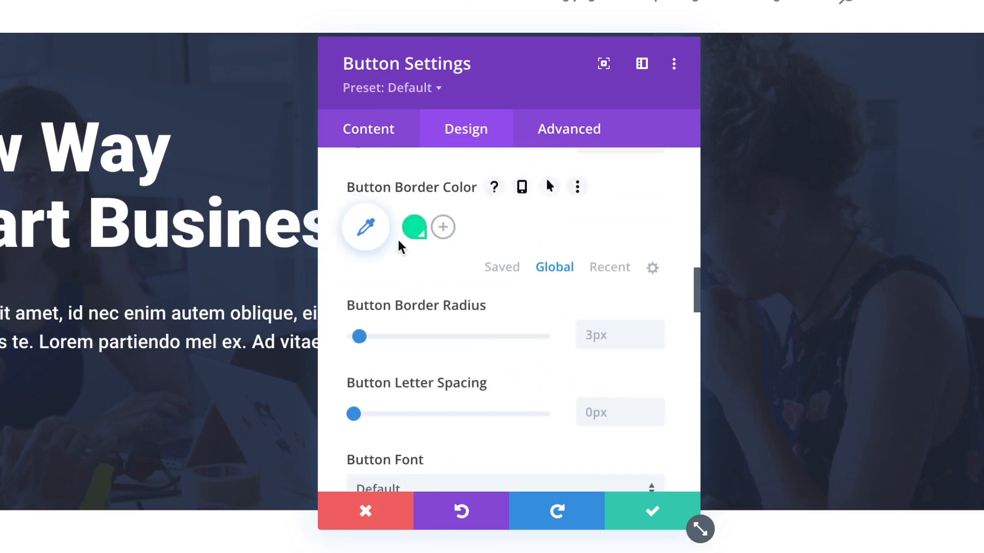
pyautogui.scroll(1, 417, 242)
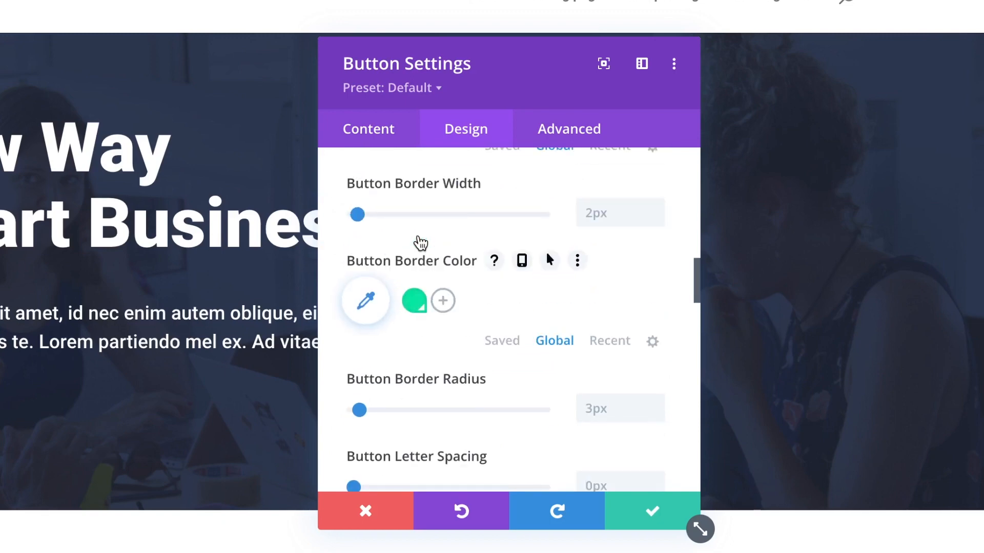
pyautogui.scroll(3, 497, 315)
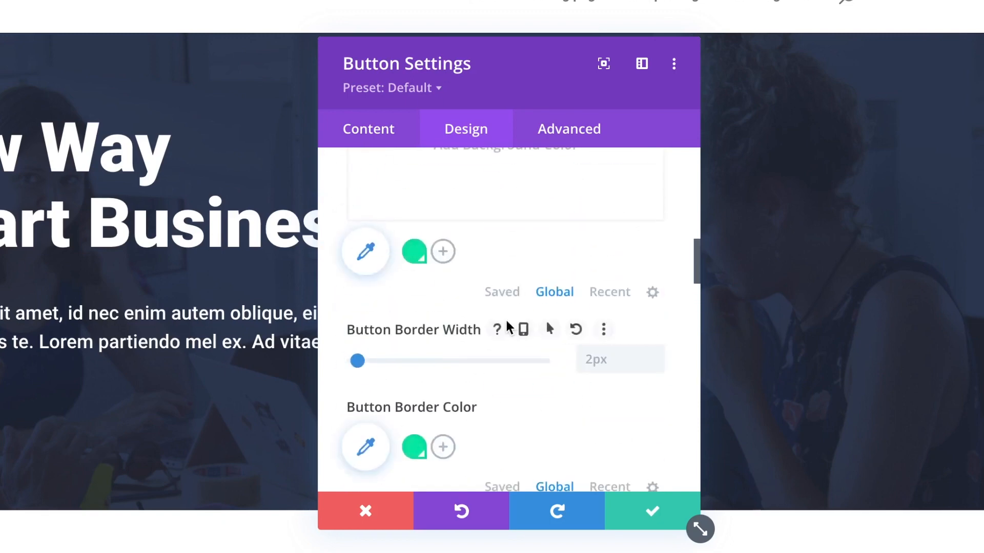
pyautogui.scroll(3, 508, 324)
pyautogui.scroll(3, 569, 314)
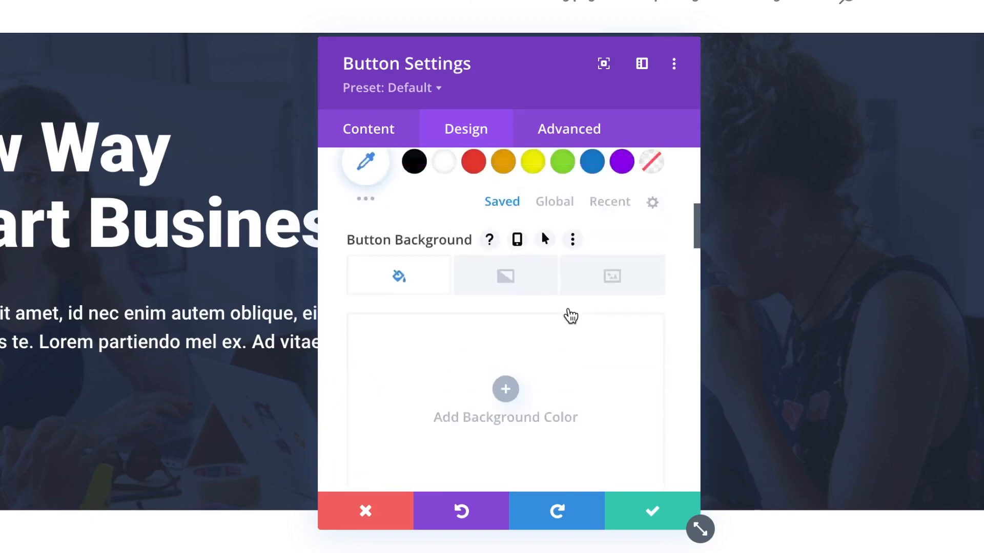
pyautogui.scroll(-4, 570, 316)
pyautogui.click(417, 360)
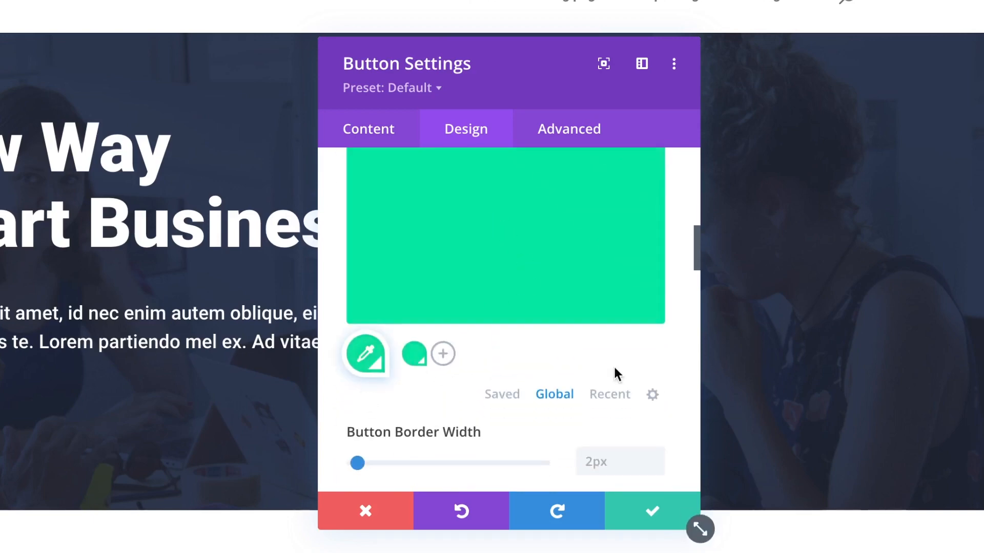
pyautogui.scroll(-5, 613, 364)
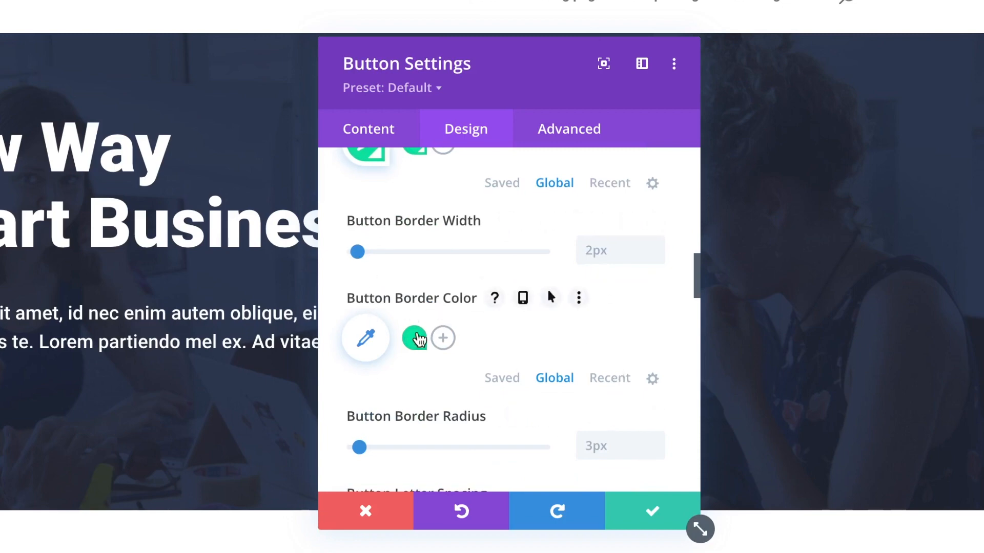
pyautogui.click(416, 341)
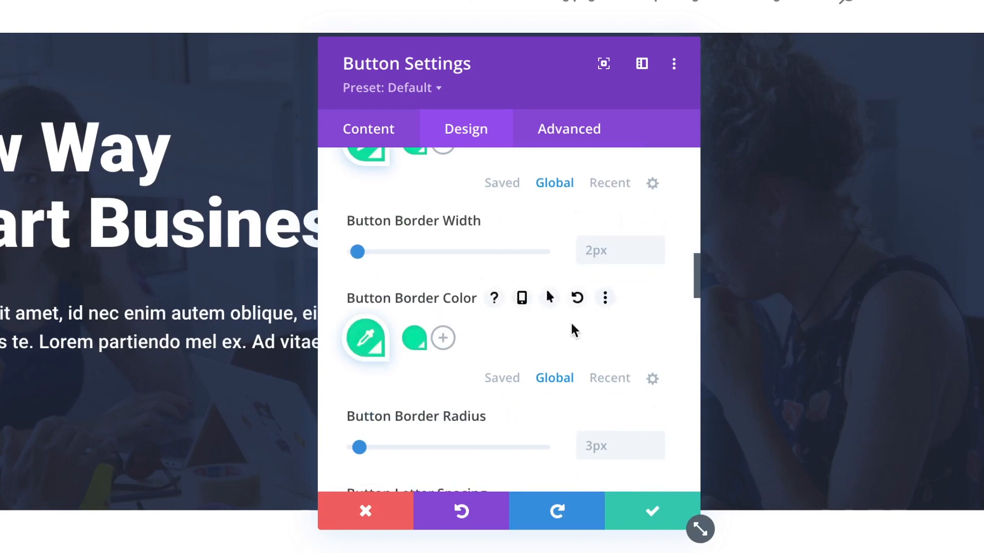
# Round the button corners by dragging Button Border Radius to about 26px, then lowering it one pixel.
pyautogui.scroll(4, 572, 325)
pyautogui.scroll(1, 571, 324)
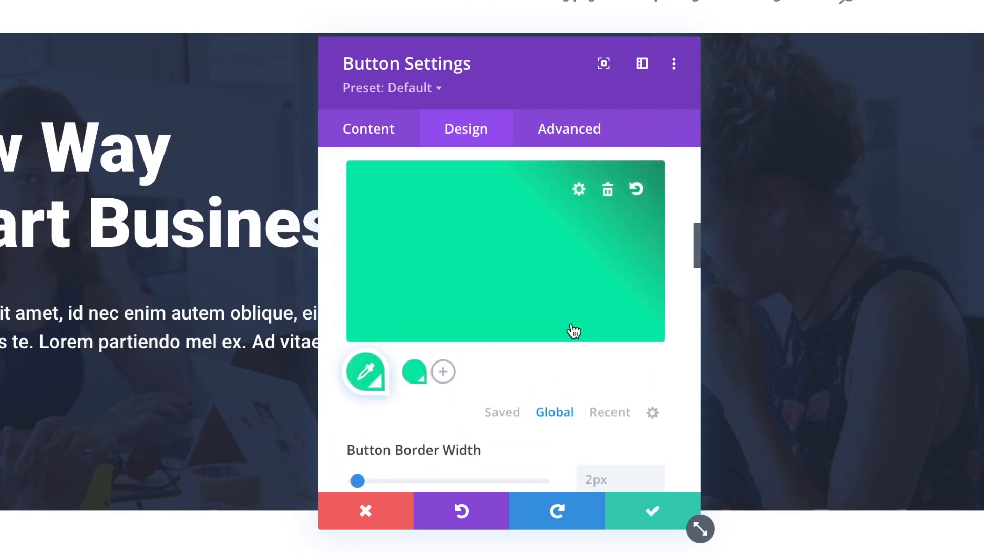
pyautogui.scroll(-5, 572, 324)
pyautogui.scroll(-1, 571, 321)
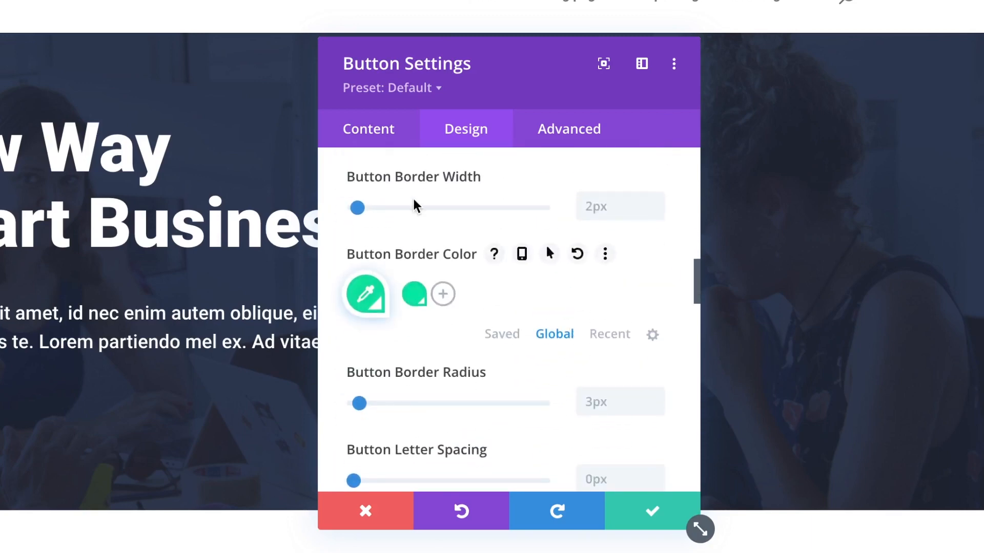
pyautogui.scroll(-1, 467, 350)
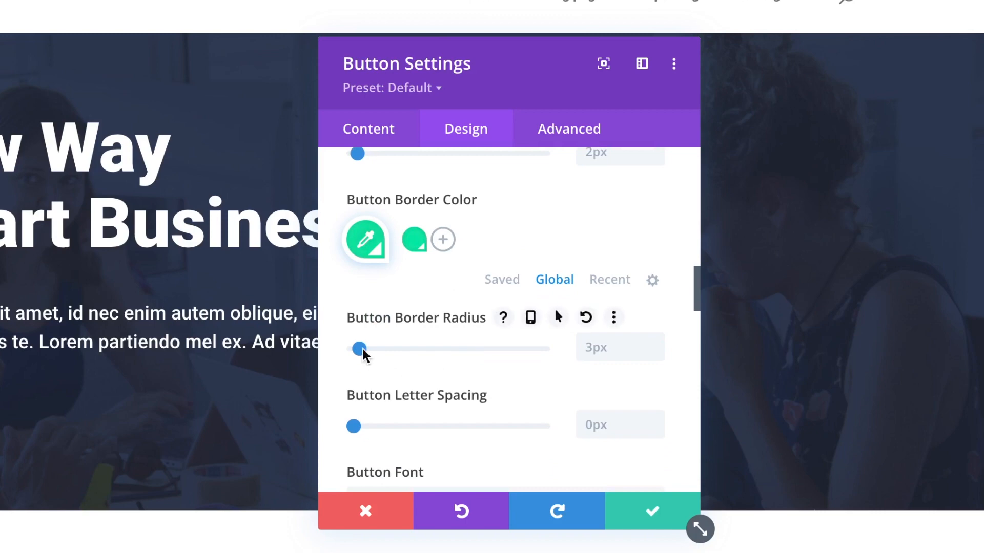
pyautogui.moveTo(358, 349); pyautogui.dragTo(403, 349)
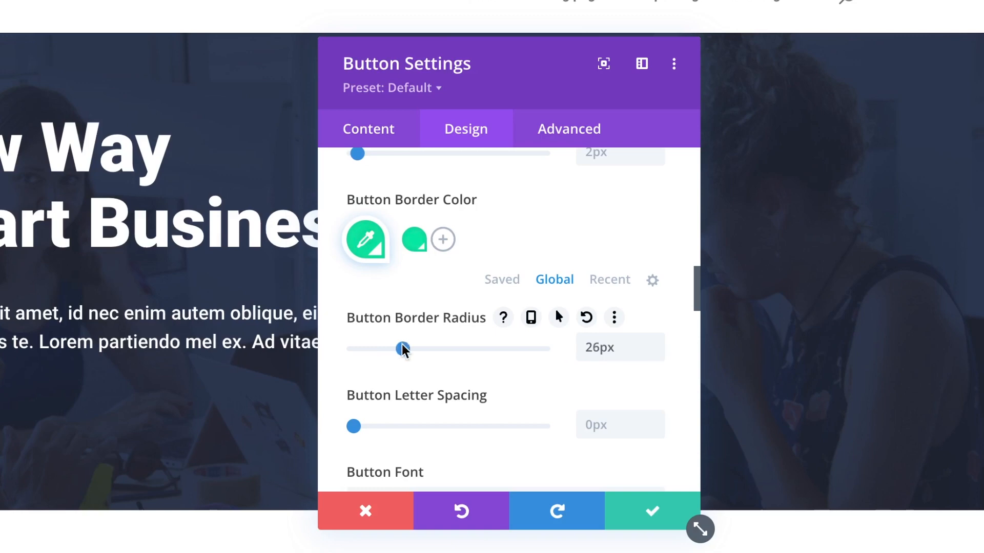
pyautogui.click(654, 355)
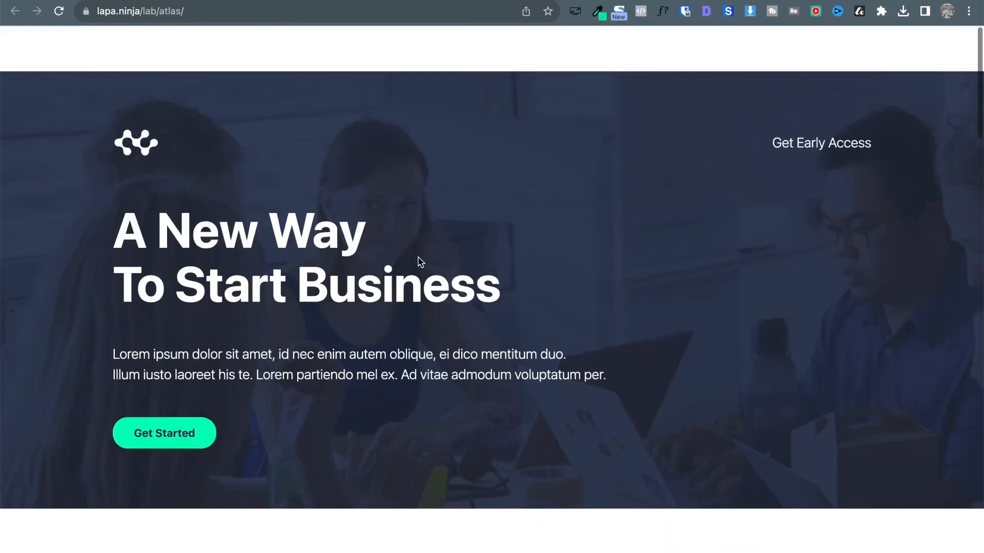
# Check the Get Started font with WhatFont (-apple-system, weight 700, 16px), then exit WhatFont.
pyautogui.scroll(-1, 126, 430)
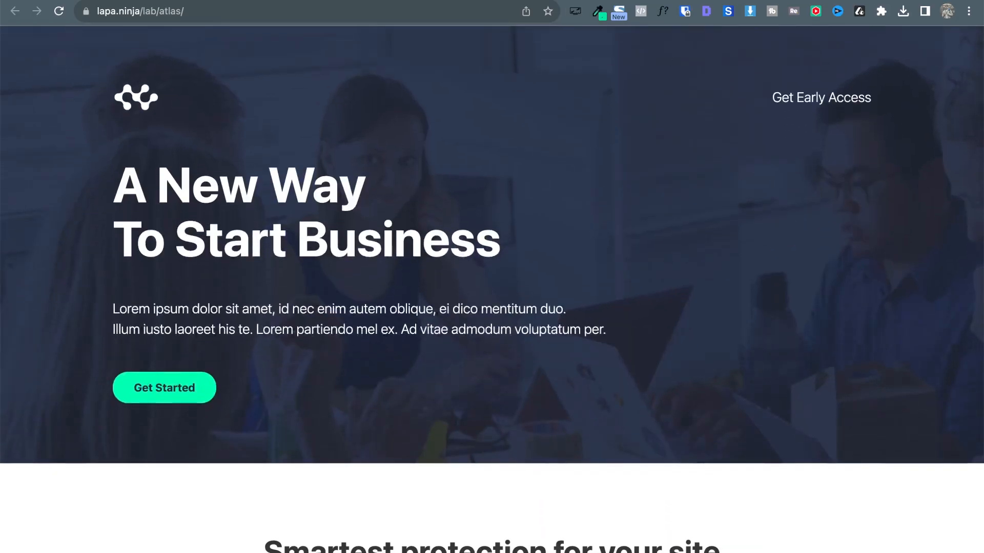
pyautogui.click(663, 11)
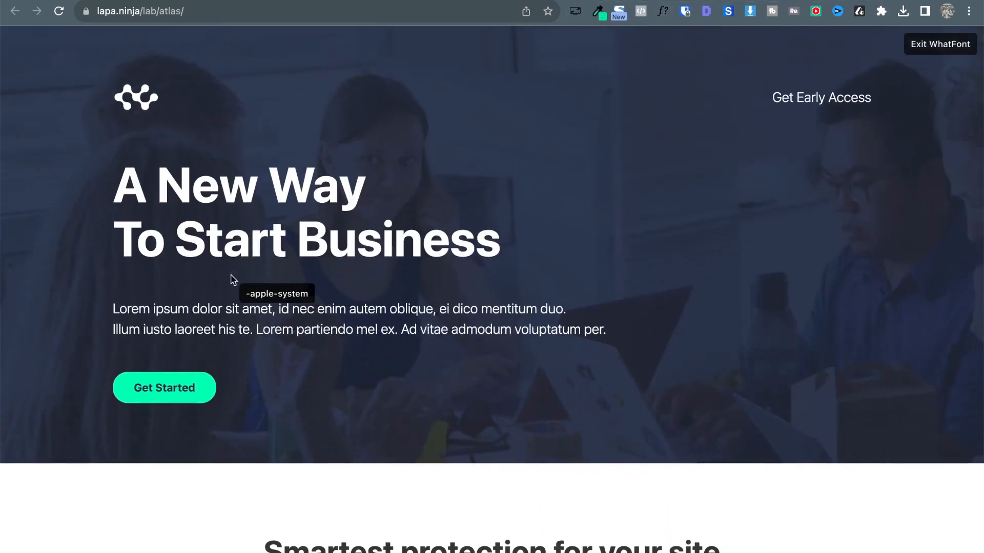
pyautogui.click(180, 392)
pyautogui.scroll(-1, 310, 514)
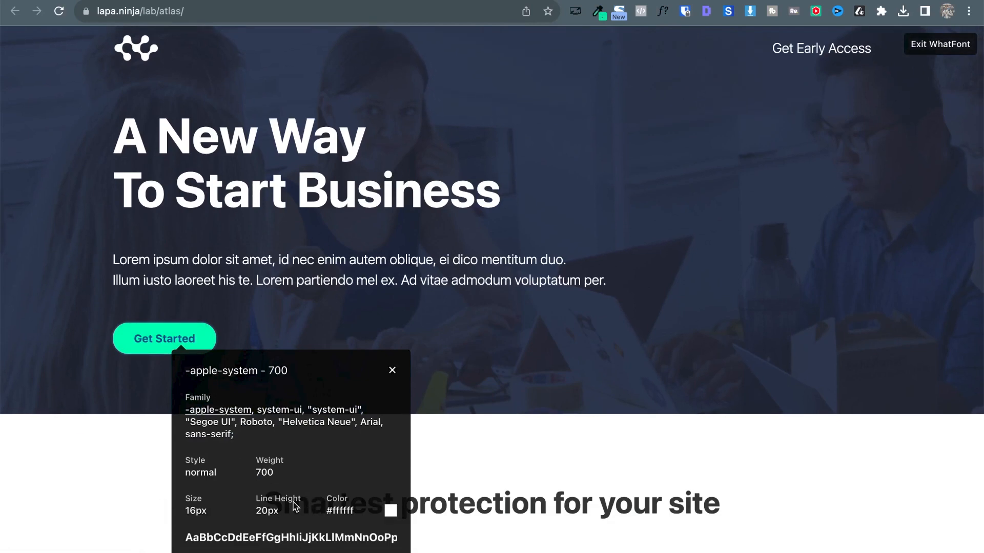
pyautogui.click(392, 371)
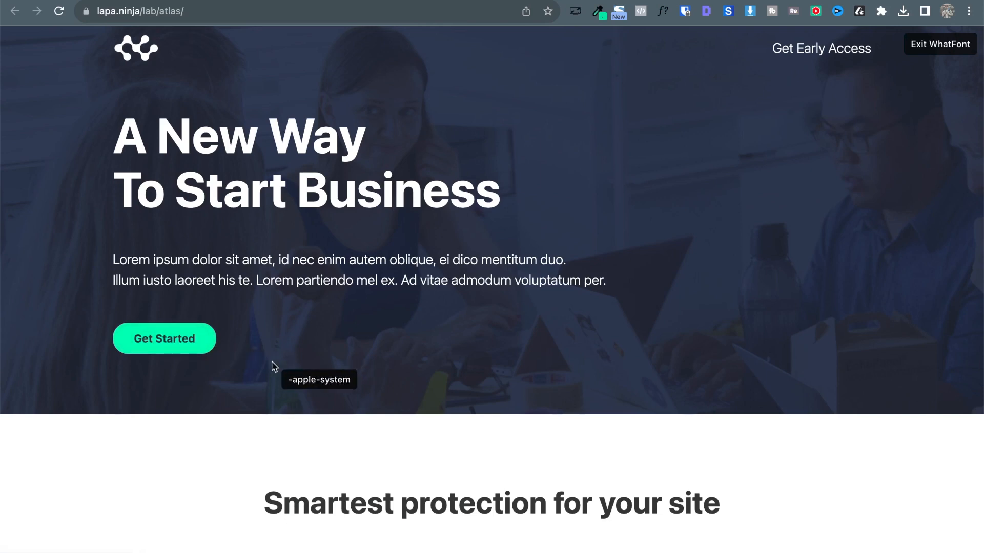
pyautogui.click(163, 337)
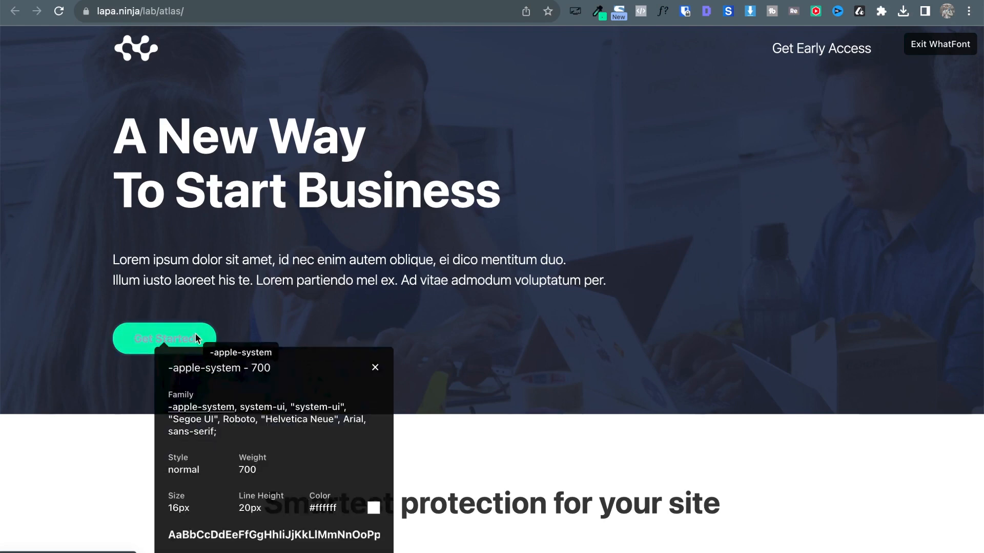
pyautogui.click(376, 368)
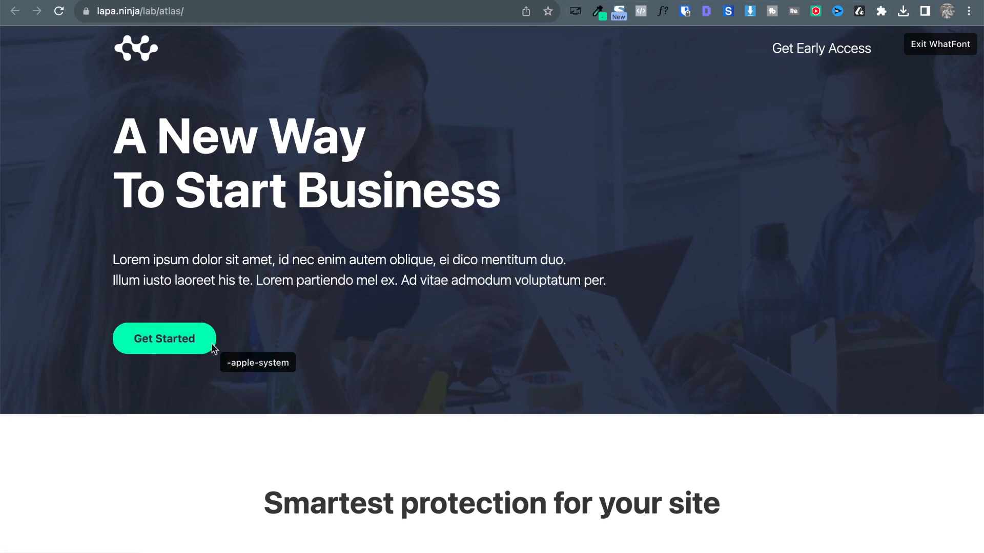
pyautogui.click(173, 341)
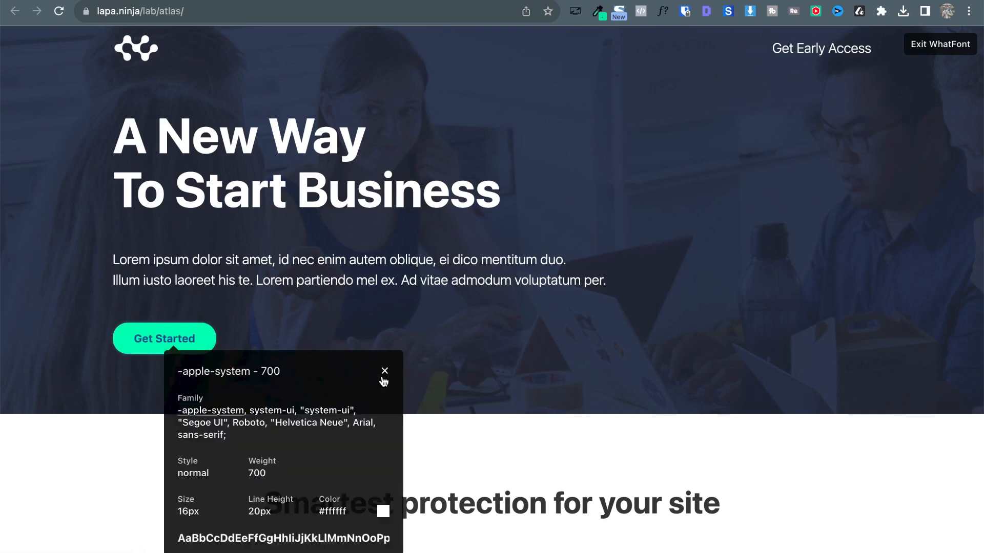
pyautogui.click(385, 371)
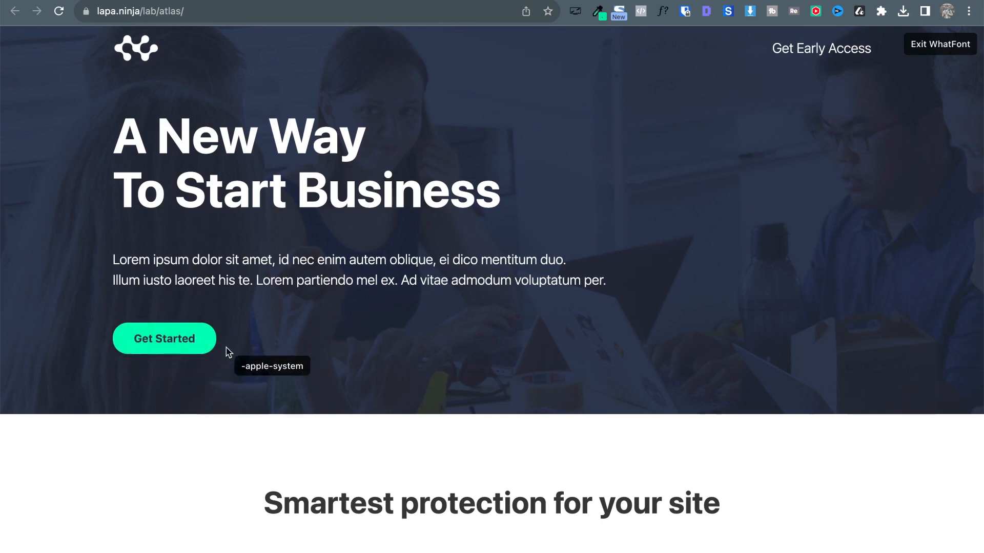
pyautogui.press('Escape')
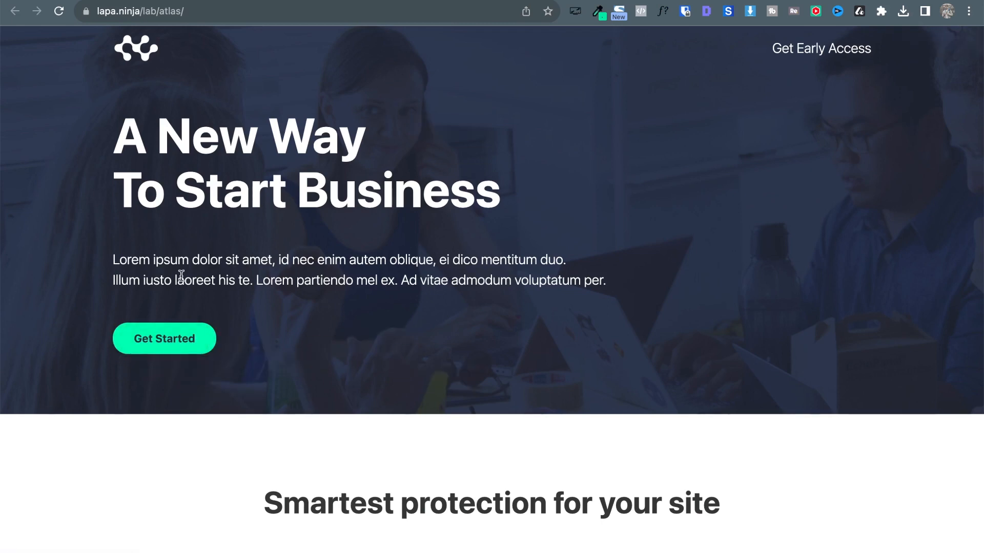
# Inspect the Get Started button and select its .cta-green text colour value #192440.
pyautogui.rightClick(174, 335)
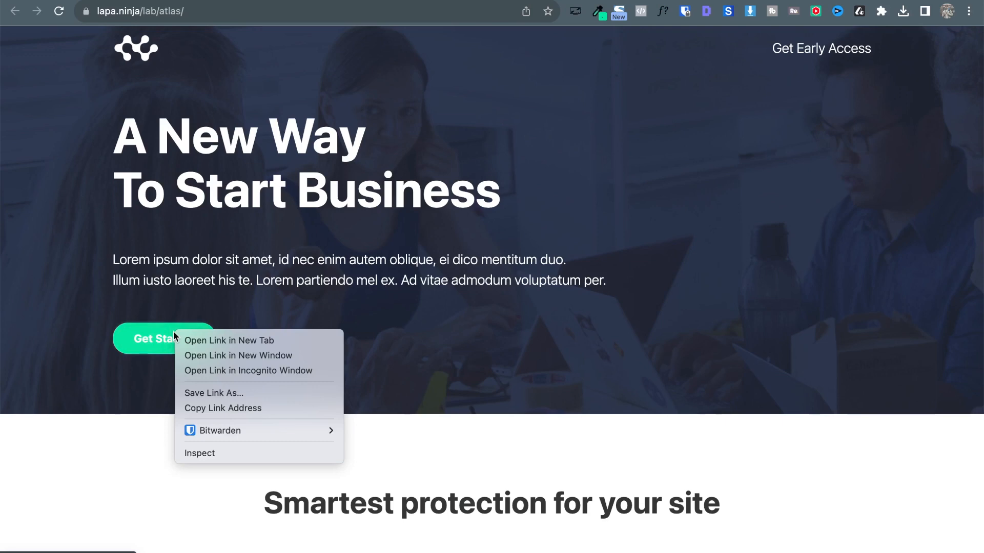
pyautogui.click(189, 454)
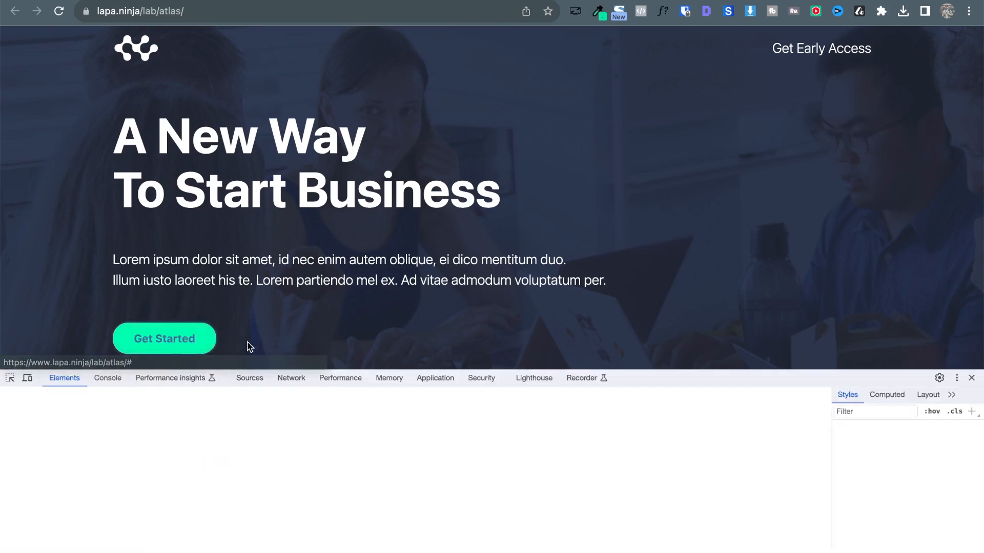
pyautogui.scroll(-1, 307, 328)
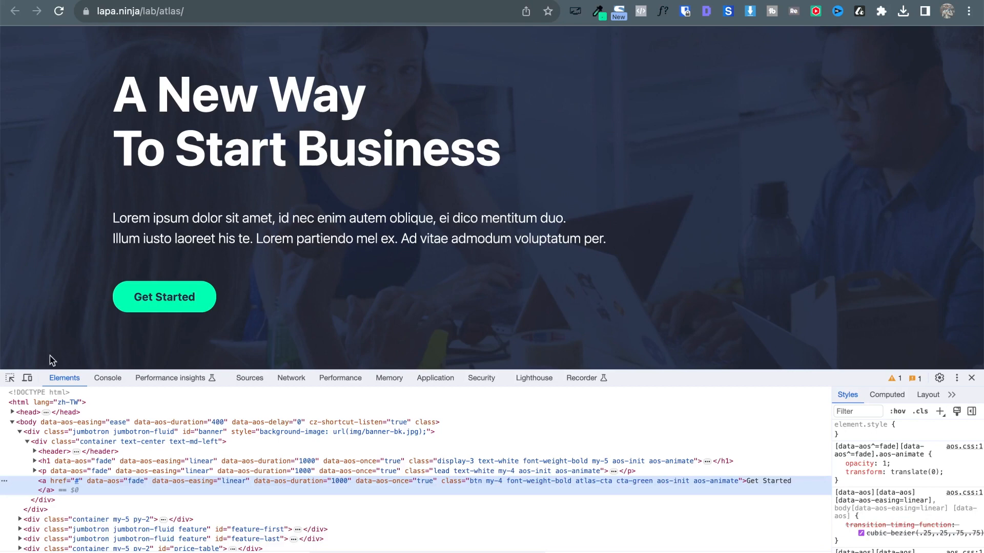
pyautogui.click(10, 379)
pyautogui.click(168, 296)
pyautogui.scroll(-3, 914, 463)
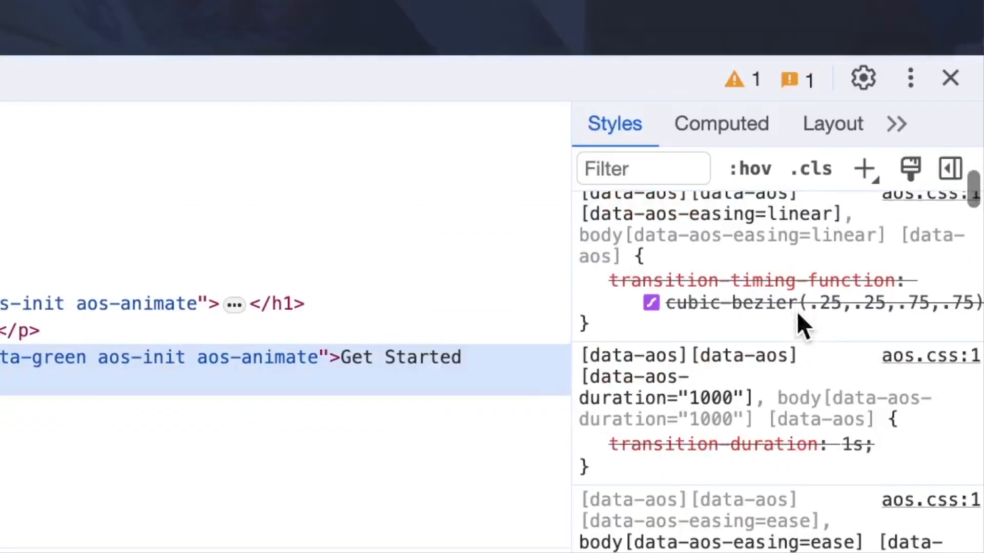
pyautogui.scroll(-10, 796, 311)
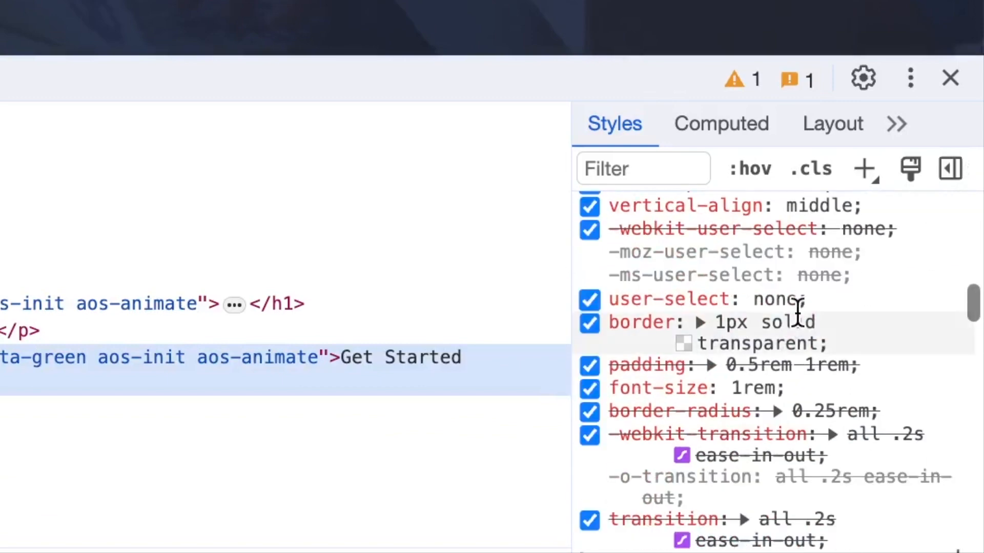
pyautogui.scroll(-2, 841, 403)
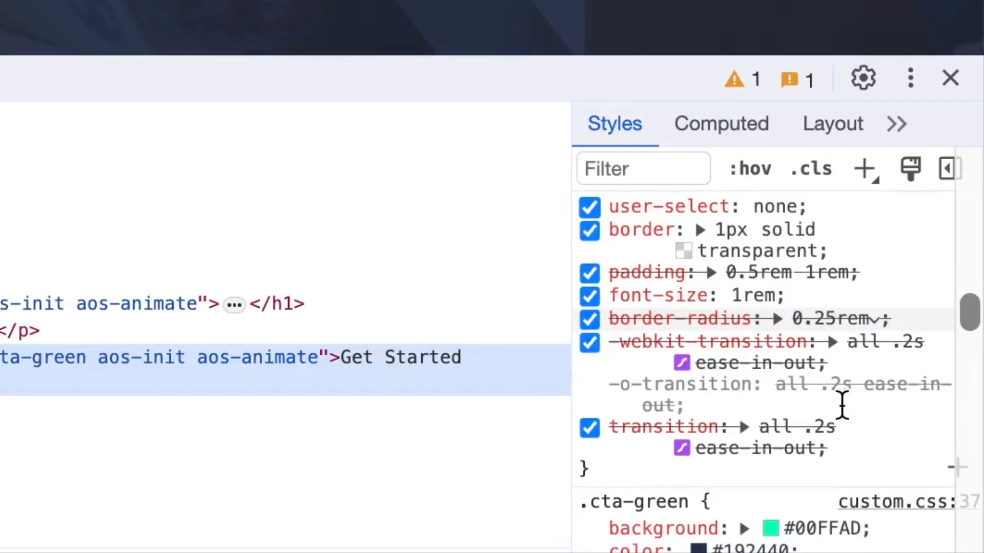
pyautogui.scroll(7, 841, 404)
pyautogui.scroll(-12, 841, 403)
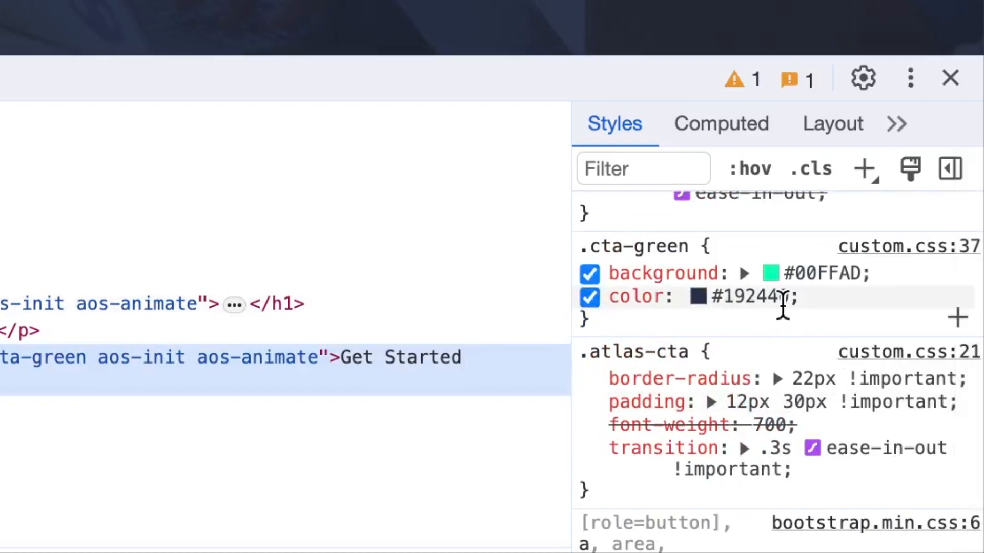
pyautogui.click(769, 300)
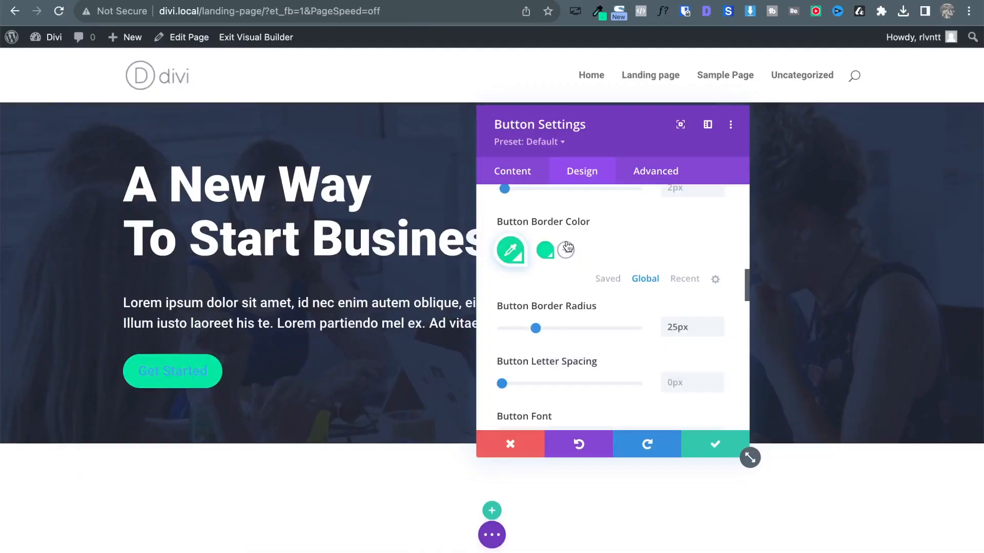
# Save #192440 as a global colour and apply it as the button text colour.
pyautogui.scroll(3, 629, 297)
pyautogui.scroll(-10, 628, 296)
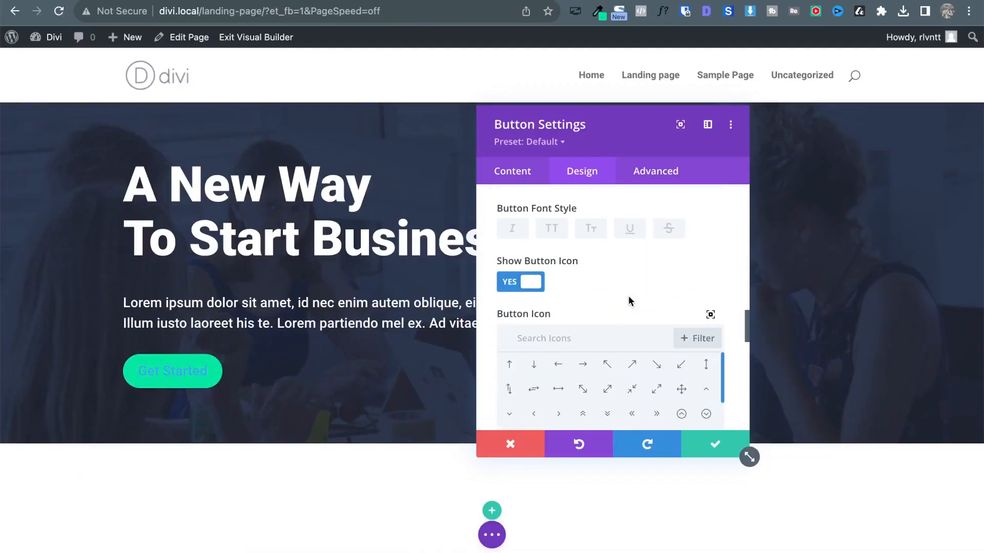
pyautogui.scroll(-5, 628, 296)
pyautogui.scroll(2, 628, 296)
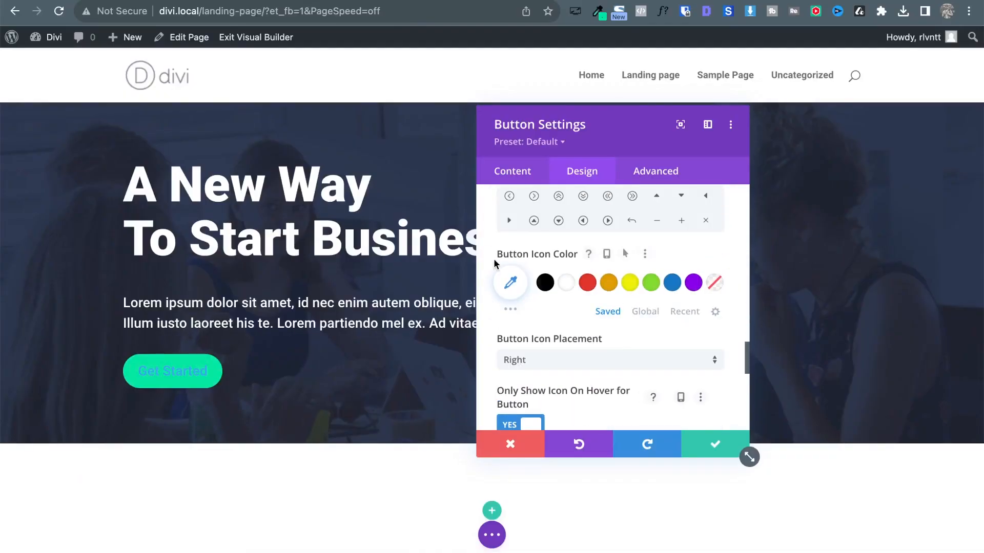
pyautogui.scroll(8, 552, 258)
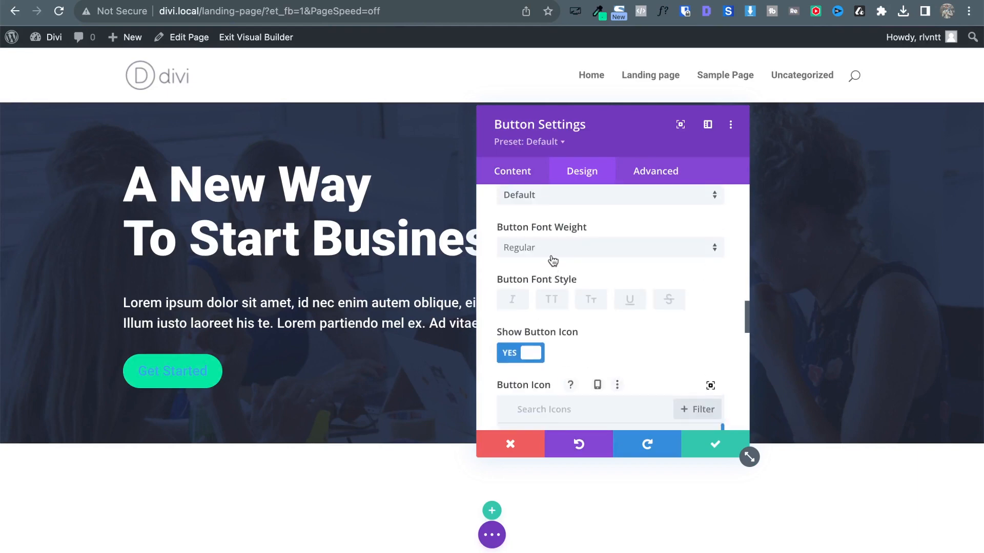
pyautogui.scroll(-3, 551, 255)
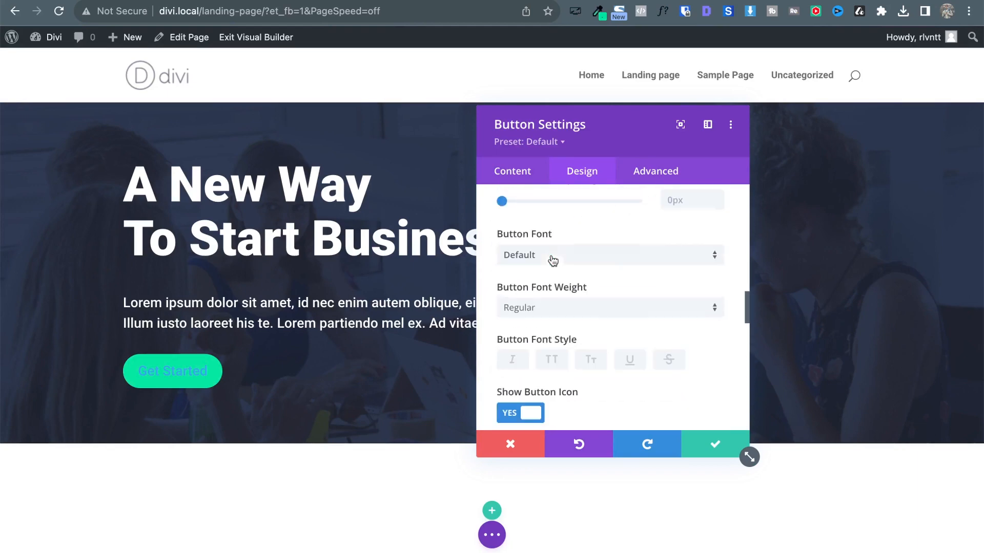
pyautogui.scroll(8, 552, 260)
pyautogui.scroll(3, 552, 261)
pyautogui.scroll(-2, 552, 261)
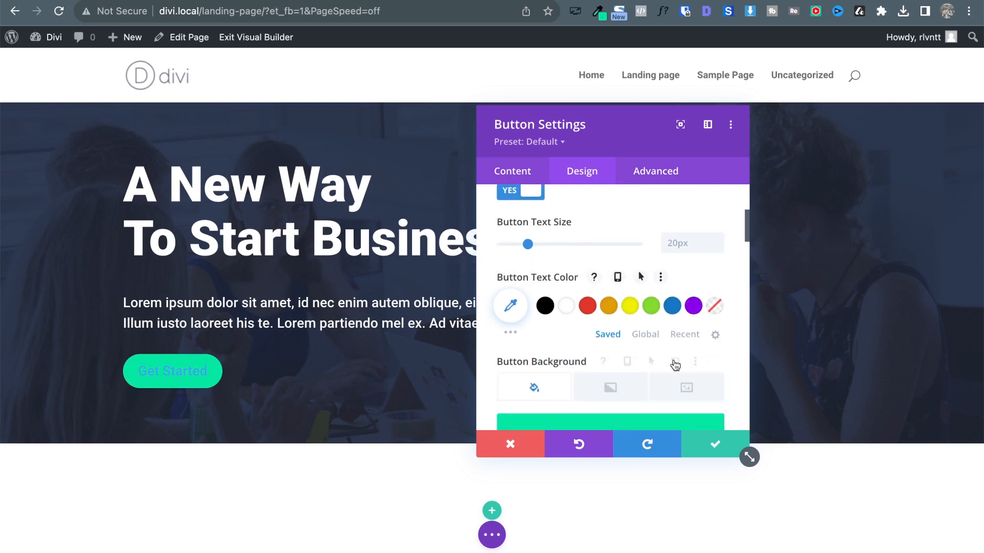
pyautogui.click(643, 337)
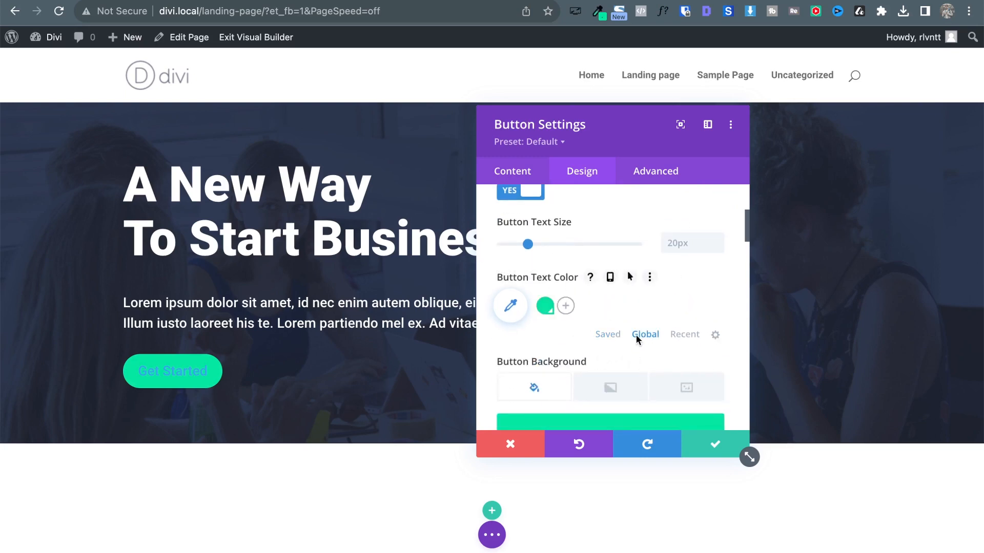
pyautogui.click(564, 307)
pyautogui.write('#192440')
pyautogui.click(570, 307)
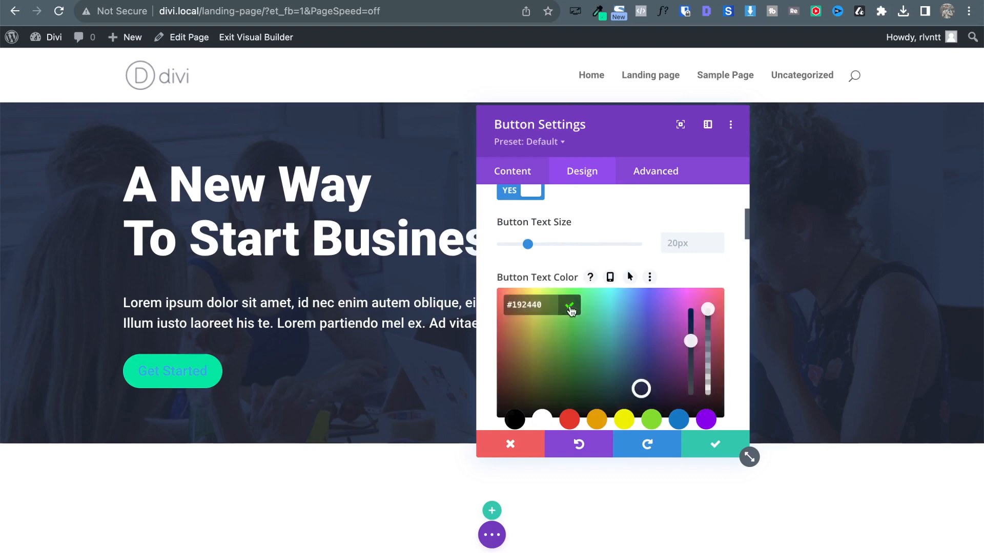
pyautogui.click(569, 308)
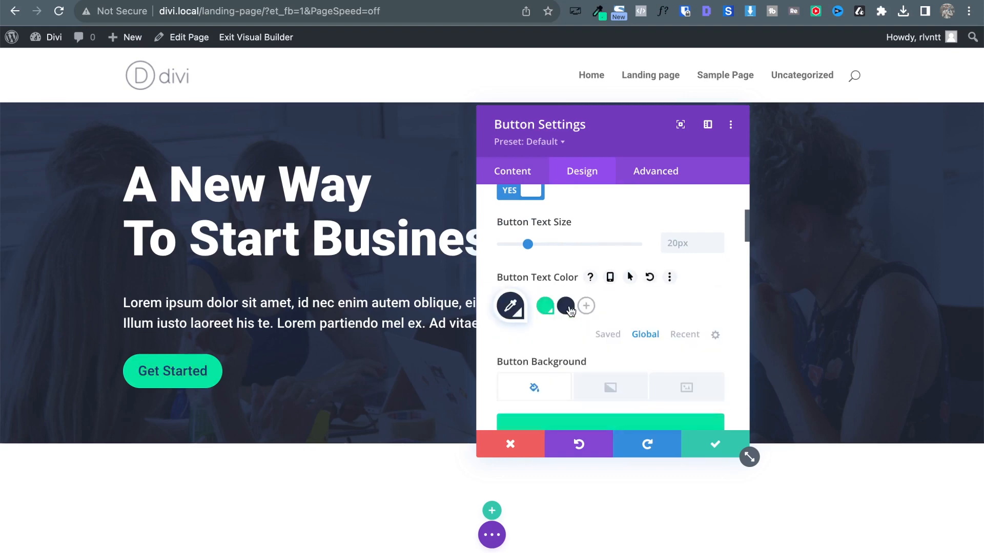
# Make the button text Bold and step its text size down toward 16px.
pyautogui.scroll(3, 642, 261)
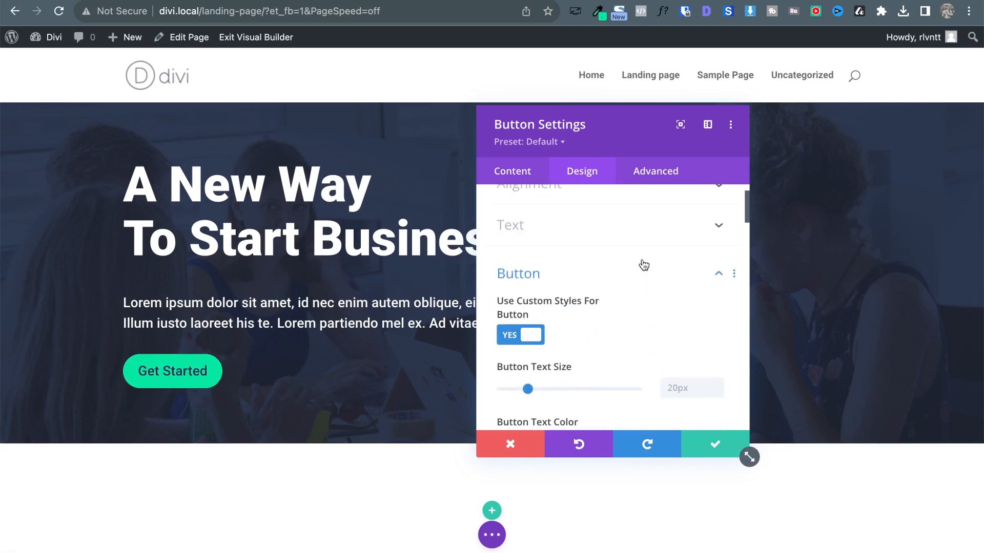
pyautogui.scroll(-8, 643, 261)
pyautogui.scroll(-5, 643, 263)
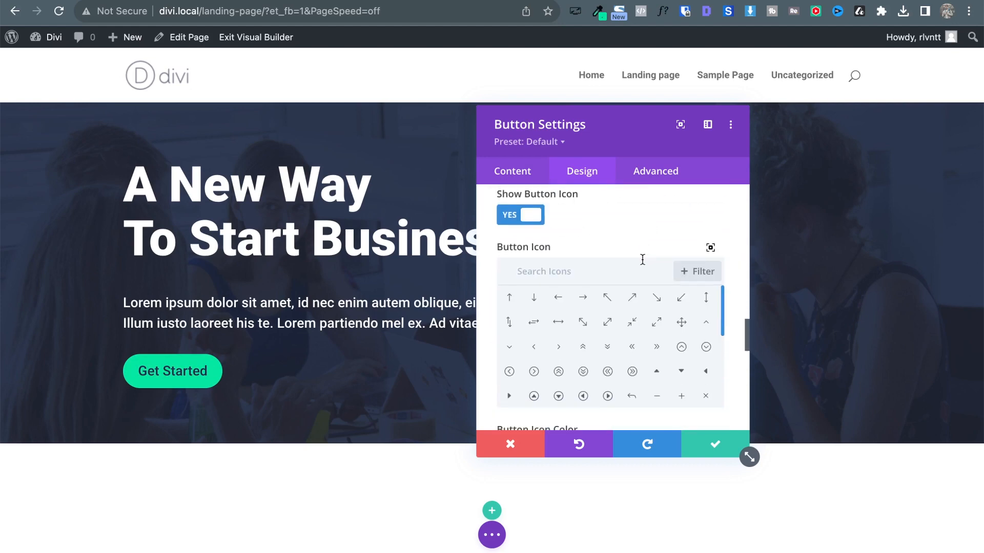
pyautogui.scroll(3, 643, 265)
pyautogui.click(642, 267)
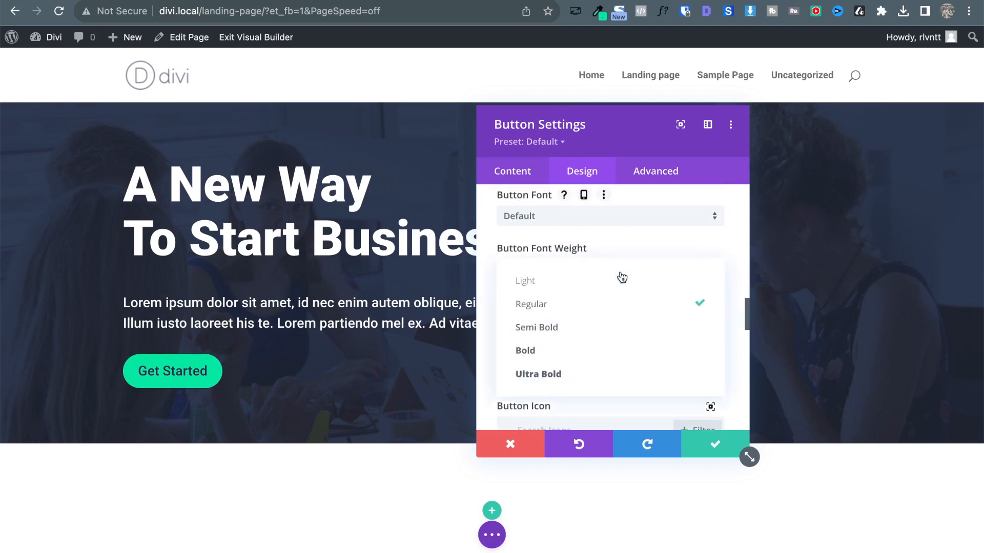
pyautogui.click(589, 355)
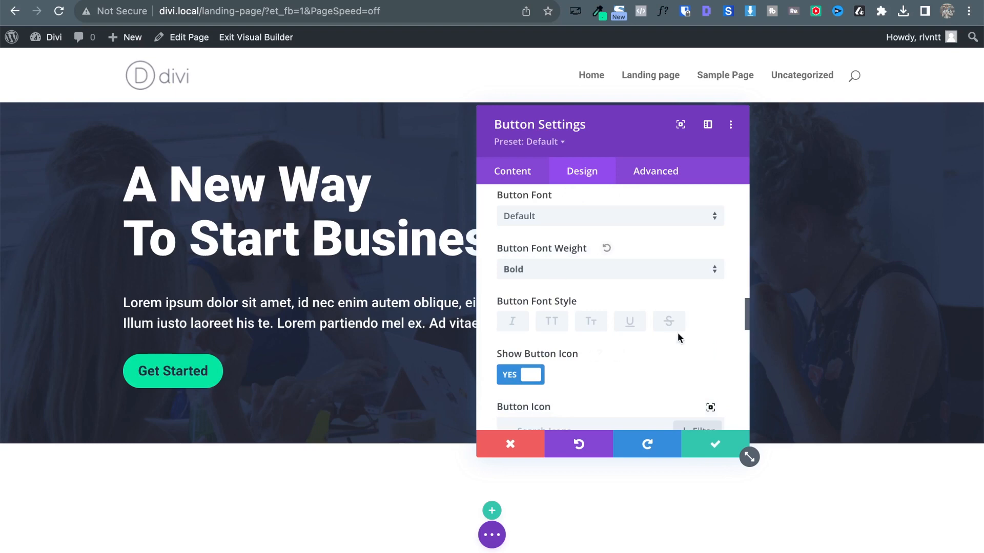
pyautogui.scroll(-3, 678, 333)
pyautogui.scroll(15, 702, 231)
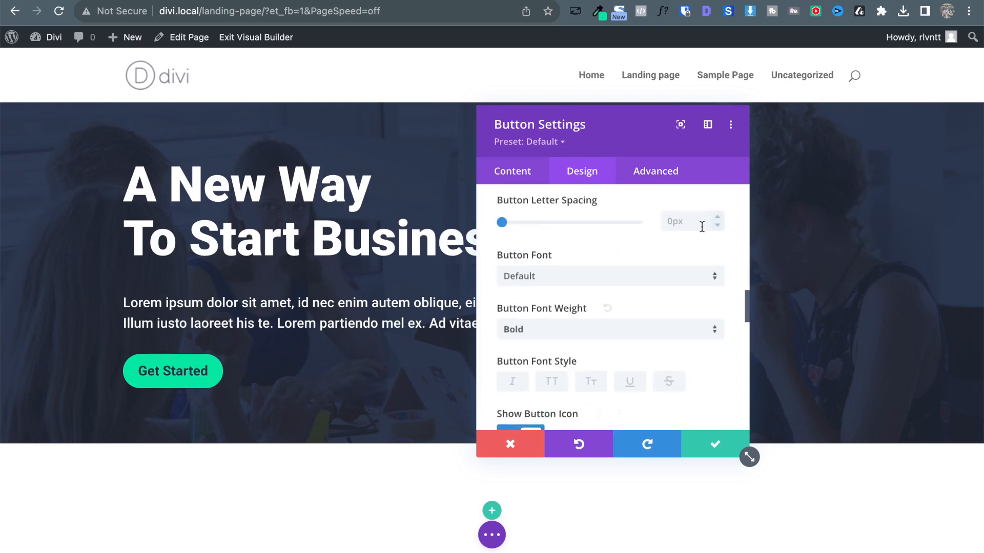
pyautogui.scroll(-3, 710, 273)
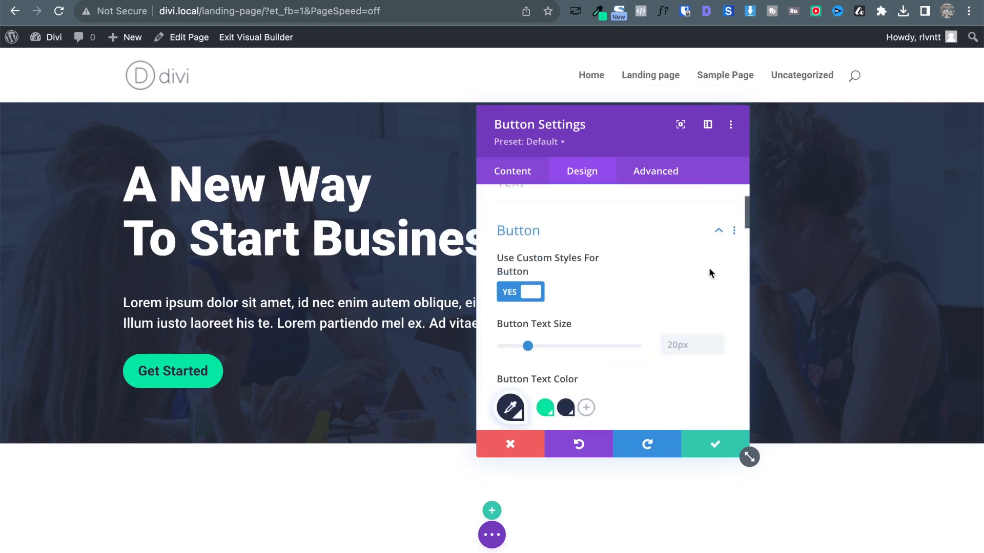
pyautogui.click(717, 325)
pyautogui.click(717, 324)
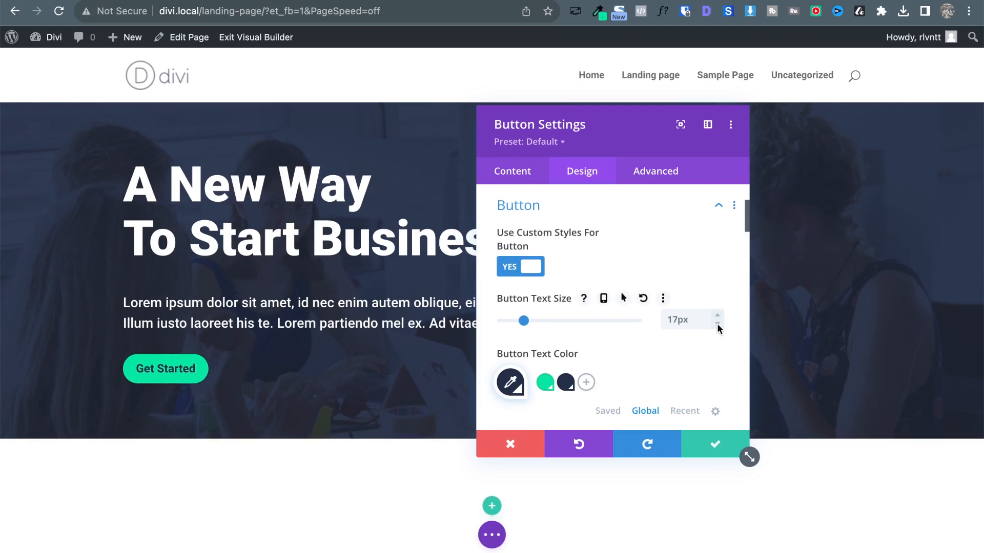
pyautogui.click(717, 323)
pyautogui.click(718, 323)
pyautogui.hotkey('ctrl', 'Tab')
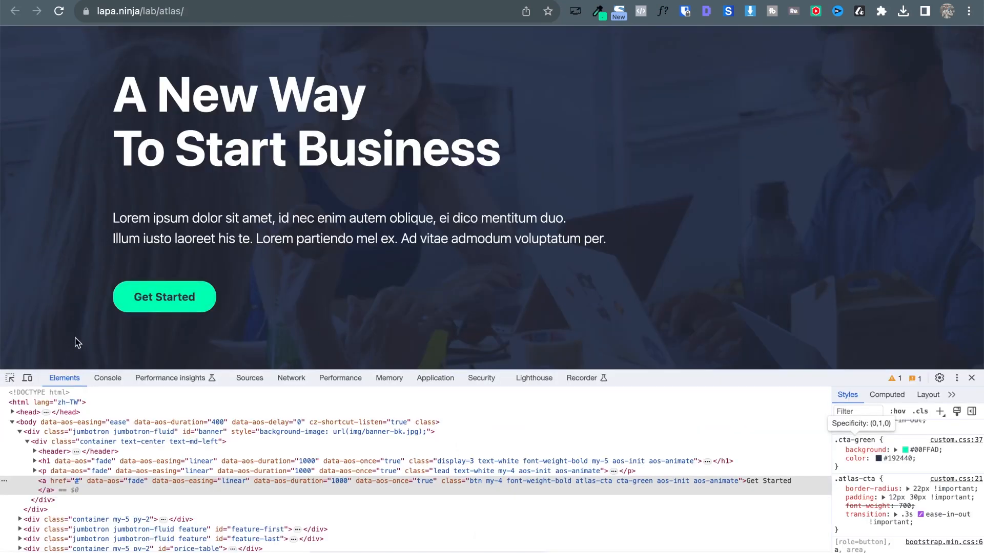
# Close DevTools and recheck the Get Started font in WhatFont: -apple-system 700, 16px.
pyautogui.click(662, 12)
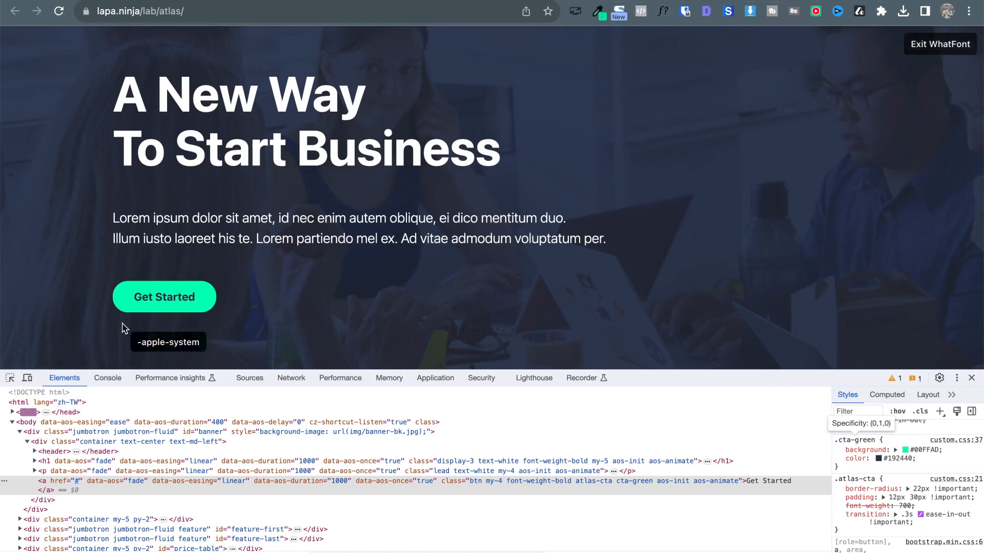
pyautogui.click(170, 302)
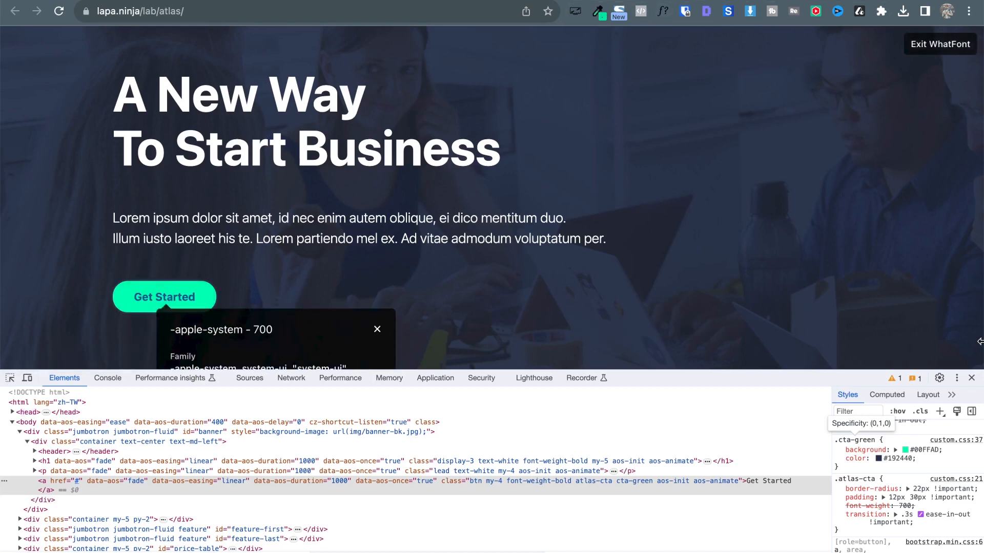
pyautogui.click(972, 378)
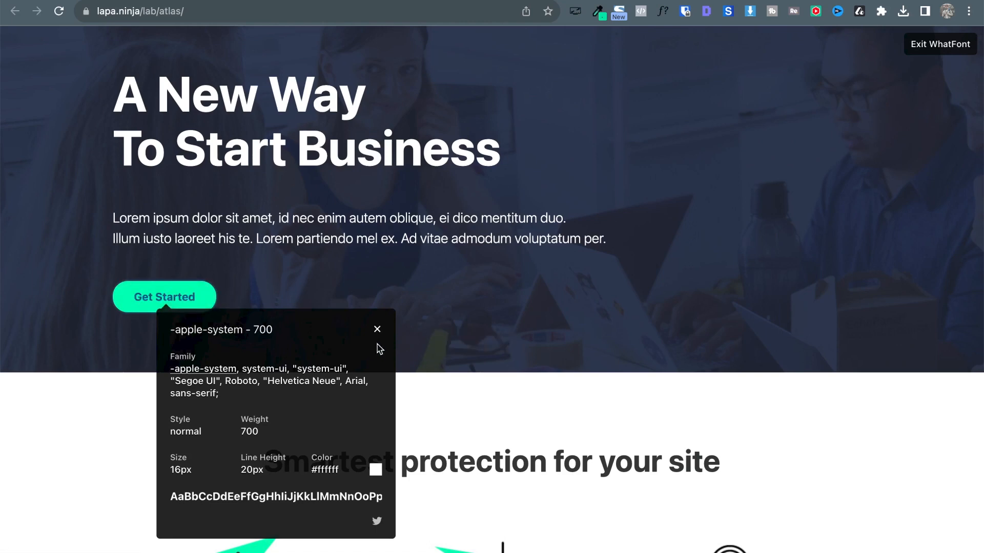
pyautogui.click(378, 329)
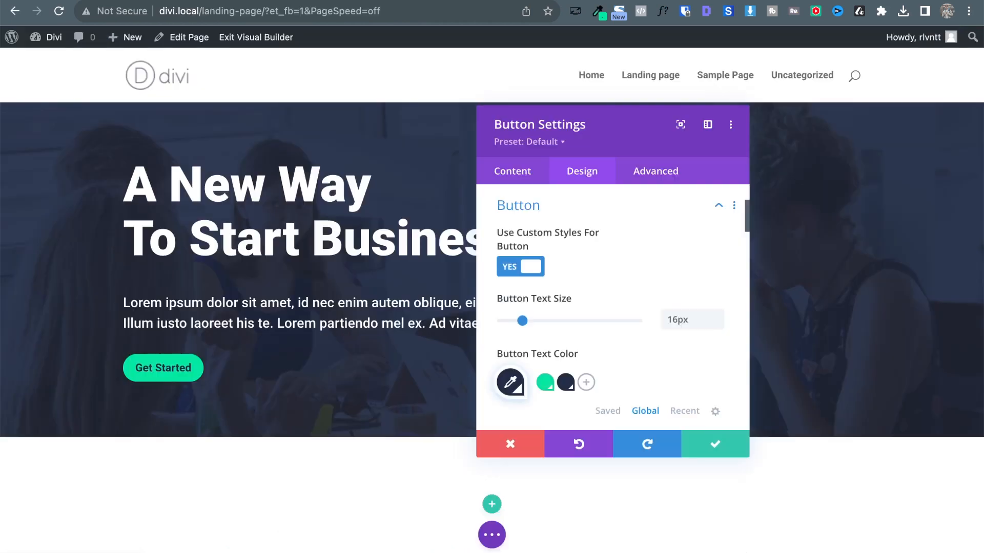
# Under Spacing, set button padding to 30px left/right and linked 10px top/bottom.
pyautogui.click(533, 218)
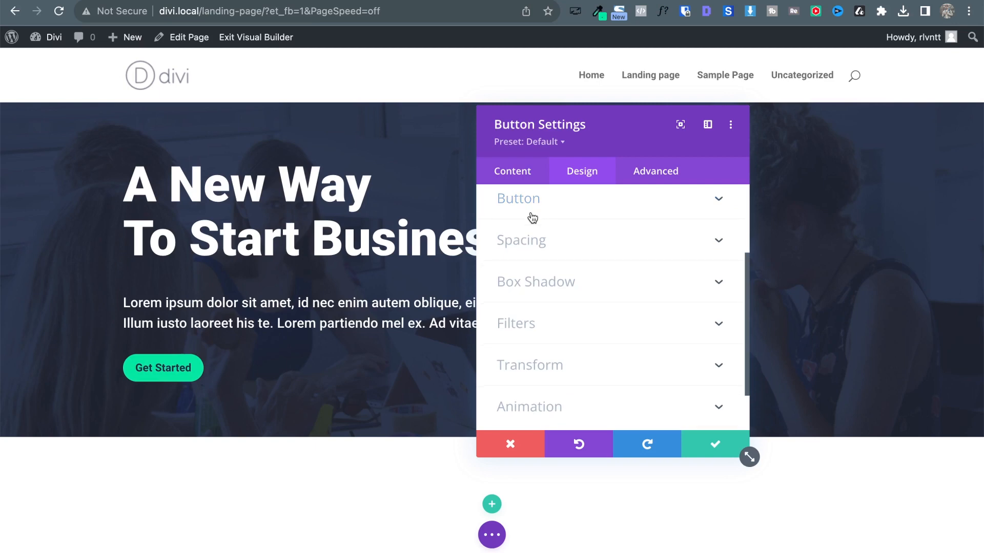
pyautogui.scroll(2, 665, 255)
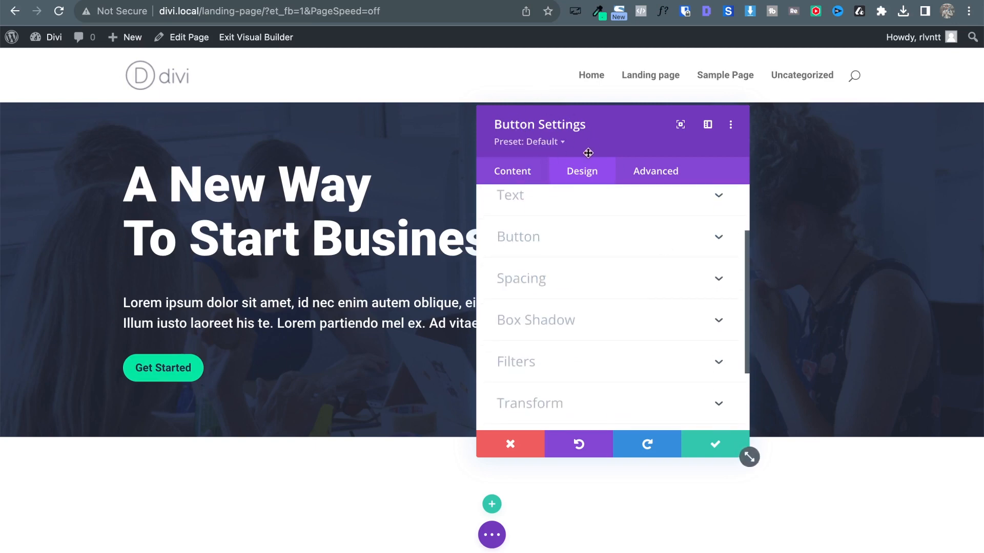
pyautogui.click(711, 281)
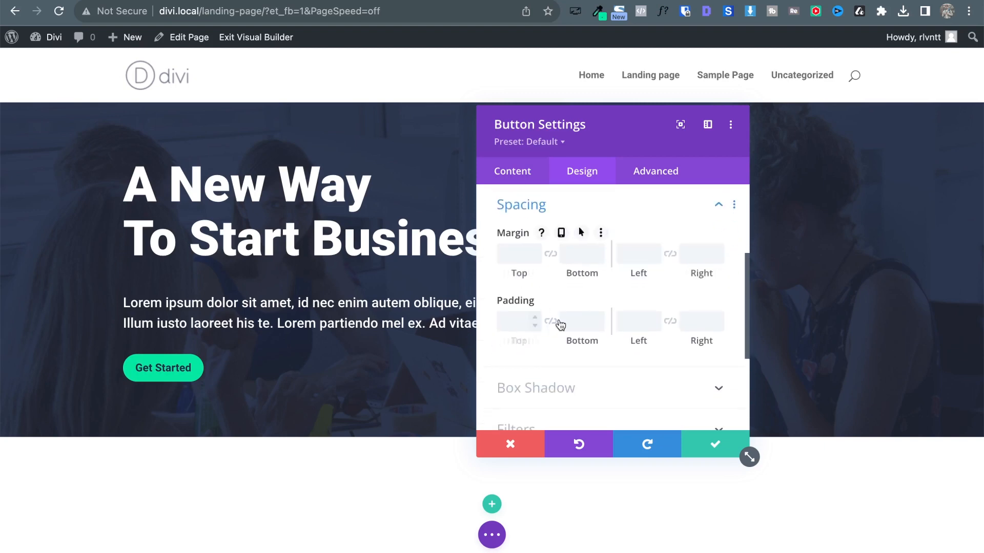
pyautogui.click(639, 321)
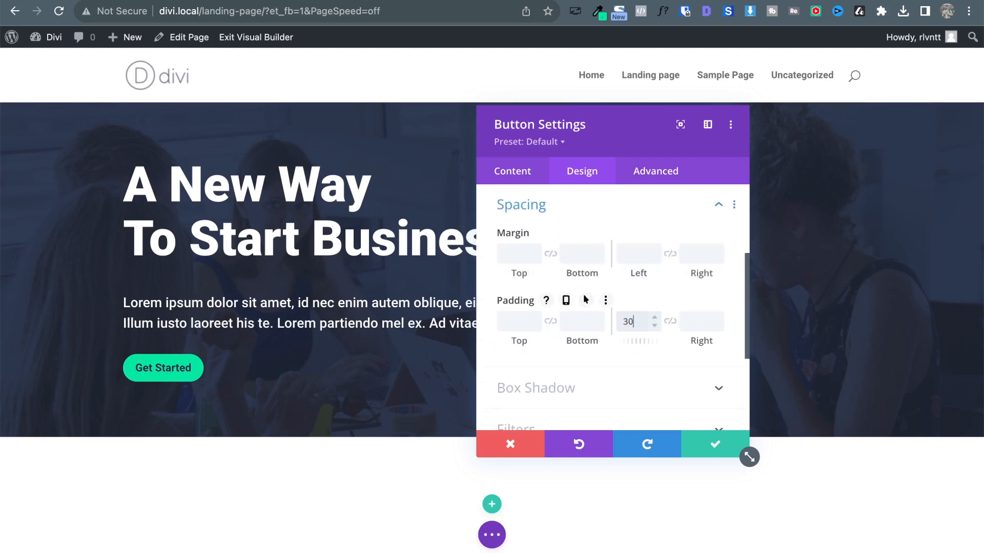
pyautogui.write('30px')
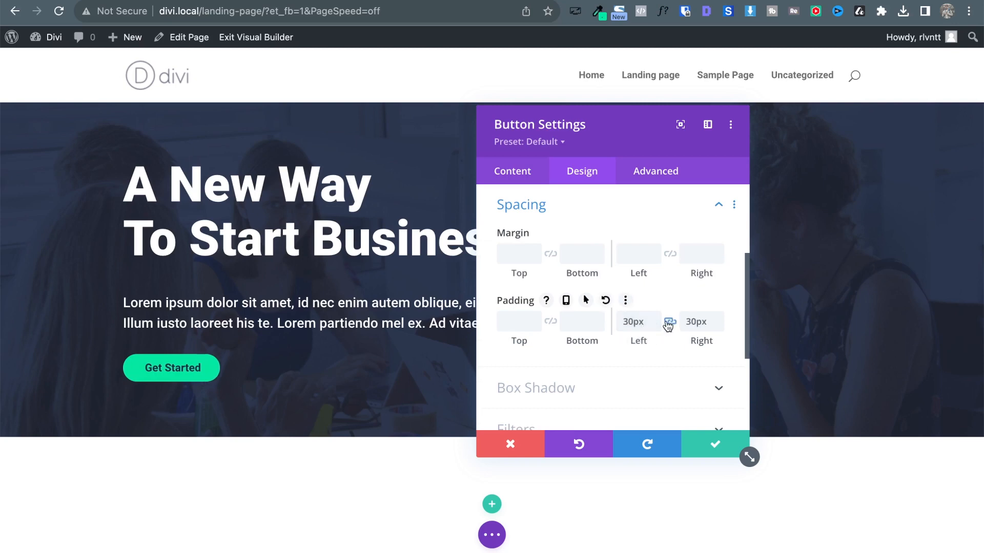
pyautogui.write('10px')
pyautogui.click(550, 321)
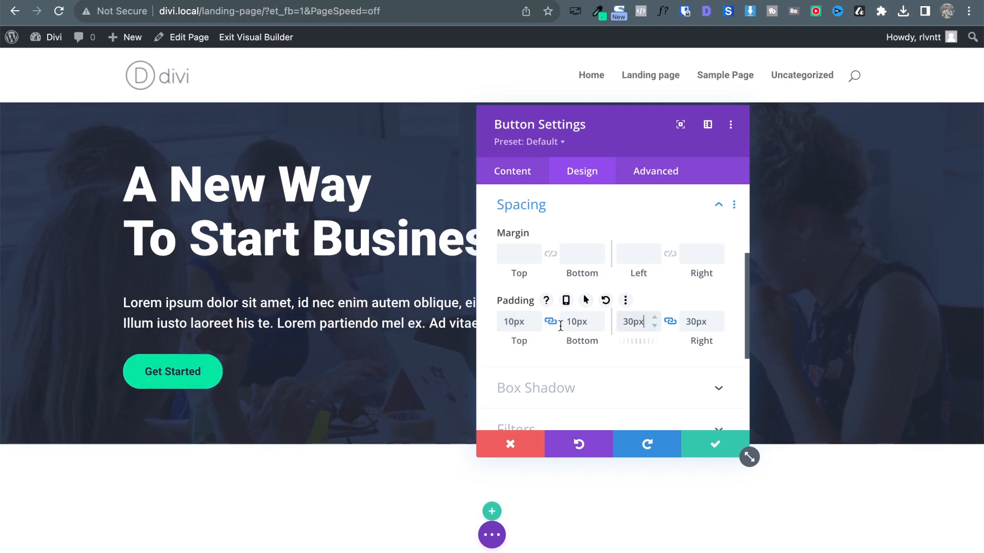
# Adjust the padding to 40px left and right while keeping 10px top and bottom.
pyautogui.click(519, 329)
pyautogui.press('Down')
pyautogui.press('Down')
pyautogui.press('Down')
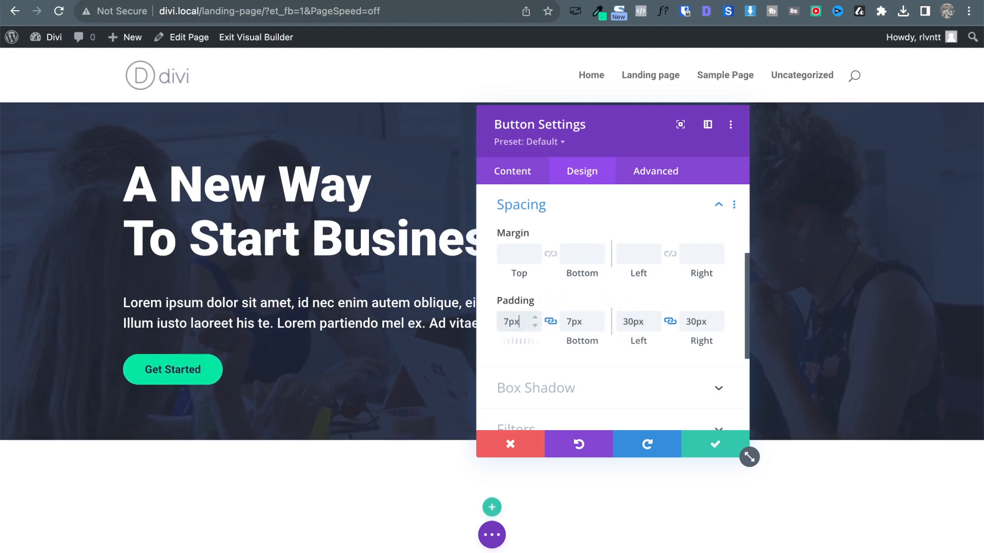
pyautogui.click(634, 322)
pyautogui.press('Up')
pyautogui.press('Up')
pyautogui.press('Up')
pyautogui.press('Up')
pyautogui.press('Up')
pyautogui.press('Up')
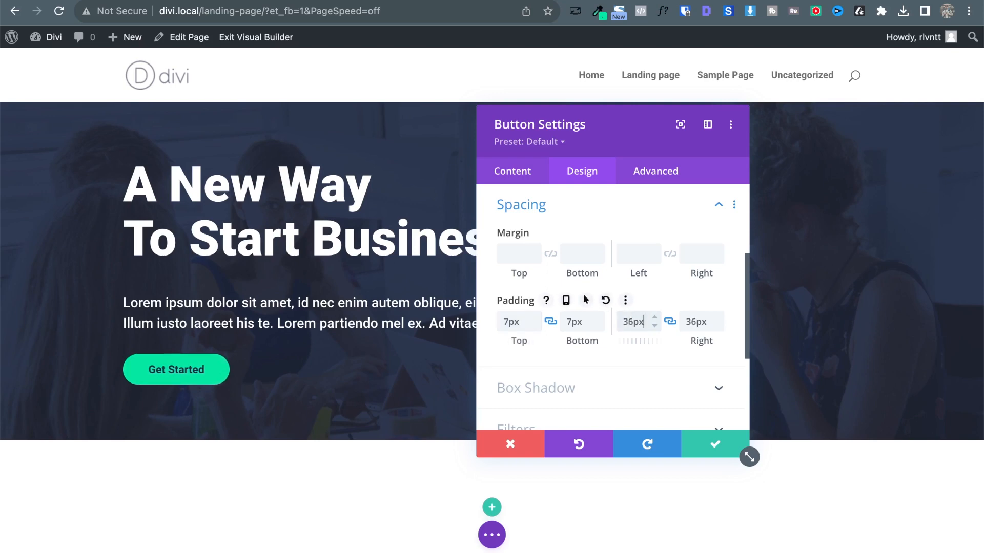
pyautogui.press('Up')
pyautogui.press('Up')
pyautogui.press('Up')
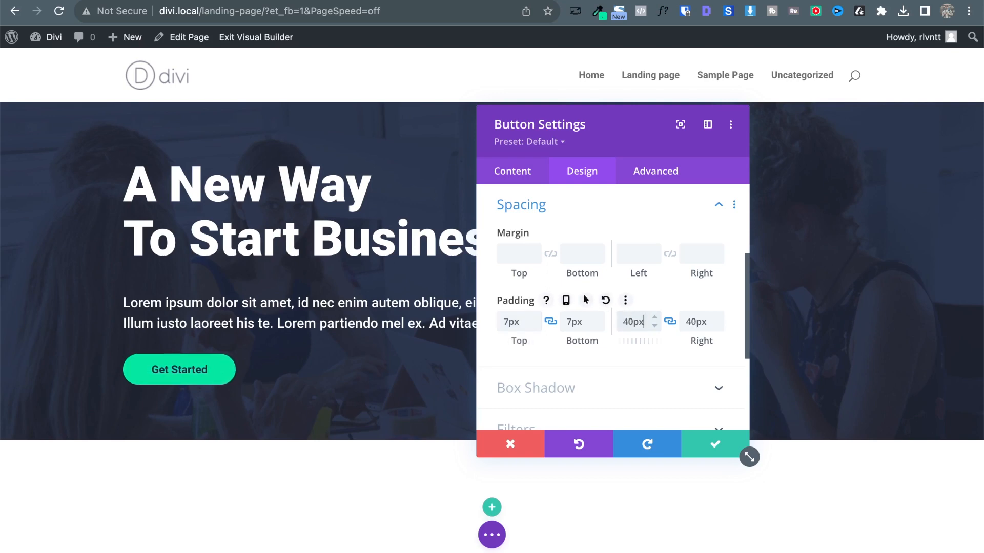
pyautogui.click(576, 320)
pyautogui.press('Up')
pyautogui.press('Up')
pyautogui.press('Up')
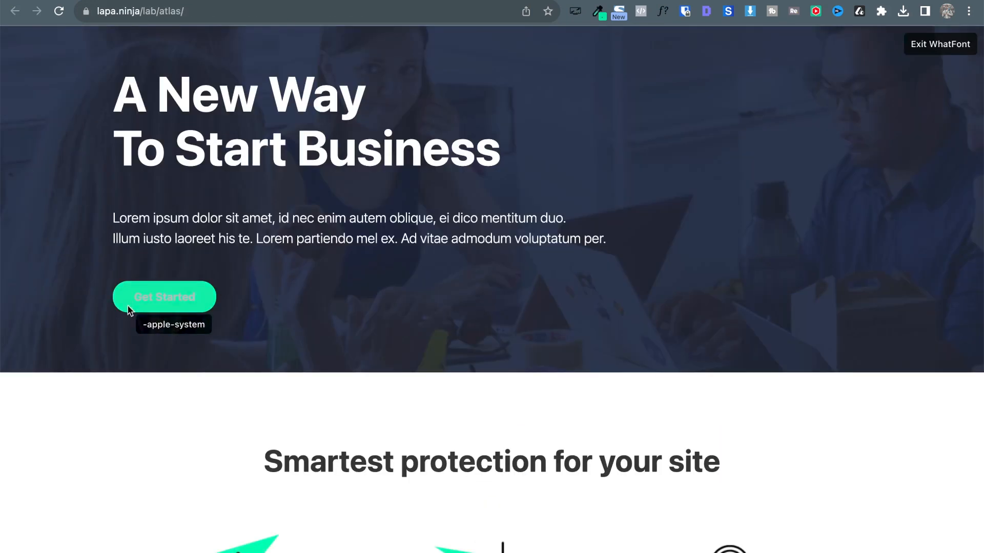
# Inspect the lapa.ninja Get Started button and find its .btn padding of 0.5rem 1rem.
pyautogui.rightClick(138, 290)
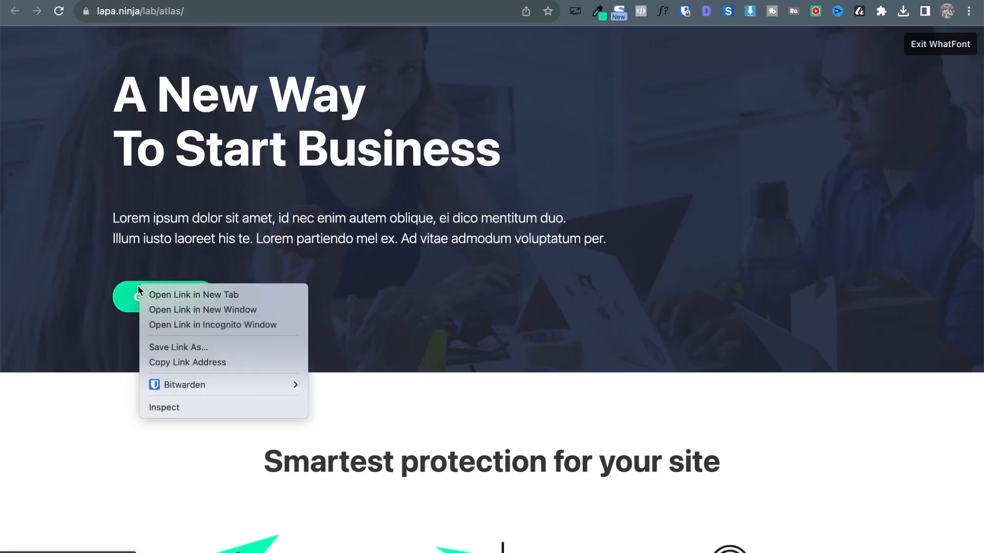
pyautogui.click(163, 407)
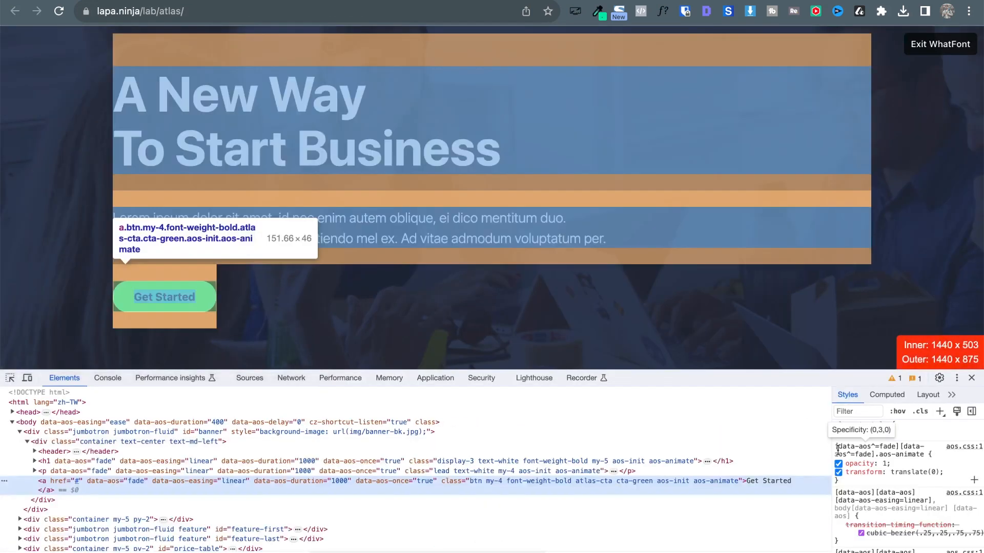
pyautogui.scroll(-5, 935, 492)
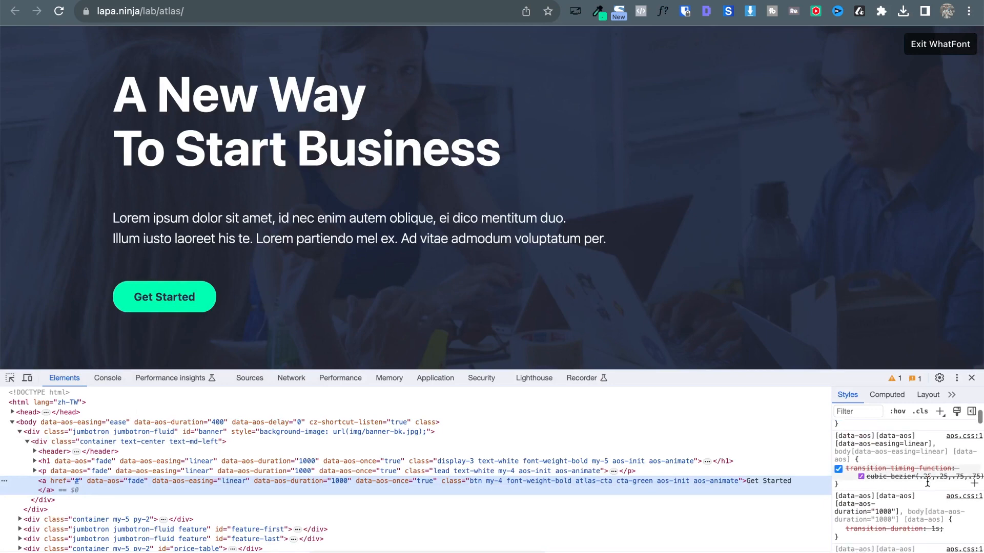
pyautogui.scroll(-10, 929, 485)
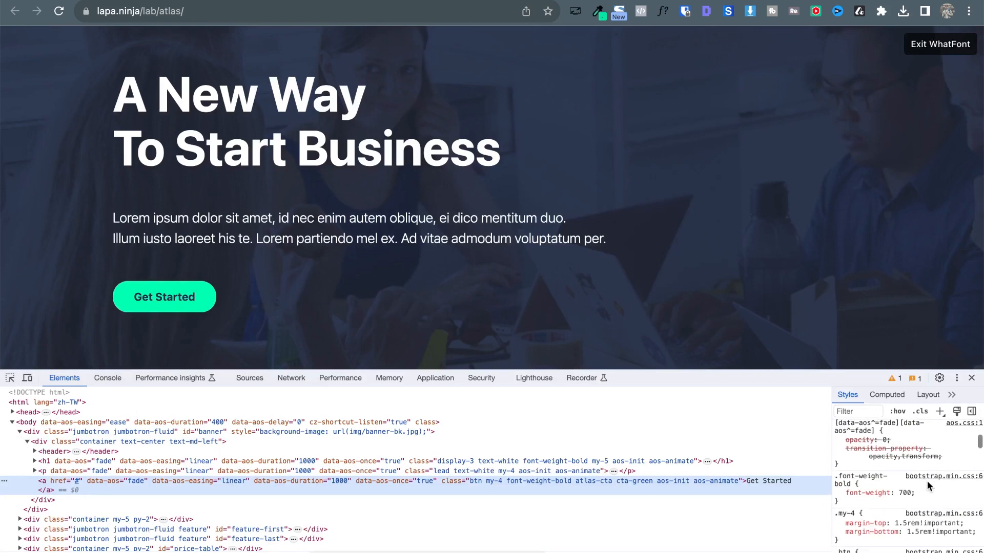
pyautogui.scroll(2, 925, 479)
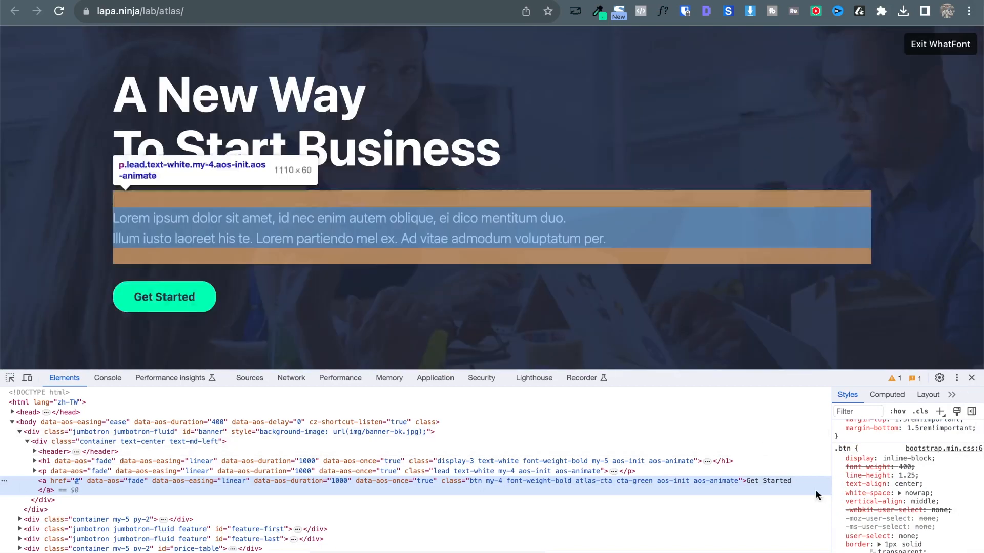
pyautogui.scroll(-3, 905, 496)
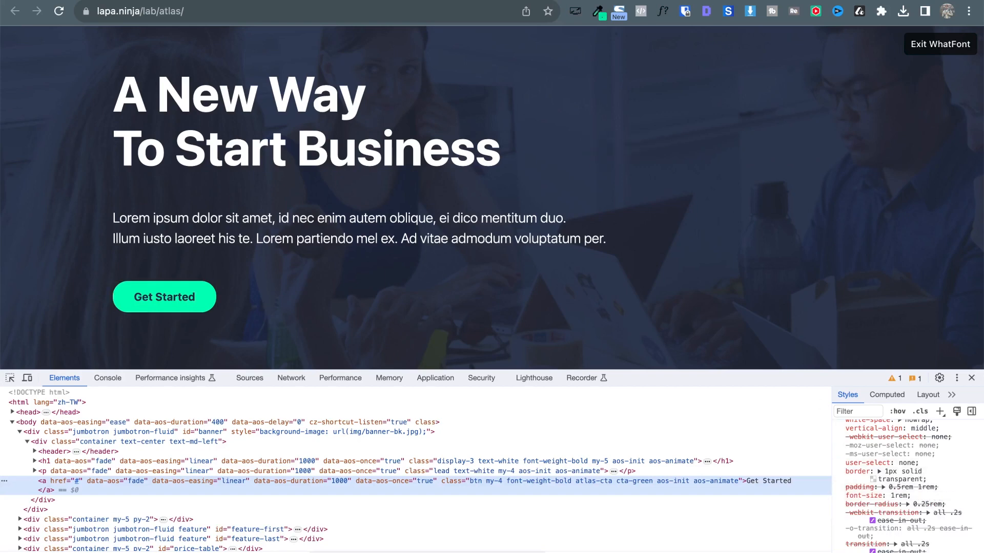
pyautogui.click(266, 0)
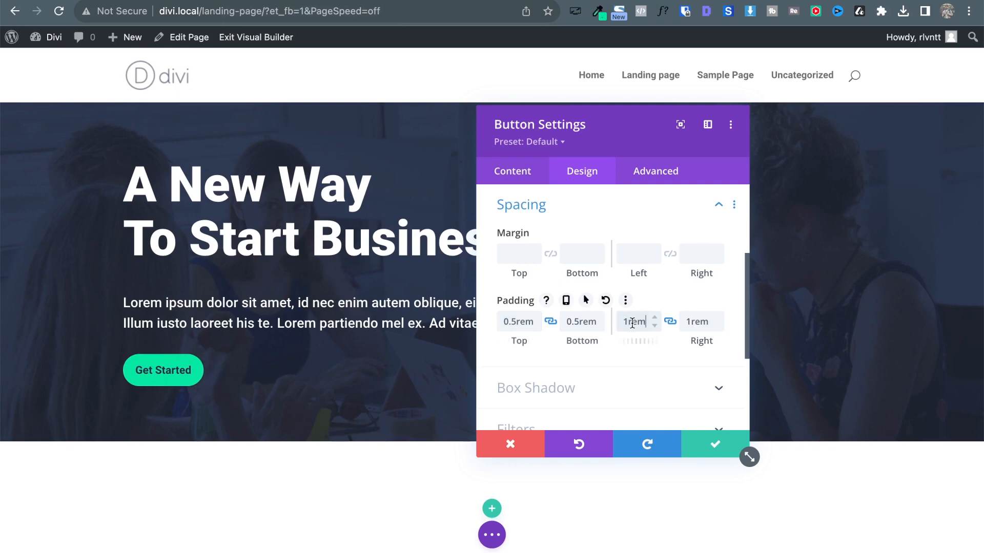
# Expand the reference button's padding shorthand and compare it against the Divi button.
pyautogui.hotkey('ctrl', 'Tab')
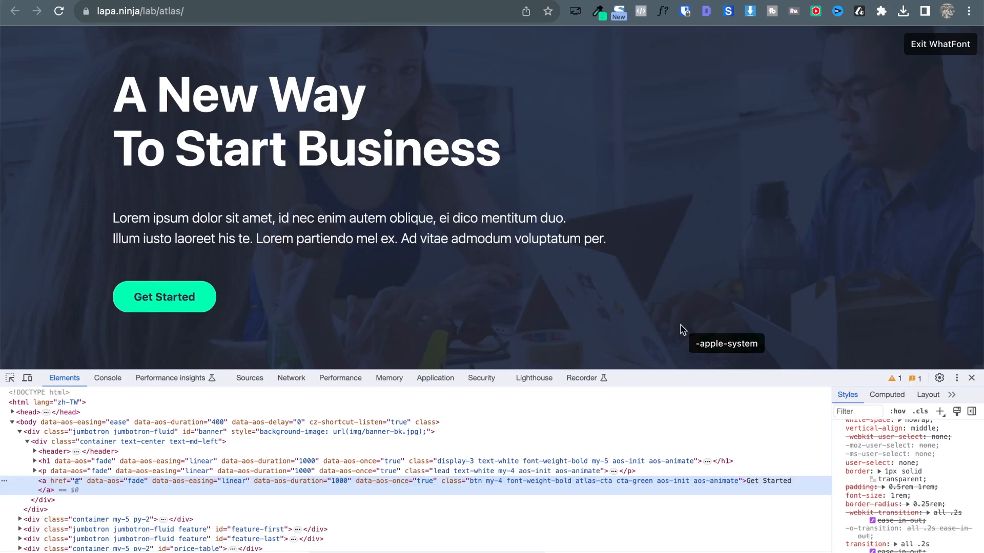
pyautogui.click(882, 487)
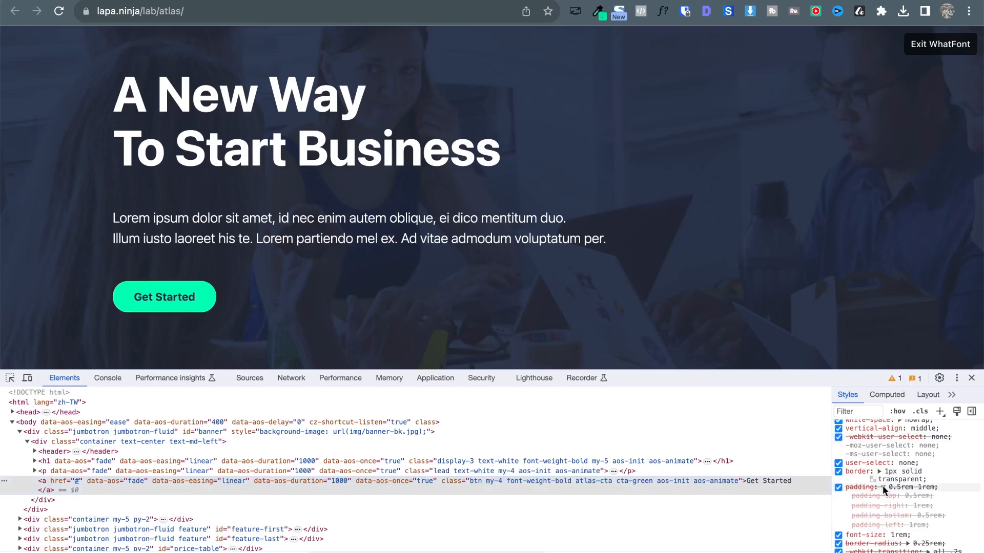
pyautogui.hotkey('ctrl', 'shift', 'Tab')
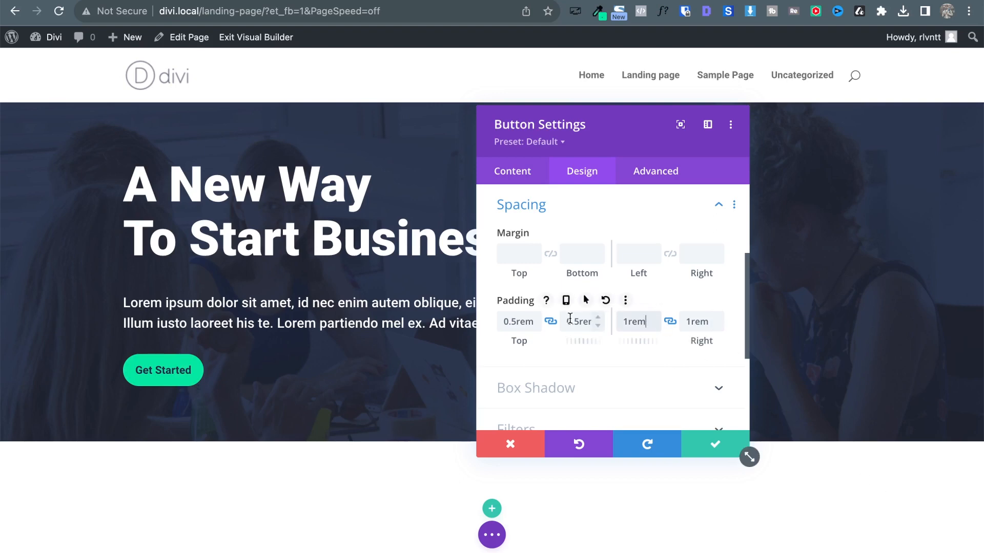
pyautogui.hotkey('ctrl', 'Tab')
pyautogui.hotkey('ctrl', 'shift', 'Tab')
# Step the Divi button's left and right padding up, then back down to 3rem.
pyautogui.click(655, 316)
pyautogui.click(655, 316)
pyautogui.click(655, 316)
pyautogui.click(655, 316)
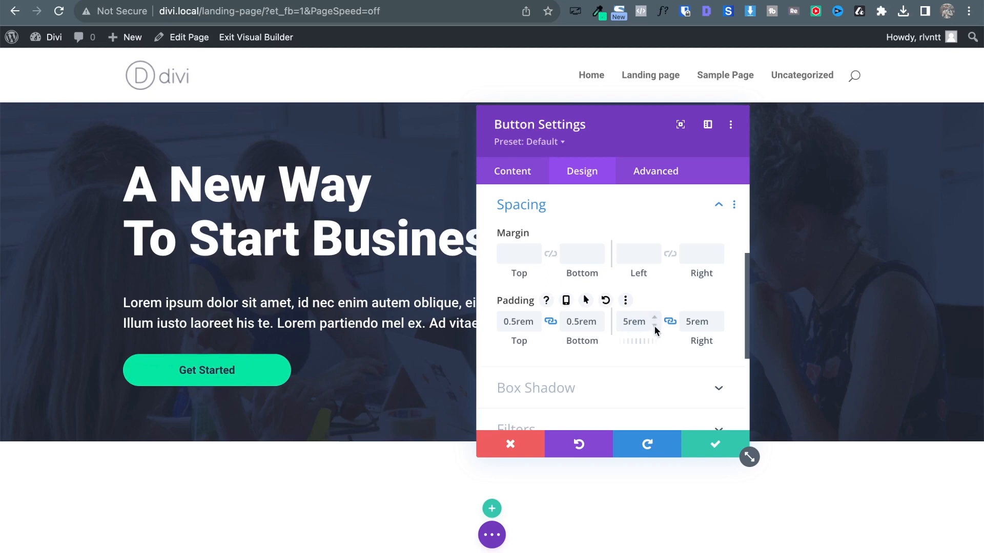
pyautogui.click(655, 325)
pyautogui.click(655, 325)
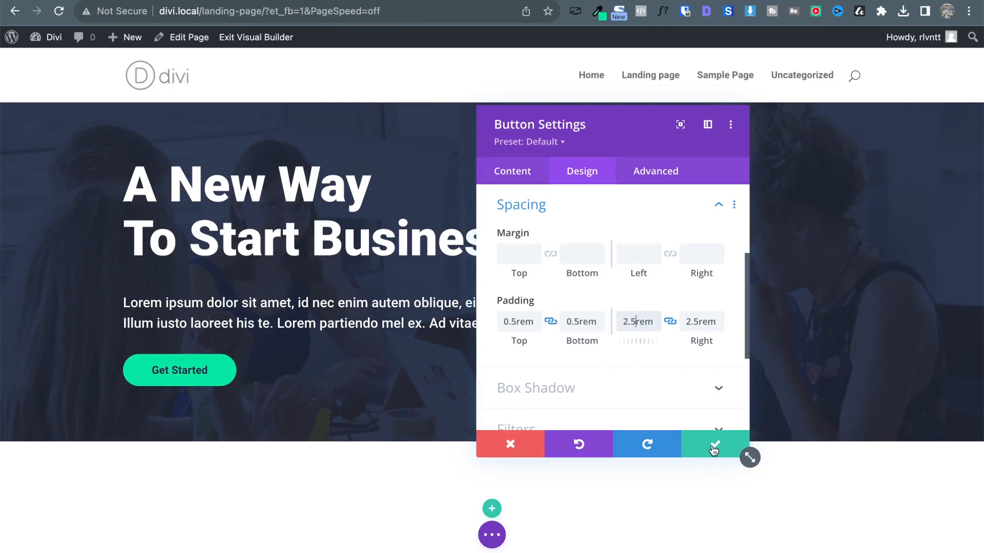
# Save the button settings, then close DevTools and the WhatFont overlay on the reference page.
pyautogui.click(714, 449)
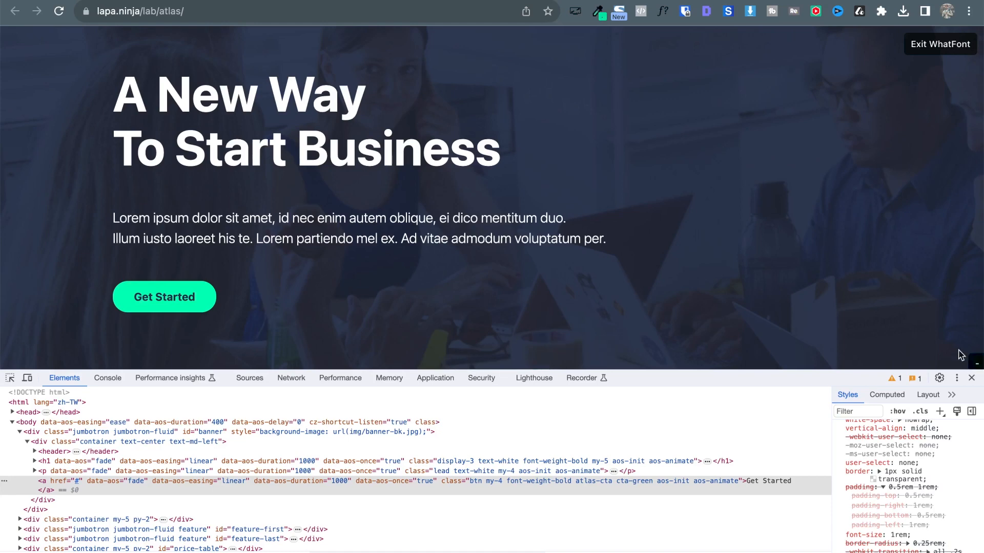
pyautogui.click(970, 379)
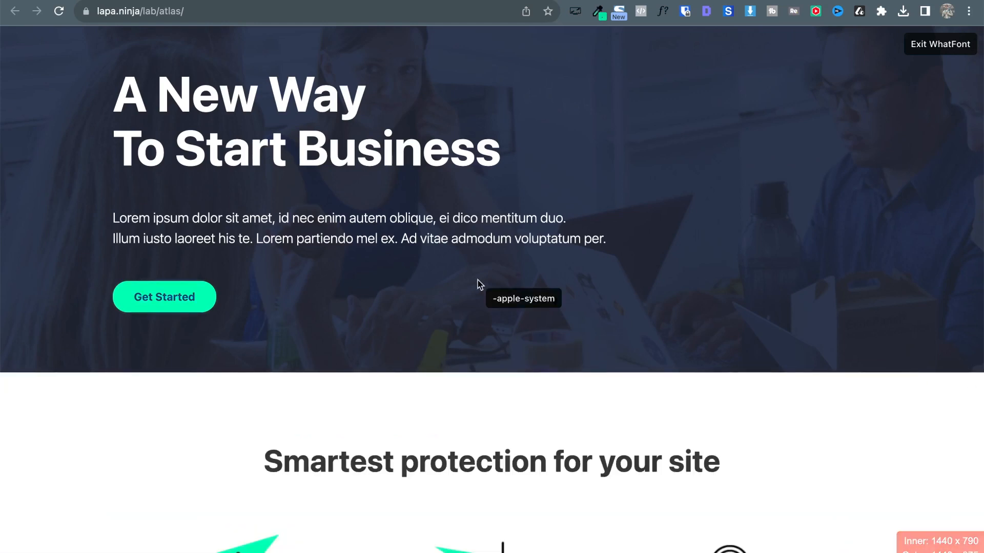
pyautogui.press('Escape')
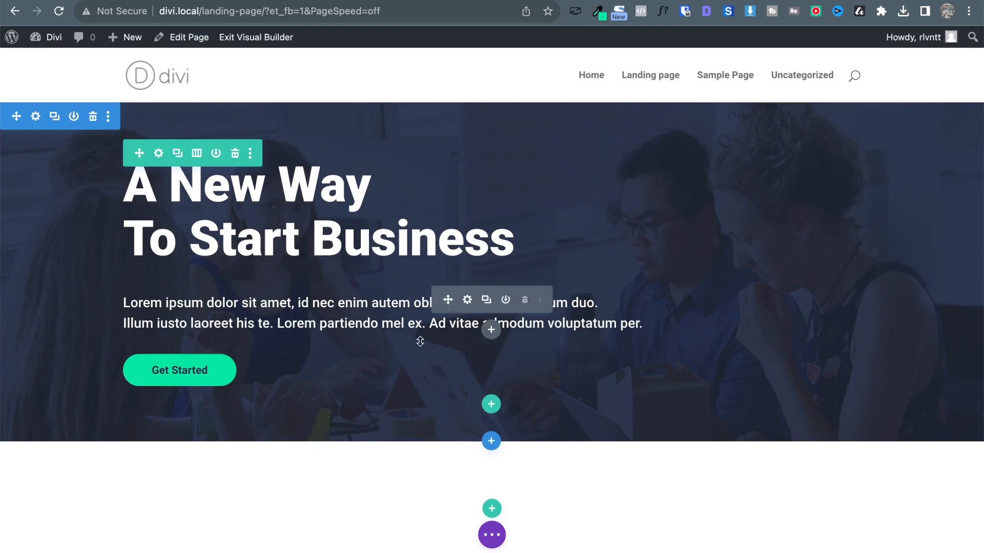
# Reopen the Get Started button's Design settings at the Button section, showing 16px text size.
pyautogui.click(467, 362)
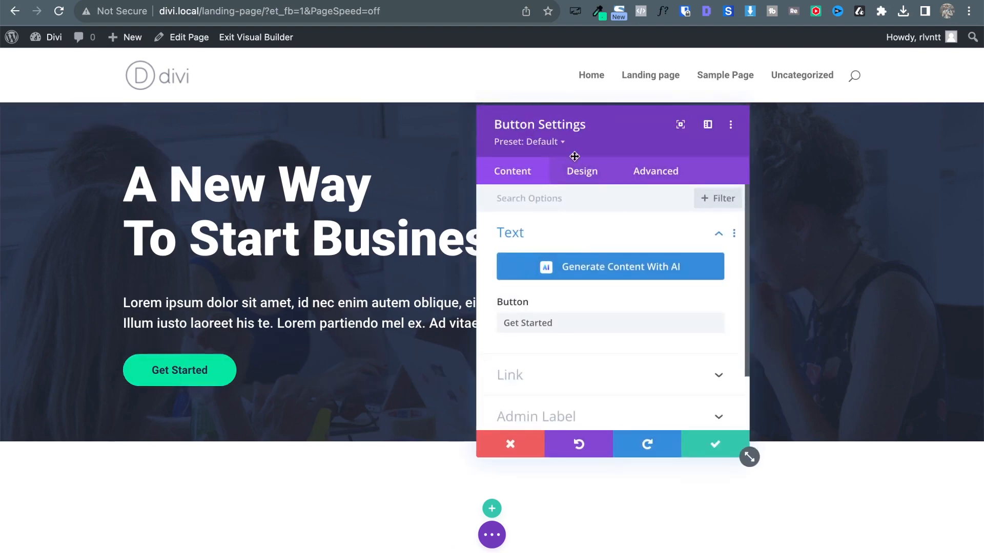
pyautogui.click(578, 176)
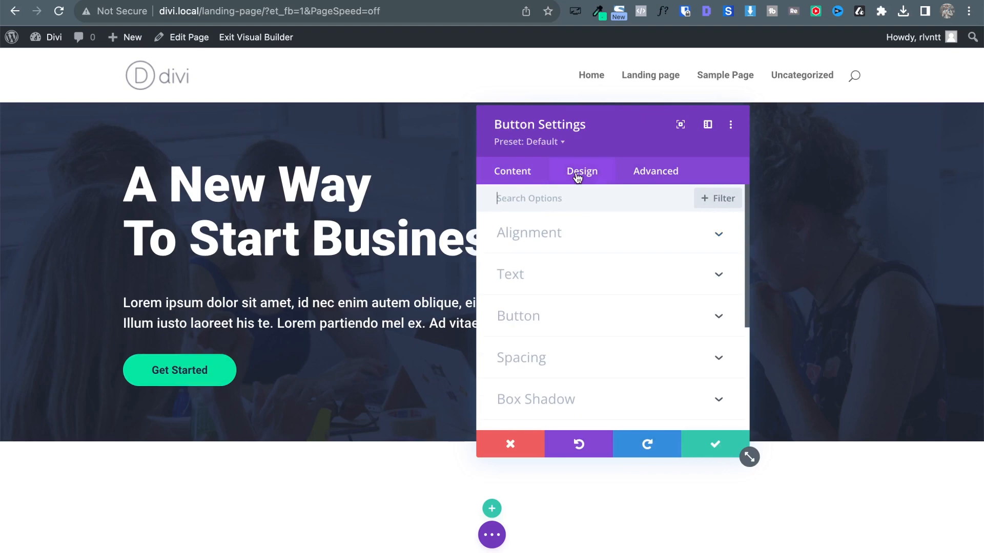
pyautogui.click(557, 320)
pyautogui.scroll(-2, 549, 314)
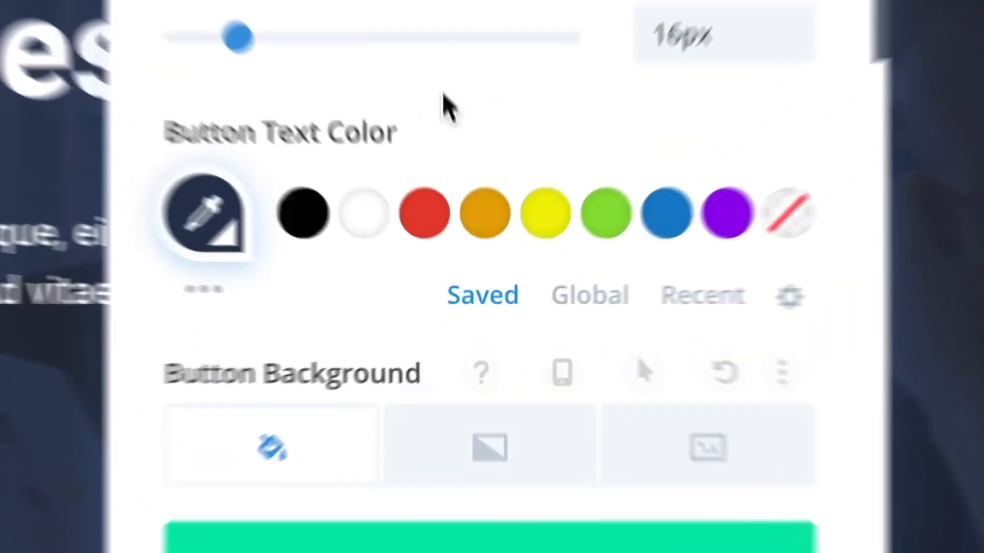
pyautogui.scroll(-2, 446, 85)
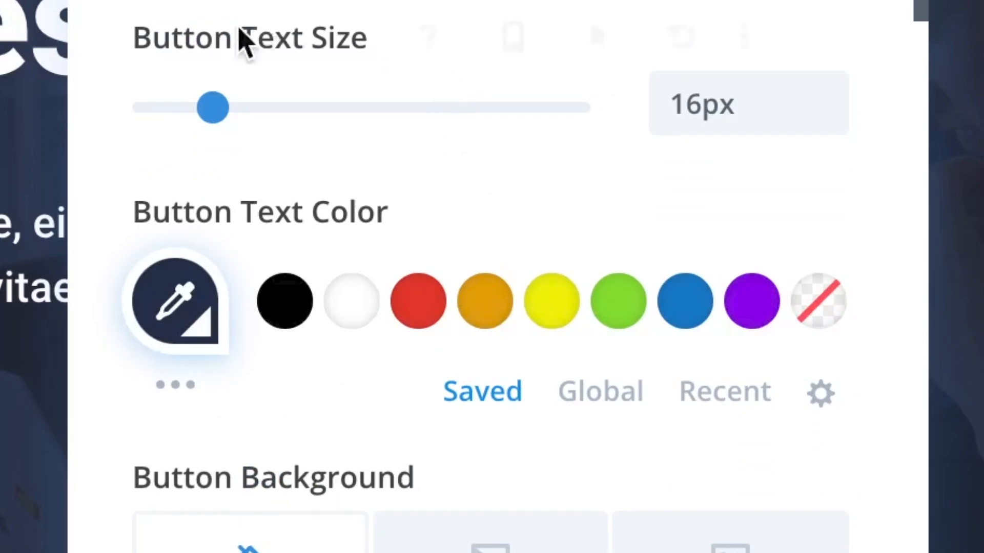
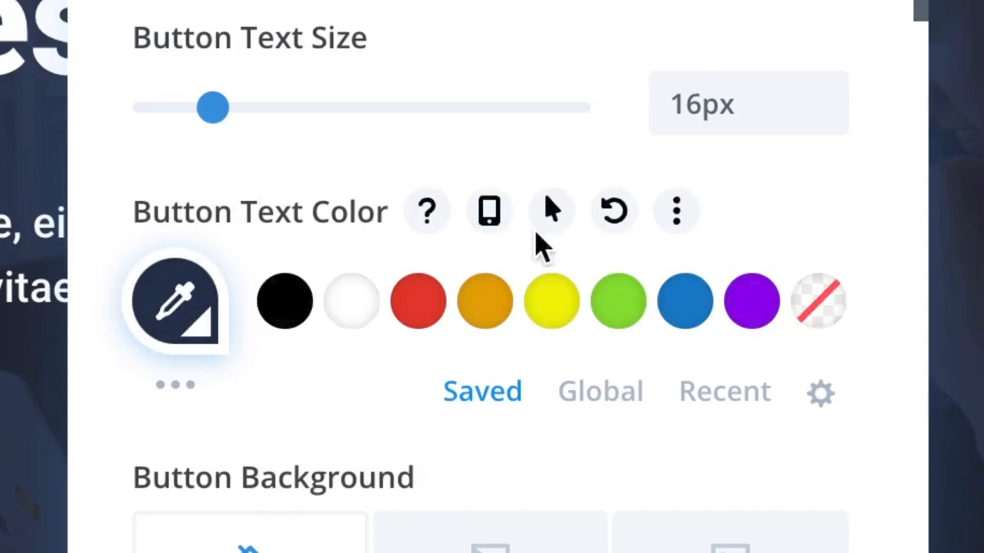
# Give the Get Started button white (#ffffff) text on hover and save its settings.
pyautogui.click(553, 211)
pyautogui.scroll(-4, 294, 132)
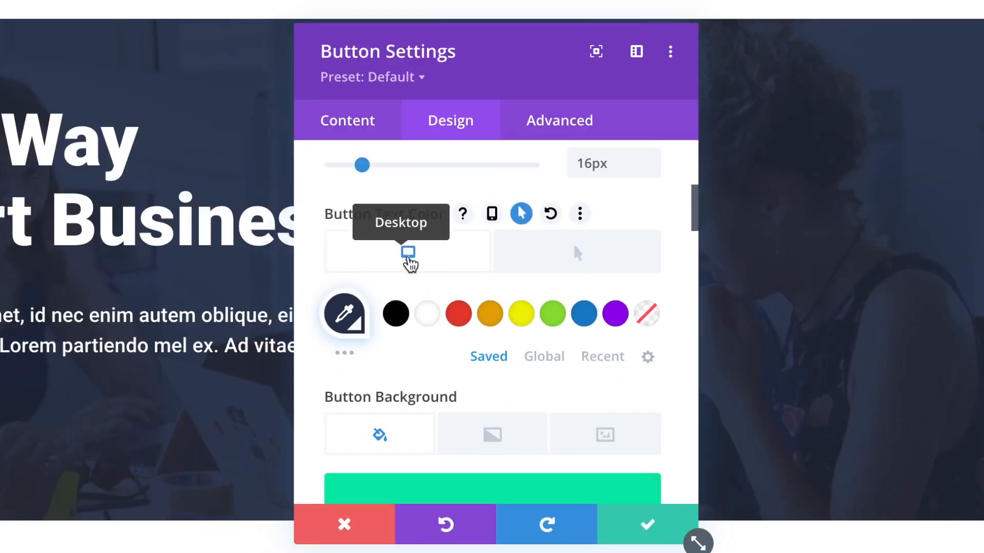
pyautogui.click(573, 270)
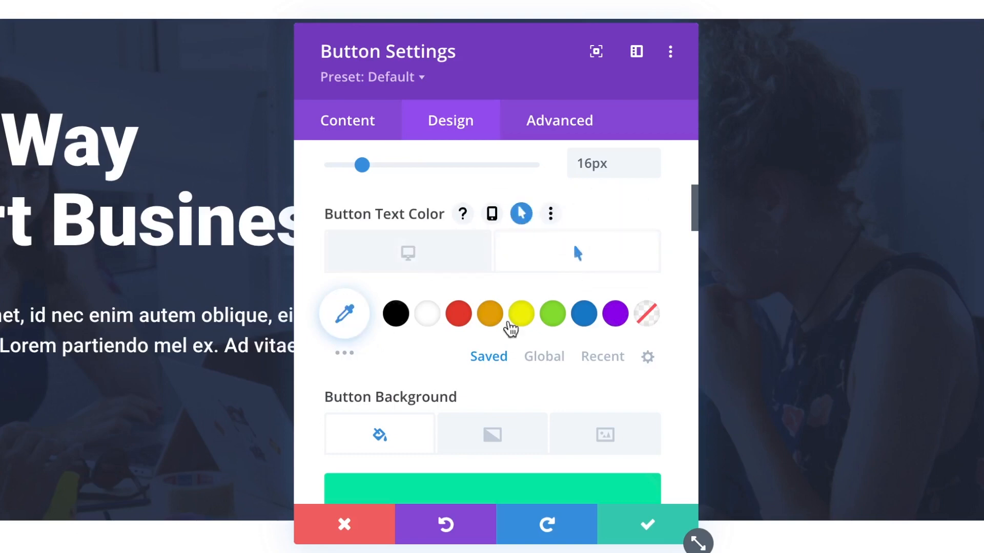
pyautogui.click(426, 319)
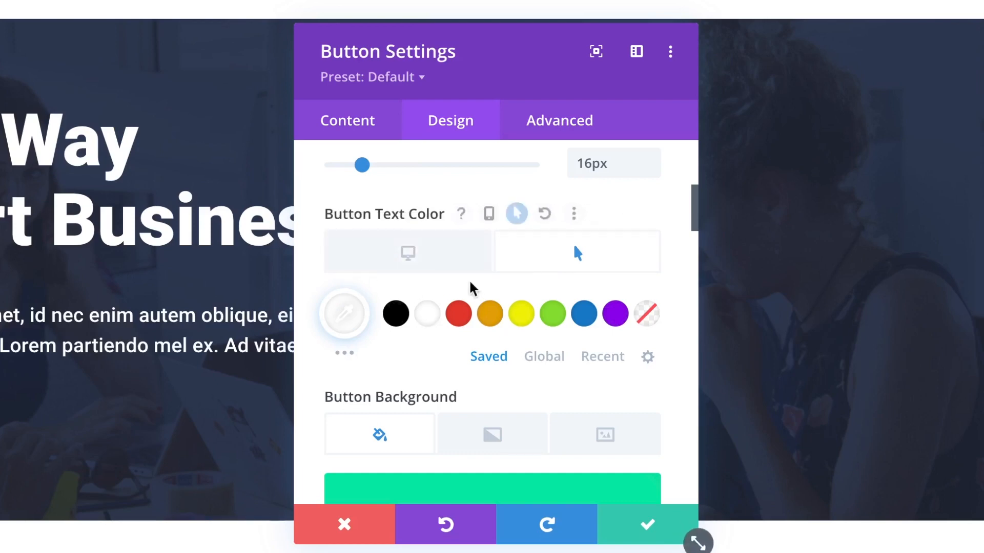
pyautogui.click(439, 263)
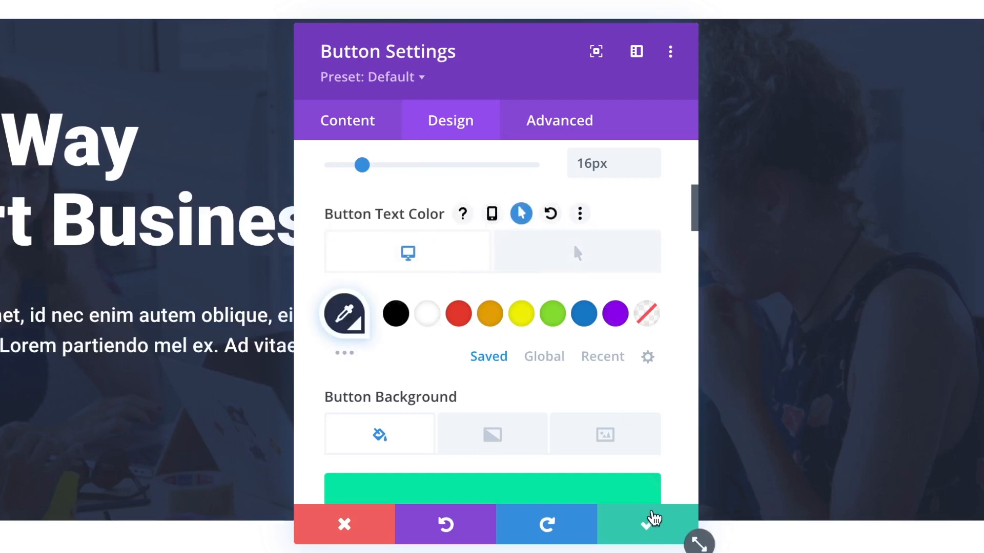
pyautogui.click(646, 520)
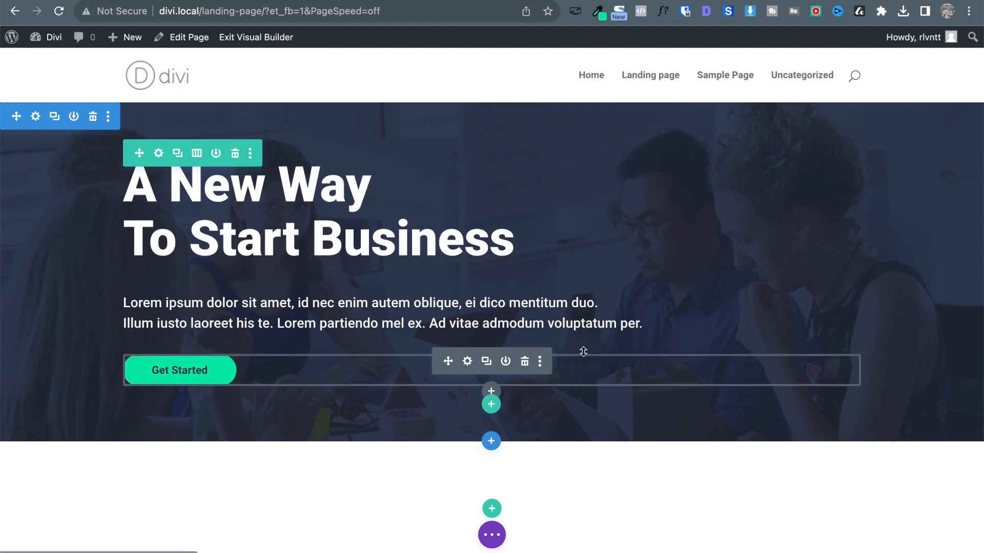
# Set Show Button Icon to No on the Get Started button and save the change.
pyautogui.click(468, 361)
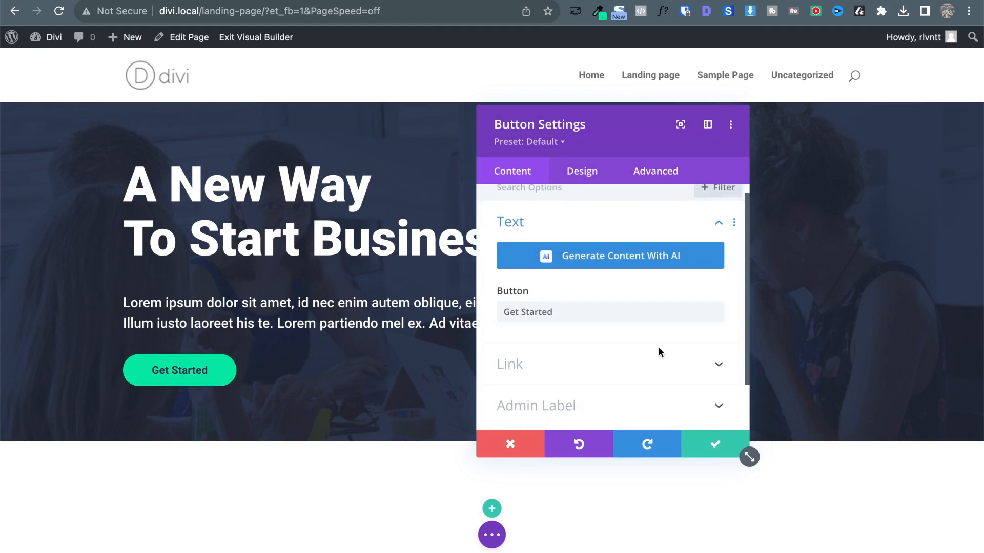
pyautogui.click(582, 172)
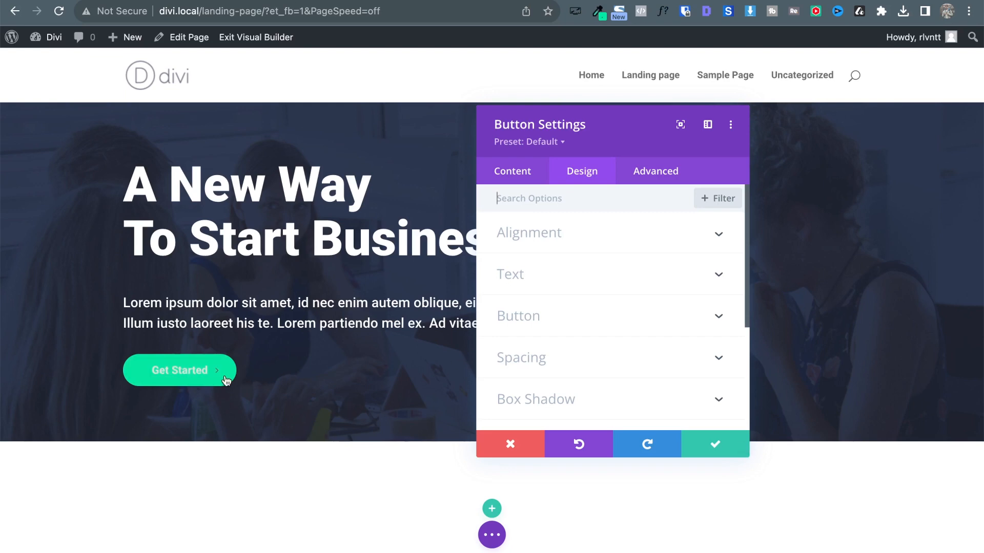
pyautogui.click(680, 307)
pyautogui.scroll(-1, 656, 292)
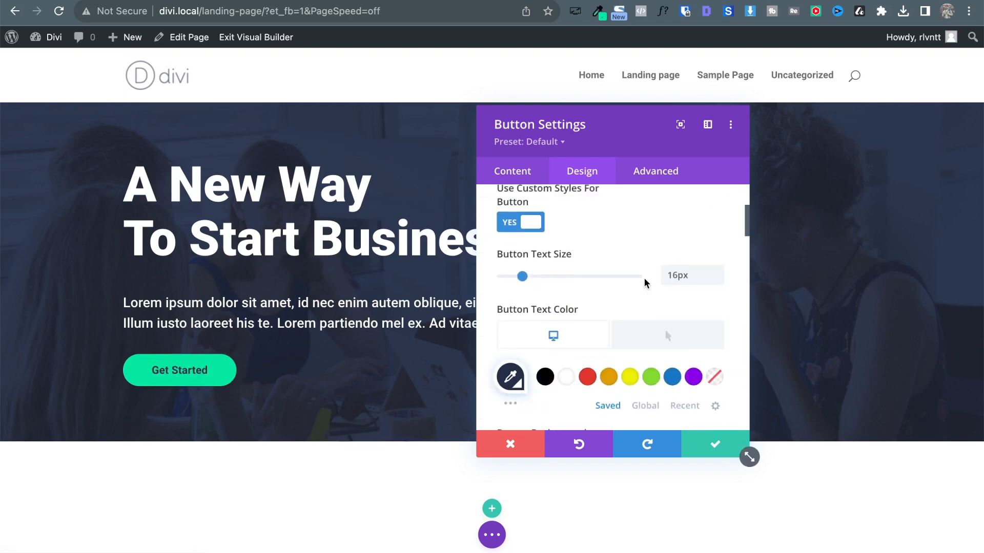
pyautogui.scroll(3, 644, 278)
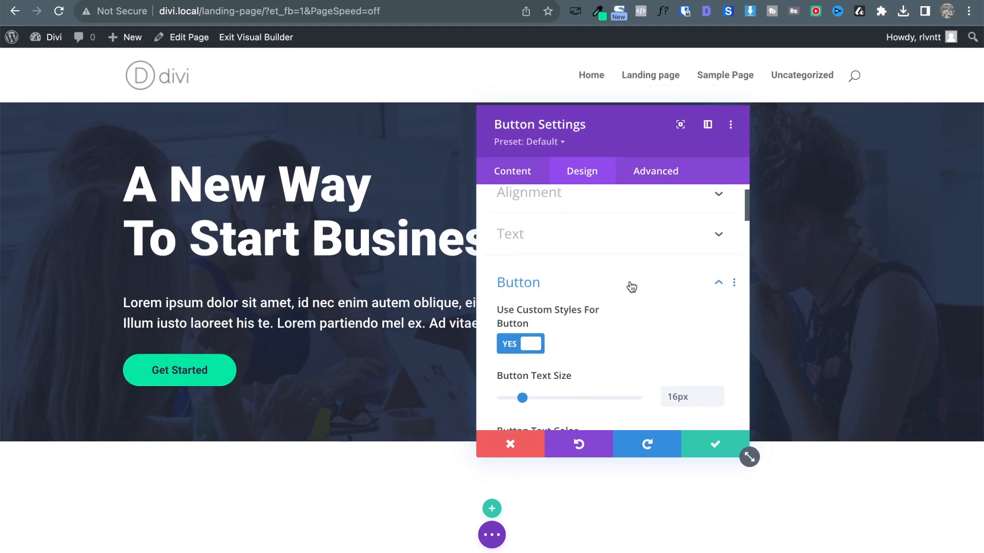
pyautogui.scroll(-10, 631, 286)
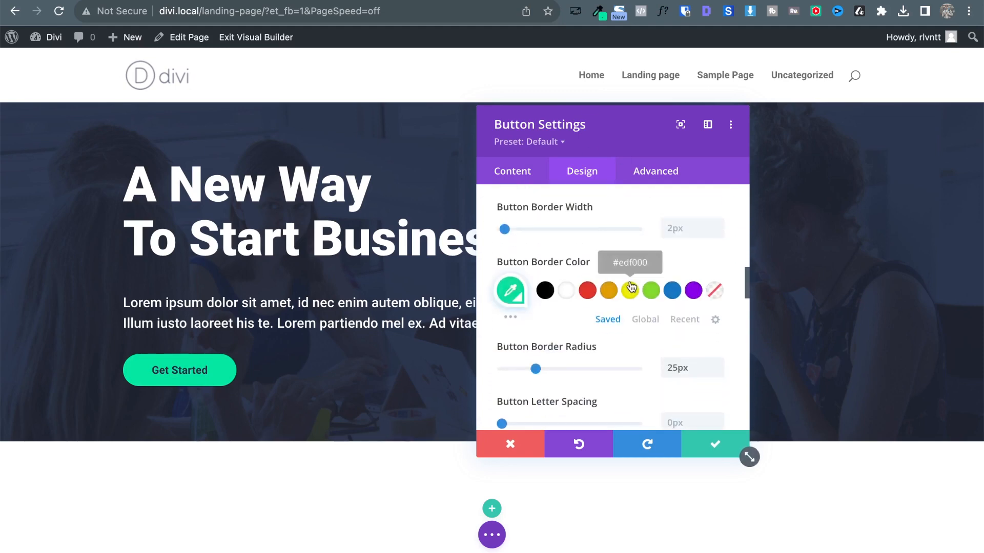
pyautogui.scroll(-6, 653, 385)
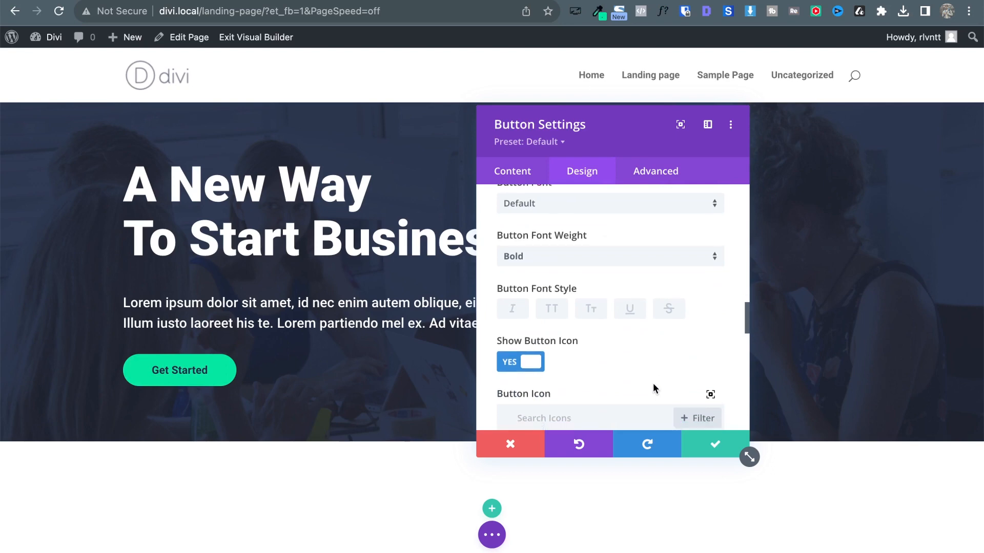
pyautogui.scroll(-3, 653, 383)
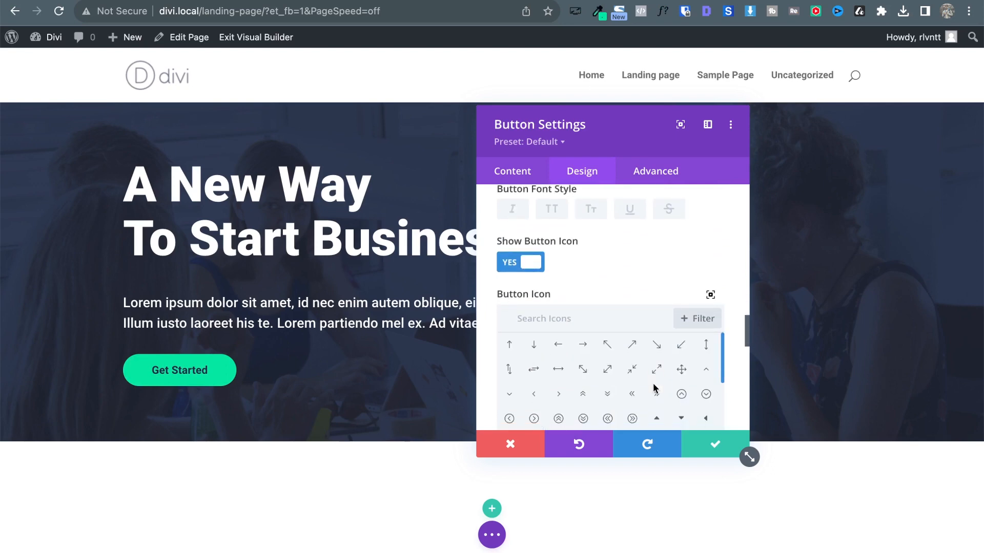
pyautogui.click(523, 265)
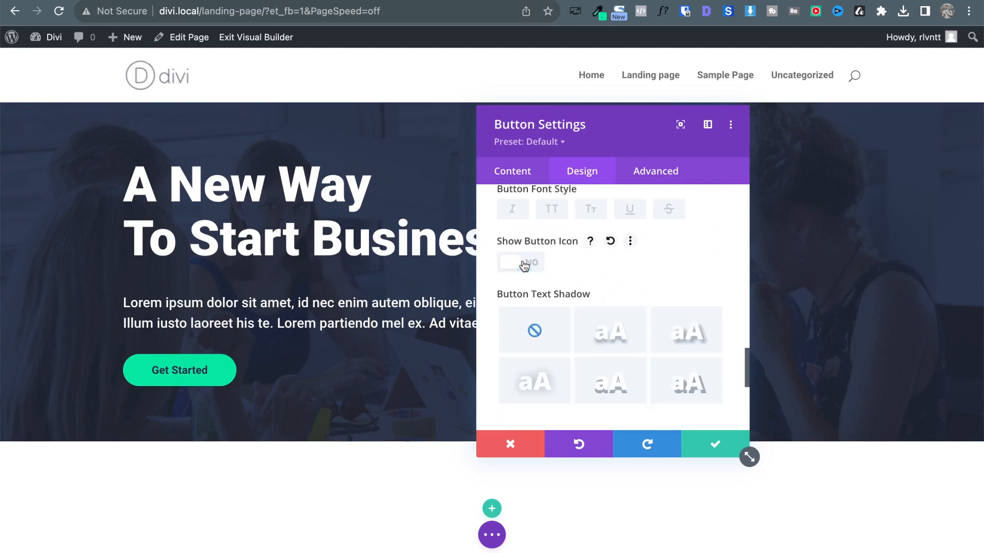
pyautogui.click(715, 443)
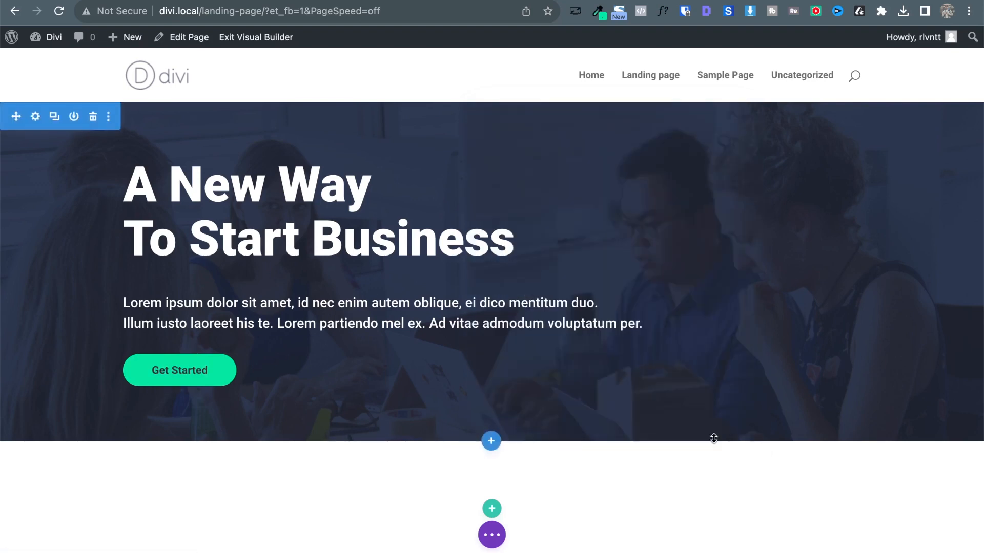
# Expand the page-wide builder toolbar and check the Atlas reference design before returning.
pyautogui.click(493, 536)
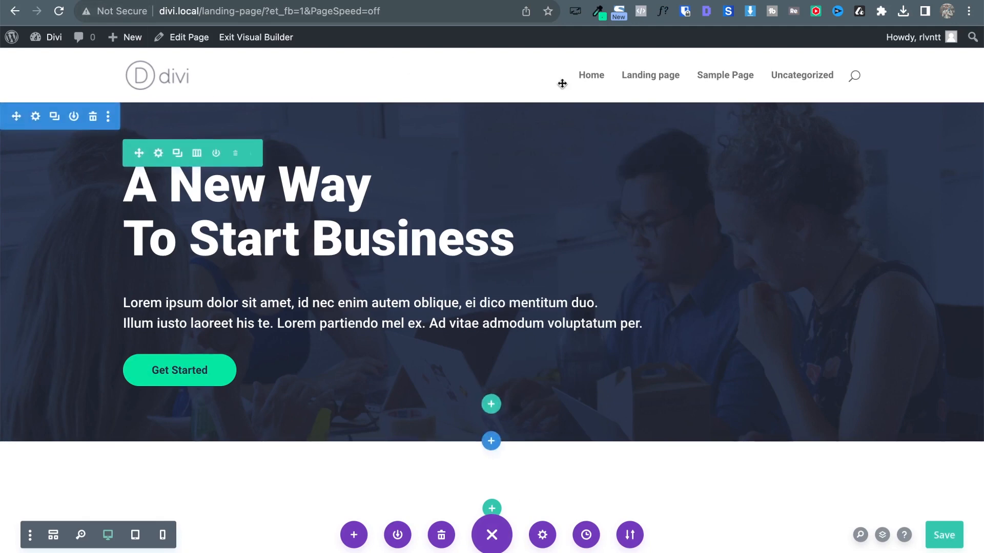
pyautogui.hotkey('ctrl', 'Tab')
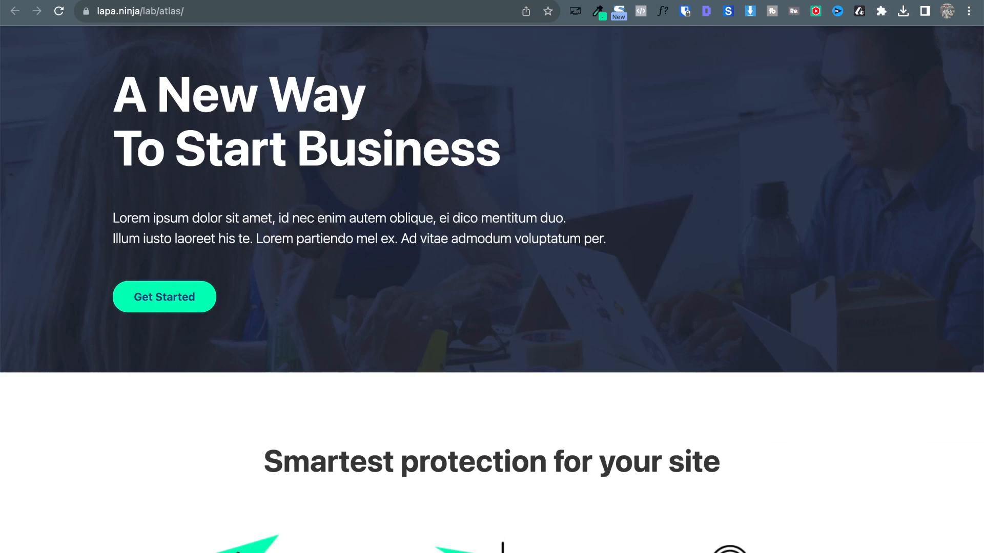
pyautogui.scroll(3, 401, 199)
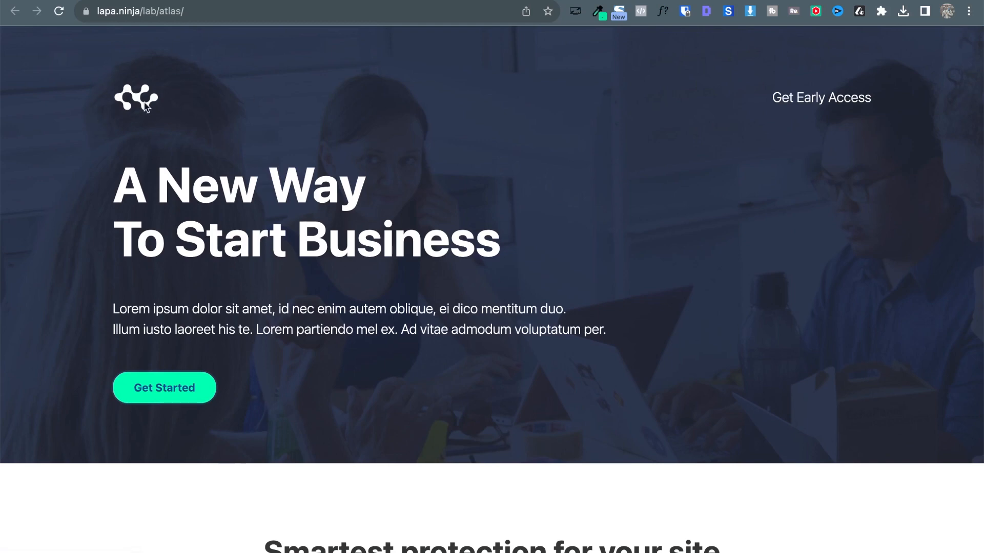
pyautogui.hotkey('ctrl', 'shift', 'Tab')
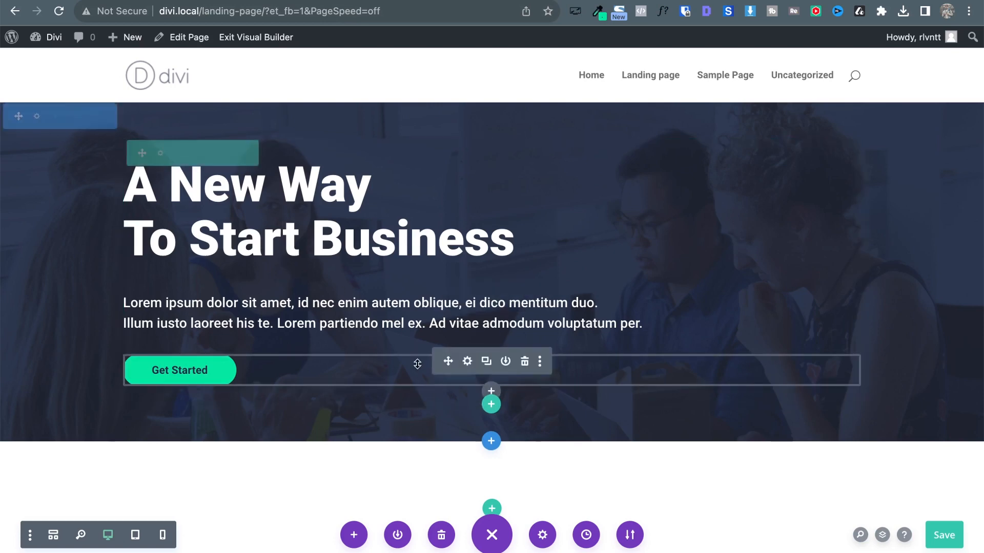
# Insert an Image module into the hero column and open its media picker.
pyautogui.click(491, 392)
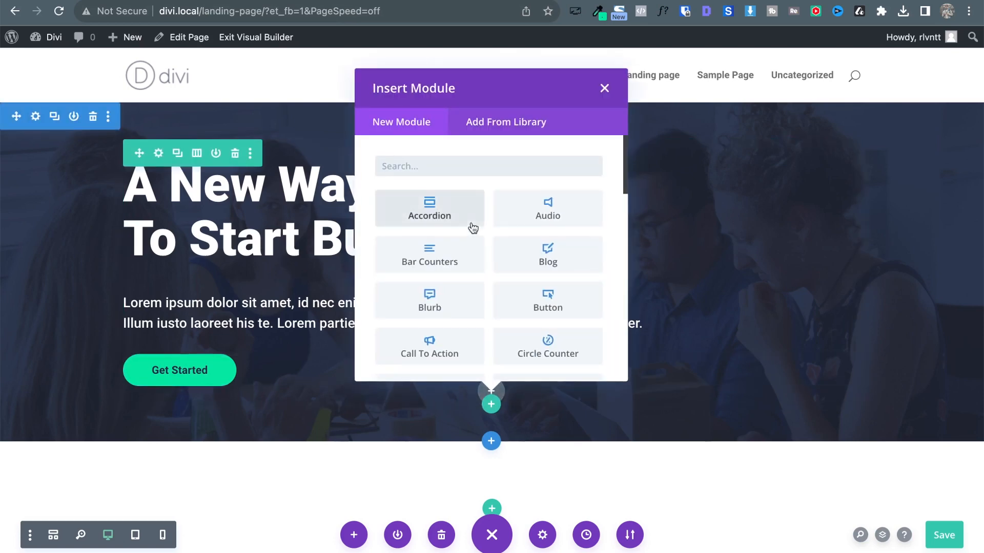
pyautogui.write('imag')
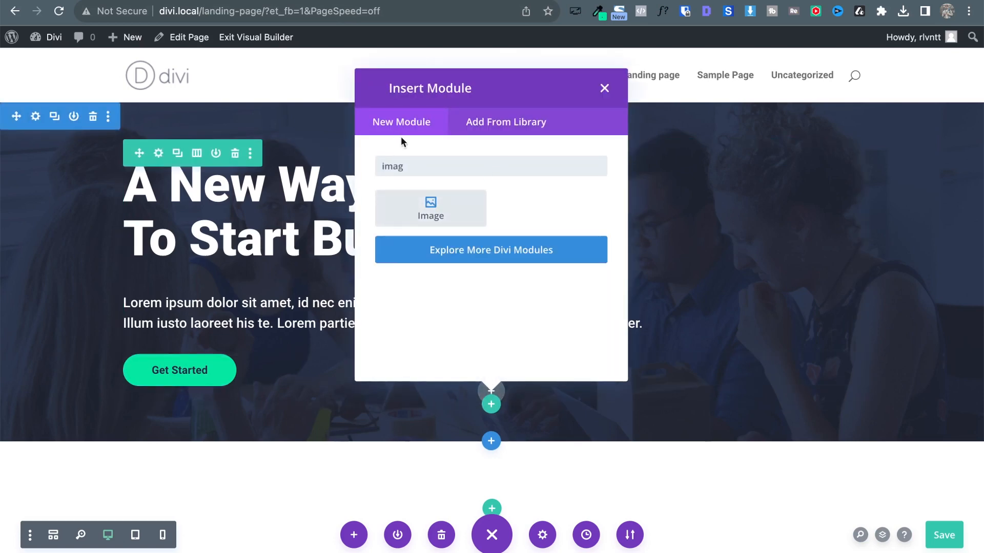
pyautogui.click(416, 216)
pyautogui.click(645, 364)
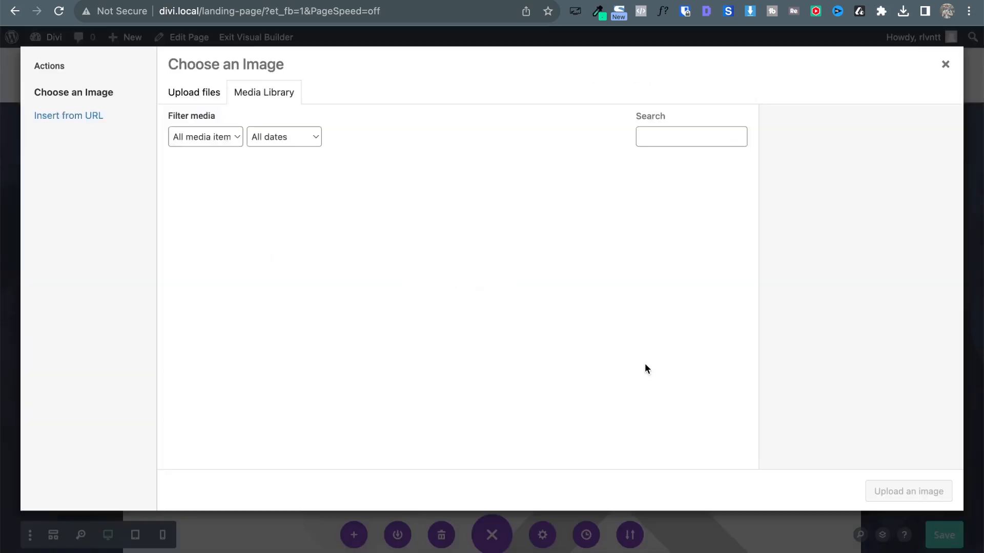
# Upload logo (1).png, insert it into the module, save, and move it above the heading.
pyautogui.hotkey('ctrl', 'Up')
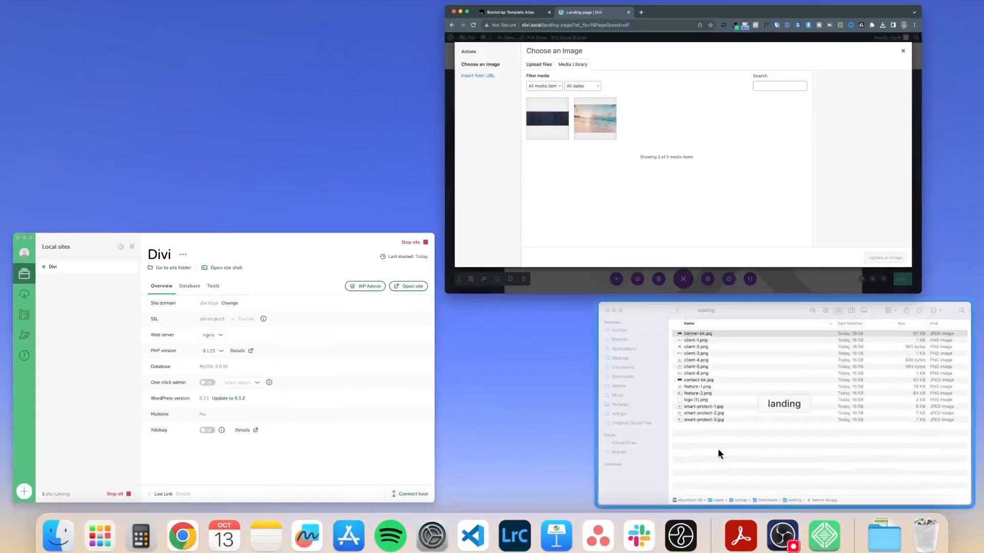
pyautogui.click(720, 450)
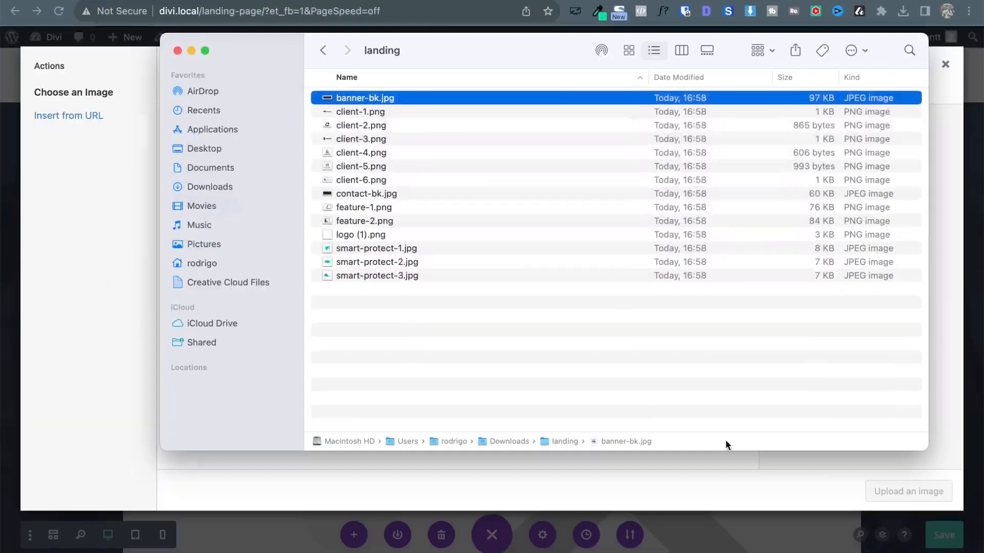
pyautogui.click(356, 235)
pyautogui.moveTo(275, 51); pyautogui.dragTo(492, 86)
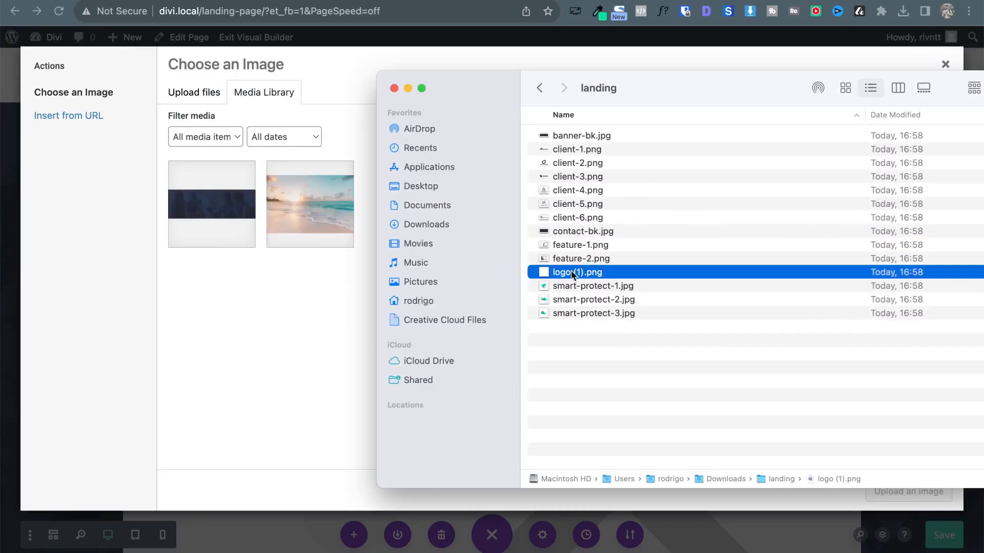
pyautogui.moveTo(572, 274); pyautogui.dragTo(220, 348)
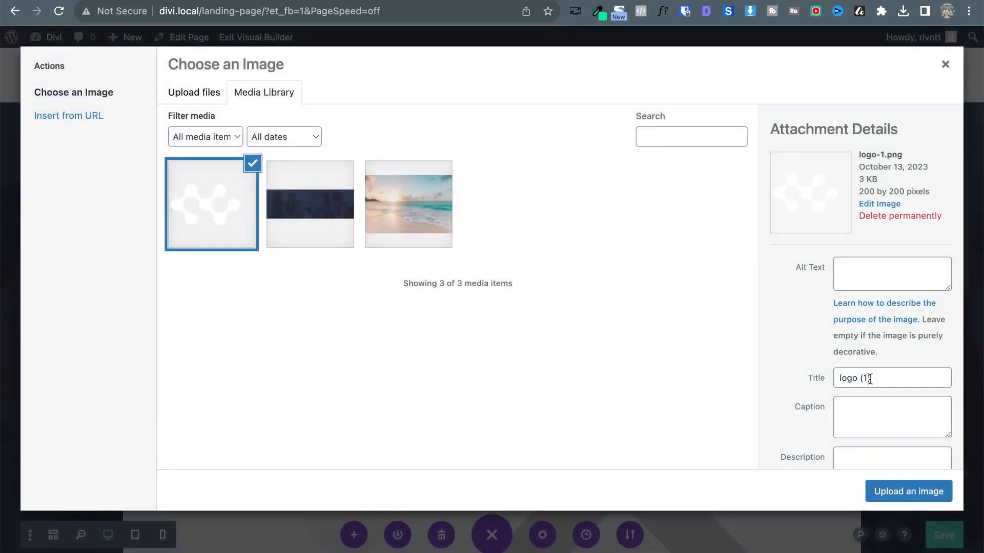
pyautogui.click(889, 491)
pyautogui.click(697, 447)
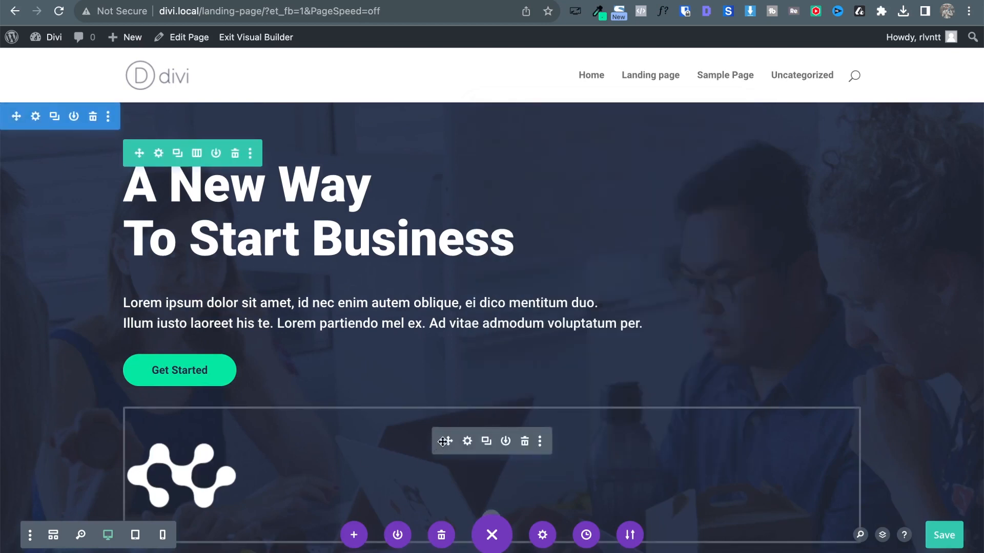
pyautogui.moveTo(443, 441); pyautogui.dragTo(164, 143)
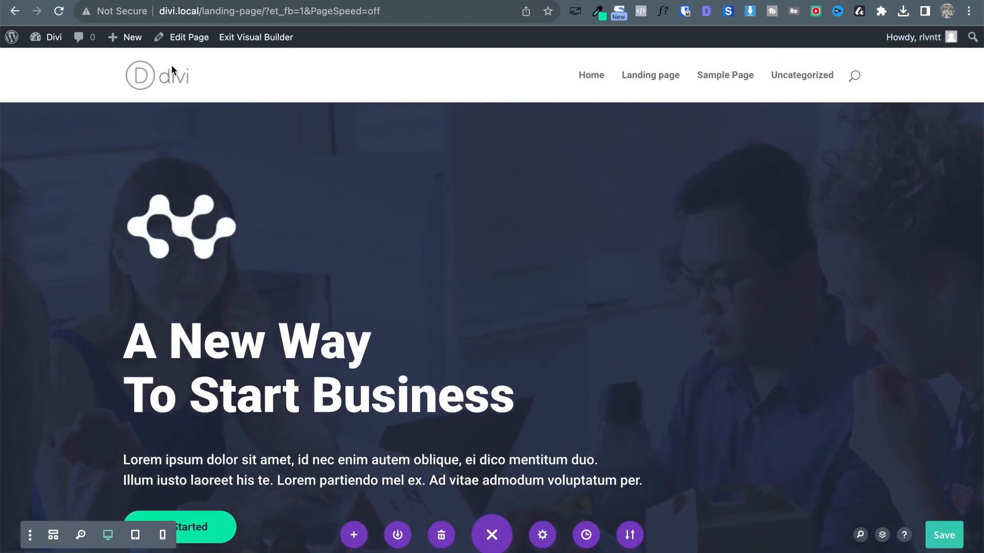
# Compare with the Atlas reference and inspect the logo image's design options.
pyautogui.moveTo(192, 234)
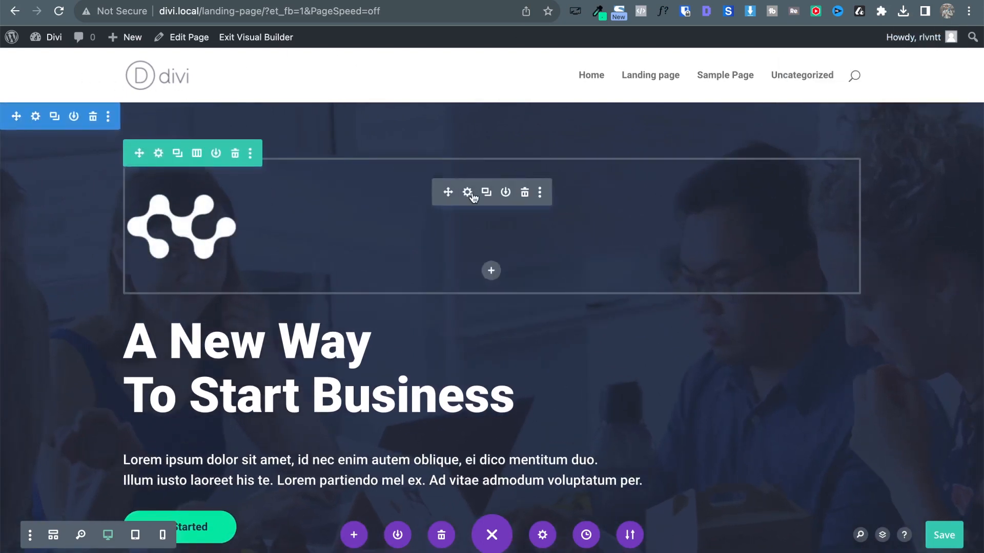
pyautogui.hotkey('ctrl', 'Tab')
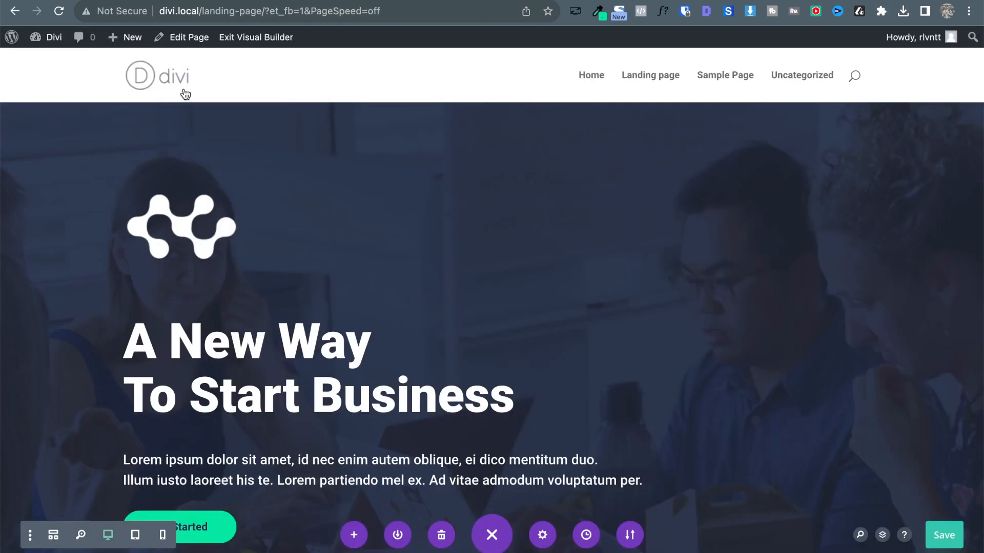
pyautogui.click(468, 196)
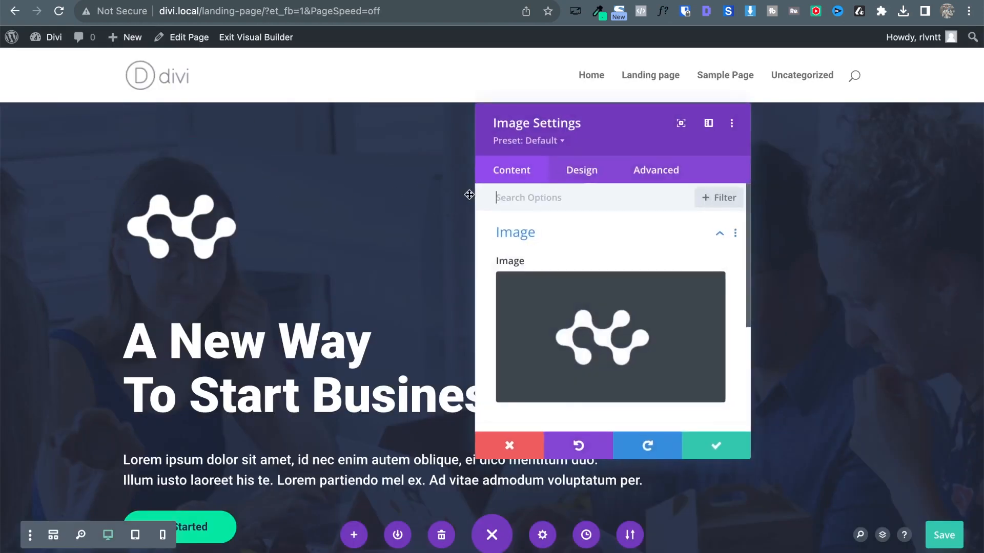
pyautogui.click(595, 172)
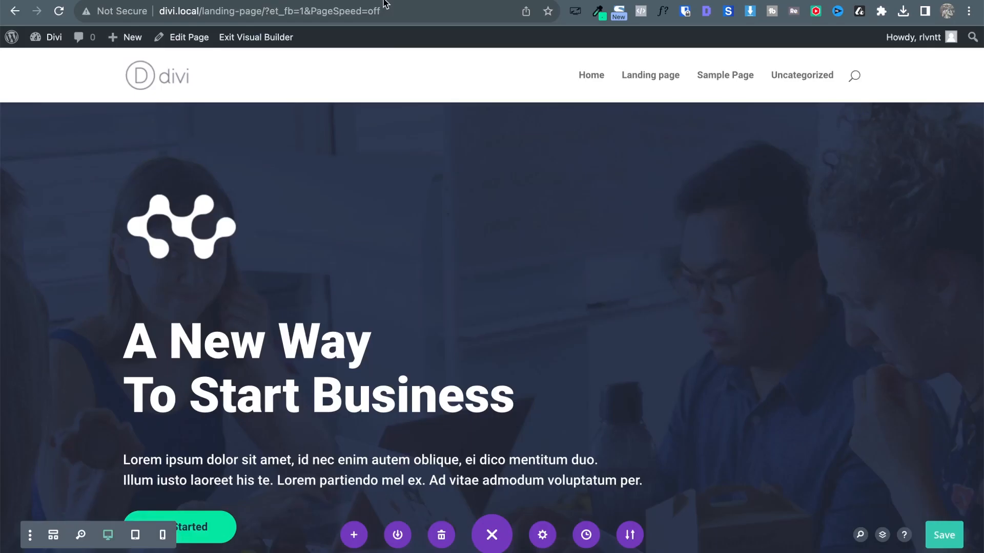
# Add a two-column row to the hero without inserting any module.
pyautogui.scroll(-5, 323, 164)
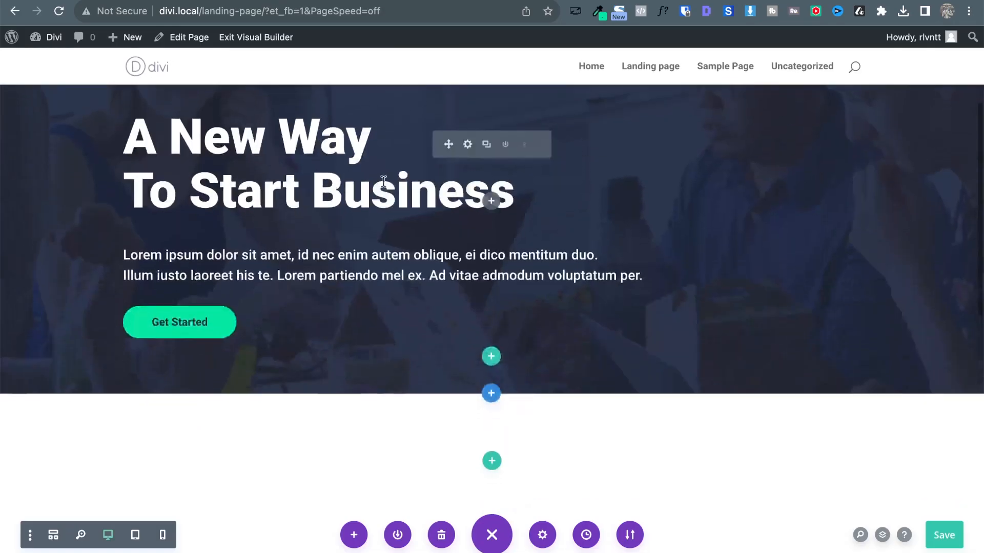
pyautogui.click(491, 359)
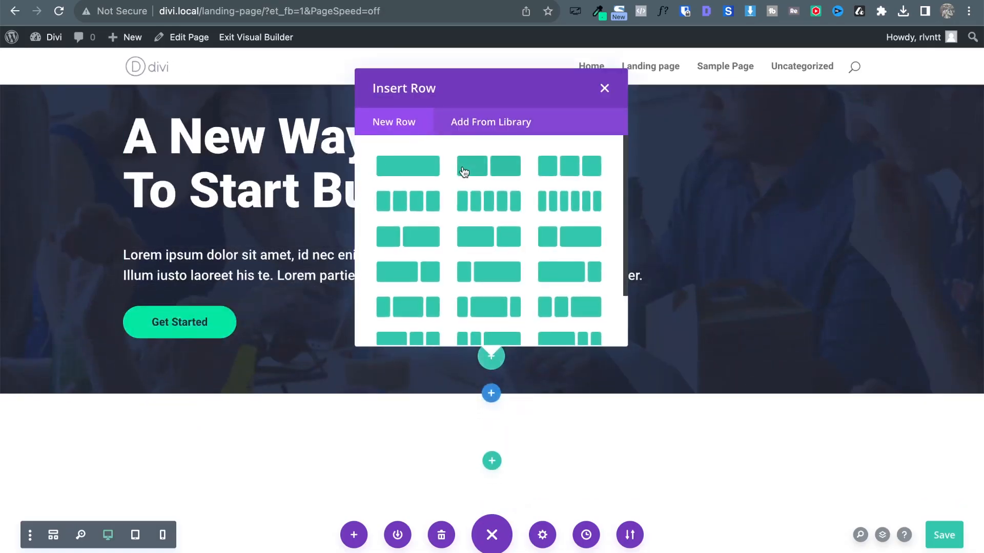
pyautogui.click(467, 174)
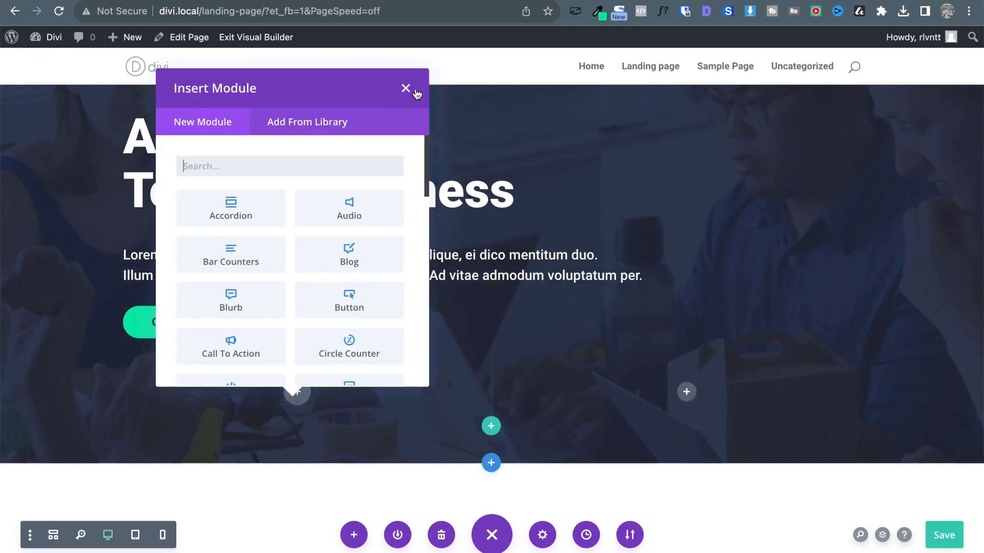
pyautogui.click(413, 90)
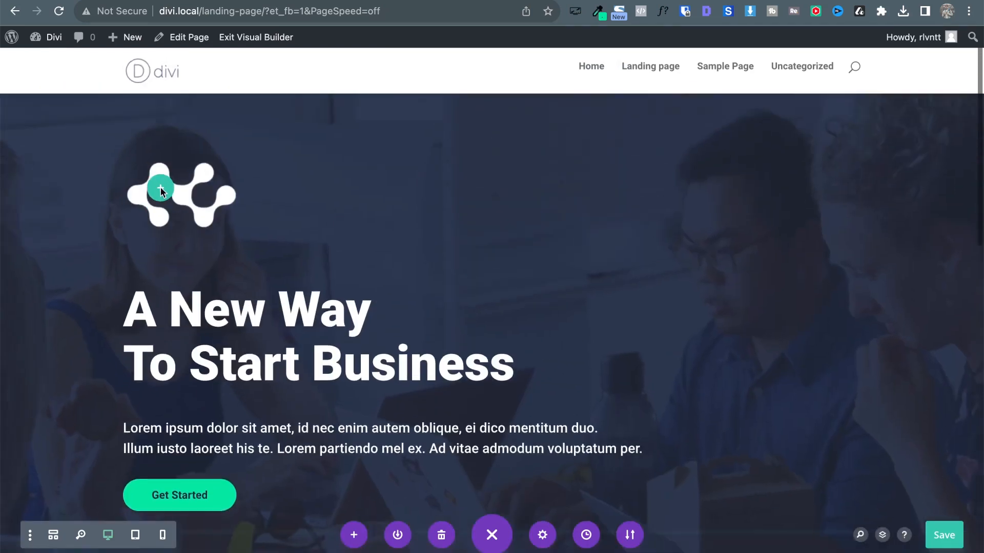
# Drag the logo image module into the new row's left column.
pyautogui.scroll(3, 171, 246)
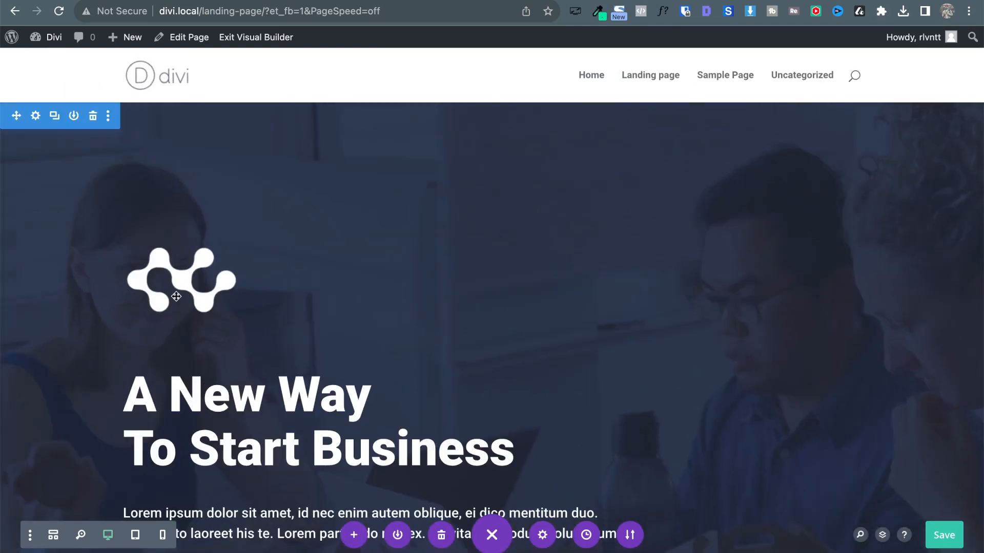
pyautogui.moveTo(360, 286)
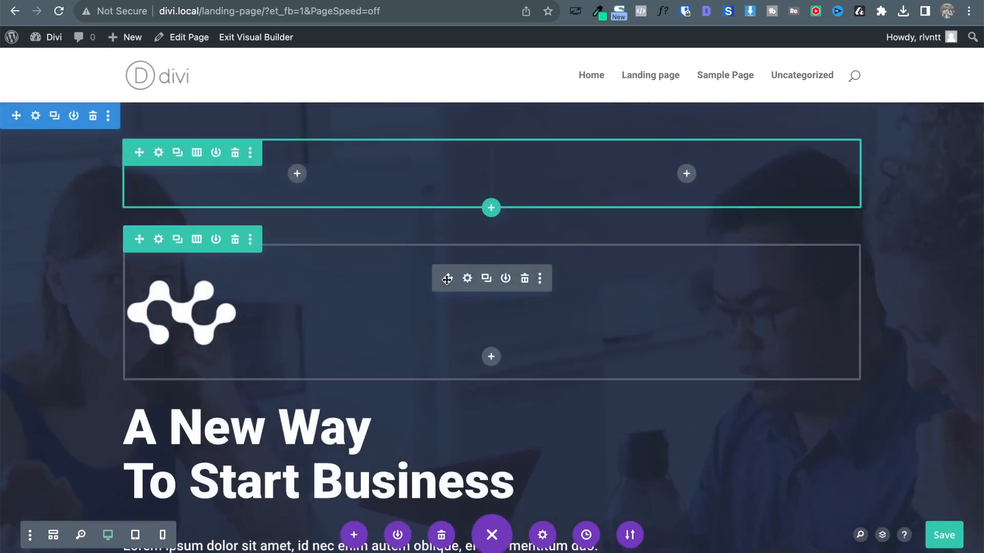
pyautogui.moveTo(446, 279); pyautogui.dragTo(297, 172)
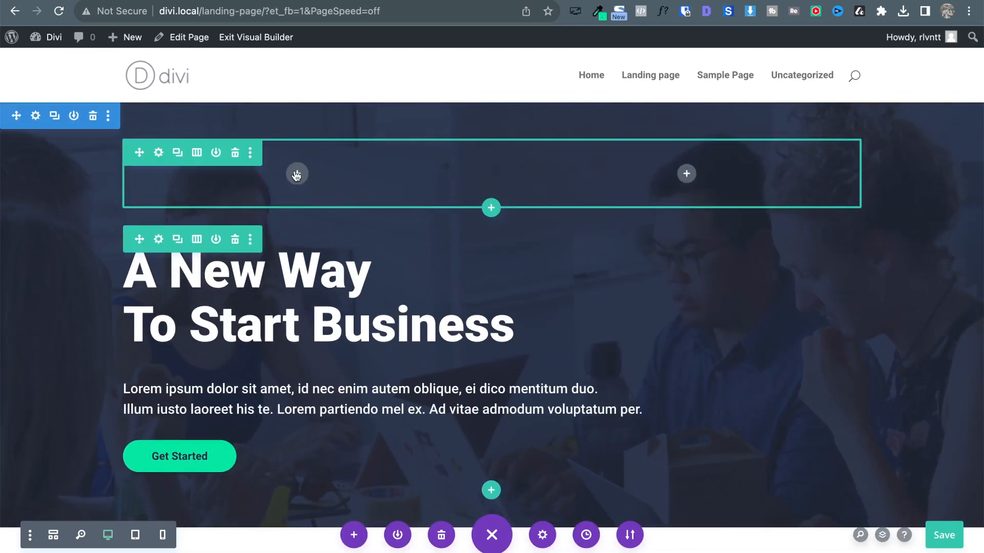
pyautogui.moveTo(553, 248)
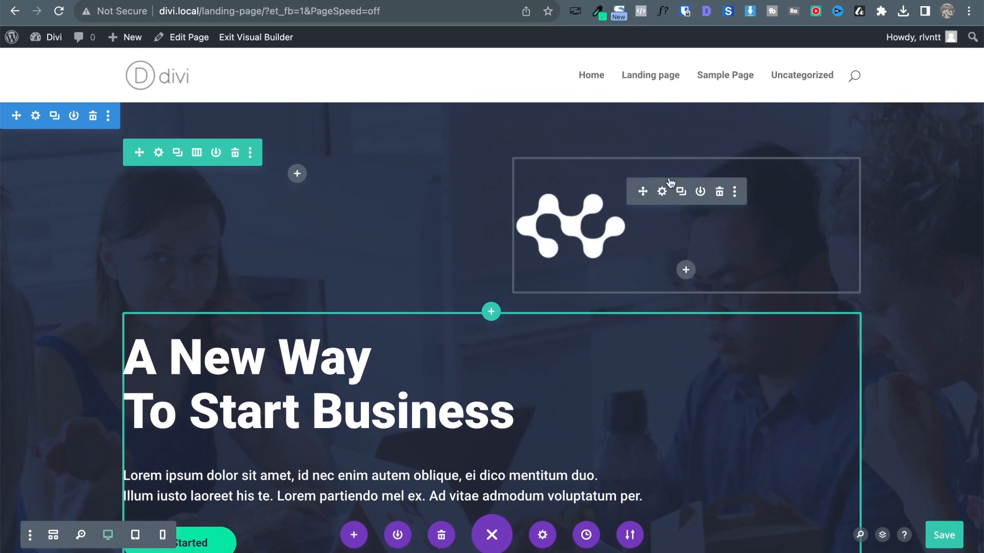
pyautogui.moveTo(641, 191); pyautogui.dragTo(285, 170)
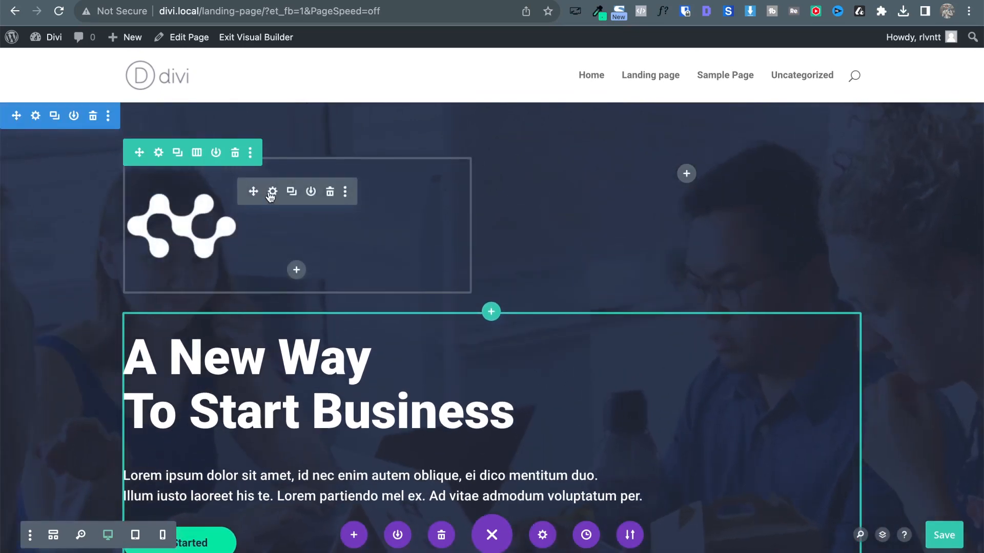
pyautogui.click(272, 192)
# Set the logo's Max Width to 80px in Design > Sizing and confirm.
pyautogui.click(594, 176)
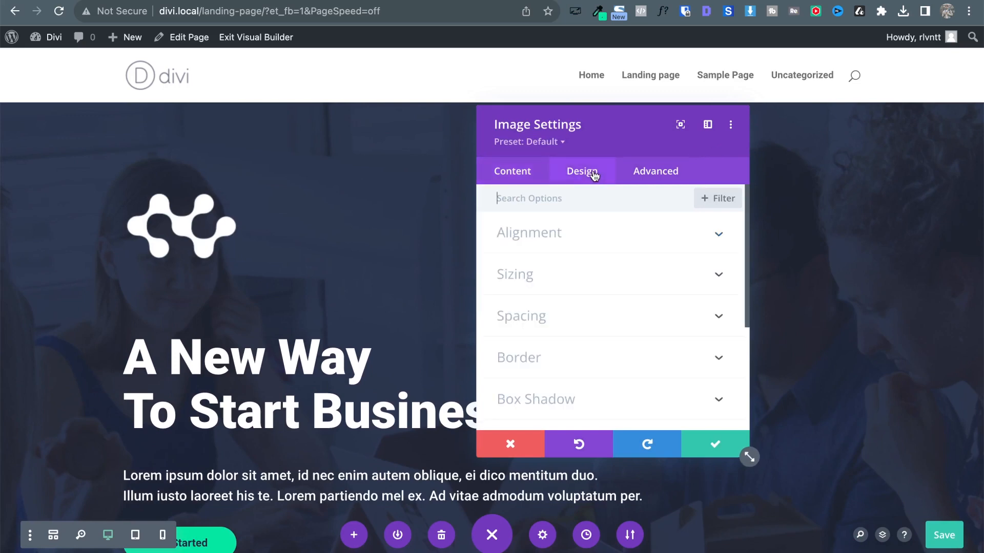
pyautogui.click(567, 282)
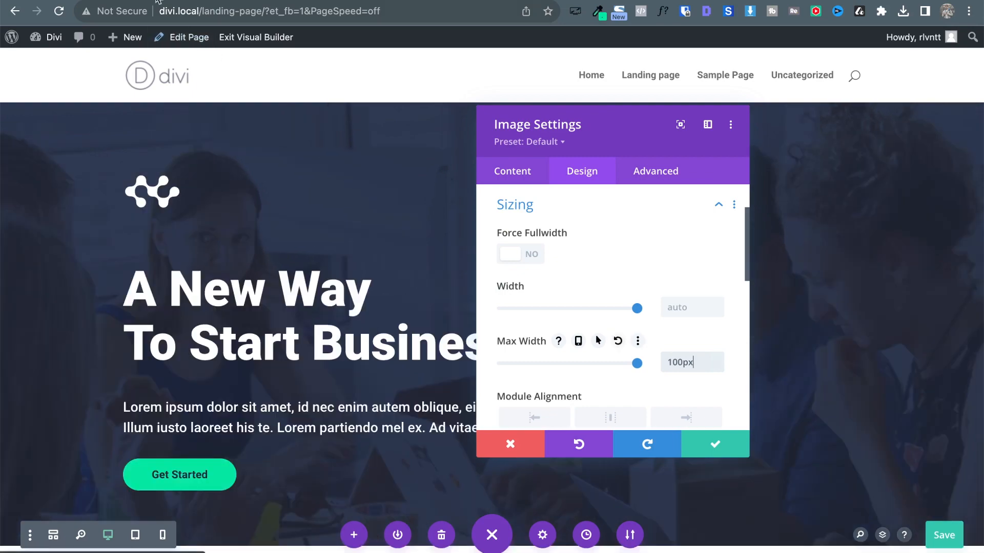
pyautogui.click(155, 0)
pyautogui.click(272, 1)
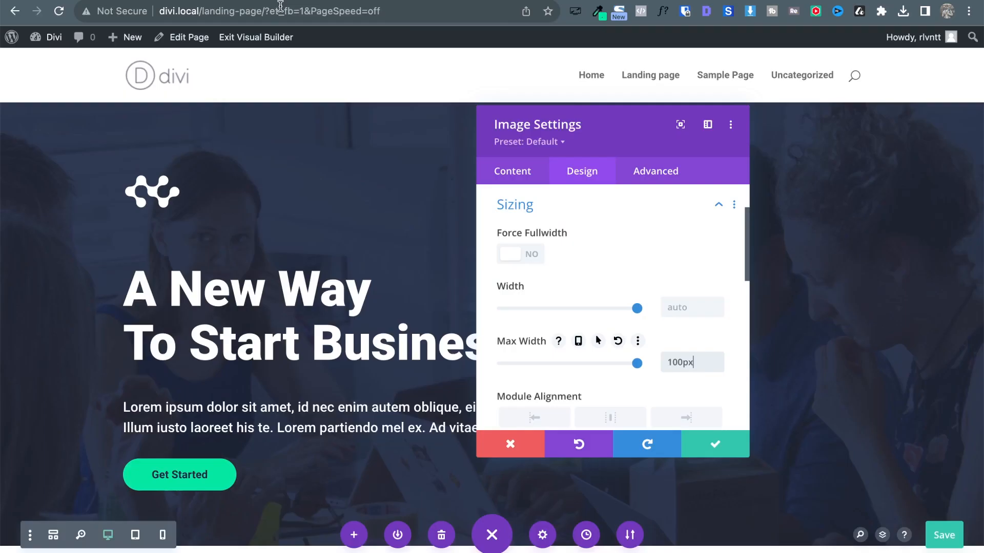
pyautogui.press('BackSpace')
pyautogui.press('BackSpace')
pyautogui.press('BackSpace')
pyautogui.write('88')
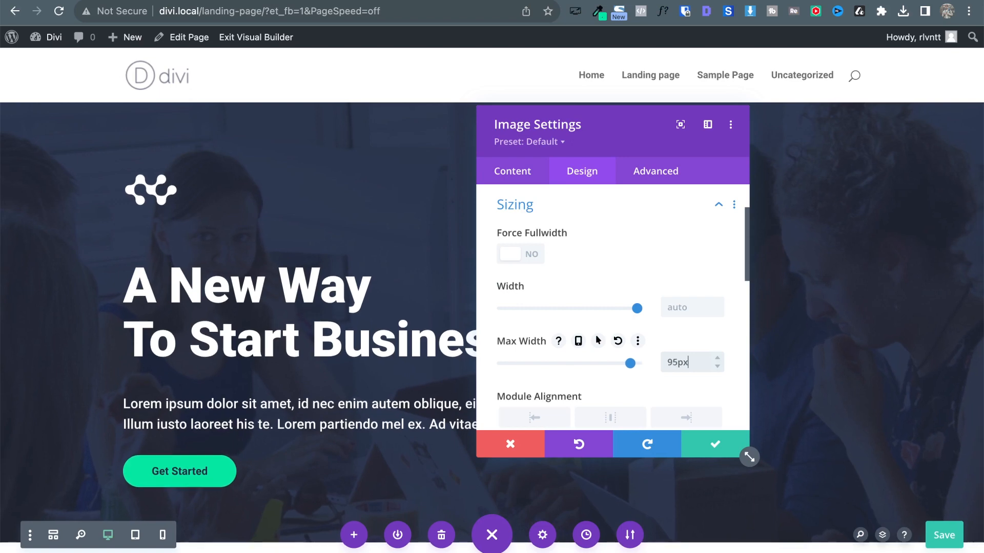
pyautogui.press('Down')
pyautogui.press('Down')
pyautogui.press('Down')
pyautogui.press('Down')
pyautogui.press('Down')
pyautogui.press('Down')
pyautogui.press('Down')
pyautogui.press('Down')
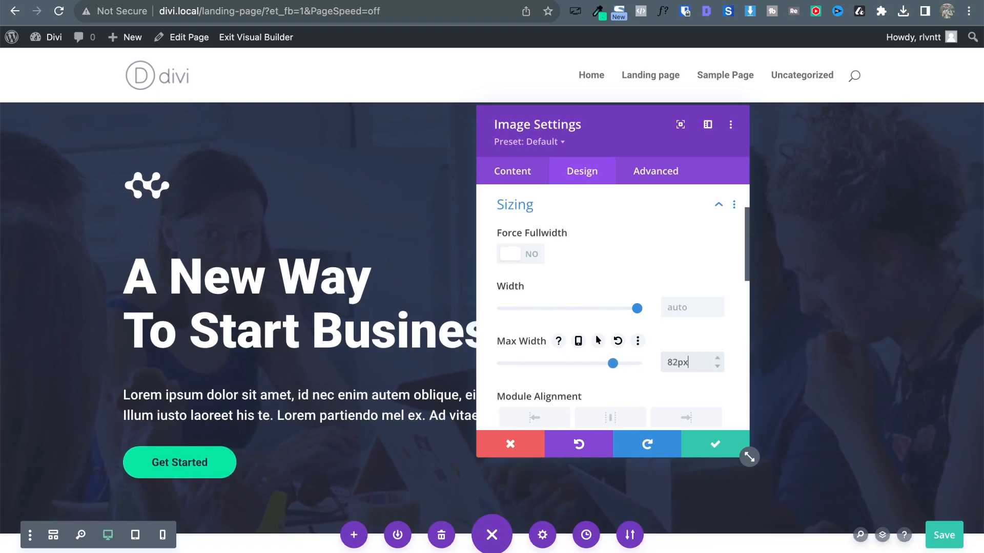
pyautogui.hotkey('ctrl', 'Tab')
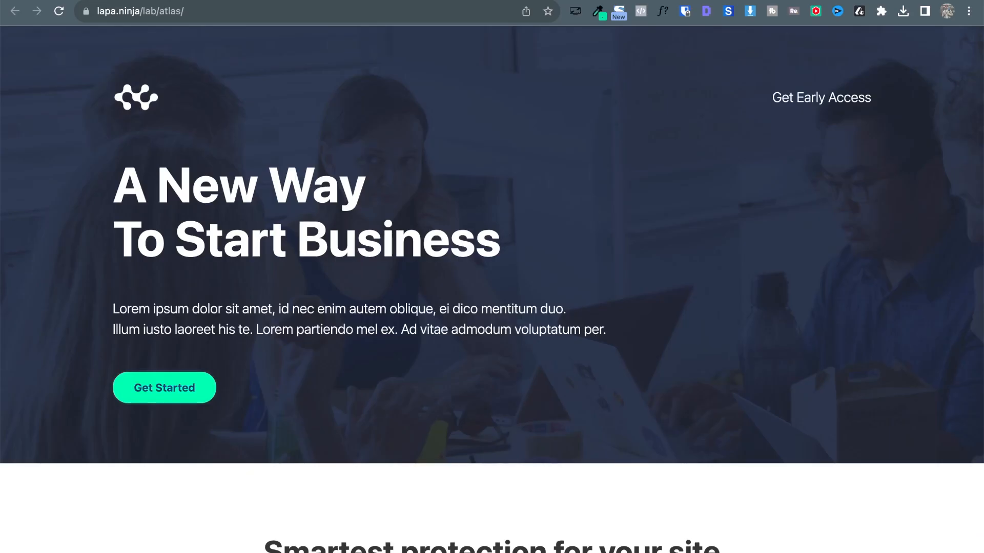
pyautogui.hotkey('ctrl', 'shift', 'Tab')
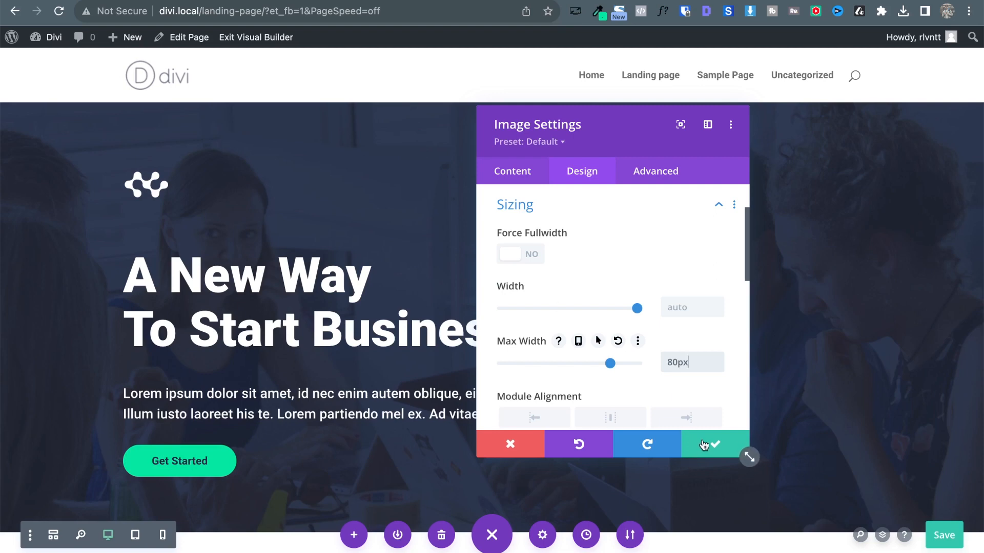
pyautogui.click(704, 441)
# Flip between the built page and the Atlas reference to compare the hero.
pyautogui.hotkey('ctrl', 'Tab')
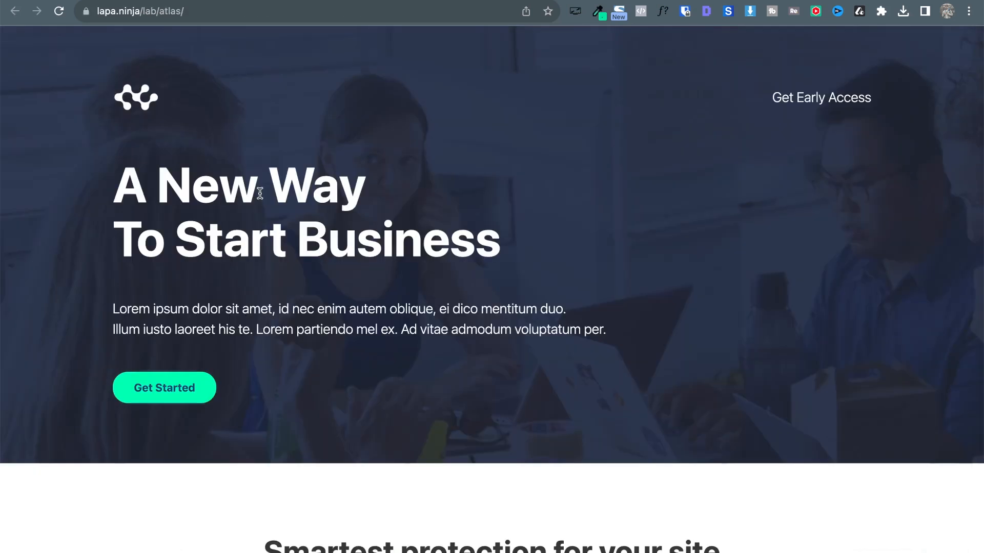
pyautogui.hotkey('ctrl', 'shift', 'Tab')
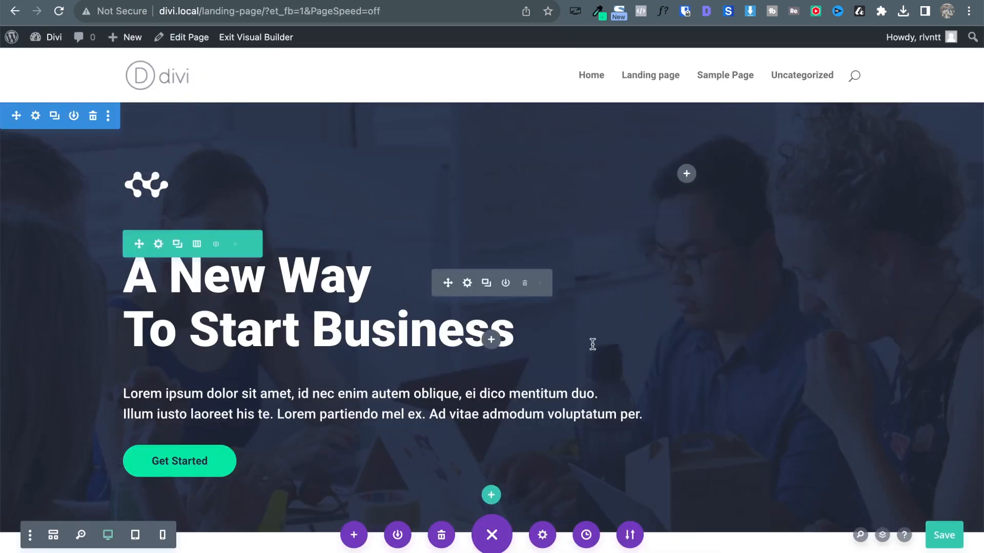
pyautogui.hotkey('ctrl', 'Tab')
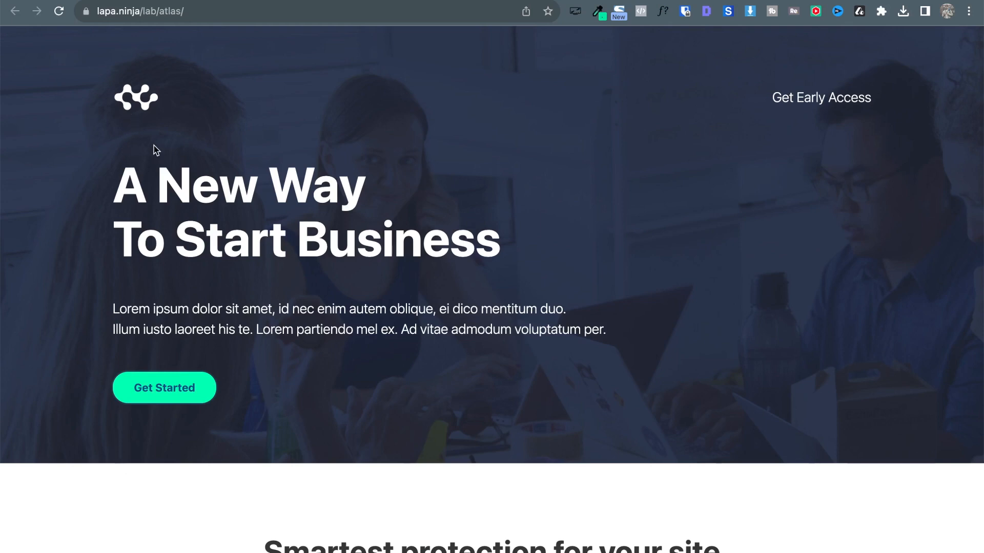
pyautogui.hotkey('ctrl', 'shift', 'Tab')
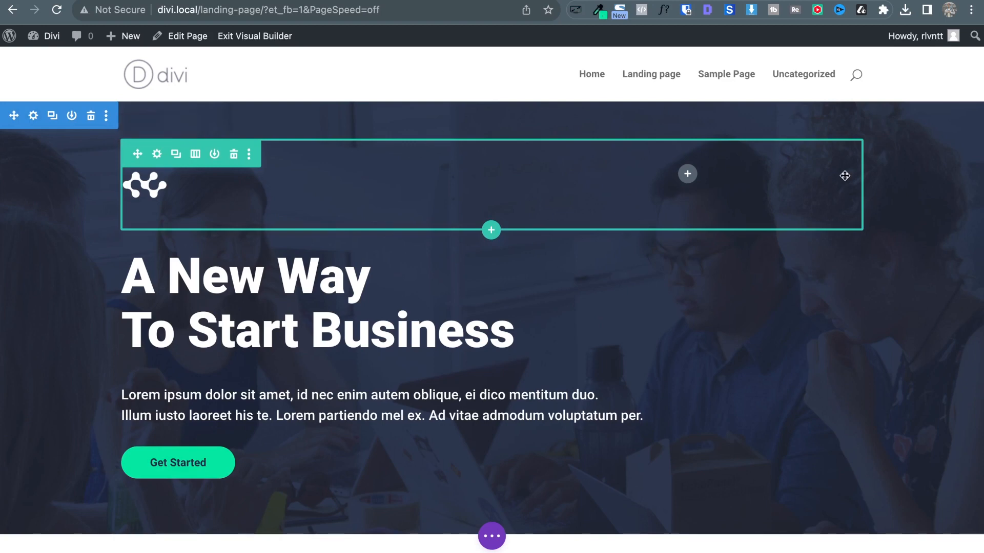
# Insert a Text module in the top row's right column and replace its placeholder with 'Get Early Access'.
pyautogui.click(688, 174)
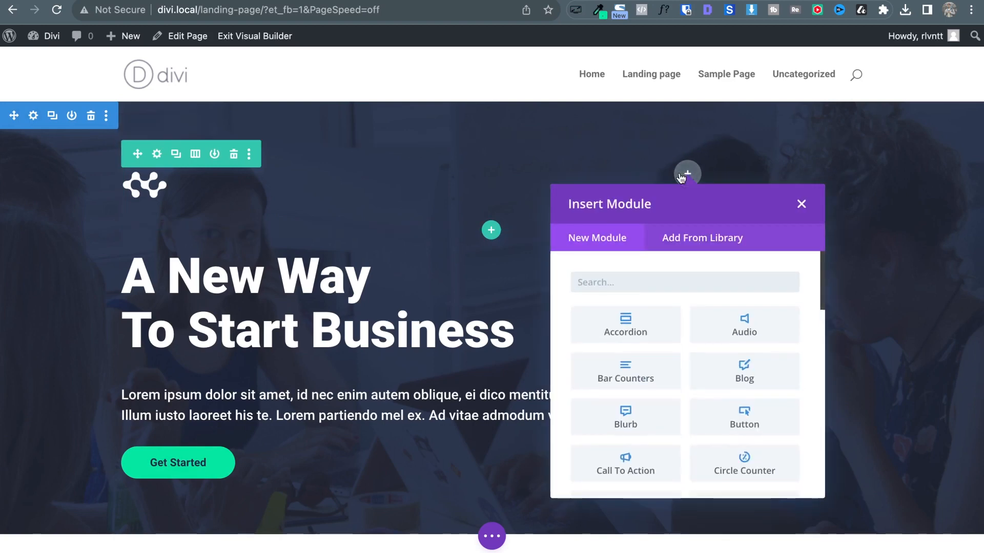
pyautogui.write('tex')
pyautogui.click(650, 326)
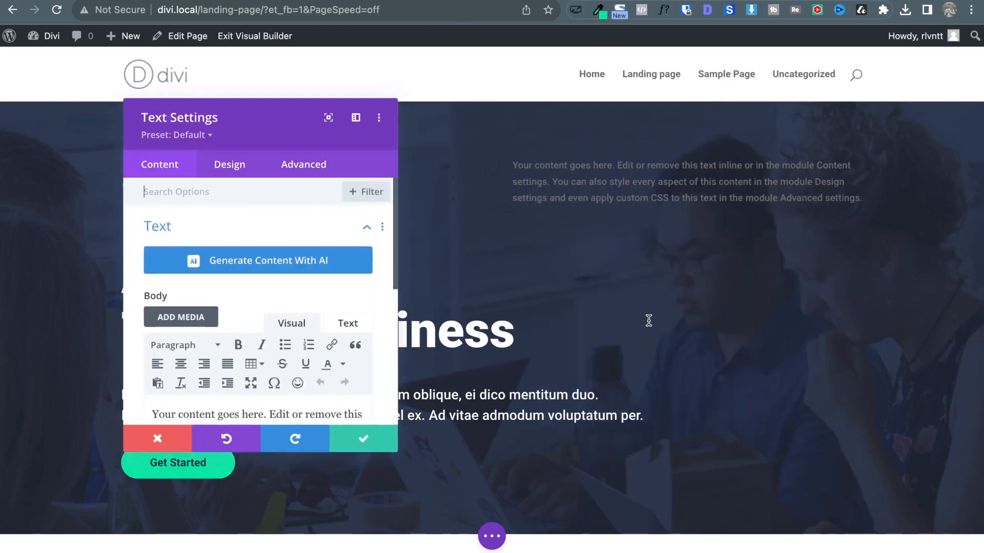
pyautogui.scroll(-3, 288, 388)
pyautogui.tripleClick(273, 359)
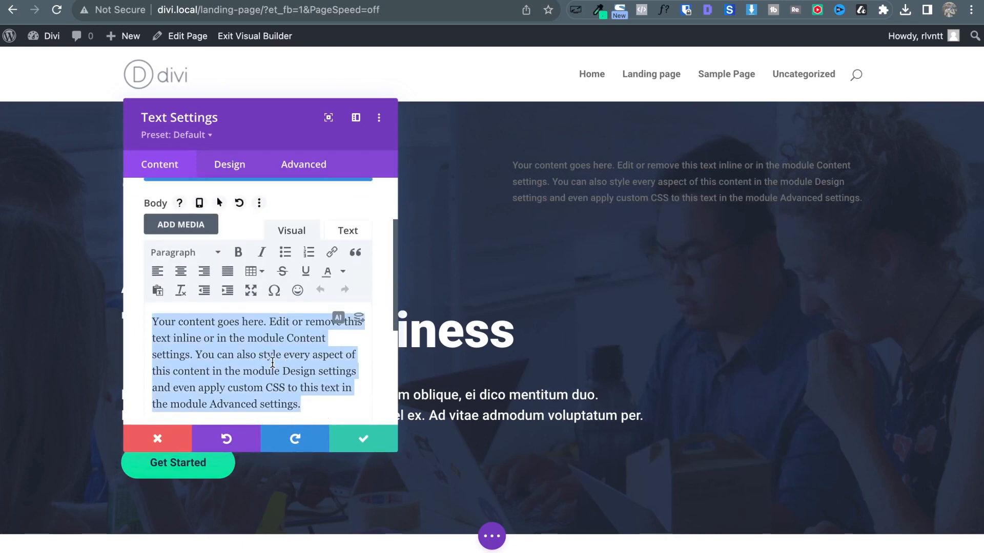
pyautogui.write('Get Early Access')
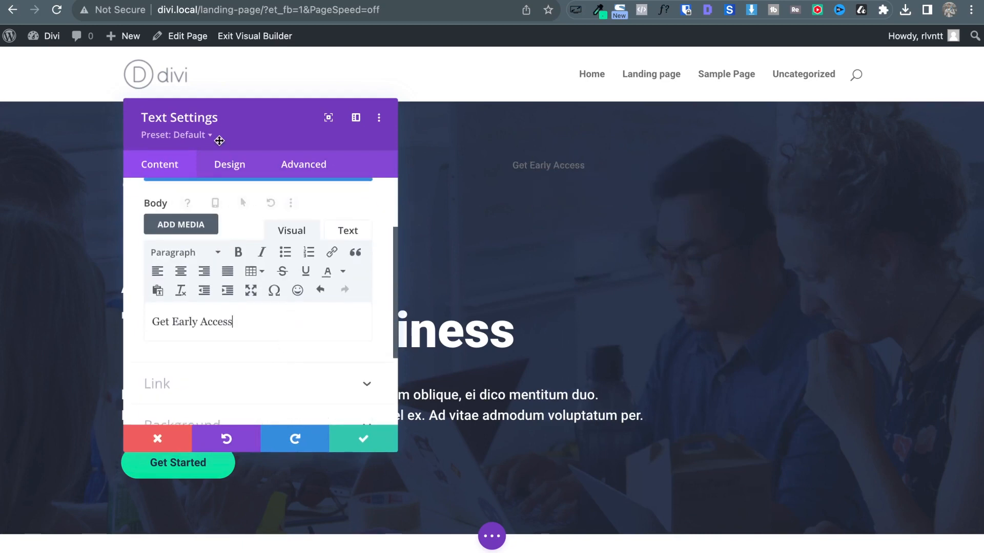
pyautogui.click(226, 164)
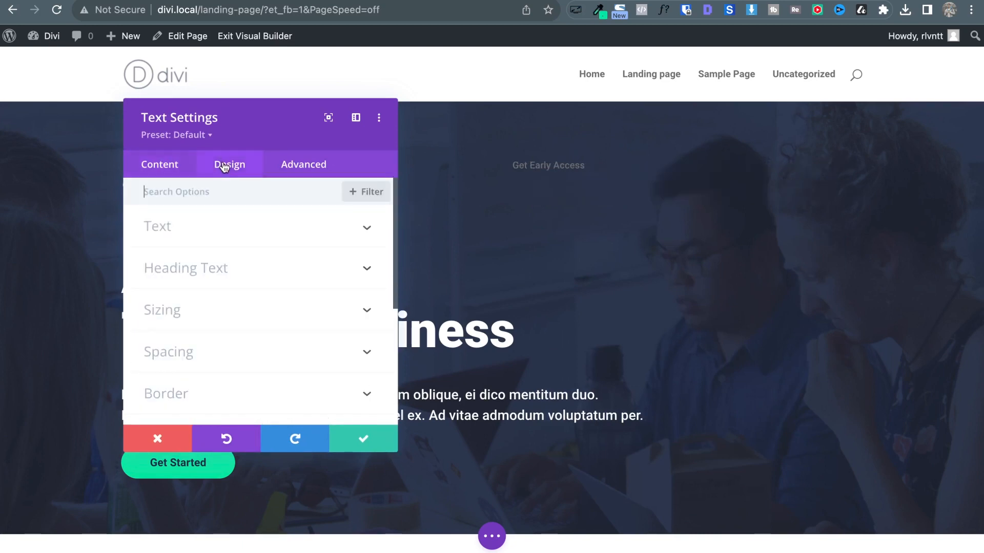
# Make the Get Early Access text white and increase its size to 20px.
pyautogui.click(199, 231)
pyautogui.scroll(-3, 235, 334)
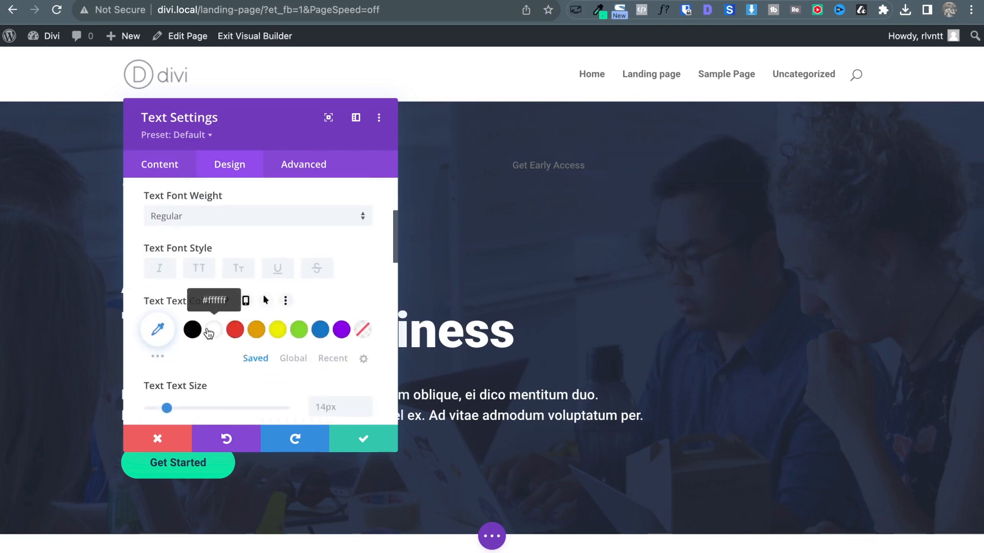
pyautogui.click(208, 336)
pyautogui.click(365, 403)
pyautogui.click(365, 403)
pyautogui.click(366, 403)
pyautogui.click(366, 403)
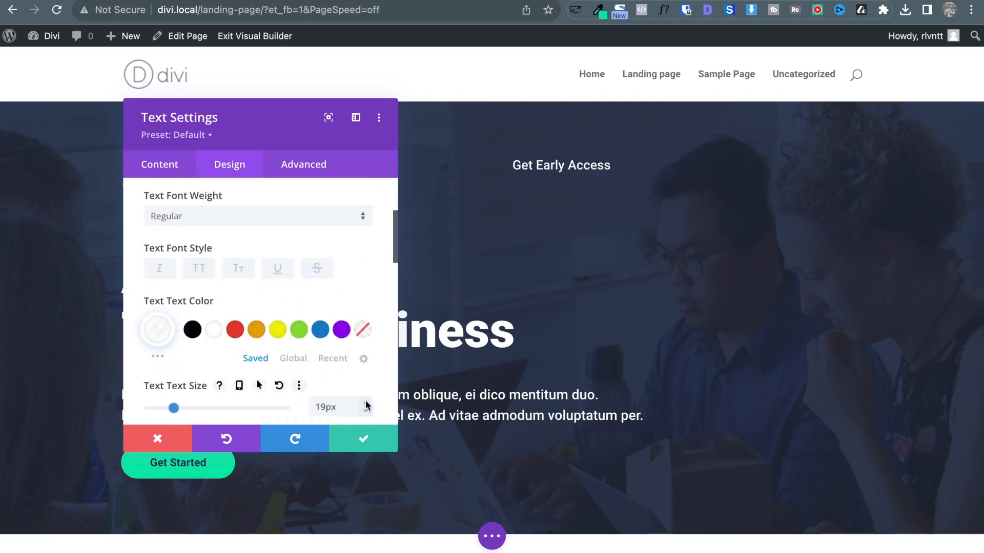
pyautogui.click(366, 403)
pyautogui.click(365, 403)
# Right-align the text, set its font weight to Light, and compare with the Atlas reference.
pyautogui.scroll(2, 312, 283)
pyautogui.scroll(2, 312, 283)
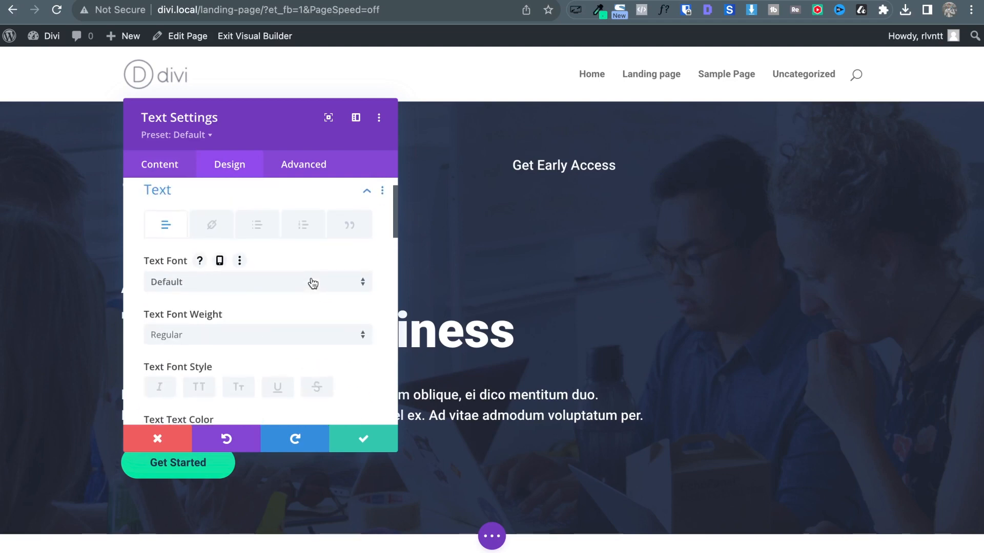
pyautogui.scroll(-4, 312, 282)
pyautogui.scroll(-5, 312, 283)
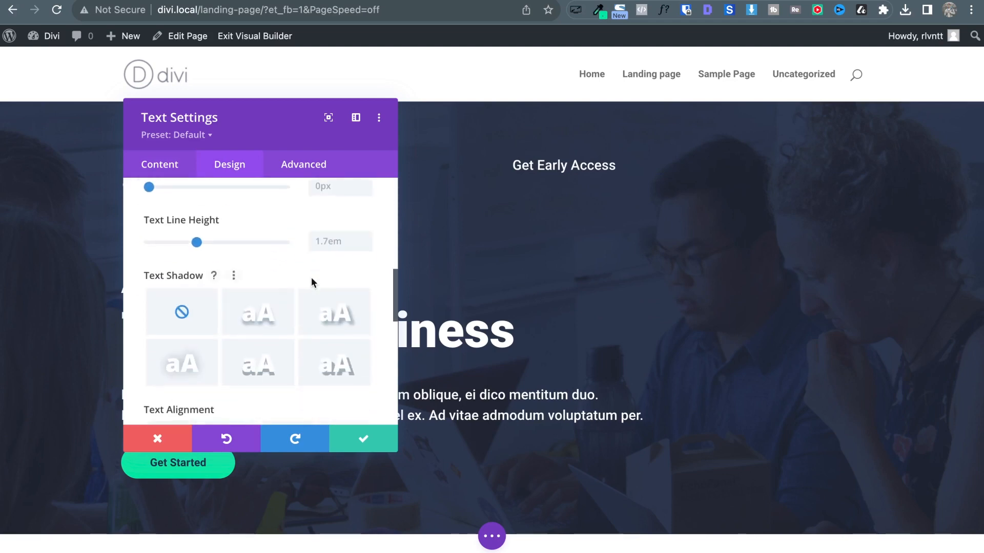
pyautogui.click(265, 304)
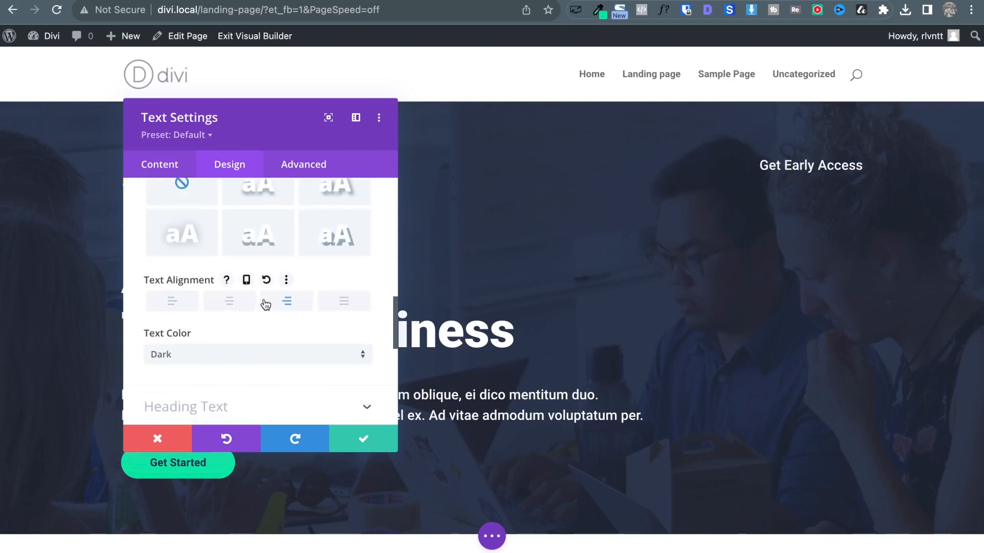
pyautogui.scroll(10, 277, 187)
pyautogui.scroll(-1, 266, 345)
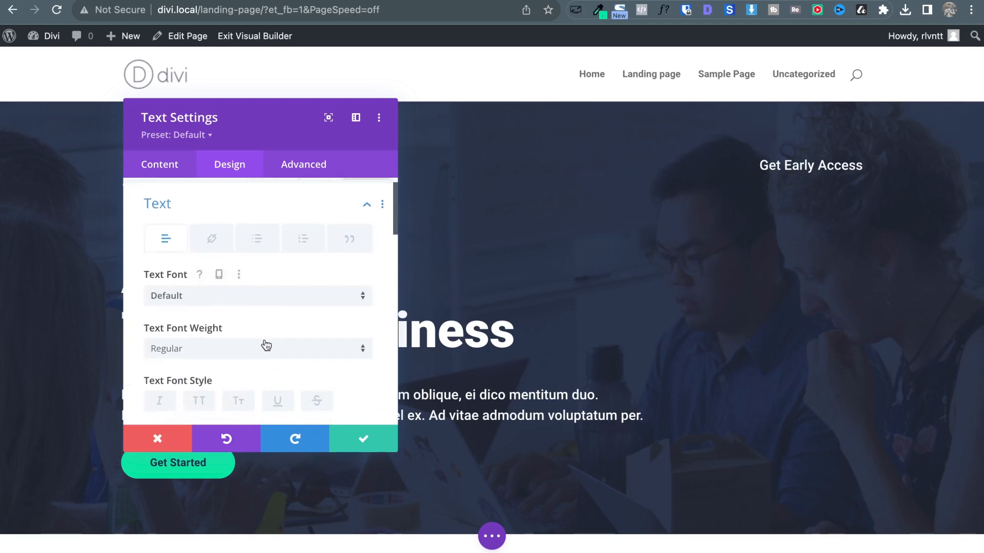
pyautogui.click(205, 345)
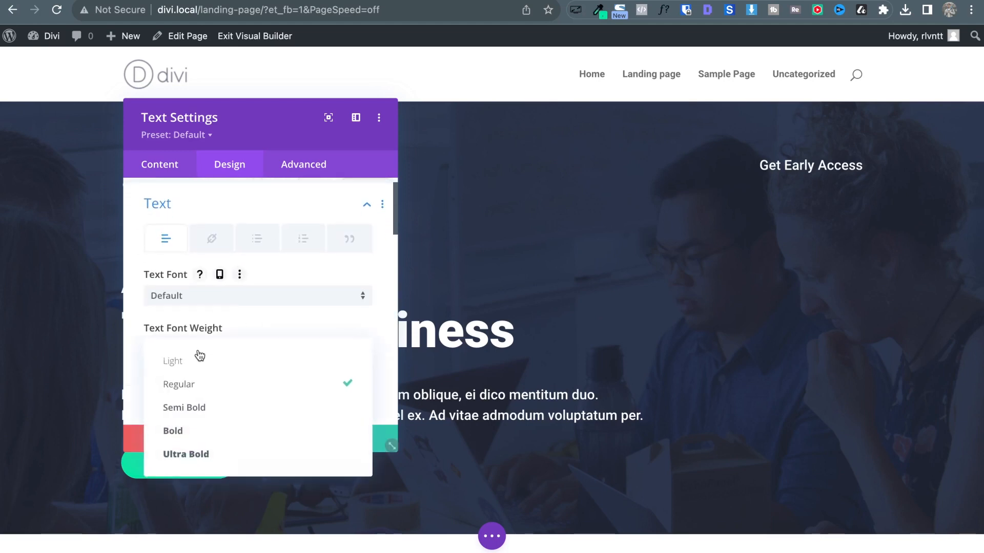
pyautogui.click(197, 358)
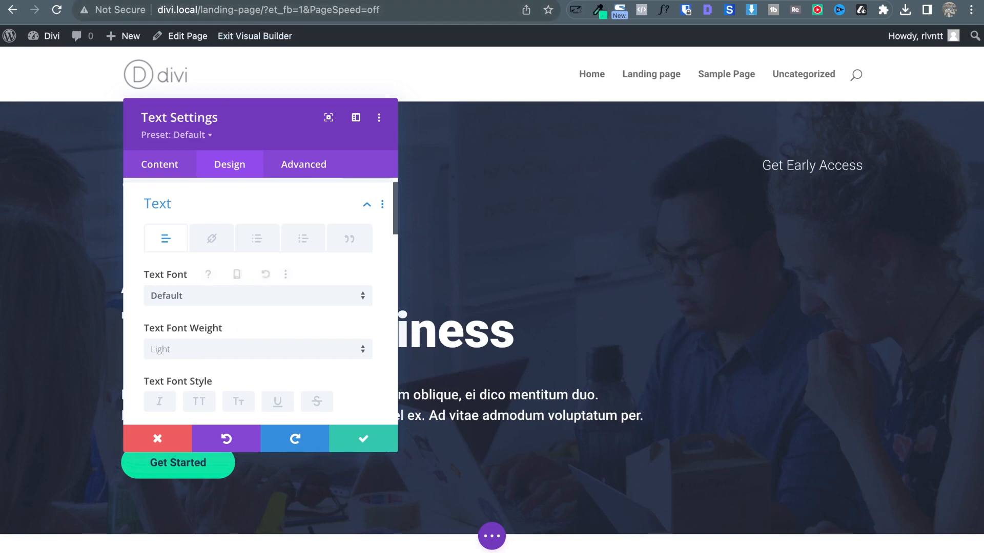
pyautogui.click(223, 1)
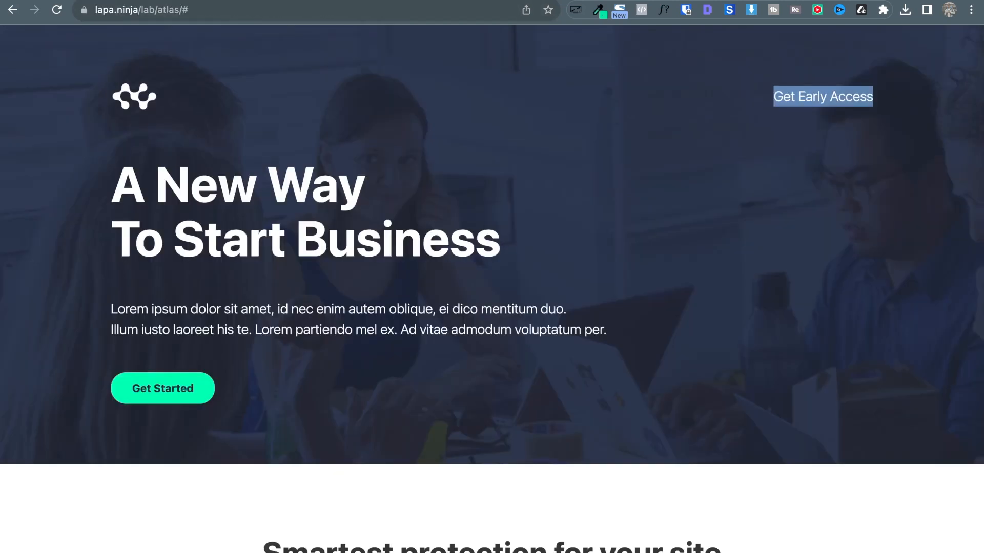
pyautogui.click(737, 254)
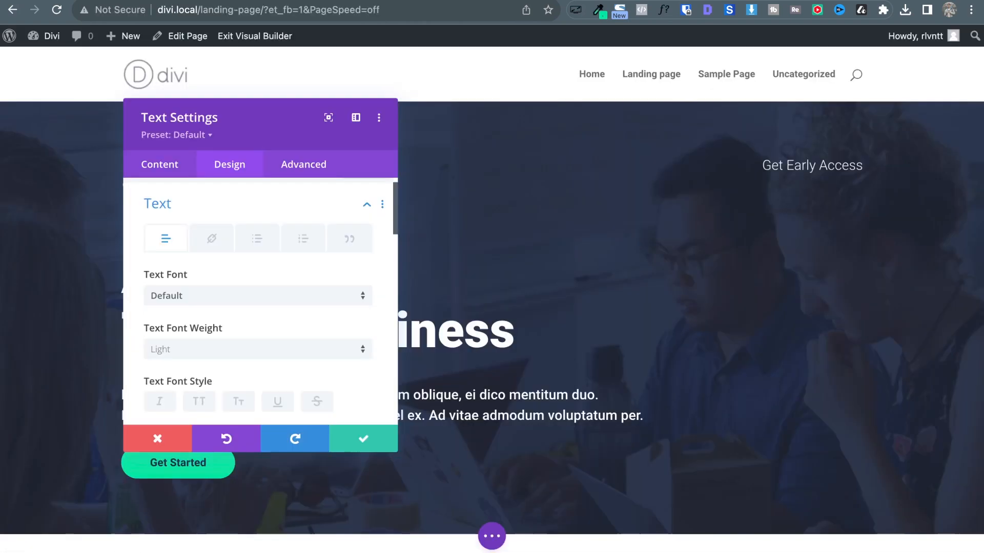
# Open the Text module's body content and link options to locate the Get Early Access text.
pyautogui.click(145, 170)
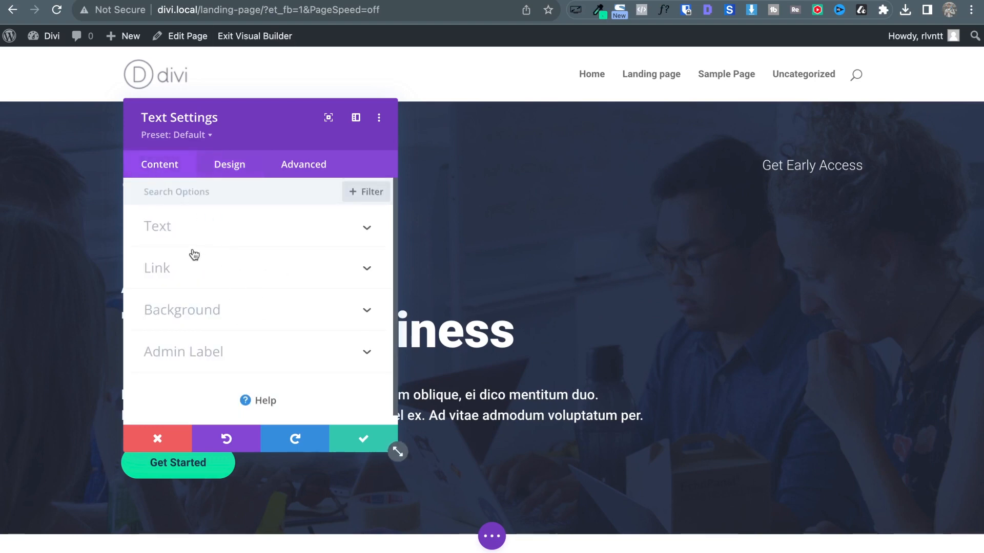
pyautogui.click(189, 234)
pyautogui.scroll(-3, 318, 384)
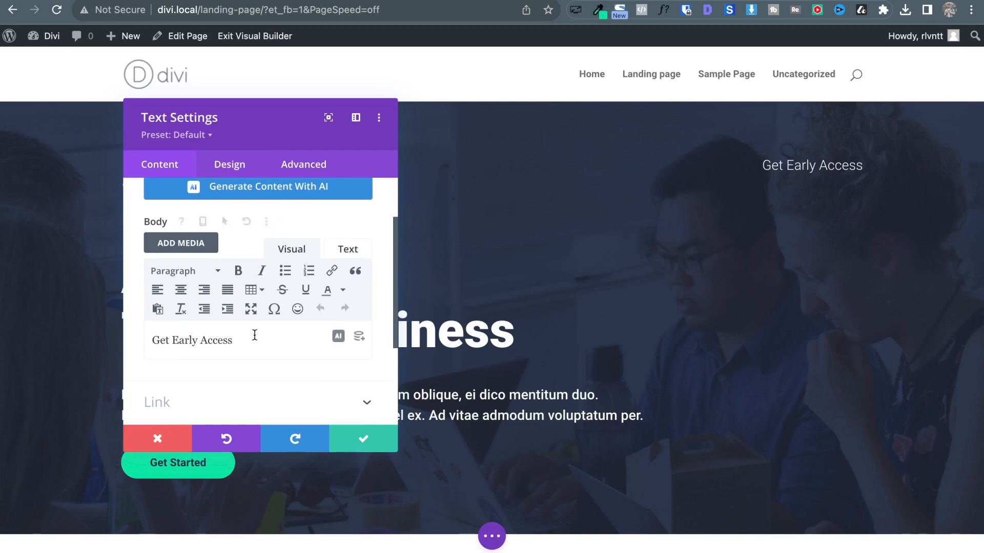
pyautogui.moveTo(252, 340); pyautogui.dragTo(162, 334)
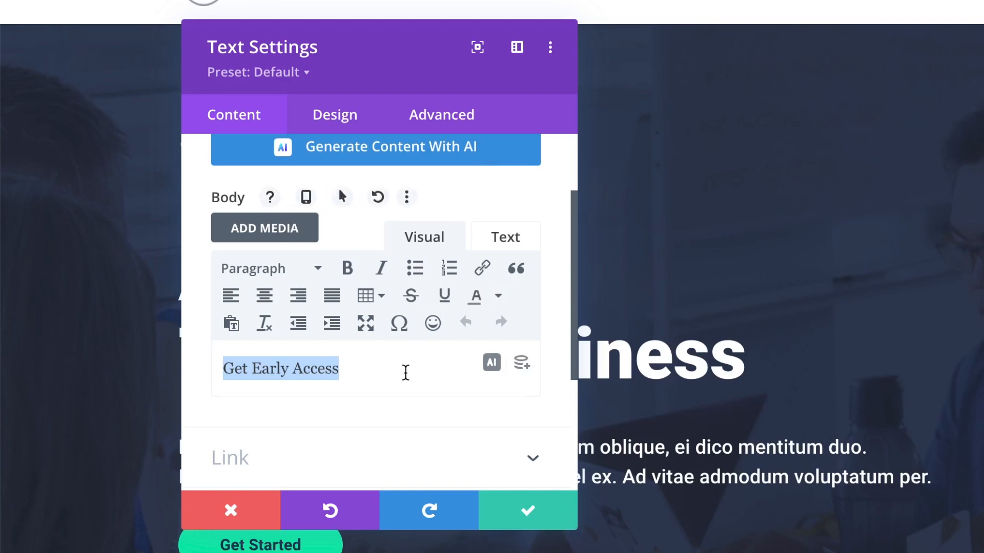
pyautogui.scroll(-2, 405, 371)
pyautogui.click(371, 305)
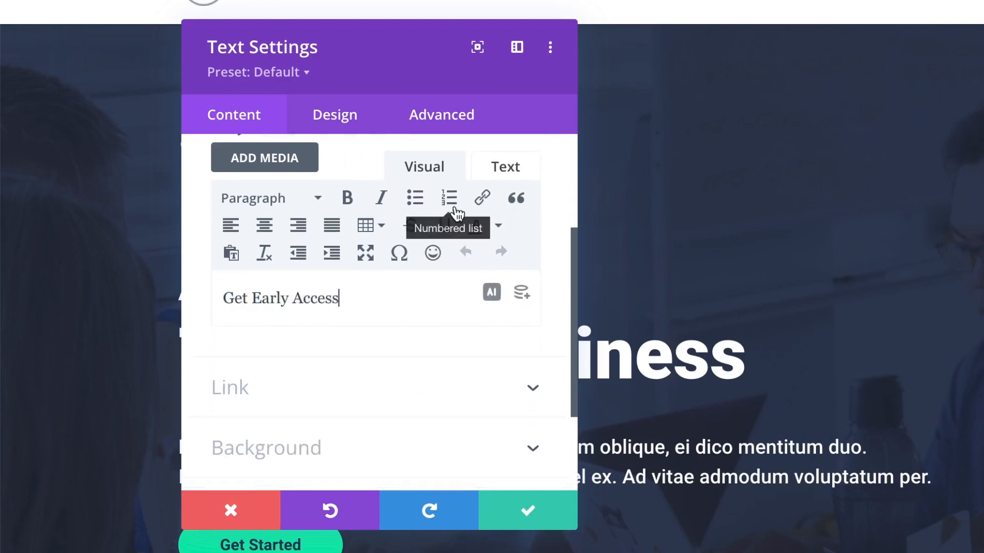
pyautogui.click(277, 395)
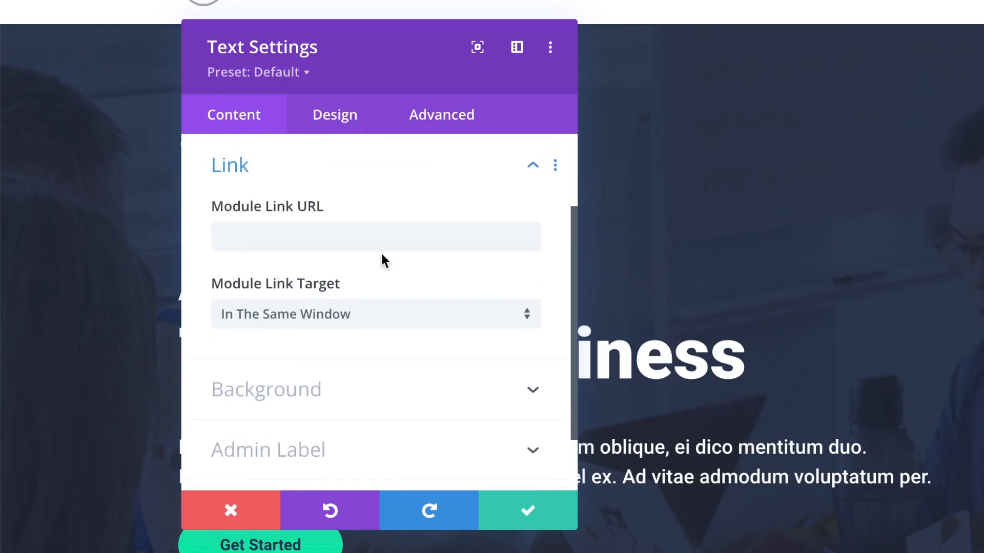
pyautogui.scroll(2, 381, 261)
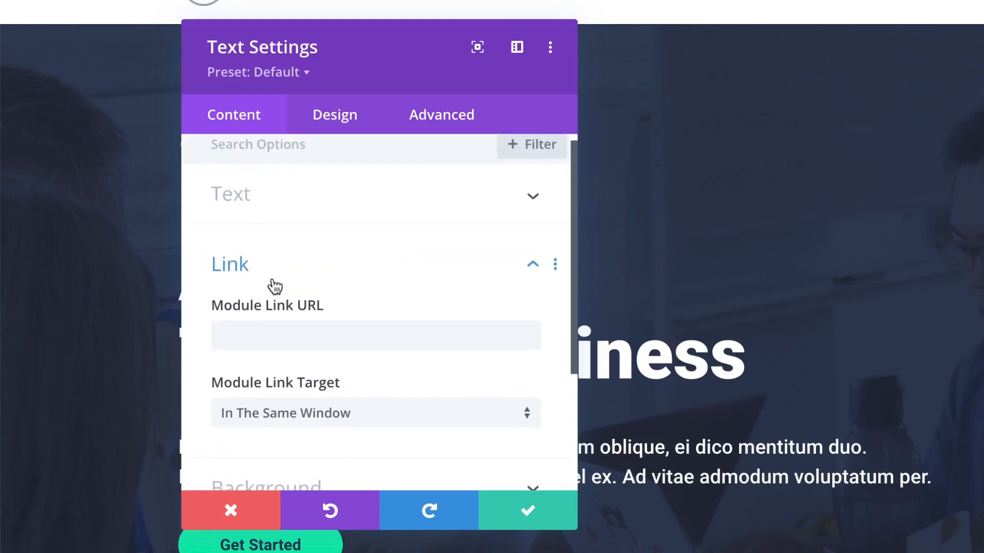
pyautogui.click(251, 198)
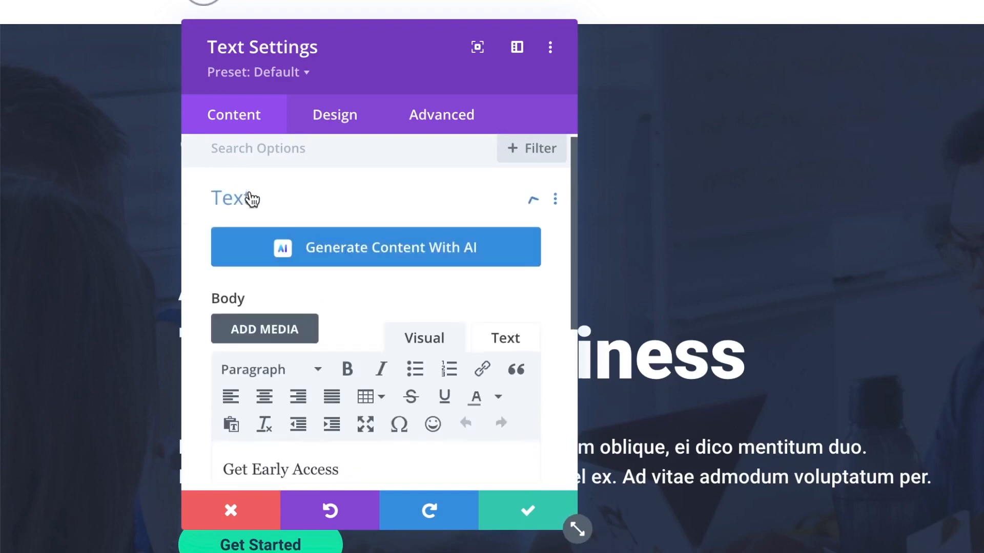
pyautogui.scroll(-2, 413, 336)
# Link the Get Early Access text to the URL #.
pyautogui.tripleClick(374, 358)
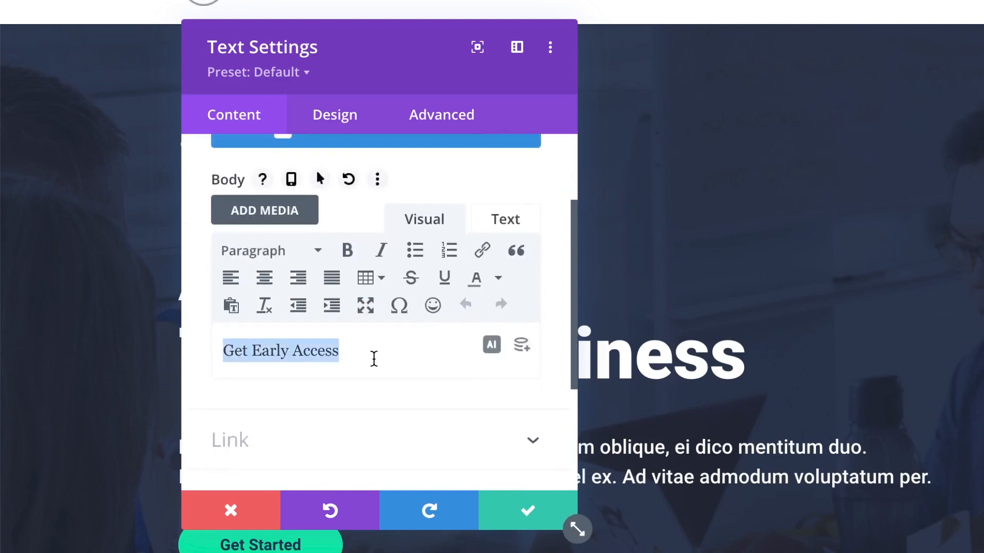
pyautogui.click(484, 253)
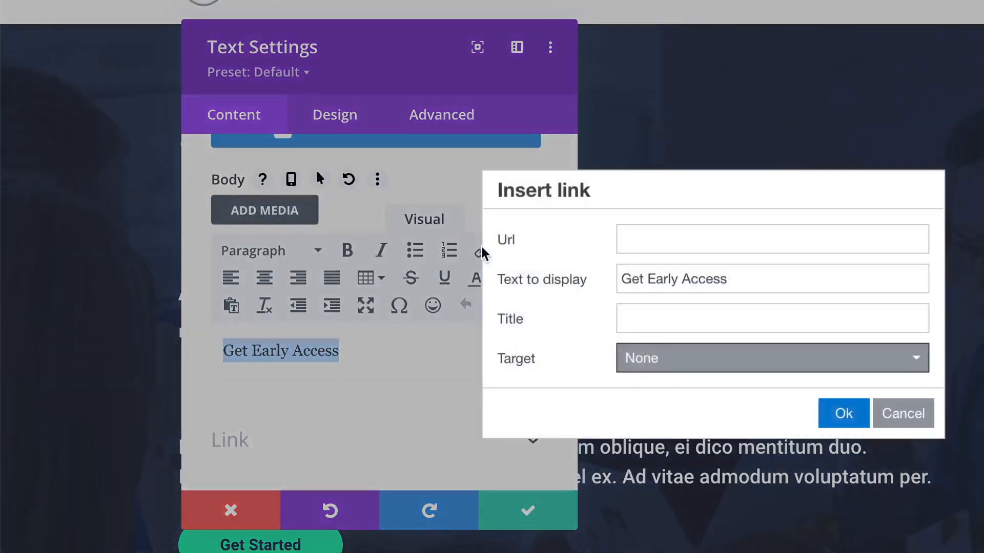
pyautogui.click(654, 237)
pyautogui.write('#')
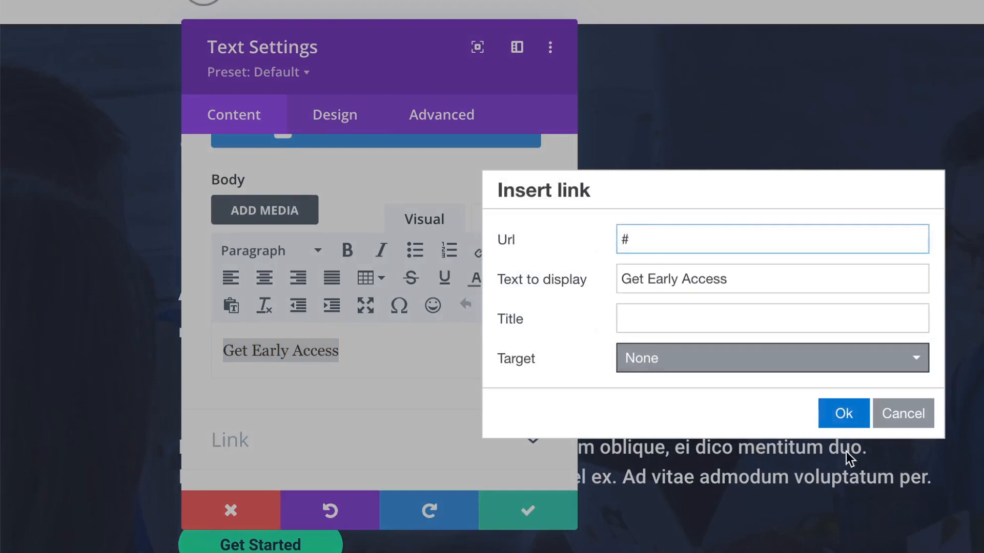
pyautogui.click(849, 415)
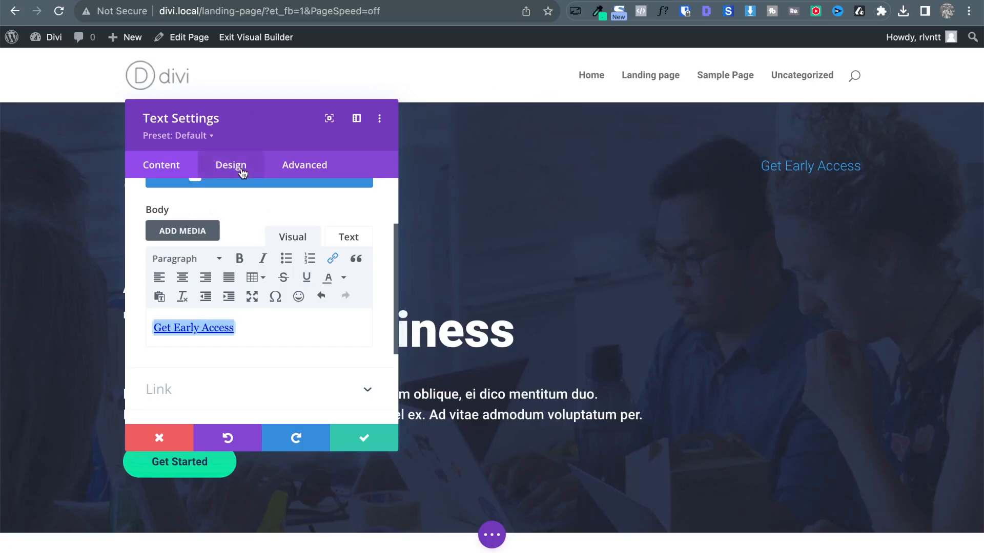
pyautogui.click(231, 165)
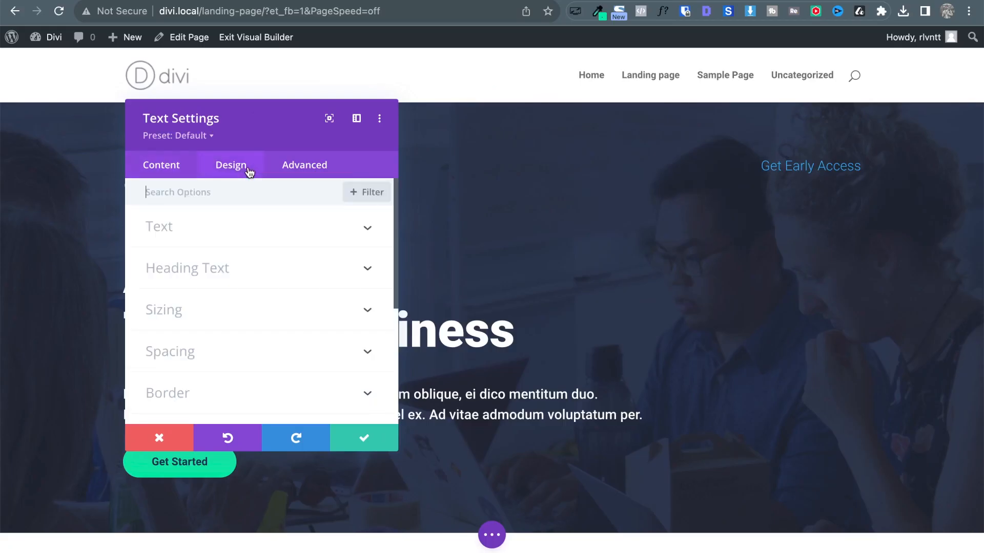
pyautogui.click(320, 234)
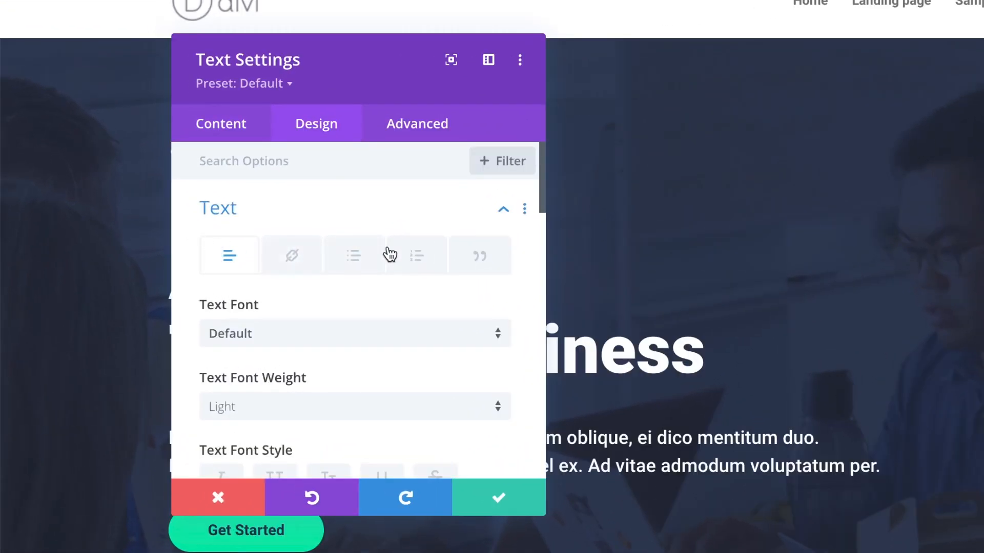
pyautogui.click(300, 267)
pyautogui.scroll(-2, 299, 269)
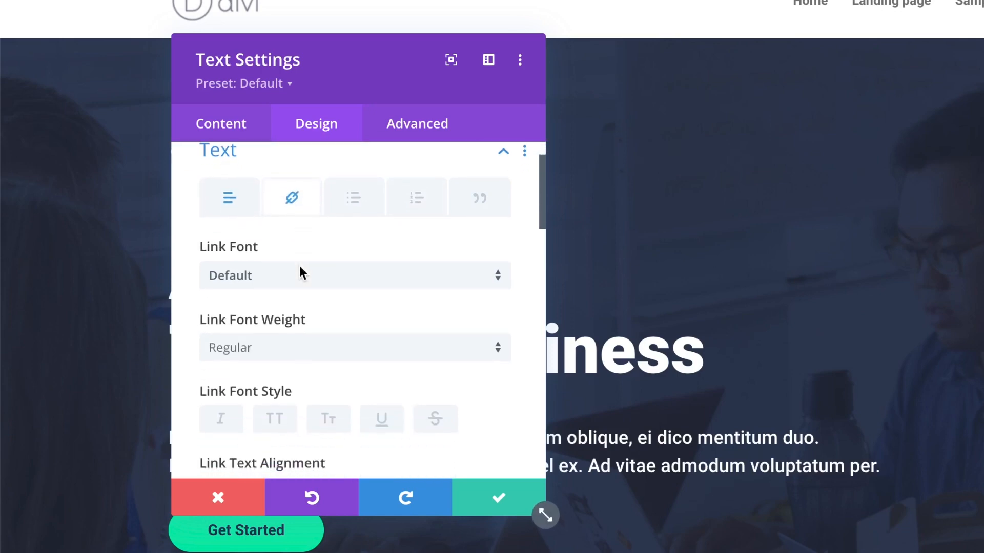
pyautogui.scroll(-4, 330, 271)
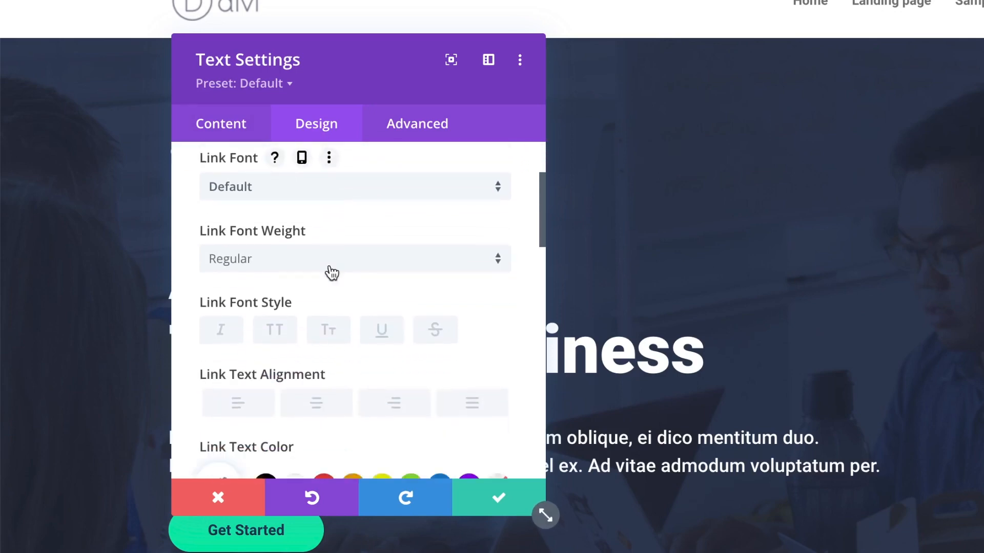
pyautogui.scroll(-1, 330, 271)
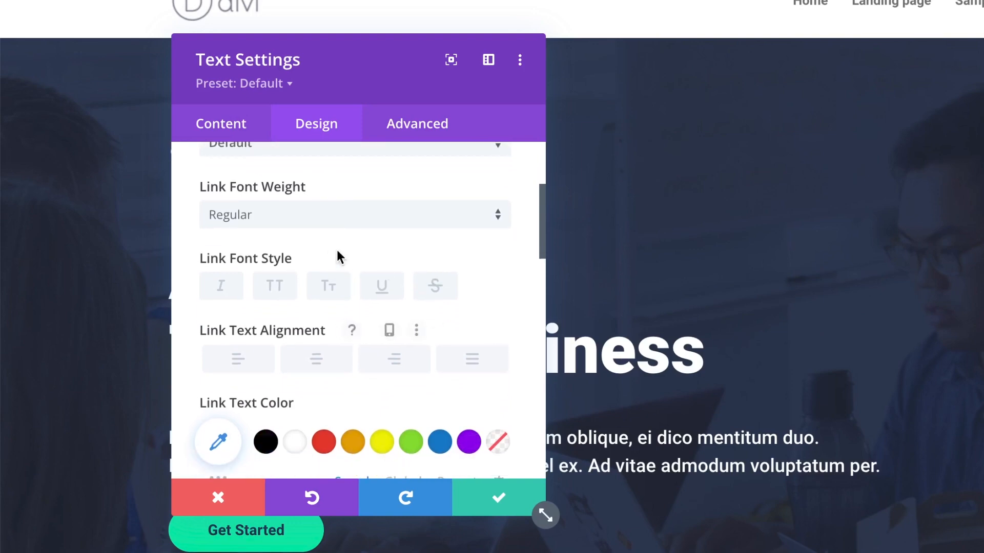
pyautogui.scroll(-2, 301, 417)
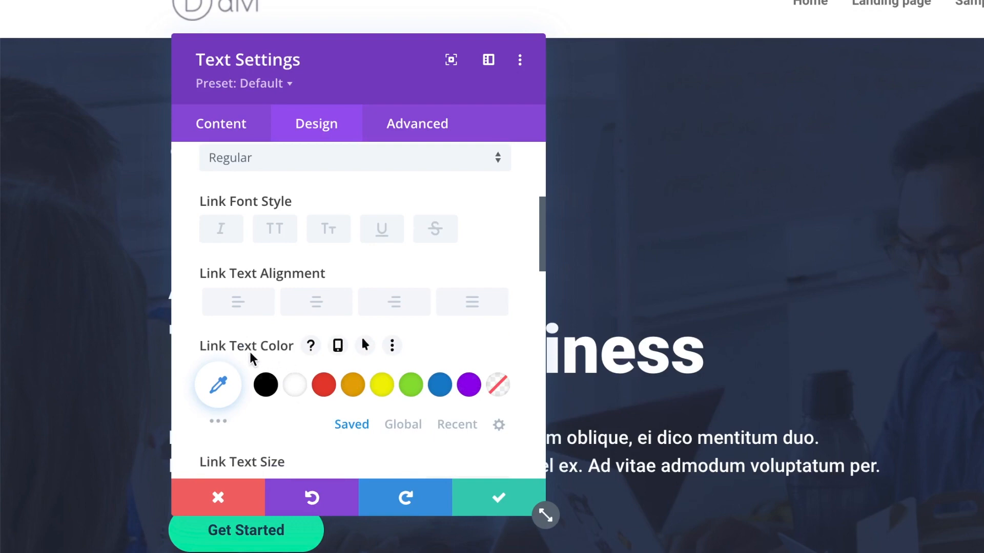
pyautogui.click(296, 385)
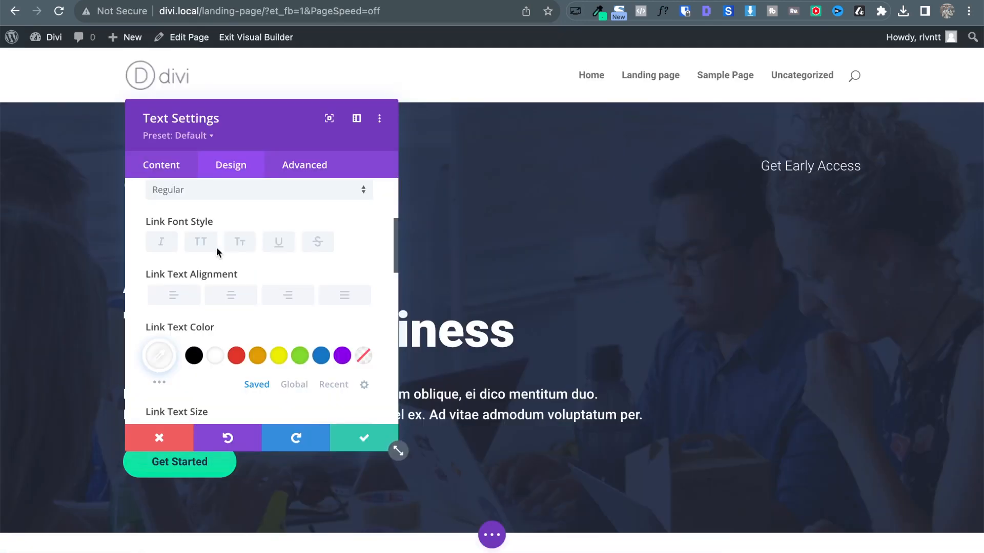
pyautogui.scroll(3, 275, 315)
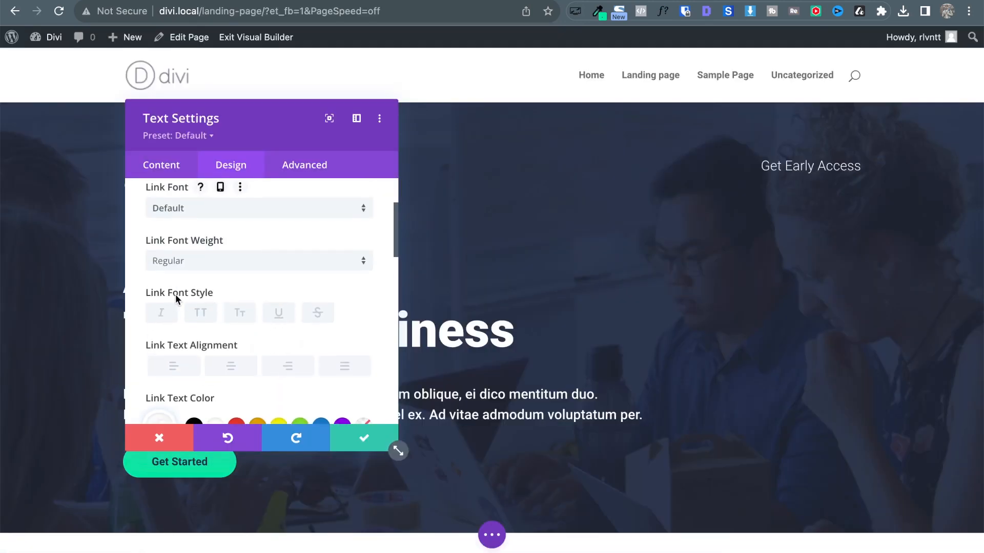
pyautogui.click(279, 316)
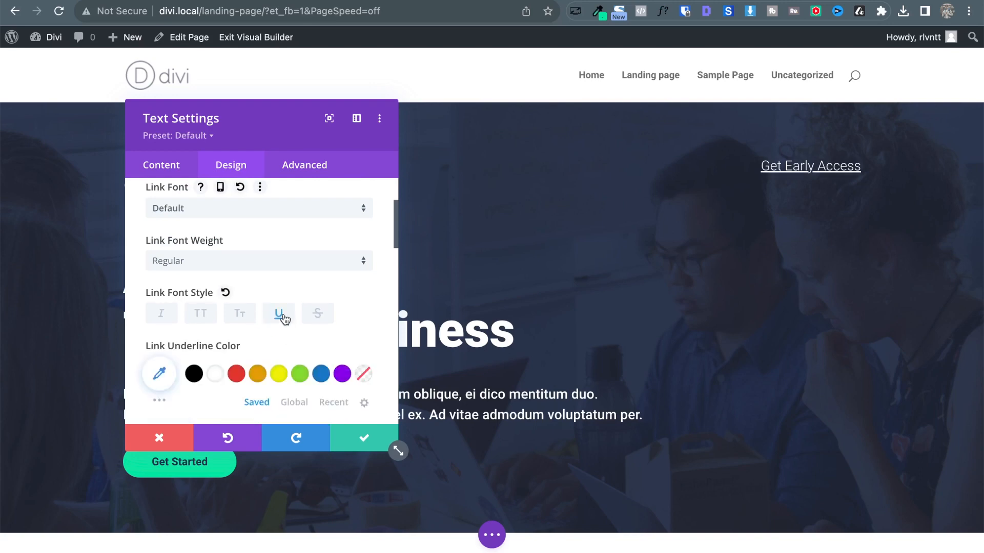
pyautogui.click(283, 316)
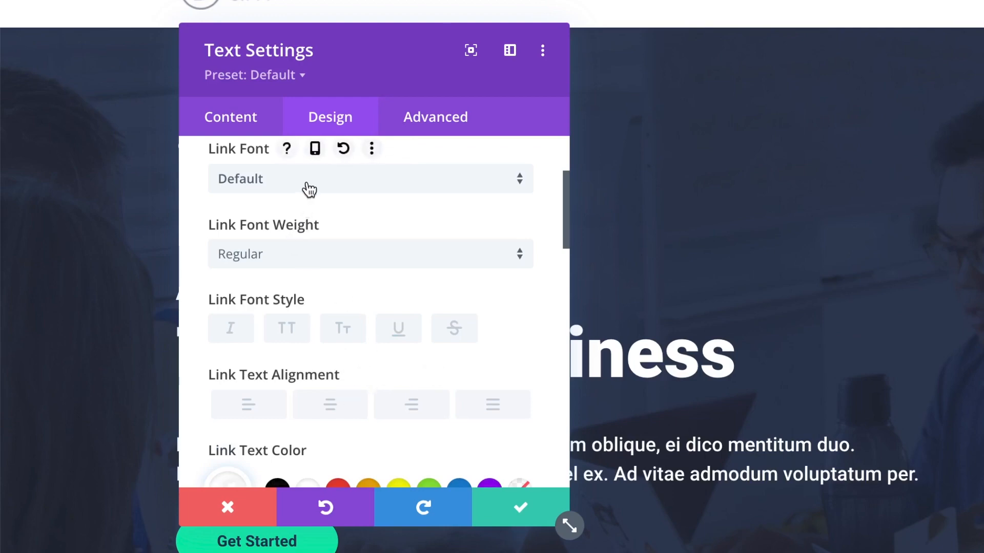
pyautogui.scroll(2, 306, 195)
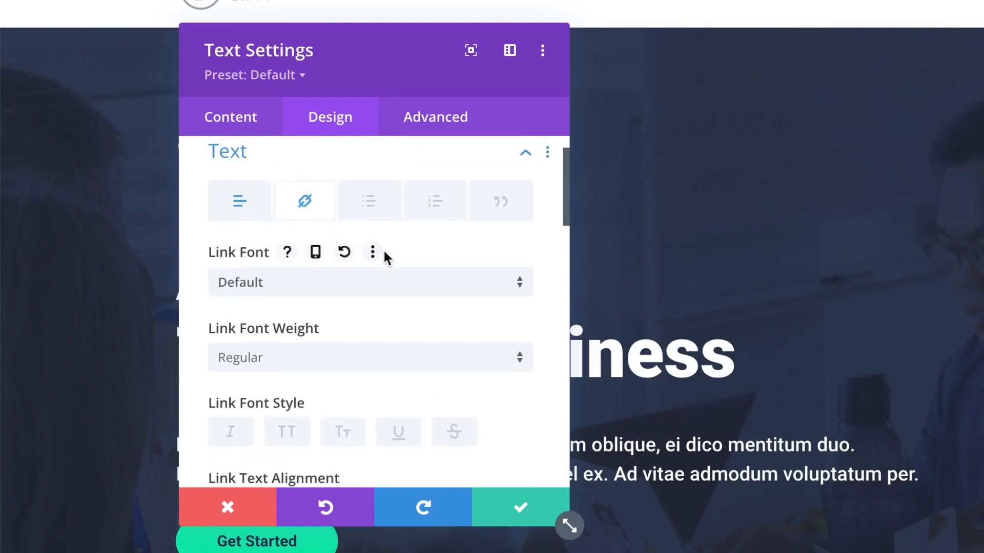
pyautogui.scroll(-4, 407, 268)
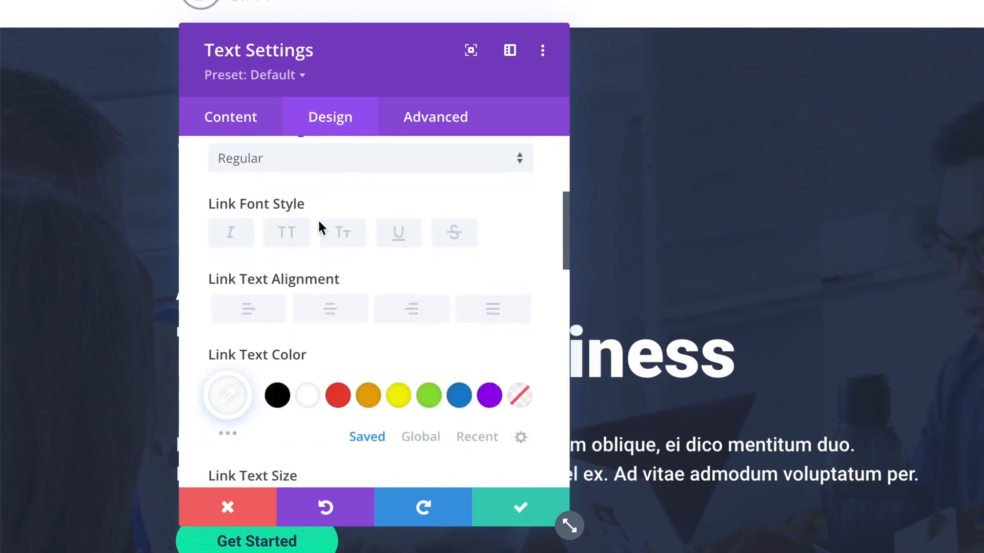
pyautogui.scroll(-1, 321, 226)
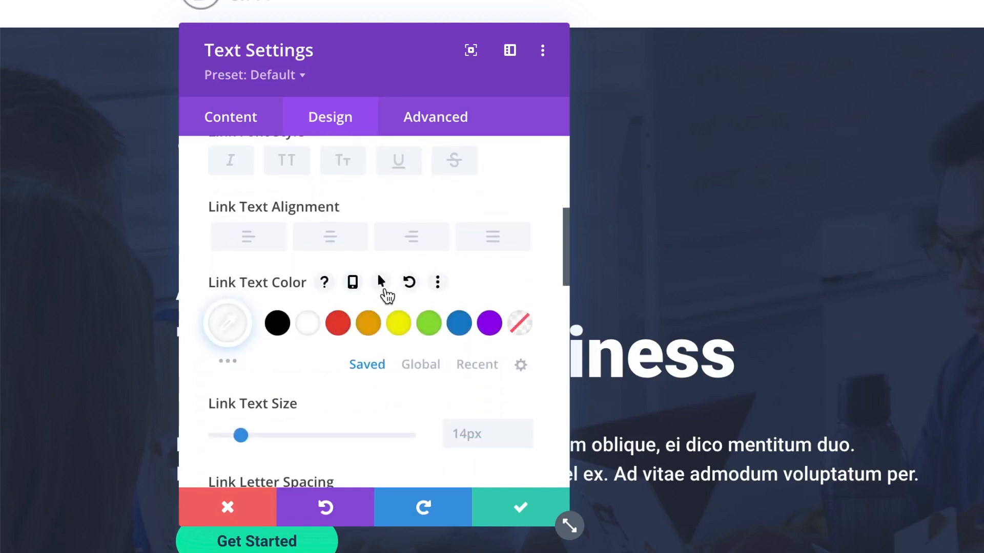
pyautogui.scroll(2, 381, 282)
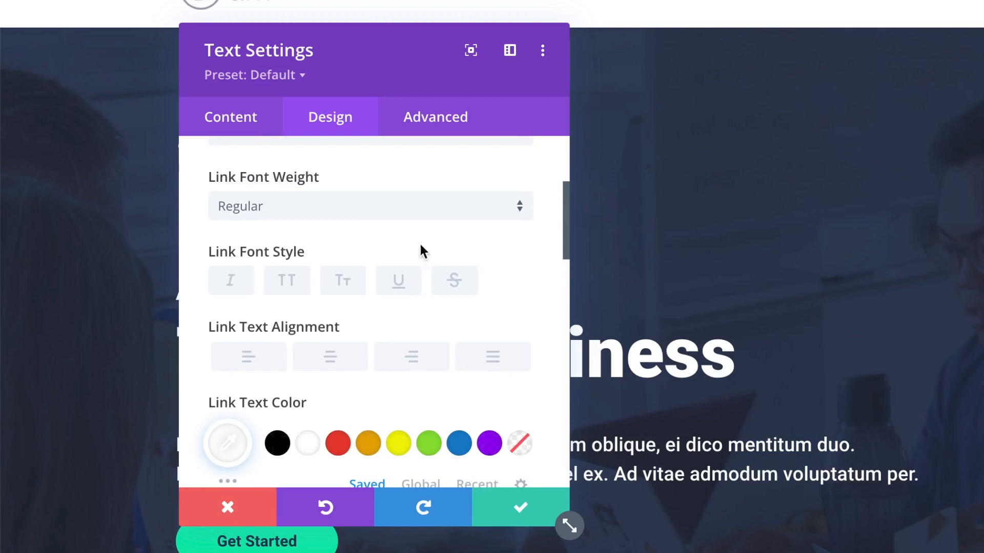
pyautogui.click(401, 291)
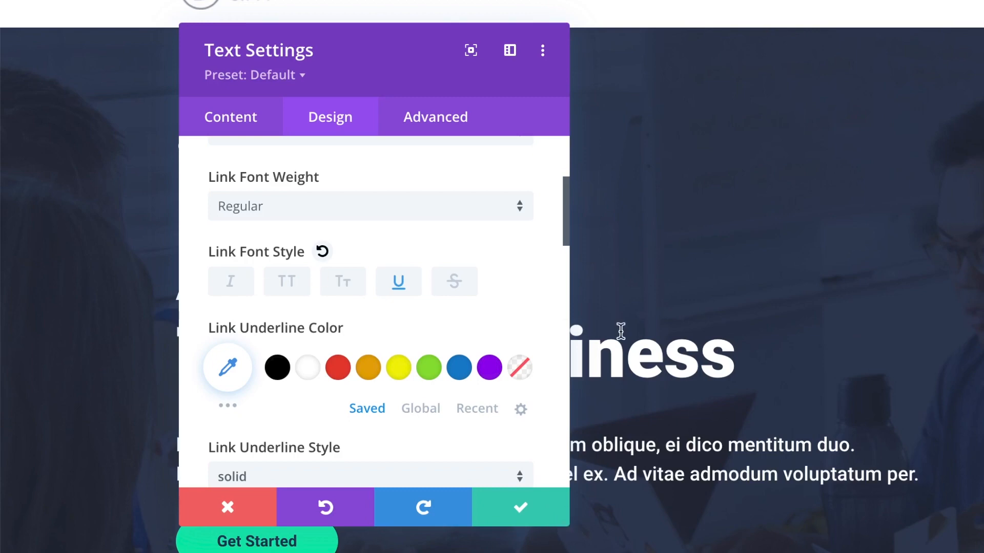
pyautogui.click(398, 283)
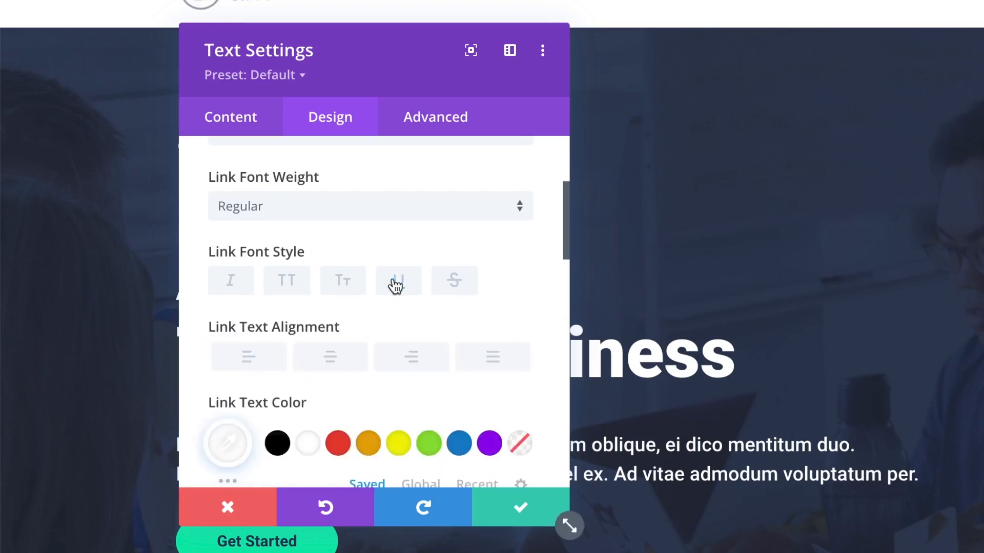
# Add hover Custom CSS 'text-decoration:underline;' to the Get Early Access main element.
pyautogui.click(434, 121)
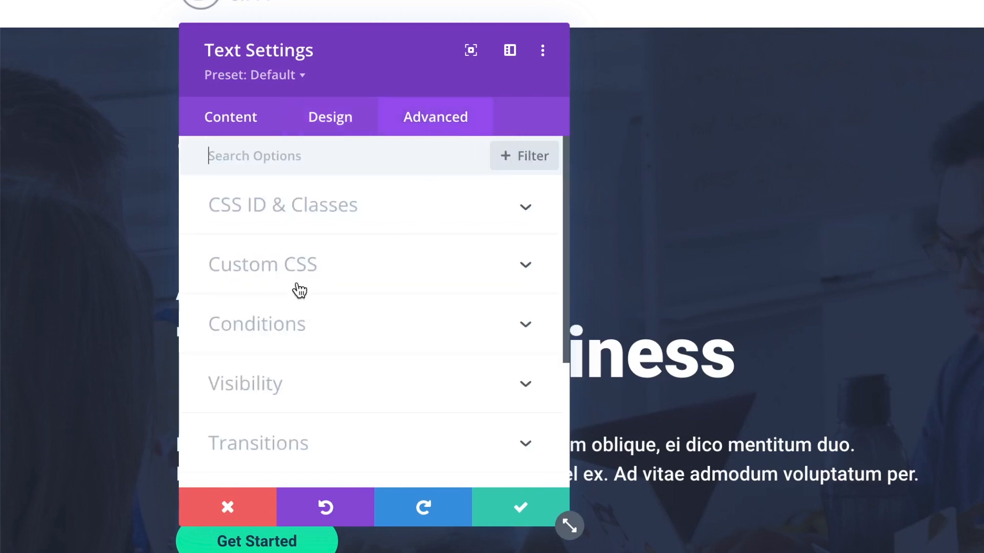
pyautogui.click(352, 264)
pyautogui.scroll(-1, 382, 299)
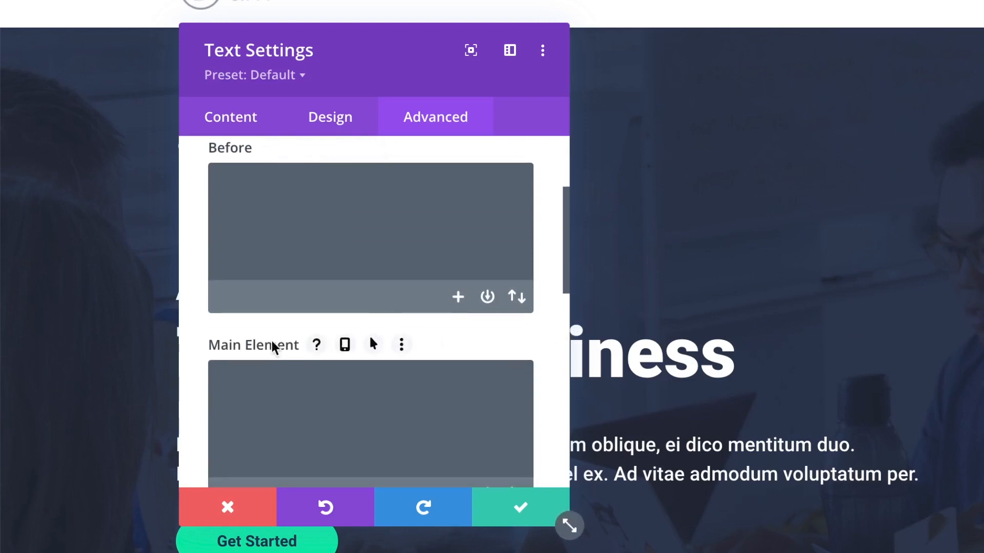
pyautogui.scroll(-1, 277, 346)
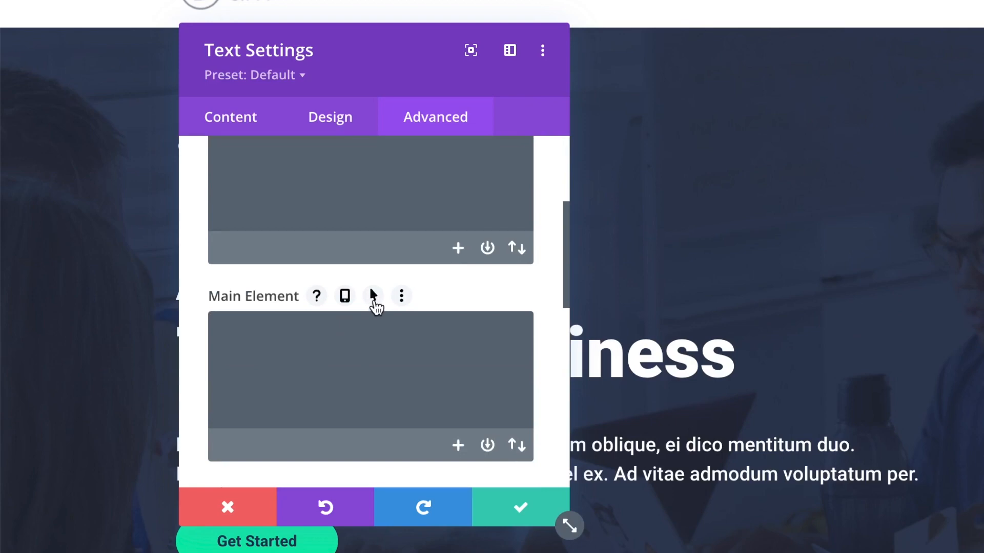
pyautogui.click(374, 302)
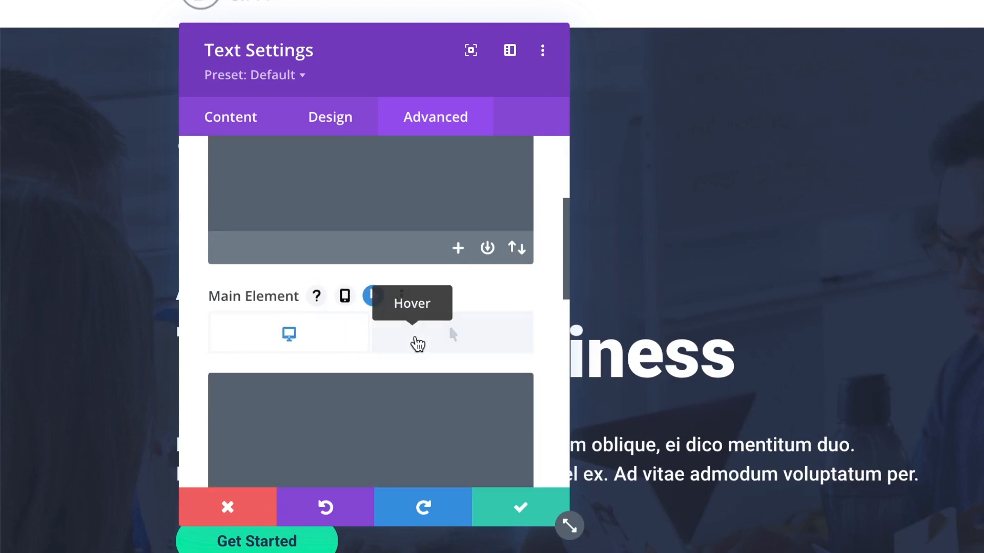
pyautogui.click(479, 339)
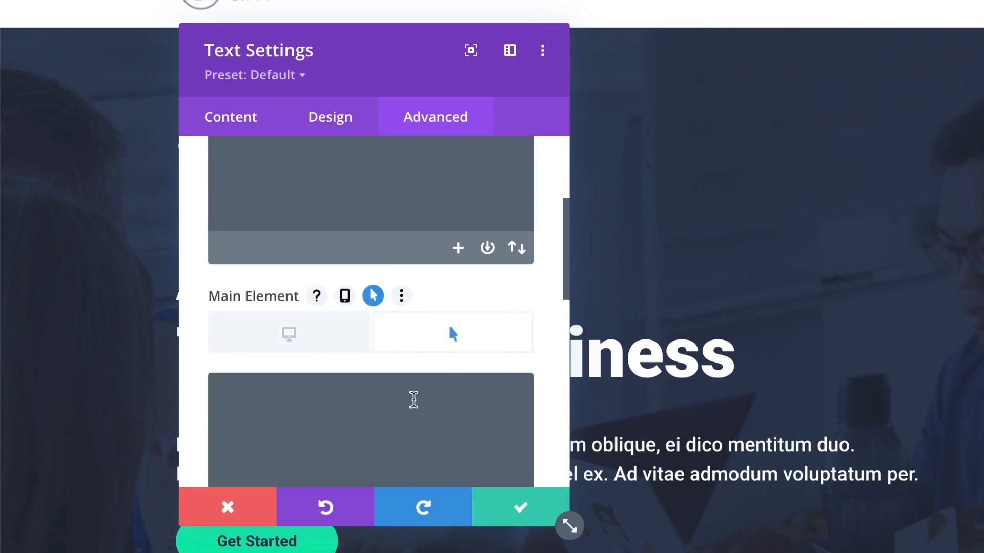
pyautogui.click(412, 403)
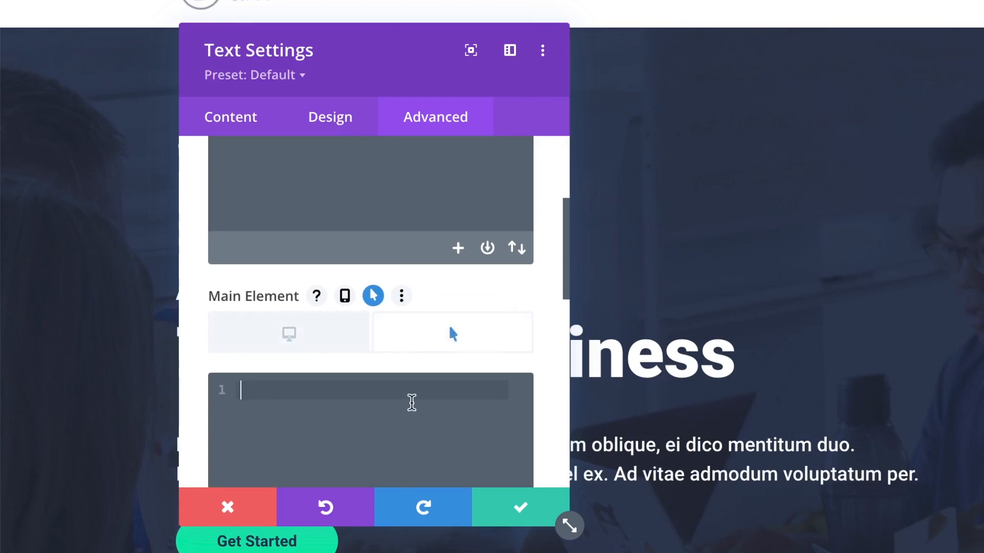
pyautogui.write('text')
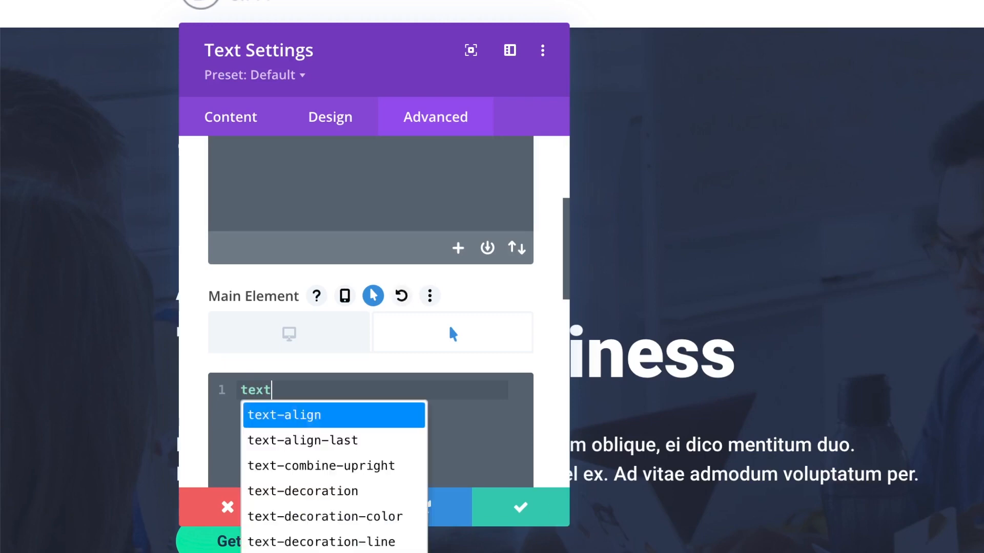
pyautogui.write('-dec+')
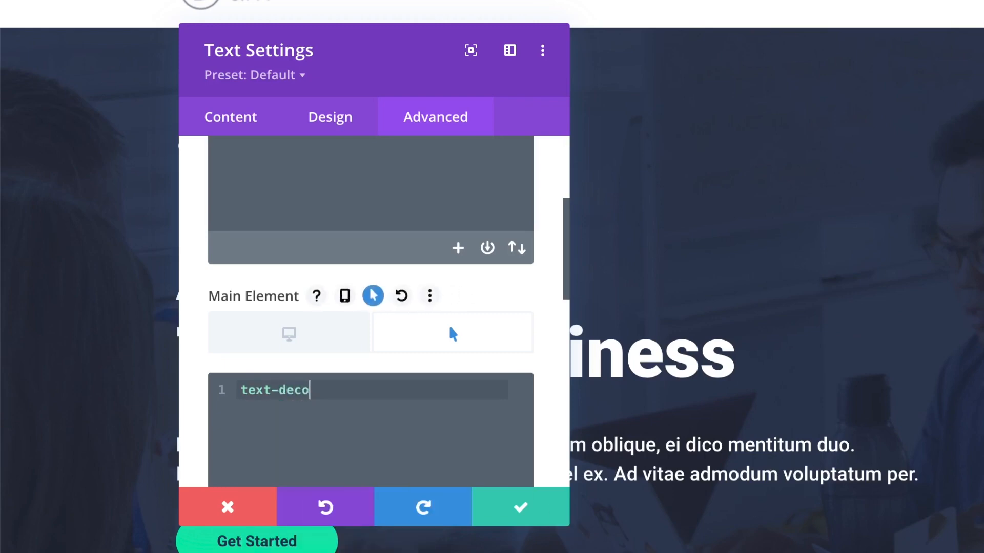
pyautogui.write('ration')
pyautogui.press('Return')
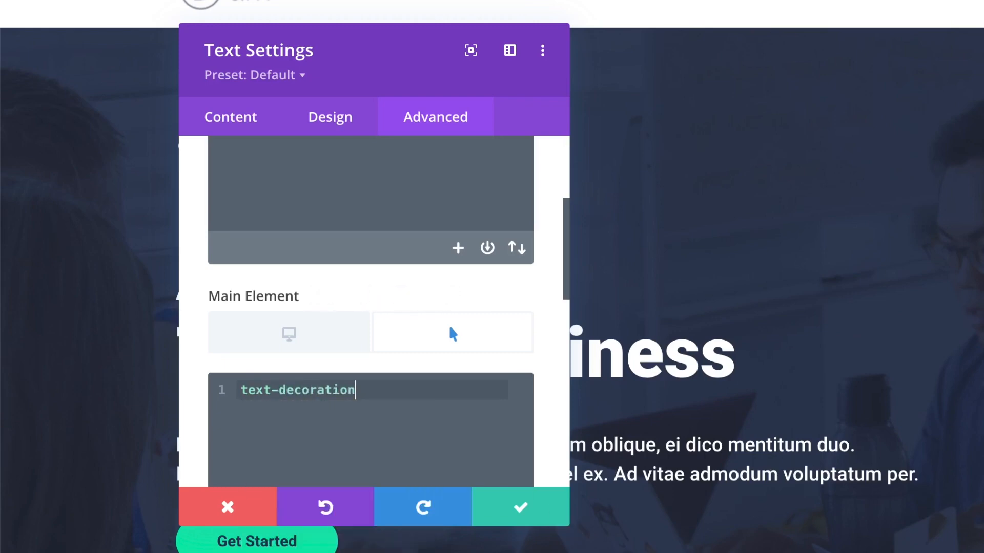
pyautogui.write(':und')
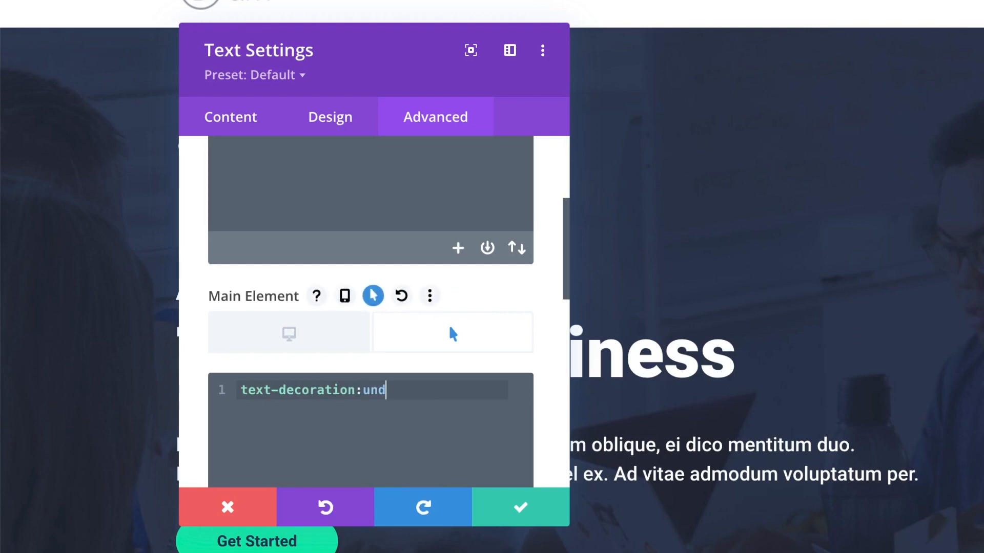
pyautogui.write('erline;')
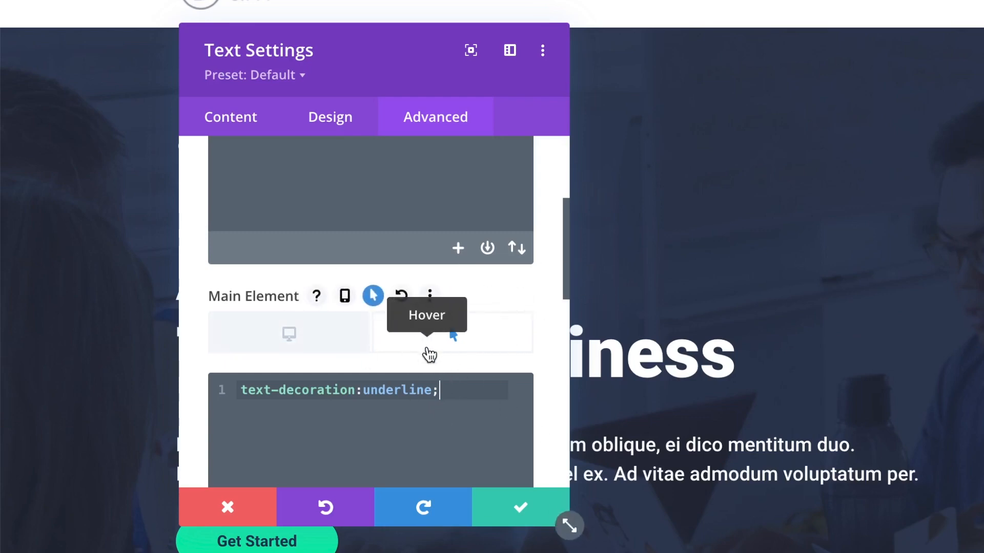
pyautogui.scroll(3, 378, 224)
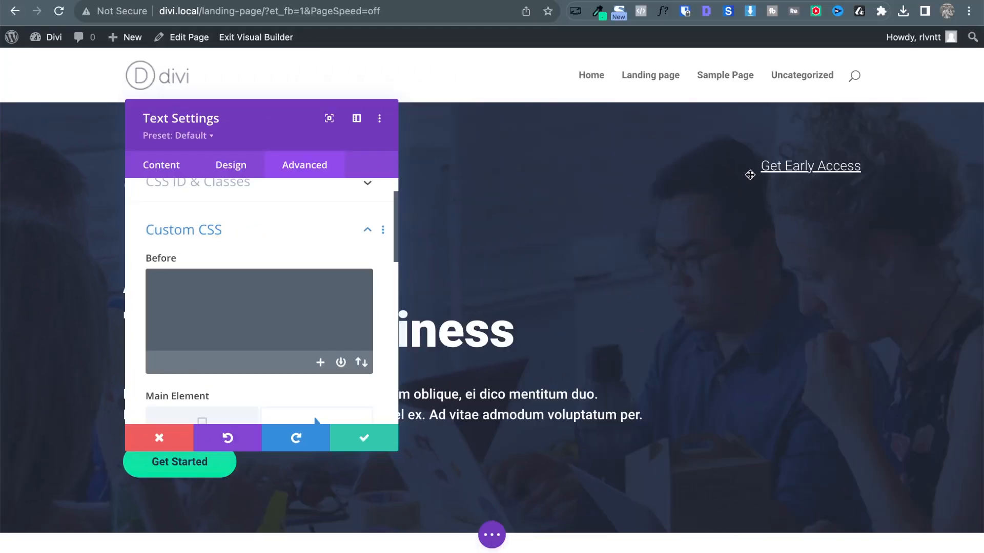
# Save the text module settings and exit the visual builder to view the live landing page.
pyautogui.click(361, 438)
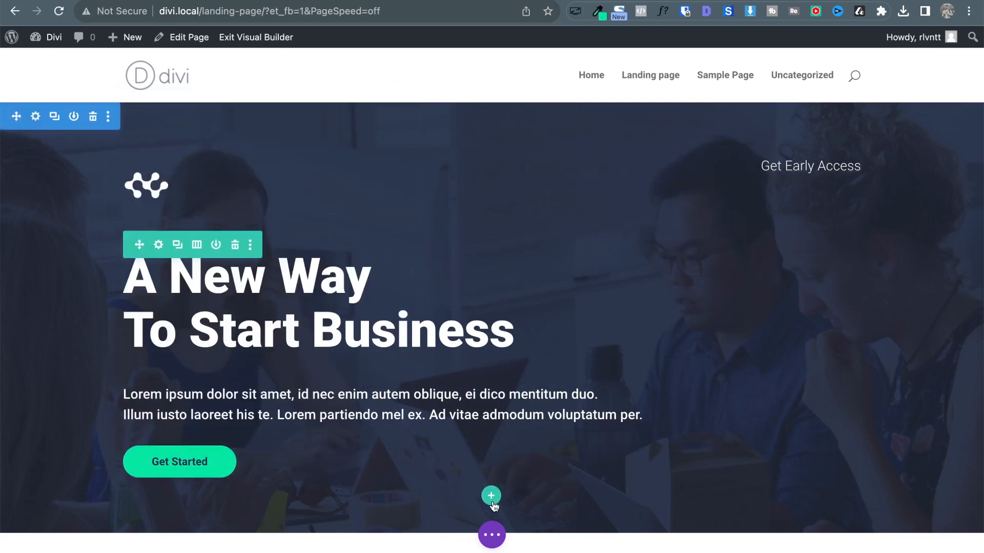
pyautogui.click(492, 535)
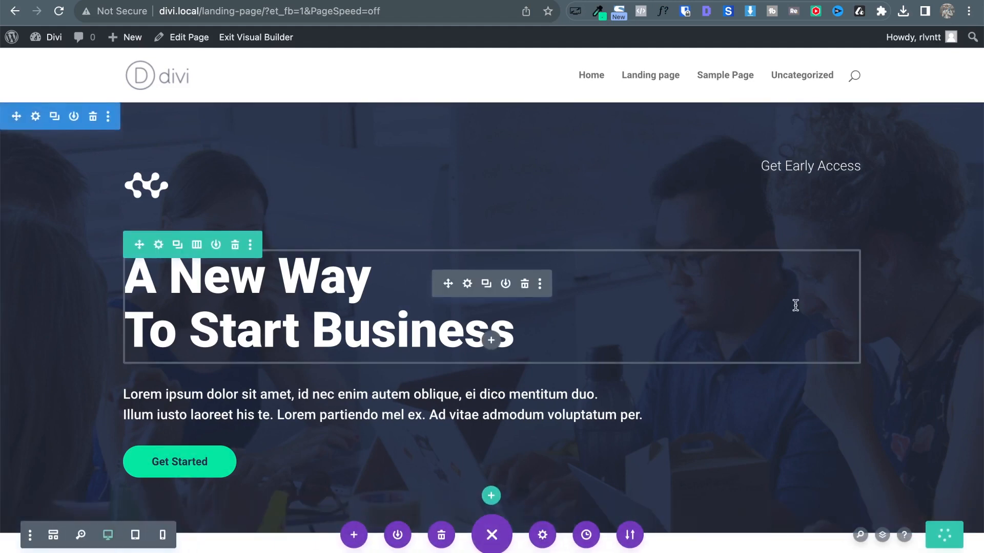
pyautogui.click(233, 40)
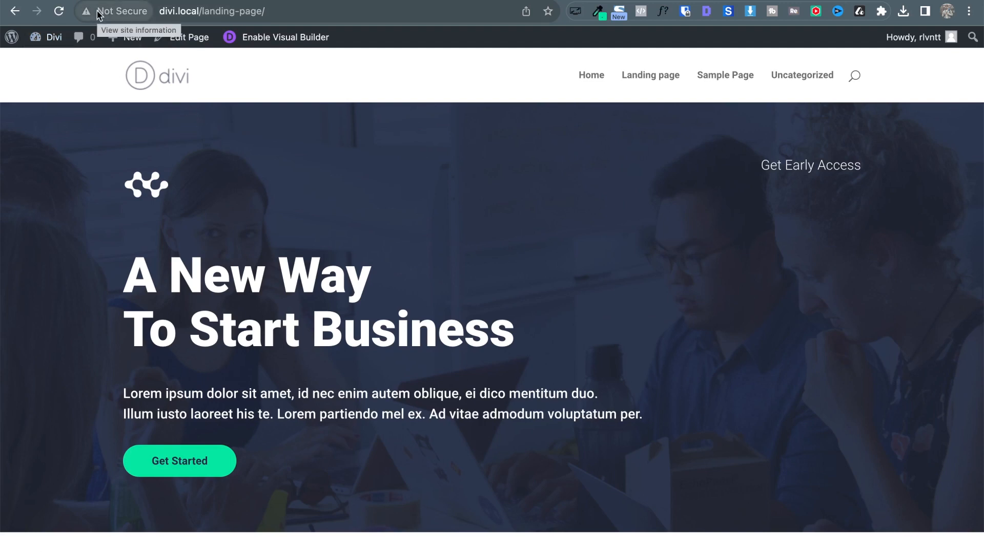
pyautogui.moveTo(48, 37)
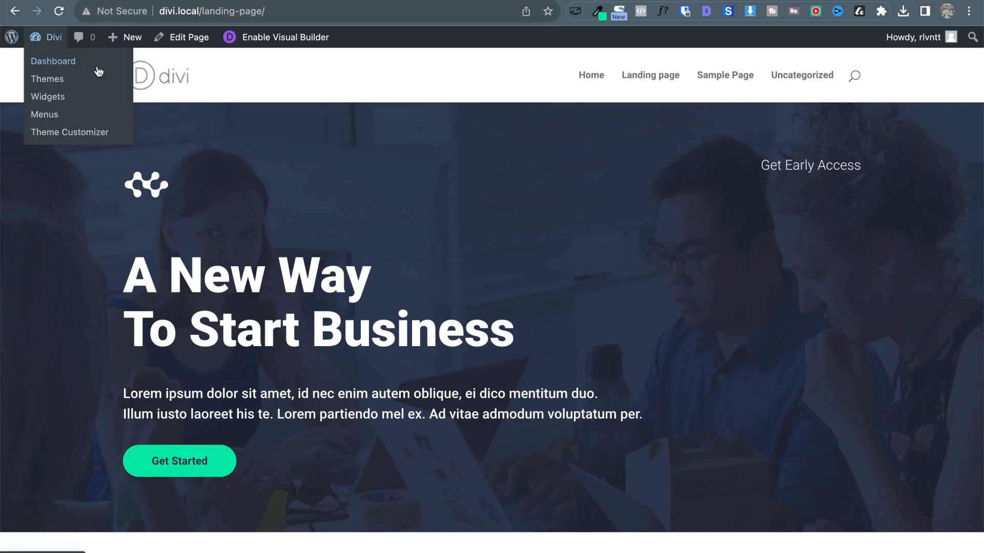
# Go from the admin bar to the WordPress dashboard, then open Divi > Theme Builder.
pyautogui.click(53, 62)
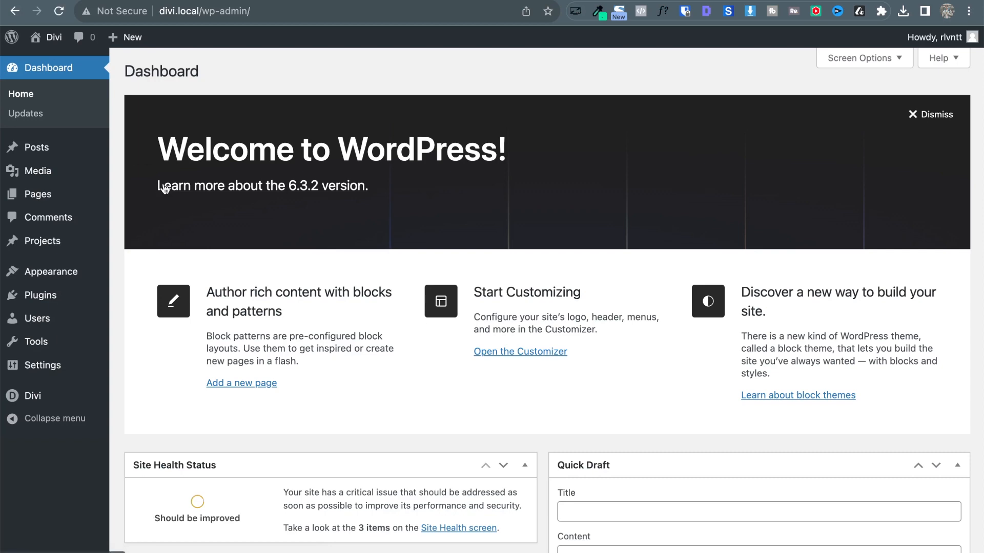
pyautogui.moveTo(39, 395)
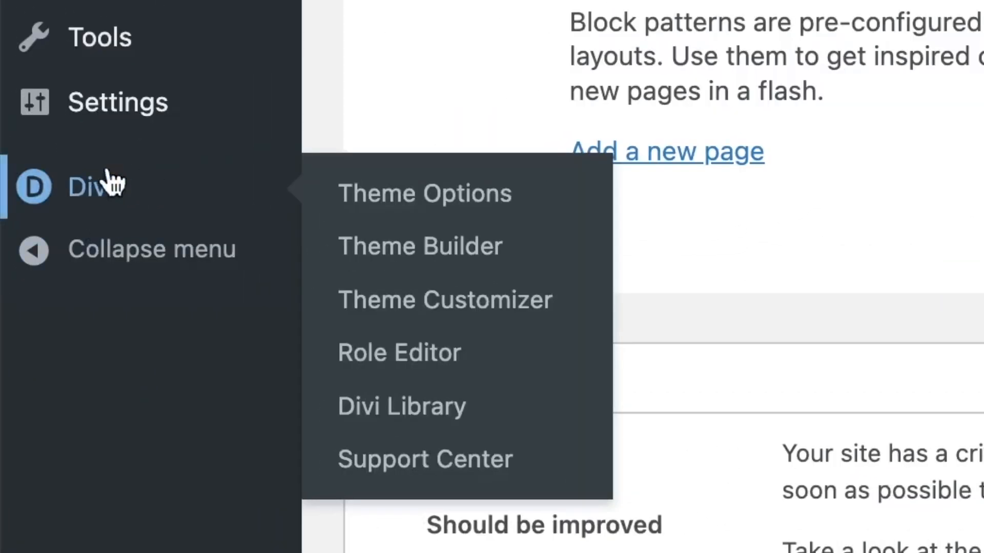
pyautogui.click(511, 251)
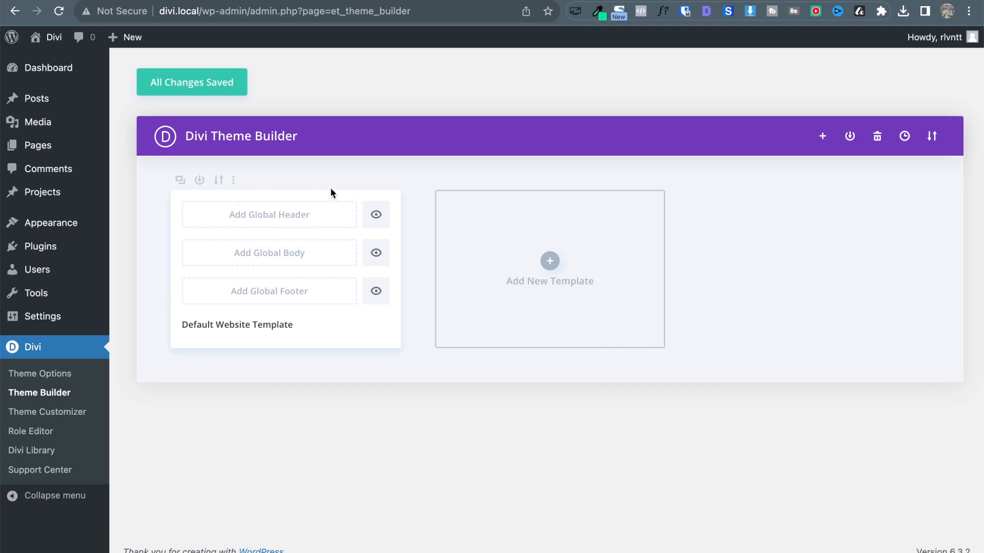
# Build a blank Global Header for the Default Website Template and save the Theme Builder.
pyautogui.click(262, 216)
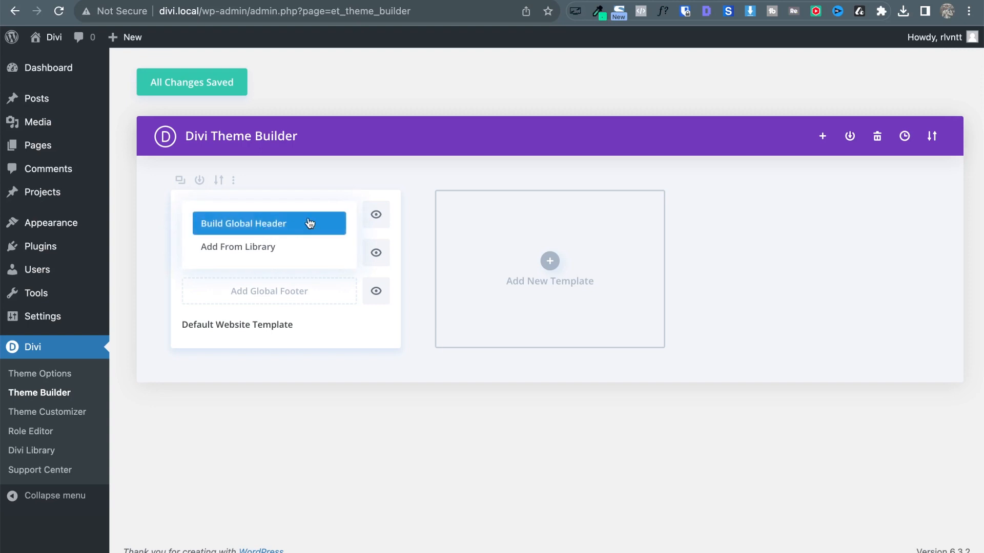
pyautogui.click(282, 228)
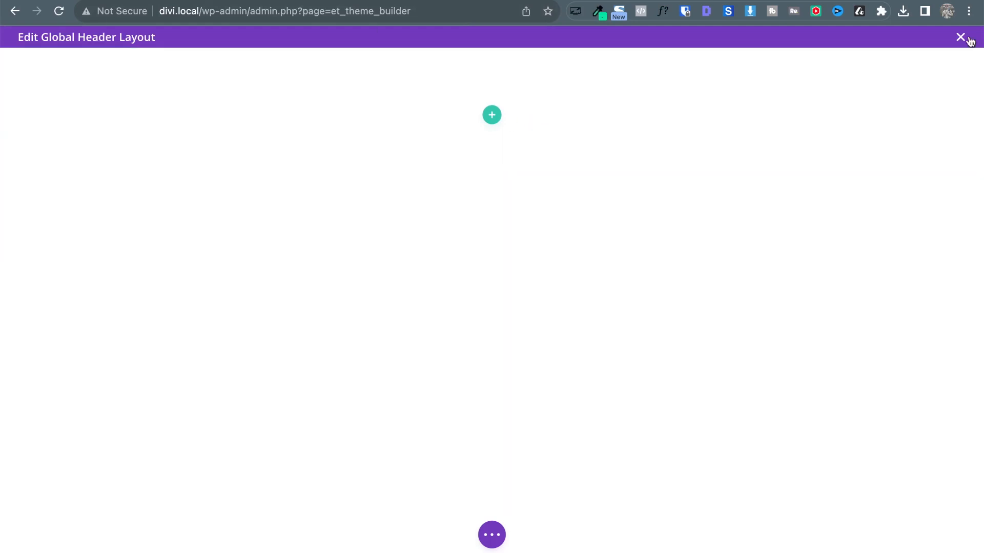
pyautogui.click(484, 538)
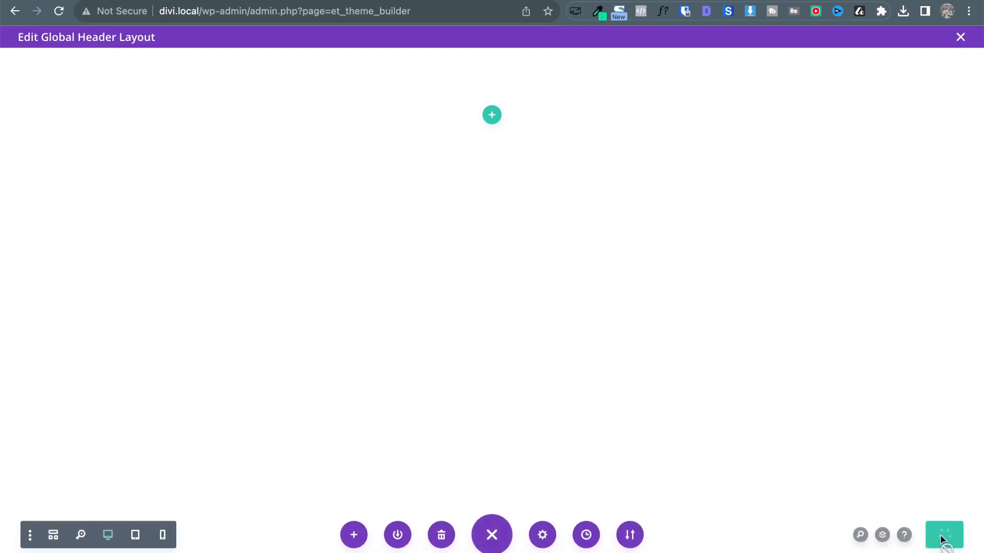
pyautogui.click(960, 37)
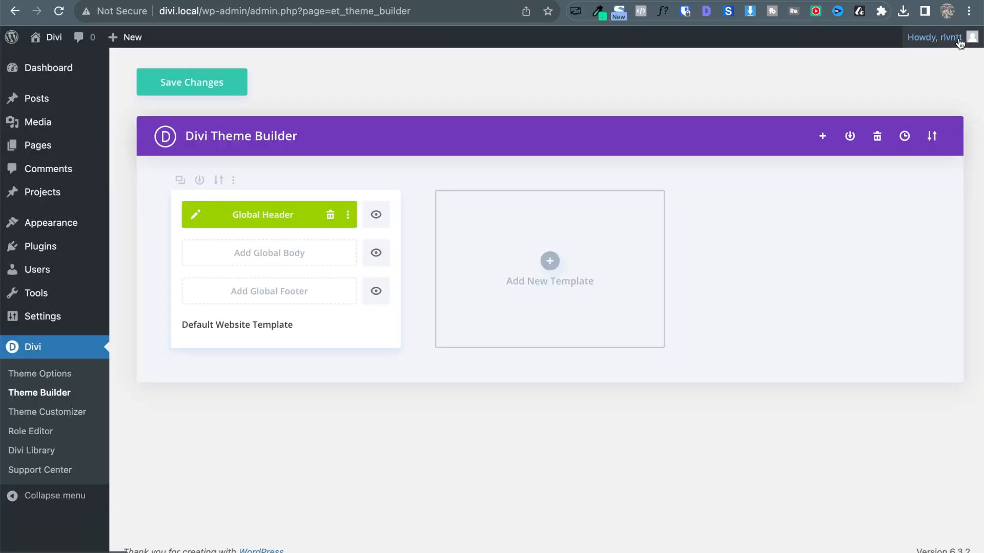
pyautogui.click(172, 93)
pyautogui.hotkey('ctrl', 'Tab')
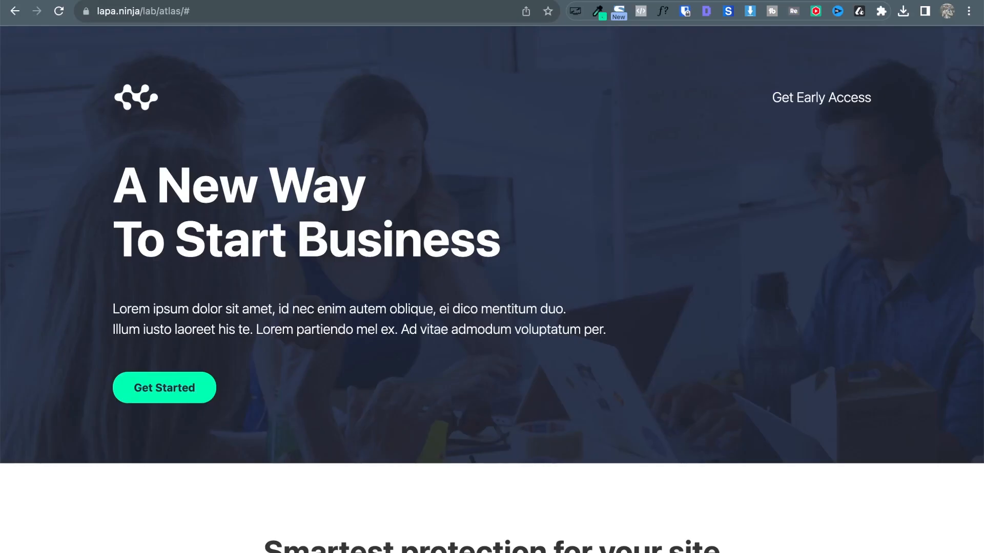
pyautogui.hotkey('ctrl', 'shift', 'Tab')
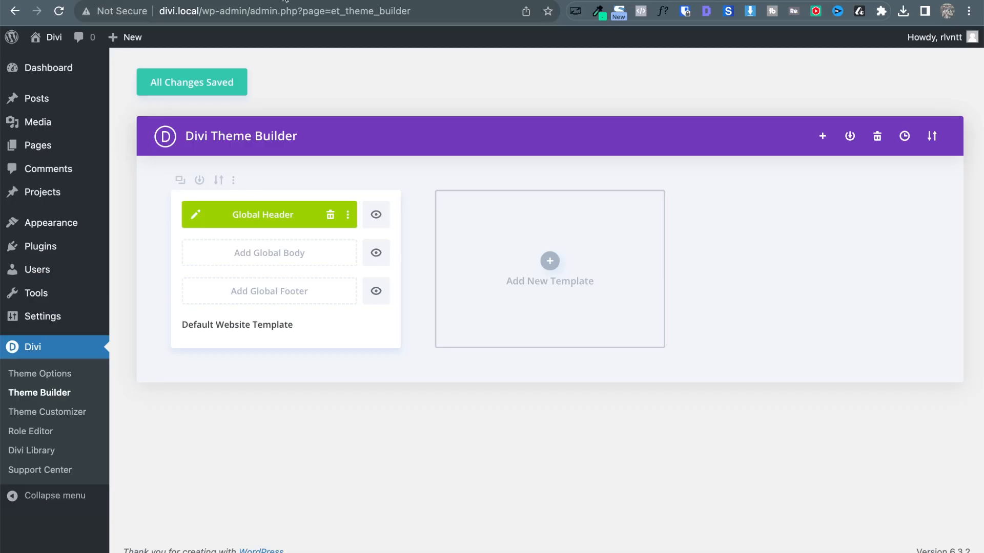
# View the published Landing page from Pages, then open the Global Header layout for editing.
pyautogui.moveTo(52, 38)
pyautogui.hotkey('ctrl', 'Tab')
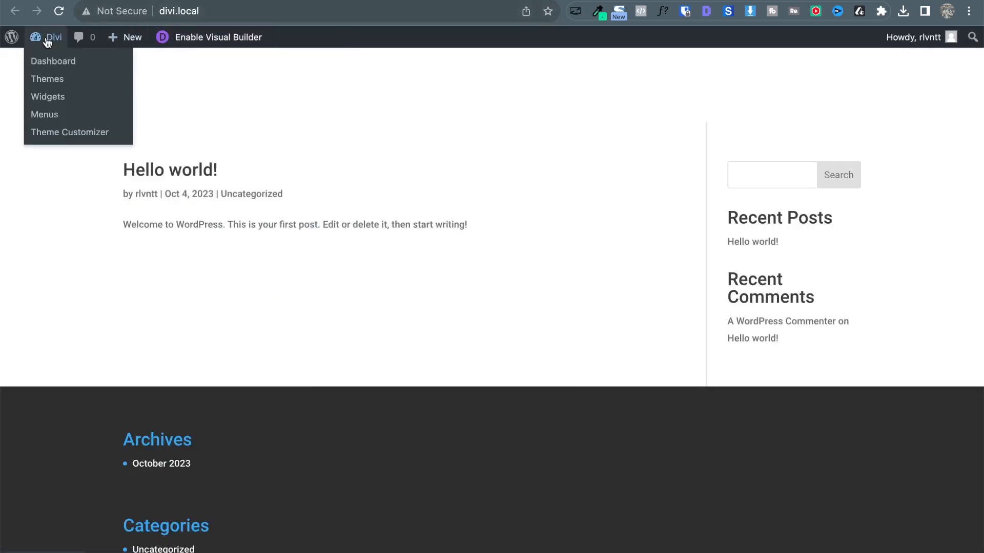
pyautogui.click(48, 60)
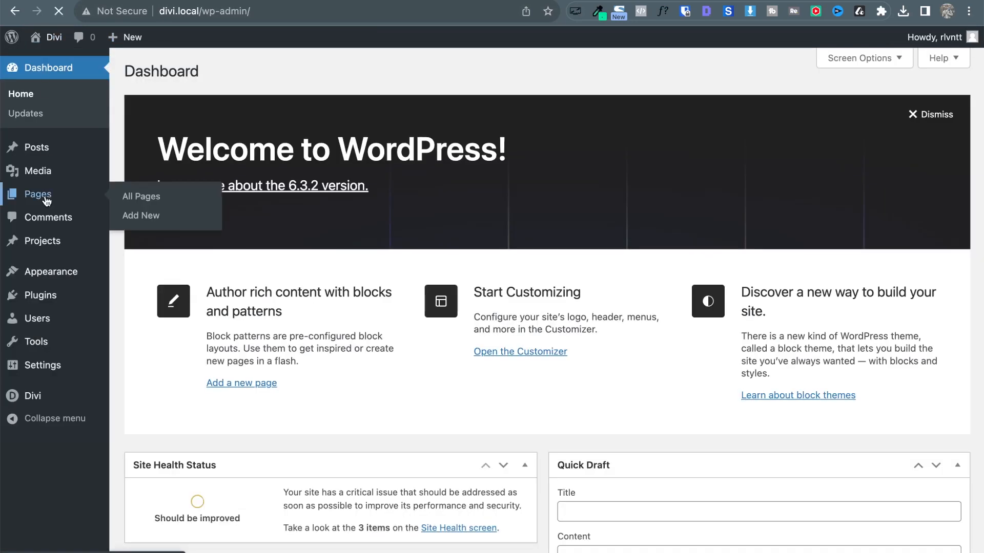
pyautogui.click(48, 200)
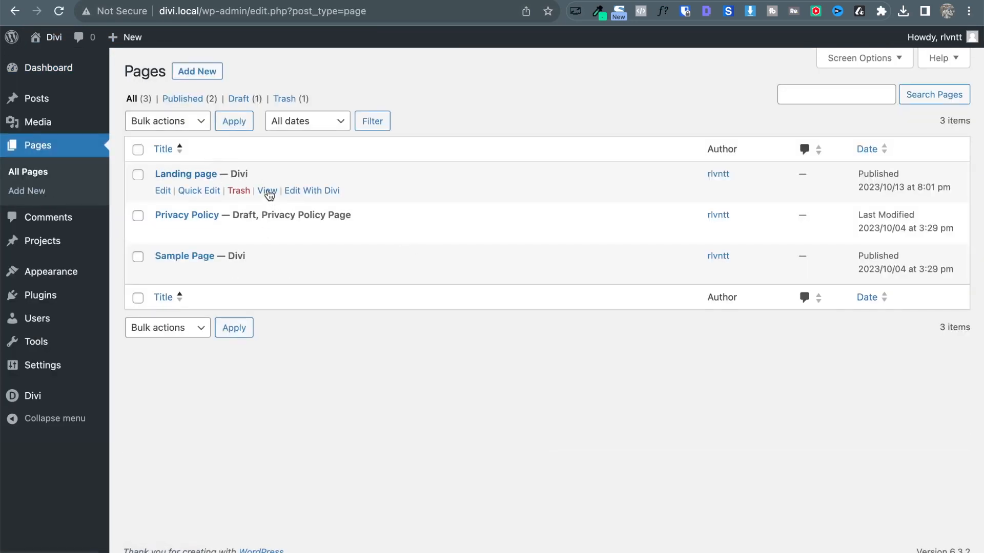
pyautogui.click(267, 192)
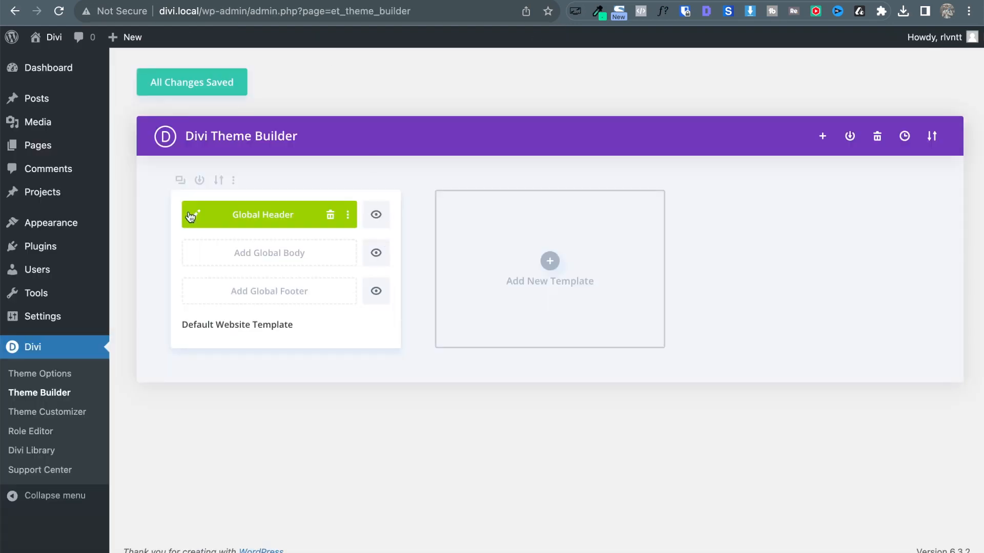
pyautogui.click(191, 216)
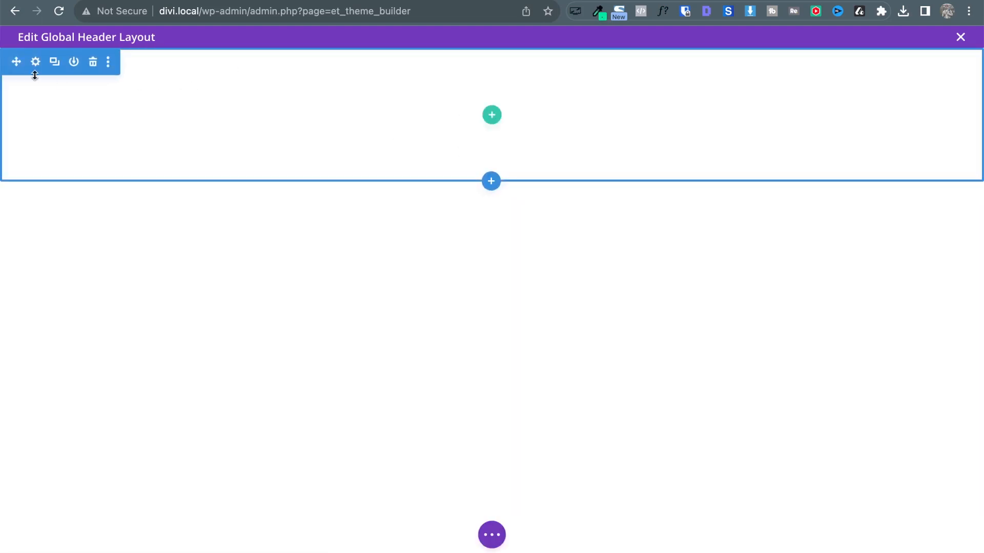
# Make the header section's background transparent.
pyautogui.click(35, 62)
pyautogui.click(217, 269)
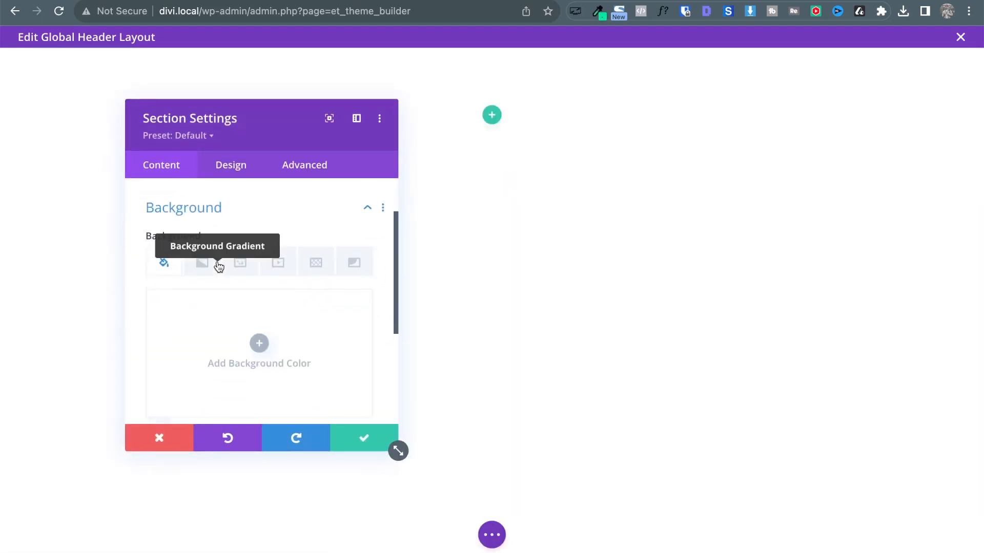
pyautogui.scroll(-3, 312, 268)
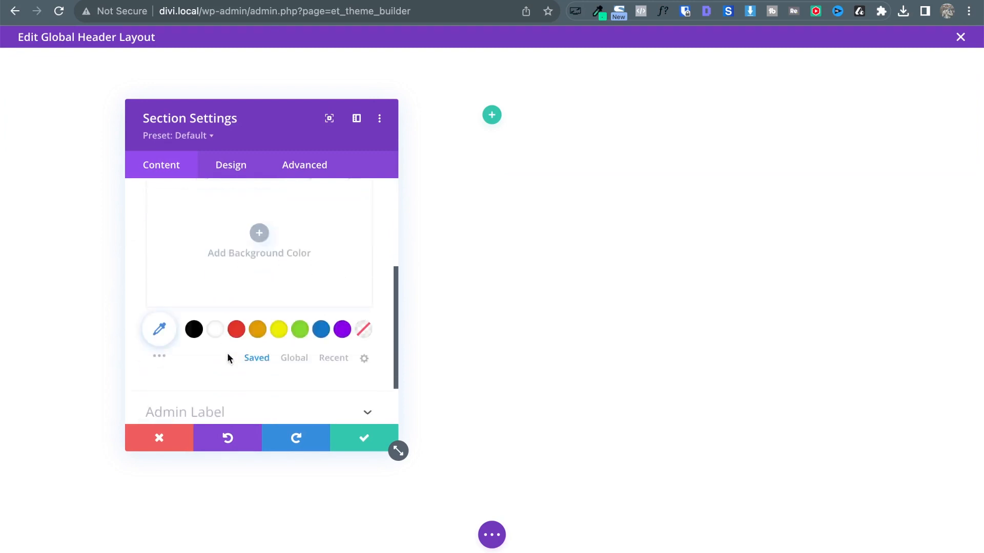
pyautogui.click(364, 318)
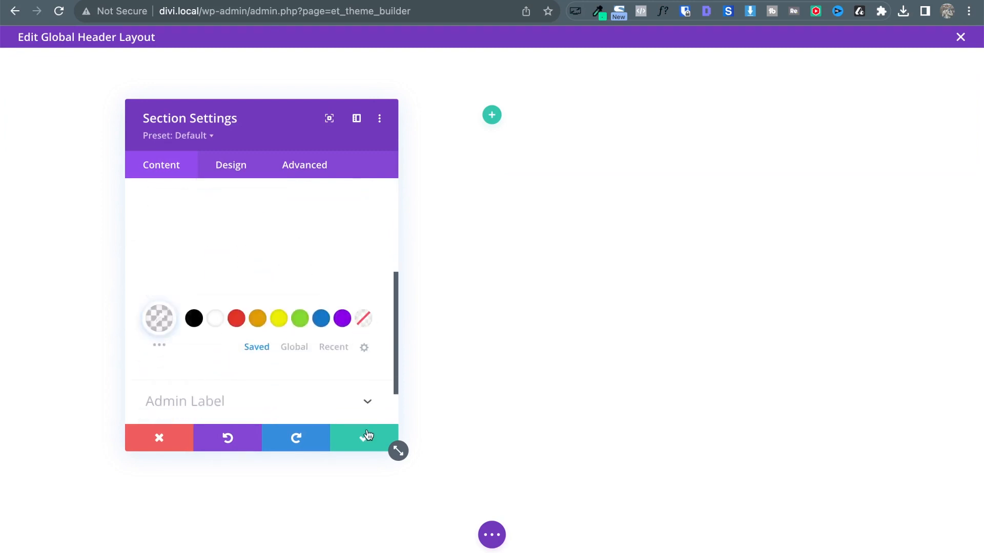
# Set the section's top and bottom padding and margin to 0px, linked, and apply.
pyautogui.click(241, 167)
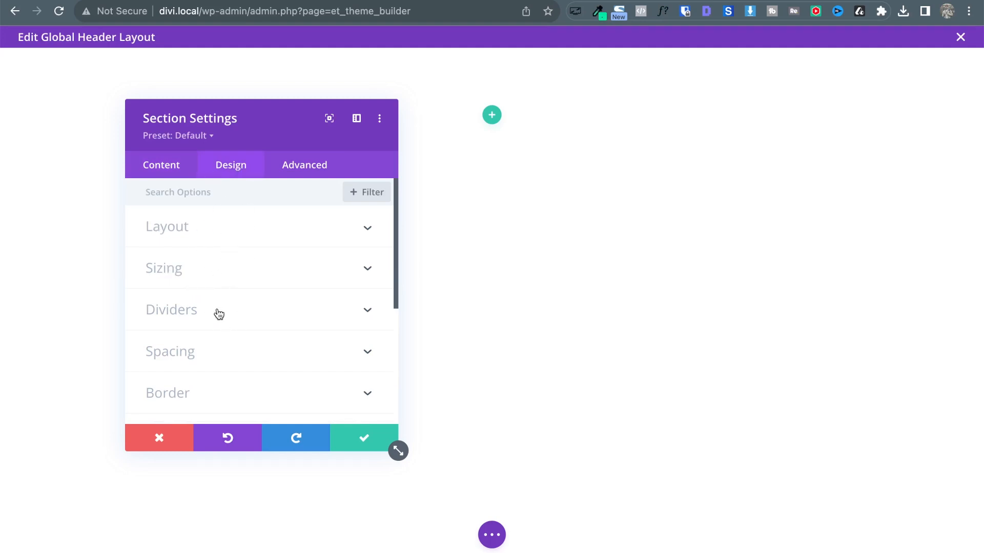
pyautogui.click(202, 351)
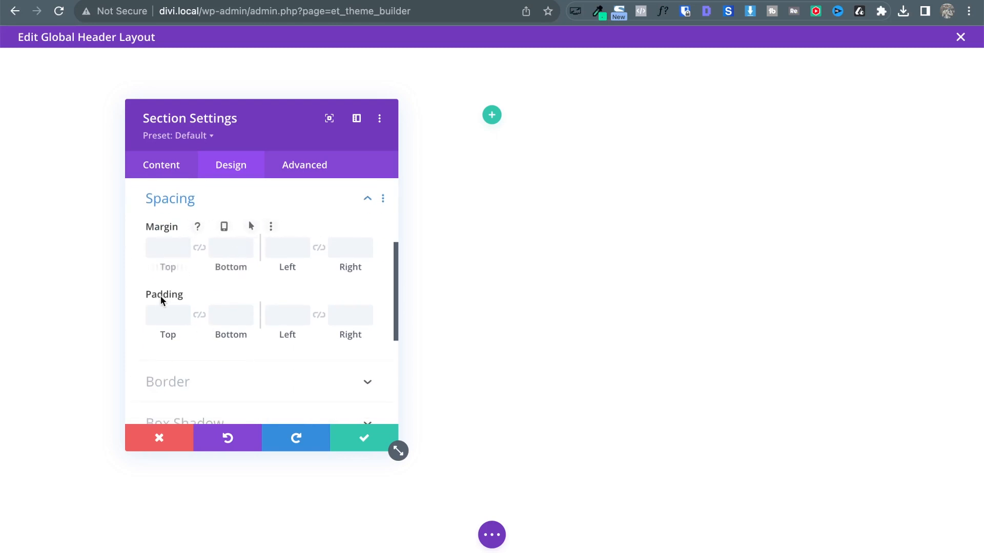
pyautogui.click(158, 315)
pyautogui.write('0')
pyautogui.click(199, 316)
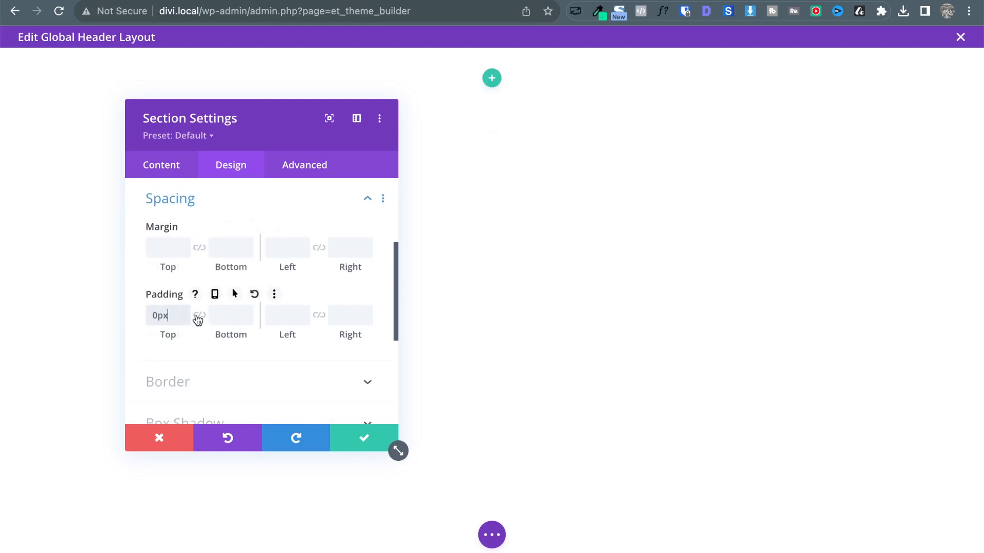
pyautogui.click(169, 248)
pyautogui.write('0')
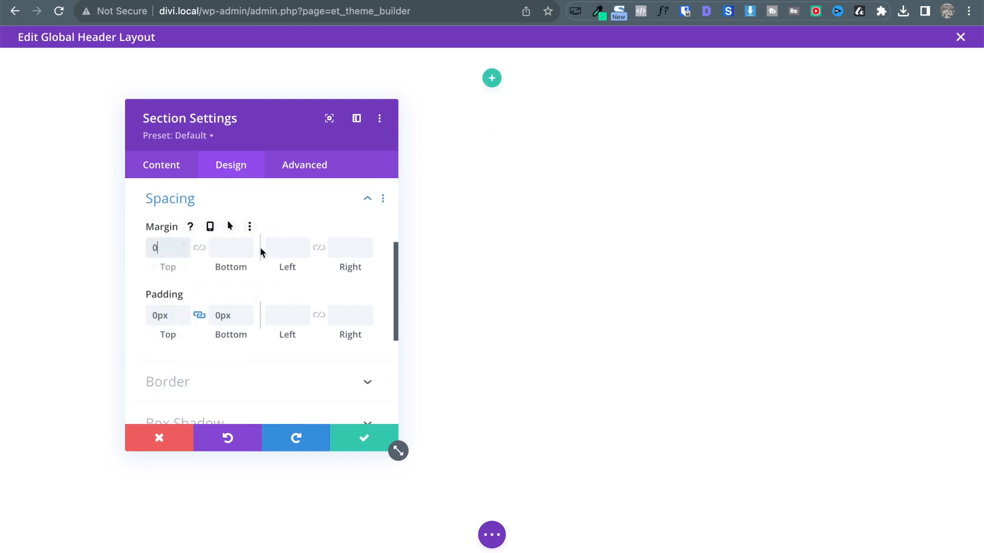
pyautogui.click(199, 248)
pyautogui.click(367, 441)
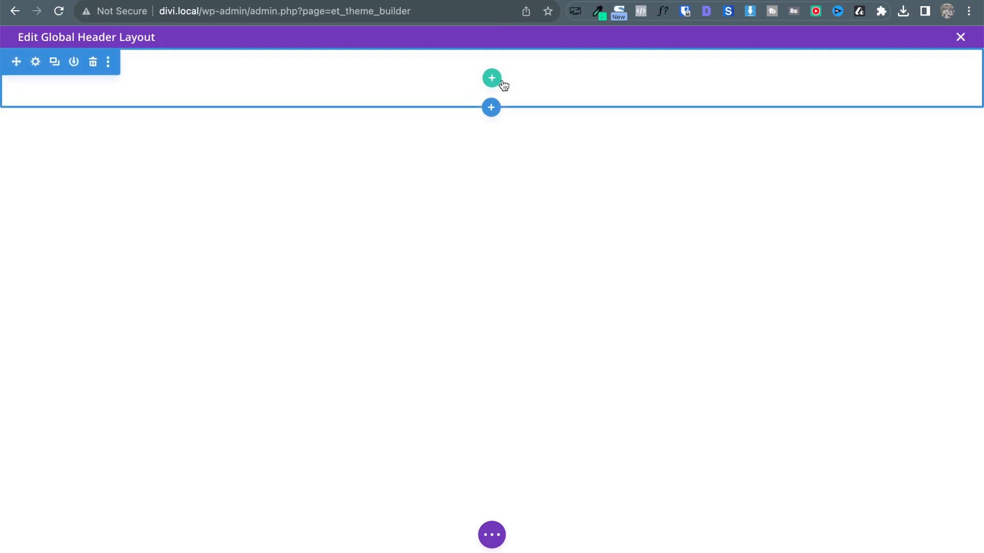
# Close the Global Header editor to save it, then scroll the live landing page to check it.
pyautogui.click(963, 43)
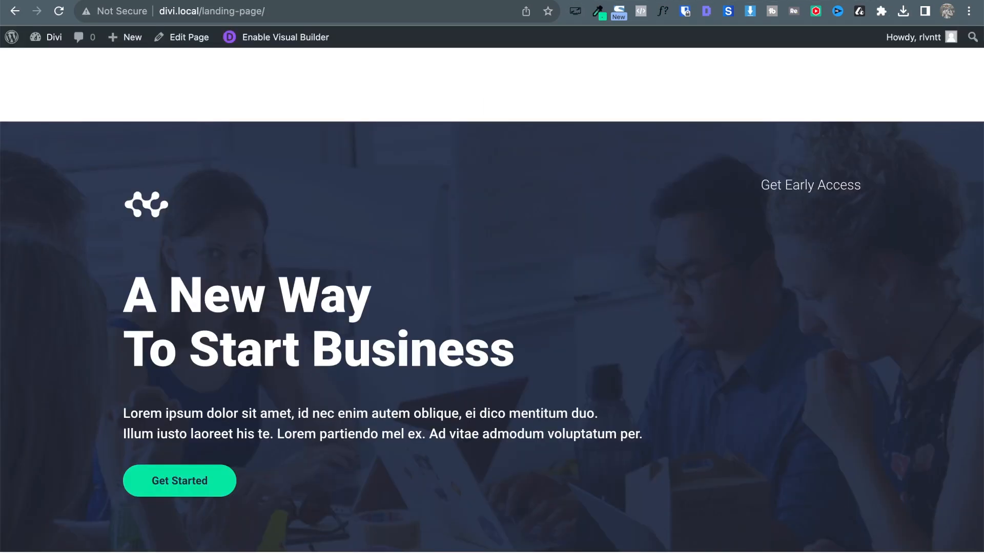
pyautogui.scroll(-2, 492, 297)
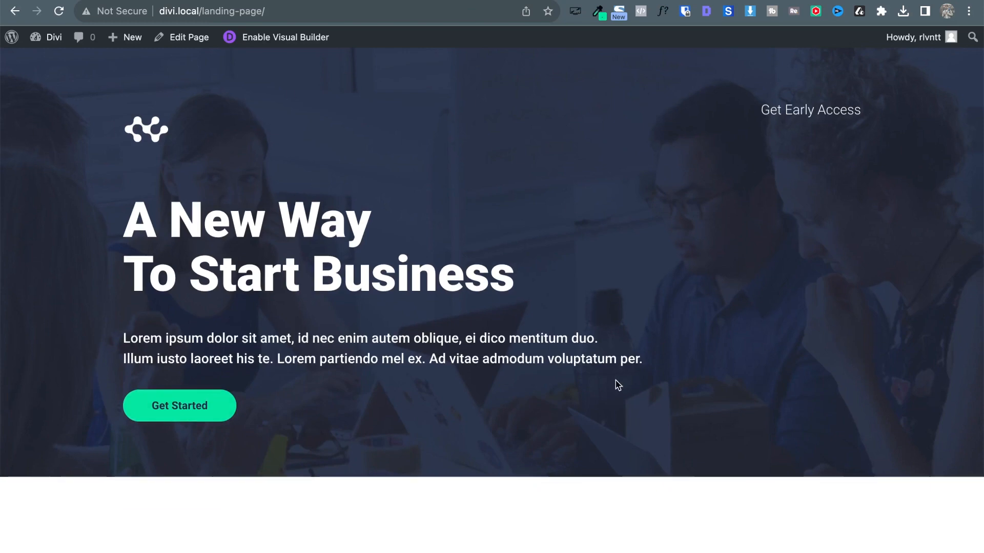
pyautogui.scroll(-10, 615, 385)
pyautogui.scroll(10, 615, 384)
pyautogui.scroll(-1, 614, 384)
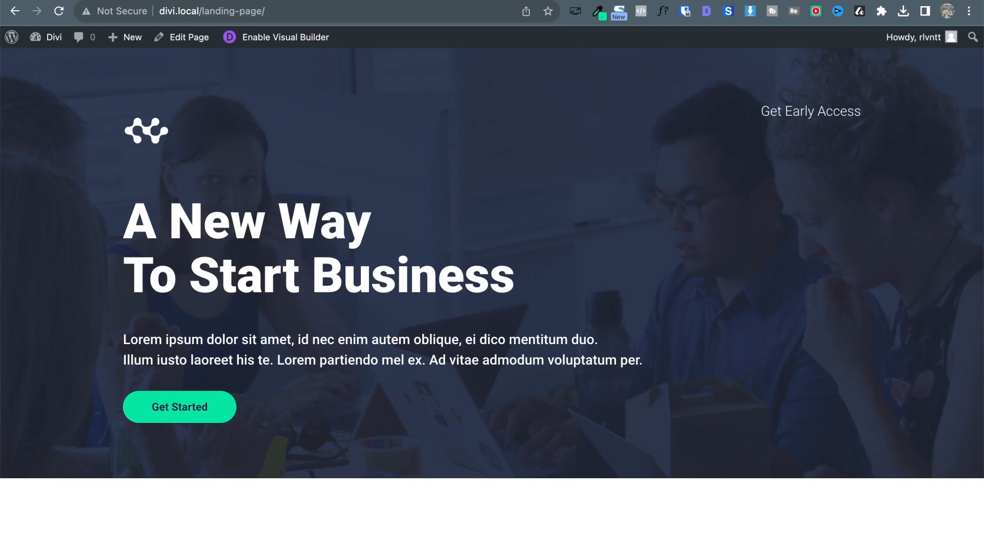
pyautogui.hotkey('ctrl', 'Tab')
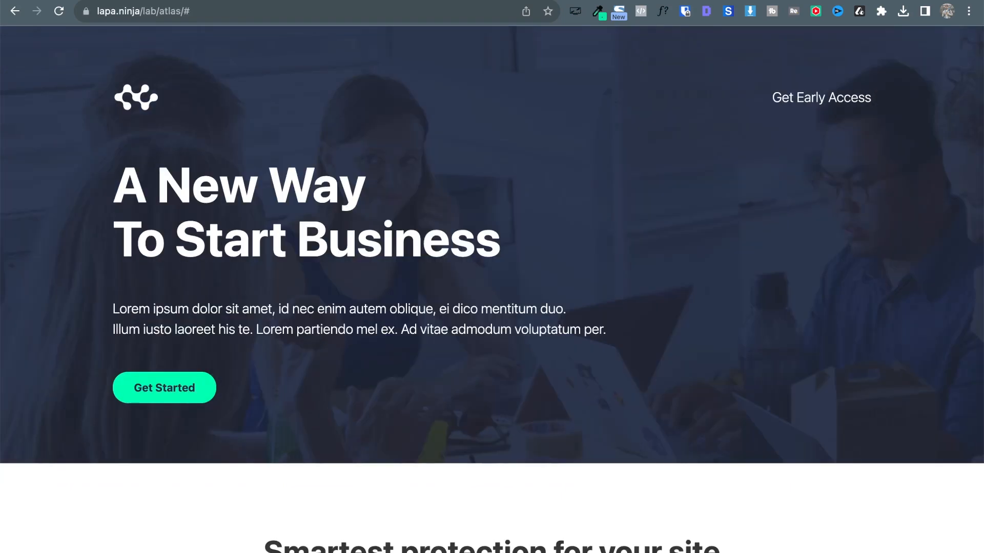
pyautogui.hotkey('ctrl', 'shift', 'Tab')
pyautogui.hotkey('ctrl', 'Tab')
pyautogui.hotkey('ctrl', 'shift', 'Tab')
pyautogui.hotkey('ctrl', 'Tab')
pyautogui.hotkey('ctrl', 'shift', 'Tab')
pyautogui.hotkey('ctrl', 'Tab')
pyautogui.hotkey('ctrl', 'shift', 'Tab')
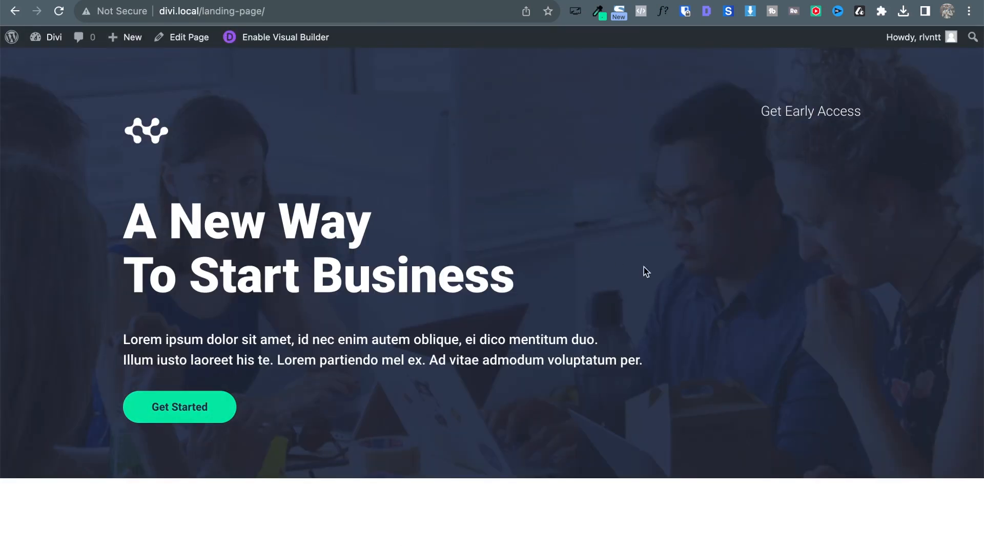
pyautogui.hotkey('ctrl', 'Tab')
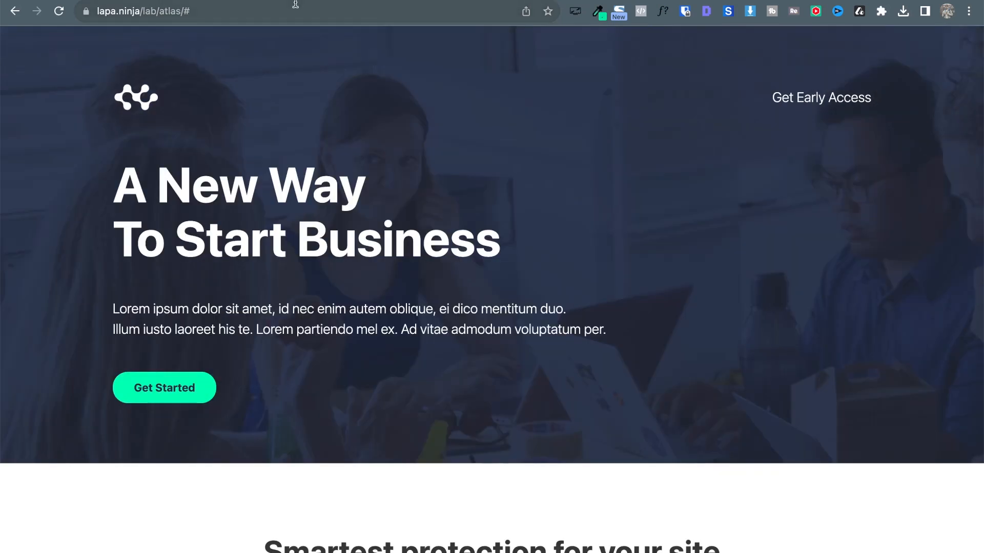
pyautogui.hotkey('ctrl', 'shift', 'Tab')
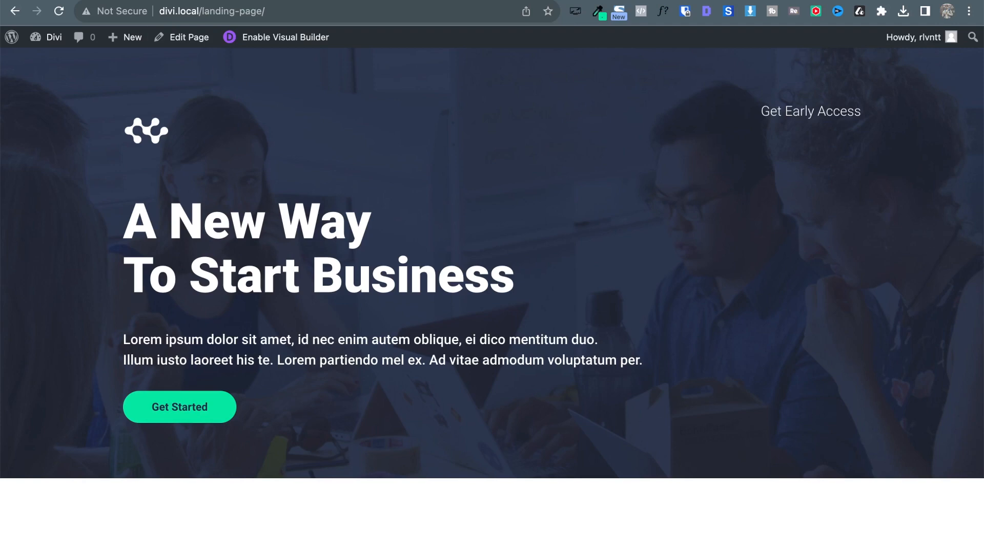
pyautogui.hotkey('ctrl', 'Tab')
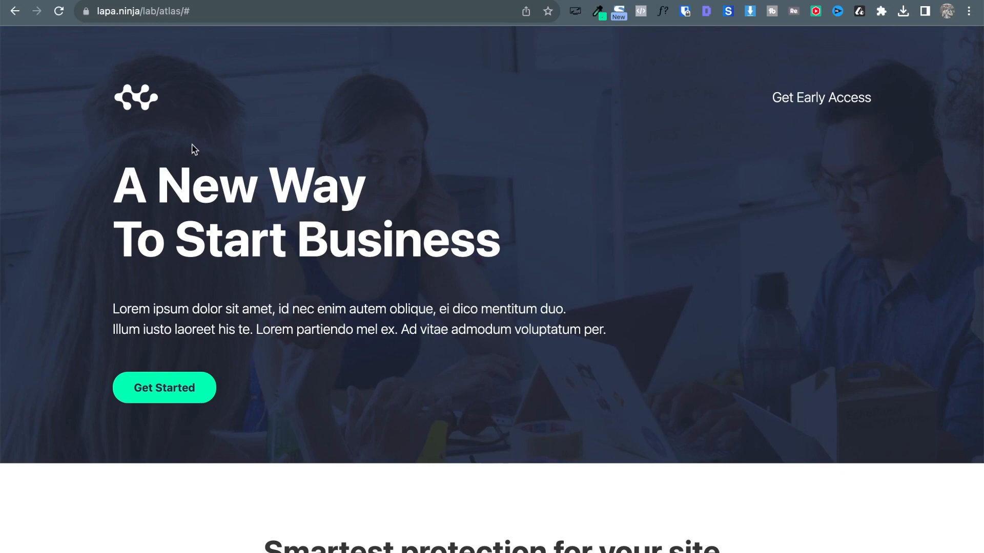
pyautogui.hotkey('ctrl', 'shift', 'Tab')
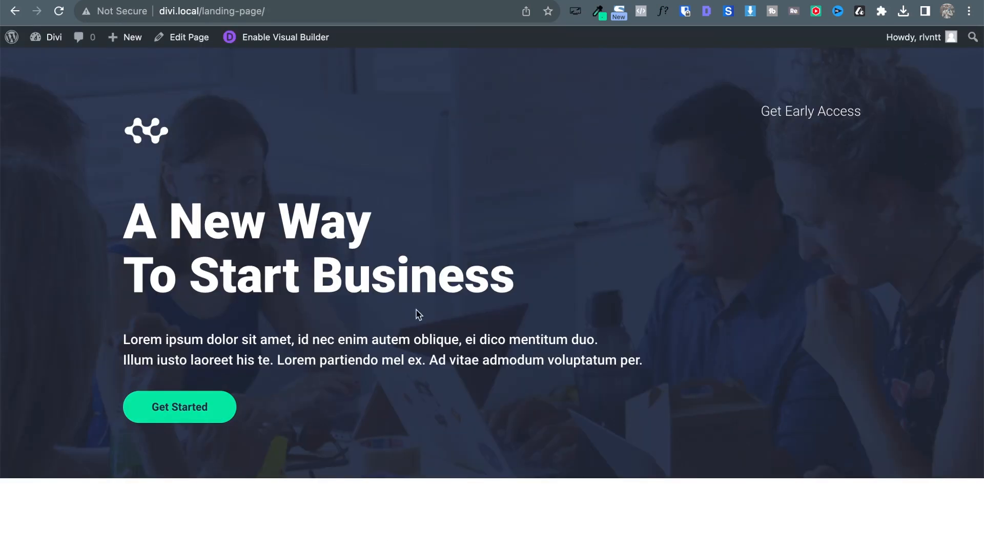
# Enable the visual builder on the landing page after a glance at the Atlas reference.
pyautogui.click(307, 39)
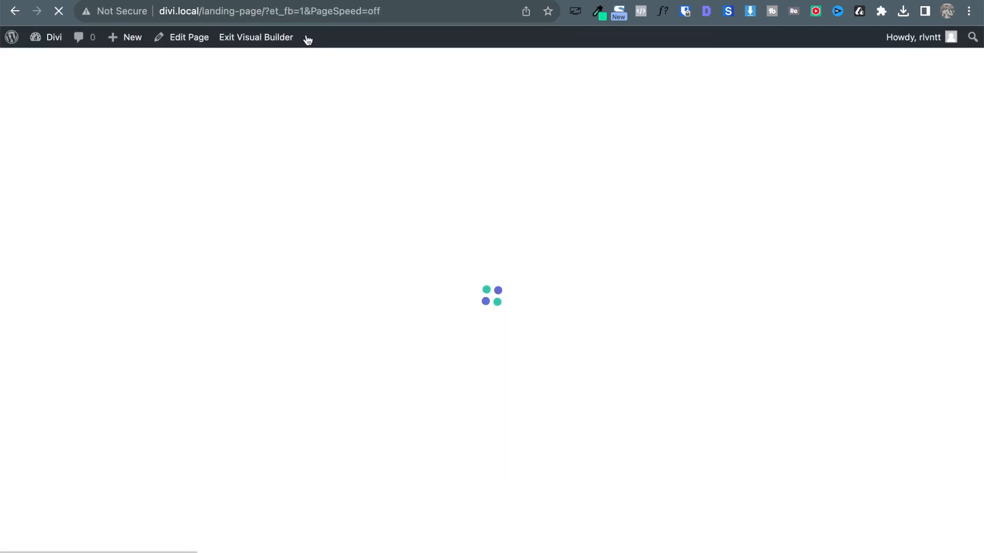
pyautogui.hotkey('ctrl', 'Tab')
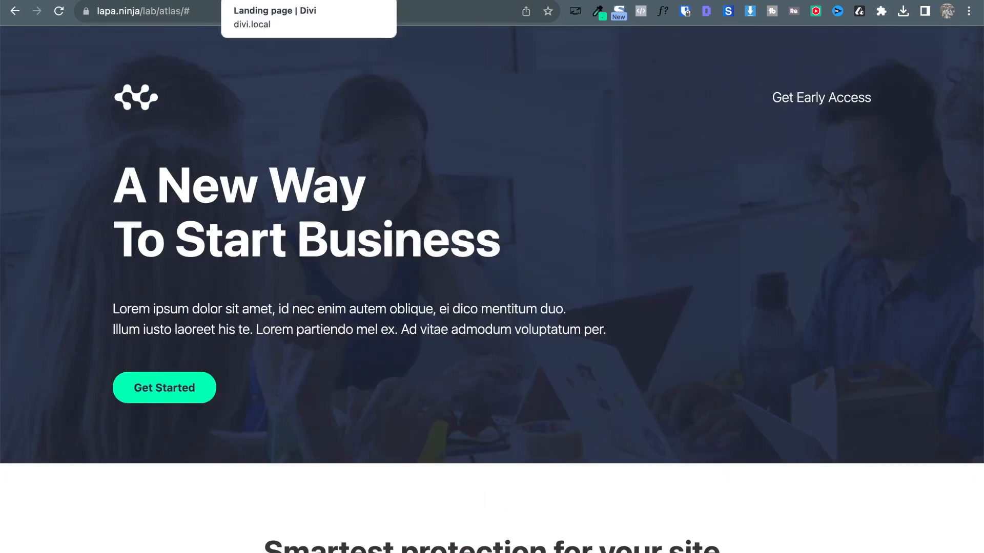
pyautogui.click(287, 0)
pyautogui.moveTo(160, 102)
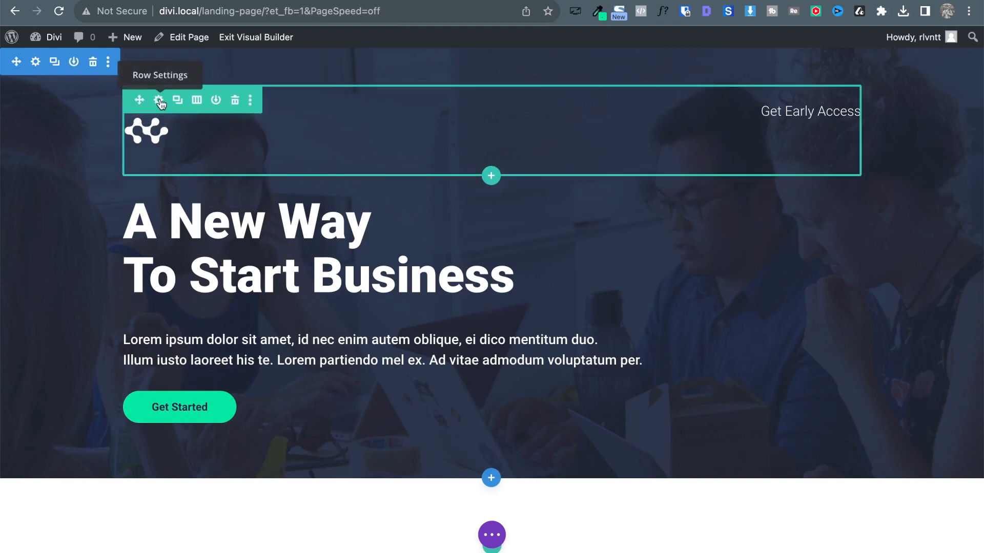
# Open the hero section's background image settings.
pyautogui.click(31, 62)
pyautogui.click(198, 270)
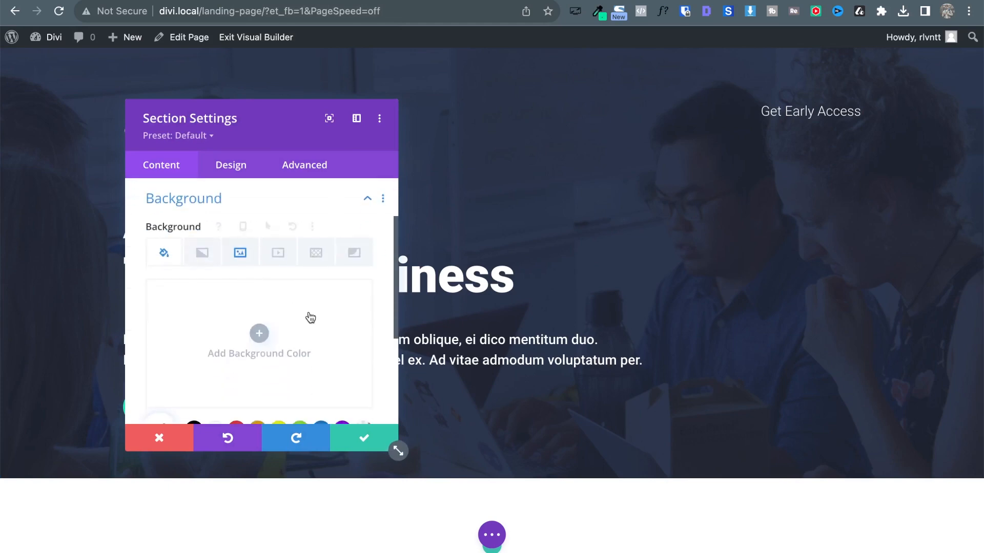
pyautogui.click(237, 265)
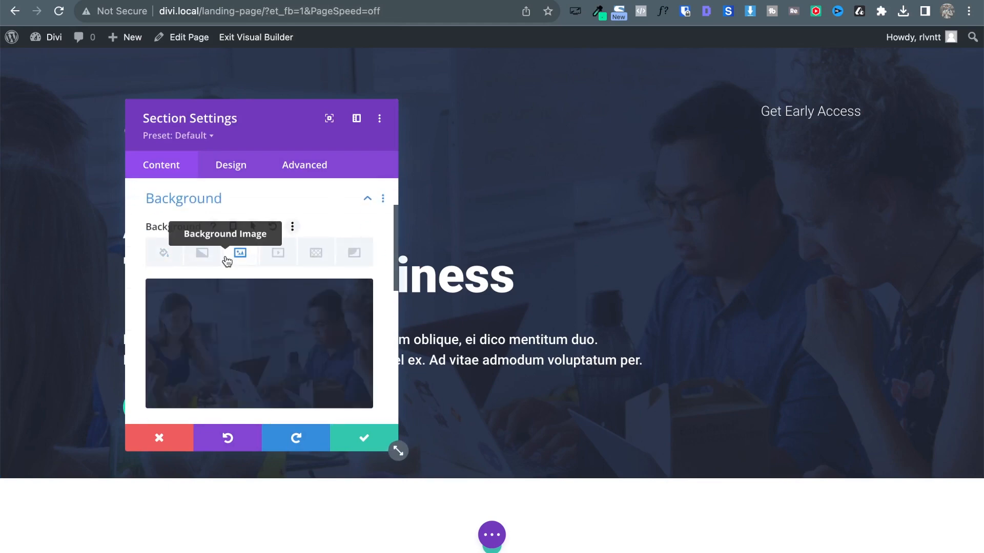
pyautogui.scroll(-2, 236, 259)
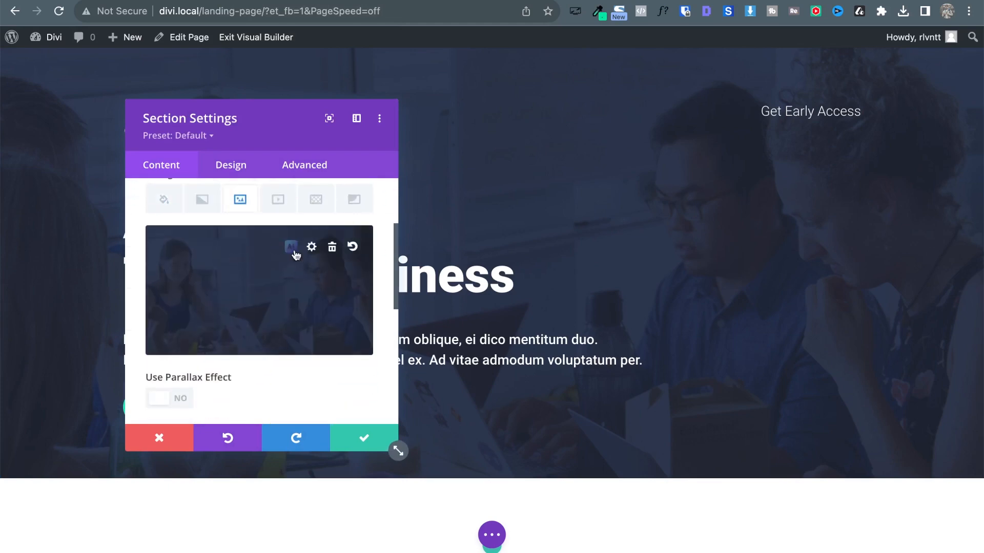
pyautogui.scroll(2, 295, 253)
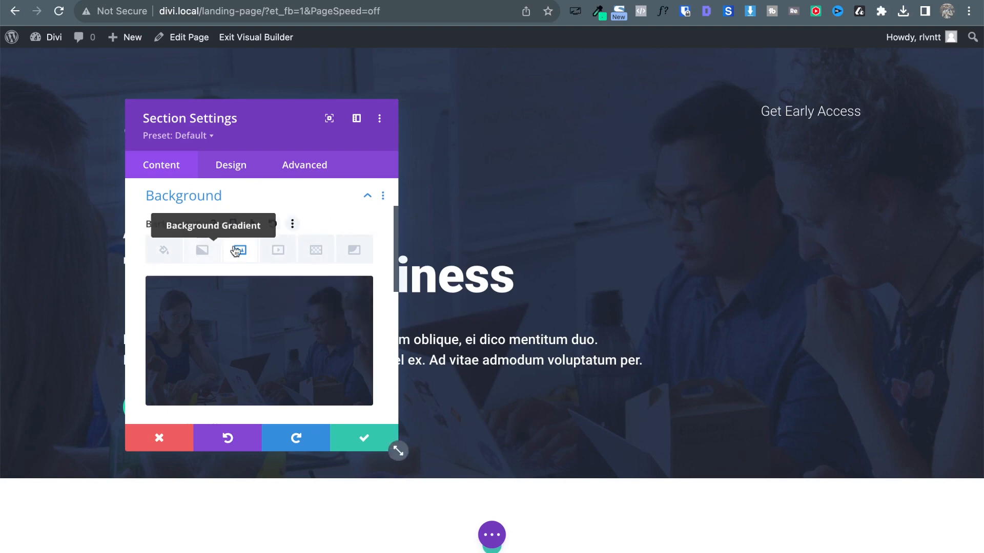
pyautogui.scroll(-3, 304, 364)
pyautogui.scroll(-2, 305, 364)
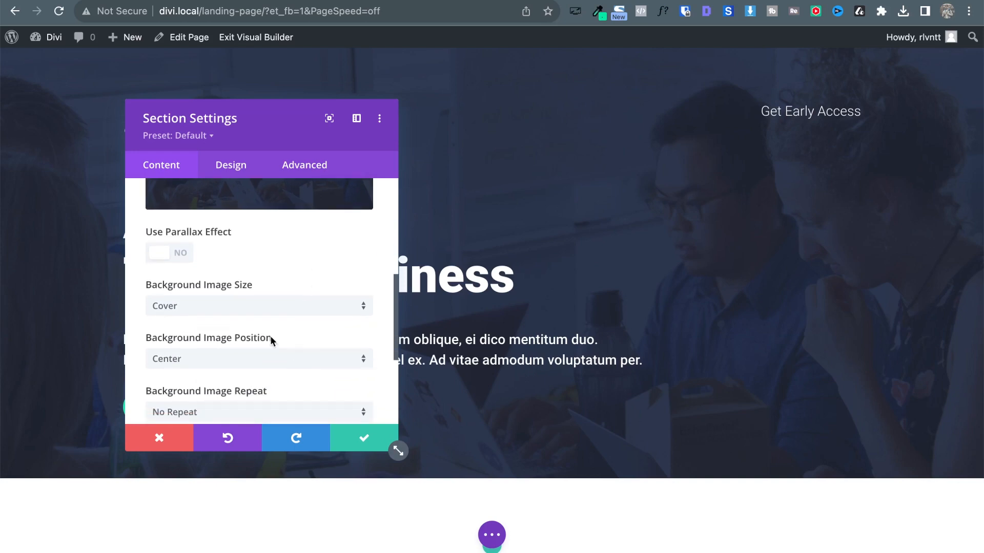
# Try background image sizes (Actual Size, Stretch, Custom) and settle on Cover.
pyautogui.click(203, 316)
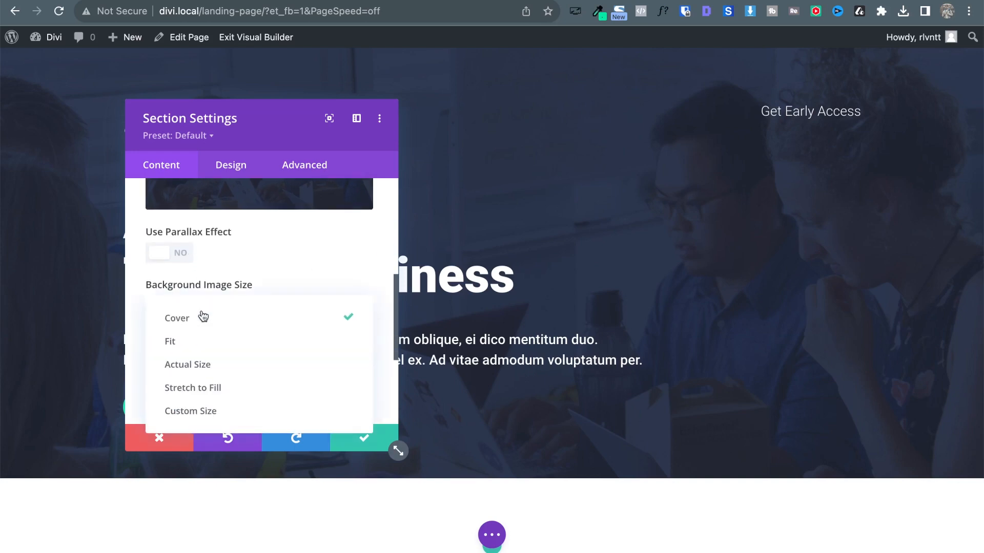
pyautogui.click(199, 346)
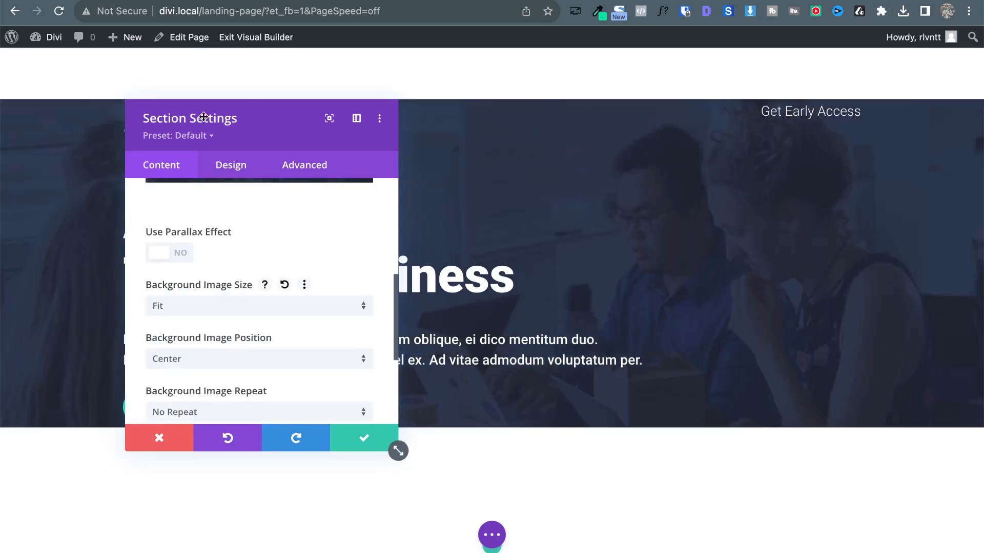
pyautogui.moveTo(204, 117); pyautogui.dragTo(523, 86)
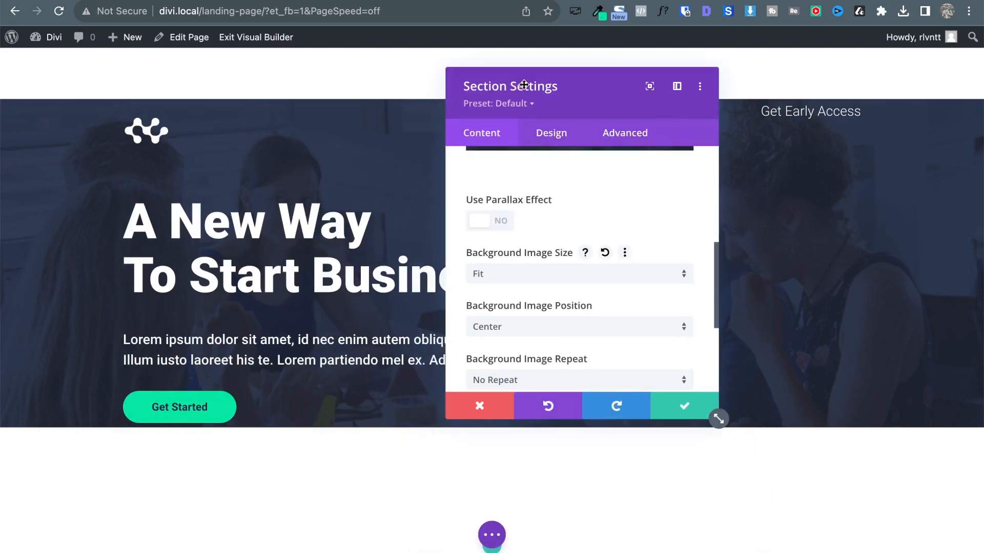
pyautogui.click(512, 266)
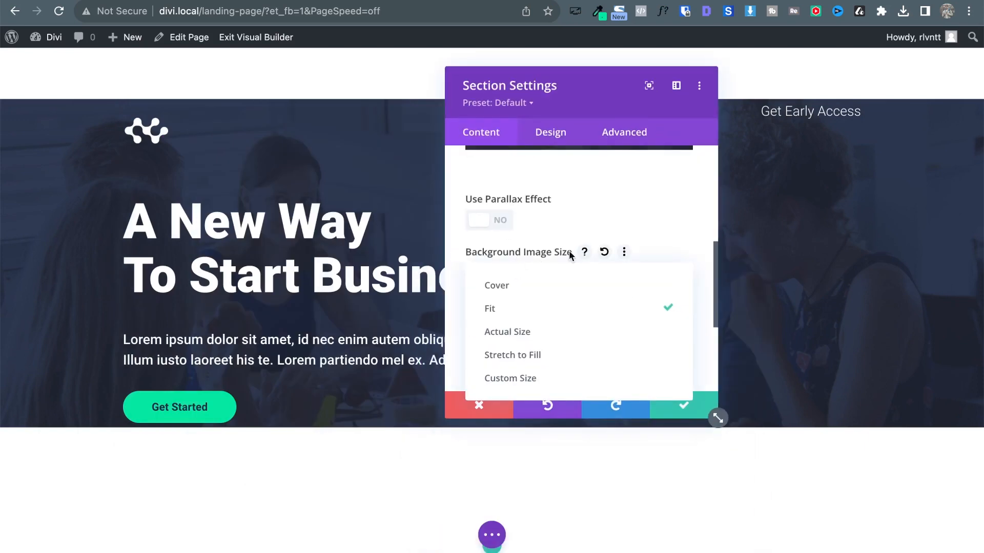
pyautogui.click(520, 331)
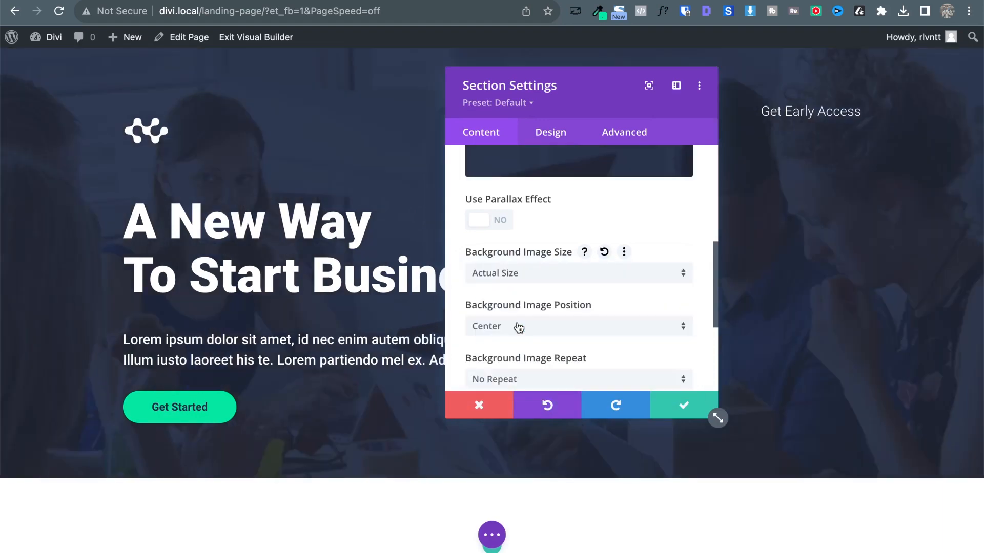
pyautogui.click(559, 271)
pyautogui.click(526, 354)
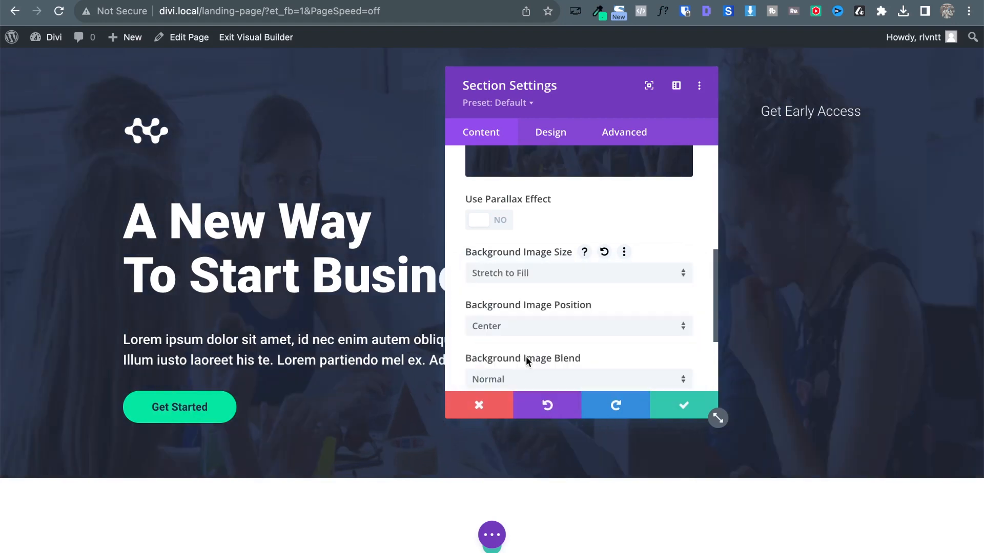
pyautogui.click(540, 274)
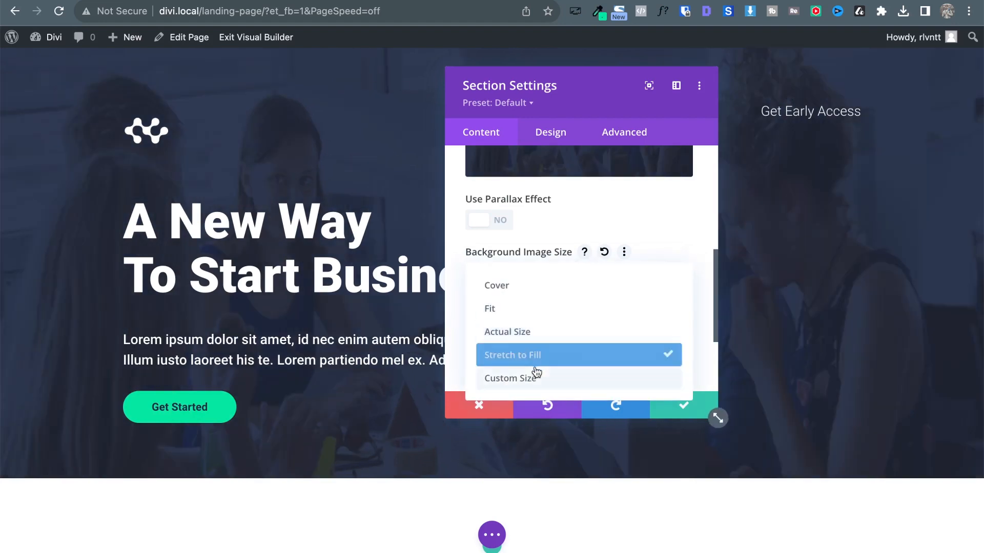
pyautogui.click(533, 378)
pyautogui.click(520, 277)
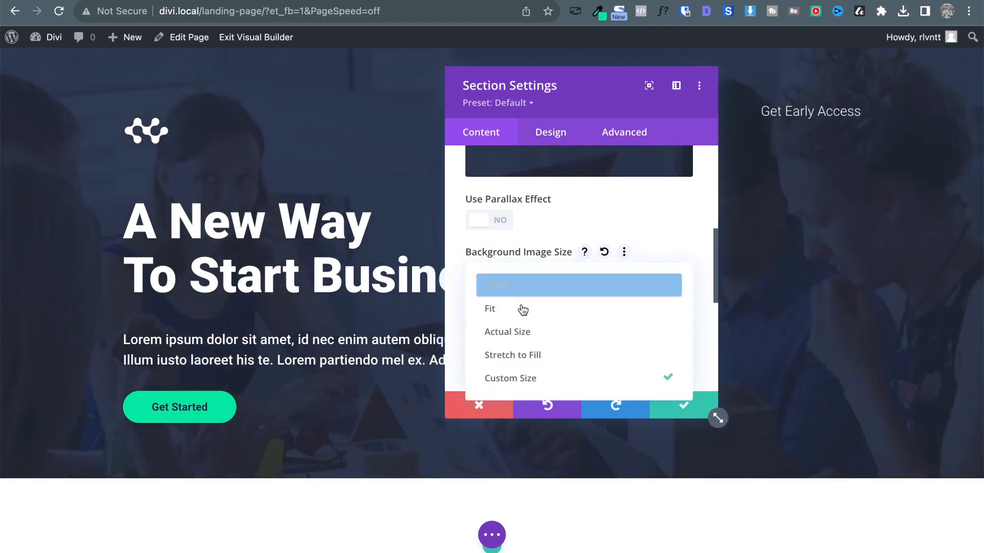
pyautogui.click(528, 286)
# Anchor the background image Center Left and save the section settings.
pyautogui.click(512, 330)
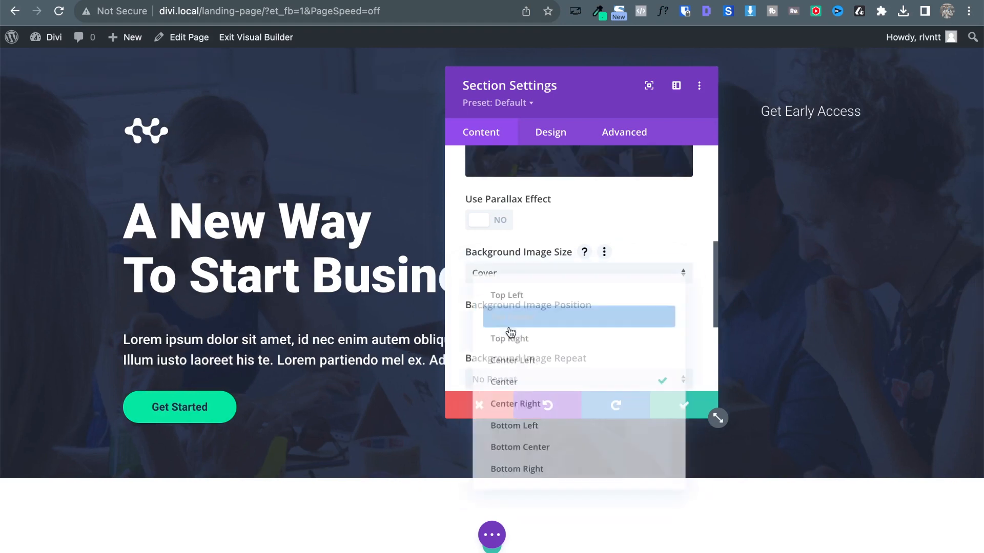
pyautogui.click(544, 411)
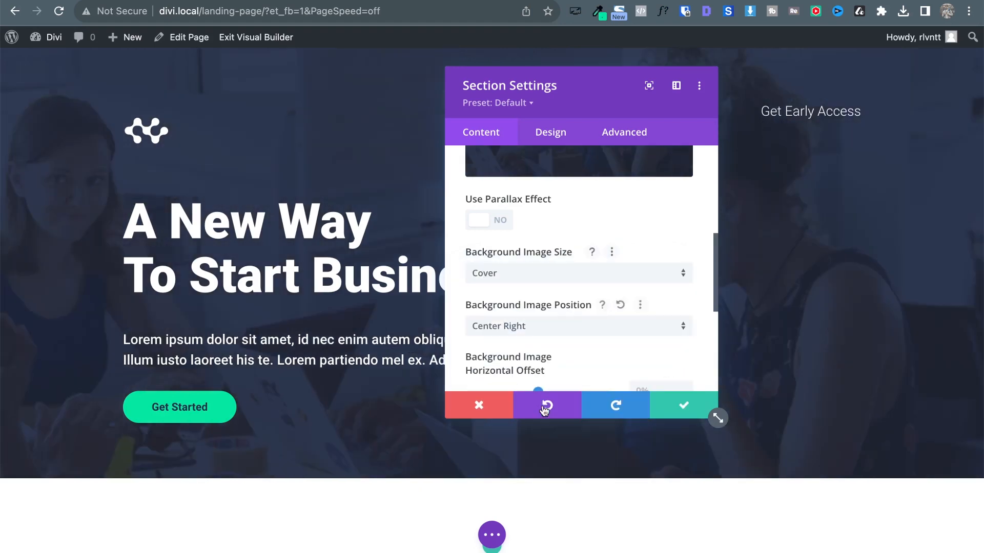
pyautogui.click(520, 331)
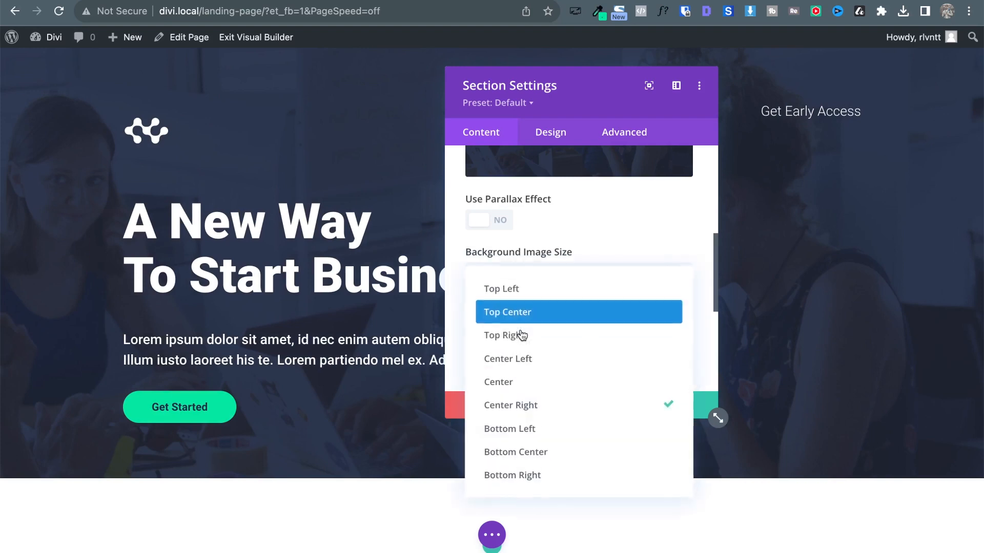
pyautogui.click(525, 365)
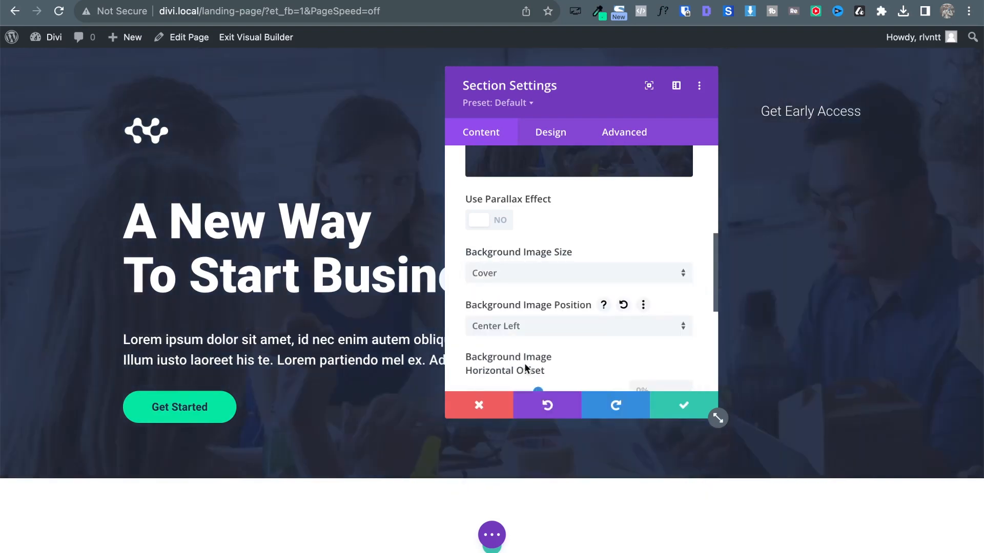
pyautogui.click(683, 405)
pyautogui.hotkey('ctrl', 'Tab')
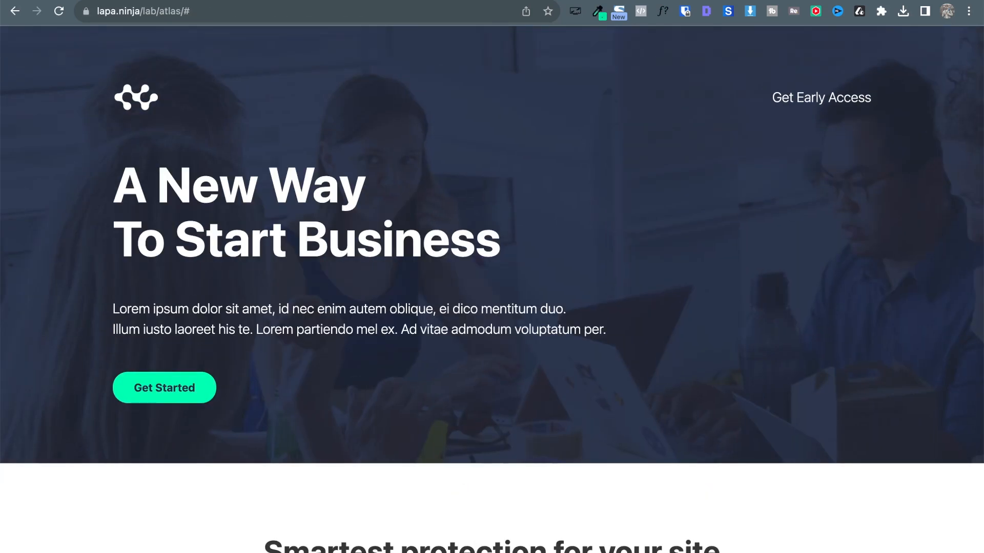
pyautogui.hotkey('ctrl', 'shift', 'Tab')
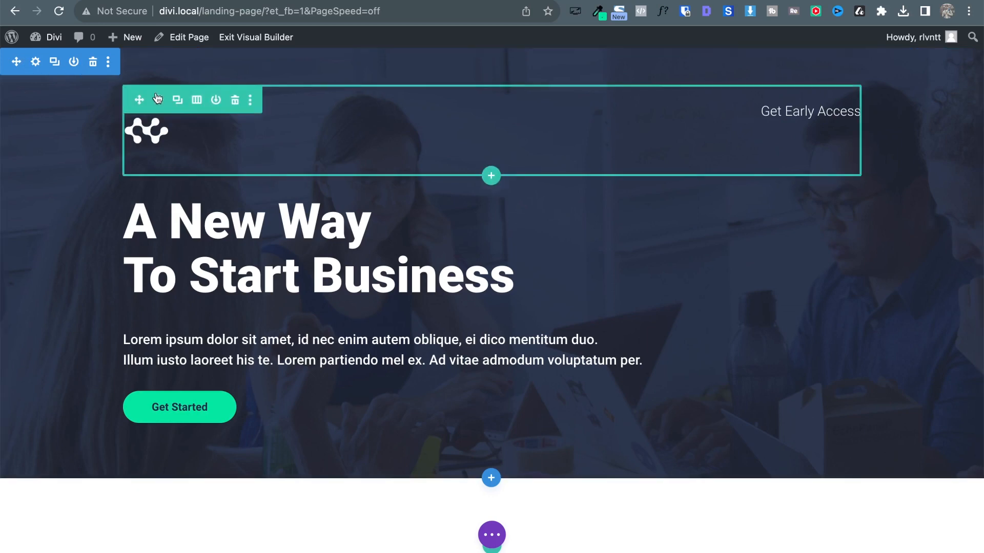
pyautogui.click(159, 101)
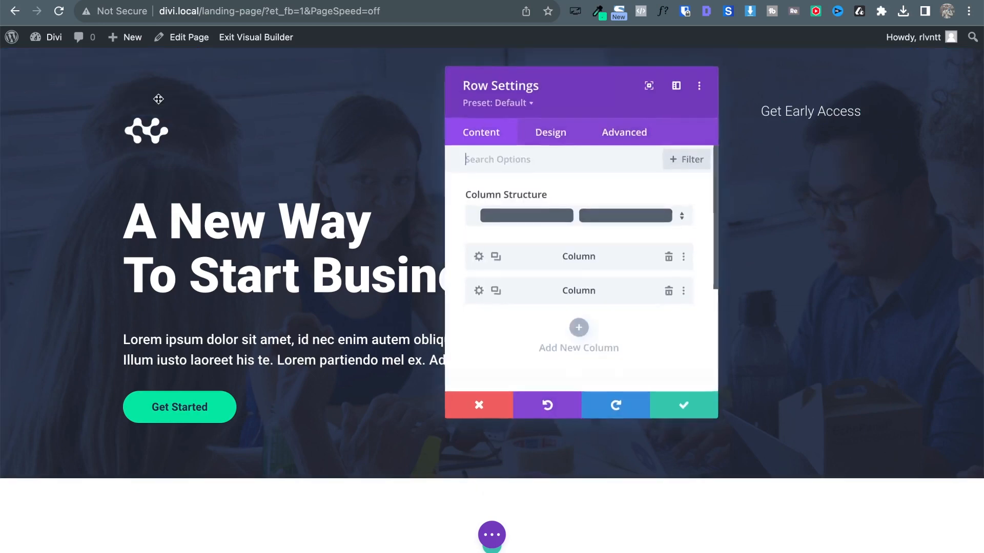
pyautogui.click(557, 137)
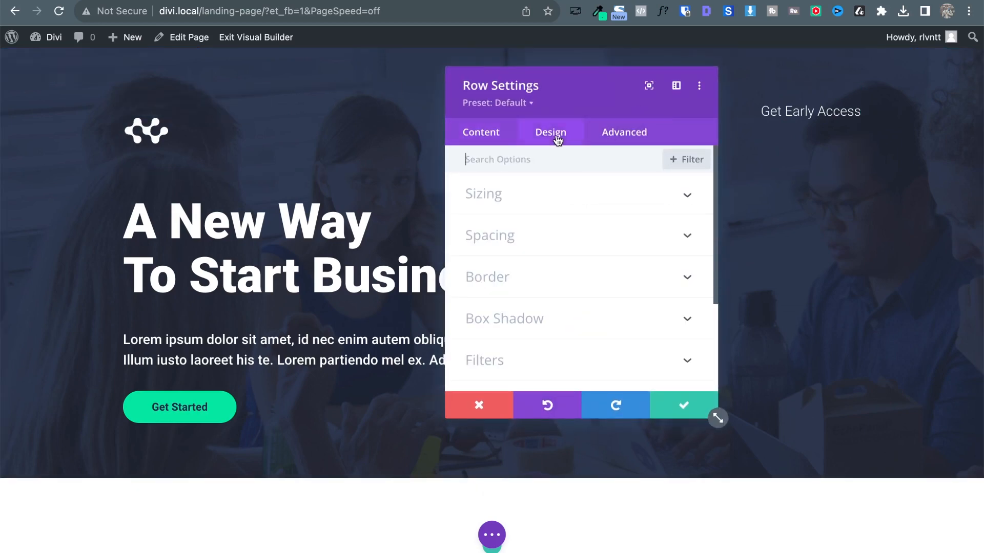
pyautogui.click(572, 197)
pyautogui.scroll(-2, 639, 282)
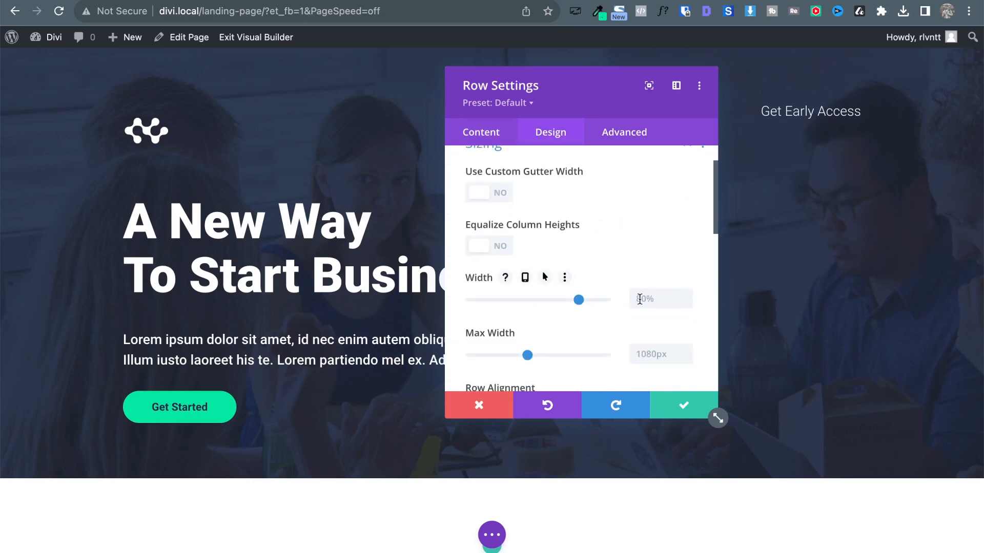
pyautogui.scroll(-2, 668, 304)
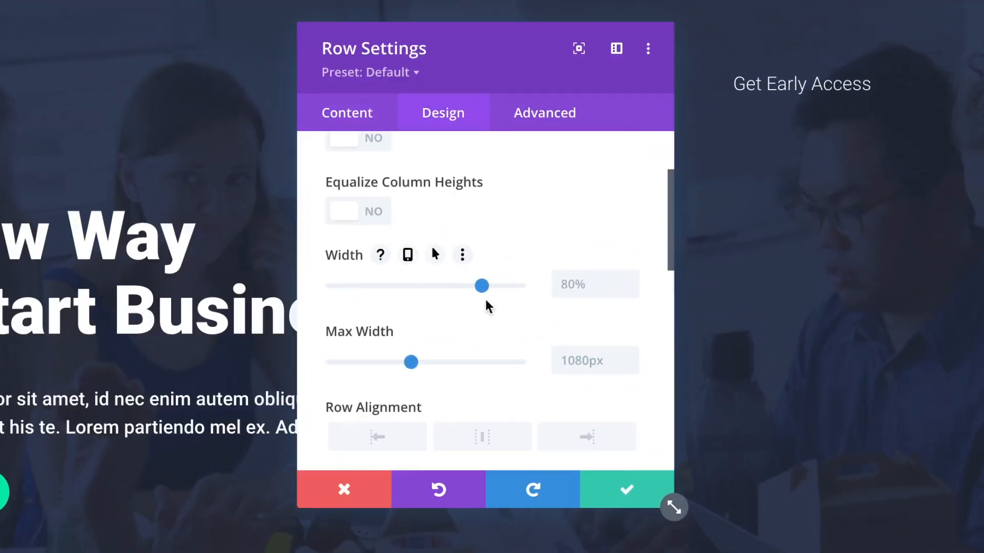
pyautogui.moveTo(578, 257); pyautogui.dragTo(609, 259)
pyautogui.moveTo(522, 284); pyautogui.dragTo(478, 285)
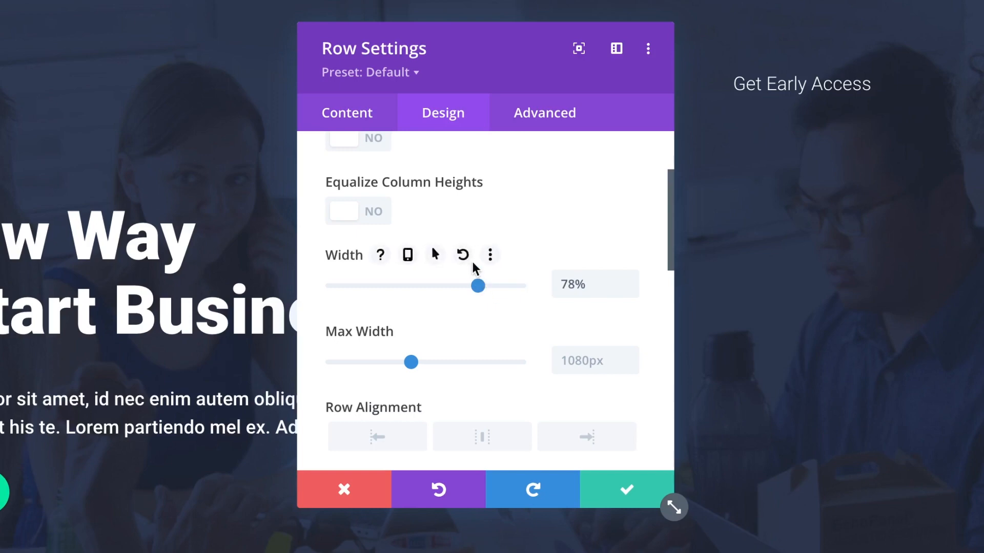
pyautogui.click(467, 255)
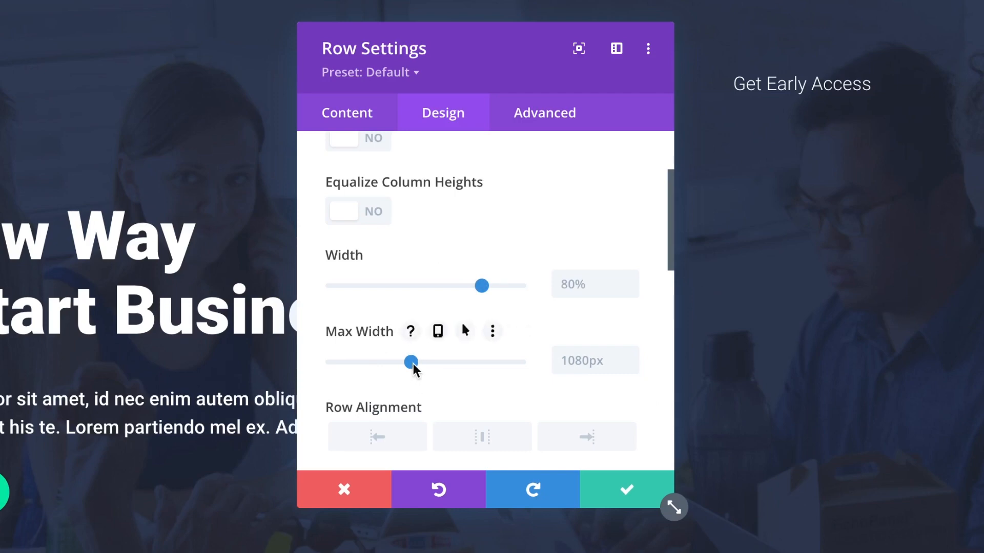
pyautogui.moveTo(411, 362); pyautogui.dragTo(446, 363)
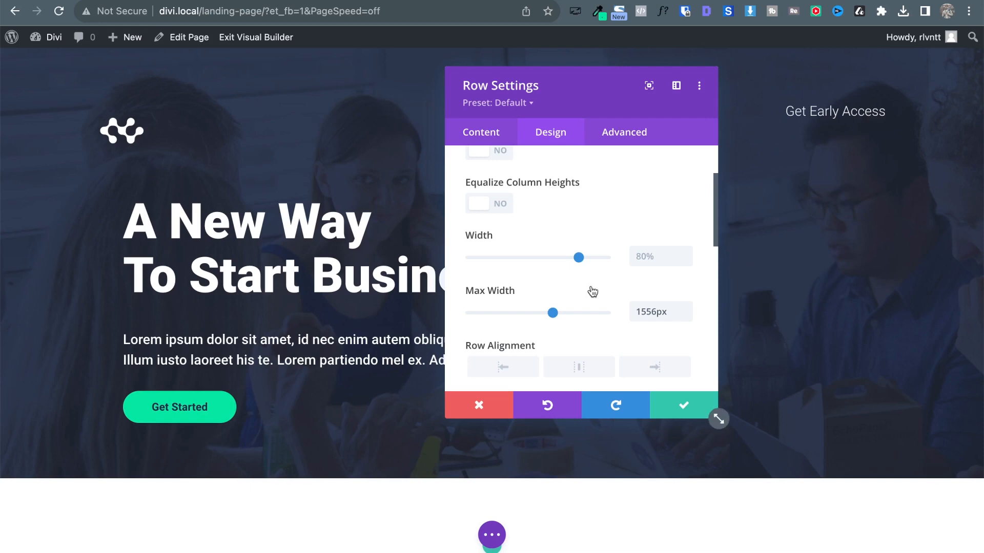
pyautogui.moveTo(579, 257); pyautogui.dragTo(614, 258)
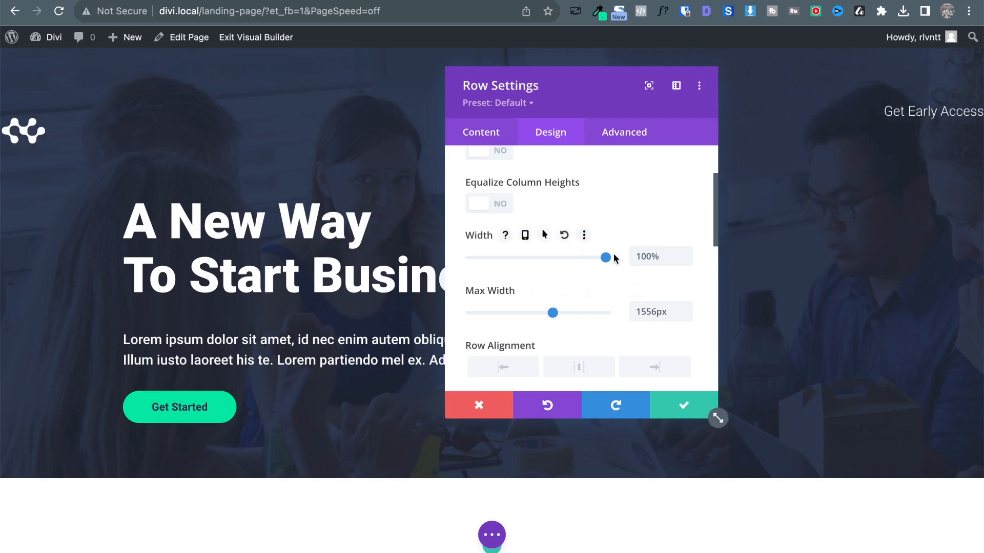
pyautogui.moveTo(554, 314); pyautogui.dragTo(536, 312)
pyautogui.moveTo(539, 312); pyautogui.dragTo(582, 307)
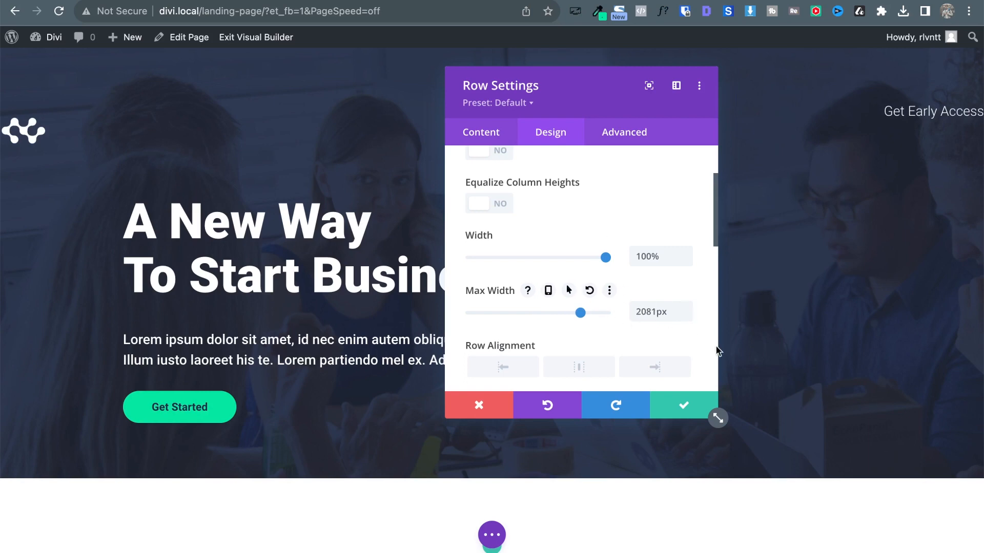
pyautogui.moveTo(579, 309); pyautogui.dragTo(533, 311)
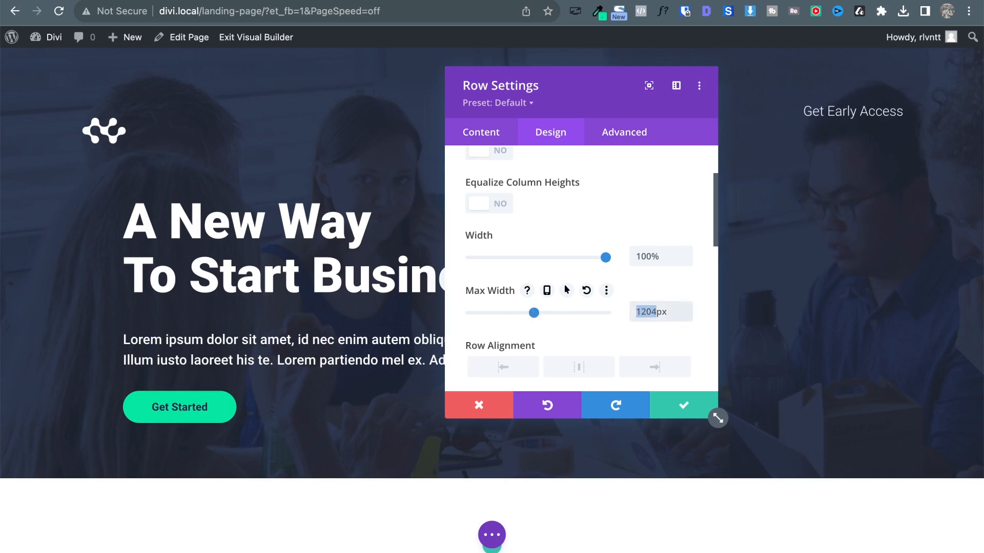
pyautogui.write('1200')
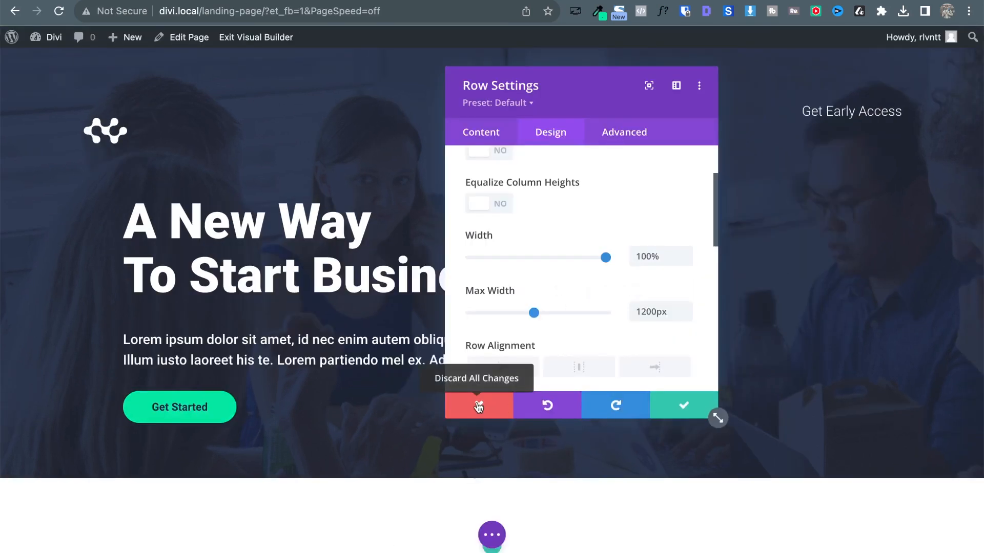
pyautogui.click(478, 406)
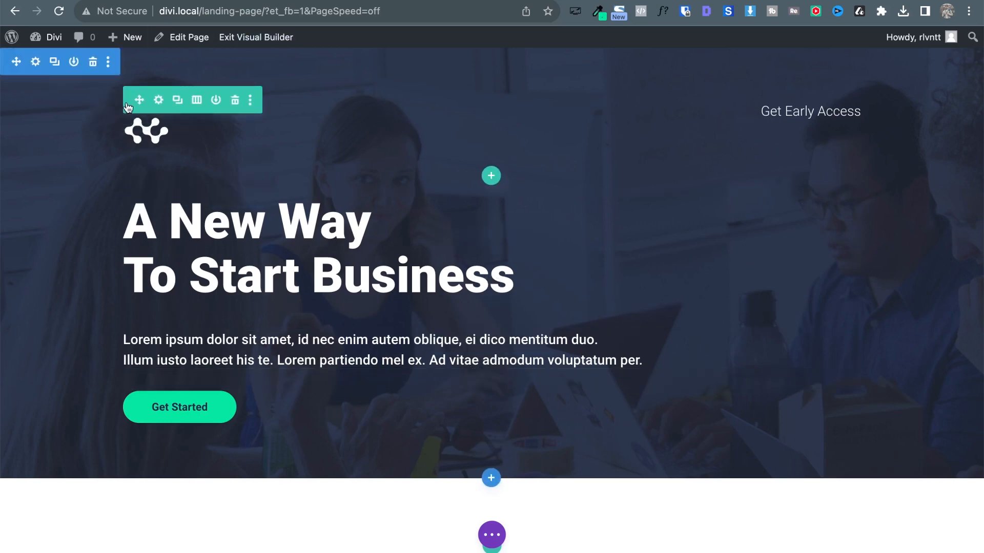
# Switch between the builder and the Atlas reference, scrolling to the reference's features area.
pyautogui.click(154, 1)
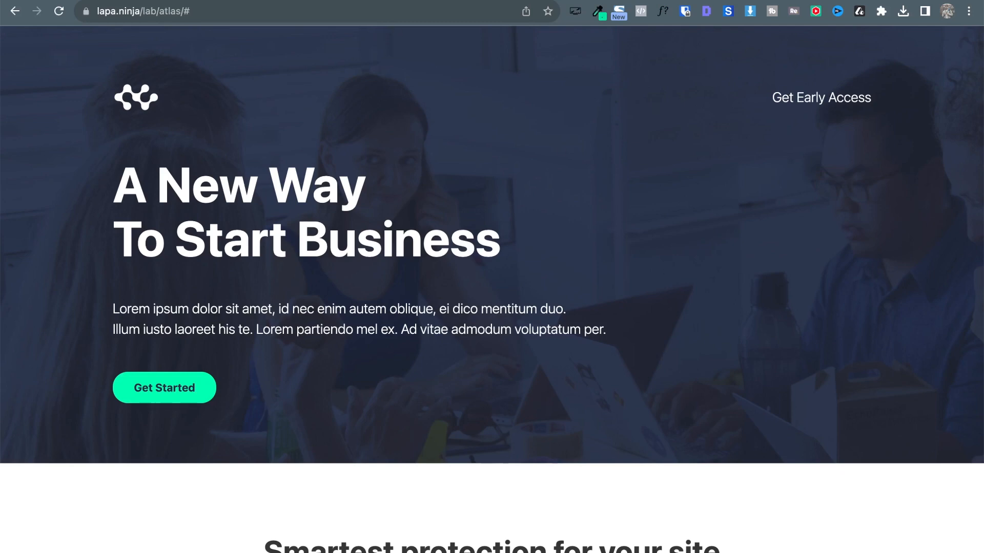
pyautogui.hotkey('ctrl', 'Tab')
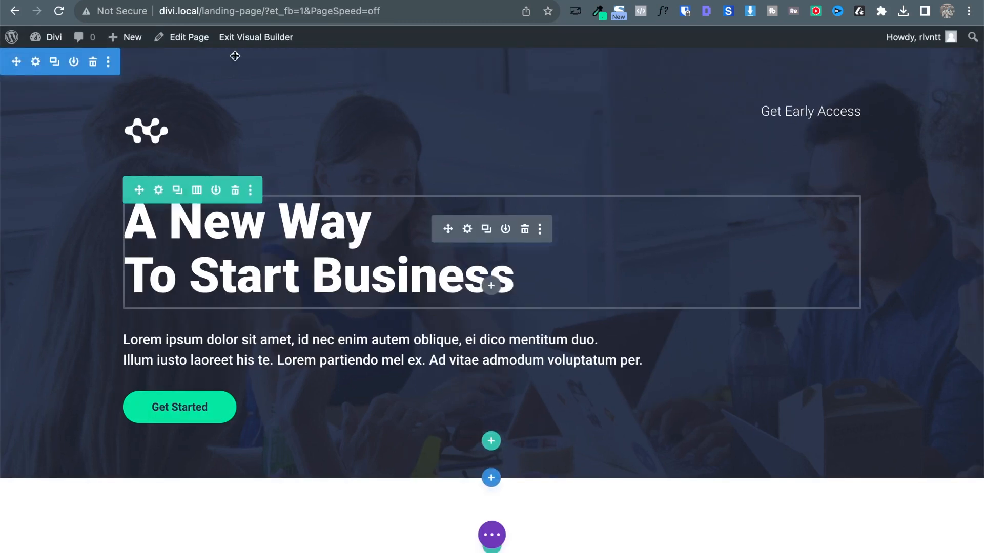
pyautogui.hotkey('ctrl', 'shift', 'Tab')
pyautogui.scroll(-1, 389, 311)
pyautogui.scroll(-7, 389, 311)
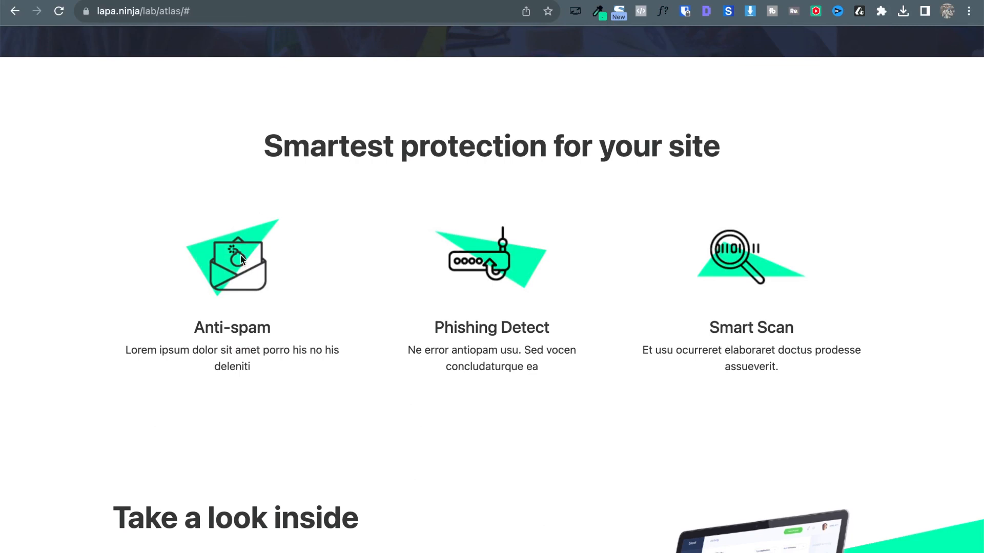
pyautogui.scroll(1, 318, 59)
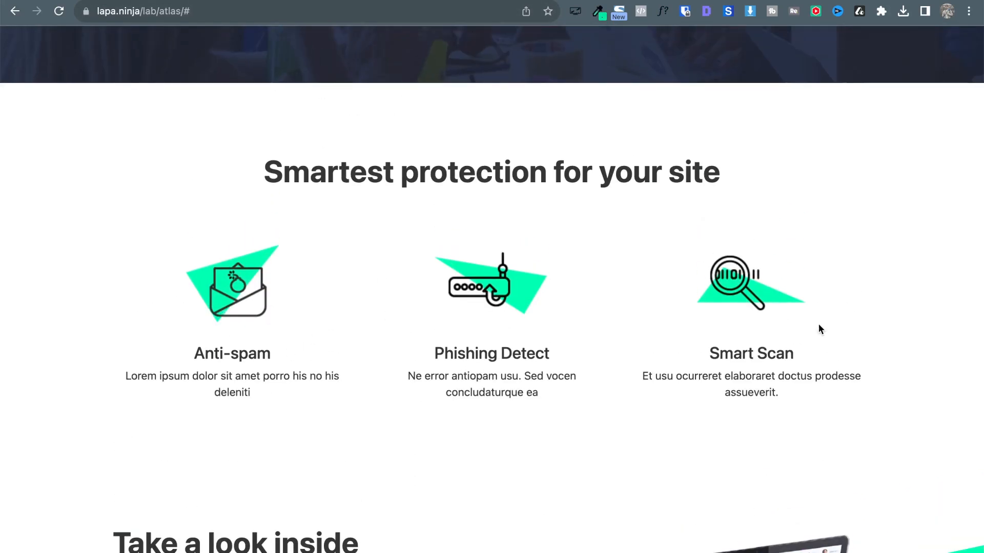
# Select the Anti-spam feature text and the 'Smartest protection for your site' heading on the reference.
pyautogui.moveTo(223, 292); pyautogui.dragTo(214, 224)
pyautogui.moveTo(197, 351); pyautogui.dragTo(277, 394)
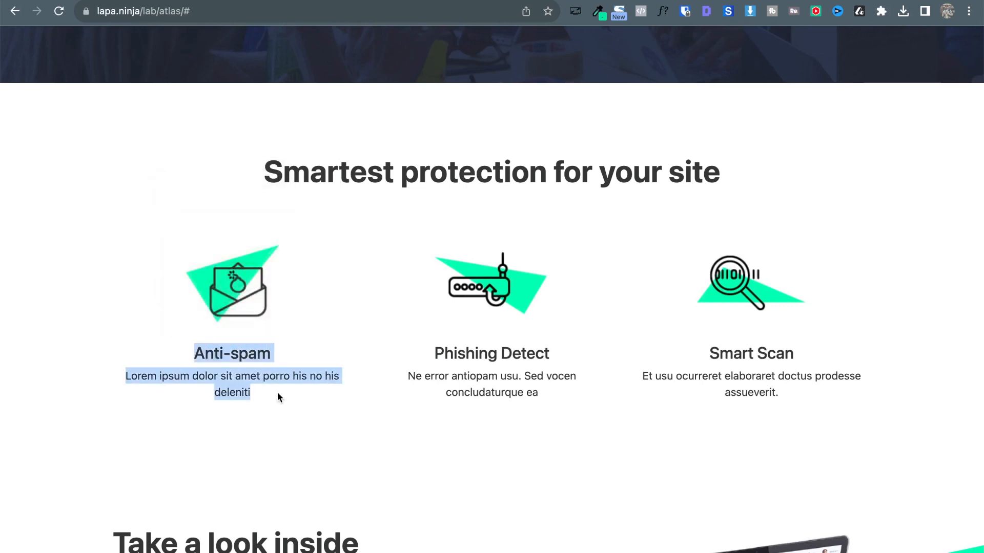
pyautogui.tripleClick(364, 174)
pyautogui.hotkey('ctrl', 'c')
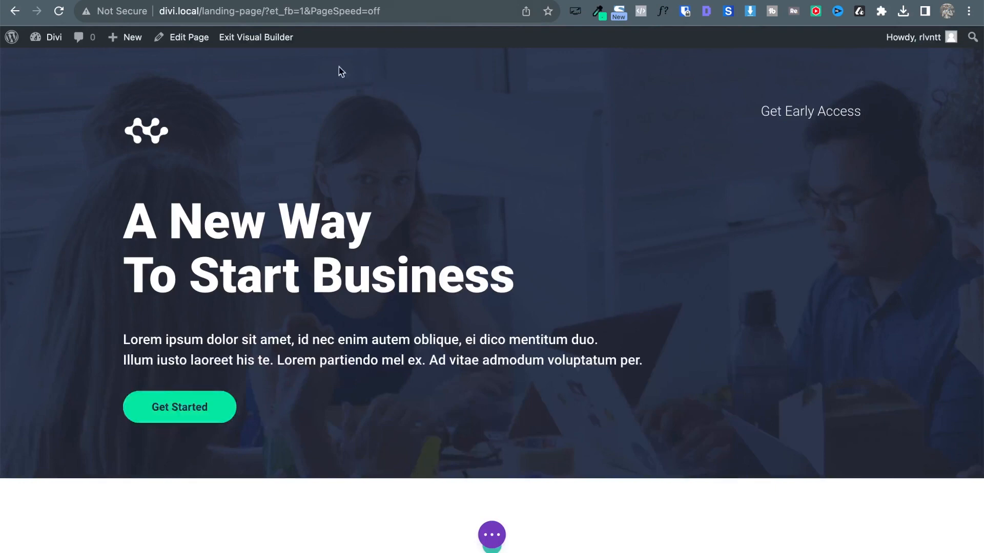
pyautogui.scroll(-5, 481, 358)
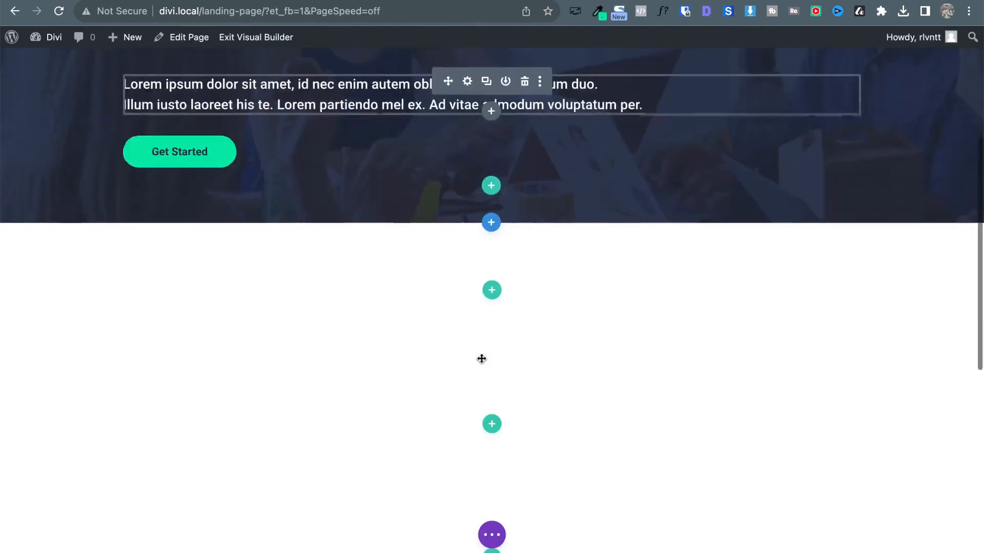
# Add a one-column row with a Text module, pasting in 'Smartest protection for your site'.
pyautogui.click(491, 291)
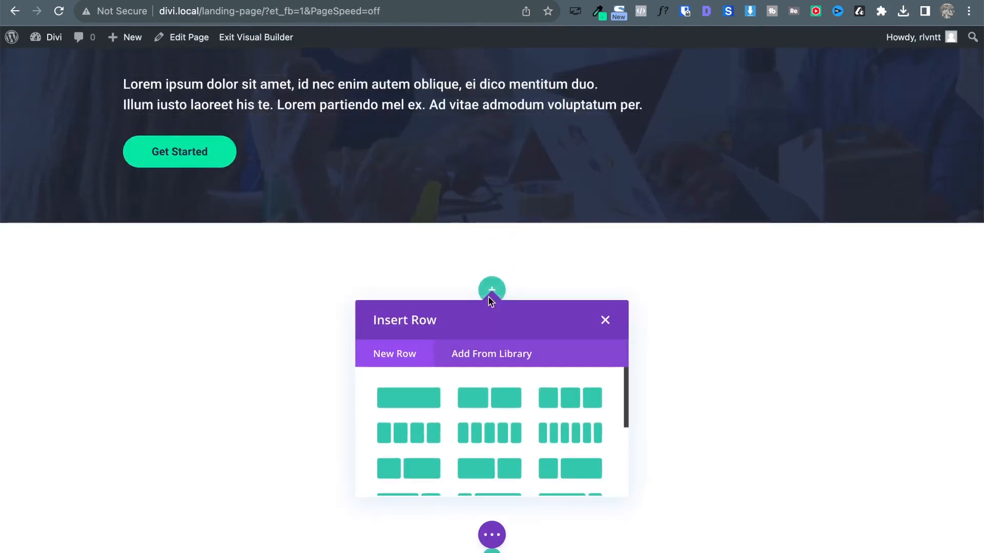
pyautogui.click(420, 399)
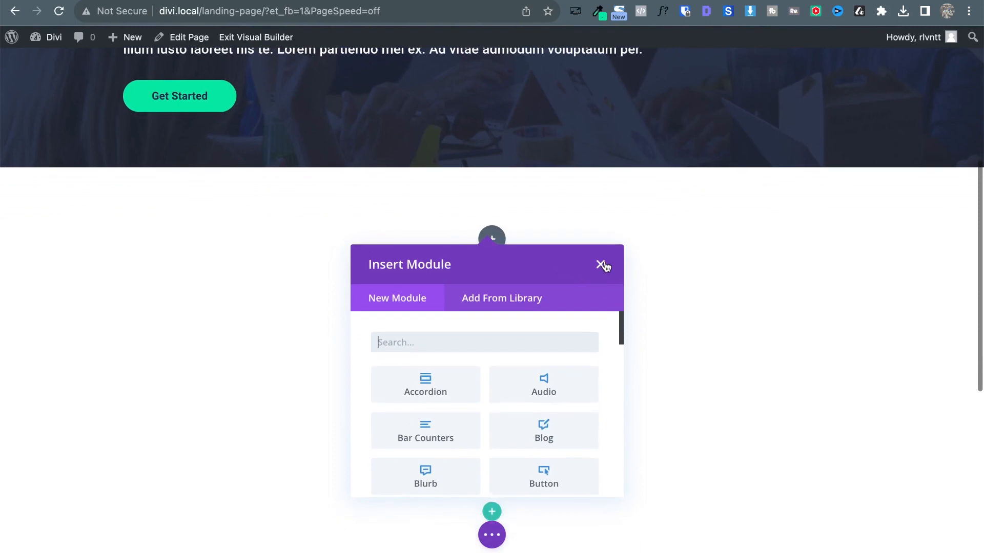
pyautogui.write('text')
pyautogui.click(451, 391)
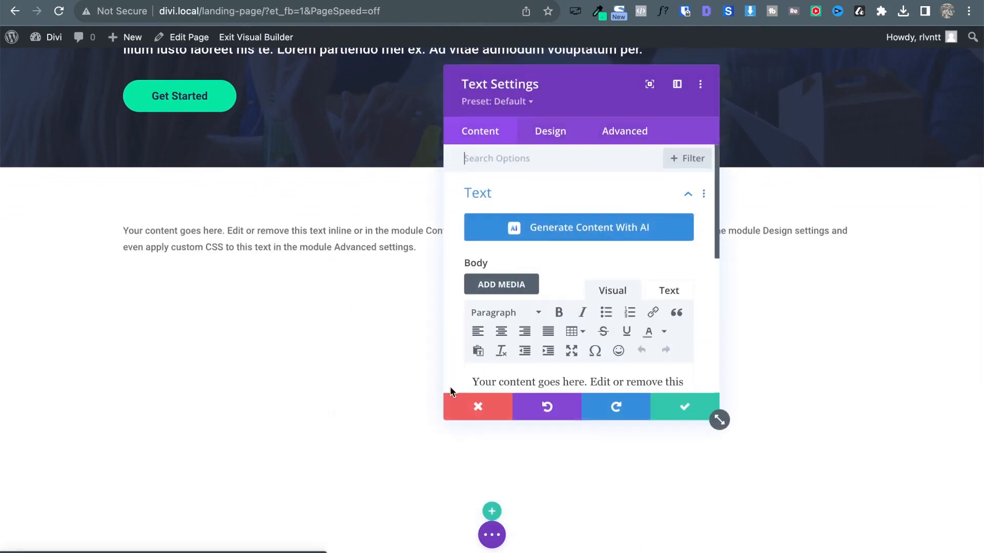
pyautogui.scroll(-3, 563, 307)
pyautogui.tripleClick(551, 321)
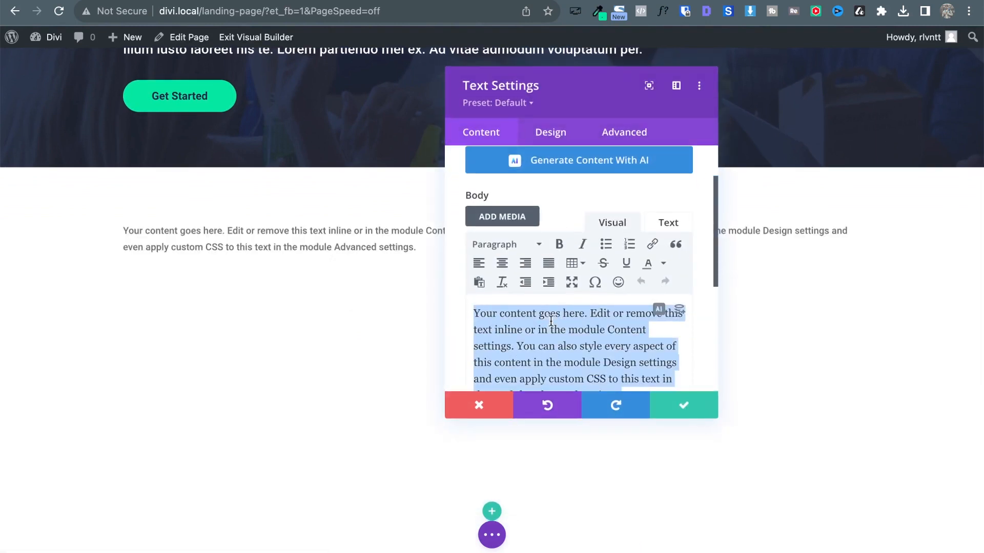
pyautogui.hotkey('ctrl', 'v')
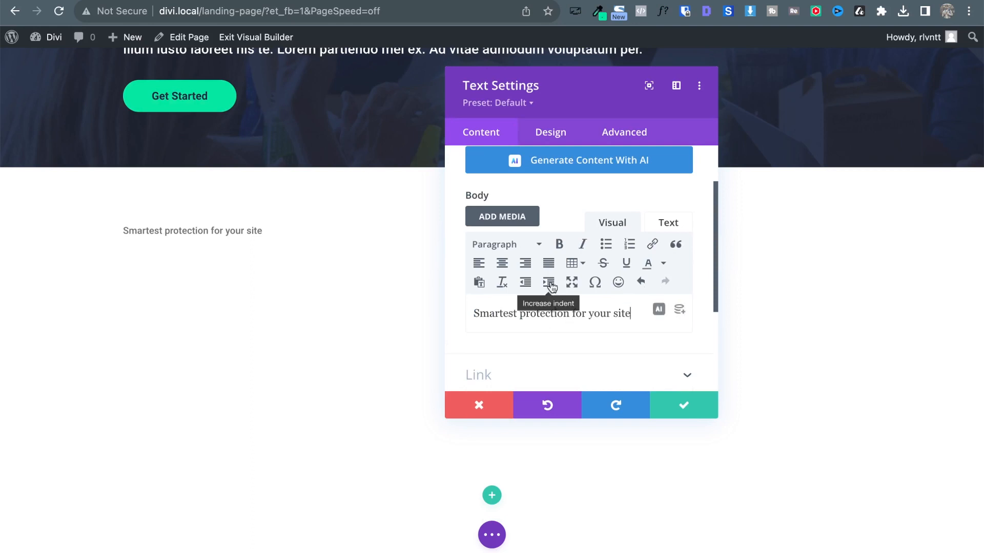
# Format the line as Heading 2, open H2 design styling, and inspect the reference heading's font.
pyautogui.tripleClick(532, 310)
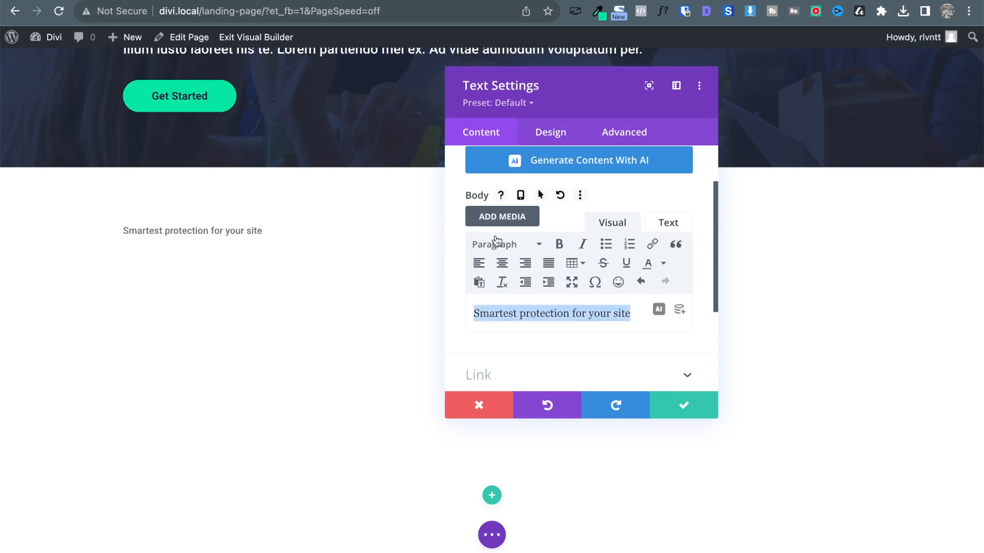
pyautogui.click(488, 248)
pyautogui.click(507, 328)
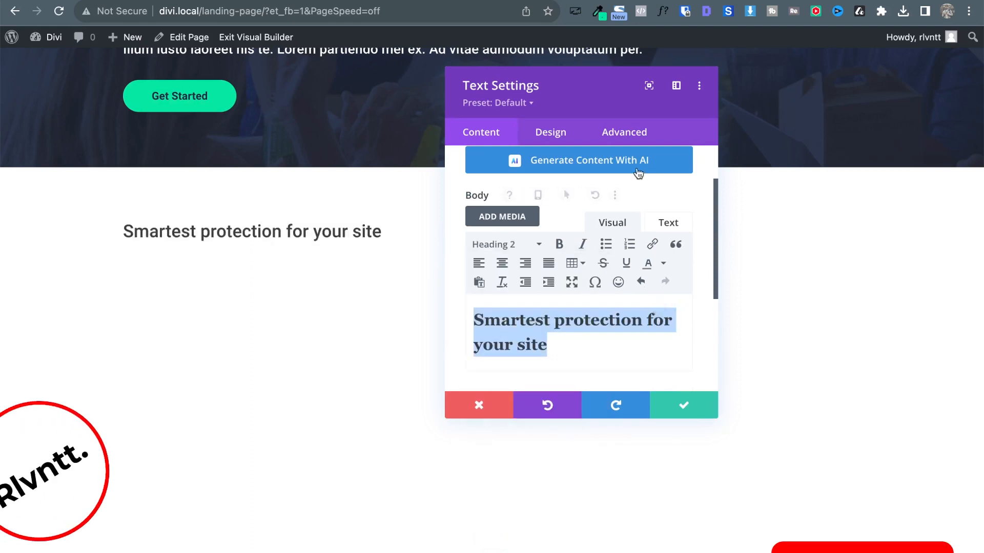
pyautogui.click(558, 135)
pyautogui.click(525, 233)
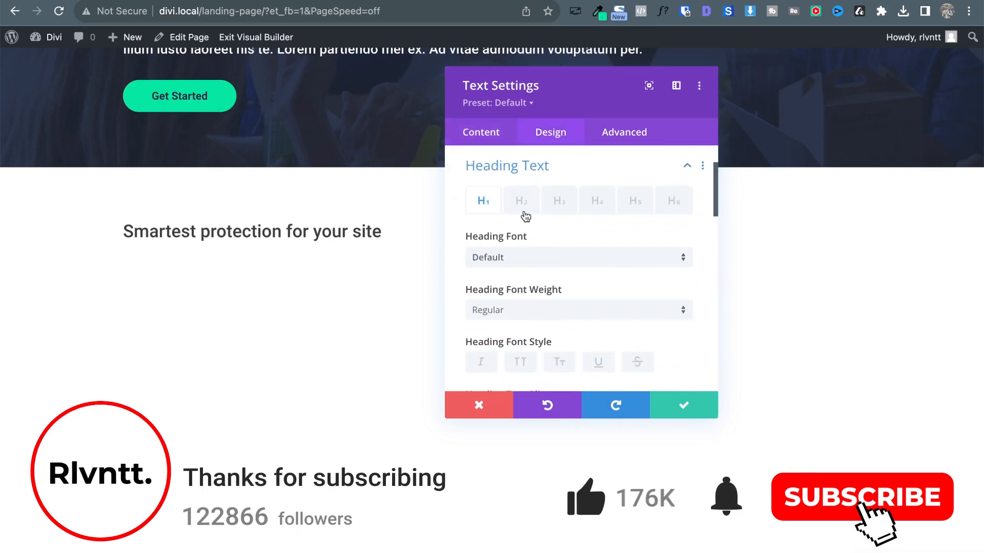
pyautogui.click(515, 210)
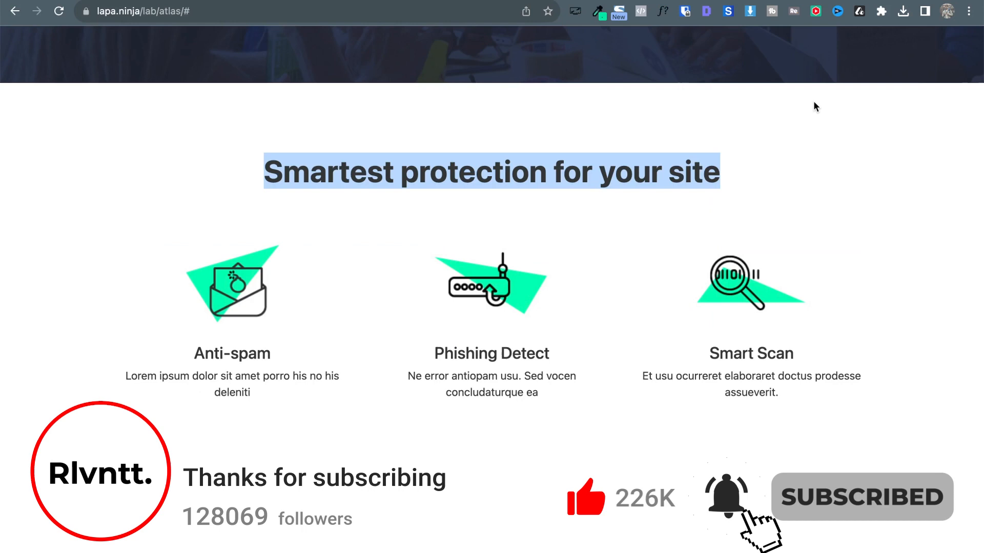
pyautogui.click(774, 118)
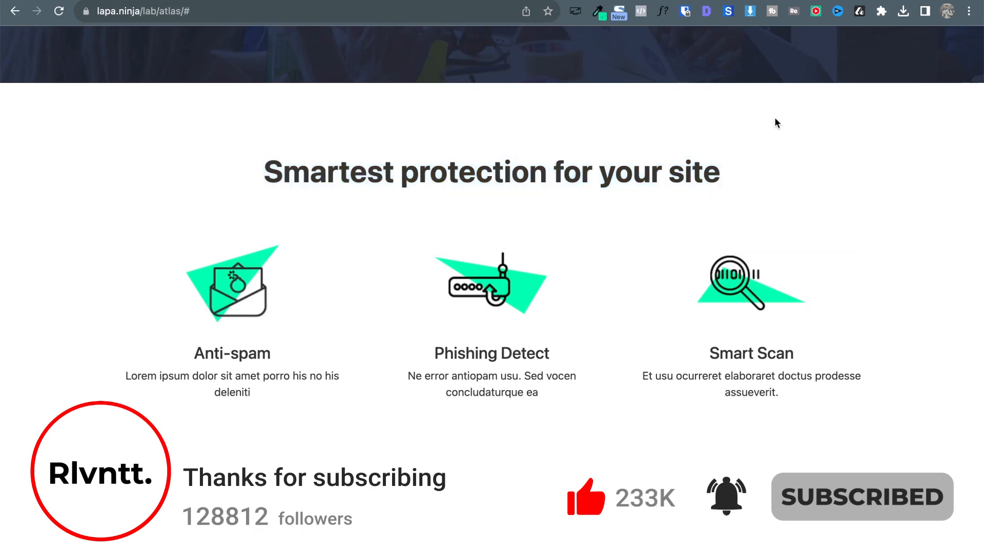
pyautogui.click(664, 13)
# After checking the reference heading's font, set the H2 heading to 45px and Bold weight.
pyautogui.click(480, 179)
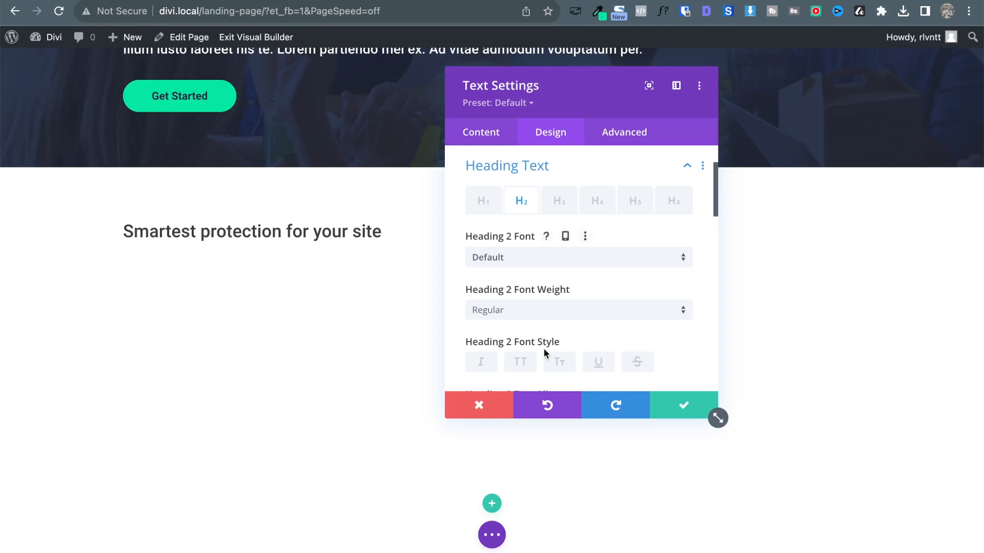
pyautogui.scroll(-4, 544, 351)
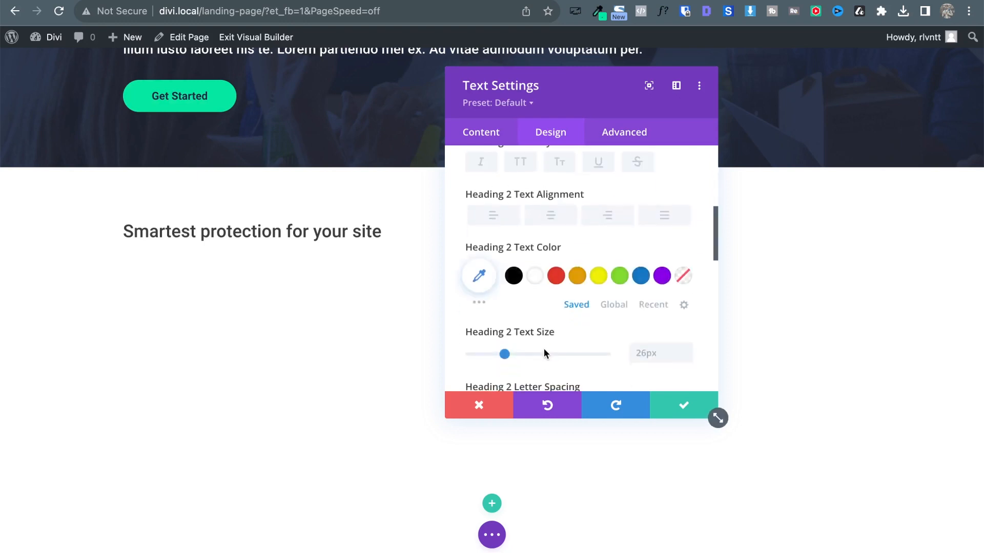
pyautogui.scroll(-3, 641, 367)
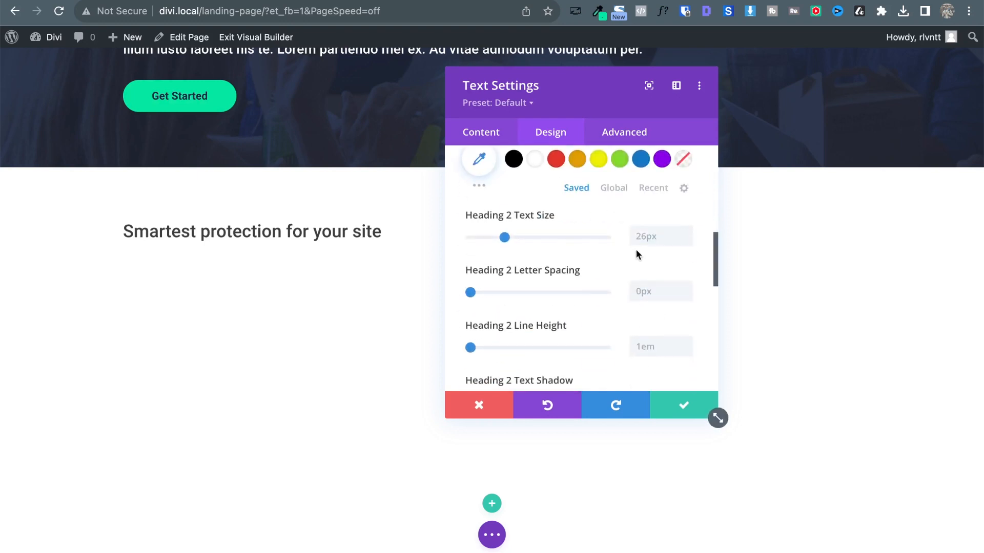
pyautogui.click(645, 237)
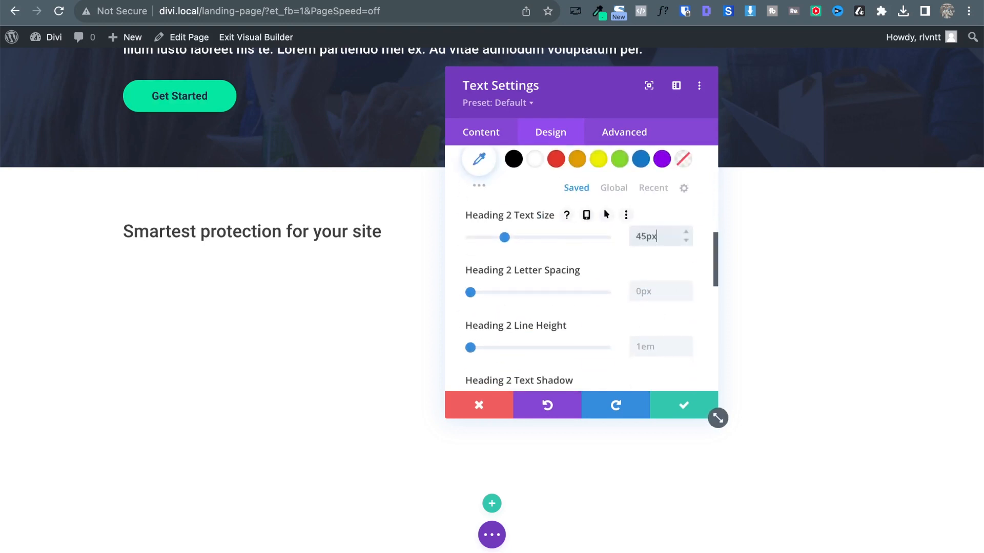
pyautogui.scroll(1, 519, 250)
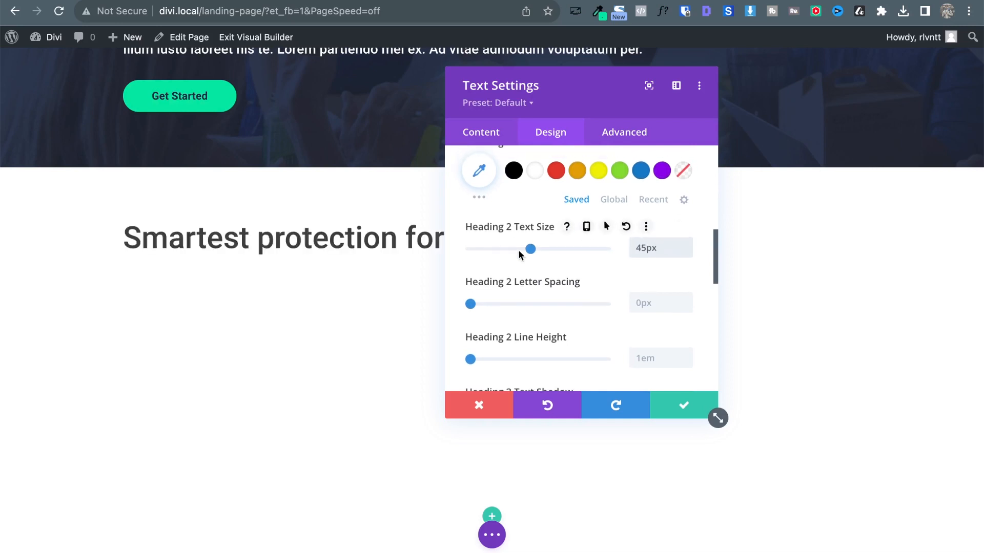
pyautogui.scroll(6, 622, 251)
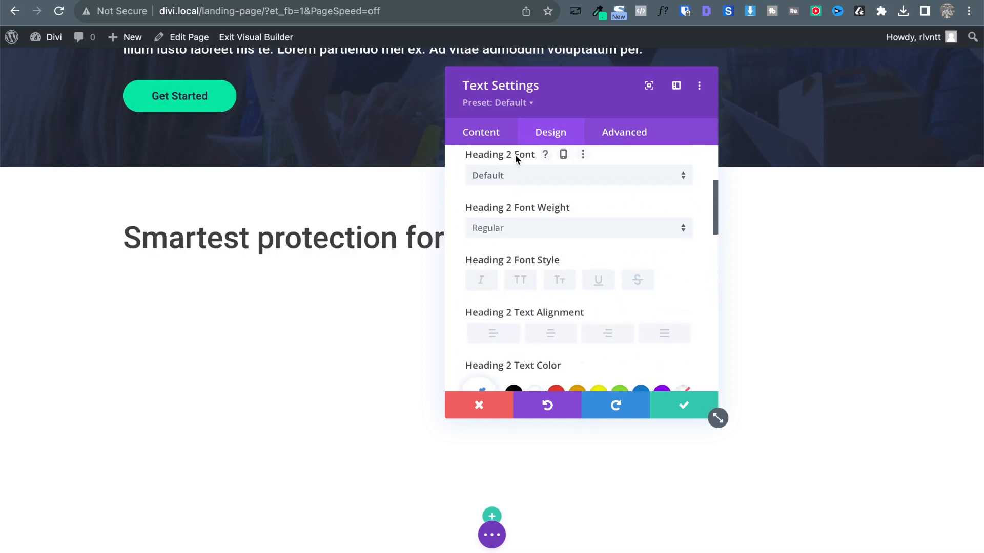
pyautogui.click(516, 237)
pyautogui.click(525, 339)
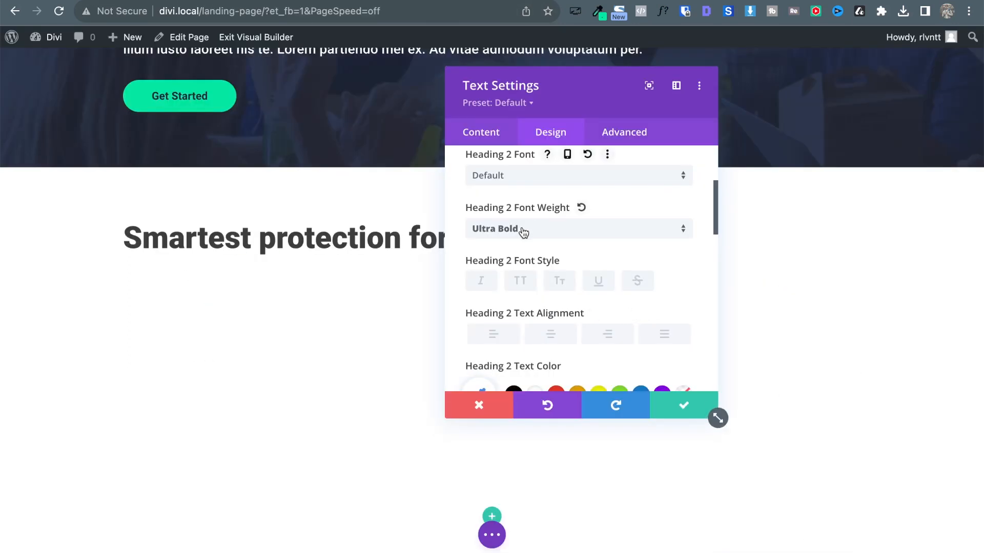
pyautogui.click(522, 231)
pyautogui.click(531, 311)
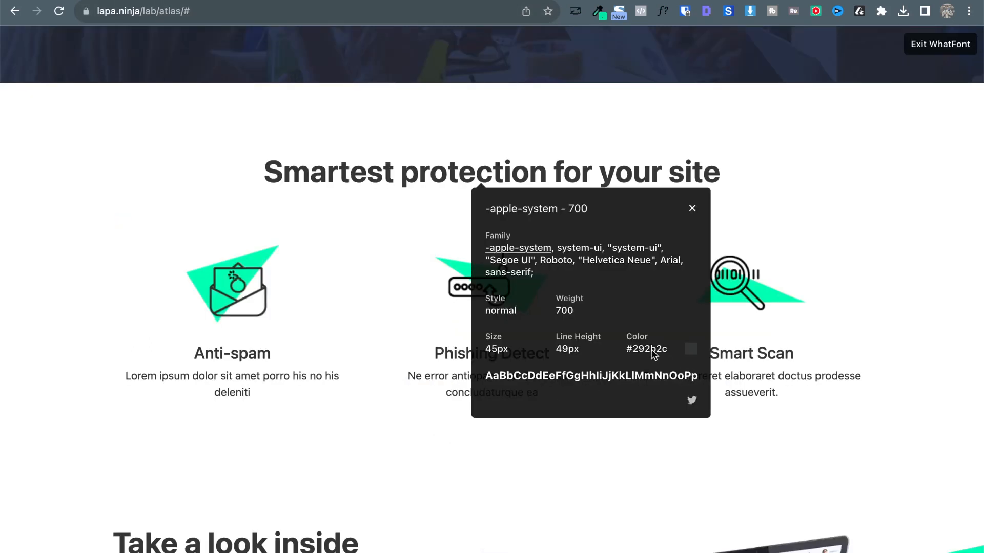
# Save #292b2c as a global colour, apply it to the heading, centre it, and save.
pyautogui.doubleClick(653, 354)
pyautogui.hotkey('ctrl', 'c')
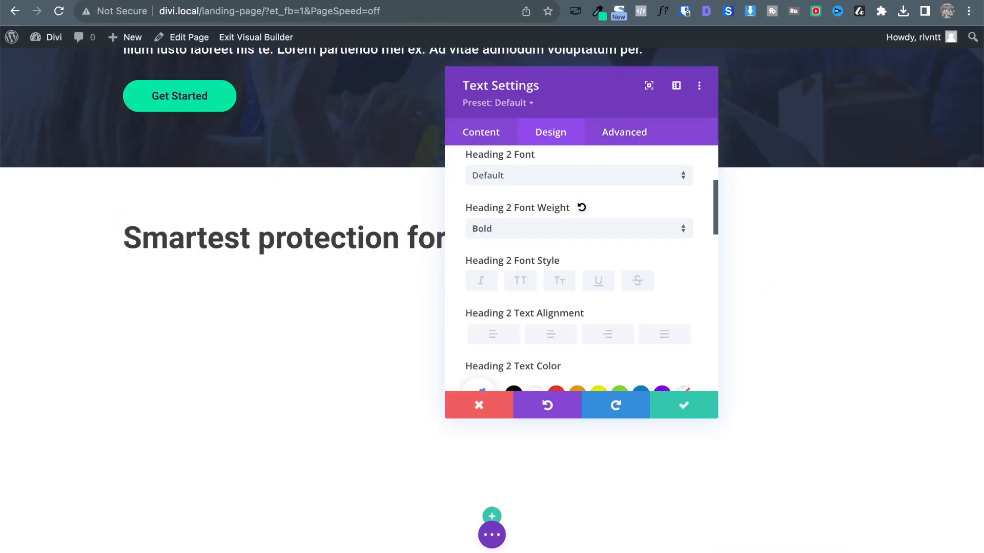
pyautogui.scroll(-2, 606, 285)
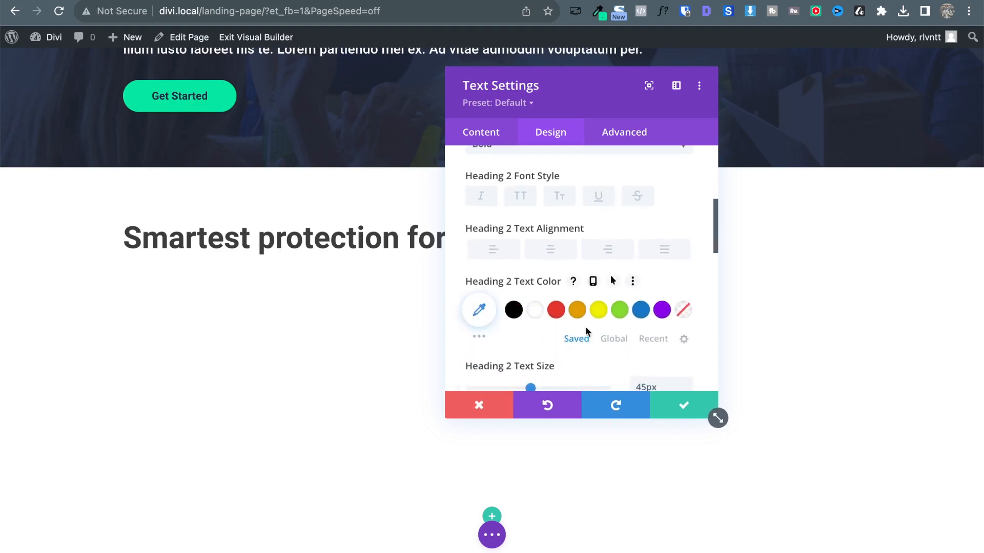
pyautogui.click(614, 339)
pyautogui.click(553, 311)
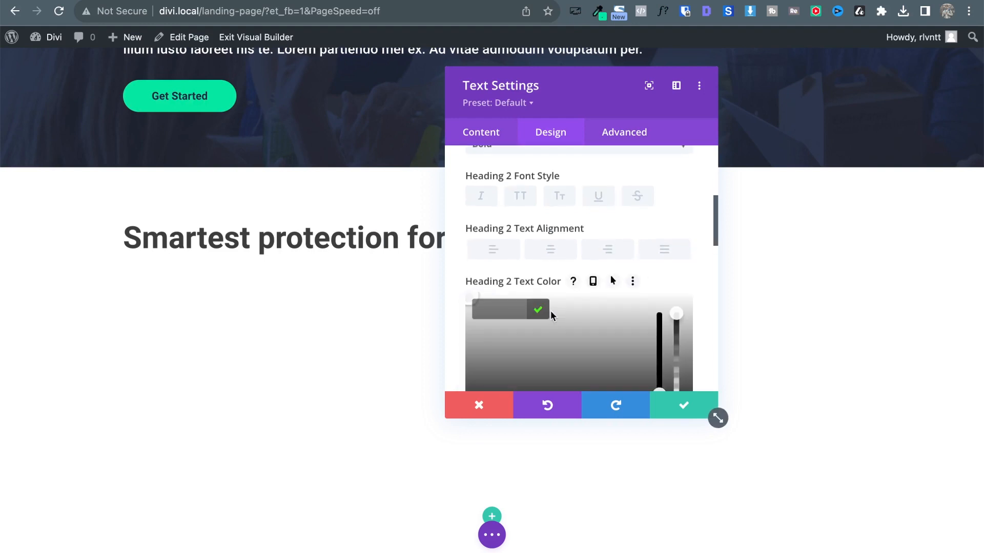
pyautogui.hotkey('ctrl', 'v')
pyautogui.click(539, 309)
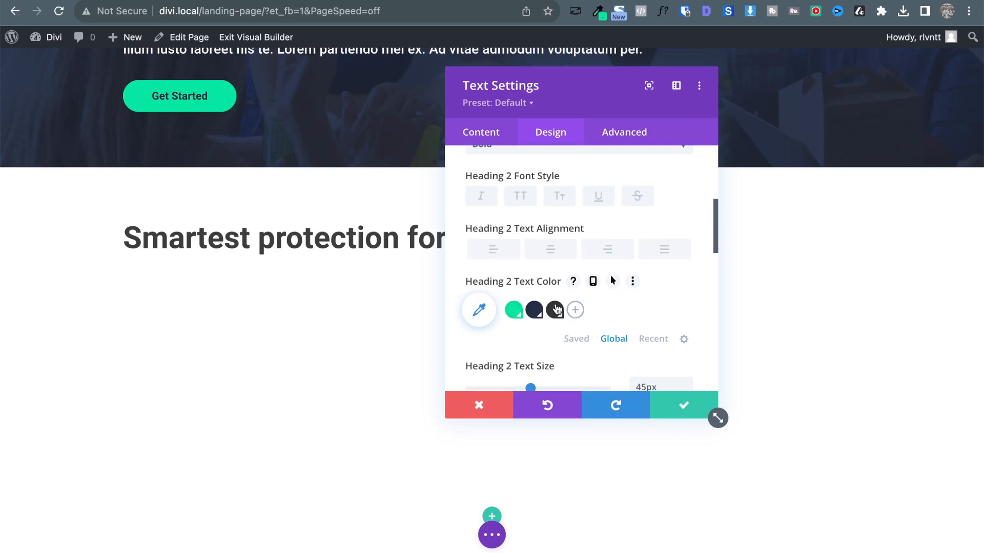
pyautogui.click(556, 310)
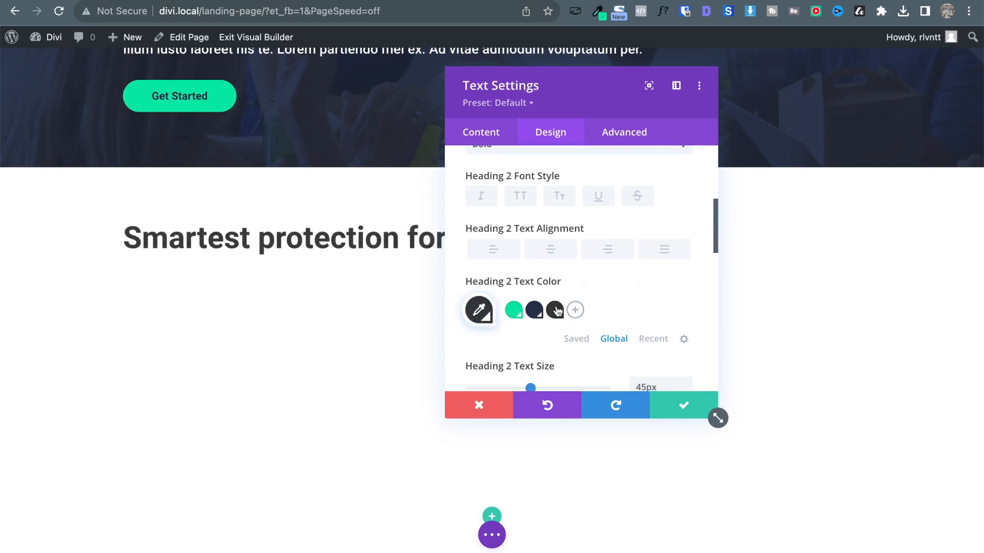
pyautogui.click(543, 248)
pyautogui.click(679, 404)
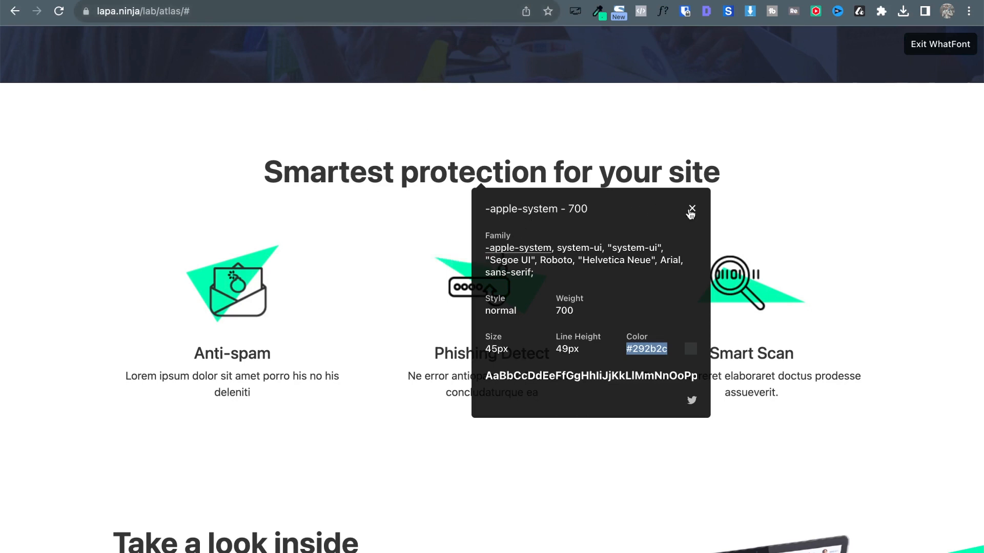
pyautogui.click(672, 200)
pyautogui.click(692, 209)
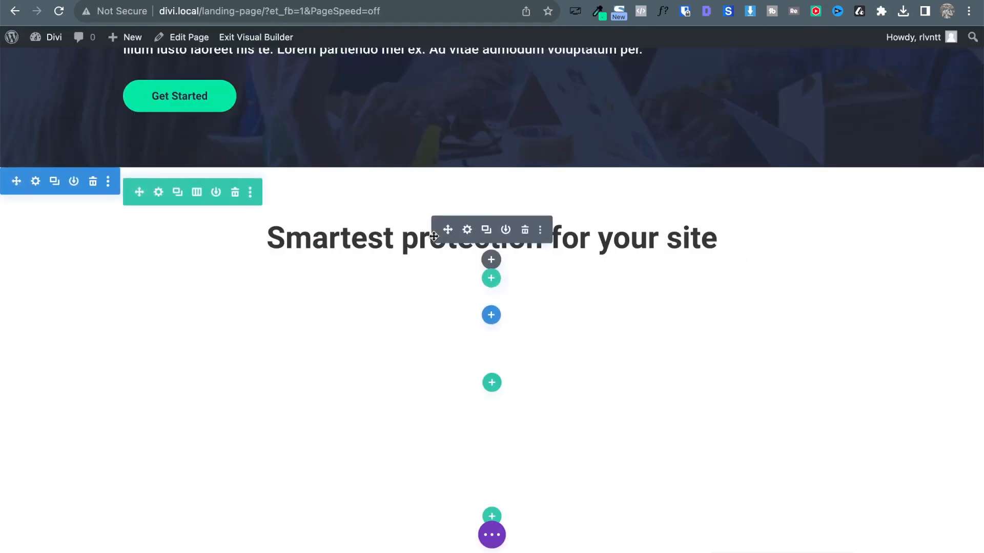
pyautogui.click(156, 192)
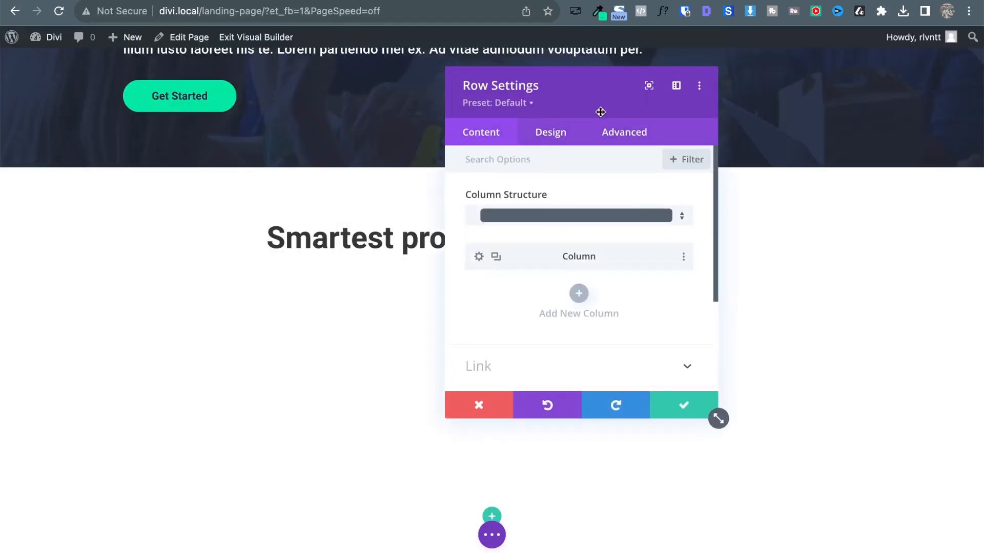
pyautogui.click(547, 136)
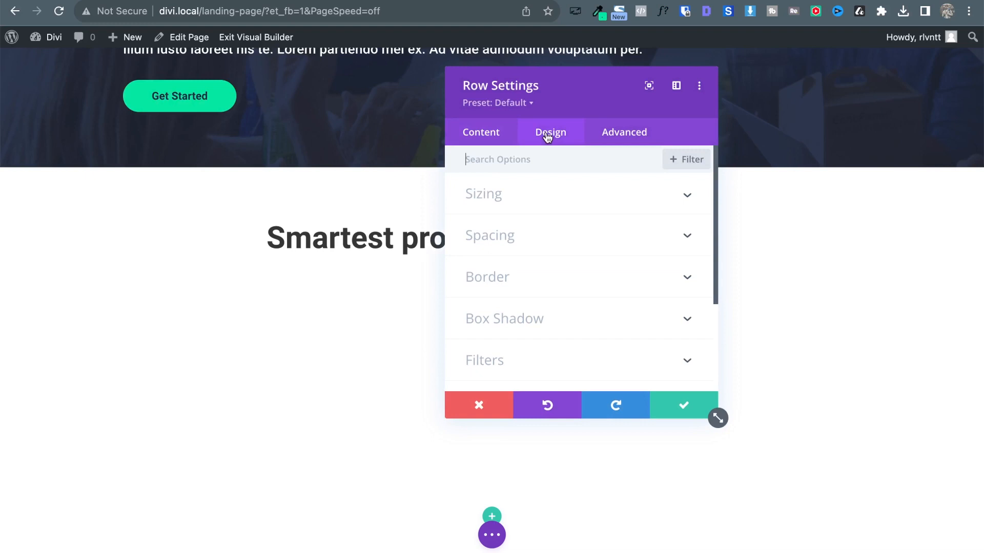
pyautogui.click(530, 245)
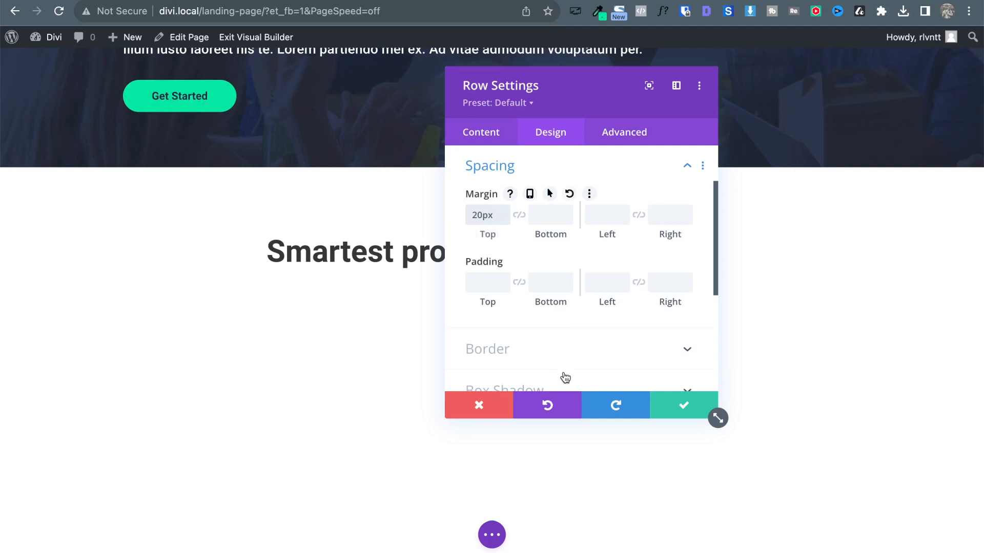
pyautogui.click(682, 408)
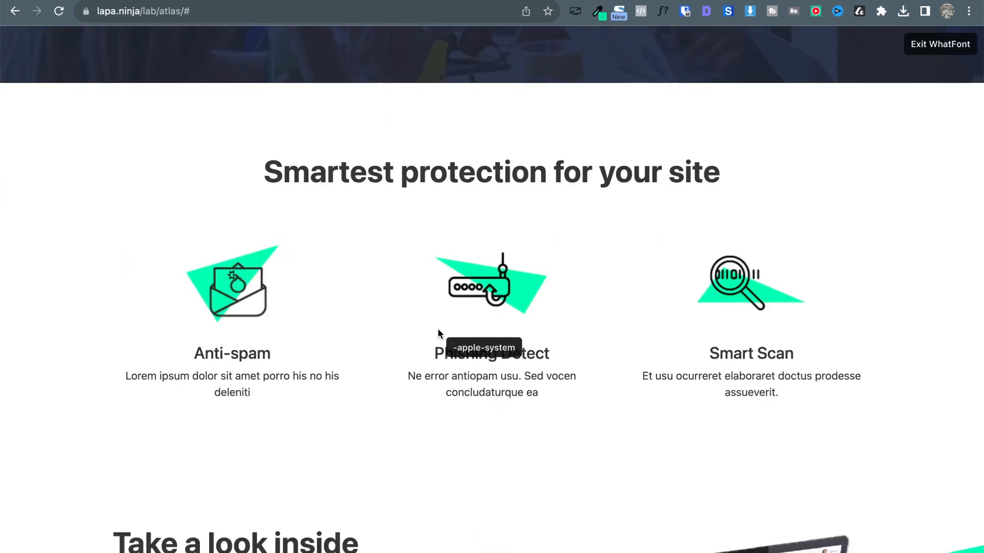
pyautogui.scroll(-3, 439, 330)
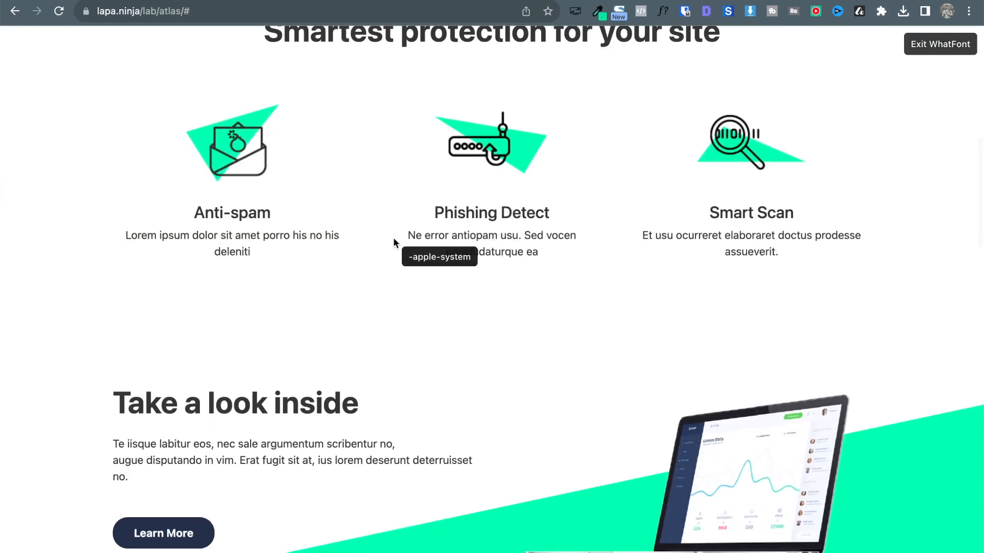
pyautogui.press('Escape')
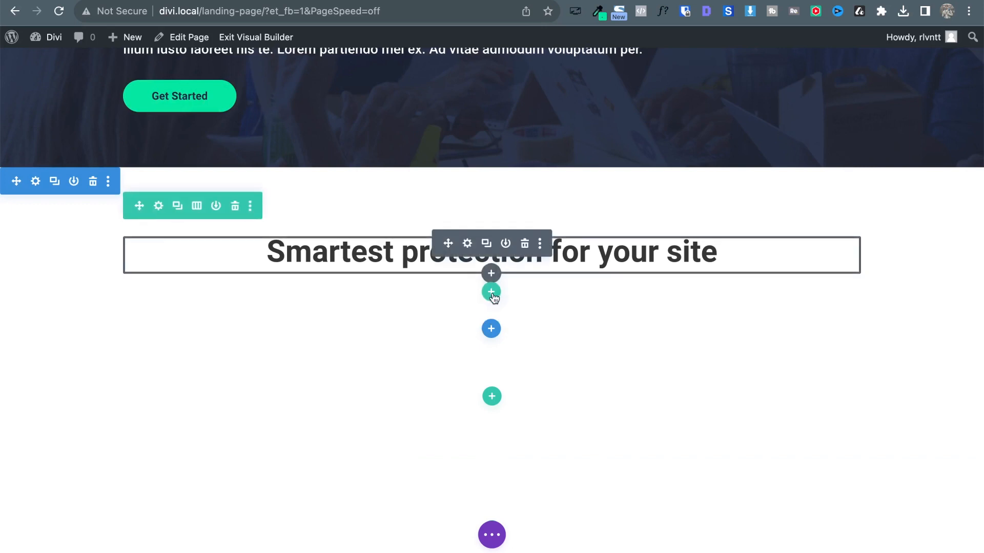
# Insert a three-equal-column row below the heading with an Image module in column one.
pyautogui.click(492, 293)
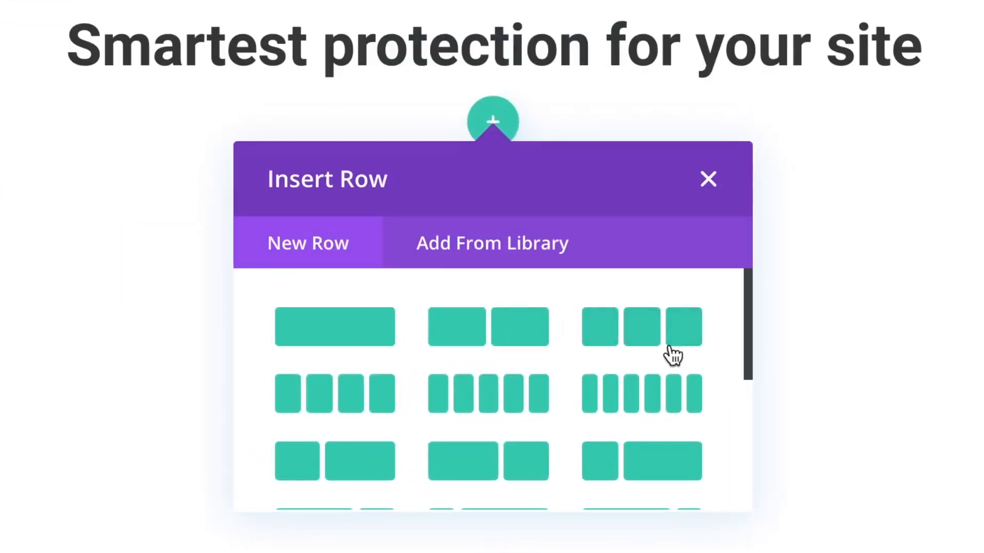
pyautogui.scroll(-5, 672, 353)
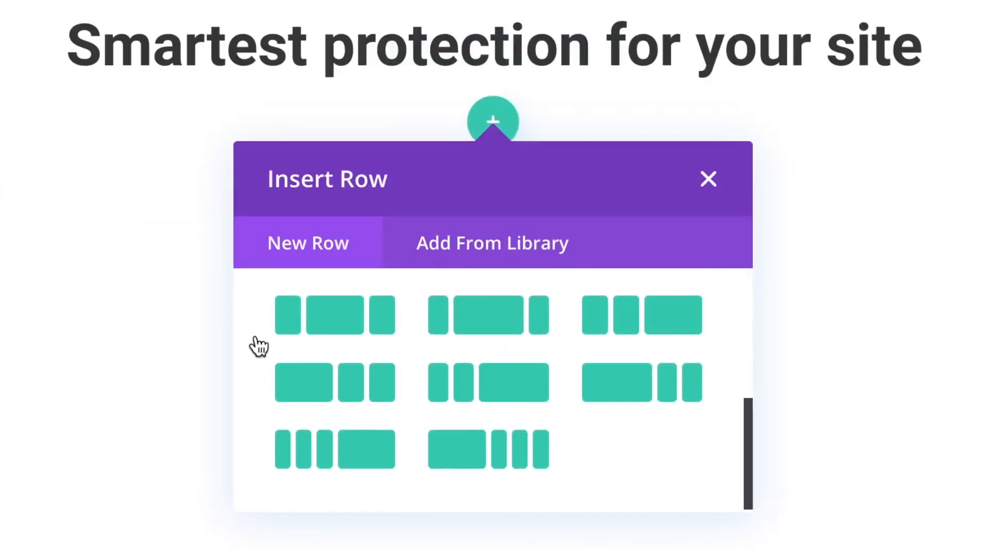
pyautogui.scroll(5, 641, 374)
pyautogui.click(674, 324)
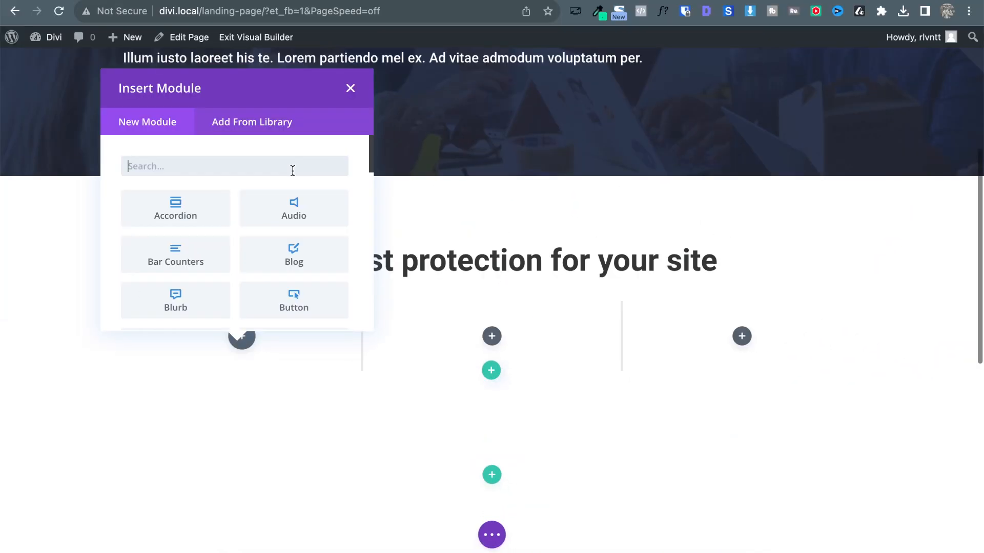
pyautogui.write('im')
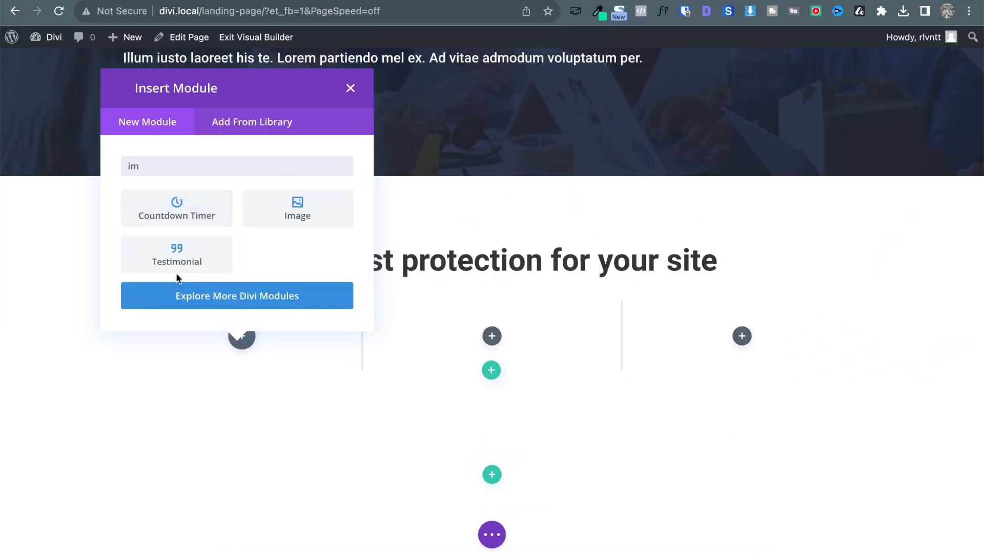
pyautogui.click(303, 207)
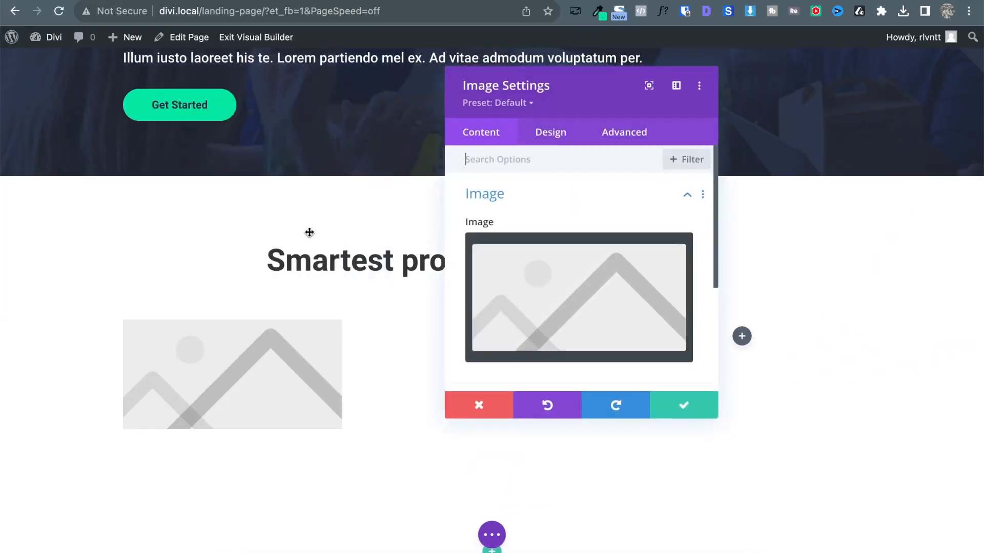
pyautogui.click(684, 405)
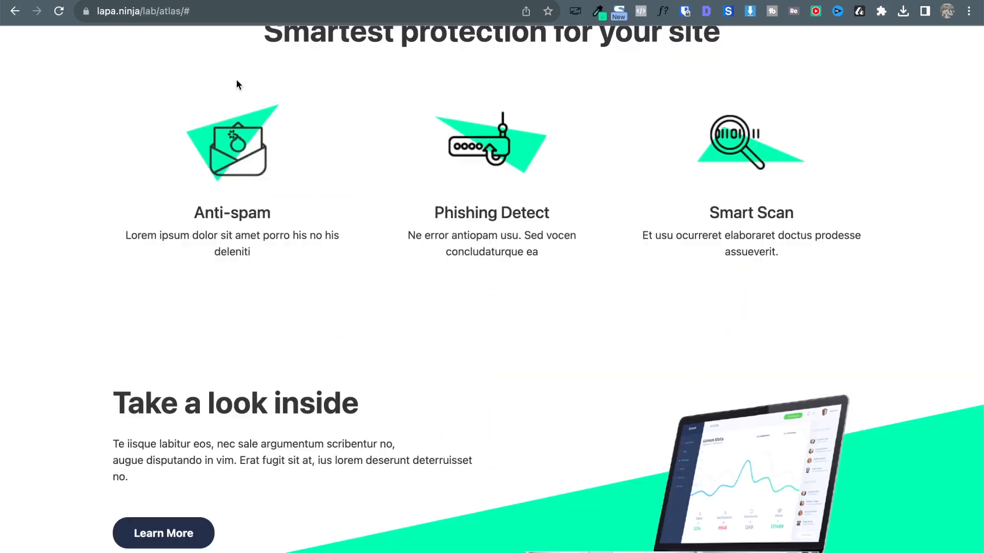
# Add a Text module beneath the image in the first column and save it.
pyautogui.moveTo(201, 213); pyautogui.dragTo(250, 251)
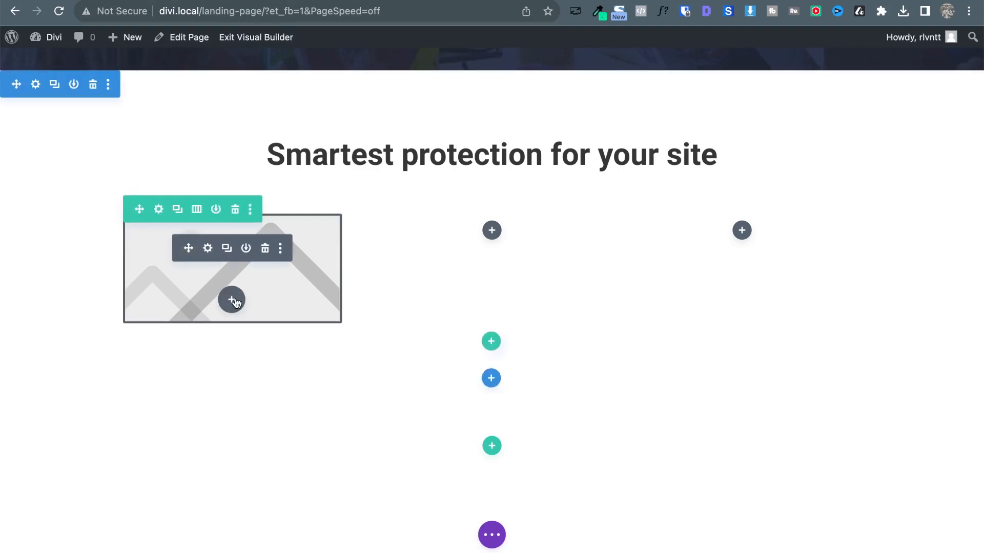
pyautogui.click(232, 293)
pyautogui.write('te')
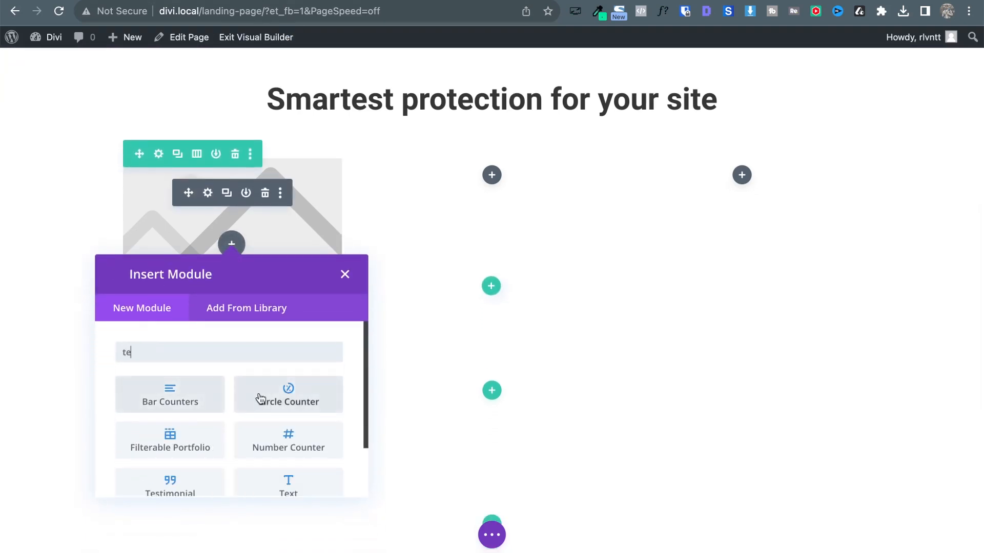
pyautogui.click(304, 493)
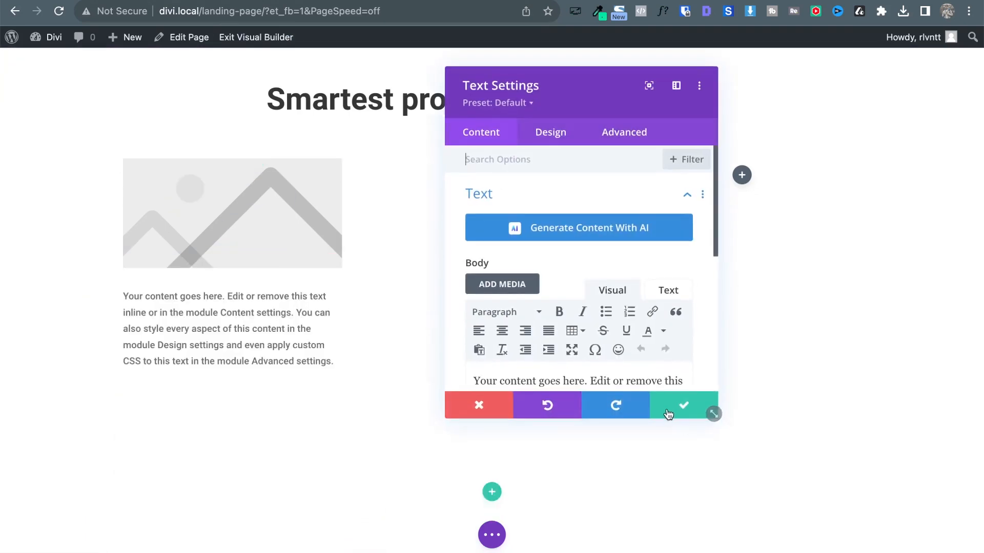
pyautogui.click(676, 412)
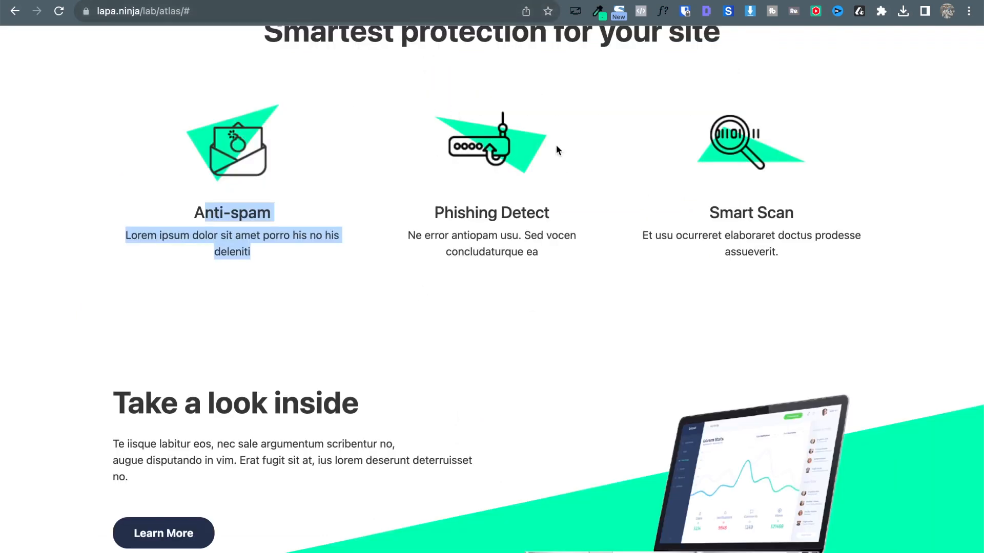
# Copy the reference's Anti-spam heading and description, then open the image block's picture chooser.
pyautogui.click(354, 142)
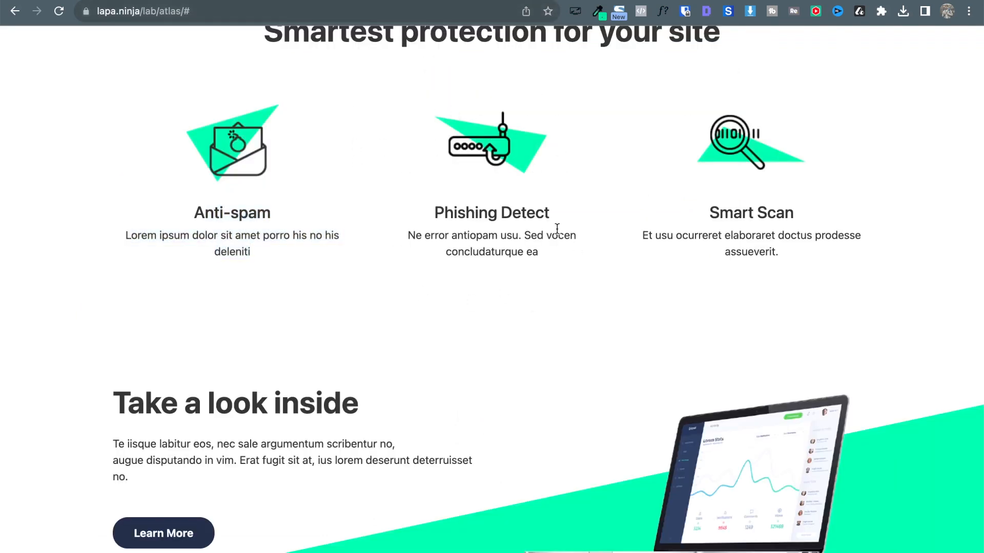
pyautogui.moveTo(196, 212); pyautogui.dragTo(288, 259)
pyautogui.hotkey('ctrl', 'c')
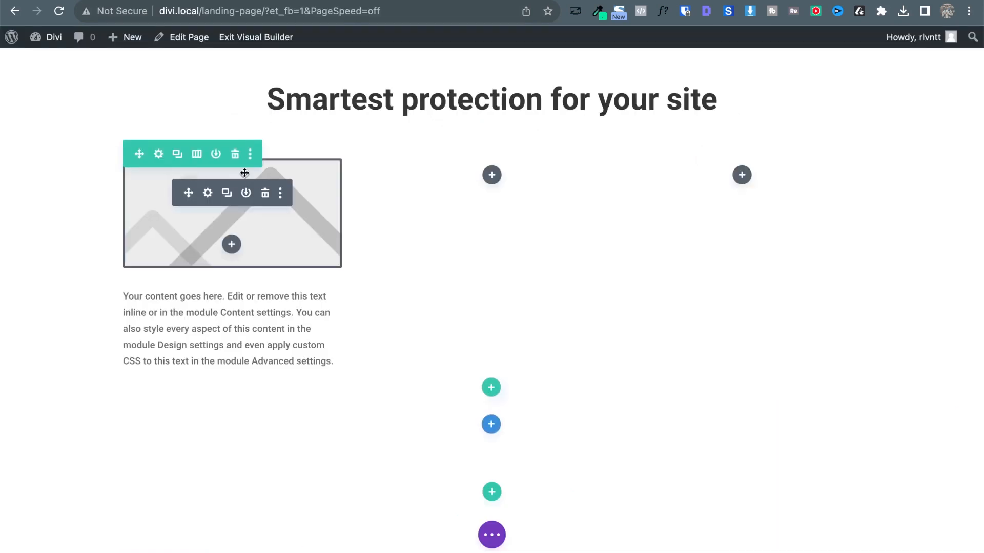
pyautogui.click(208, 193)
pyautogui.click(581, 317)
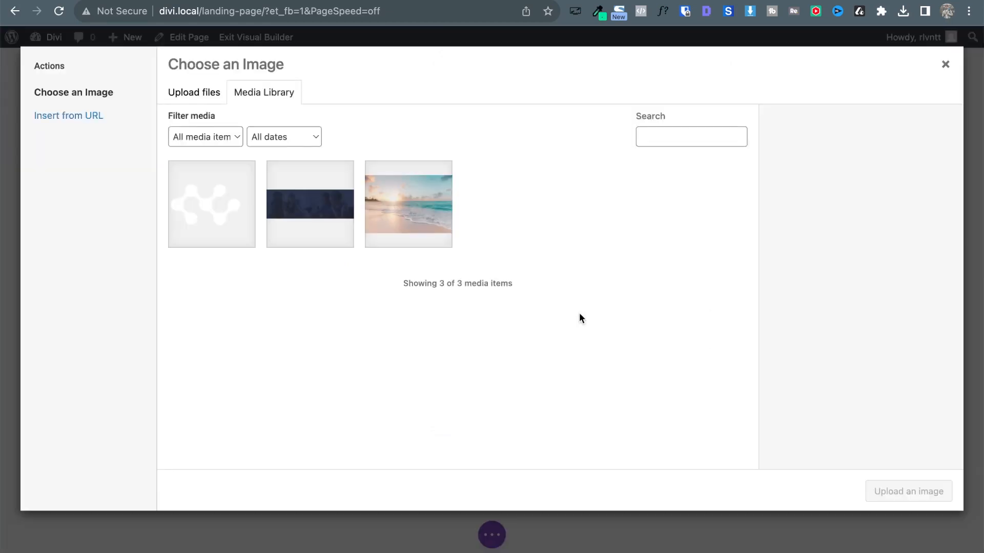
pyautogui.hotkey('ctrl', 'Up')
# Upload the three smart-protect images from Finder into the media library.
pyautogui.click(183, 72)
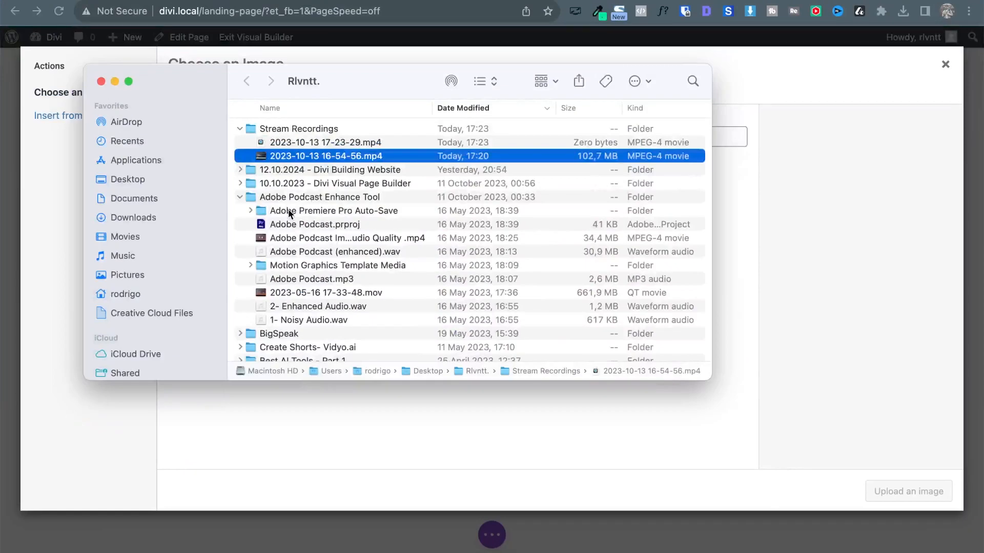
pyautogui.press('super+w')
pyautogui.hotkey('ctrl', 'Up')
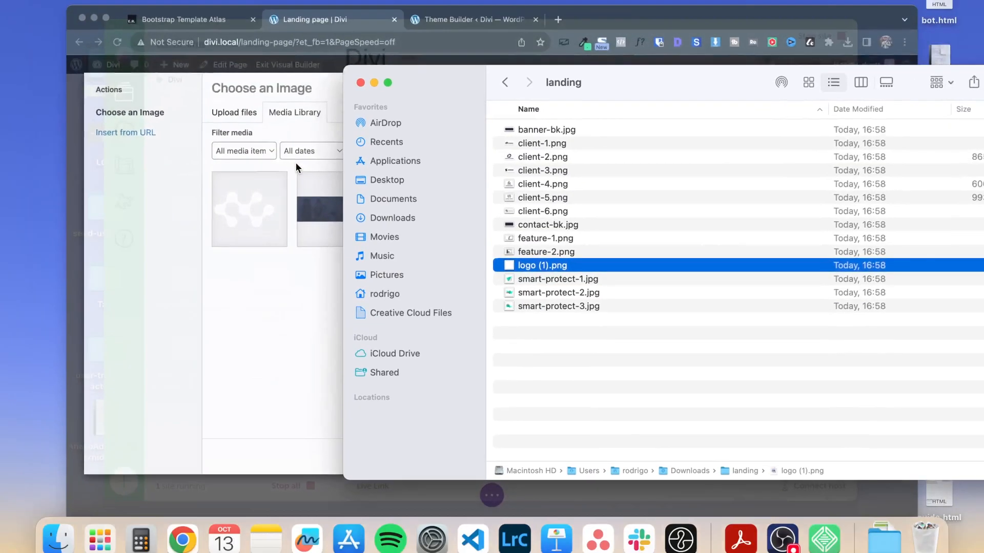
pyautogui.hotkey('ctrl', 'Up')
pyautogui.press('Down')
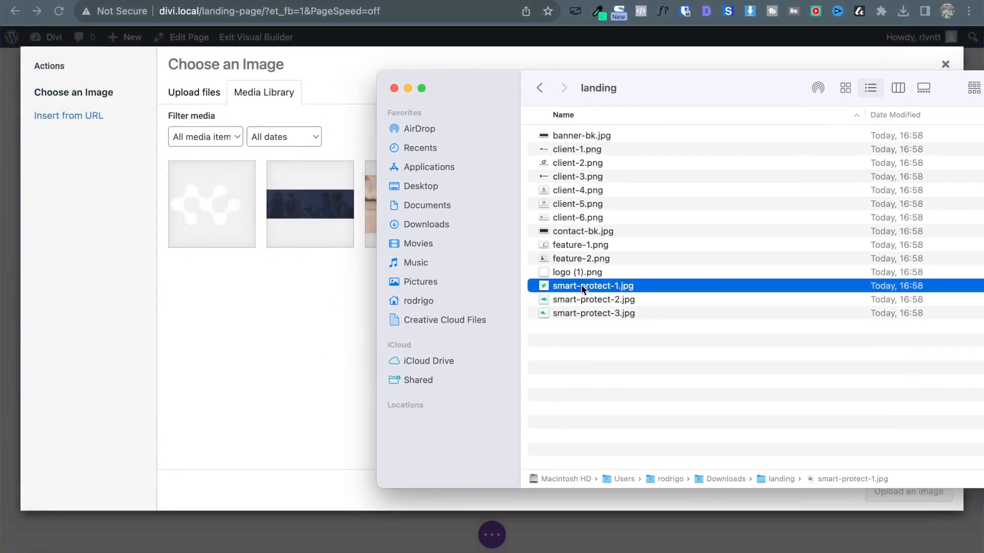
pyautogui.press('space')
pyautogui.press('Down')
pyautogui.press('Down')
pyautogui.press('space')
pyautogui.click(582, 286)
pyautogui.hotkey('shift', 'Down')
pyautogui.hotkey('shift', 'Down')
pyautogui.moveTo(591, 289); pyautogui.dragTo(316, 267)
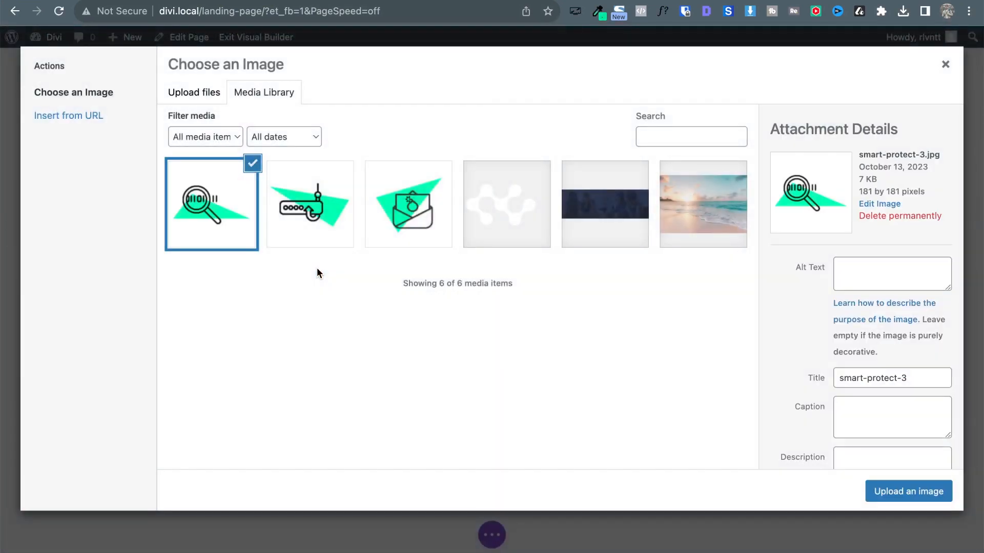
# Place the smart-protect-1 envelope image, centre it in the column, and open the text block settings.
pyautogui.click(384, 192)
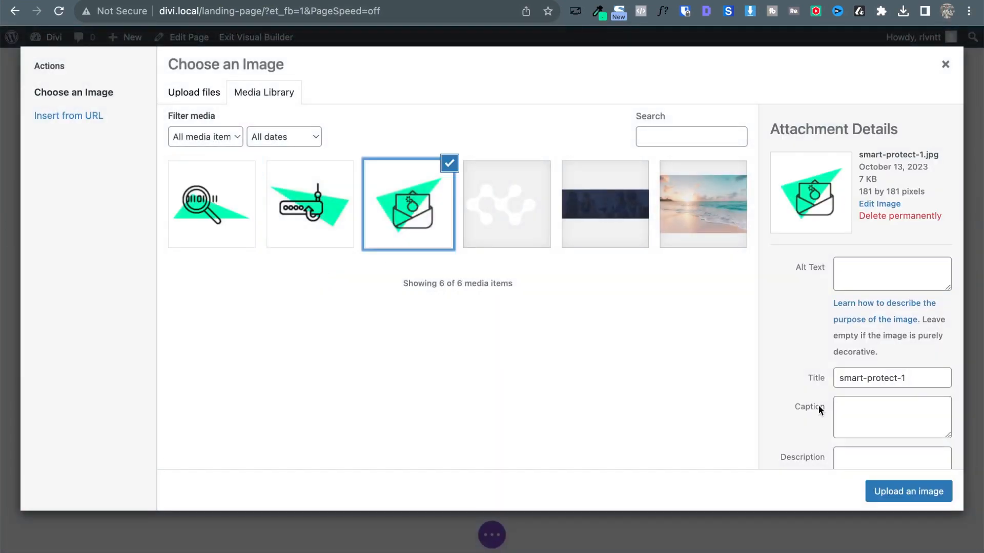
pyautogui.click(891, 491)
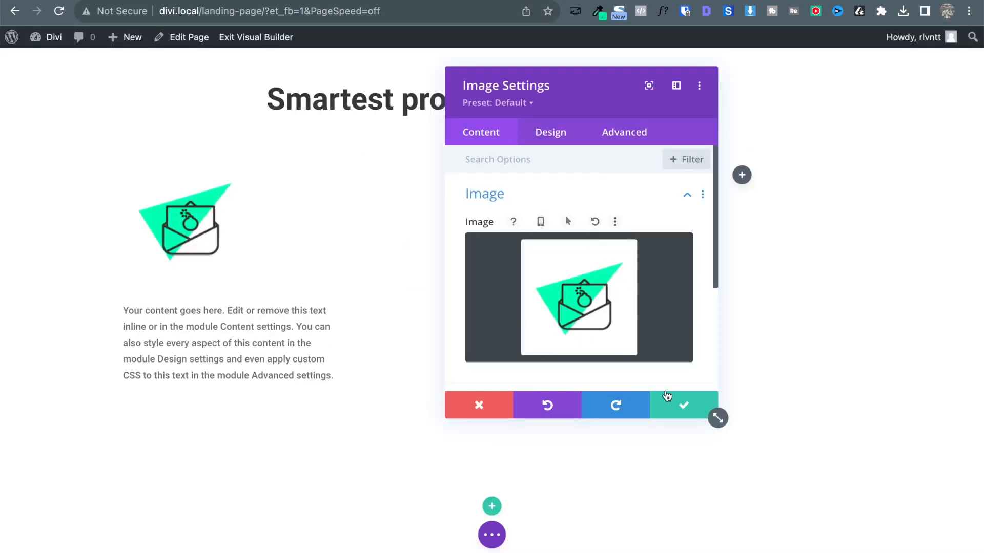
pyautogui.click(667, 396)
pyautogui.click(209, 193)
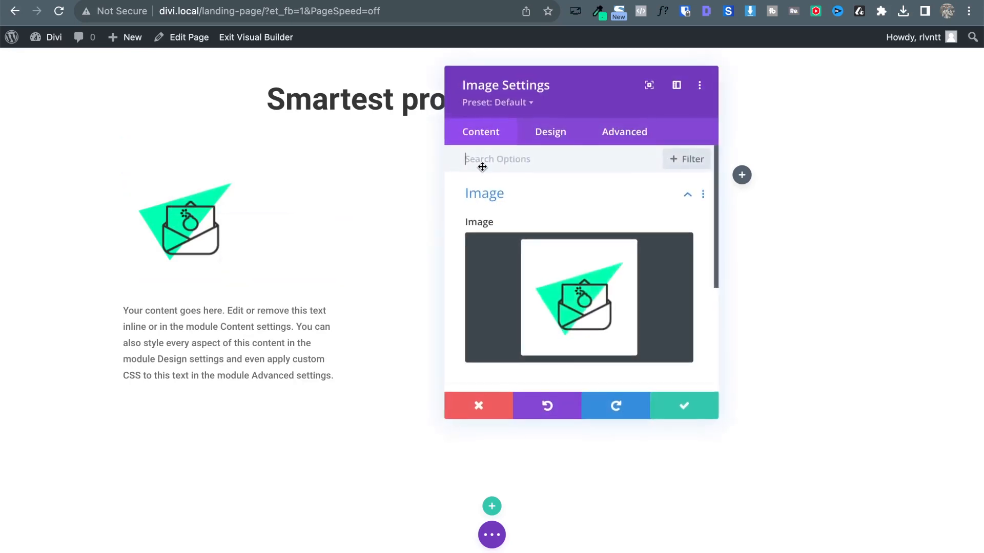
pyautogui.click(549, 135)
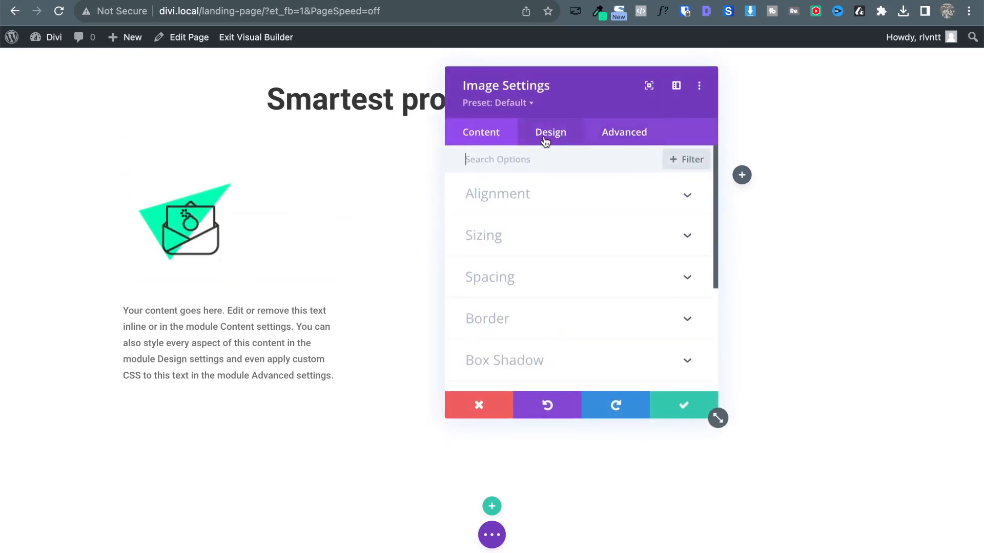
pyautogui.click(515, 195)
pyautogui.click(571, 249)
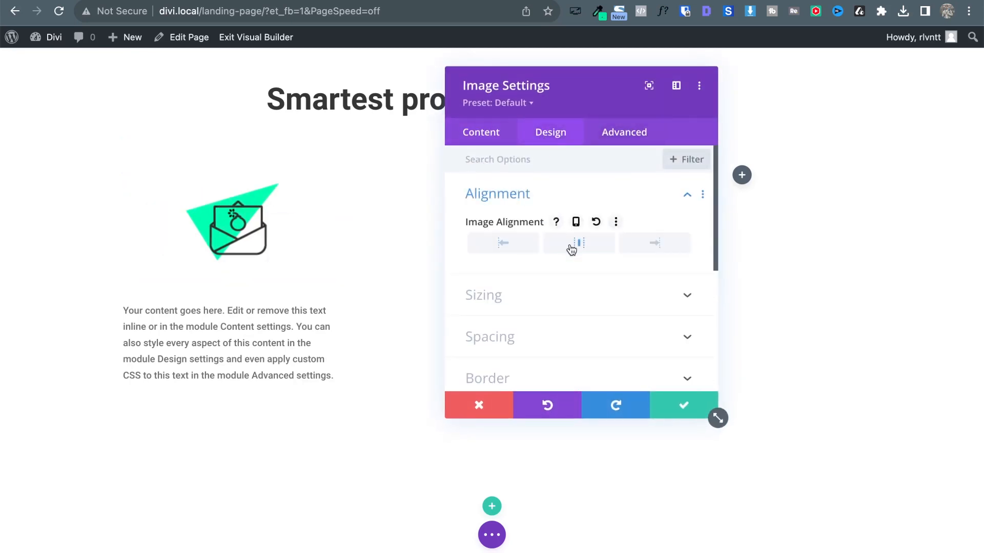
pyautogui.click(685, 407)
pyautogui.click(208, 310)
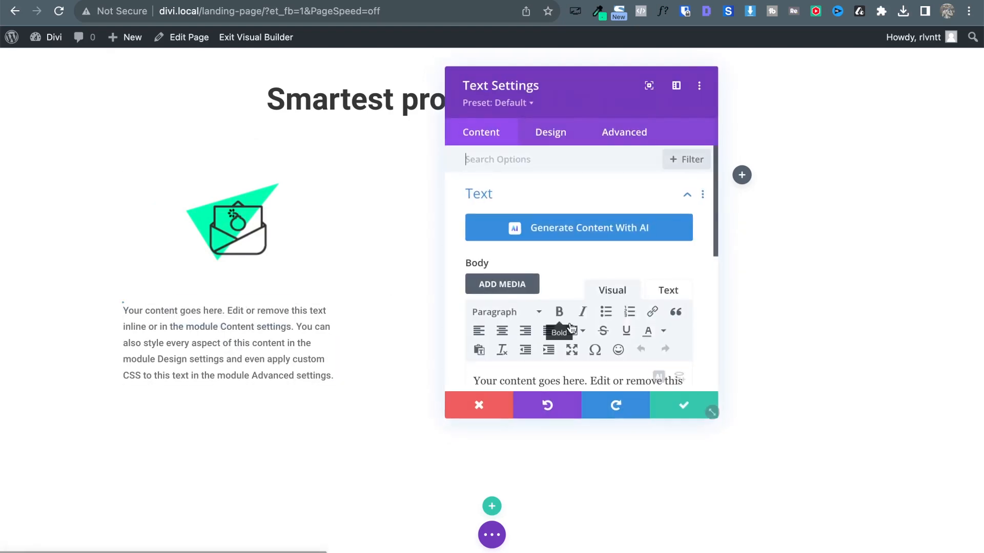
# Replace the placeholder with the Anti-spam text, making Anti-spam a Heading 3 above its description.
pyautogui.scroll(-3, 533, 174)
pyautogui.hotkey('ctrl', 'a')
pyautogui.press('BackSpace')
pyautogui.hotkey('ctrl', 'v')
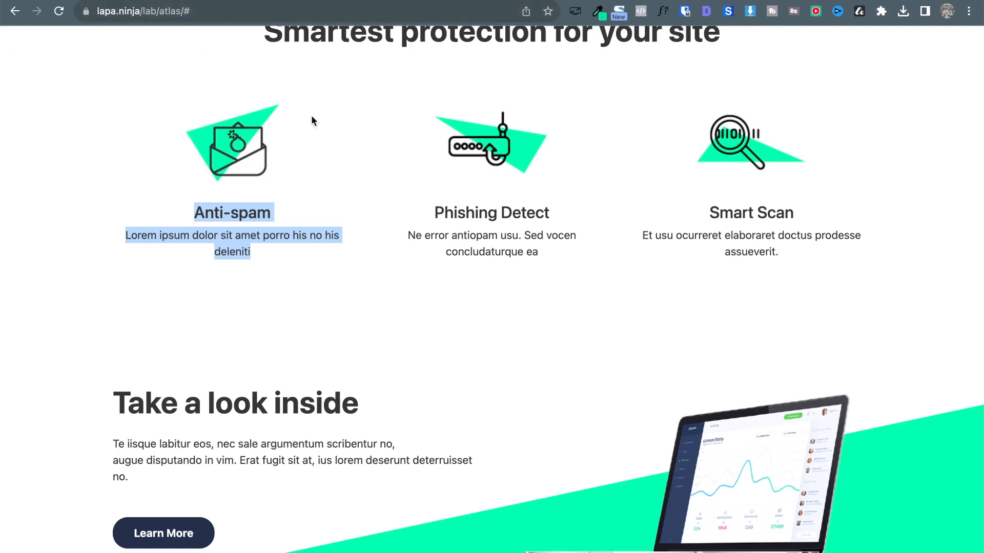
pyautogui.click(410, 251)
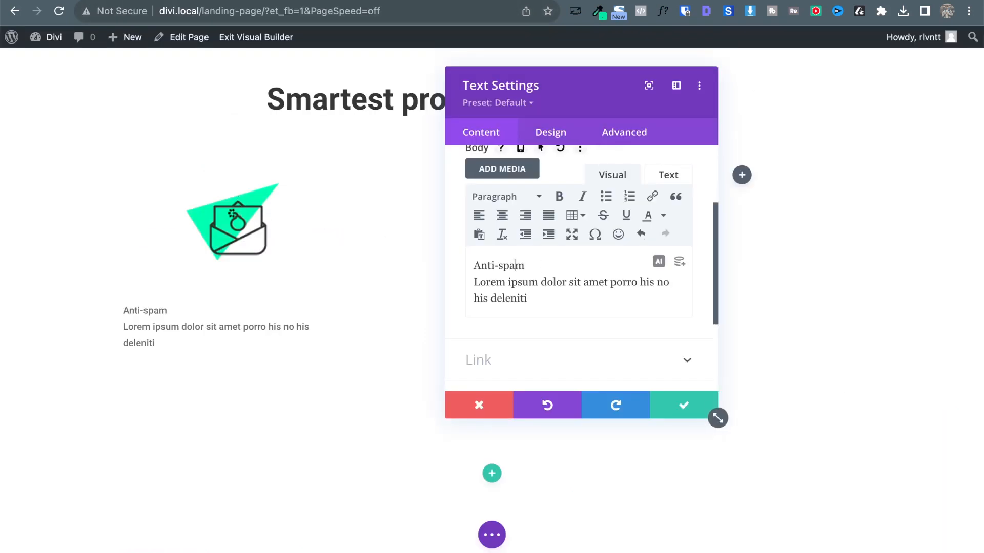
pyautogui.press('Delete')
pyautogui.press('Return')
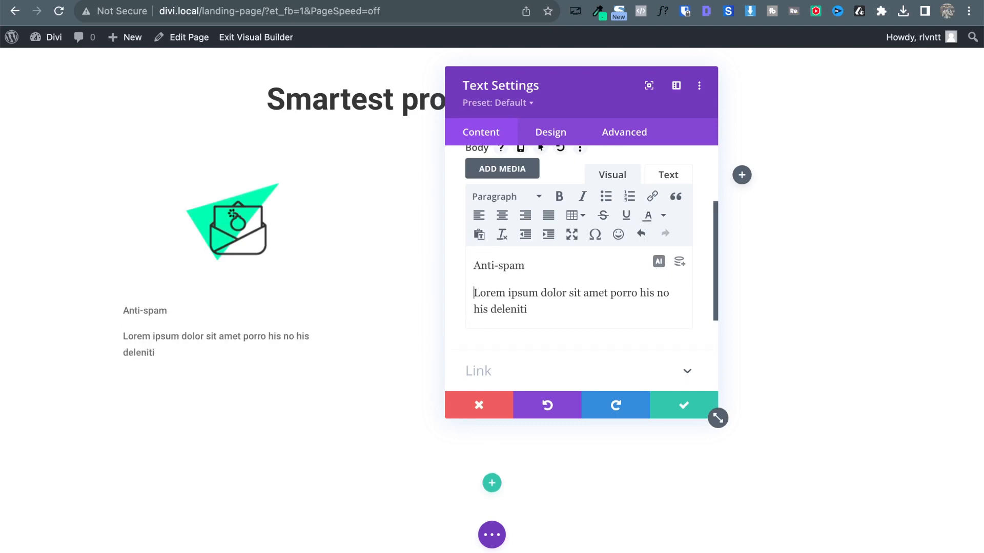
pyautogui.tripleClick(497, 267)
pyautogui.click(486, 198)
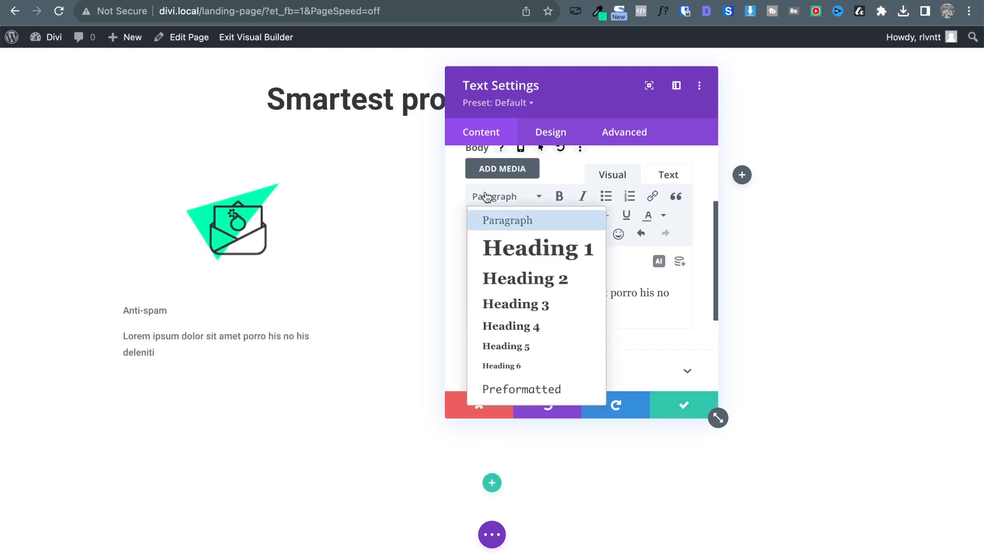
pyautogui.click(522, 303)
# Show the H3 heading text styling options and check the Phishing Detect heading's font with WhatFont.
pyautogui.click(550, 135)
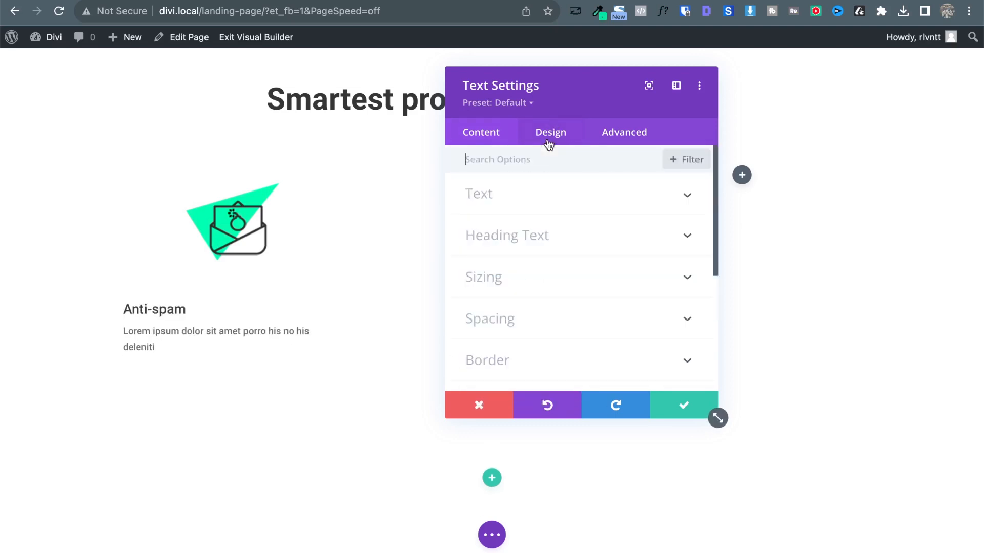
pyautogui.click(500, 242)
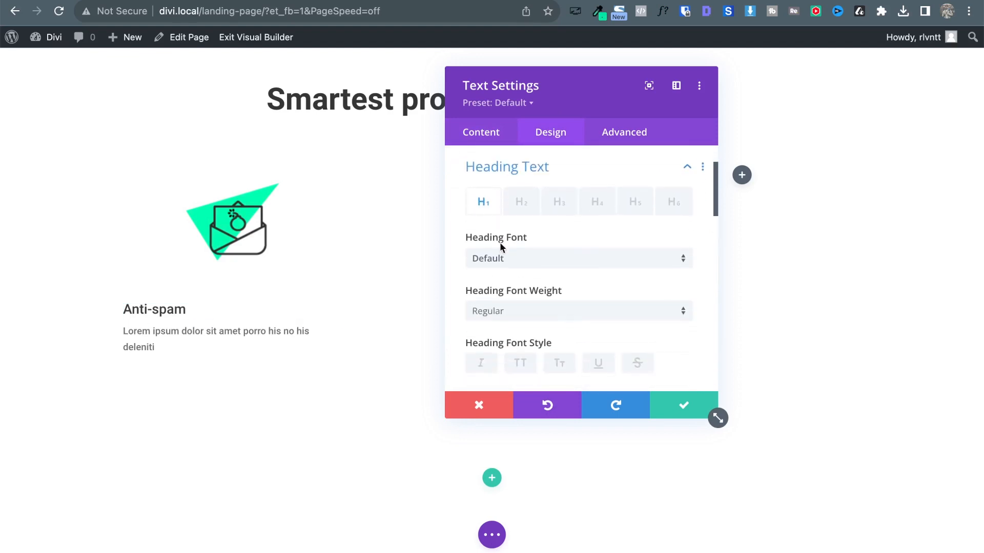
pyautogui.click(569, 200)
pyautogui.scroll(-2, 648, 318)
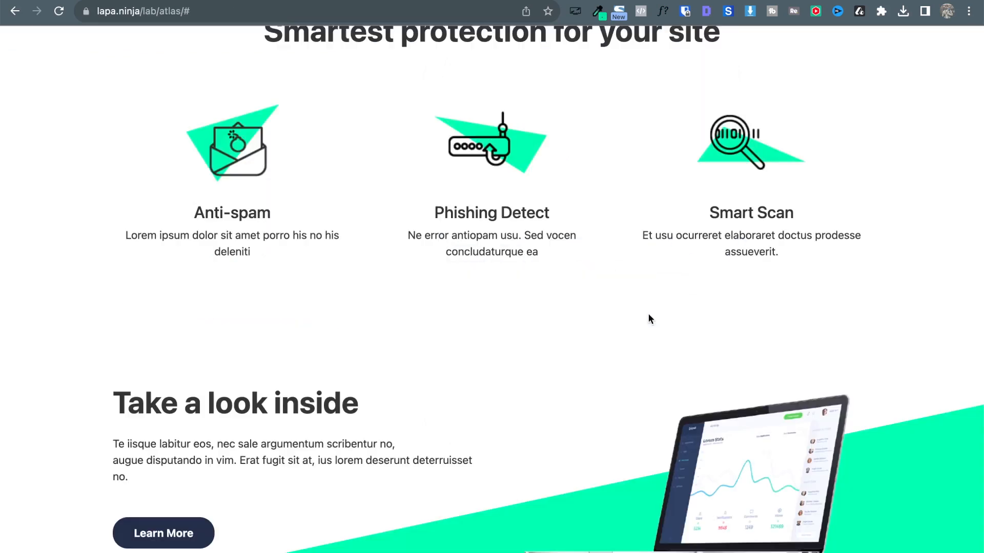
pyautogui.click(665, 12)
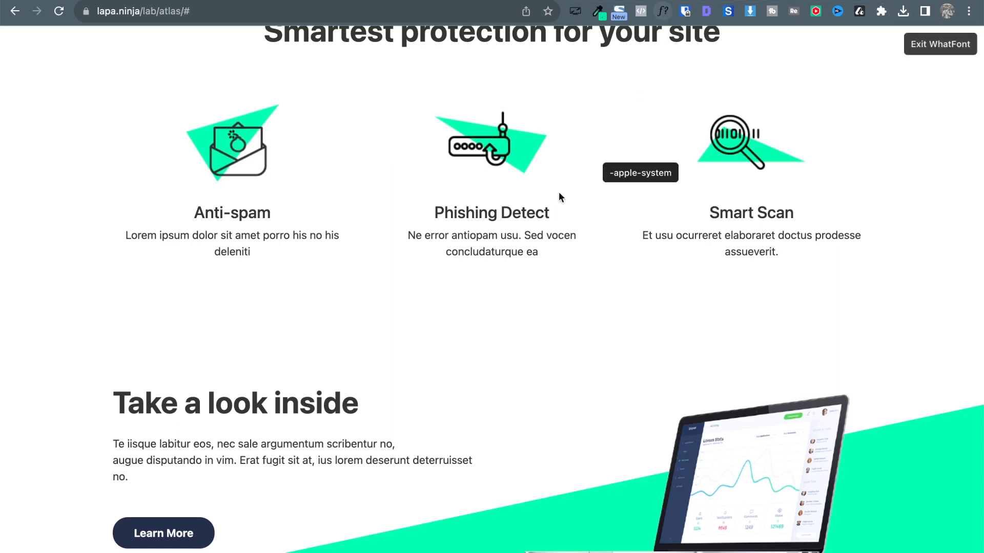
pyautogui.click(511, 214)
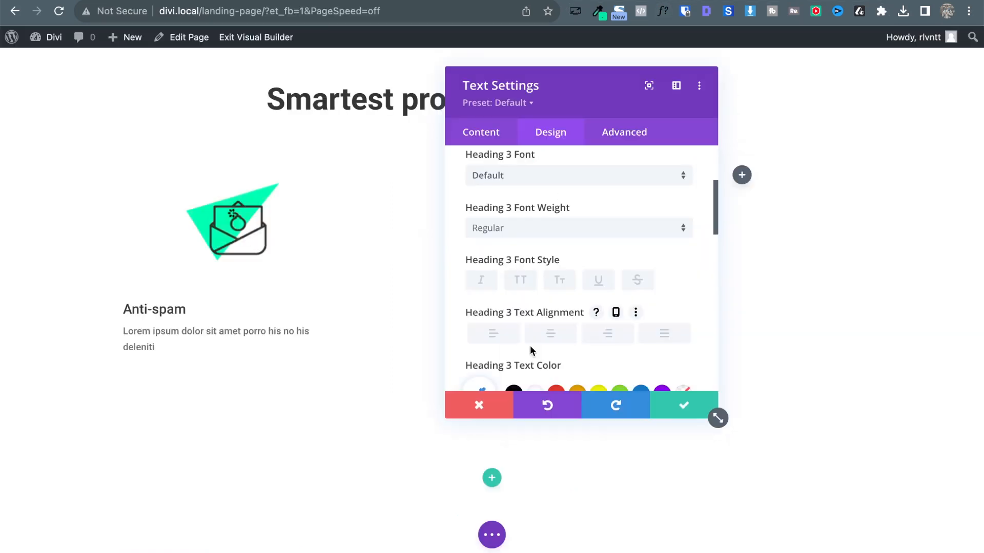
# Set the Anti-spam H3 heading to 24px and centre it.
pyautogui.scroll(-3, 573, 268)
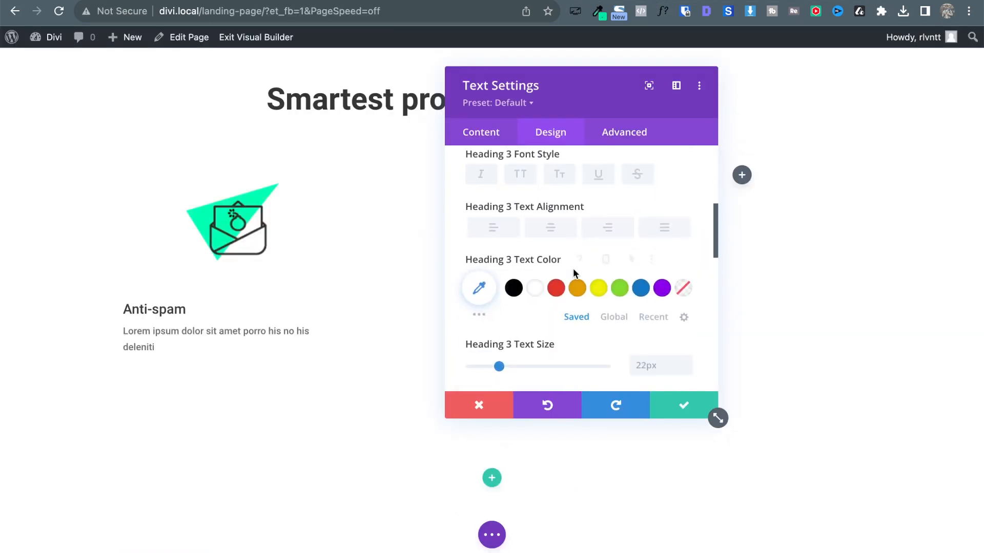
pyautogui.click(686, 361)
pyautogui.click(686, 361)
pyautogui.click(550, 229)
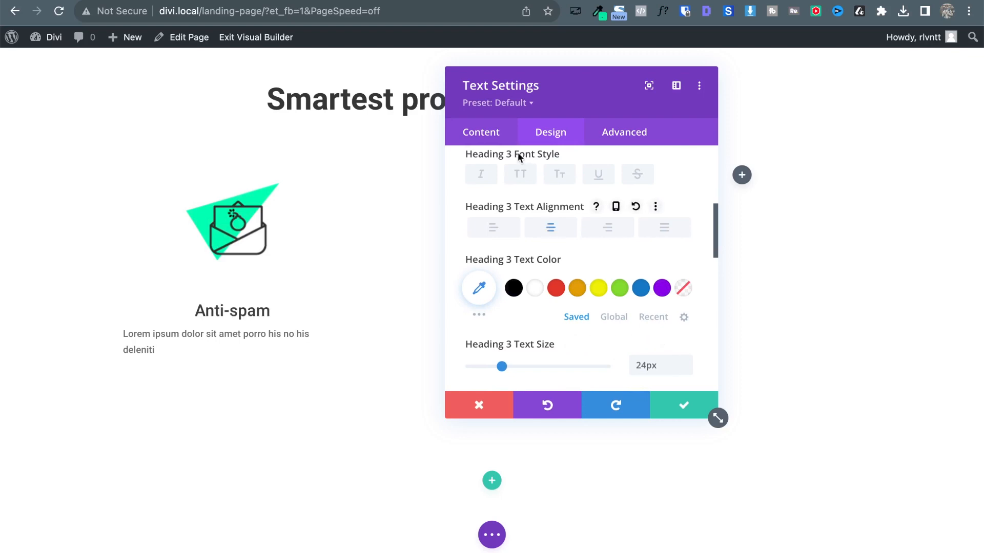
pyautogui.scroll(5, 494, 246)
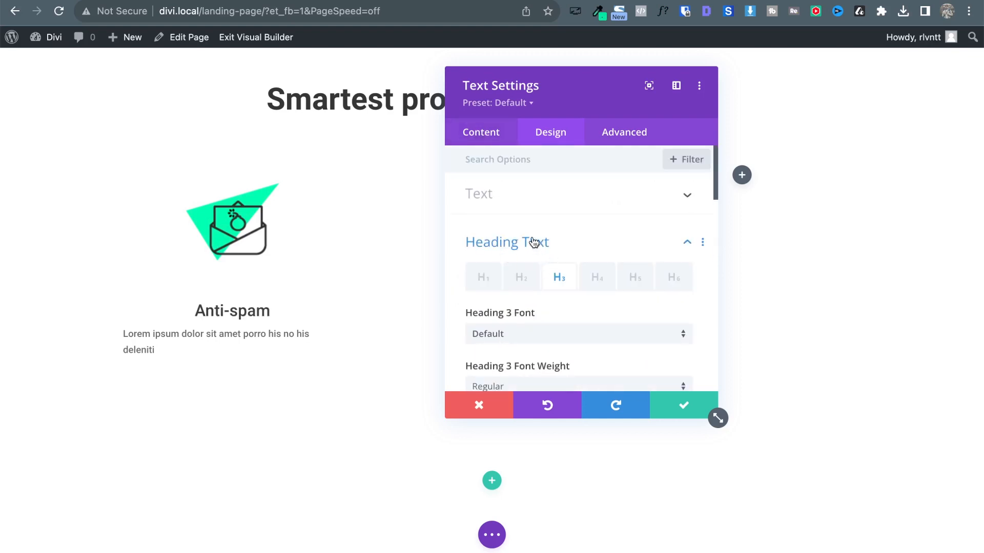
pyautogui.click(534, 242)
# Make the description text 16px, Light weight, in the dark global colour.
pyautogui.click(505, 200)
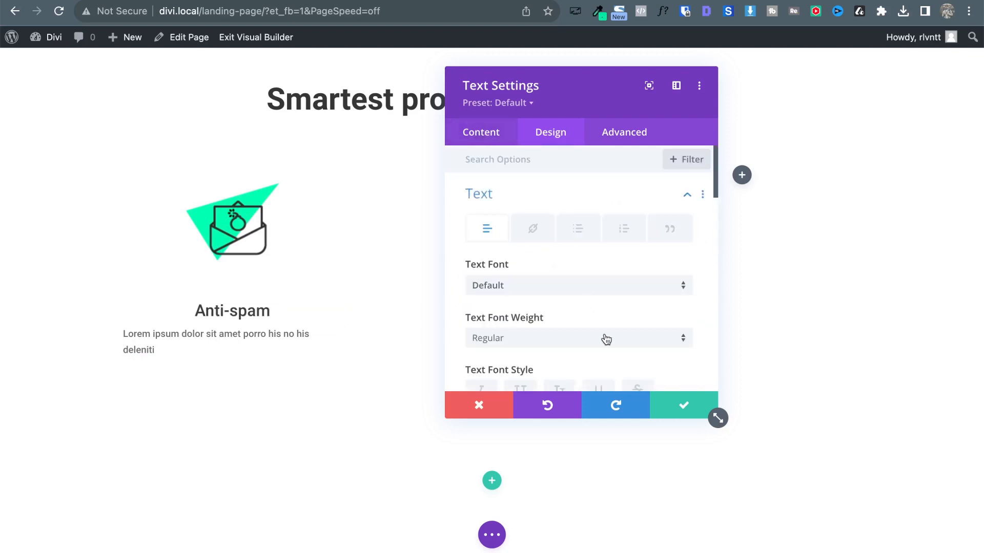
pyautogui.scroll(-3, 606, 339)
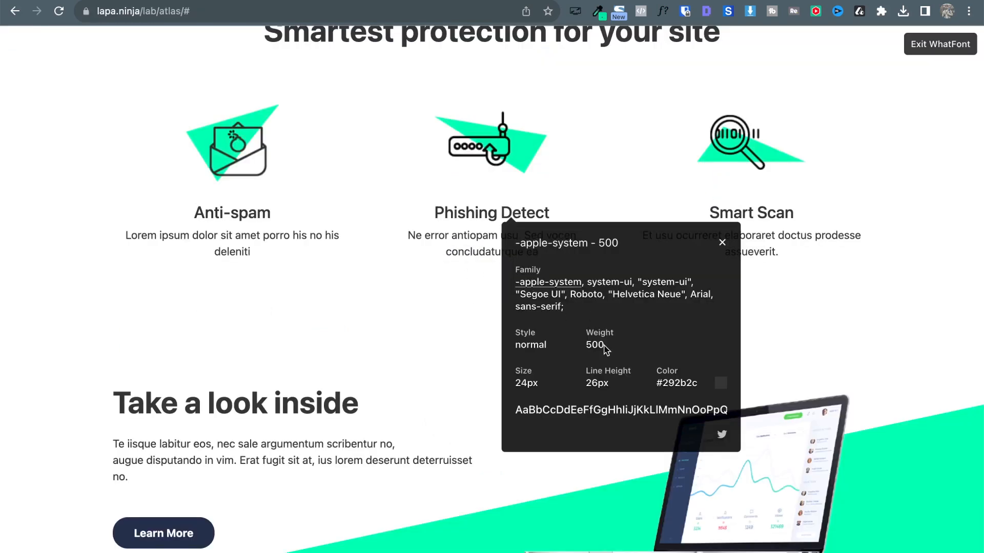
pyautogui.click(454, 243)
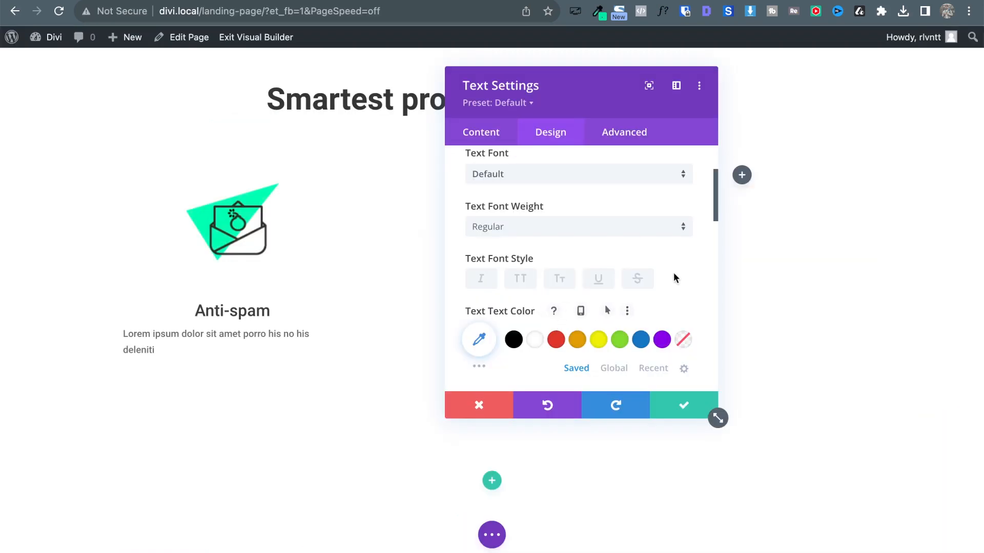
pyautogui.scroll(-3, 673, 272)
pyautogui.click(686, 323)
pyautogui.click(685, 323)
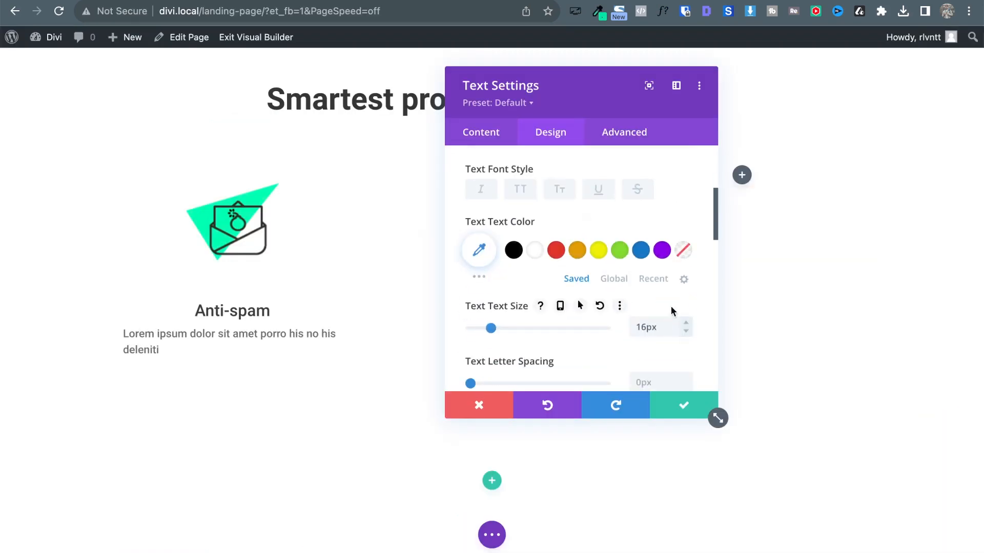
pyautogui.scroll(3, 609, 272)
pyautogui.click(529, 268)
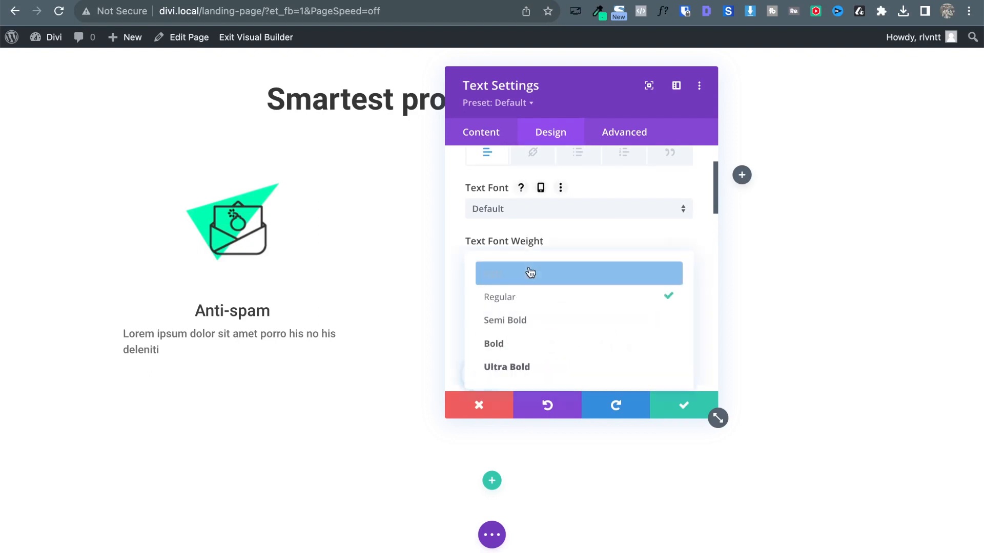
pyautogui.click(525, 276)
pyautogui.scroll(-2, 647, 318)
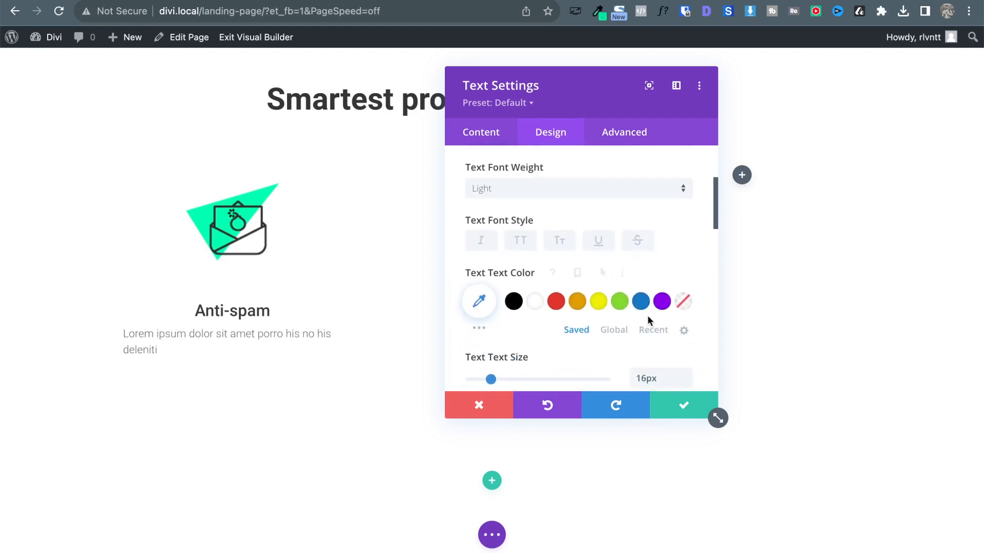
pyautogui.click(618, 331)
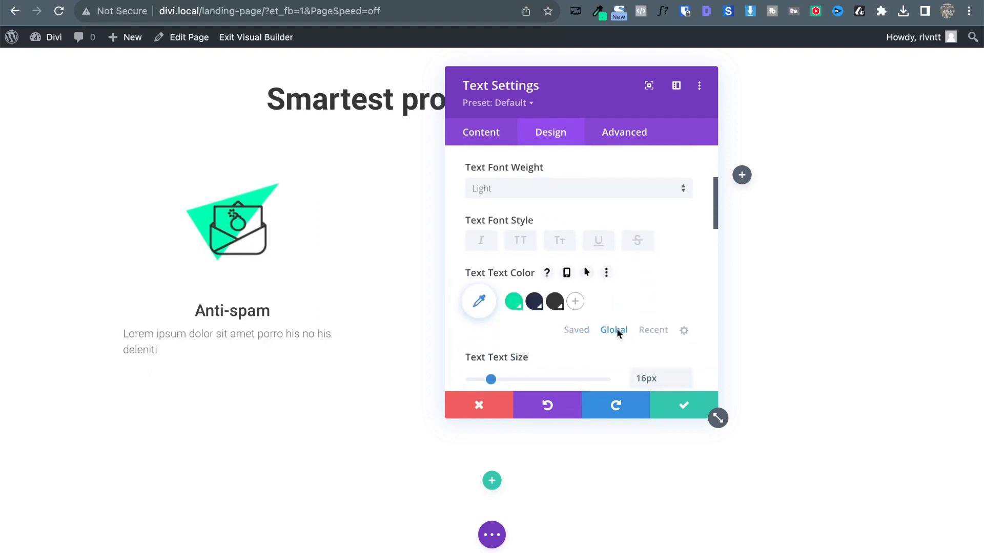
pyautogui.click(554, 302)
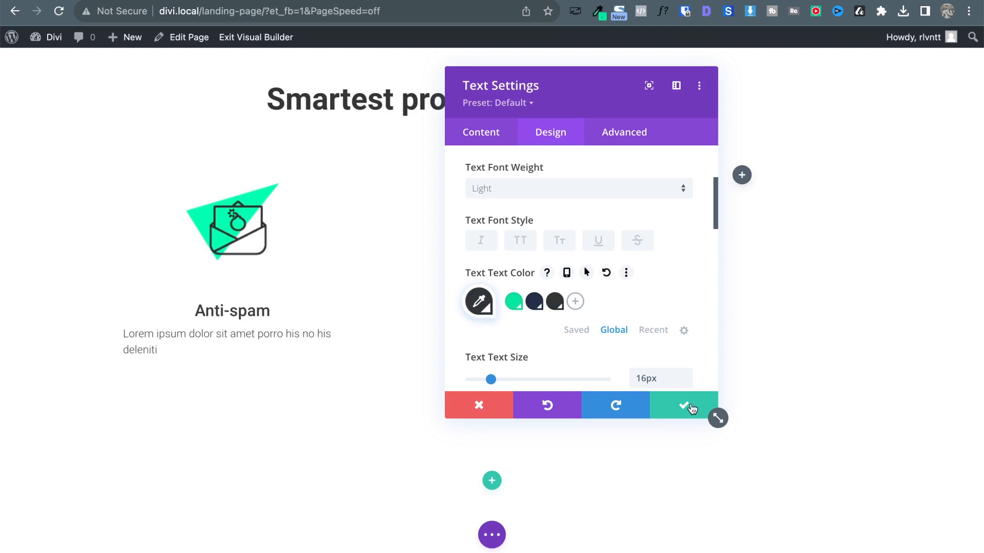
# Apply the dark global colour to the Anti-spam heading.
pyautogui.scroll(3, 589, 261)
pyautogui.click(496, 196)
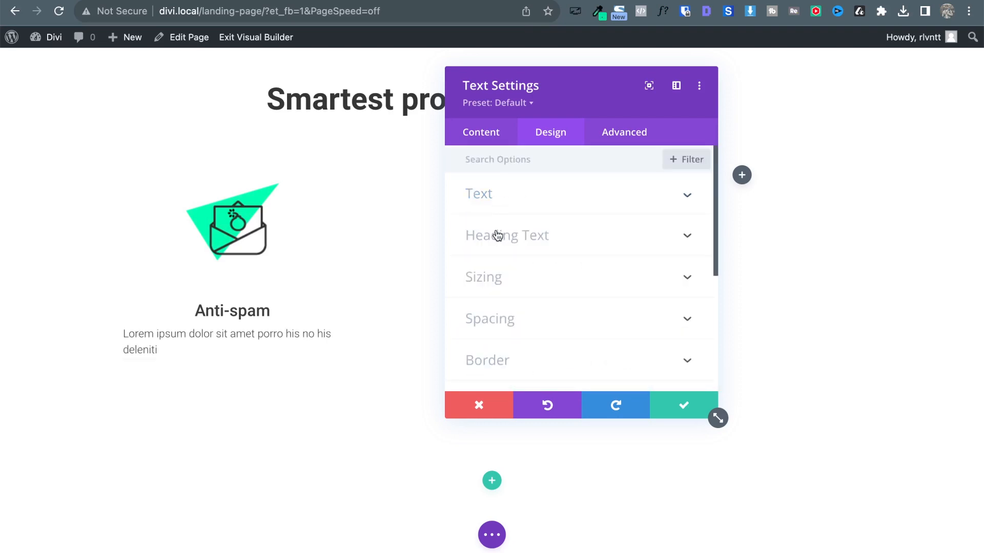
pyautogui.click(497, 232)
pyautogui.scroll(-4, 569, 279)
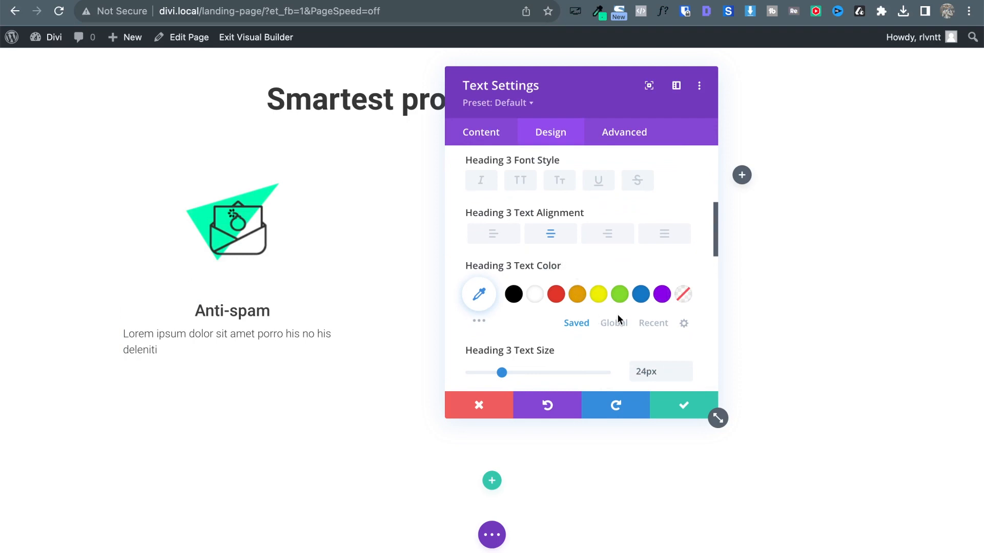
pyautogui.click(615, 323)
pyautogui.click(555, 294)
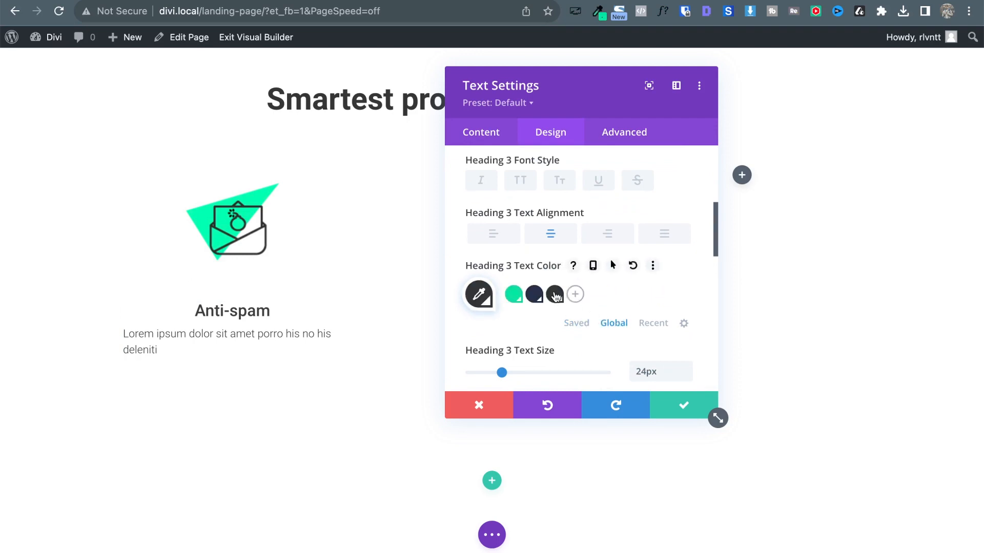
# Centre the description text, save the text module, and close the font details popups.
pyautogui.scroll(5, 510, 195)
pyautogui.click(484, 193)
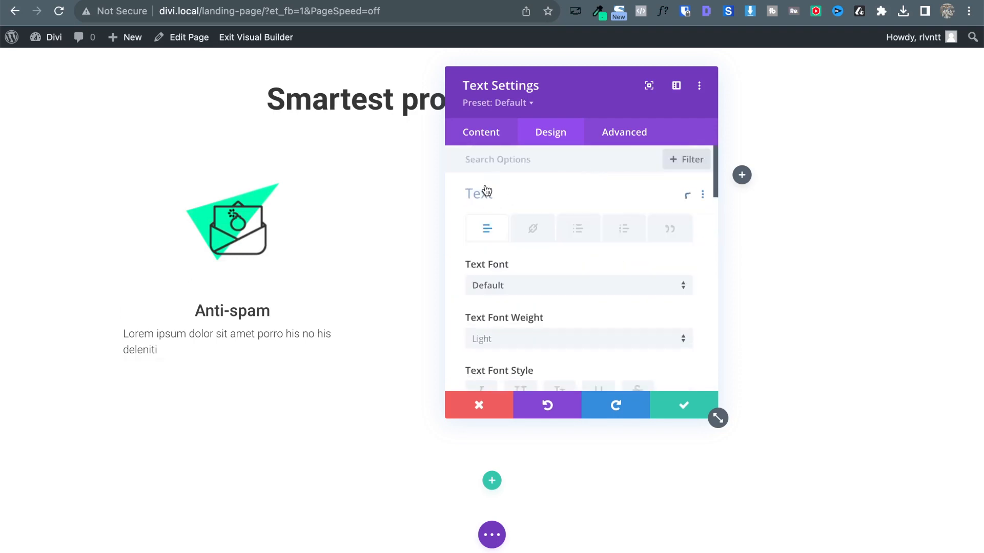
pyautogui.scroll(-2, 524, 357)
pyautogui.scroll(-10, 524, 356)
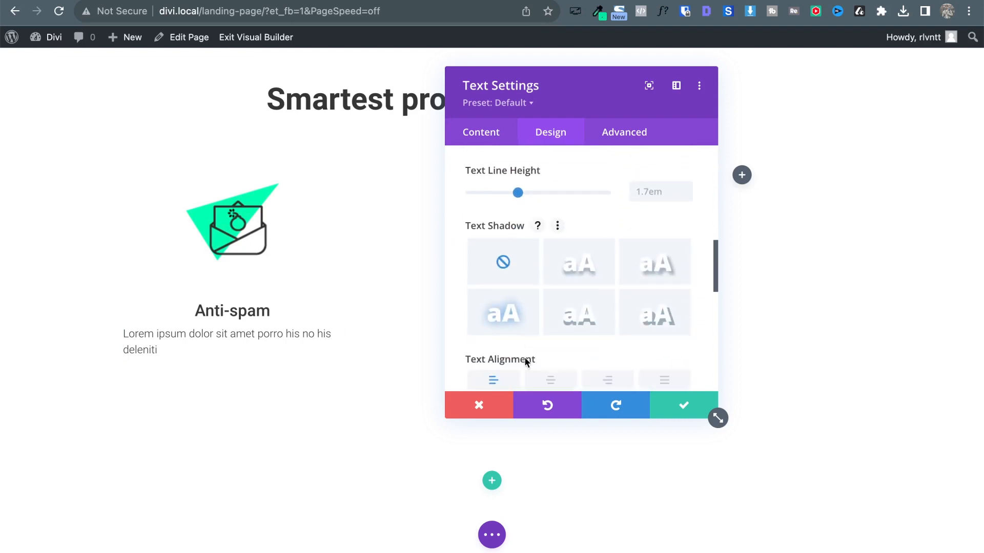
pyautogui.click(549, 271)
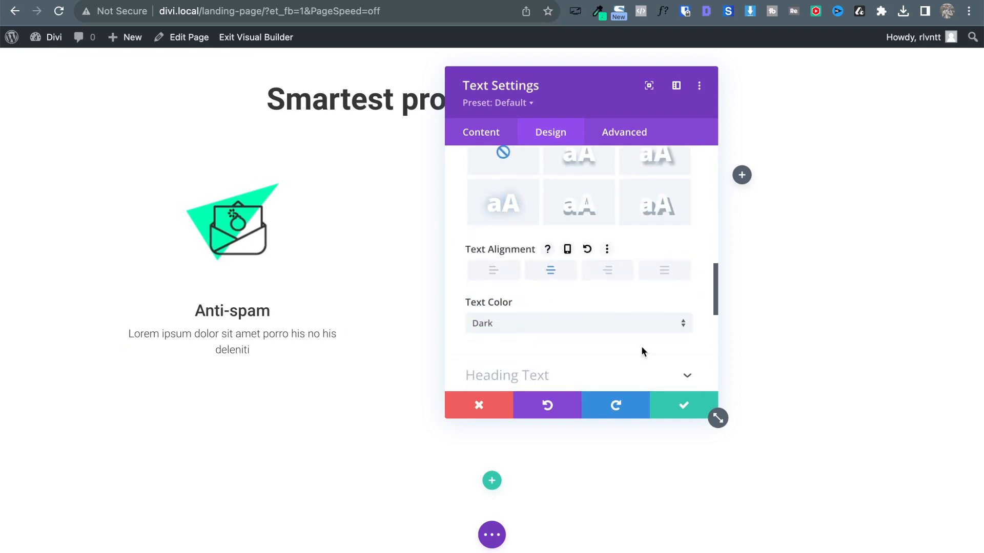
pyautogui.click(692, 408)
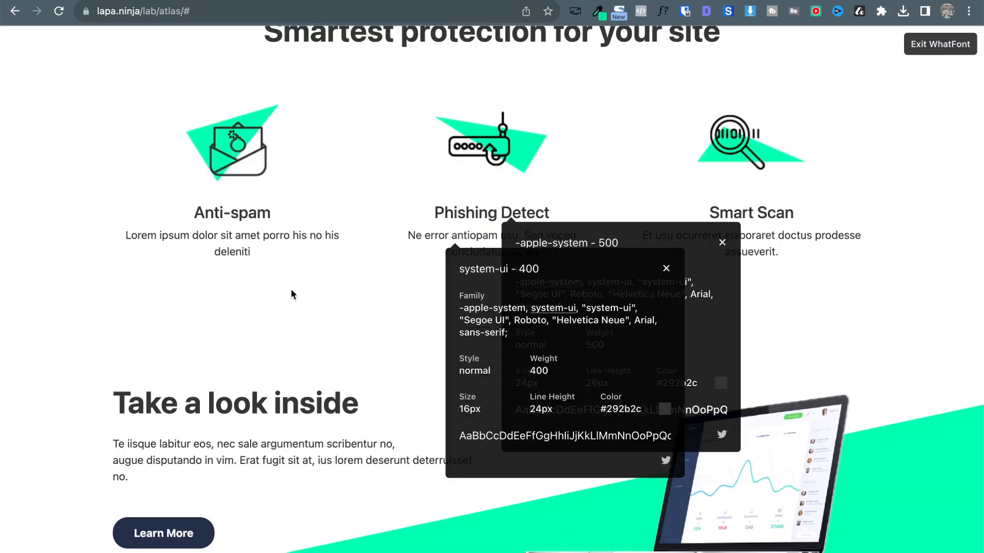
pyautogui.click(722, 244)
pyautogui.click(665, 270)
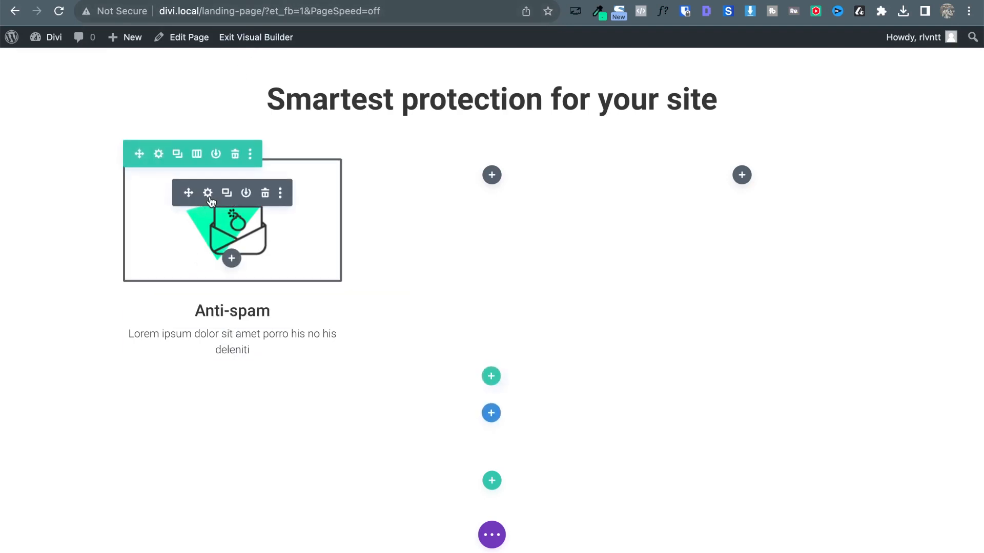
# Set the Anti-spam icon image's bottom margin to 0px and save.
pyautogui.click(207, 193)
pyautogui.click(551, 138)
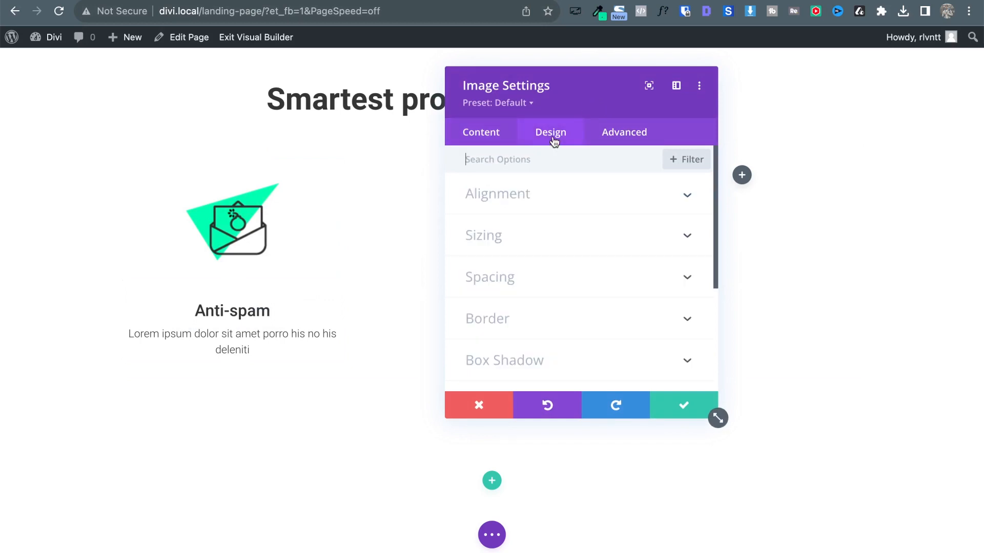
pyautogui.click(530, 278)
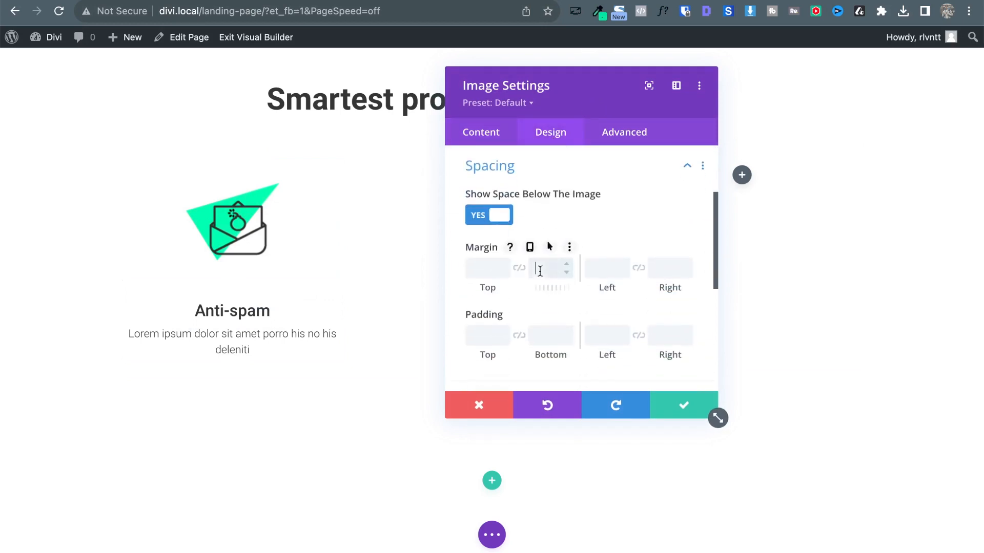
pyautogui.write('0px')
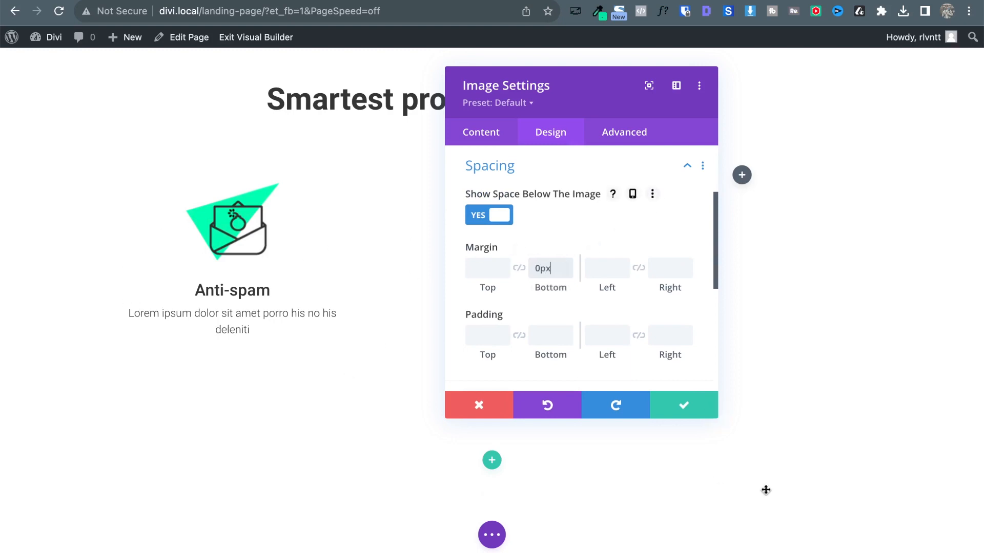
pyautogui.click(709, 410)
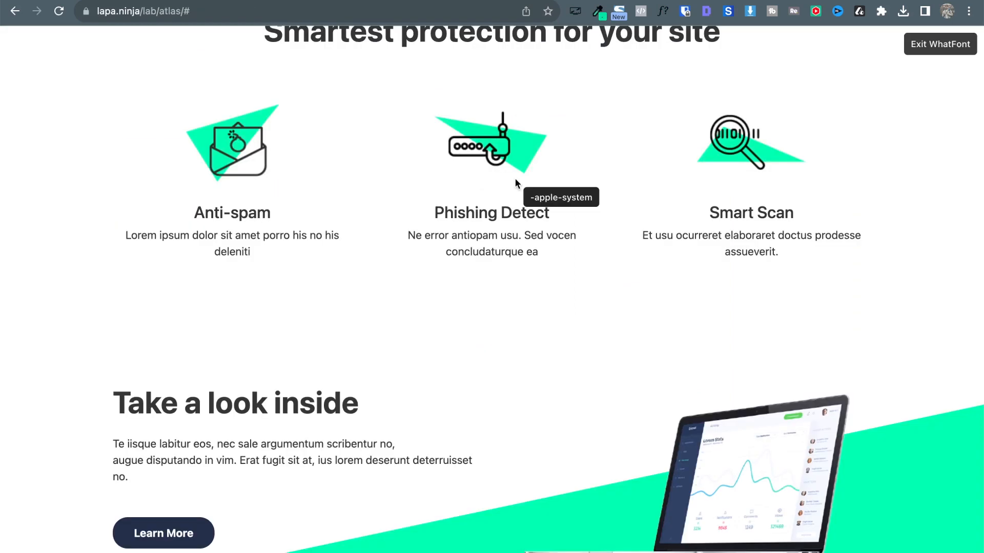
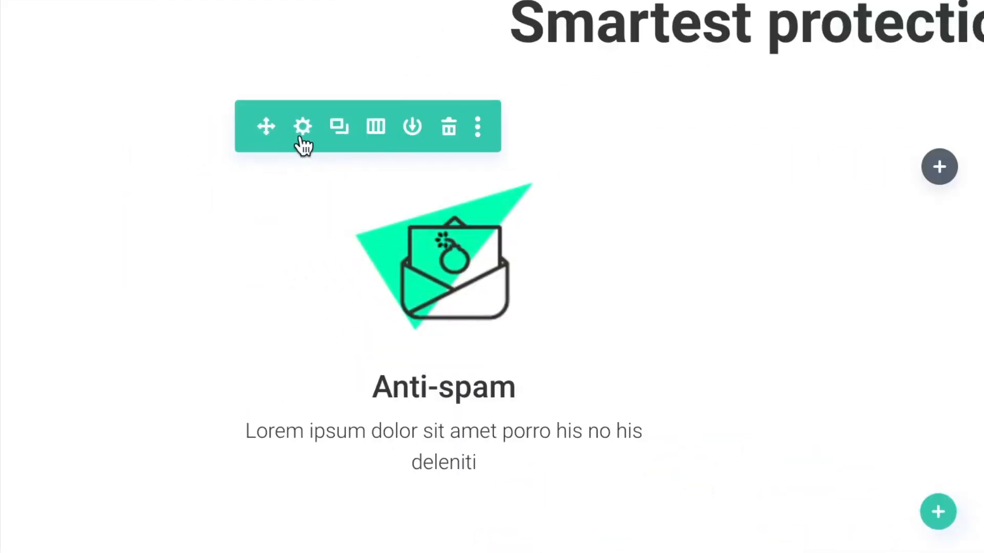
# Cut the feature row down to one Anti-spam column, then duplicate it into three identical columns.
pyautogui.click(304, 133)
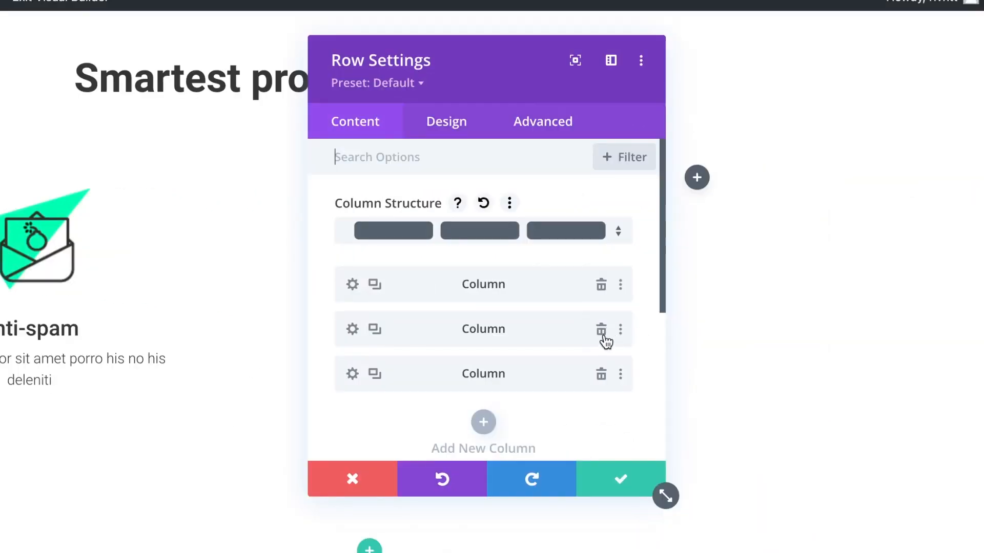
pyautogui.click(603, 336)
pyautogui.click(602, 336)
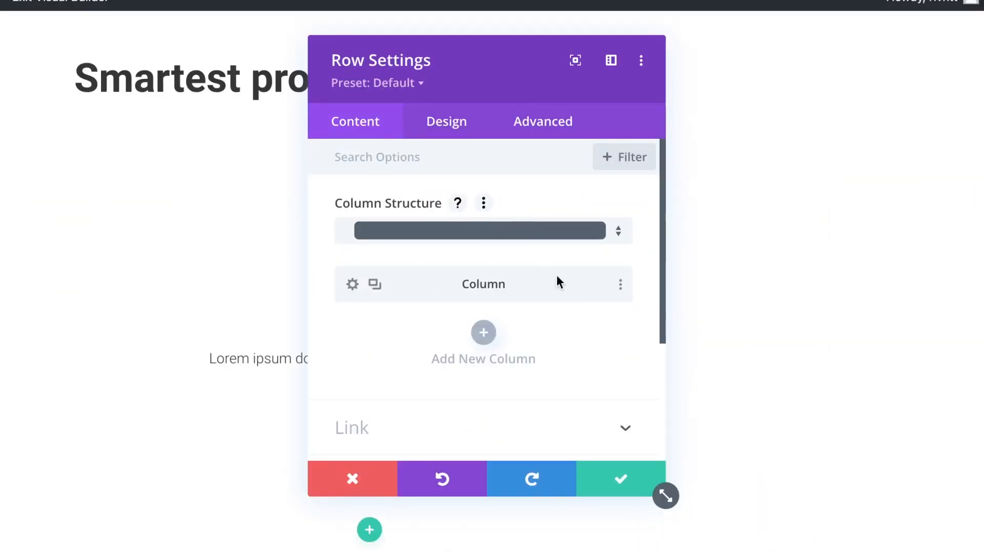
pyautogui.moveTo(406, 62); pyautogui.dragTo(551, 87)
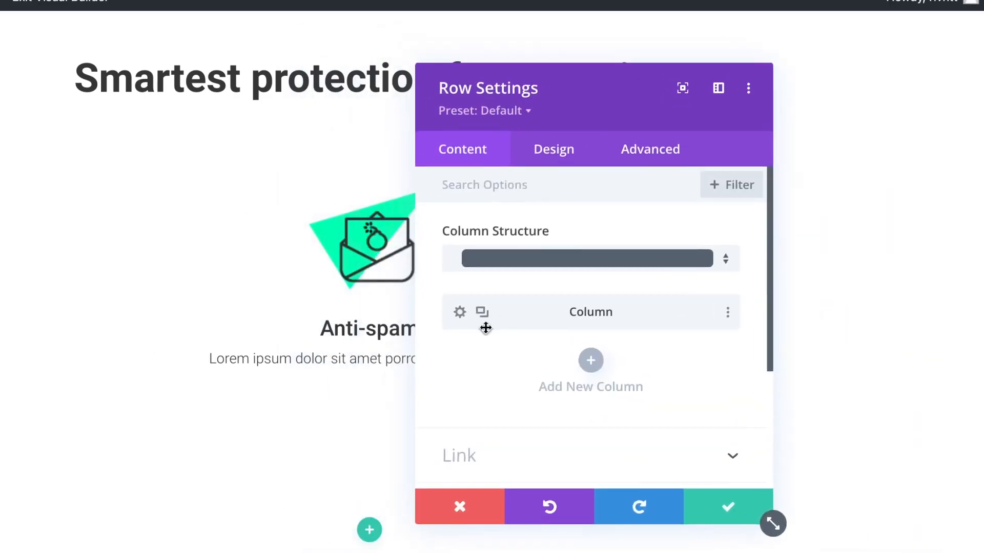
pyautogui.click(483, 312)
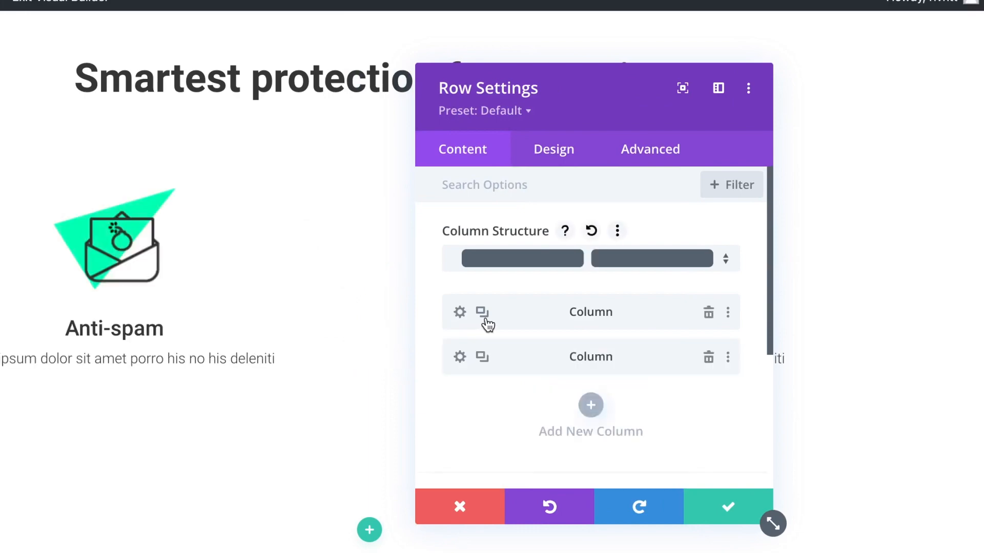
pyautogui.click(484, 320)
pyautogui.click(727, 506)
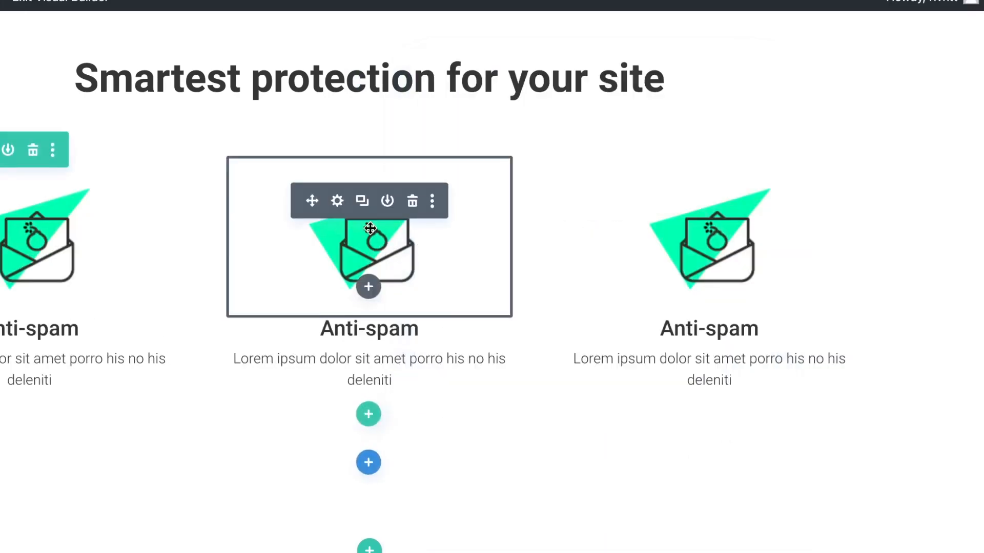
pyautogui.click(336, 201)
# Replace the middle column's image with the smart-protect-2 router icon.
pyautogui.click(595, 369)
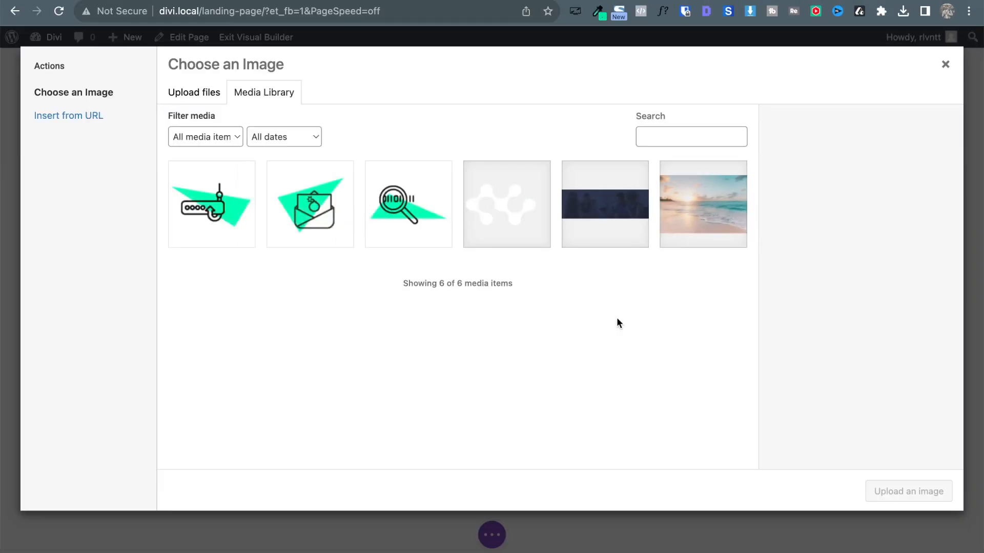
pyautogui.click(419, 205)
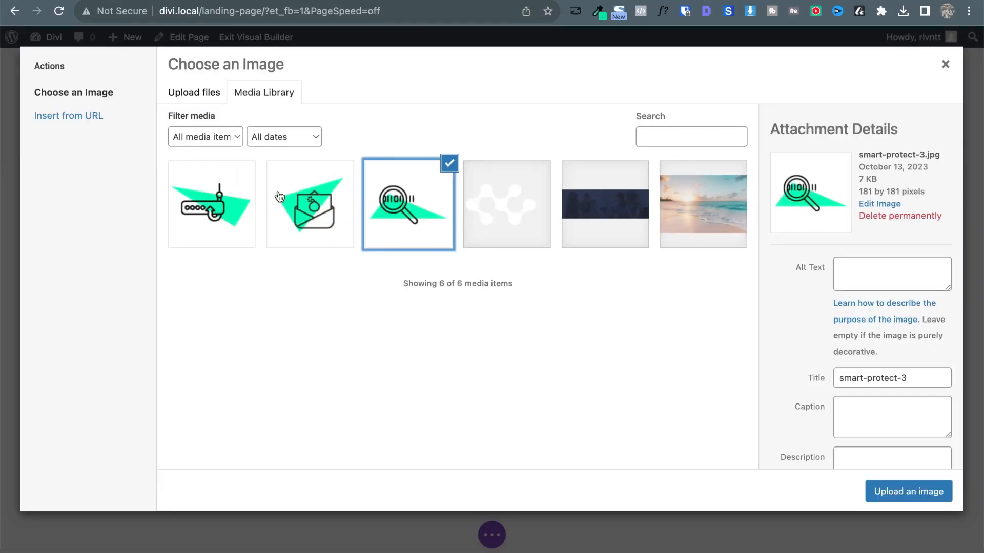
pyautogui.click(228, 190)
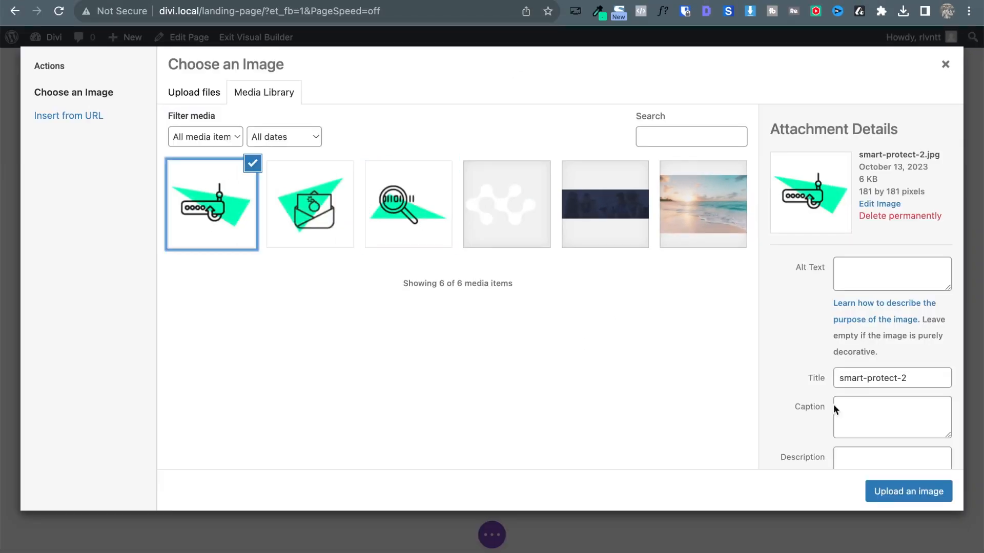
pyautogui.click(911, 491)
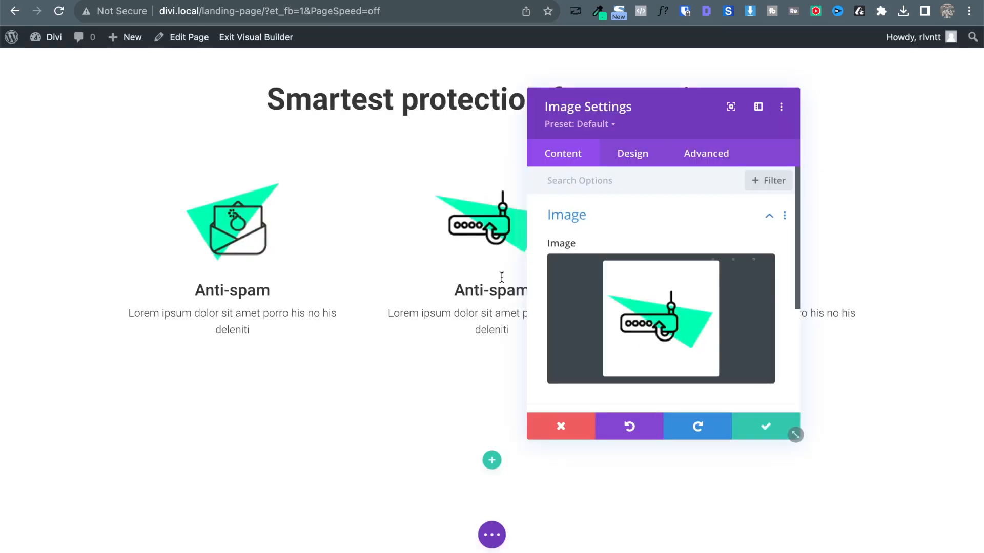
pyautogui.click(749, 425)
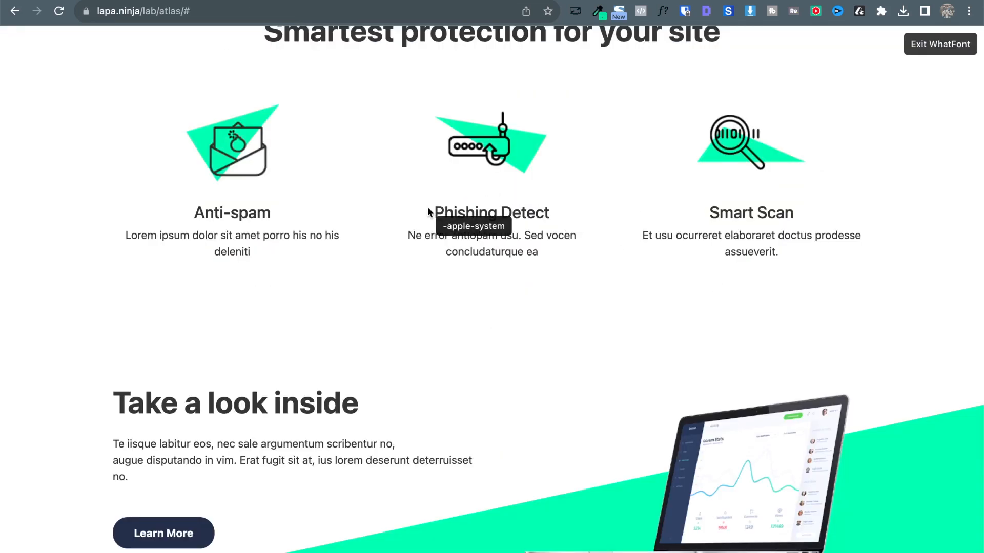
# Copy the Phishing Detect heading and description from the reference into the middle text module.
pyautogui.click(430, 213)
pyautogui.press('Escape')
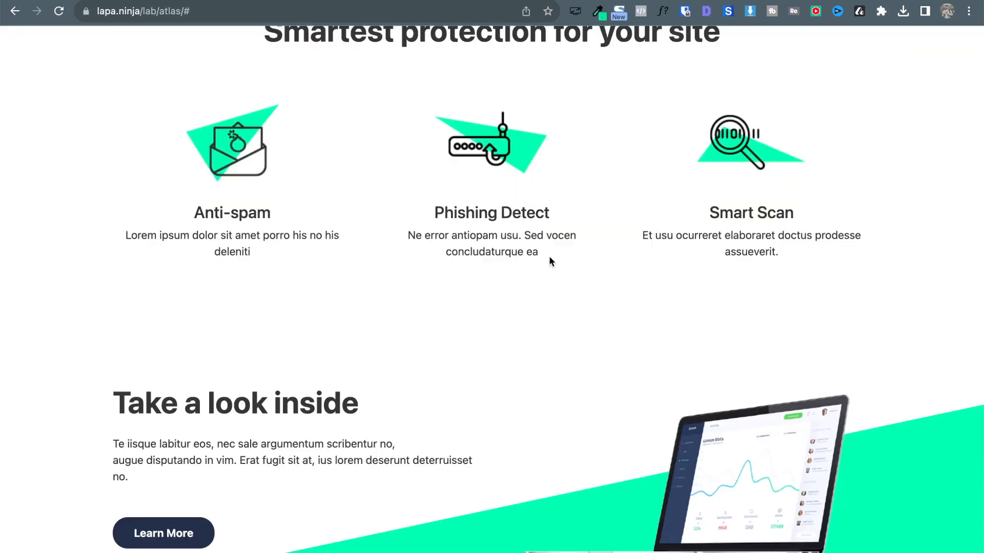
pyautogui.moveTo(549, 256); pyautogui.dragTo(430, 213)
pyautogui.hotkey('ctrl', 'c')
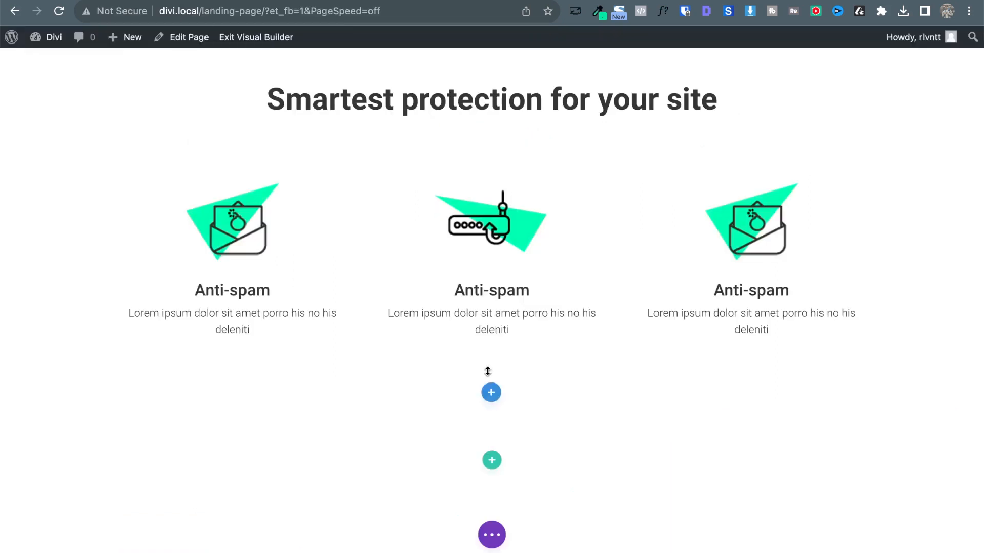
pyautogui.click(468, 290)
pyautogui.scroll(-2, 651, 382)
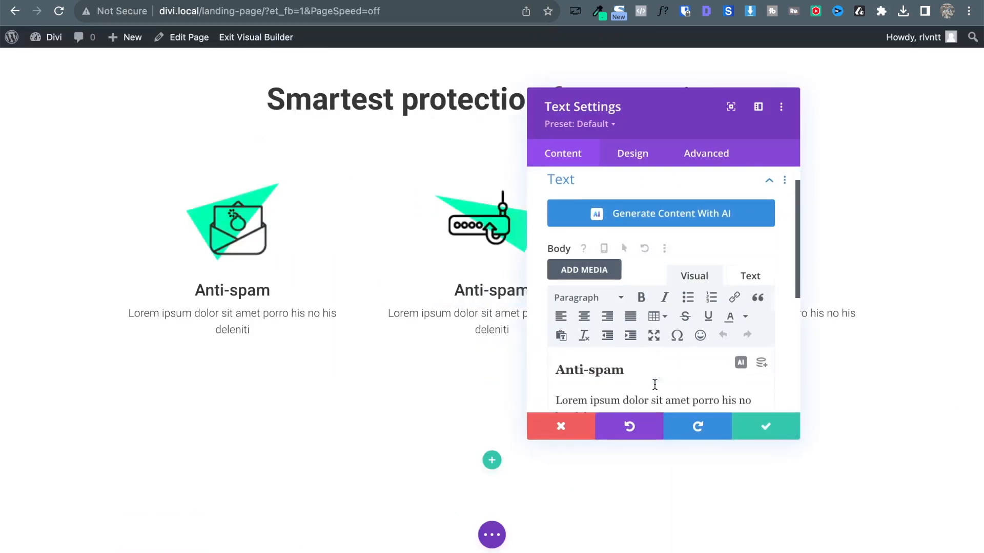
pyautogui.hotkey('ctrl', 'a')
pyautogui.press('BackSpace')
pyautogui.hotkey('ctrl', 'v')
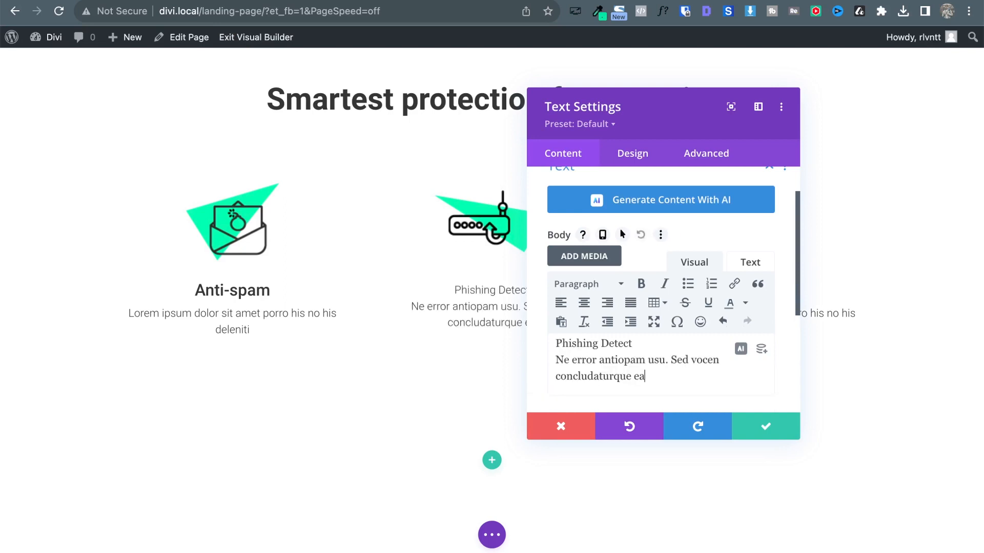
# Split Phishing Detect into its own paragraph, format it as Heading 3, and save.
pyautogui.click(557, 367)
pyautogui.press('BackSpace')
pyautogui.press('Return')
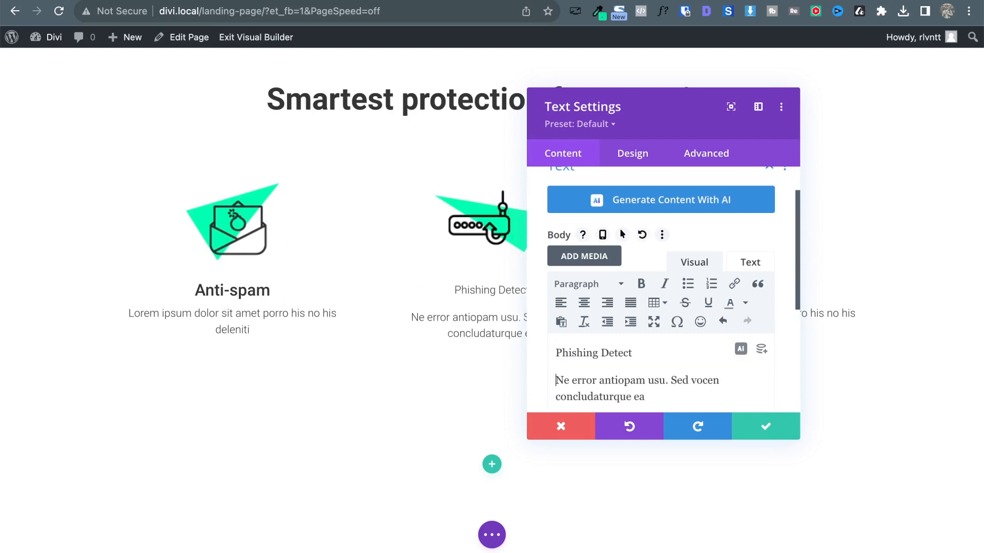
pyautogui.moveTo(633, 353); pyautogui.dragTo(555, 353)
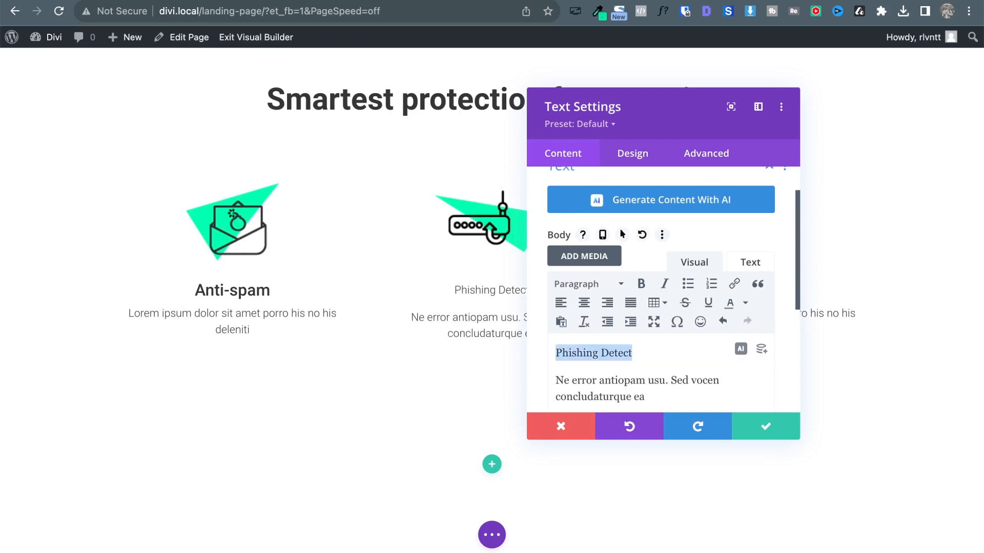
pyautogui.click(608, 290)
pyautogui.click(593, 391)
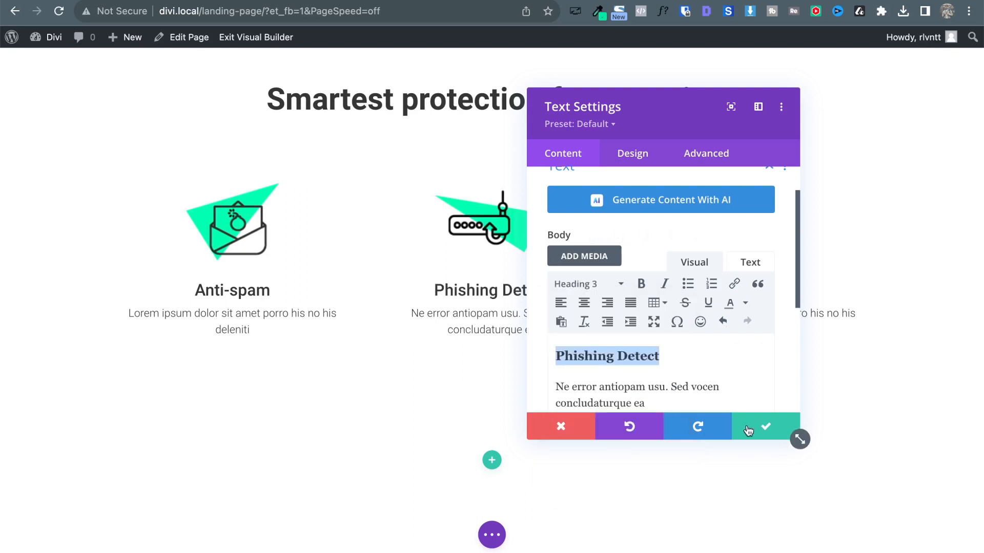
pyautogui.click(765, 428)
# Give the third column the magnifier image and select the reference's Smart Scan text.
pyautogui.click(726, 192)
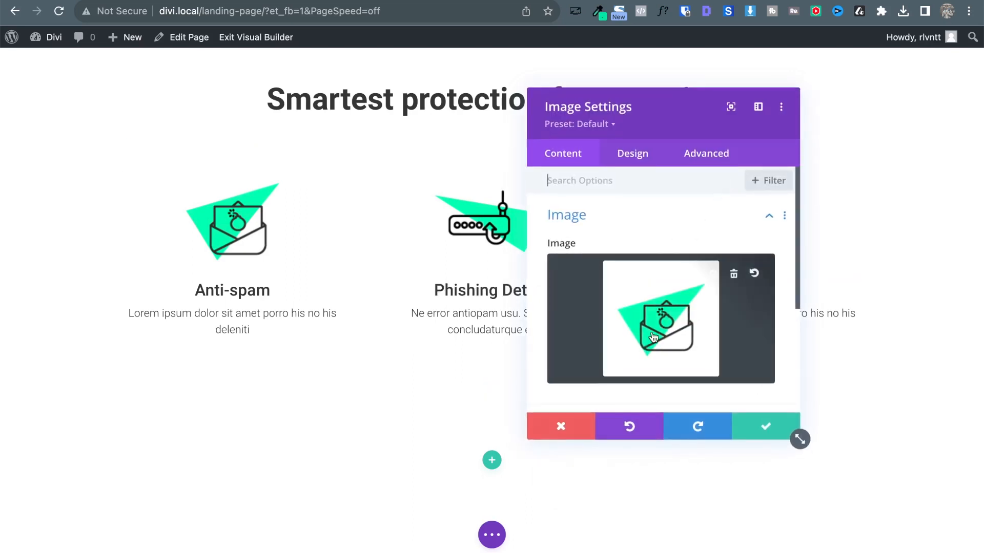
pyautogui.click(652, 336)
pyautogui.click(243, 192)
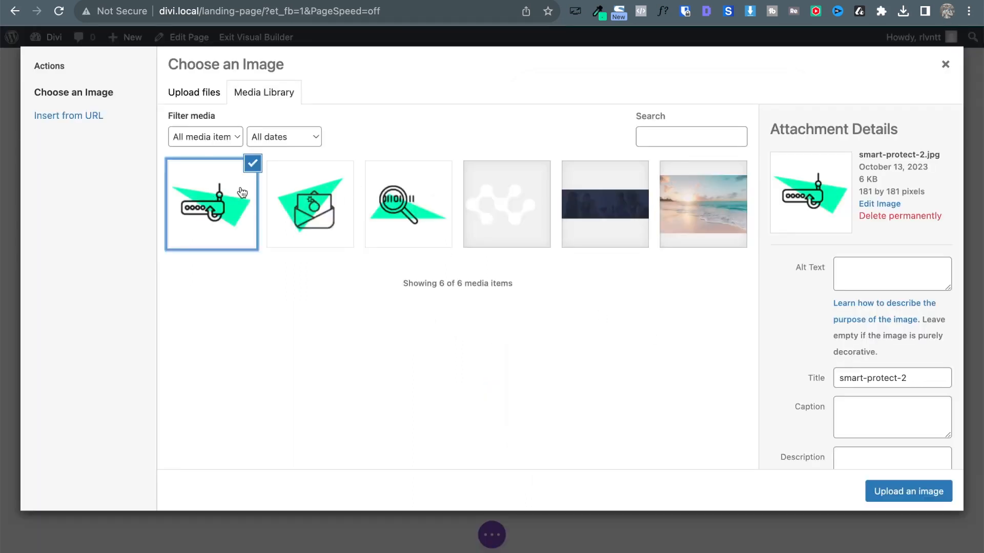
pyautogui.click(398, 198)
pyautogui.click(889, 491)
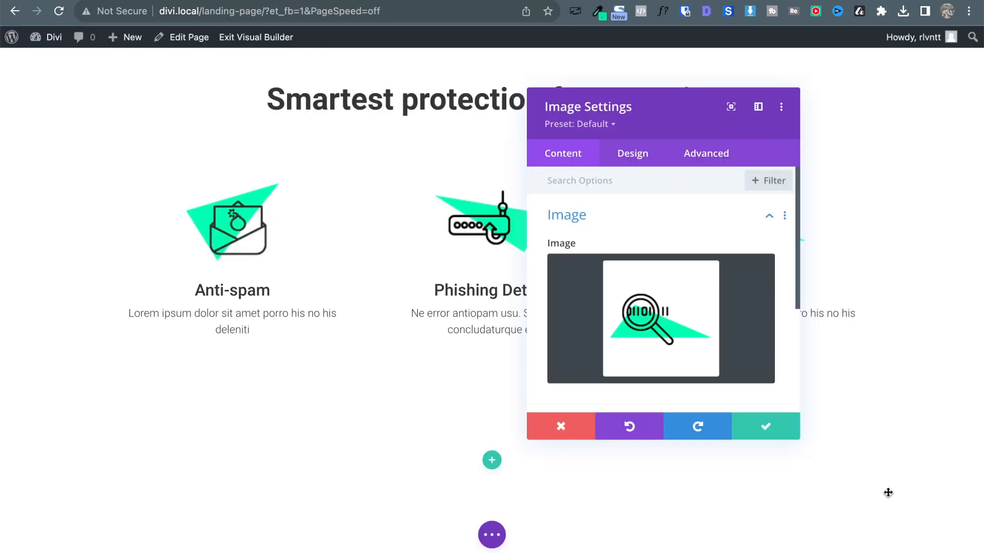
pyautogui.click(771, 429)
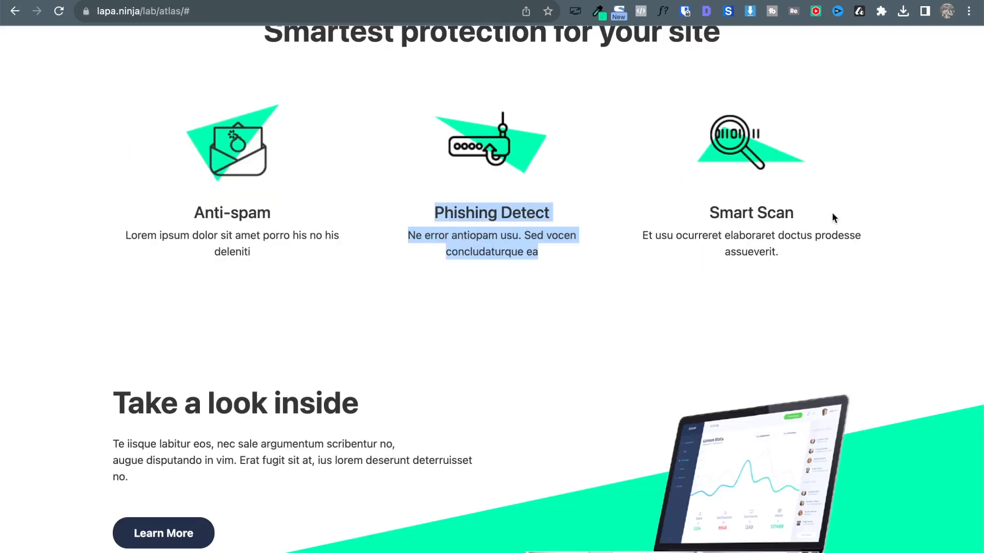
pyautogui.moveTo(710, 212); pyautogui.dragTo(801, 262)
pyautogui.press('super+c')
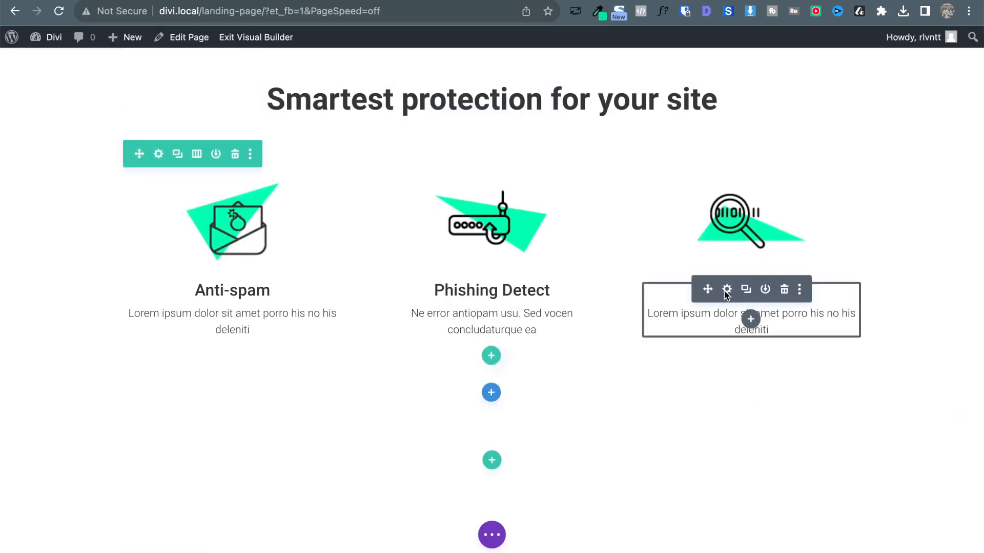
# Replace the third text module with the Smart Scan text, making Smart Scan a Heading 3.
pyautogui.click(726, 290)
pyautogui.scroll(-2, 622, 380)
pyautogui.click(622, 348)
pyautogui.hotkey('ctrl', 'a')
pyautogui.press('BackSpace')
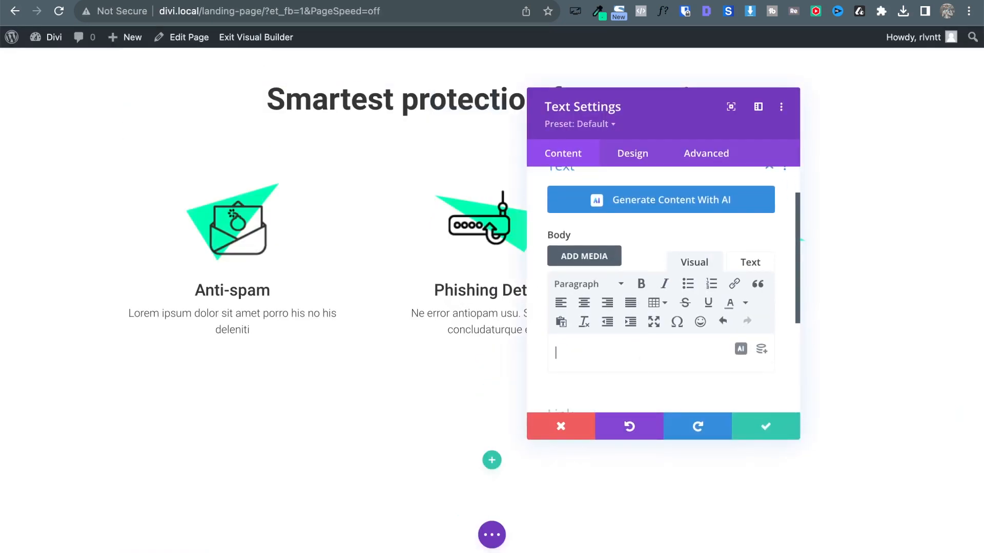
pyautogui.press('super+v')
pyautogui.press('Up')
pyautogui.press('Up')
pyautogui.press('Delete')
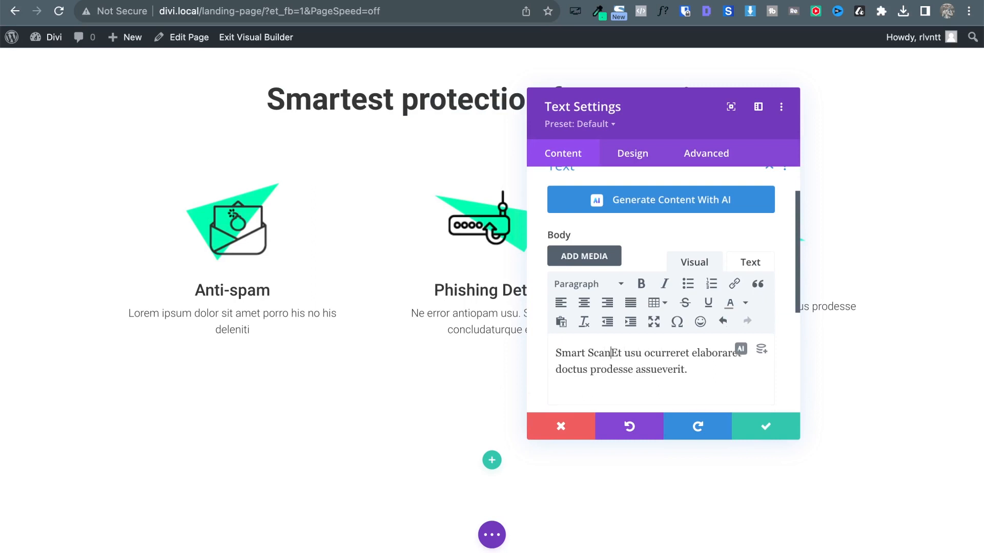
pyautogui.press('Return')
pyautogui.press('super+shift+Left')
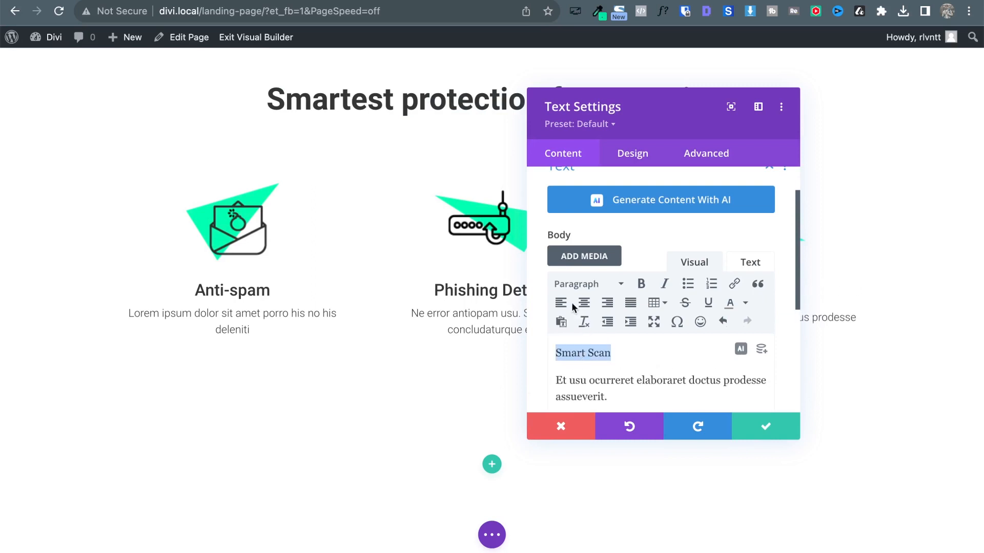
pyautogui.click(575, 284)
pyautogui.click(617, 389)
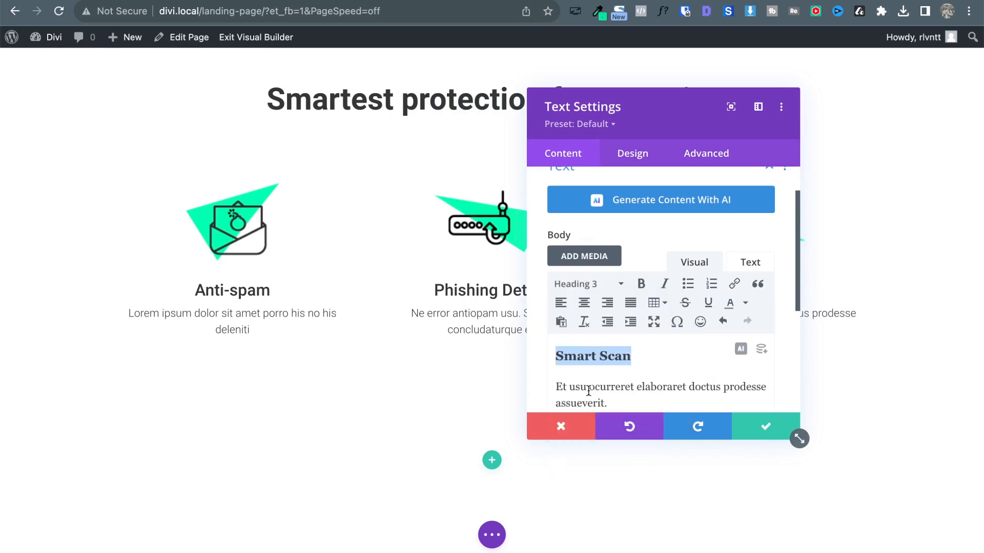
pyautogui.click(764, 426)
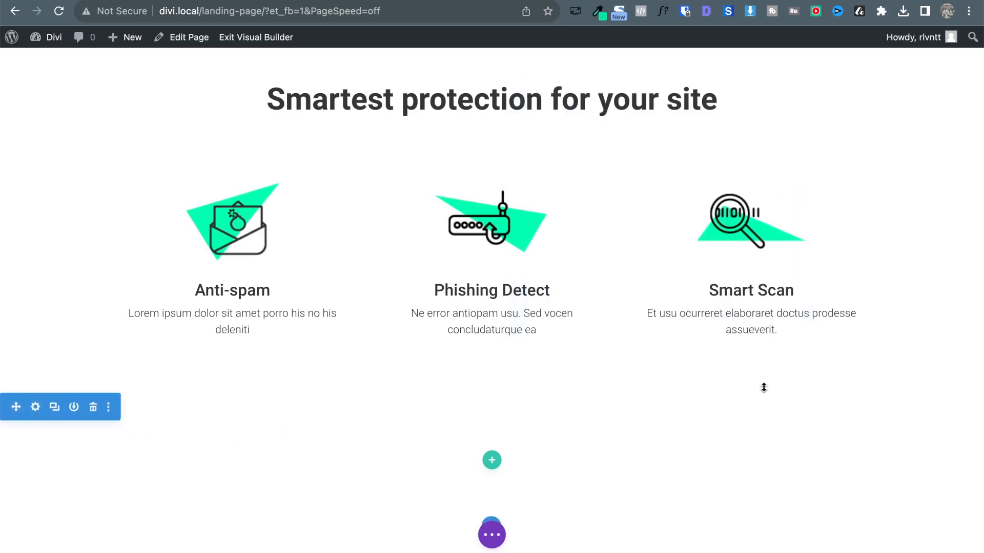
# Save the page from the builder's bottom bar.
pyautogui.click(493, 534)
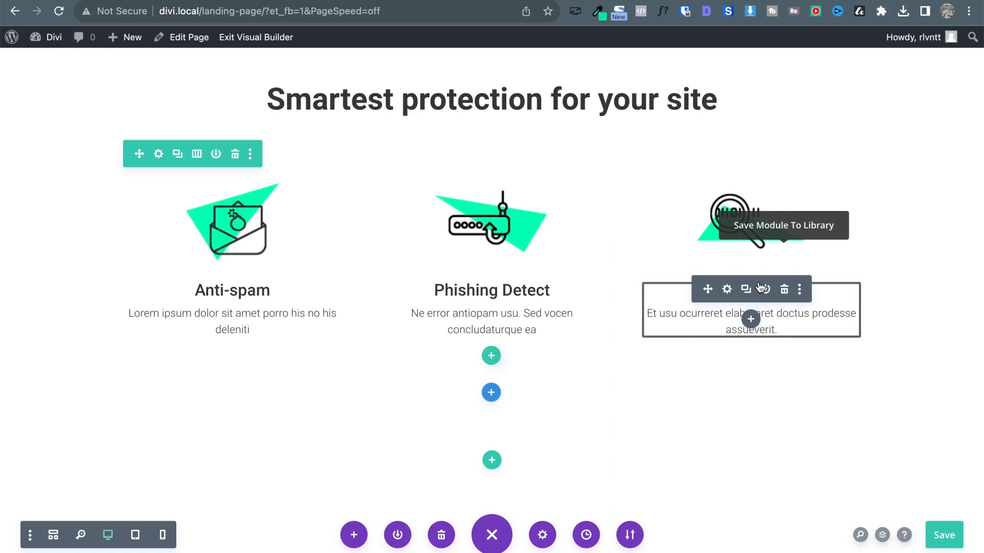
pyautogui.press('super+s')
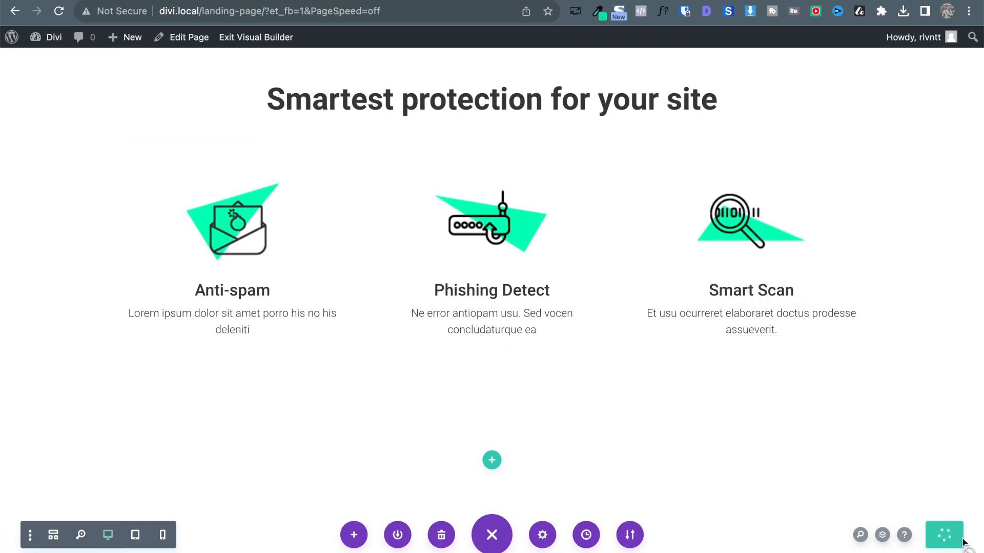
pyautogui.click(944, 535)
# Scroll the Atlas reference page down to the diagonal green section.
pyautogui.click(113, 0)
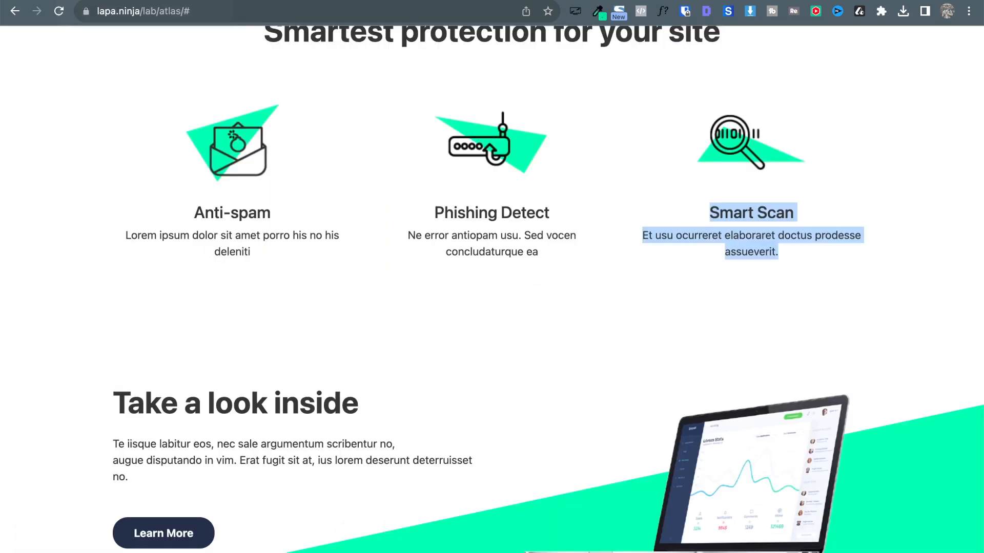
pyautogui.scroll(-1, 426, 228)
pyautogui.click(579, 269)
pyautogui.scroll(-5, 533, 172)
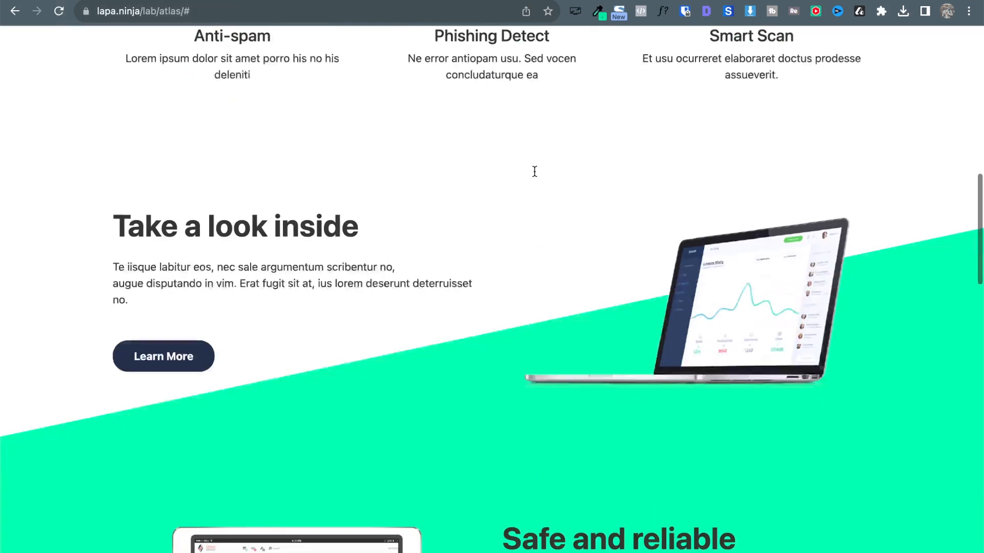
pyautogui.scroll(-1, 534, 172)
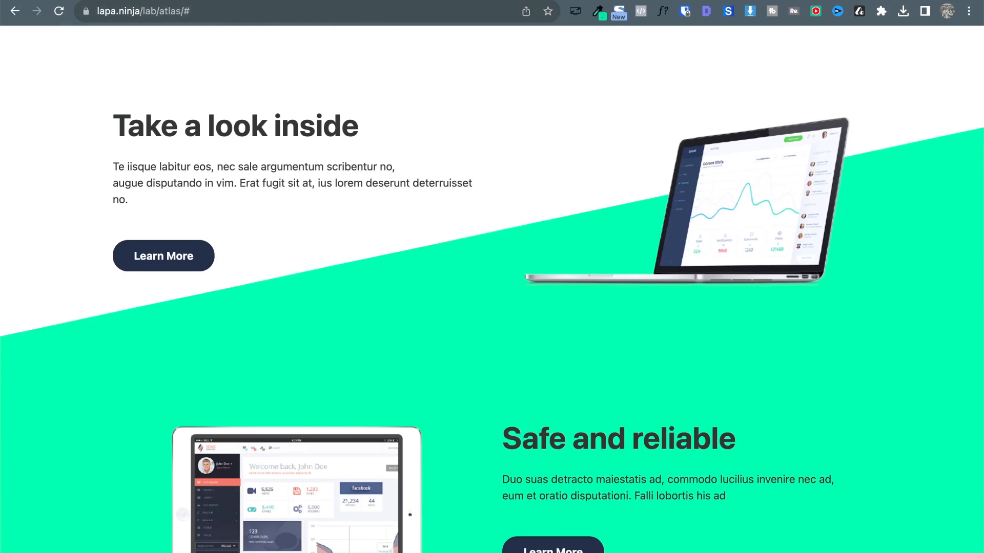
pyautogui.scroll(5, 373, 158)
pyautogui.scroll(-4, 385, 136)
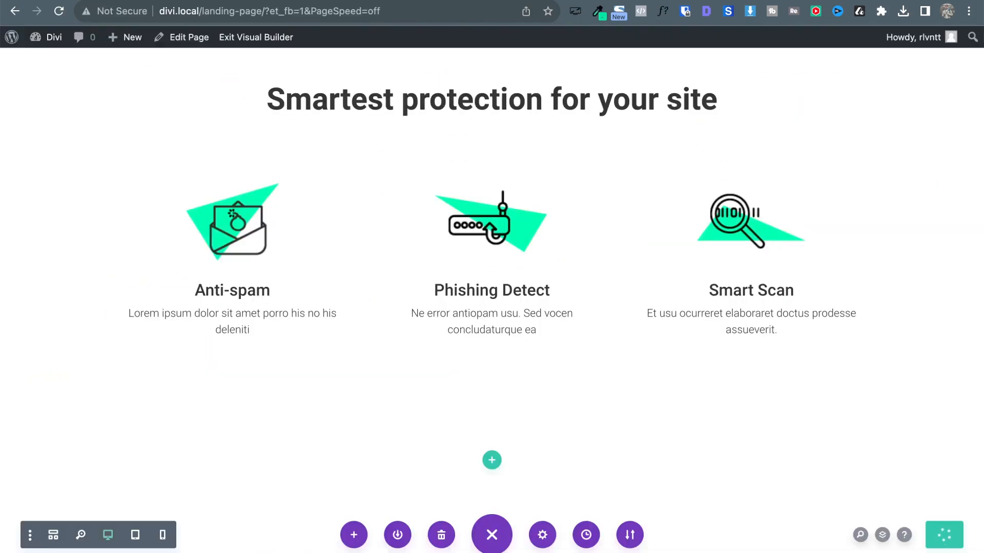
pyautogui.scroll(-3, 511, 359)
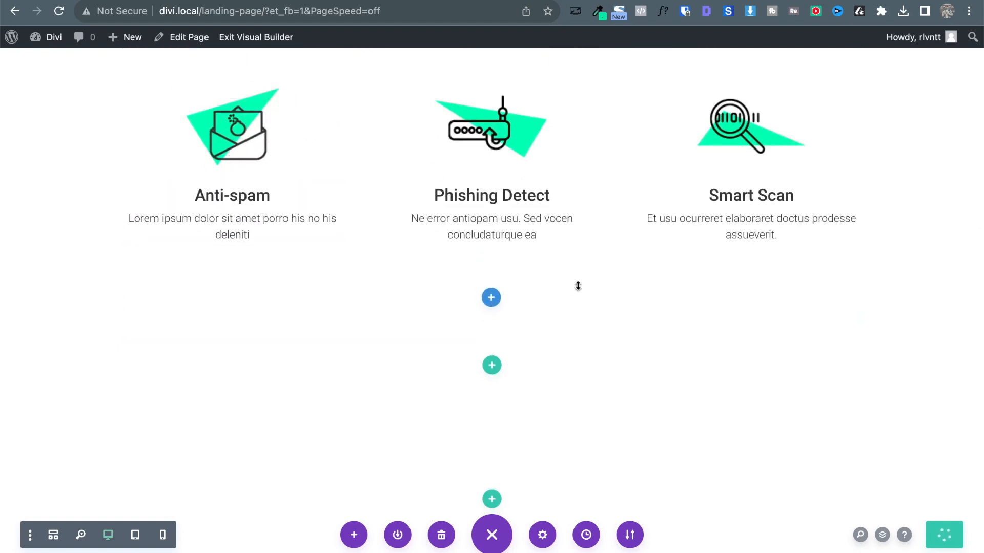
pyautogui.scroll(3, 164, 98)
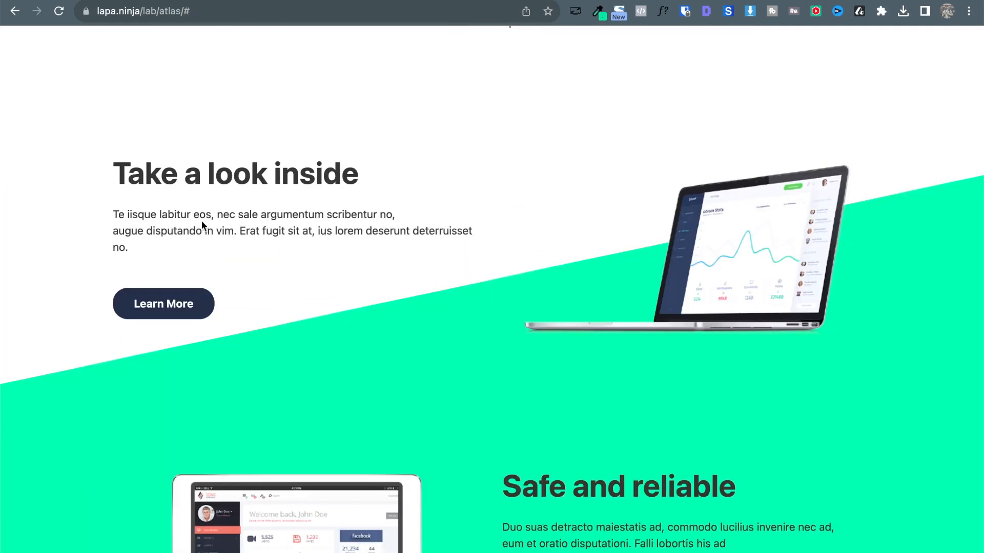
pyautogui.scroll(-5, 210, 292)
pyautogui.scroll(4, 211, 292)
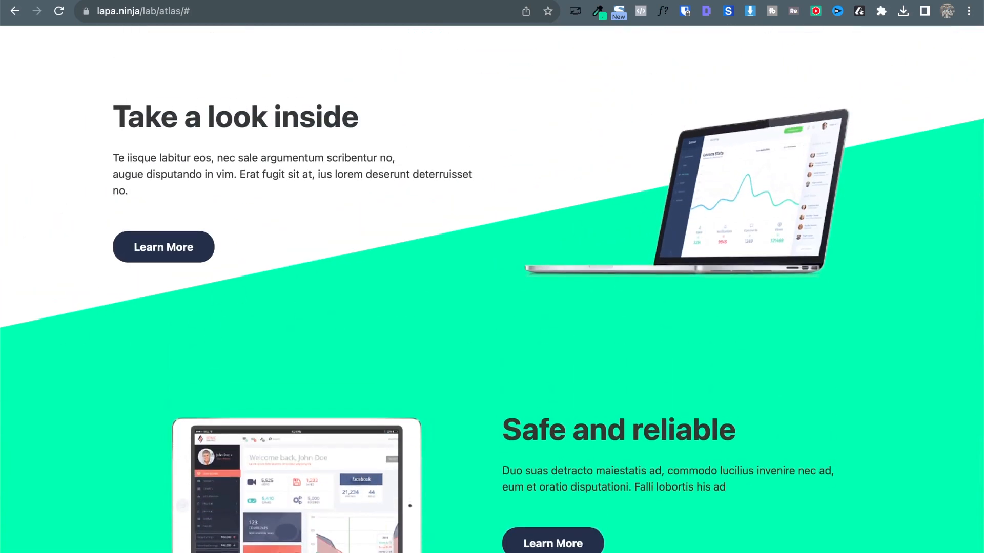
pyautogui.scroll(8, 318, 274)
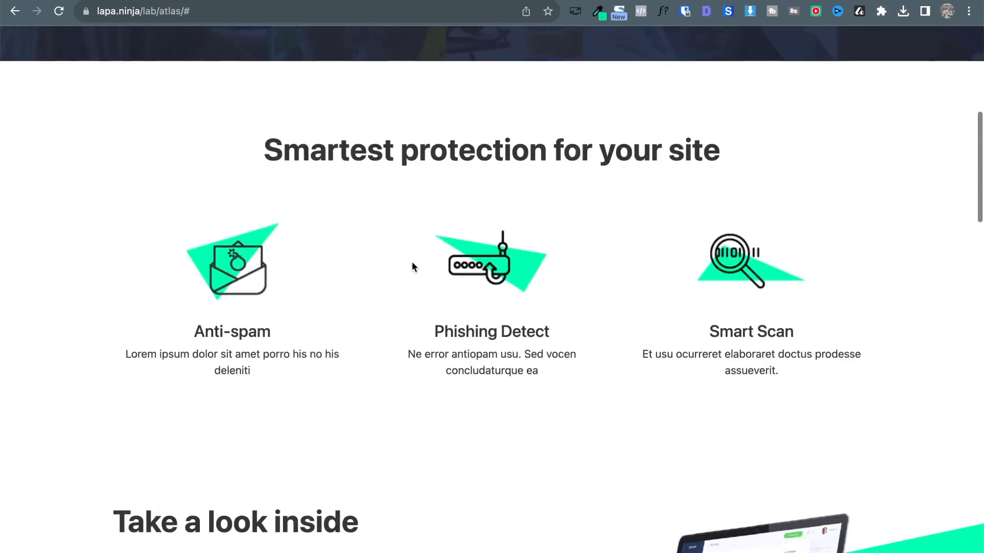
pyautogui.scroll(-5, 103, 398)
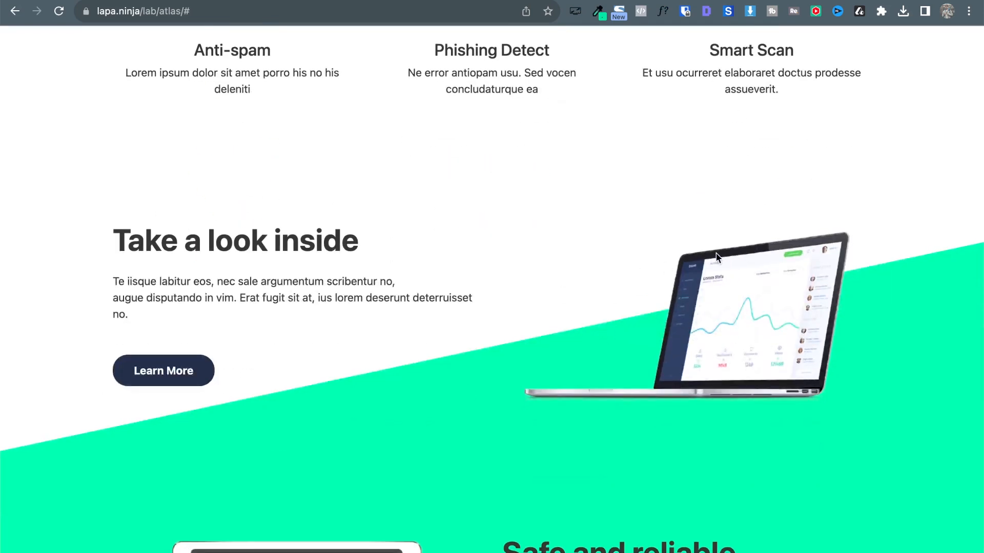
pyautogui.scroll(-4, 717, 257)
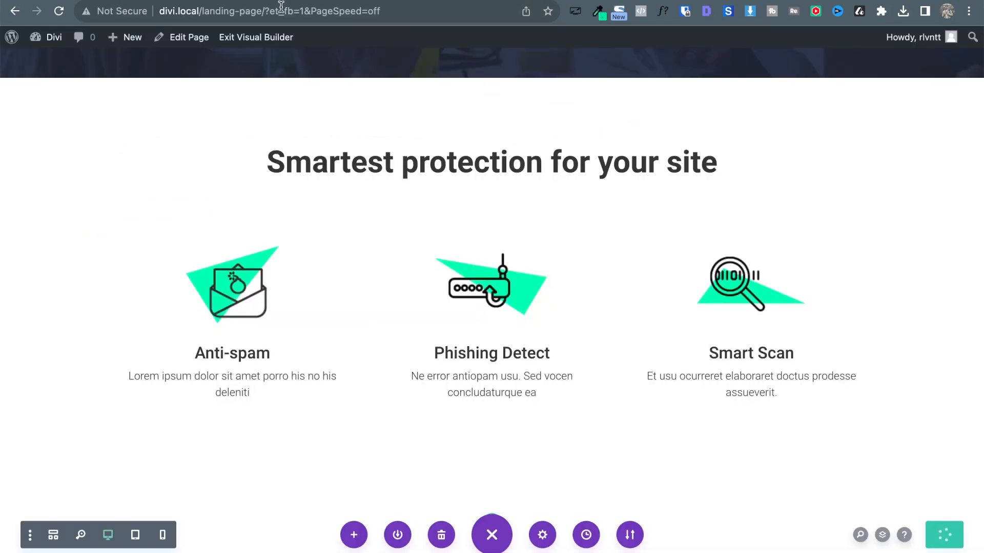
pyautogui.scroll(-4, 415, 367)
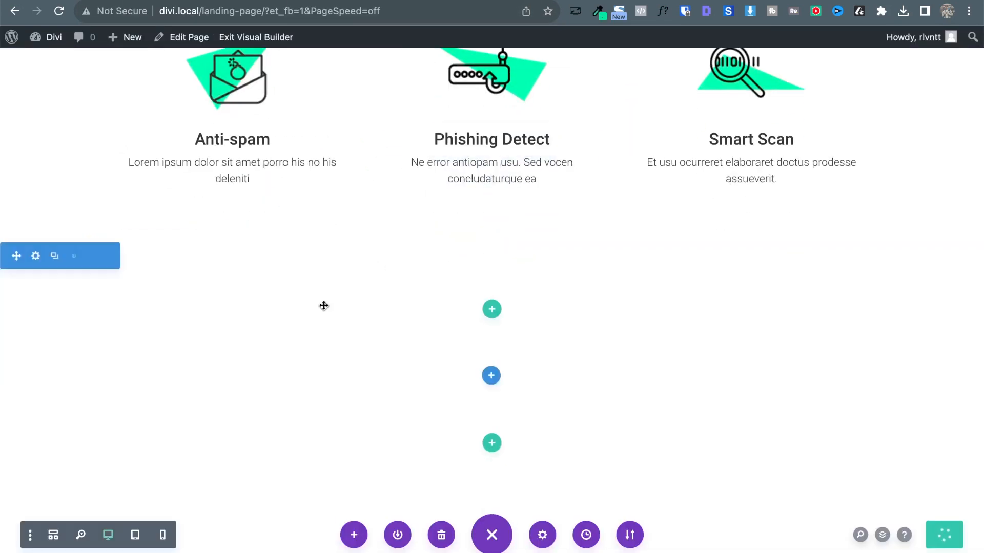
# Open the new empty section's settings and expand its Background options.
pyautogui.click(35, 256)
pyautogui.click(620, 262)
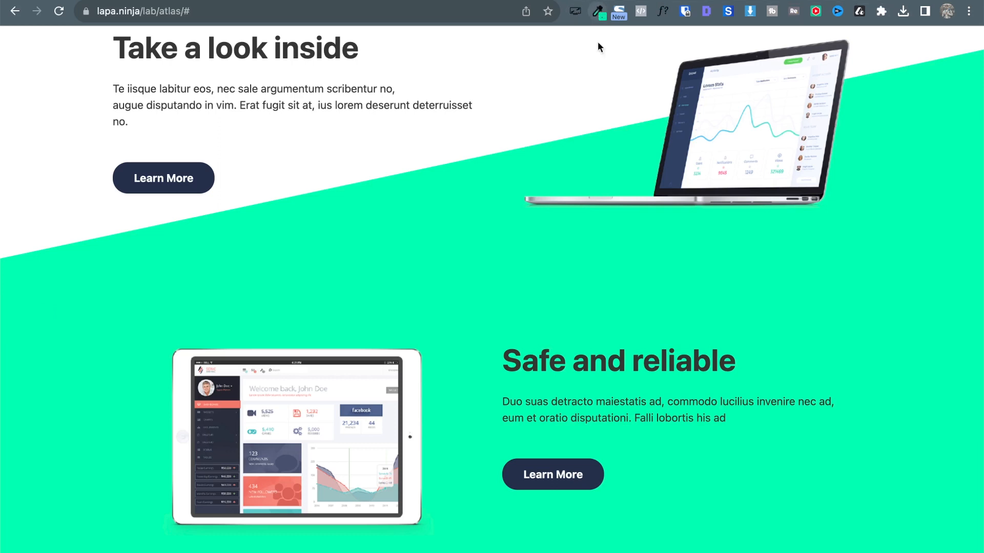
pyautogui.scroll(-2, 730, 240)
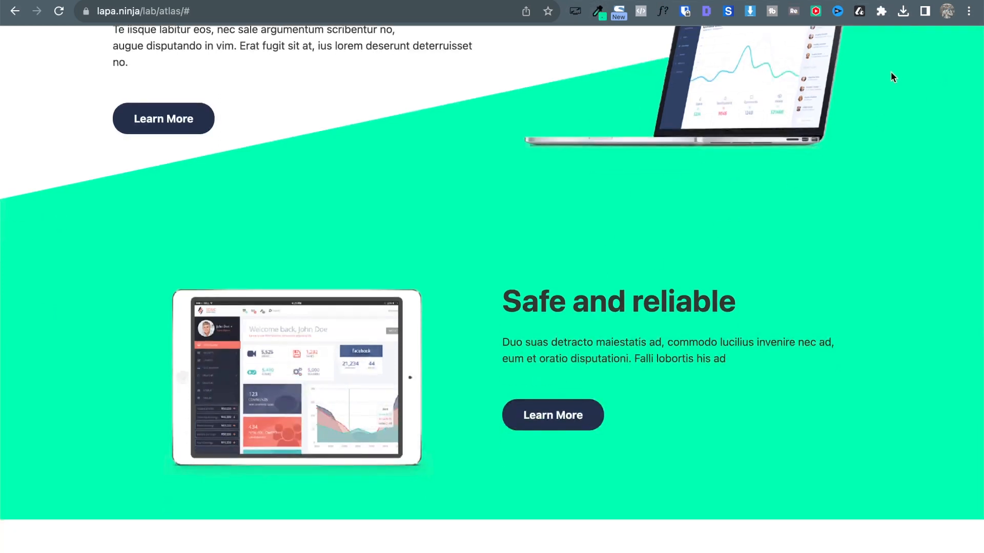
# Sample the reference's bright green background (#01FFAC) with ColorZilla's page picker.
pyautogui.click(593, 17)
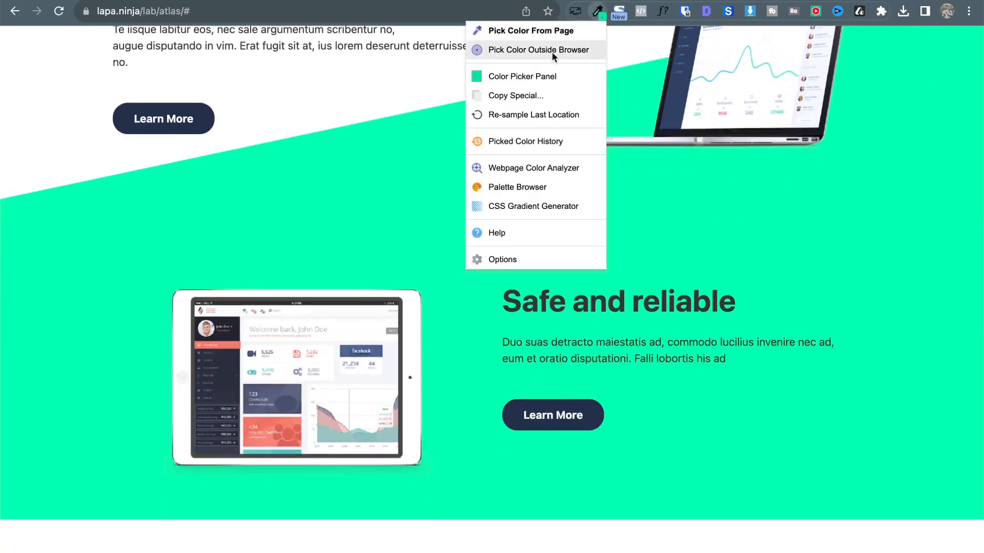
pyautogui.click(552, 30)
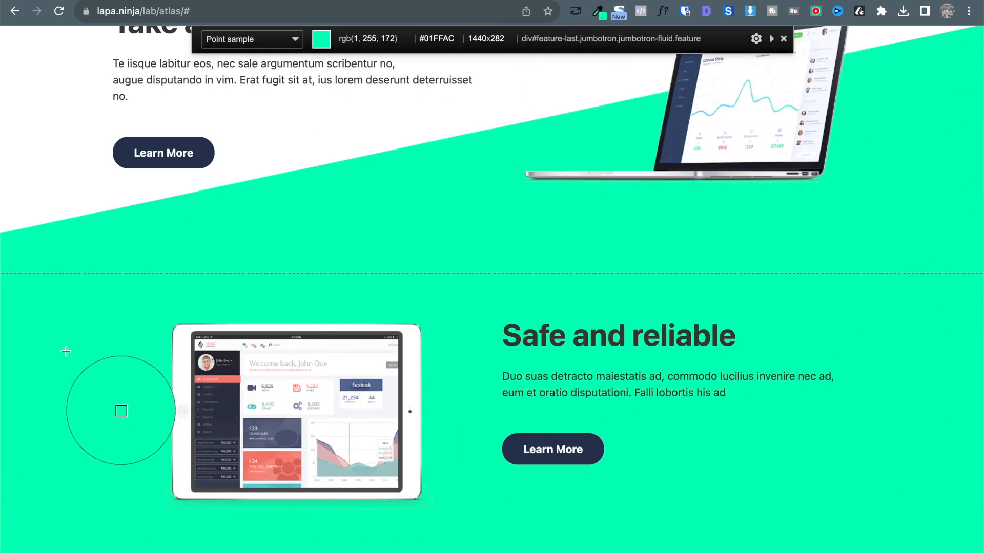
pyautogui.click(843, 174)
pyautogui.scroll(-1, 842, 174)
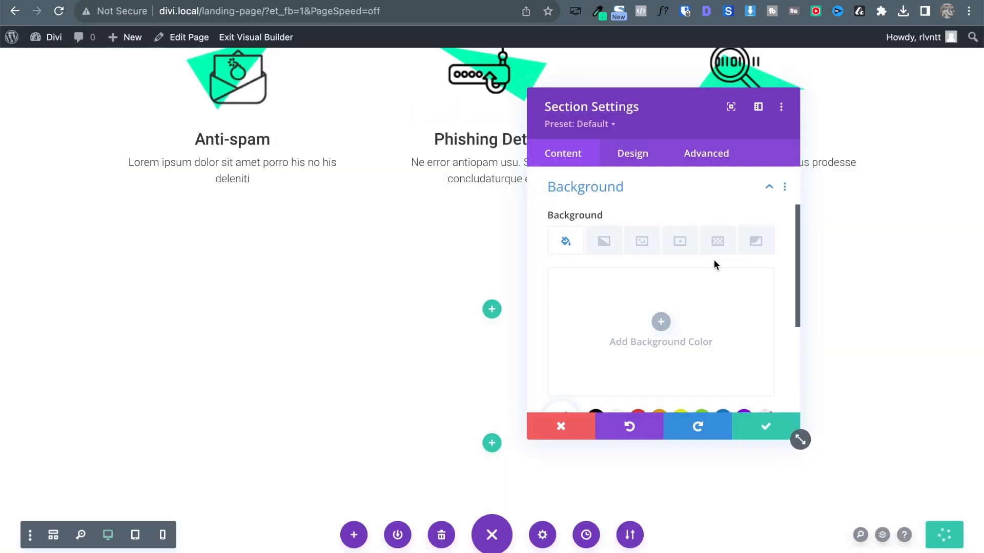
# Switch the section background to Gradient and add a gradient.
pyautogui.scroll(-2, 714, 263)
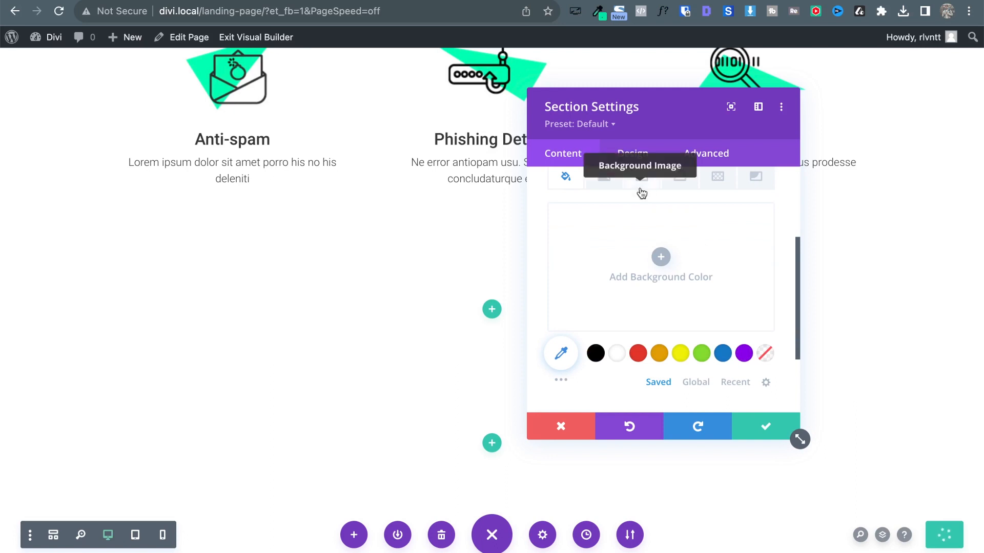
pyautogui.scroll(1, 630, 194)
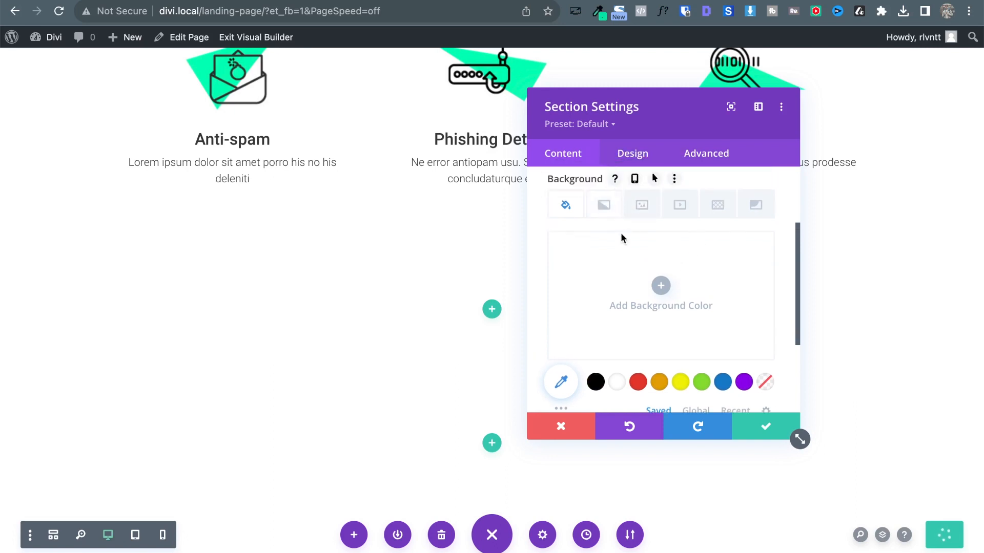
pyautogui.scroll(3, 621, 235)
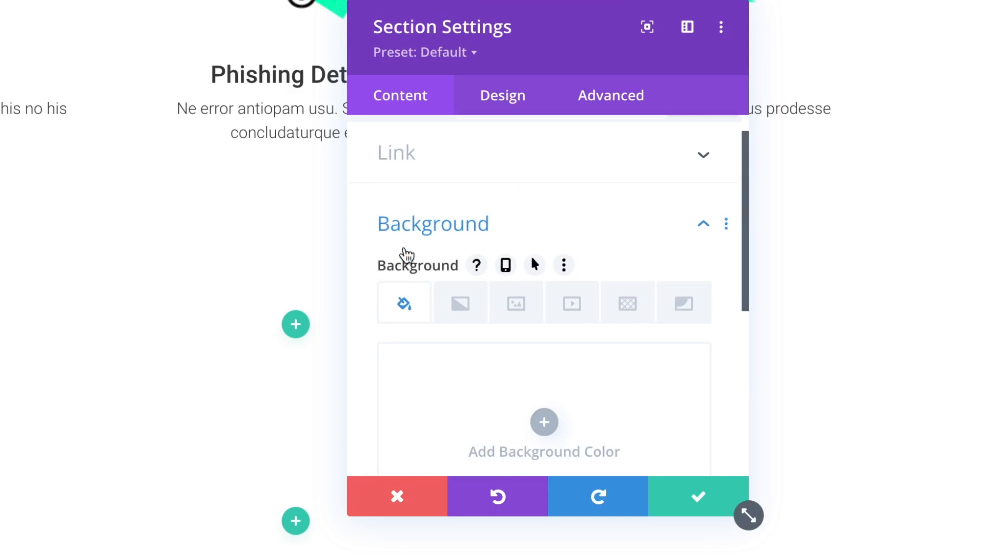
pyautogui.scroll(-3, 551, 232)
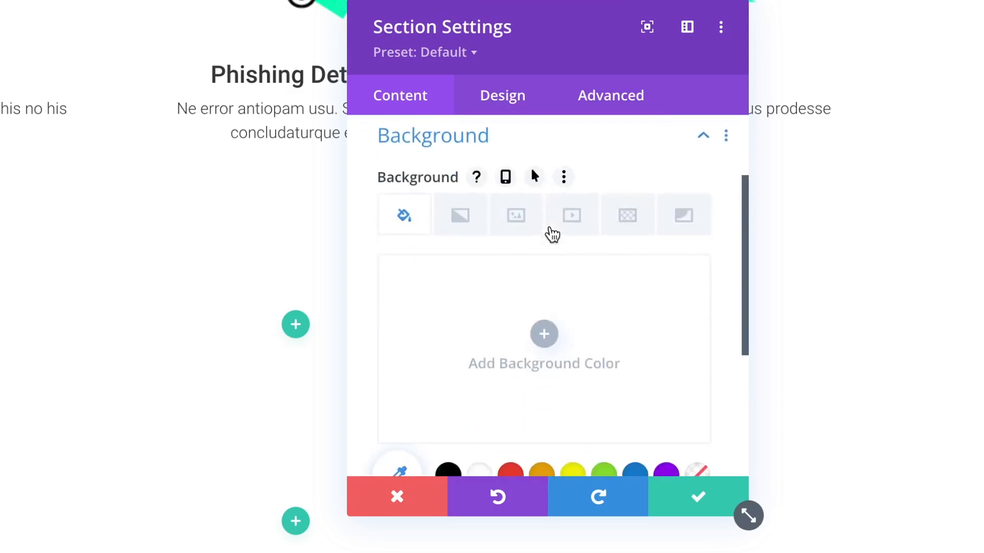
pyautogui.click(457, 228)
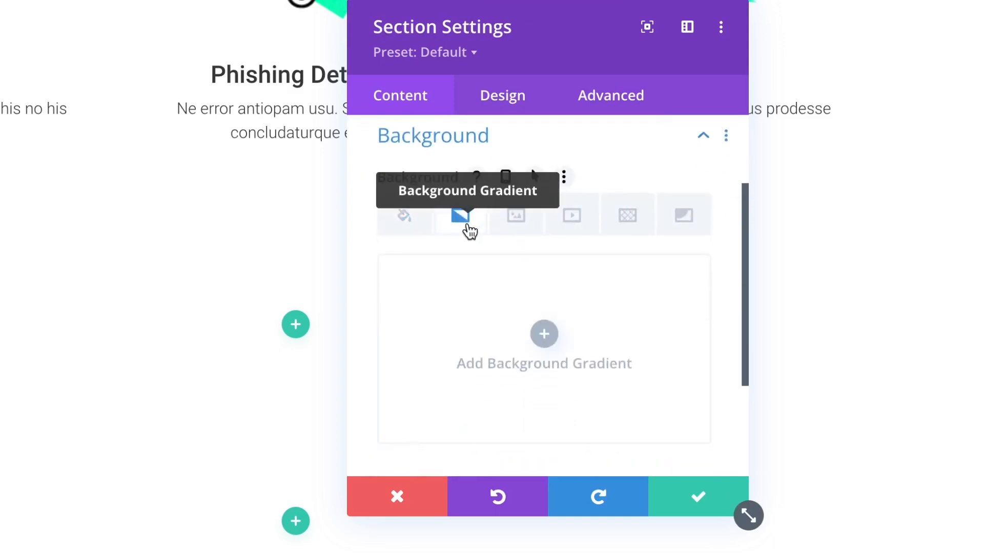
pyautogui.click(560, 342)
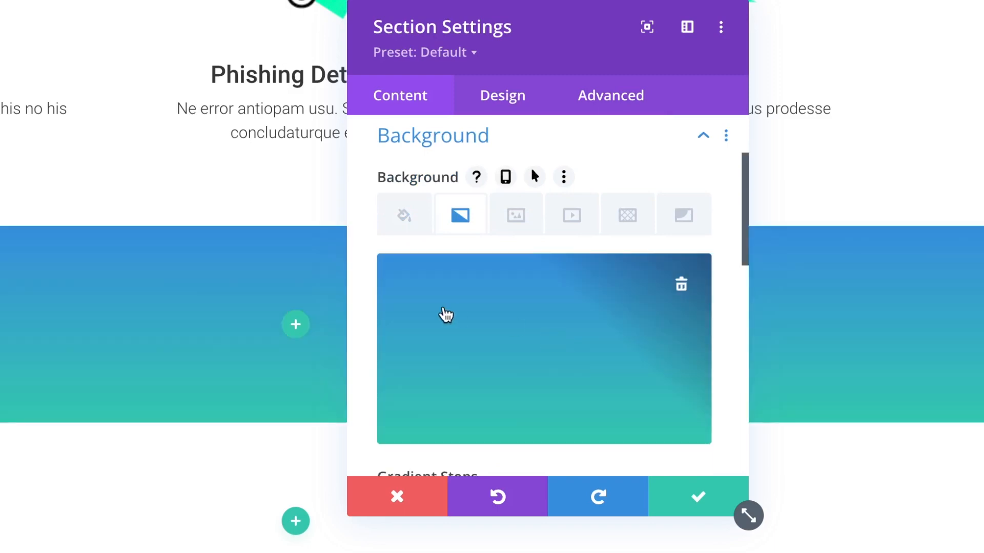
pyautogui.scroll(-2, 446, 314)
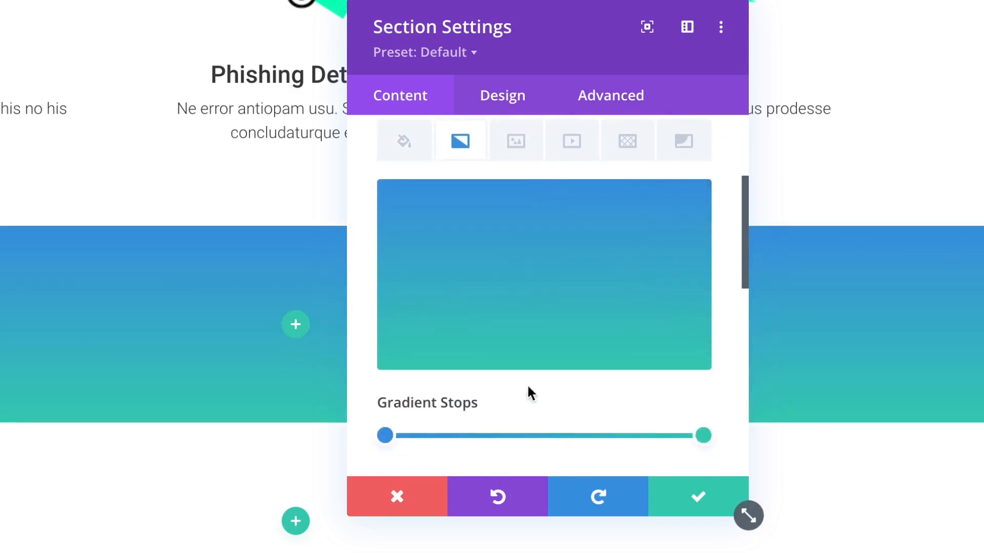
pyautogui.scroll(-2, 451, 351)
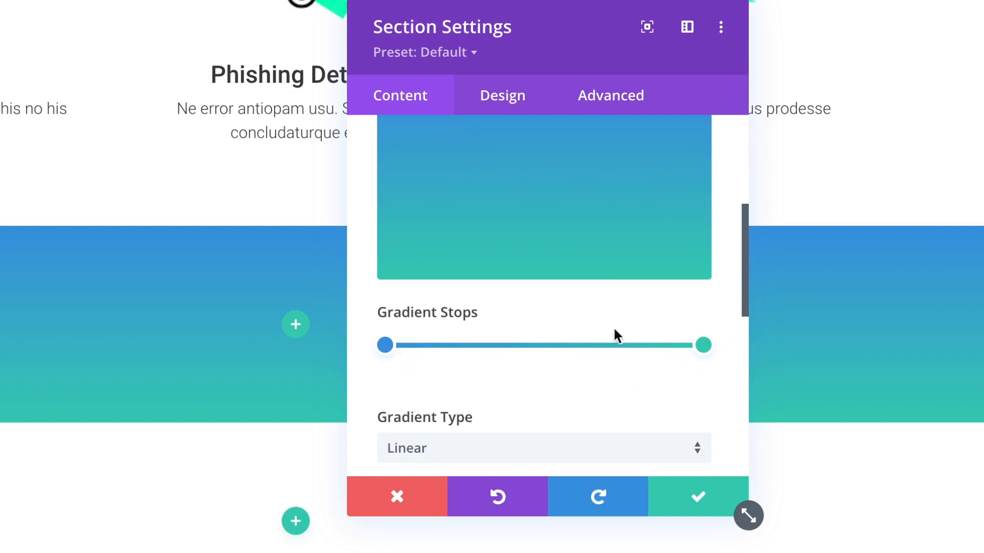
# Set the gradient's start stop to white and its end stop to the global green.
pyautogui.click(385, 345)
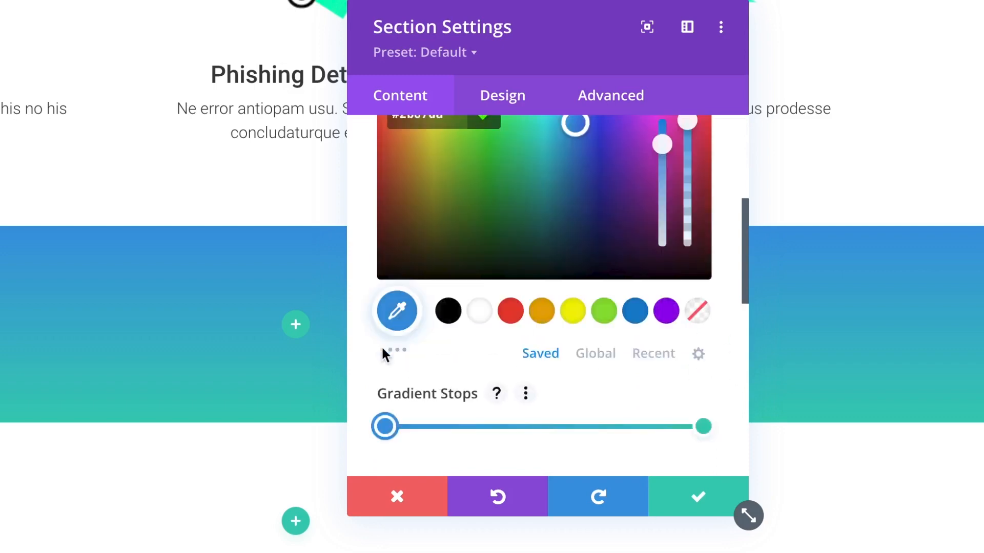
pyautogui.click(488, 316)
pyautogui.scroll(-2, 669, 333)
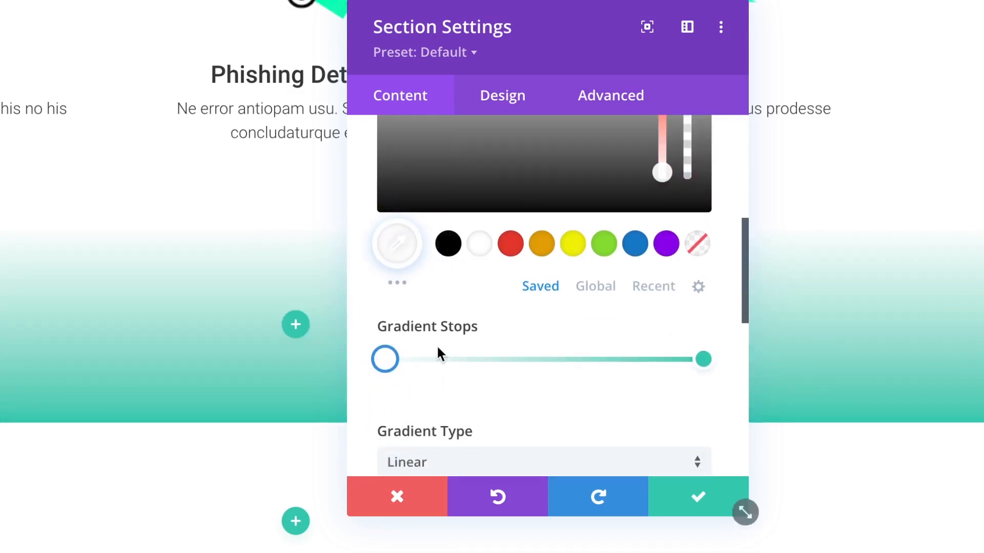
pyautogui.click(702, 359)
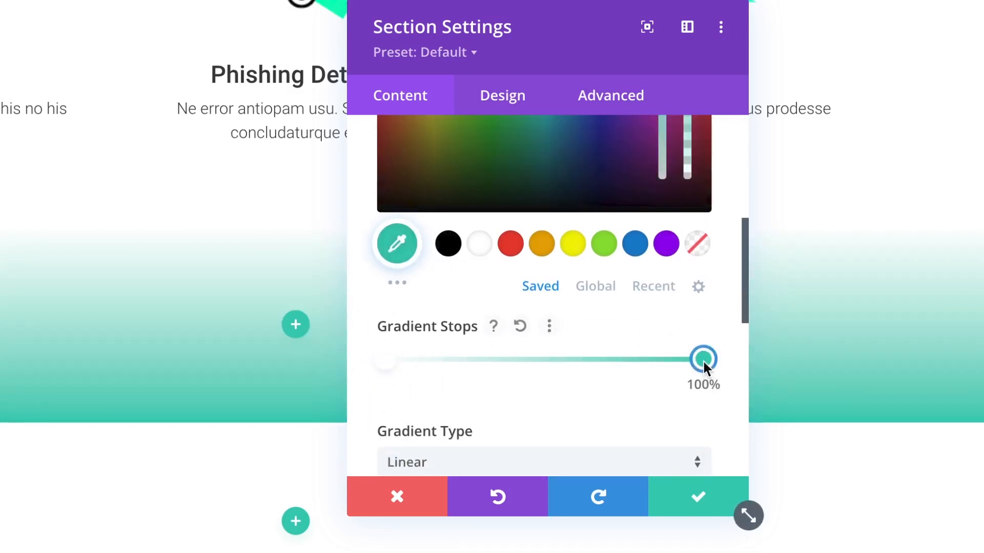
pyautogui.click(597, 286)
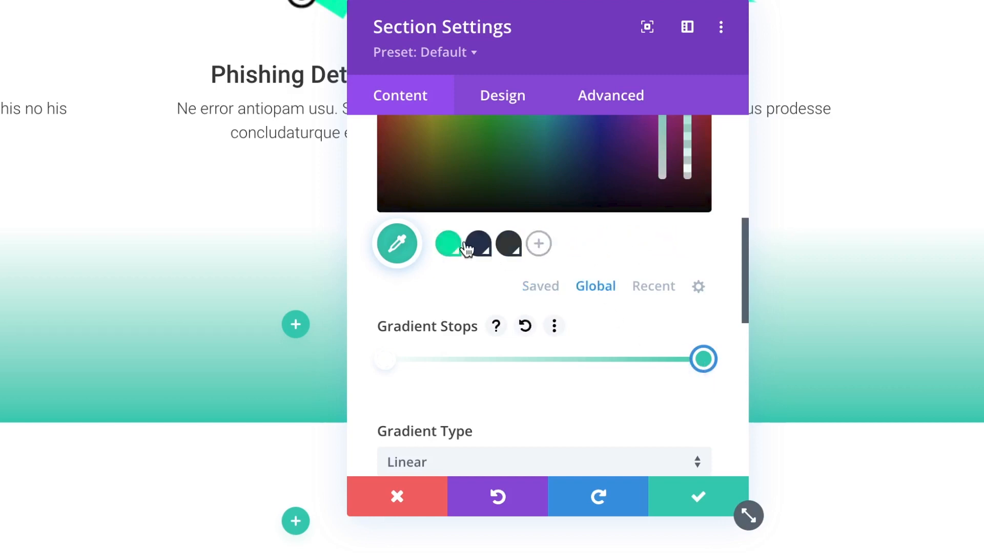
pyautogui.click(447, 244)
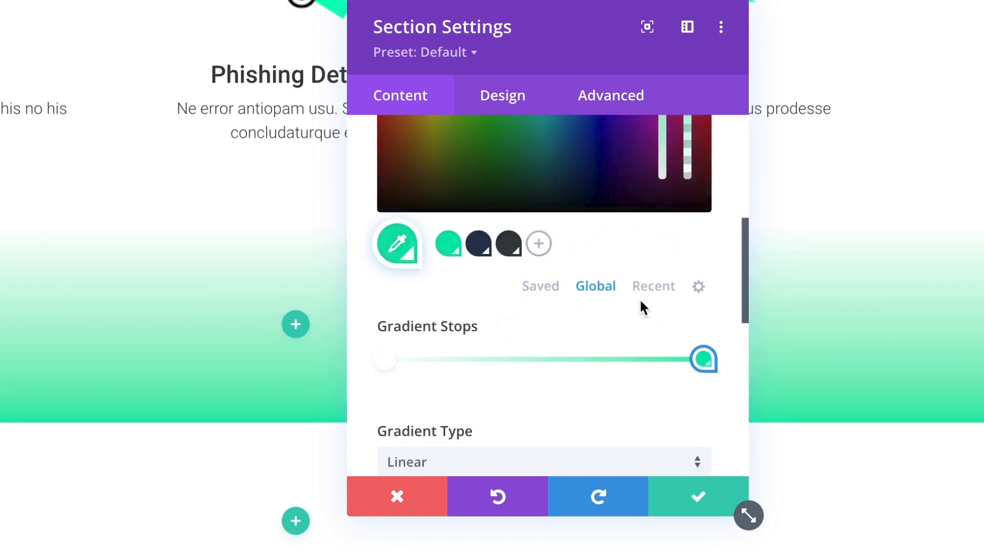
pyautogui.scroll(3, 670, 237)
pyautogui.scroll(-2, 670, 238)
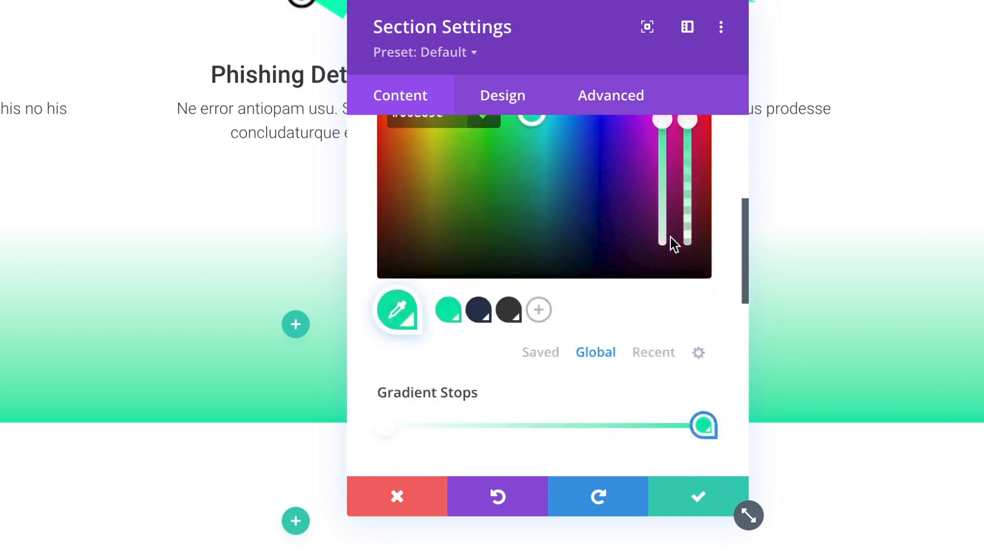
pyautogui.scroll(-3, 561, 388)
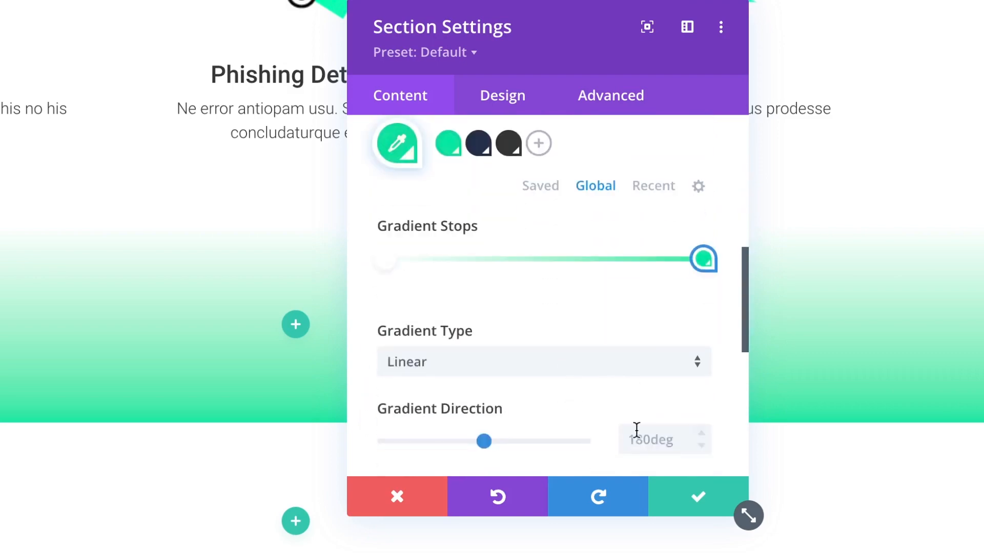
# Move both gradient stops to about 50%, set the direction to 176deg, and save.
pyautogui.moveTo(697, 258); pyautogui.dragTo(323, 436)
pyautogui.scroll(-2, 467, 448)
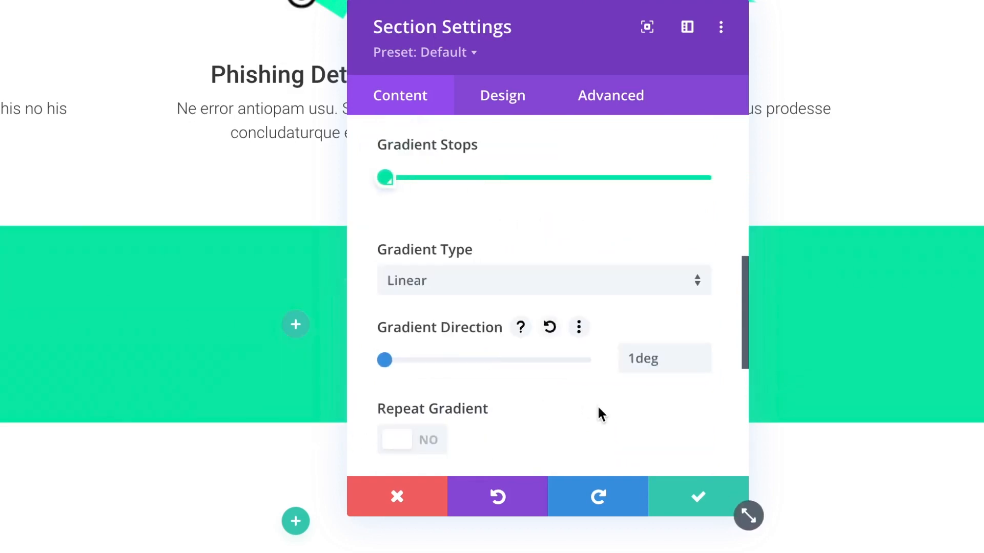
pyautogui.moveTo(438, 361); pyautogui.dragTo(594, 360)
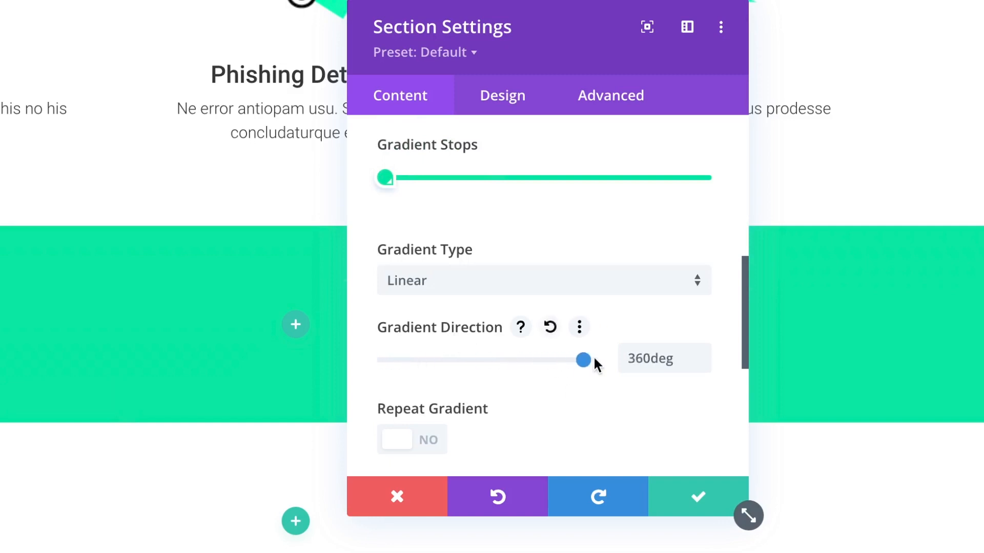
pyautogui.moveTo(391, 188); pyautogui.dragTo(534, 179)
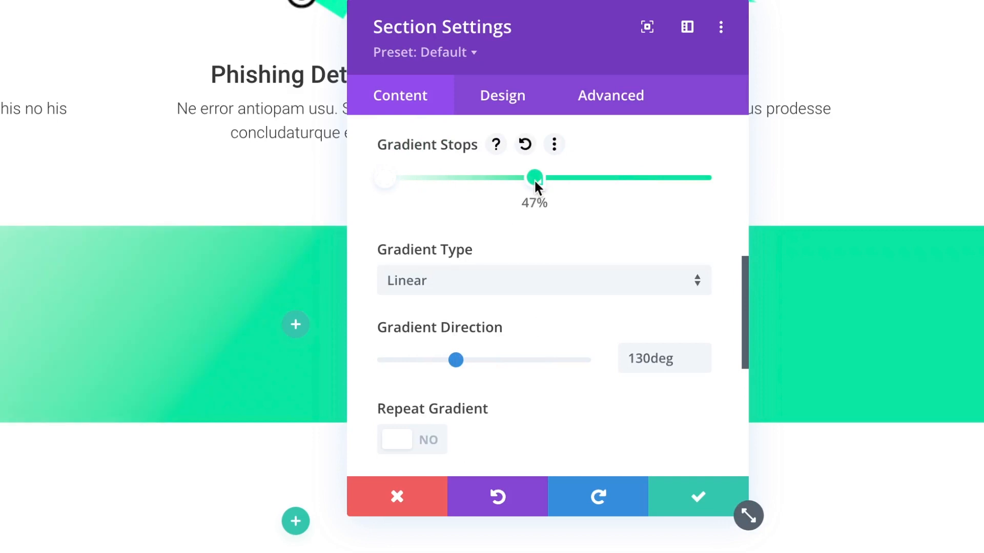
pyautogui.moveTo(384, 180); pyautogui.dragTo(536, 182)
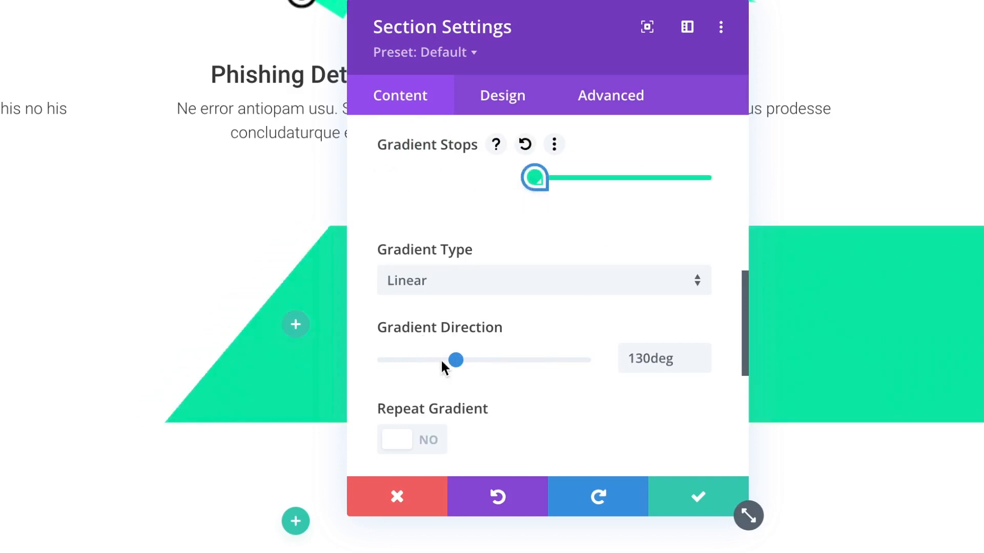
pyautogui.moveTo(452, 361); pyautogui.dragTo(480, 359)
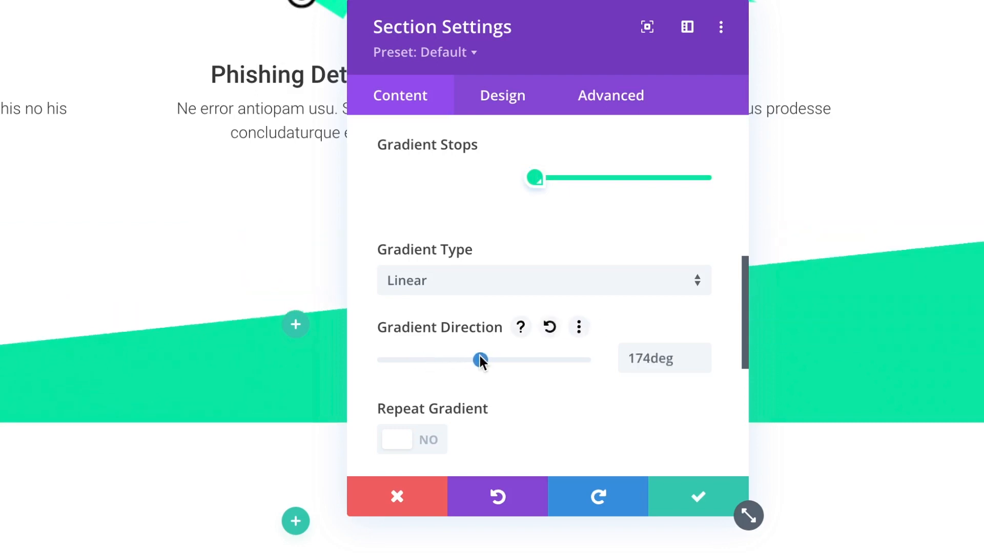
pyautogui.moveTo(466, 17); pyautogui.dragTo(368, 46)
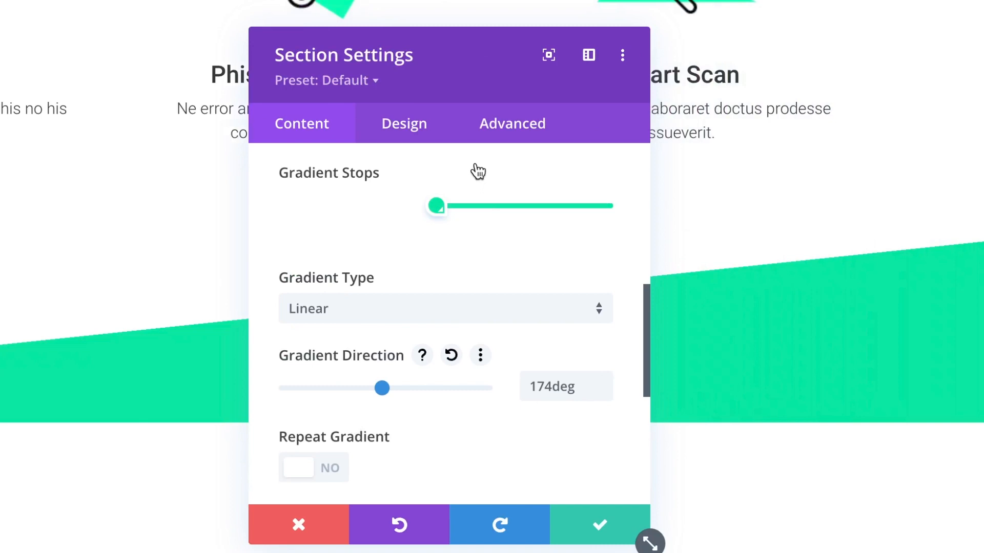
pyautogui.moveTo(447, 208)
pyautogui.mouseDown()
pyautogui.moveTo(430, 206)
pyautogui.moveTo(447, 209)
pyautogui.mouseUp()
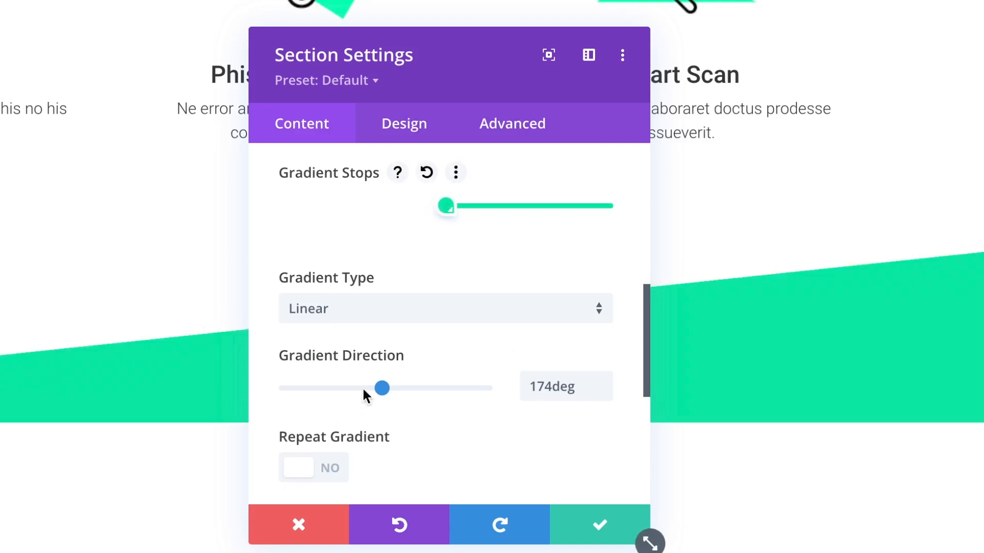
pyautogui.moveTo(382, 390); pyautogui.dragTo(383, 391)
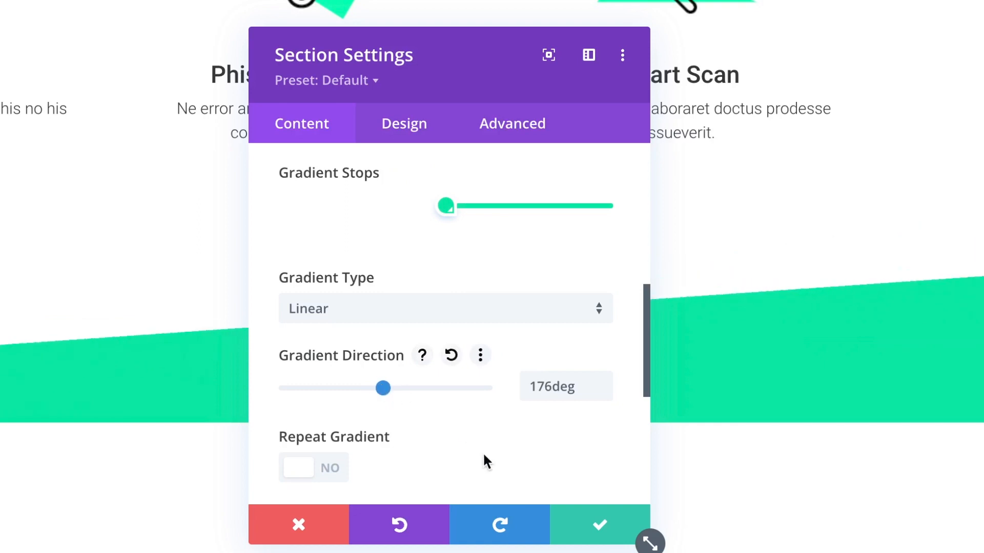
pyautogui.click(608, 530)
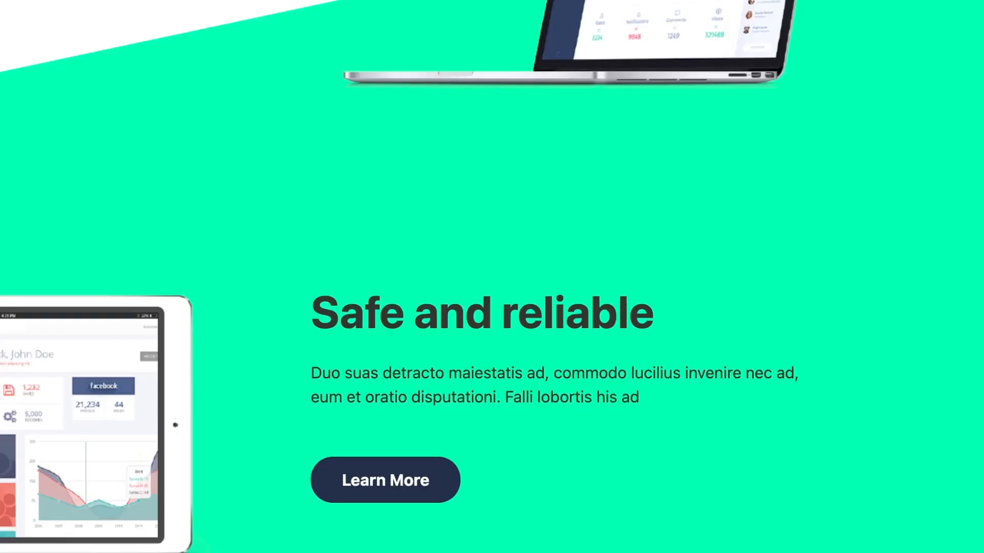
# Select the 'Take a look inside' heading and paragraph in the Atlas laptop section.
pyautogui.scroll(5, 492, 276)
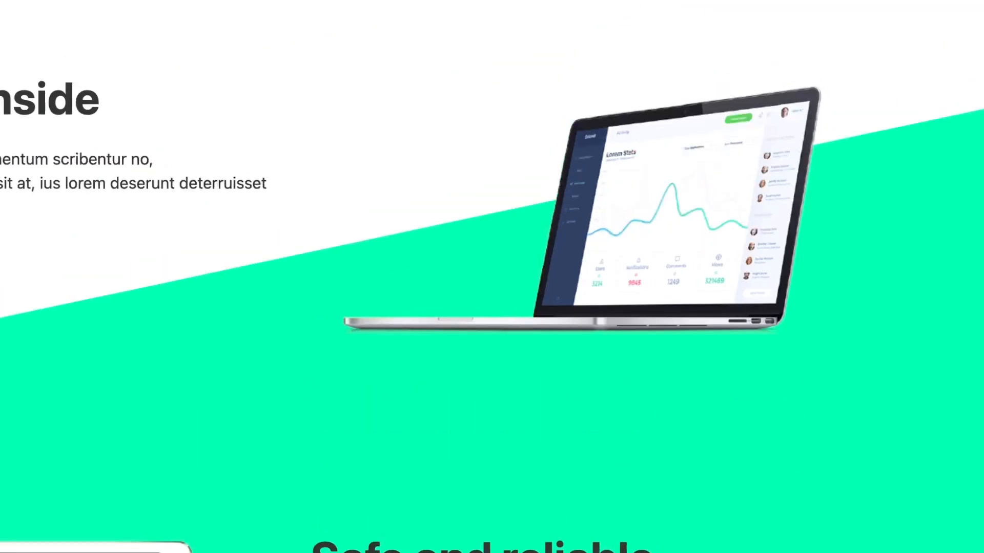
pyautogui.scroll(-1, 492, 276)
pyautogui.scroll(-4, 261, 385)
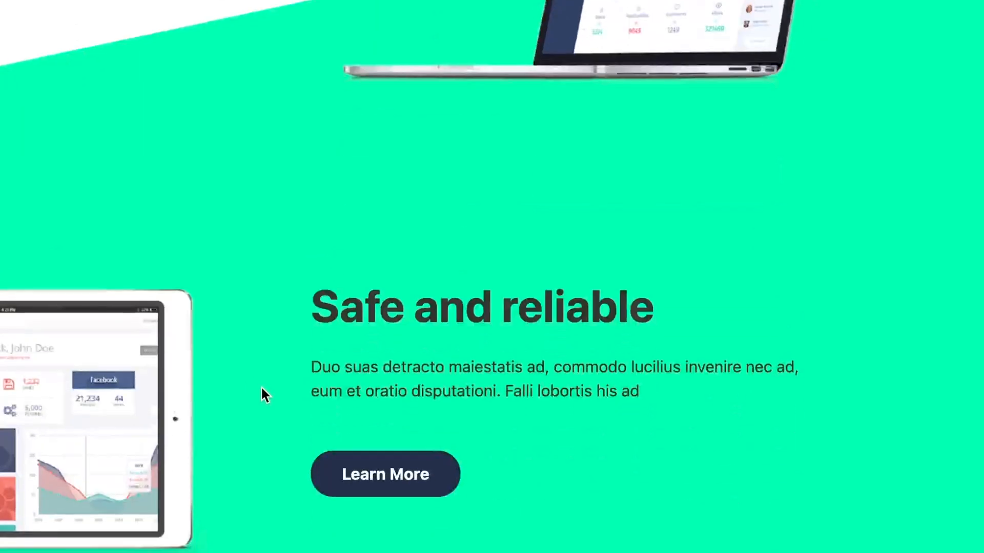
pyautogui.scroll(4, 260, 386)
pyautogui.scroll(4, 78, 208)
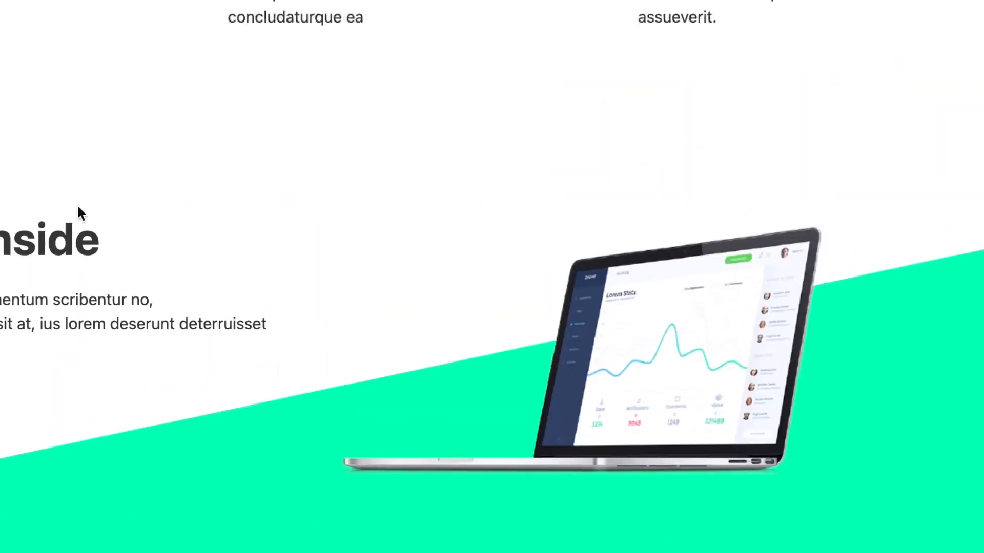
pyautogui.scroll(-1, 78, 208)
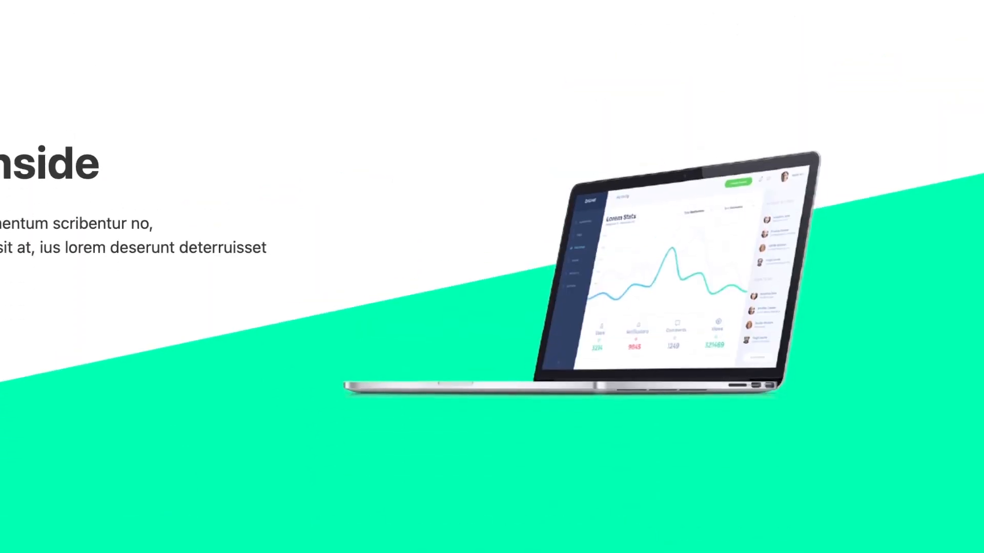
pyautogui.press('super+a')
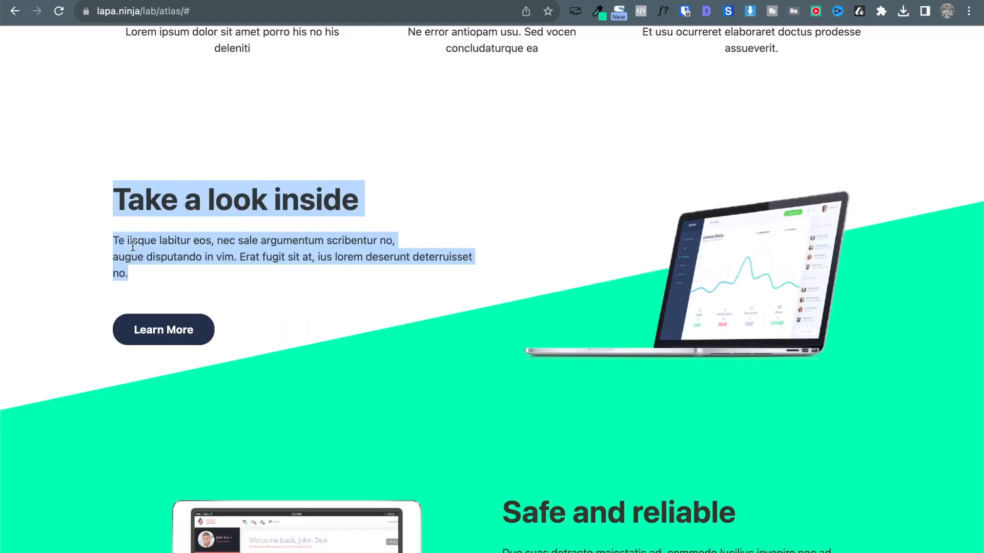
pyautogui.scroll(-2, 347, 331)
pyautogui.scroll(1, 347, 331)
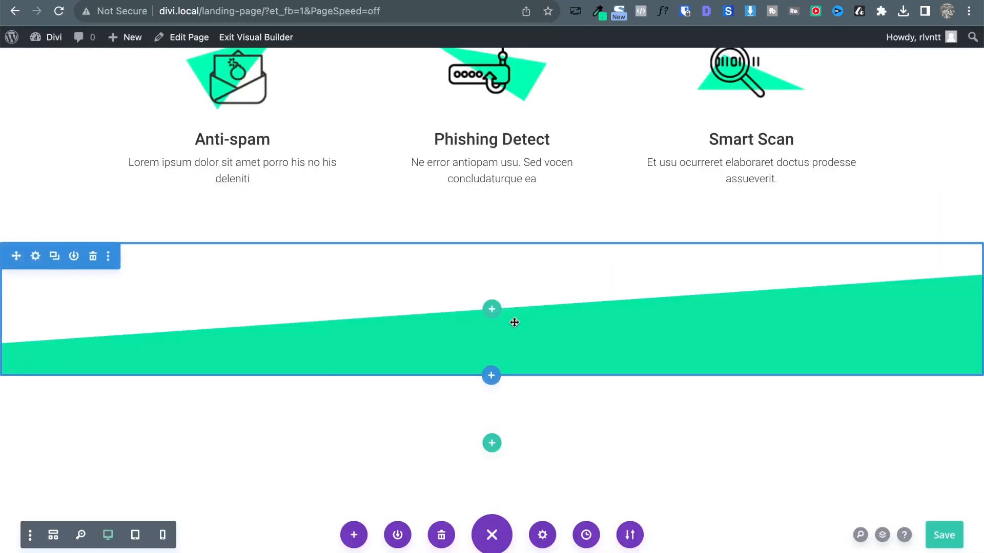
# Insert a two-column row with a Text module and a Button module in the left column.
pyautogui.click(493, 310)
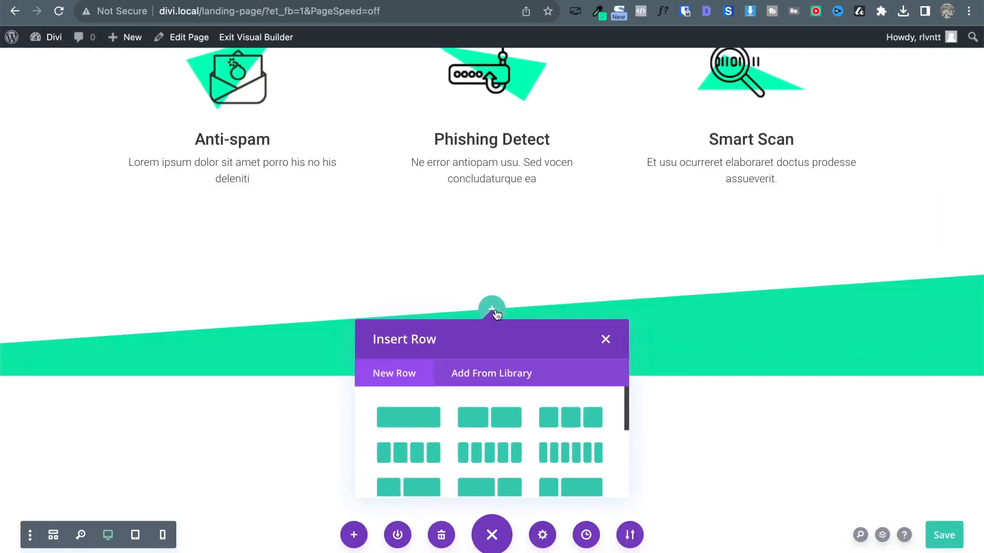
pyautogui.click(490, 418)
pyautogui.write('te')
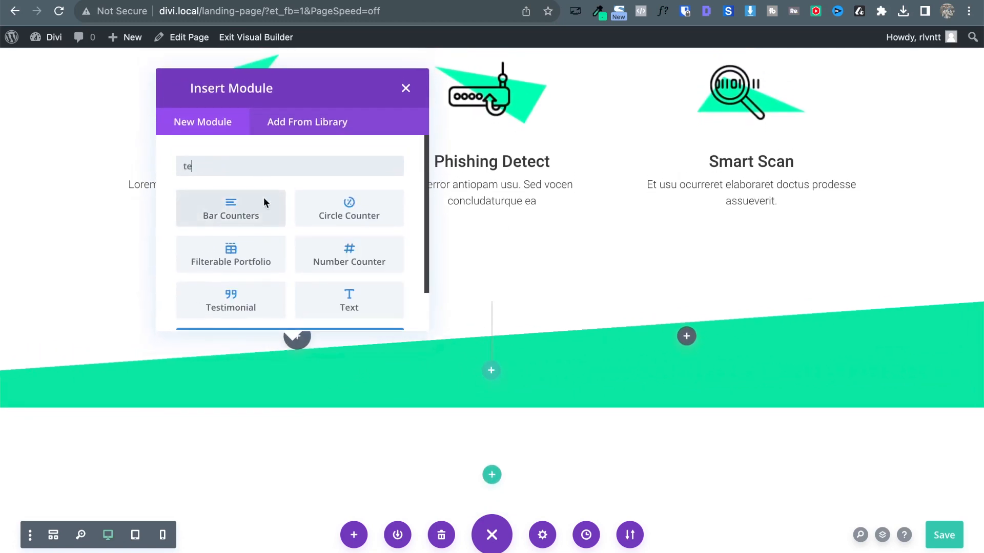
pyautogui.click(332, 298)
pyautogui.scroll(-2, 531, 391)
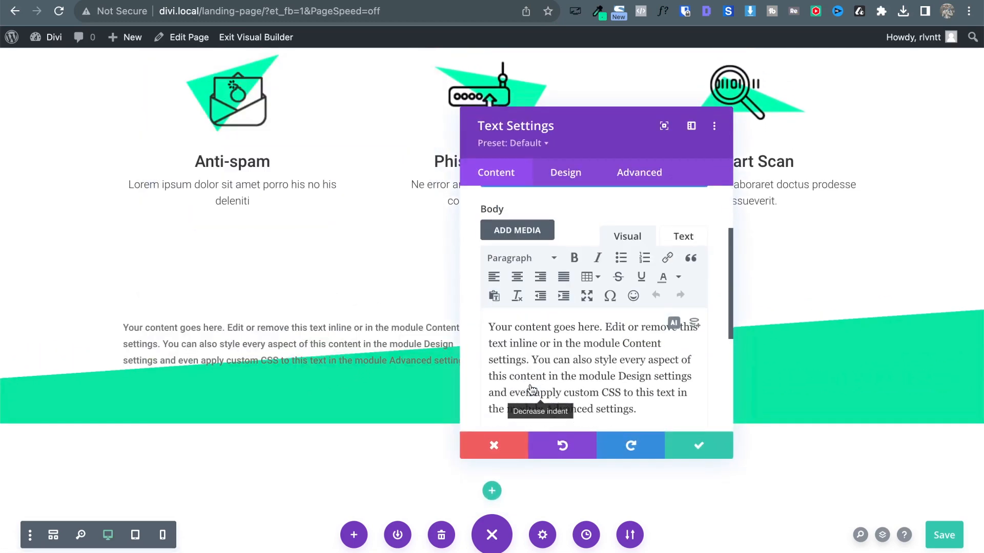
pyautogui.click(684, 446)
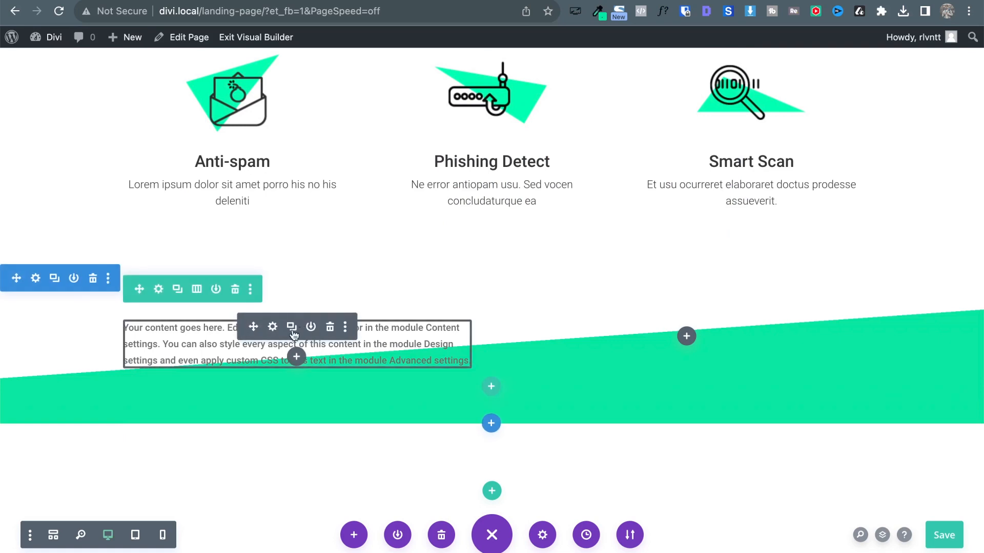
pyautogui.click(295, 357)
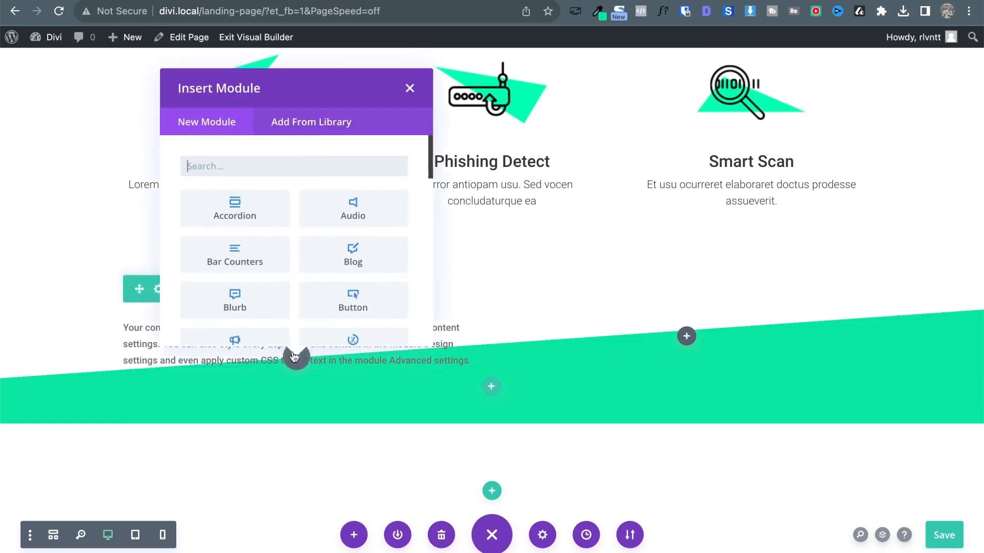
pyautogui.click(358, 306)
pyautogui.click(690, 443)
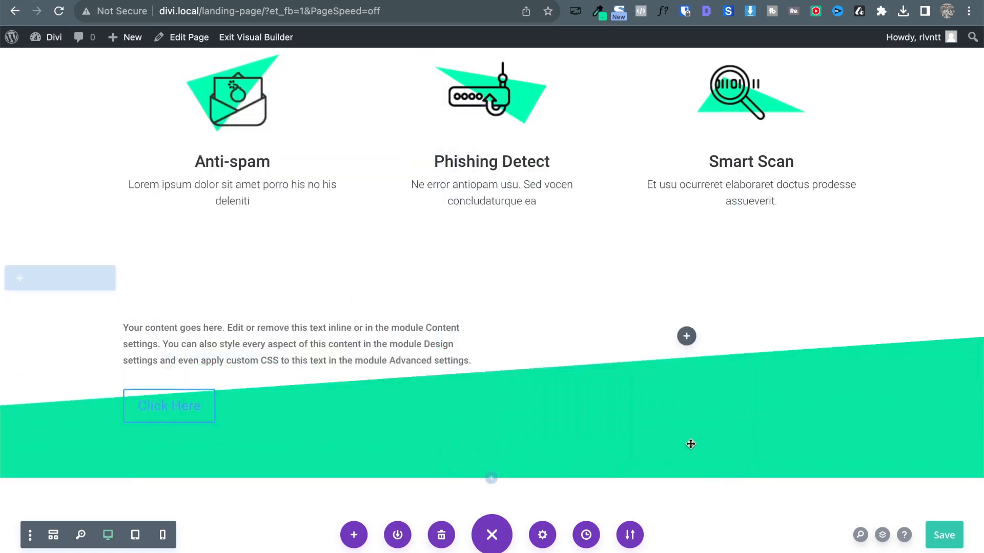
# Add an Image module to the right column and open its image chooser.
pyautogui.click(687, 336)
pyautogui.write('im')
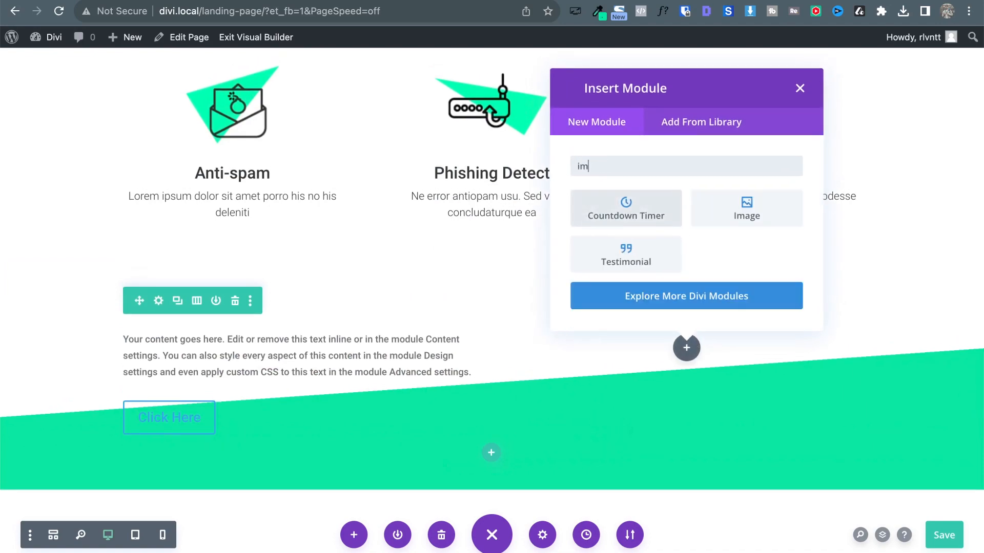
pyautogui.click(731, 216)
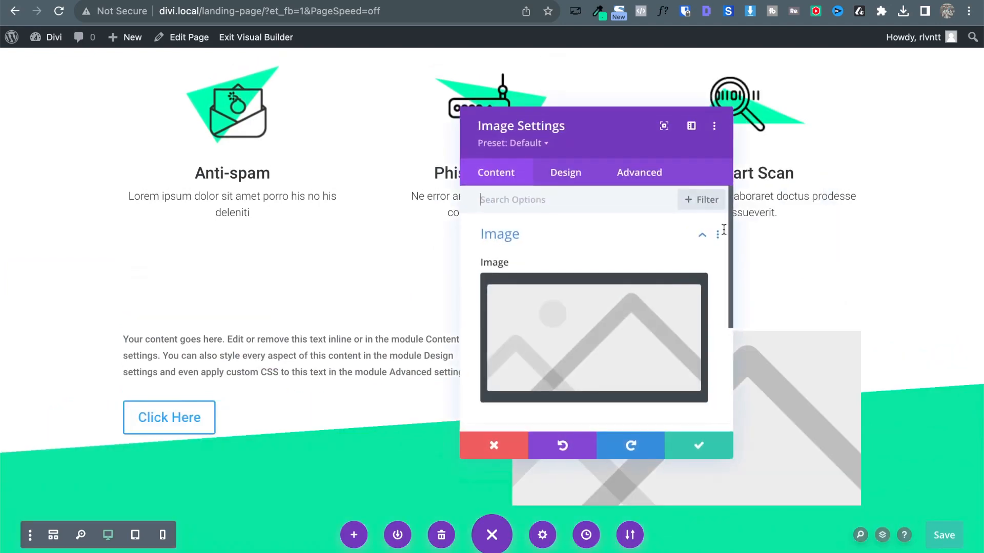
pyautogui.click(660, 349)
pyautogui.hotkey('ctrl', 'Up')
# Select feature-1.png and feature-2.png in the landing folder and drag them into the media library.
pyautogui.click(182, 388)
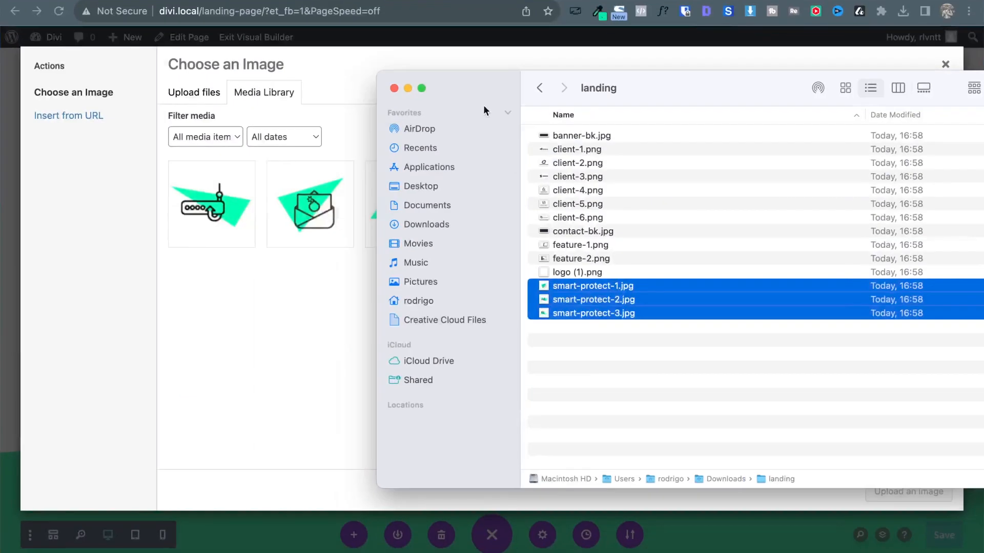
pyautogui.click(598, 165)
pyautogui.press('Down')
pyautogui.press('Down')
pyautogui.press('Down')
pyautogui.press('Down')
pyautogui.press('Down')
pyautogui.press('Down')
pyautogui.press('Down')
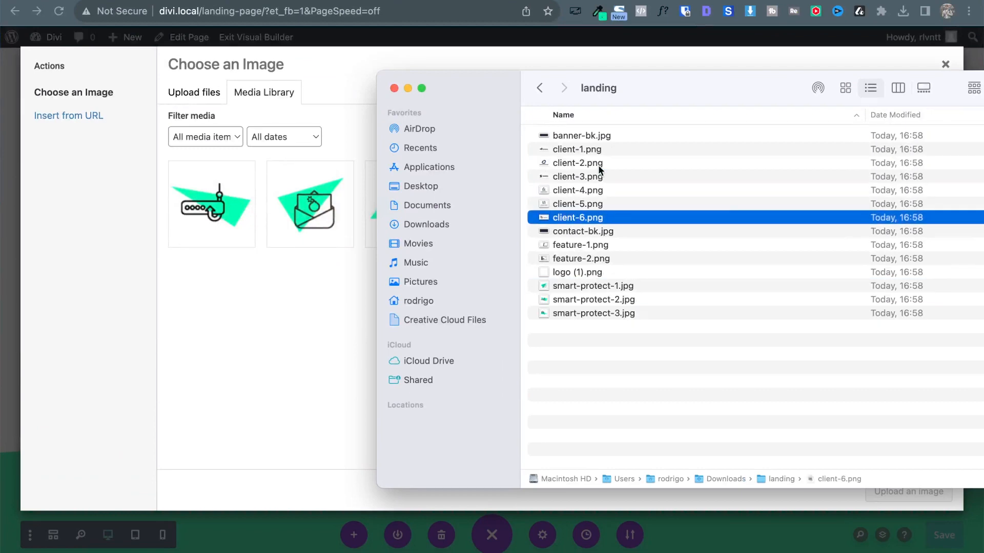
pyautogui.press('space')
pyautogui.press('space')
pyautogui.press('Up')
pyautogui.press('space')
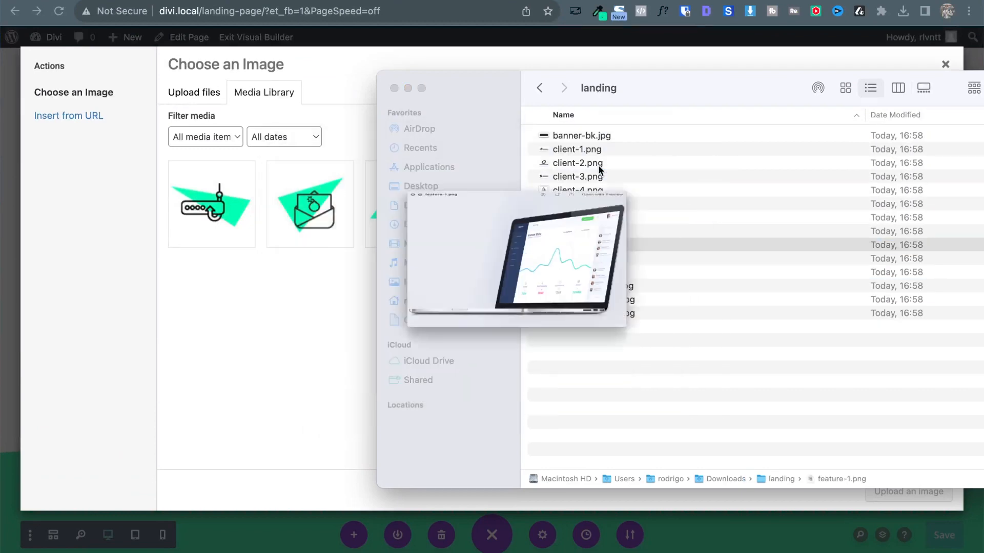
pyautogui.press('space')
pyautogui.hotkey('shift', 'Down')
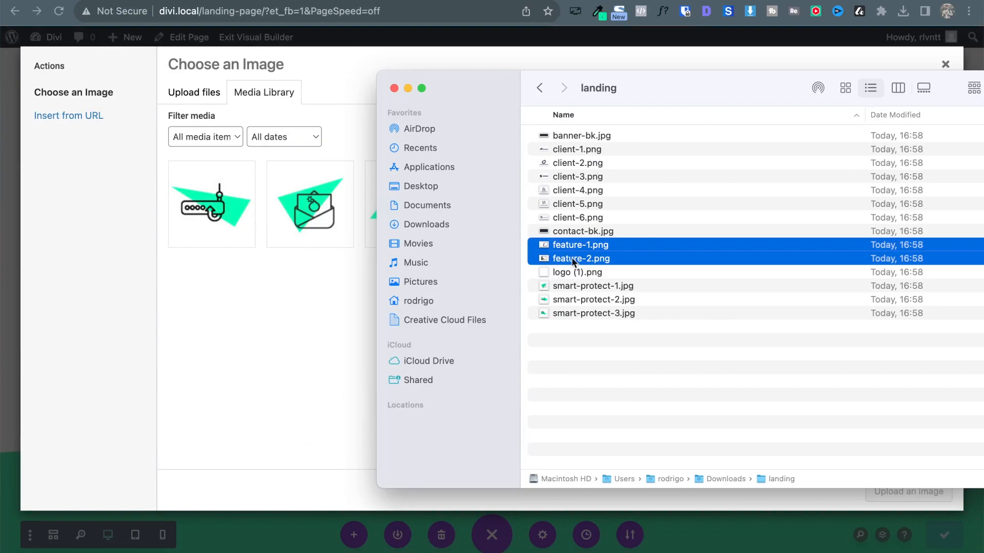
pyautogui.moveTo(573, 253); pyautogui.dragTo(279, 260)
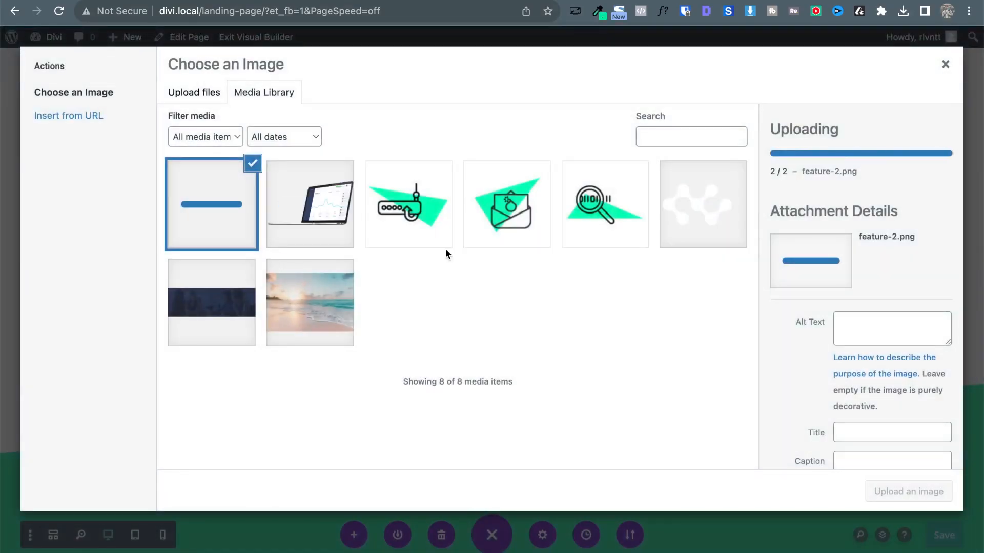
# Use the laptop picture in the image module.
pyautogui.click(908, 491)
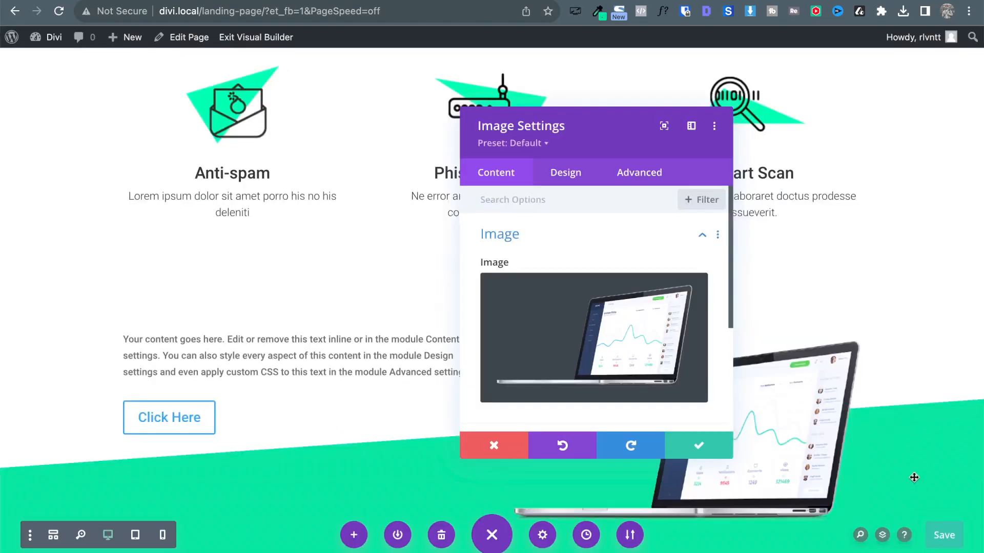
pyautogui.click(719, 445)
pyautogui.scroll(-3, 657, 246)
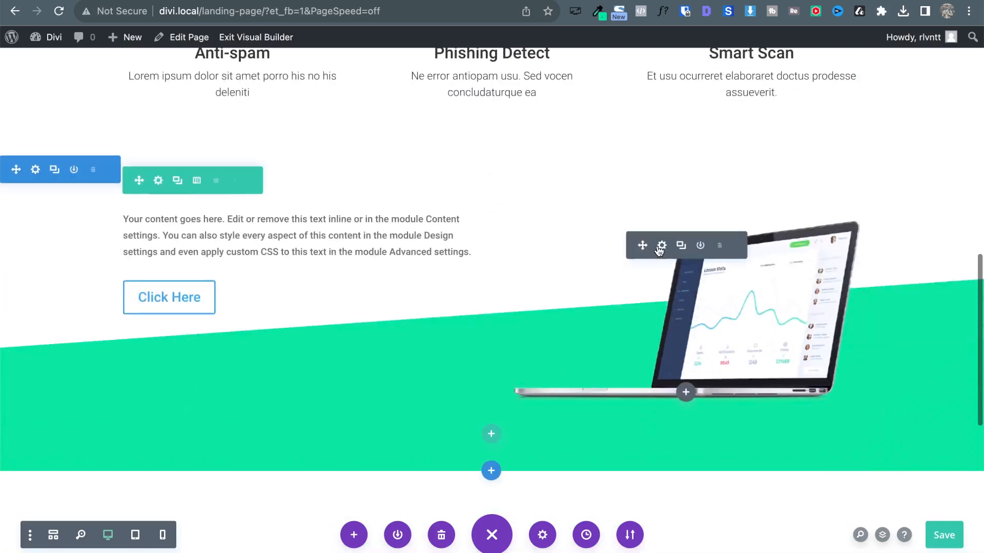
# Replace the Text module's placeholder body with the pasted 'Take a look inside' text.
pyautogui.click(272, 218)
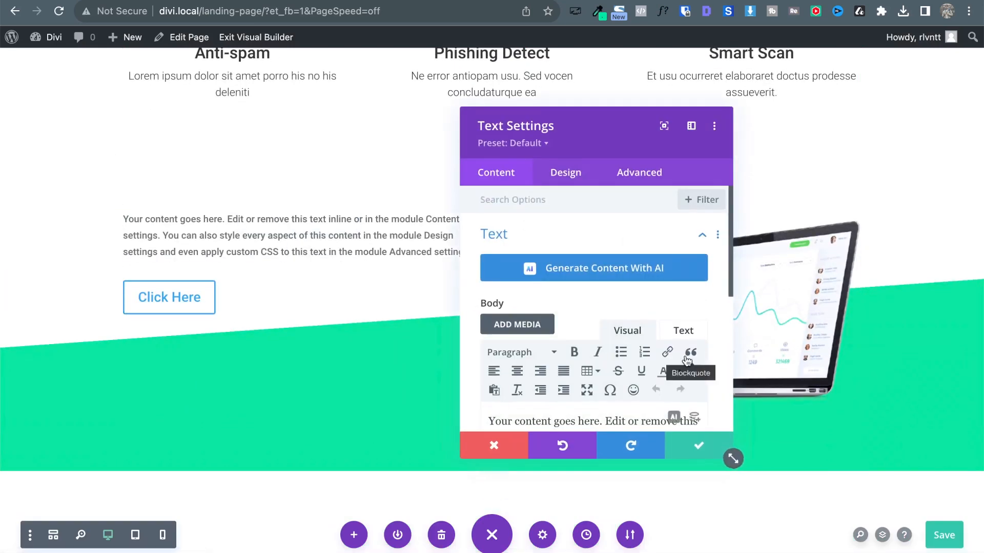
pyautogui.click(654, 362)
pyautogui.hotkey('ctrl', 'a')
pyautogui.press('BackSpace')
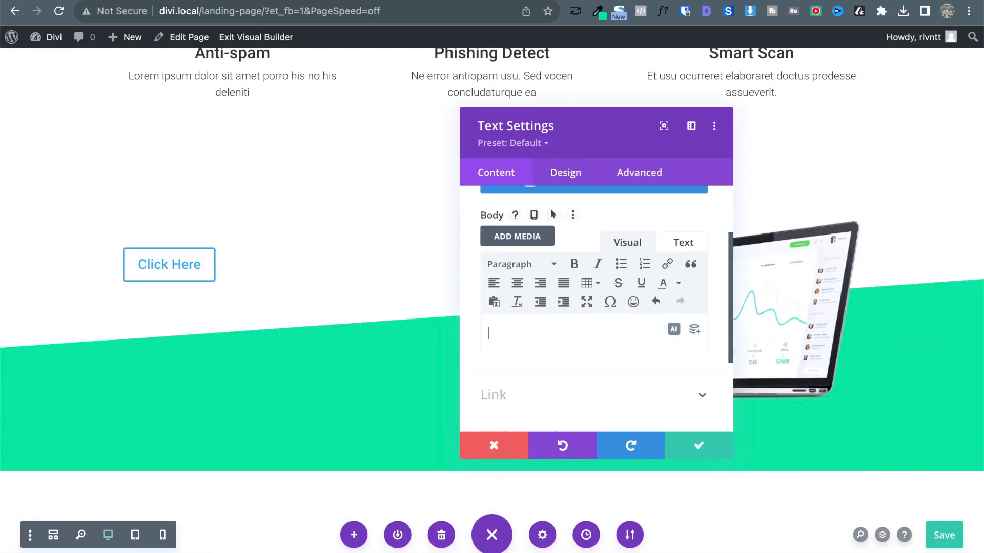
pyautogui.write('Take a look inside Te iisque labitur eos, nec sale argumentum scribentur no, augue disputando in vim. Erat fugit sit at, ius lorem deserunt deterruisset no.')
# Put 'Te iisque' in its own paragraph and make 'Take a look inside' a Heading 2.
pyautogui.click(485, 351)
pyautogui.press('BackSpace')
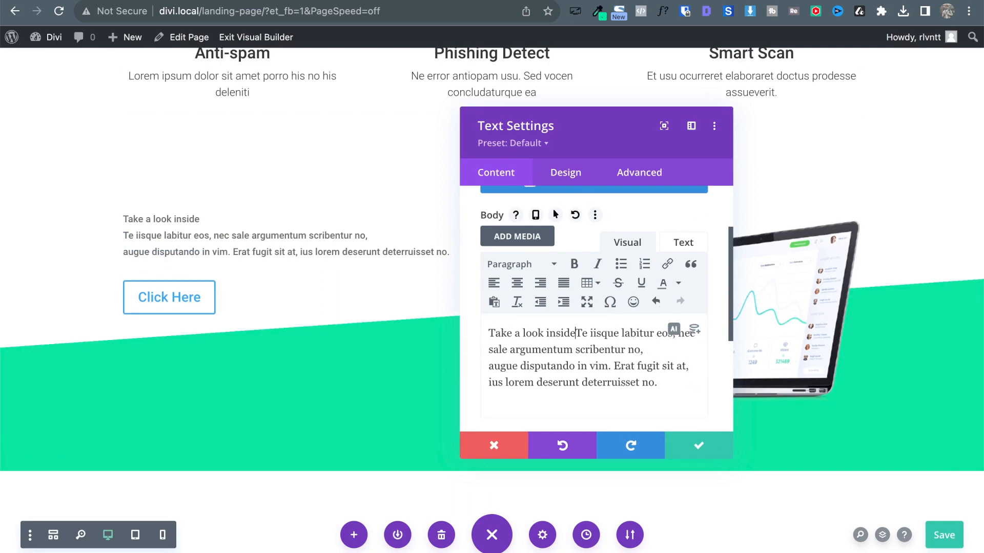
pyautogui.press('Return')
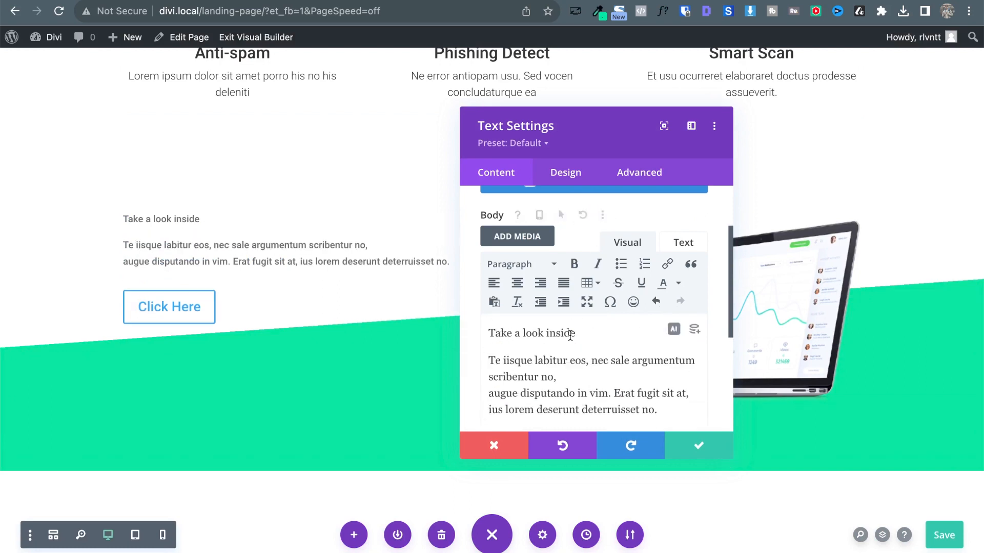
pyautogui.moveTo(576, 333); pyautogui.dragTo(507, 249)
pyautogui.click(520, 264)
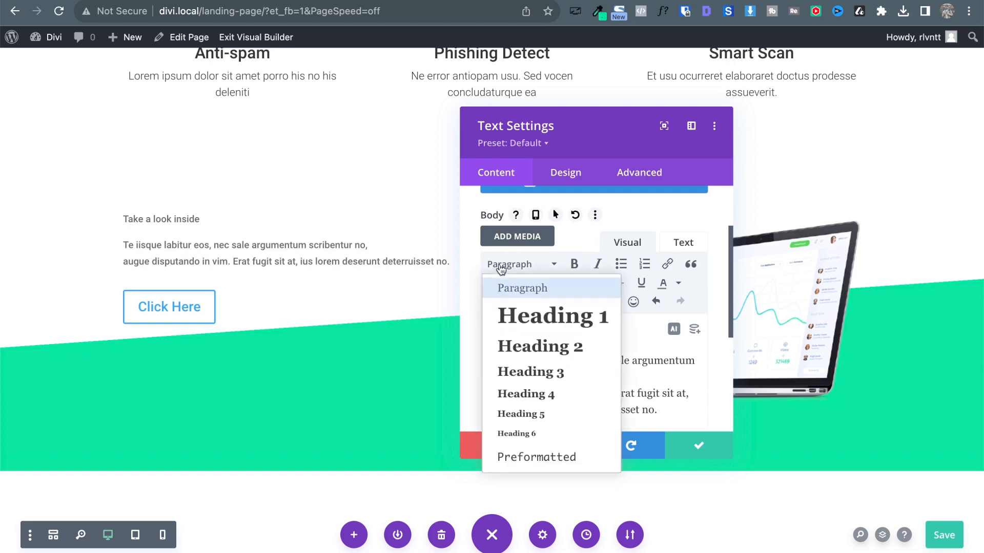
pyautogui.click(530, 353)
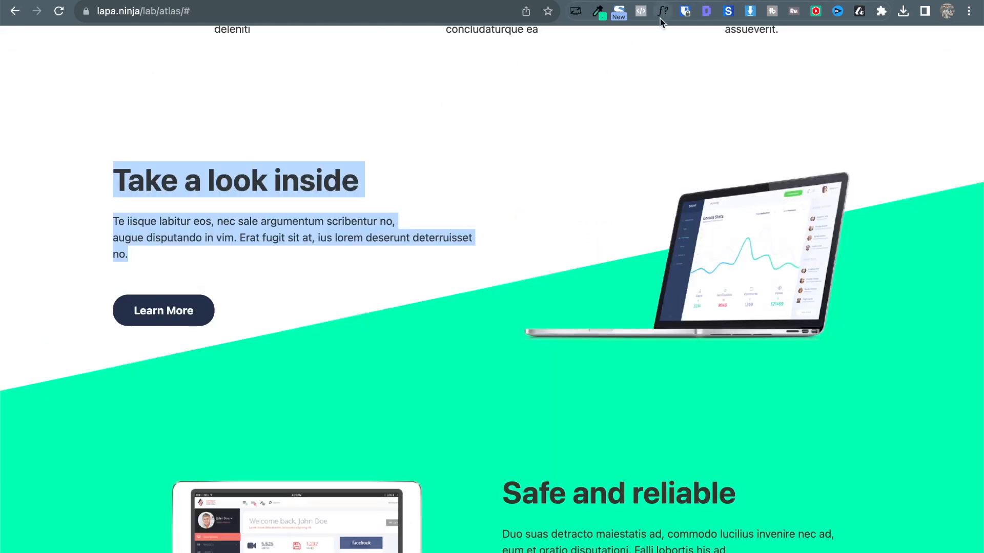
# Check the reference page's heading and paragraph fonts with WhatFont.
pyautogui.click(663, 13)
pyautogui.click(251, 182)
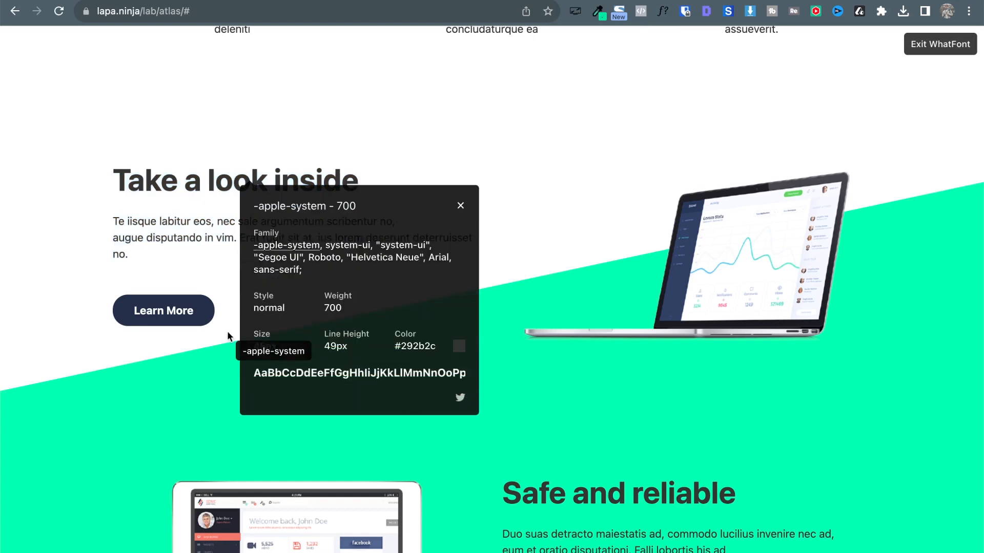
pyautogui.click(163, 228)
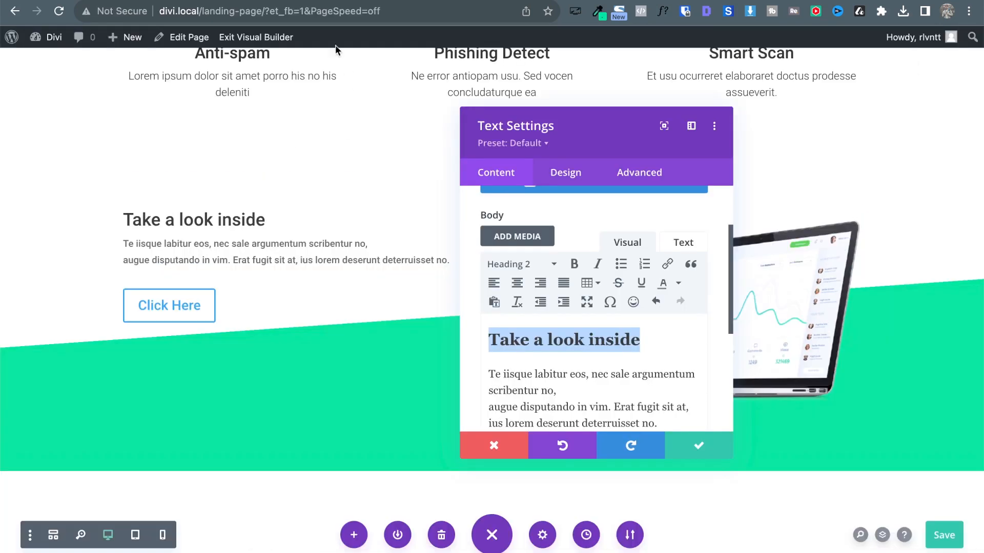
# Make the text module's Heading 2 font weight Bold.
pyautogui.click(566, 173)
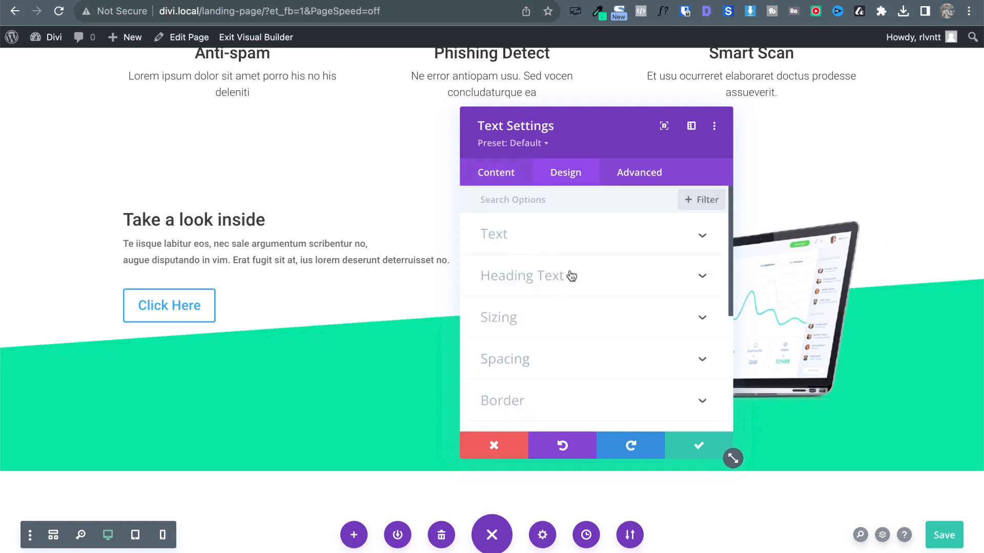
pyautogui.click(571, 276)
pyautogui.click(535, 245)
pyautogui.scroll(-3, 594, 333)
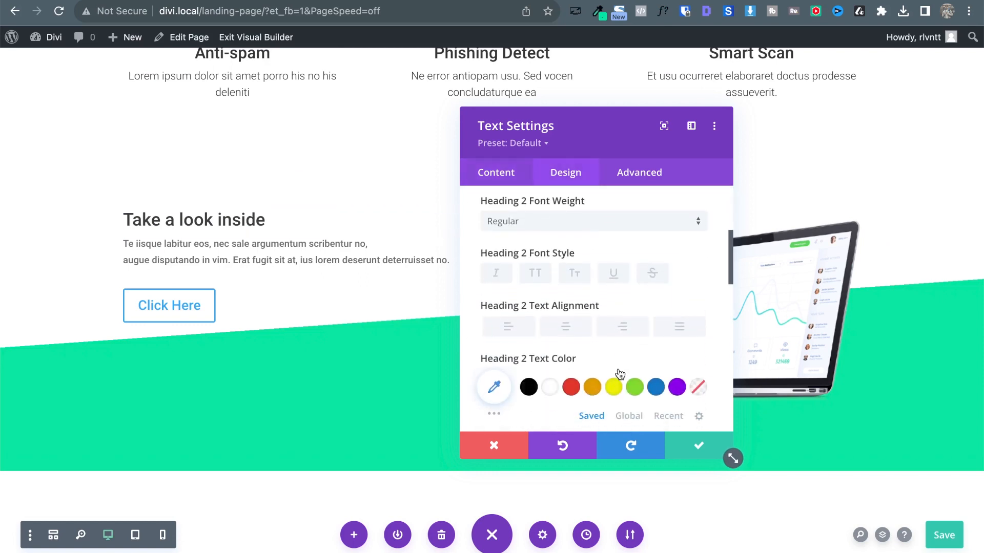
pyautogui.scroll(-3, 620, 374)
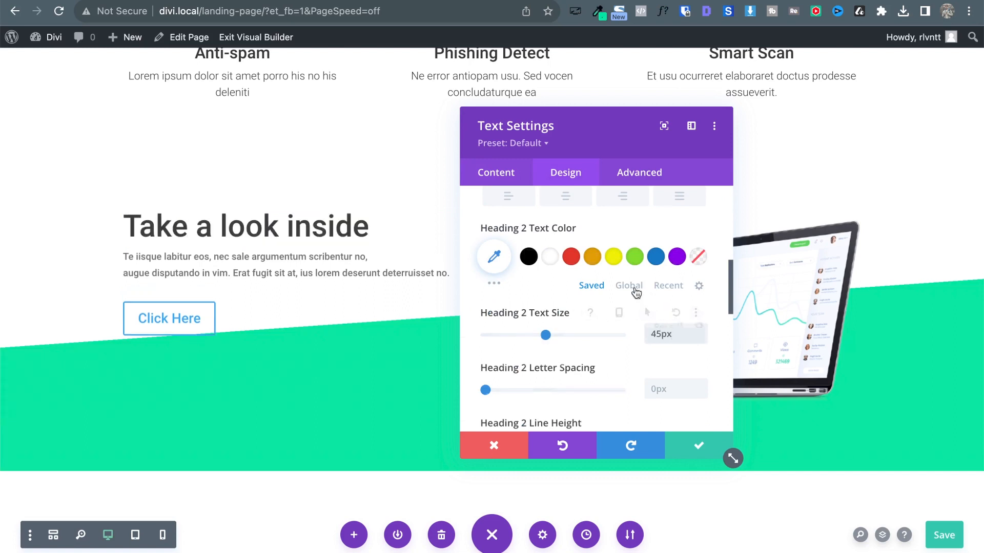
pyautogui.scroll(3, 635, 292)
pyautogui.click(549, 244)
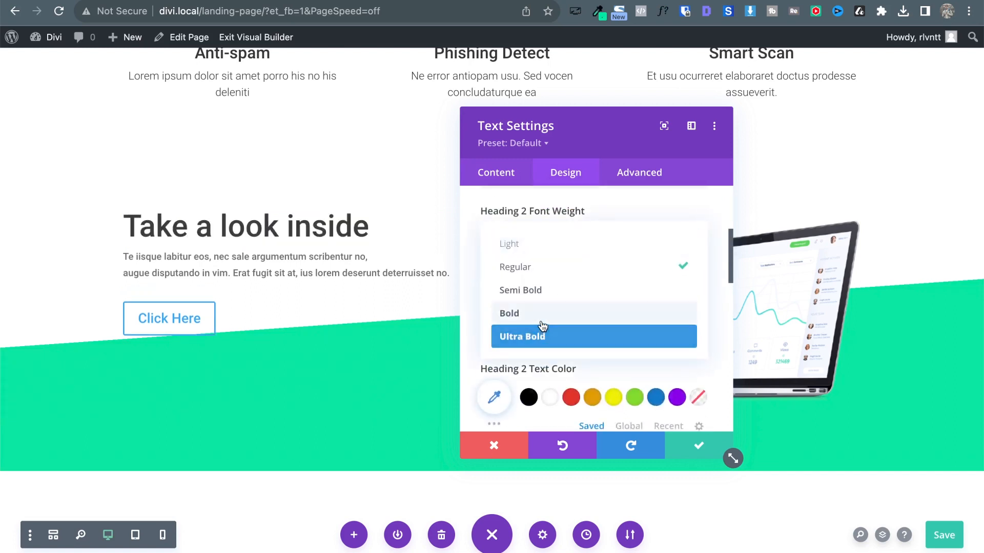
pyautogui.click(542, 315)
pyautogui.scroll(4, 596, 263)
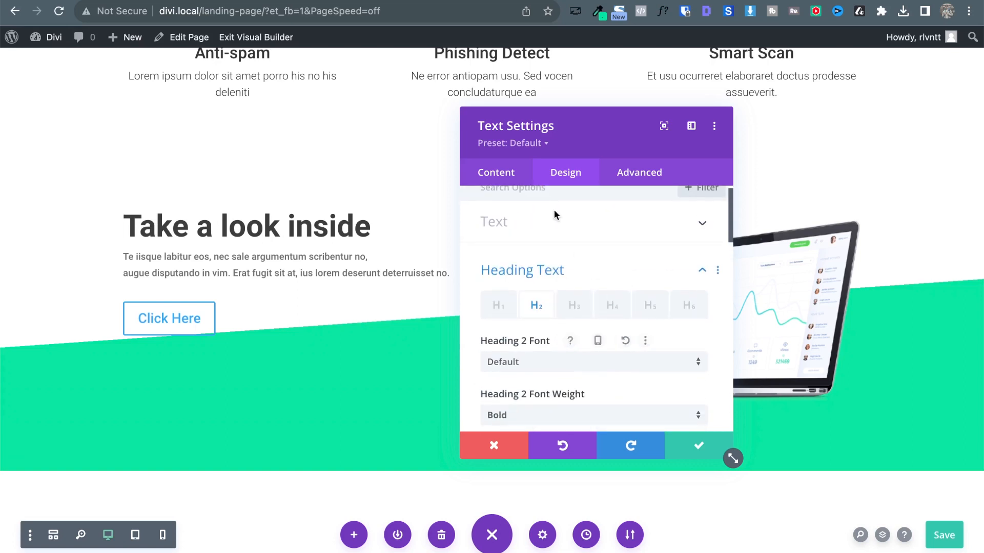
# Set the body text to 16px, the dark global colour and Light weight.
pyautogui.click(550, 220)
pyautogui.scroll(-4, 660, 347)
pyautogui.scroll(-1, 661, 348)
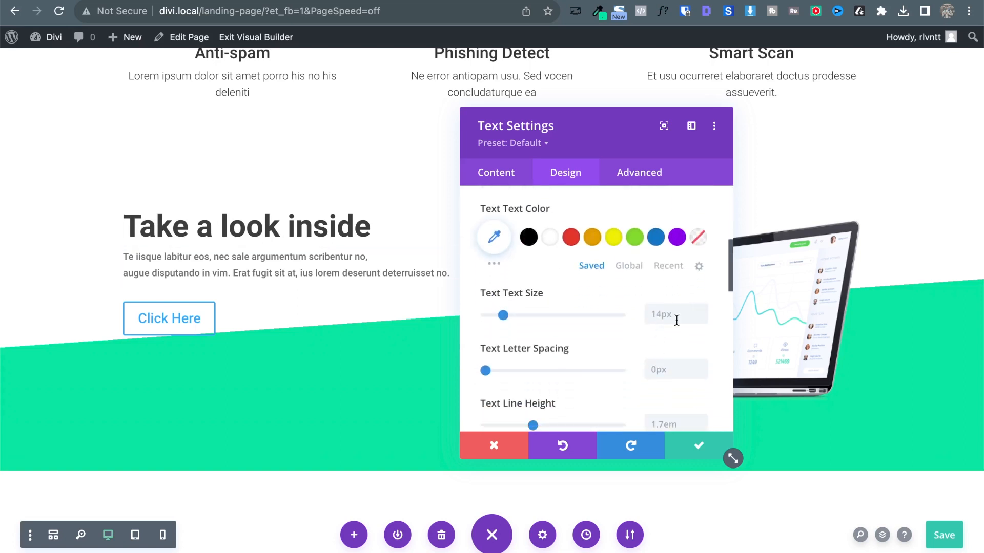
pyautogui.click(701, 310)
pyautogui.click(701, 310)
pyautogui.click(624, 265)
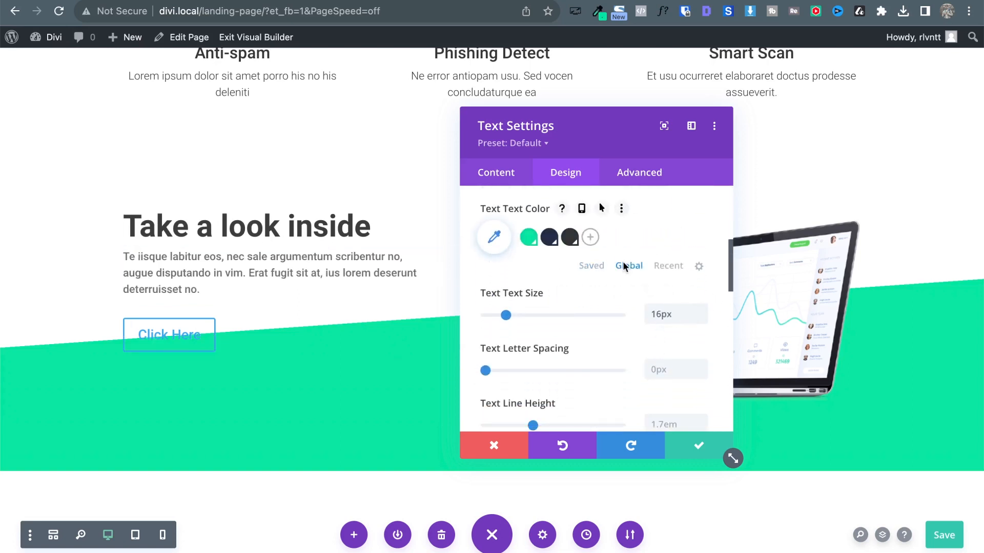
pyautogui.click(572, 238)
pyautogui.scroll(3, 620, 284)
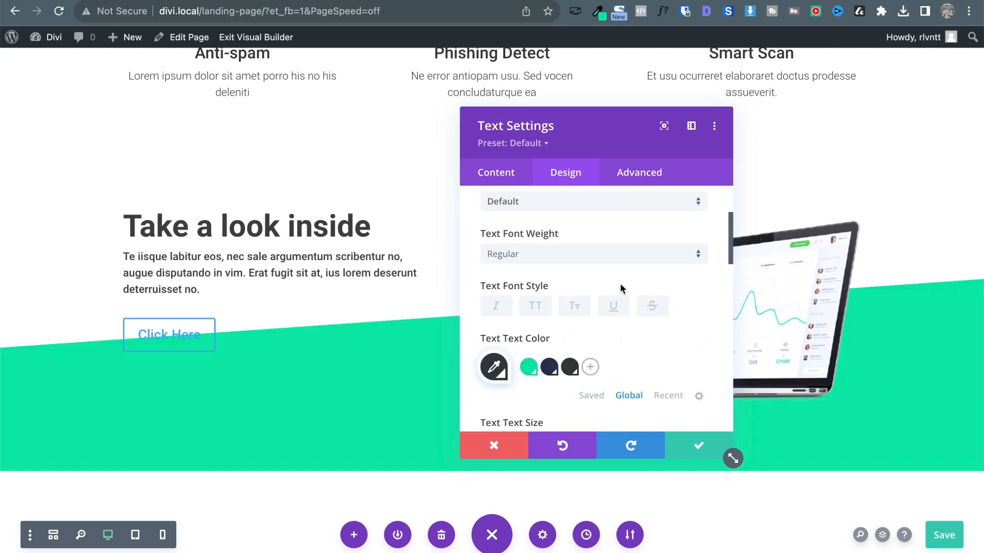
pyautogui.click(548, 251)
pyautogui.click(533, 267)
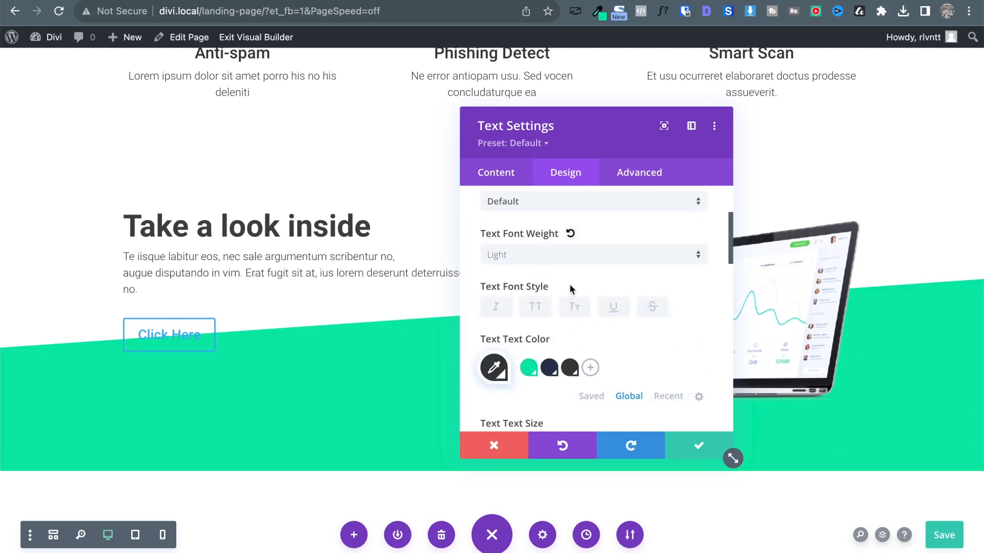
pyautogui.scroll(3, 598, 304)
pyautogui.click(495, 233)
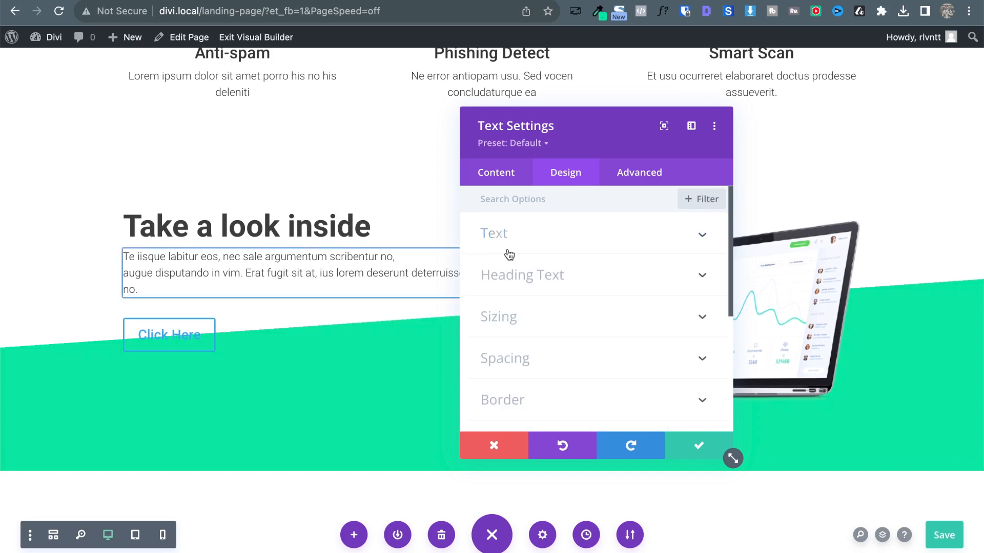
# Give the Heading 2 the dark global colour and save the text module.
pyautogui.click(533, 276)
pyautogui.scroll(-3, 590, 307)
pyautogui.scroll(-1, 592, 311)
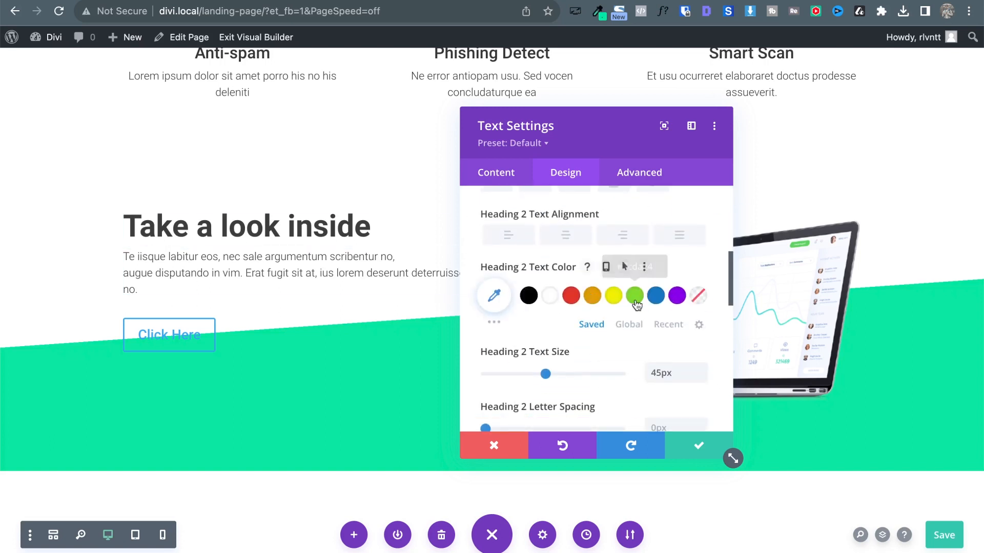
pyautogui.click(629, 324)
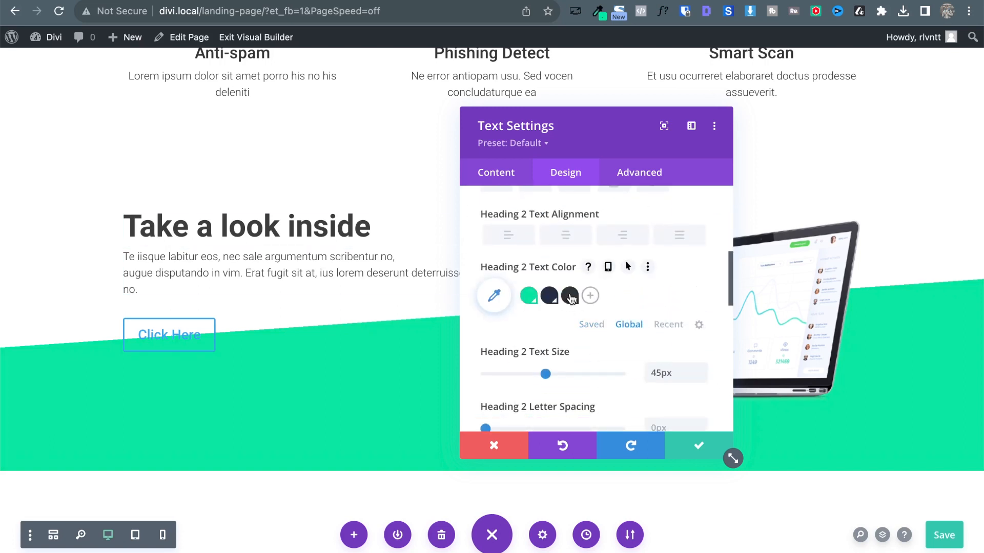
pyautogui.click(569, 297)
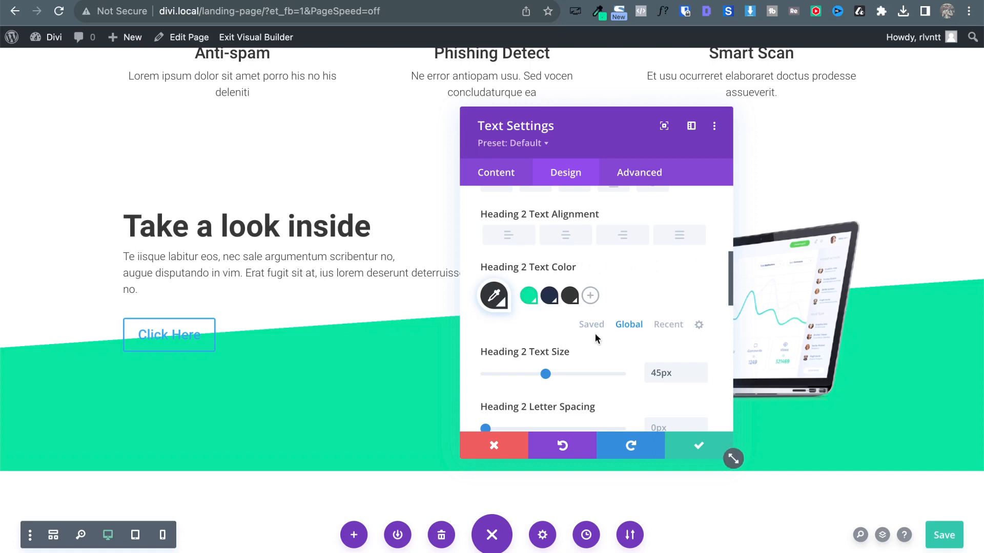
pyautogui.click(699, 446)
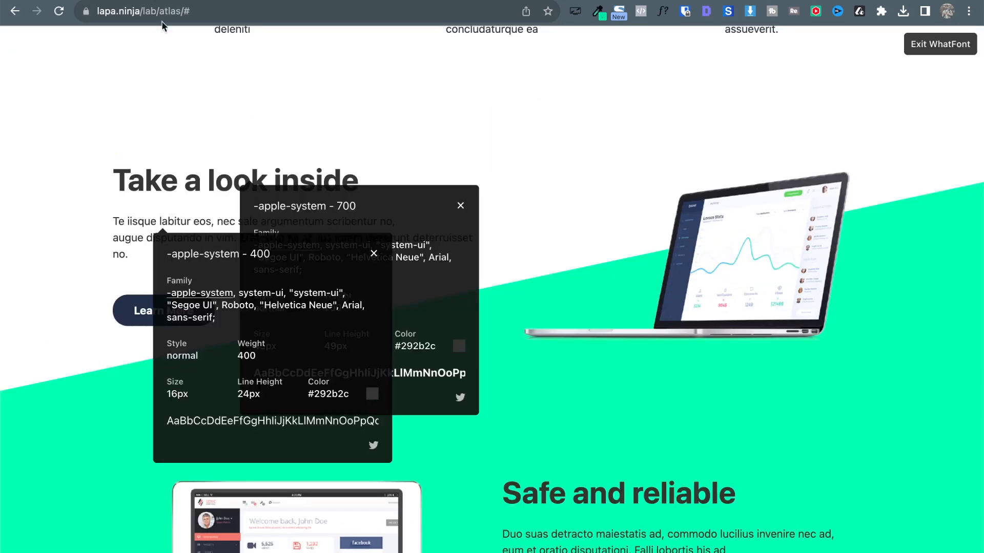
# Close the heading and paragraph font information boxes and return to the builder.
pyautogui.click(460, 205)
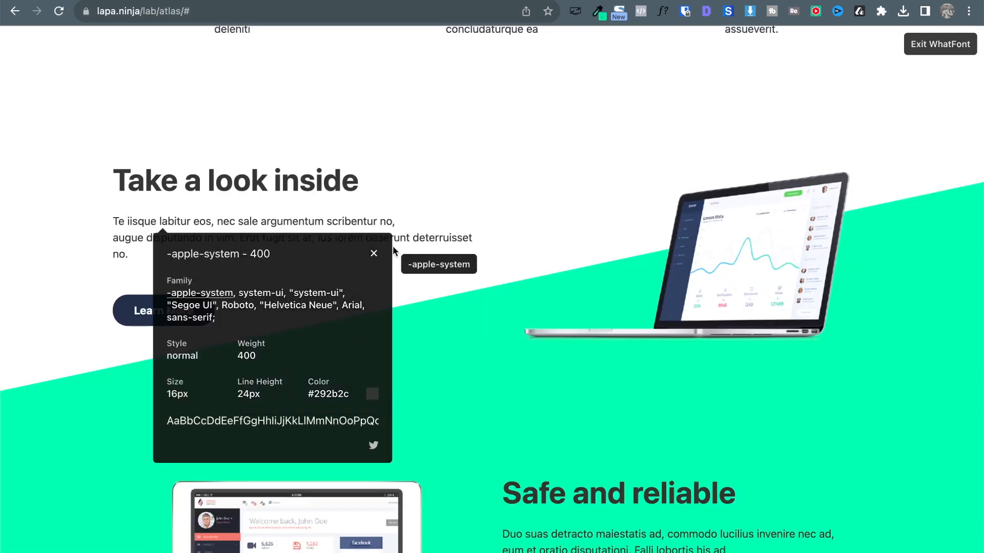
pyautogui.click(373, 255)
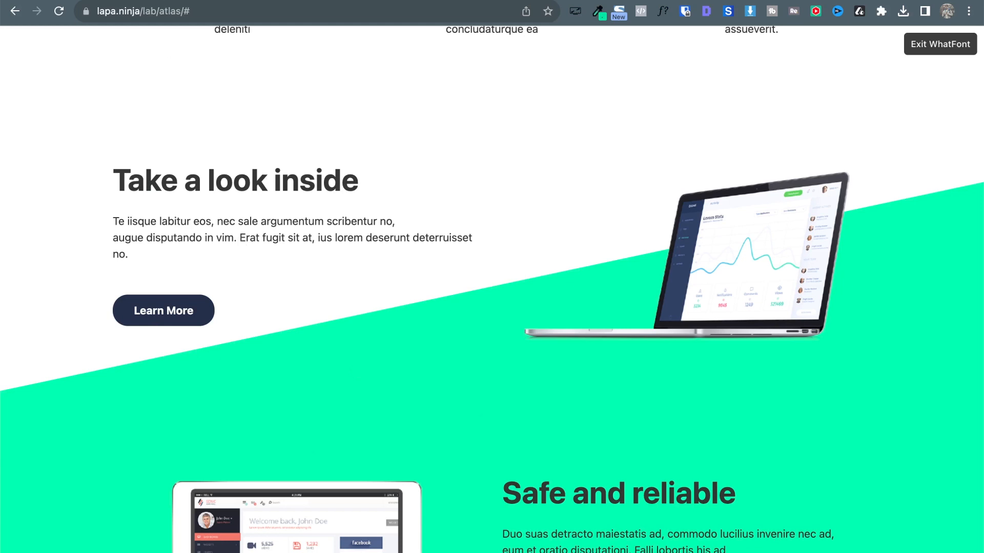
pyautogui.hotkey('ctrl', 'Tab')
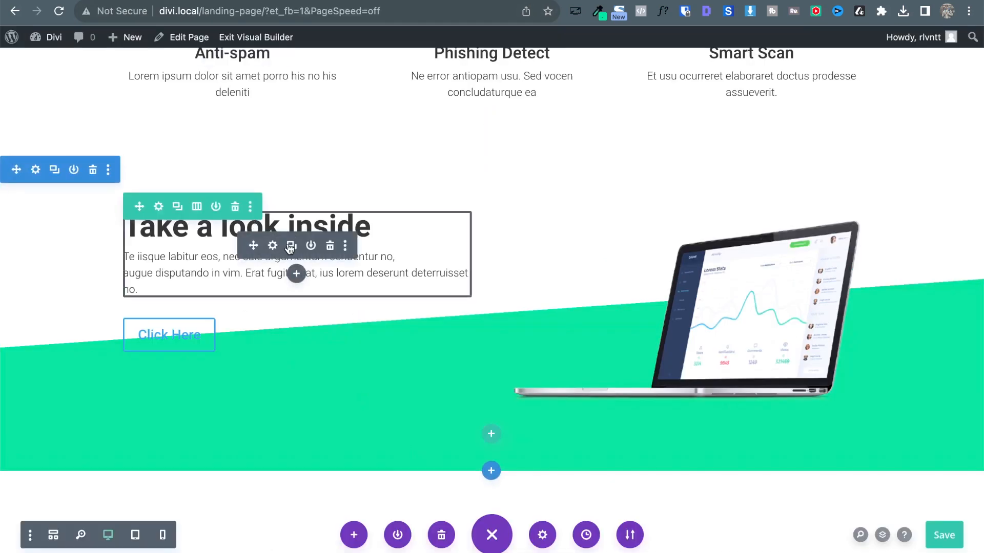
# Duplicate the text module so the heading and paragraph become separate modules.
pyautogui.click(290, 247)
pyautogui.click(355, 332)
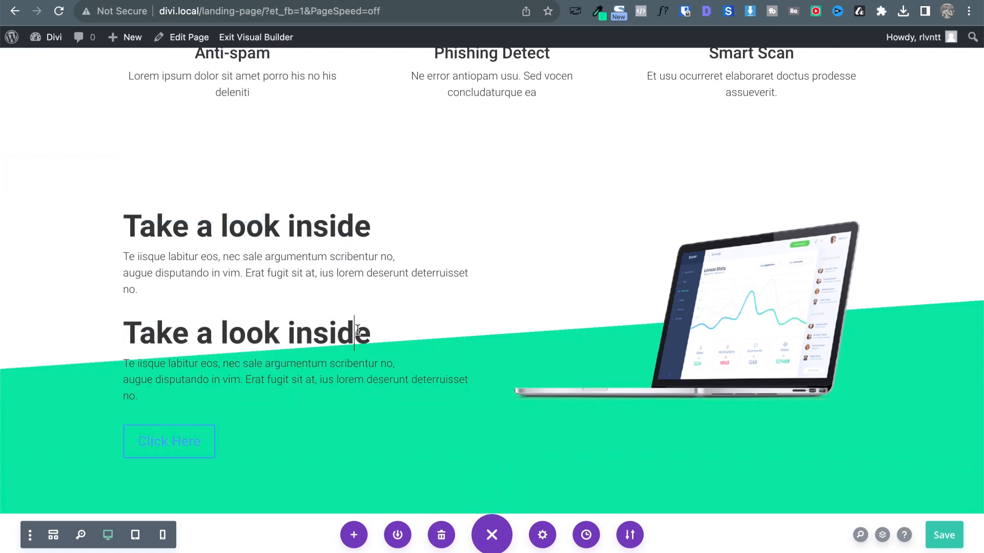
pyautogui.tripleClick(357, 332)
pyautogui.press('BackSpace')
pyautogui.press('BackSpace')
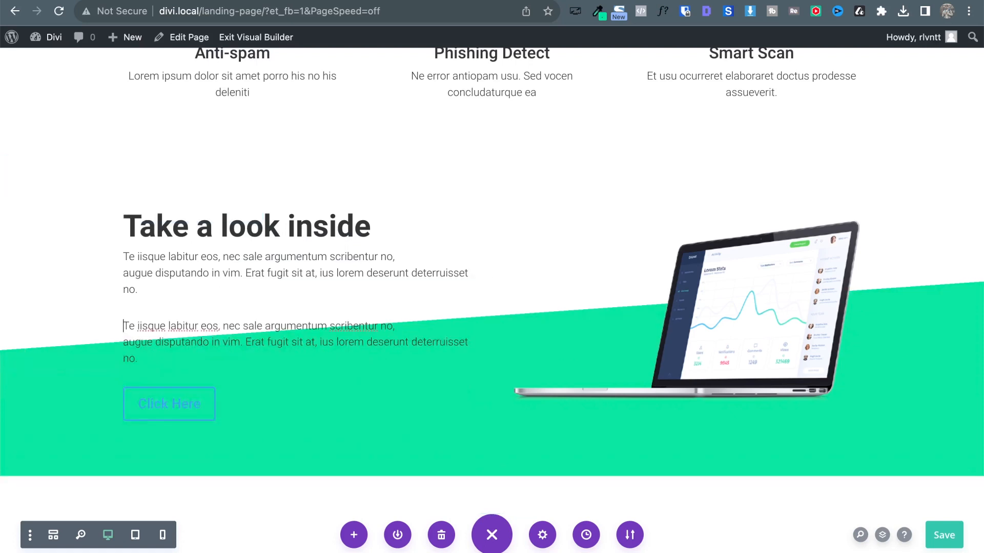
pyautogui.click(278, 247)
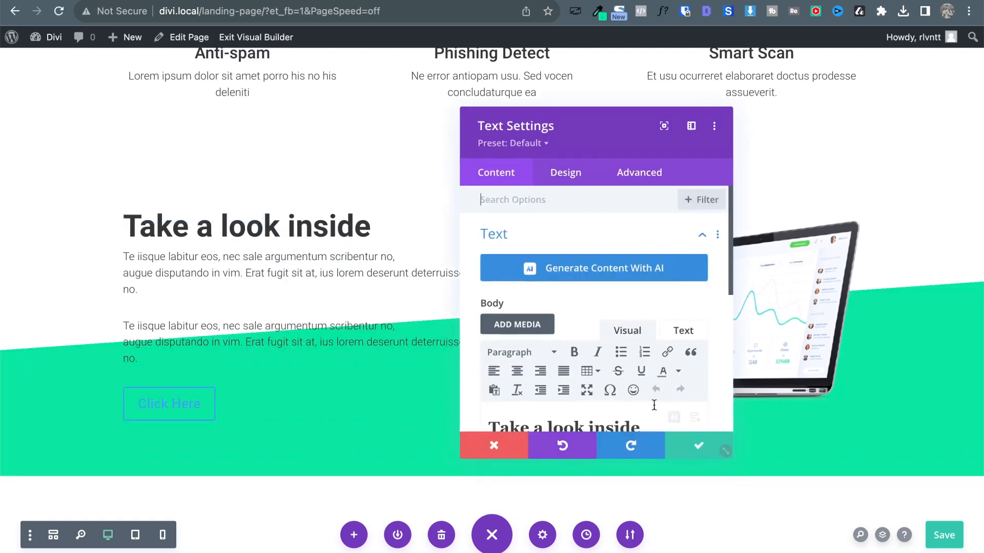
pyautogui.scroll(-2, 481, 382)
pyautogui.moveTo(488, 376); pyautogui.dragTo(664, 434)
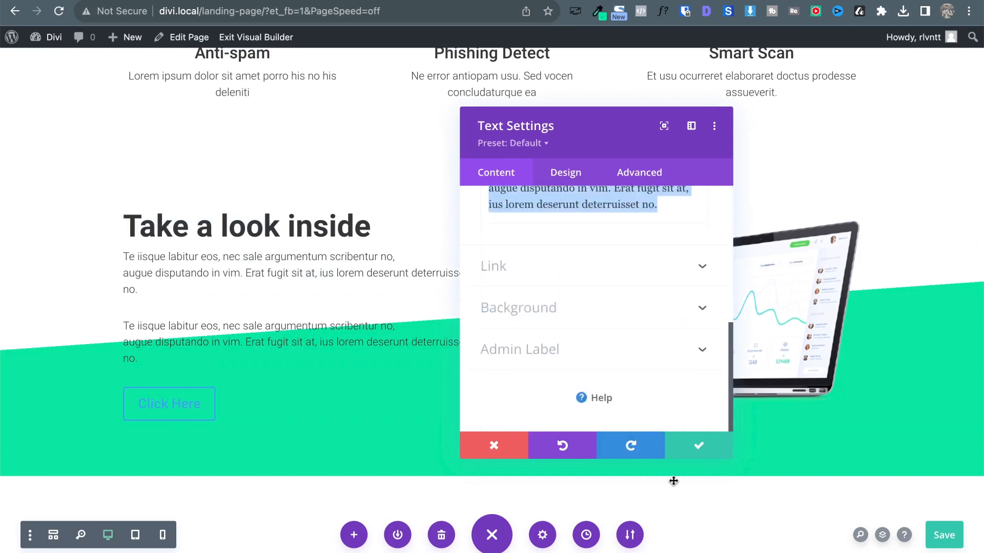
pyautogui.press('BackSpace')
pyautogui.press('BackSpace')
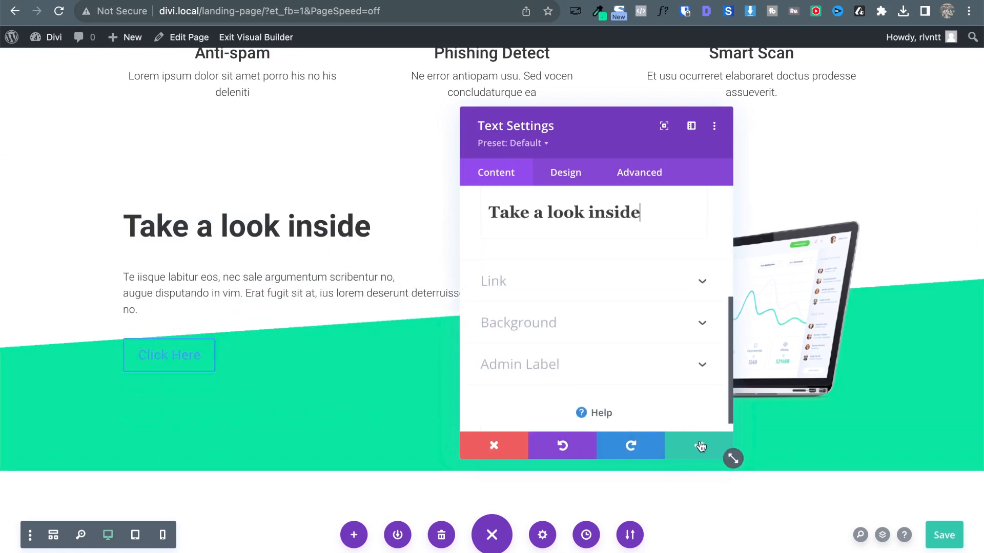
pyautogui.click(701, 447)
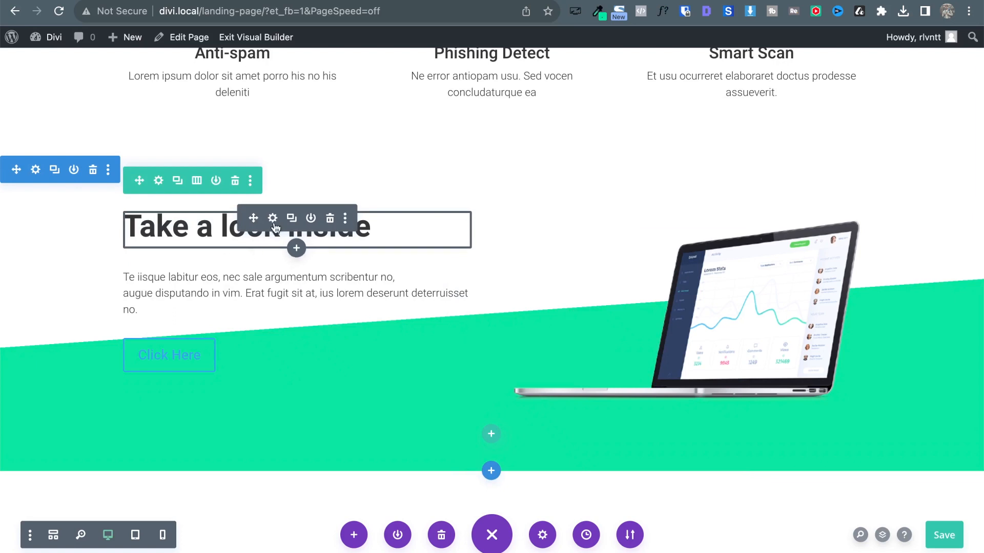
# Set a 20px bottom margin in the heading module's spacing settings.
pyautogui.click(274, 225)
pyautogui.click(573, 184)
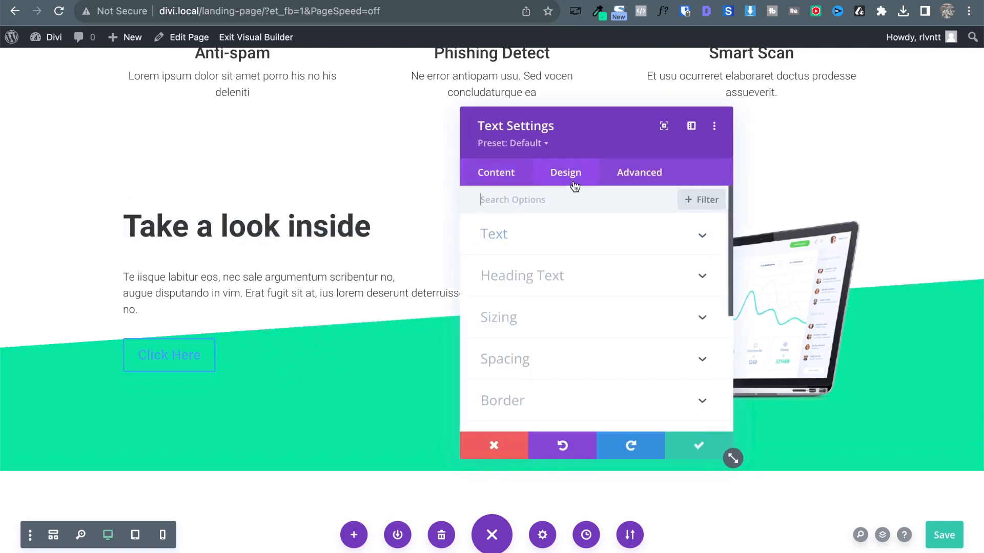
pyautogui.click(536, 361)
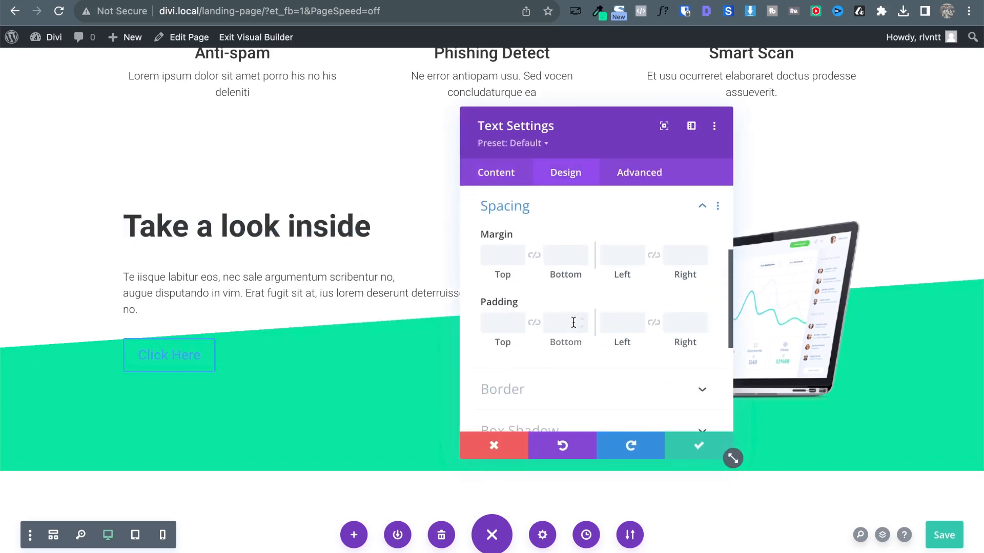
pyautogui.write('px')
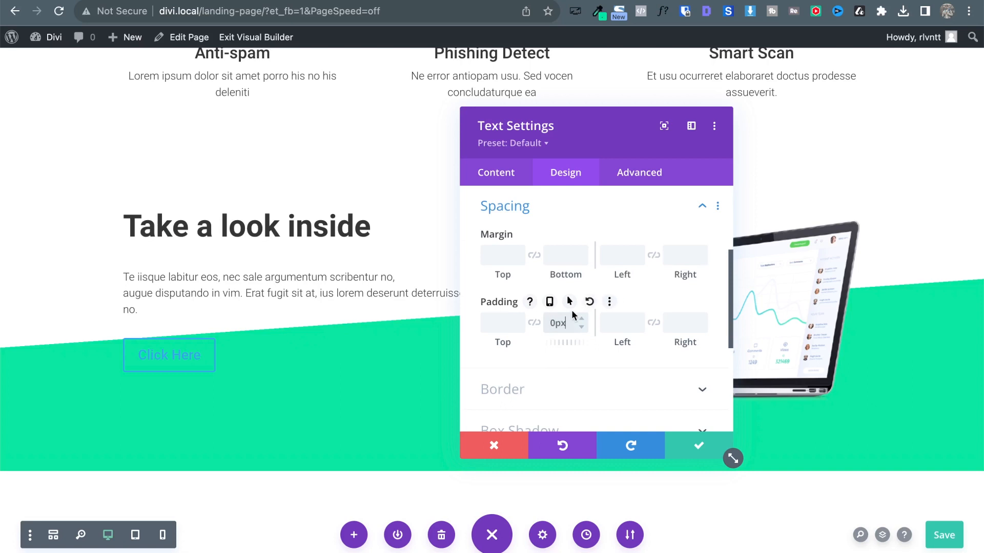
pyautogui.click(559, 254)
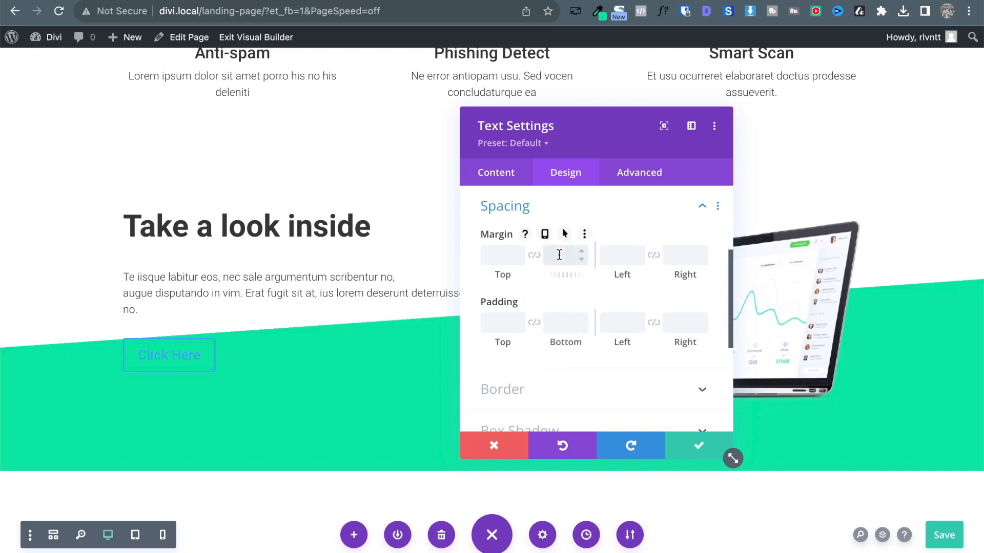
pyautogui.write('0px')
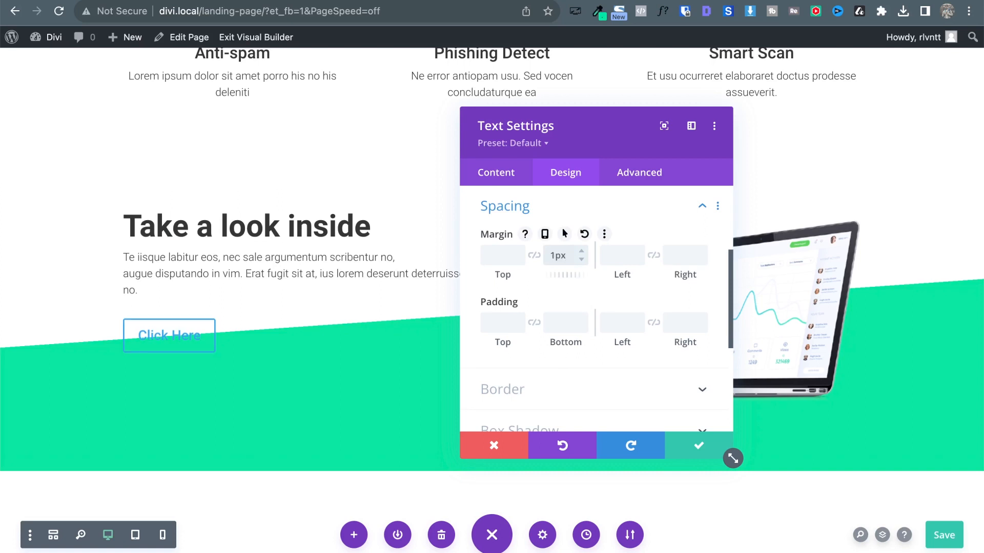
pyautogui.hotkey('shift', 'Up')
pyautogui.hotkey('shift', 'Up')
pyautogui.press('Down')
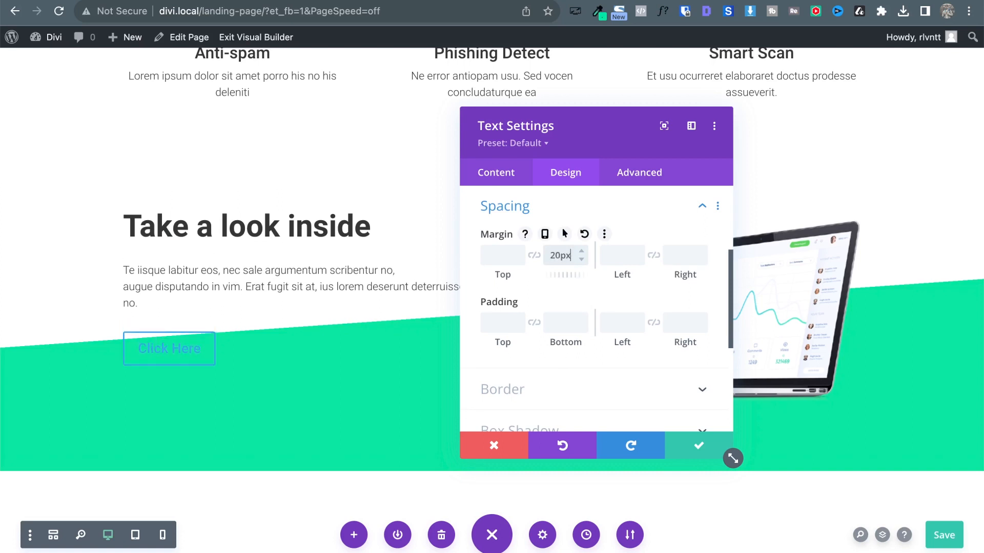
pyautogui.click(717, 449)
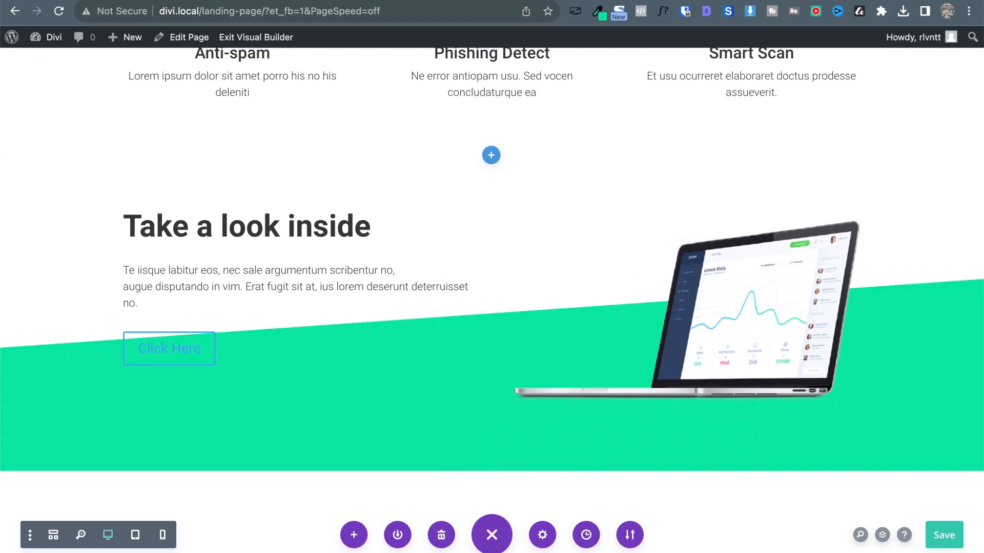
# After comparing with the reference, set the paragraph module's font weight to Regular.
pyautogui.click(171, 0)
pyautogui.click(153, 0)
pyautogui.moveTo(248, 289)
pyautogui.click(273, 272)
pyautogui.click(552, 175)
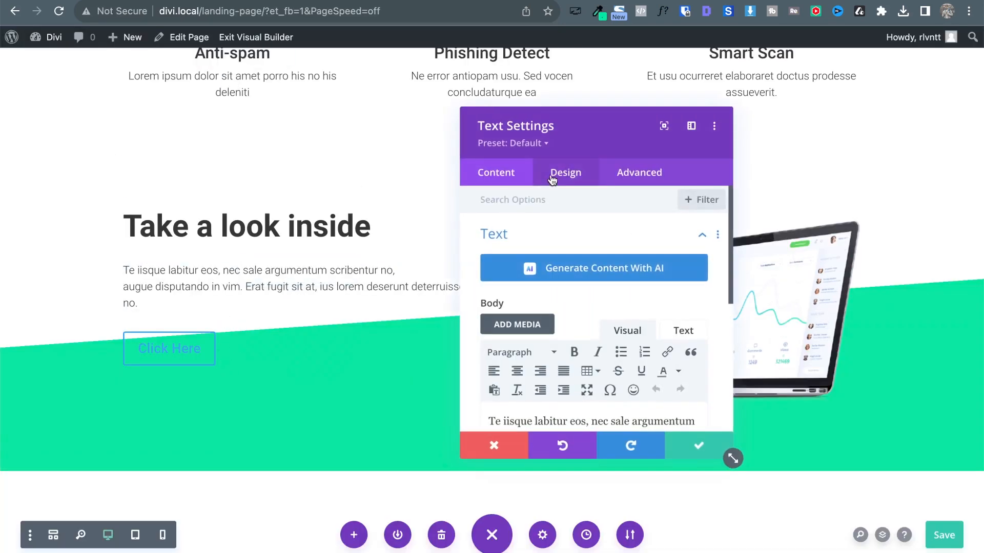
pyautogui.click(504, 236)
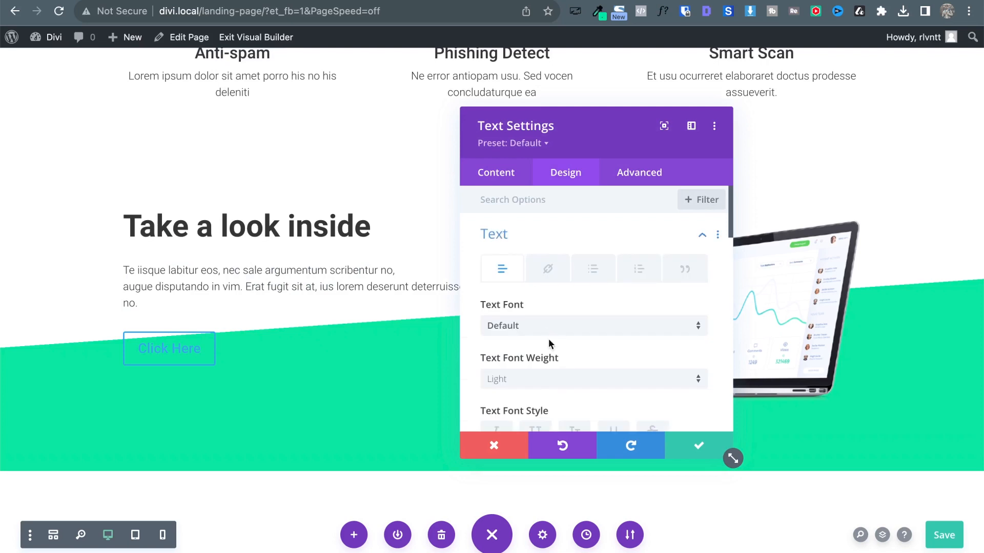
pyautogui.click(528, 389)
pyautogui.click(525, 410)
pyautogui.click(690, 446)
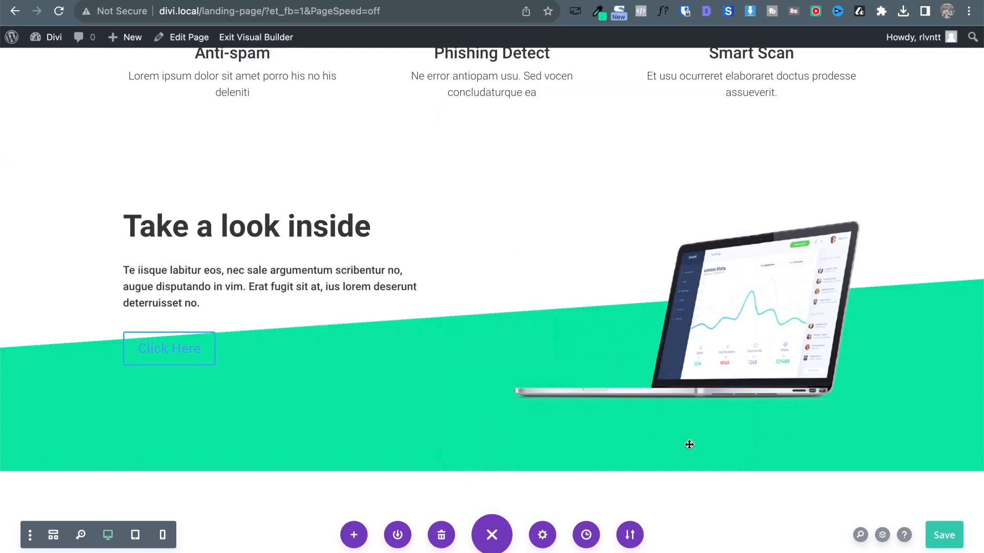
pyautogui.hotkey('ctrl', 'Tab')
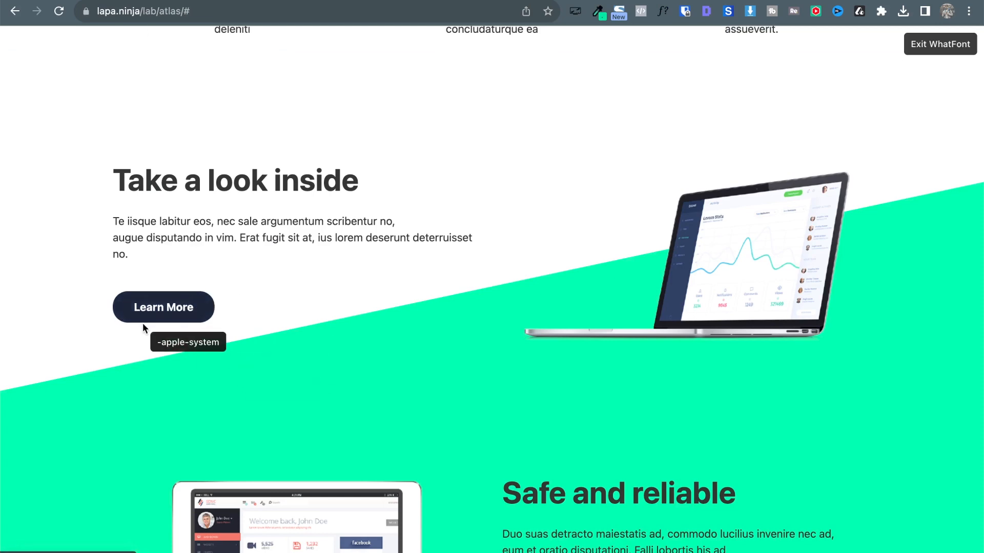
# Scroll the Atlas reference up to its hero, then return to the Divi builder tab.
pyautogui.scroll(2, 241, 316)
pyautogui.scroll(10, 241, 316)
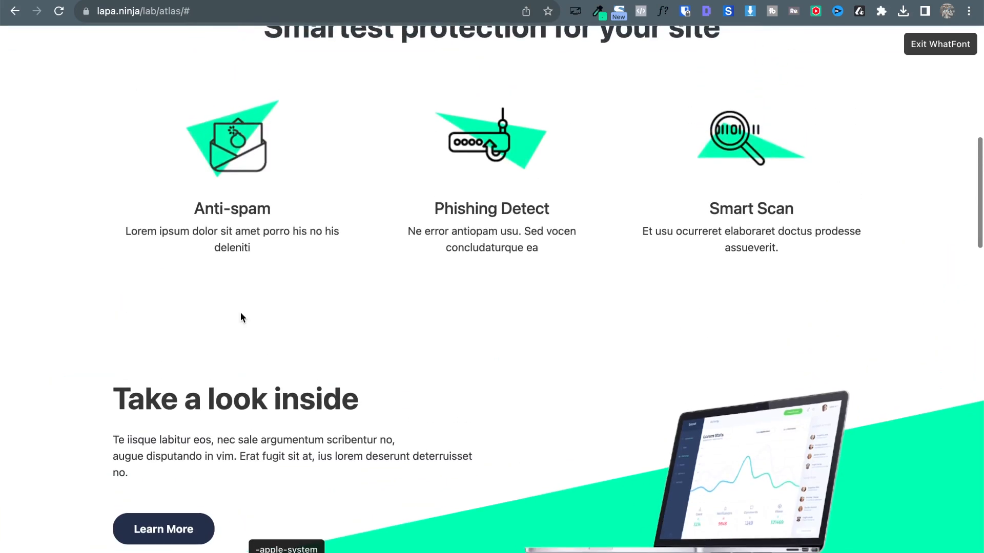
pyautogui.click(275, 0)
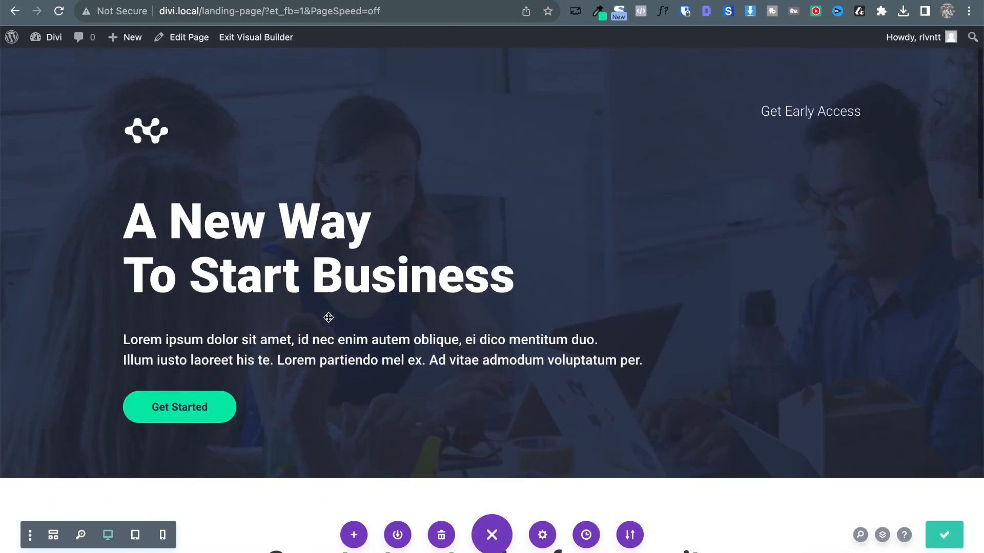
# Paste a copy of the hero's Get Started button above Click Here and delete Click Here.
pyautogui.scroll(-3, 329, 318)
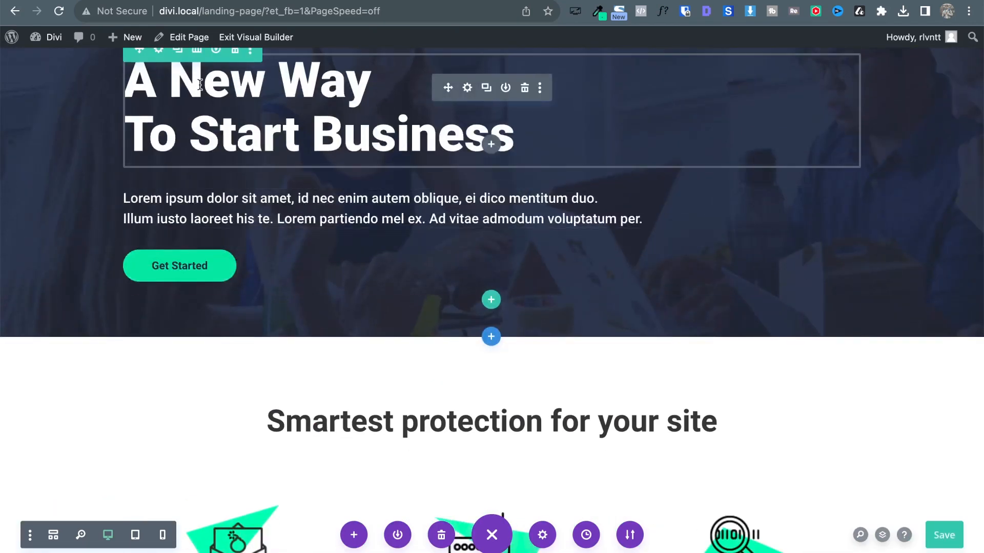
pyautogui.scroll(-1, 182, 276)
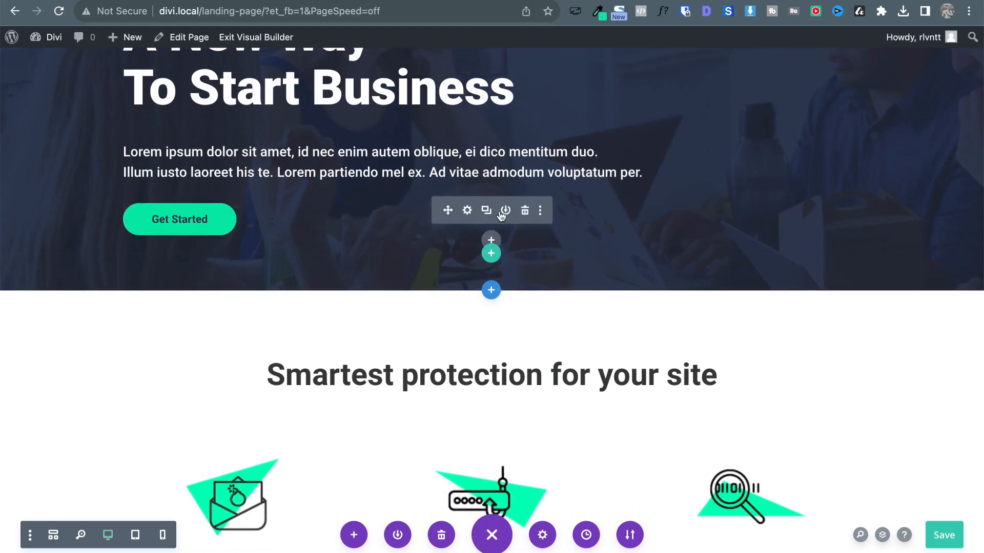
pyautogui.rightClick(461, 217)
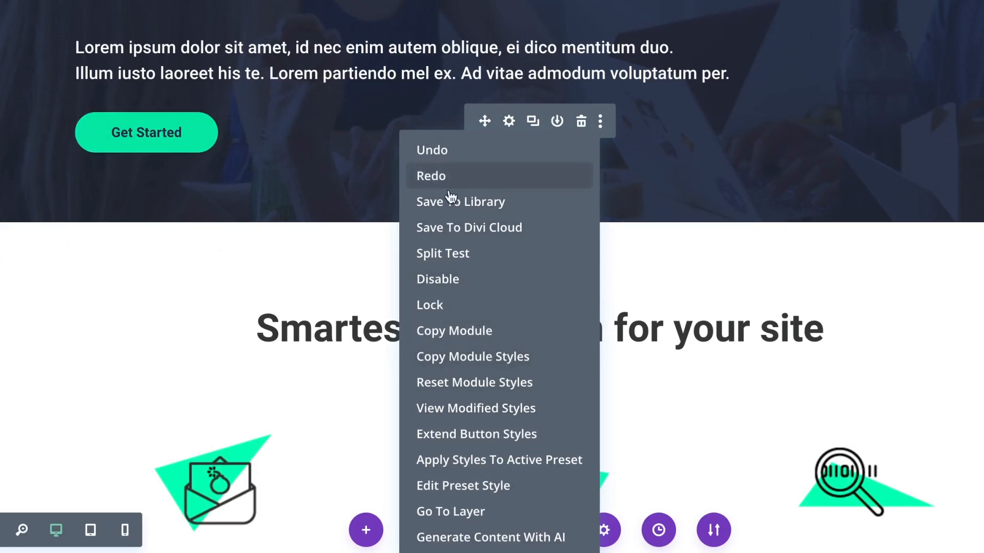
pyautogui.click(444, 332)
pyautogui.scroll(-10, 441, 328)
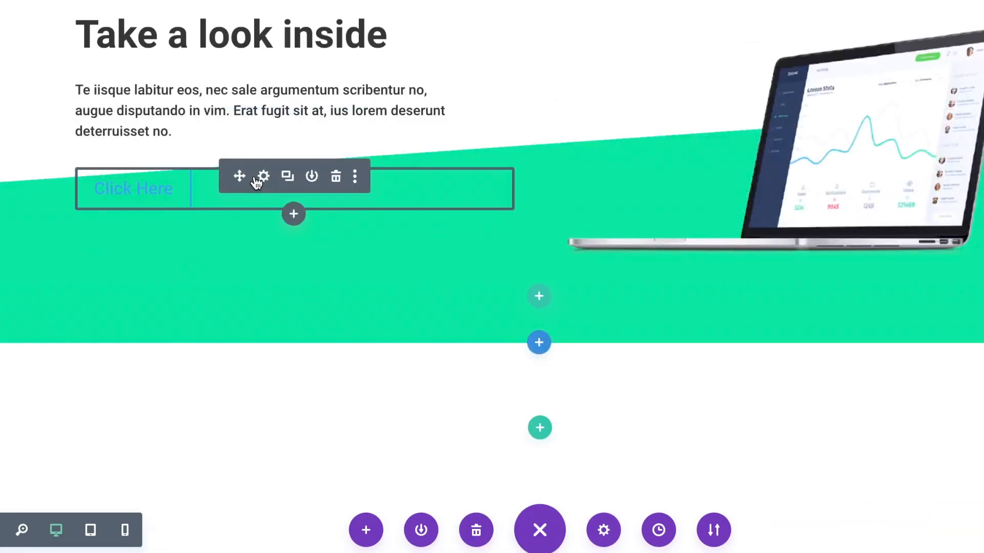
pyautogui.rightClick(258, 179)
pyautogui.click(202, 461)
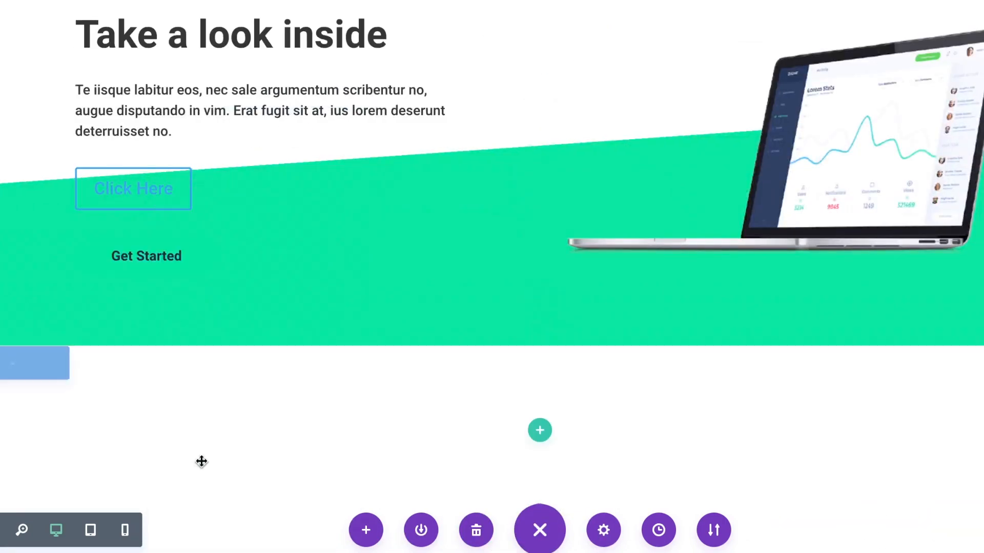
pyautogui.moveTo(231, 244); pyautogui.dragTo(169, 120)
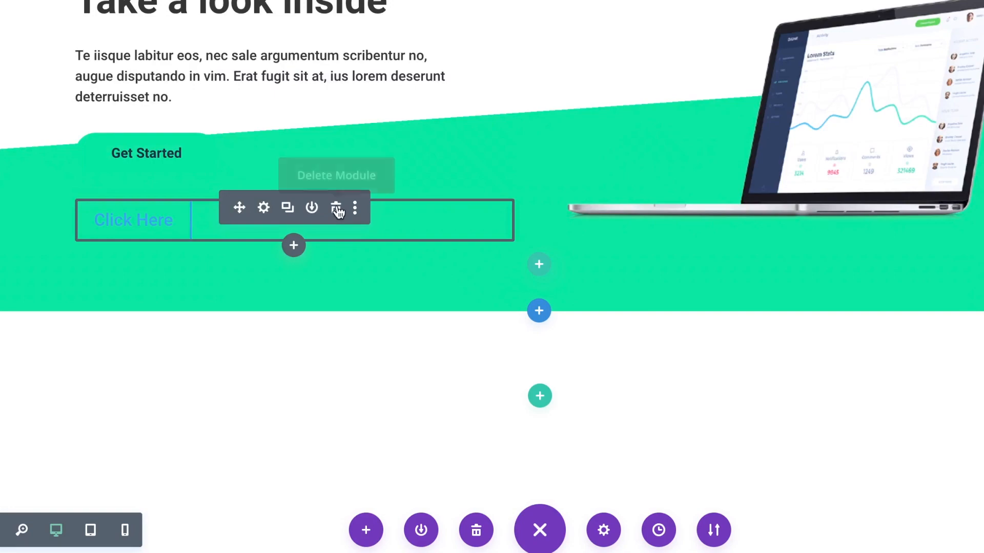
pyautogui.click(337, 208)
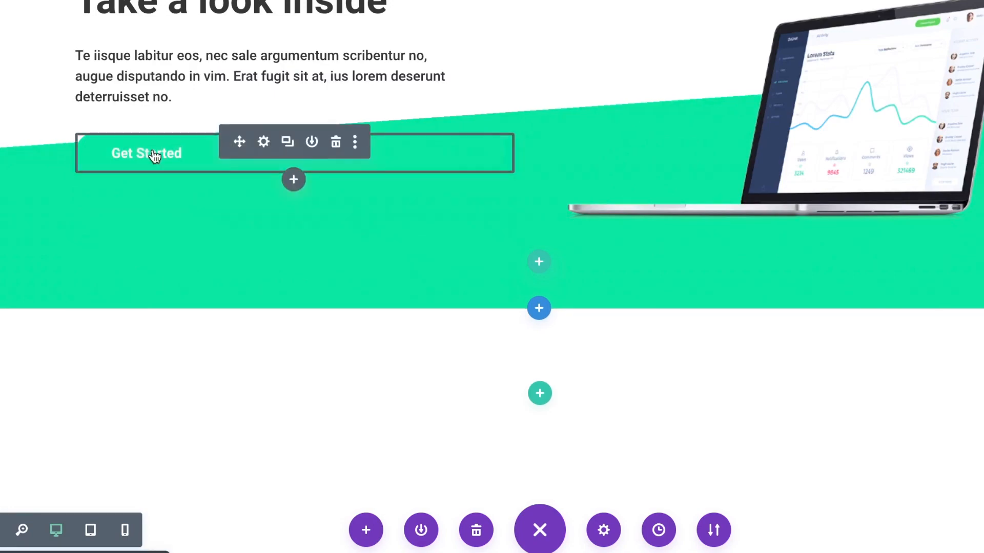
# Remove the extra duplicated Get Started button and open the remaining button's settings.
pyautogui.scroll(15, 198, 36)
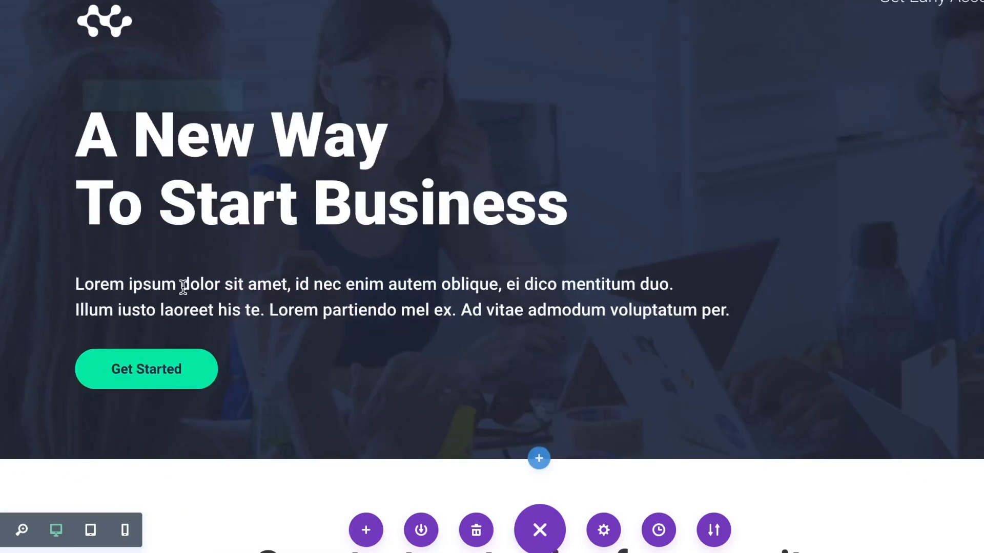
pyautogui.scroll(-3, 183, 287)
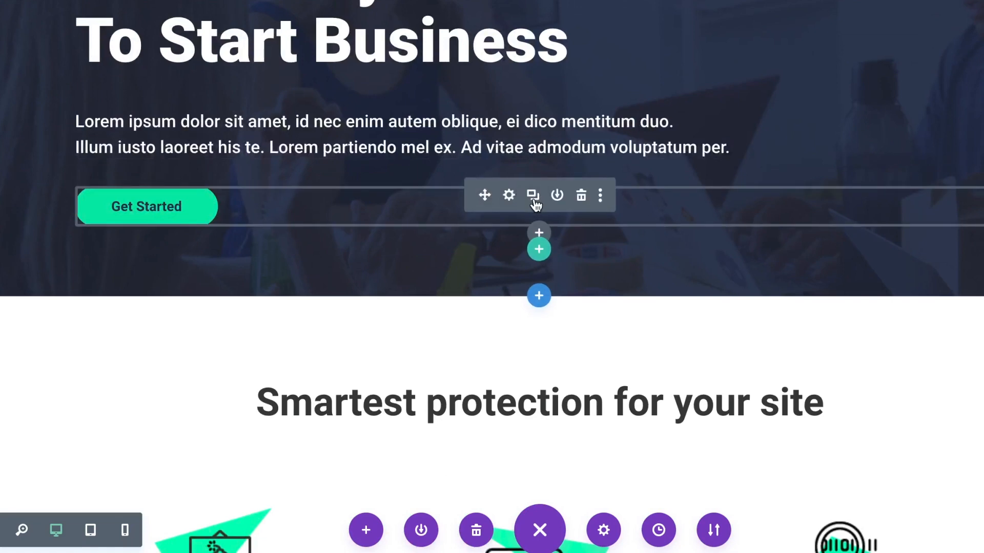
pyautogui.click(536, 205)
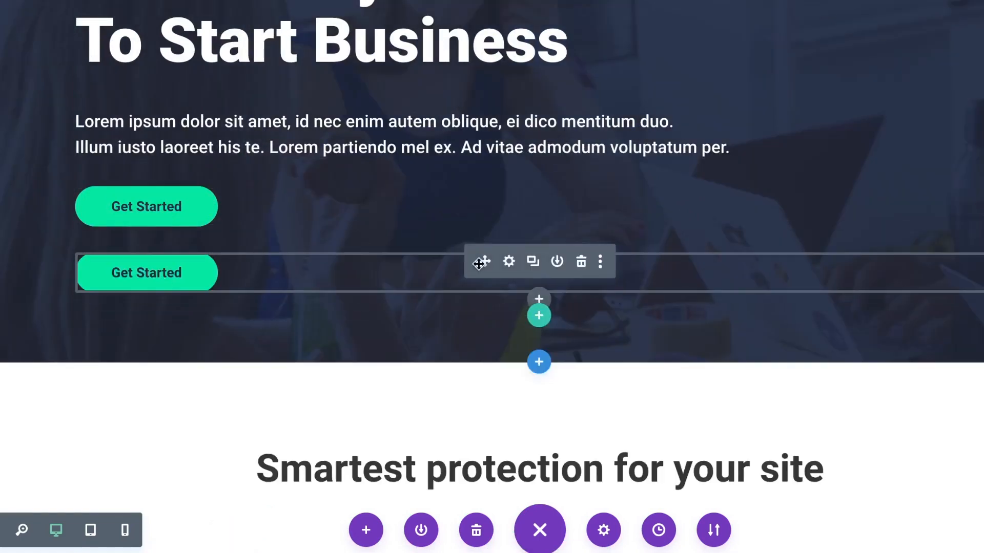
pyautogui.moveTo(479, 264); pyautogui.dragTo(221, 447)
pyautogui.scroll(-3, 222, 447)
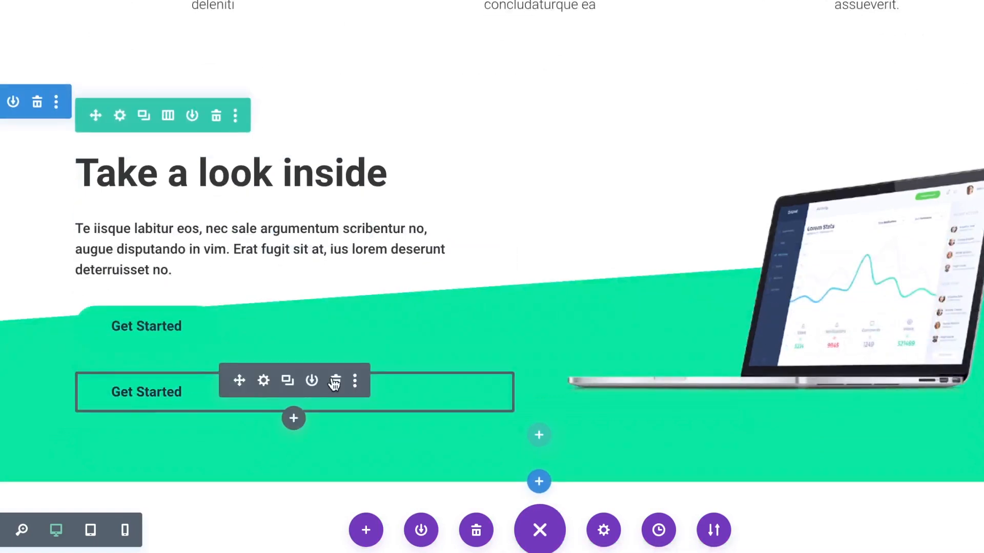
pyautogui.click(335, 383)
pyautogui.click(264, 317)
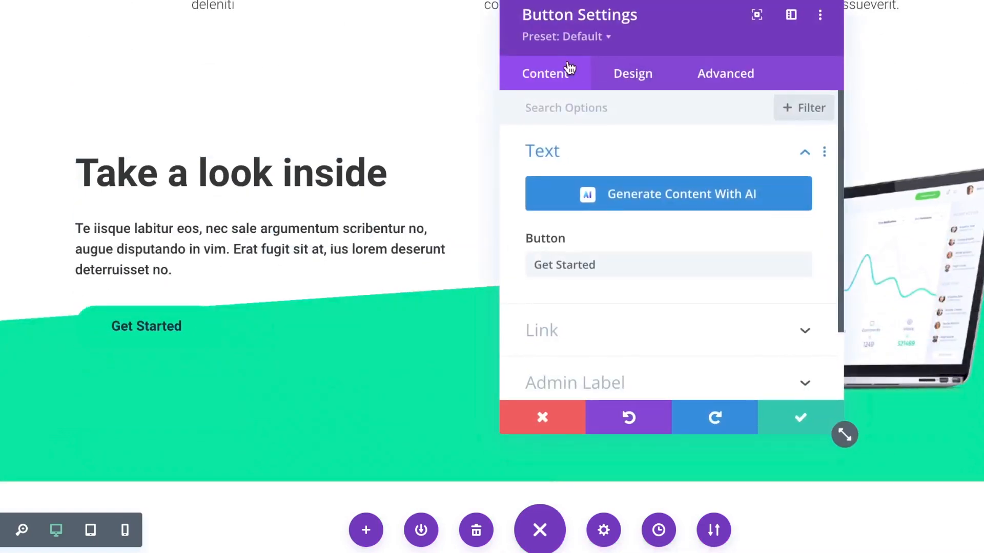
# Make the Get Started button's text white.
pyautogui.click(661, 76)
pyautogui.click(579, 253)
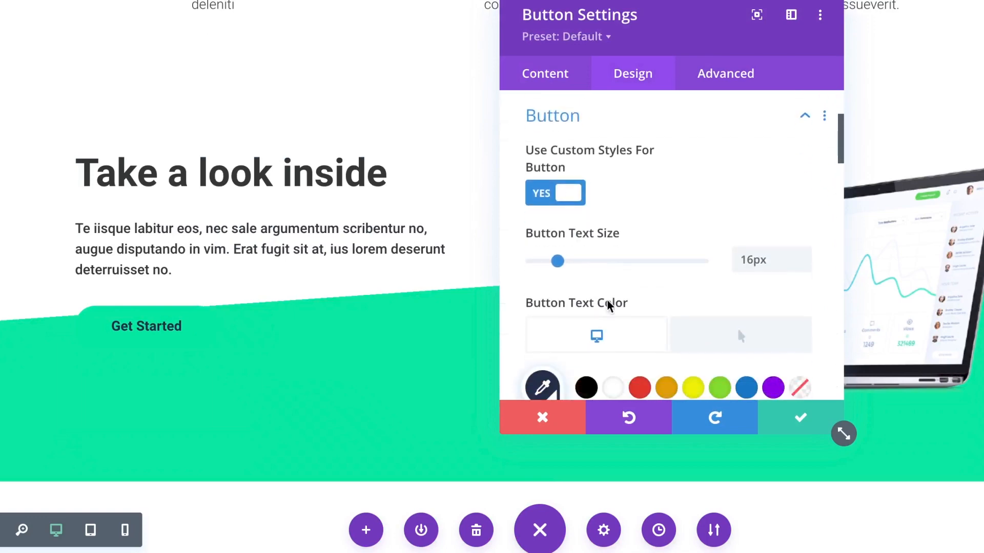
pyautogui.scroll(-5, 607, 303)
pyautogui.click(613, 115)
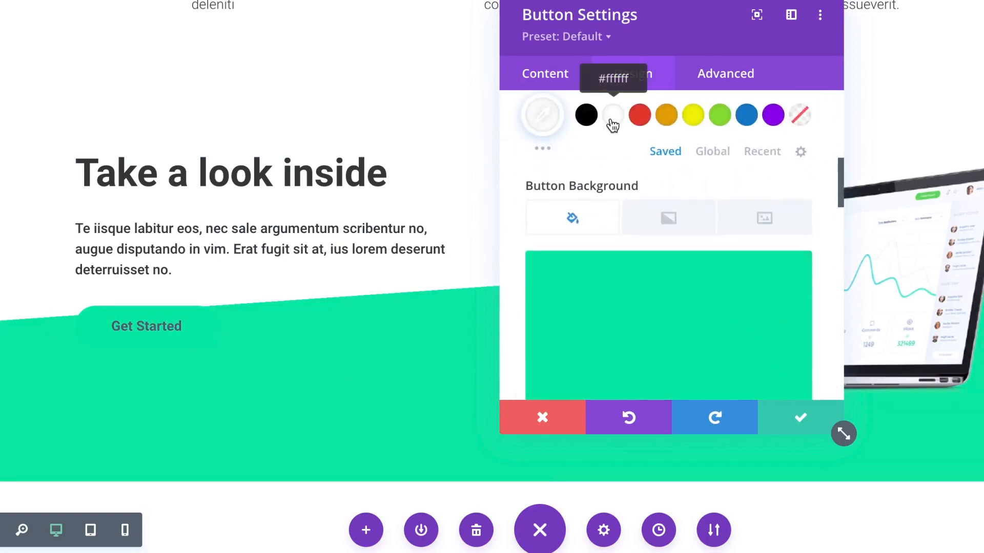
pyautogui.scroll(1, 614, 125)
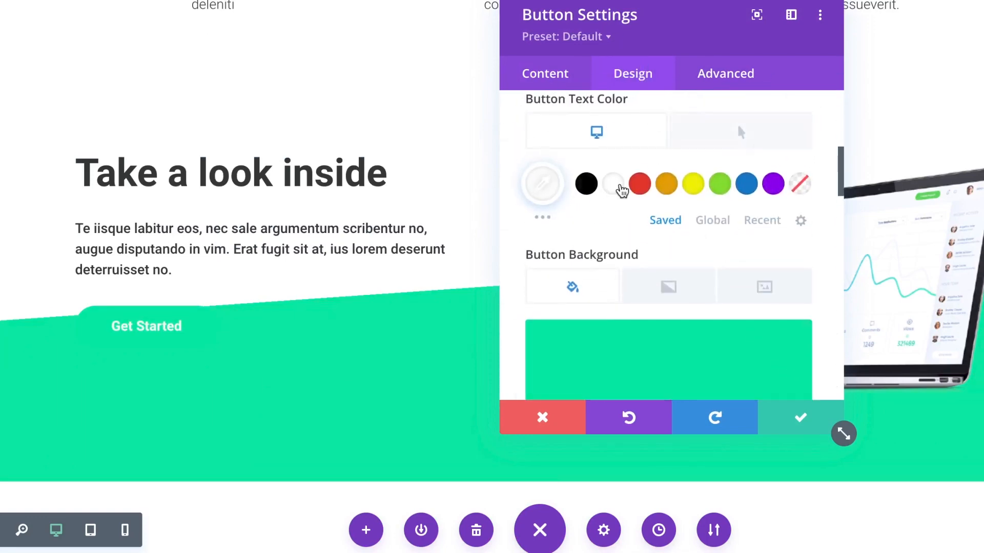
pyautogui.scroll(1, 737, 123)
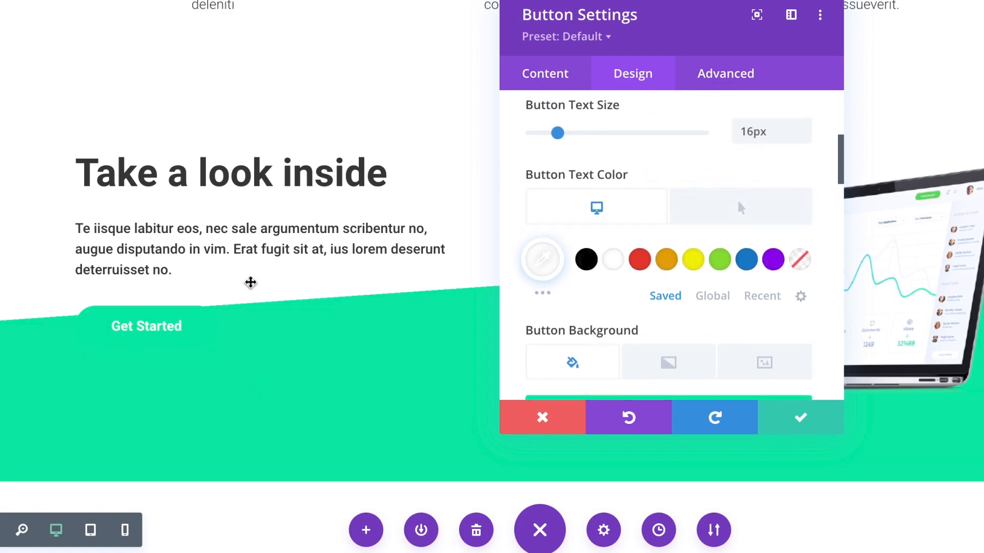
pyautogui.scroll(10, 213, 236)
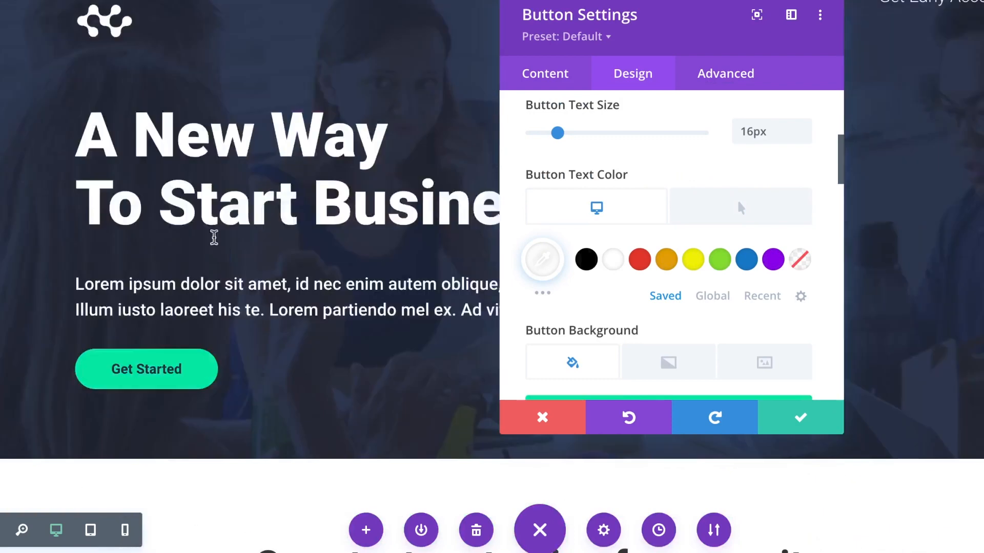
pyautogui.scroll(-10, 201, 360)
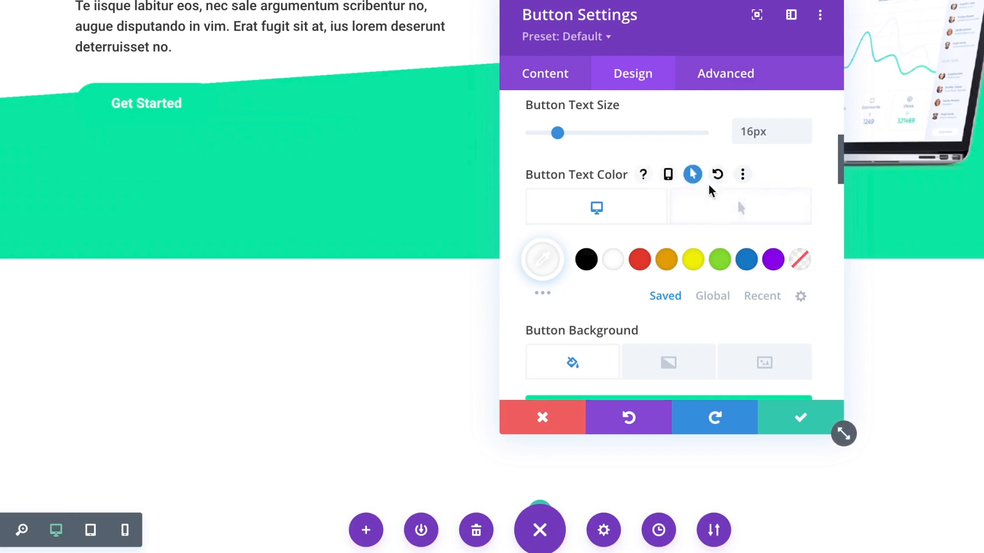
# Set the button text to turn black on hover and save.
pyautogui.click(718, 210)
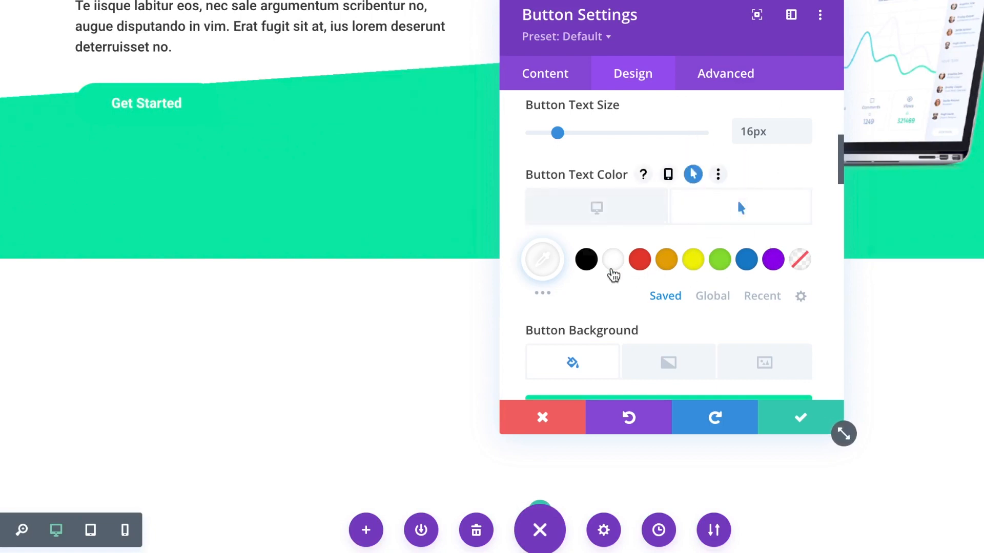
pyautogui.click(587, 260)
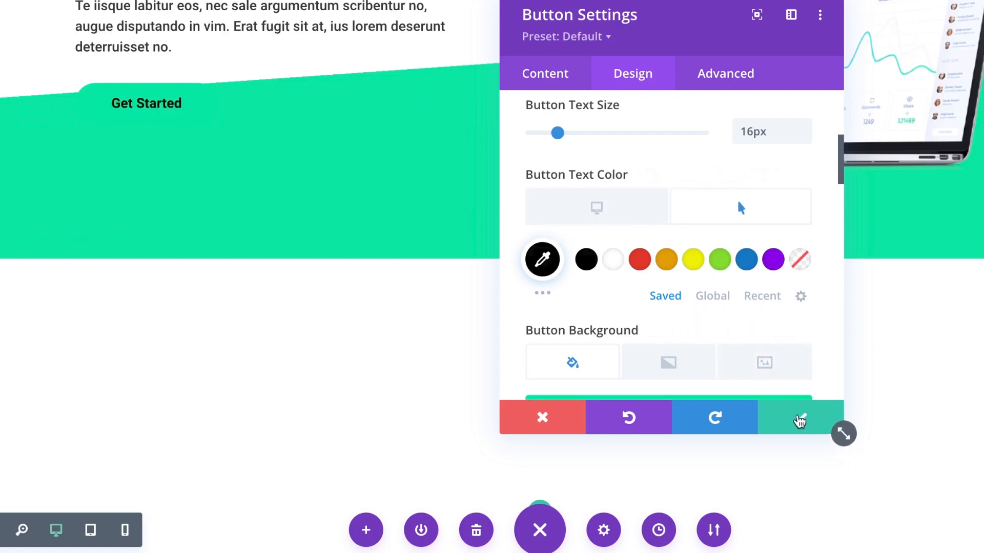
pyautogui.click(799, 417)
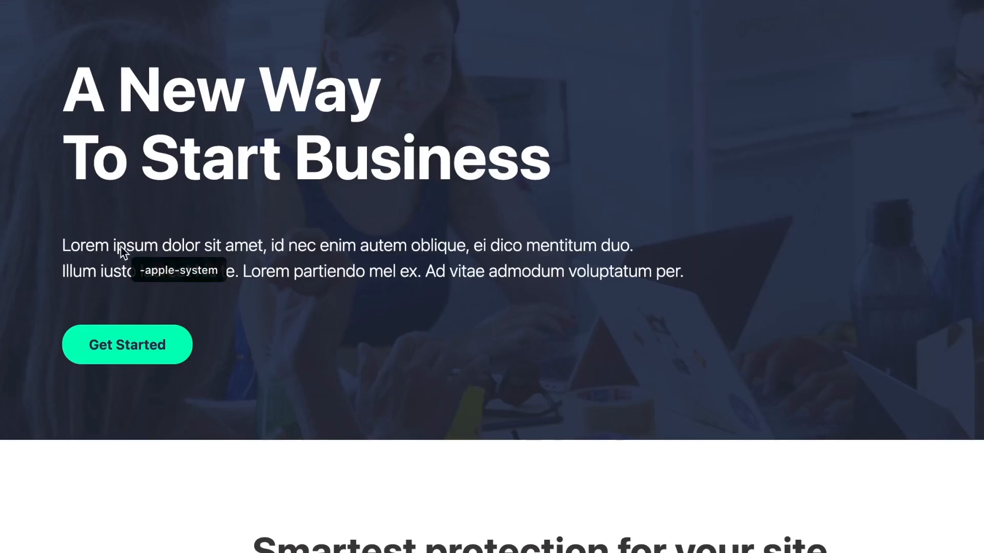
pyautogui.scroll(-15, 121, 251)
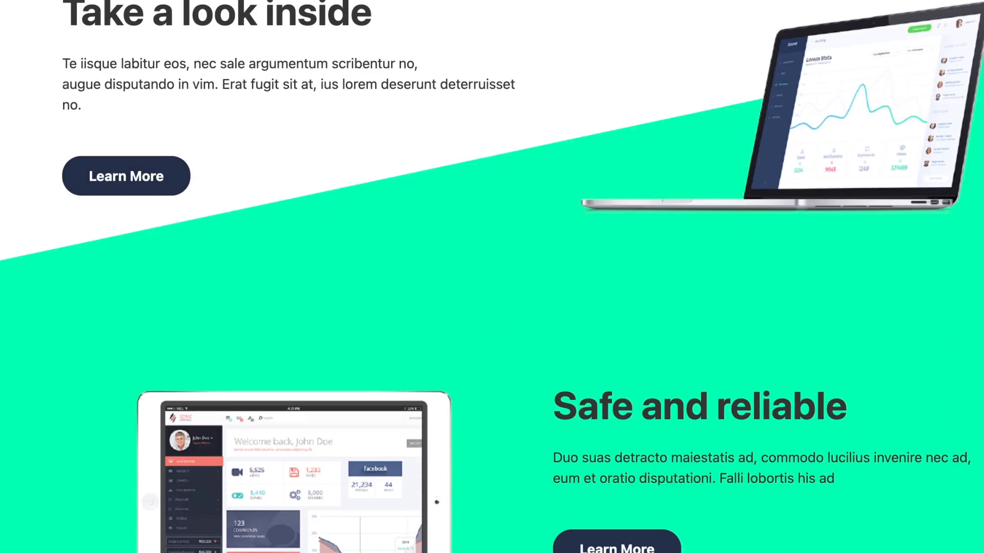
# Sample the reference Learn More button's dark navy with the ColorZilla eyedropper.
pyautogui.click(672, 1)
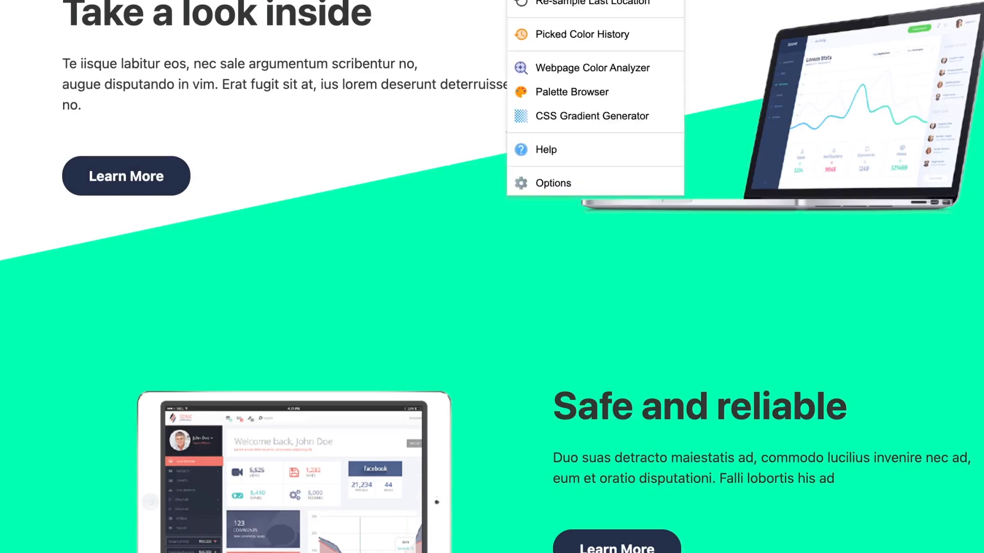
pyautogui.click(590, 0)
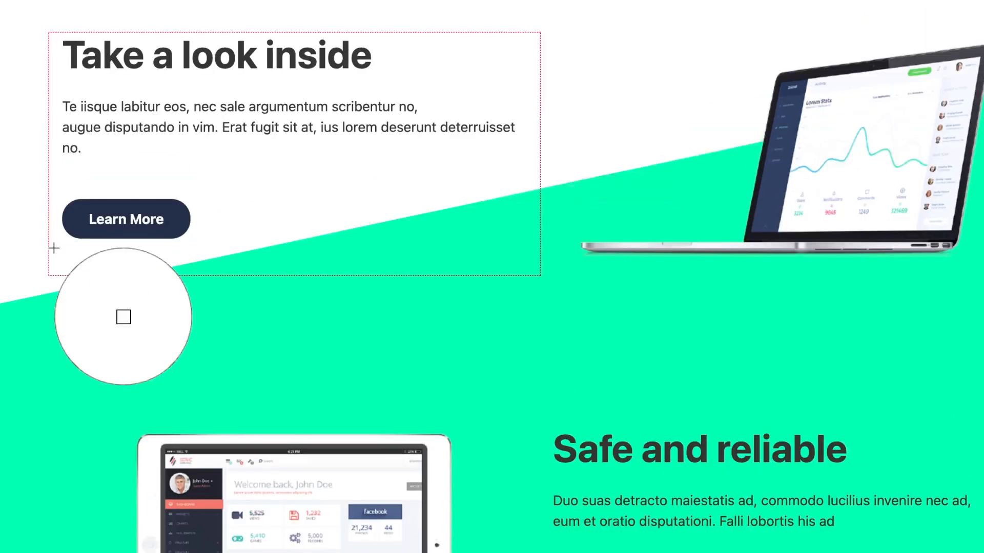
pyautogui.click(69, 216)
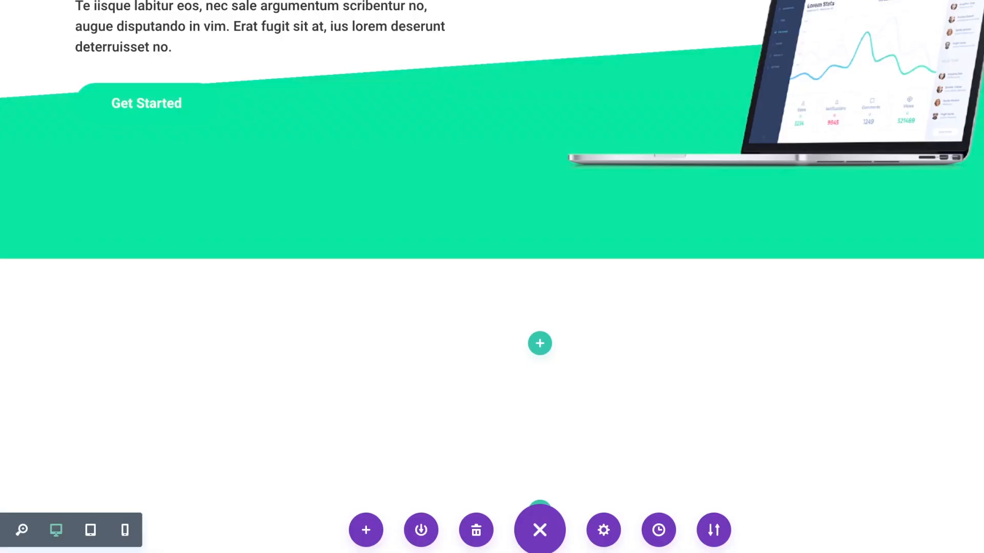
# Save the sampled navy #131A2E as a global colour and fill the button background with it.
pyautogui.click(261, 93)
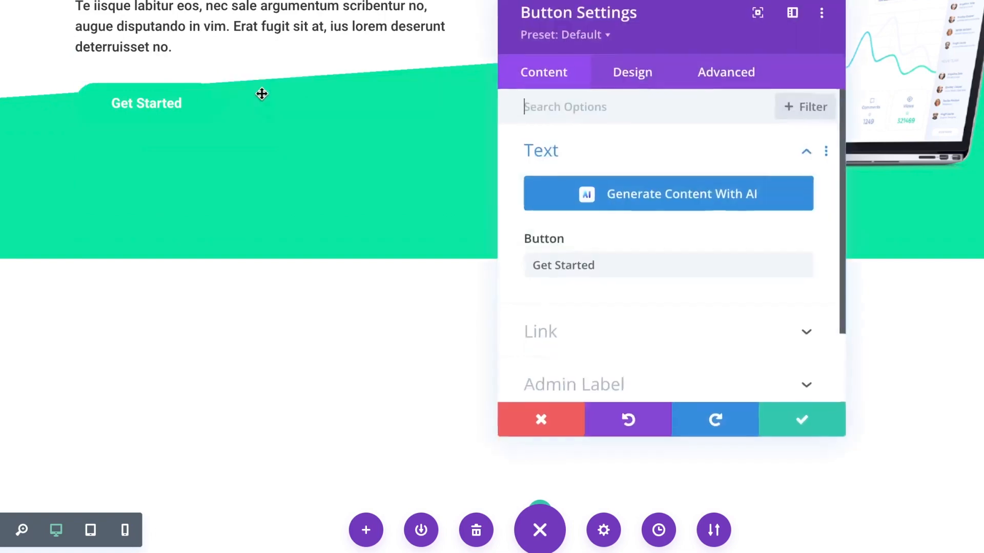
pyautogui.scroll(-2, 600, 313)
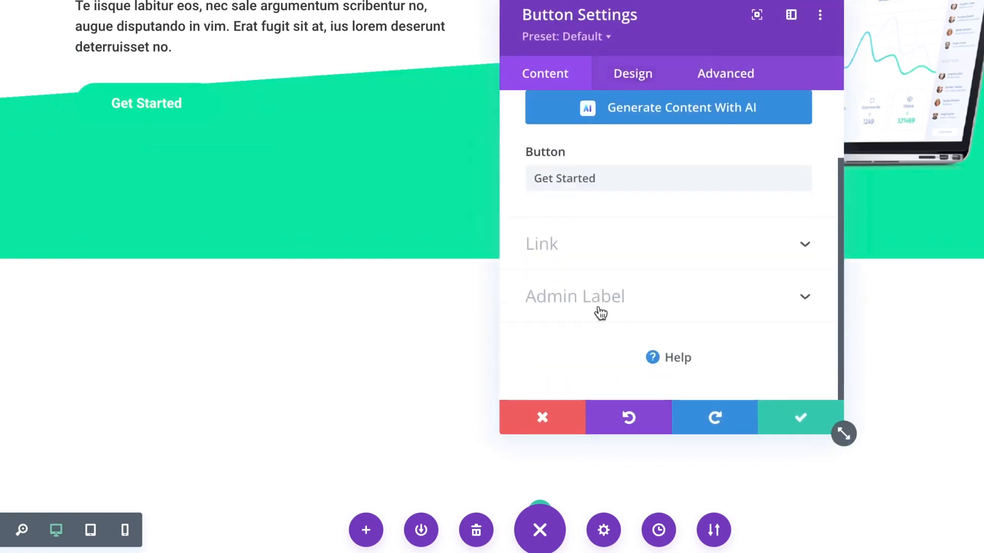
pyautogui.click(642, 82)
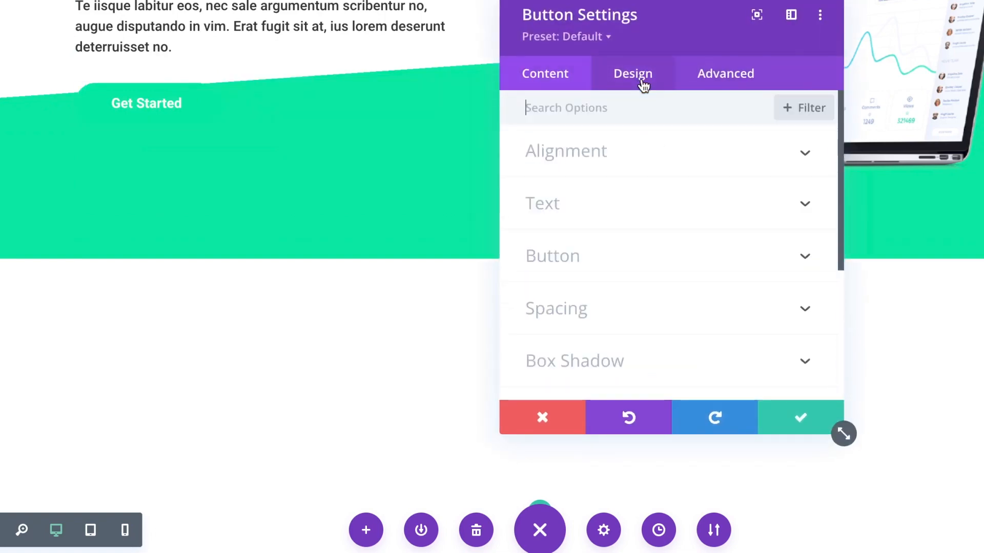
pyautogui.click(584, 277)
pyautogui.scroll(-4, 659, 286)
pyautogui.scroll(2, 604, 174)
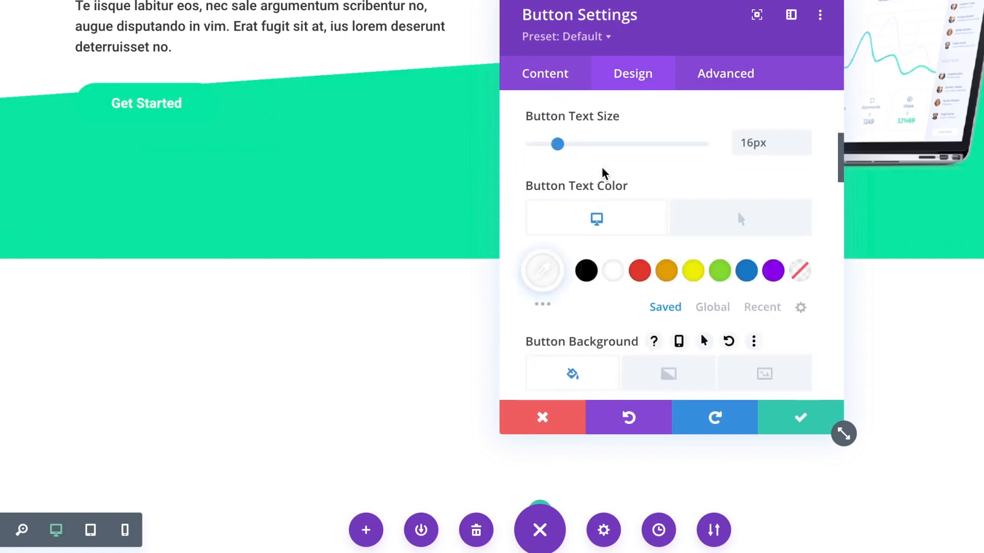
pyautogui.scroll(-4, 610, 329)
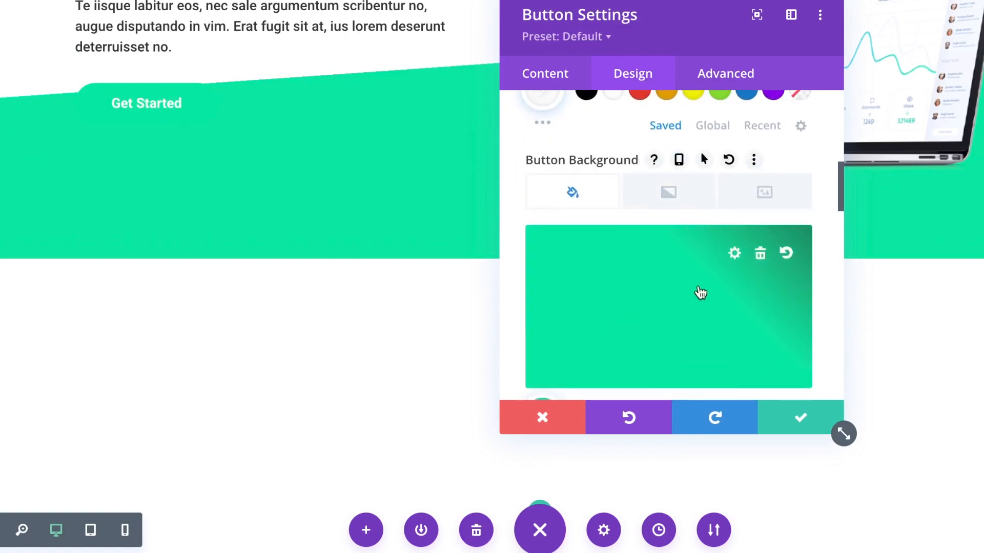
pyautogui.scroll(-4, 700, 293)
pyautogui.click(715, 316)
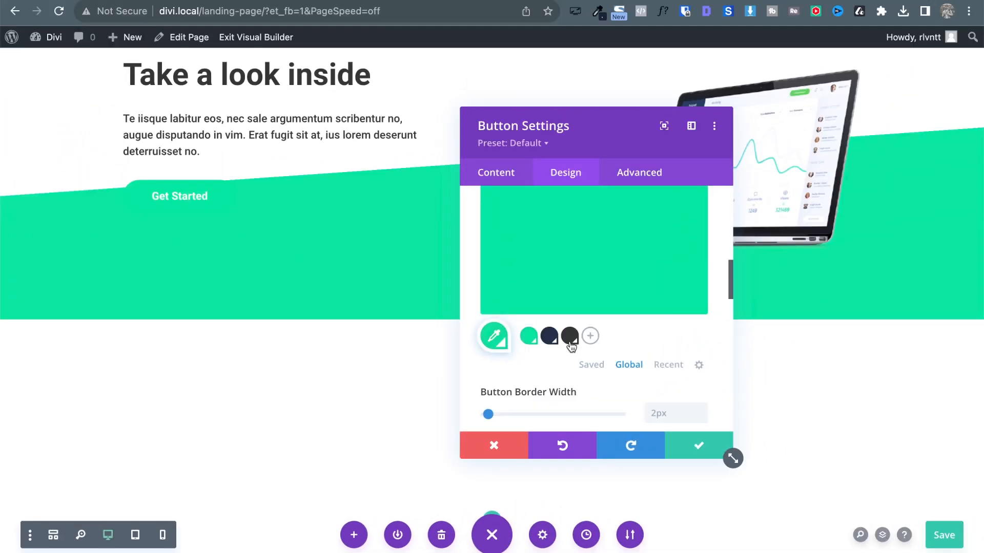
pyautogui.click(590, 337)
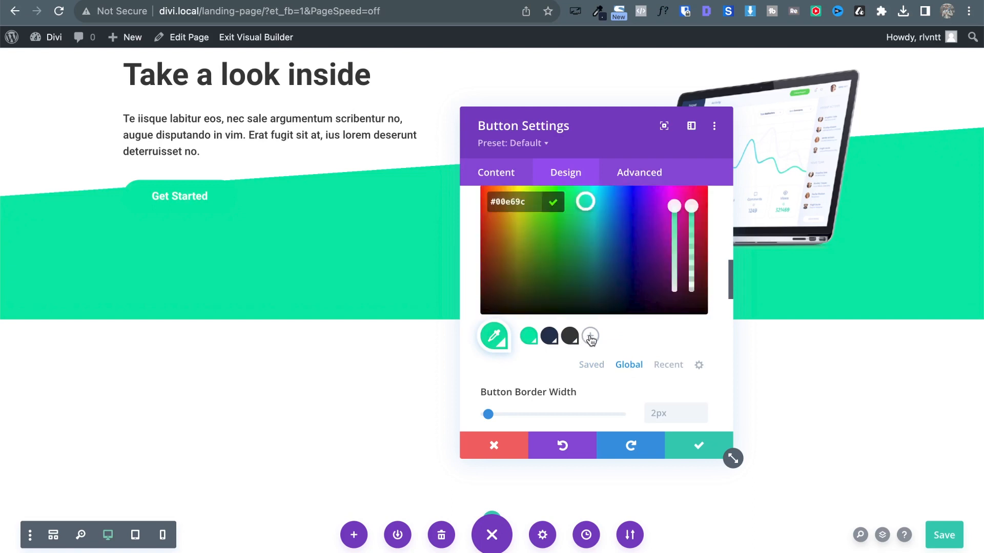
pyautogui.click(562, 204)
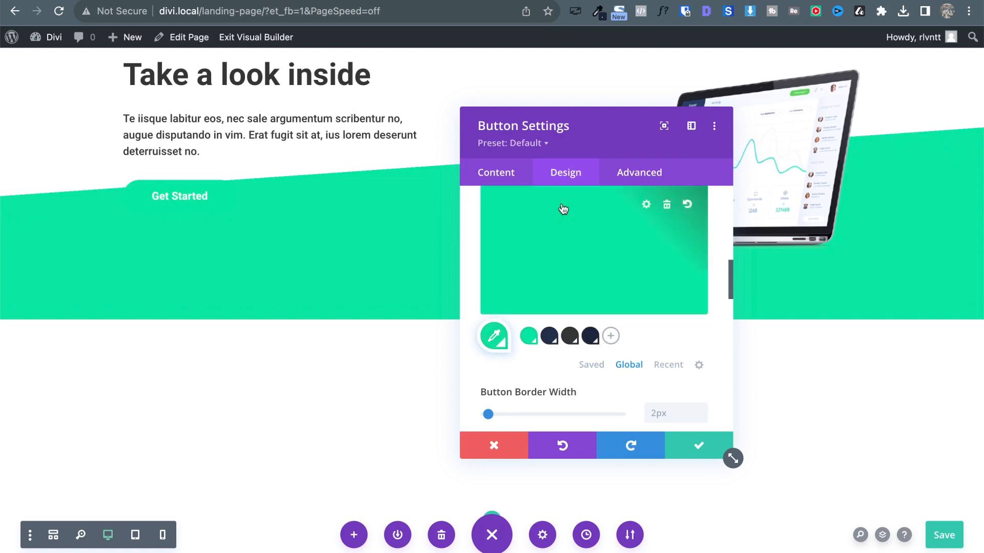
pyautogui.click(590, 337)
# Give the button a matching dark navy border.
pyautogui.scroll(-3, 640, 277)
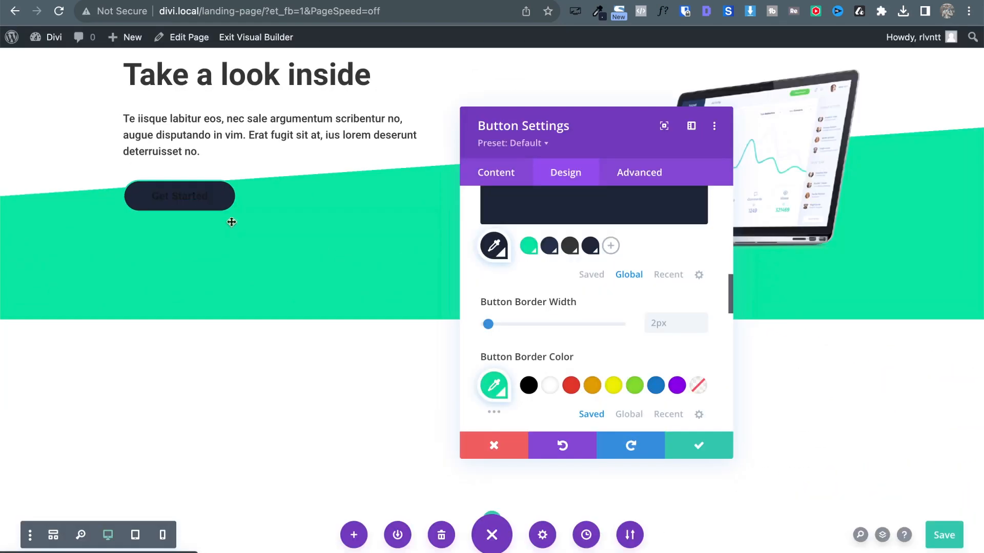
pyautogui.scroll(-1, 629, 379)
pyautogui.click(627, 377)
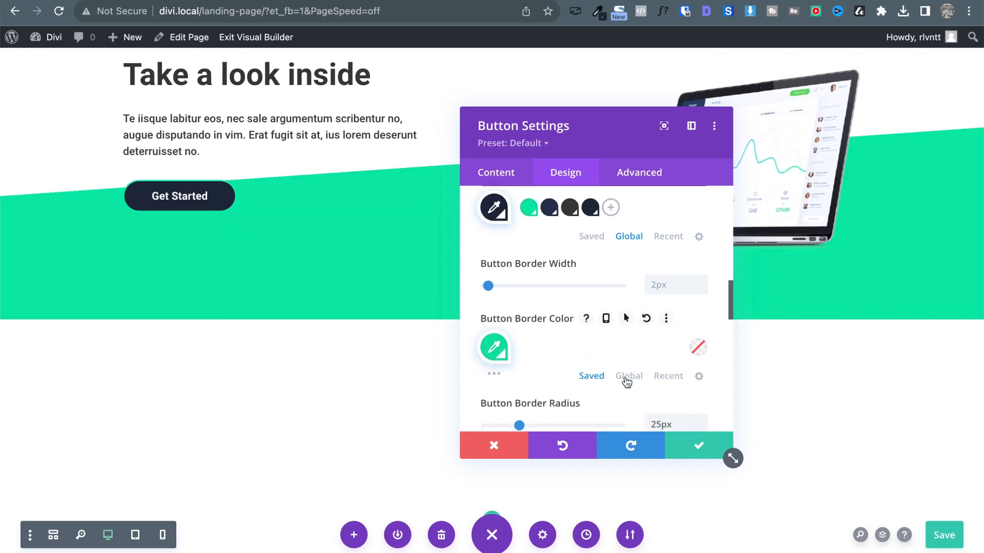
pyautogui.click(589, 348)
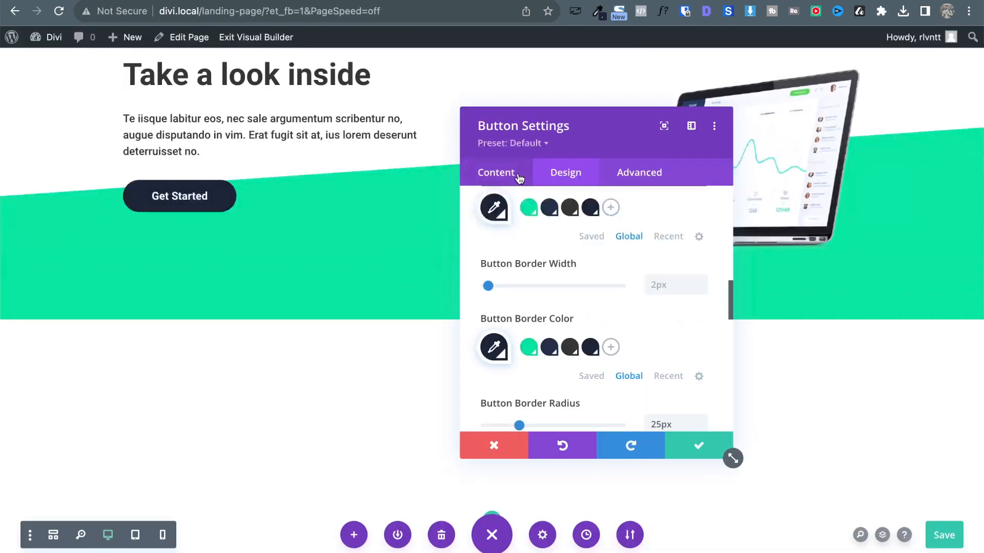
# Change the button label to 'Learn More' and save.
pyautogui.click(519, 178)
pyautogui.click(523, 247)
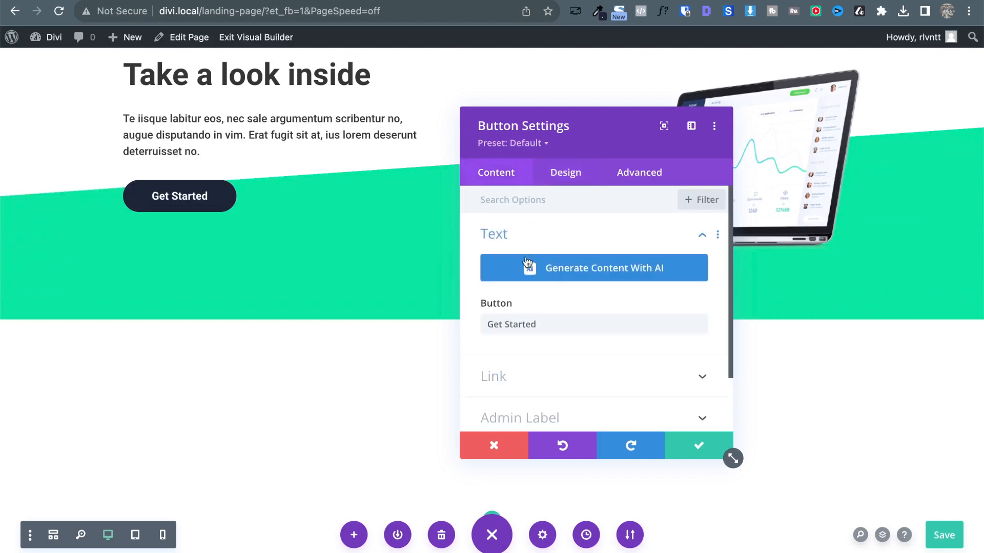
pyautogui.tripleClick(522, 322)
pyautogui.write('Learn')
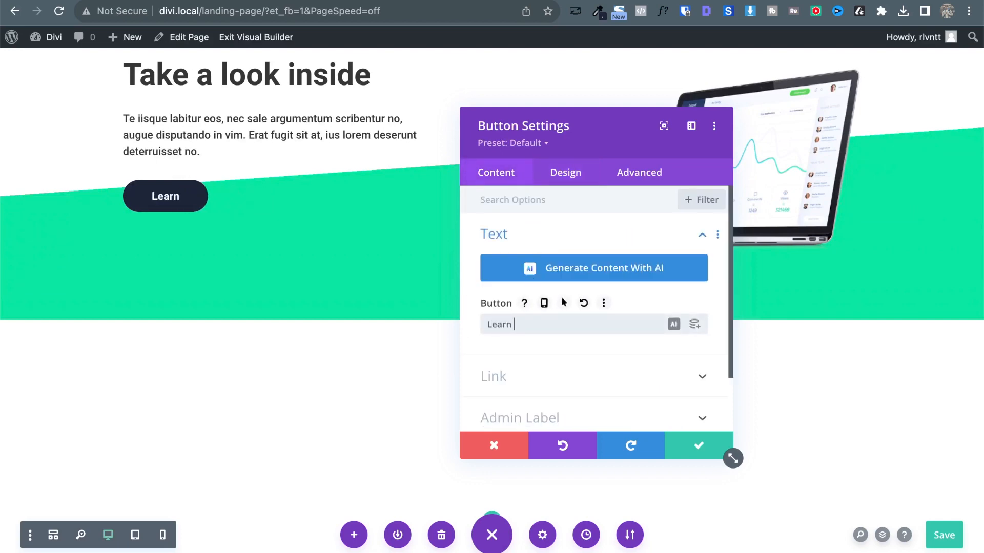
pyautogui.write(' More')
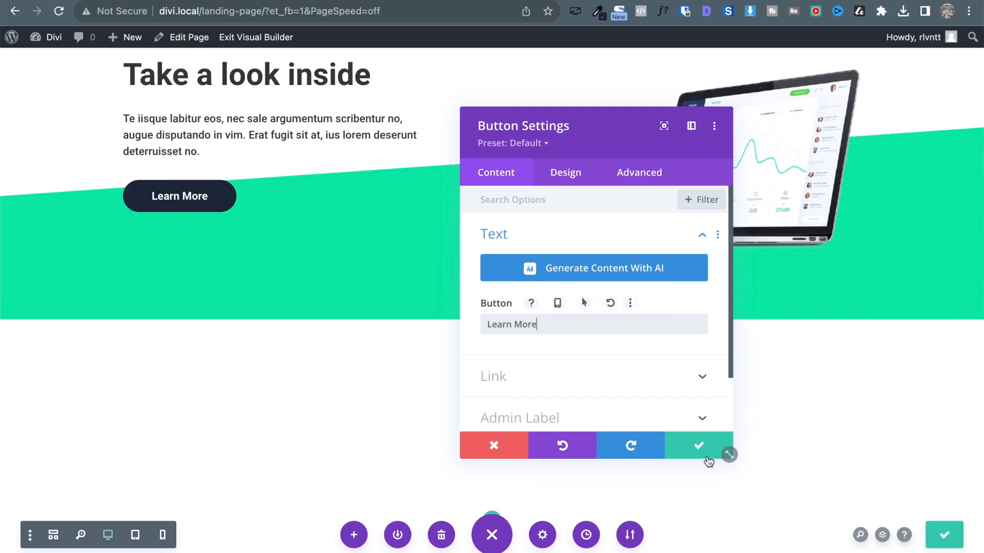
pyautogui.click(704, 454)
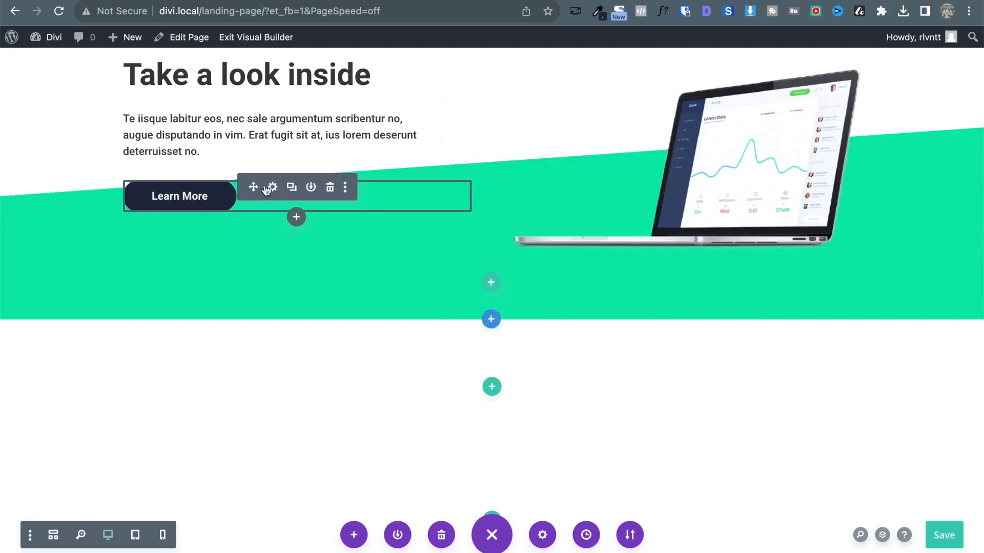
# Set the Learn More button's hover text colour to white and save the styling.
pyautogui.click(273, 187)
pyautogui.click(572, 178)
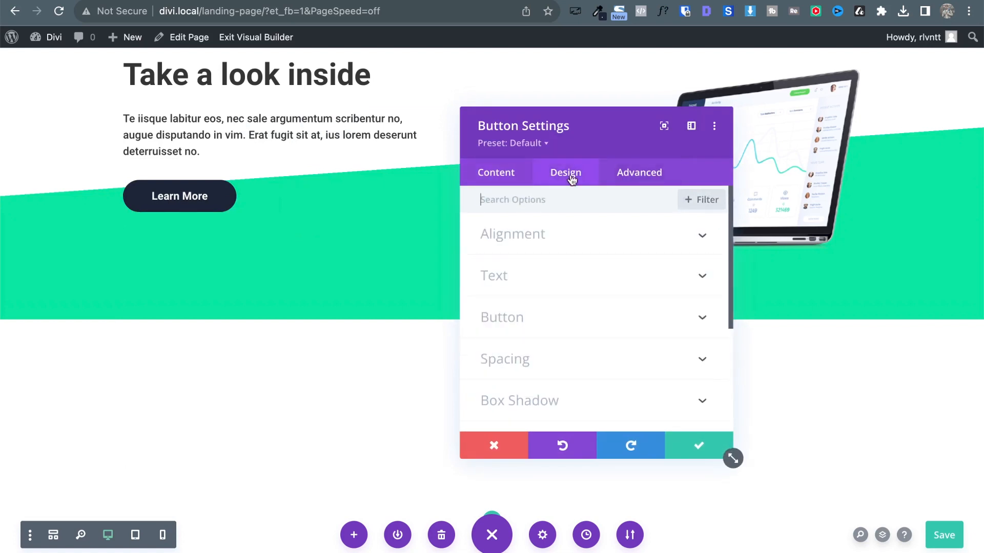
pyautogui.click(539, 318)
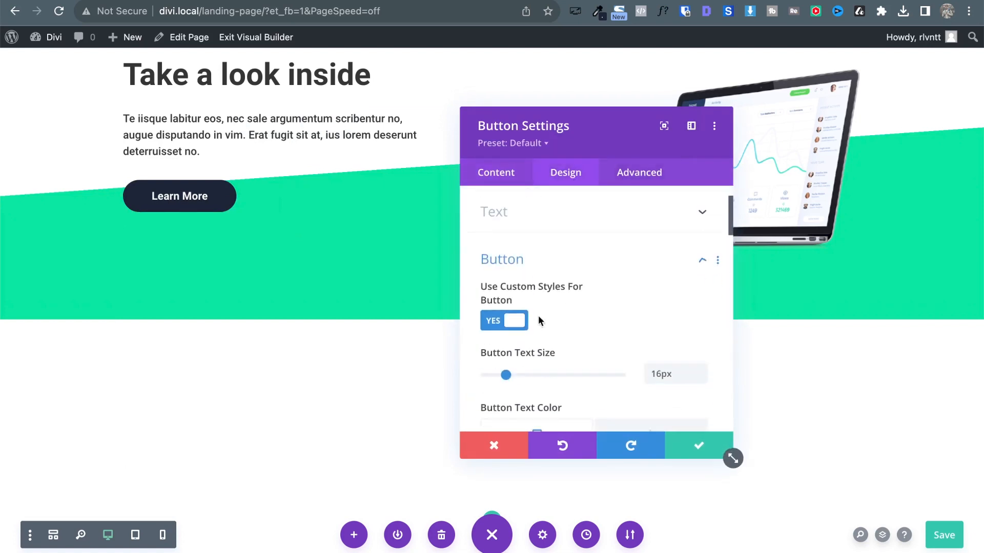
pyautogui.scroll(-5, 659, 361)
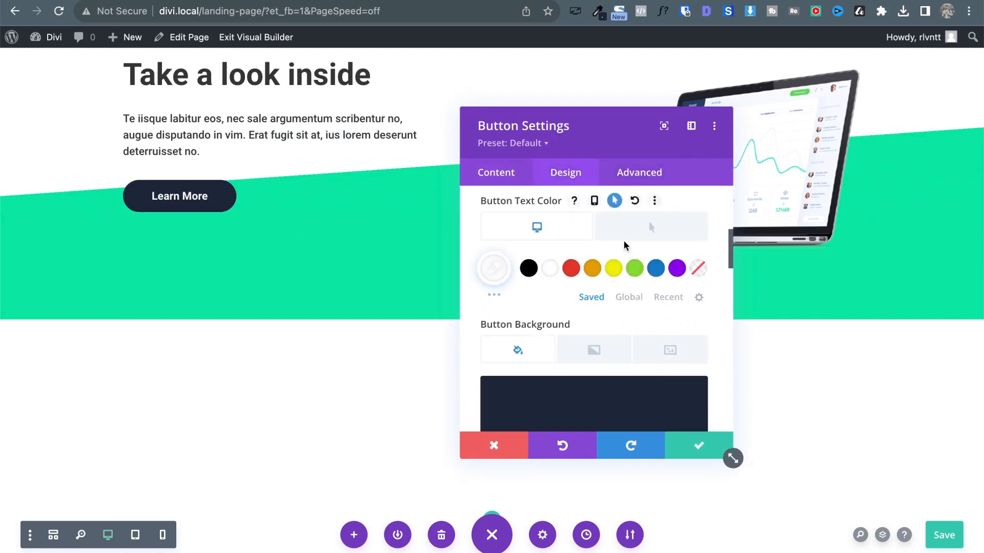
pyautogui.click(647, 225)
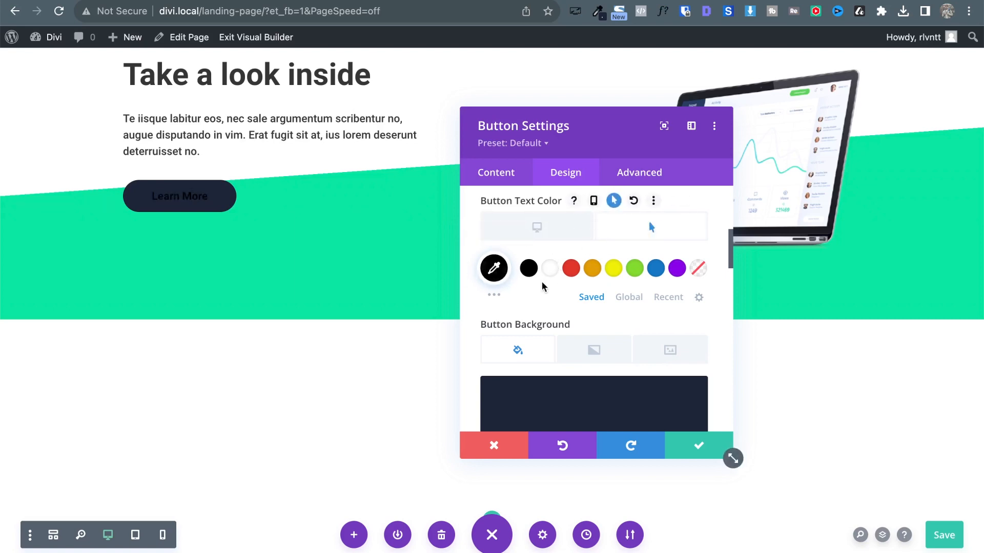
pyautogui.click(550, 269)
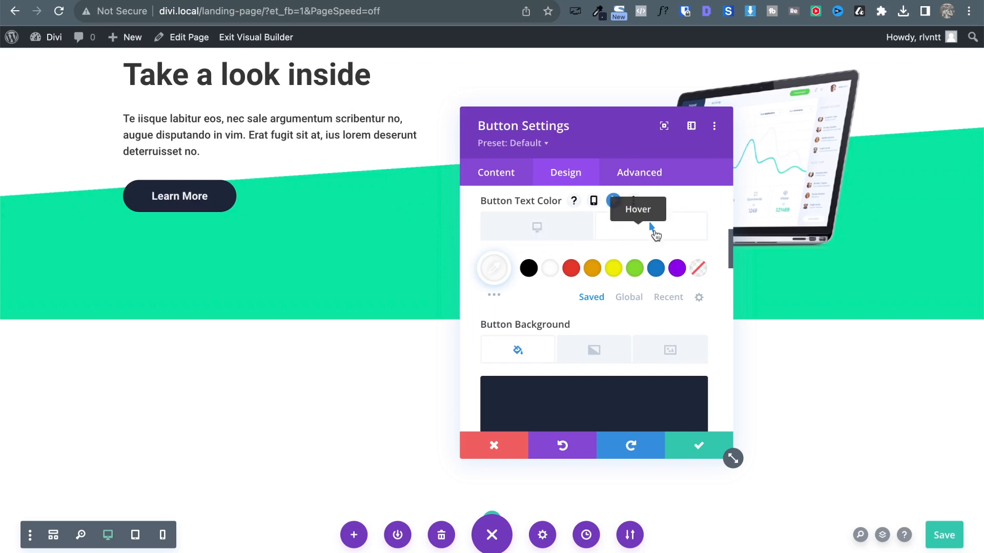
pyautogui.click(614, 203)
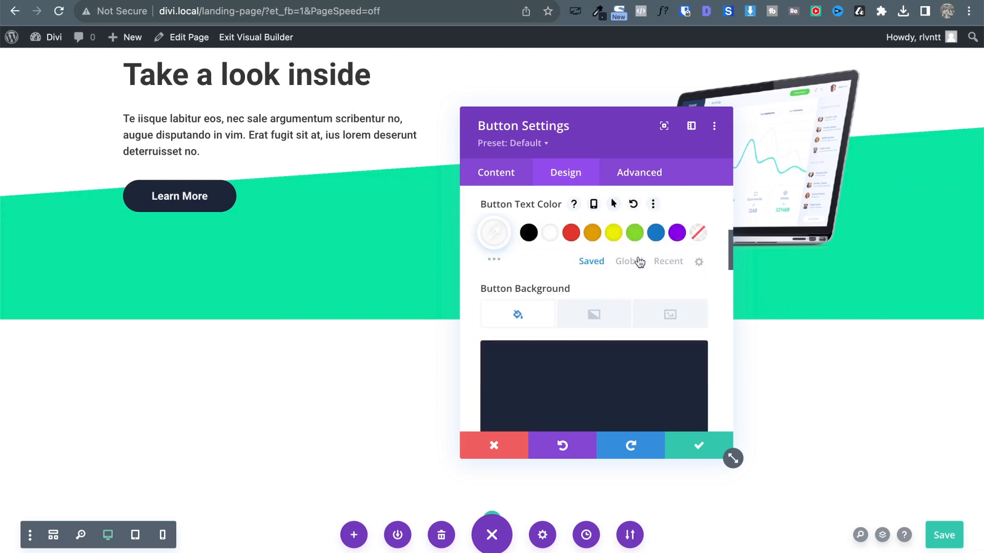
pyautogui.click(698, 445)
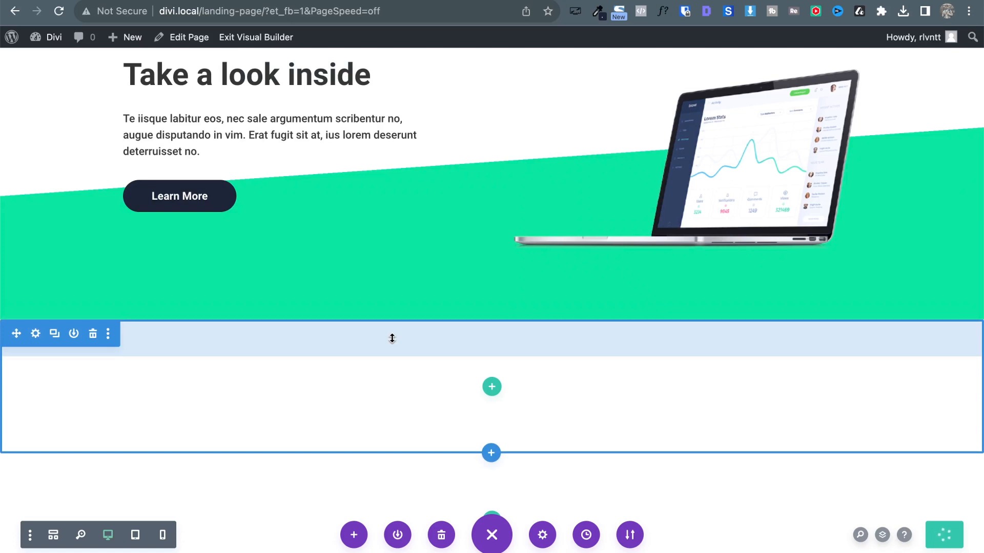
# Duplicate the 'Take a look inside' row.
pyautogui.scroll(3, 518, 179)
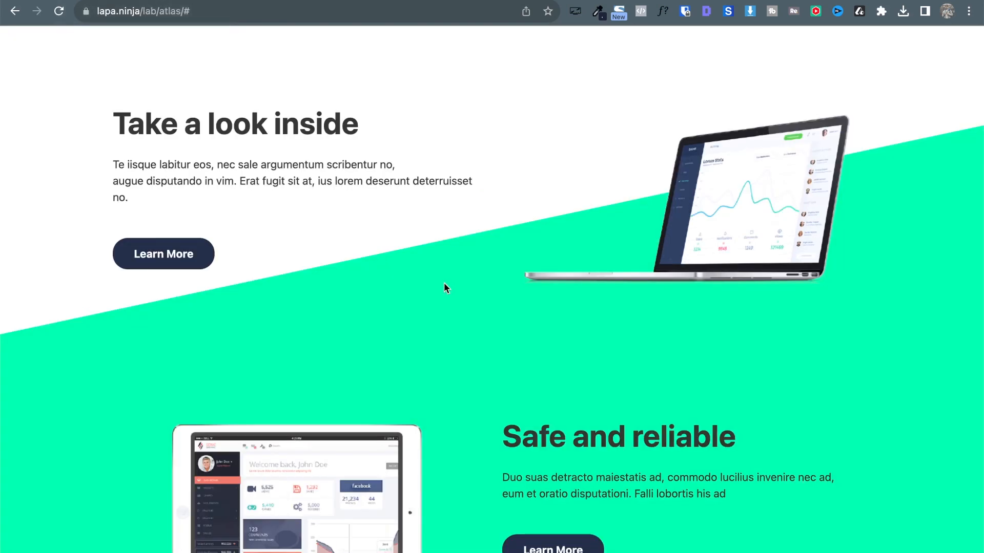
pyautogui.scroll(-3, 444, 286)
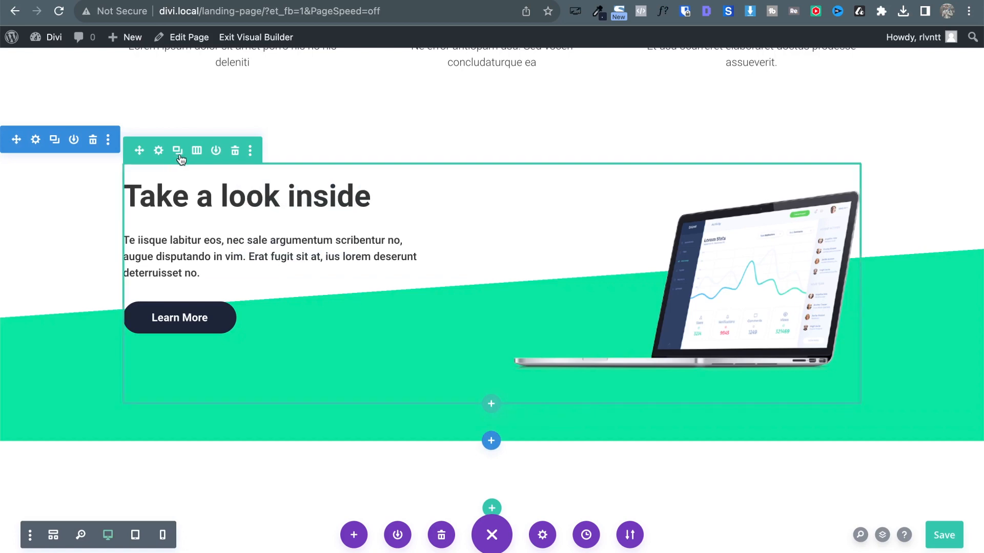
pyautogui.click(178, 151)
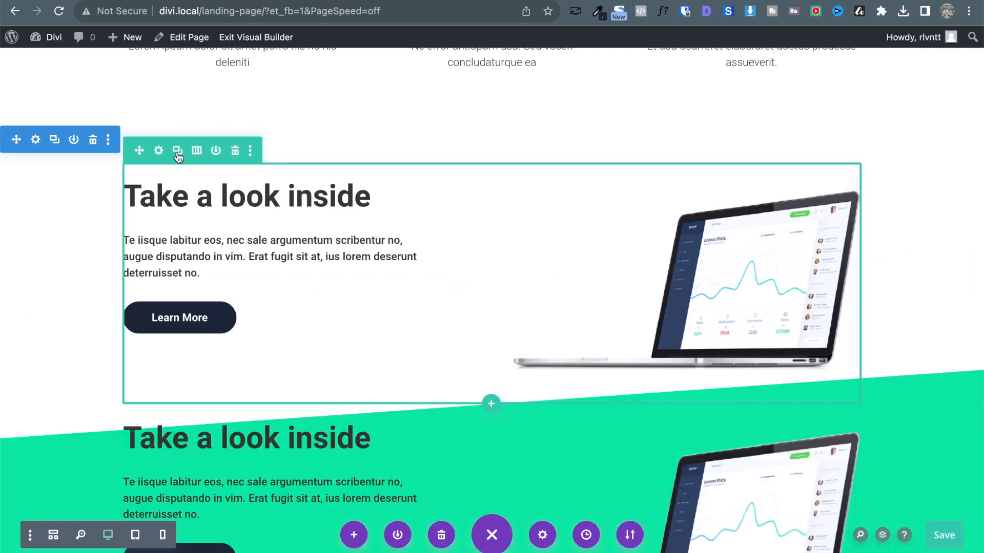
pyautogui.scroll(-5, 174, 158)
pyautogui.scroll(1, 420, 306)
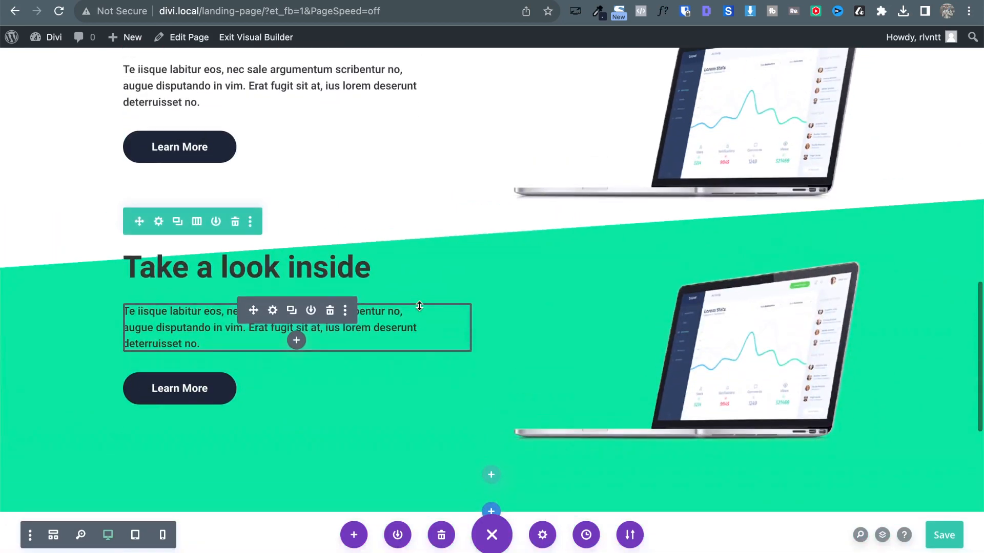
# Swap the green row's columns so the image column comes first, and save.
pyautogui.click(158, 225)
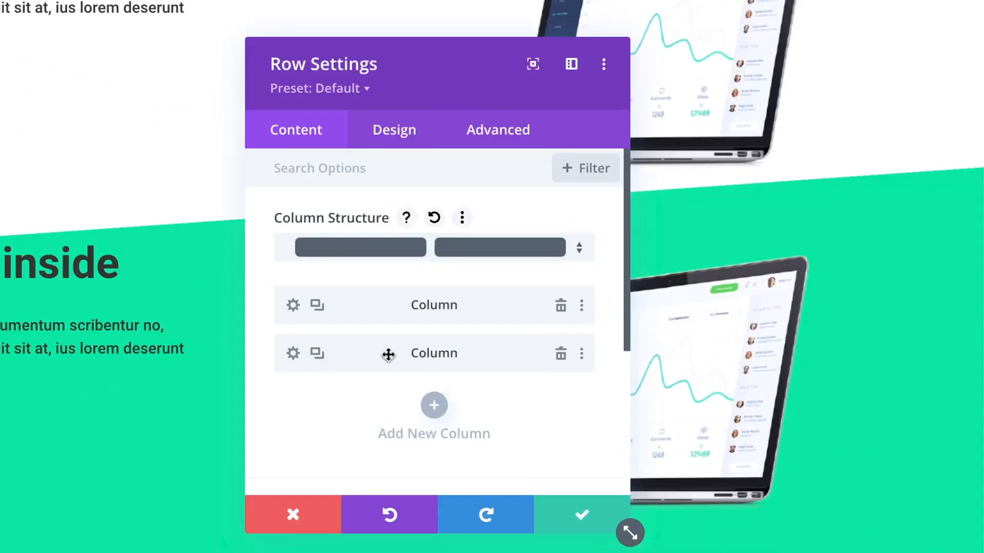
pyautogui.moveTo(464, 341); pyautogui.dragTo(464, 300)
pyautogui.click(593, 527)
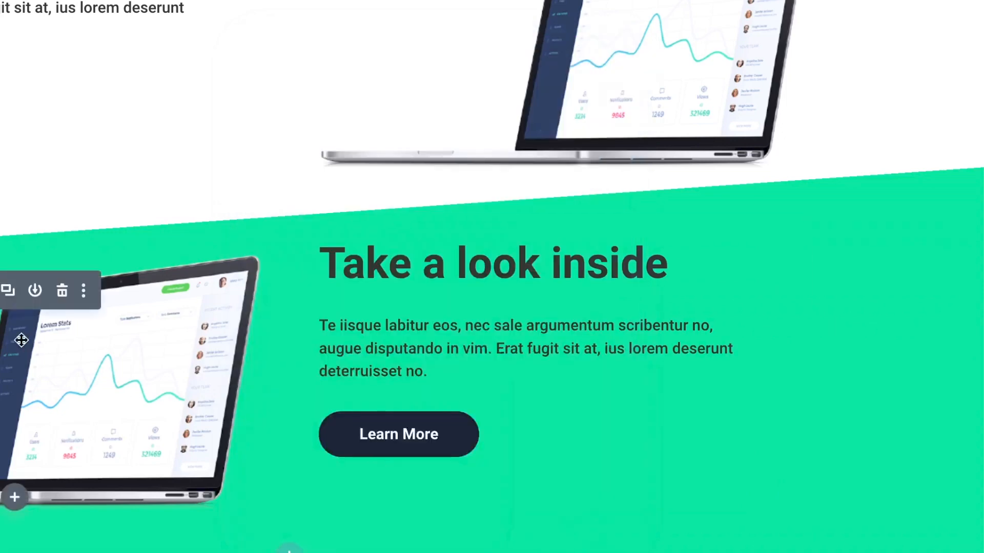
# Replace the left laptop image with the feature-2 tablet screenshot from the media library.
pyautogui.click(8, 291)
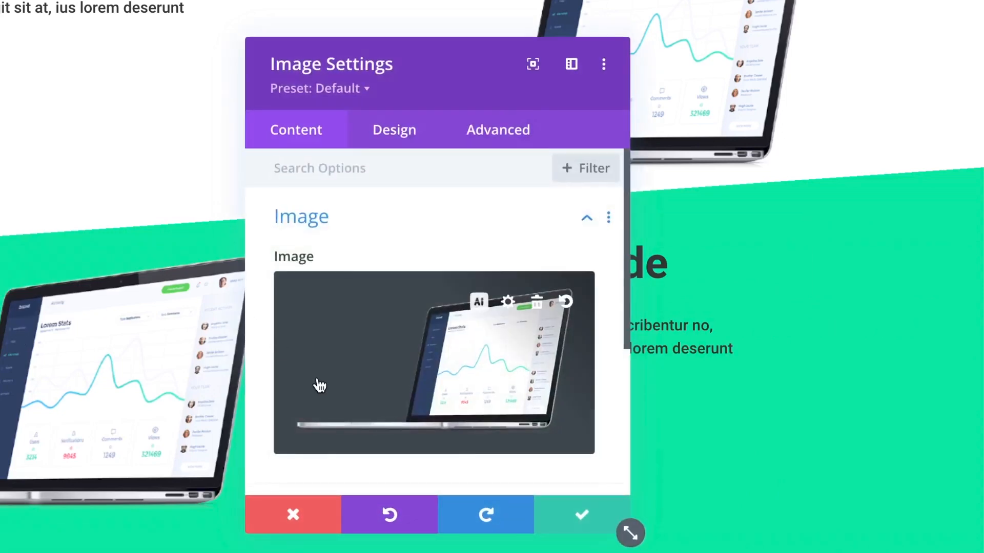
pyautogui.click(379, 390)
pyautogui.click(160, 230)
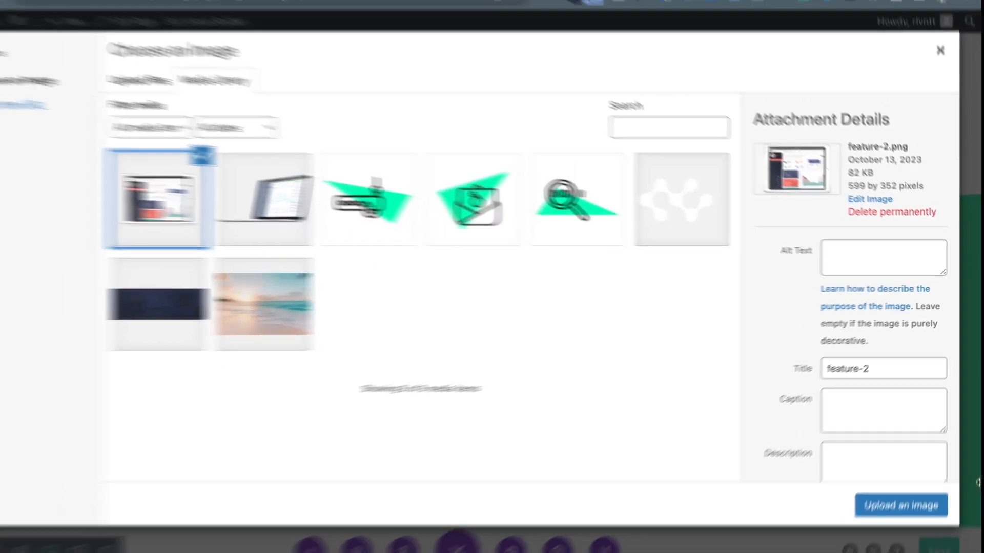
pyautogui.click(931, 498)
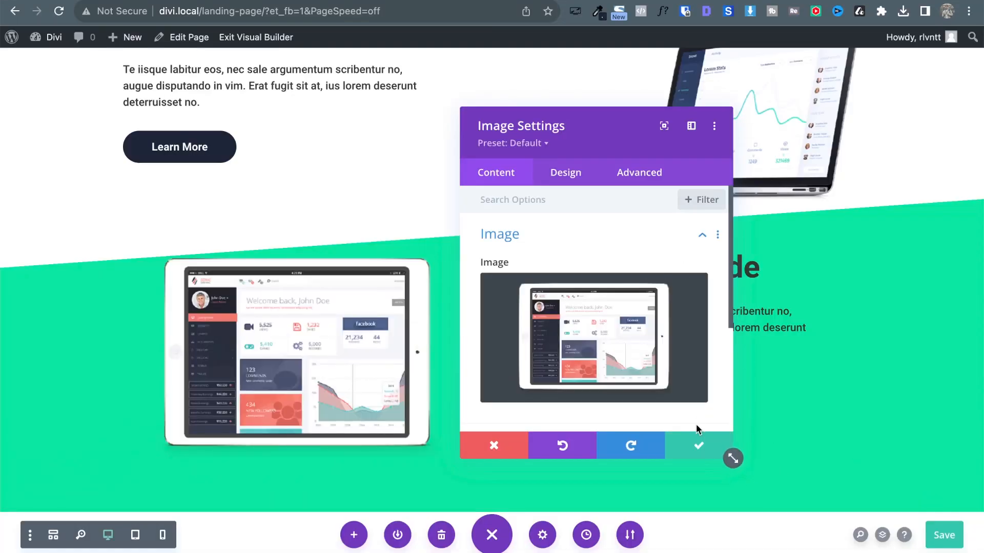
pyautogui.click(698, 445)
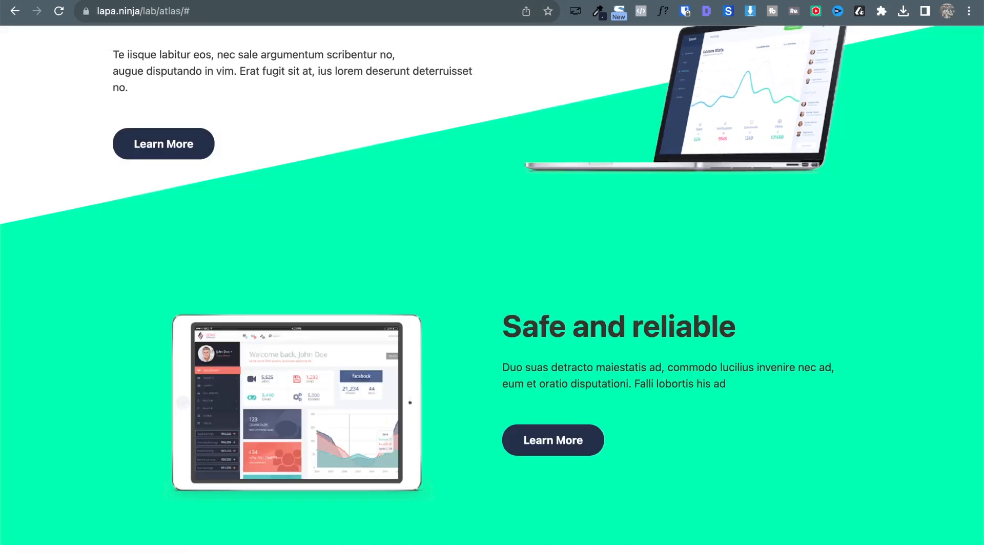
# Scroll the lapa.ninja reference to its laptop and tablet rows on the green diagonal.
pyautogui.scroll(2, 343, 191)
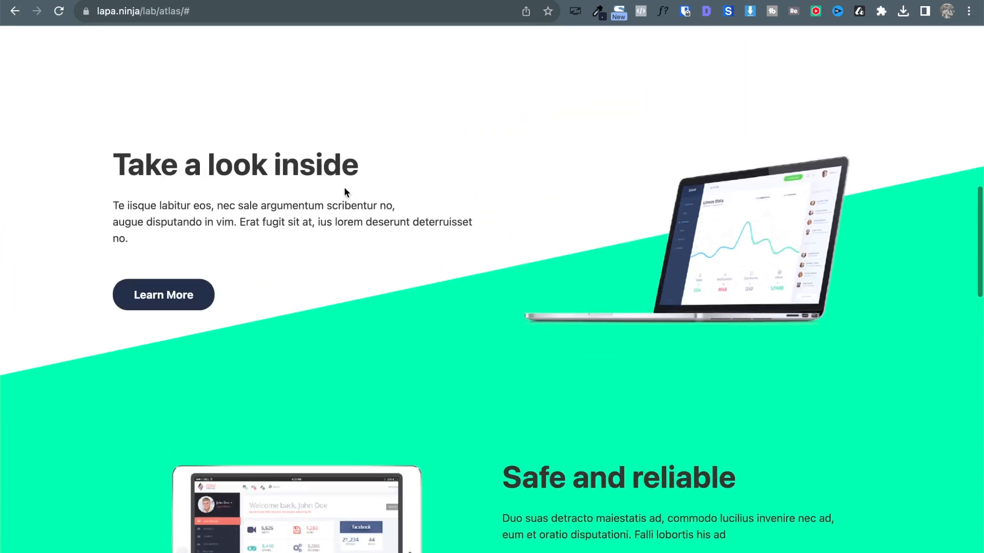
pyautogui.scroll(-2, 343, 193)
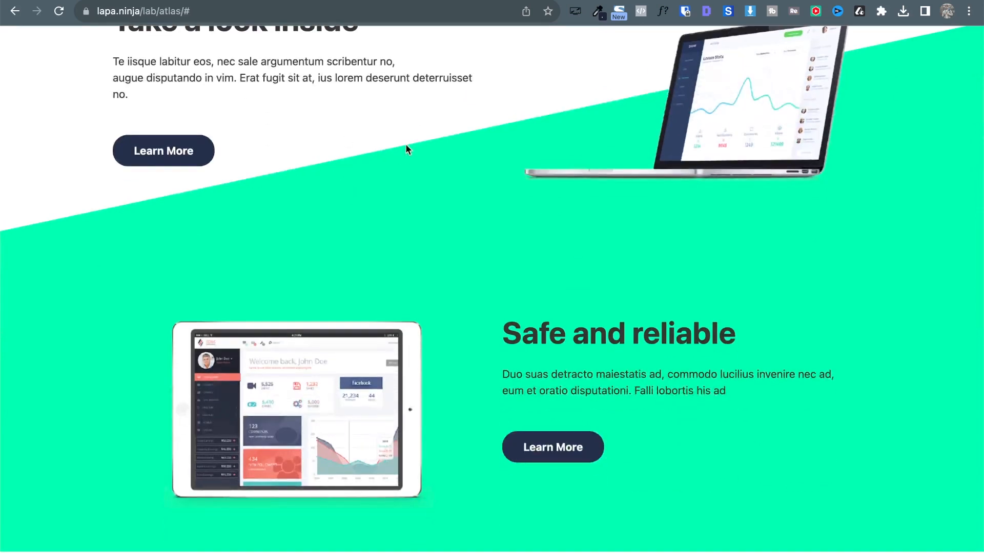
pyautogui.scroll(3, 406, 148)
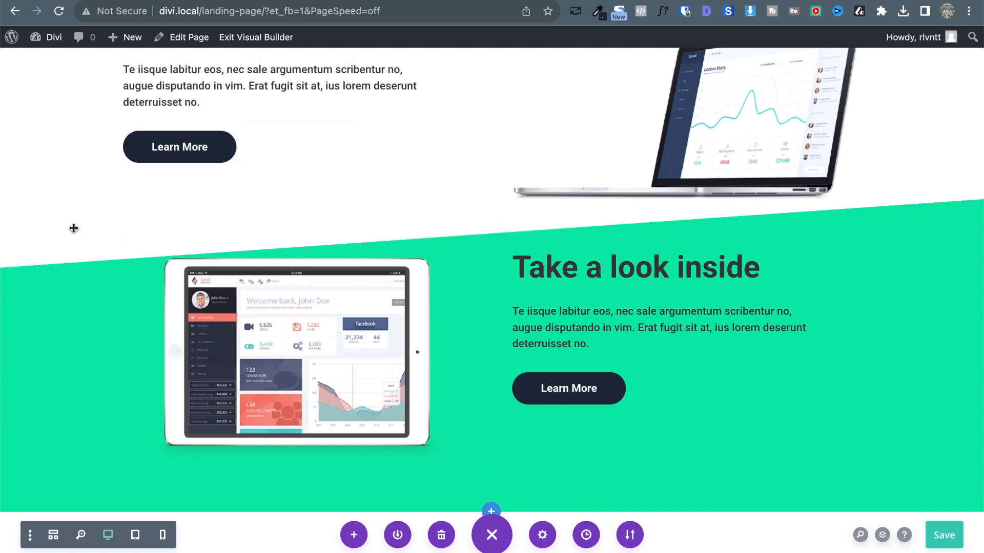
# Set the upper section's gradient direction from 176deg to 164deg and move the settings panel left.
pyautogui.scroll(3, 72, 226)
pyautogui.click(36, 134)
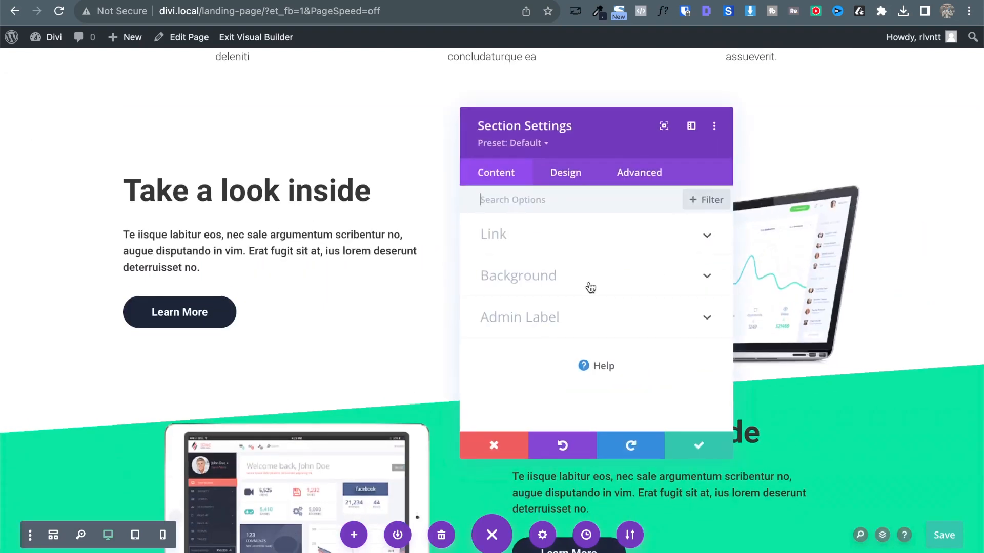
pyautogui.click(531, 288)
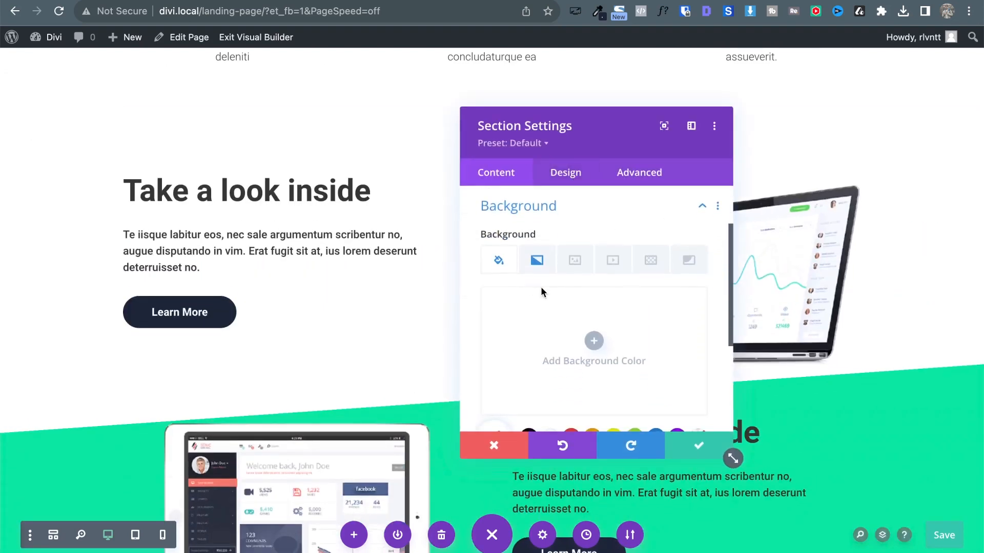
pyautogui.click(536, 260)
pyautogui.scroll(-3, 628, 315)
pyautogui.scroll(-2, 556, 383)
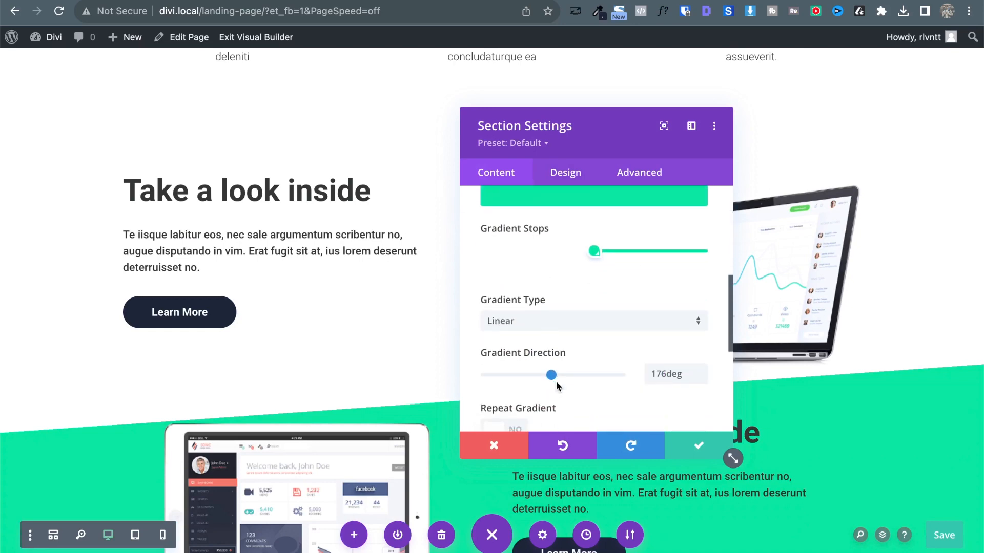
pyautogui.moveTo(551, 376); pyautogui.dragTo(547, 379)
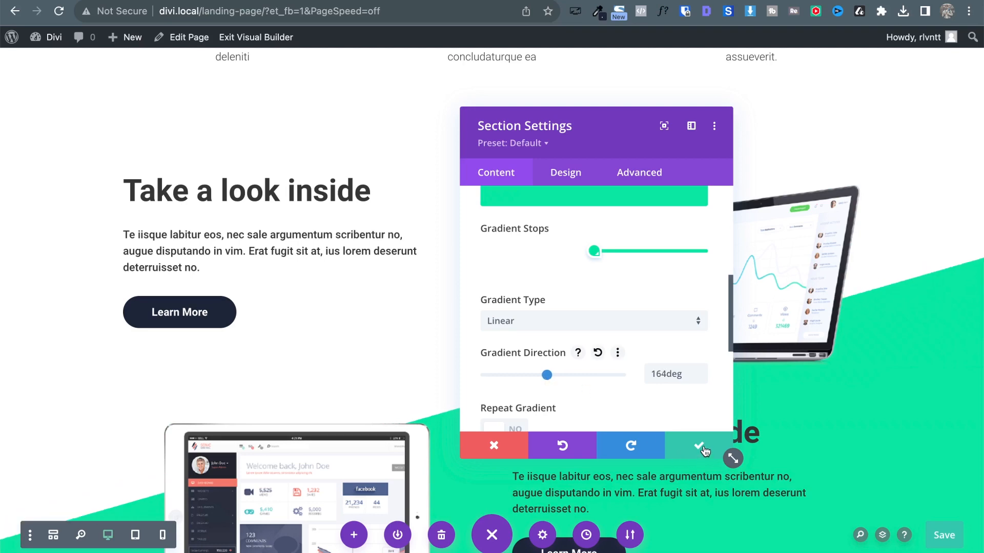
pyautogui.moveTo(528, 122); pyautogui.dragTo(229, 97)
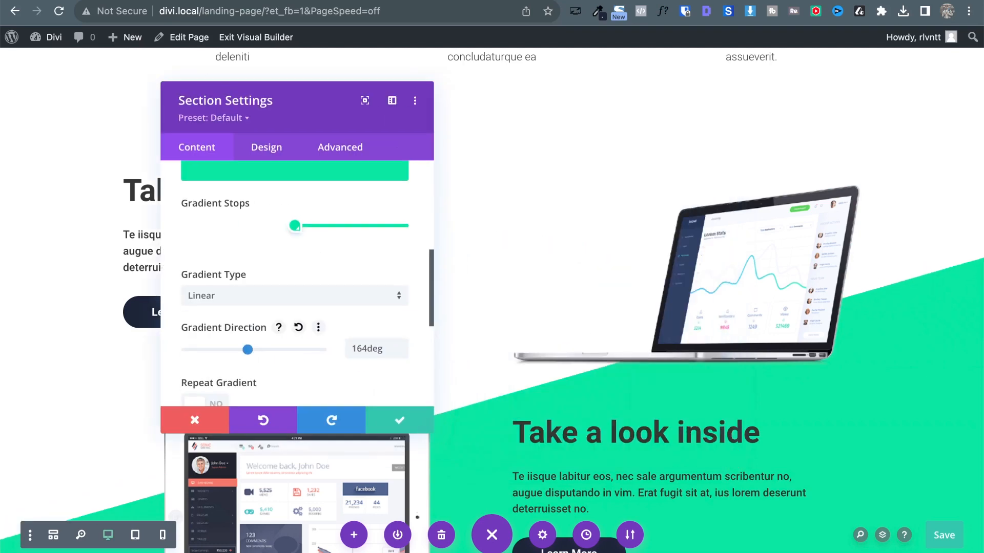
pyautogui.hotkey('ctrl', 'Tab')
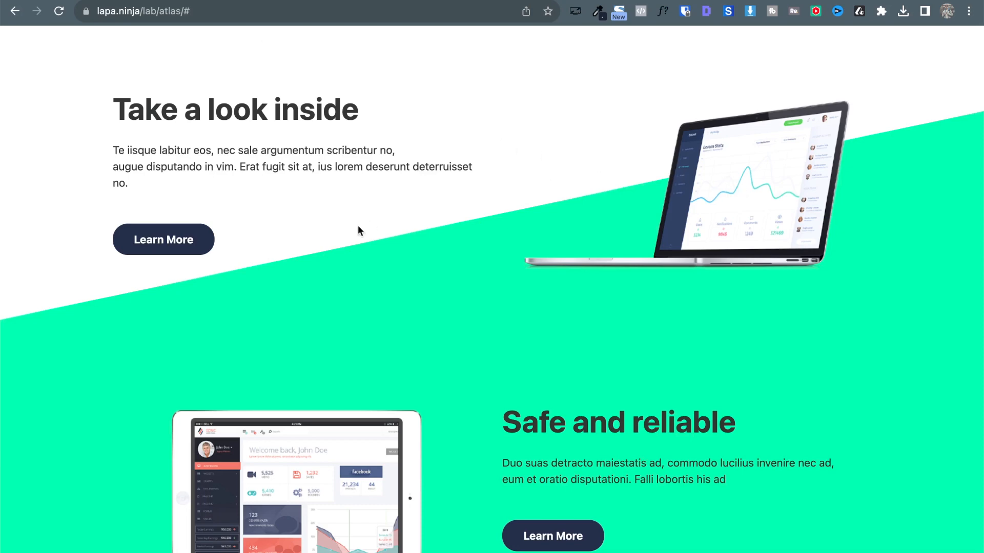
# Scroll the reference to the feature row and the green diagonal under 'Take a look inside'.
pyautogui.scroll(3, 664, 325)
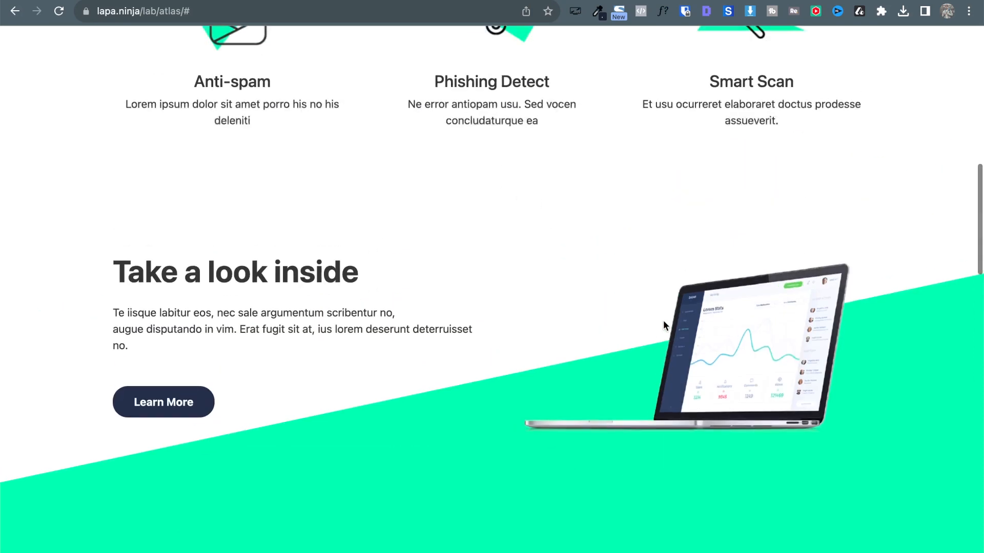
pyautogui.scroll(-3, 664, 325)
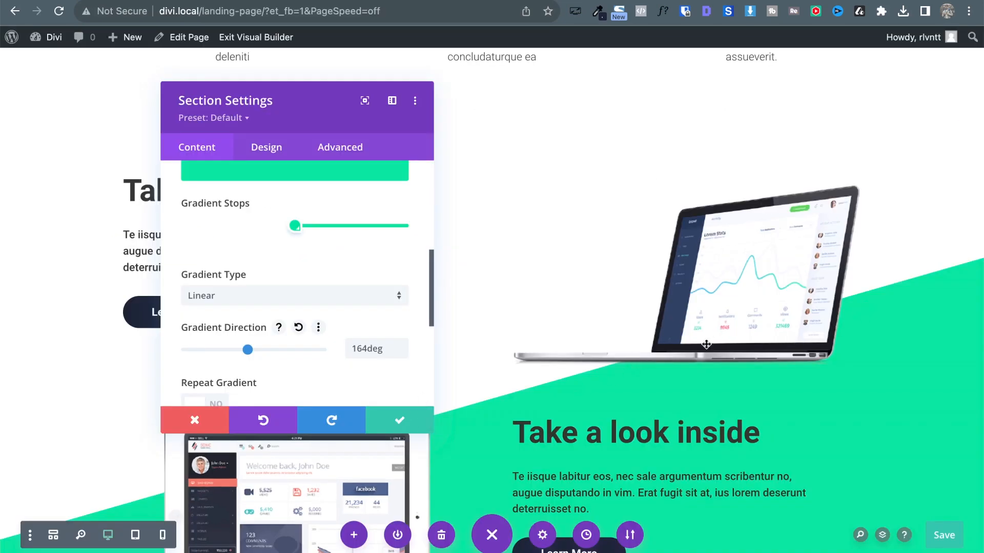
# Save the section's 164deg gradient settings.
pyautogui.click(400, 424)
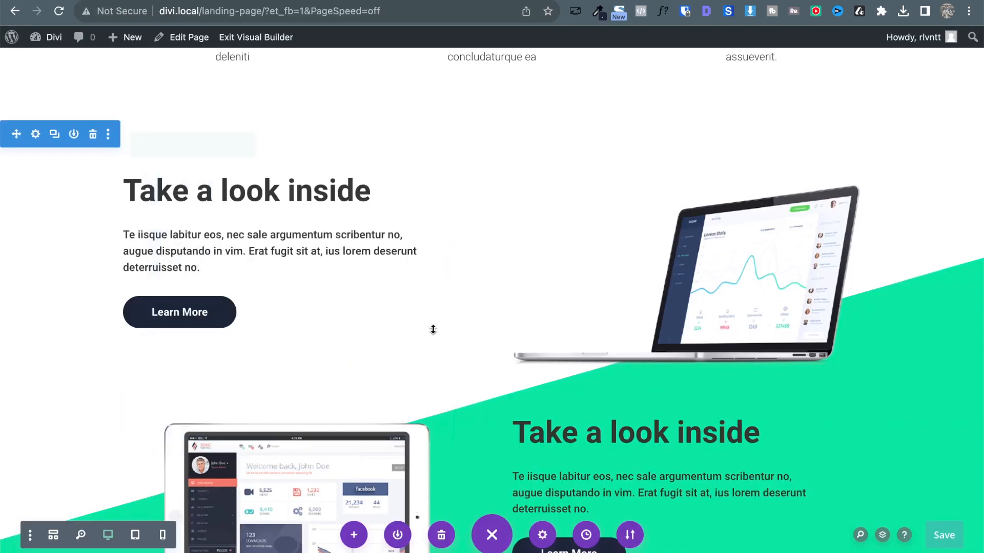
pyautogui.scroll(-6, 432, 328)
pyautogui.scroll(3, 434, 323)
pyautogui.scroll(3, 435, 322)
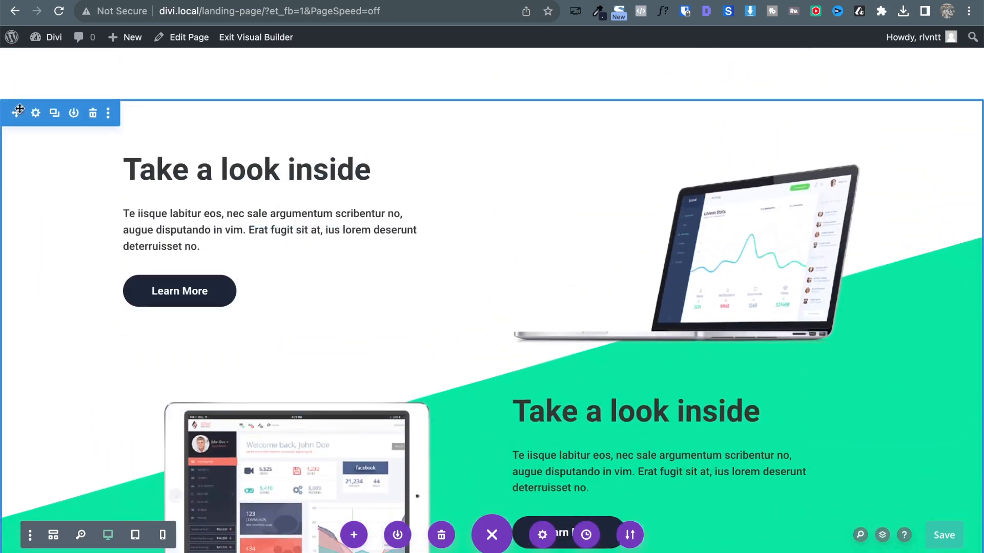
# Try raising the section's top padding to 130px, then discard the change.
pyautogui.click(35, 118)
pyautogui.click(275, 154)
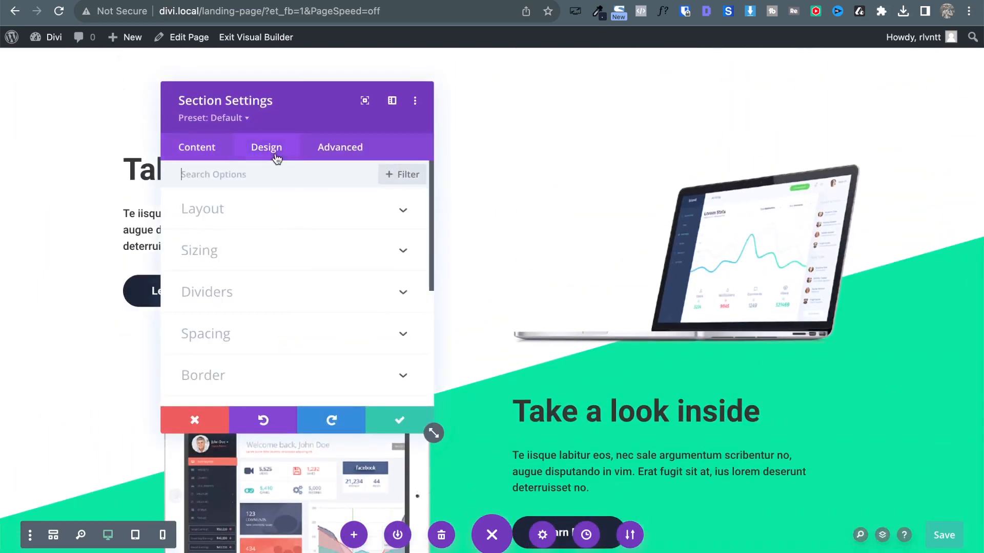
pyautogui.click(254, 339)
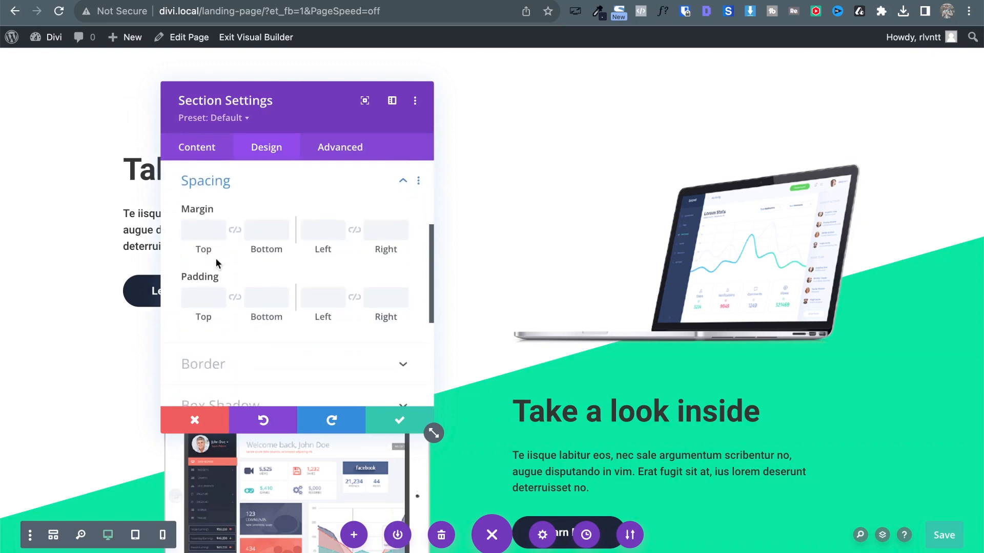
pyautogui.click(202, 299)
pyautogui.write('0')
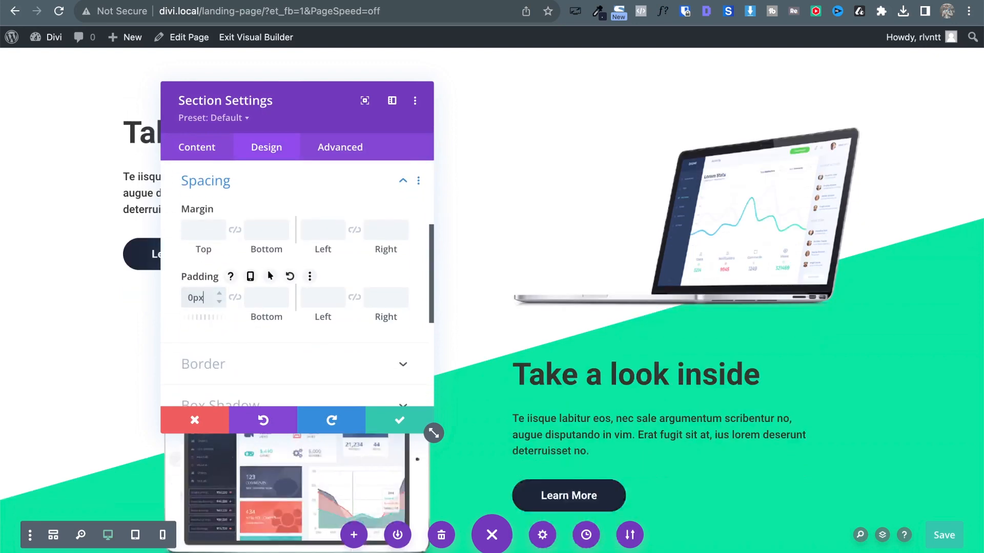
pyautogui.hotkey('shift', 'Up')
pyautogui.hotkey('shift', 'Up')
pyautogui.hotkey('shift', 'Up')
pyautogui.hotkey('shift', 'Up')
pyautogui.hotkey('shift', 'Up')
pyautogui.hotkey('shift', 'Up')
pyautogui.hotkey('shift', 'Up')
pyautogui.hotkey('shift', 'Up')
pyautogui.hotkey('shift', 'Up')
pyautogui.hotkey('shift', 'Up')
pyautogui.hotkey('shift', 'Up')
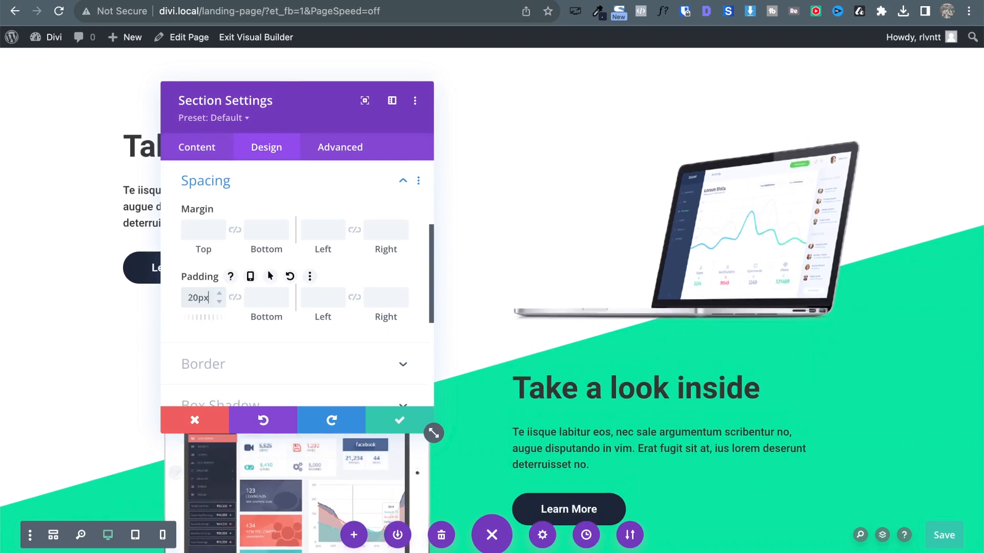
pyautogui.hotkey('shift', 'Up')
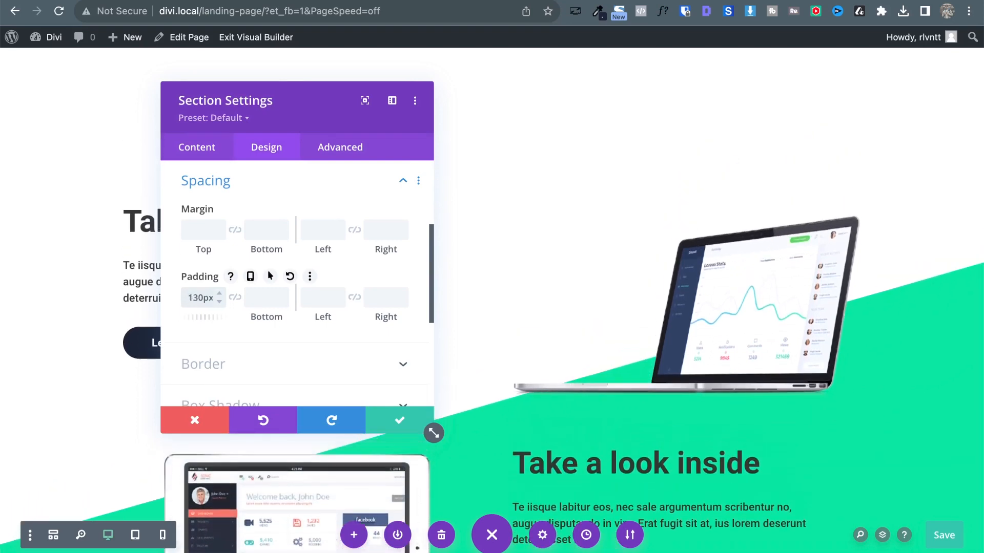
pyautogui.click(191, 422)
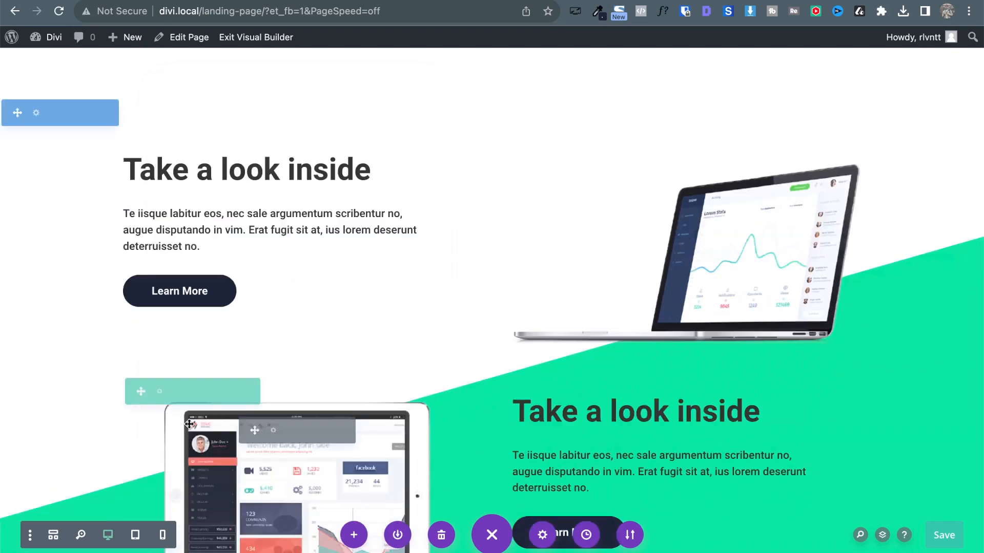
# Delete the row's 200px top padding and close Row Settings.
pyautogui.click(156, 125)
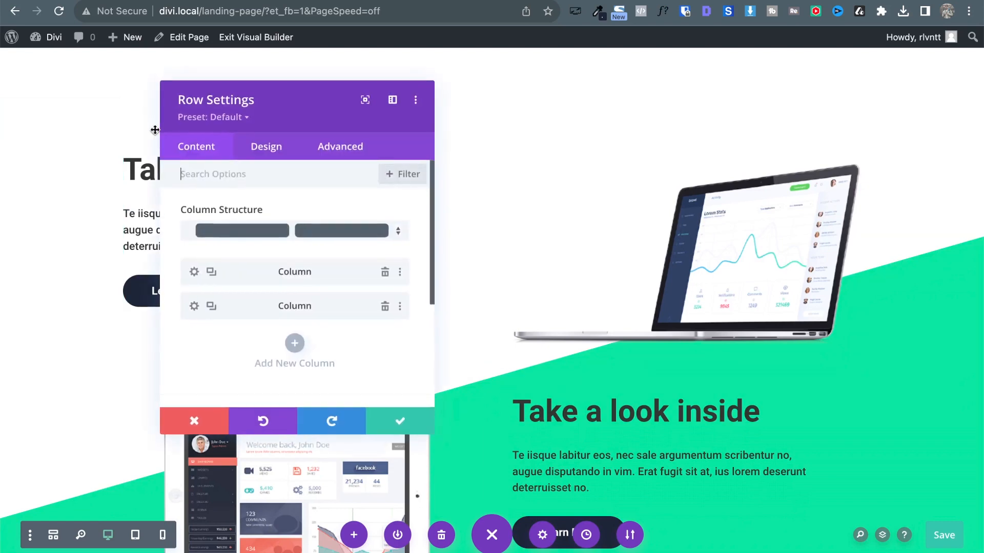
pyautogui.click(262, 147)
pyautogui.click(220, 251)
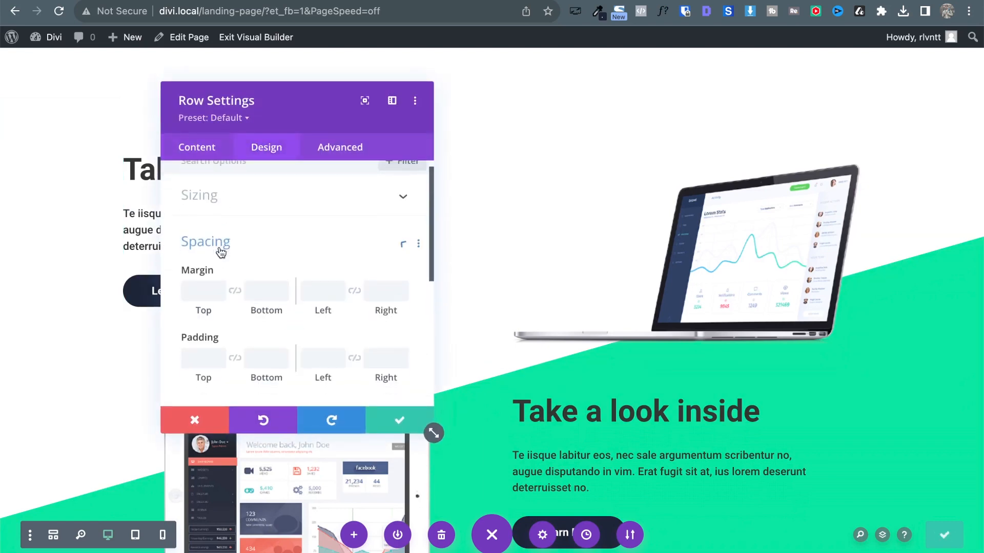
pyautogui.click(195, 301)
pyautogui.write('0')
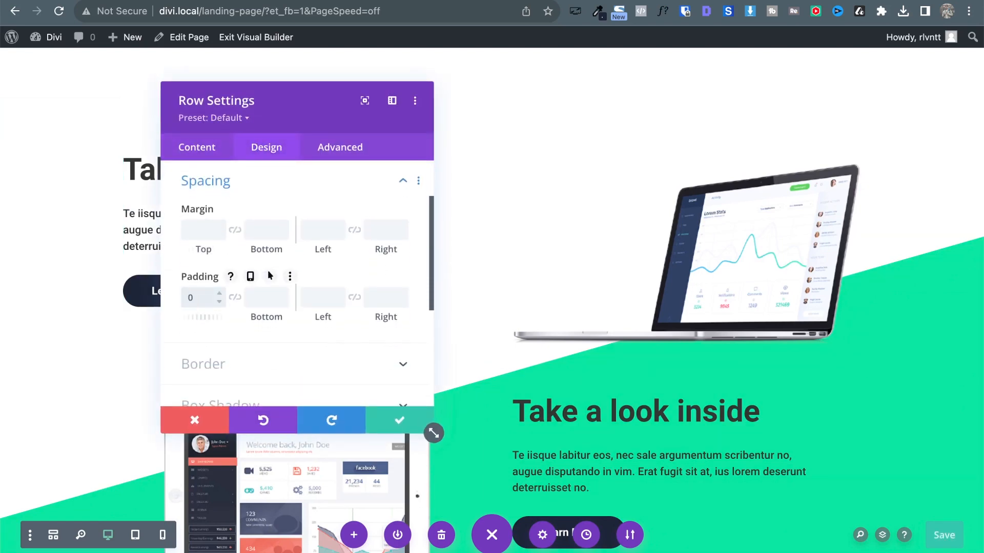
pyautogui.write('px')
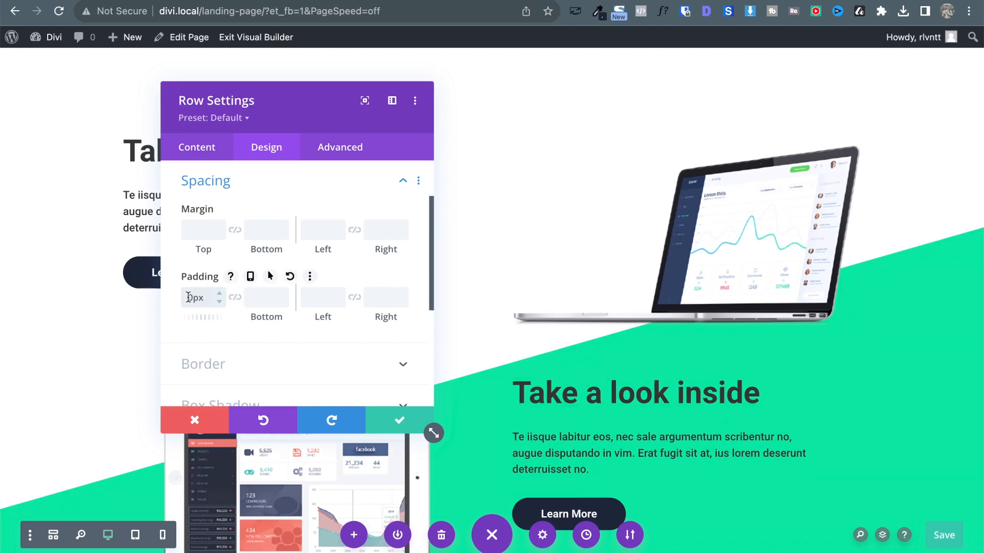
pyautogui.hotkey('shift', 'Up')
pyautogui.hotkey('shift', 'Up')
pyautogui.hotkey('shift', 'Up')
pyautogui.hotkey('shift', 'Up')
pyautogui.hotkey('shift', 'Up')
pyautogui.hotkey('shift', 'Up')
pyautogui.hotkey('shift', 'Up')
pyautogui.hotkey('shift', 'Up')
pyautogui.hotkey('shift', 'Up')
pyautogui.hotkey('shift', 'Up')
pyautogui.hotkey('shift', 'Up')
pyautogui.hotkey('shift', 'Up')
pyautogui.hotkey('shift', 'Up')
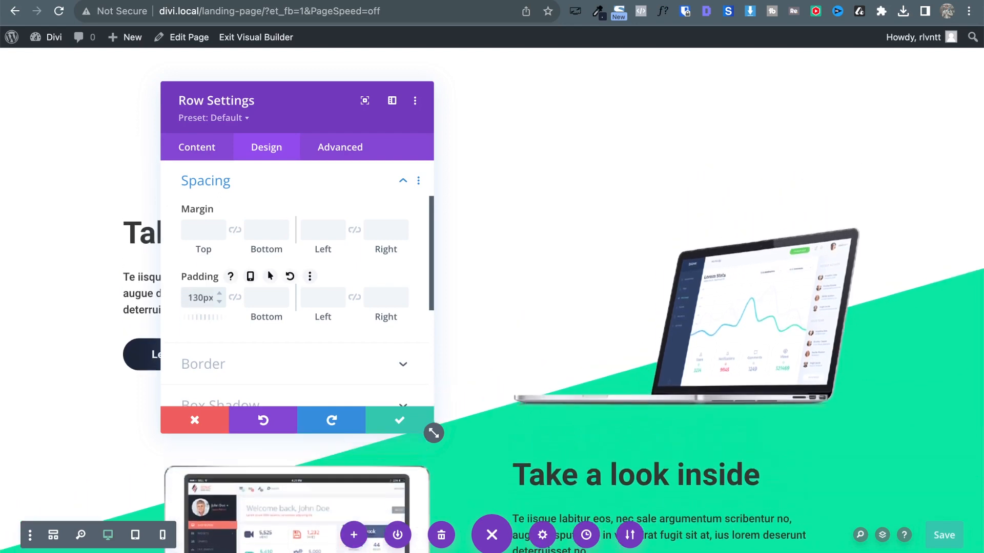
pyautogui.hotkey('shift', 'Up')
pyautogui.hotkey('shift', 'Up')
pyautogui.hotkey('shift', 'Up')
pyautogui.hotkey('shift', 'Up')
pyautogui.hotkey('shift', 'Up')
pyautogui.hotkey('shift', 'Up')
pyautogui.hotkey('shift', 'Up')
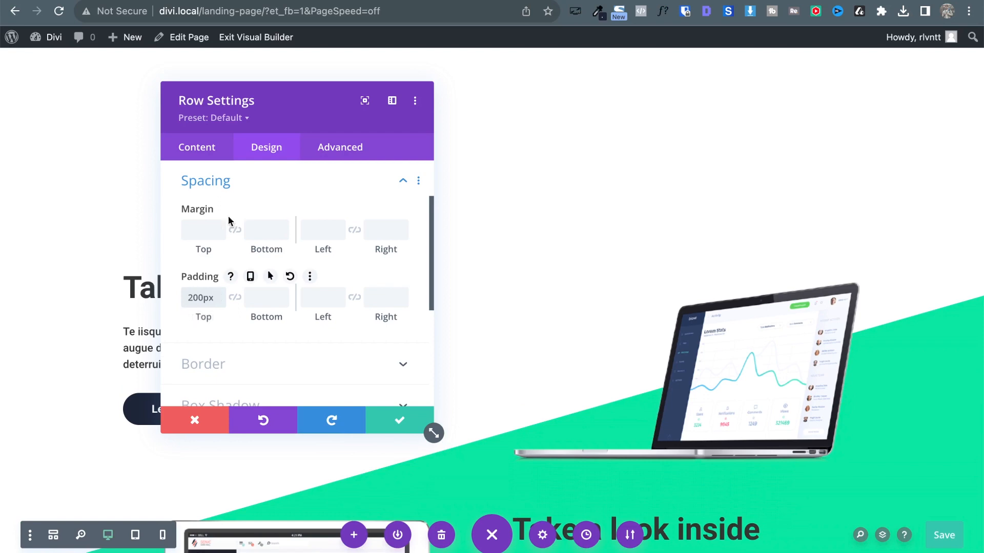
pyautogui.doubleClick(190, 291)
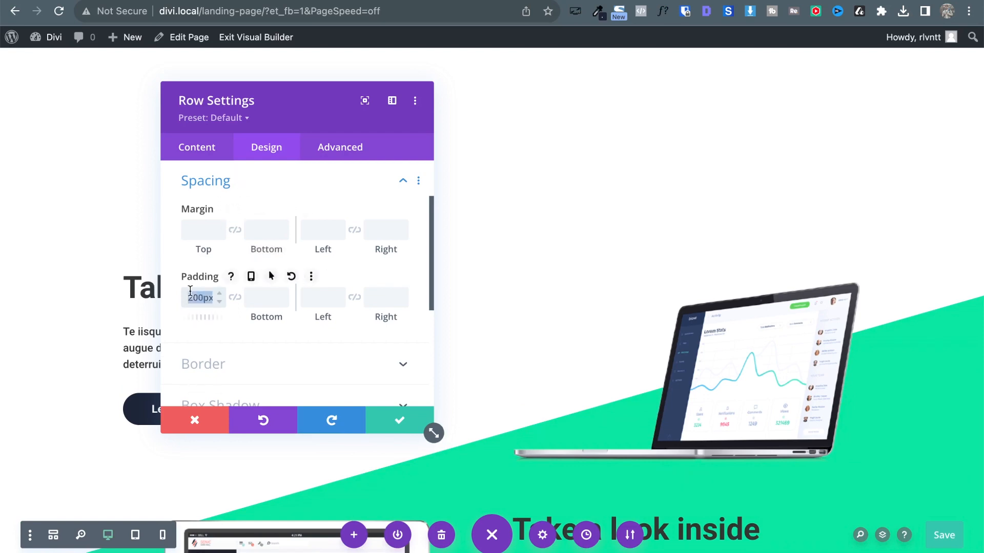
pyautogui.press('BackSpace')
pyautogui.press('Escape')
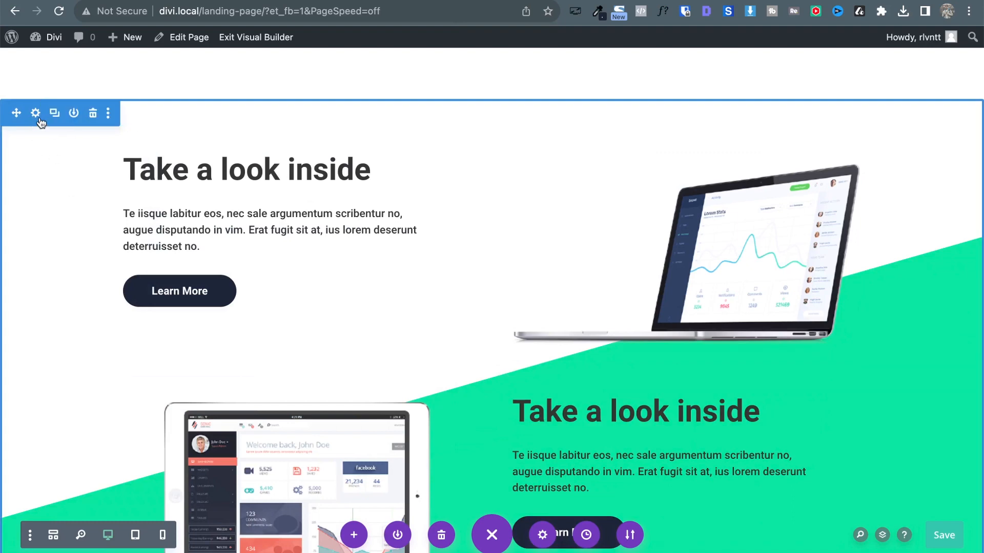
# Move the laptop section's white and green gradient stops to roughly 38–46%.
pyautogui.click(36, 114)
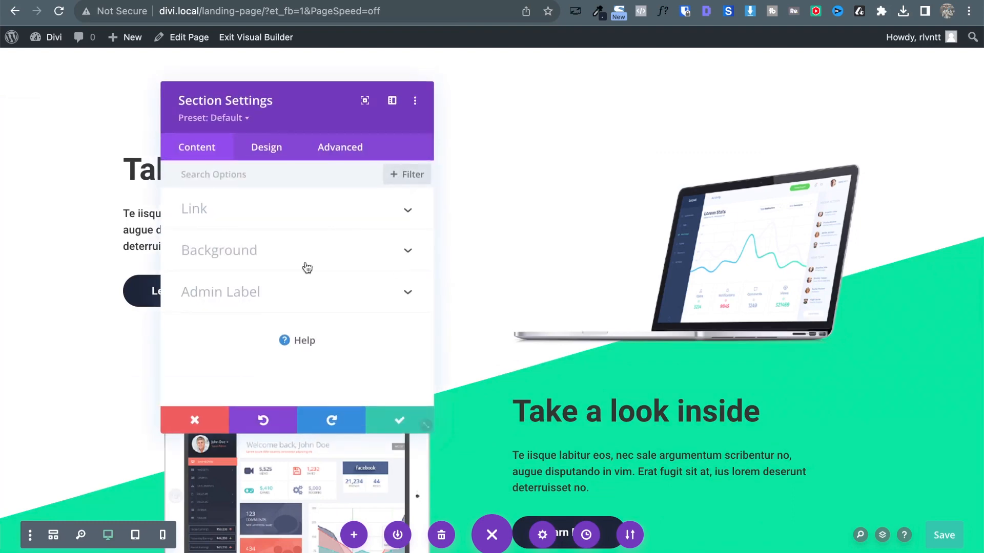
pyautogui.click(215, 263)
pyautogui.click(238, 237)
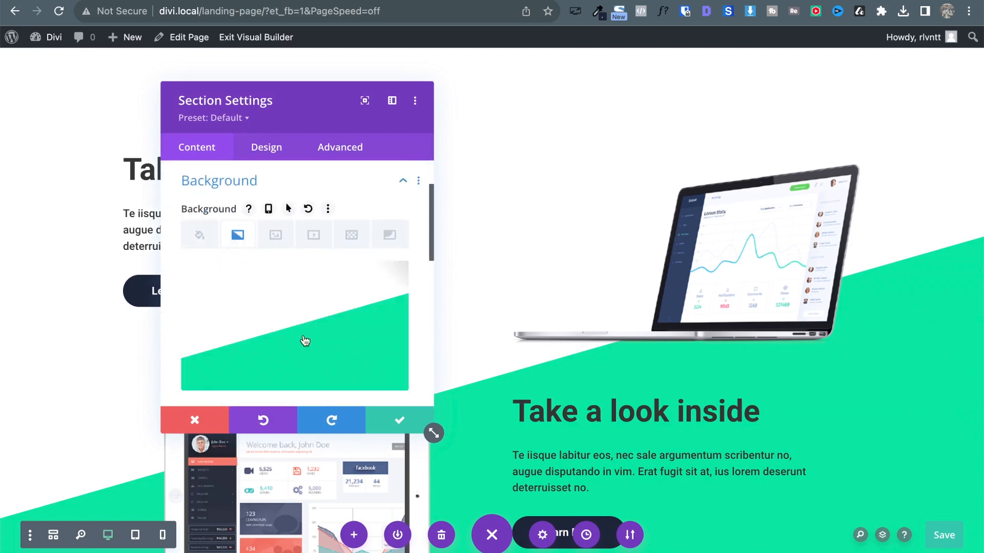
pyautogui.scroll(-5, 307, 351)
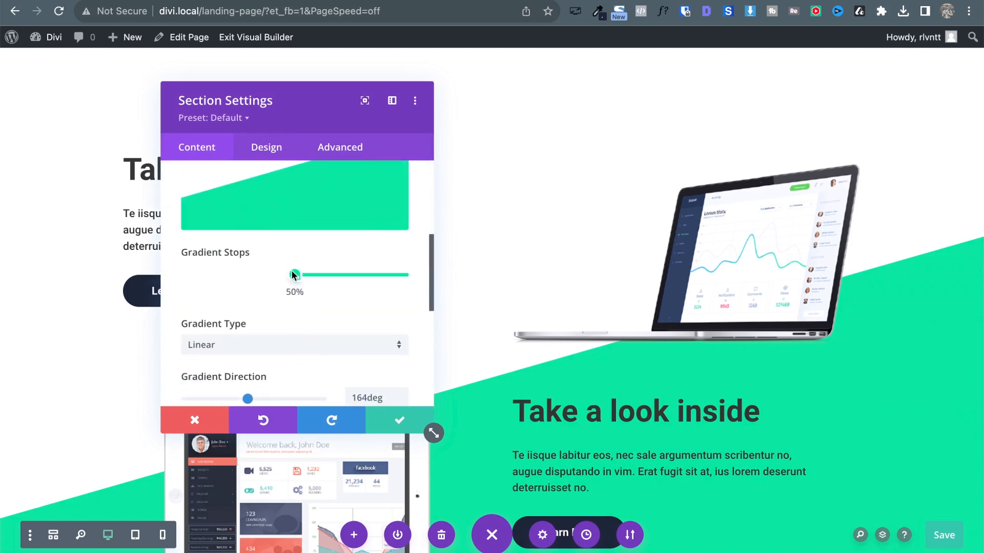
pyautogui.moveTo(290, 275)
pyautogui.mouseDown()
pyautogui.moveTo(260, 274)
pyautogui.moveTo(294, 272)
pyautogui.mouseUp()
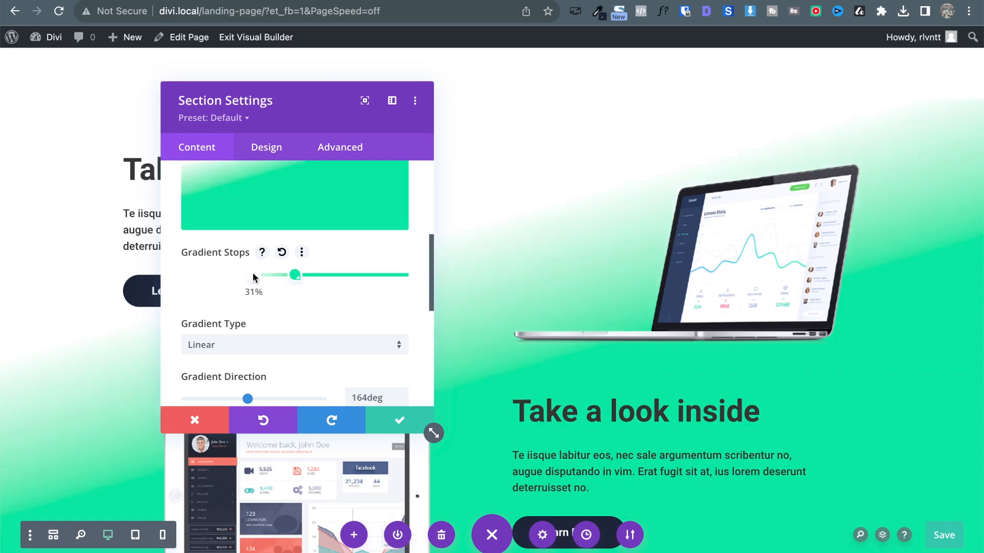
pyautogui.moveTo(250, 277); pyautogui.dragTo(276, 277)
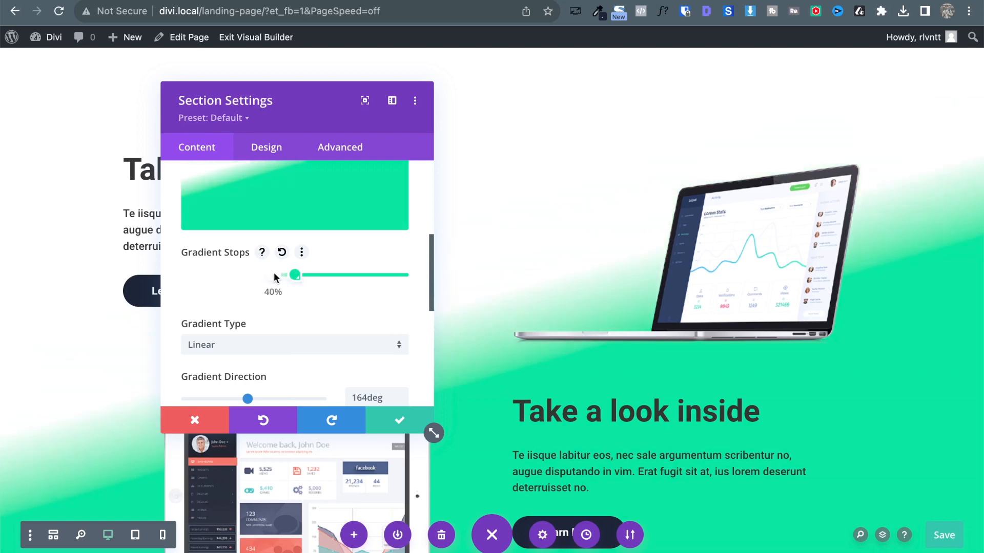
pyautogui.moveTo(296, 275); pyautogui.dragTo(275, 276)
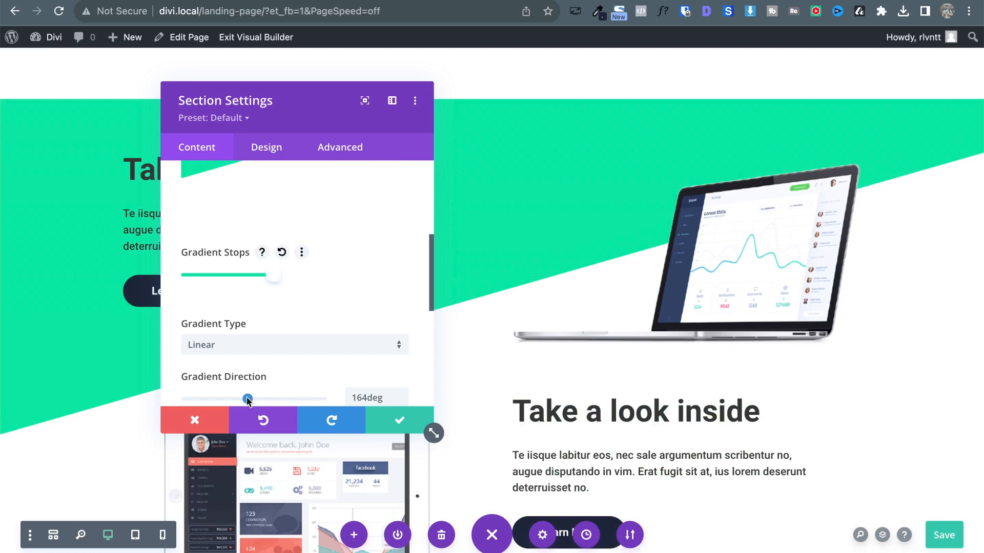
# Keep the 164deg direction, merge the stops into a hard edge at 42%, and save.
pyautogui.moveTo(247, 399); pyautogui.dragTo(316, 385)
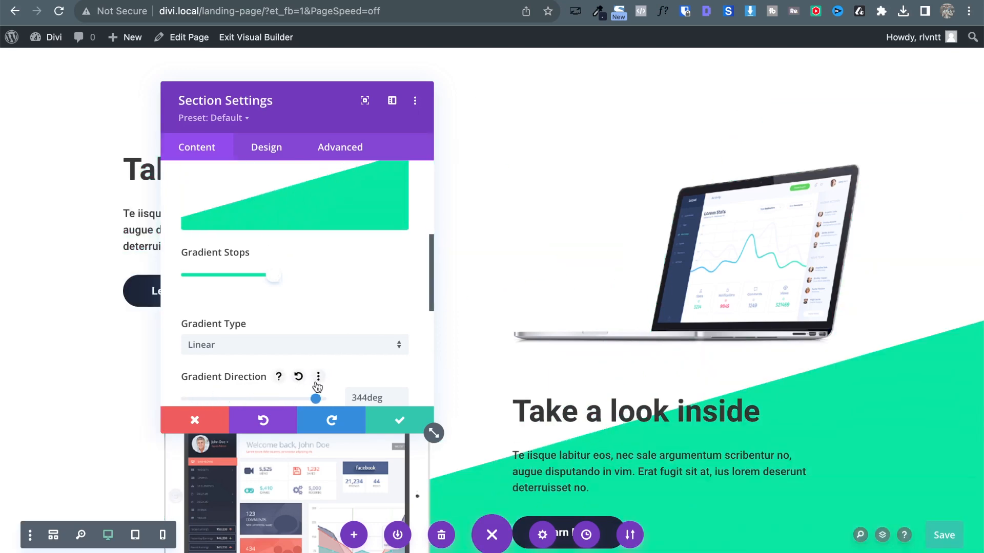
pyautogui.press('super+z')
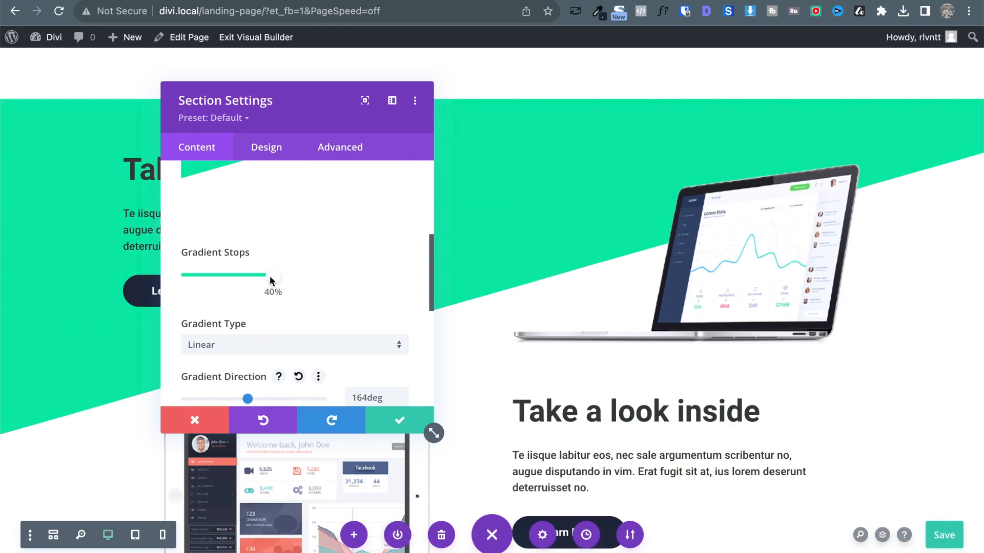
pyautogui.moveTo(270, 277); pyautogui.dragTo(339, 277)
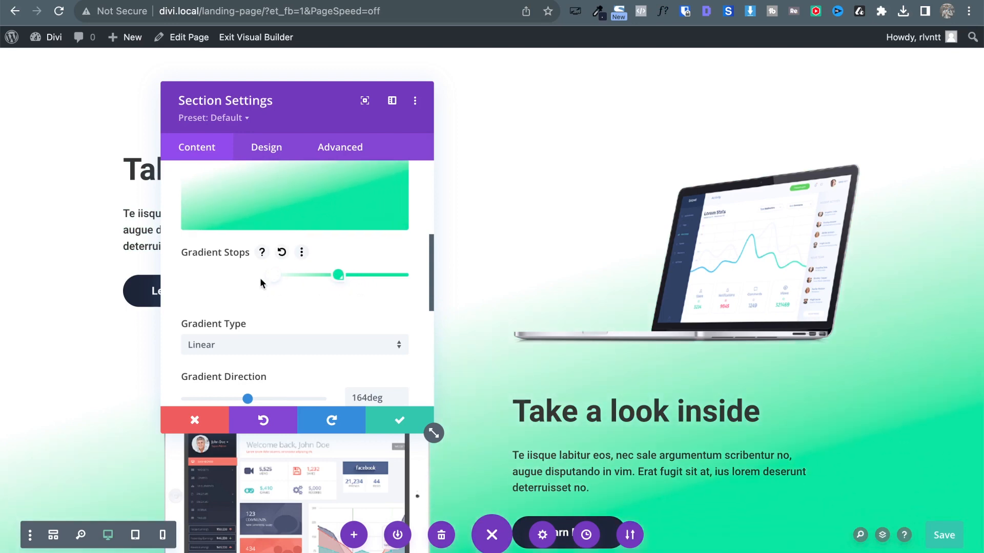
pyautogui.moveTo(272, 277)
pyautogui.mouseDown()
pyautogui.moveTo(351, 278)
pyautogui.moveTo(255, 276)
pyautogui.moveTo(278, 277)
pyautogui.mouseUp()
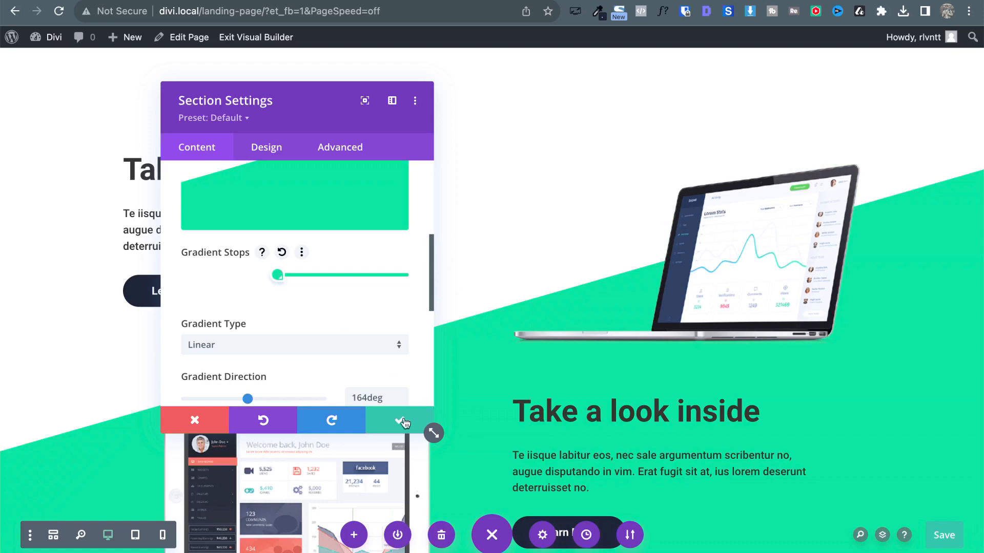
pyautogui.click(383, 423)
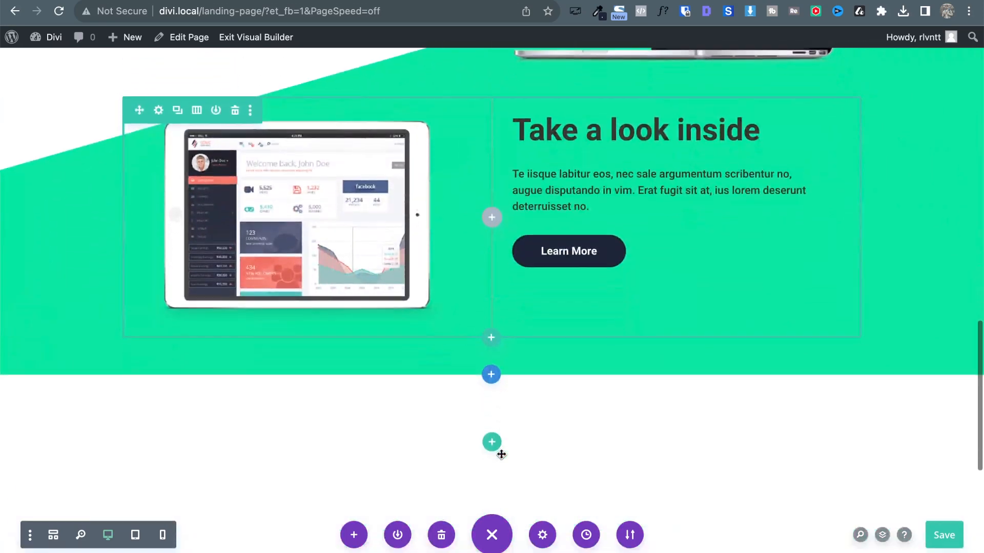
# Compare the builder's green diagonal with the lapa.ninja reference.
pyautogui.scroll(2, 501, 454)
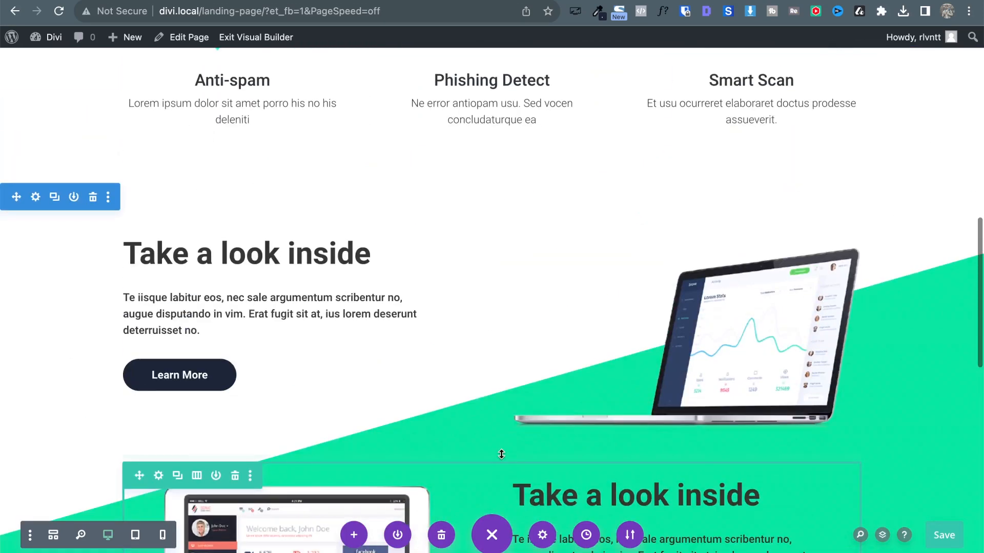
pyautogui.click(152, 1)
pyautogui.click(304, 1)
pyautogui.scroll(-3, 390, 181)
pyautogui.scroll(-4, 385, 238)
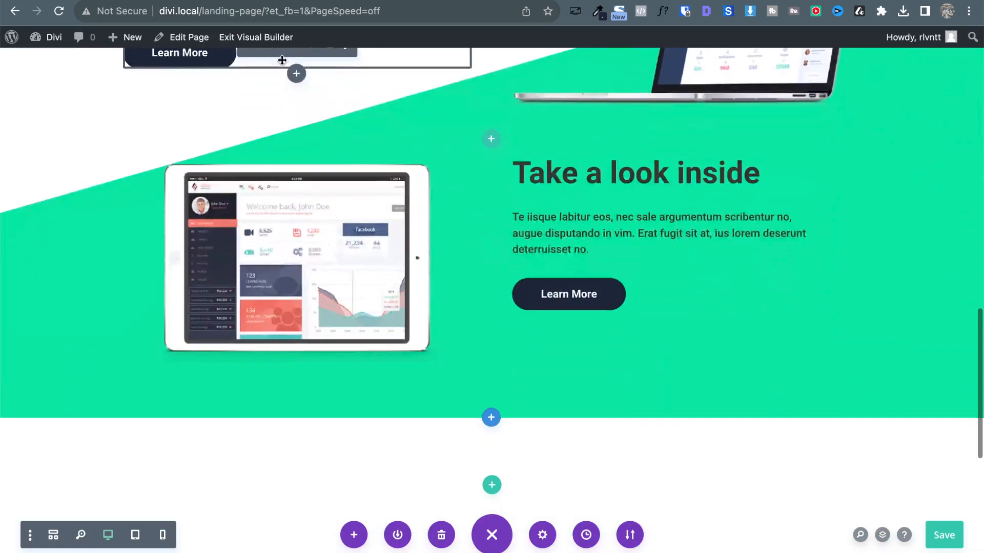
# Scroll through the reference's 'Take a look inside' and 'Safe and reliable' sections.
pyautogui.click(164, 1)
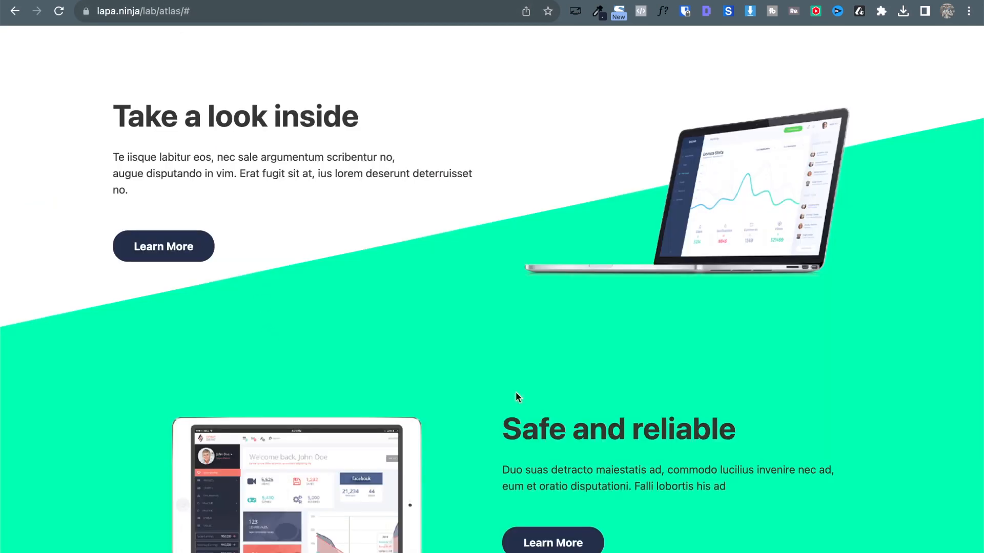
pyautogui.scroll(-3, 657, 376)
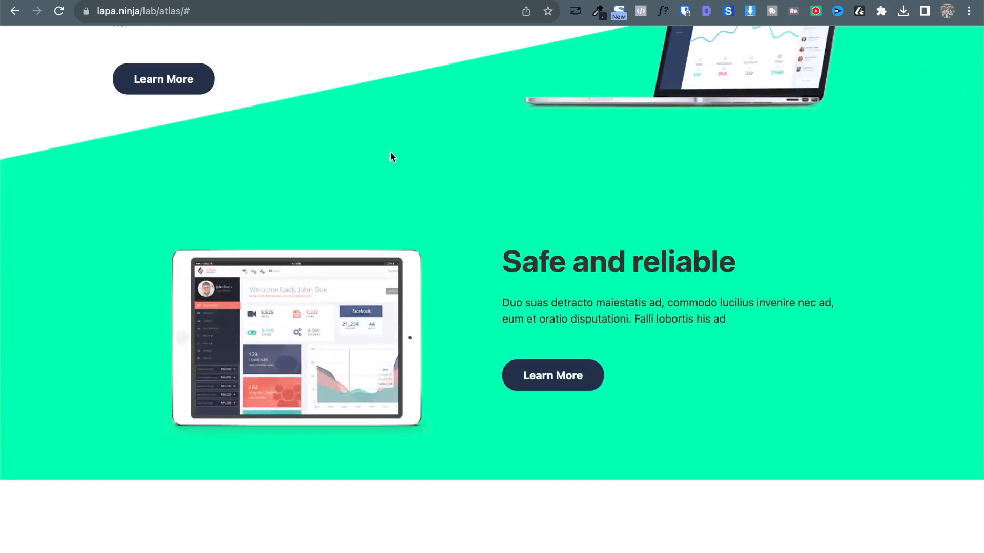
pyautogui.scroll(3, 391, 156)
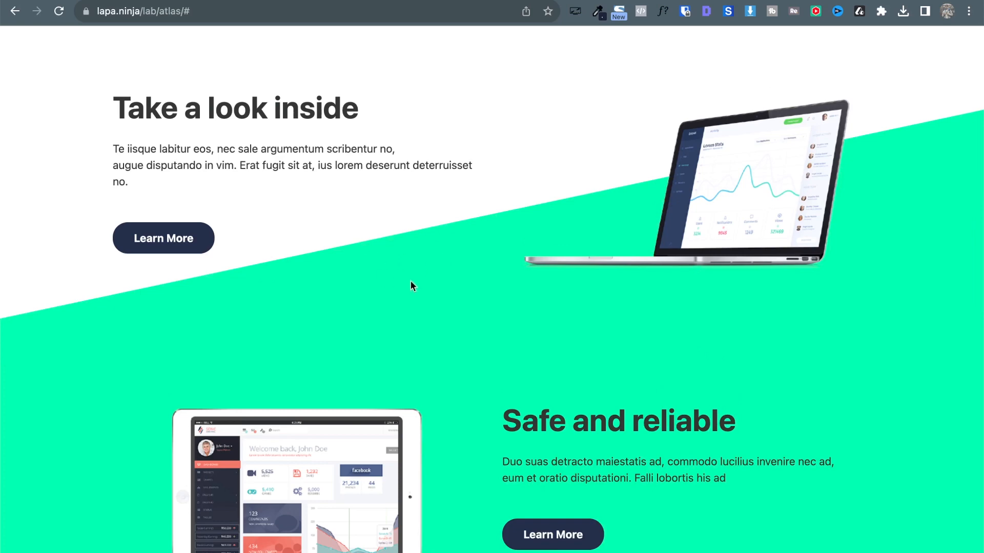
pyautogui.scroll(-2, 461, 294)
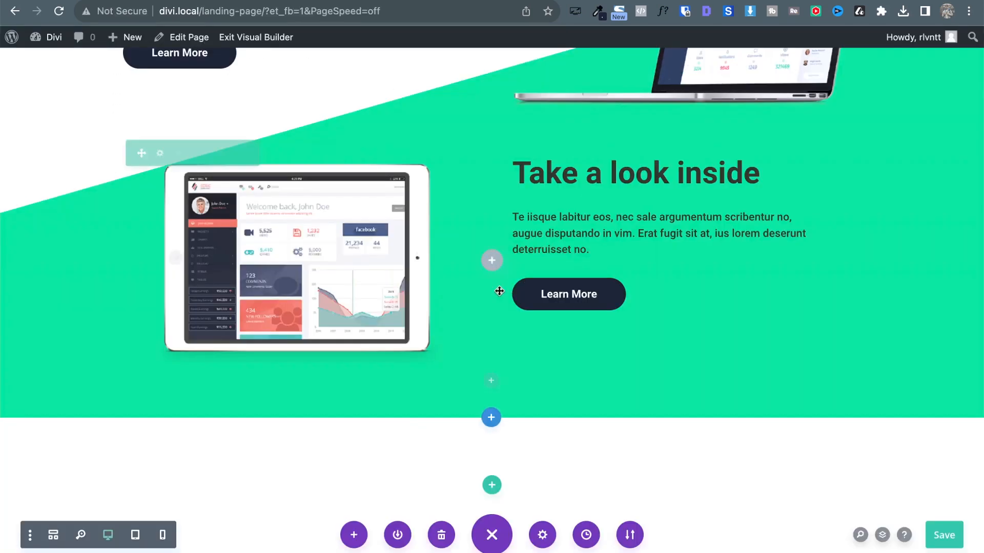
pyautogui.scroll(3, 498, 290)
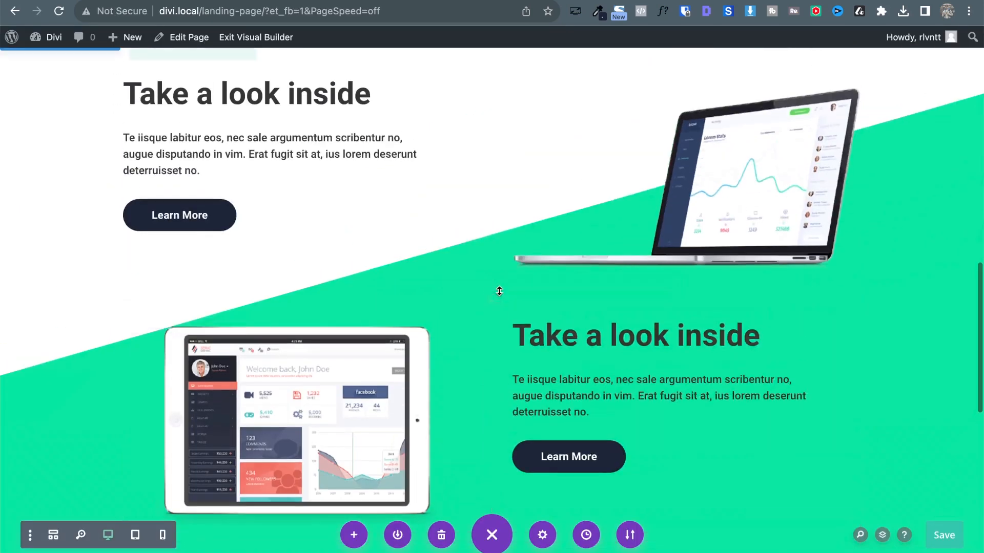
# Review the builder's laptop and tablet gradient sections, then return to the reference page.
pyautogui.scroll(4, 710, 356)
pyautogui.scroll(-3, 711, 365)
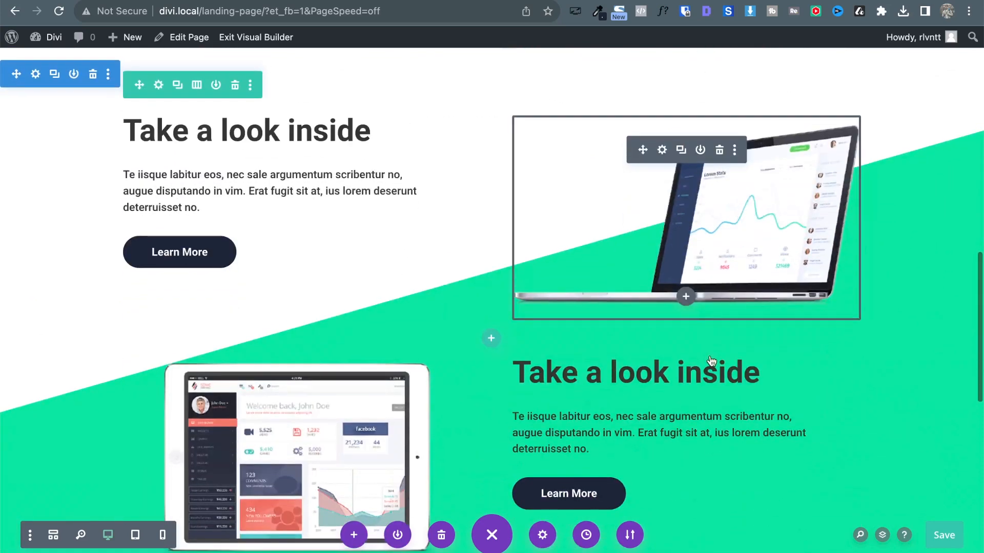
pyautogui.scroll(1, 710, 357)
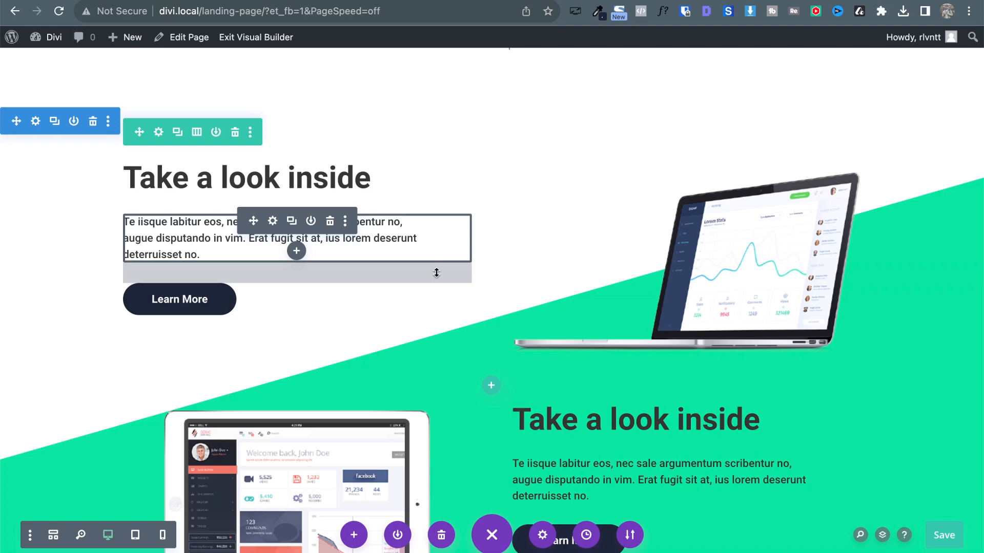
pyautogui.scroll(-3, 565, 427)
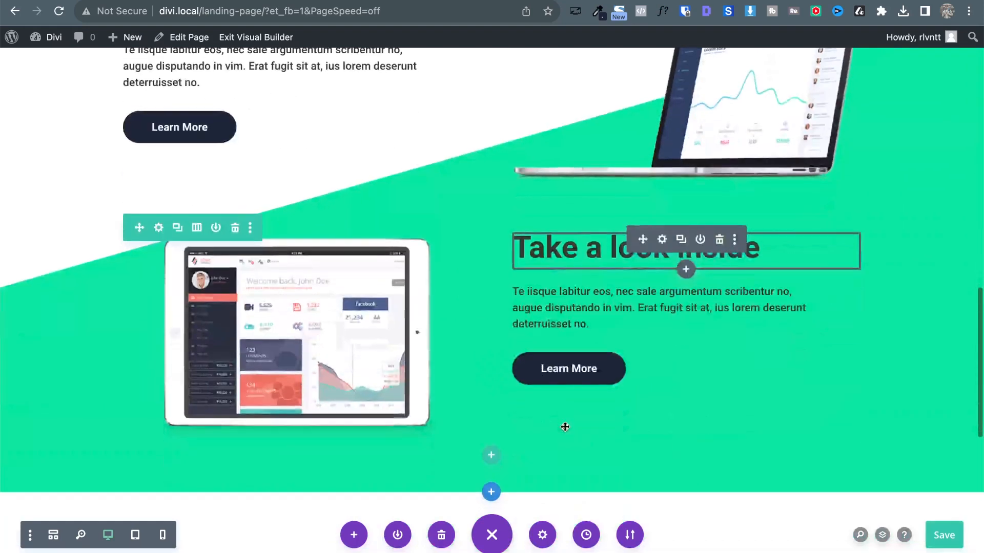
pyautogui.scroll(-1, 565, 427)
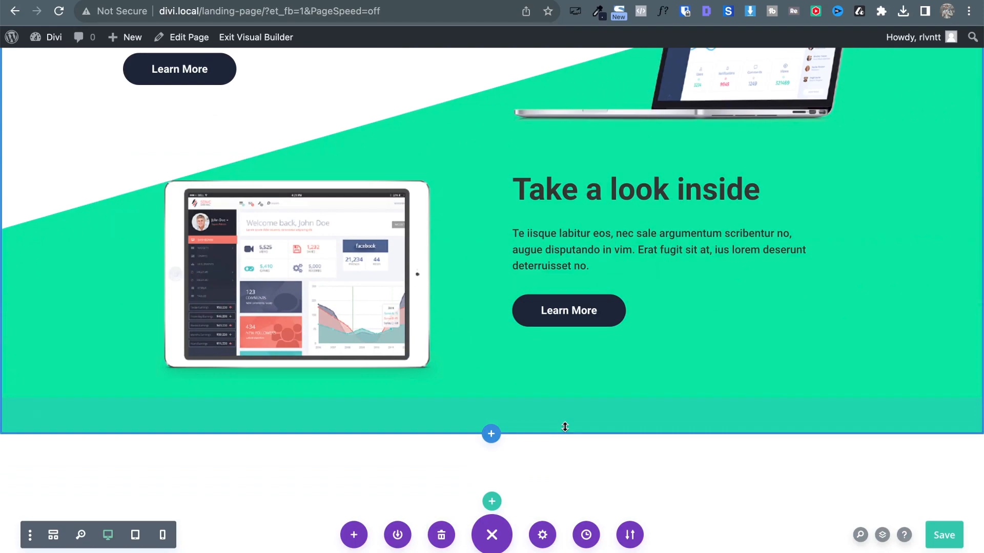
pyautogui.scroll(7, 511, 278)
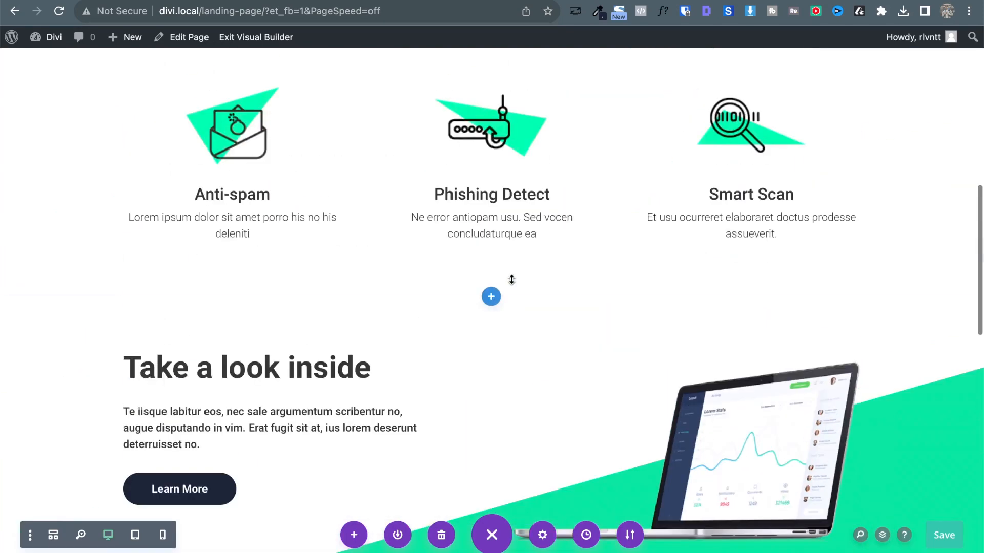
pyautogui.scroll(-8, 511, 284)
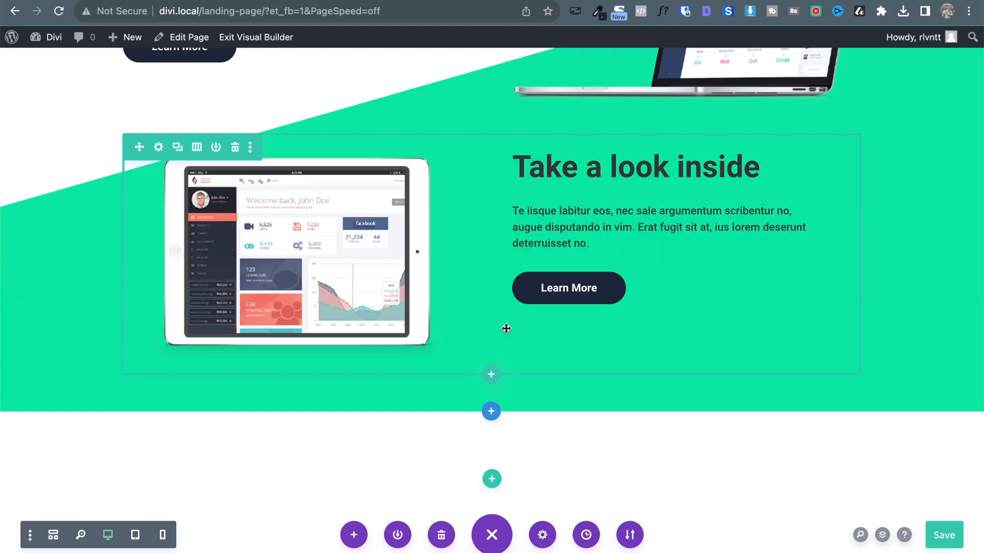
pyautogui.scroll(-5, 606, 459)
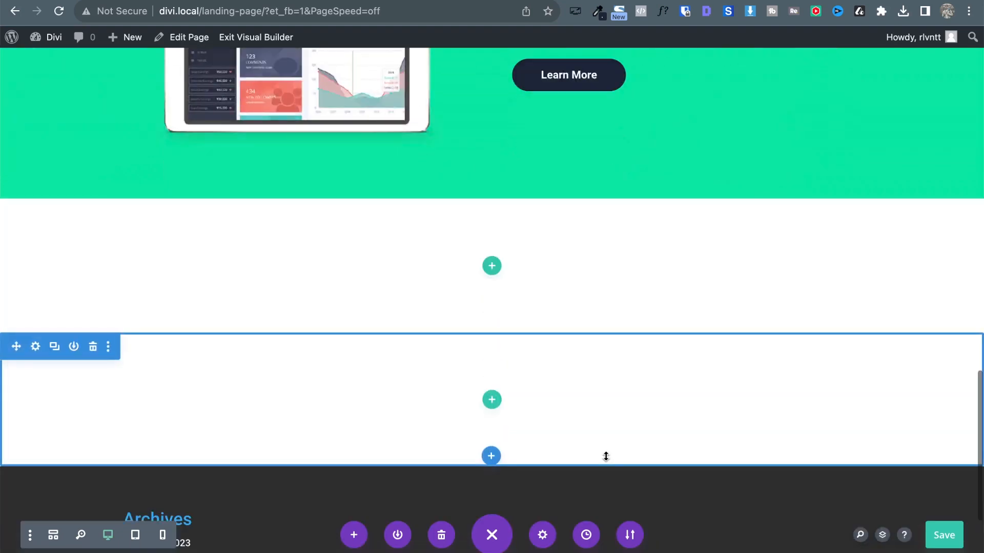
pyautogui.scroll(1, 606, 457)
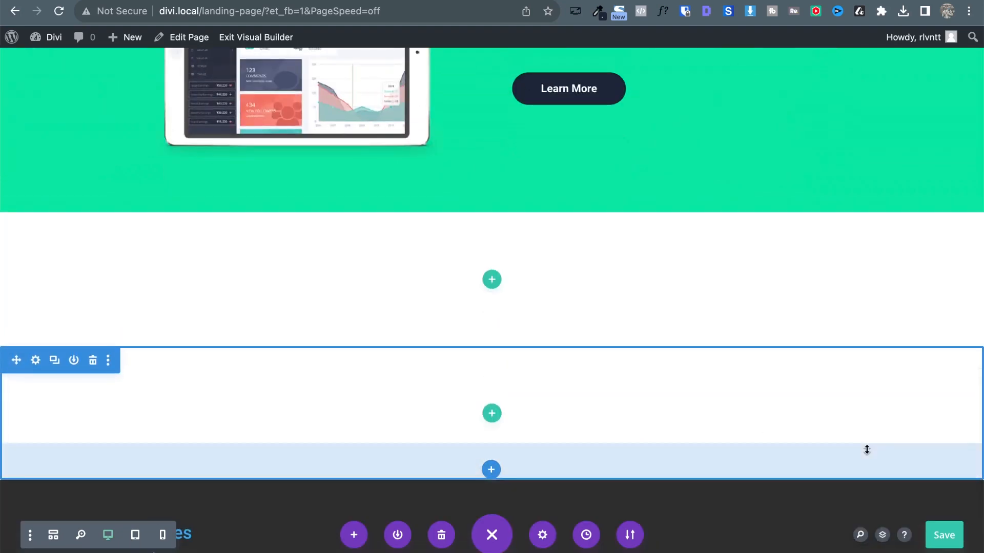
pyautogui.hotkey('ctrl', 'Tab')
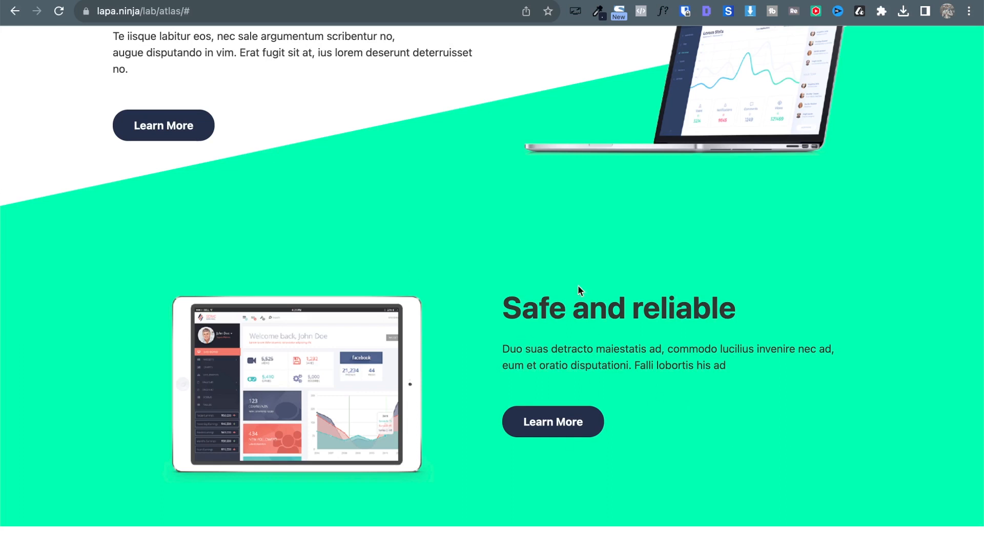
# Scroll the reference down toward the 'Check our pricing' section.
pyautogui.scroll(2, 441, 167)
pyautogui.scroll(-4, 442, 167)
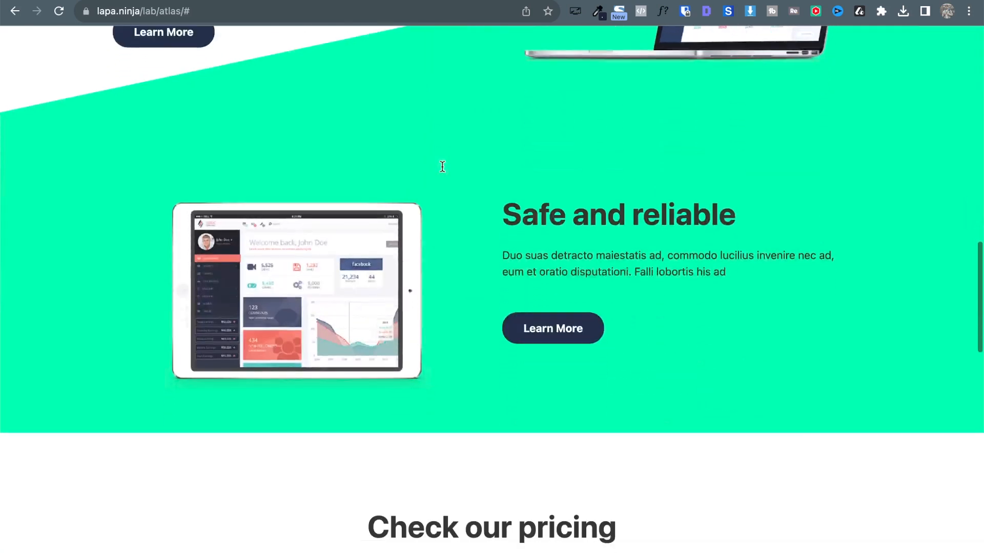
pyautogui.scroll(-4, 442, 166)
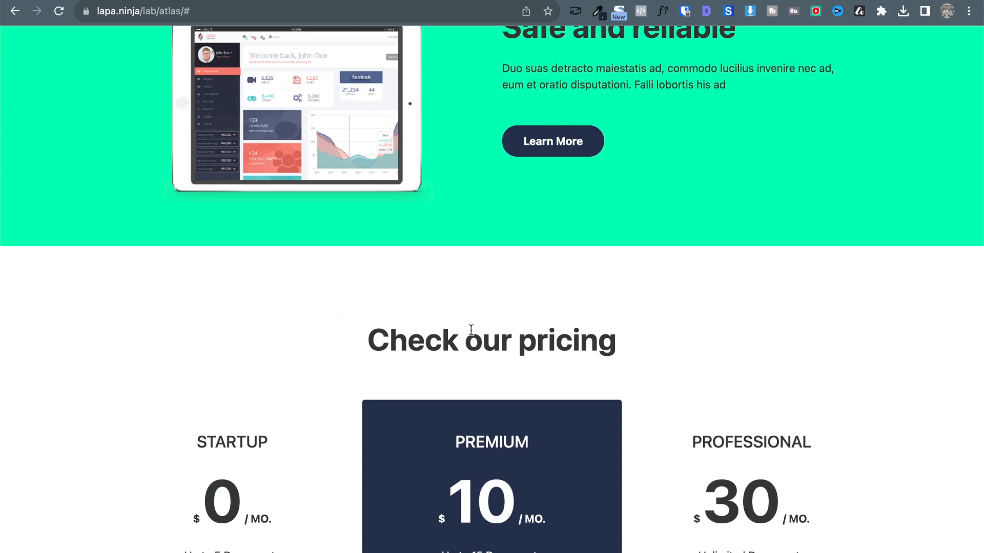
# Study the reference's three 'Check our pricing' cards, then return to the Divi builder page.
pyautogui.scroll(6, 511, 182)
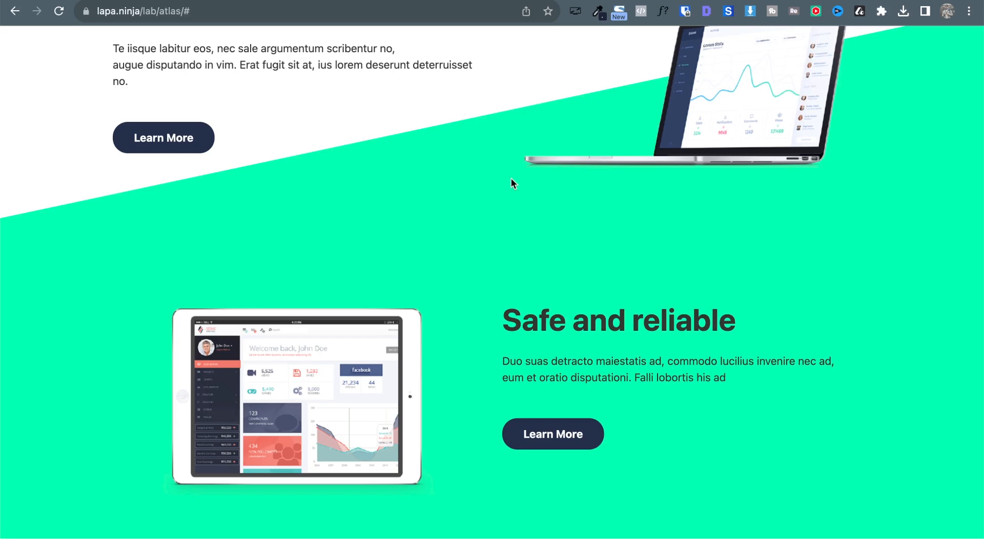
pyautogui.scroll(3, 509, 189)
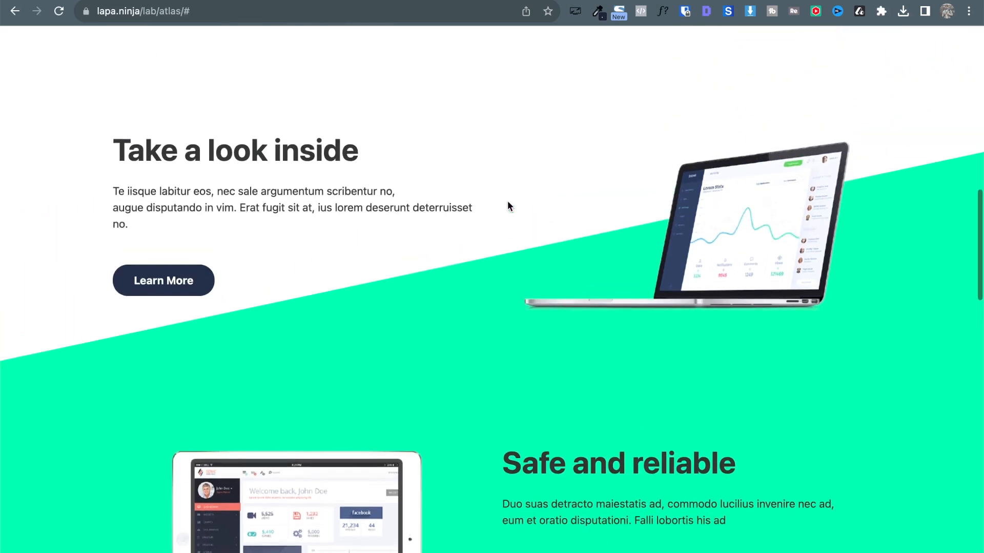
pyautogui.scroll(-9, 462, 370)
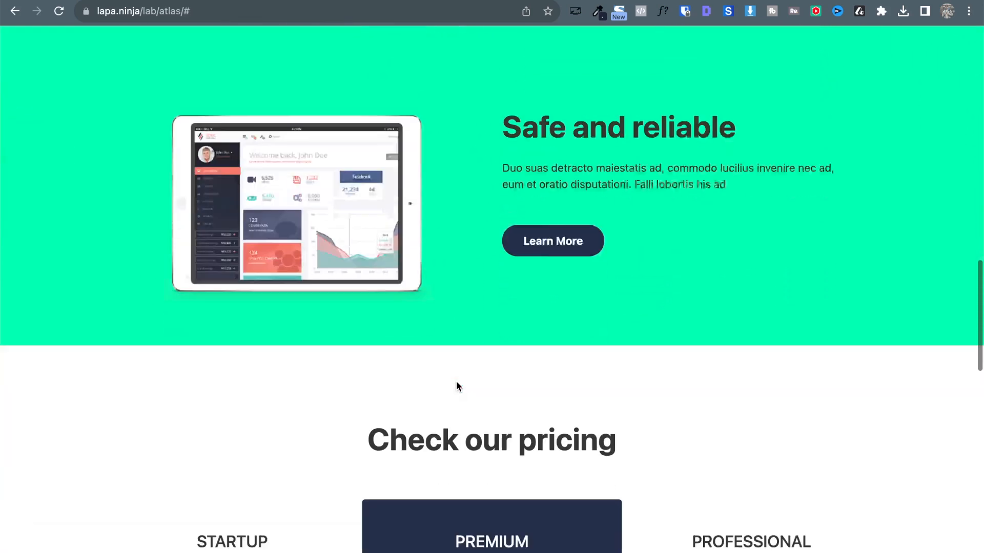
pyautogui.scroll(-6, 461, 358)
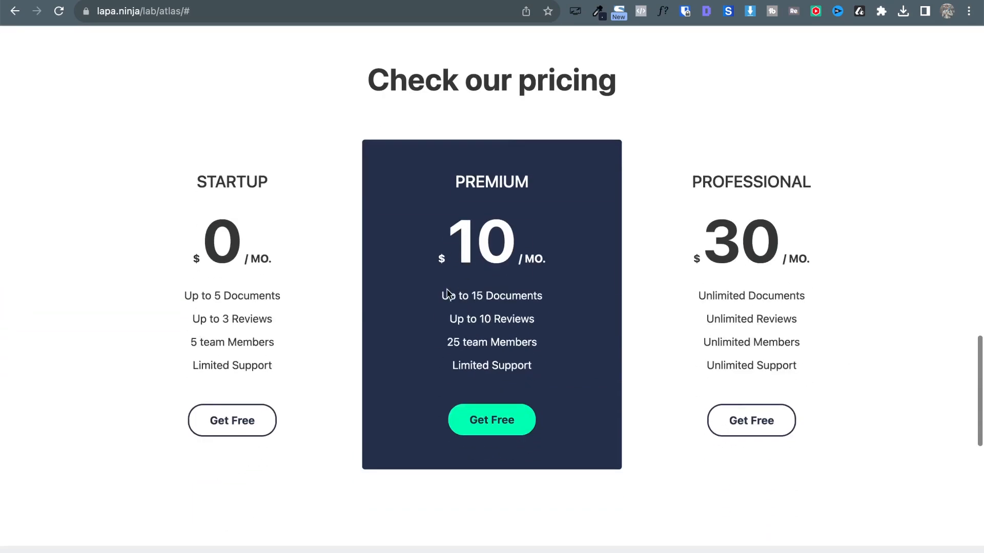
pyautogui.scroll(3, 447, 294)
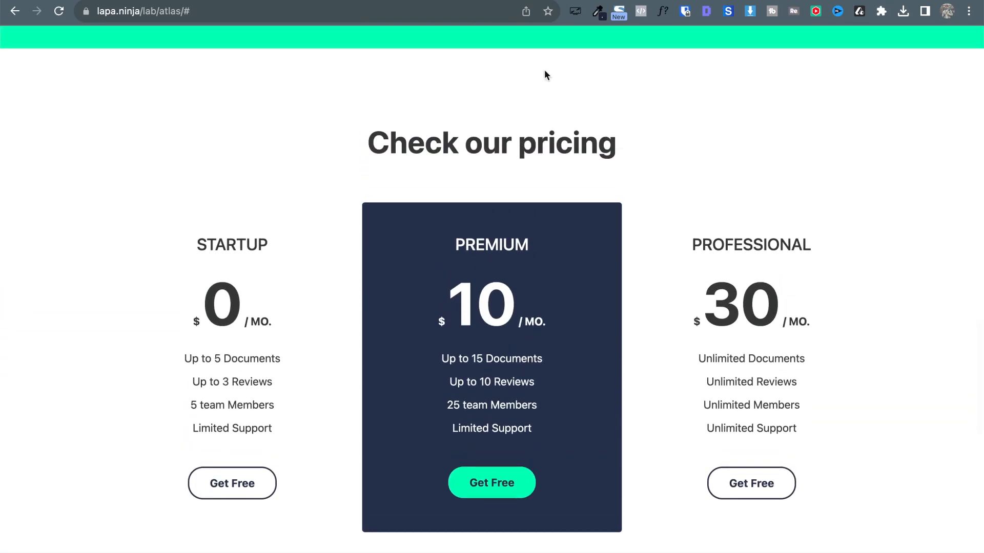
pyautogui.scroll(8, 304, 165)
pyautogui.scroll(-8, 304, 165)
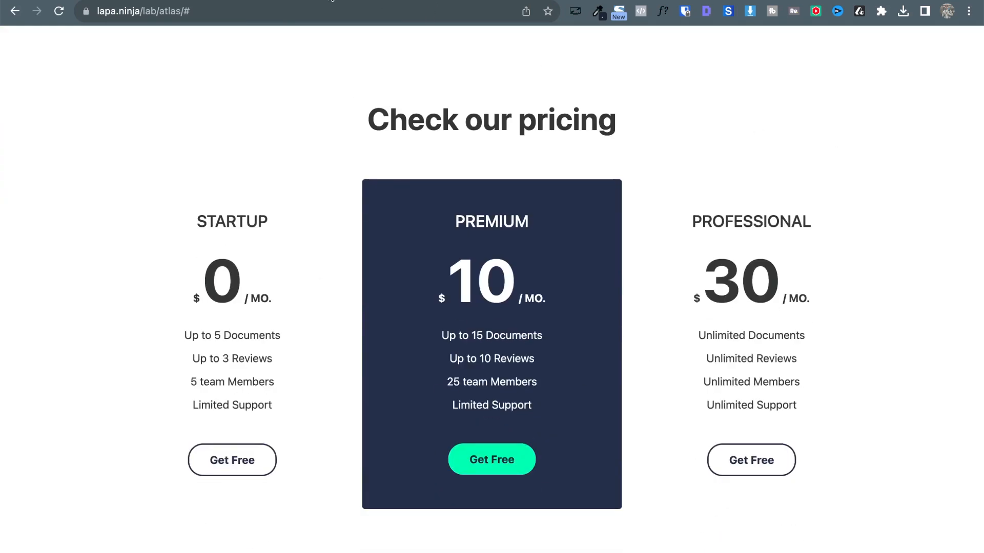
pyautogui.scroll(1, 341, 236)
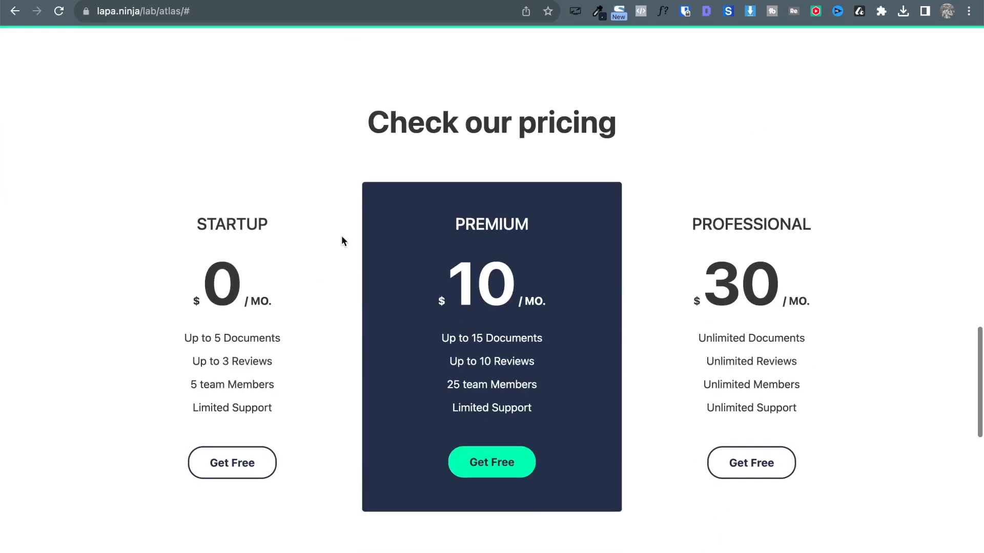
pyautogui.scroll(20, 474, 174)
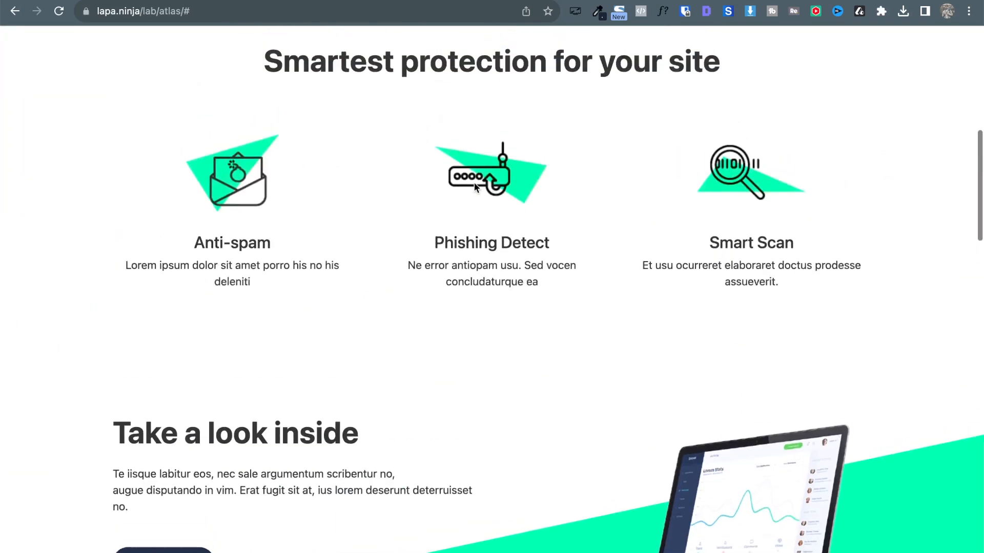
pyautogui.scroll(-4, 617, 359)
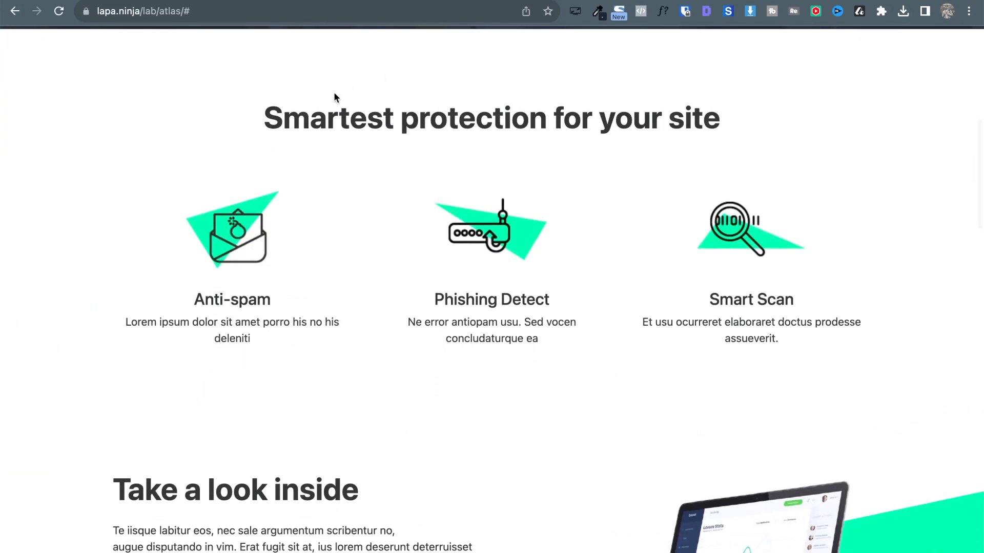
pyautogui.moveTo(162, 103); pyautogui.dragTo(802, 138)
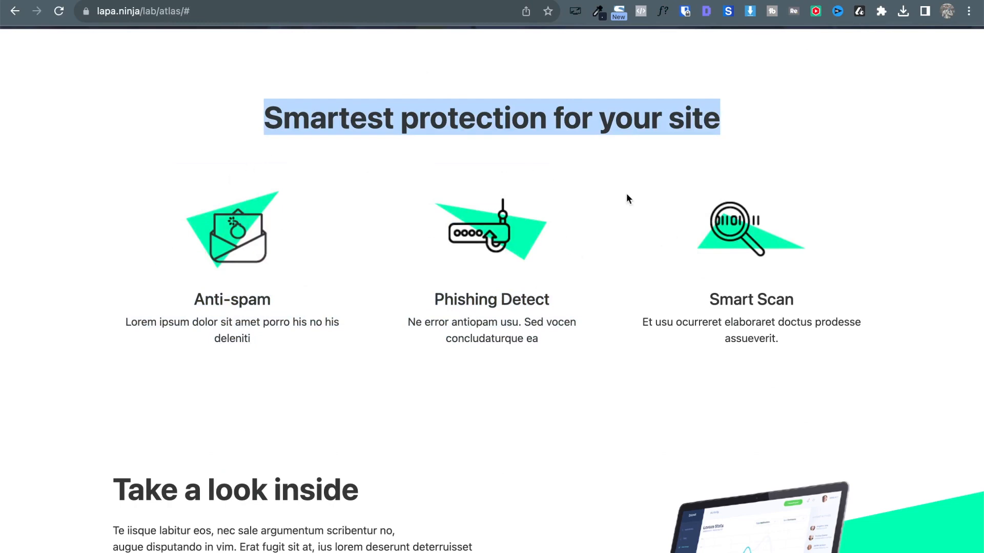
pyautogui.scroll(-10, 285, 184)
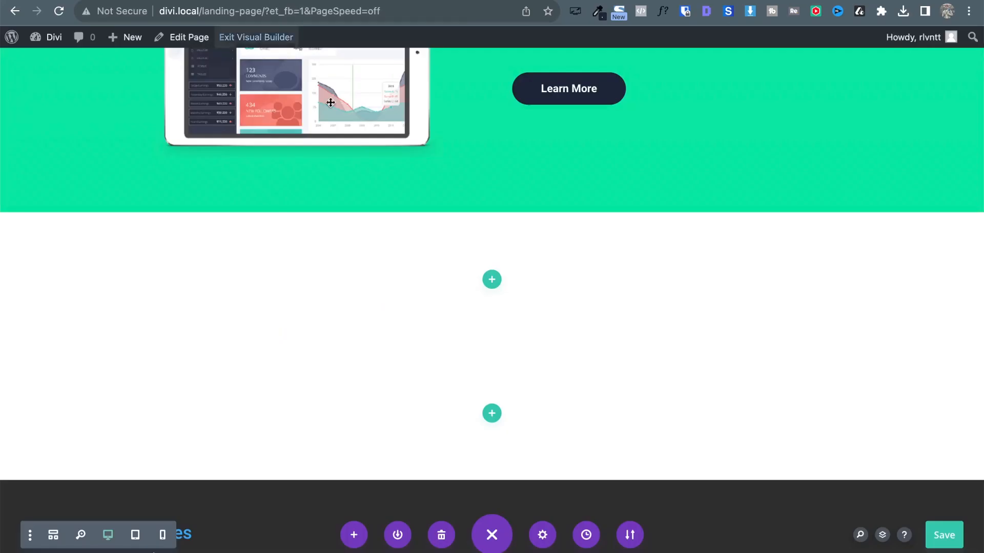
# Add an empty single-column row and an empty three-column row to the blank section.
pyautogui.scroll(-2, 425, 315)
pyautogui.click(493, 186)
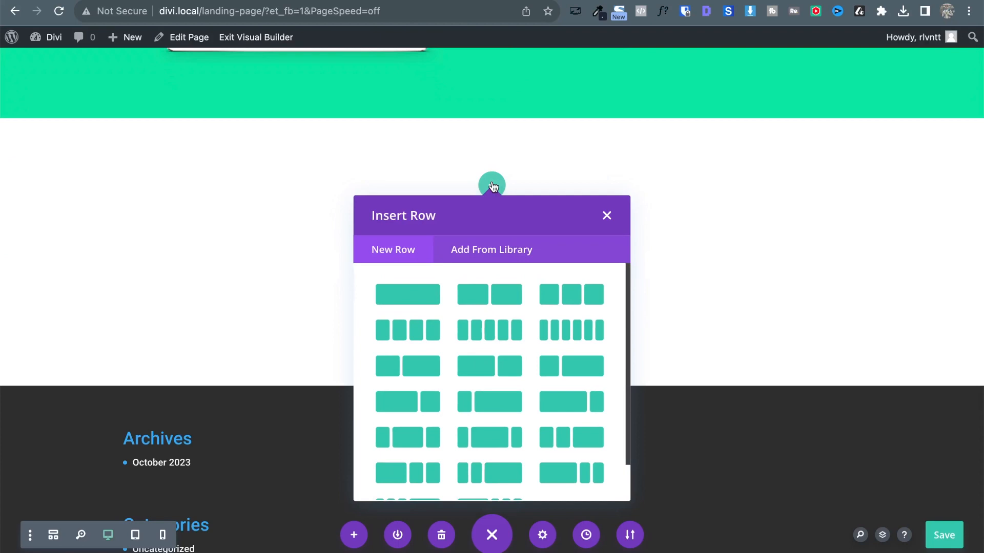
pyautogui.click(399, 299)
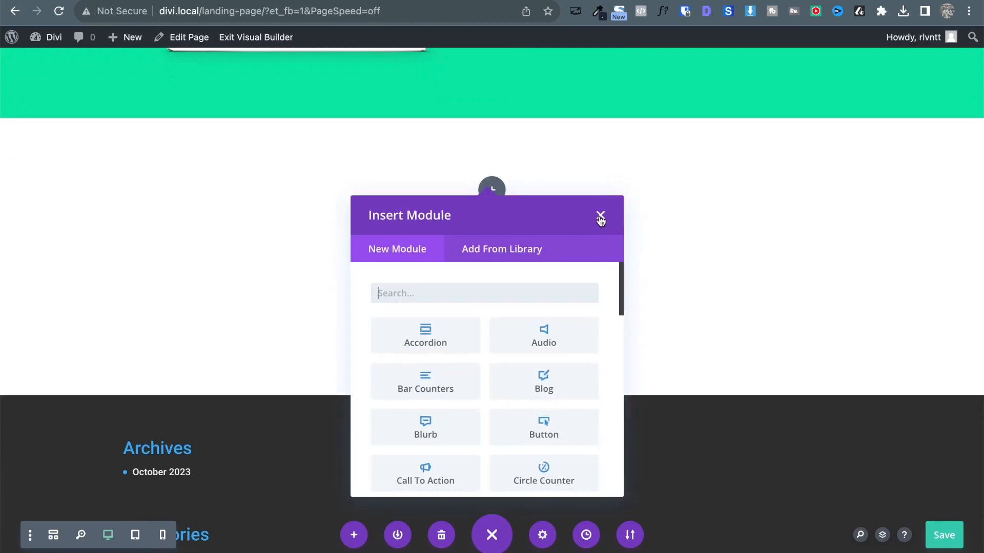
pyautogui.click(604, 215)
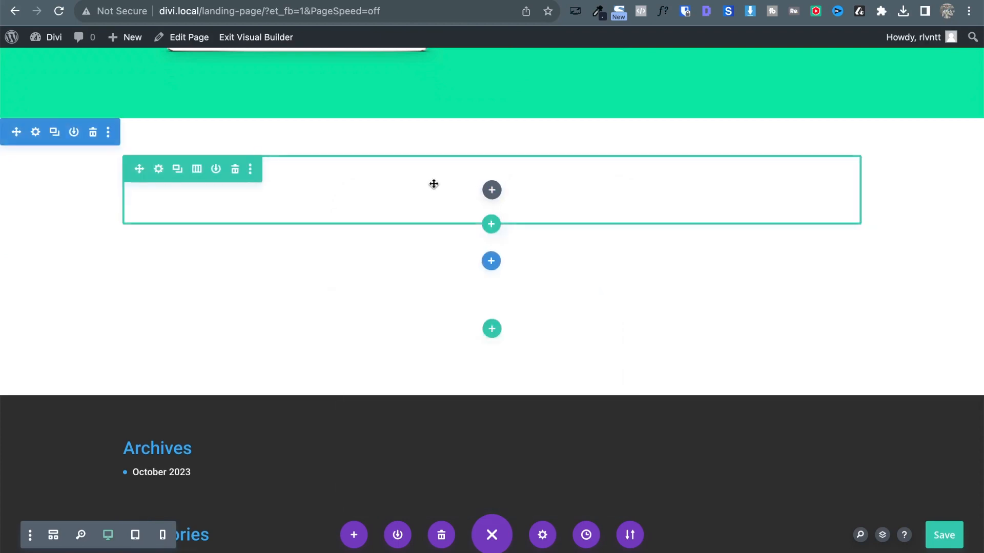
pyautogui.click(490, 224)
pyautogui.click(588, 336)
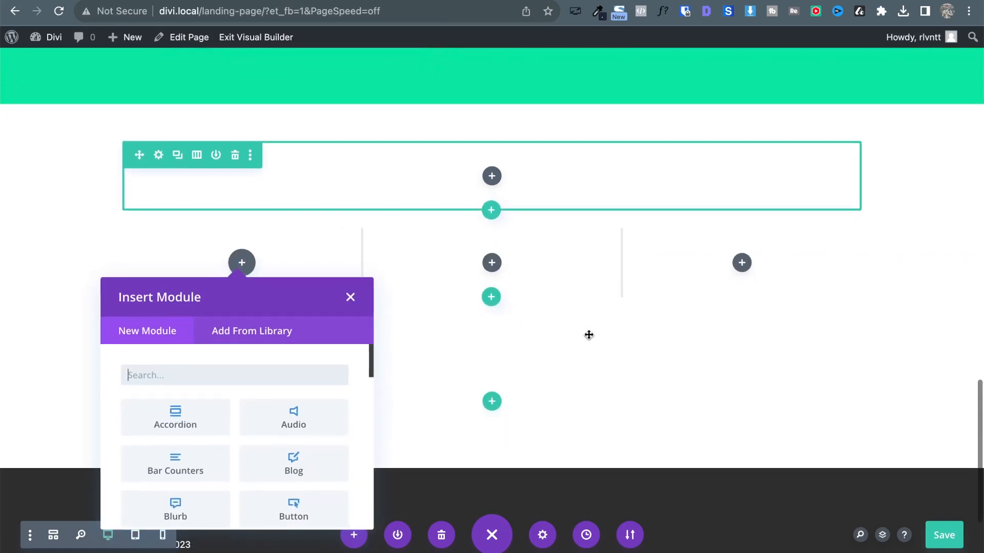
pyautogui.click(352, 274)
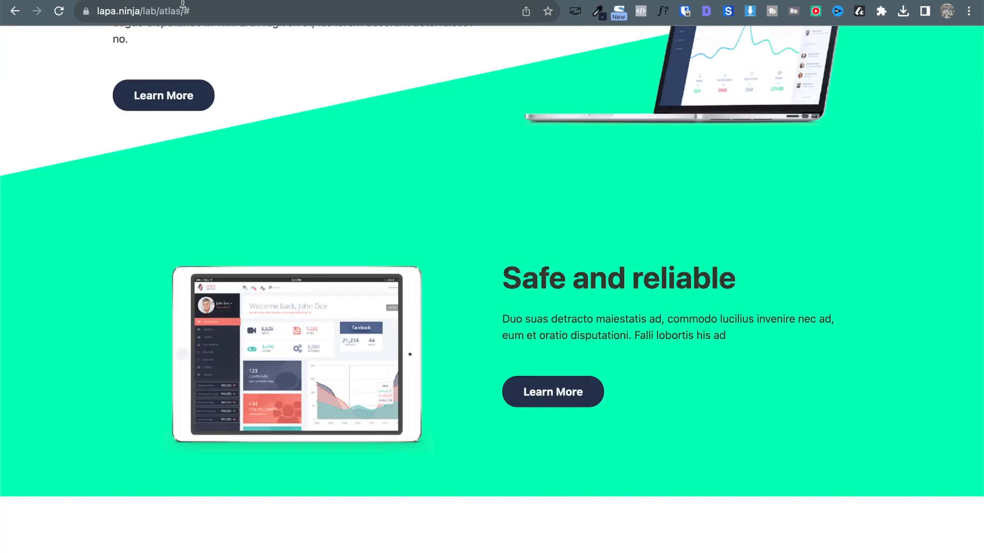
# Duplicate the 'Smartest protection for your site' heading.
pyautogui.scroll(-8, 522, 275)
pyautogui.tripleClick(471, 208)
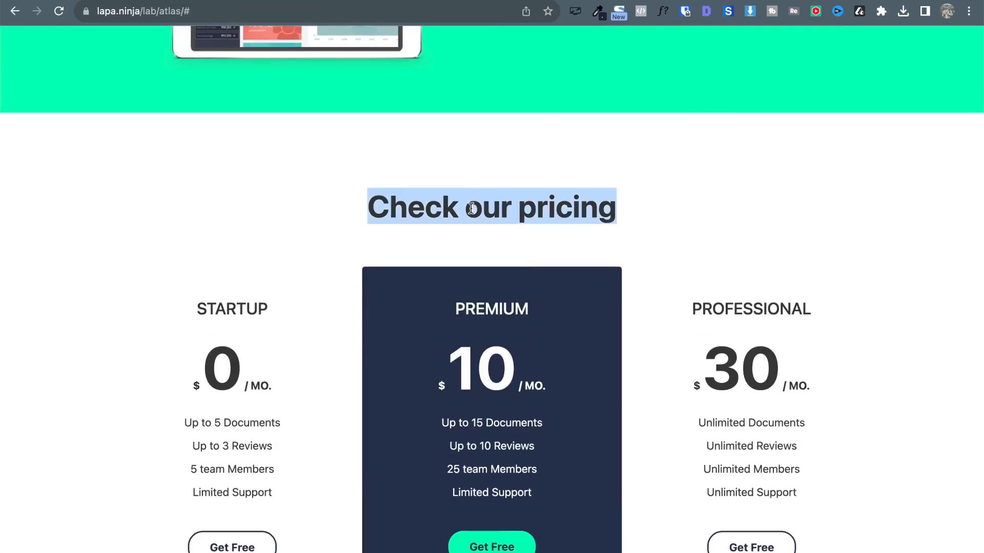
pyautogui.scroll(20, 470, 207)
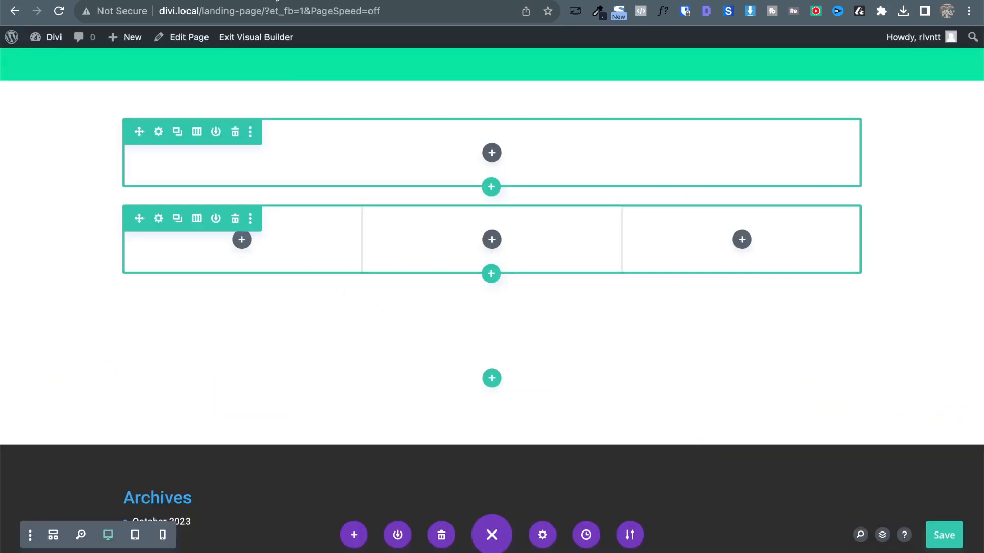
pyautogui.scroll(15, 395, 302)
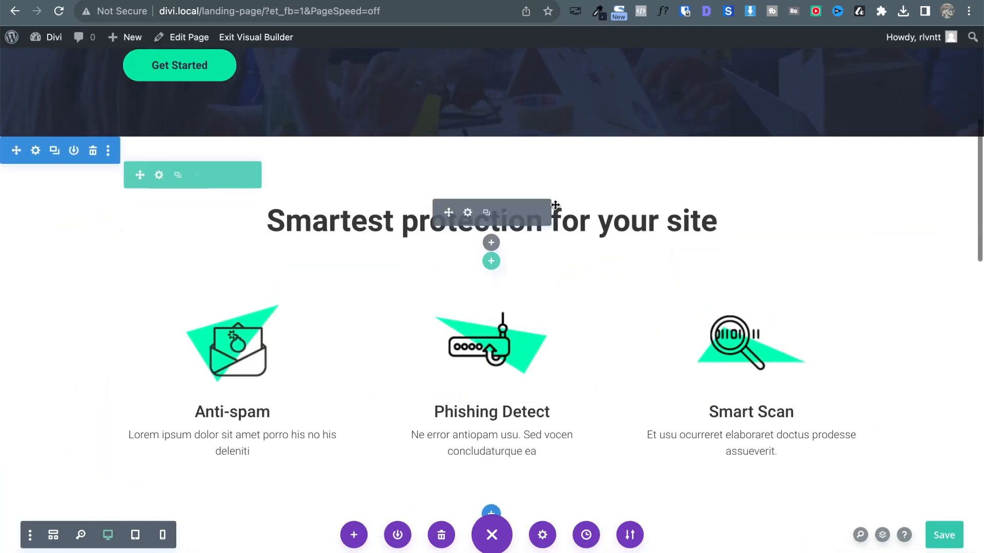
pyautogui.click(486, 212)
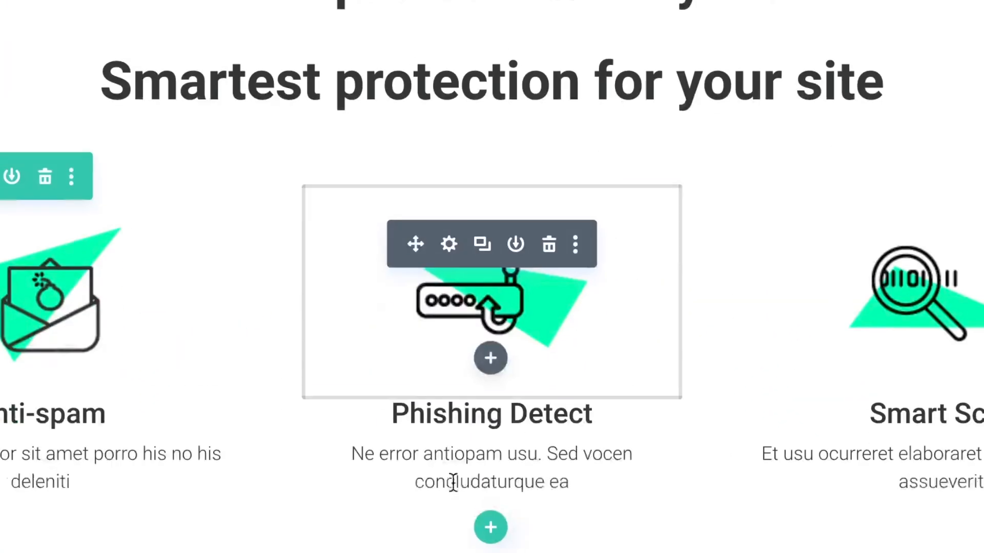
pyautogui.scroll(-2, 459, 294)
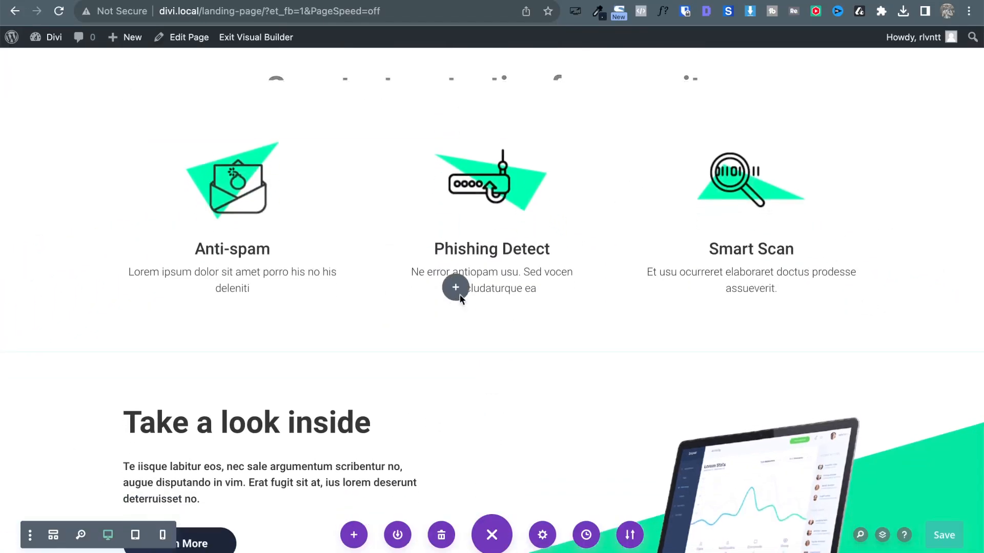
# Drag the copied heading down into the new single-column row.
pyautogui.moveTo(460, 294); pyautogui.dragTo(264, 401)
pyautogui.scroll(-8, 263, 402)
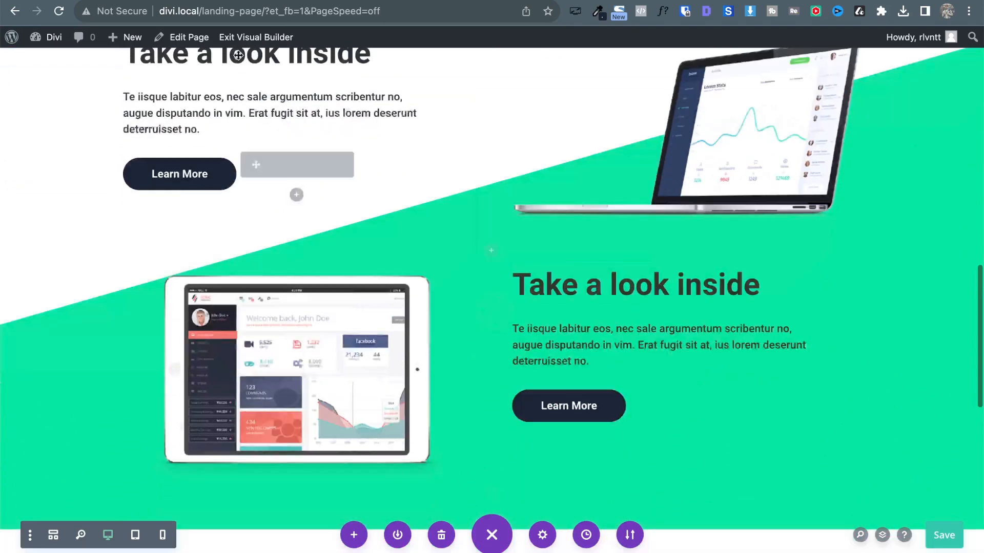
pyautogui.scroll(2, 197, 92)
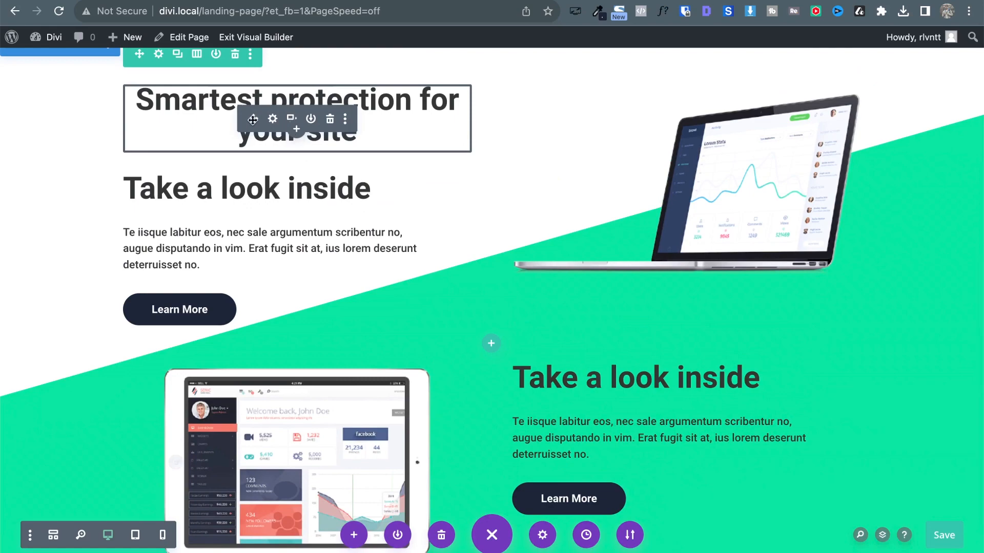
pyautogui.moveTo(252, 119); pyautogui.dragTo(589, 351)
pyautogui.scroll(-3, 590, 323)
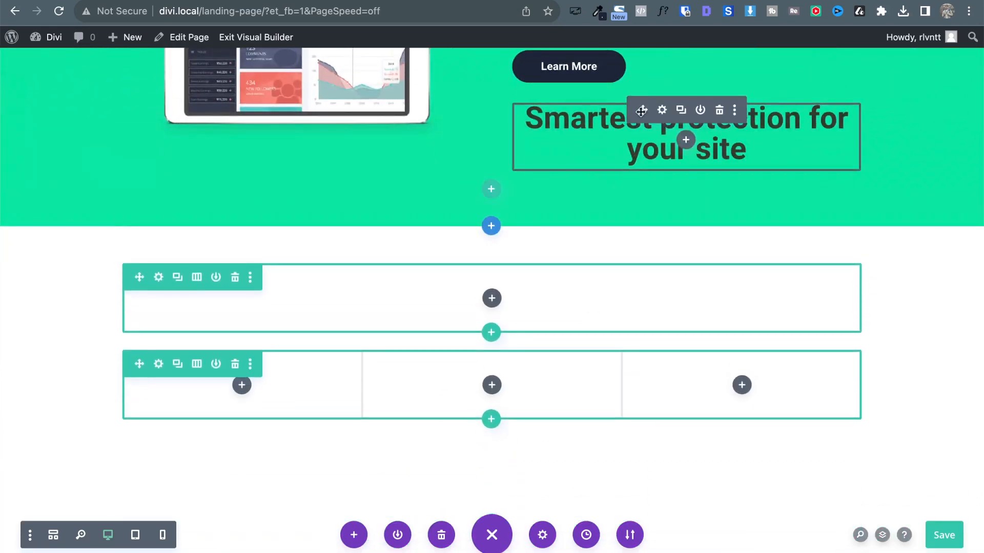
pyautogui.moveTo(641, 111); pyautogui.dragTo(502, 244)
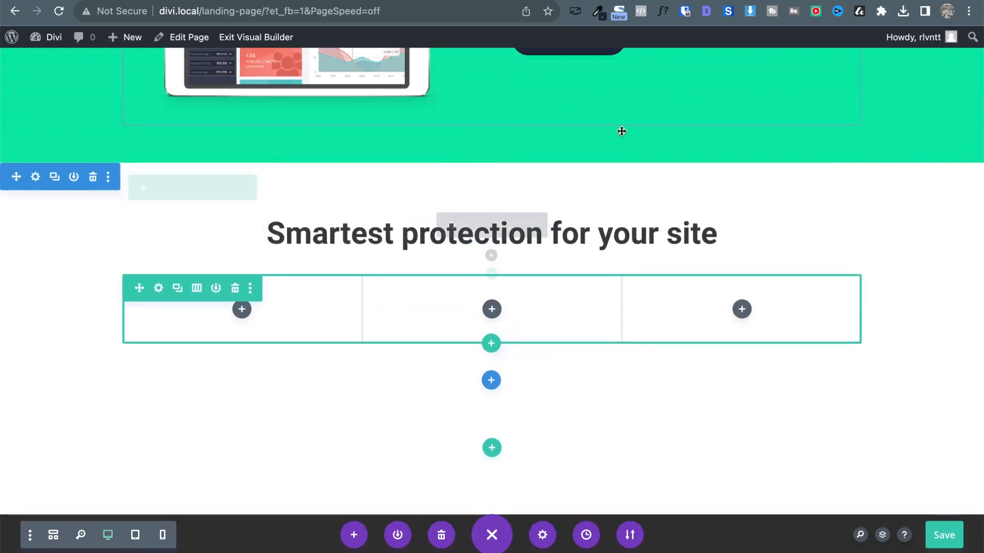
pyautogui.scroll(-4, 587, 384)
# In the Layers panel, expand the section, row and column down to the heading's Text layer.
pyautogui.scroll(3, 587, 384)
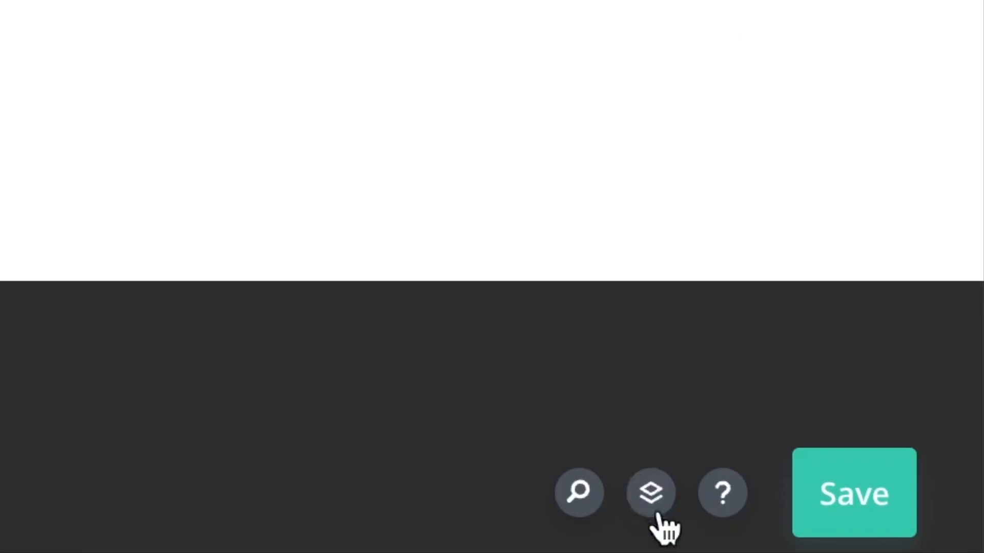
pyautogui.click(656, 507)
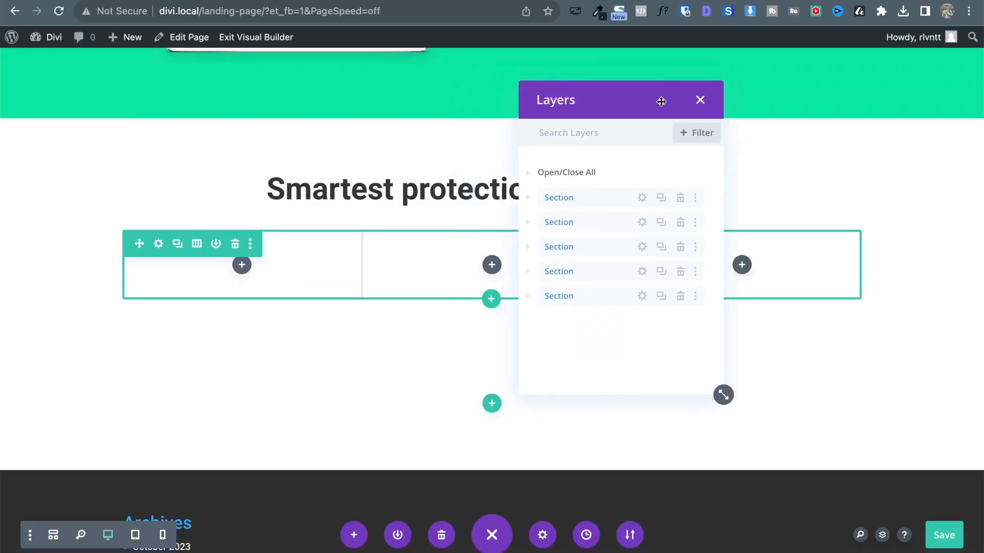
pyautogui.moveTo(661, 101); pyautogui.dragTo(744, 84)
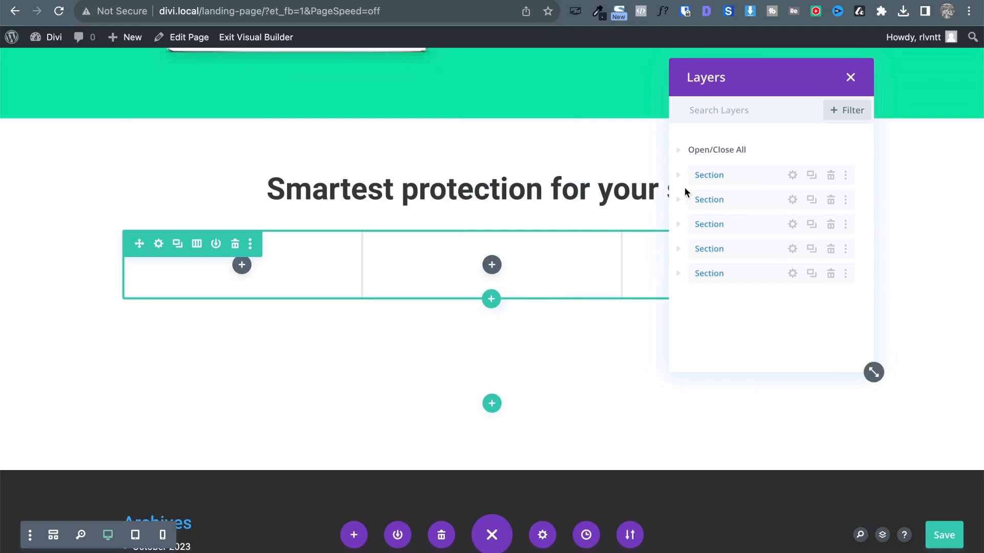
pyautogui.click(680, 250)
pyautogui.click(680, 249)
pyautogui.click(676, 279)
pyautogui.click(680, 251)
pyautogui.click(692, 274)
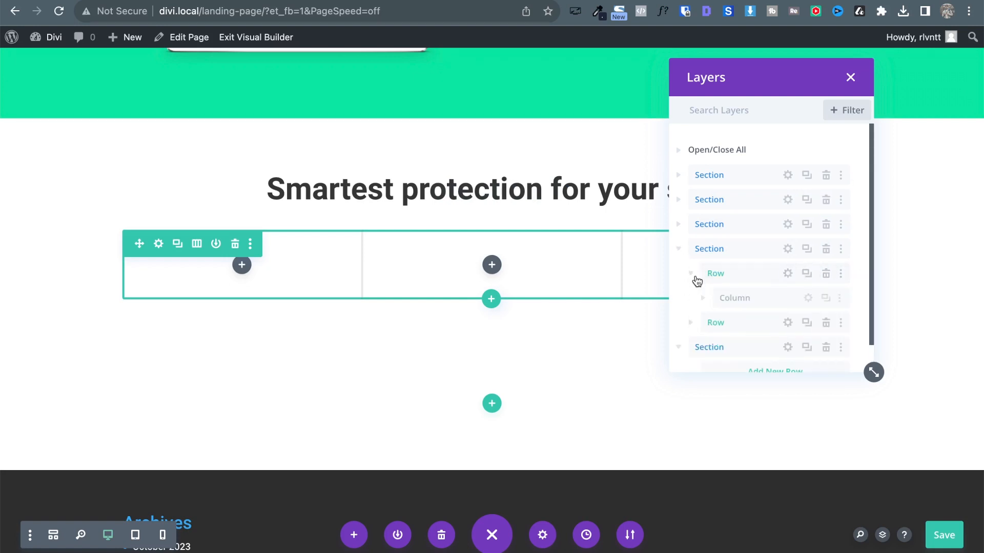
pyautogui.click(702, 299)
pyautogui.doubleClick(740, 323)
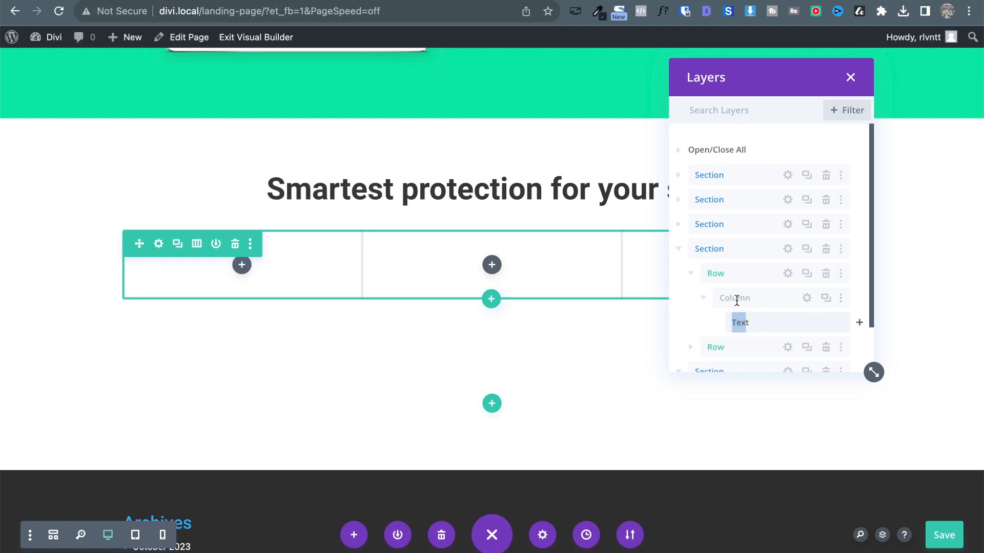
pyautogui.click(694, 322)
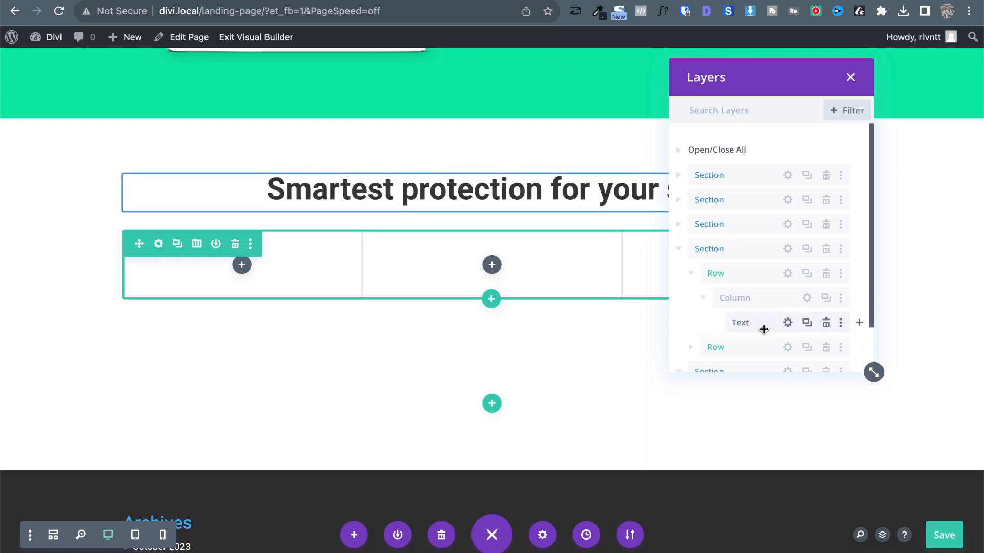
# Drag the heading's Text layer into the three-column row's first column and close Layers.
pyautogui.moveTo(763, 324); pyautogui.dragTo(722, 339)
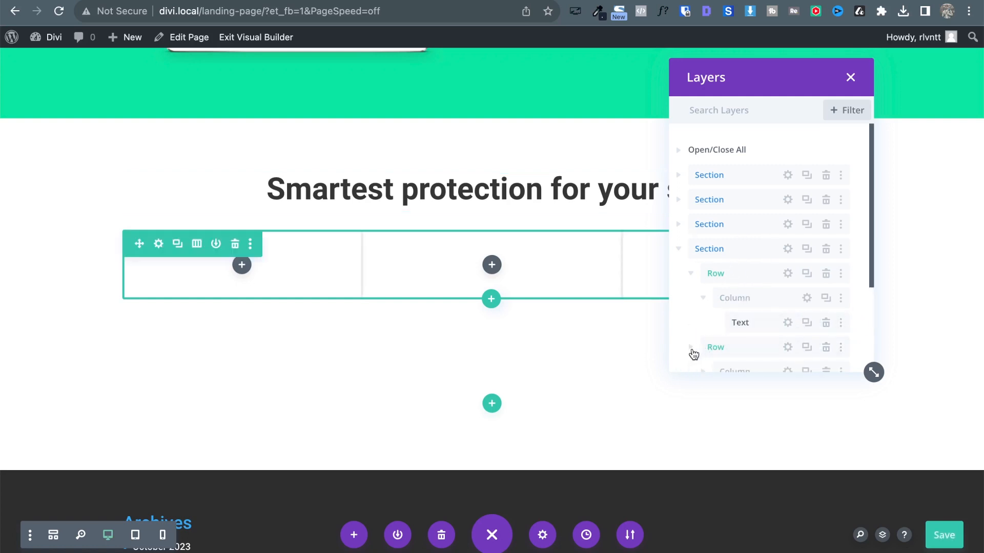
pyautogui.click(691, 347)
pyautogui.scroll(-1, 693, 351)
pyautogui.click(704, 308)
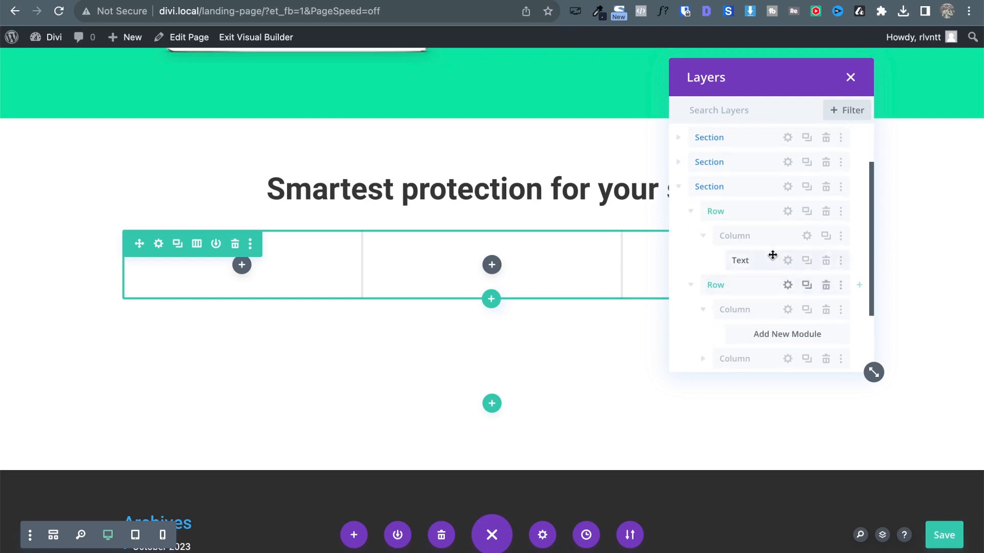
pyautogui.moveTo(761, 260); pyautogui.dragTo(755, 334)
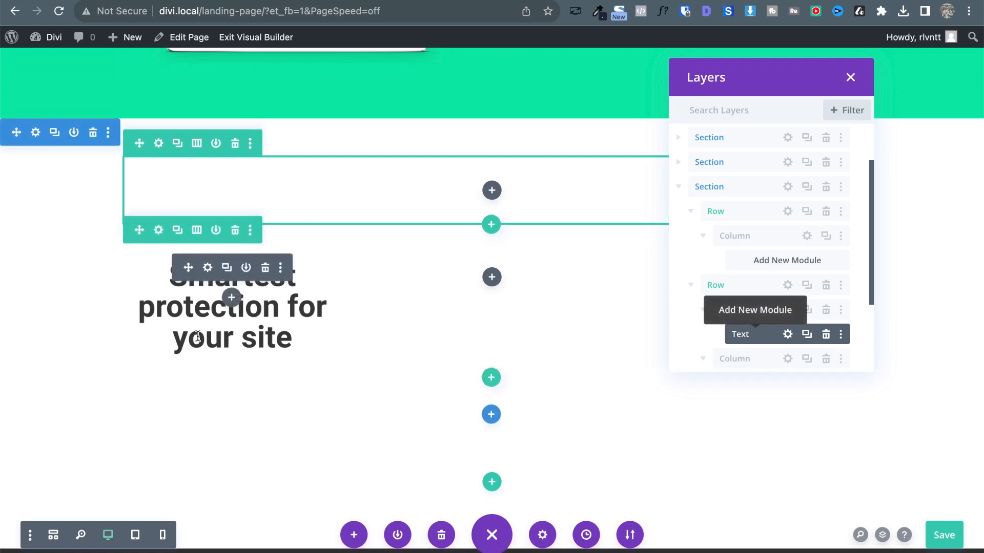
pyautogui.click(850, 78)
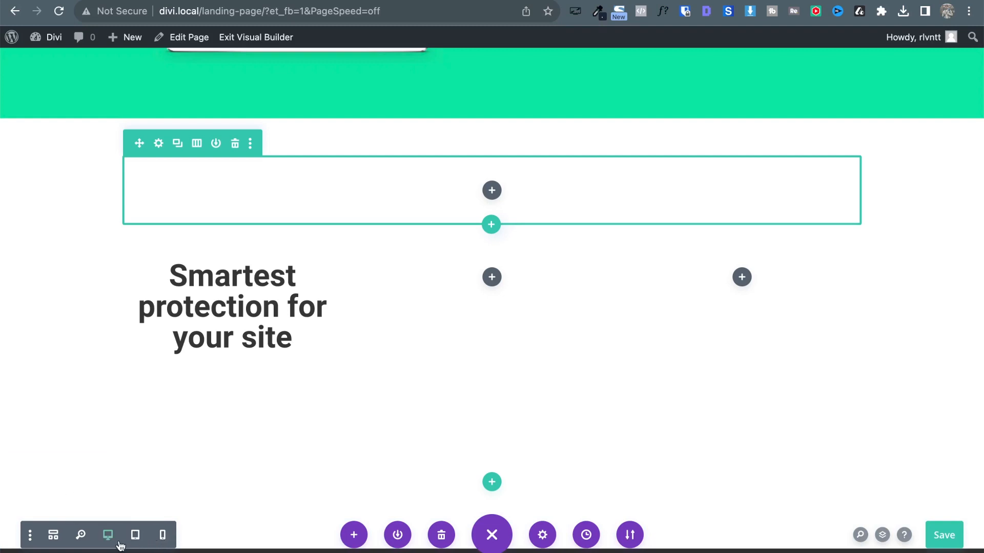
# In Wireframe view, drag the heading's Text module back into the single-column row, then return to Desktop view.
pyautogui.click(53, 535)
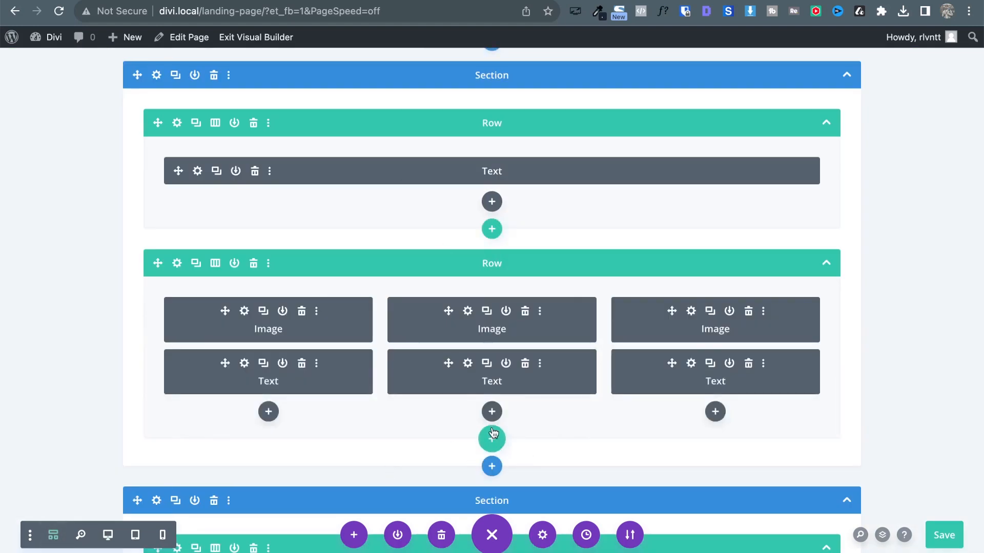
pyautogui.scroll(-15, 419, 289)
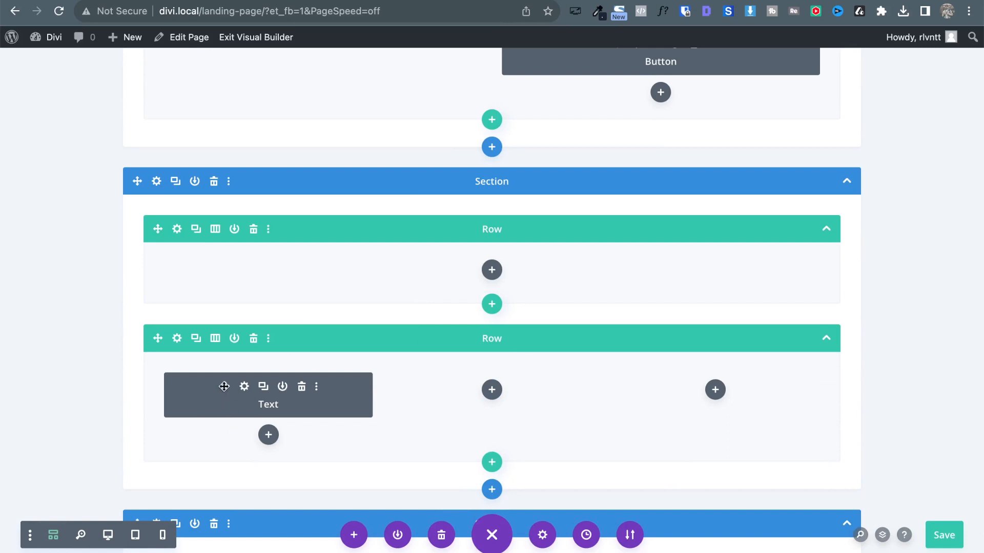
pyautogui.moveTo(224, 386); pyautogui.dragTo(492, 277)
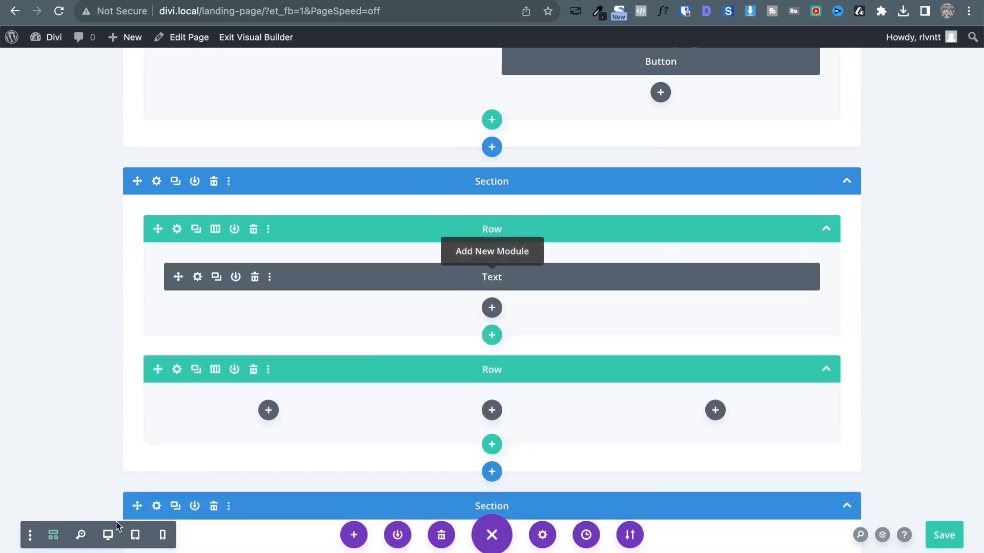
pyautogui.click(109, 536)
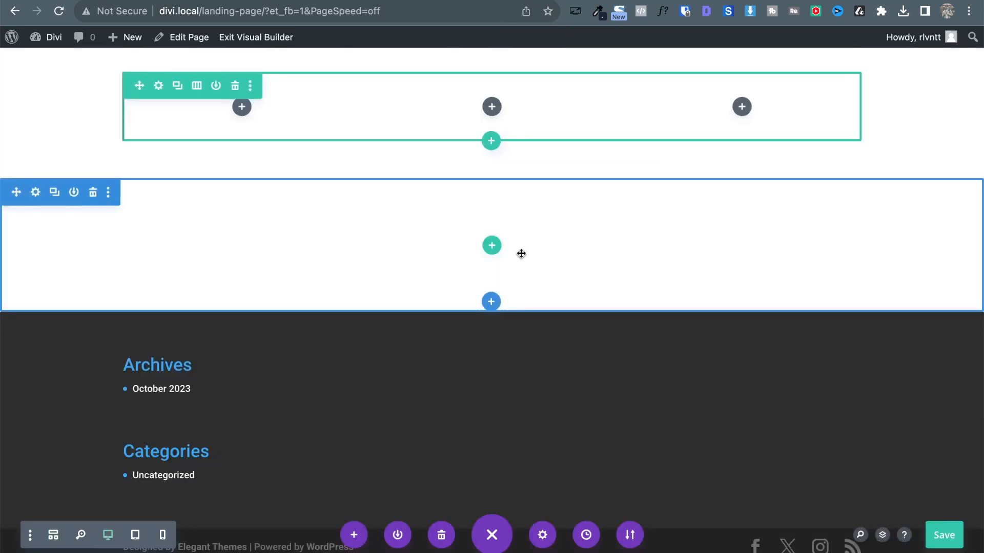
pyautogui.scroll(5, 520, 253)
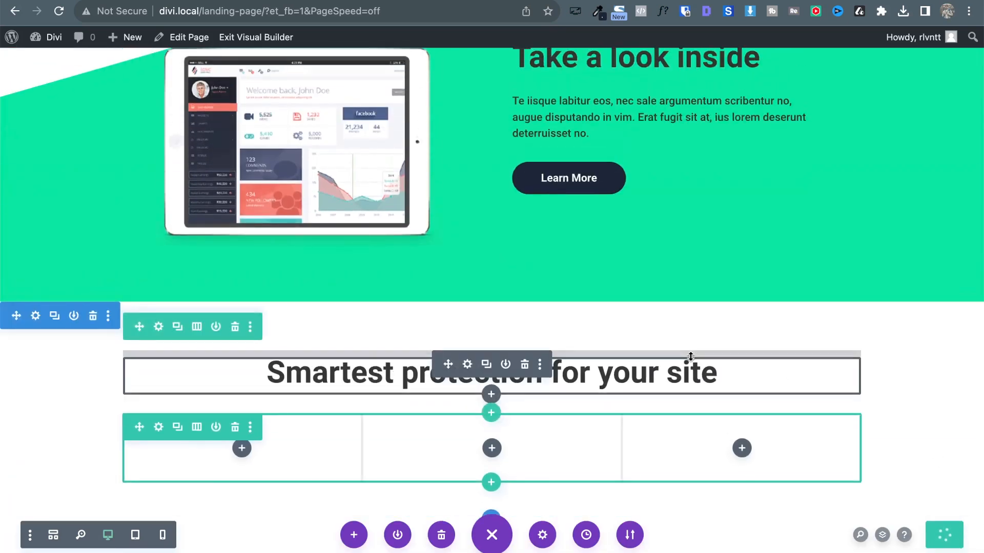
pyautogui.scroll(-6, 691, 356)
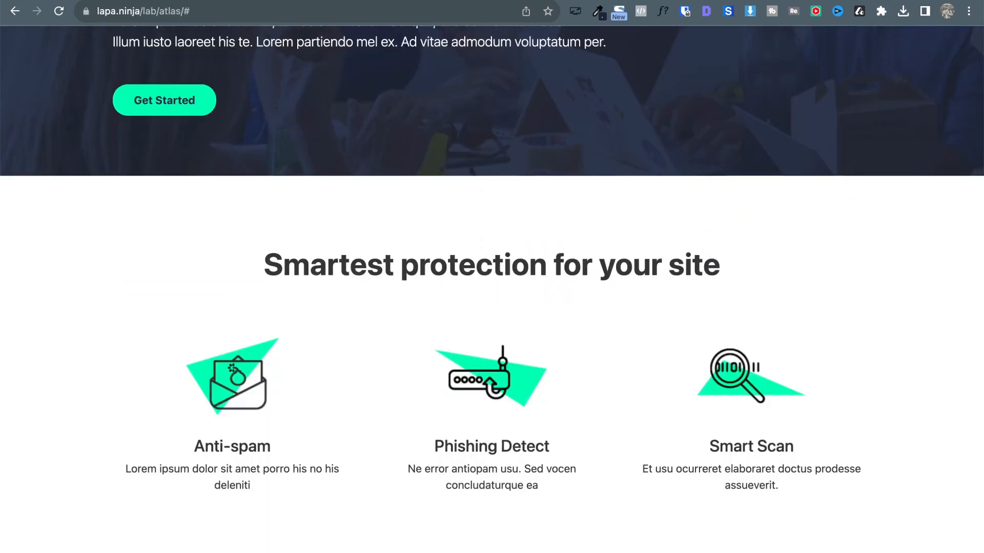
# Add a Text module reading 'STARTUP' to the first pricing column.
pyautogui.scroll(-20, 366, 279)
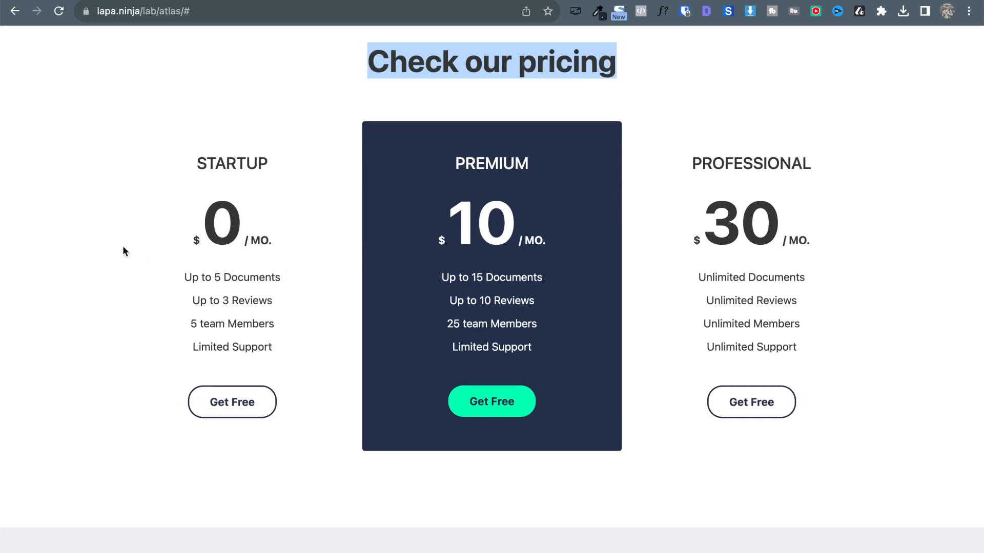
pyautogui.doubleClick(212, 165)
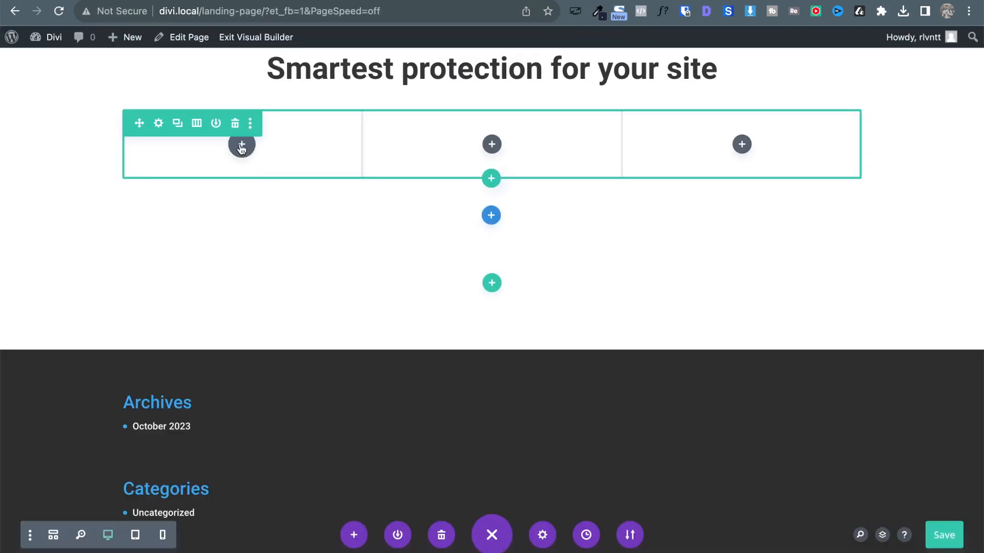
pyautogui.click(242, 145)
pyautogui.write('te')
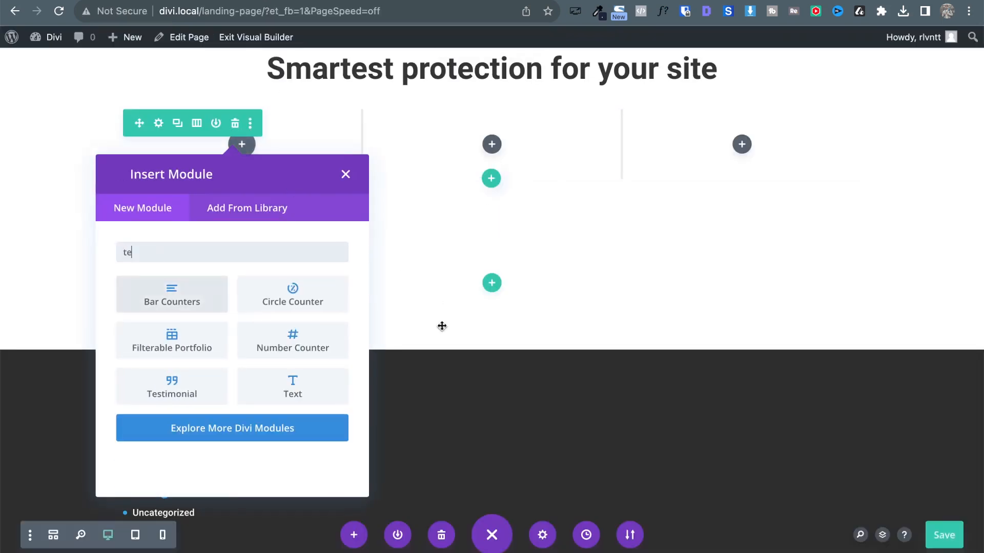
pyautogui.click(292, 387)
pyautogui.scroll(-2, 344, 255)
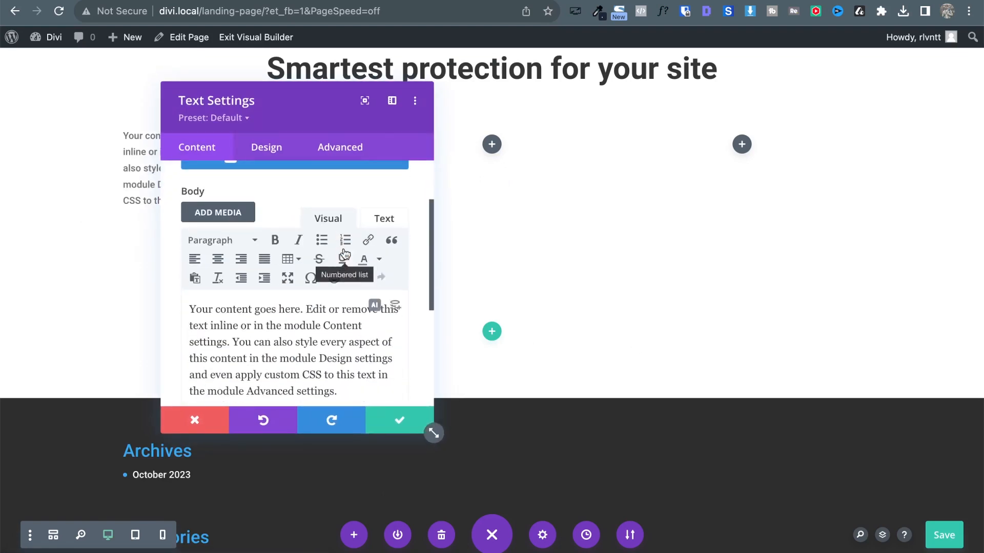
pyautogui.moveTo(426, 427); pyautogui.dragTo(550, 518)
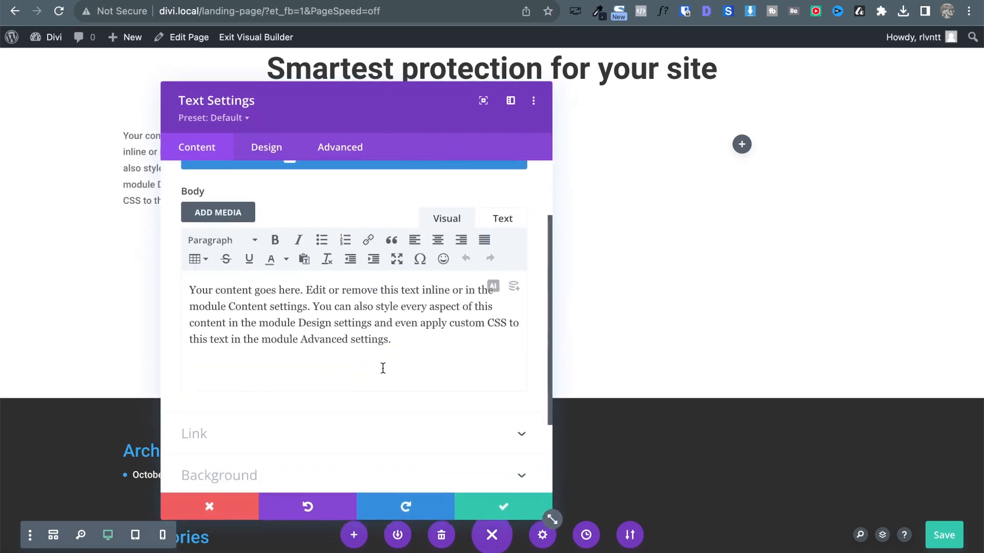
pyautogui.press('super+a')
pyautogui.press('BackSpace')
pyautogui.write('STARTUP')
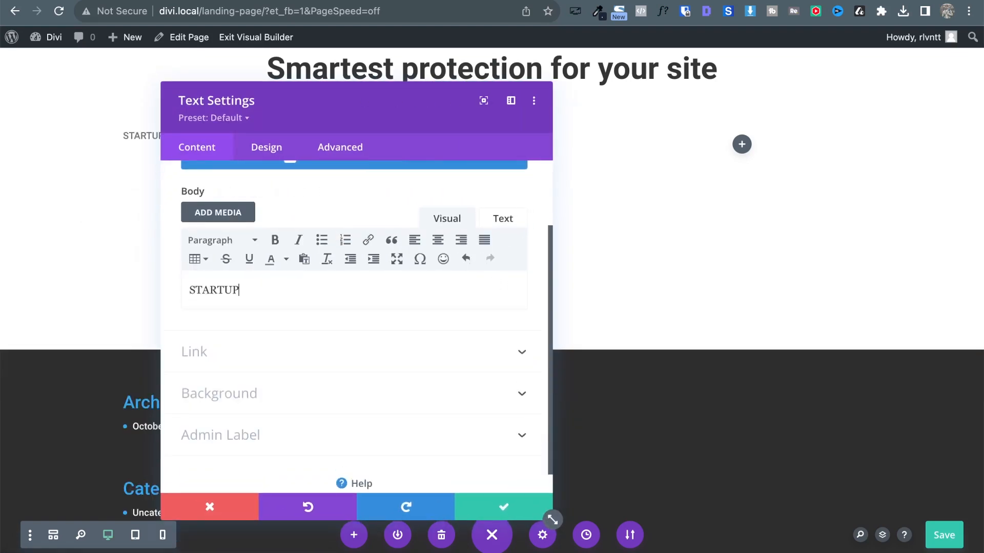
pyautogui.moveTo(289, 103); pyautogui.dragTo(512, 85)
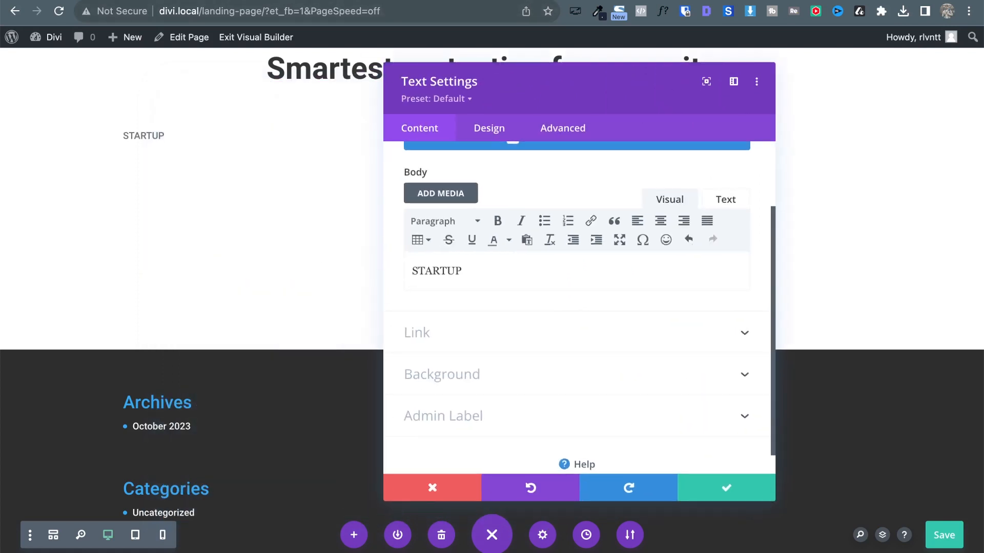
# Copy '$ 0 / MO.' from the reference into a duplicated text module below STARTUP.
pyautogui.hotkey('ctrl', 'Tab')
pyautogui.tripleClick(229, 234)
pyautogui.hotkey('ctrl', 'c')
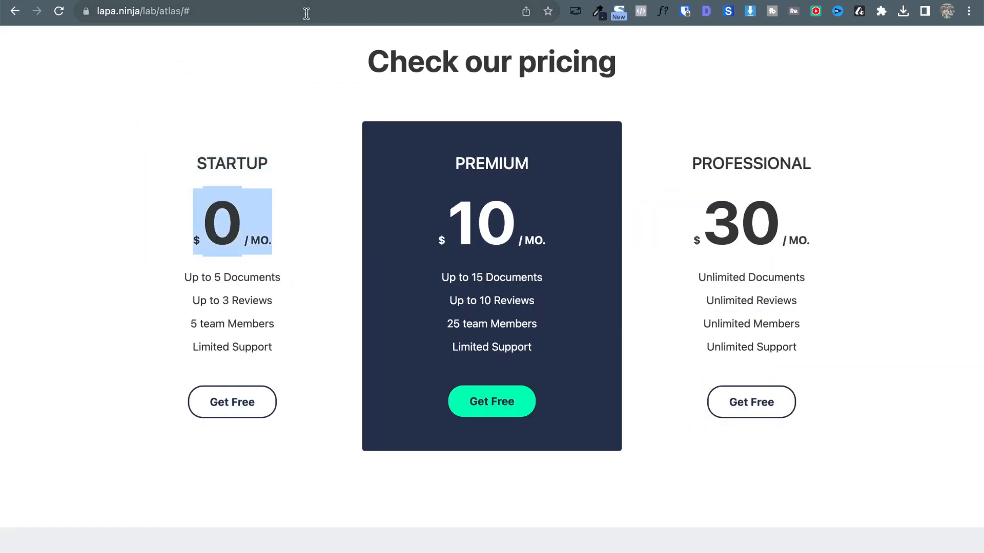
pyautogui.hotkey('ctrl', 'shift', 'Tab')
pyautogui.click(741, 489)
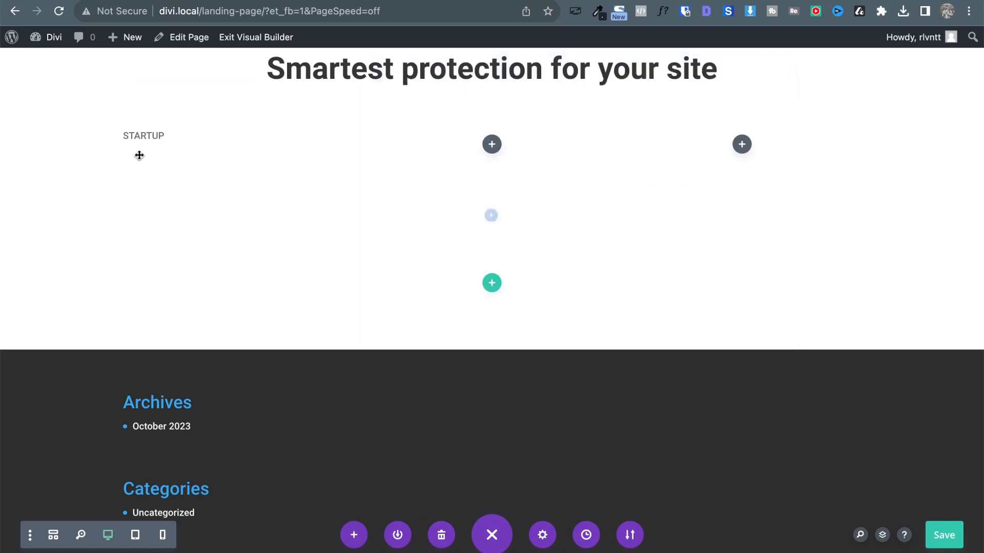
pyautogui.click(227, 135)
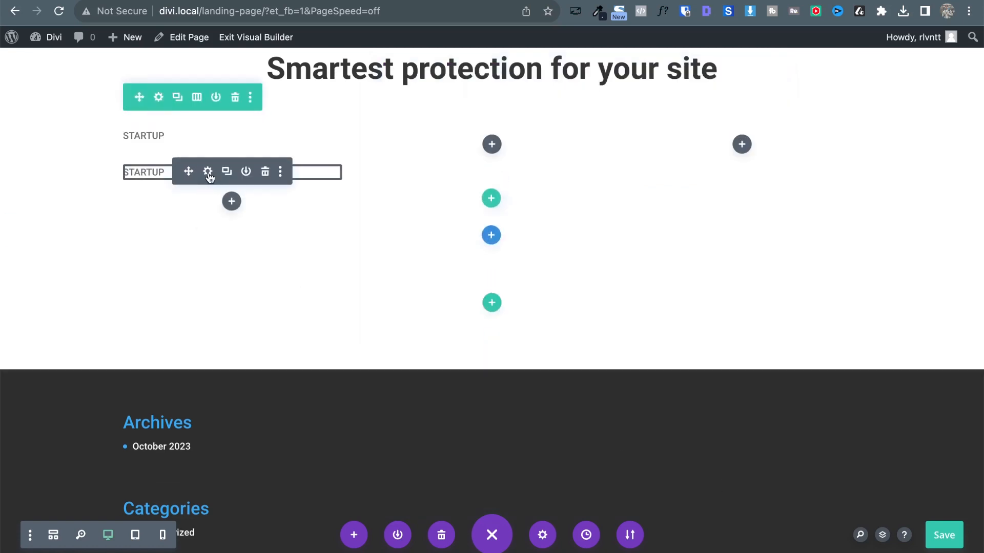
pyautogui.click(208, 172)
pyautogui.hotkey('ctrl', 'a')
pyautogui.hotkey('ctrl', 'v')
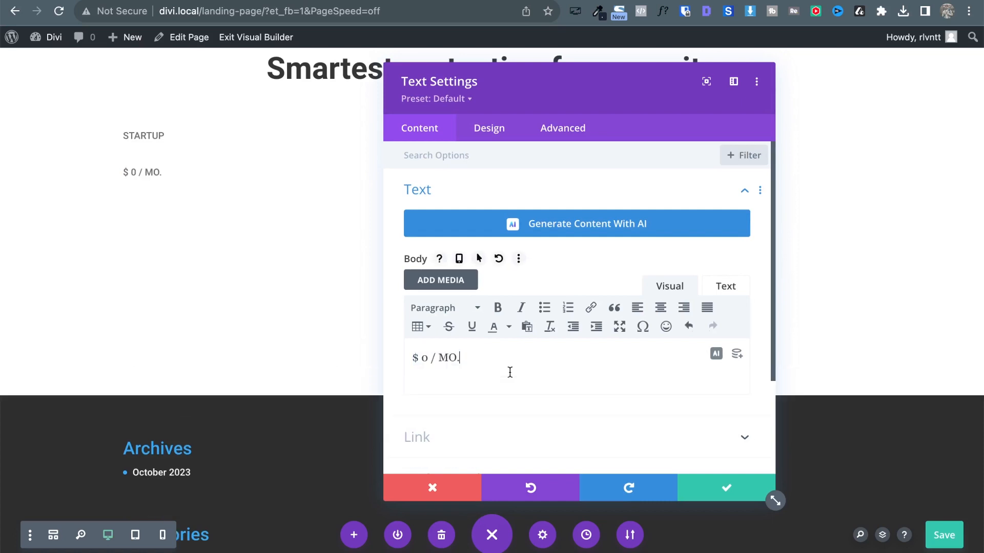
pyautogui.click(689, 482)
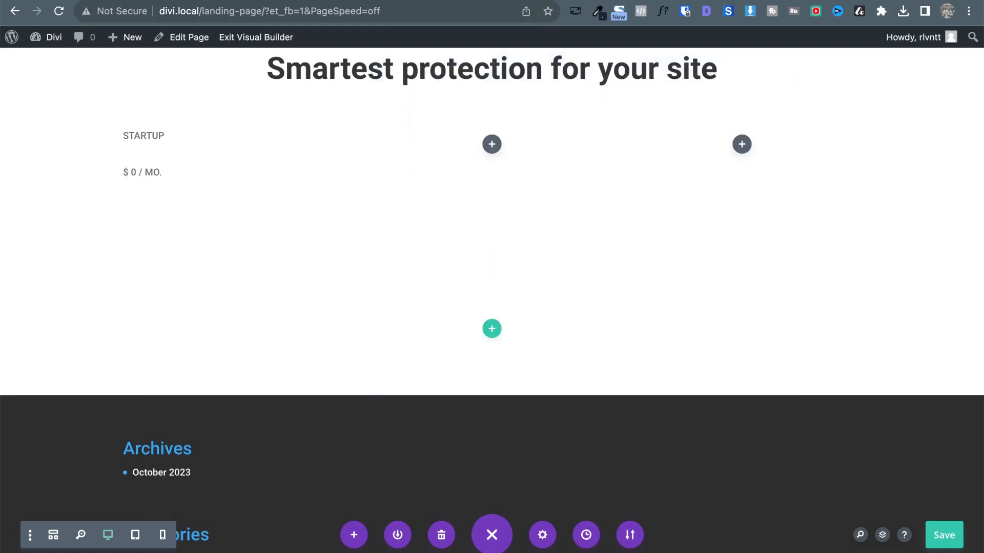
# Paste the reference's four Startup feature lines into another duplicated text module.
pyautogui.hotkey('ctrl', 'Tab')
pyautogui.moveTo(220, 226); pyautogui.dragTo(180, 290)
pyautogui.hotkey('ctrl', 'c')
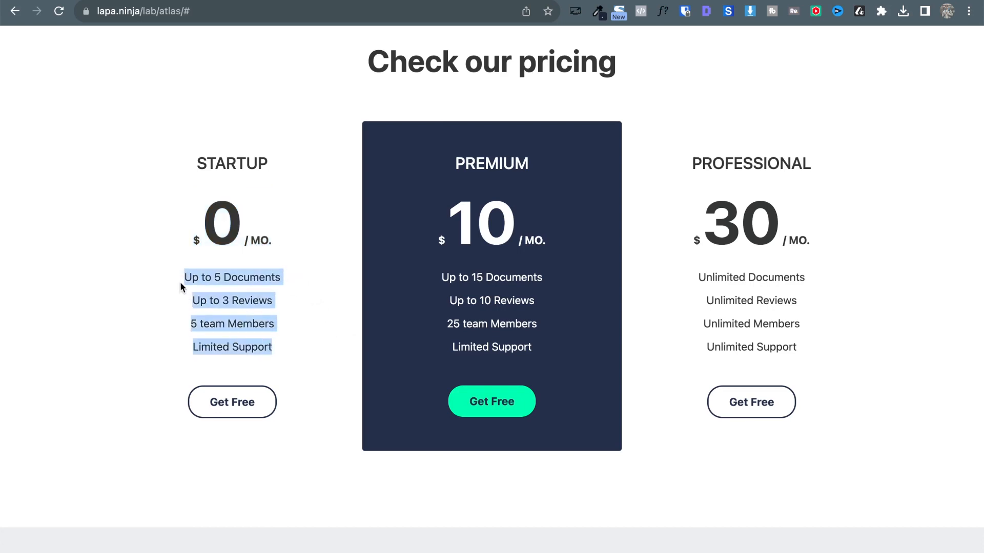
pyautogui.hotkey('ctrl', 'Tab')
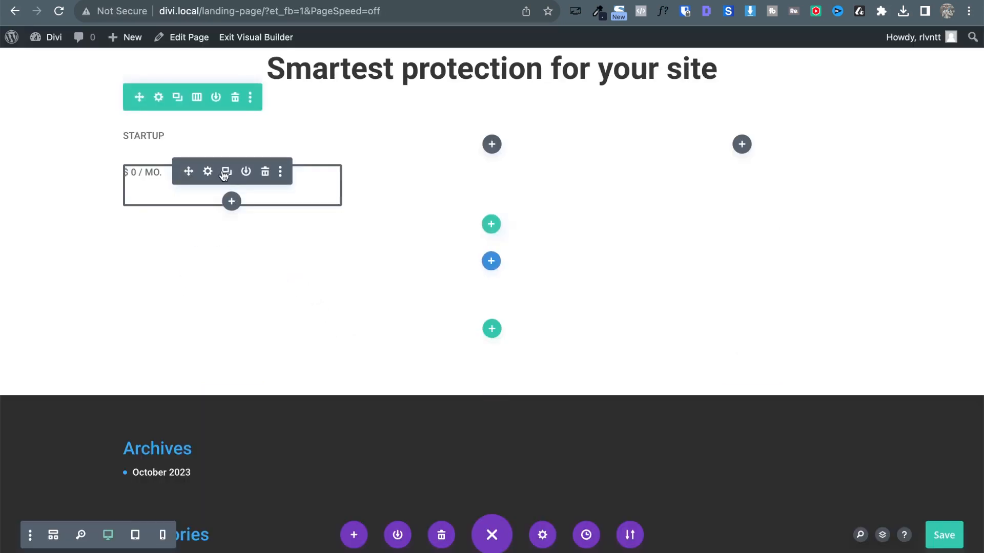
pyautogui.click(227, 172)
pyautogui.click(208, 234)
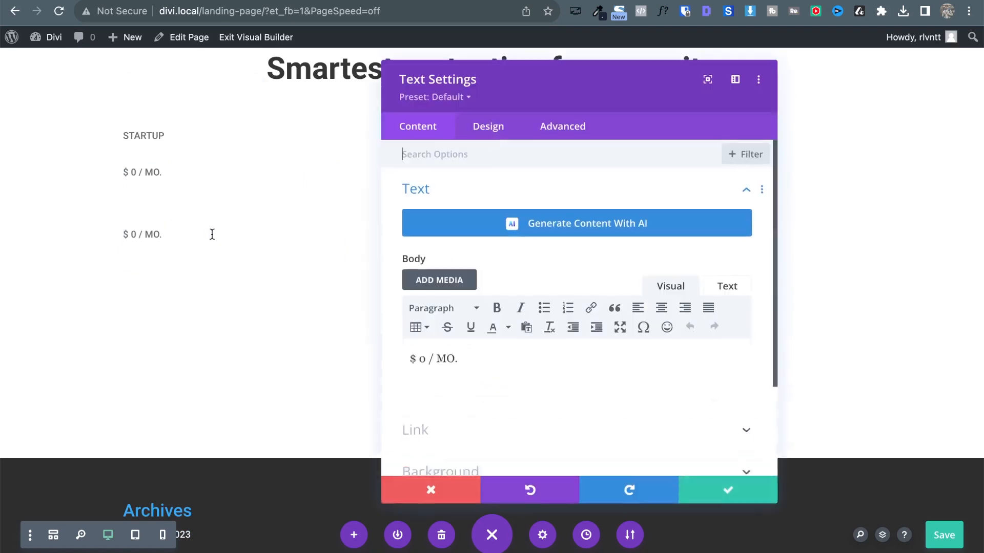
pyautogui.hotkey('ctrl', 'a')
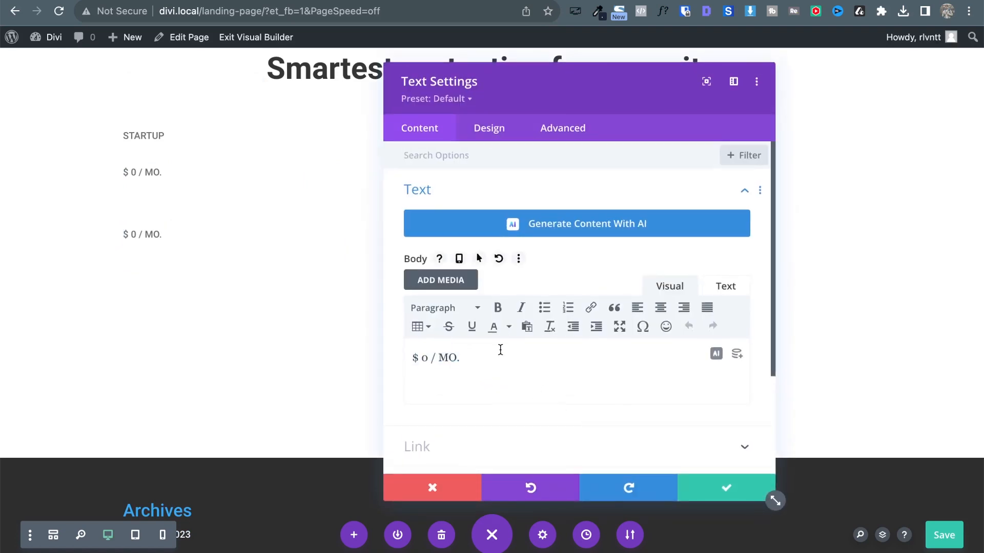
pyautogui.hotkey('ctrl', 'v')
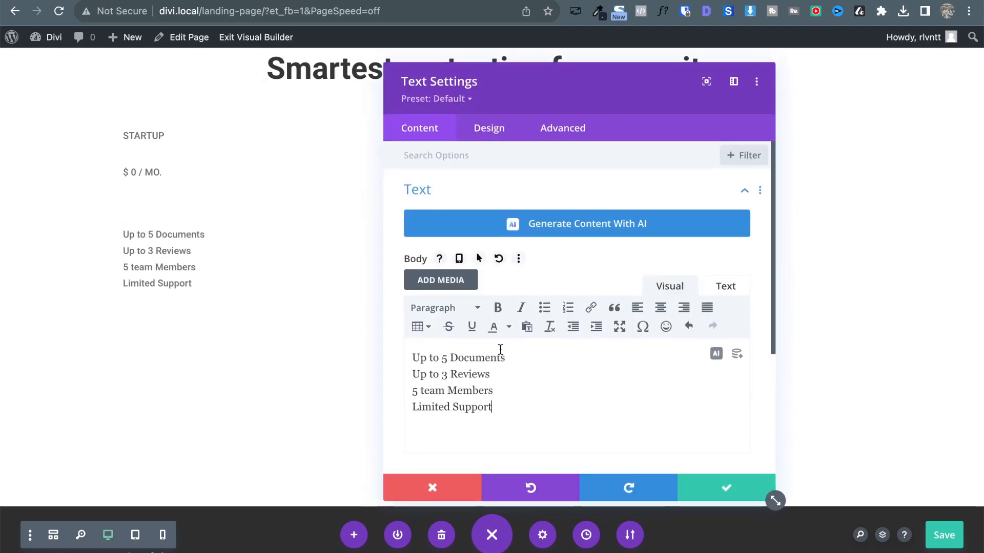
pyautogui.click(725, 487)
# Add a Click Here Button module below the feature list.
pyautogui.click(231, 293)
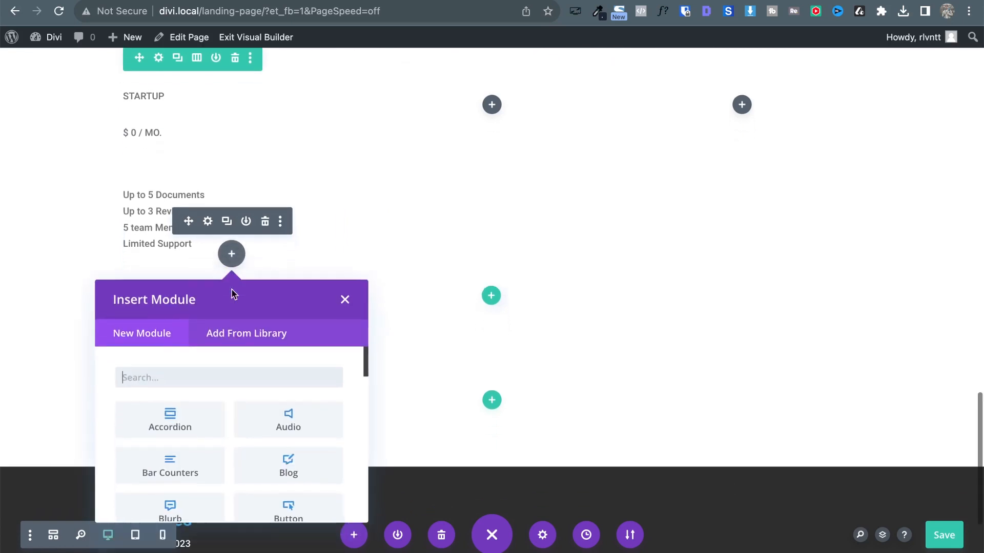
pyautogui.scroll(-2, 264, 438)
pyautogui.click(288, 430)
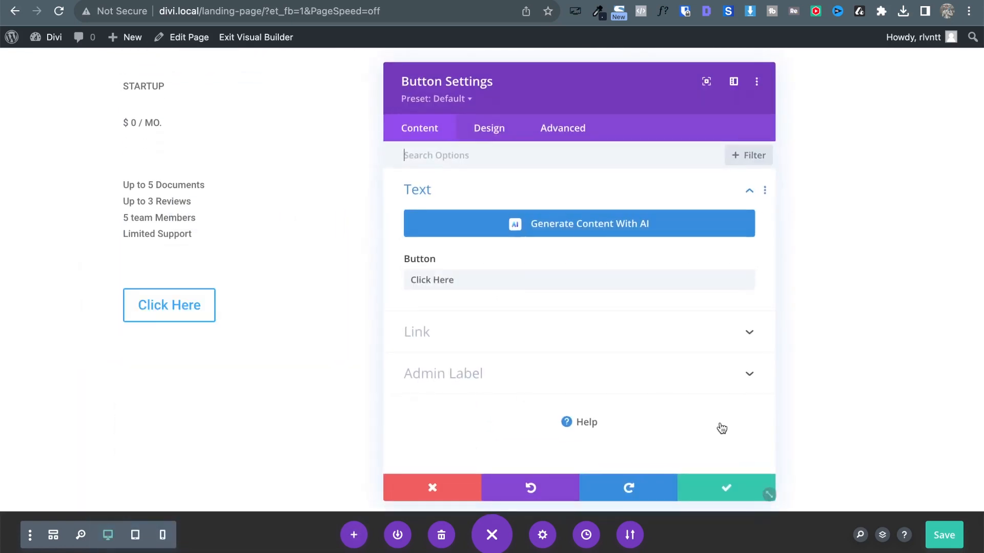
pyautogui.click(712, 489)
pyautogui.scroll(2, 233, 175)
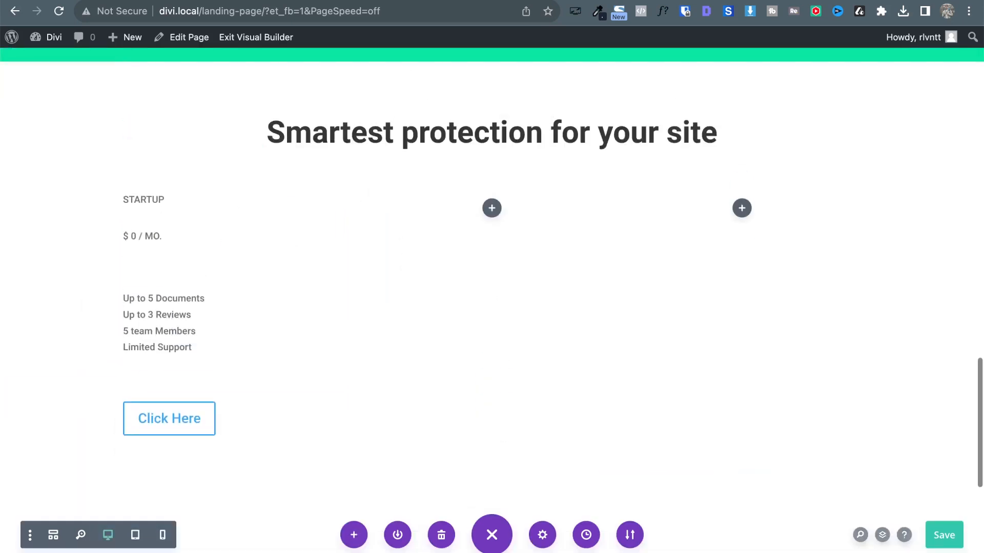
# Use WhatFont on the reference page to identify the STARTUP heading's font.
pyautogui.click(132, 2)
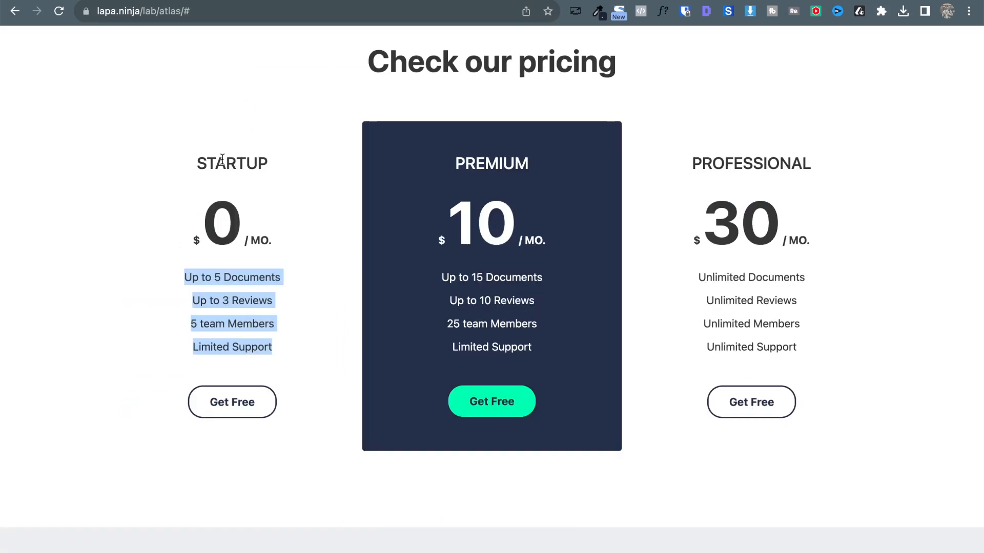
pyautogui.click(663, 18)
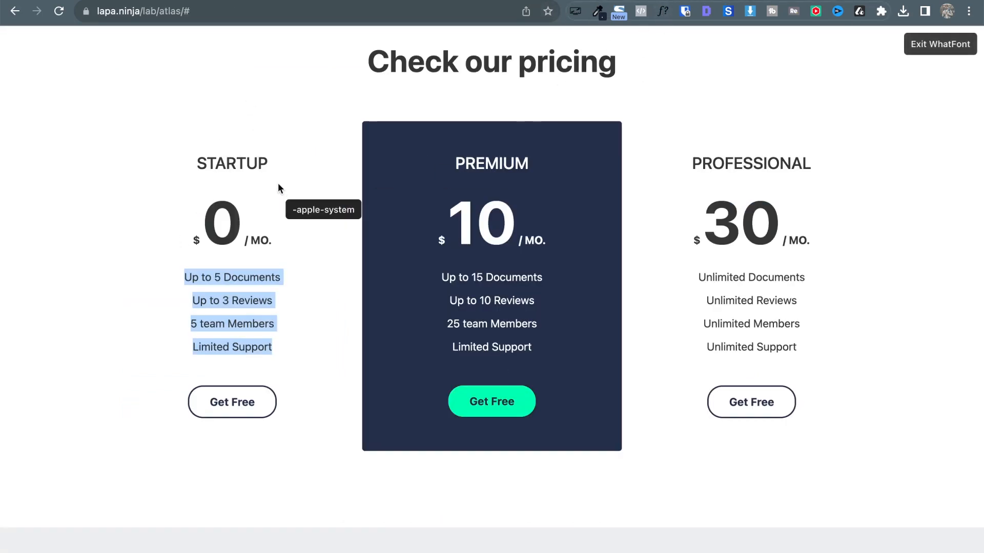
pyautogui.click(243, 165)
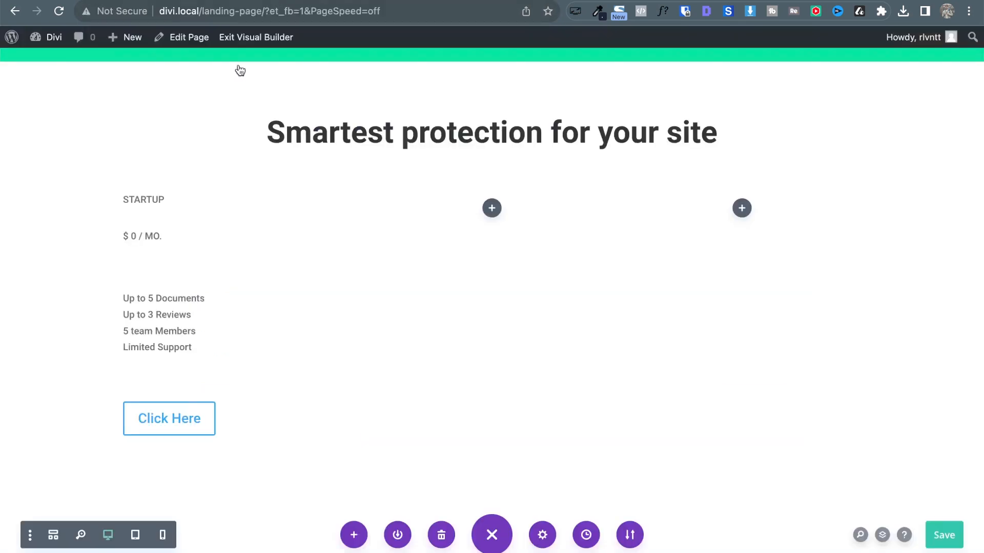
# Make the STARTUP heading Semi Bold in the global dark grey colour.
pyautogui.click(207, 198)
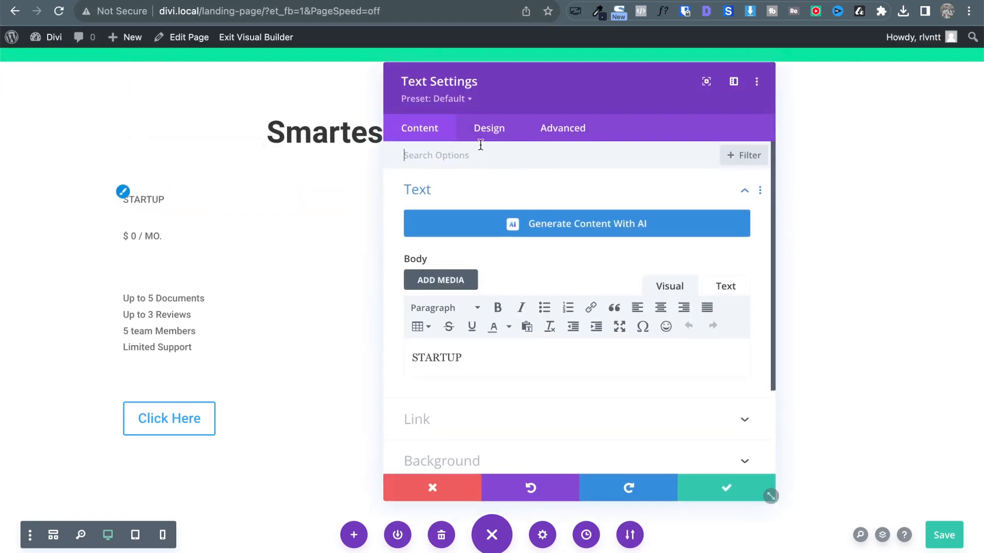
pyautogui.click(490, 134)
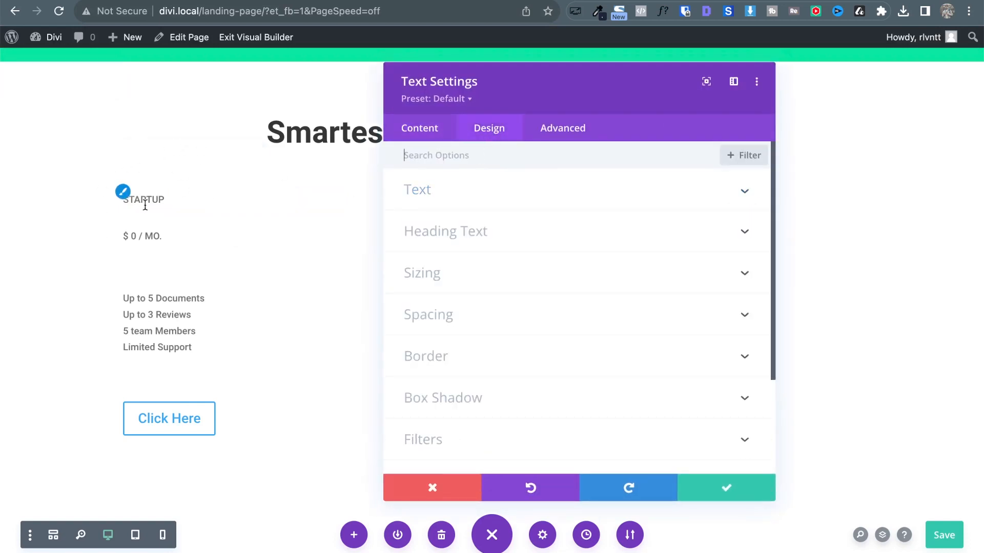
pyautogui.click(492, 193)
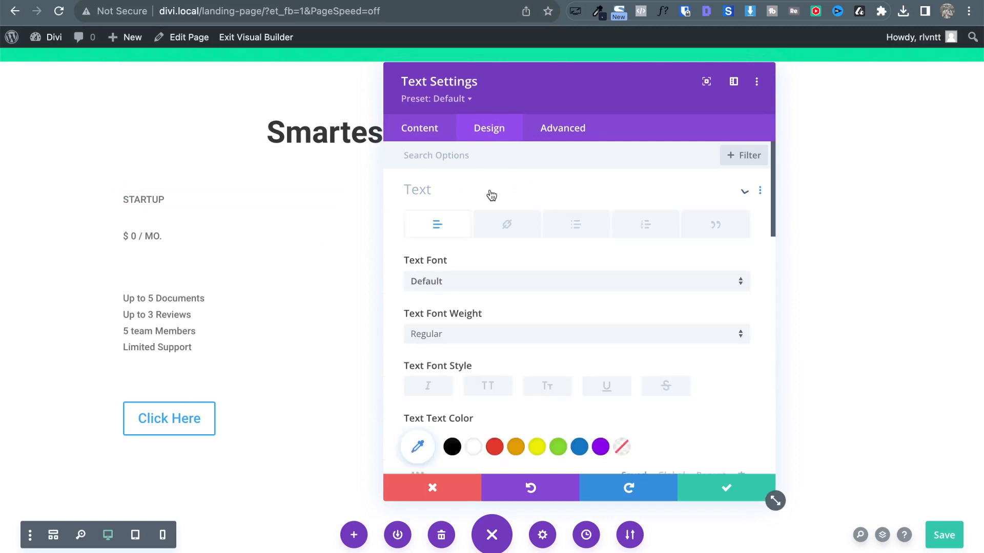
pyautogui.scroll(-1, 566, 359)
pyautogui.click(506, 311)
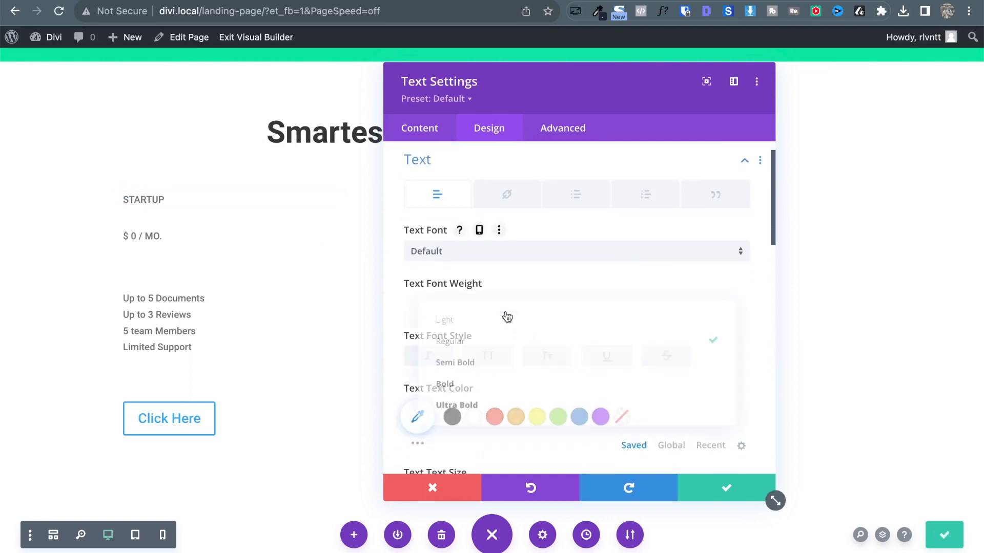
pyautogui.click(489, 361)
pyautogui.scroll(-3, 645, 373)
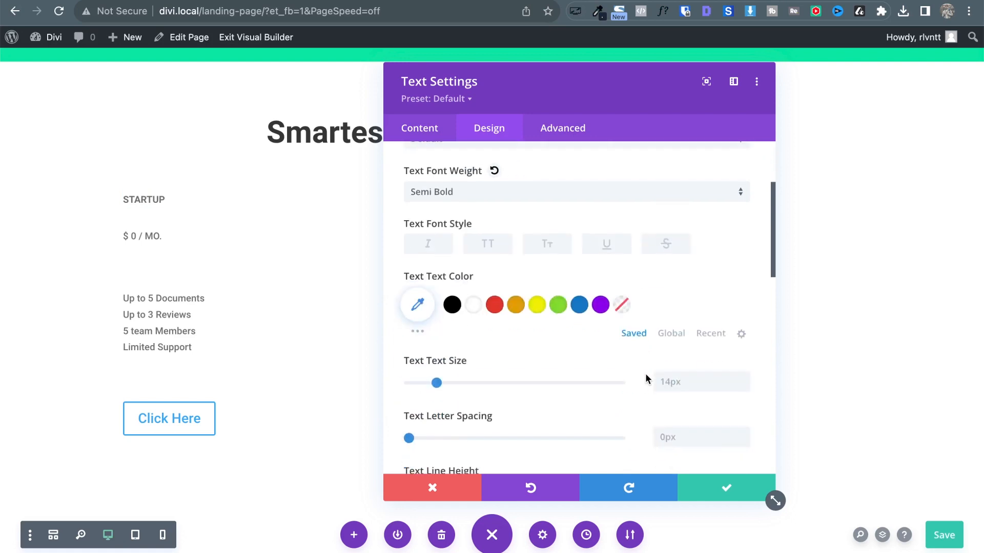
pyautogui.click(679, 334)
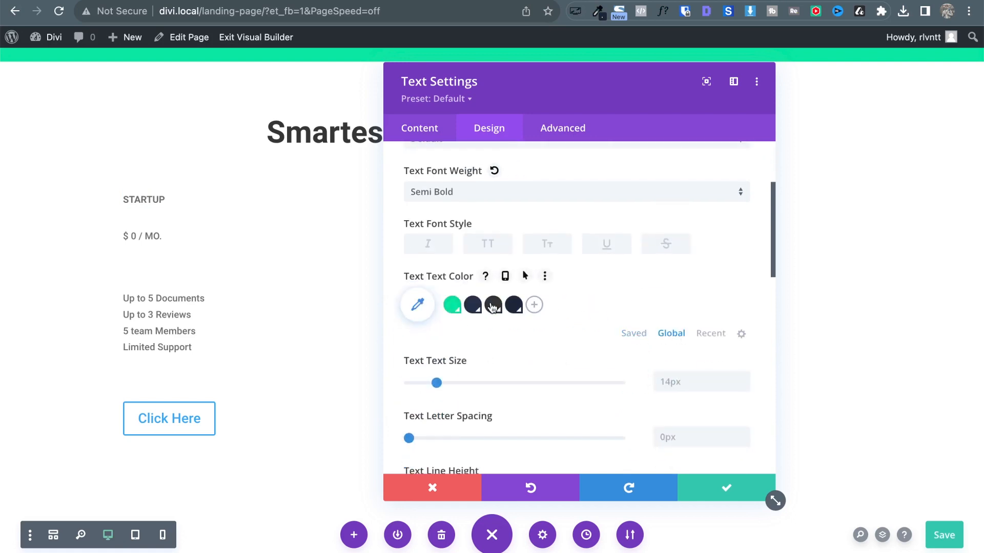
pyautogui.click(493, 308)
# Center-align the STARTUP heading and save its settings.
pyautogui.scroll(-2, 647, 271)
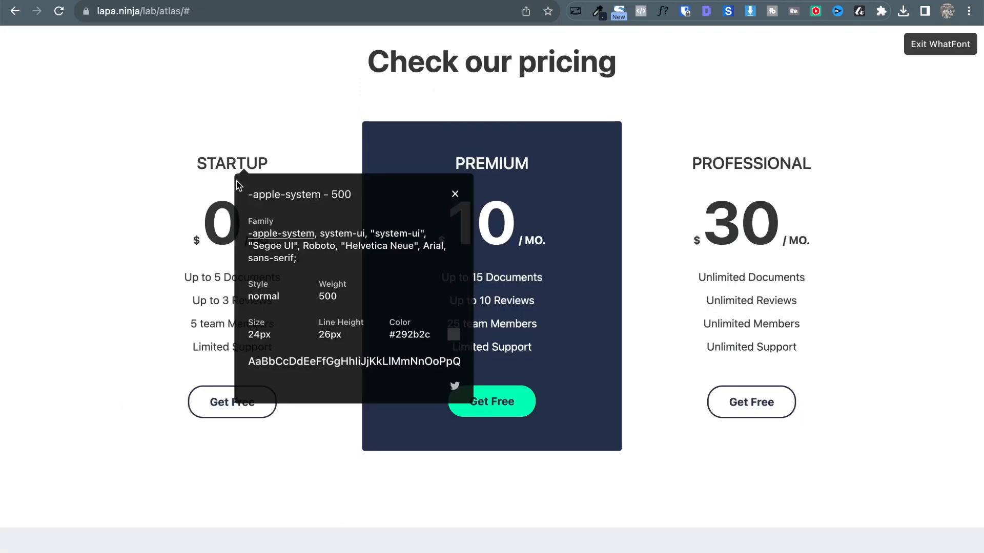
pyautogui.click(455, 194)
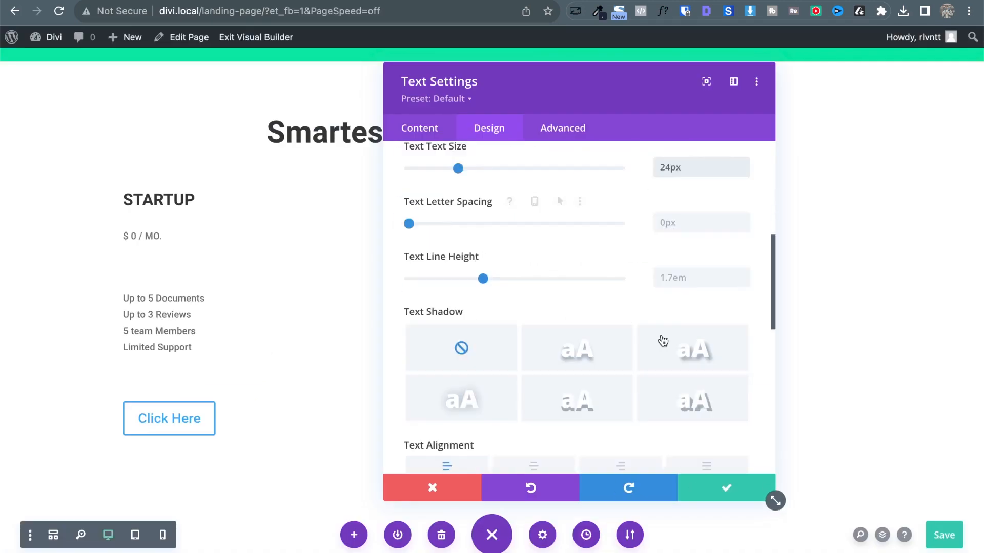
pyautogui.scroll(-1, 662, 341)
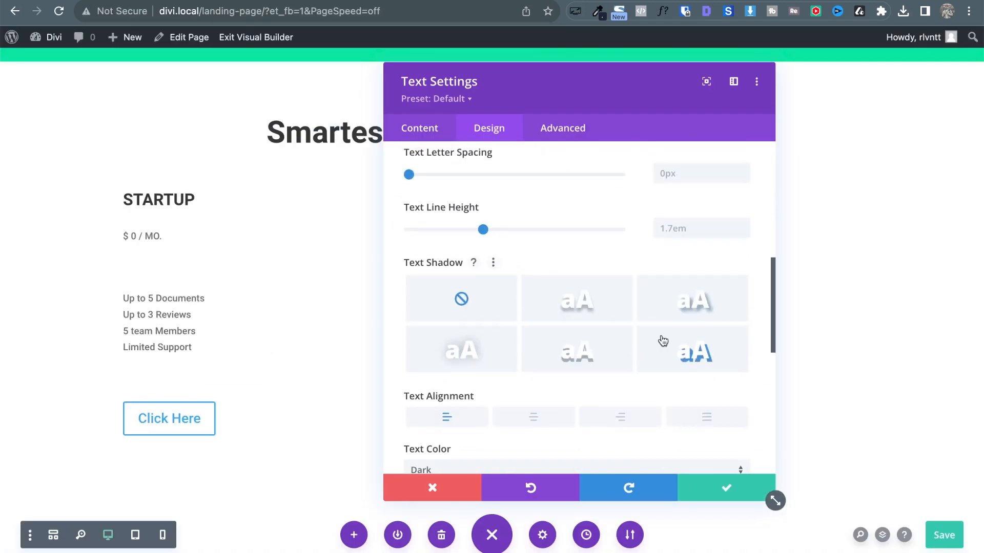
pyautogui.click(535, 418)
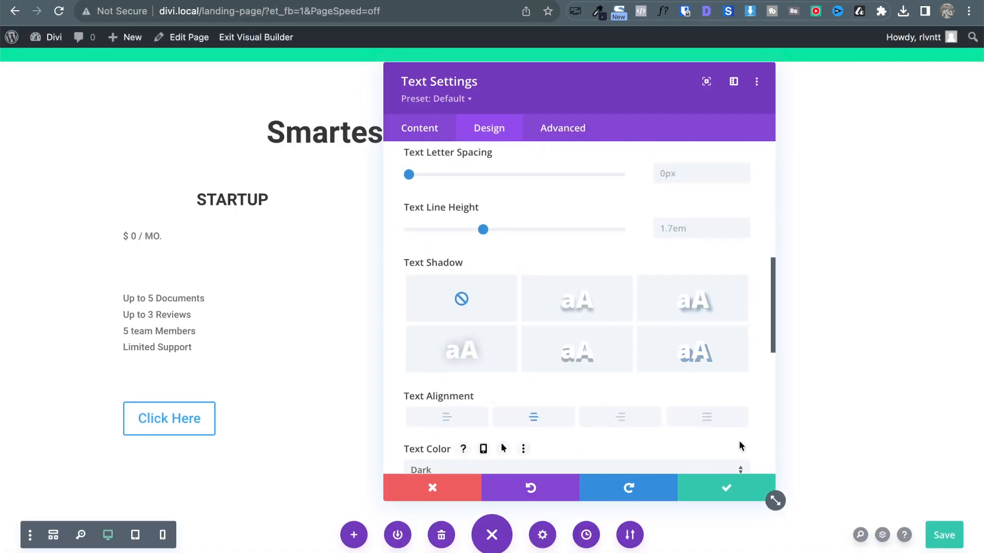
pyautogui.click(718, 487)
# Check the font of the reference page's big 0 price with WhatFont.
pyautogui.hotkey('ctrl', 'Tab')
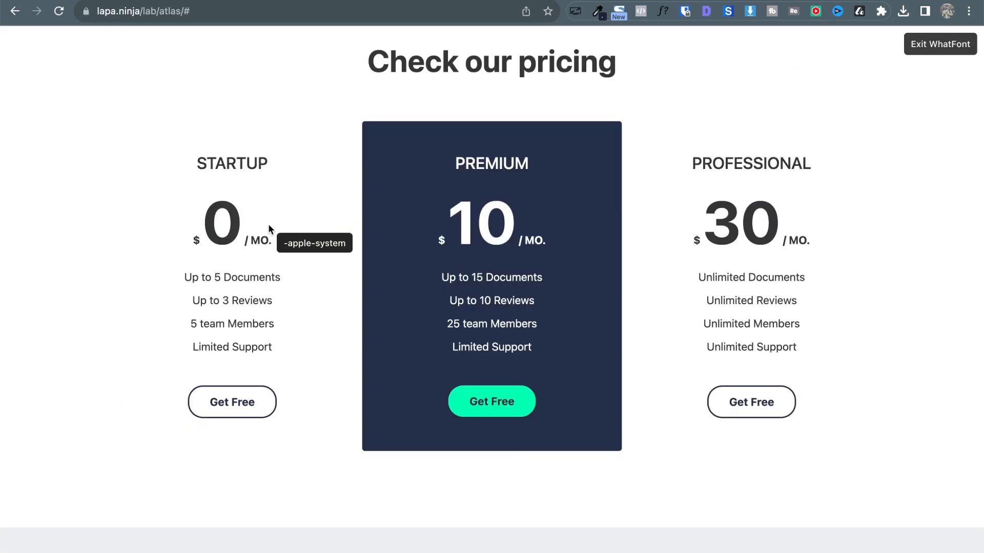
pyautogui.click(237, 240)
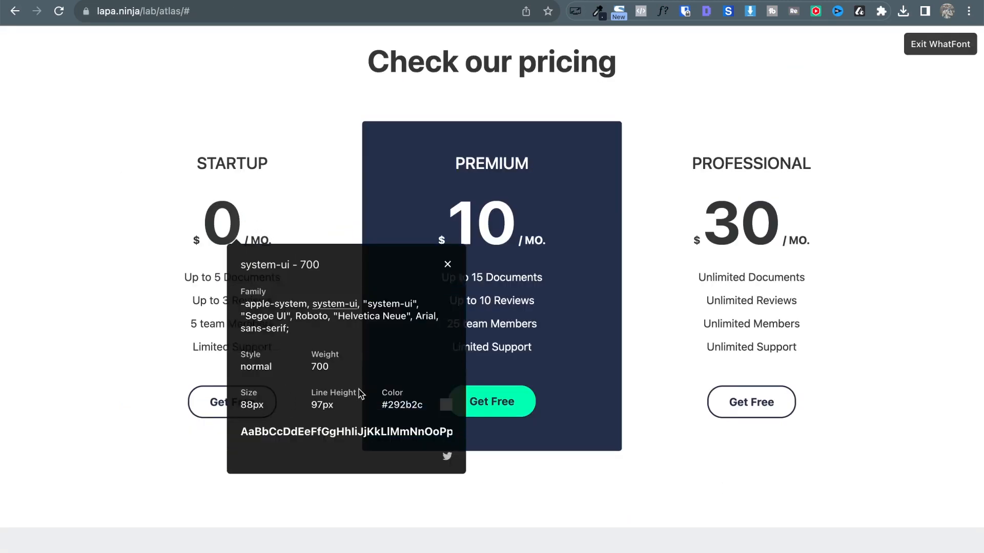
pyautogui.hotkey('ctrl', 'shift', 'Tab')
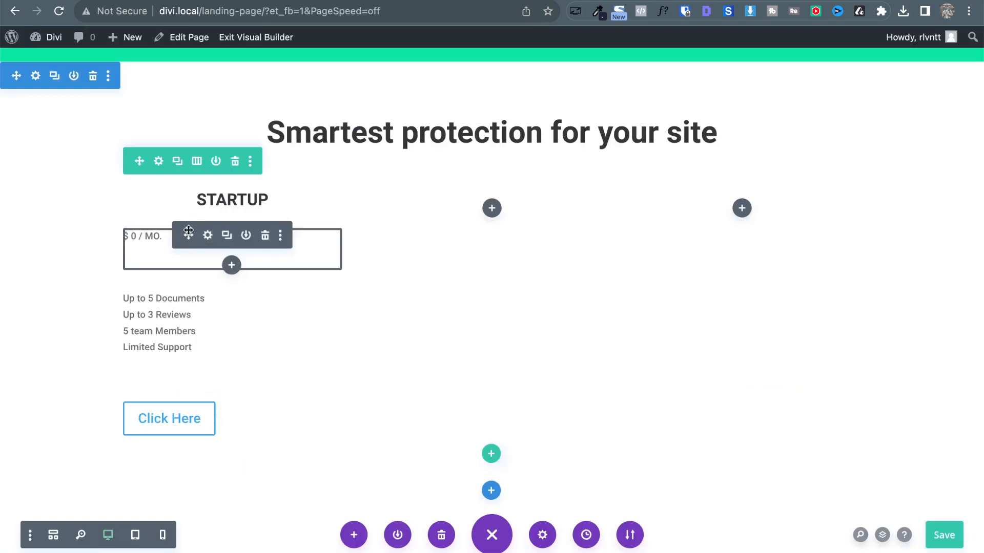
# Delete the empty line after the $ 0 / MO. price text.
pyautogui.click(207, 235)
pyautogui.click(443, 394)
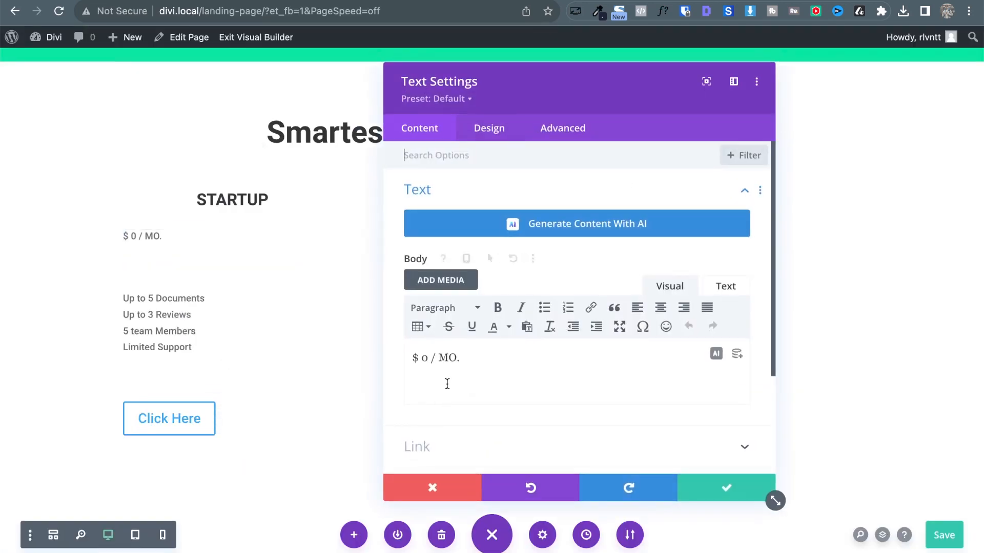
pyautogui.press('BackSpace')
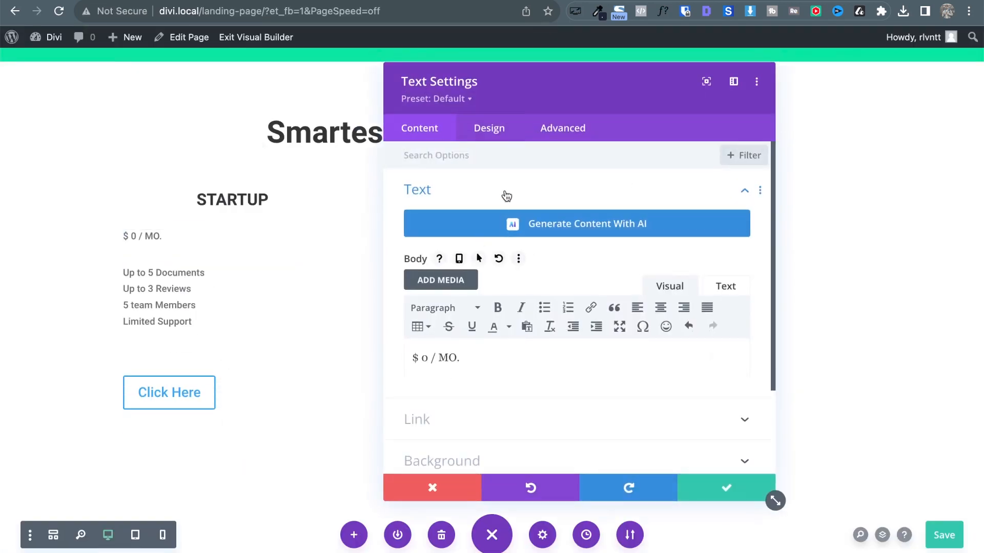
# Open the price text's font options and compare the reference fonts of '/ MO.' and '$'.
pyautogui.click(499, 128)
pyautogui.click(442, 205)
pyautogui.scroll(-5, 545, 332)
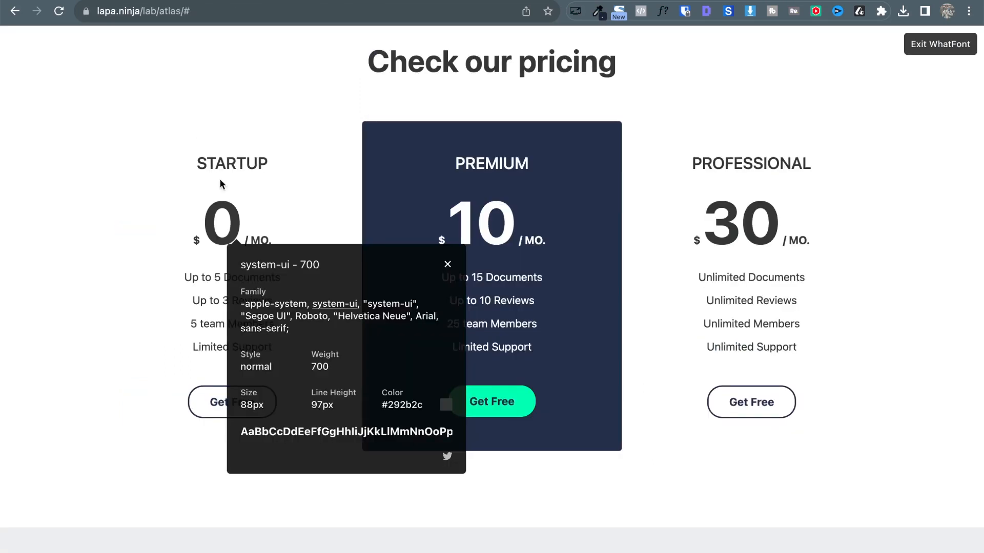
pyautogui.click(447, 267)
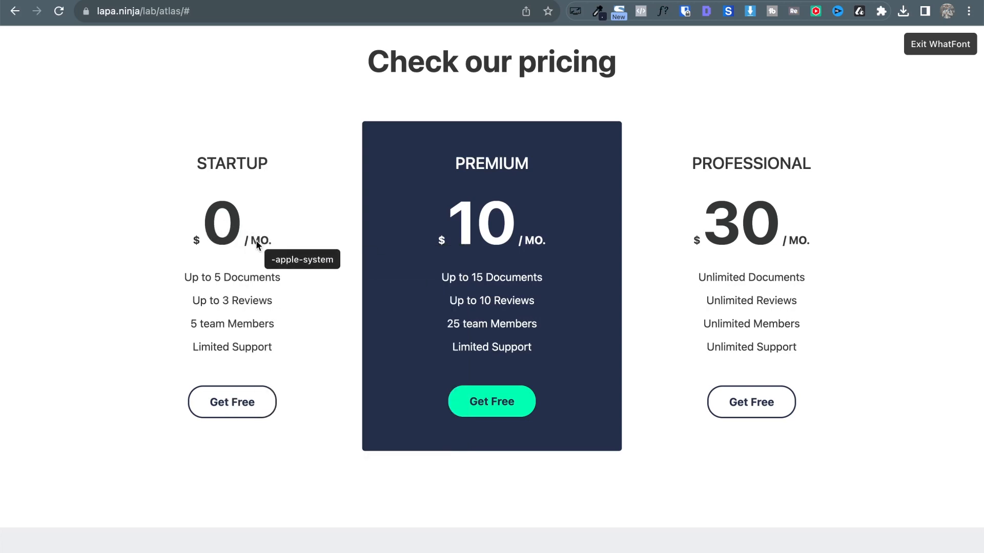
pyautogui.click(257, 241)
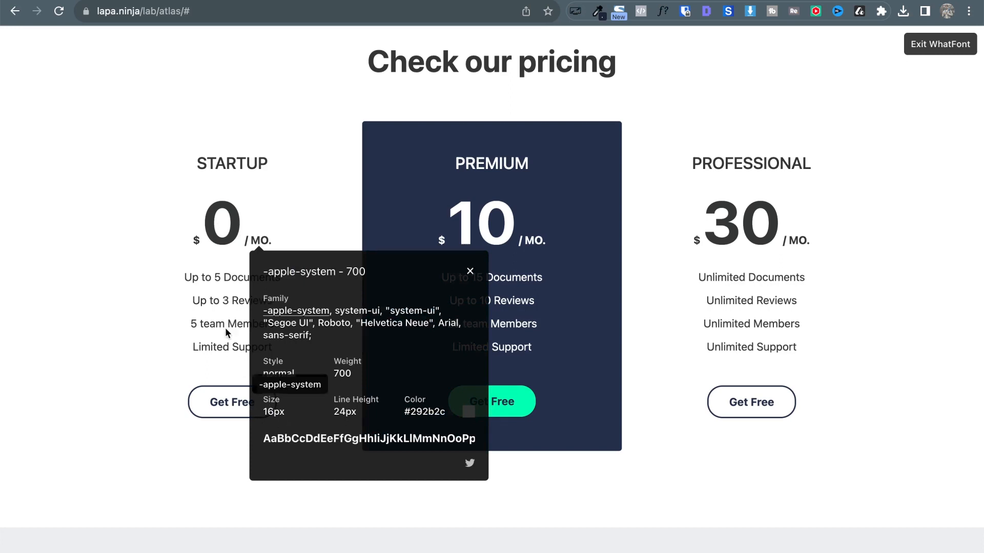
pyautogui.click(196, 241)
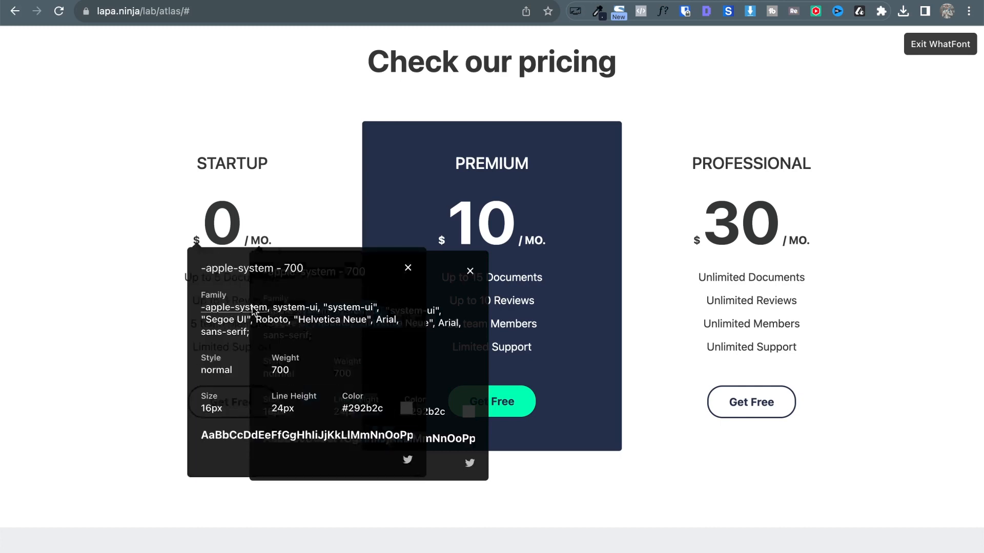
pyautogui.click(470, 270)
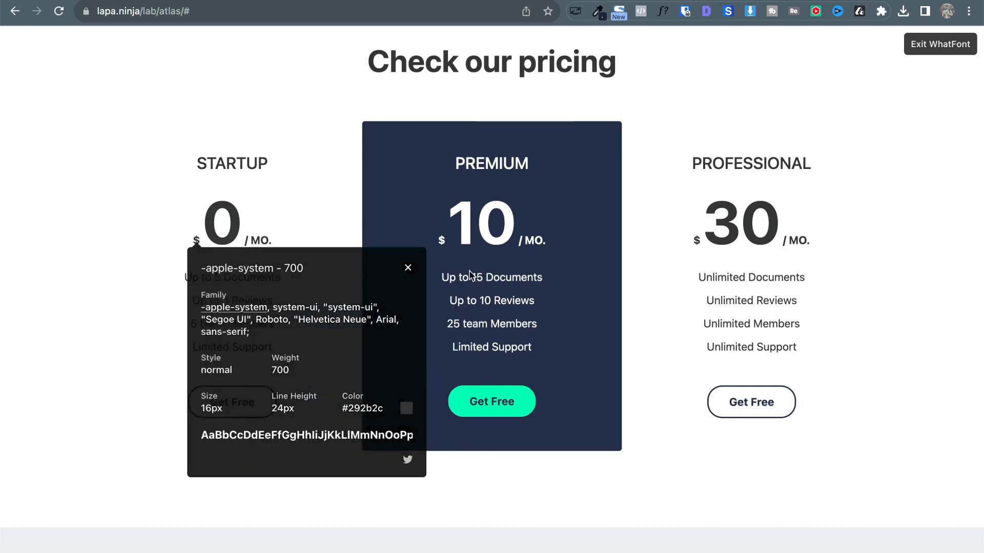
pyautogui.click(408, 268)
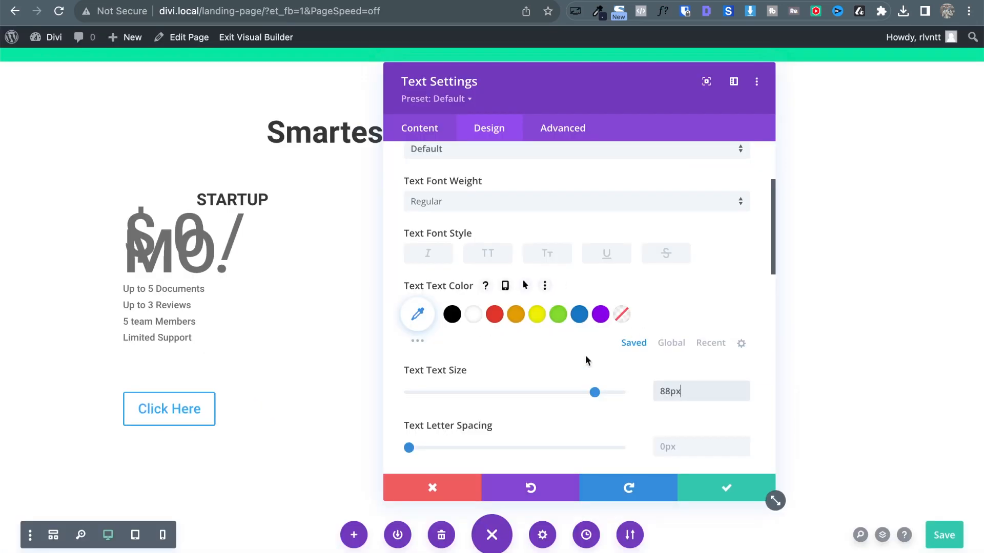
# Set the price text to 16px, dark grey global colour, and centred alignment.
pyautogui.doubleClick(660, 392)
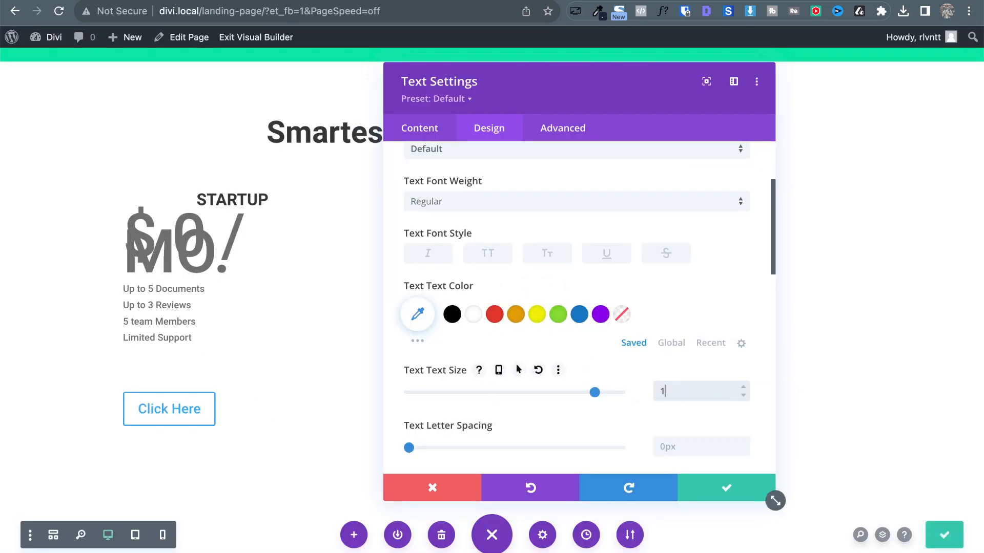
pyautogui.write('16px')
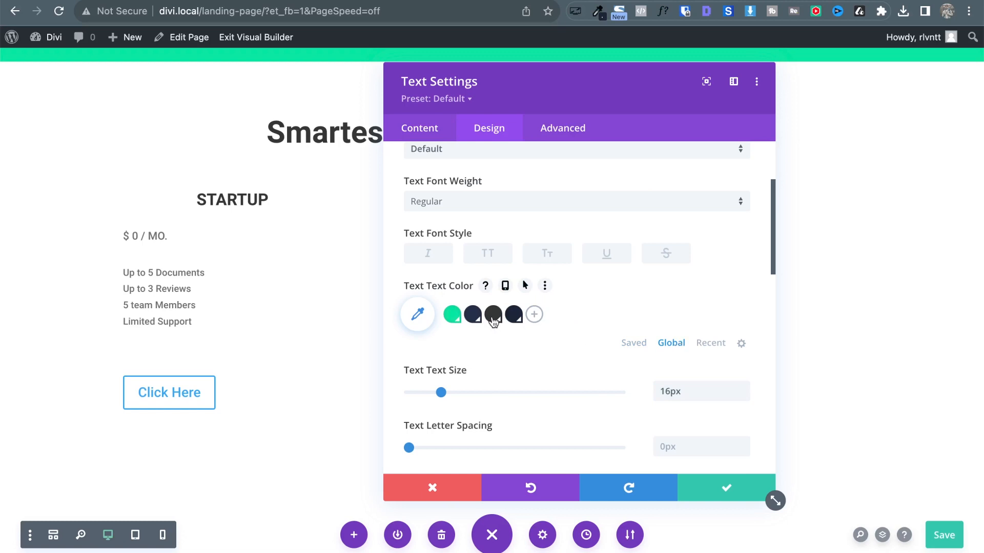
pyautogui.click(493, 314)
pyautogui.scroll(2, 663, 271)
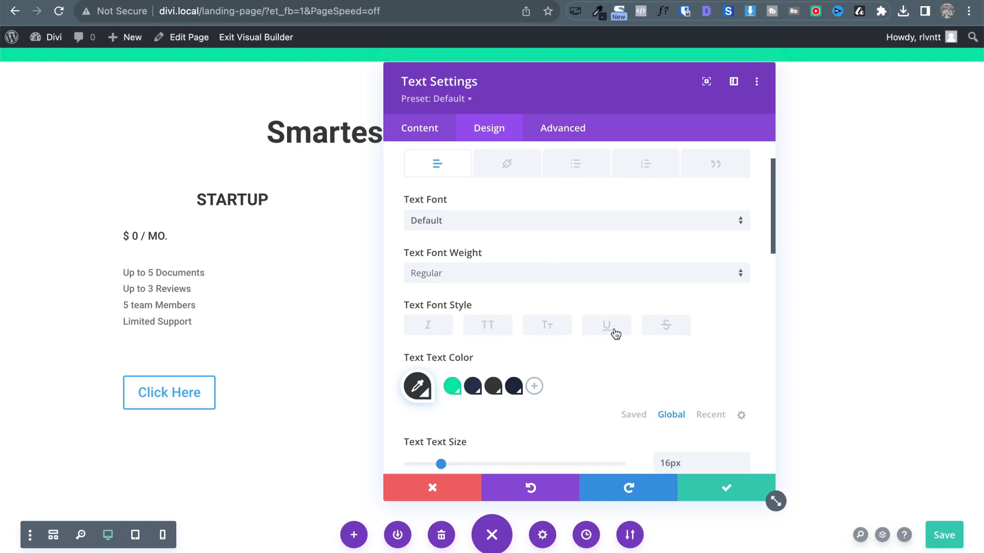
pyautogui.scroll(-8, 613, 331)
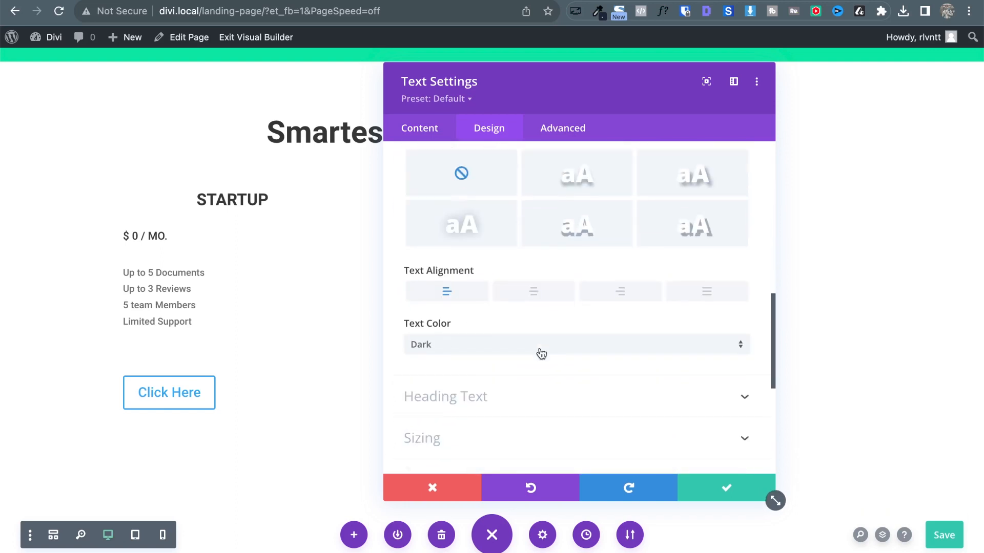
pyautogui.click(527, 270)
pyautogui.scroll(6, 509, 228)
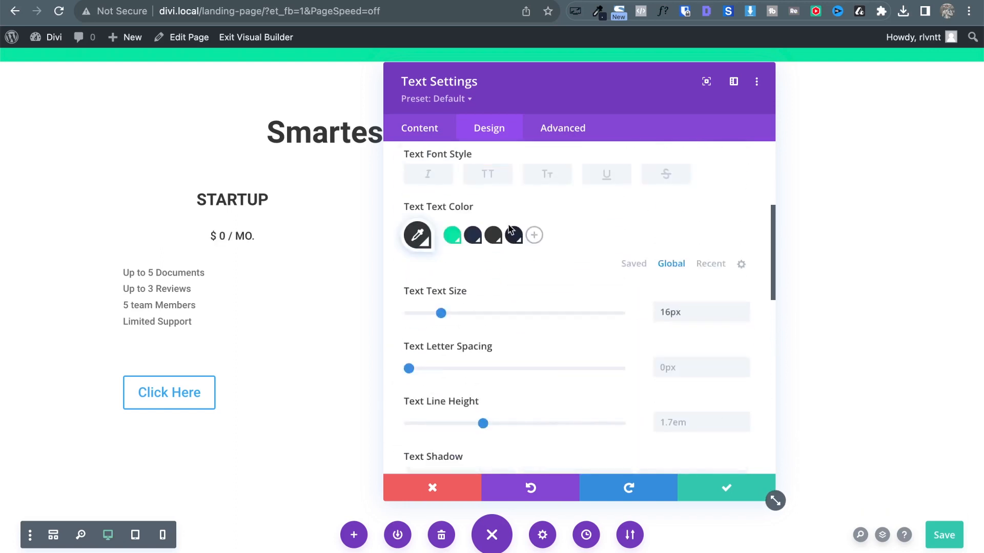
pyautogui.scroll(4, 509, 229)
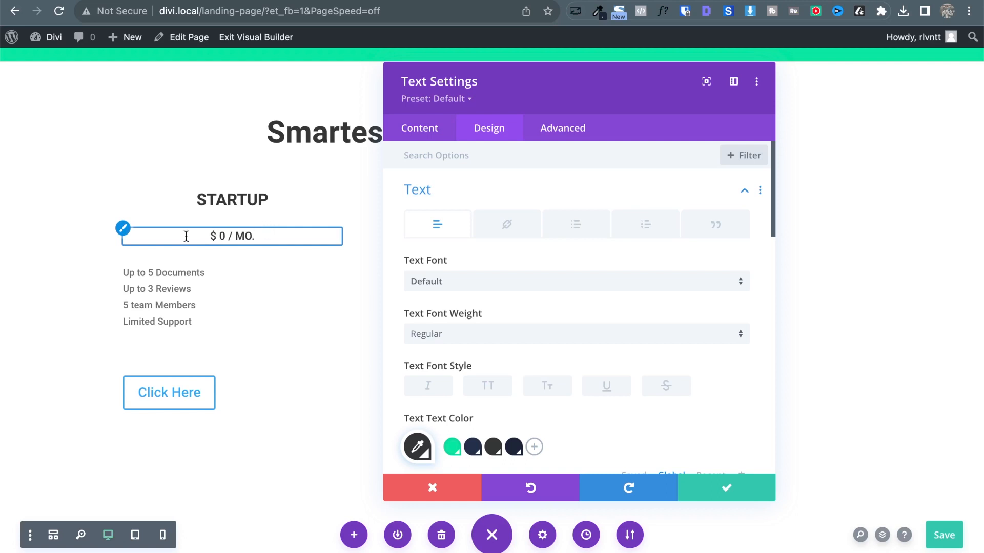
# Open the price module's body content editor with the cursor beside the 0.
pyautogui.click(425, 138)
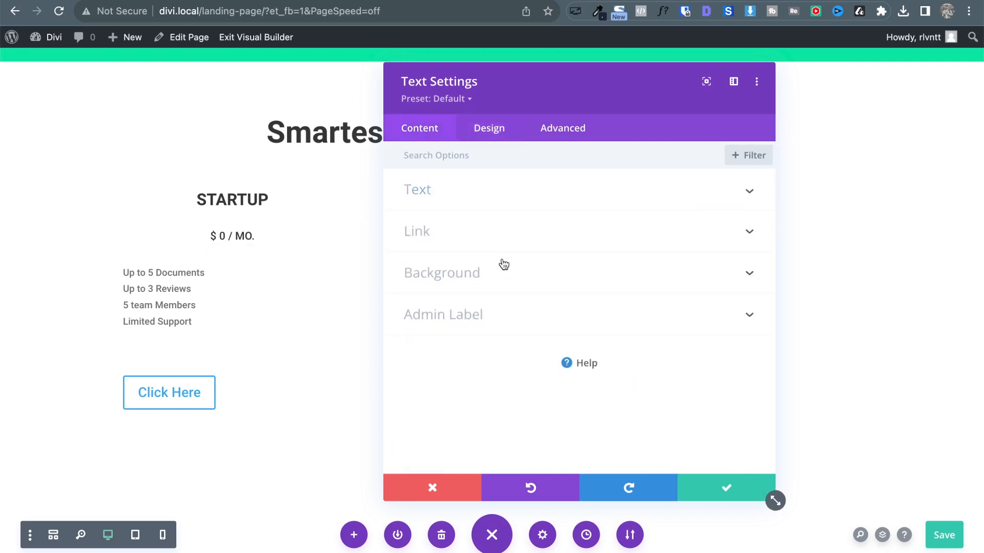
pyautogui.click(523, 195)
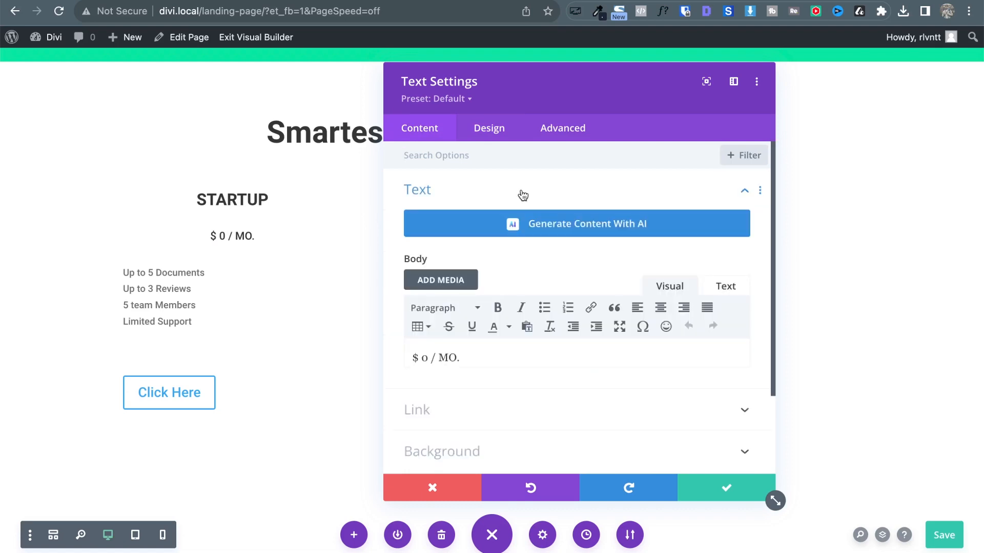
pyautogui.click(427, 359)
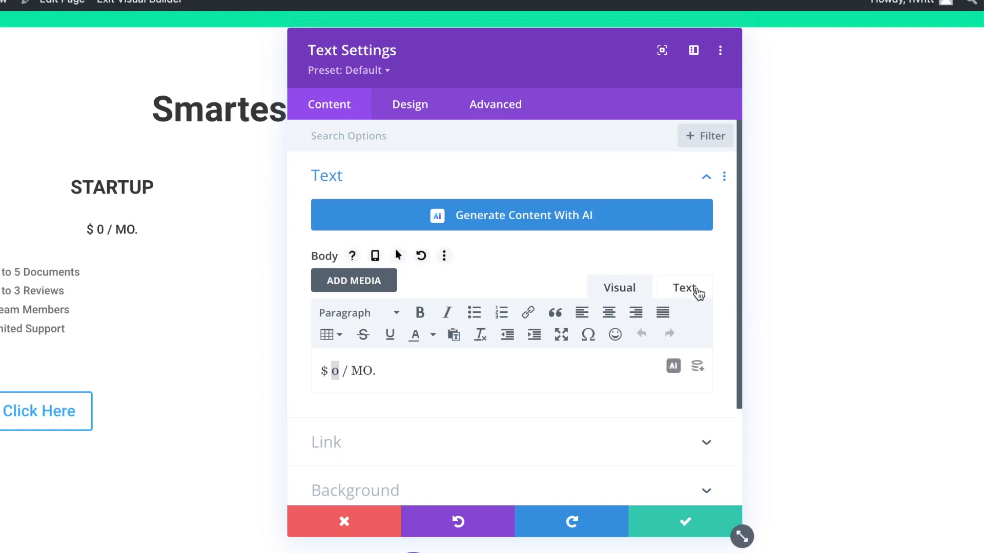
# In the body's Text mode, wrap the Startup price's 0 in a <span> tag.
pyautogui.click(685, 289)
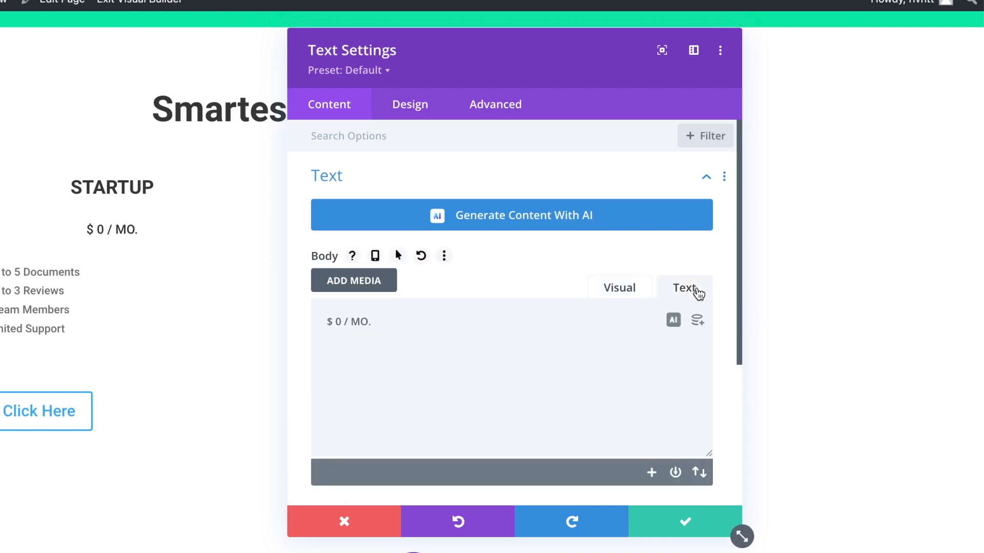
pyautogui.click(334, 323)
pyautogui.write('zs')
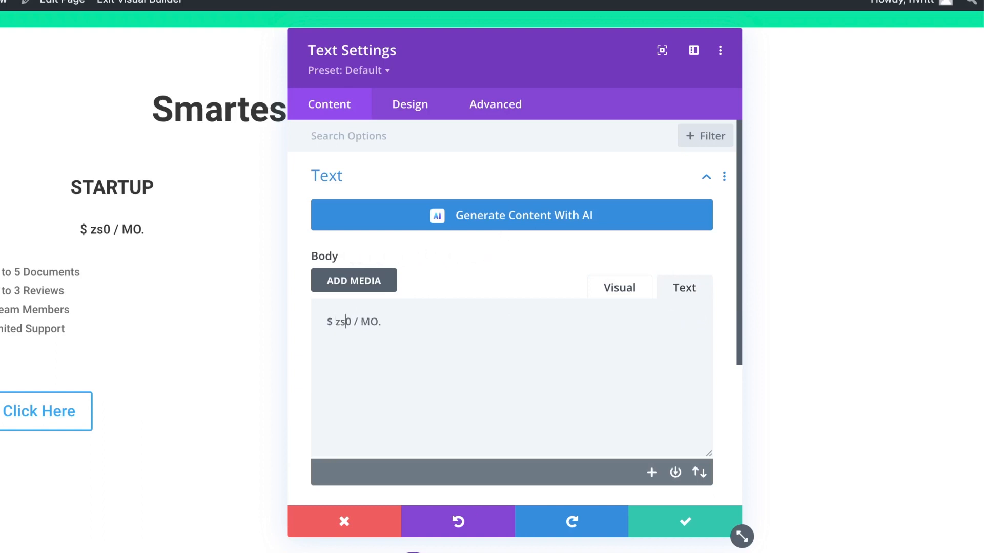
pyautogui.write('pan')
pyautogui.press('BackSpace')
pyautogui.press('BackSpace')
pyautogui.press('BackSpace')
pyautogui.press('BackSpace')
pyautogui.press('BackSpace')
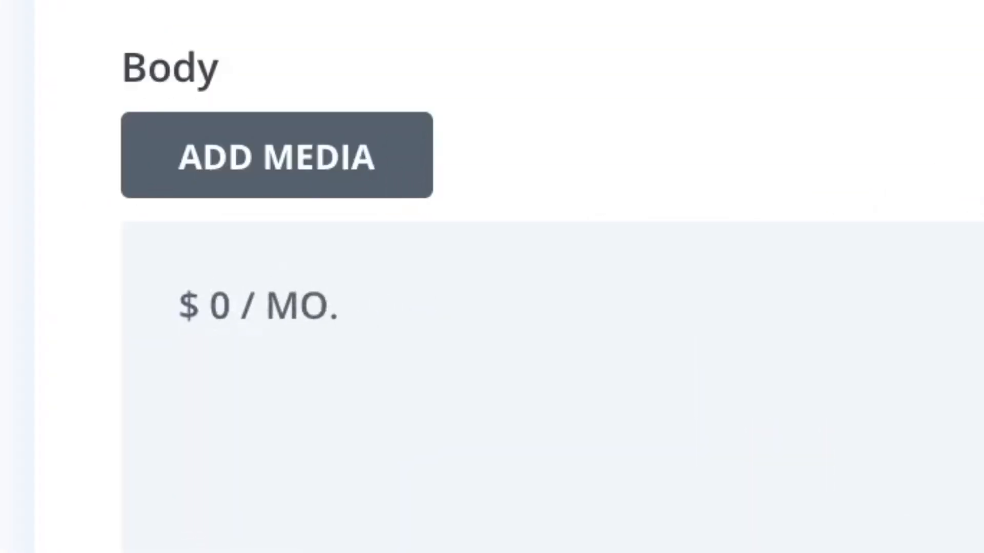
pyautogui.write('<span')
pyautogui.press('Right')
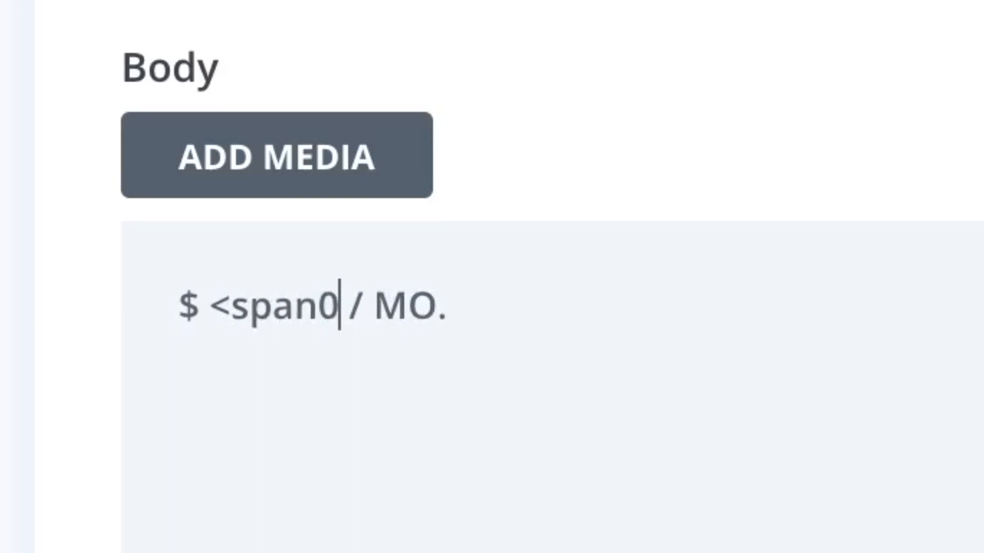
pyautogui.write('>')
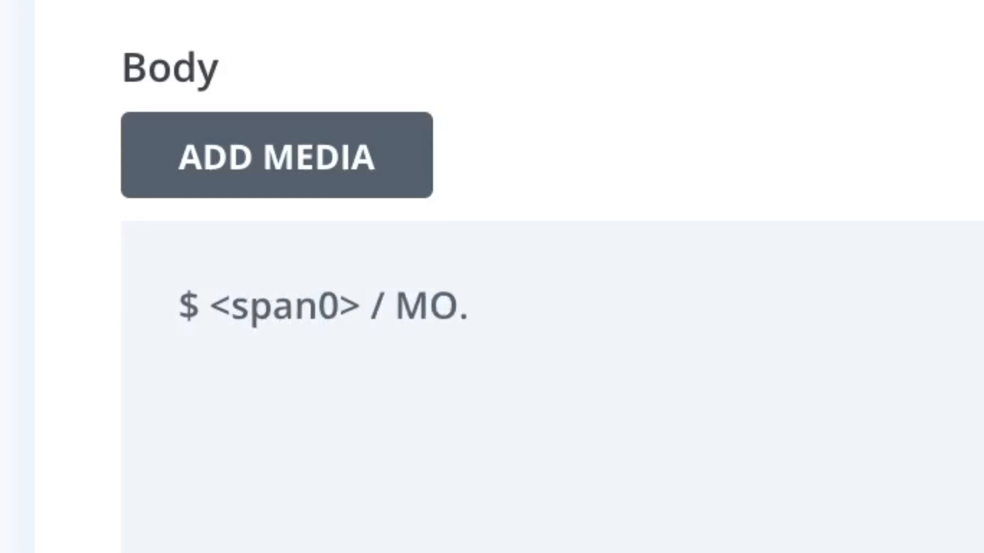
pyautogui.press('BackSpace')
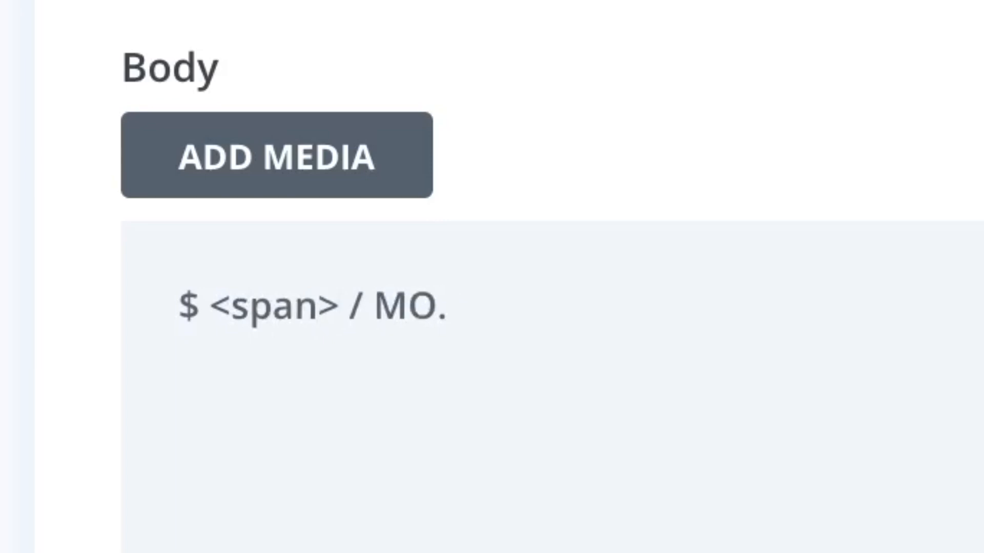
pyautogui.write('0<')
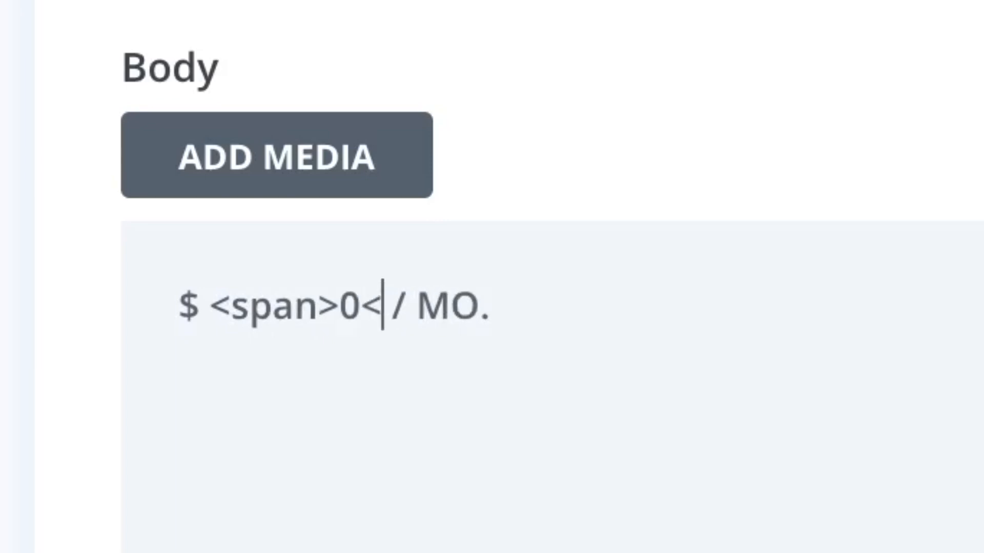
pyautogui.write('/span')
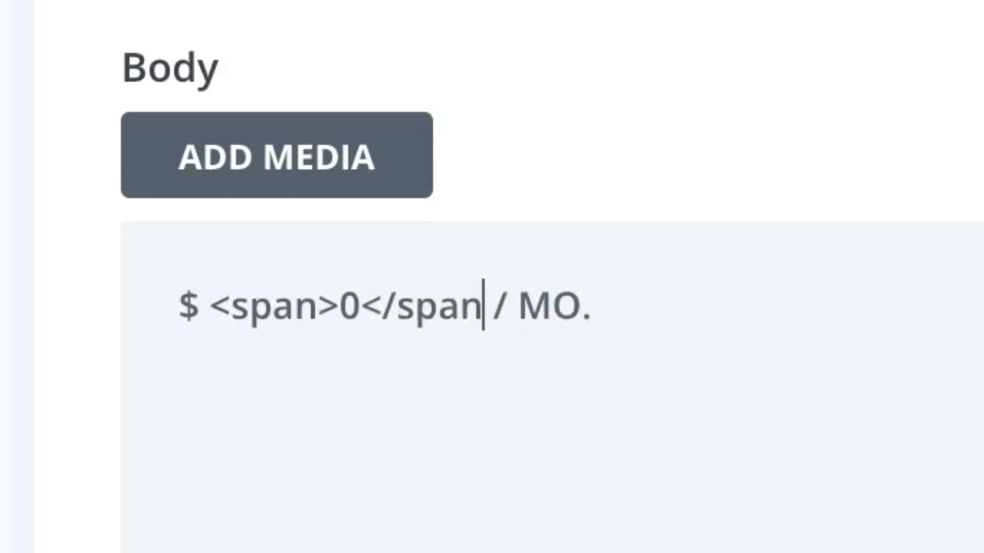
pyautogui.write('>')
# Add style="font-size:88px; font-weight:bold;" to the span and save the text module.
pyautogui.press('Left')
pyautogui.press('Left')
pyautogui.press('Left')
pyautogui.press('Left')
pyautogui.press('Left')
pyautogui.press('Left')
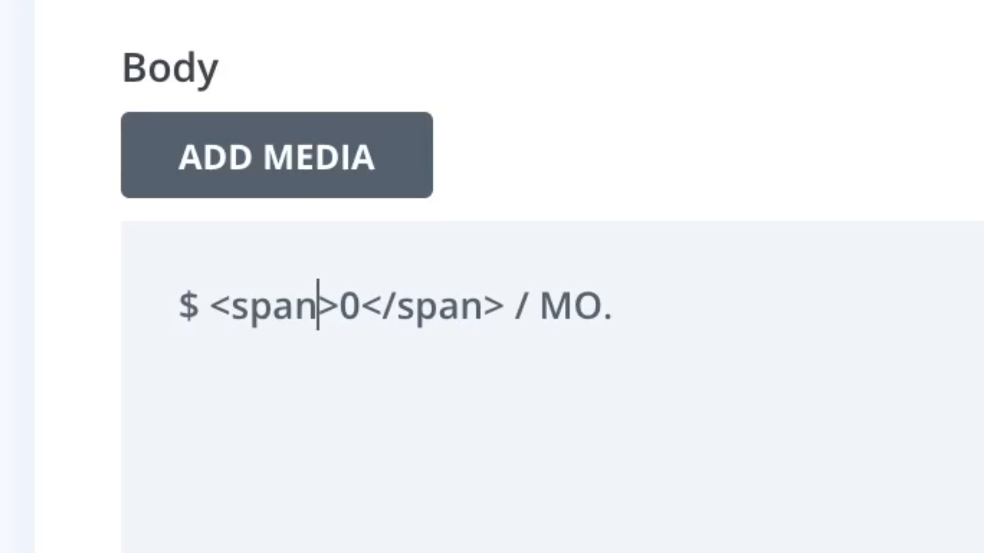
pyautogui.press('Right')
pyautogui.hotkey('shift', 'Left')
pyautogui.hotkey('shift', 'Left')
pyautogui.hotkey('shift', 'Left')
pyautogui.hotkey('shift', 'Left')
pyautogui.press('Right')
pyautogui.write('sty')
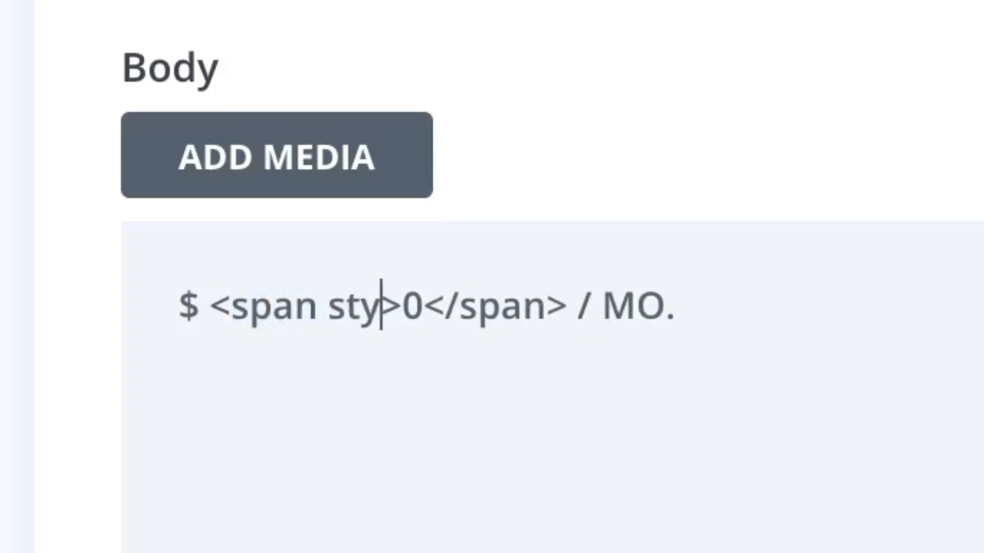
pyautogui.write('le')
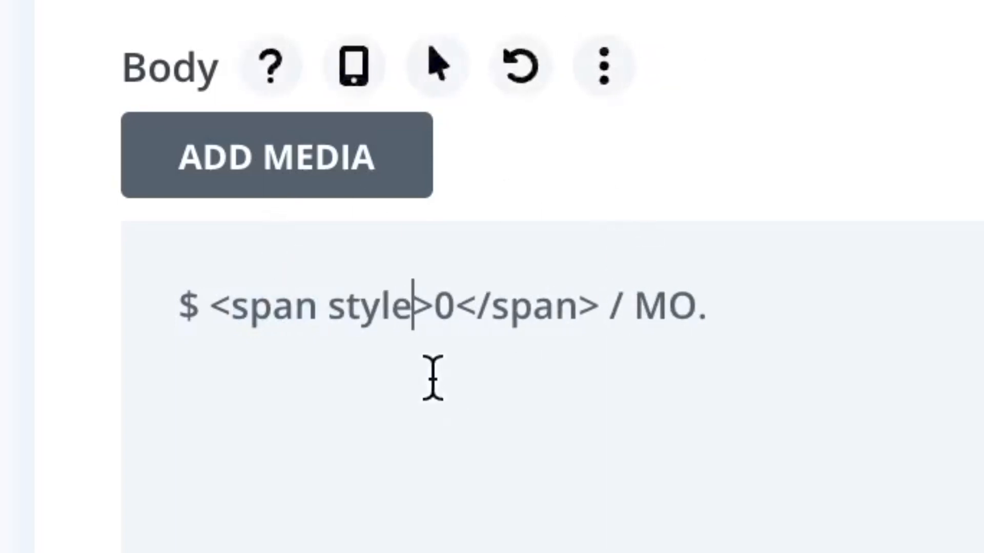
pyautogui.write('="fon"')
pyautogui.press('Left')
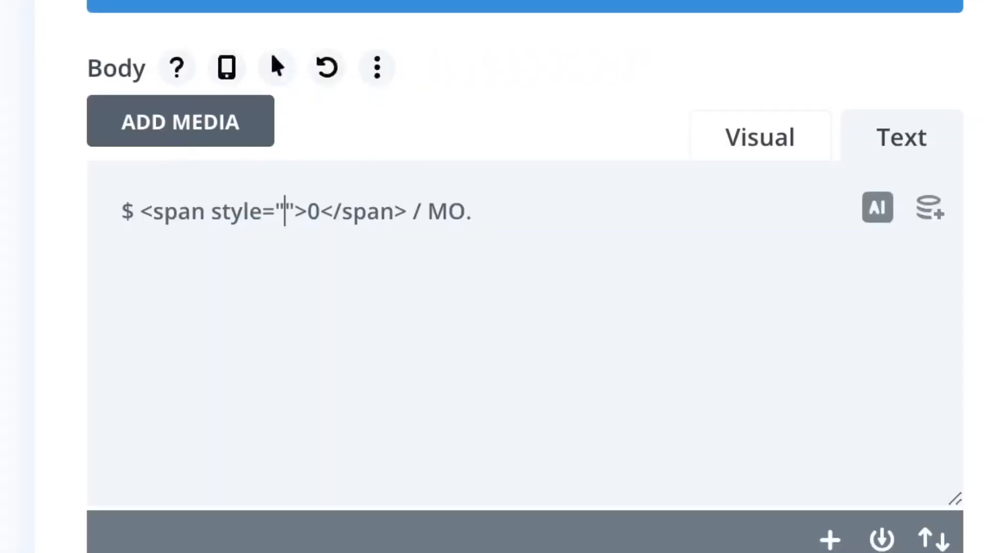
pyautogui.write('font-')
pyautogui.write('size:')
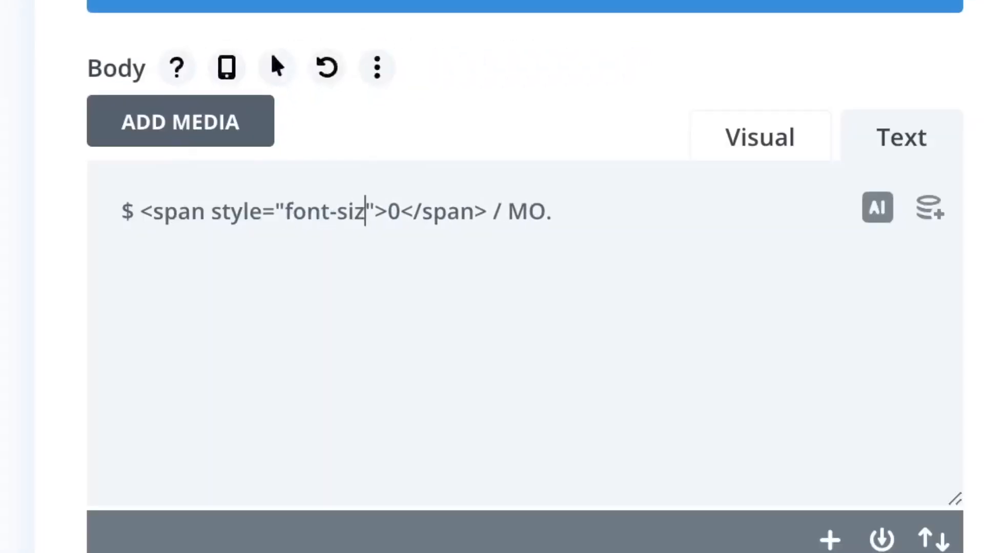
pyautogui.write('88px')
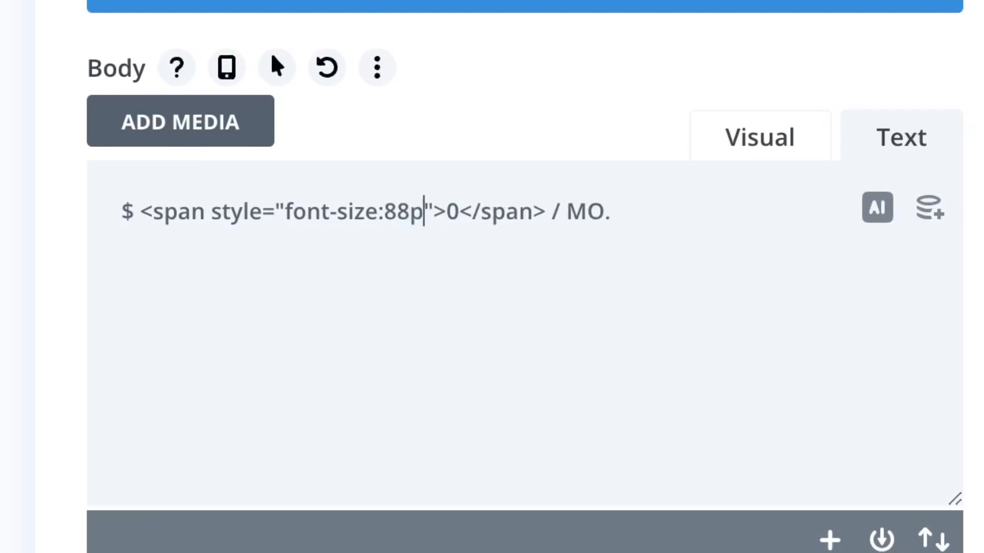
pyautogui.write(';')
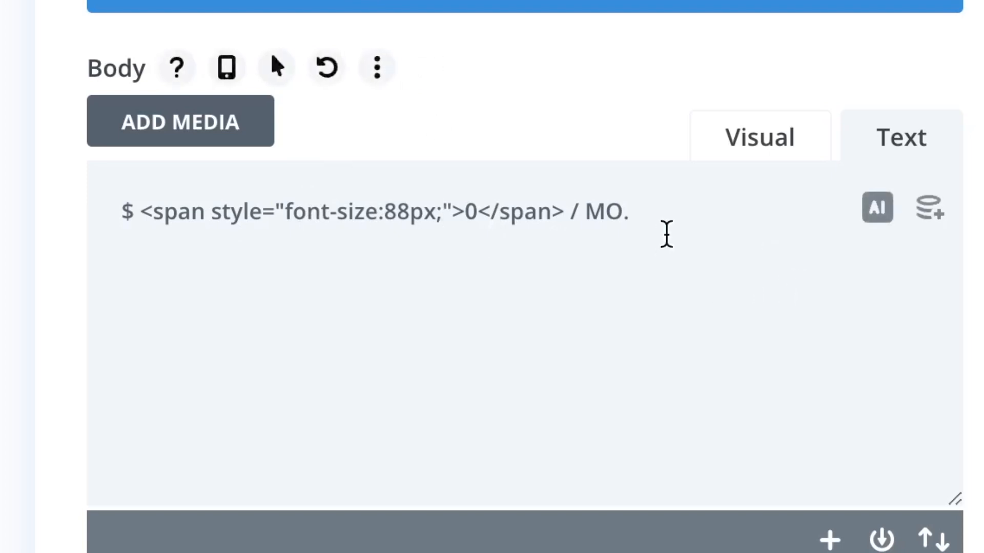
pyautogui.write('font-w')
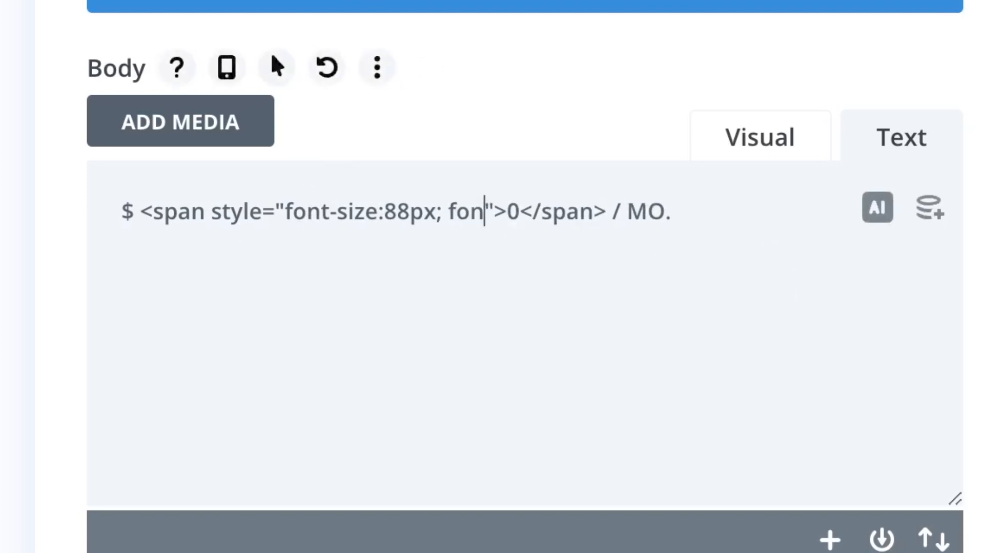
pyautogui.write('eight:bold')
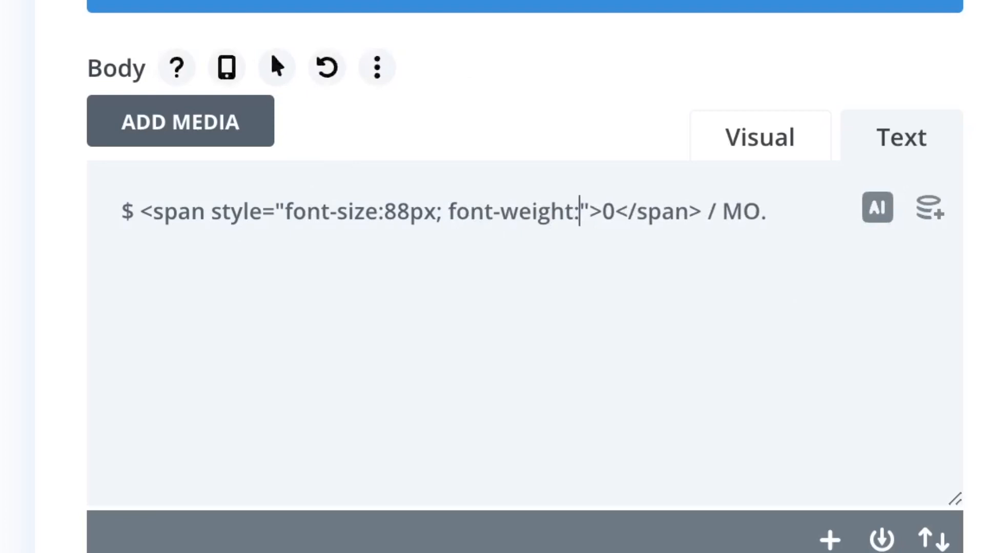
pyautogui.write(';')
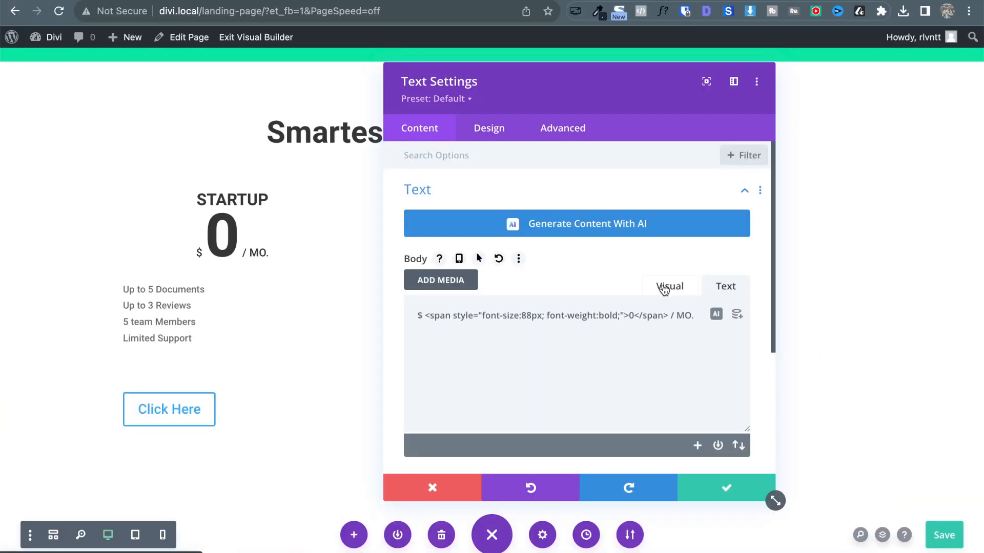
pyautogui.click(664, 288)
pyautogui.click(716, 484)
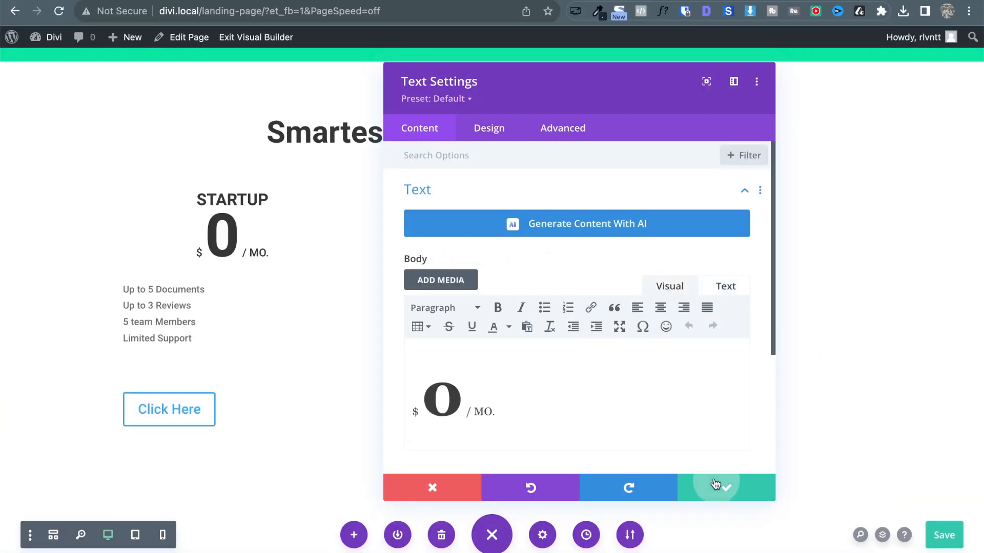
# Set the STARTUP heading's bottom margin to 50px and save.
pyautogui.hotkey('ctrl', 'Tab')
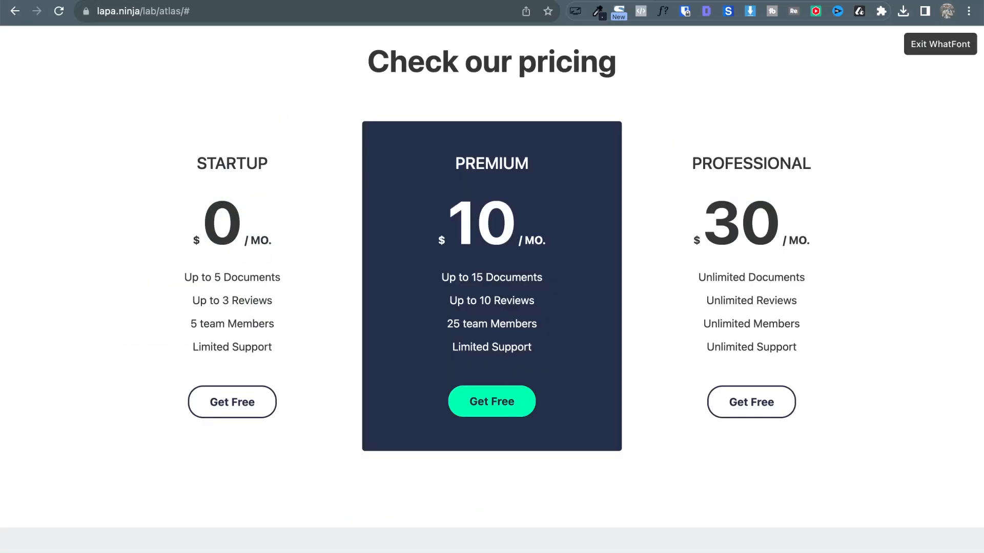
pyautogui.hotkey('ctrl', 'shift', 'Tab')
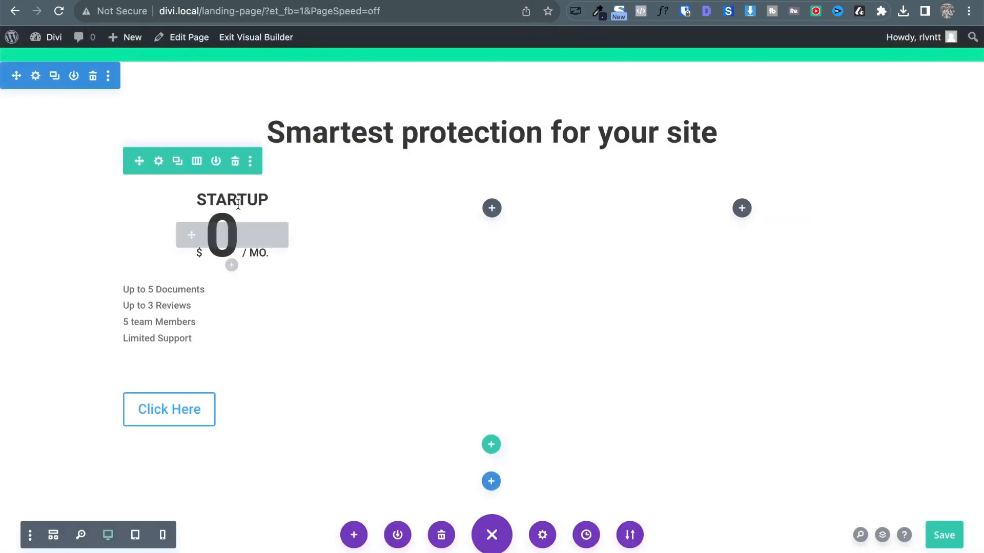
pyautogui.click(208, 199)
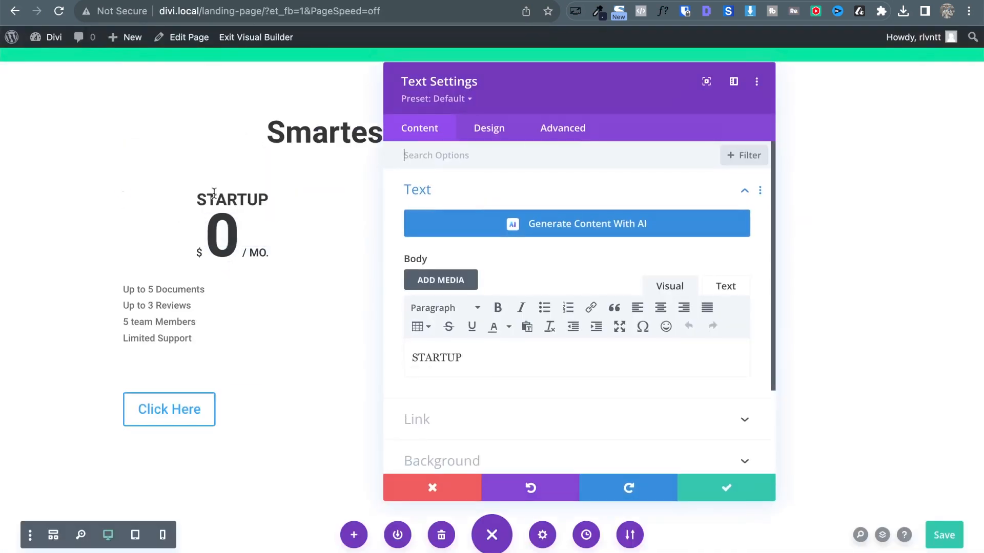
pyautogui.click(499, 131)
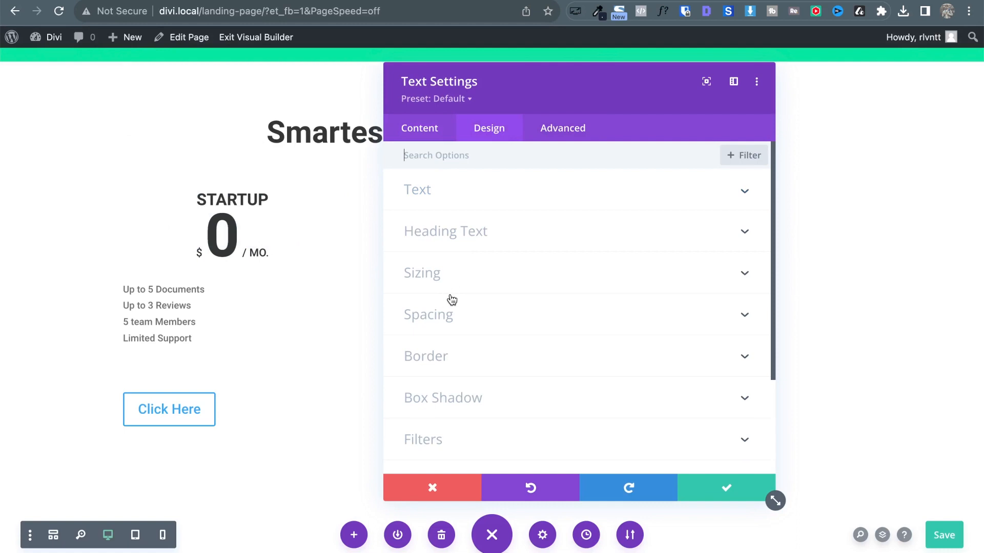
pyautogui.click(450, 315)
pyautogui.click(517, 211)
pyautogui.write('10')
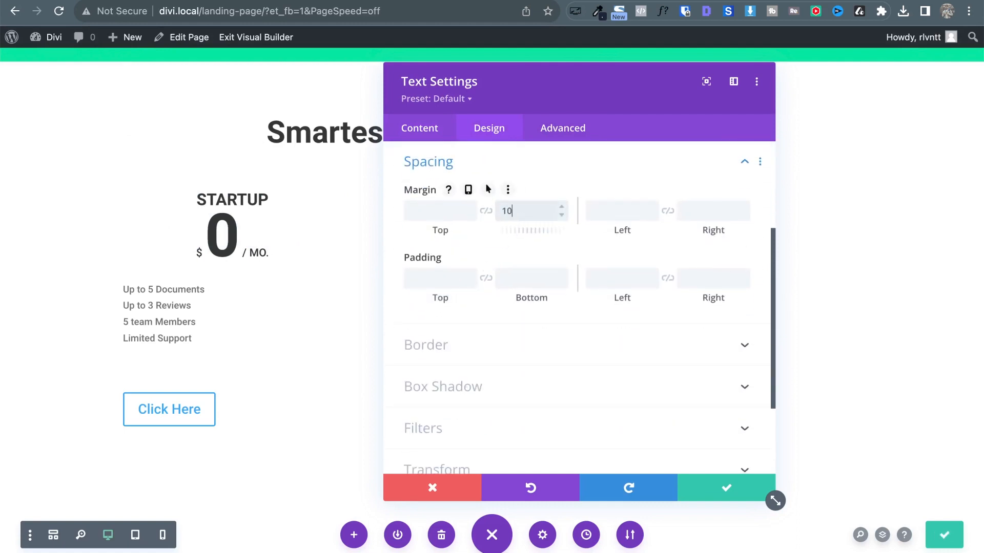
pyautogui.hotkey('shift', 'Up')
pyautogui.hotkey('shift', 'Up')
pyautogui.hotkey('shift', 'Up')
pyautogui.hotkey('shift', 'Up')
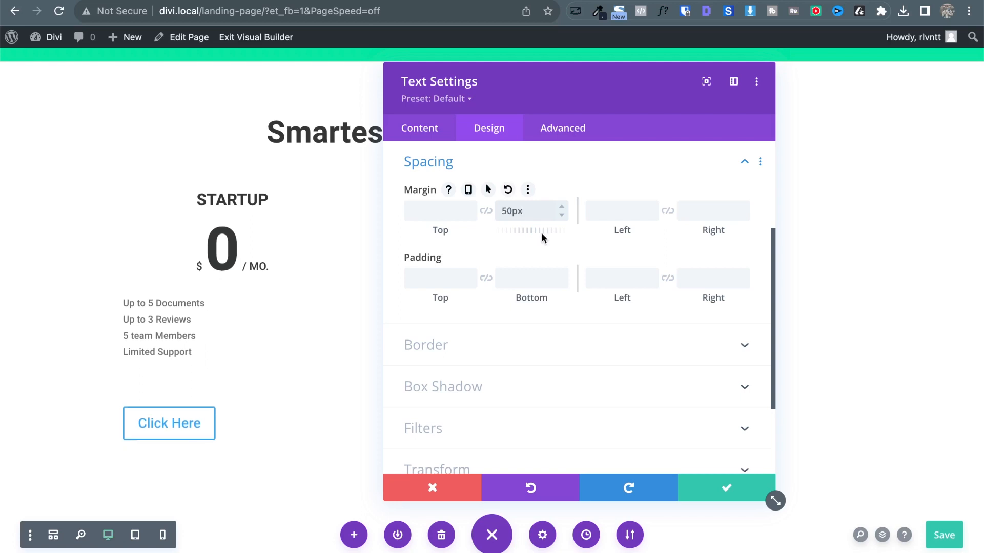
pyautogui.click(724, 492)
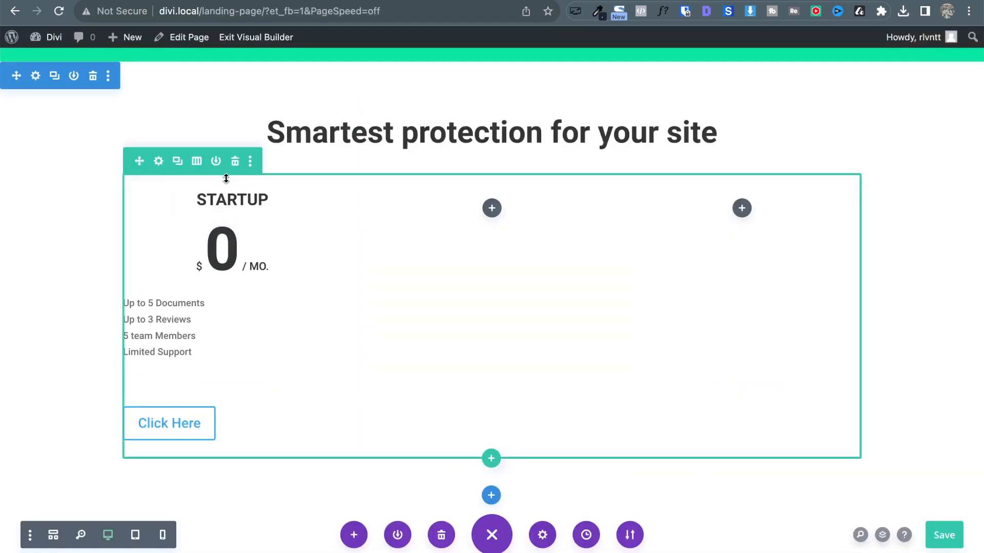
# Raise the STARTUP heading's bottom margin to 70px, save, and compare with the reference page.
pyautogui.click(207, 206)
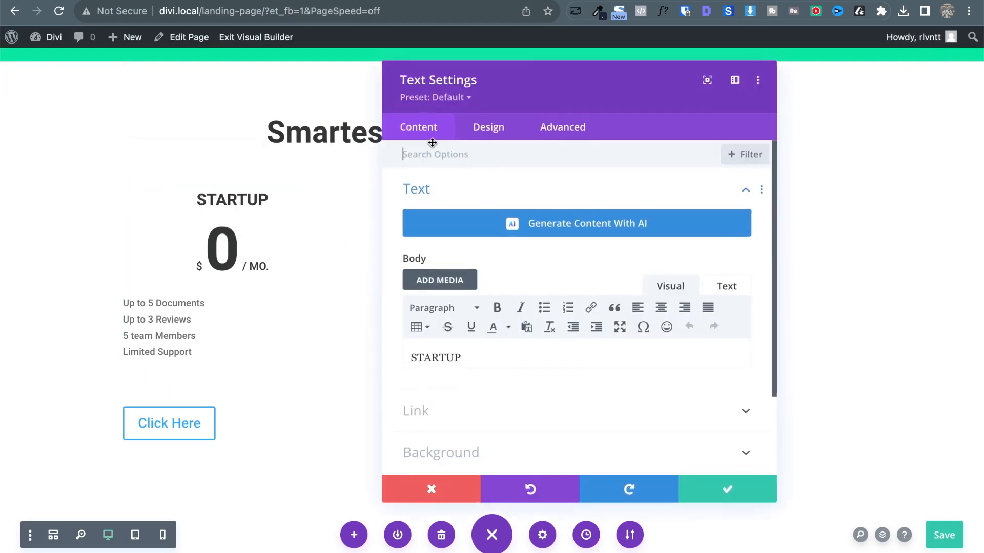
pyautogui.click(508, 139)
pyautogui.click(449, 318)
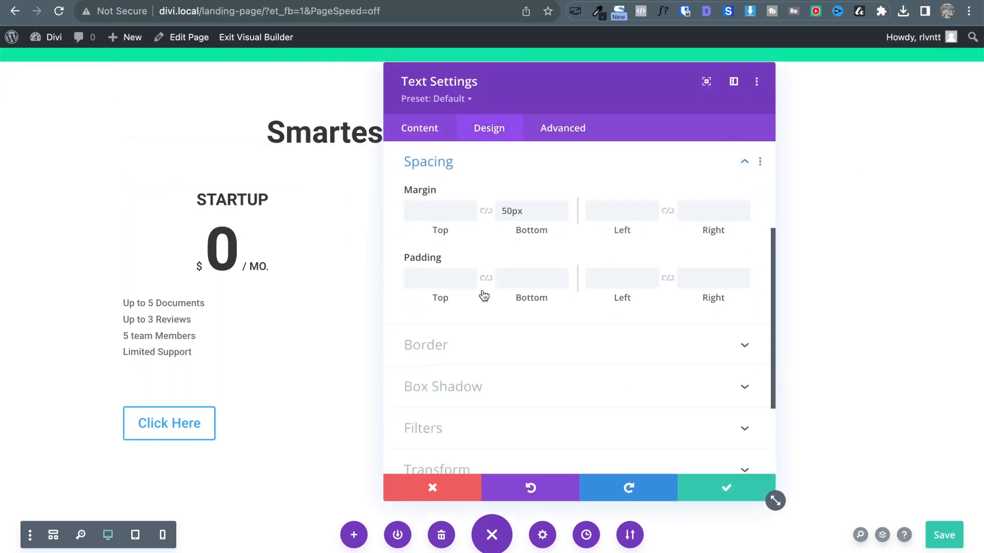
pyautogui.click(520, 202)
pyautogui.hotkey('shift', 'Up')
pyautogui.hotkey('shift', 'Up')
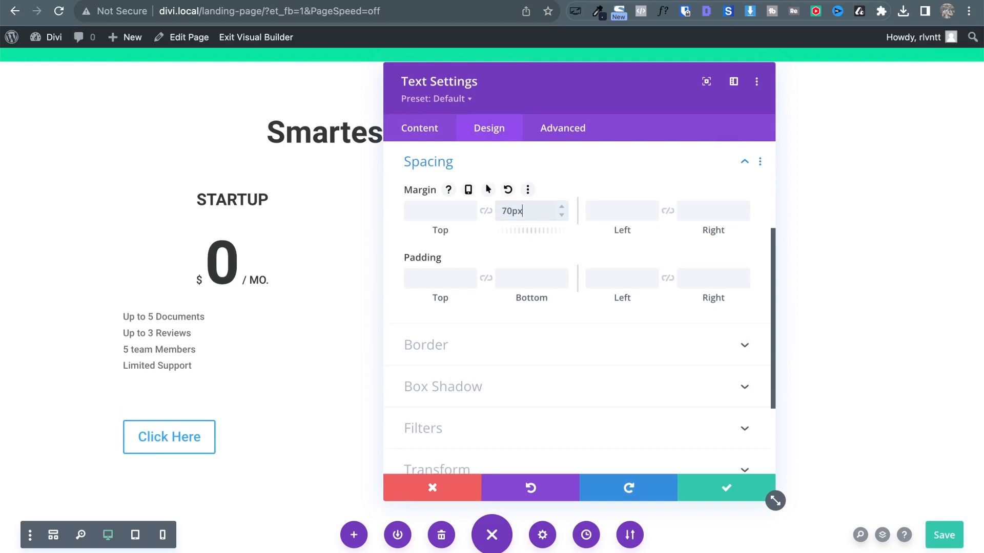
pyautogui.click(727, 484)
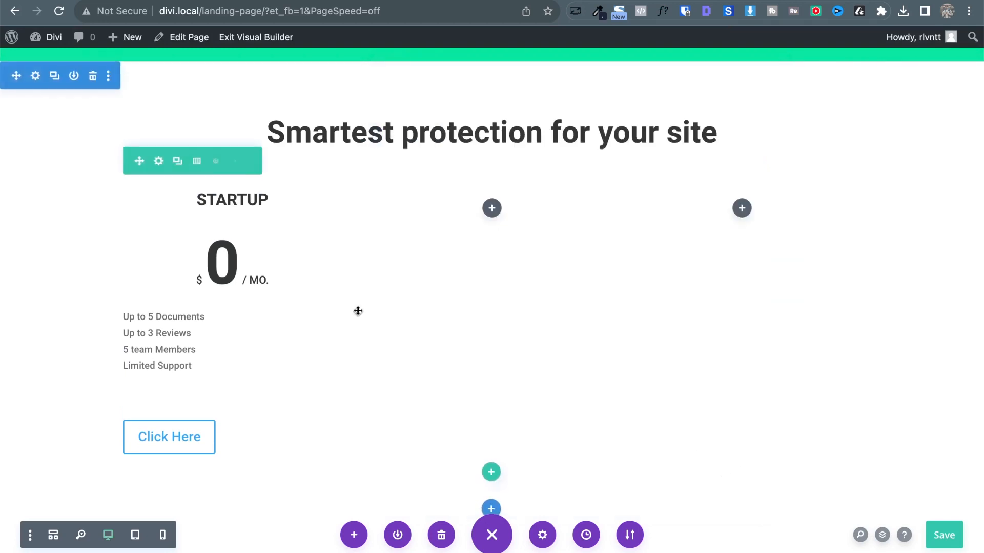
pyautogui.hotkey('ctrl', 'Tab')
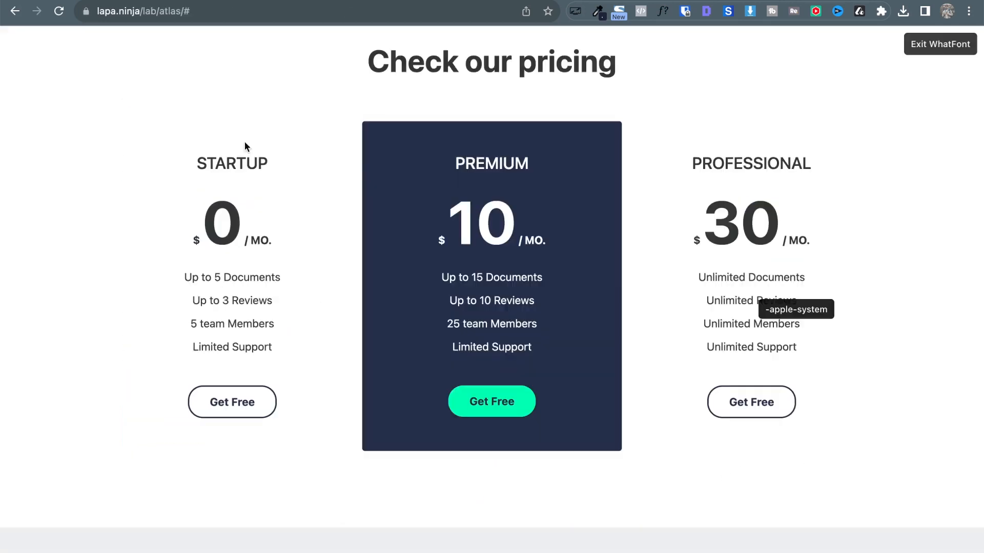
# Give the feature list a dark global text colour, 16px size and centred alignment.
pyautogui.click(218, 277)
pyautogui.hotkey('ctrl', 'shift', 'Tab')
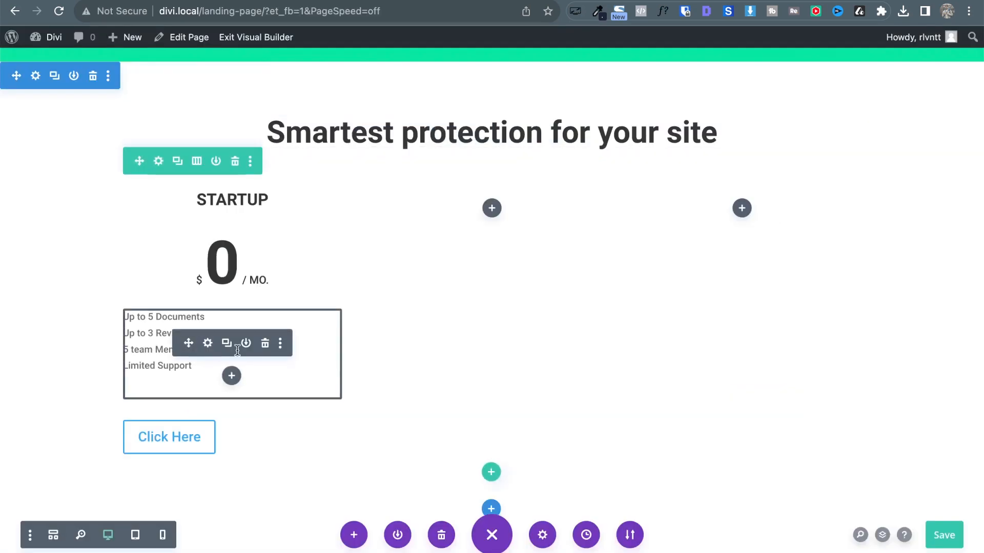
pyautogui.click(206, 353)
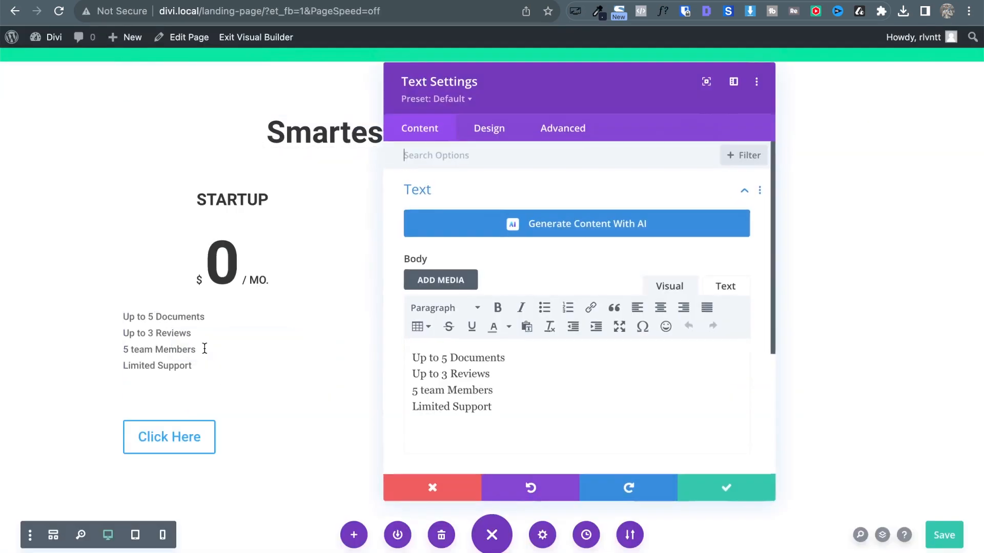
pyautogui.click(487, 130)
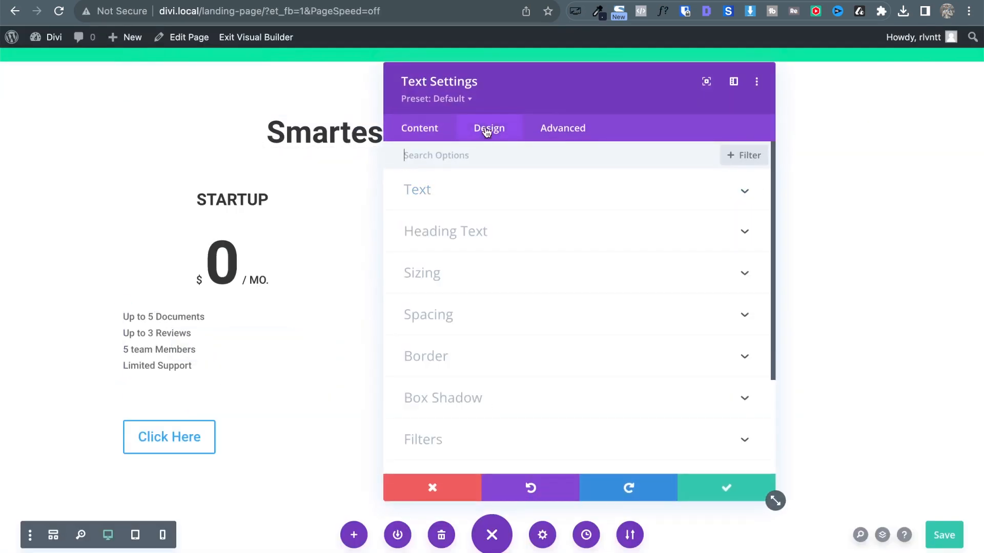
pyautogui.click(472, 197)
pyautogui.scroll(-3, 595, 324)
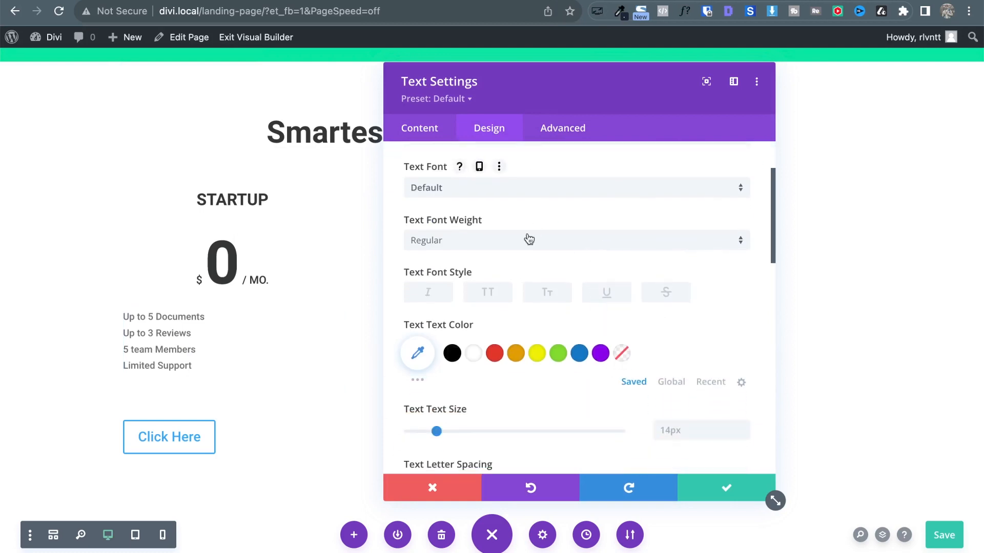
pyautogui.click(667, 383)
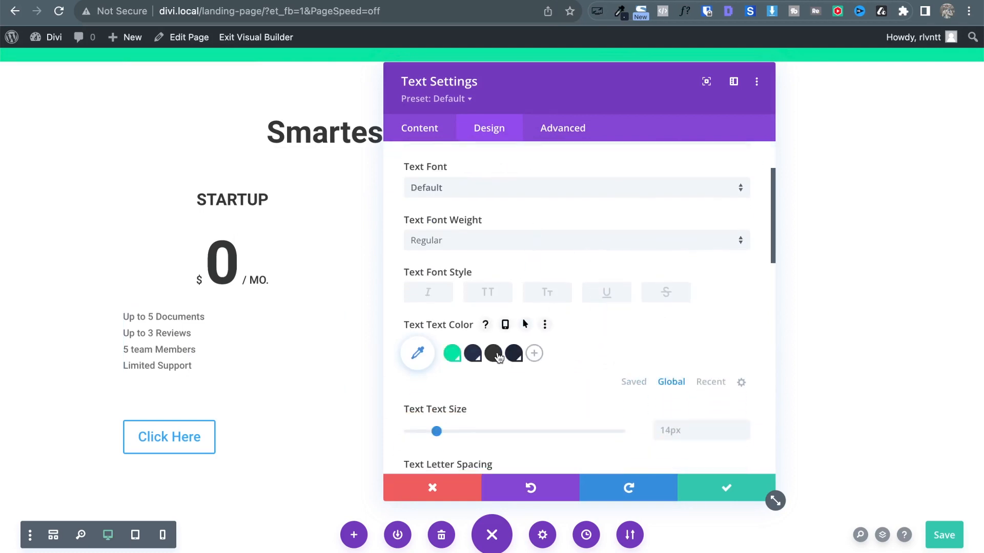
pyautogui.doubleClick(742, 424)
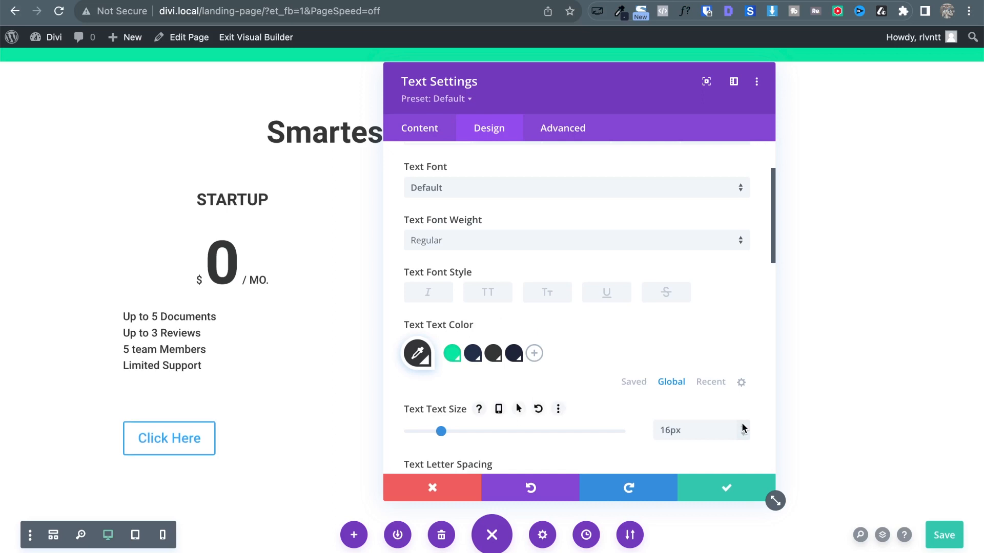
pyautogui.scroll(-4, 742, 424)
pyautogui.scroll(-5, 707, 395)
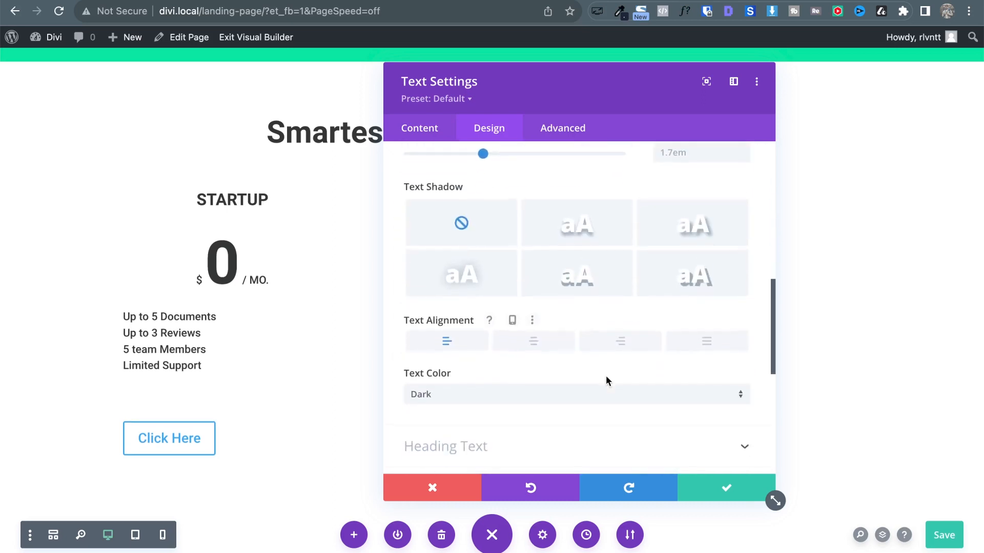
pyautogui.click(544, 351)
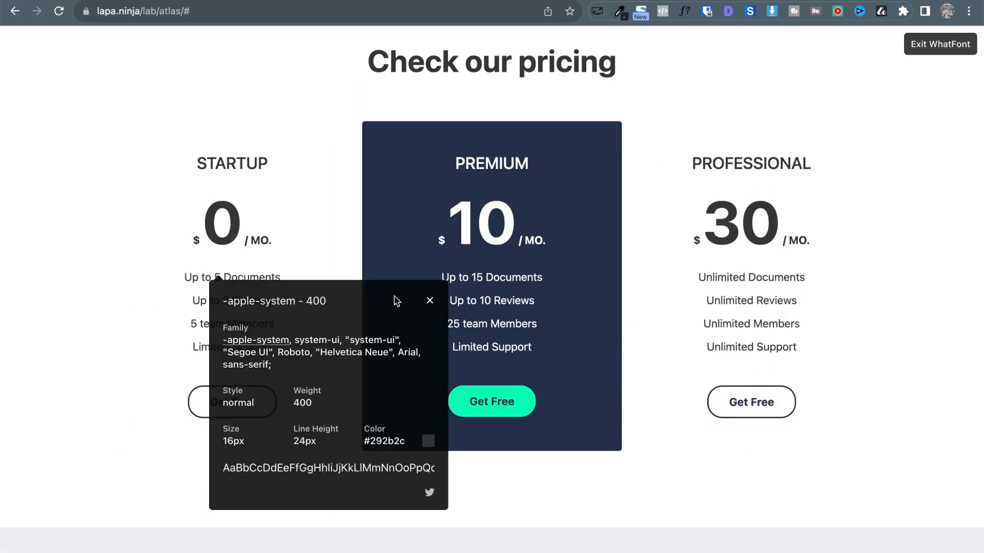
pyautogui.click(429, 303)
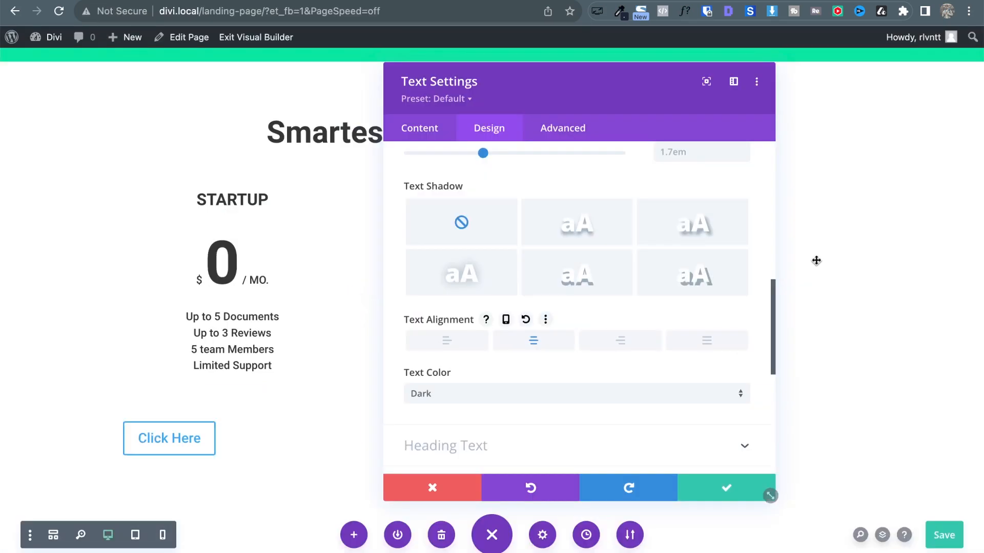
# Raise the feature list line height to 2.2em and save the settings.
pyautogui.scroll(2, 686, 315)
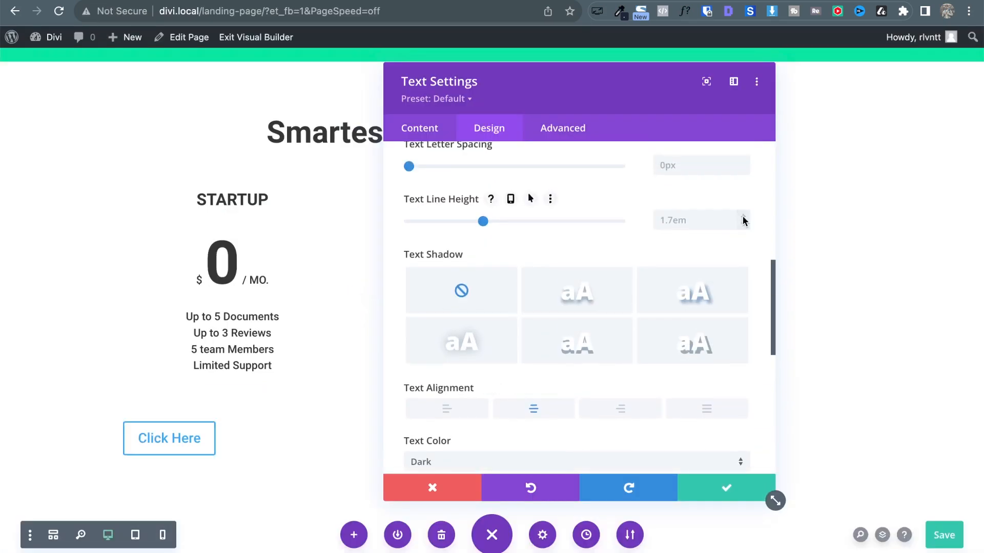
pyautogui.click(743, 218)
pyautogui.click(743, 218)
pyautogui.click(743, 218)
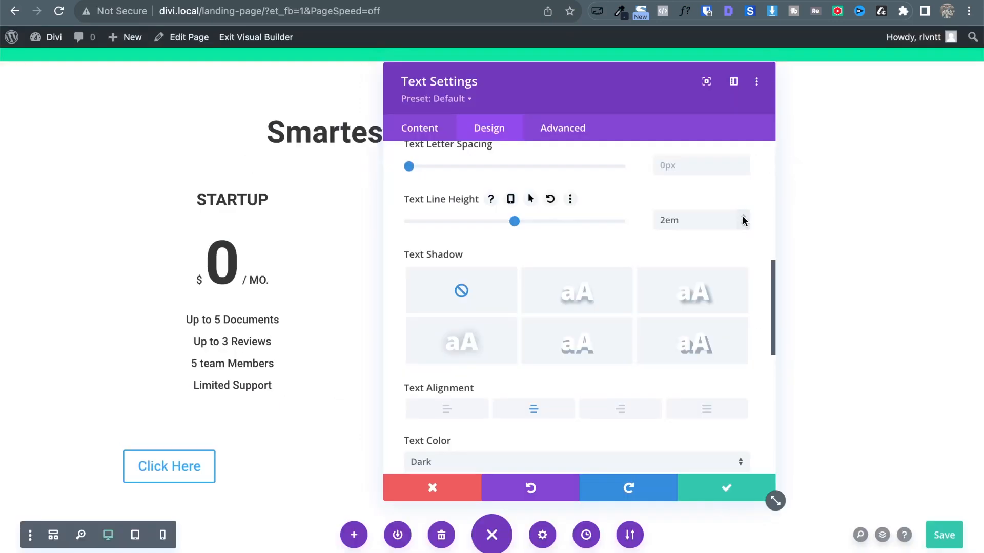
pyautogui.click(743, 218)
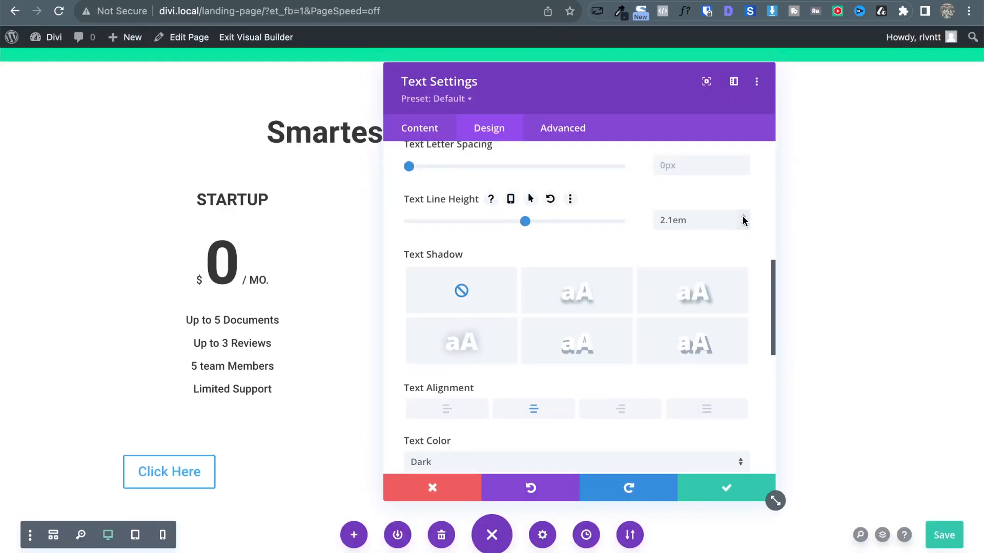
pyautogui.click(743, 218)
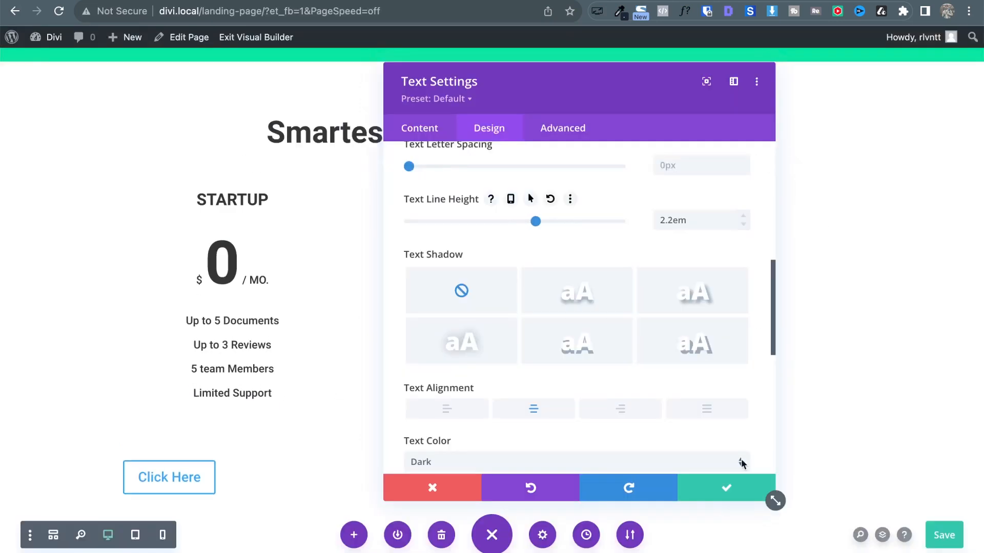
pyautogui.click(738, 489)
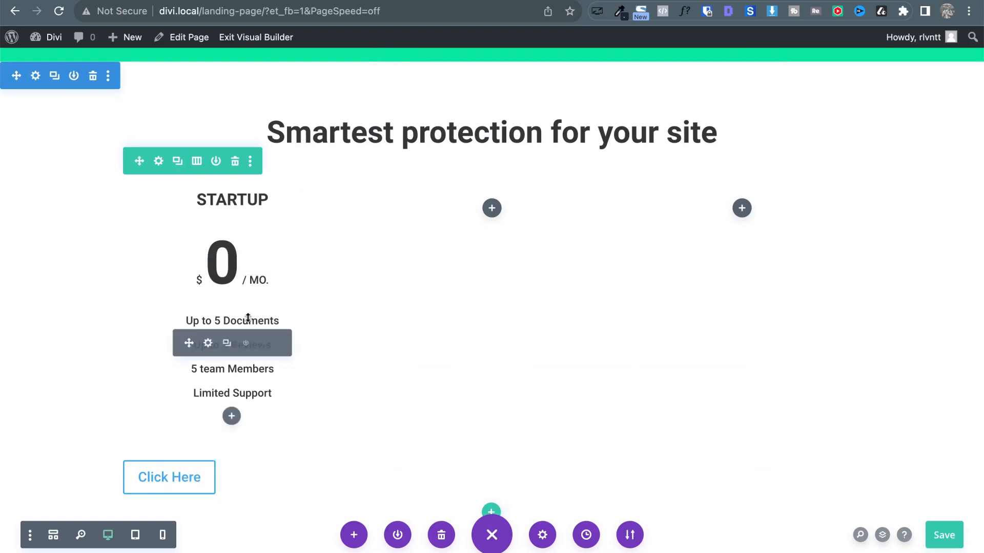
# Delete the blank line after 'Limited Support' in the inline feature list text.
pyautogui.scroll(-3, 248, 318)
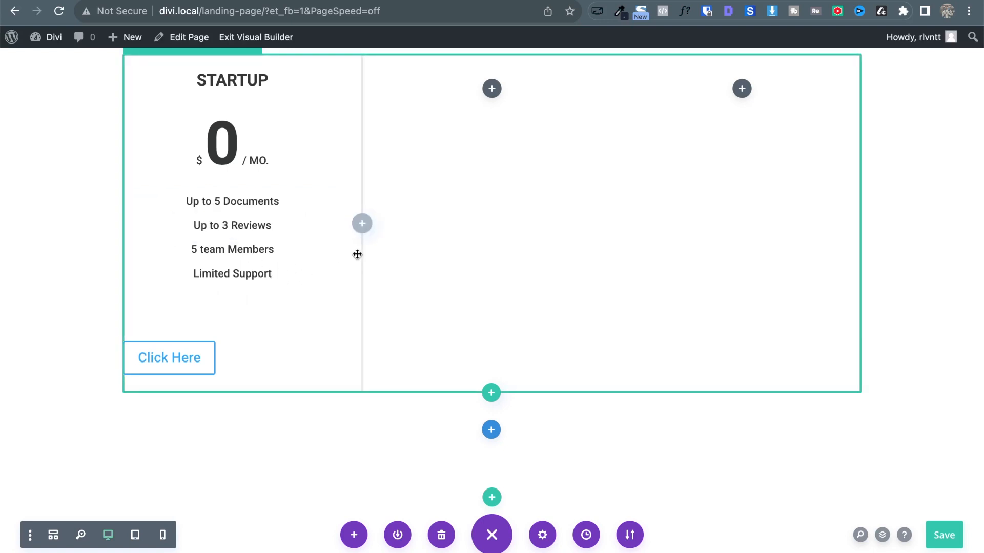
pyautogui.press('BackSpace')
pyautogui.press('BackSpace')
pyautogui.press('BackSpace')
pyautogui.press('BackSpace')
pyautogui.write('port')
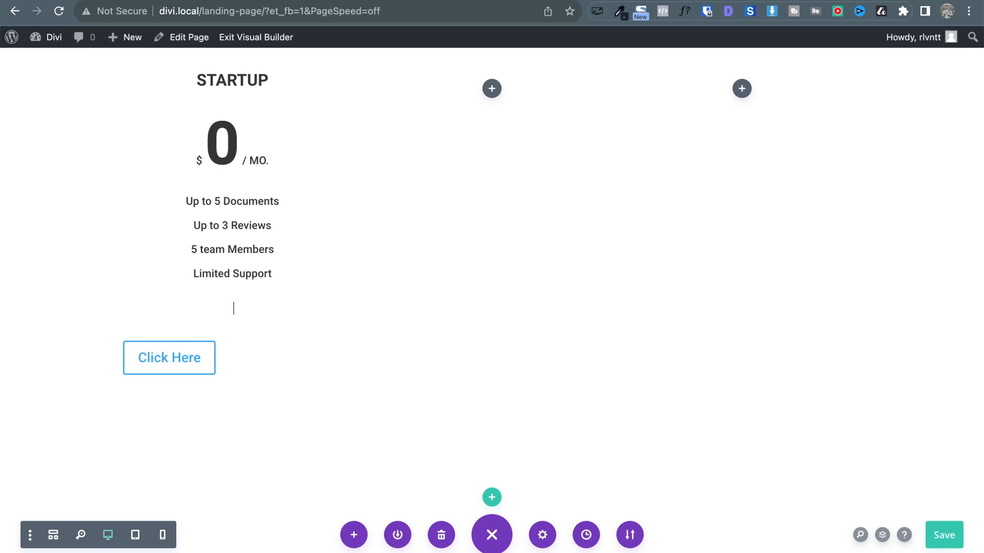
pyautogui.moveTo(216, 344)
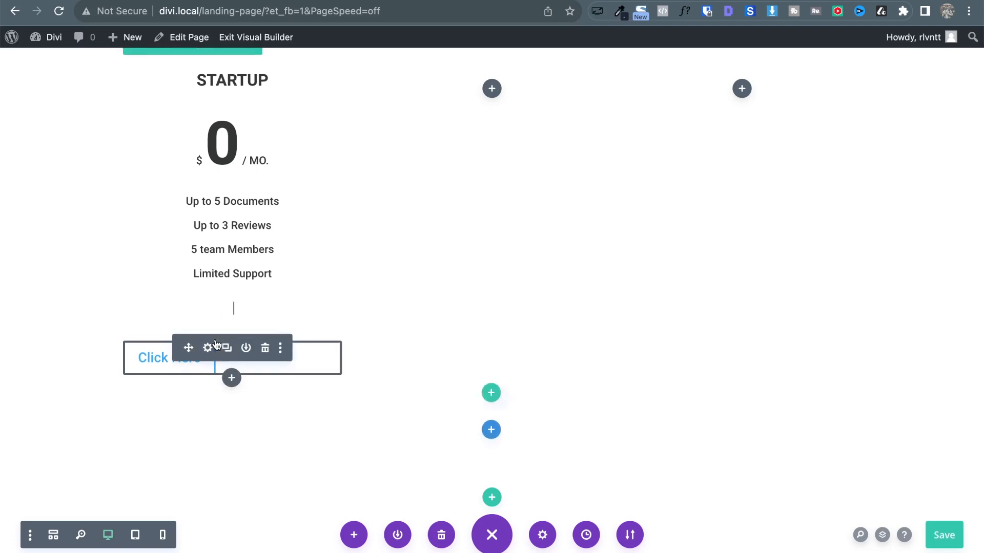
pyautogui.press('BackSpace')
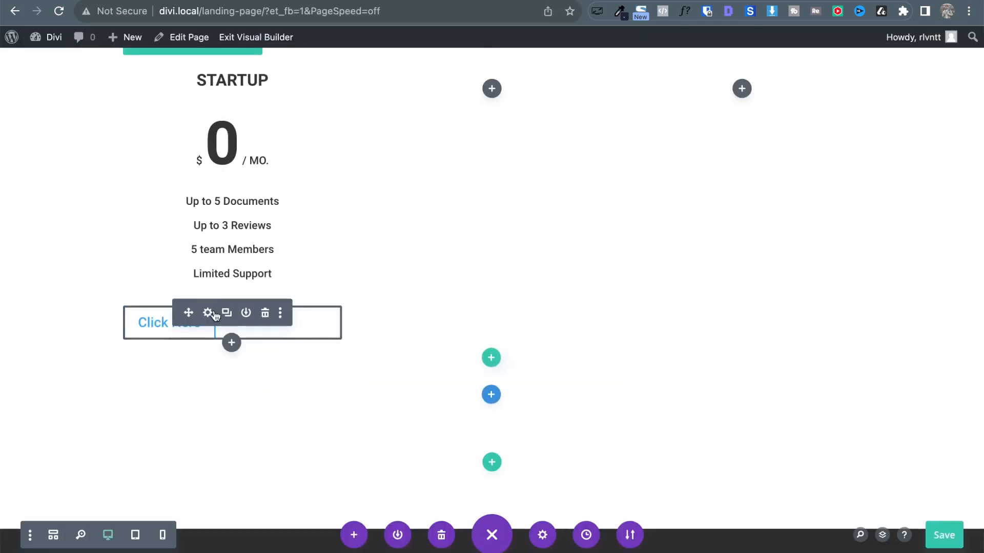
# Change the Startup button label from 'Click Here' to 'Get Free'.
pyautogui.click(211, 312)
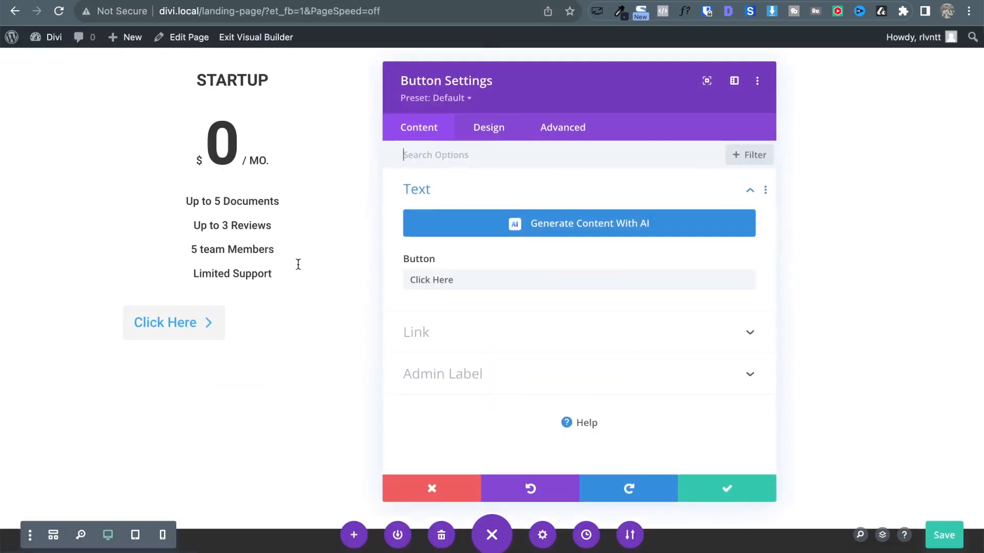
pyautogui.click(490, 129)
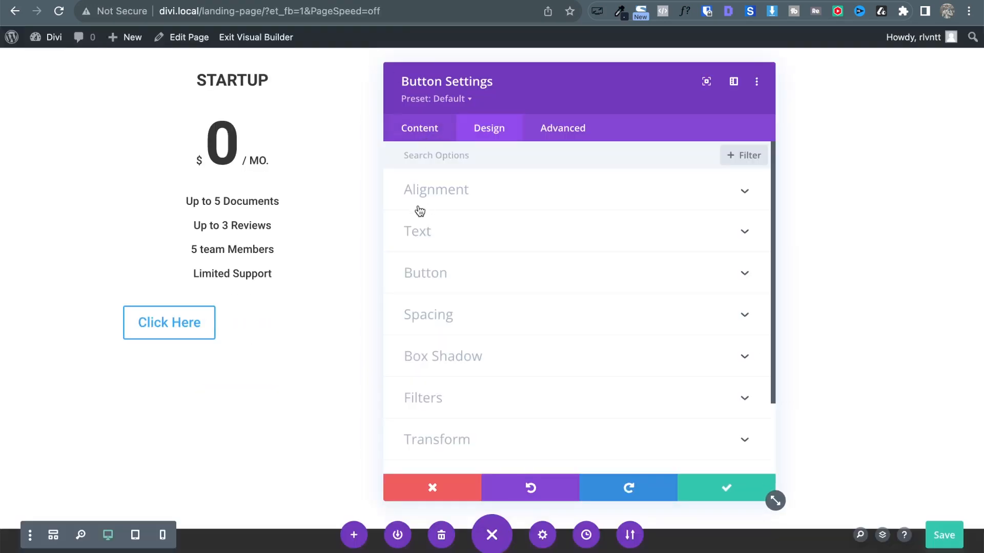
pyautogui.click(416, 132)
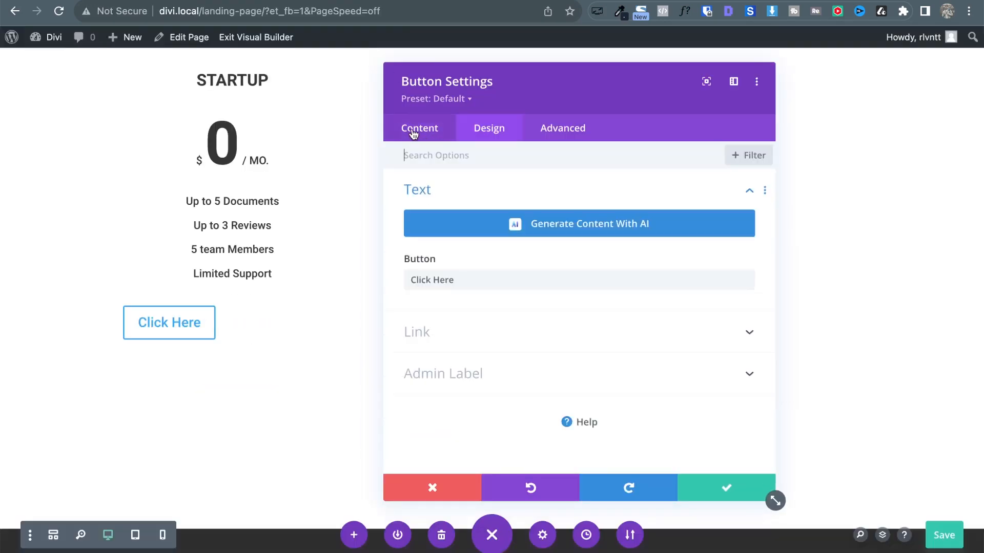
pyautogui.tripleClick(445, 274)
pyautogui.write('Get Free')
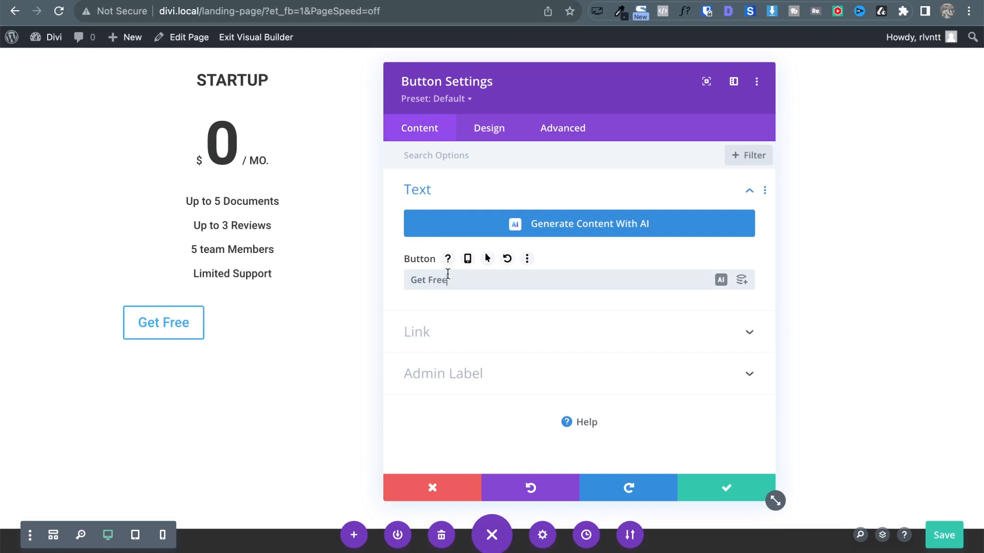
# Enable custom button styling and check the reference Get Free button's font with WhatFont.
pyautogui.click(484, 128)
pyautogui.click(434, 286)
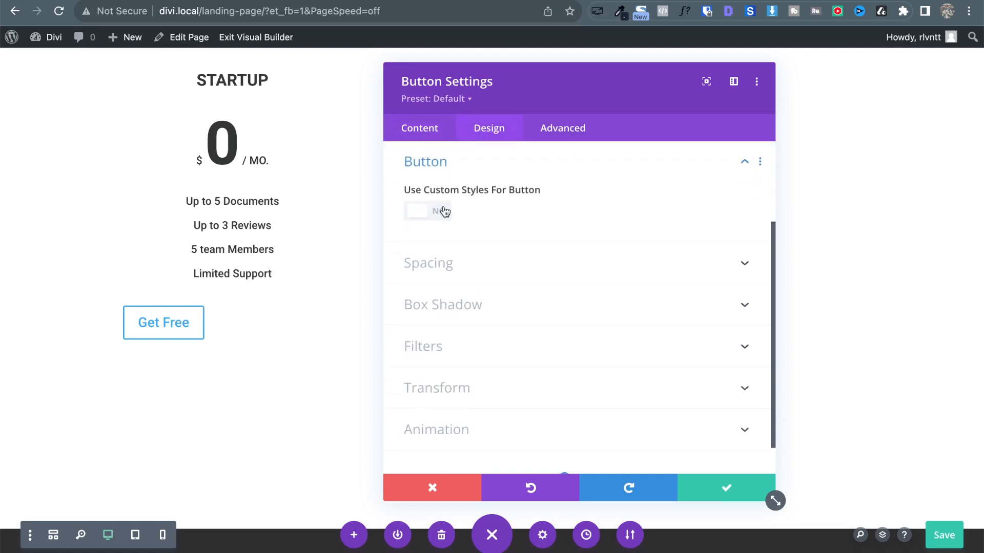
pyautogui.click(439, 214)
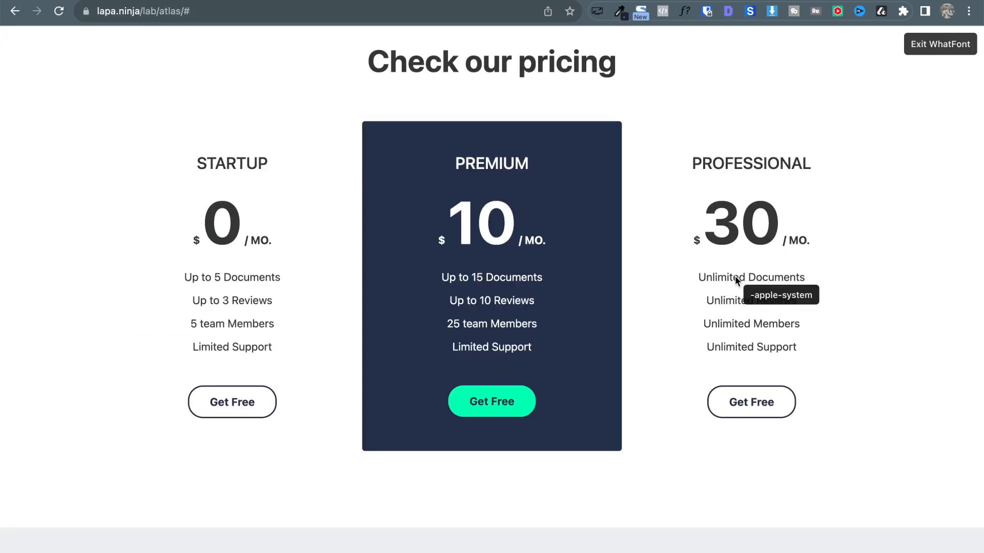
pyautogui.click(687, 18)
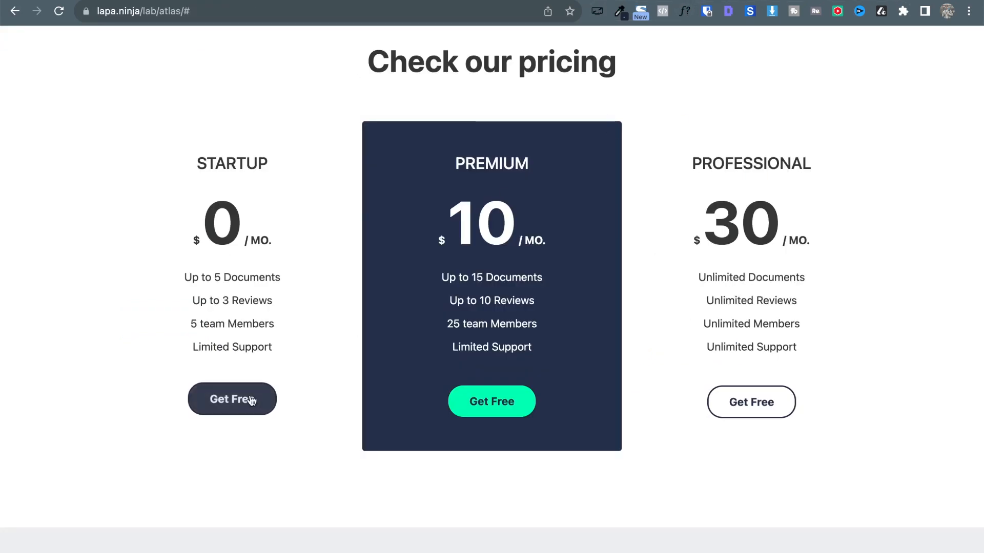
pyautogui.click(685, 11)
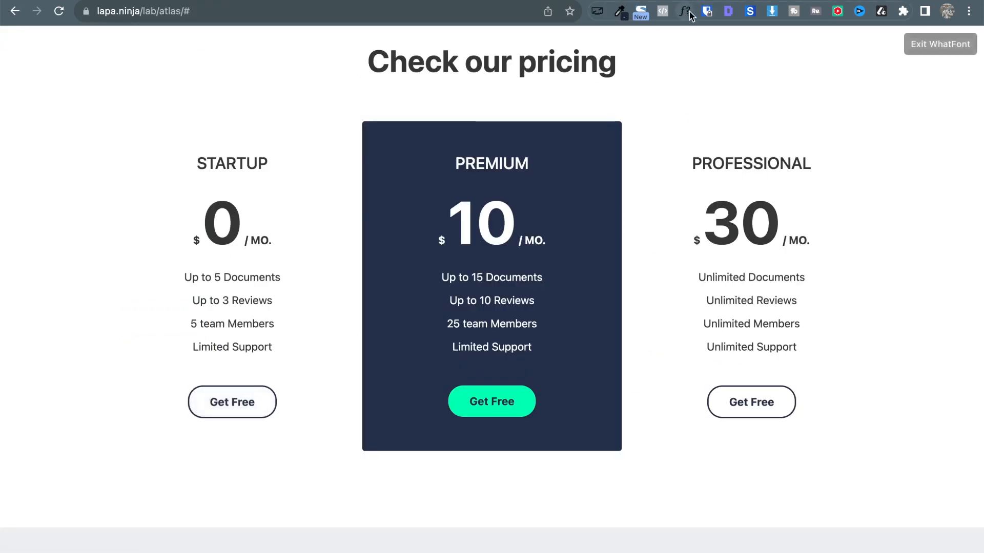
pyautogui.click(230, 403)
pyautogui.scroll(-1, 353, 467)
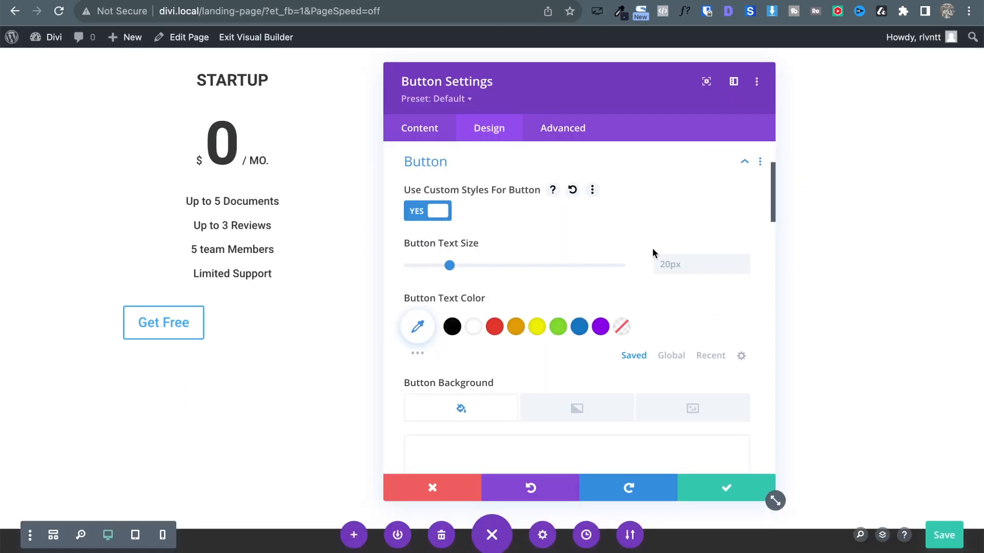
# Set the button text size to 16px and its background to white.
pyautogui.click(739, 265)
pyautogui.click(740, 265)
pyautogui.click(740, 265)
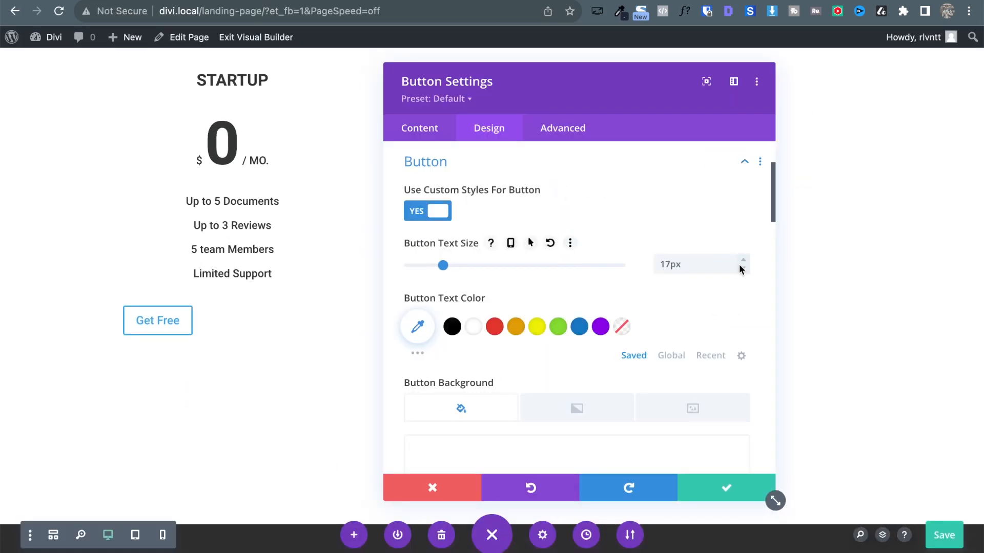
pyautogui.click(739, 267)
pyautogui.scroll(-2, 666, 299)
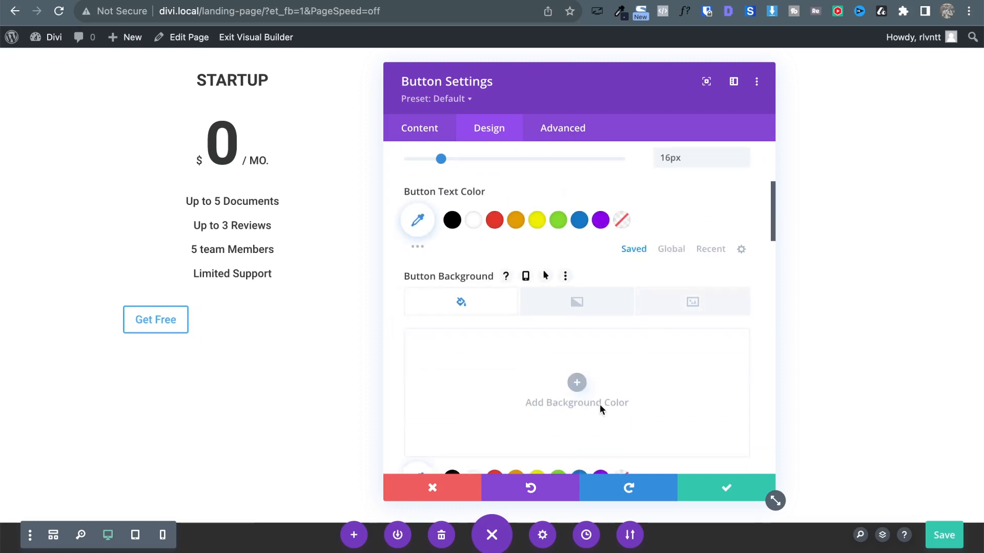
pyautogui.scroll(-2, 589, 408)
pyautogui.click(473, 382)
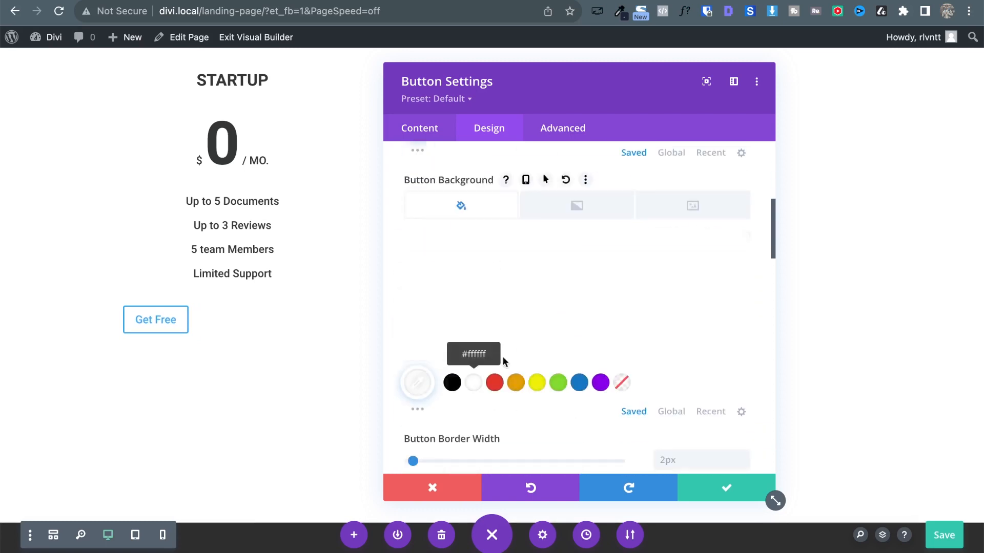
pyautogui.scroll(-2, 566, 285)
pyautogui.scroll(2, 567, 285)
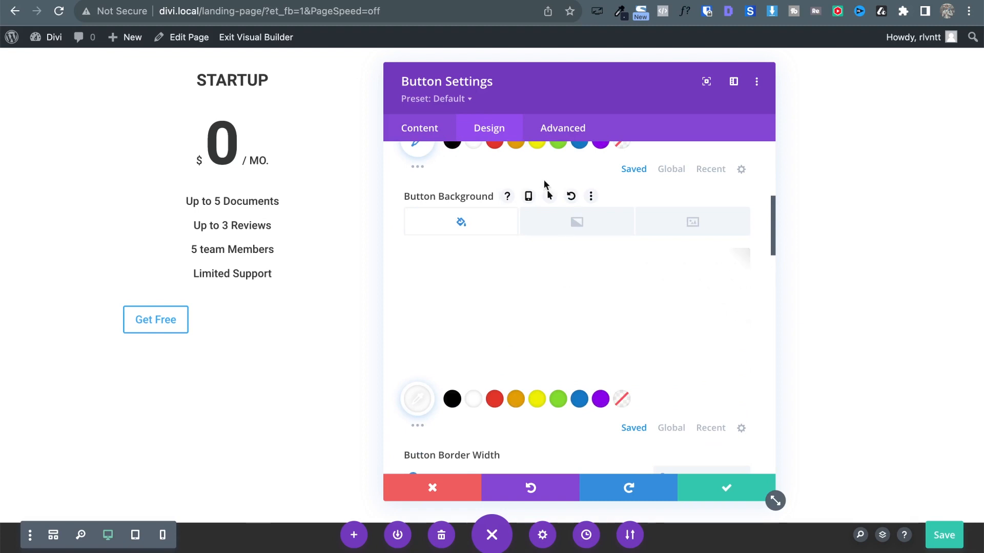
# Give the Get Free button a dark grey hover background.
pyautogui.click(548, 197)
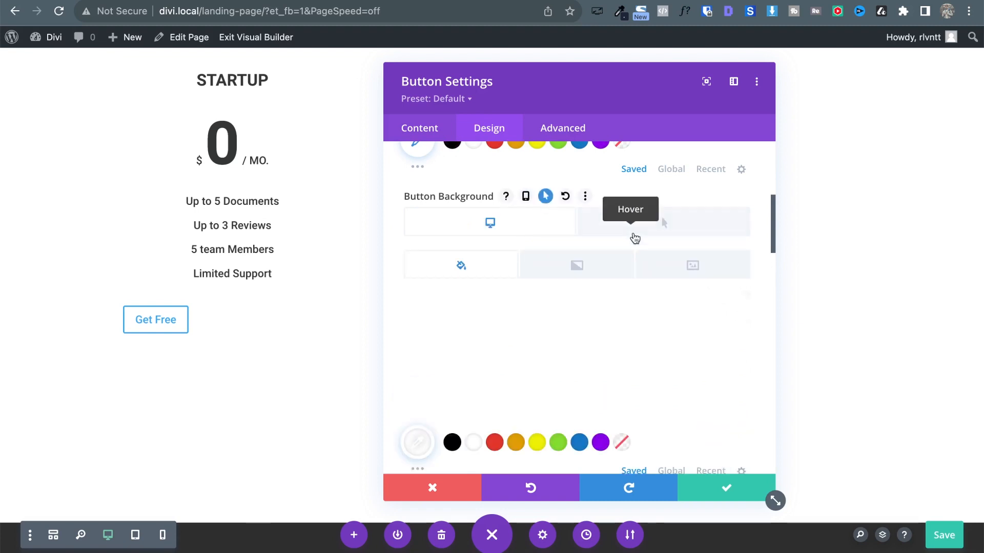
pyautogui.click(641, 233)
pyautogui.scroll(-3, 554, 407)
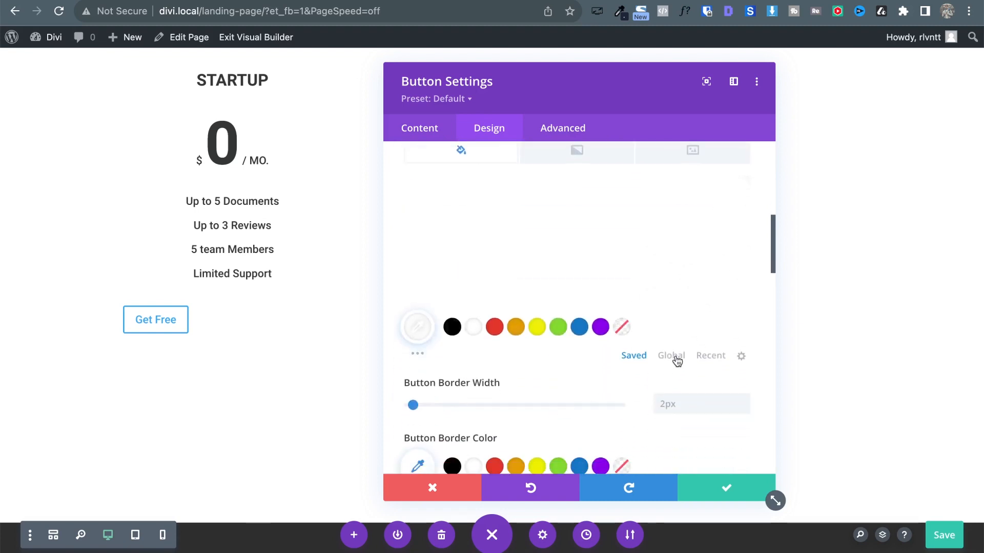
pyautogui.click(671, 356)
pyautogui.click(494, 331)
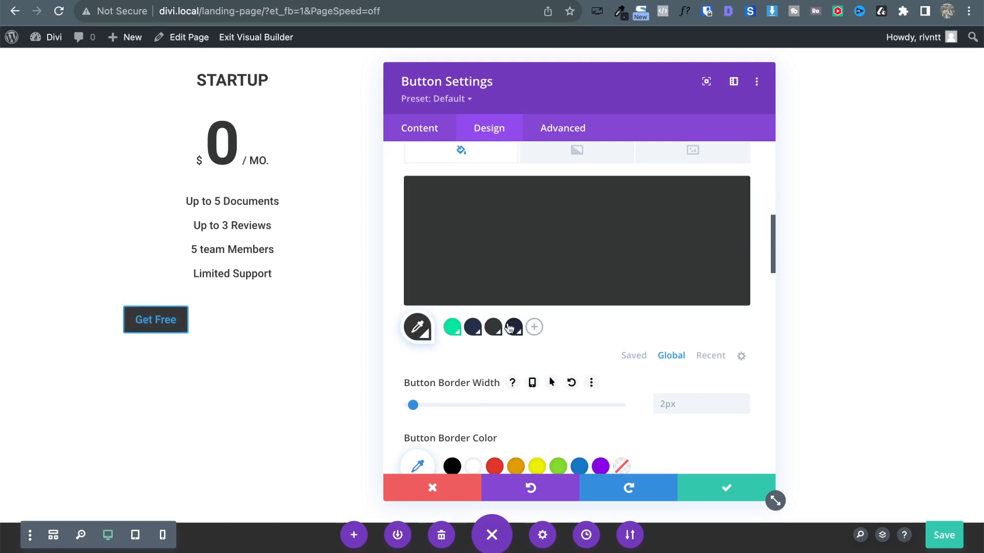
pyautogui.scroll(-3, 634, 371)
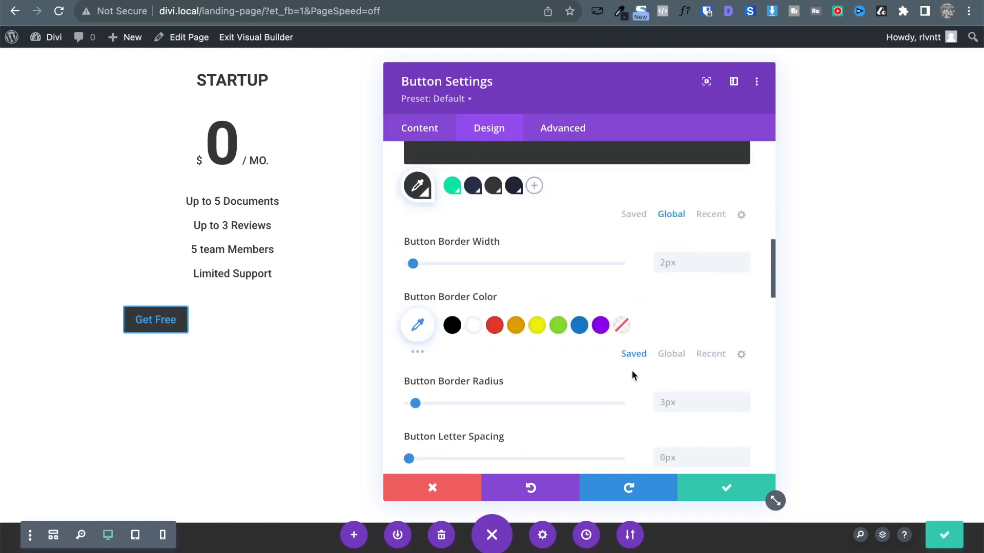
pyautogui.click(667, 357)
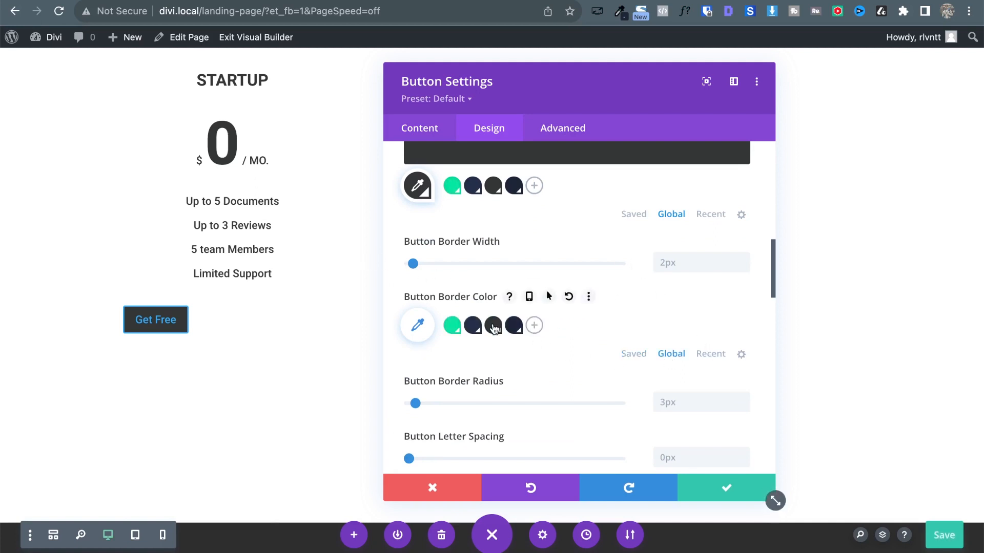
pyautogui.scroll(5, 524, 309)
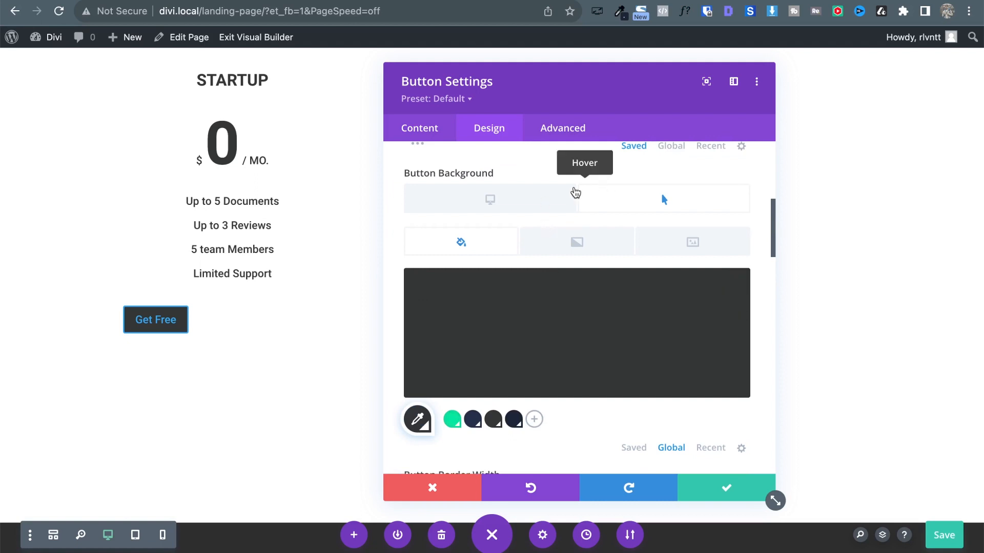
pyautogui.click(516, 198)
# Set the Get Free text to a dark global colour.
pyautogui.scroll(-3, 612, 365)
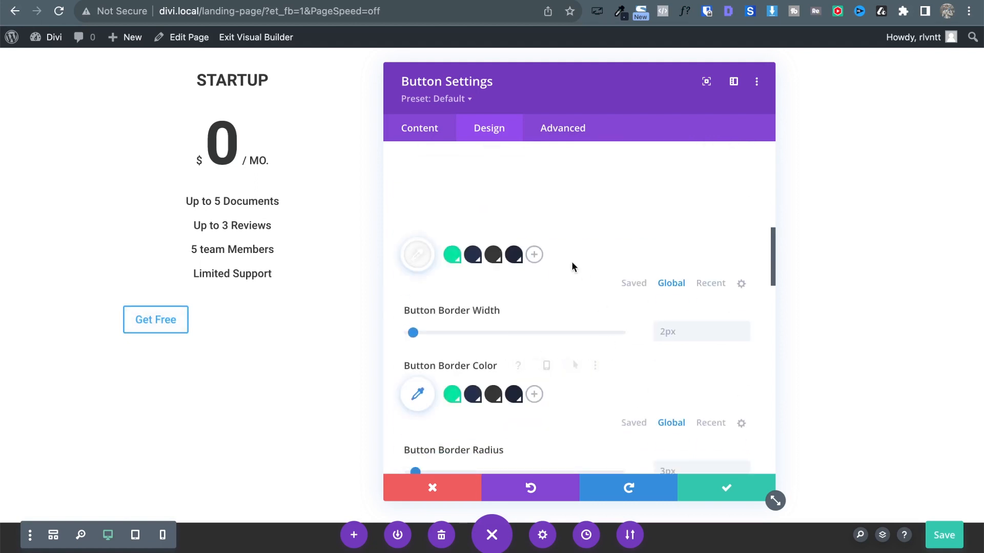
pyautogui.scroll(-2, 530, 358)
pyautogui.scroll(5, 551, 283)
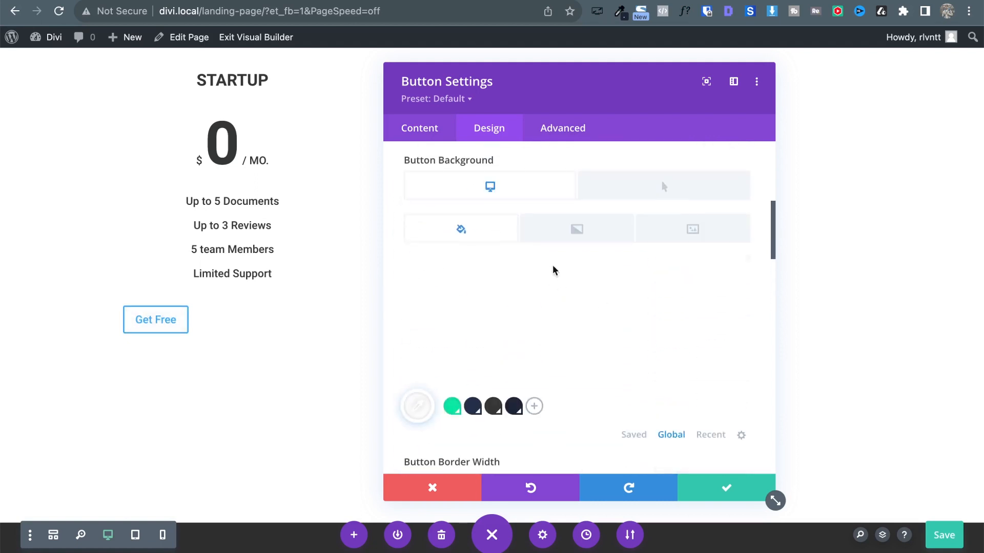
pyautogui.scroll(3, 620, 246)
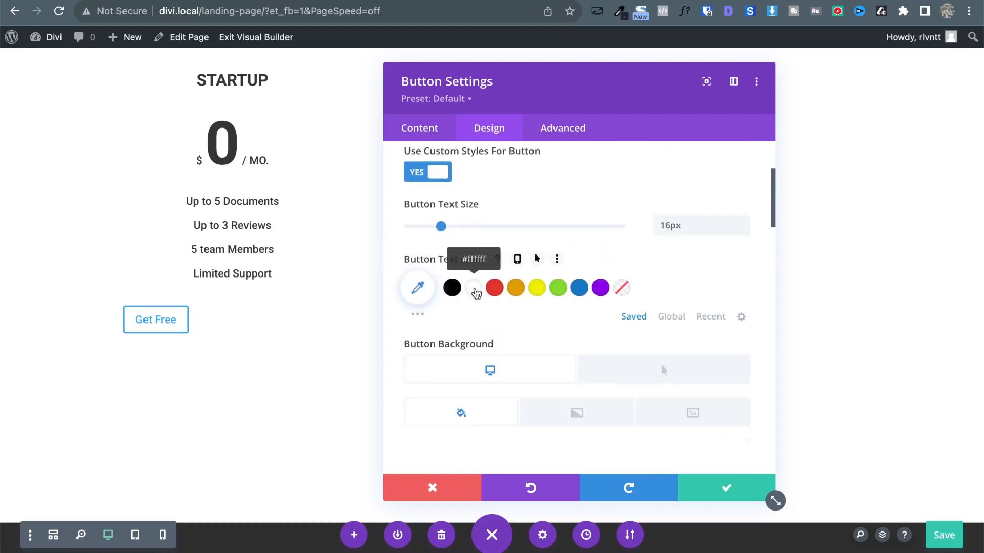
pyautogui.click(672, 316)
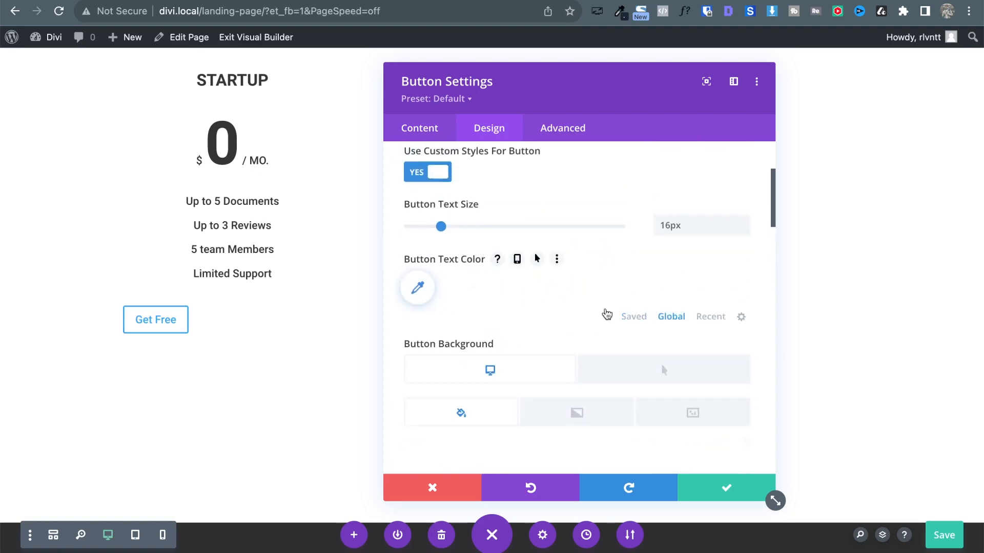
pyautogui.click(493, 288)
# Drag the border radius to 25px to round the button's corners.
pyautogui.scroll(-5, 639, 318)
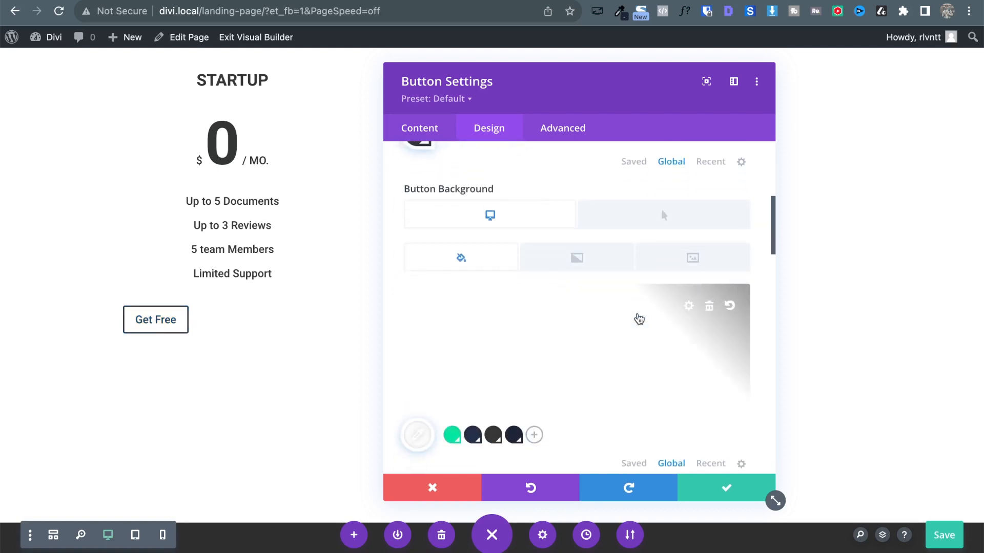
pyautogui.scroll(-5, 638, 319)
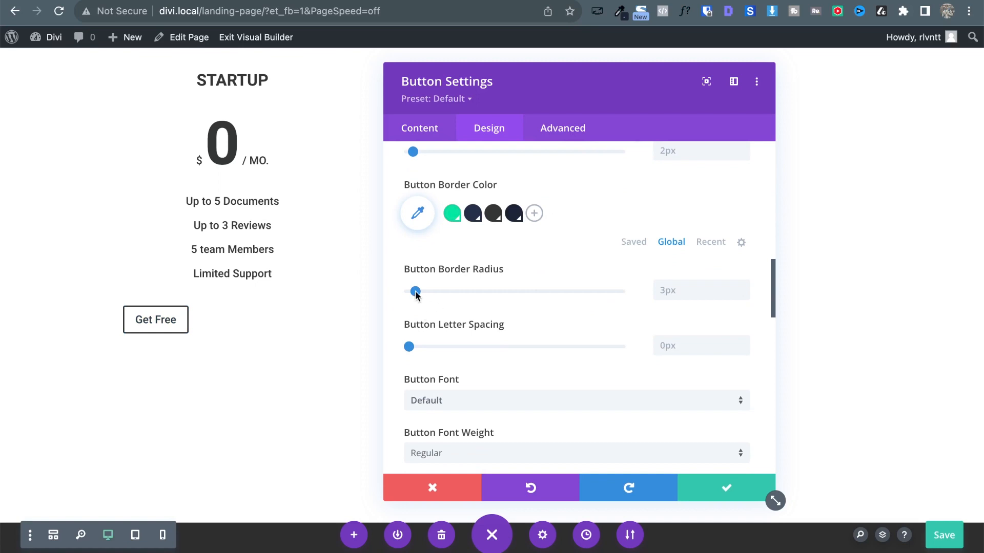
pyautogui.moveTo(415, 292); pyautogui.dragTo(481, 291)
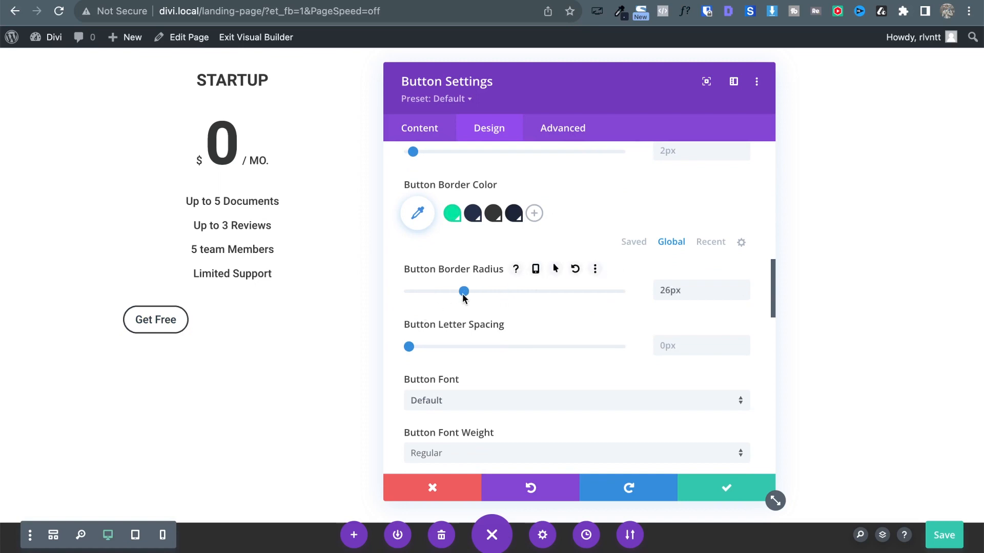
pyautogui.scroll(-2, 610, 341)
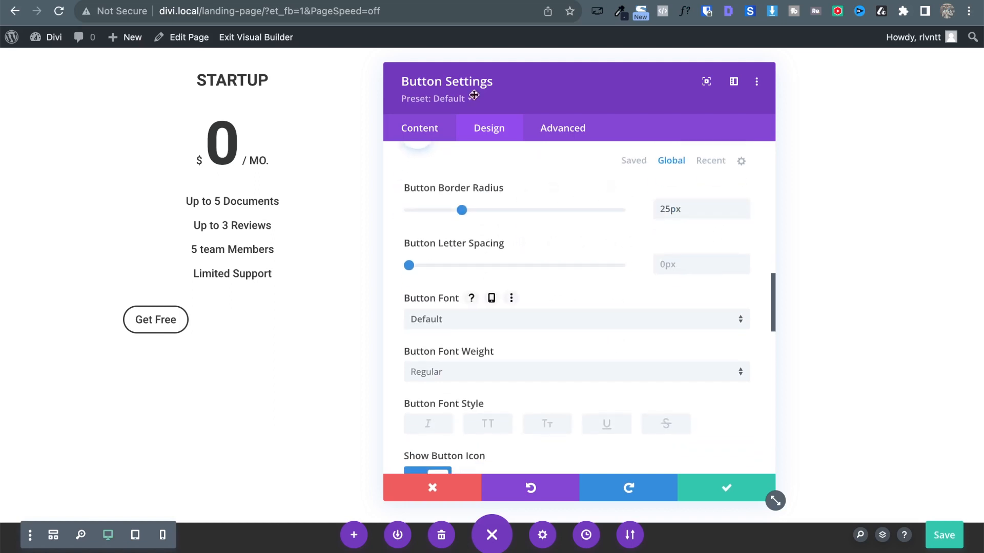
pyautogui.scroll(10, 473, 275)
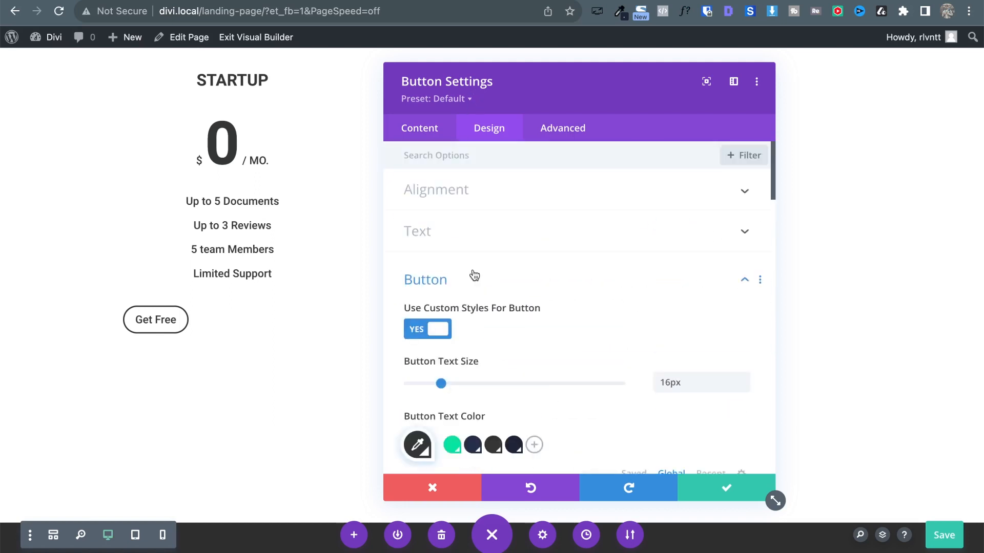
# Set the Get Free button padding to 10px top/bottom and 35px left/right, linked.
pyautogui.click(425, 282)
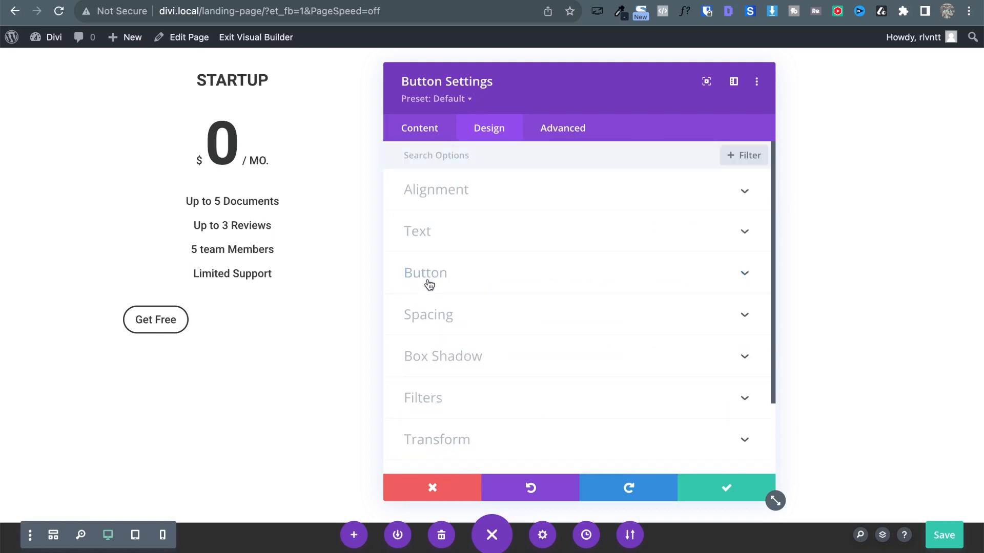
pyautogui.click(489, 324)
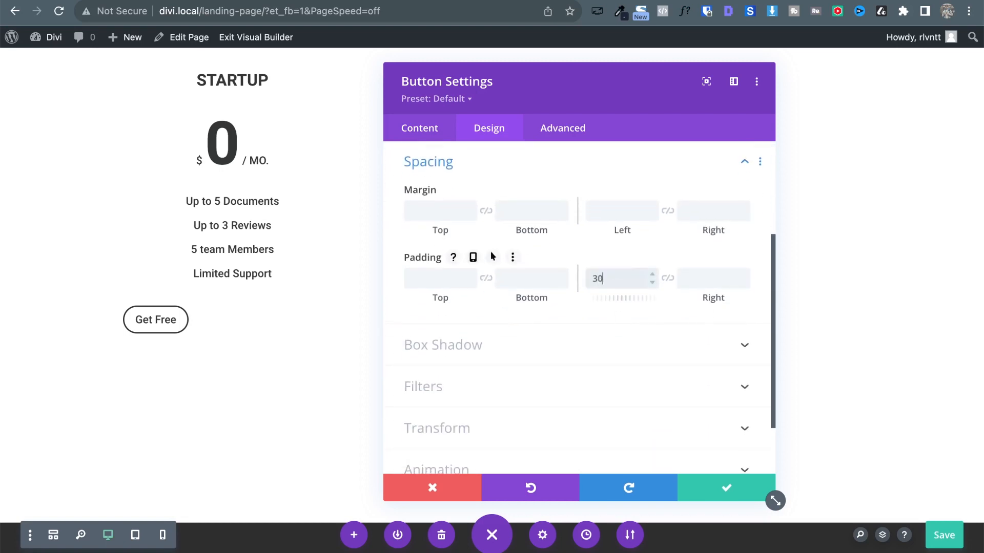
pyautogui.write('30px')
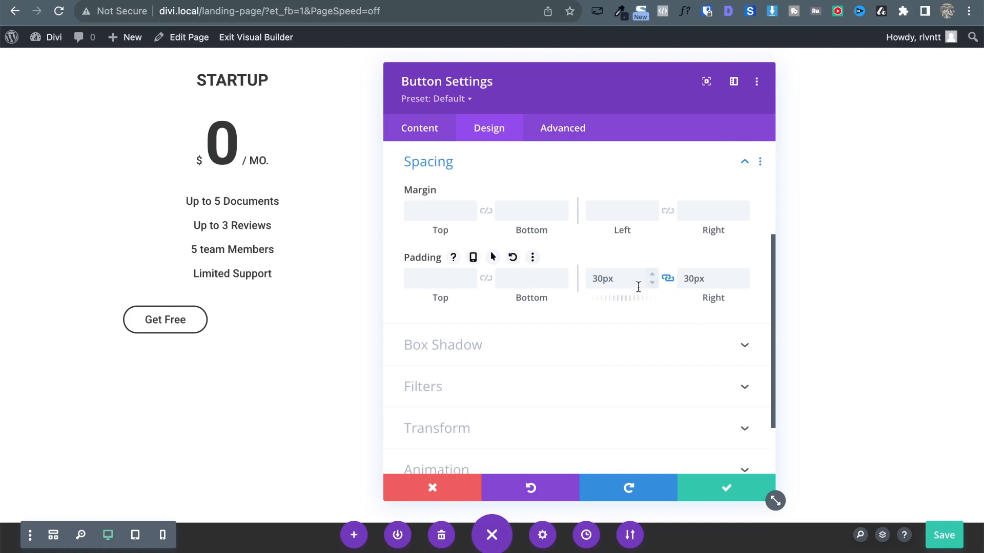
pyautogui.click(420, 277)
pyautogui.write('6px')
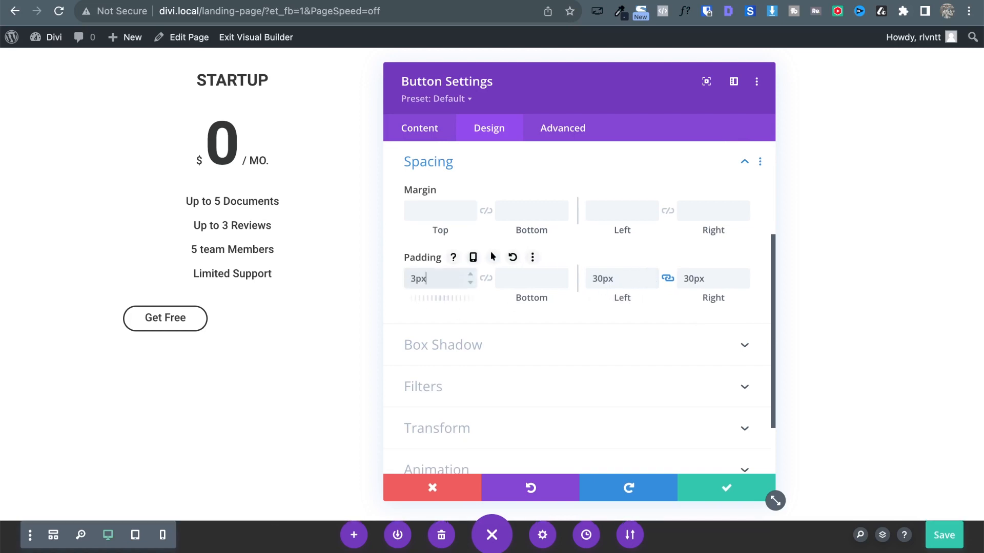
pyautogui.press('Up')
pyautogui.press('Up')
pyautogui.press('Up')
pyautogui.press('Up')
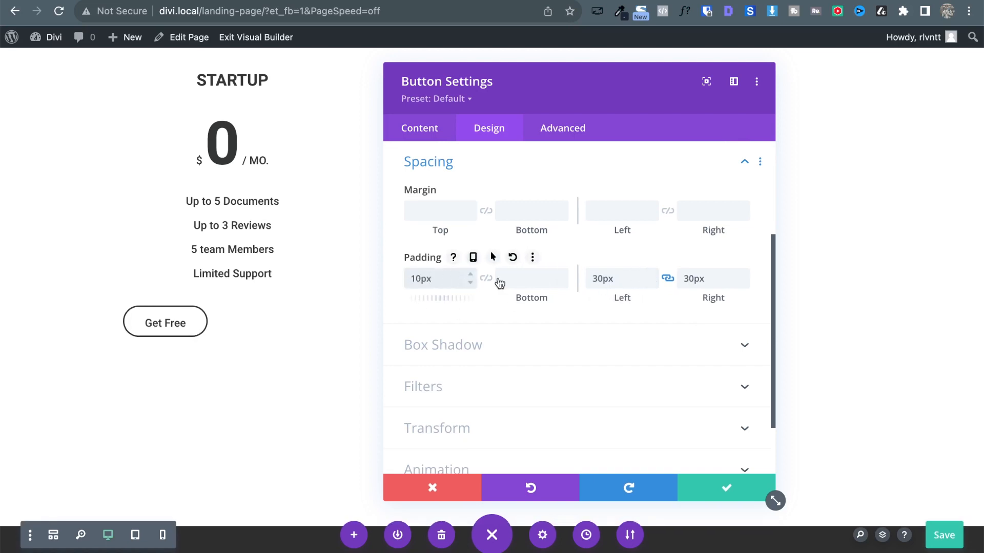
pyautogui.click(491, 282)
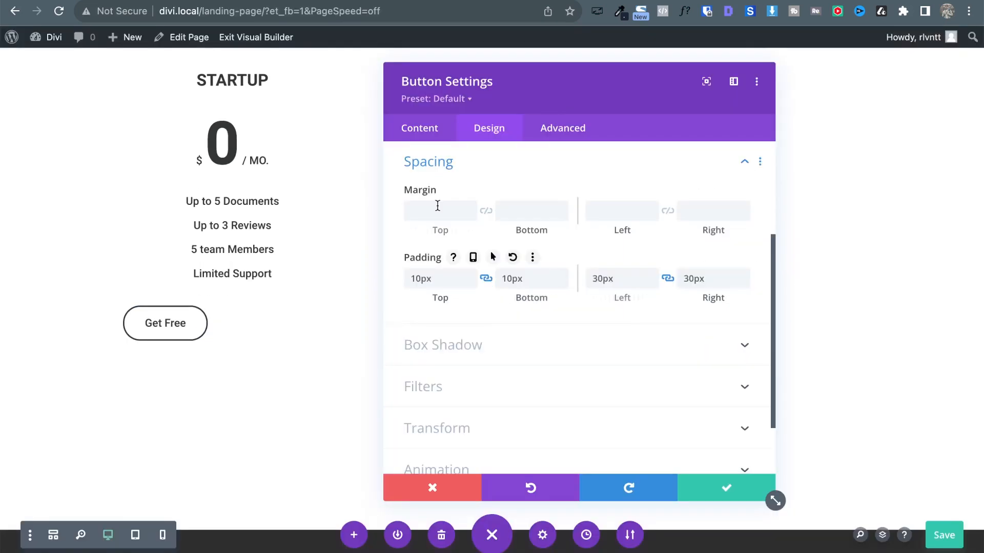
pyautogui.scroll(2, 442, 184)
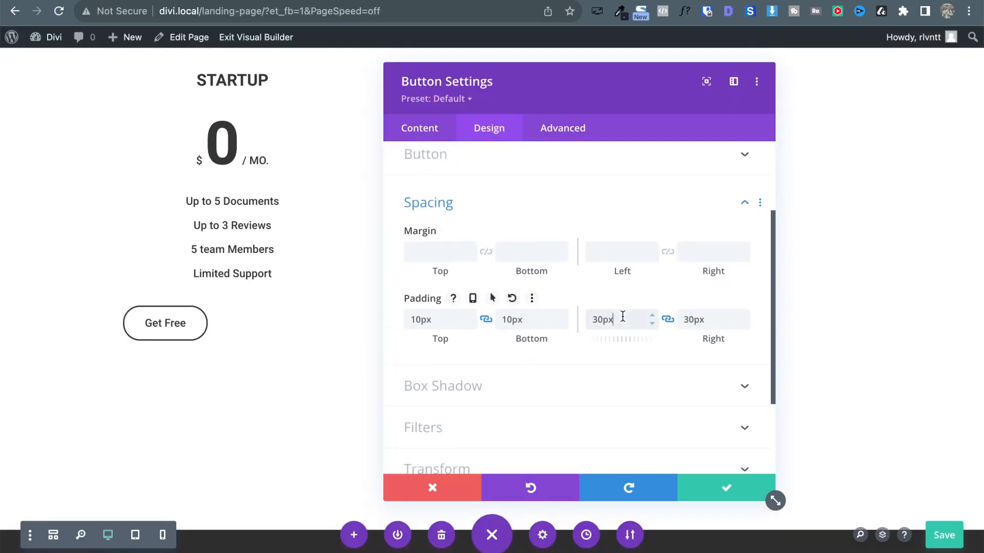
pyautogui.press('Up')
pyautogui.press('Up')
pyautogui.press('Up')
pyautogui.press('Up')
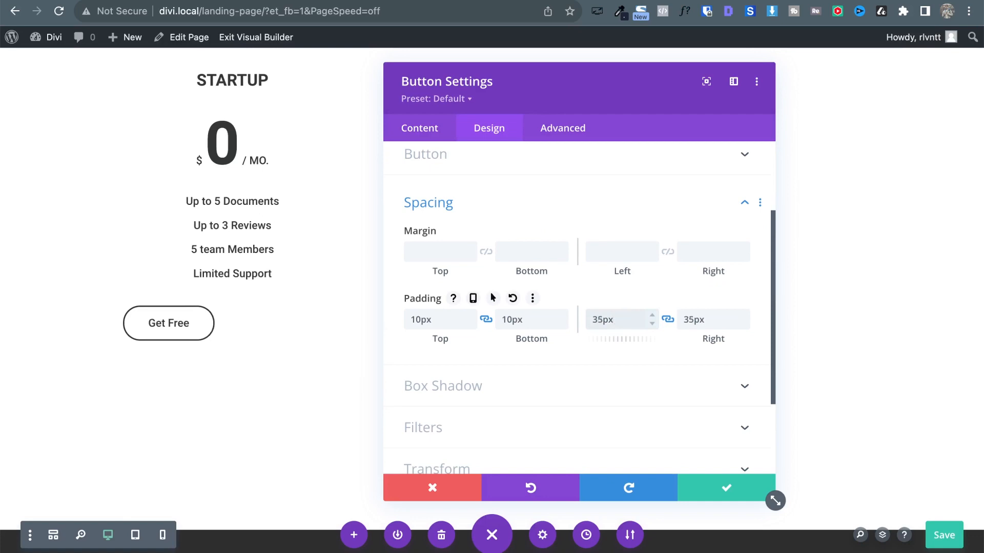
pyautogui.click(465, 214)
# Change the Get Free button's font weight to Bold after trying Semi Bold.
pyautogui.click(433, 185)
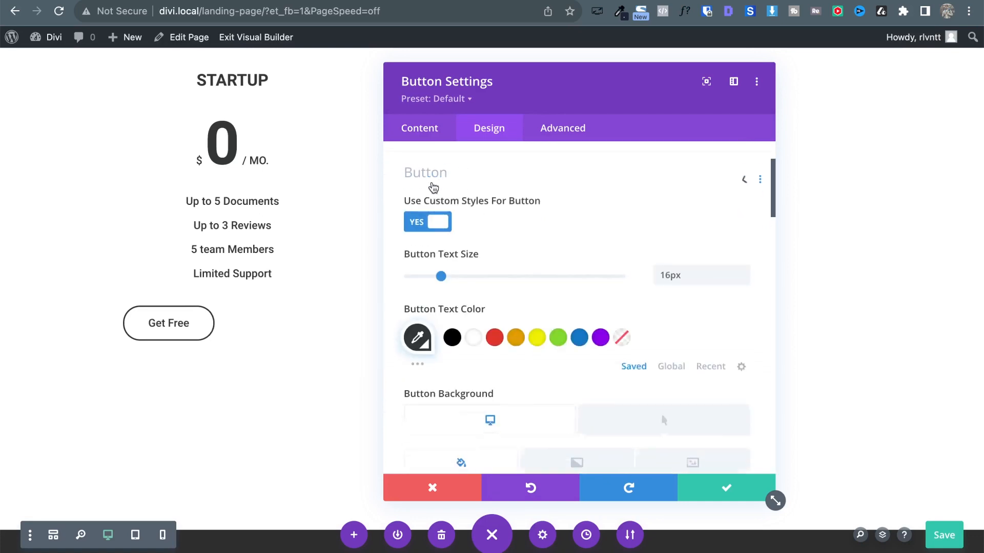
pyautogui.scroll(-15, 538, 341)
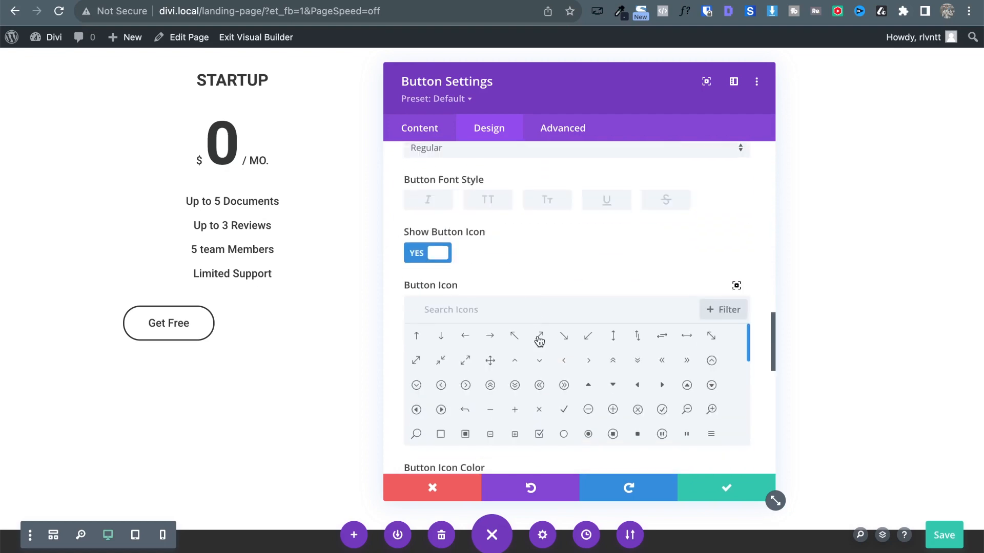
pyautogui.click(432, 151)
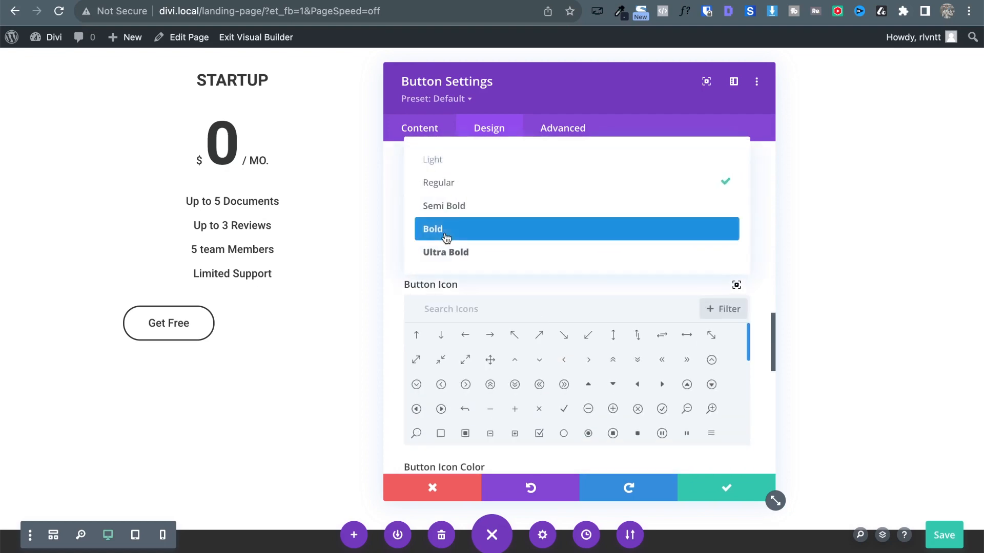
pyautogui.click(455, 205)
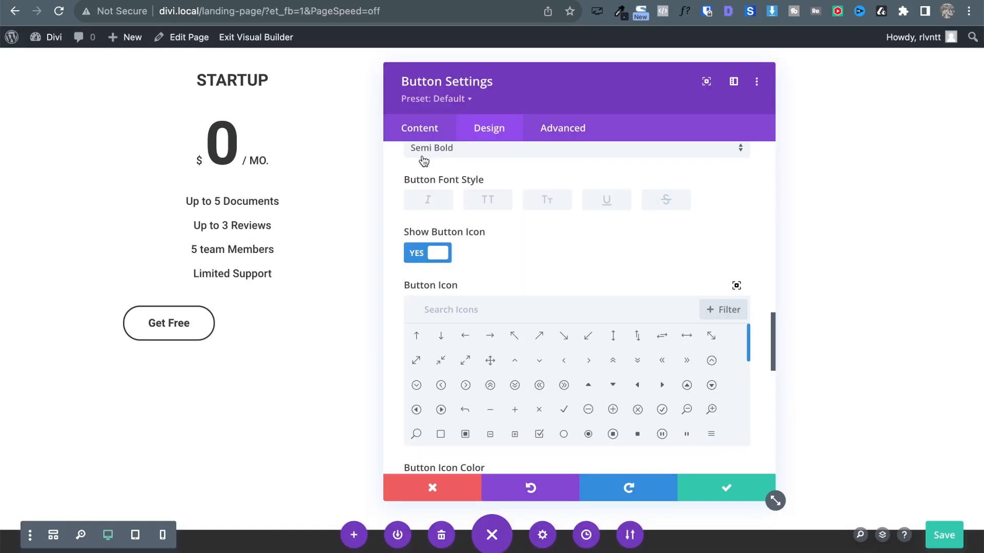
pyautogui.click(423, 154)
pyautogui.click(435, 228)
pyautogui.scroll(10, 602, 227)
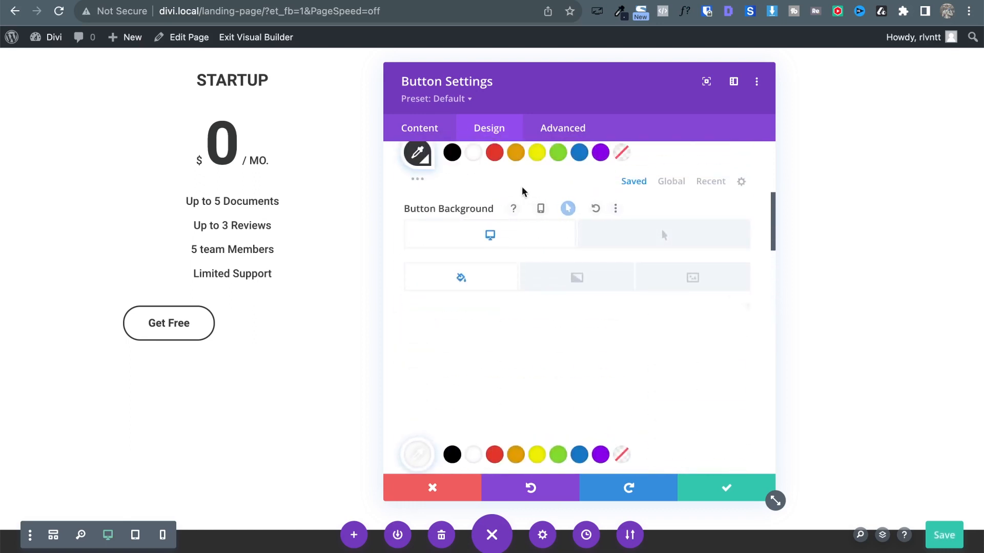
pyautogui.scroll(-3, 524, 191)
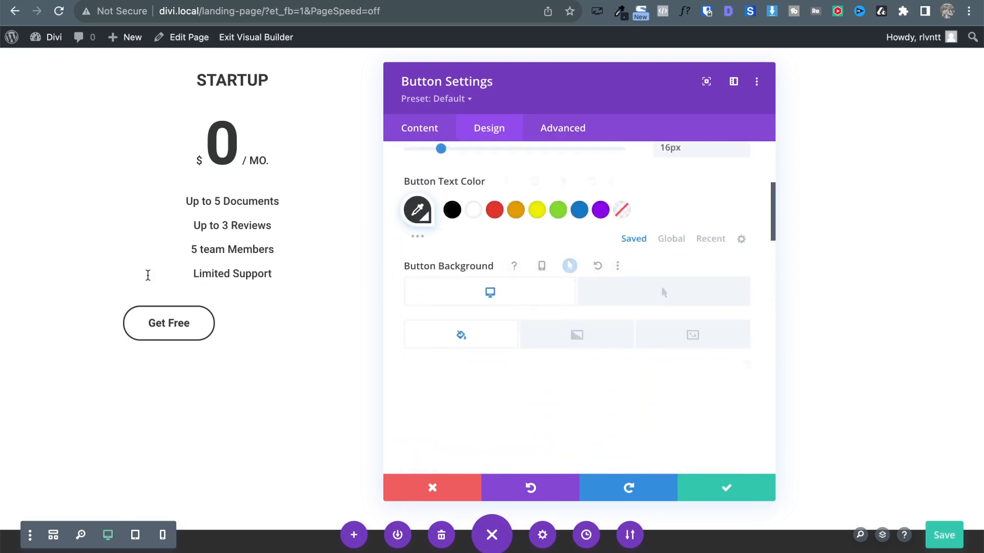
pyautogui.scroll(4, 528, 257)
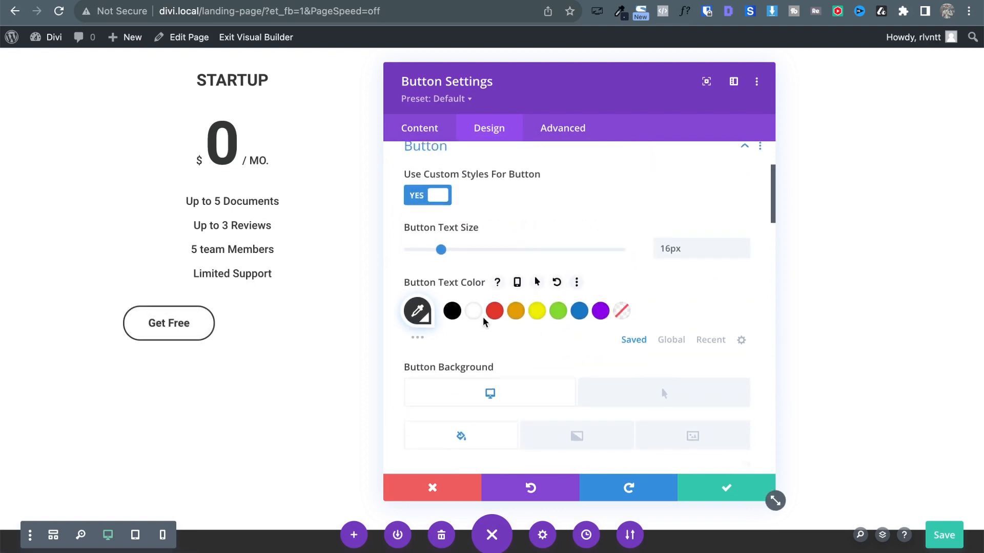
pyautogui.scroll(2, 537, 311)
pyautogui.scroll(-2, 540, 308)
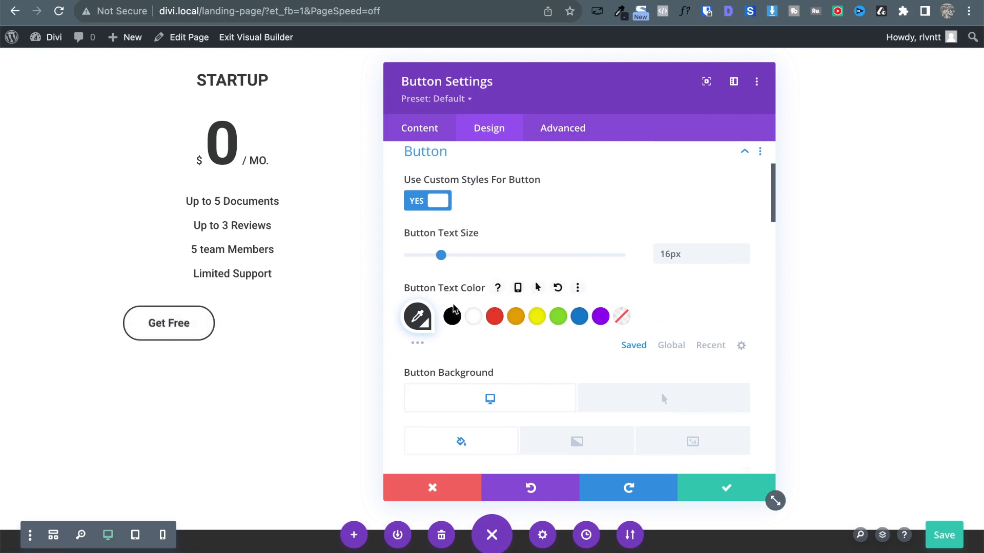
# Make the button's hover text white and its hover border the dark global colour.
pyautogui.click(538, 288)
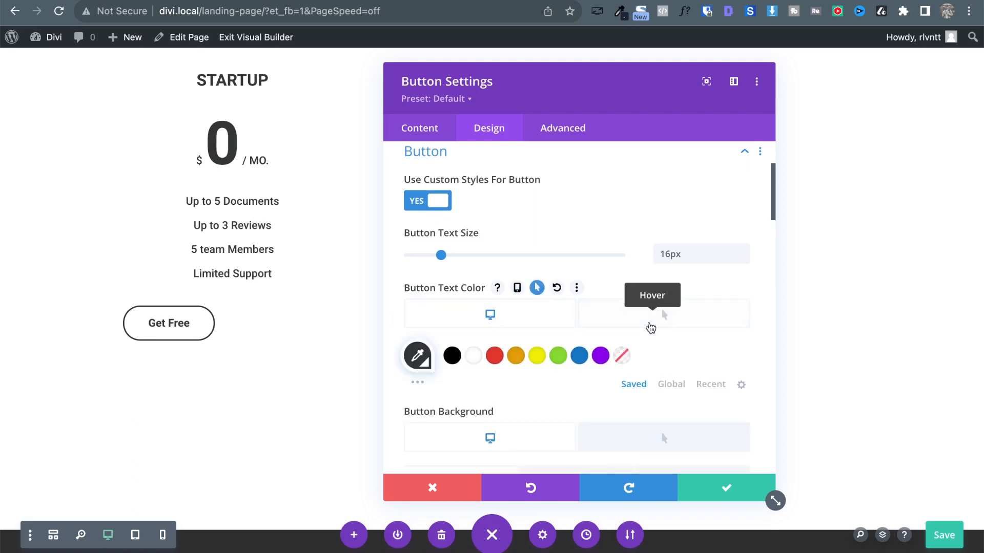
pyautogui.click(474, 366)
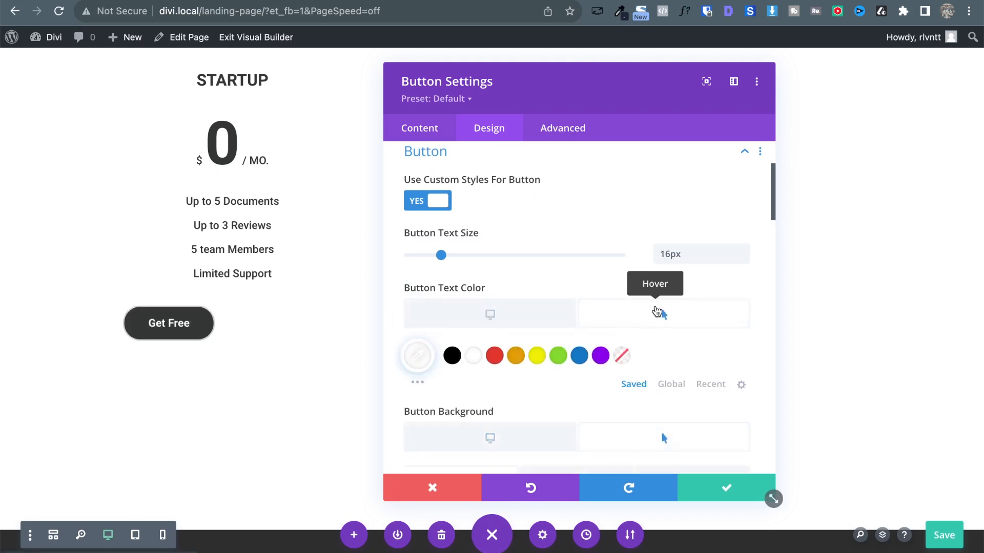
pyautogui.scroll(-3, 657, 311)
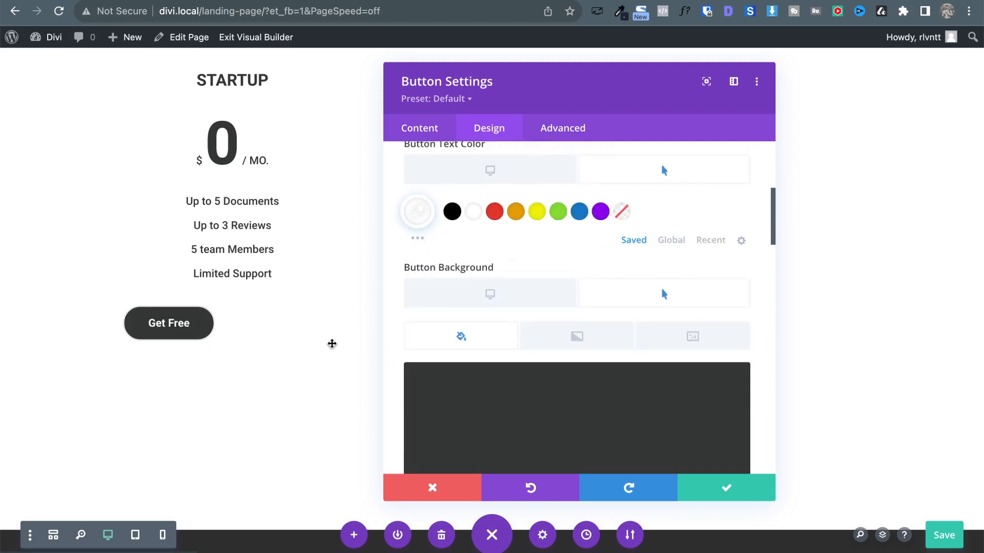
pyautogui.scroll(-6, 538, 328)
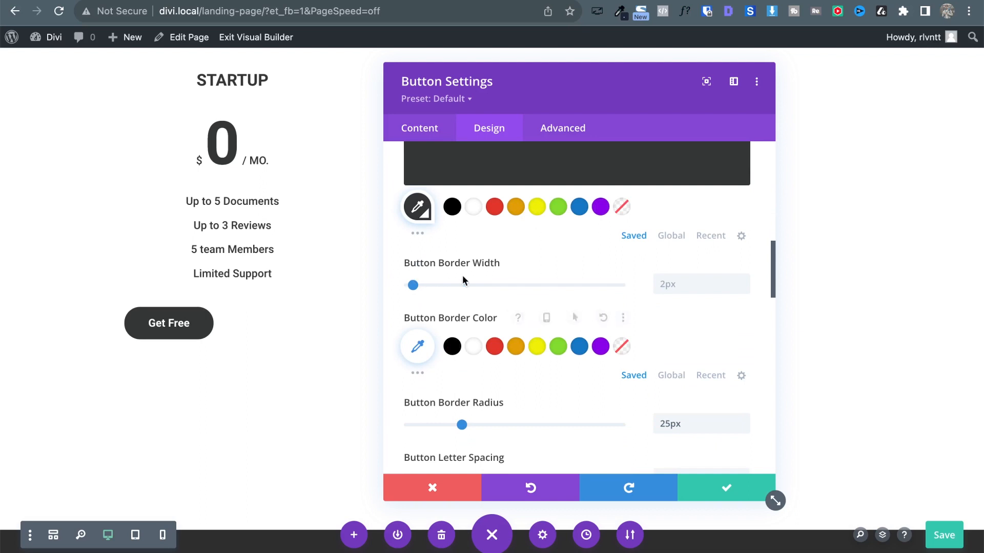
pyautogui.scroll(-1, 591, 275)
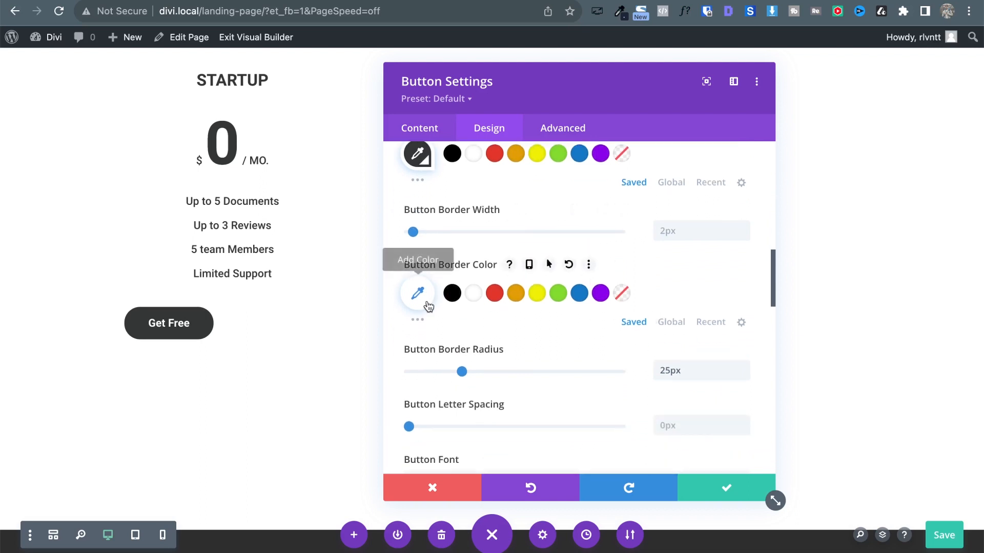
pyautogui.click(549, 266)
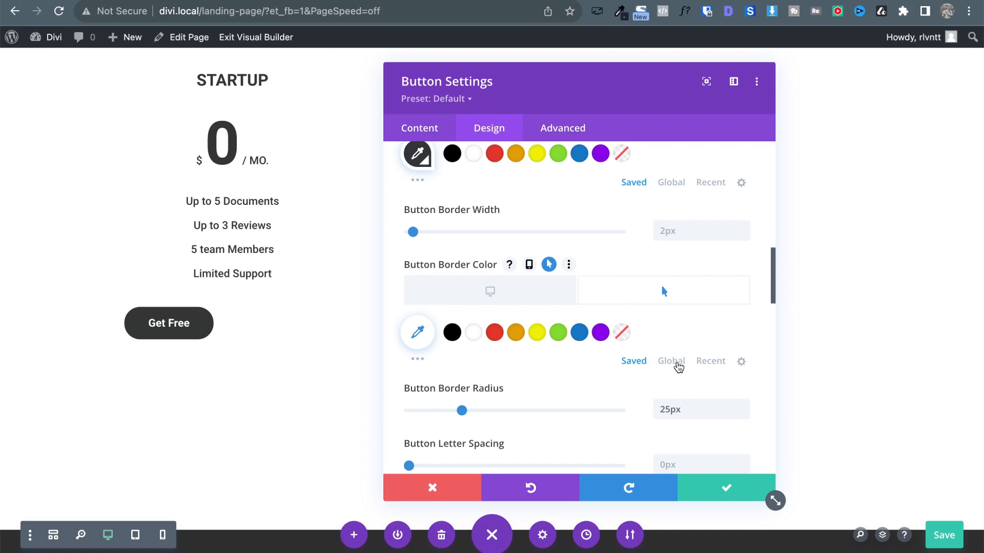
pyautogui.click(676, 363)
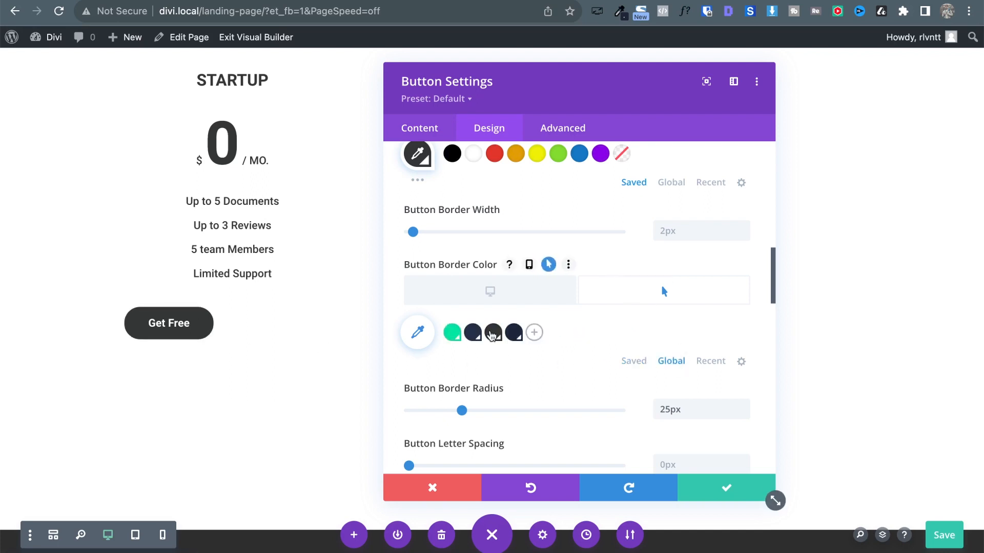
pyautogui.click(493, 334)
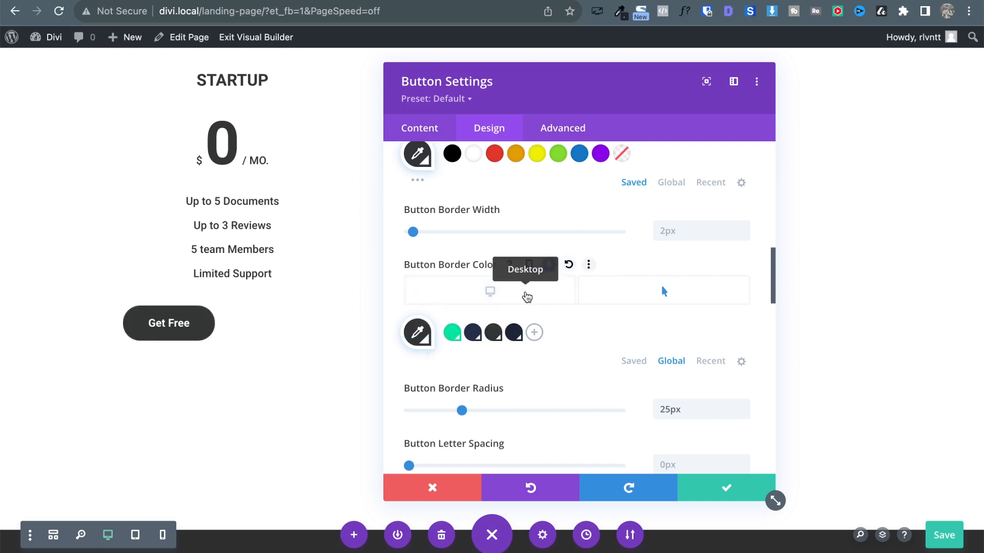
pyautogui.click(526, 296)
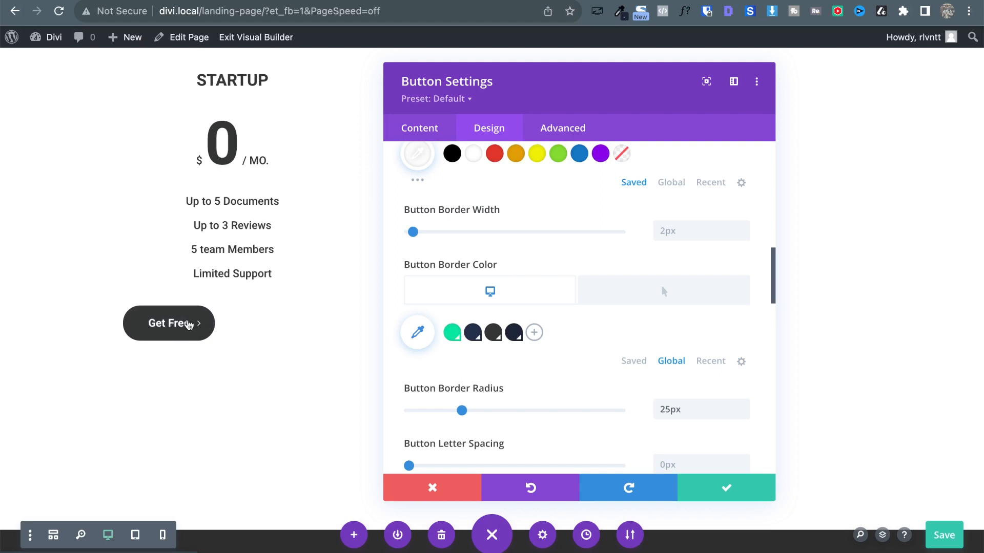
# Turn Show Button Icon off and back on, then expand the Alignment options.
pyautogui.scroll(-6, 655, 379)
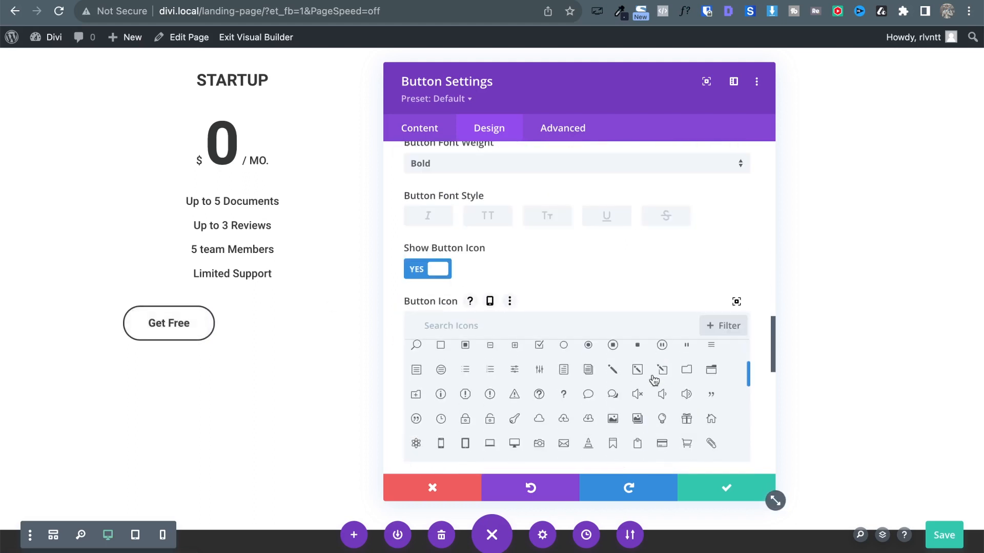
pyautogui.scroll(-2, 600, 247)
pyautogui.scroll(2, 584, 309)
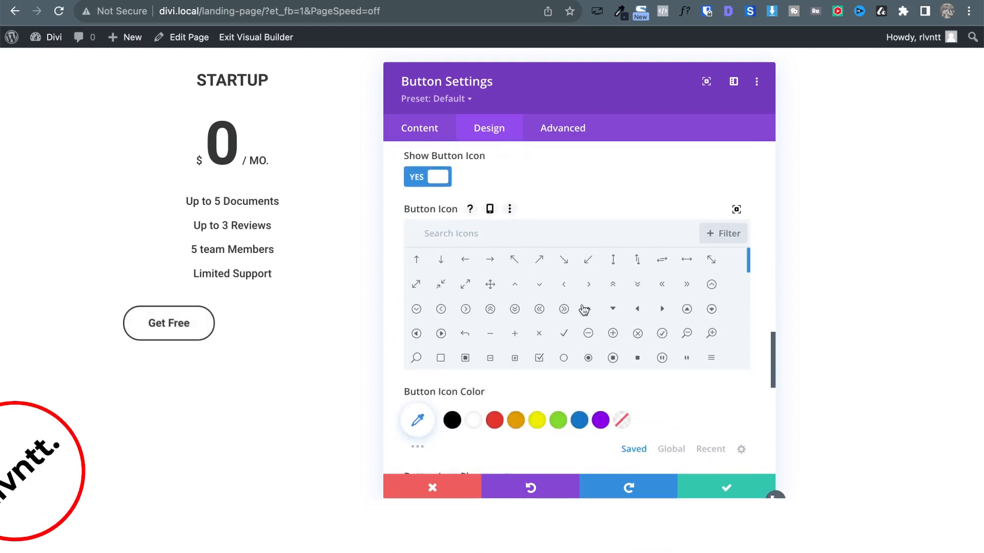
pyautogui.click(419, 178)
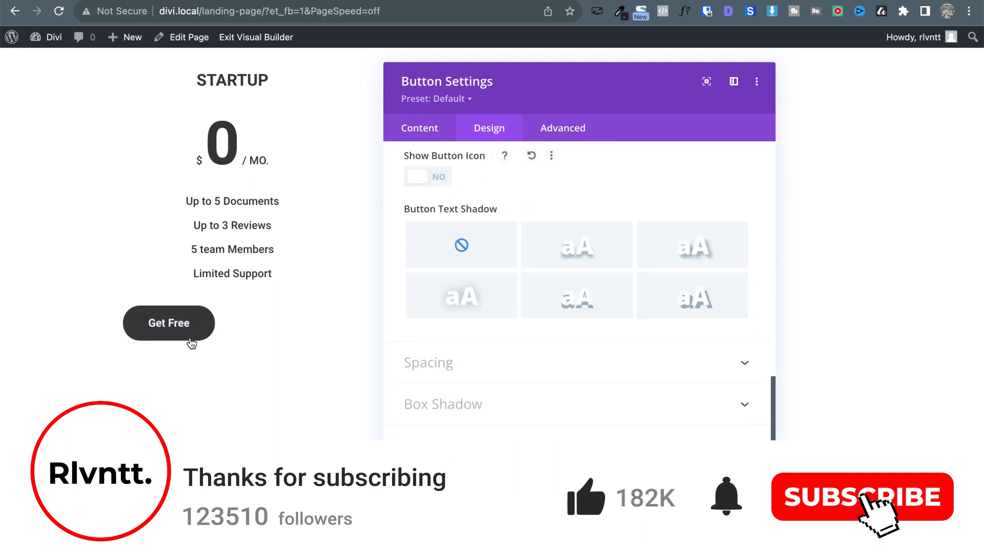
pyautogui.click(420, 179)
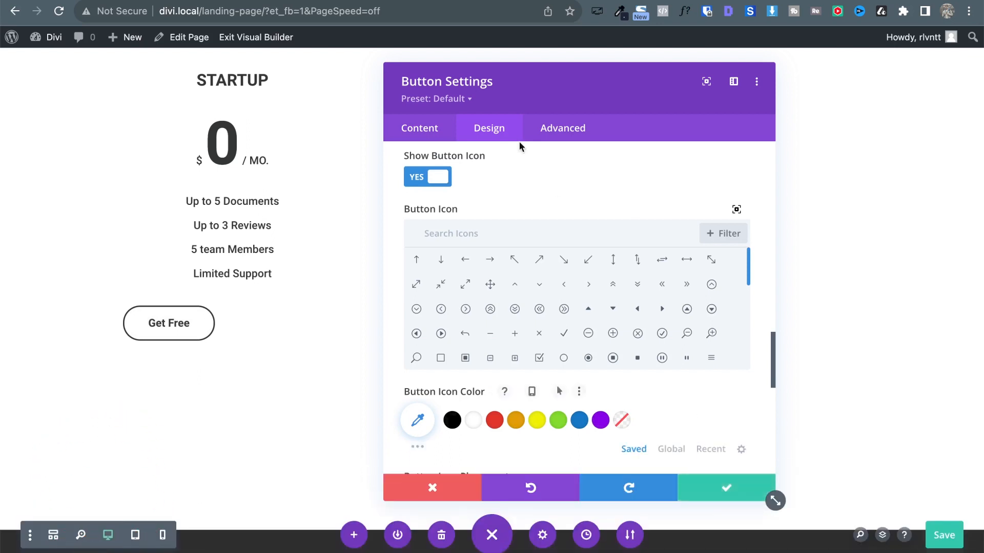
pyautogui.scroll(5, 506, 186)
pyautogui.scroll(10, 505, 186)
pyautogui.click(453, 195)
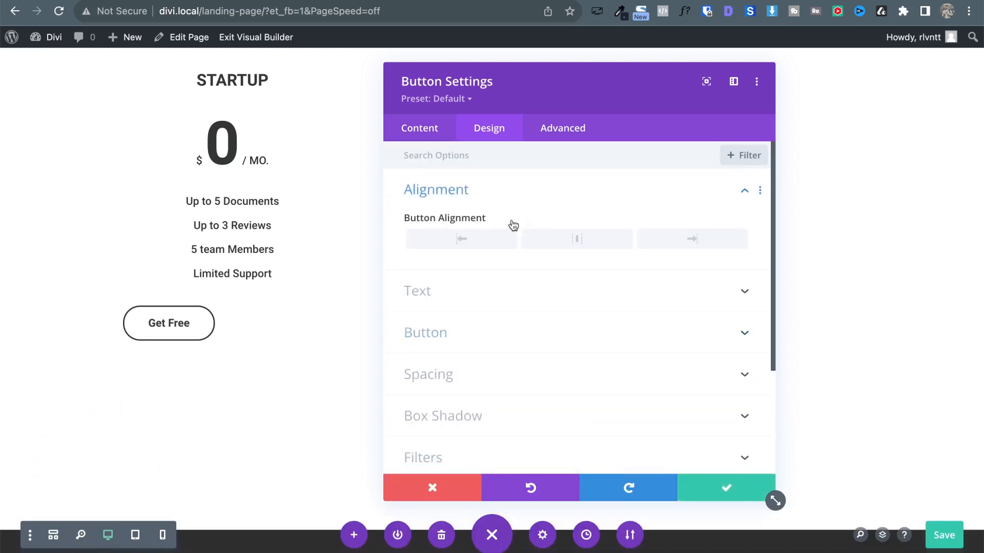
# Centre-align the Get Free button, set its top margin to 60px, and save its settings.
pyautogui.click(551, 244)
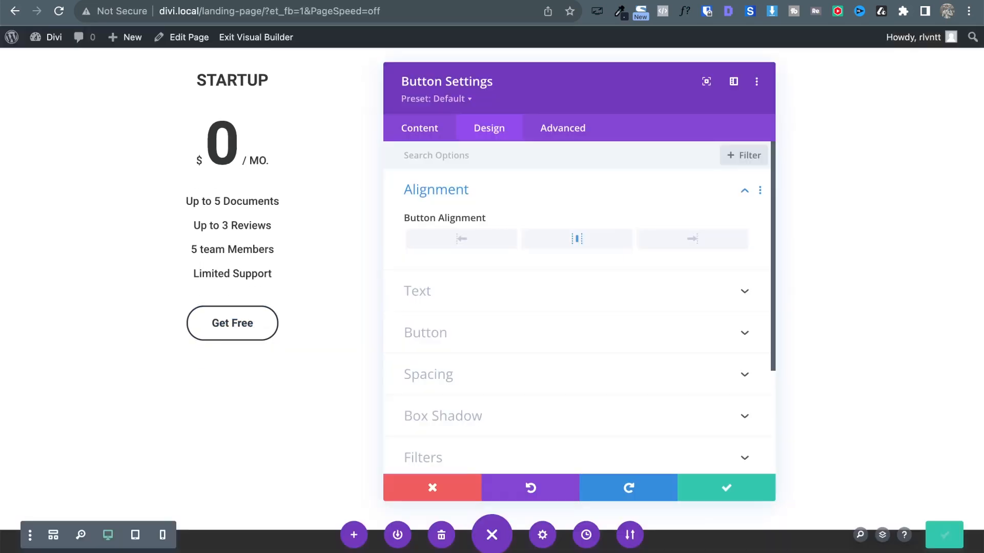
pyautogui.click(477, 381)
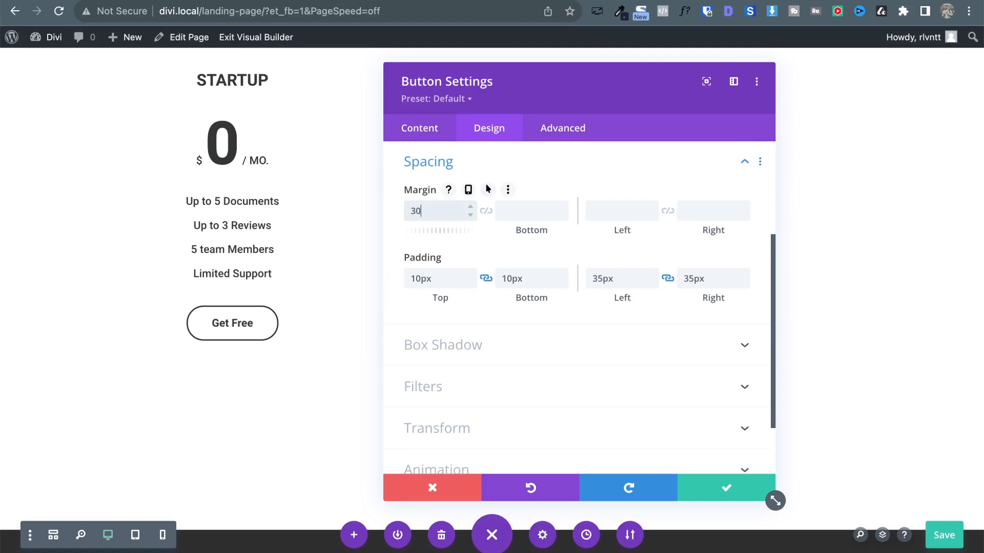
pyautogui.write('30px')
pyautogui.hotkey('shift', 'Up')
pyautogui.hotkey('shift', 'Up')
pyautogui.hotkey('shift', 'Up')
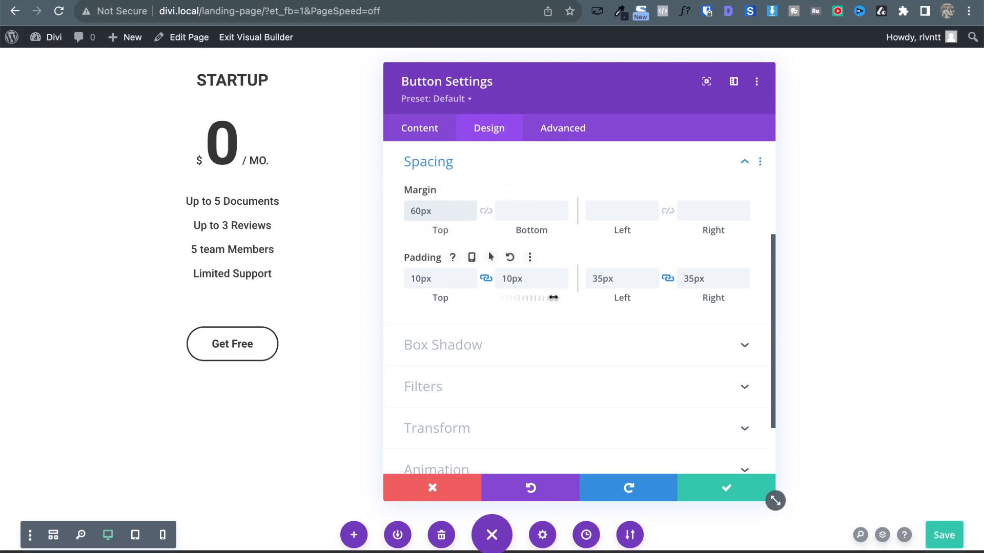
pyautogui.scroll(3, 552, 302)
pyautogui.scroll(-4, 552, 301)
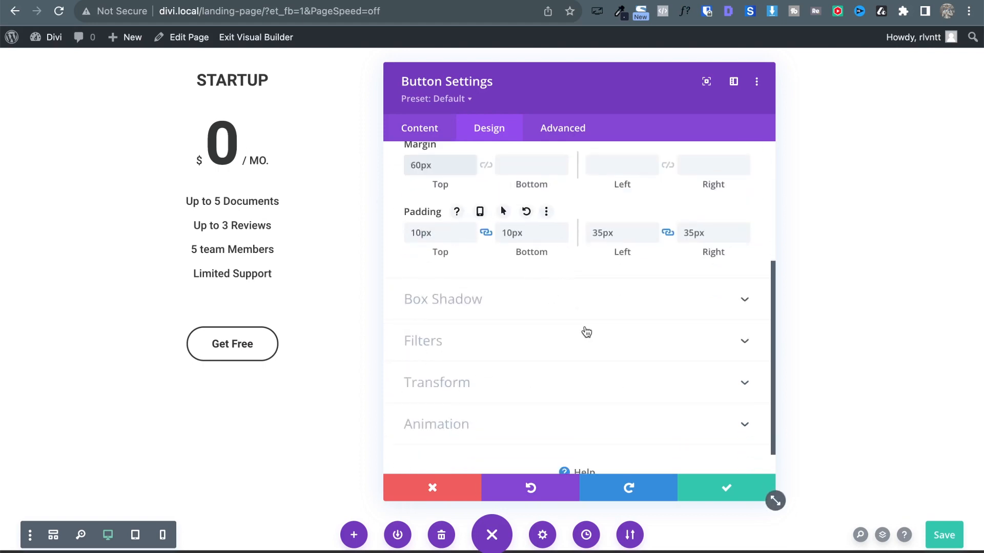
pyautogui.click(731, 491)
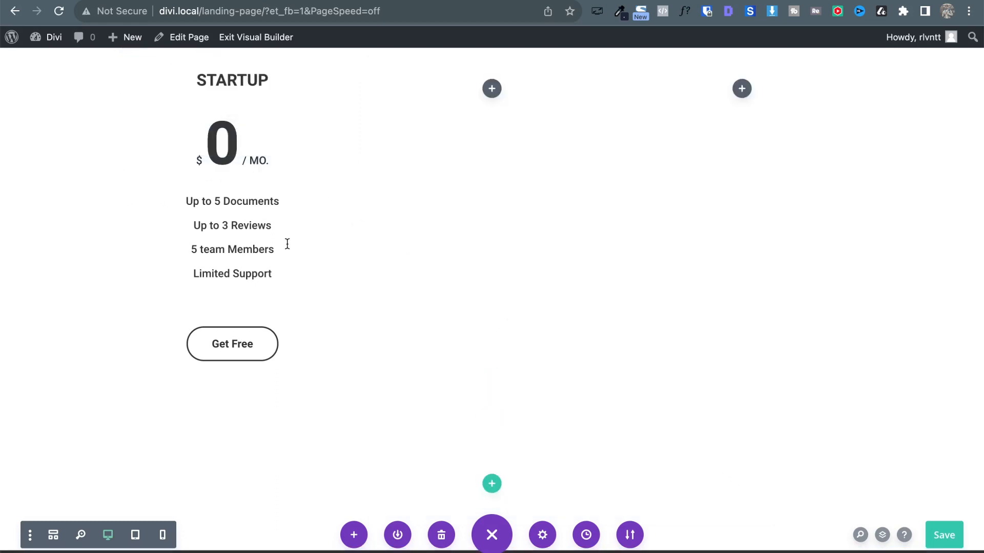
# Dismiss the font popup on the lapa.ninja reference page and return to the Divi editor tab.
pyautogui.scroll(3, 288, 244)
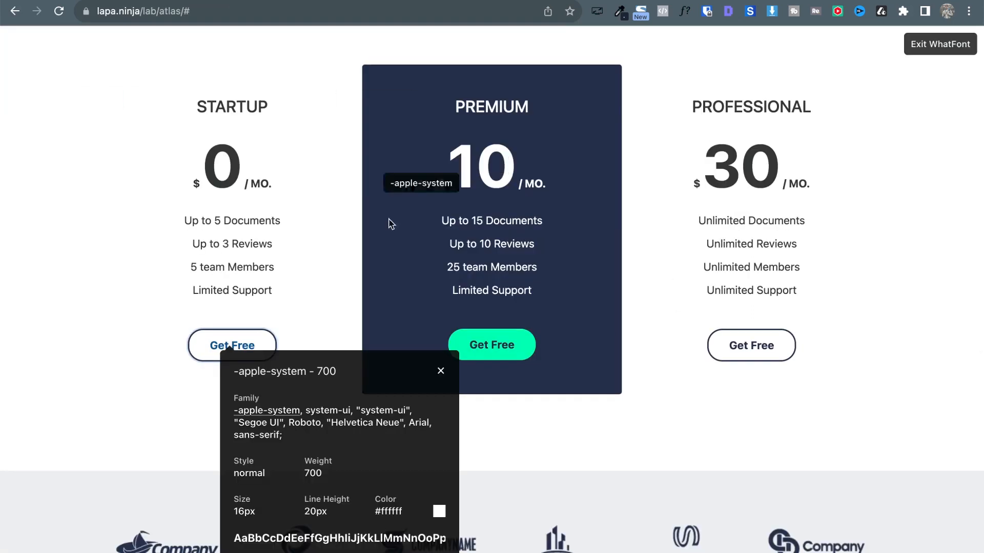
pyautogui.click(444, 373)
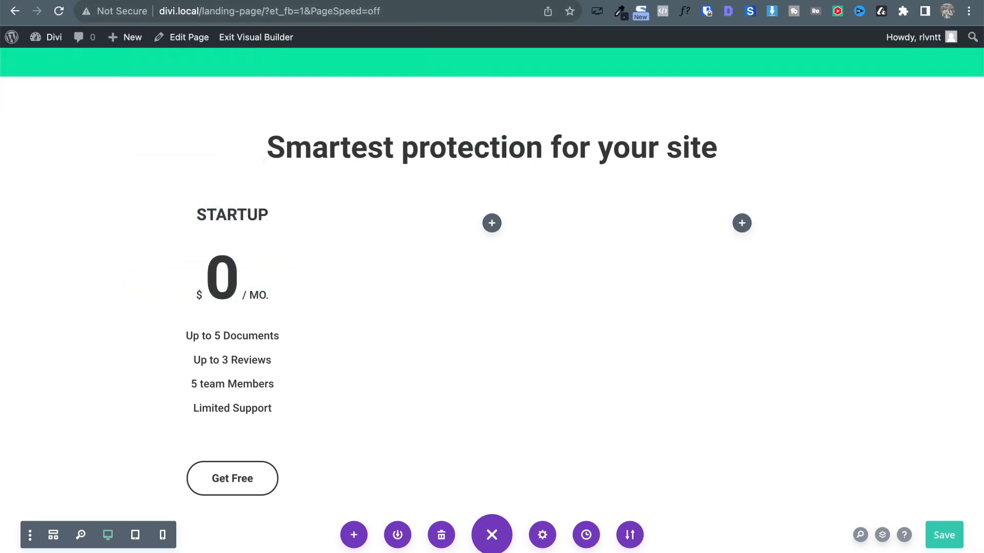
pyautogui.hotkey('ctrl', 'Tab')
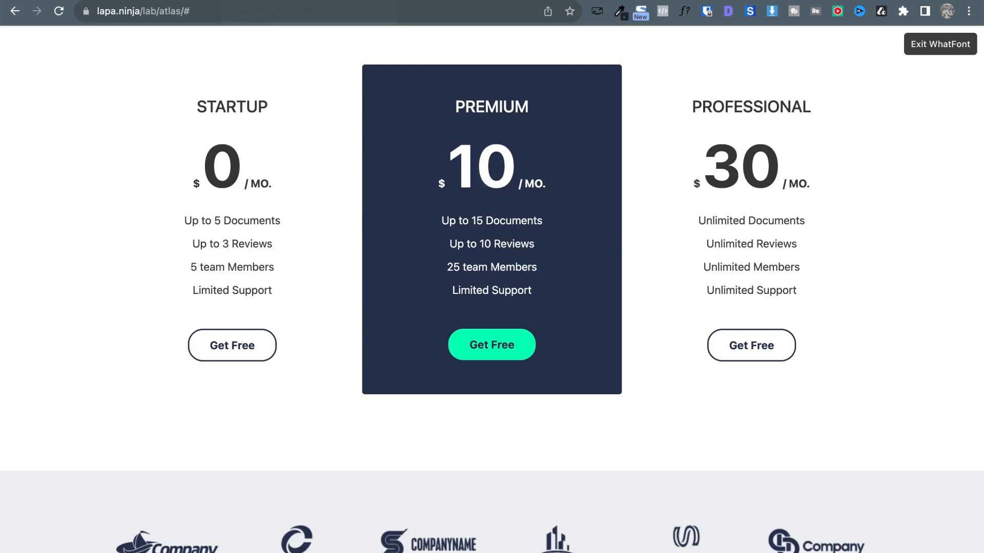
pyautogui.hotkey('ctrl', 'shift', 'Tab')
# Replace the two empty columns with copies of the $0 pricing column, save the row, then exit WhatFont.
pyautogui.moveTo(433, 399)
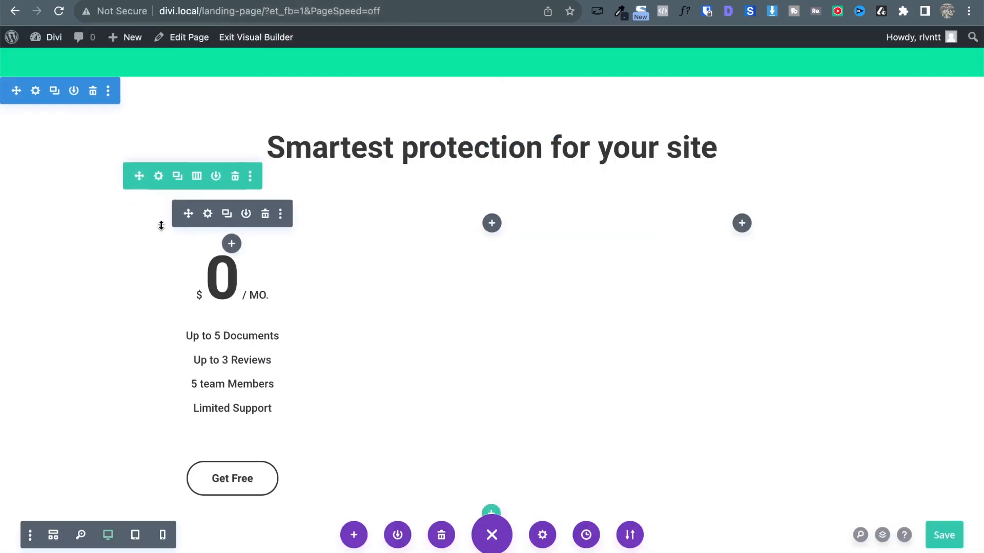
pyautogui.click(159, 177)
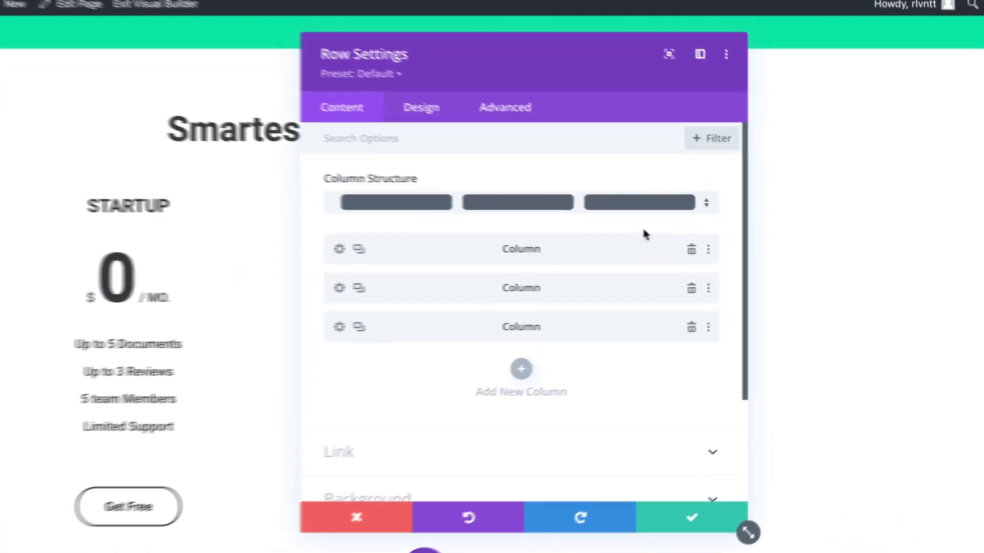
pyautogui.click(686, 290)
pyautogui.click(686, 289)
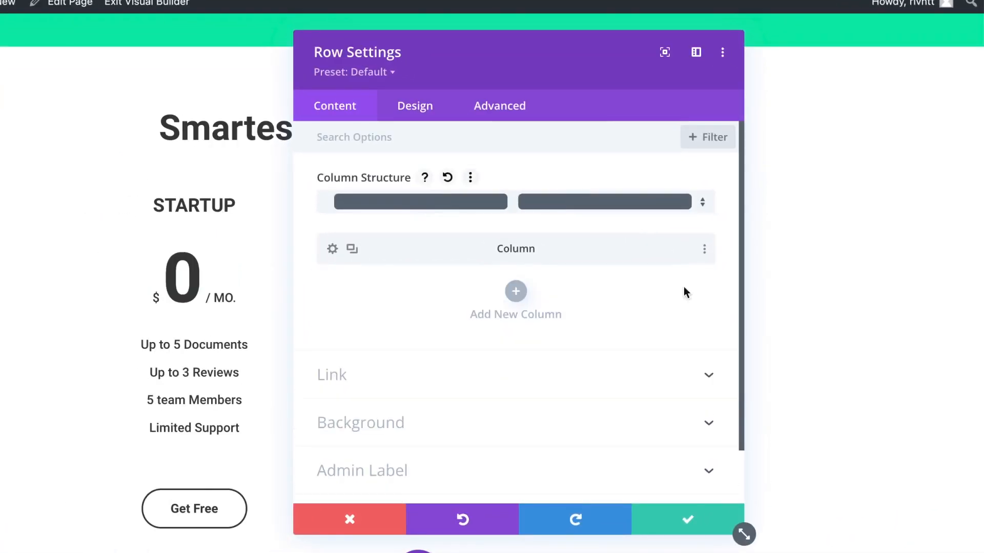
pyautogui.click(351, 250)
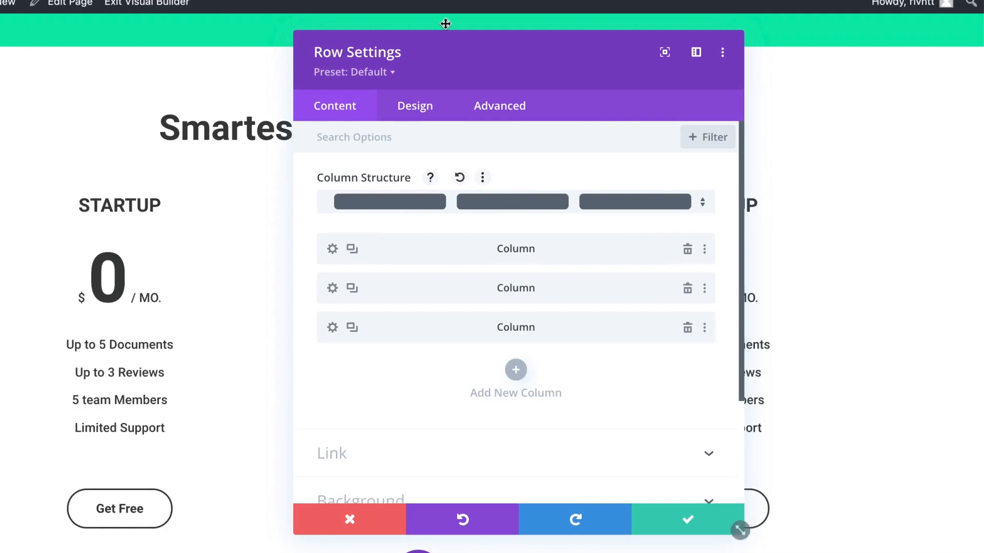
pyautogui.click(670, 520)
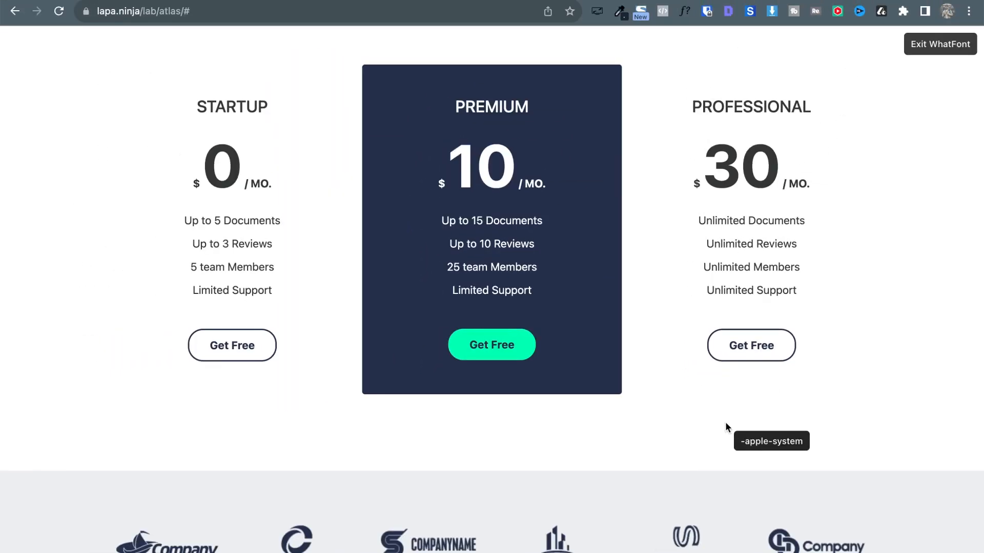
pyautogui.press('Escape')
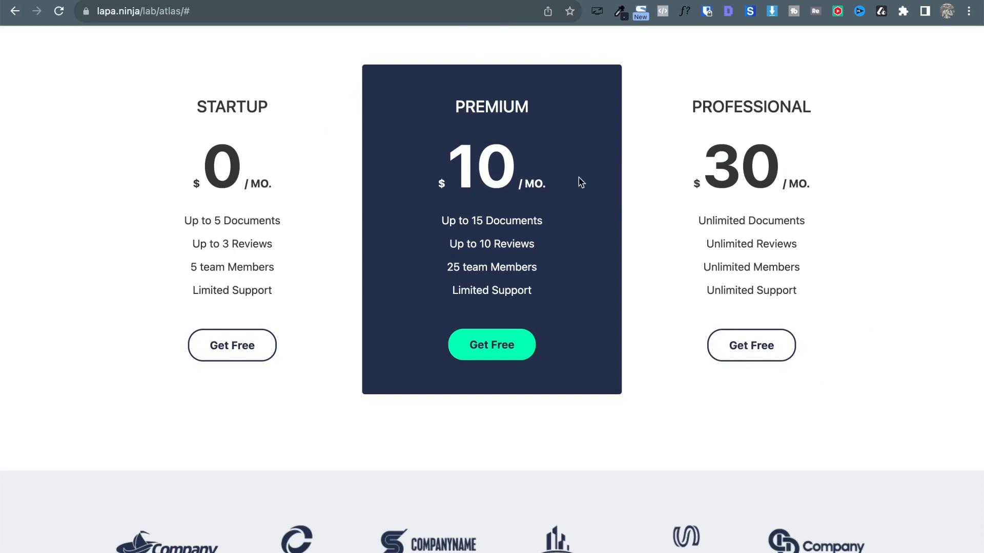
# Sample the Premium card's #192440 navy with ColorZilla, then switch back to the Divi tab.
pyautogui.click(620, 11)
pyautogui.click(575, 29)
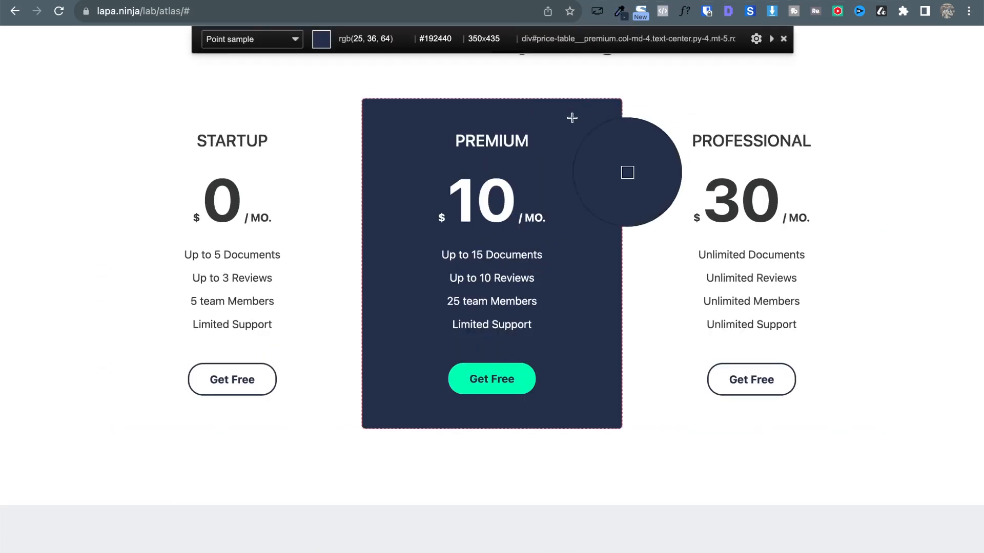
pyautogui.click(590, 128)
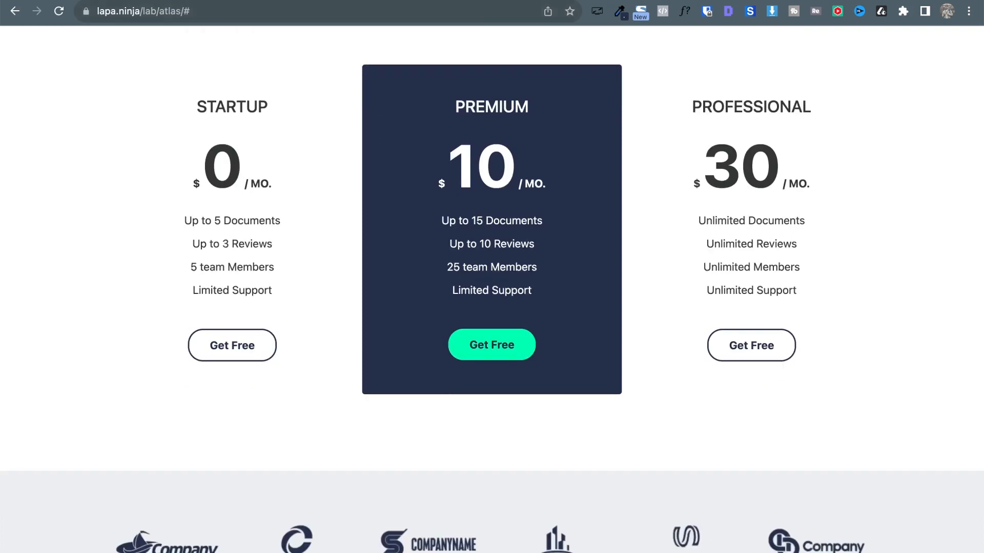
pyautogui.hotkey('ctrl', 'Tab')
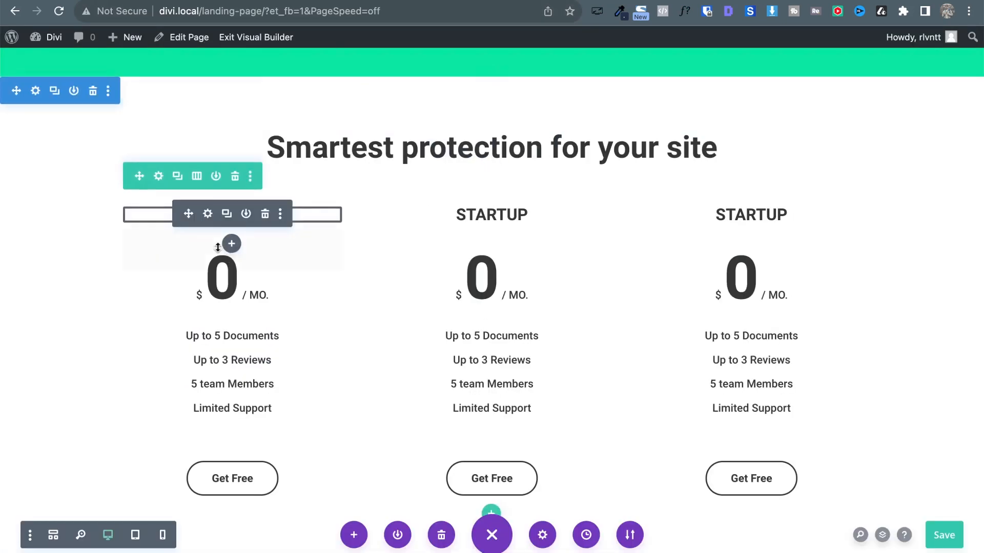
# Paste #192440 as a new colour and apply it as the middle column's background.
pyautogui.click(159, 177)
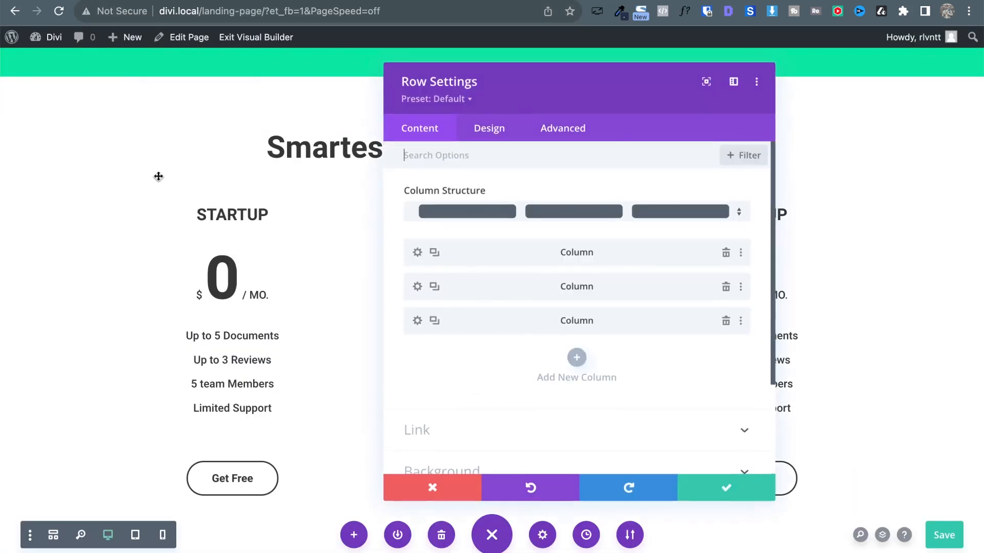
pyautogui.moveTo(531, 82); pyautogui.dragTo(197, 72)
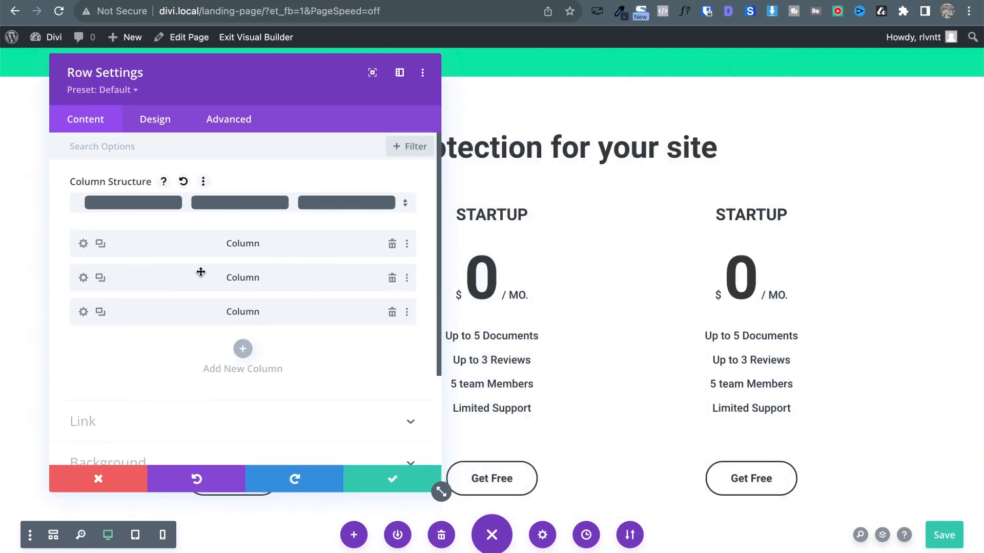
pyautogui.click(83, 278)
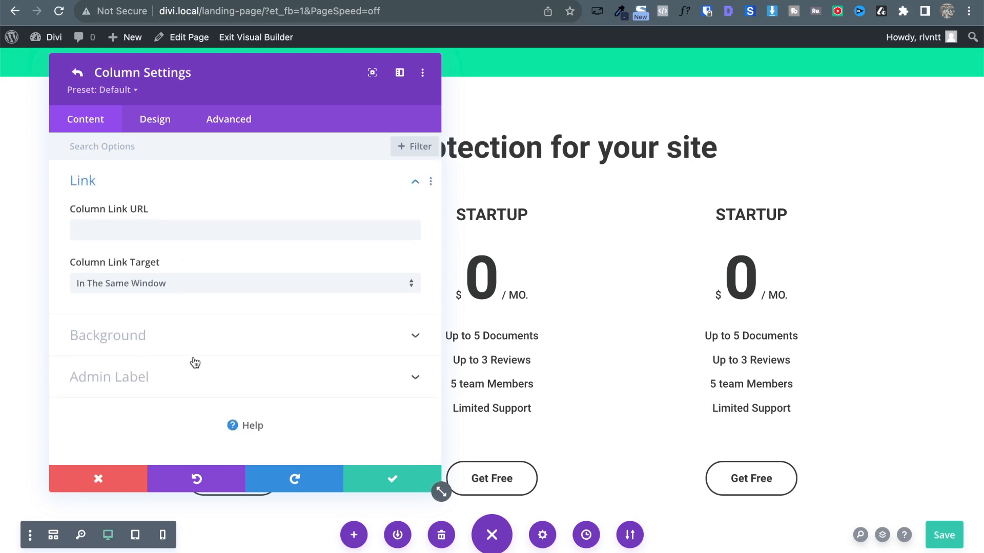
pyautogui.click(176, 345)
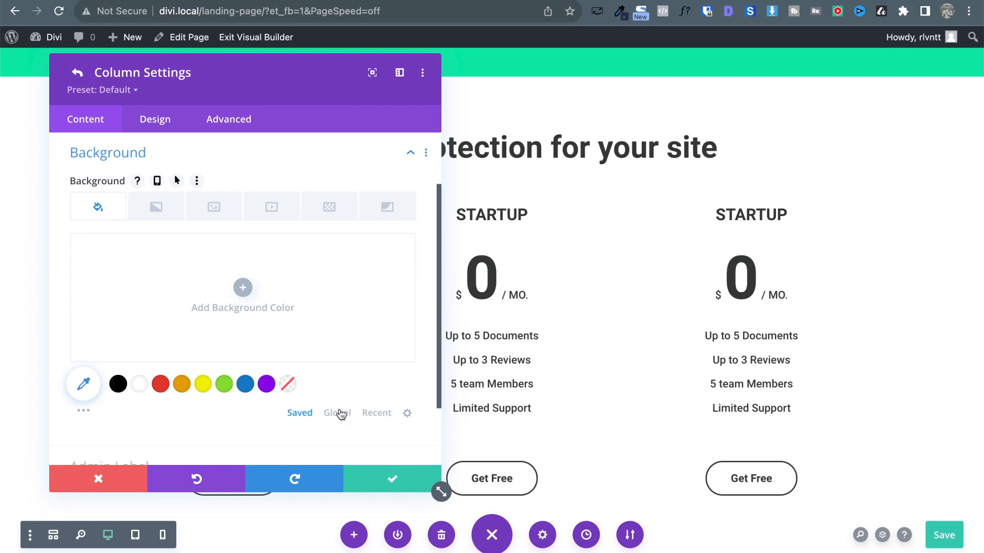
pyautogui.click(337, 413)
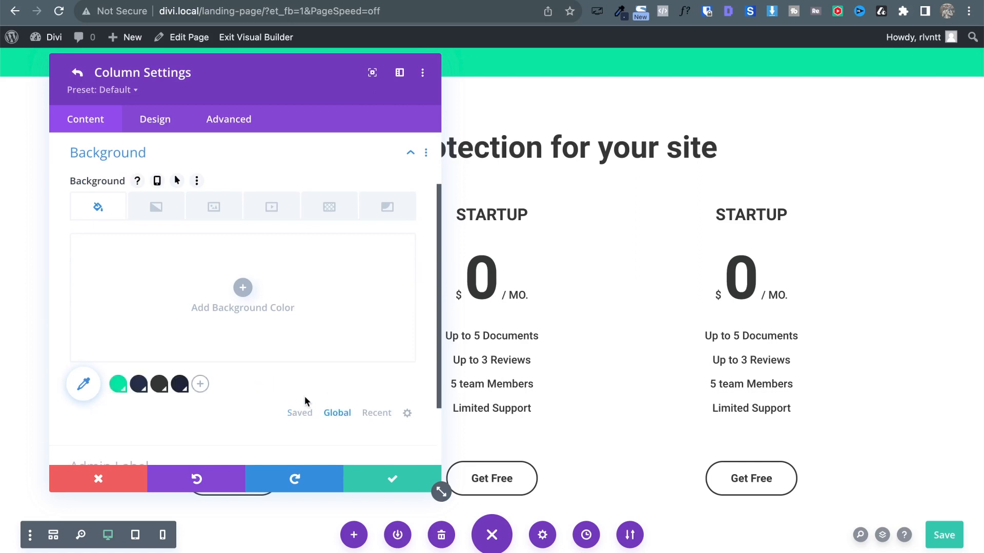
pyautogui.click(200, 384)
pyautogui.press('super+v')
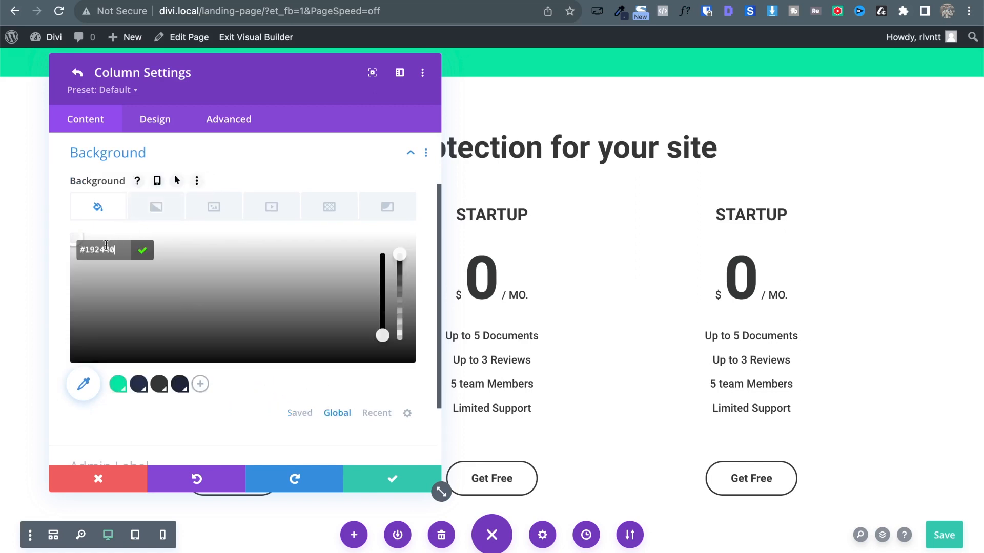
pyautogui.click(144, 251)
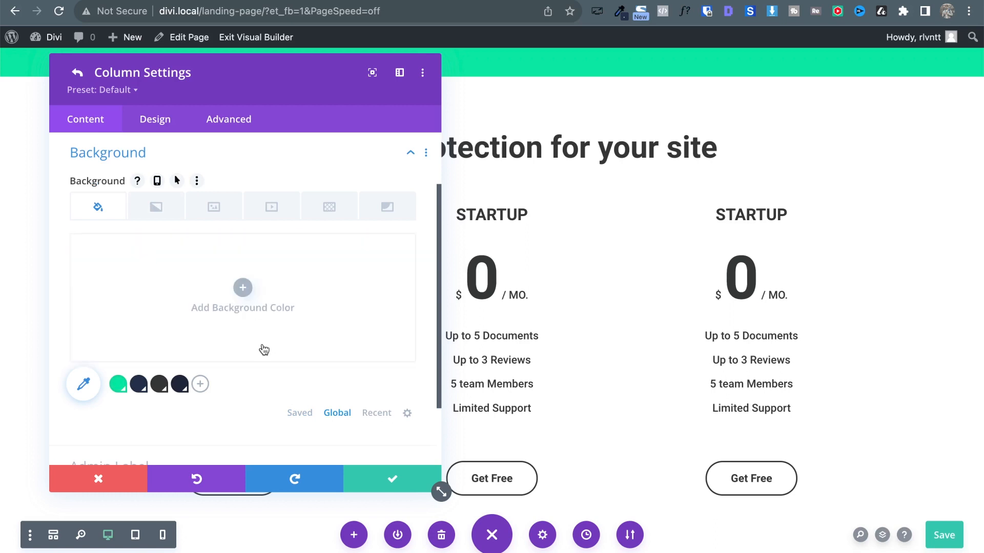
pyautogui.click(180, 385)
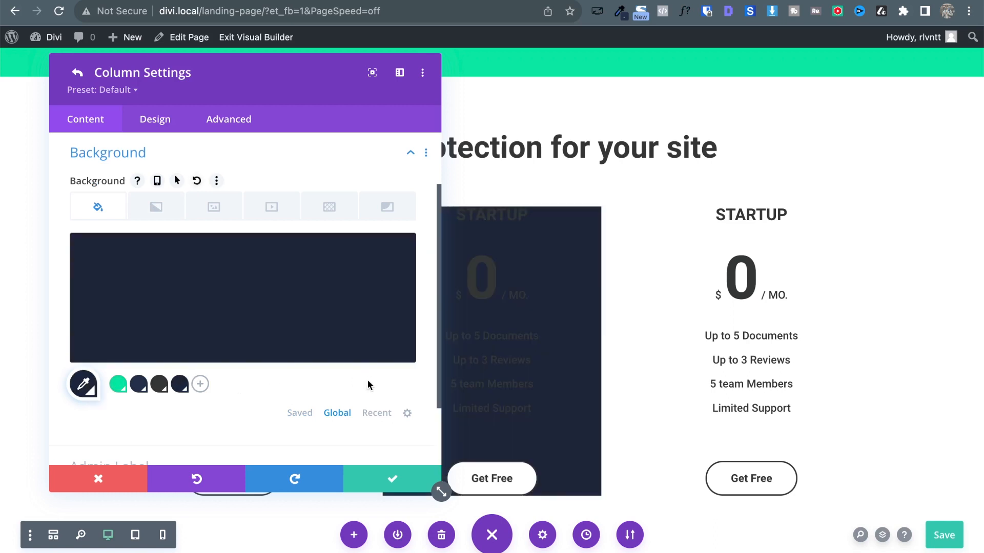
pyautogui.click(200, 384)
pyautogui.click(141, 250)
# Compare the navy swatch hex values, then discard the middle column's background changes.
pyautogui.click(200, 385)
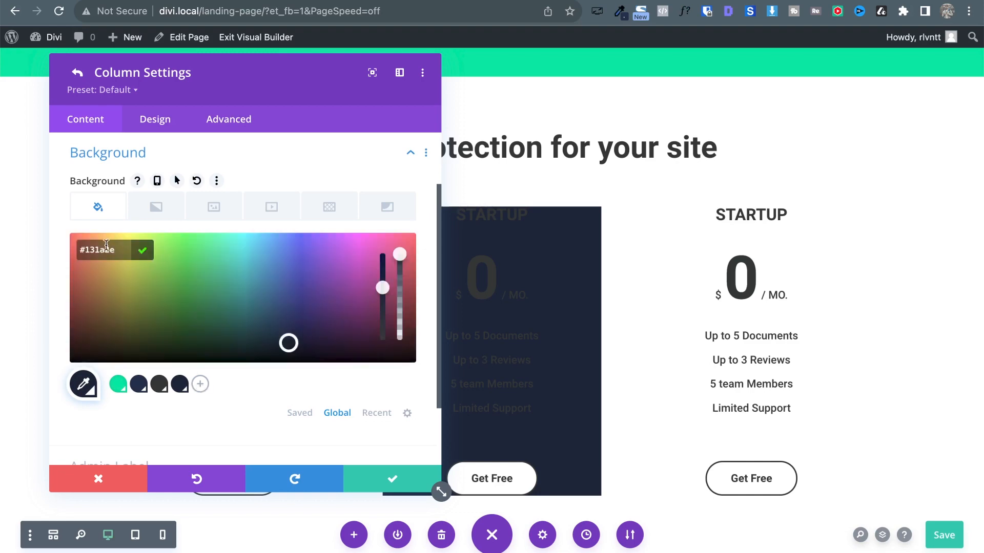
pyautogui.click(144, 253)
pyautogui.click(137, 384)
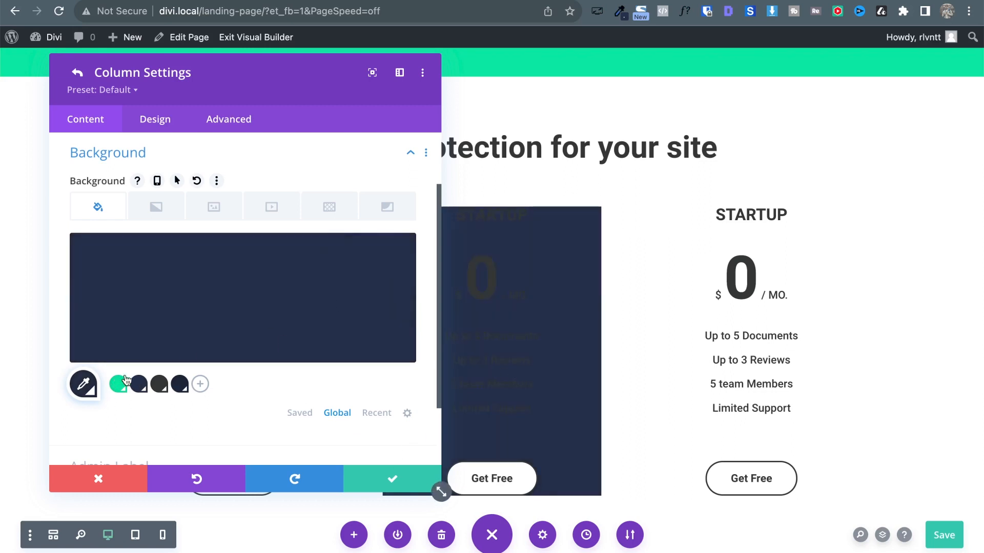
pyautogui.click(162, 273)
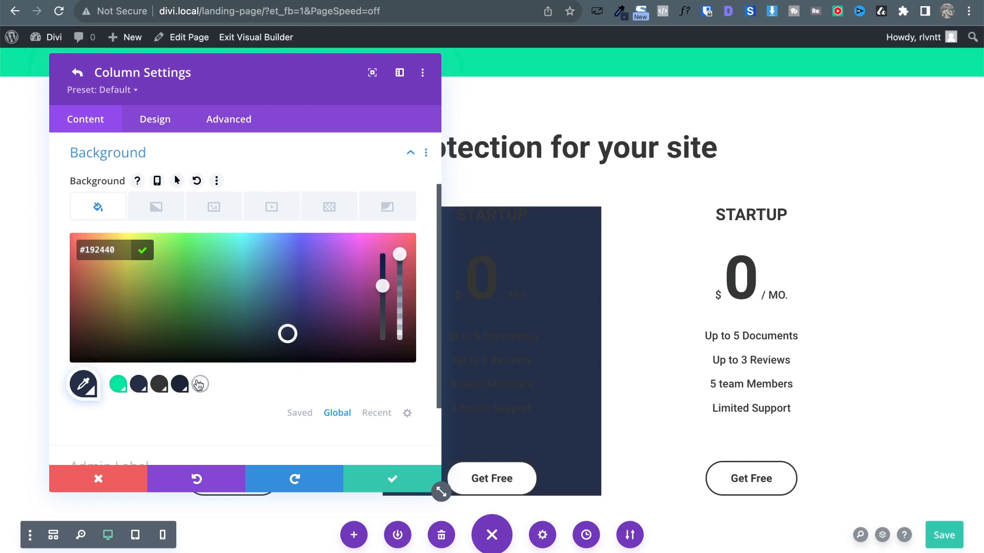
pyautogui.click(284, 372)
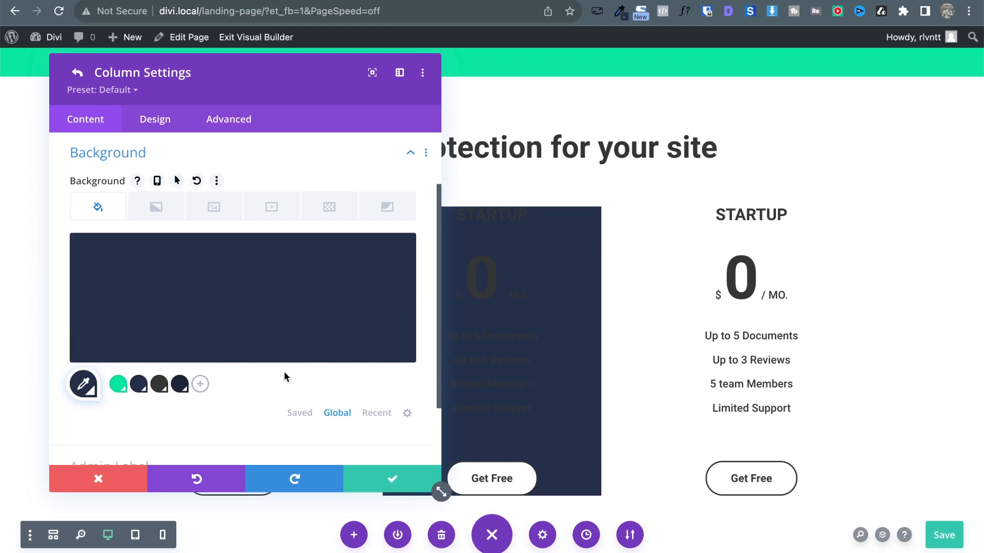
pyautogui.click(139, 476)
# Reapply #192440 as the middle column's background and save the column settings.
pyautogui.click(152, 173)
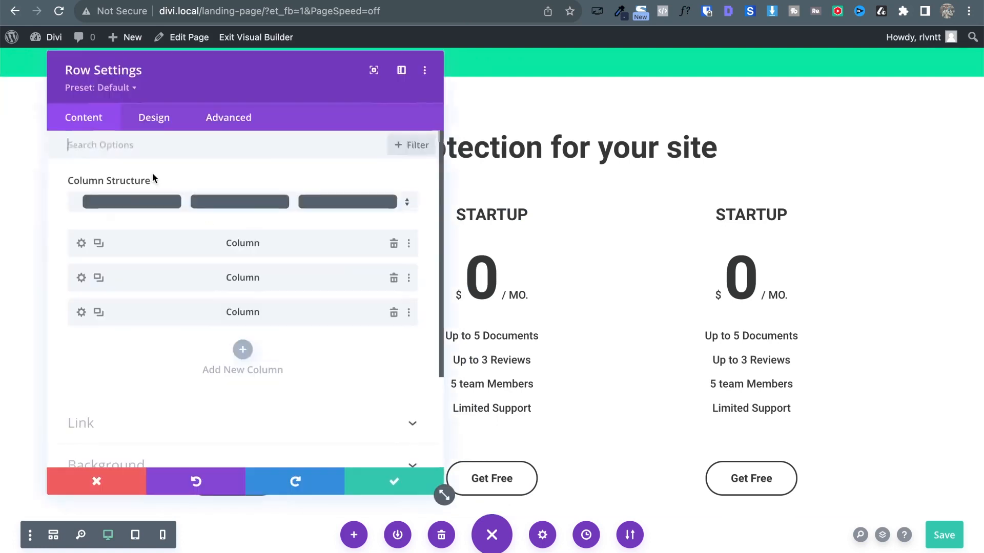
pyautogui.click(81, 277)
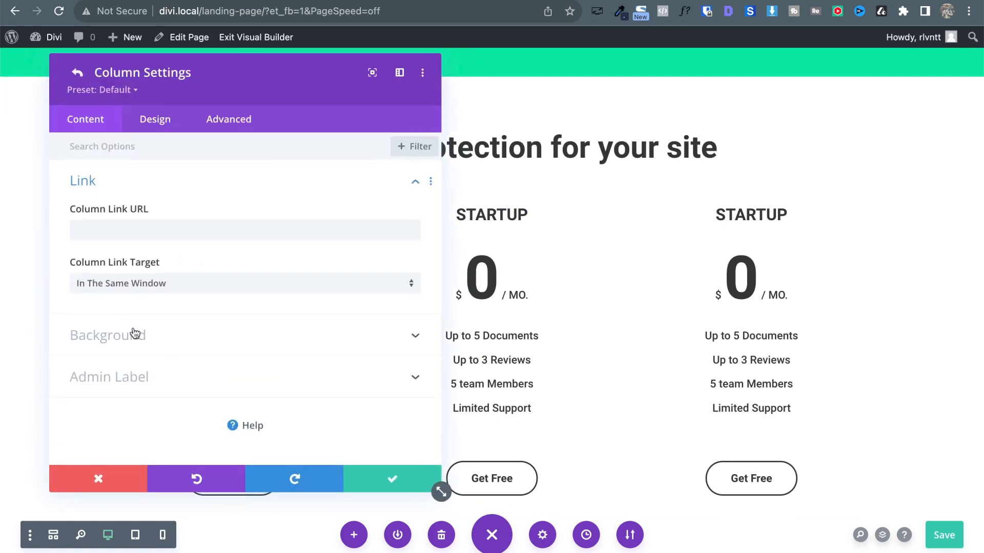
pyautogui.click(135, 334)
pyautogui.click(243, 291)
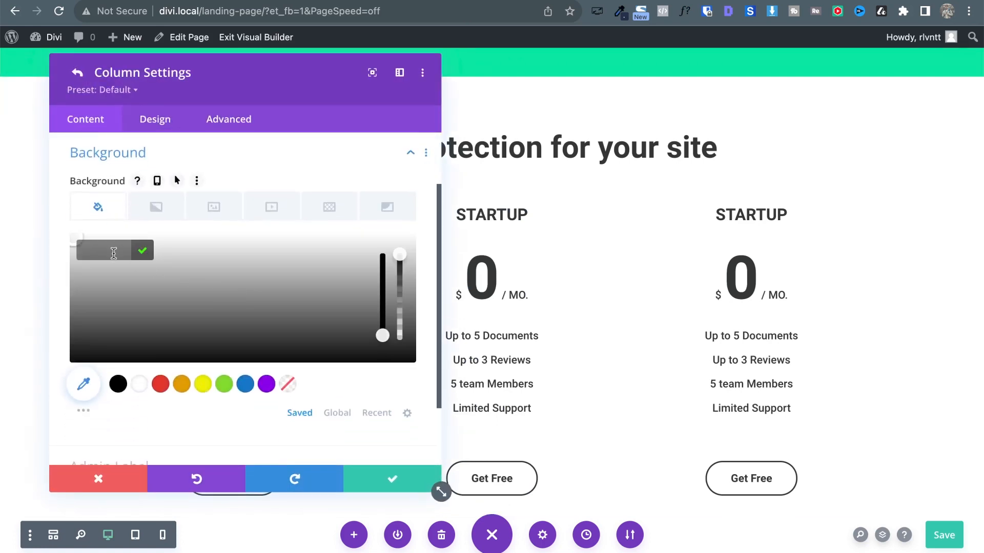
pyautogui.write('#192440')
pyautogui.press('Return')
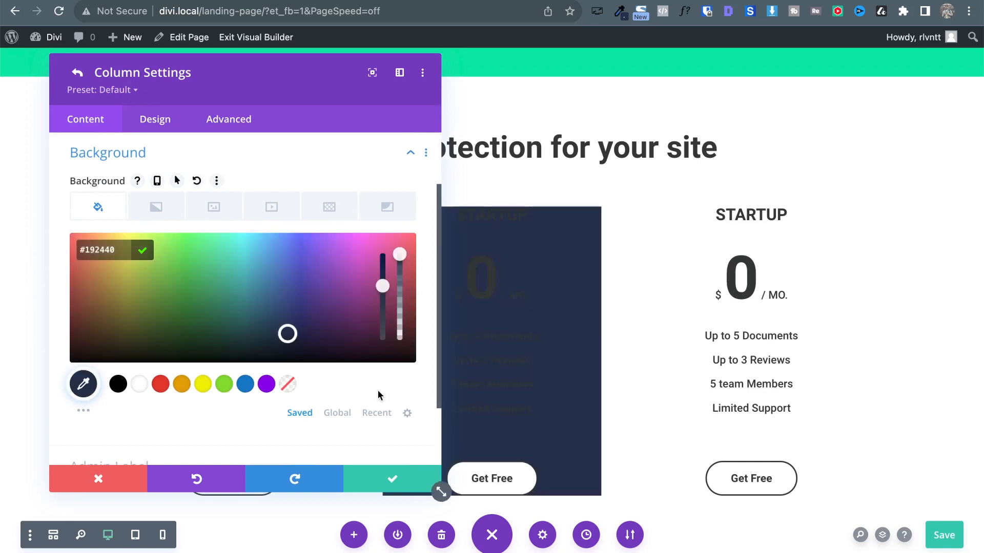
pyautogui.click(337, 413)
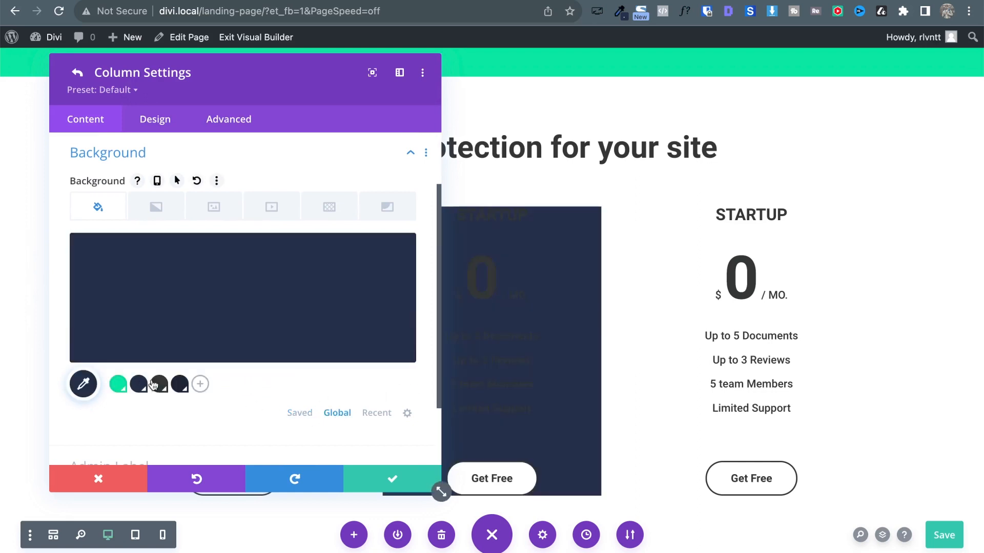
pyautogui.click(204, 387)
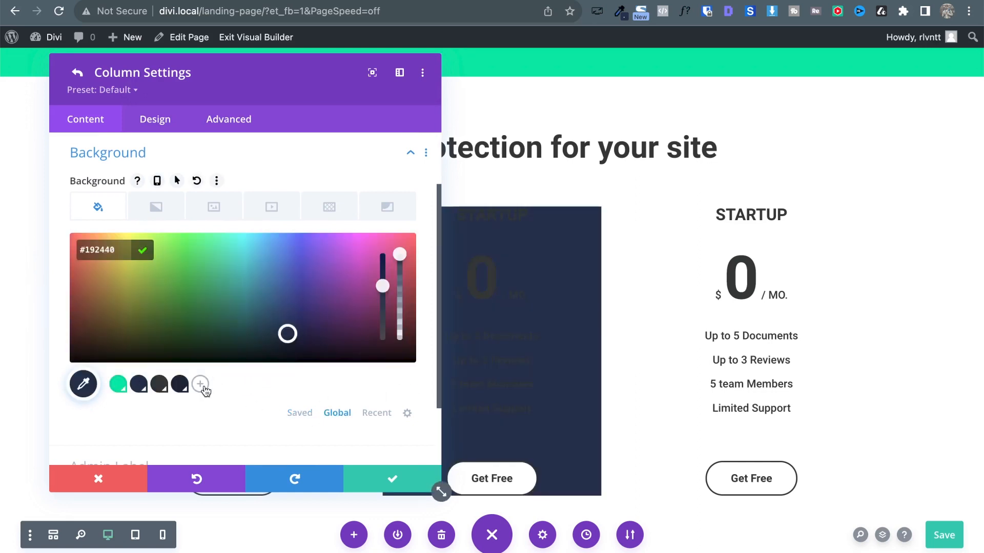
pyautogui.click(141, 252)
pyautogui.click(393, 480)
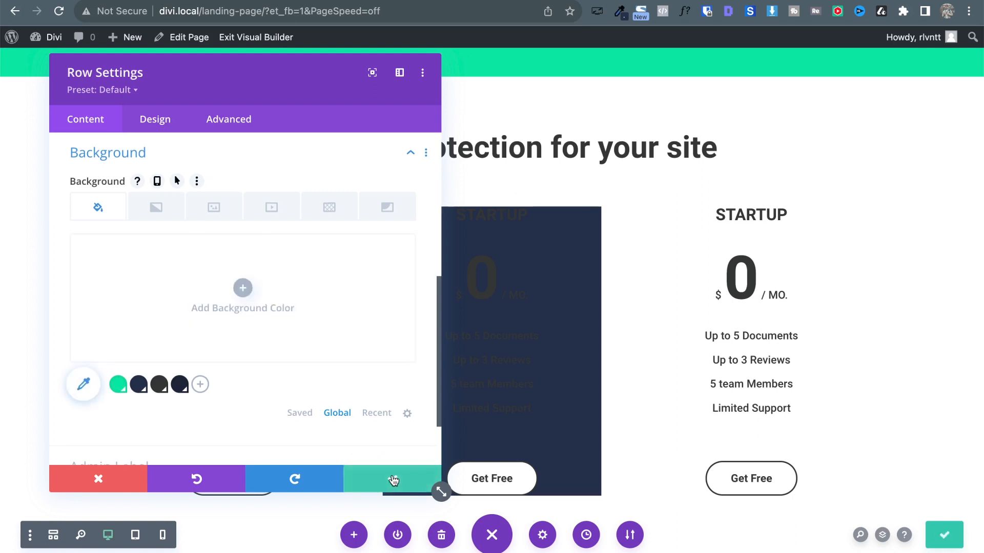
# Try the navy on the whole row, remove it again, and save the row settings.
pyautogui.click(179, 386)
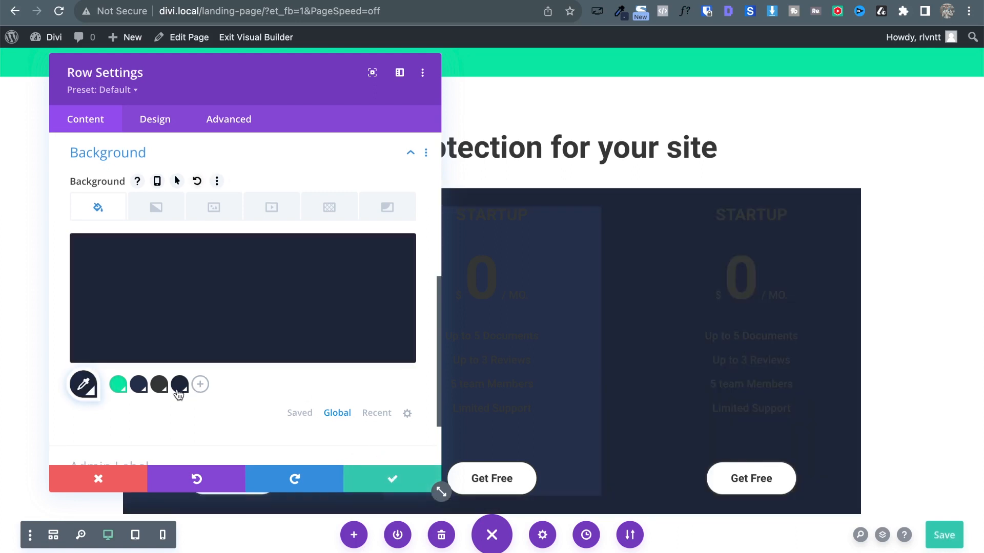
pyautogui.click(179, 385)
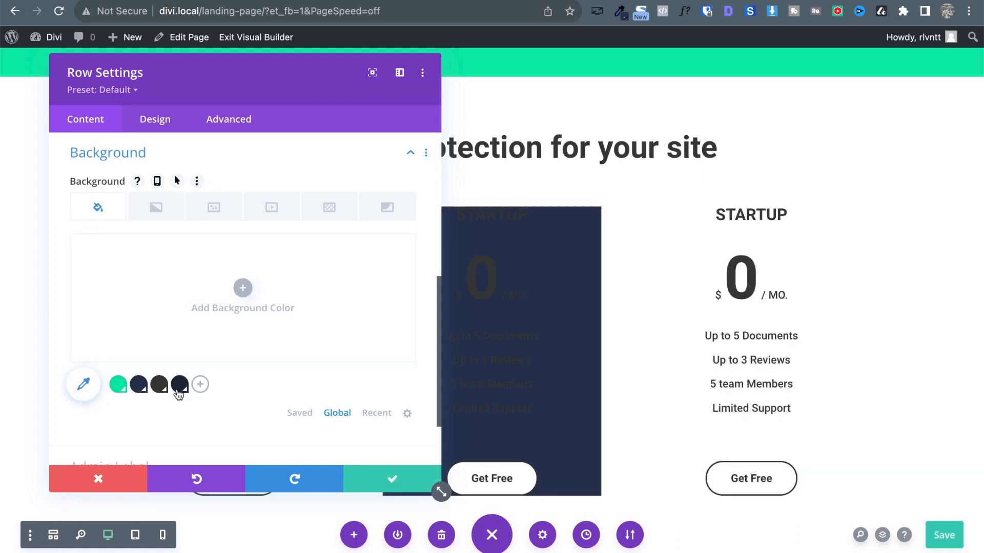
pyautogui.click(389, 475)
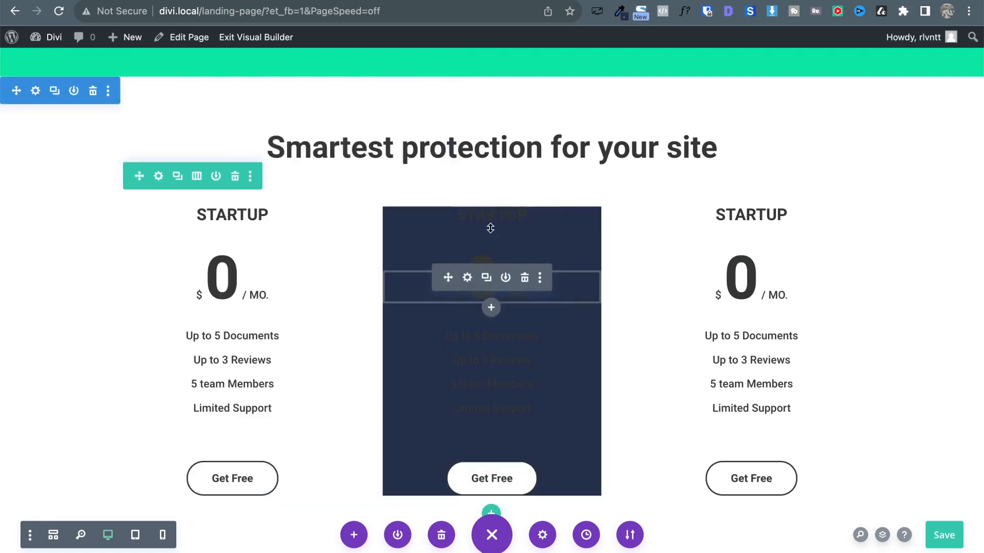
# Set the middle column's STARTUP title text colour to white.
pyautogui.scroll(-3, 492, 373)
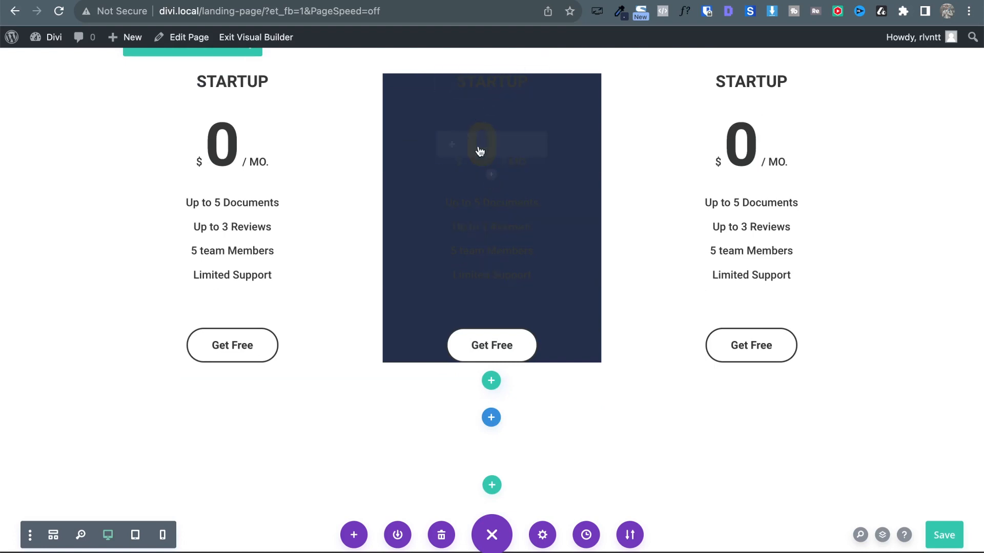
pyautogui.scroll(2, 477, 148)
pyautogui.click(468, 160)
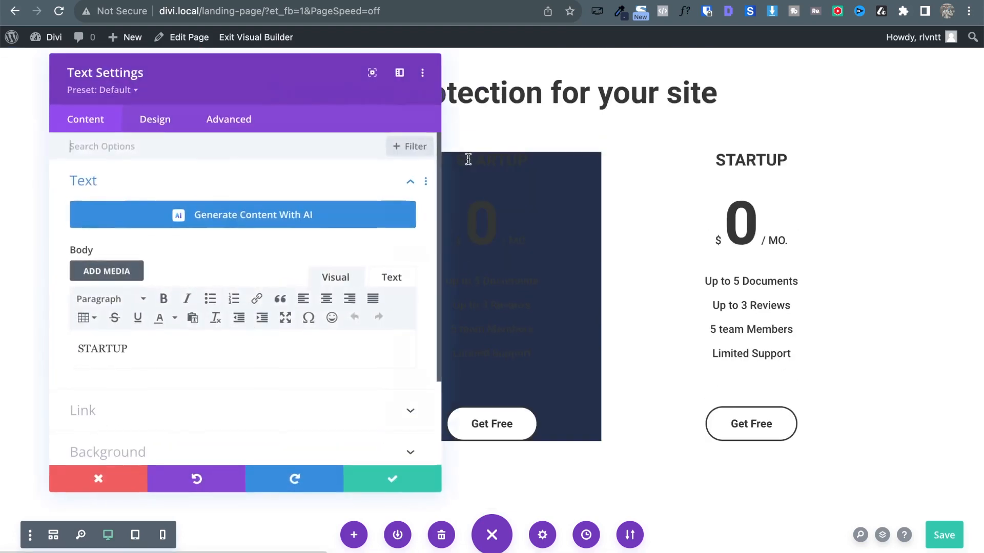
pyautogui.click(164, 125)
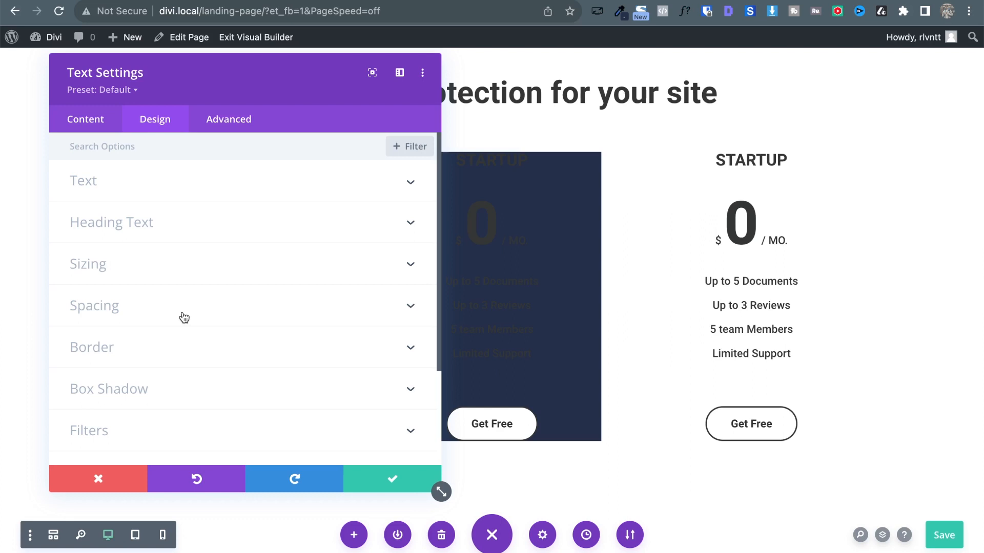
pyautogui.click(274, 154)
pyautogui.moveTo(180, 90); pyautogui.dragTo(702, 115)
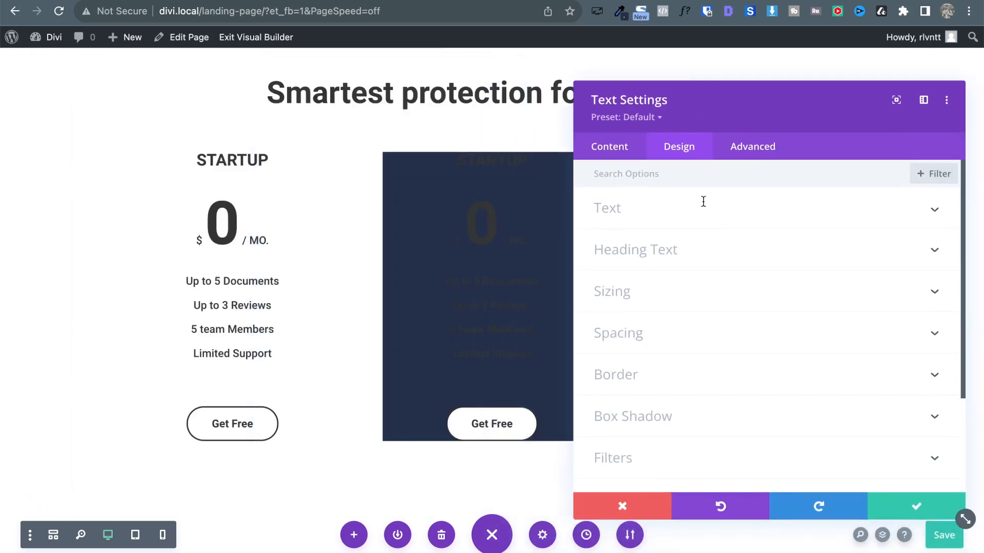
pyautogui.click(634, 209)
pyautogui.scroll(-2, 795, 402)
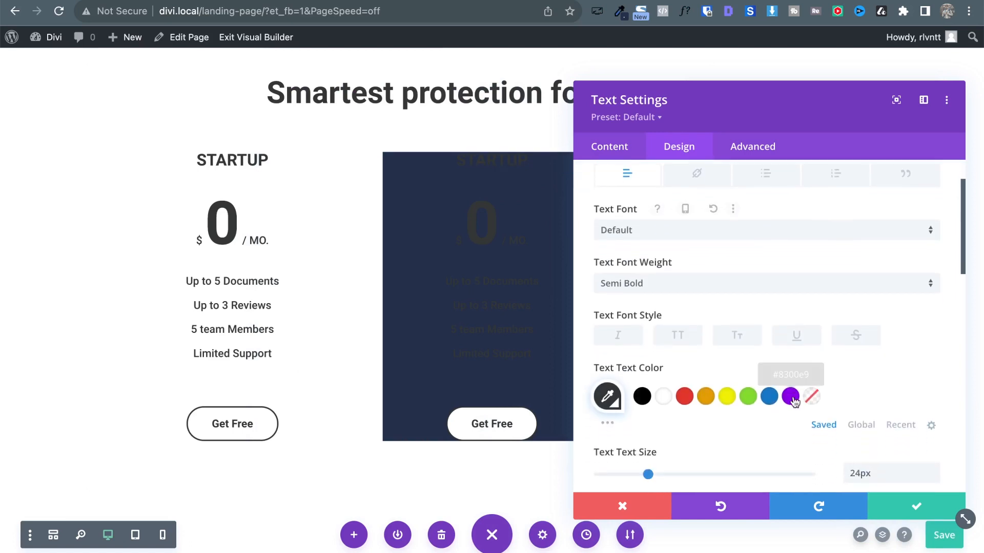
pyautogui.click(663, 396)
pyautogui.click(916, 506)
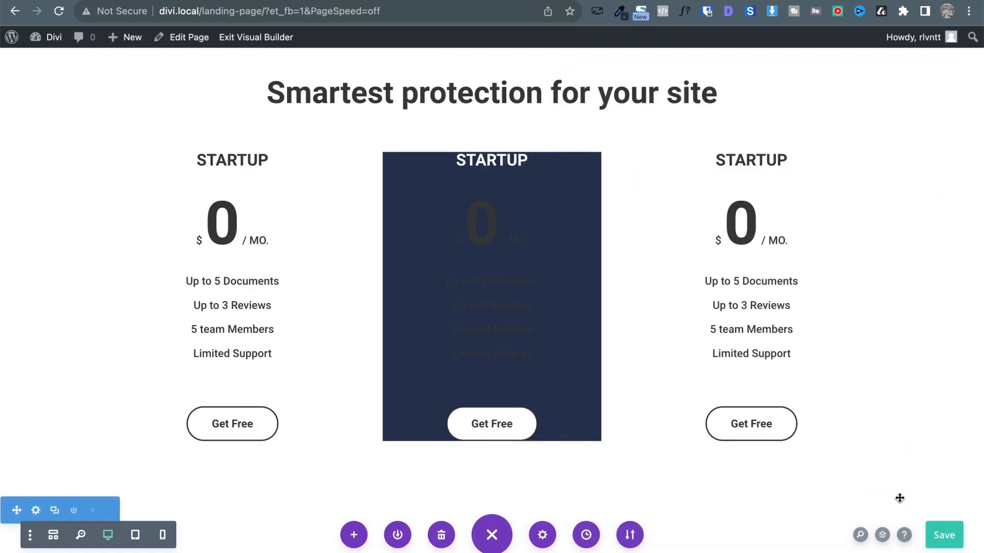
# Set the middle column's price text colour to white.
pyautogui.click(467, 224)
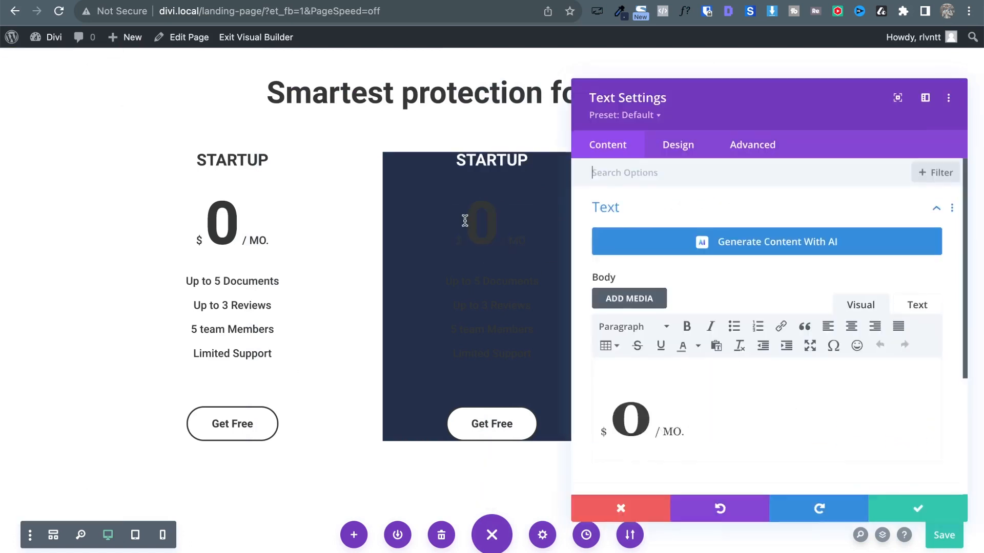
pyautogui.click(688, 149)
pyautogui.click(621, 225)
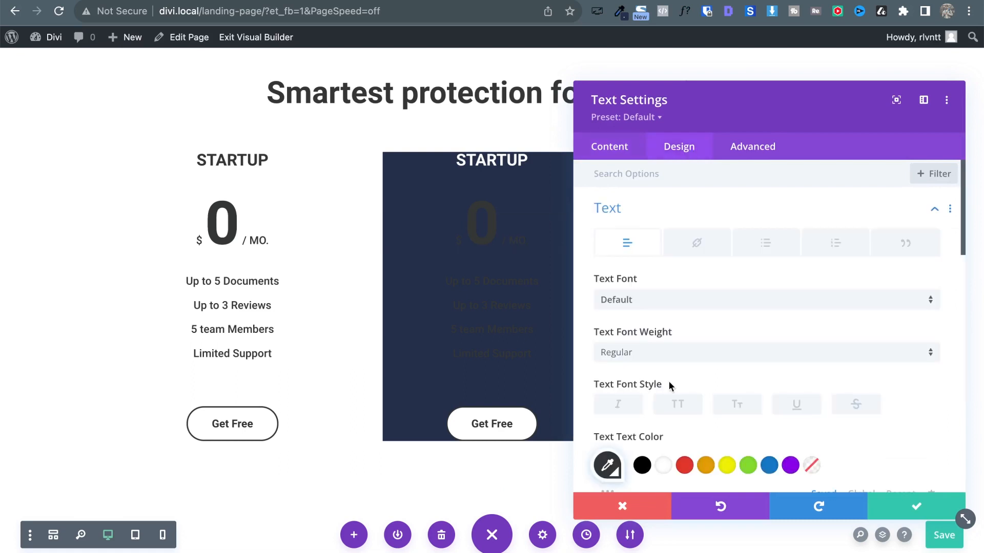
pyautogui.click(662, 466)
pyautogui.click(937, 508)
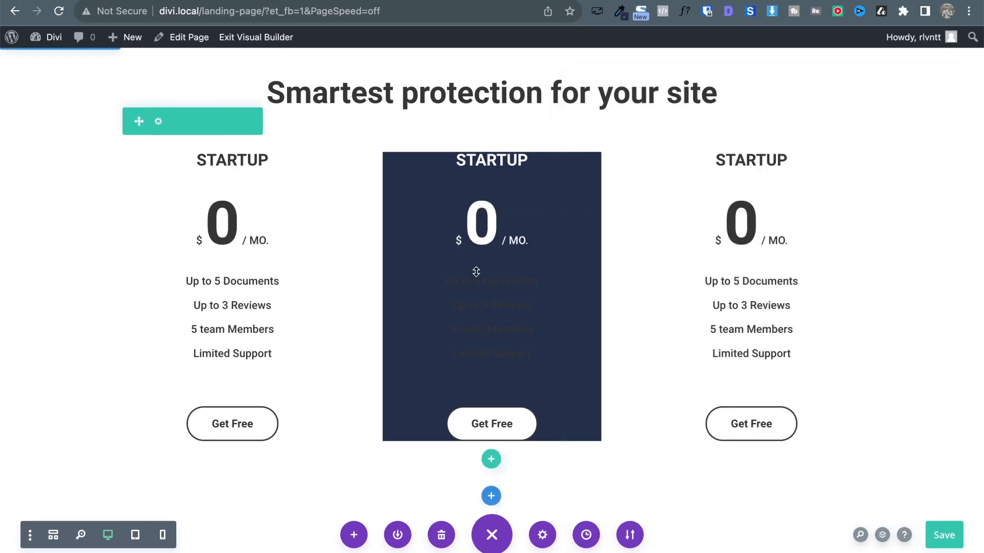
# Set the middle column's feature list text colour to white.
pyautogui.click(466, 305)
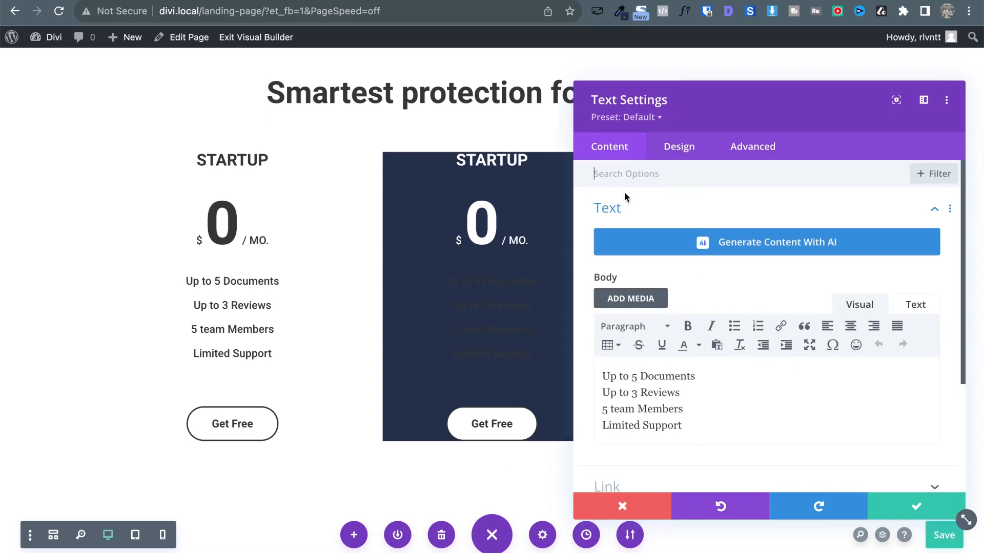
pyautogui.click(676, 148)
pyautogui.click(597, 222)
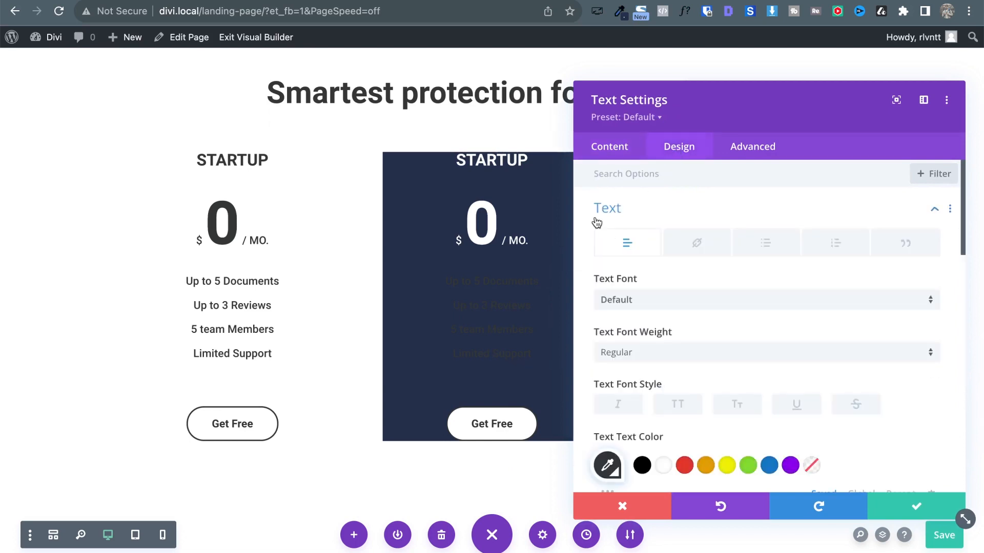
pyautogui.click(663, 465)
pyautogui.click(916, 505)
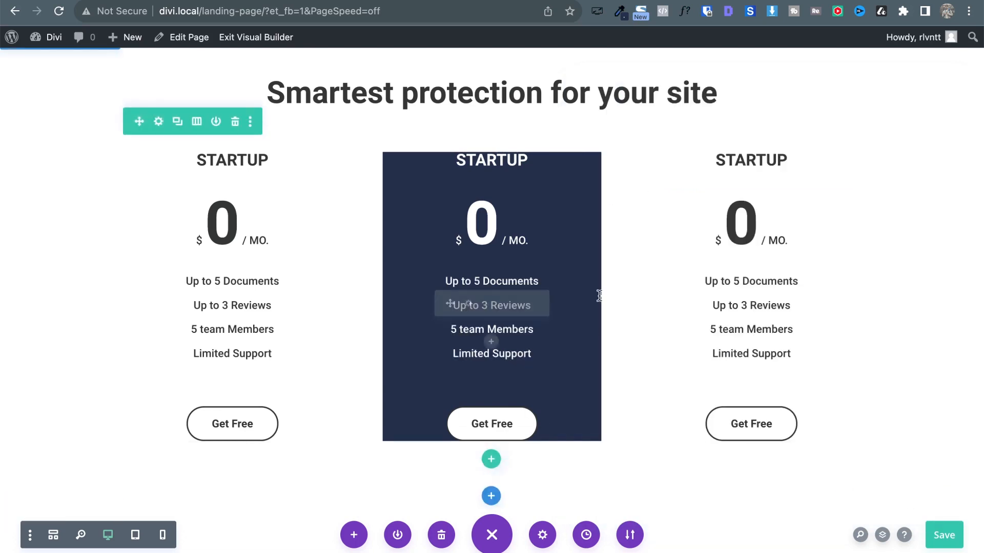
pyautogui.moveTo(461, 150)
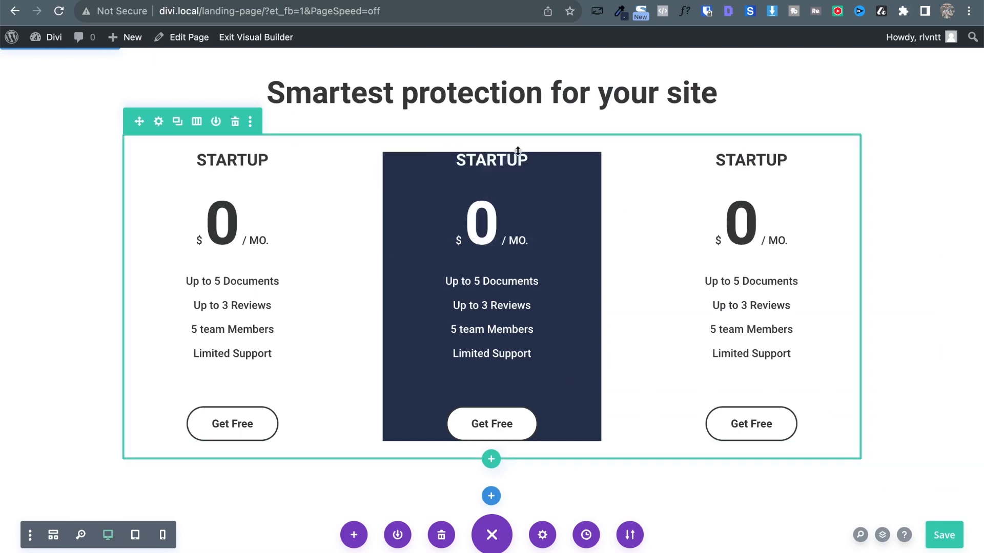
pyautogui.moveTo(505, 163)
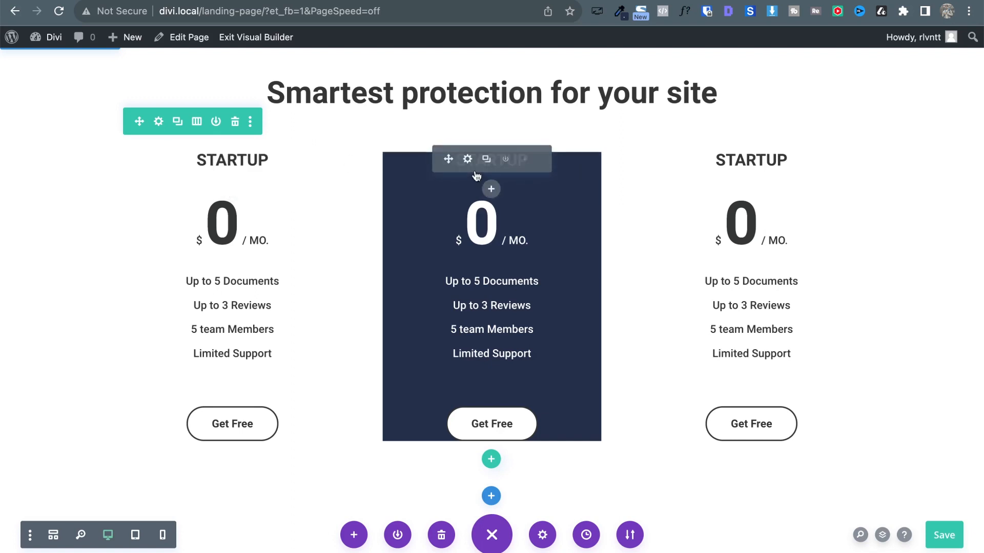
# In the middle column's Spacing settings, set Top padding to 30px and enter 30px for Bottom.
pyautogui.moveTo(182, 154)
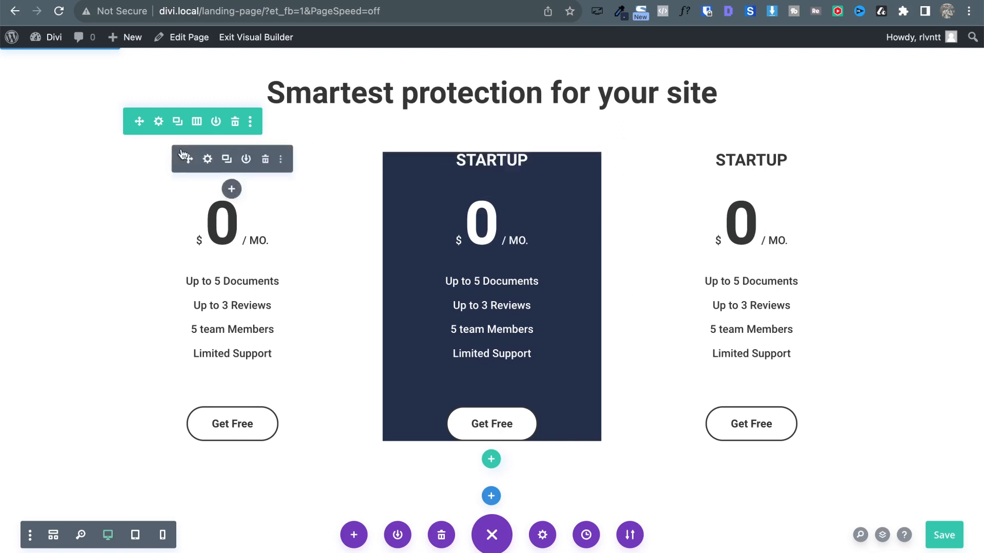
pyautogui.click(158, 122)
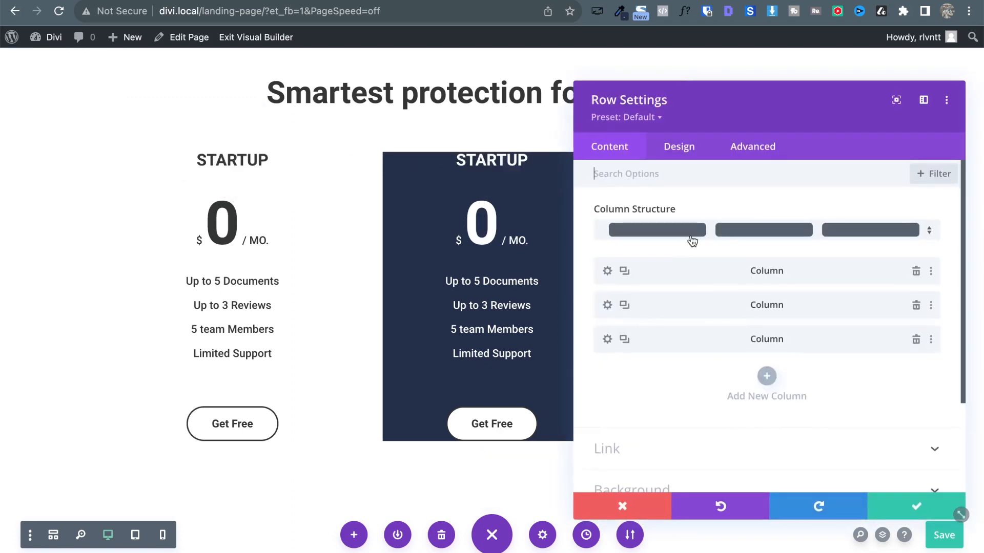
pyautogui.click(607, 308)
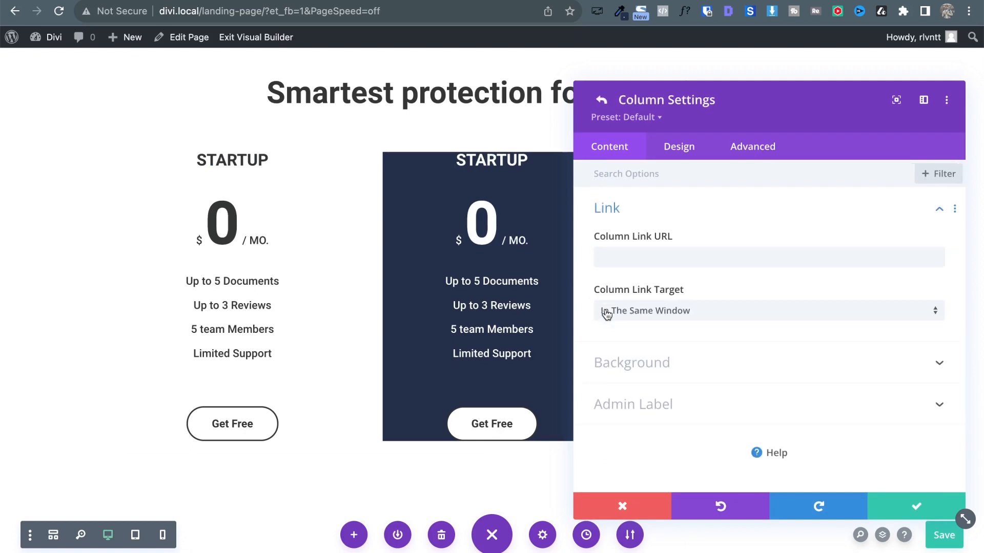
pyautogui.click(679, 149)
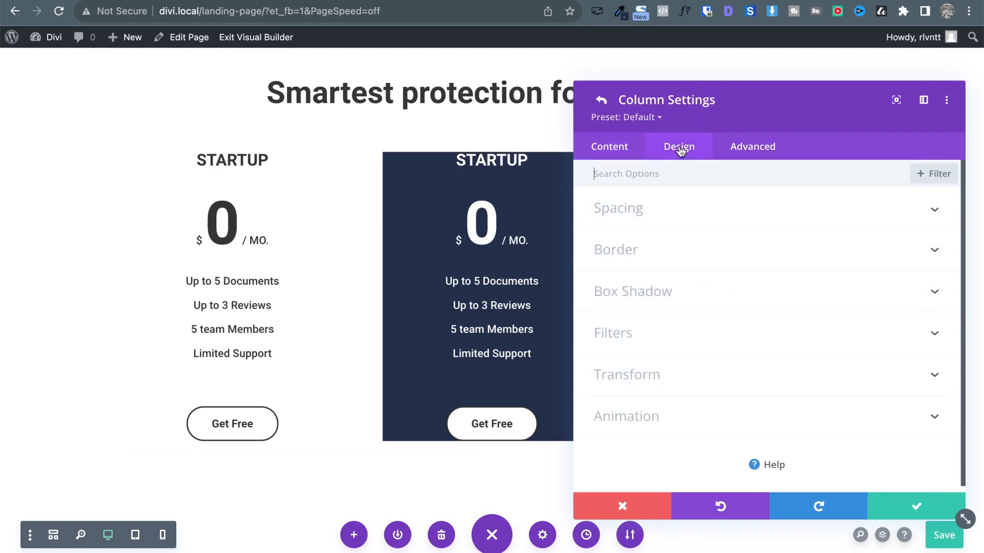
pyautogui.click(664, 206)
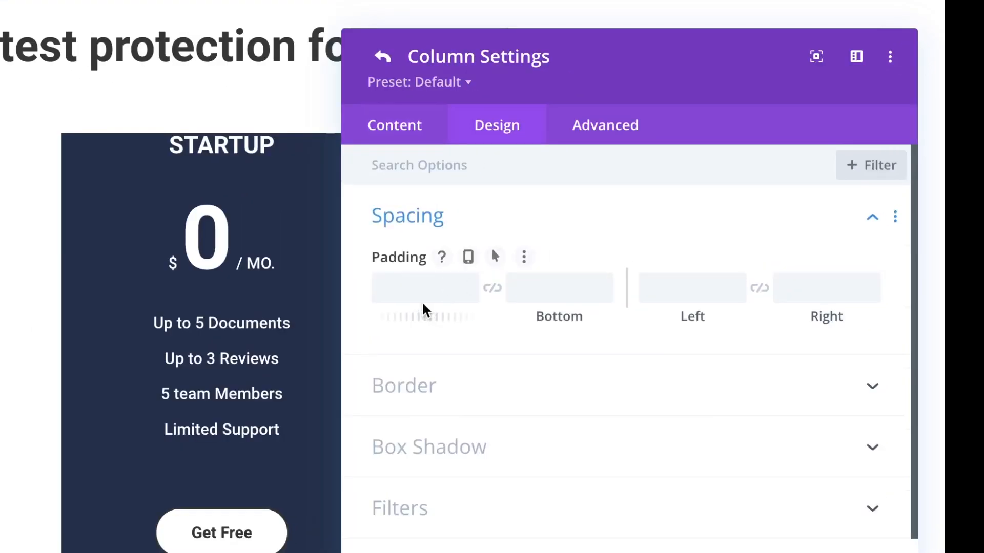
pyautogui.click(411, 287)
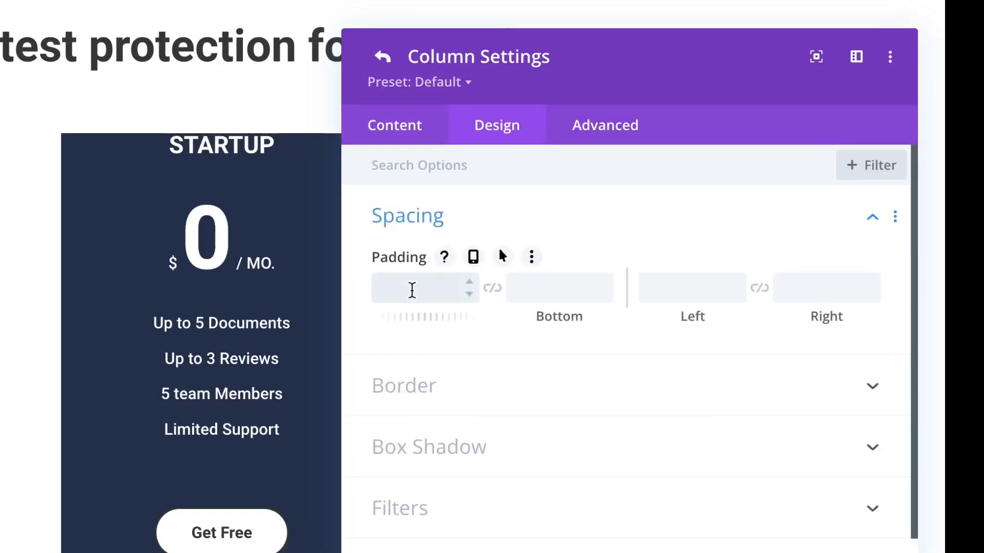
pyautogui.write('20px')
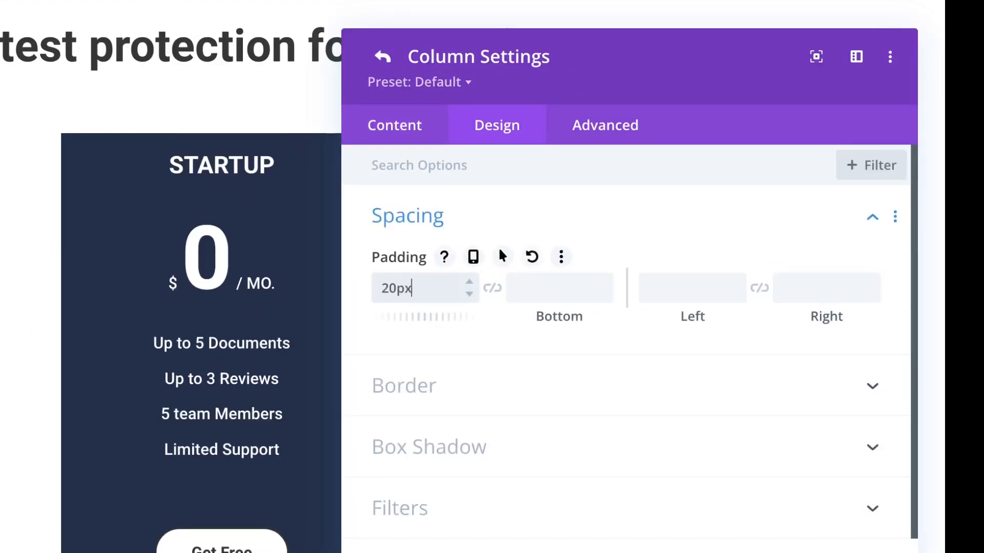
pyautogui.hotkey('shift', 'Up')
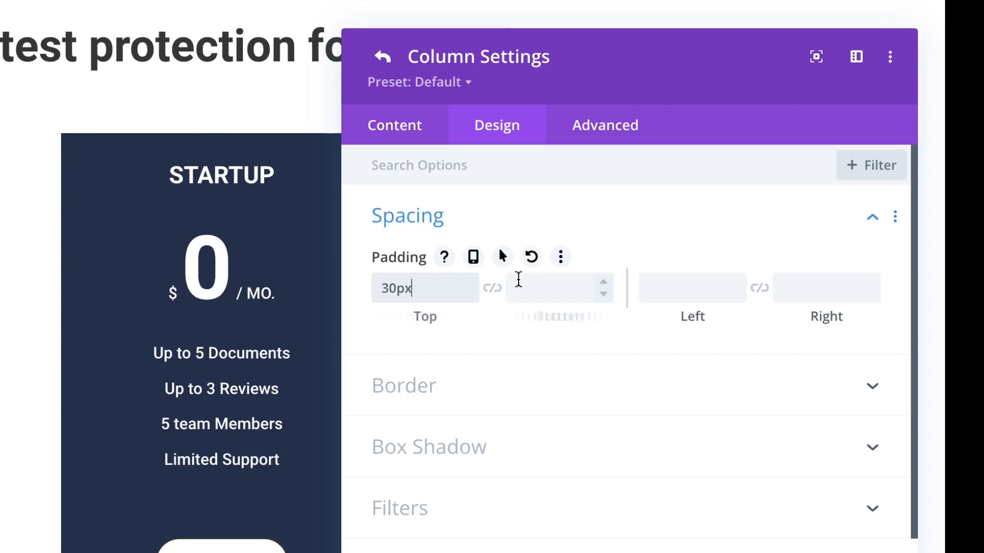
pyautogui.click(546, 292)
pyautogui.write('30')
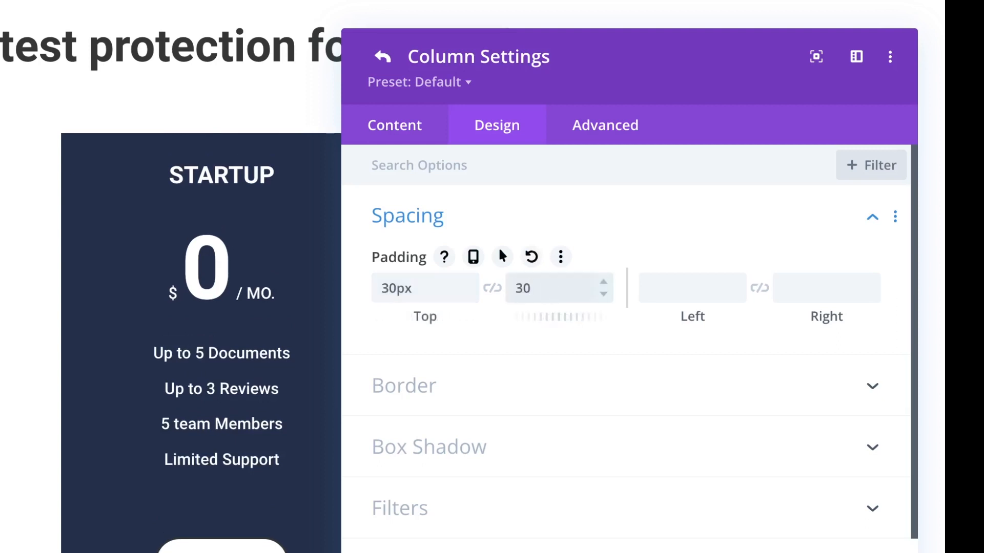
pyautogui.write('px')
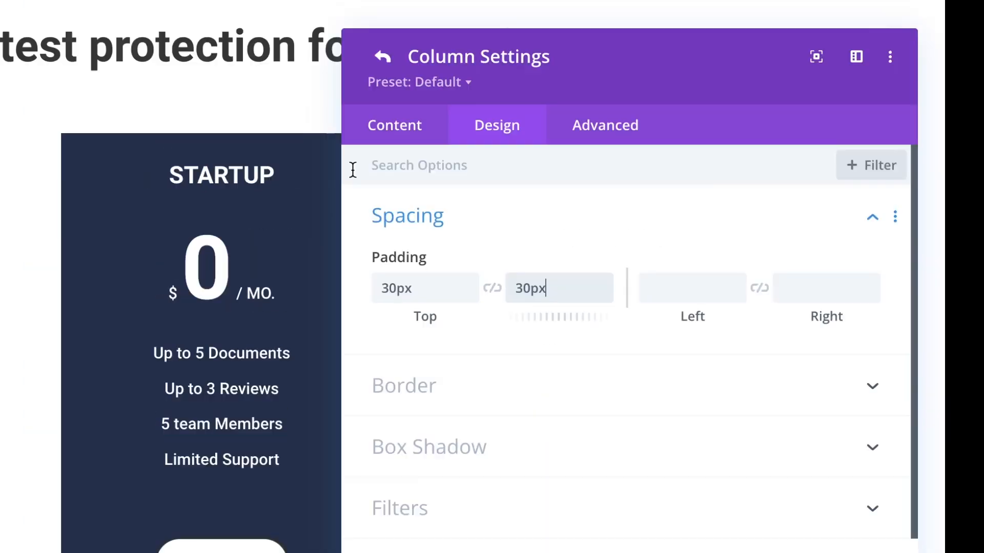
# Close the middle column's and the row's settings, then glance at the lapa.ninja reference and return.
pyautogui.click(428, 229)
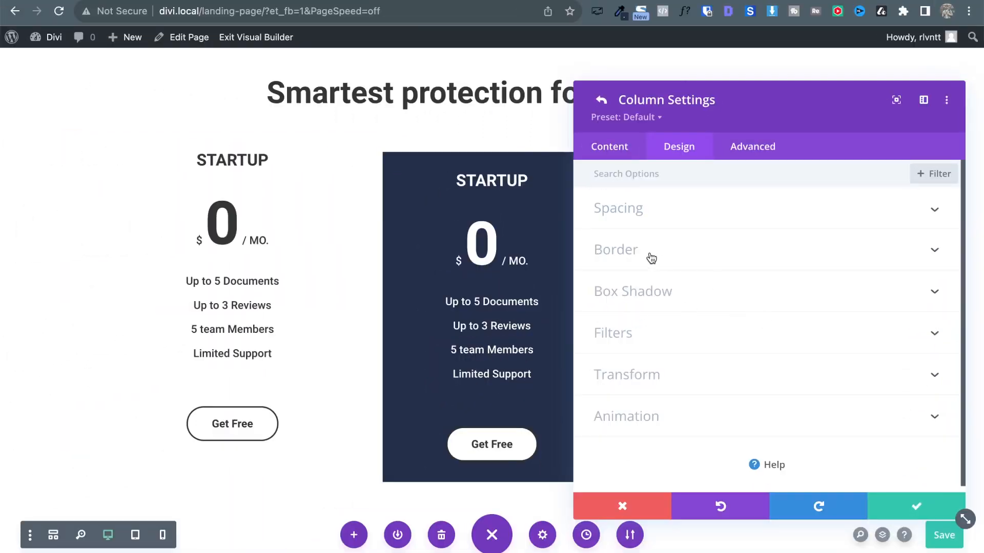
pyautogui.click(652, 258)
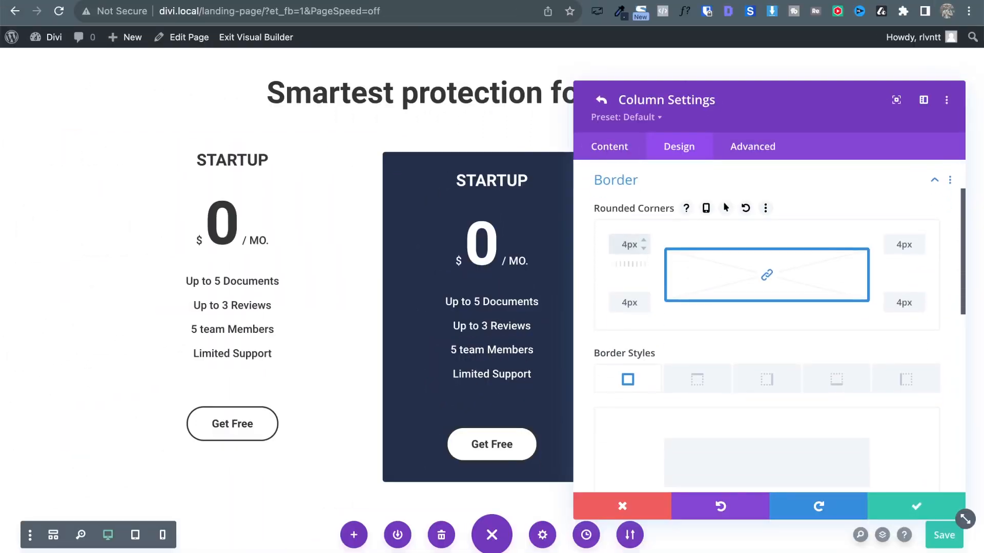
pyautogui.click(932, 506)
pyautogui.click(906, 505)
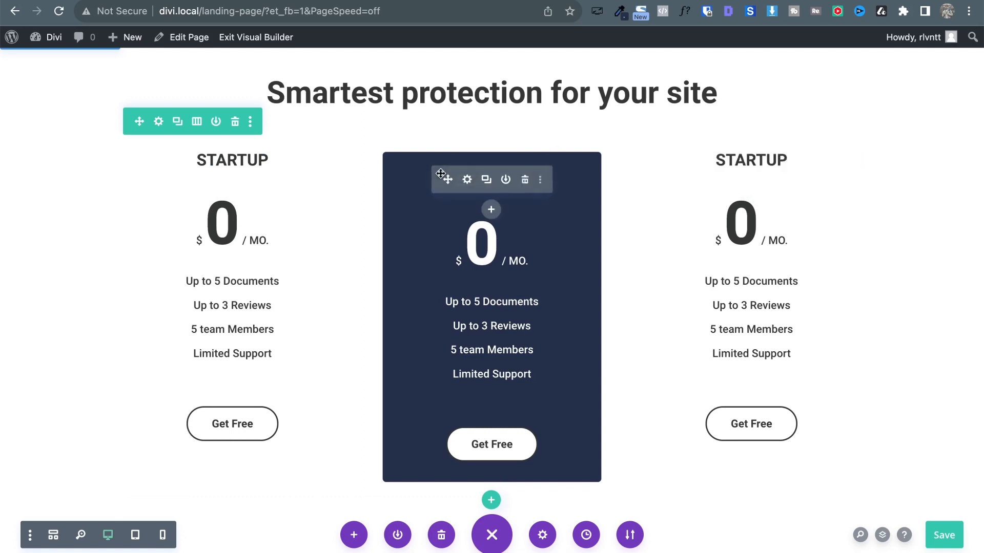
pyautogui.hotkey('ctrl', 'Tab')
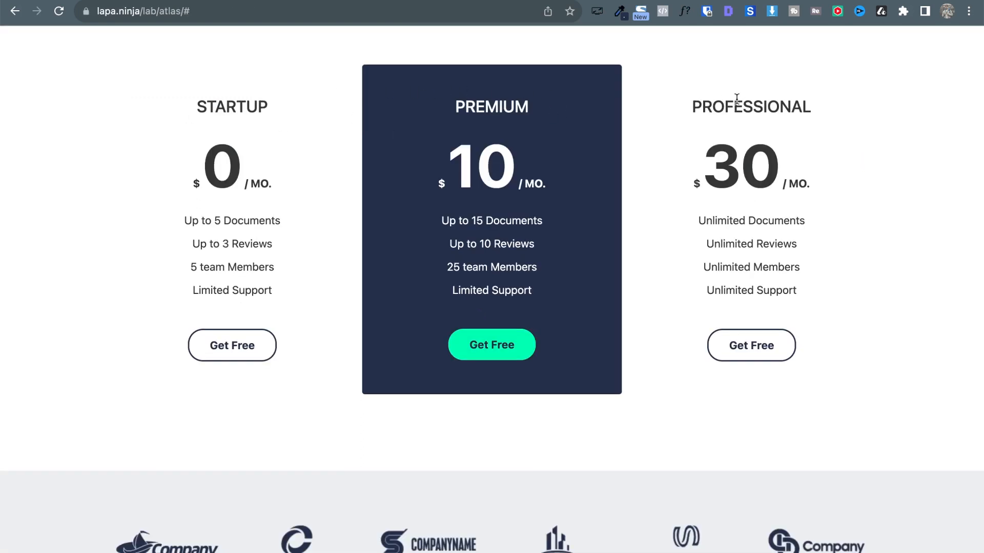
pyautogui.hotkey('ctrl', 'shift', 'Tab')
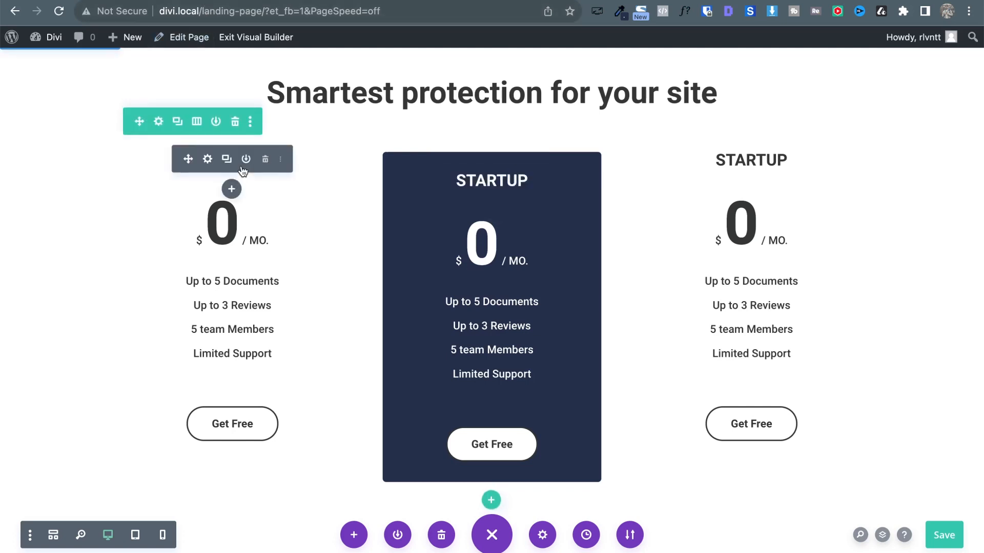
# Give the first pricing column 30px top and bottom padding.
pyautogui.click(159, 122)
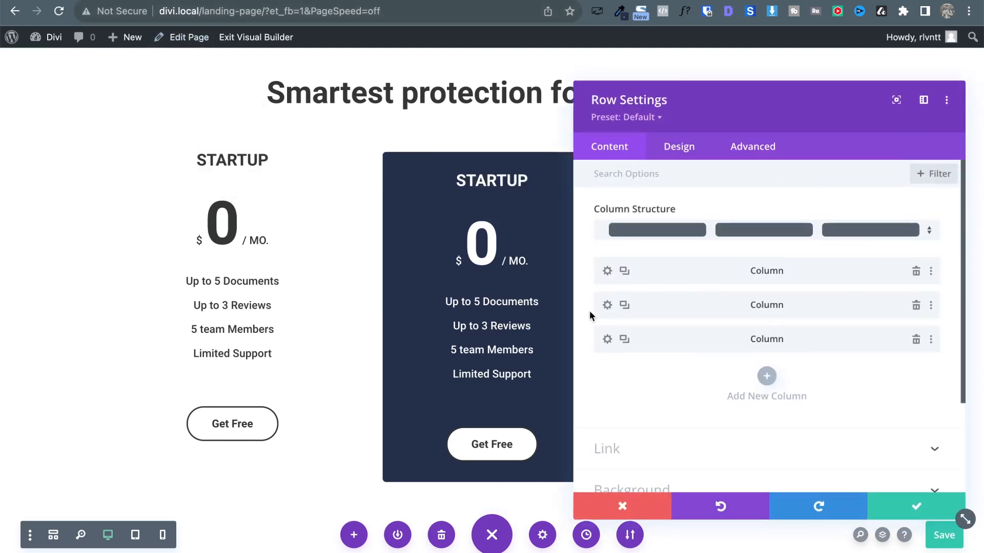
pyautogui.click(607, 271)
pyautogui.click(678, 152)
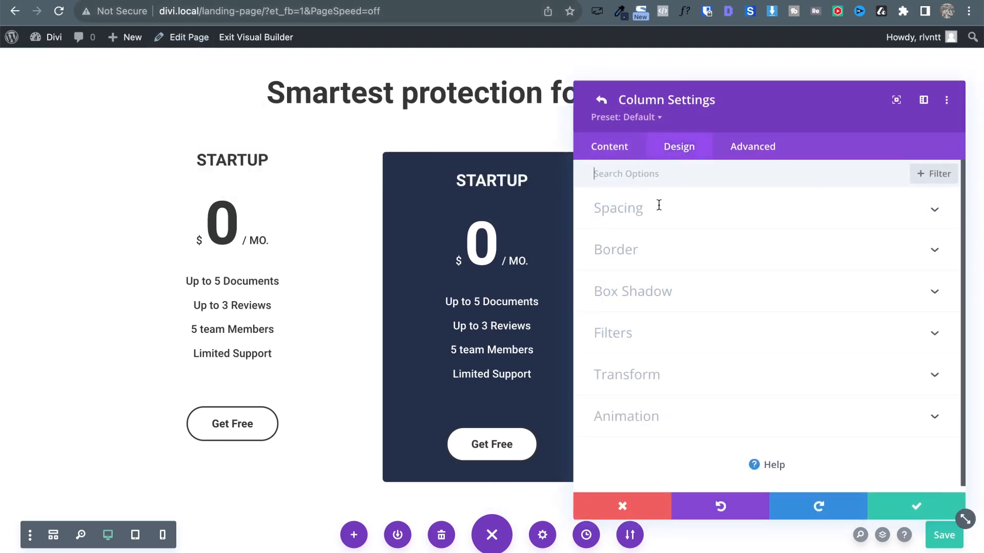
pyautogui.click(632, 222)
pyautogui.click(625, 255)
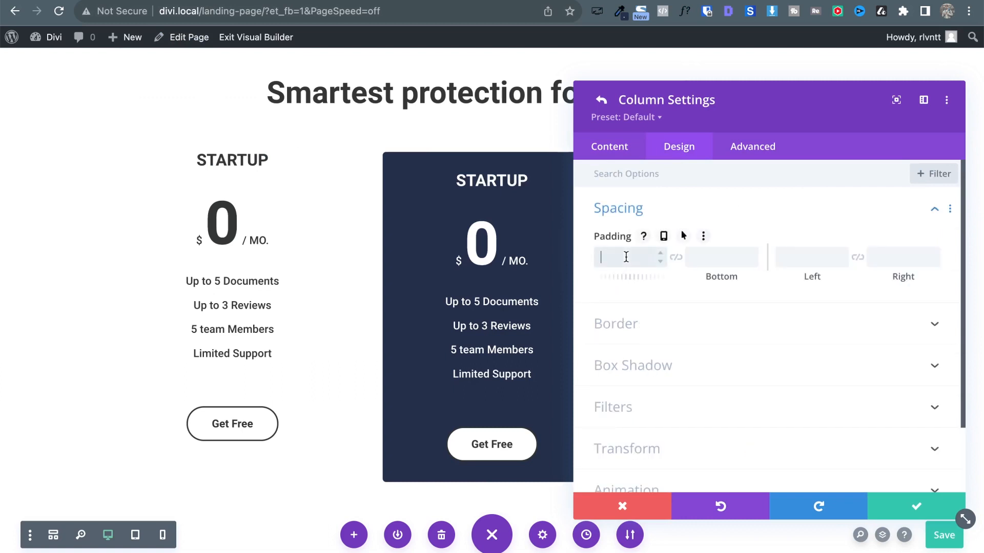
pyautogui.write('30')
pyautogui.click(673, 258)
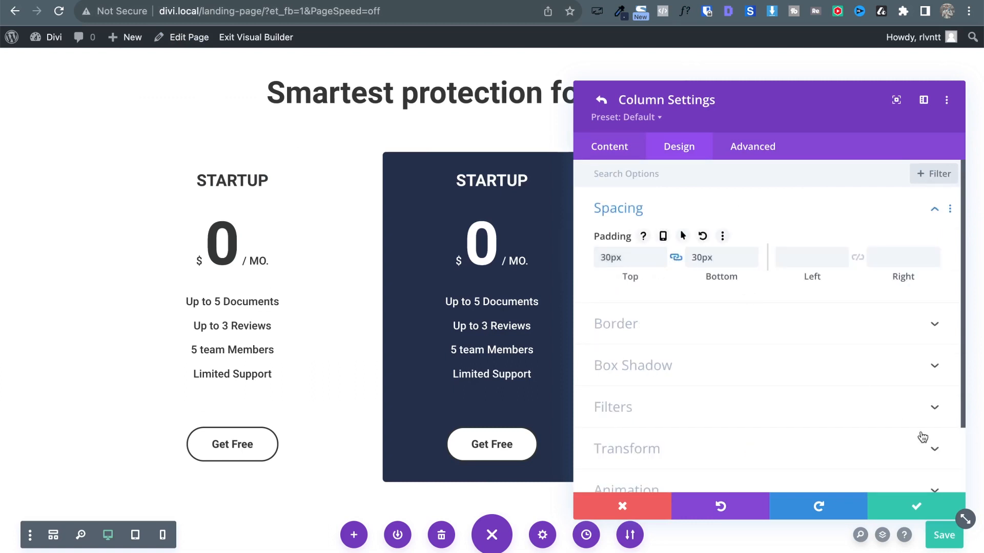
pyautogui.click(913, 506)
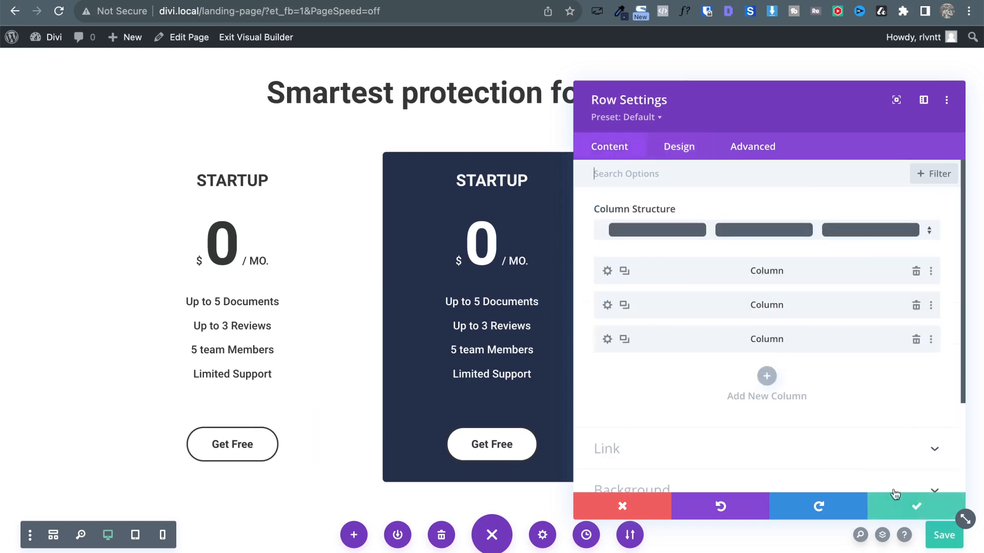
# Give the third pricing column 30px top and bottom padding.
pyautogui.click(608, 339)
pyautogui.click(679, 146)
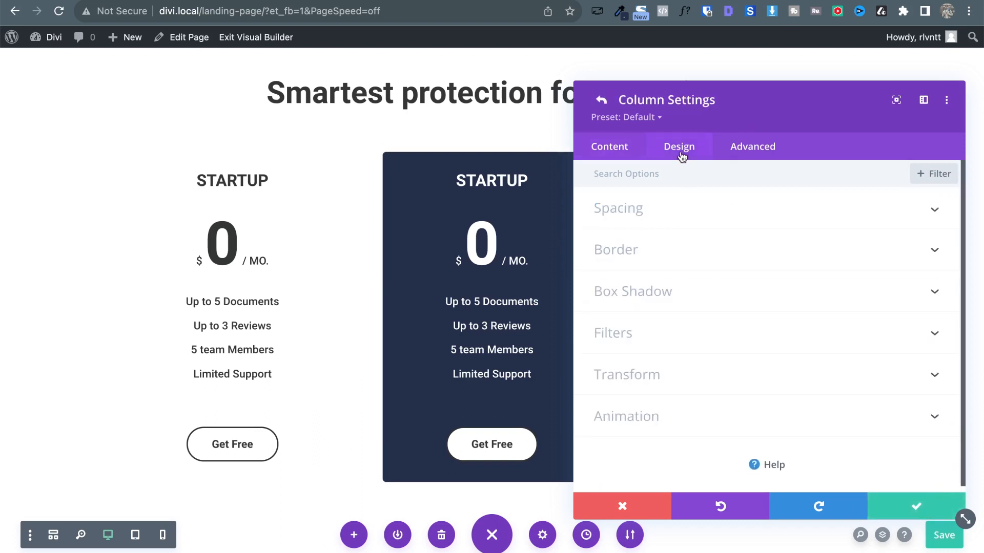
pyautogui.click(617, 209)
pyautogui.click(612, 256)
pyautogui.write('3')
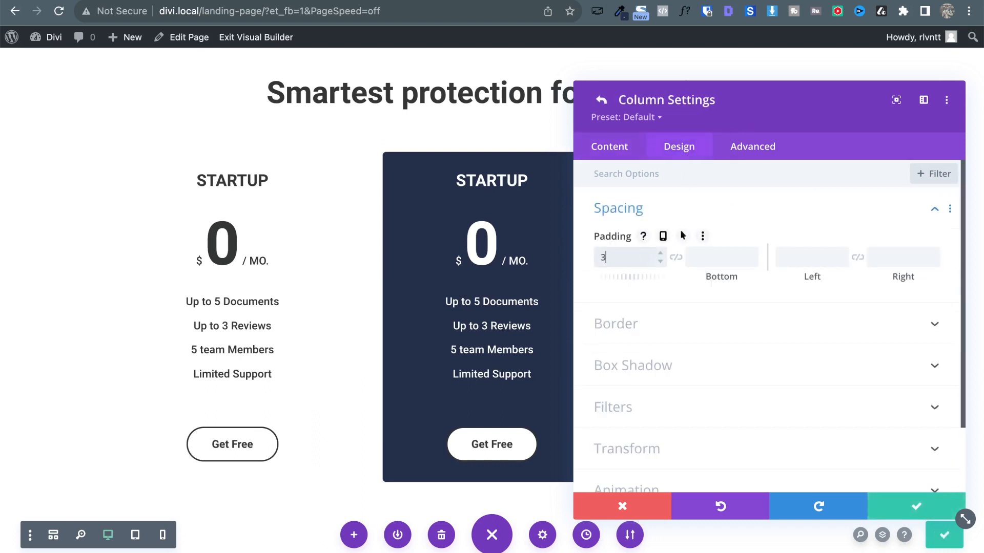
pyautogui.write('0')
pyautogui.click(676, 257)
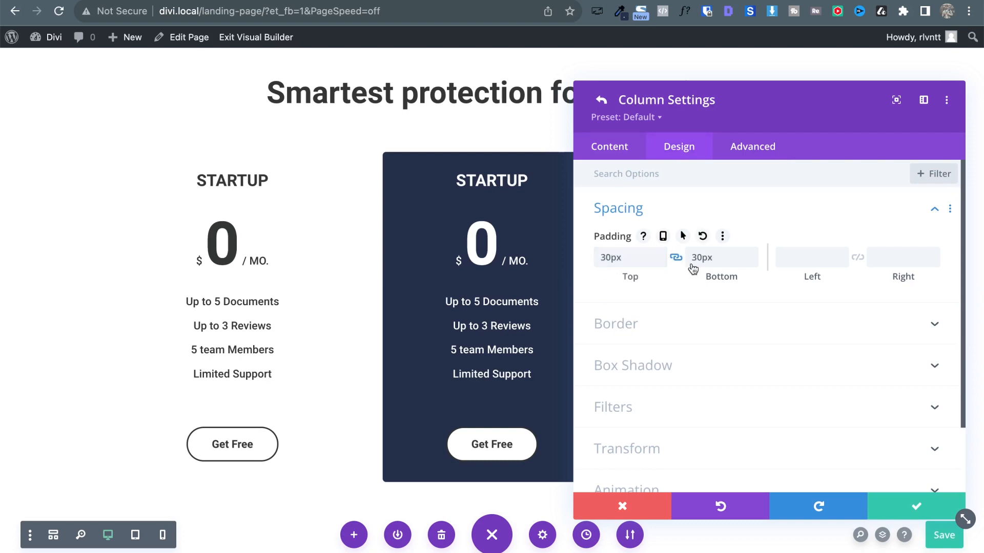
pyautogui.click(915, 506)
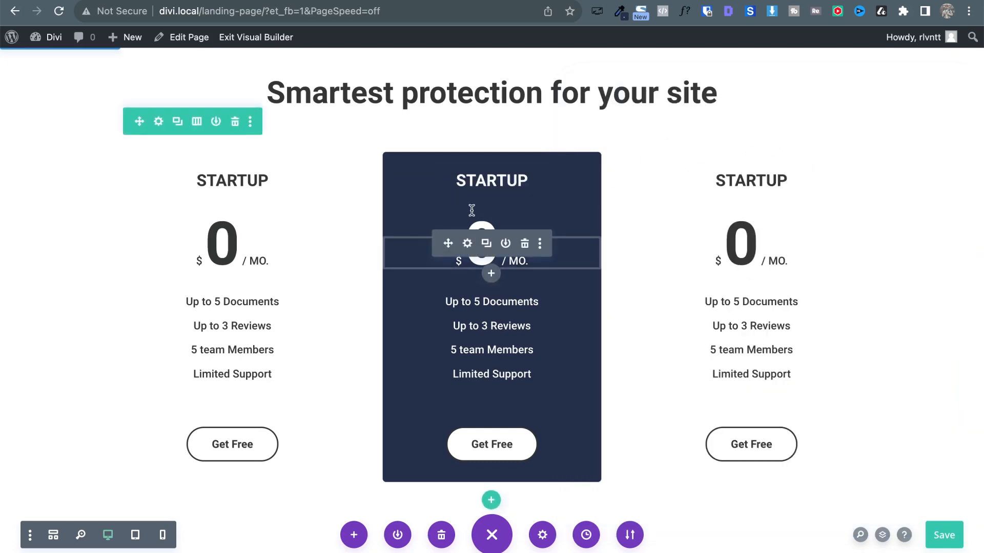
# Set the middle Get Free button's background to the global green.
pyautogui.scroll(-3, 673, 363)
pyautogui.scroll(1, 673, 364)
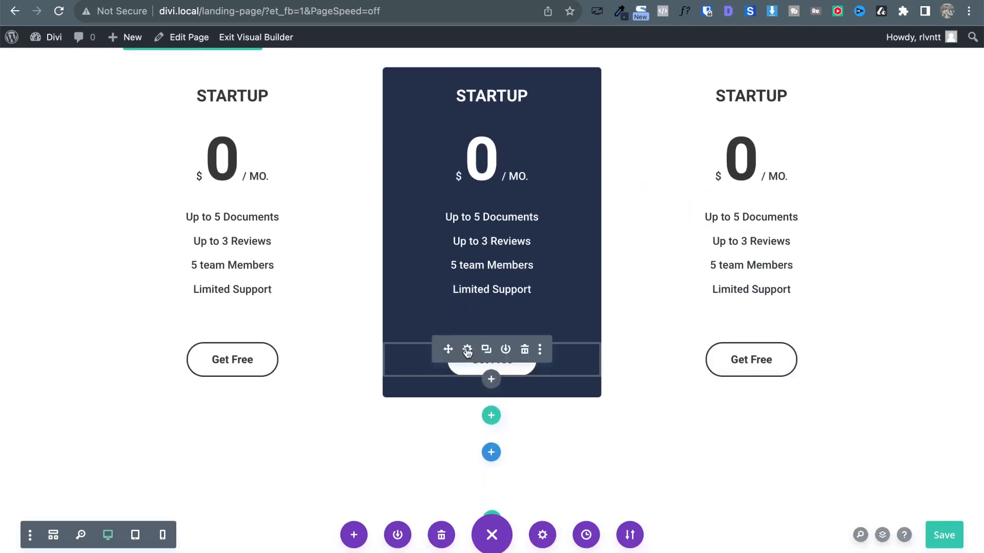
pyautogui.click(467, 350)
pyautogui.click(675, 143)
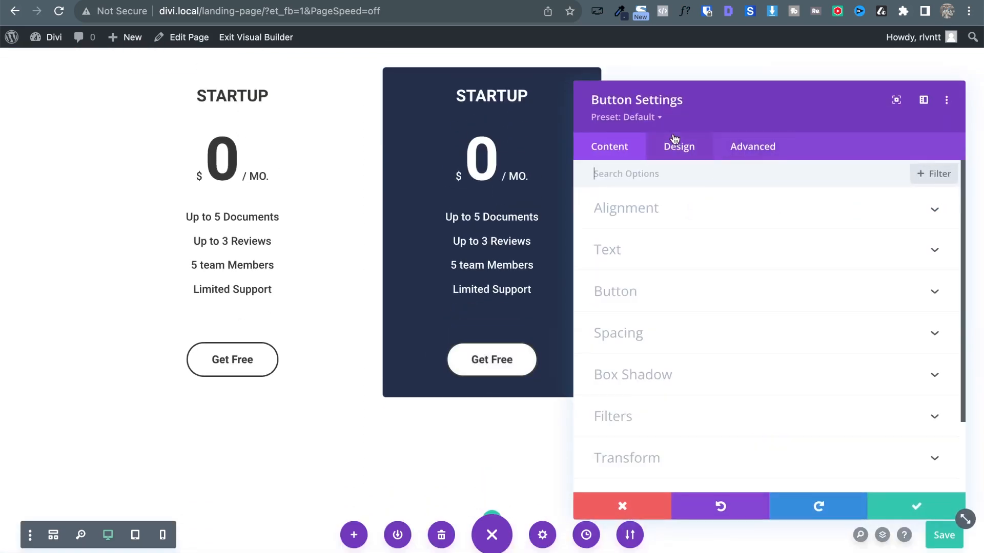
pyautogui.click(628, 292)
pyautogui.scroll(-5, 852, 317)
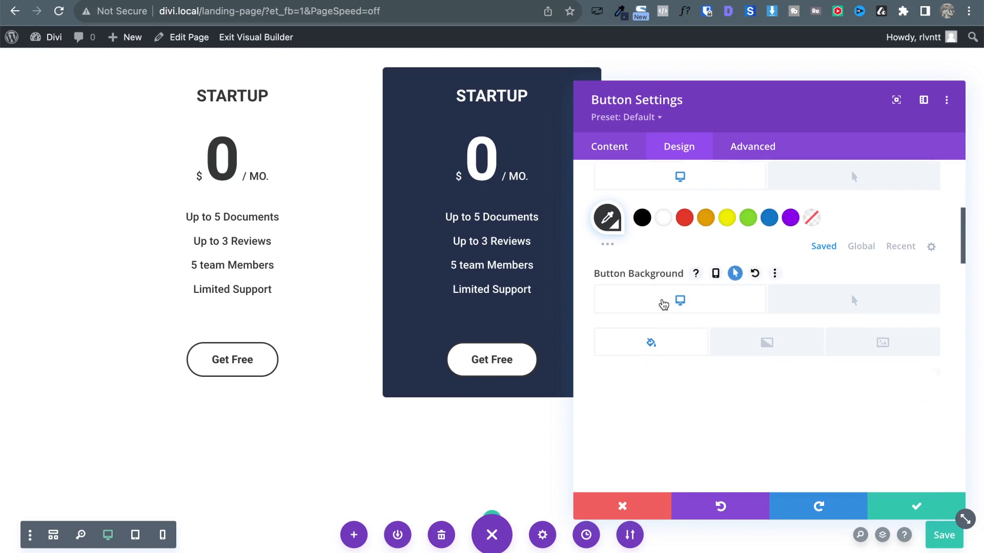
pyautogui.scroll(-5, 698, 306)
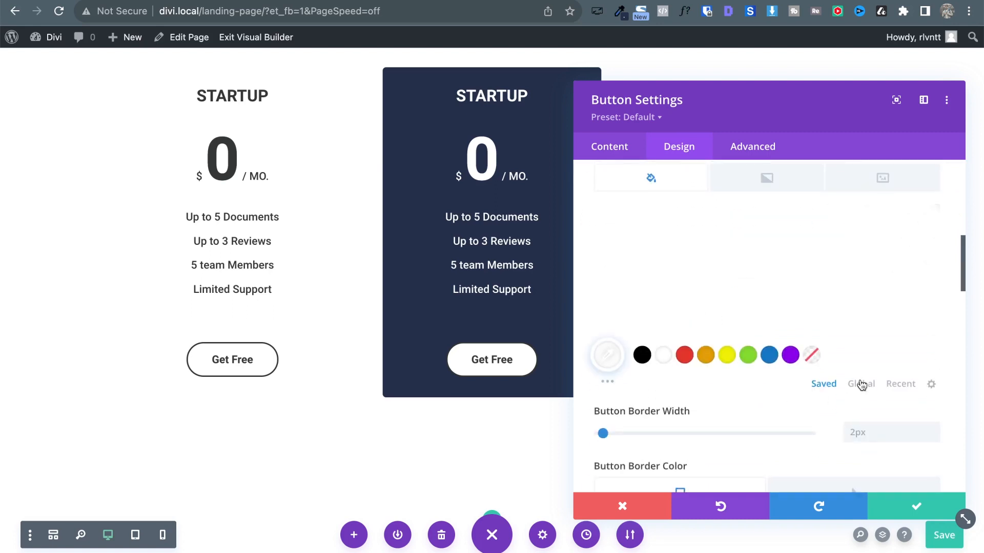
pyautogui.click(862, 384)
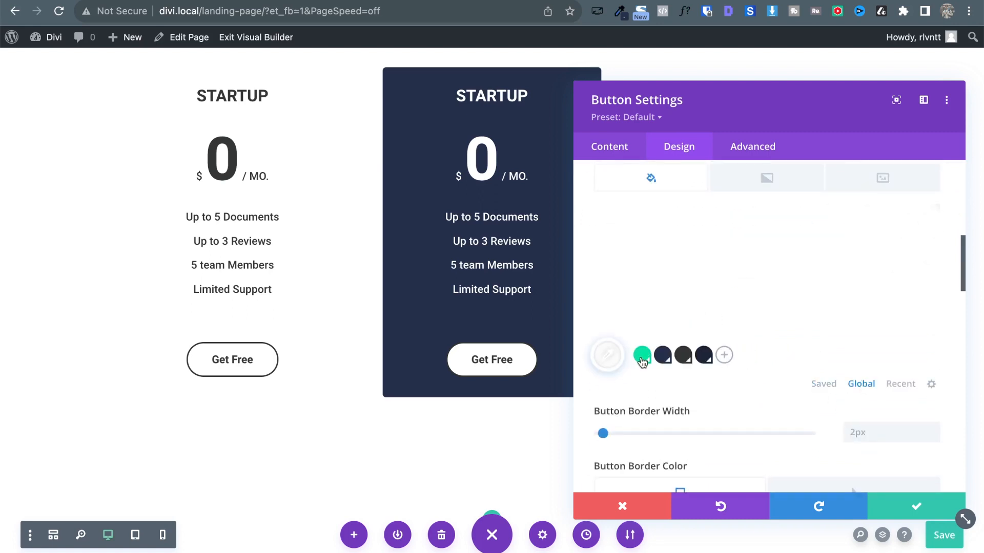
pyautogui.click(642, 356)
# Make the button text white and its hover border colour green.
pyautogui.scroll(4, 853, 342)
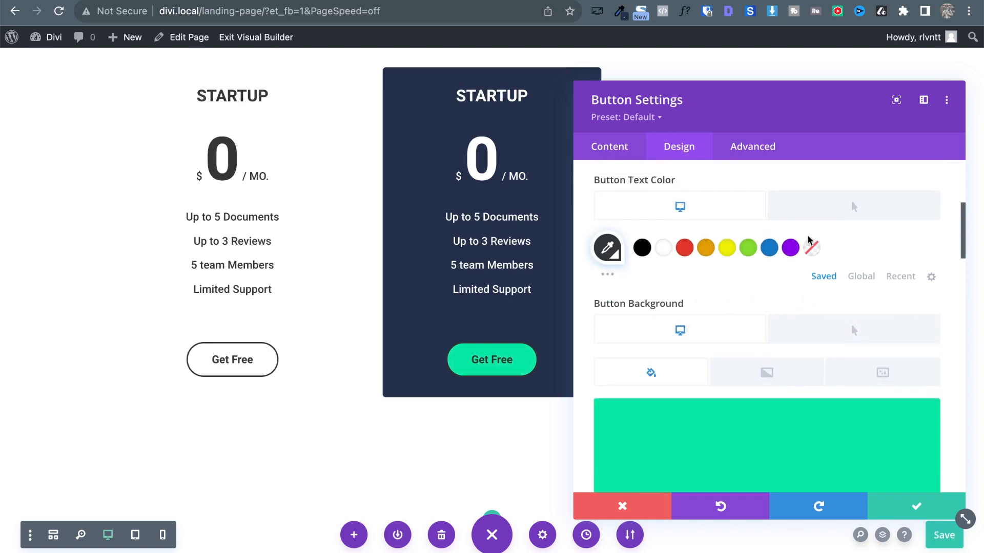
pyautogui.scroll(3, 808, 240)
pyautogui.scroll(-1, 745, 260)
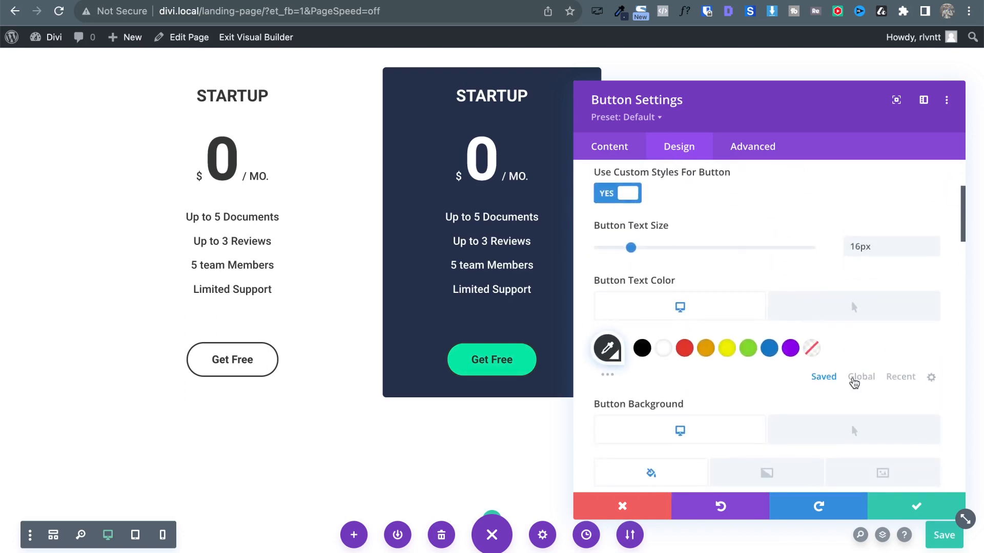
pyautogui.click(663, 349)
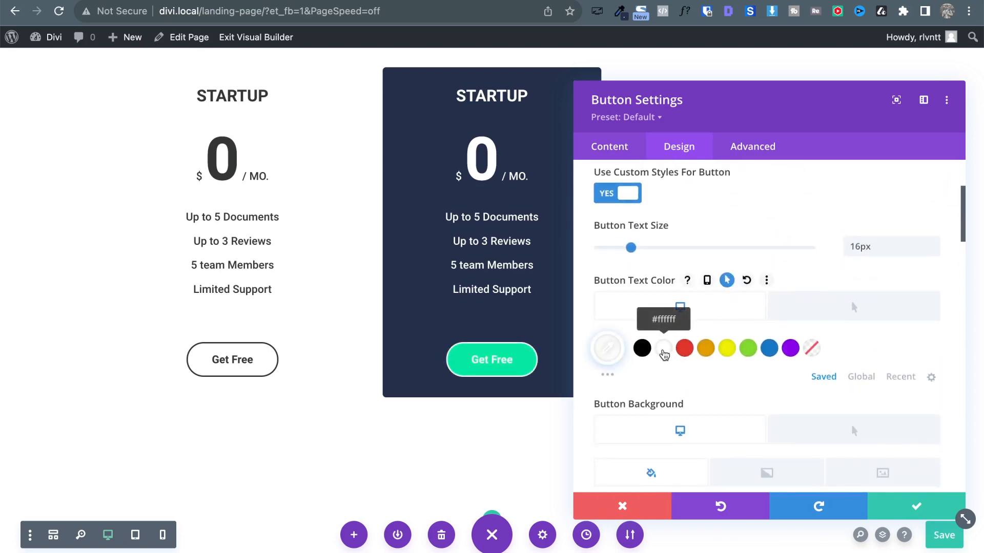
pyautogui.scroll(-1, 811, 399)
pyautogui.scroll(-8, 809, 399)
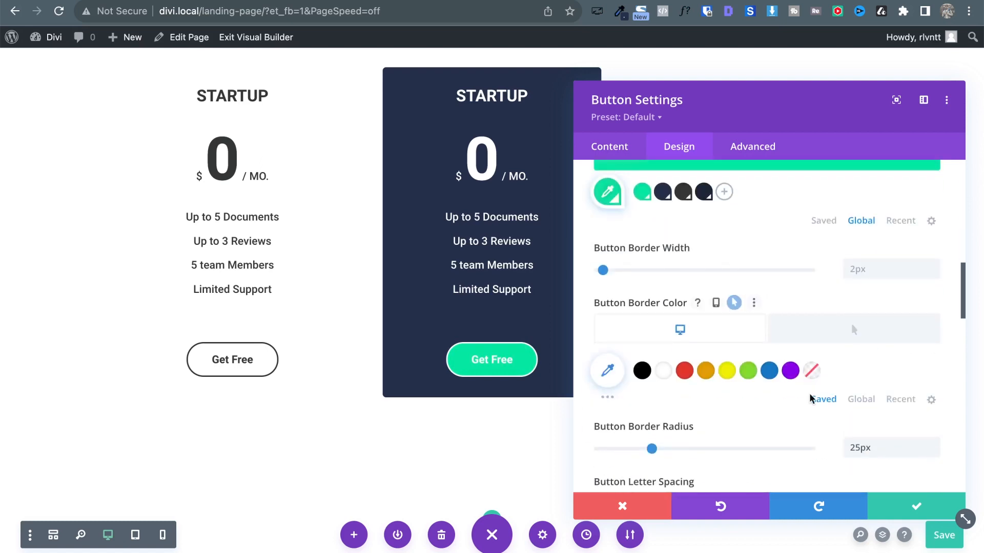
pyautogui.click(814, 291)
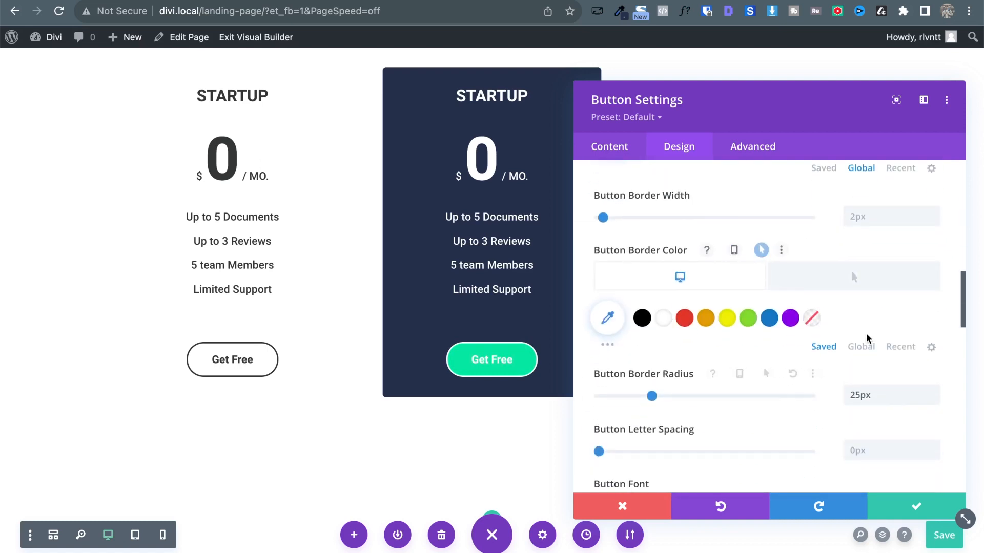
pyautogui.click(642, 319)
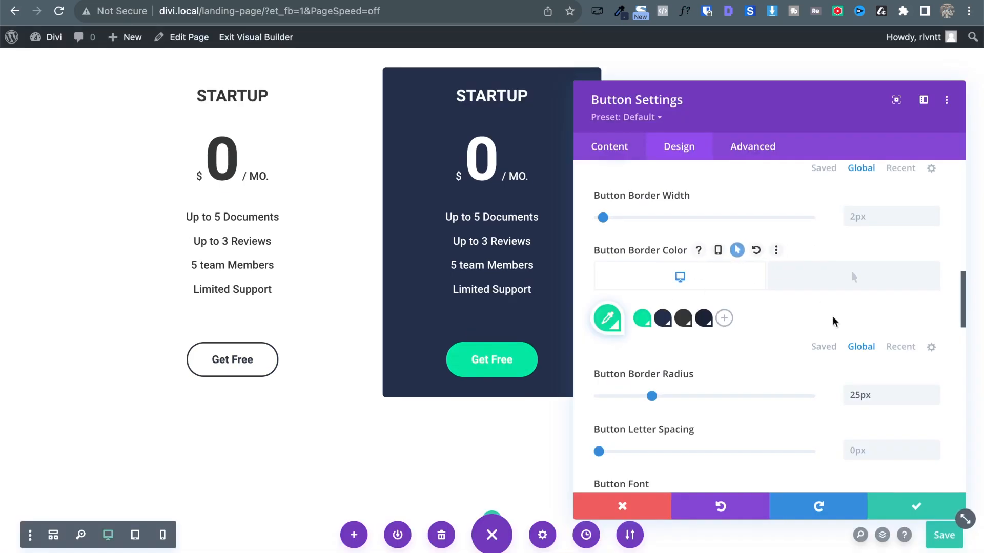
pyautogui.scroll(3, 830, 328)
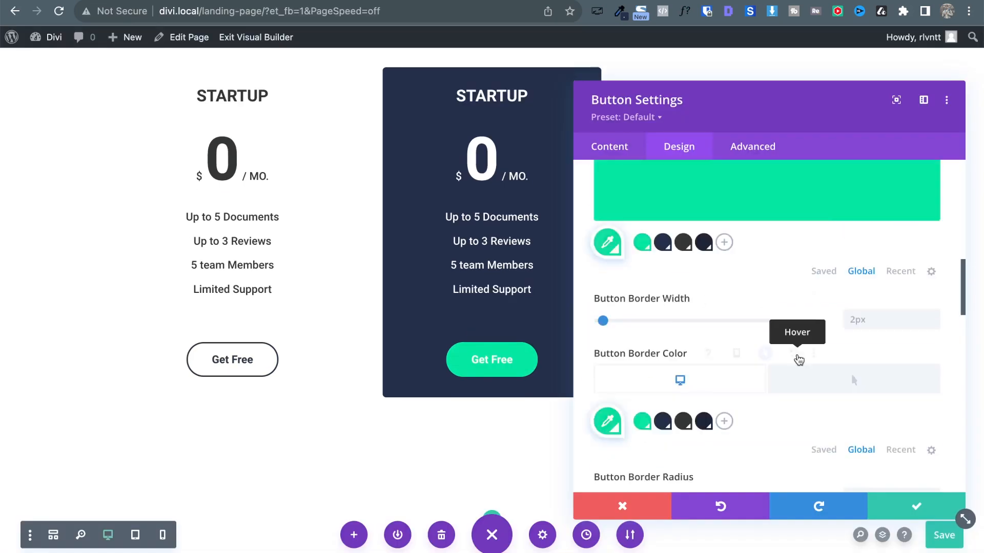
pyautogui.scroll(-3, 798, 359)
pyautogui.scroll(8, 797, 359)
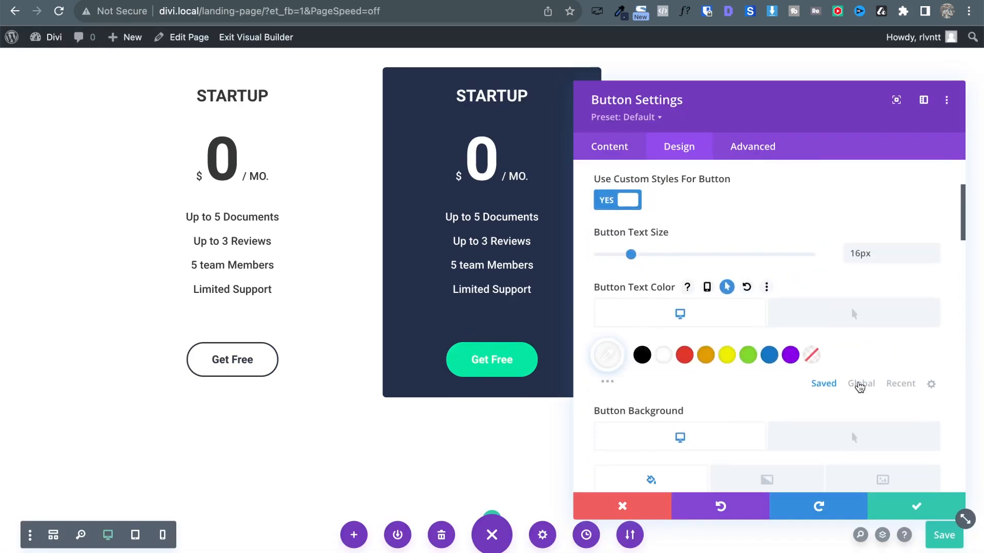
# Set the button text to the dark global colour and its hover background to green.
pyautogui.click(860, 384)
pyautogui.click(686, 359)
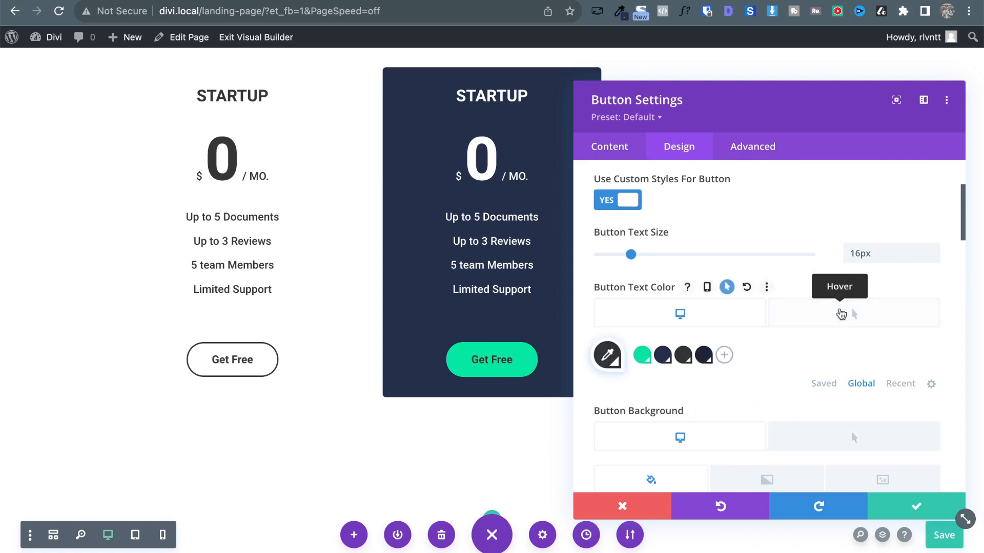
pyautogui.click(845, 313)
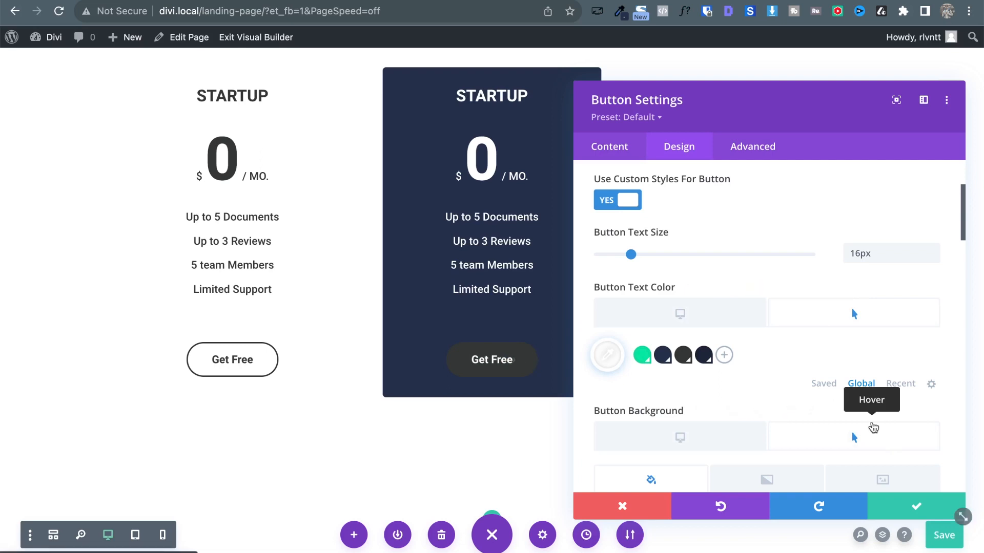
pyautogui.click(874, 428)
pyautogui.scroll(-5, 874, 428)
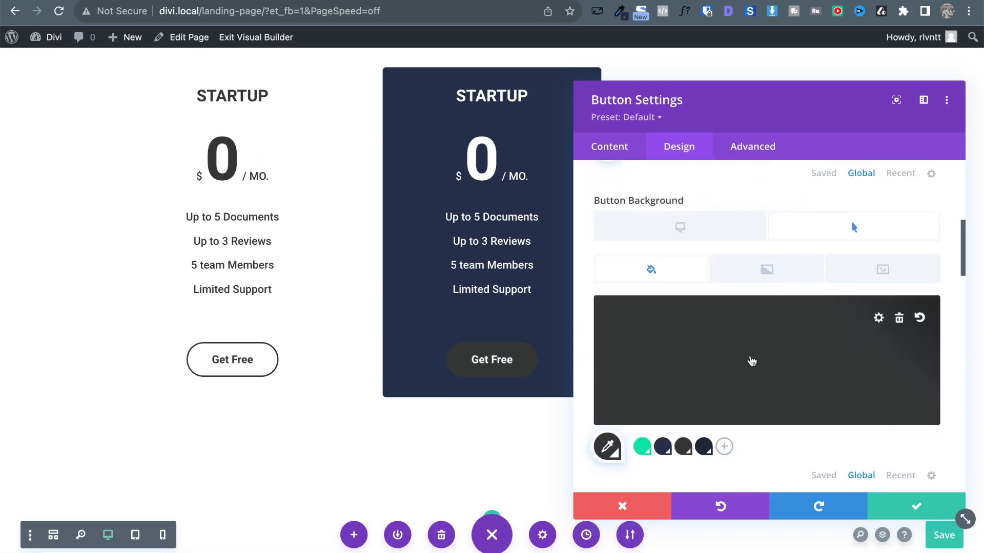
pyautogui.scroll(5, 863, 309)
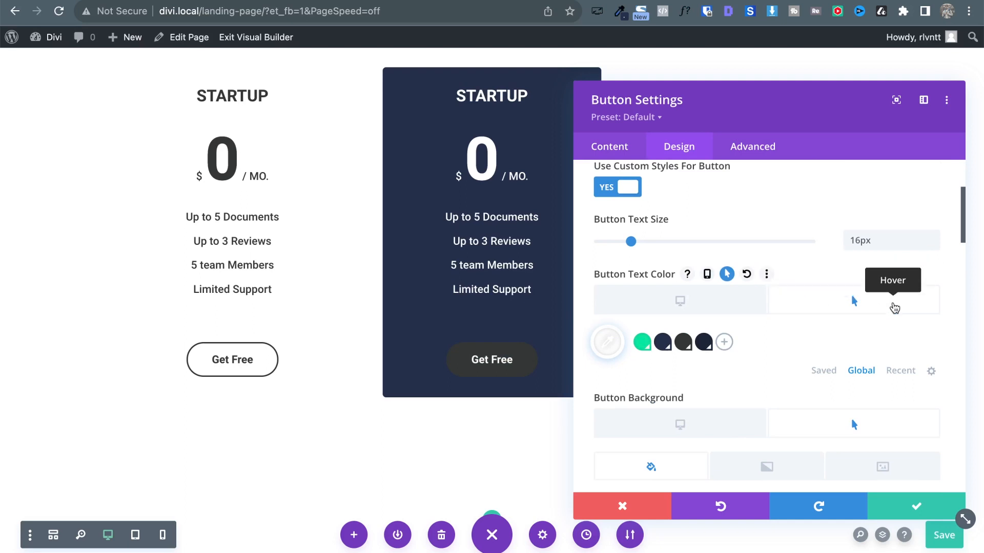
pyautogui.scroll(-2, 894, 308)
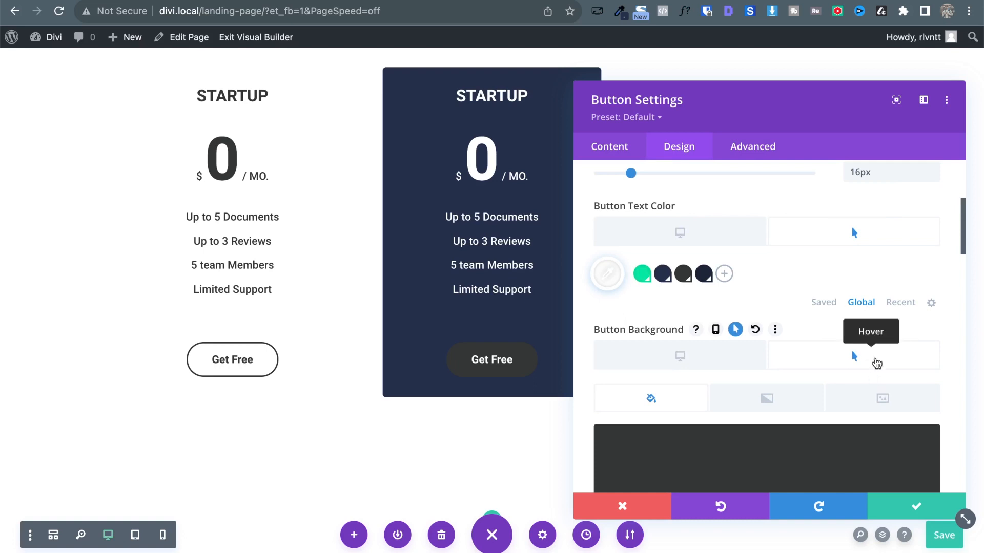
pyautogui.scroll(-4, 841, 351)
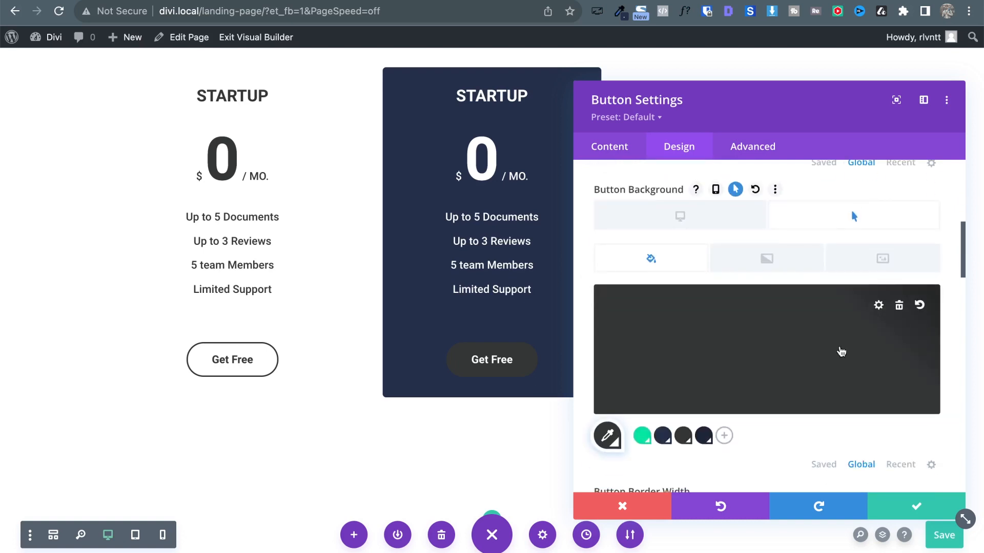
pyautogui.scroll(4, 930, 337)
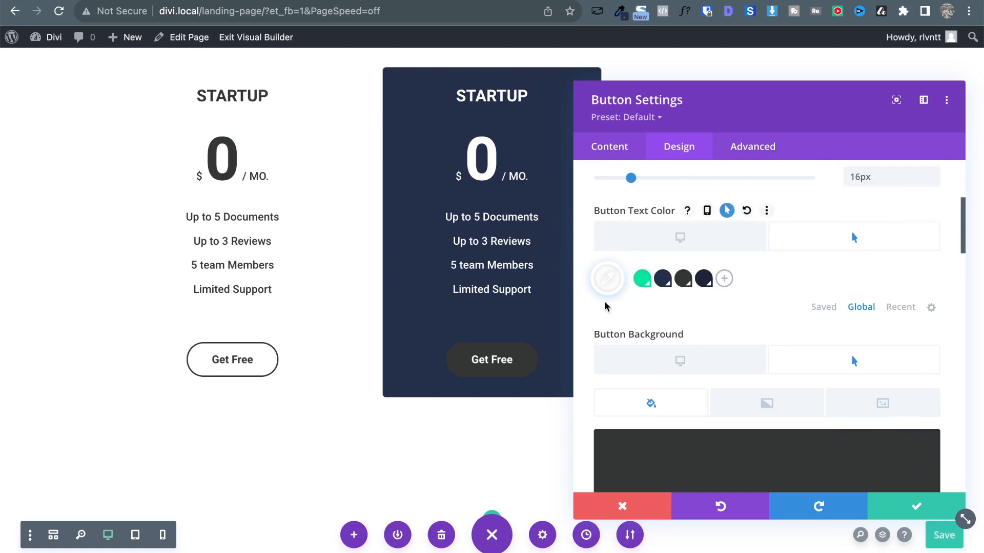
pyautogui.scroll(-4, 607, 281)
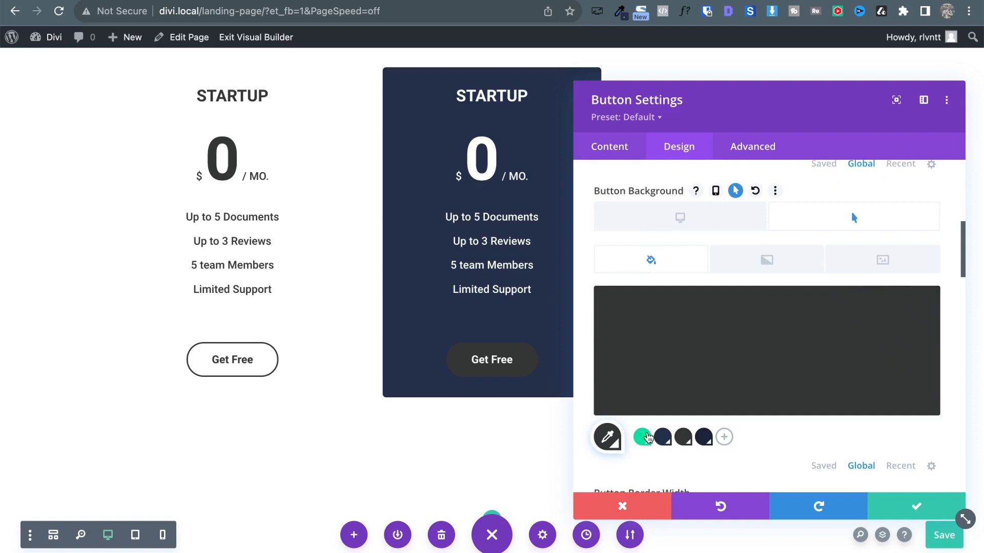
pyautogui.click(643, 437)
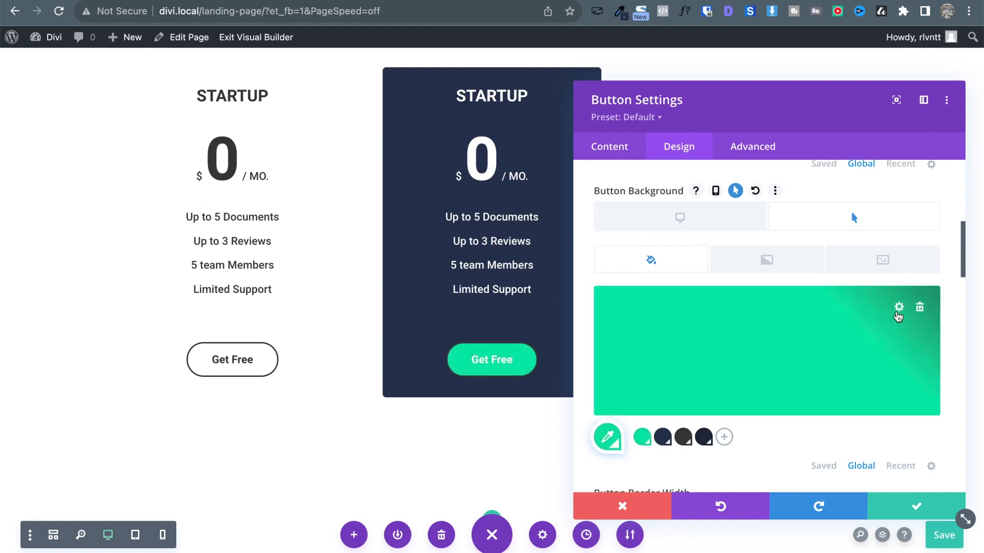
# Give the button a green border, save its settings, and glance at the reference design.
pyautogui.scroll(-6, 806, 339)
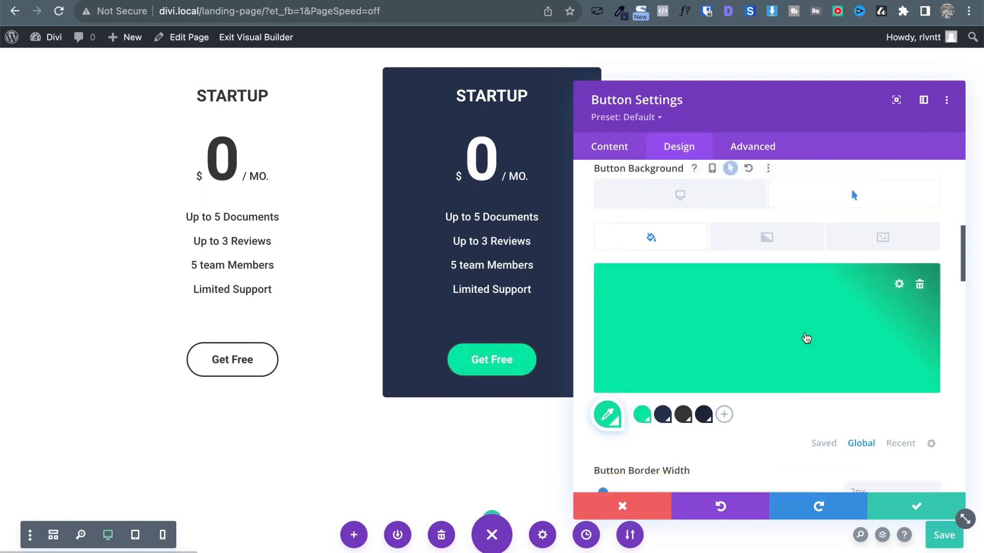
pyautogui.click(642, 409)
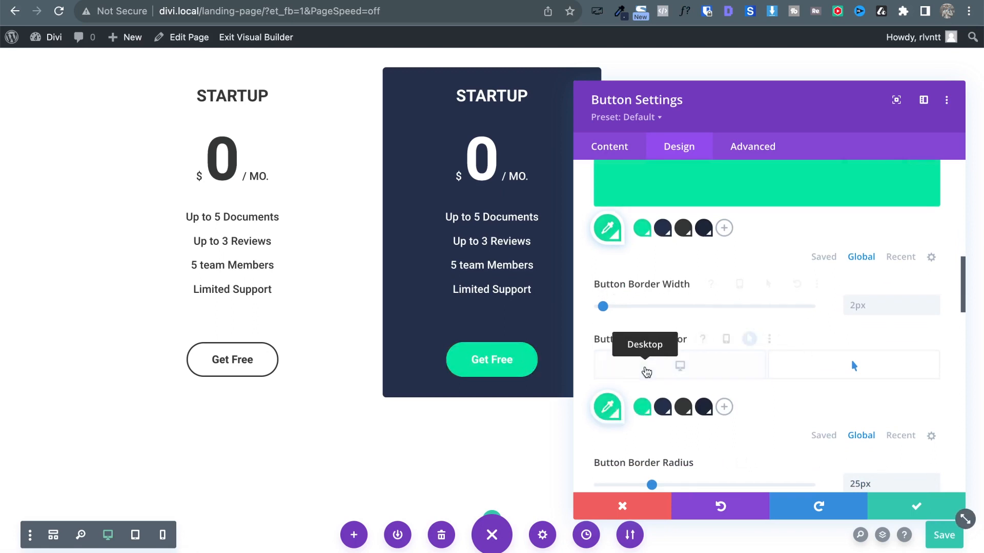
pyautogui.click(647, 366)
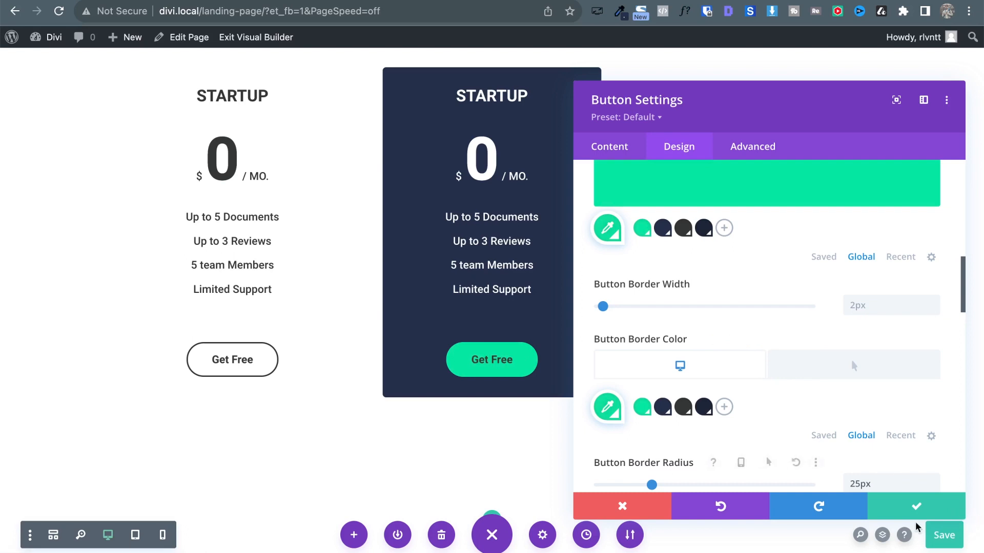
pyautogui.click(916, 507)
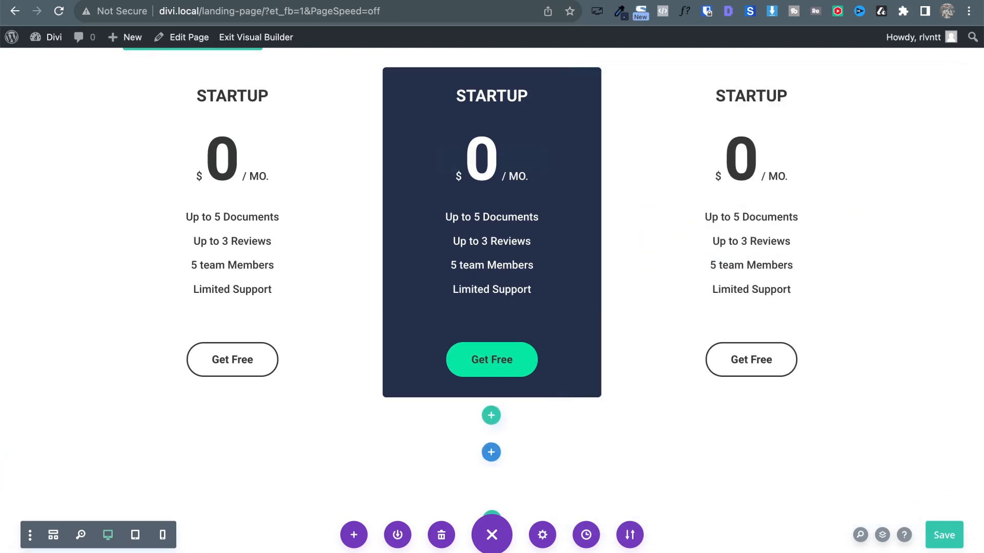
pyautogui.click(171, 1)
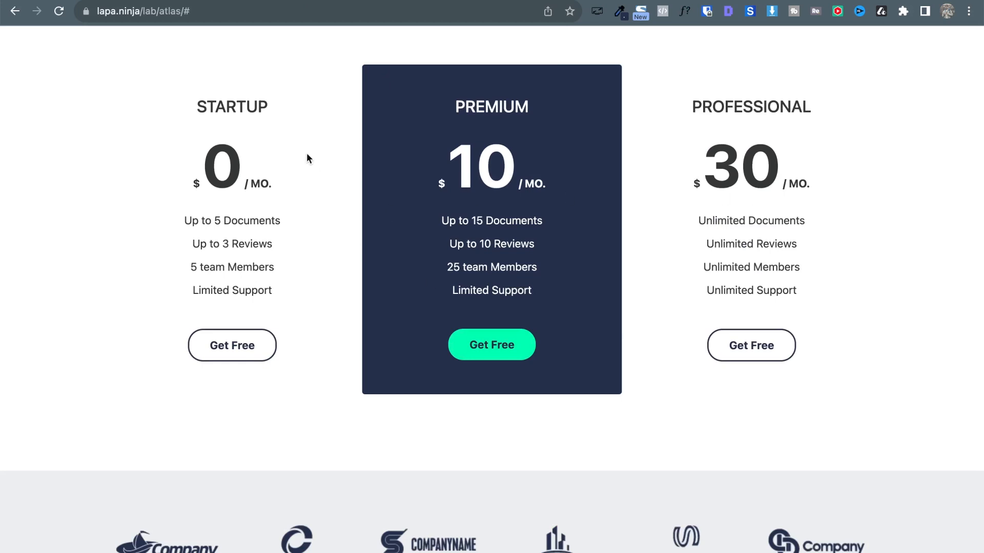
pyautogui.click(263, 1)
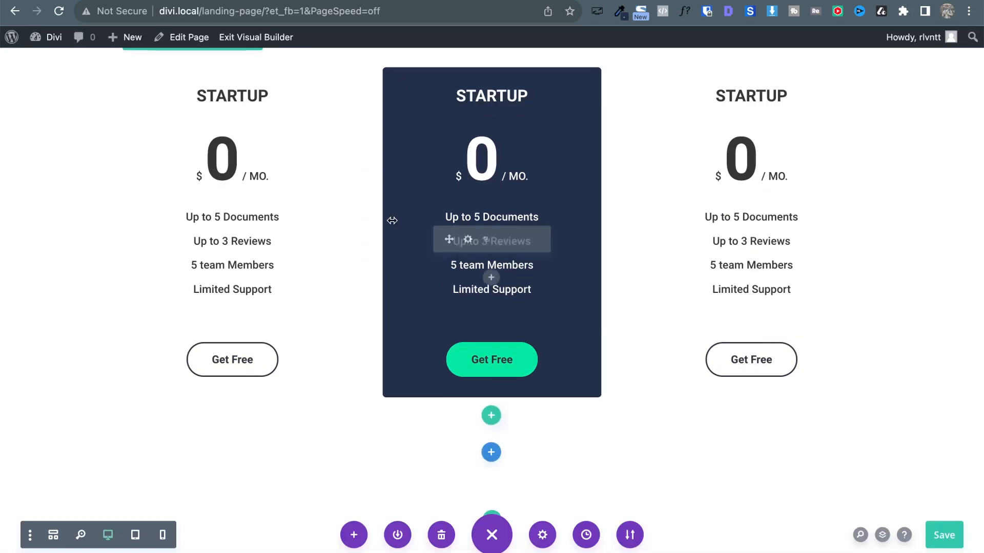
# Enable a custom gutter width on the pricing row and set it to 1.
pyautogui.scroll(3, 364, 192)
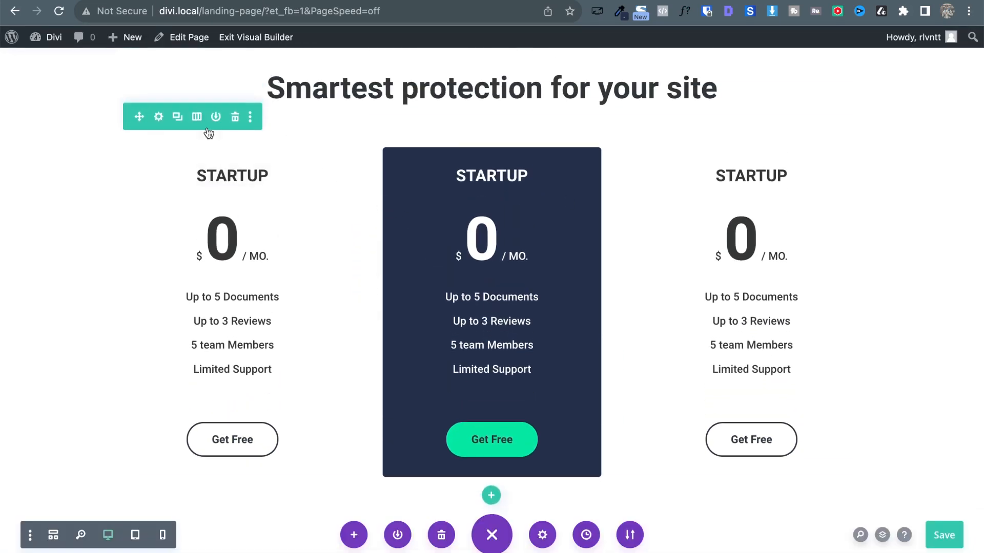
pyautogui.click(158, 116)
pyautogui.click(678, 148)
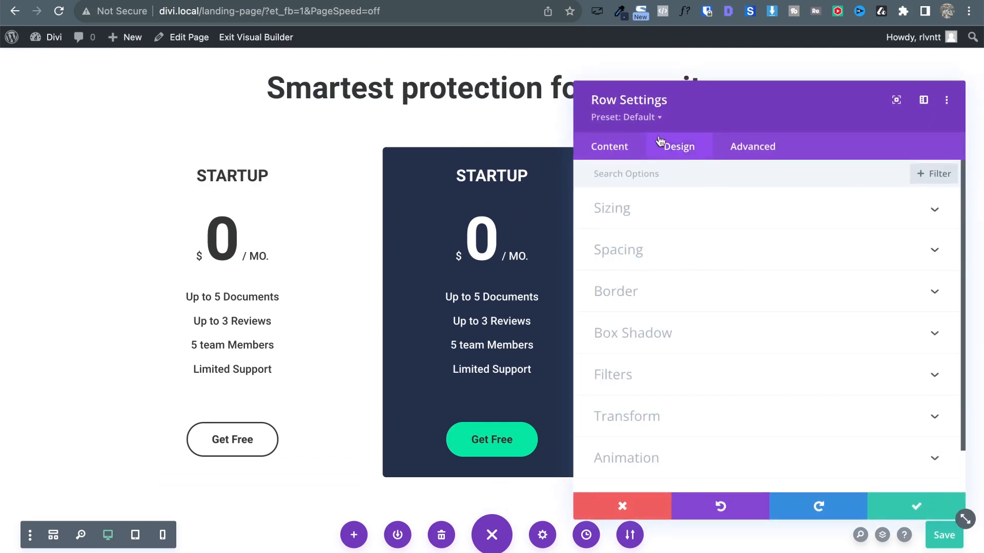
pyautogui.click(631, 215)
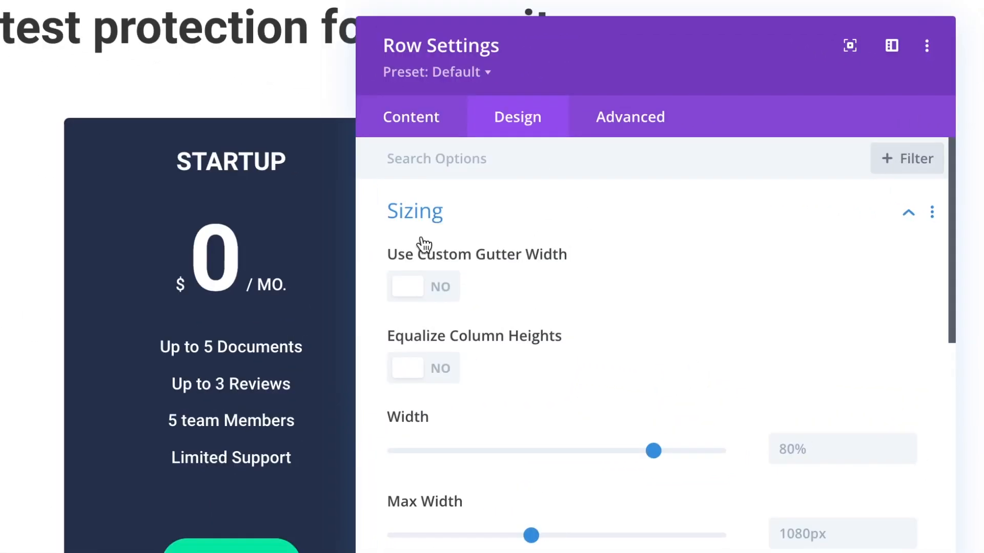
pyautogui.click(445, 291)
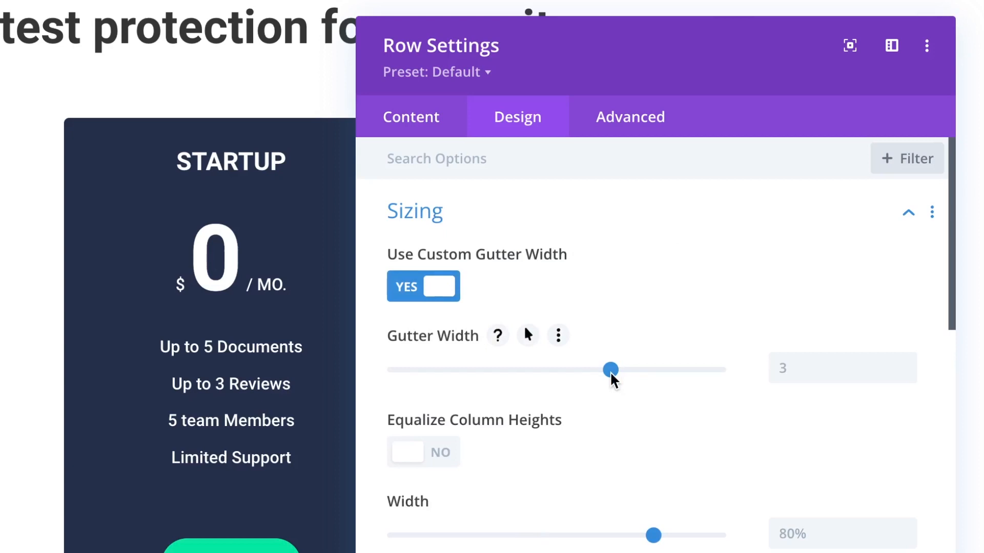
pyautogui.moveTo(612, 376); pyautogui.dragTo(417, 363)
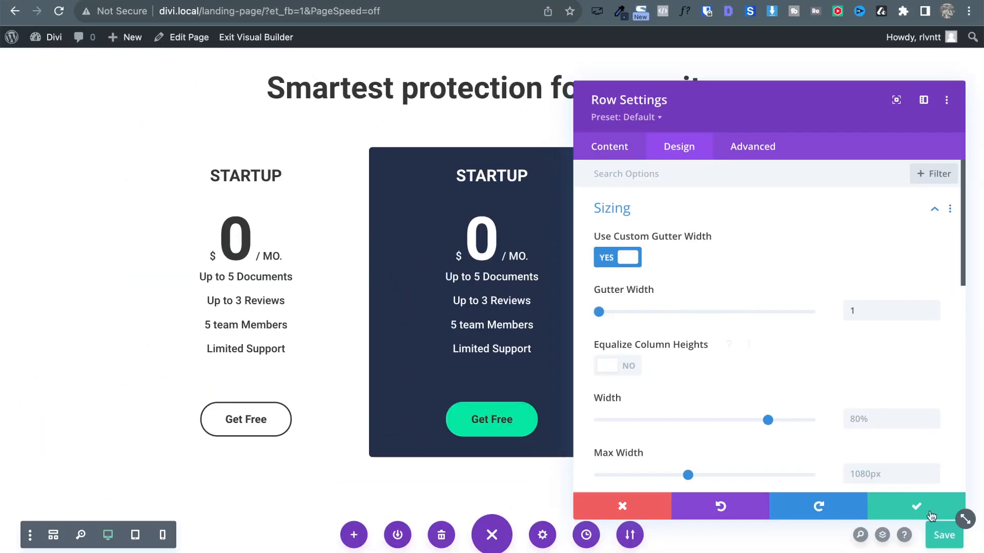
pyautogui.click(915, 507)
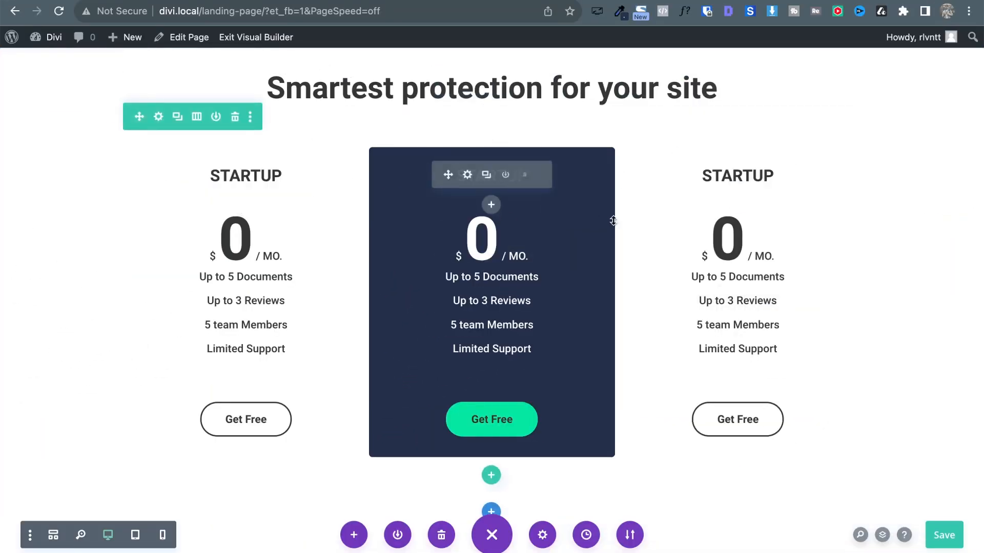
# Compare the Divi pricing section against the lapa.ninja reference page.
pyautogui.click(137, 0)
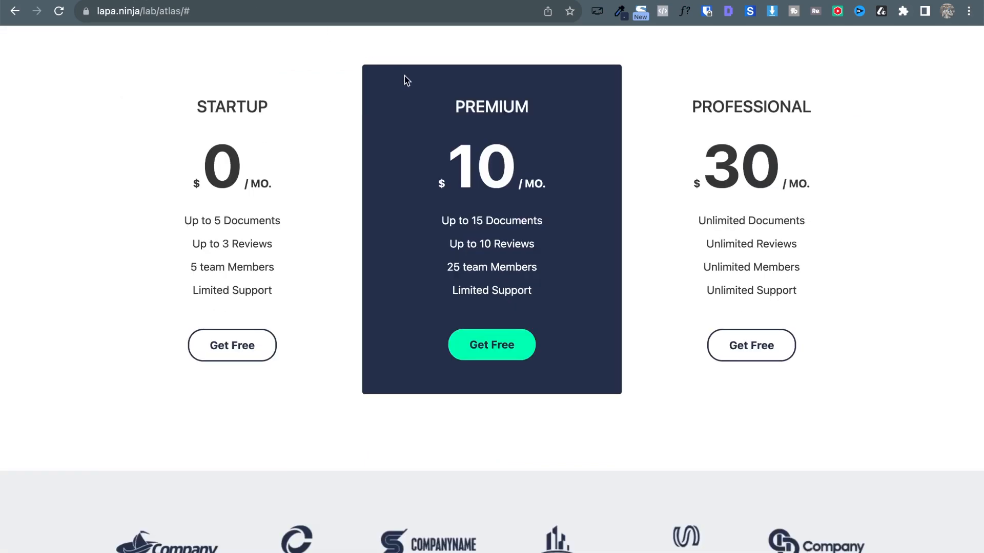
pyautogui.scroll(2, 406, 80)
pyautogui.click(306, 0)
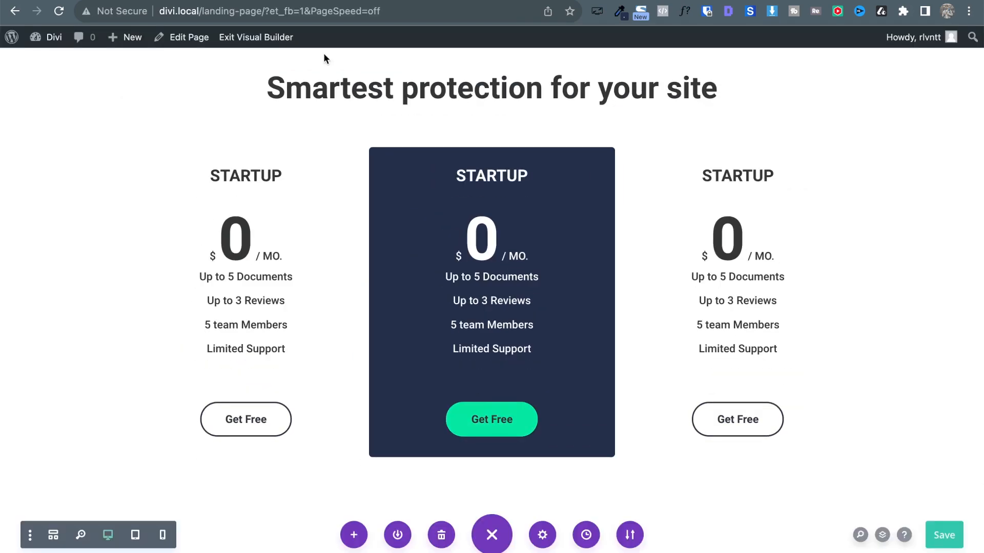
pyautogui.scroll(-3, 468, 198)
pyautogui.scroll(-5, 468, 198)
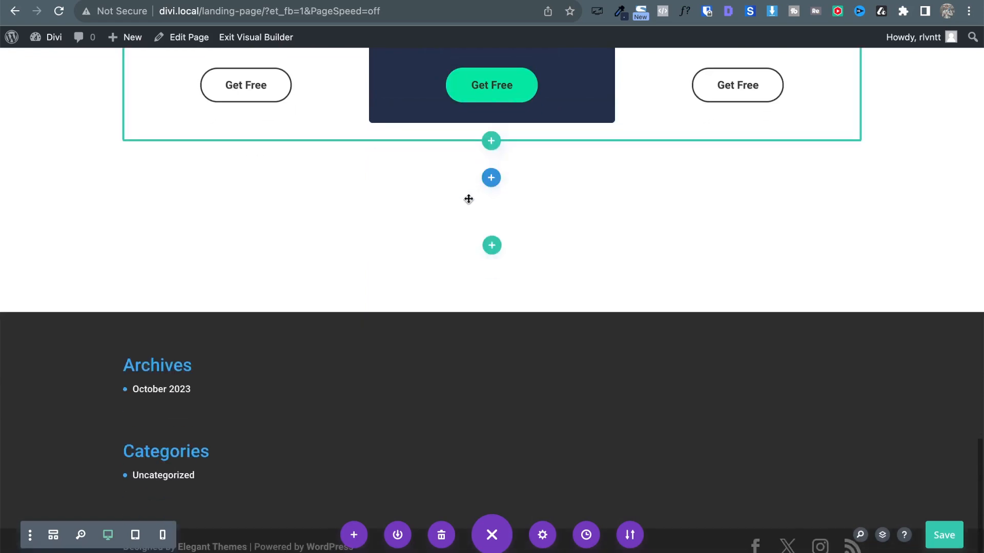
pyautogui.scroll(5, 779, 288)
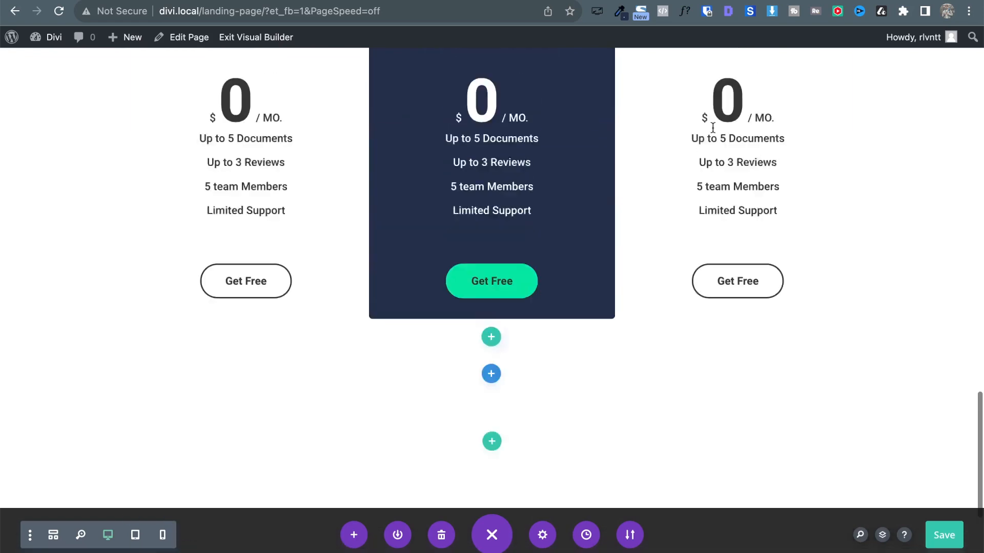
pyautogui.click(123, 0)
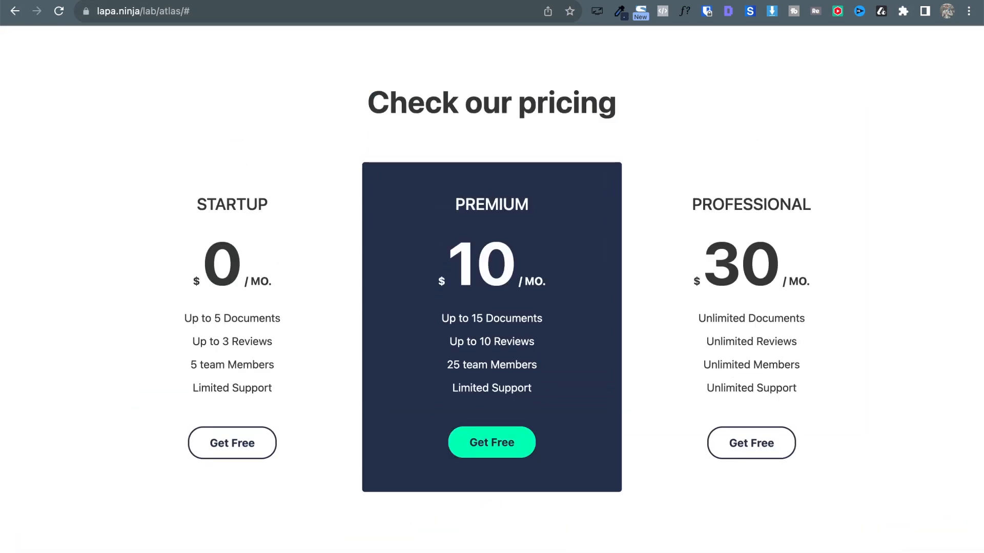
pyautogui.click(216, 0)
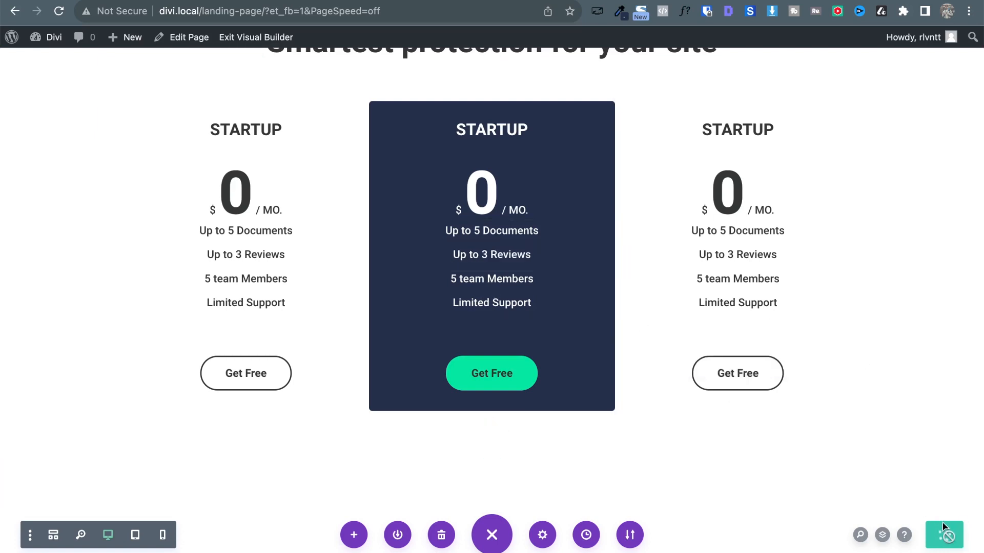
# Sample the logo strip's light grey #EBEEEF with the eyedropper, then return to Divi.
pyautogui.click(123, 0)
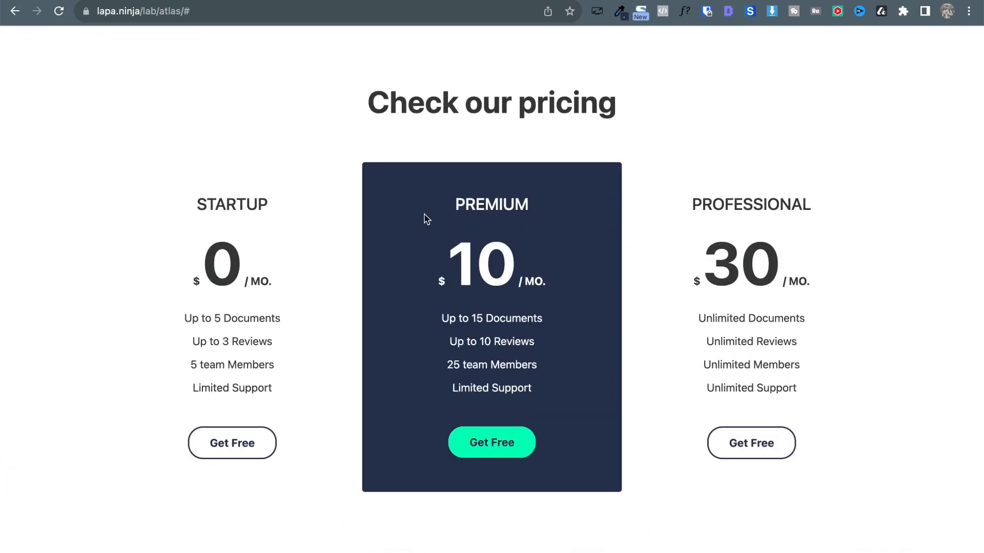
pyautogui.scroll(-8, 424, 219)
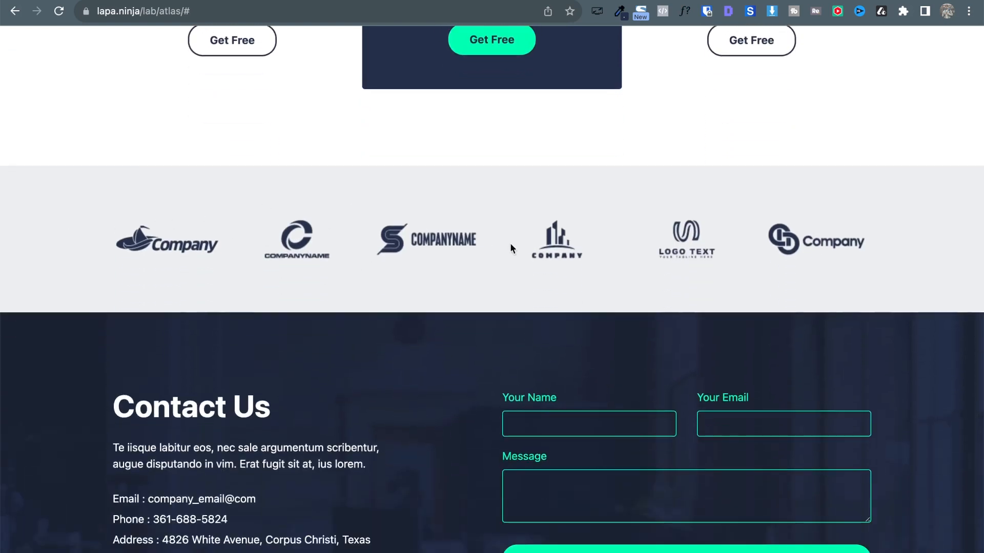
pyautogui.click(621, 10)
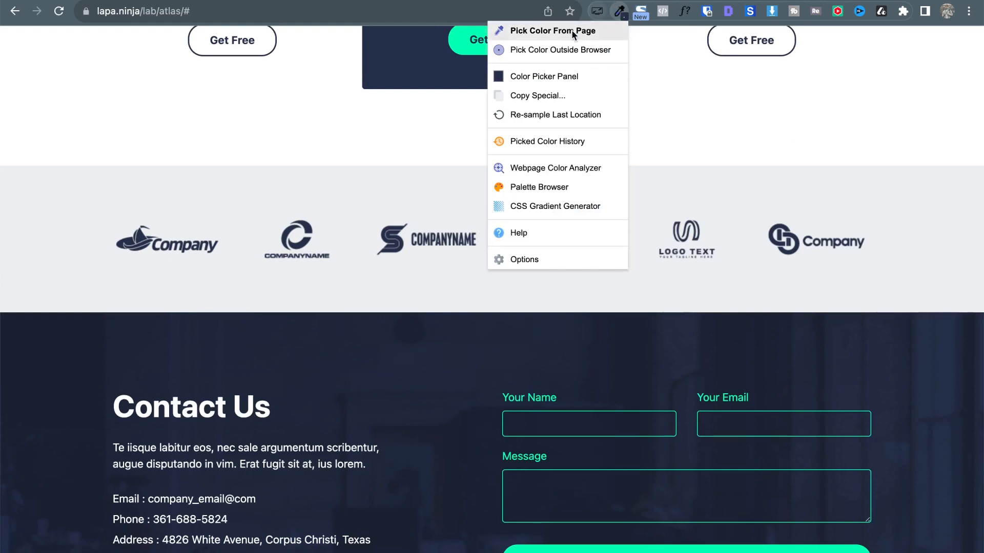
pyautogui.click(528, 29)
pyautogui.click(208, 214)
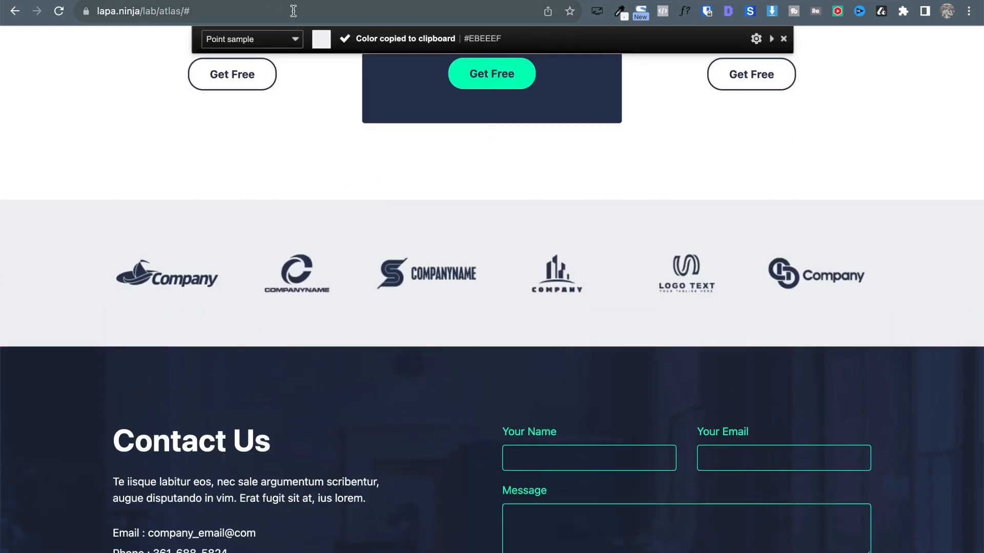
pyautogui.hotkey('ctrl', 'Tab')
pyautogui.scroll(-5, 551, 411)
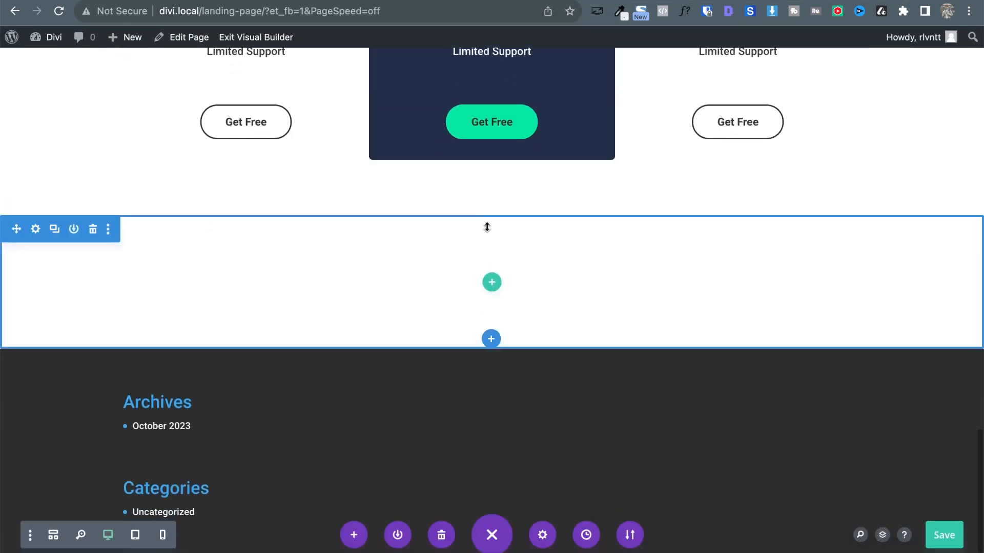
# Give the empty section a #EBEEEF background colour, then briefly check the reference page.
pyautogui.click(34, 229)
pyautogui.click(632, 252)
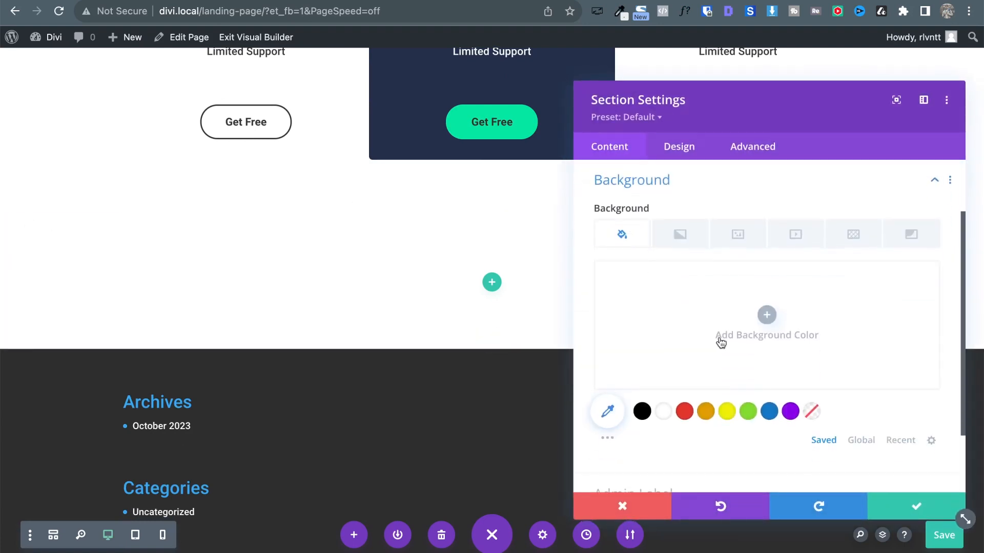
pyautogui.click(768, 316)
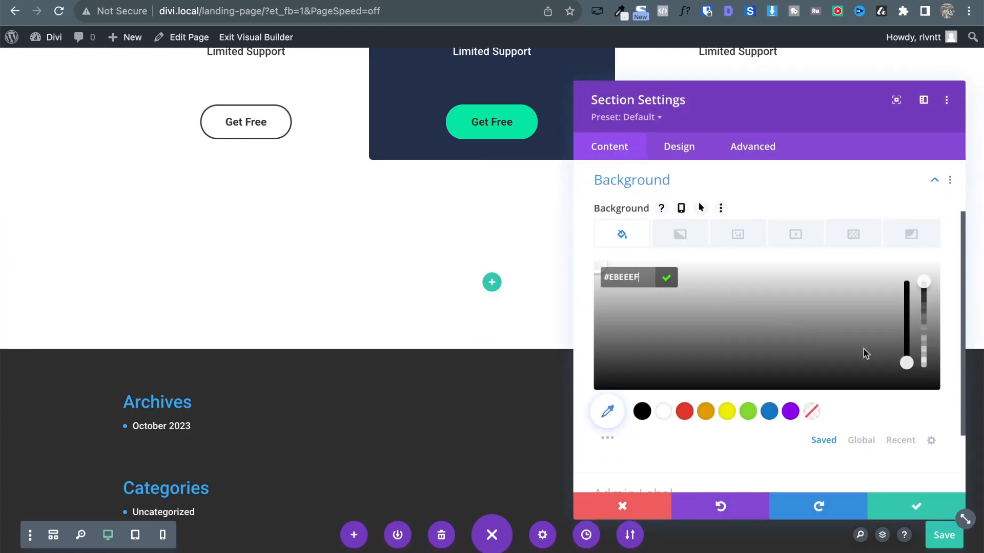
pyautogui.click(666, 277)
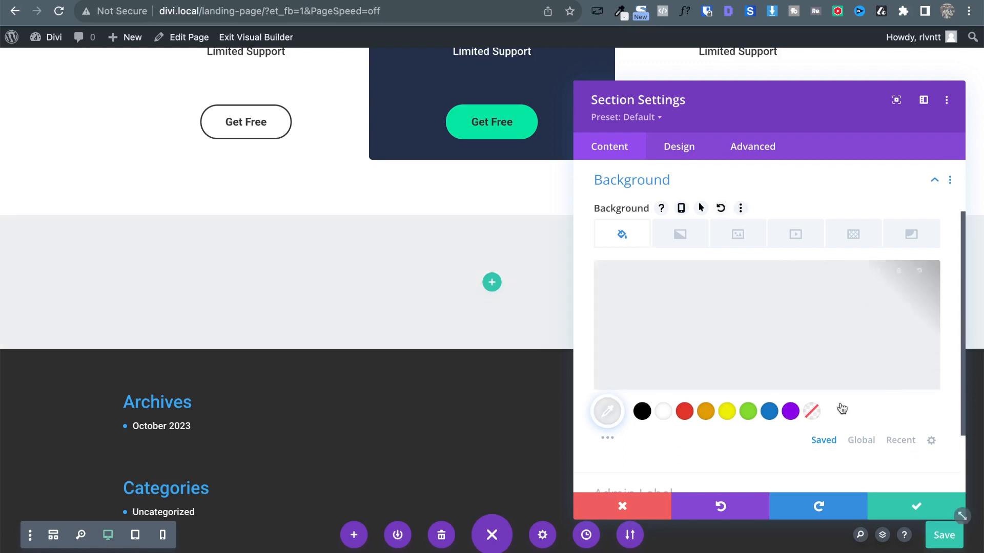
pyautogui.click(915, 510)
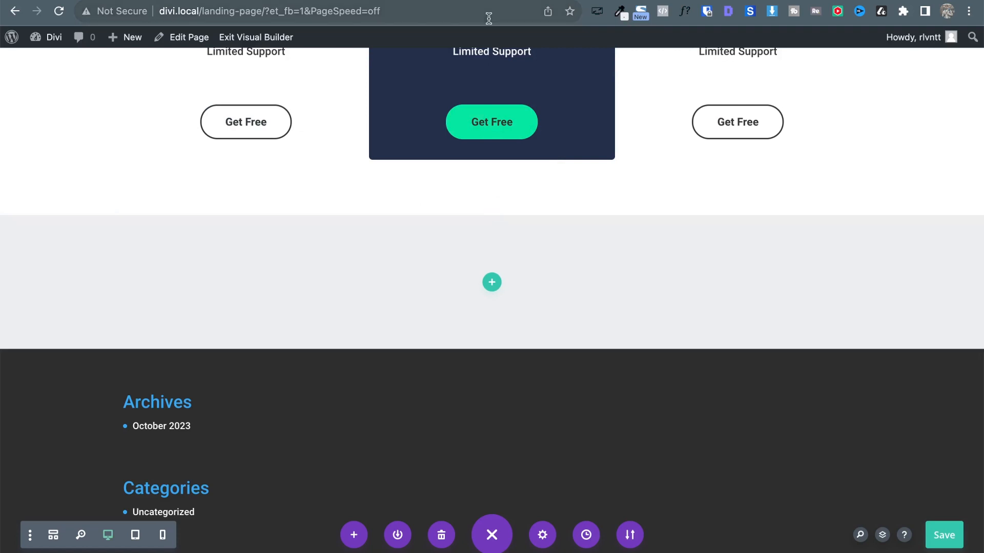
pyautogui.click(488, 2)
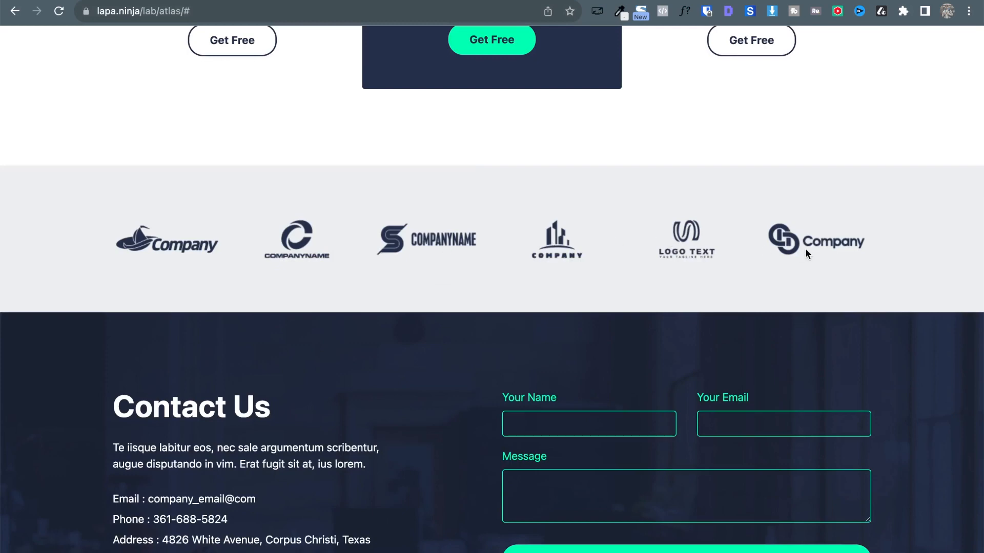
pyautogui.hotkey('ctrl', 'Tab')
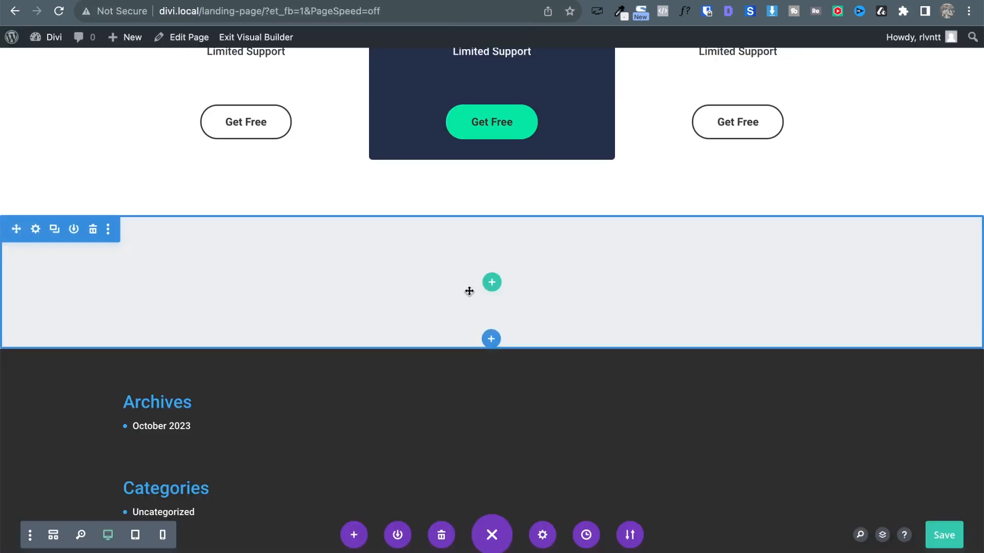
# Add a six-column row to the grey section with an Image module in column one.
pyautogui.click(491, 282)
pyautogui.scroll(-3, 576, 368)
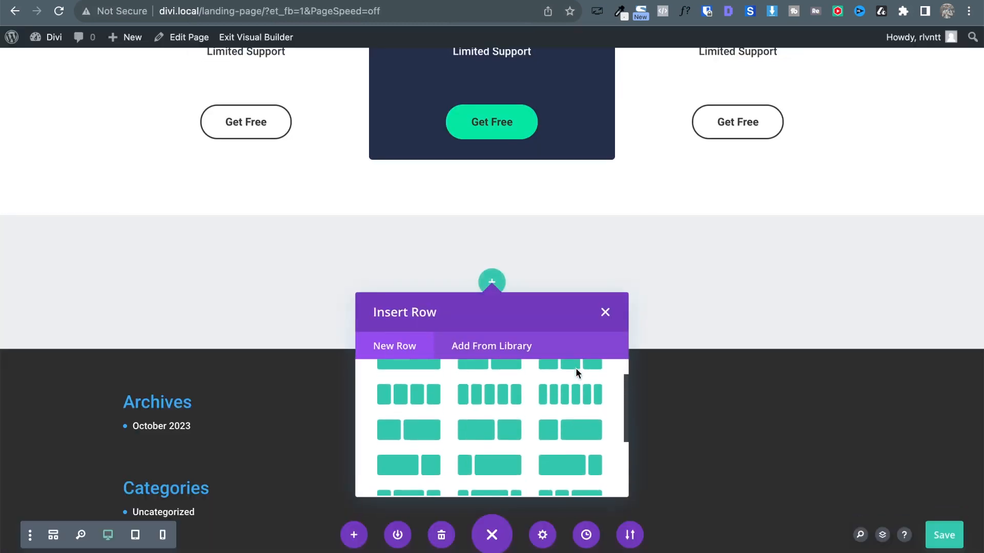
pyautogui.scroll(-1, 702, 363)
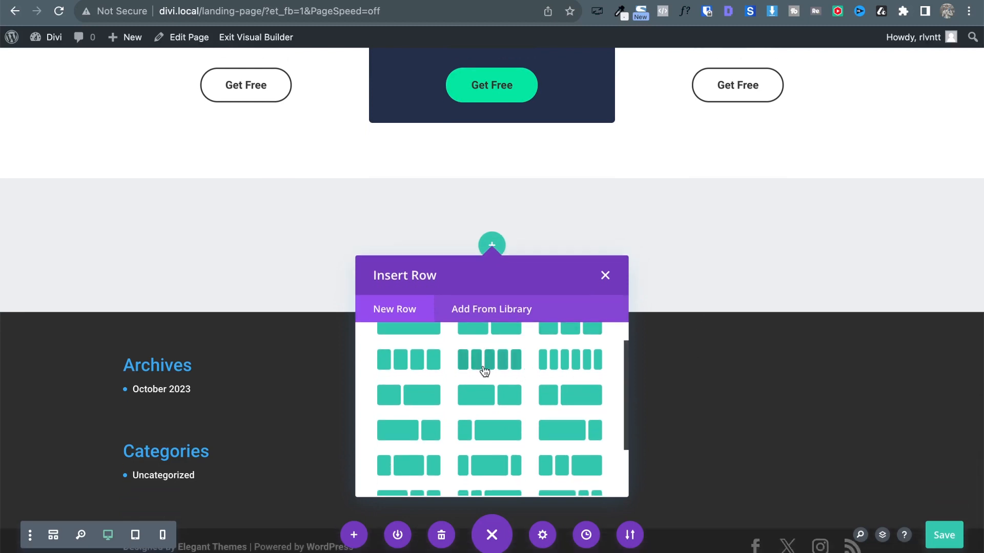
pyautogui.click(549, 369)
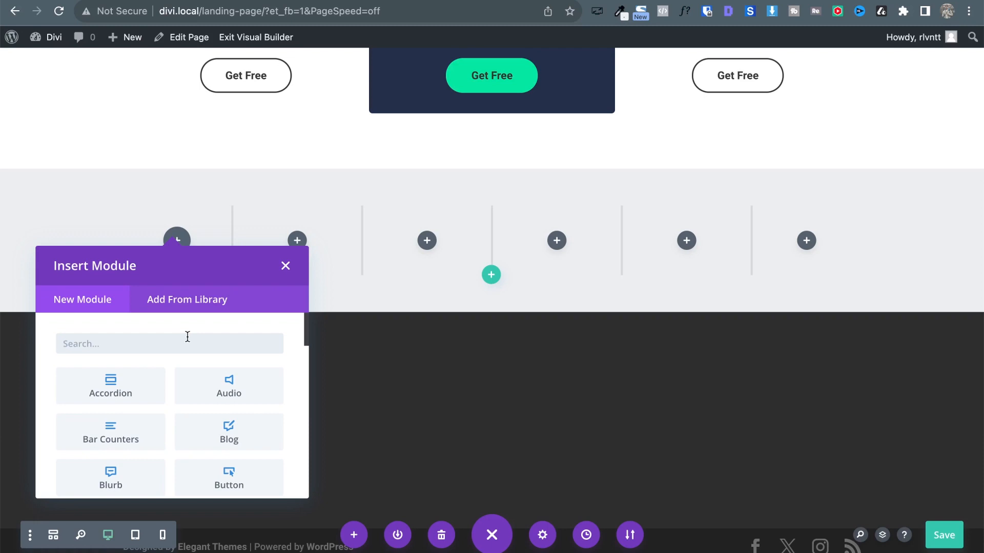
pyautogui.write('im')
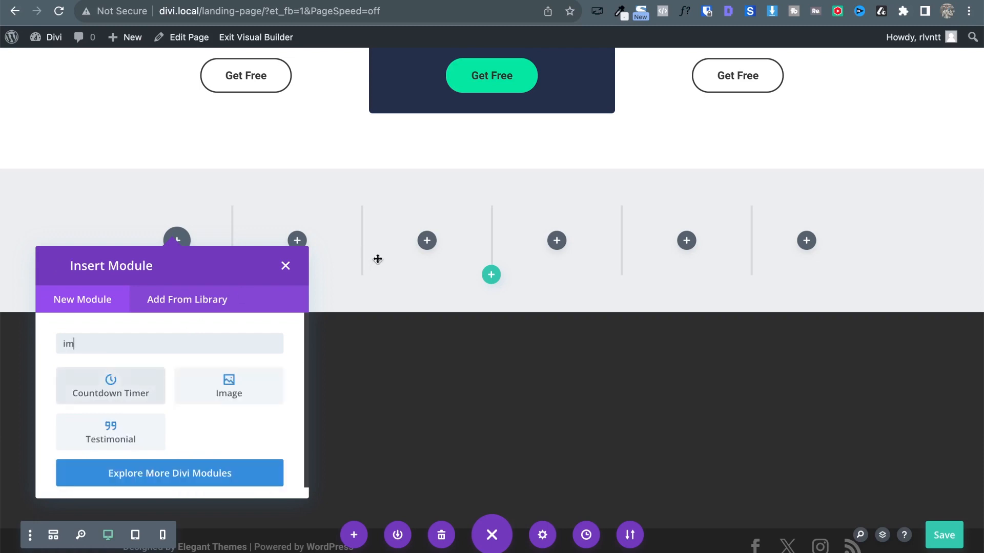
pyautogui.click(248, 398)
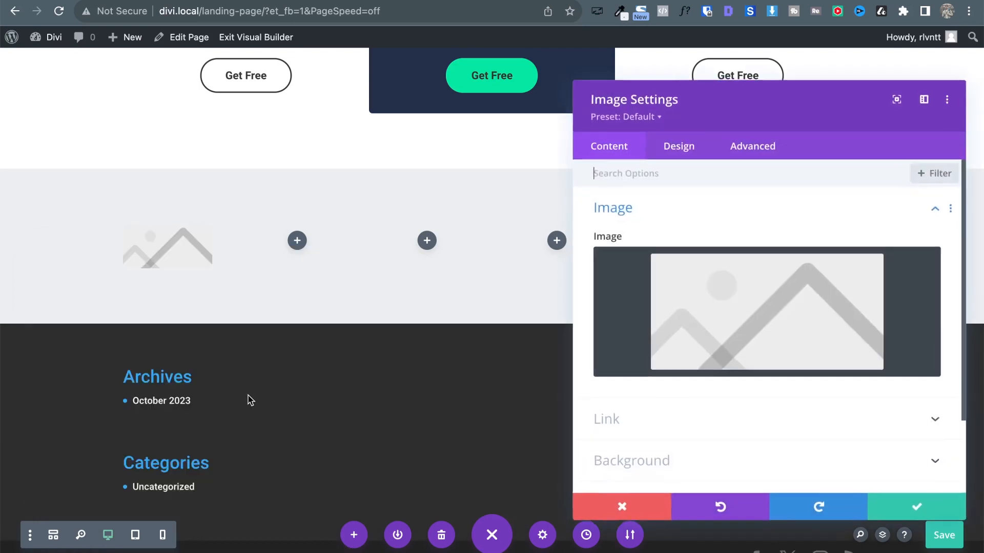
# Upload the six client logo PNGs to the media library and insert client-1.
pyautogui.click(741, 287)
pyautogui.hotkey('ctrl', 'Up')
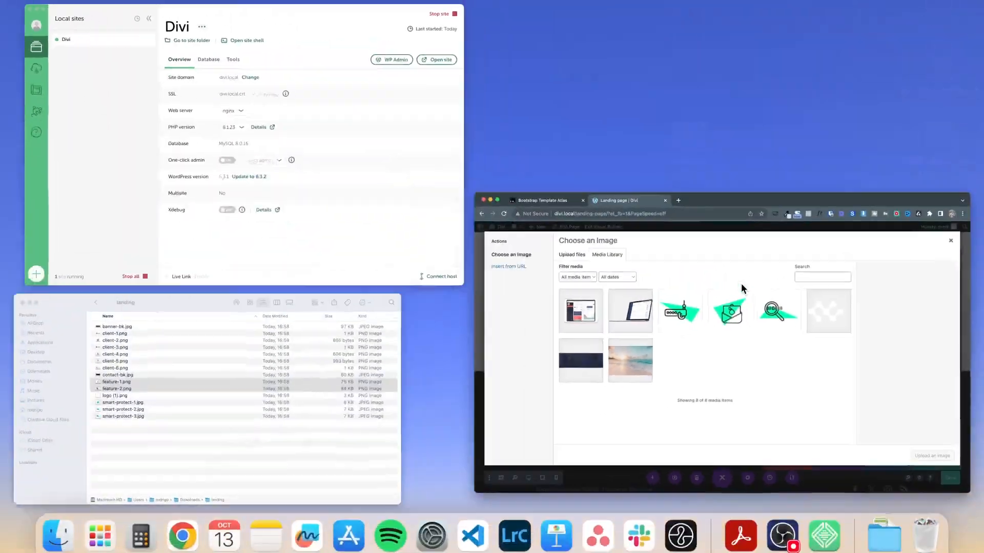
pyautogui.click(200, 355)
pyautogui.click(552, 219)
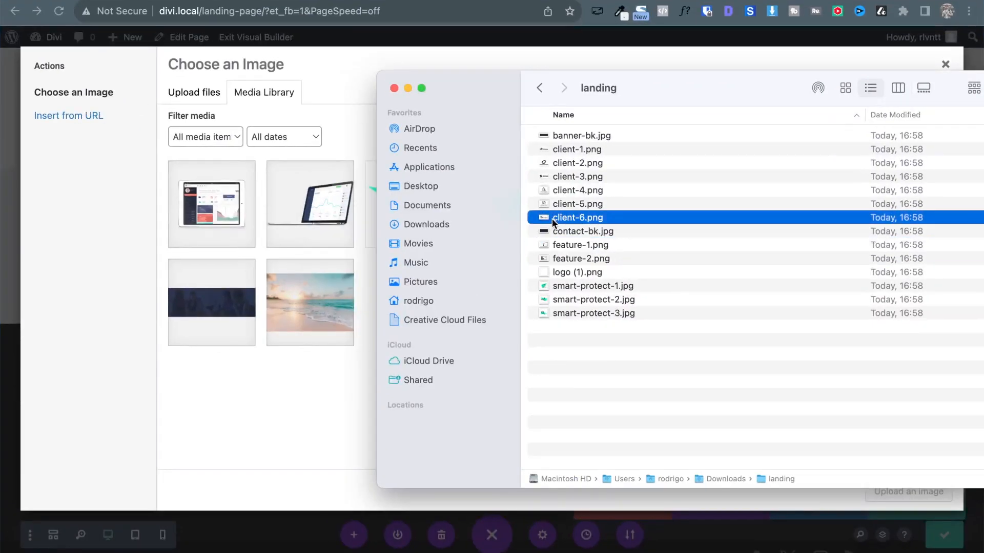
pyautogui.hotkey('shift', 'Up')
pyautogui.hotkey('shift', 'Up')
pyautogui.hotkey('shift', 'Up')
pyautogui.hotkey('shift', 'Up')
pyautogui.hotkey('shift', 'Up')
pyautogui.moveTo(552, 220); pyautogui.dragTo(254, 403)
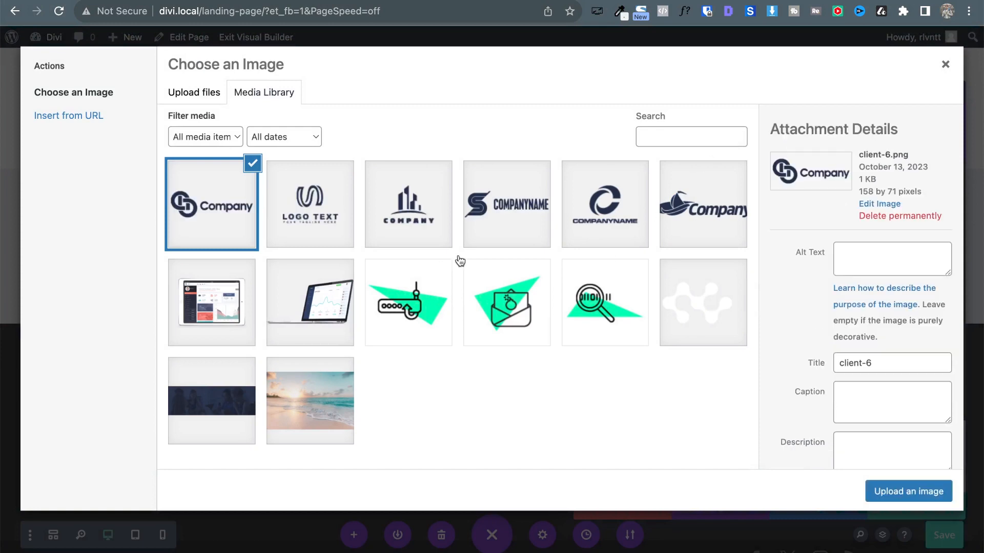
pyautogui.click(676, 199)
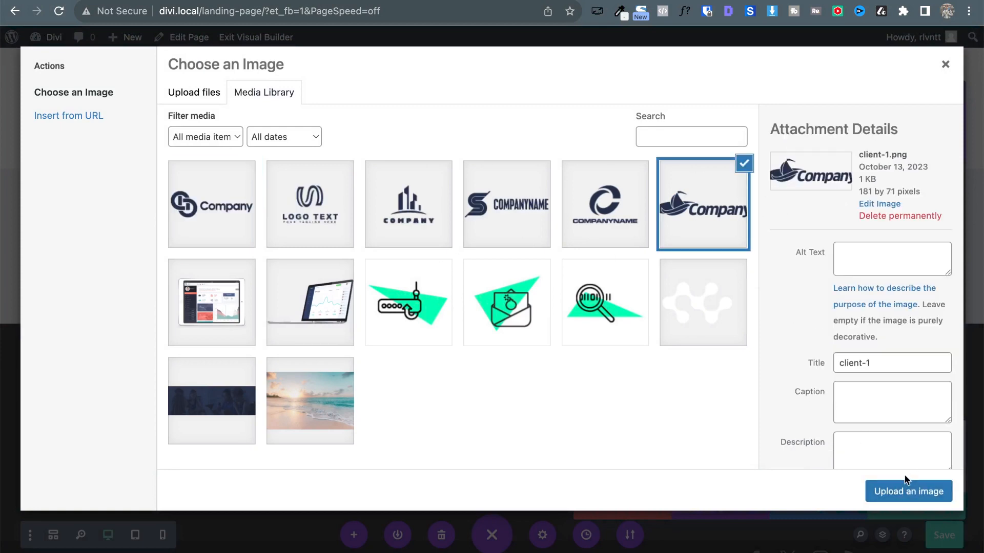
pyautogui.click(898, 492)
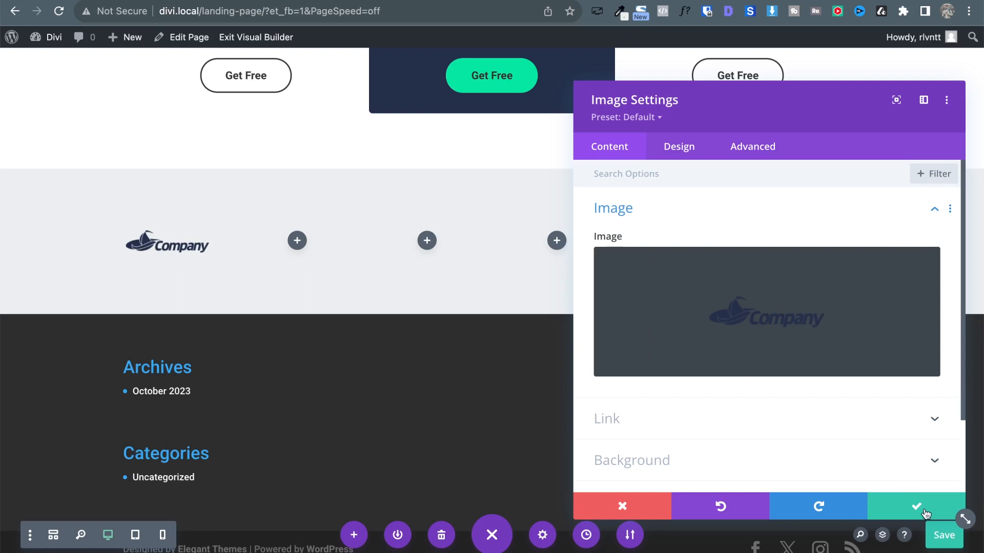
# Cut the logo row down to the logo column and duplicate it into six columns.
pyautogui.click(925, 513)
pyautogui.click(160, 199)
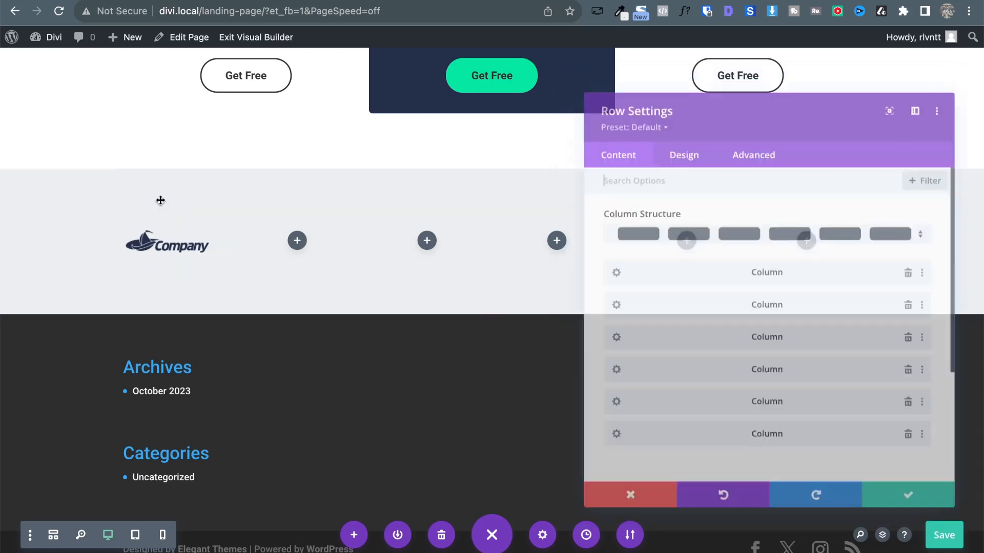
pyautogui.click(916, 306)
pyautogui.click(915, 305)
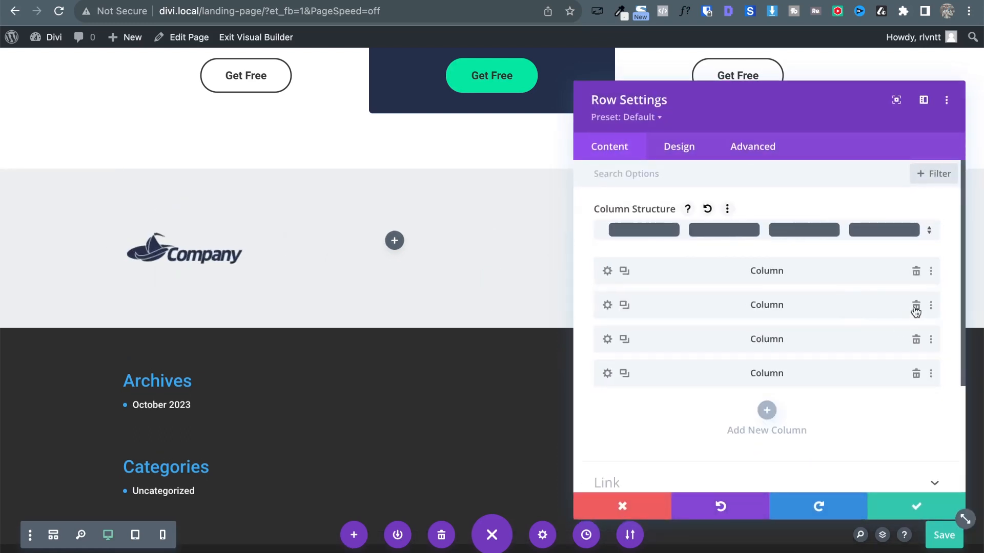
pyautogui.click(915, 306)
pyautogui.click(915, 305)
pyautogui.click(916, 305)
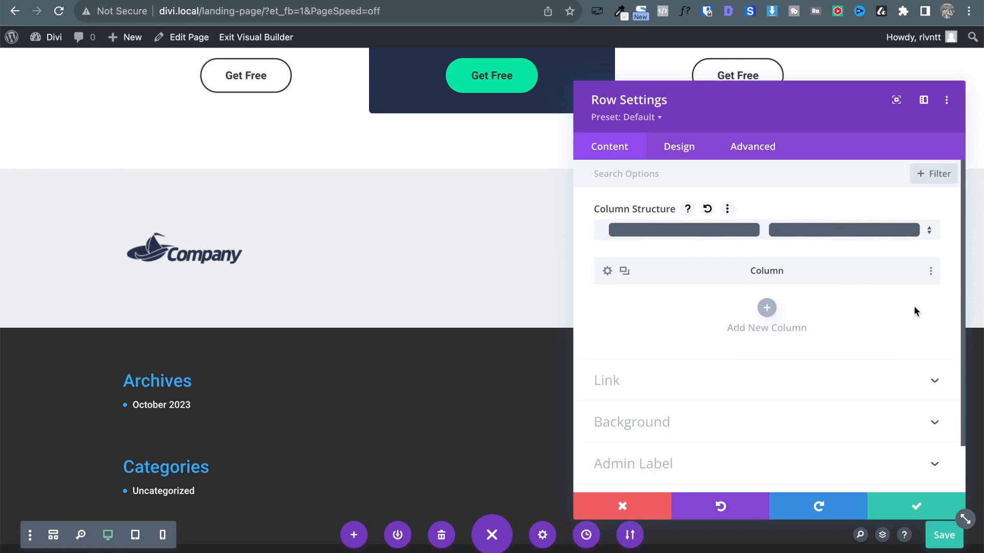
pyautogui.click(625, 272)
pyautogui.click(624, 272)
pyautogui.click(625, 272)
pyautogui.click(624, 271)
pyautogui.click(625, 271)
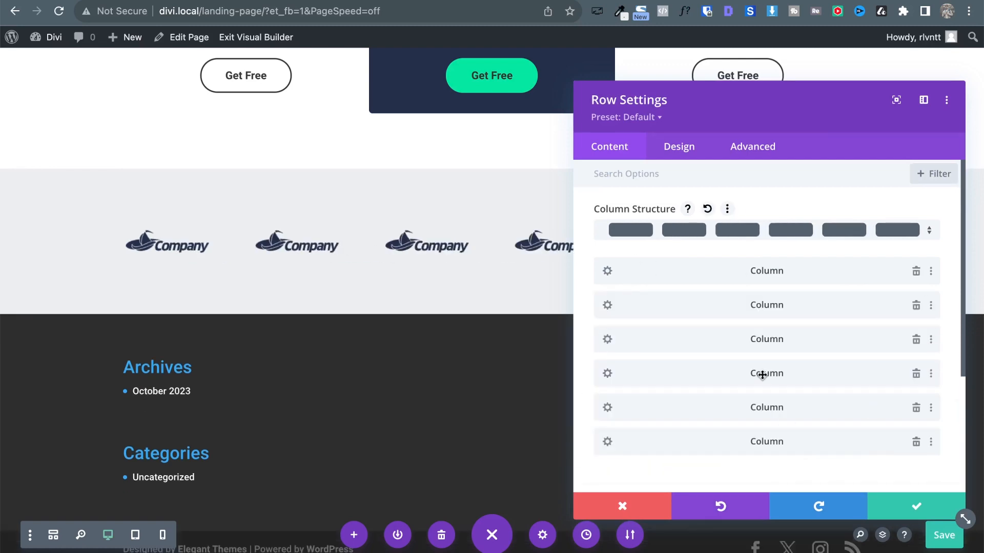
pyautogui.click(915, 506)
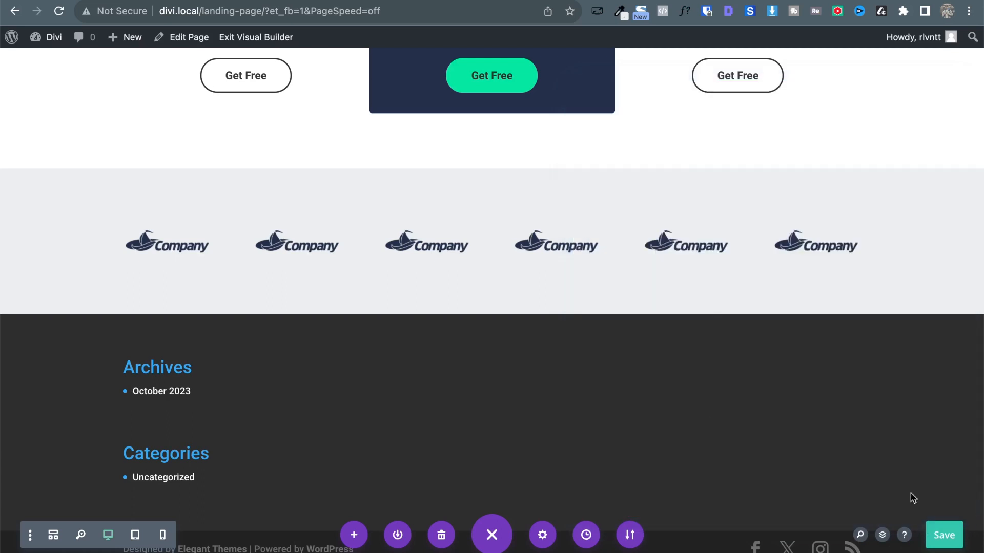
# Swap the second column's logo for client-2, the C COMPANYNAME logo.
pyautogui.click(269, 233)
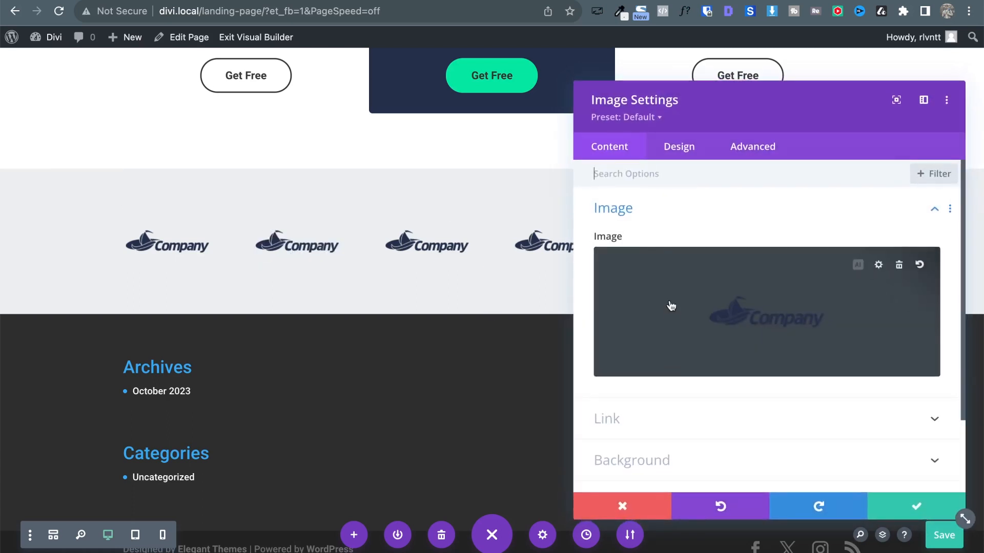
pyautogui.click(729, 328)
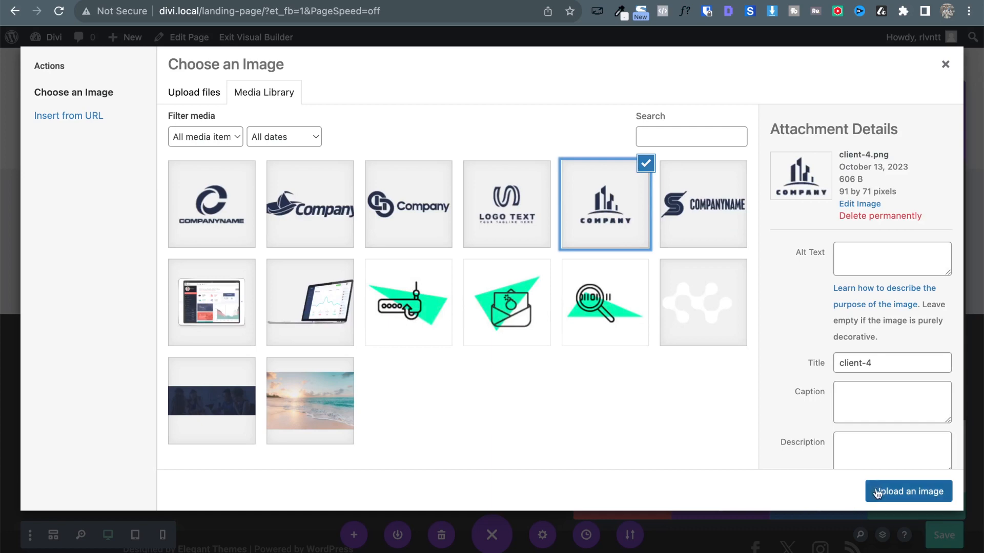
pyautogui.click(521, 221)
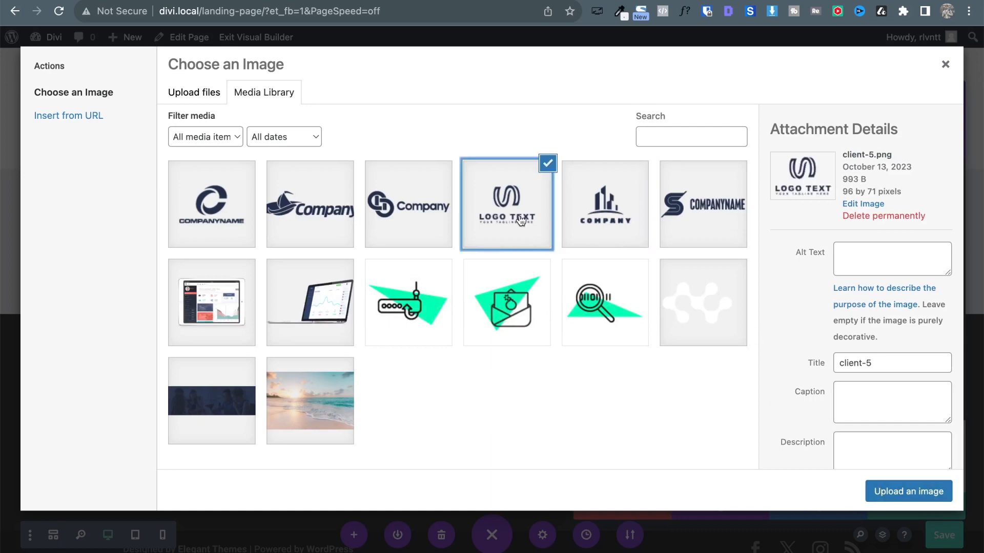
pyautogui.click(292, 196)
pyautogui.click(186, 197)
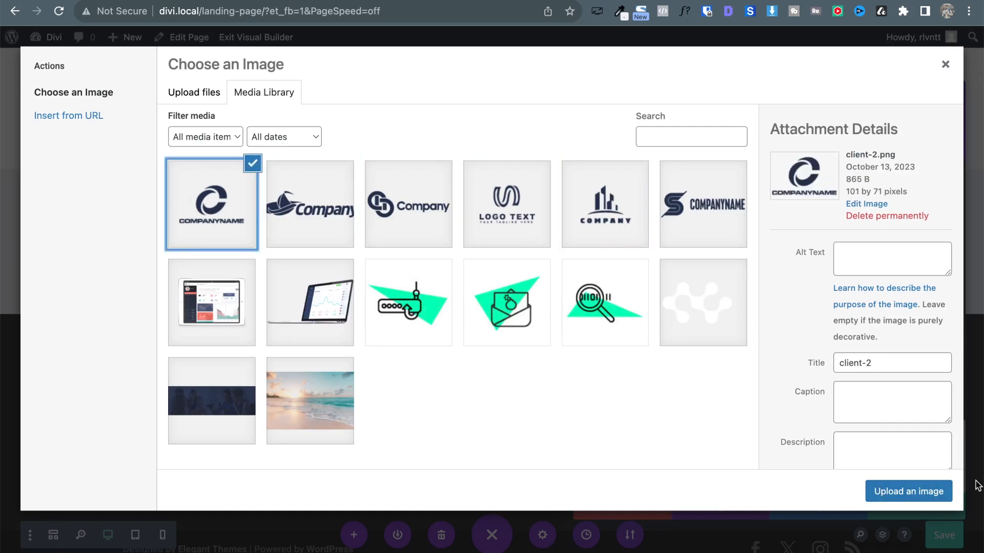
pyautogui.click(912, 498)
pyautogui.click(907, 497)
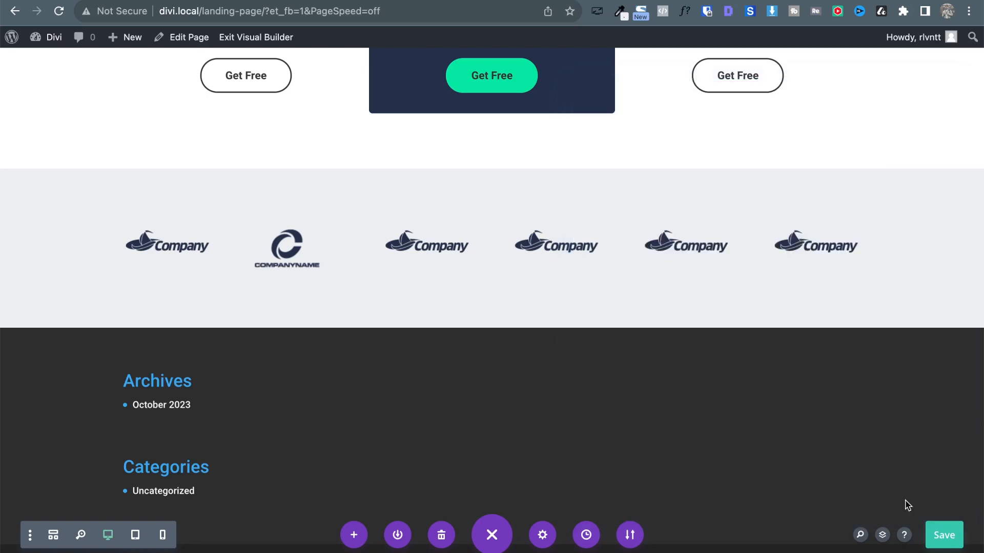
# Swap the third column's logo for client-3, the S COMPANYNAME logo.
pyautogui.click(403, 232)
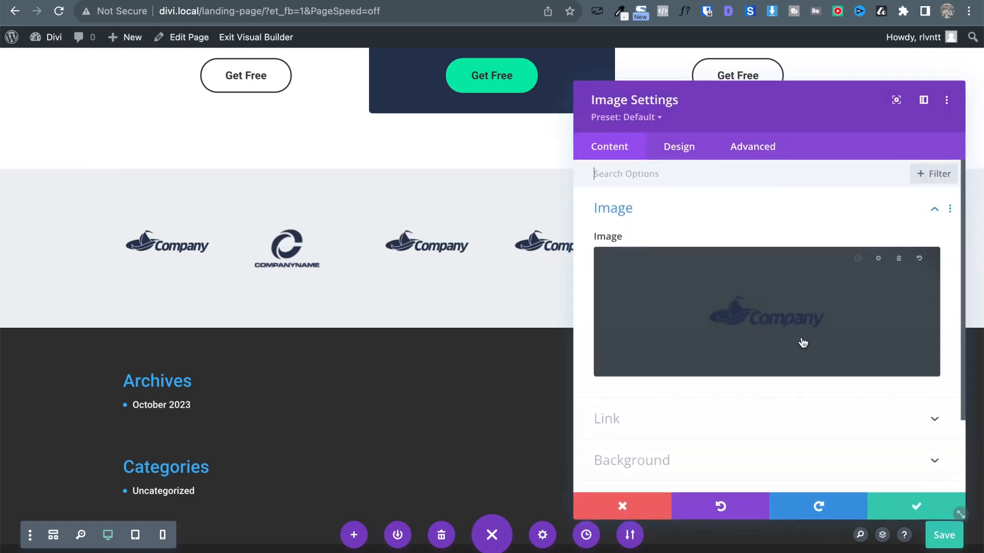
pyautogui.click(784, 330)
pyautogui.click(287, 199)
pyautogui.click(407, 208)
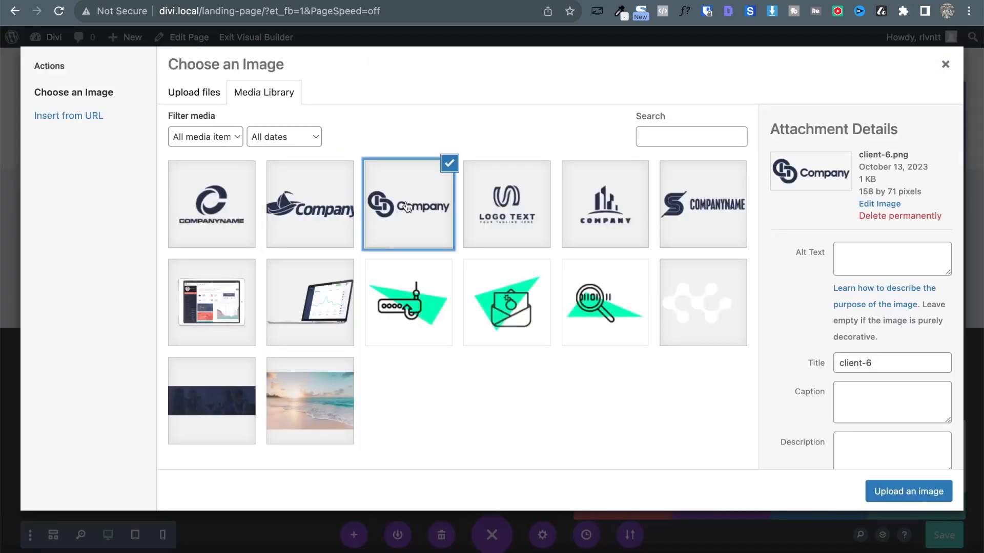
pyautogui.click(530, 209)
pyautogui.click(594, 215)
pyautogui.click(695, 206)
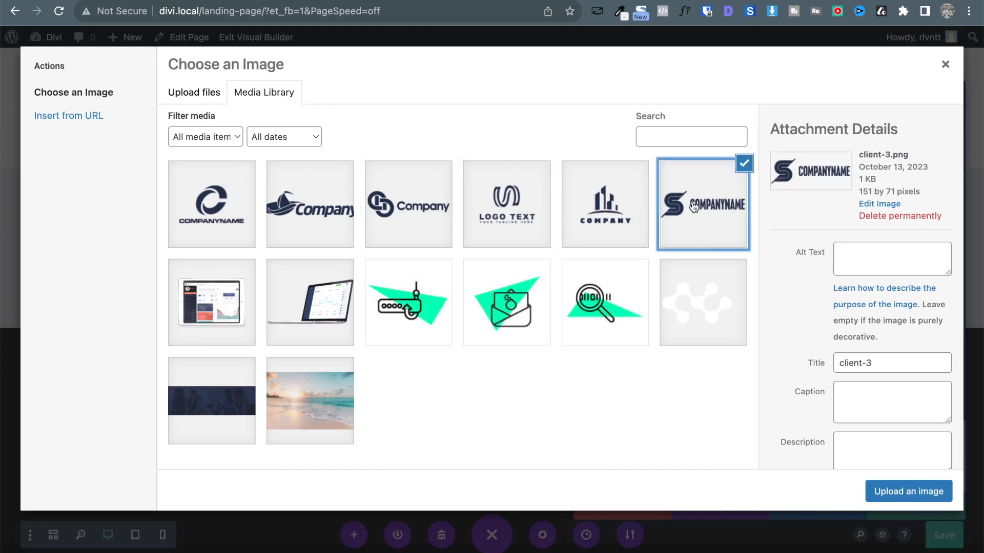
pyautogui.click(910, 490)
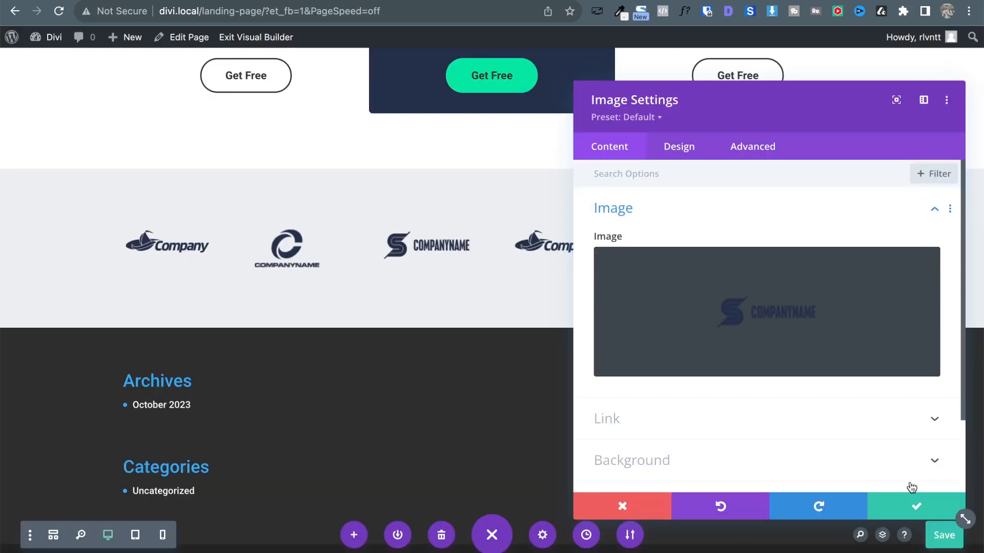
pyautogui.click(921, 516)
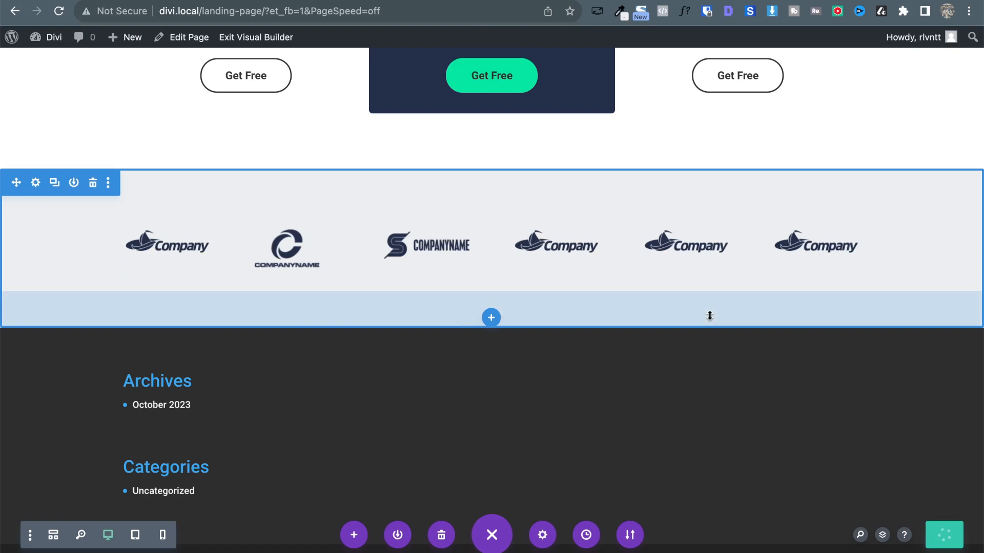
# Compare the logo row and contact form with the lapa.ninja reference, then return to Divi.
pyautogui.click(344, 0)
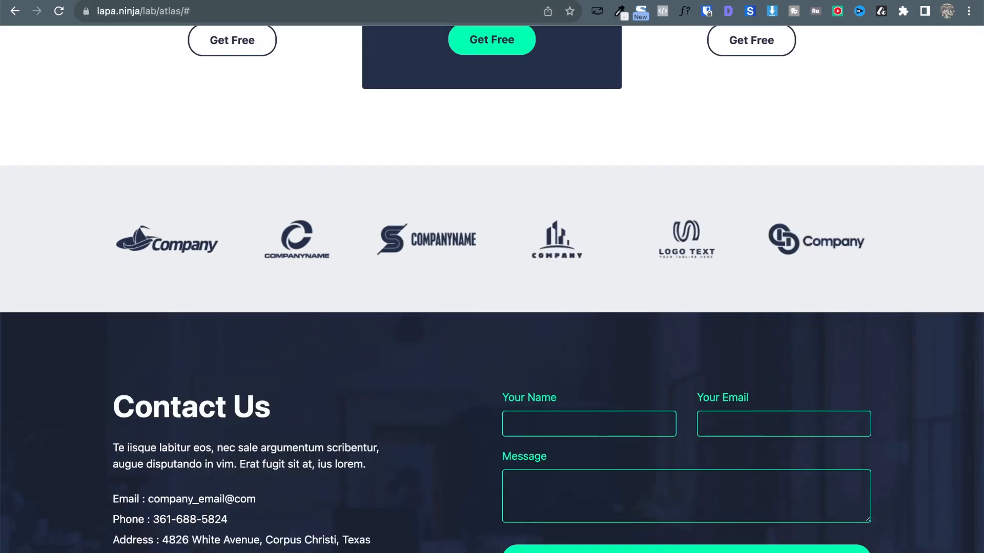
pyautogui.hotkey('ctrl', 'shift', 'Tab')
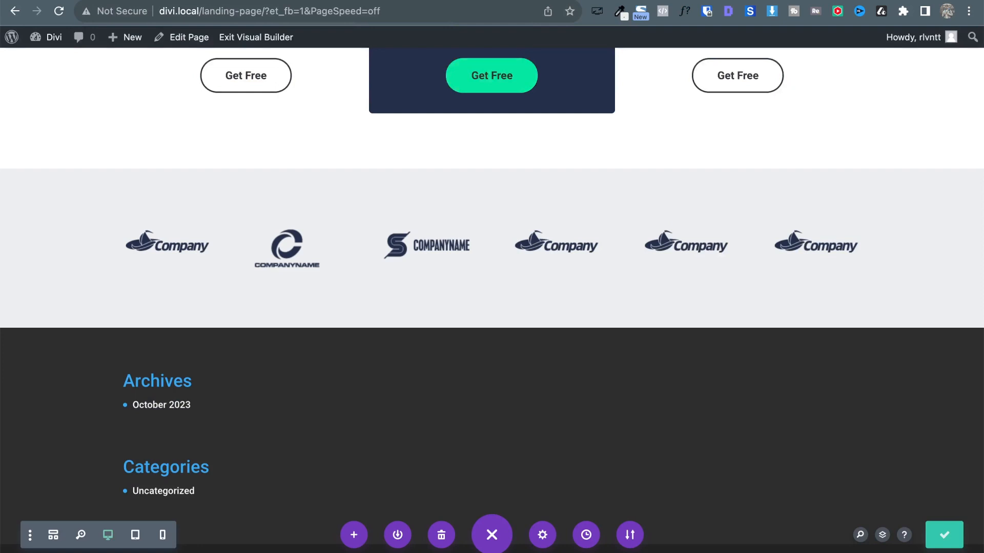
pyautogui.hotkey('ctrl', 'Tab')
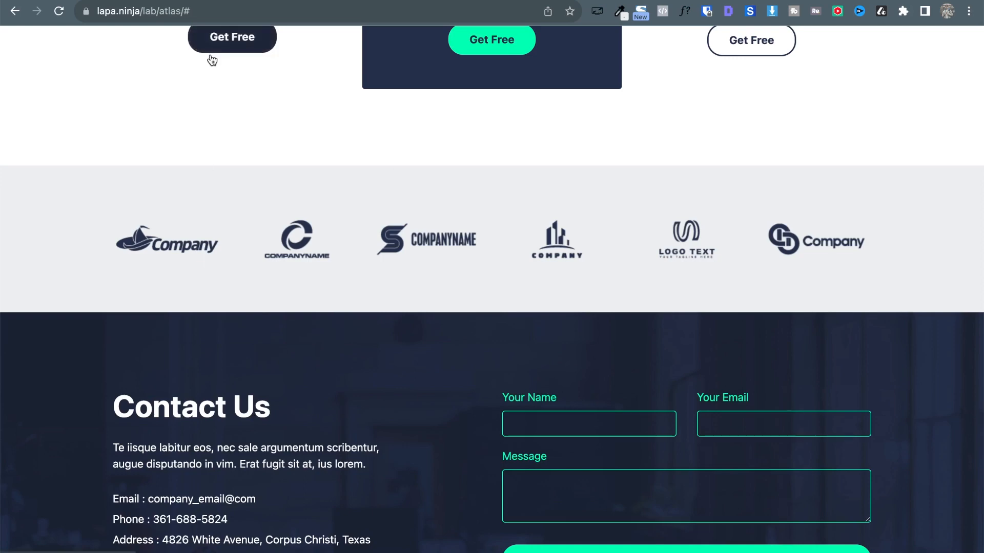
pyautogui.hotkey('ctrl', 'shift', 'Tab')
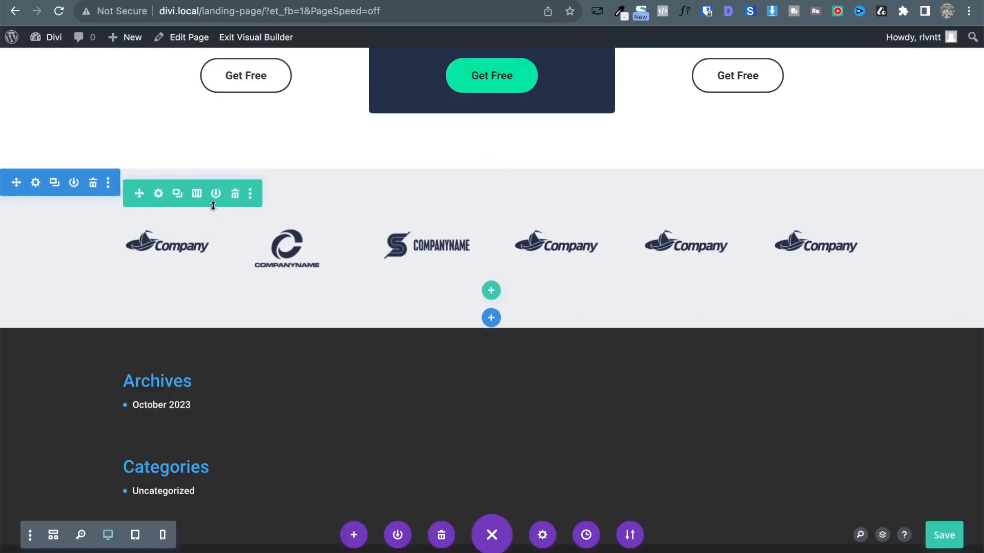
# Widen the logo row to 77% width with a 1200px max width and save it.
pyautogui.click(157, 190)
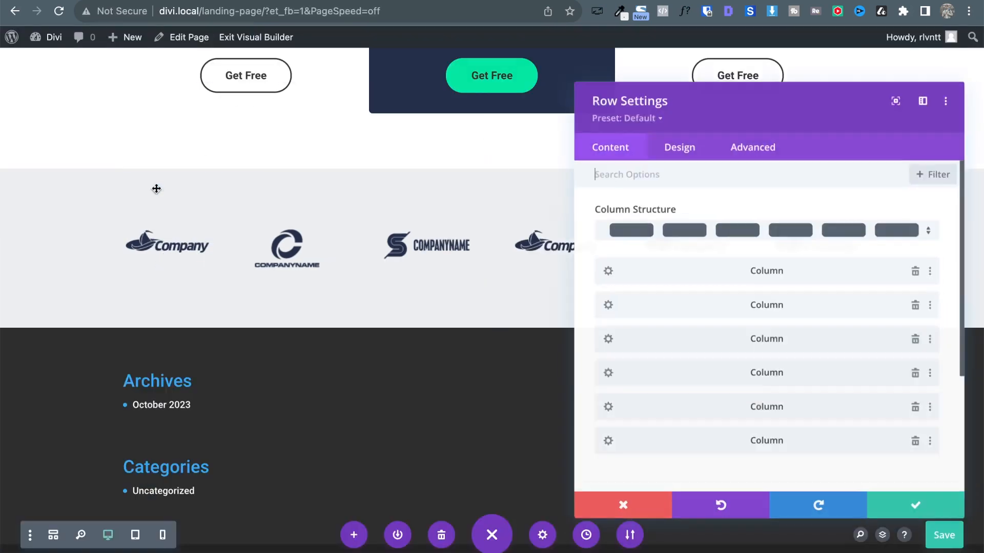
pyautogui.click(665, 159)
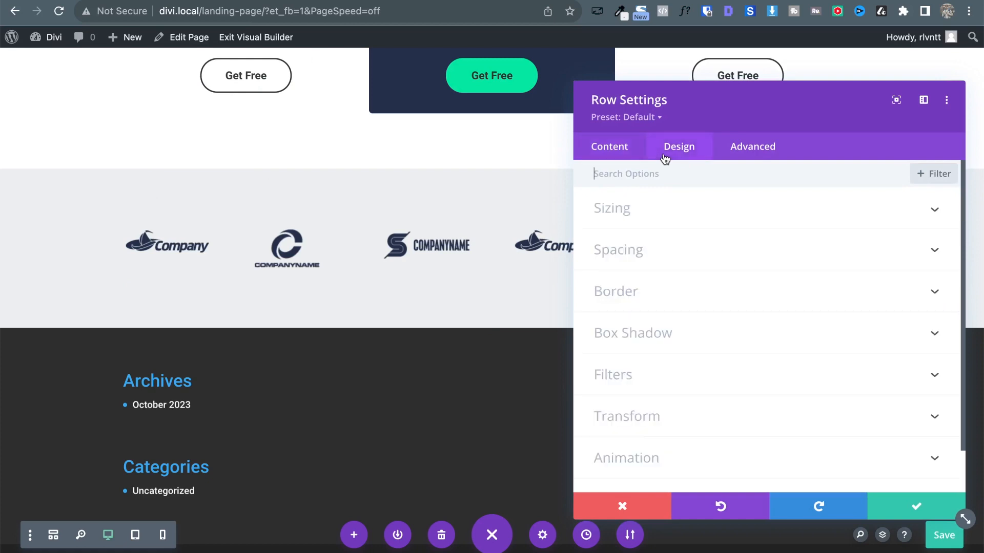
pyautogui.click(637, 217)
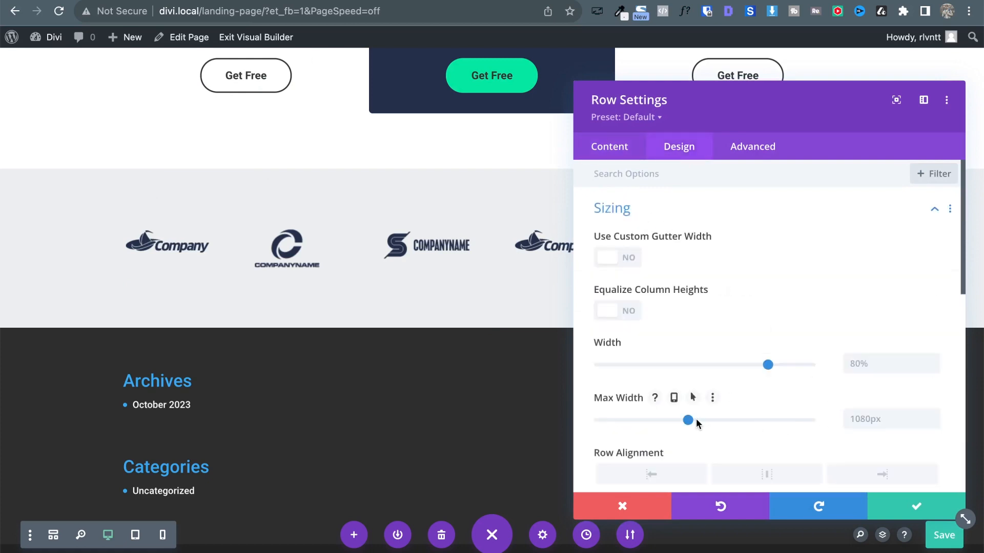
pyautogui.moveTo(688, 420); pyautogui.dragTo(709, 422)
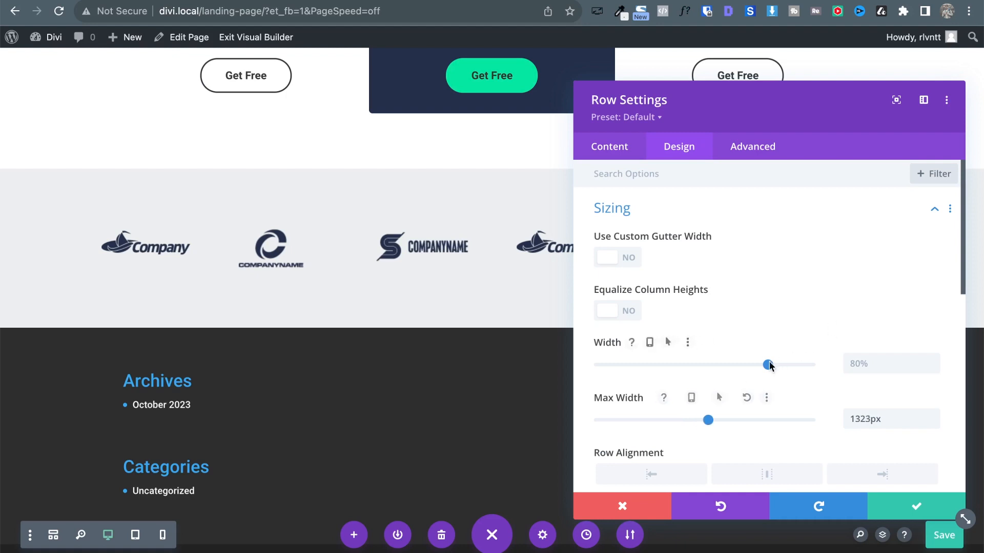
pyautogui.moveTo(767, 365)
pyautogui.mouseDown()
pyautogui.moveTo(817, 367)
pyautogui.moveTo(762, 366)
pyautogui.mouseUp()
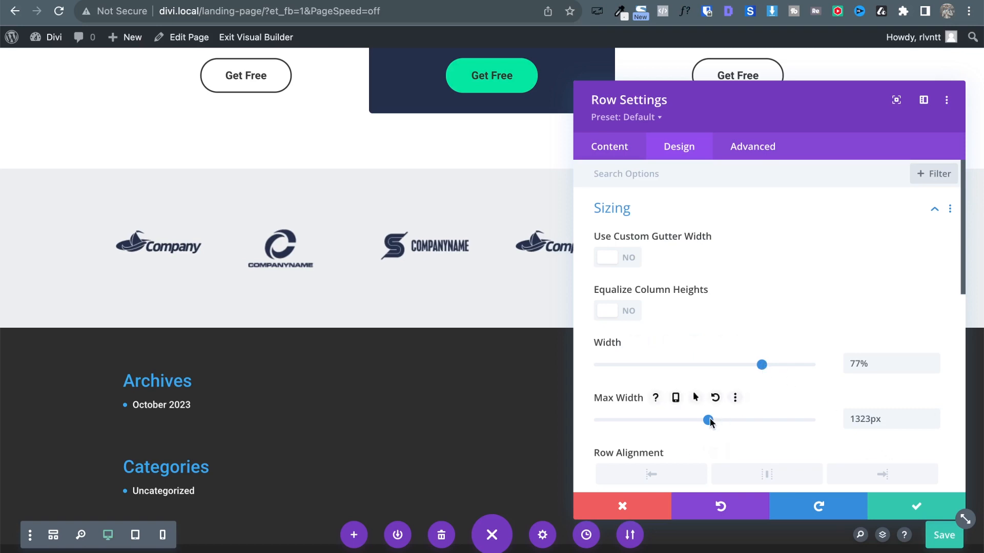
pyautogui.moveTo(708, 420); pyautogui.dragTo(698, 422)
pyautogui.click(926, 410)
pyautogui.click(927, 410)
pyautogui.click(889, 507)
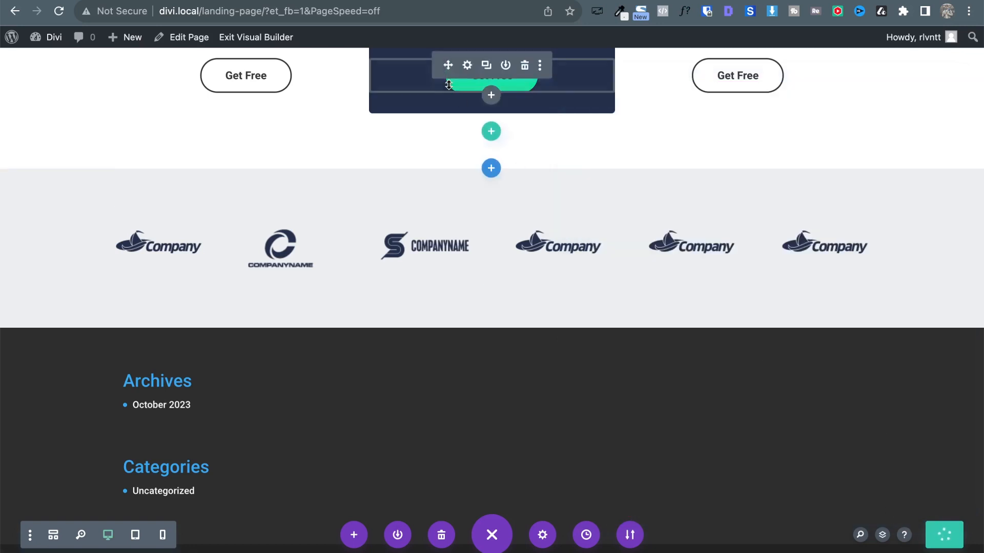
pyautogui.hotkey('ctrl', 'Tab')
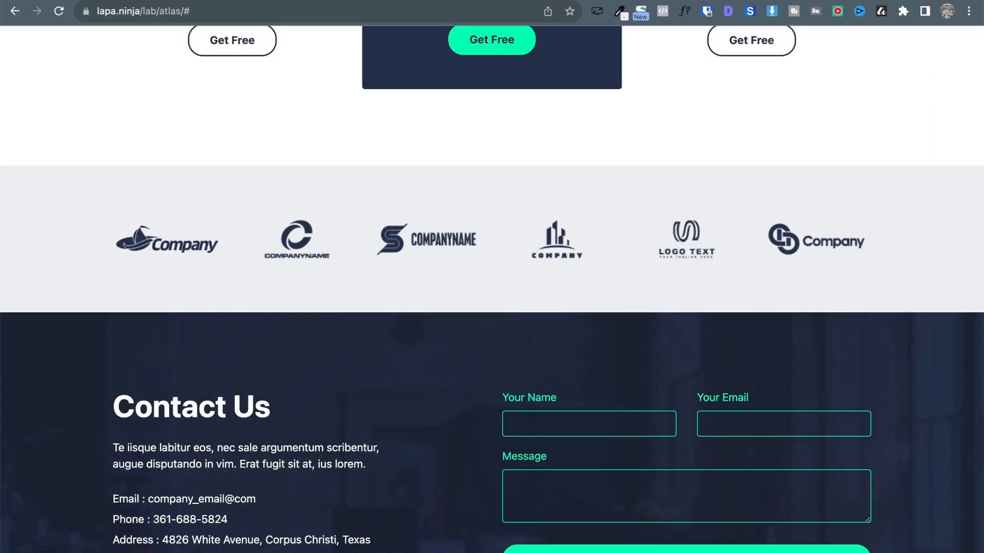
pyautogui.hotkey('ctrl', 'shift', 'Tab')
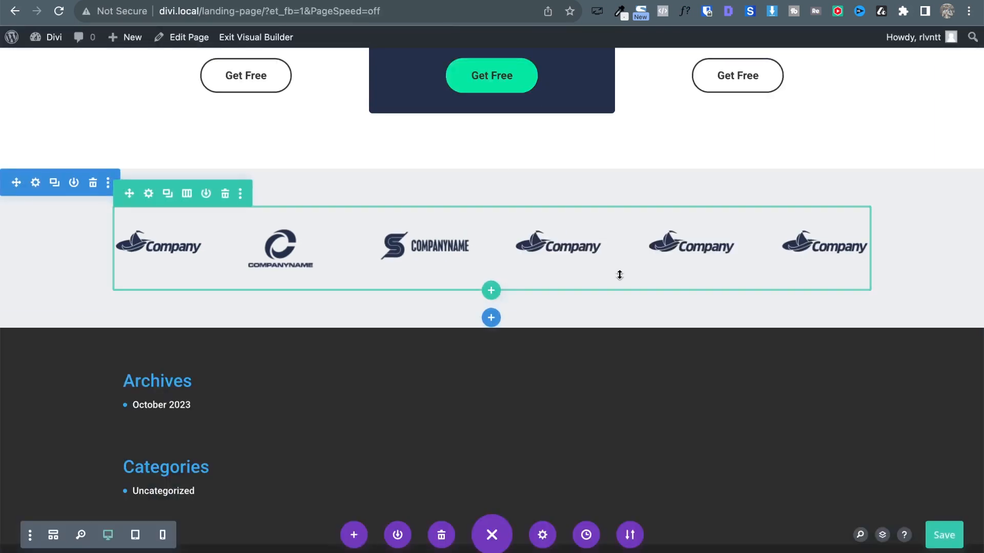
pyautogui.hotkey('ctrl', 'Tab')
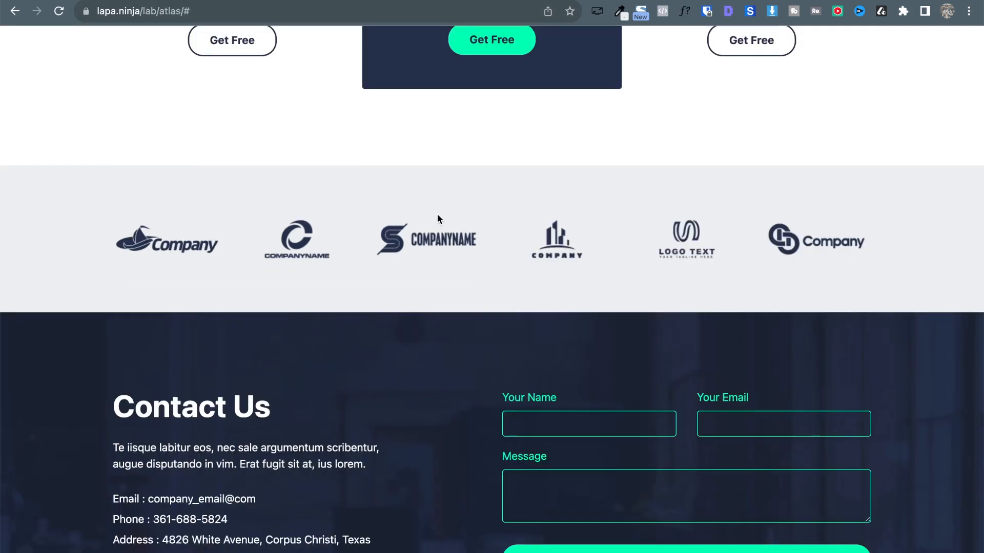
pyautogui.scroll(-4, 438, 216)
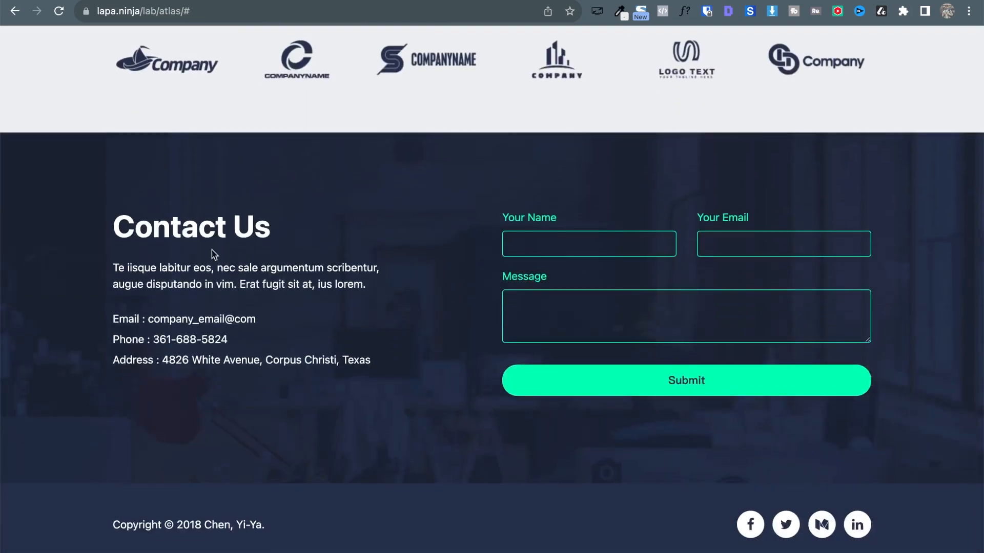
pyautogui.hotkey('ctrl', 'shift', 'Tab')
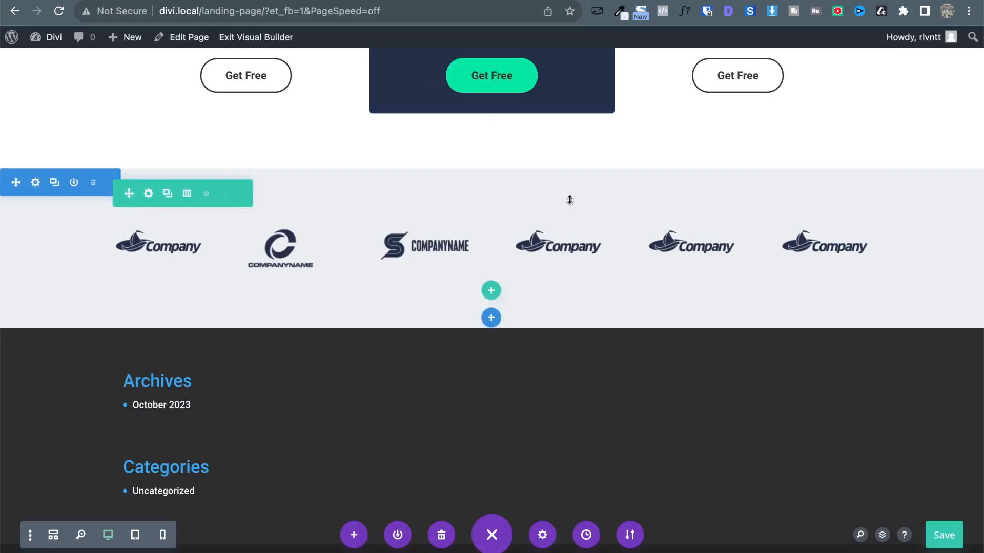
pyautogui.scroll(15, 450, 200)
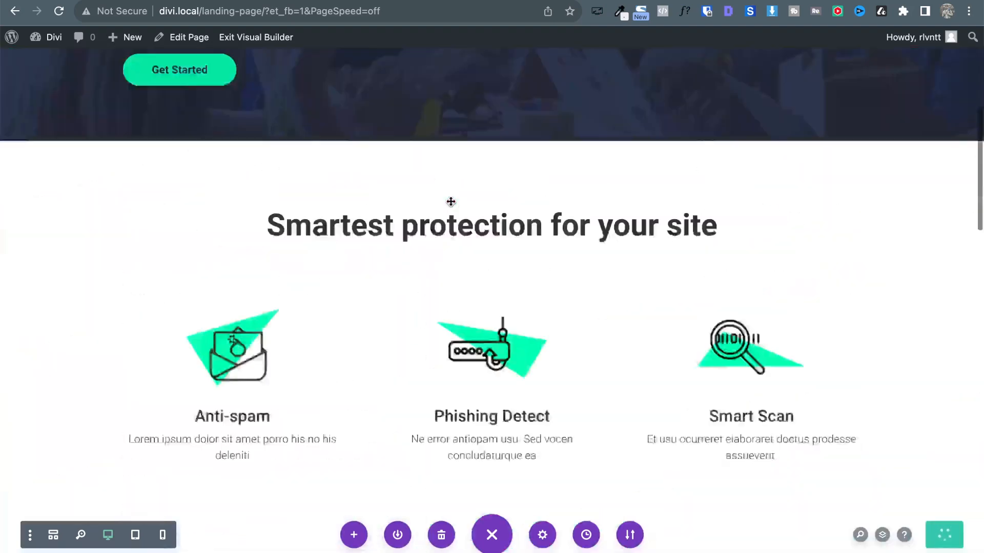
# Exit the Visual Builder and open the Divi Theme Builder from the dashboard.
pyautogui.click(254, 45)
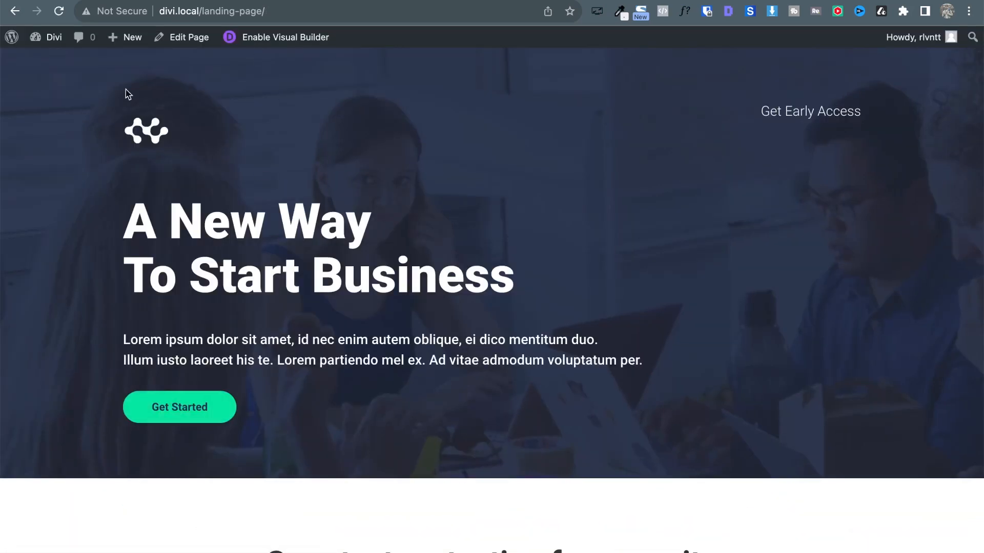
pyautogui.moveTo(46, 36)
pyautogui.click(46, 69)
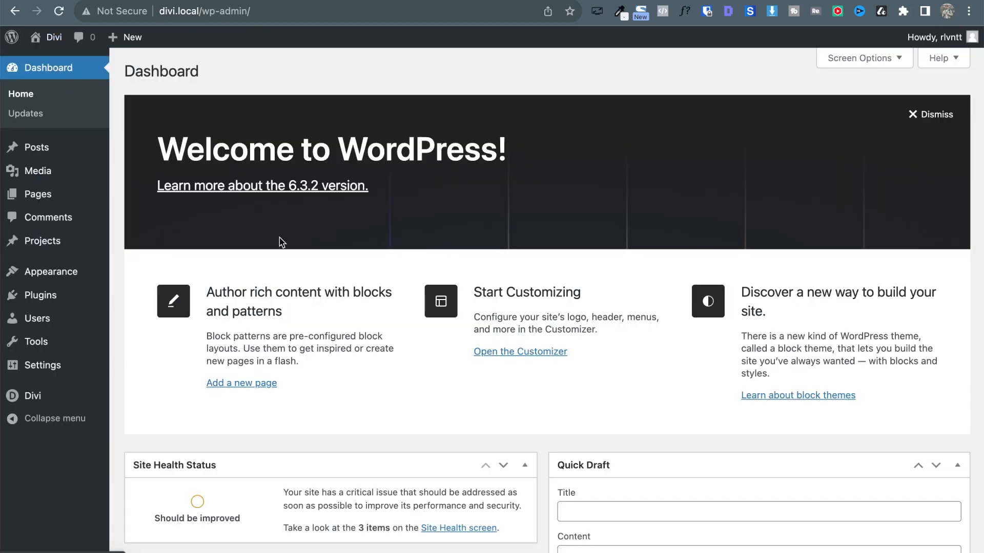
pyautogui.moveTo(41, 397)
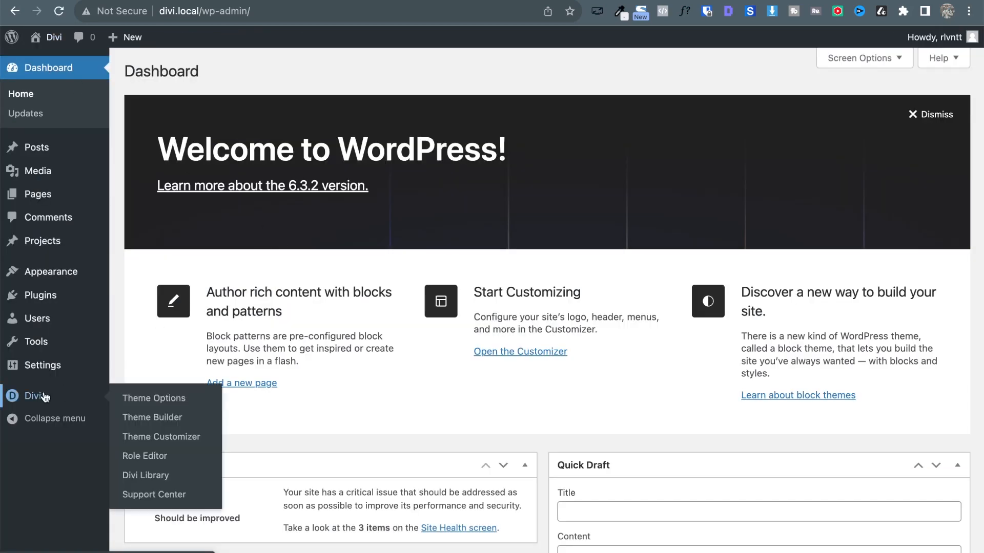
pyautogui.click(178, 421)
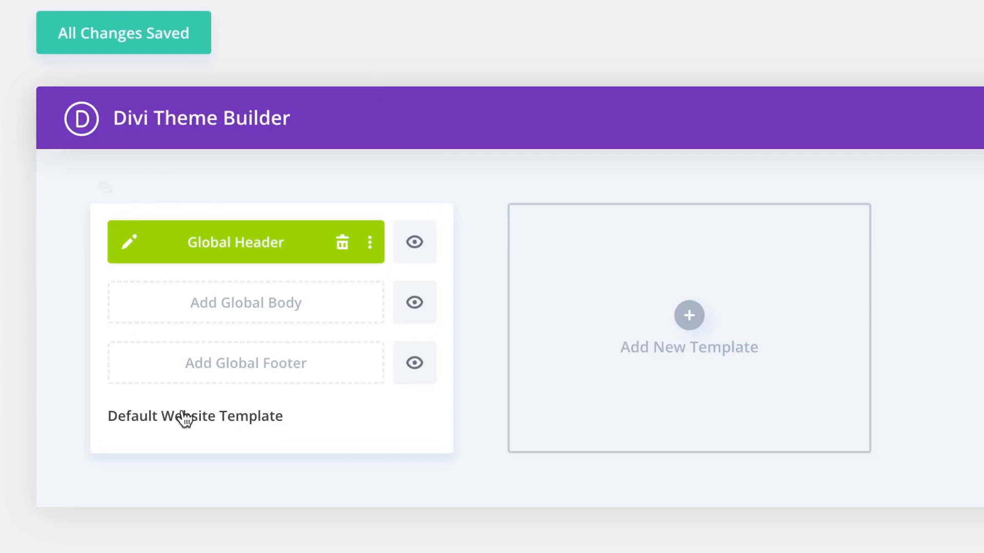
# Add a global footer to the default template and build it from scratch.
pyautogui.click(241, 370)
pyautogui.click(225, 391)
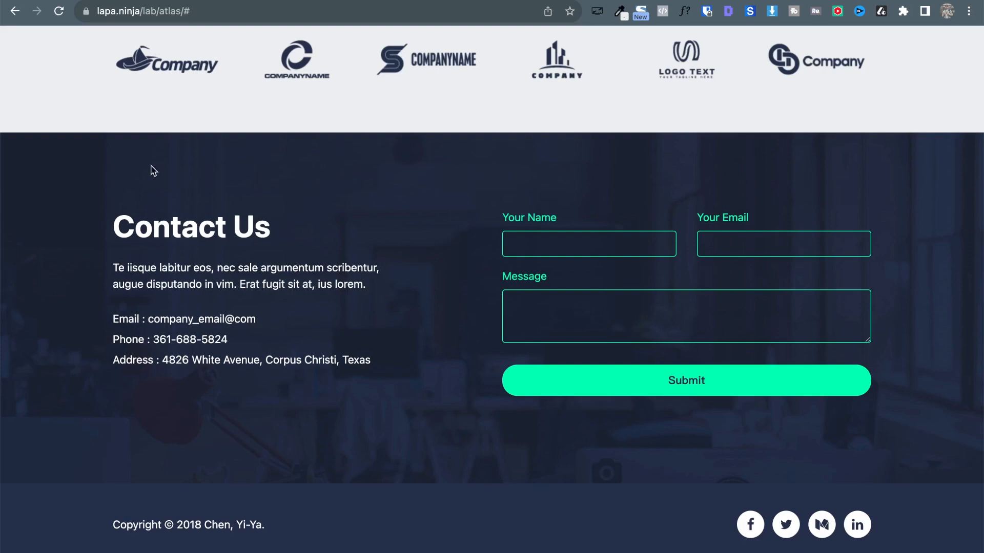
pyautogui.scroll(20, 125, 254)
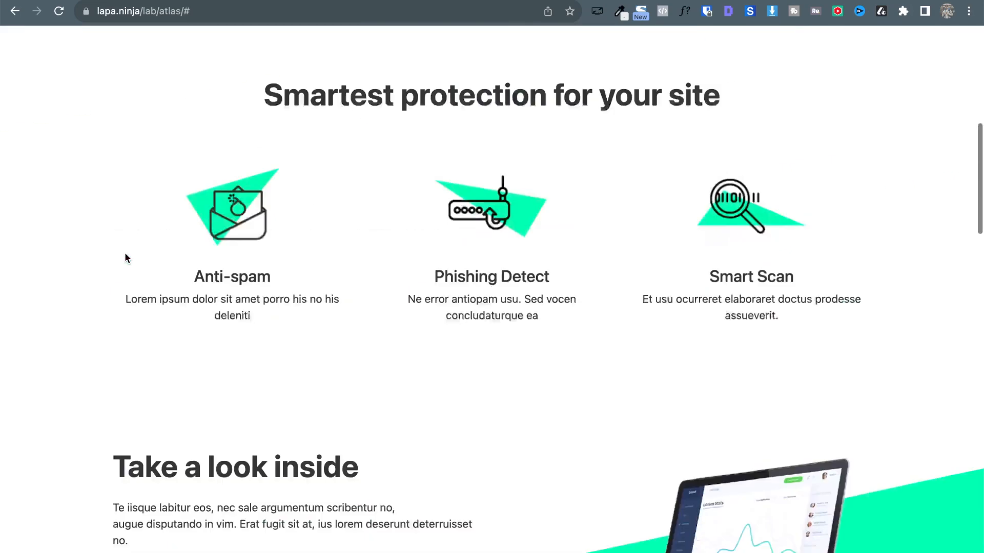
pyautogui.scroll(-20, 467, 416)
pyautogui.scroll(-2, 467, 416)
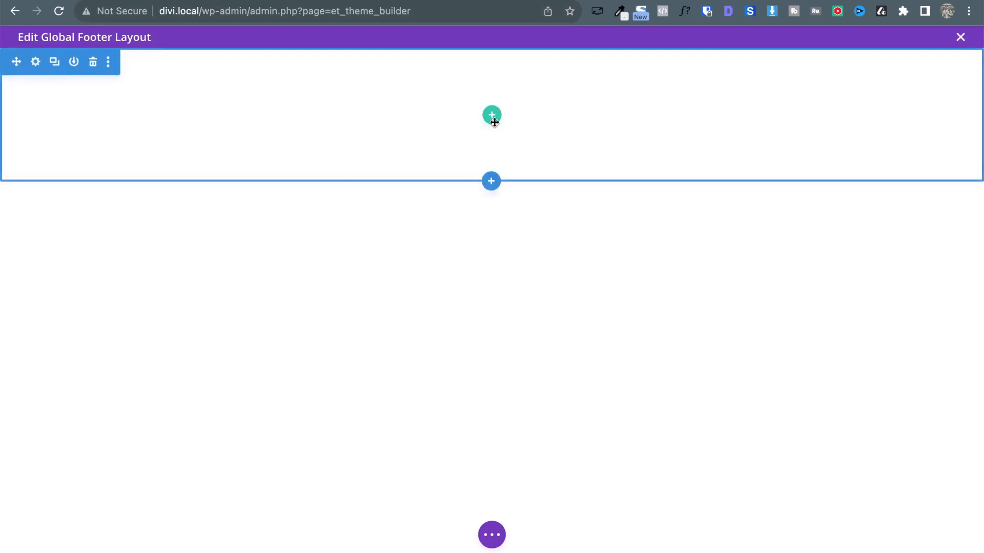
# Add a two-column row to the footer section.
pyautogui.click(492, 115)
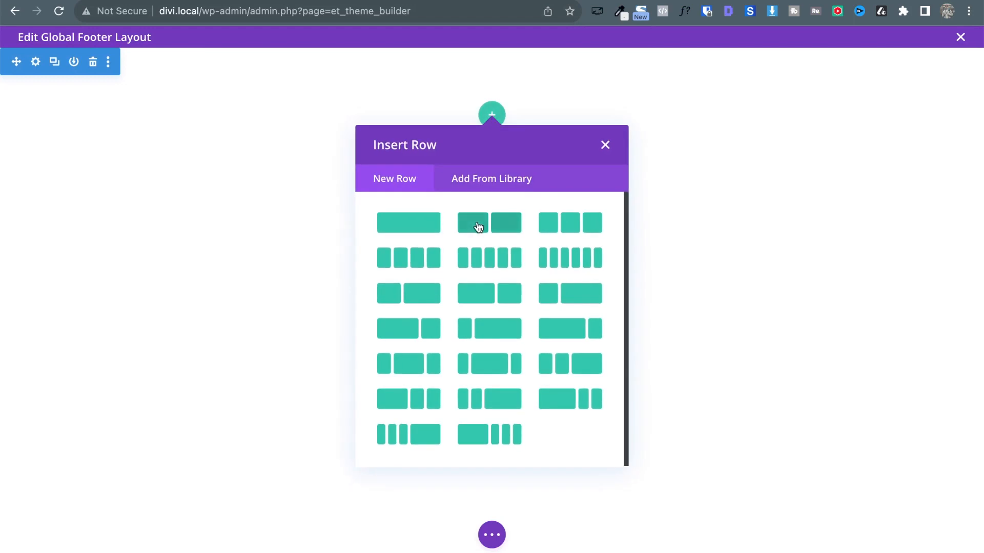
pyautogui.click(478, 227)
pyautogui.click(406, 148)
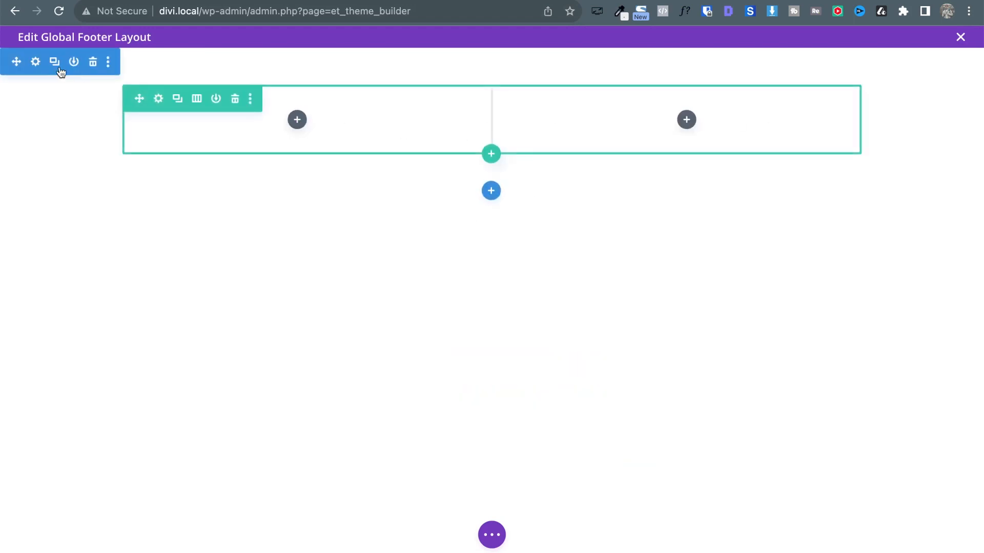
# Upload contact-bk.jpg and set it as the footer section's background image.
pyautogui.click(30, 62)
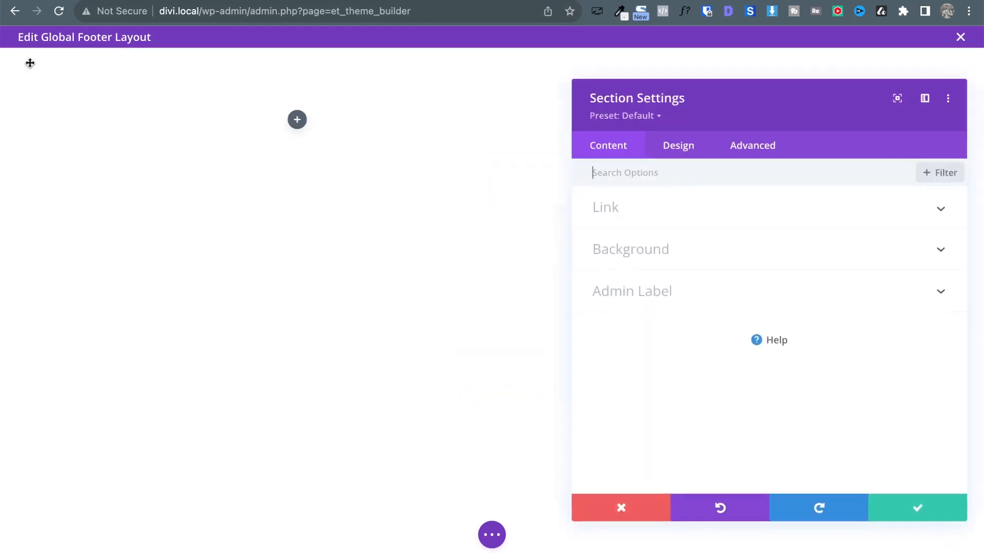
pyautogui.click(619, 252)
pyautogui.click(738, 236)
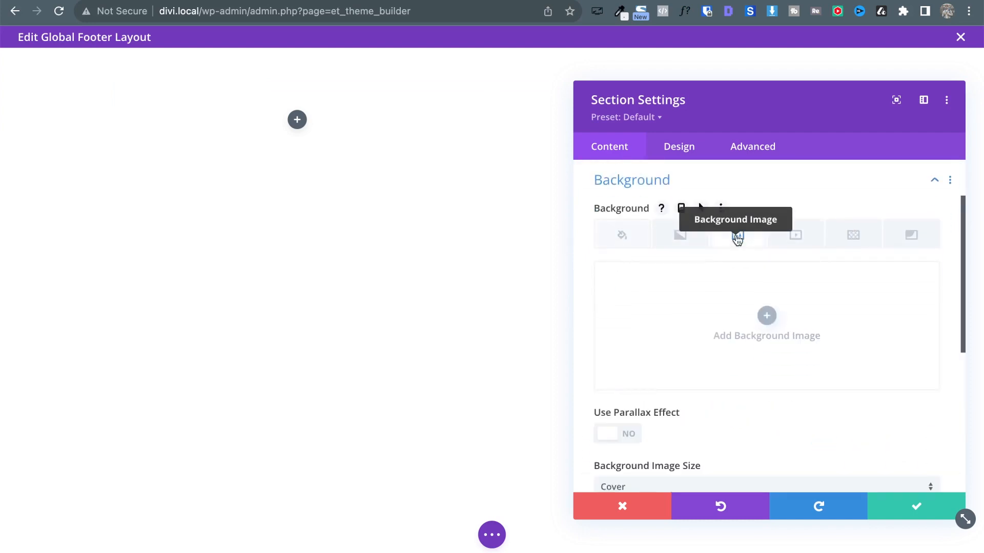
pyautogui.click(766, 315)
pyautogui.hotkey('ctrl', 'Up')
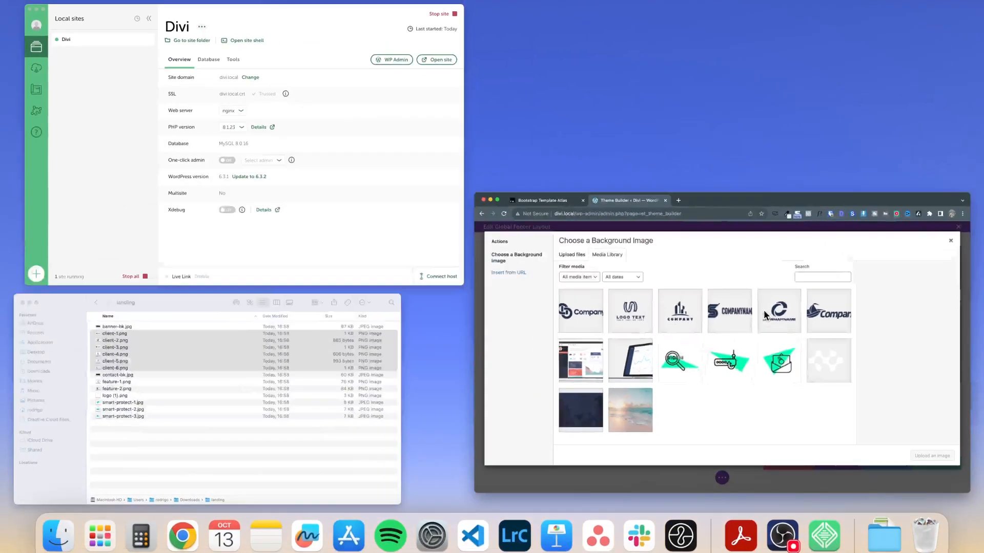
pyautogui.click(247, 382)
pyautogui.click(571, 232)
pyautogui.press('space')
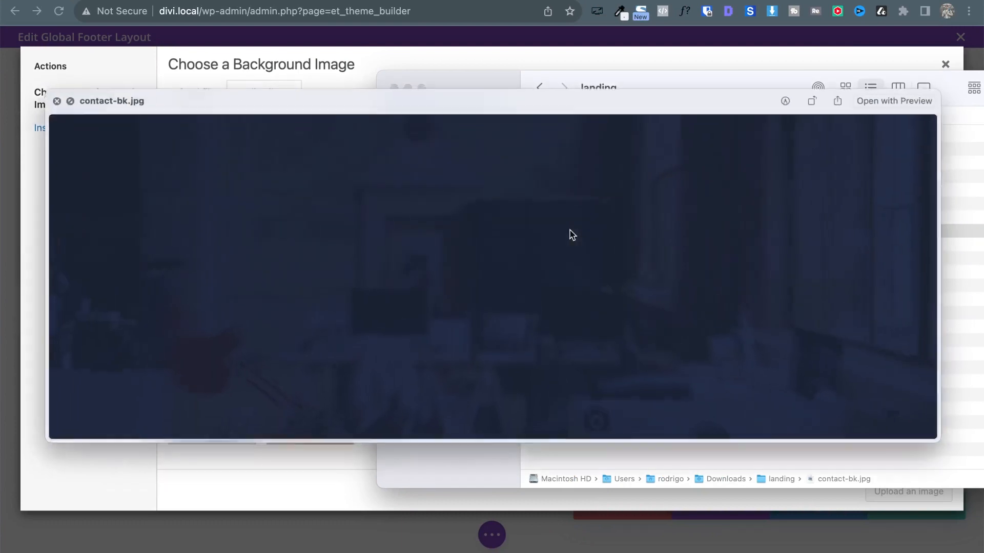
pyautogui.press('space')
pyautogui.moveTo(587, 230); pyautogui.dragTo(287, 249)
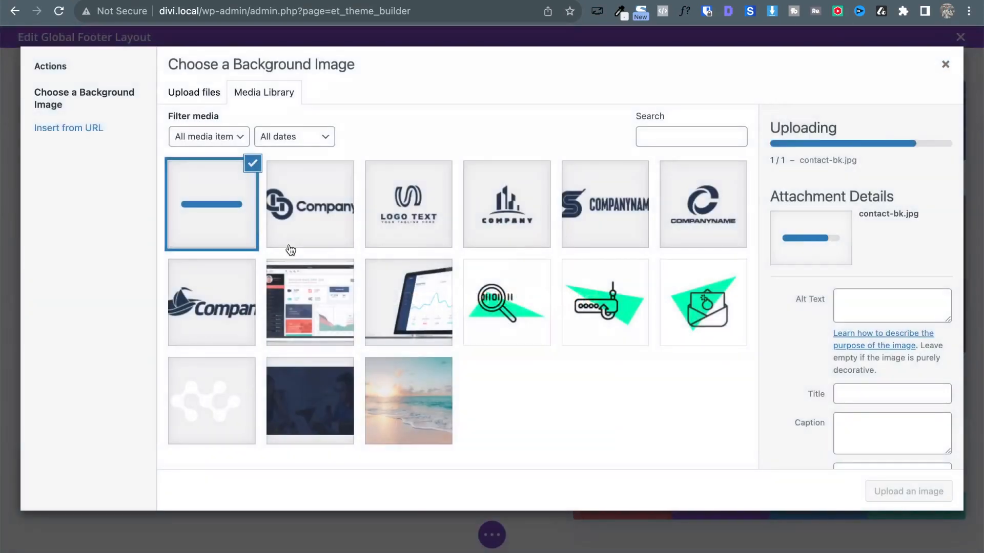
pyautogui.click(931, 493)
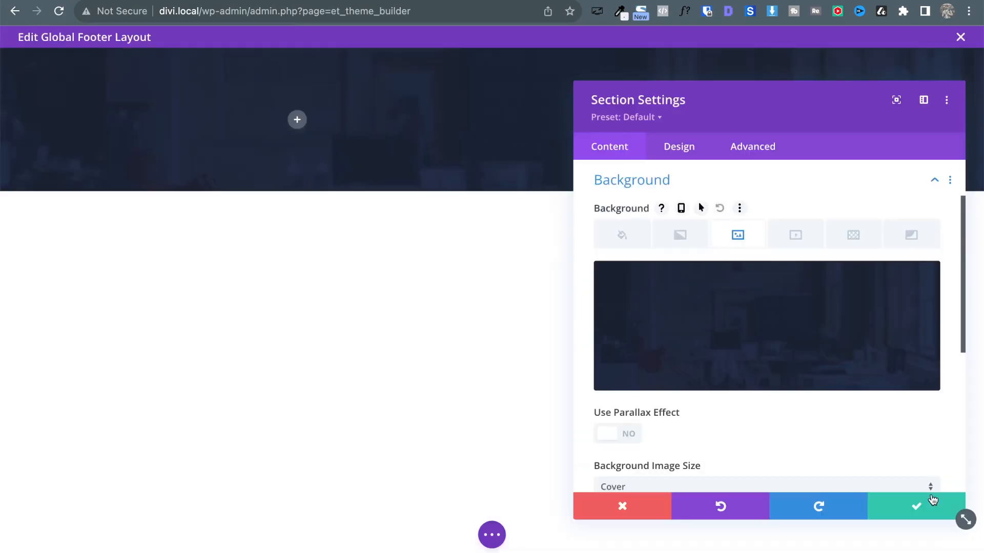
pyautogui.click(942, 509)
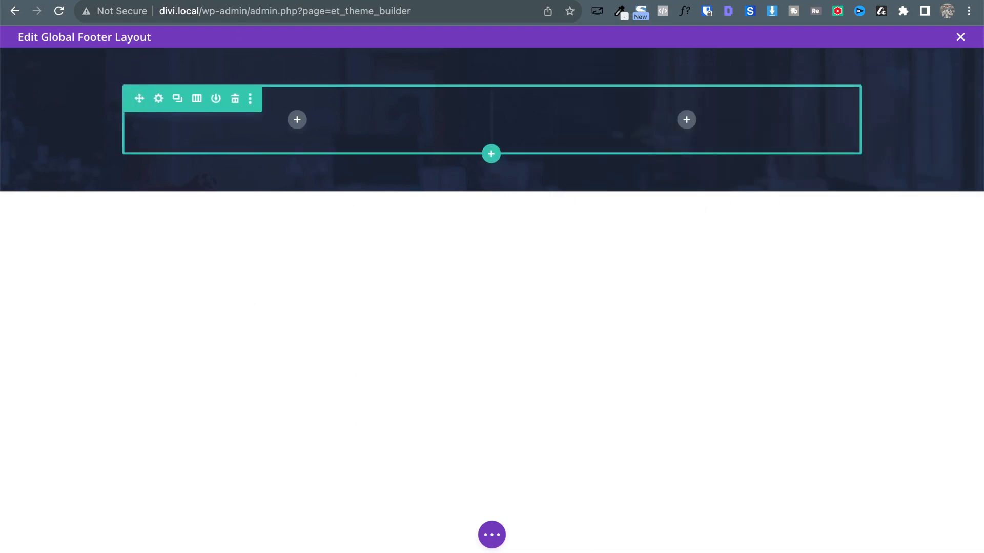
# Copy the Contact Us heading and contact details from the reference site.
pyautogui.click(230, 1)
pyautogui.scroll(-1, 451, 265)
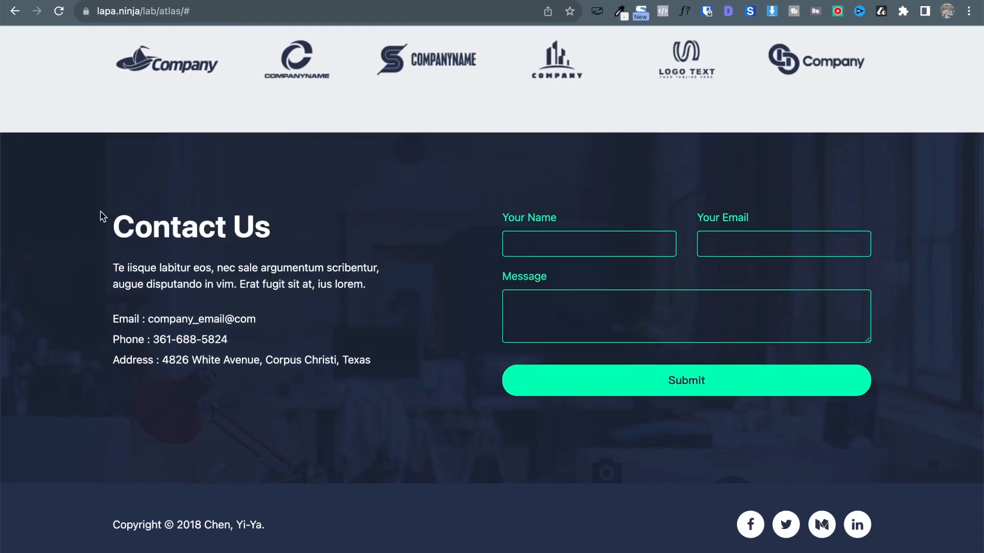
pyautogui.moveTo(118, 222); pyautogui.dragTo(396, 371)
pyautogui.hotkey('ctrl', 'c')
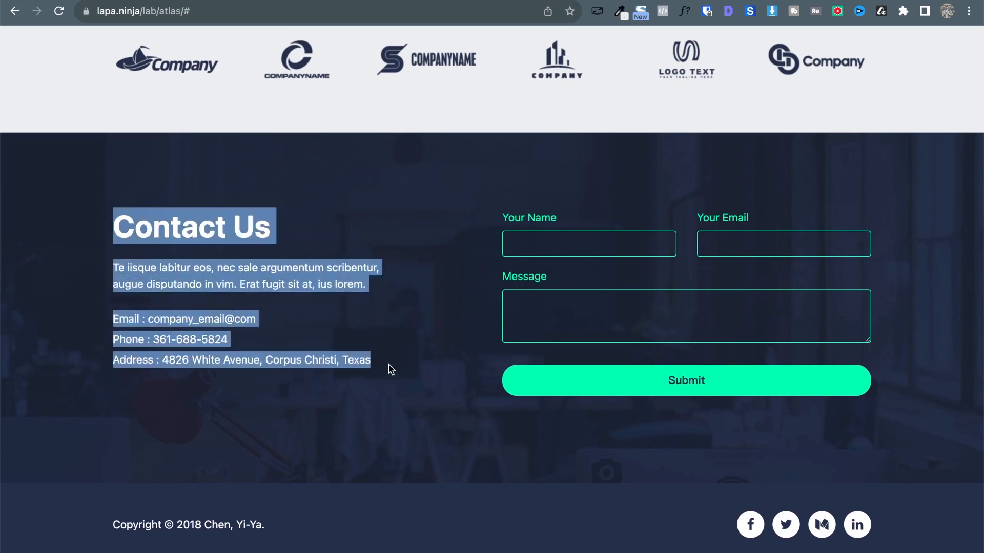
pyautogui.click(107, 1)
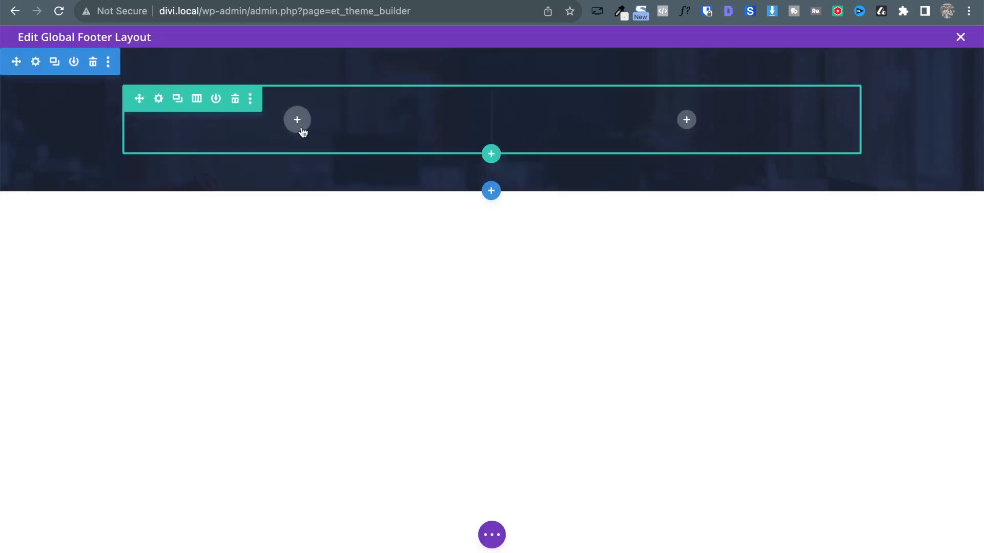
pyautogui.click(300, 128)
# Add a Text module with the pasted contact details, making Contact Us a Heading 2.
pyautogui.write('text')
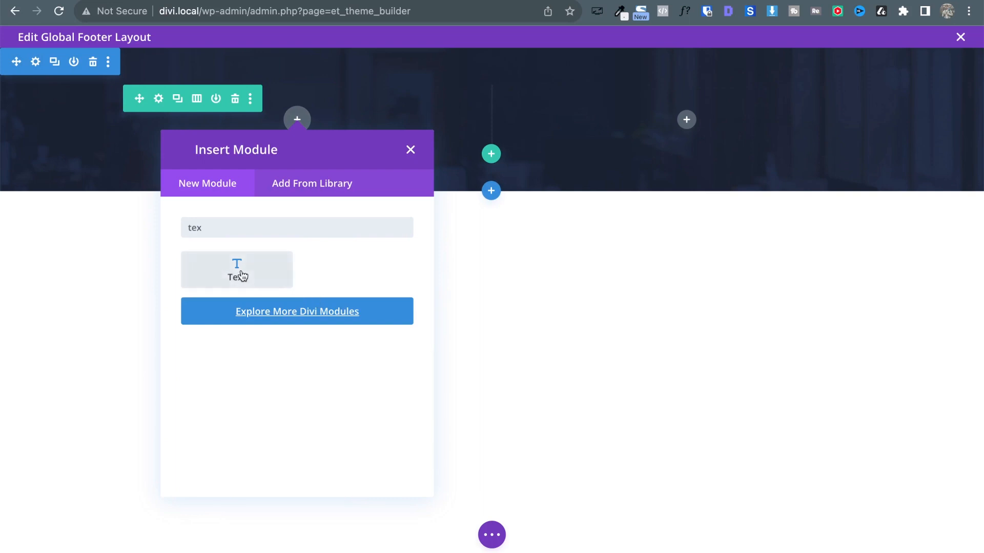
pyautogui.click(240, 274)
pyautogui.hotkey('ctrl', 'a')
pyautogui.press('BackSpace')
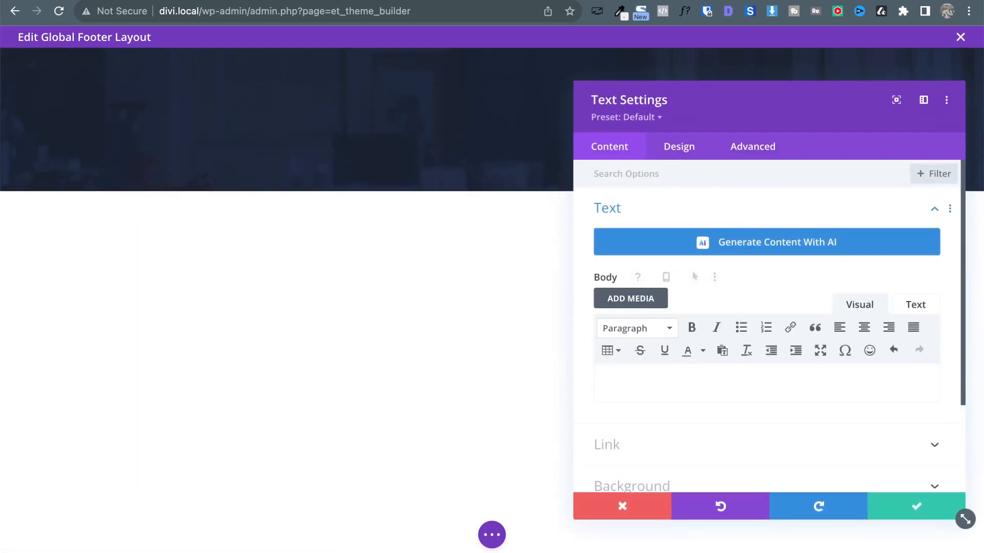
pyautogui.hotkey('ctrl', 'v')
pyautogui.click(602, 400)
pyautogui.press('Return')
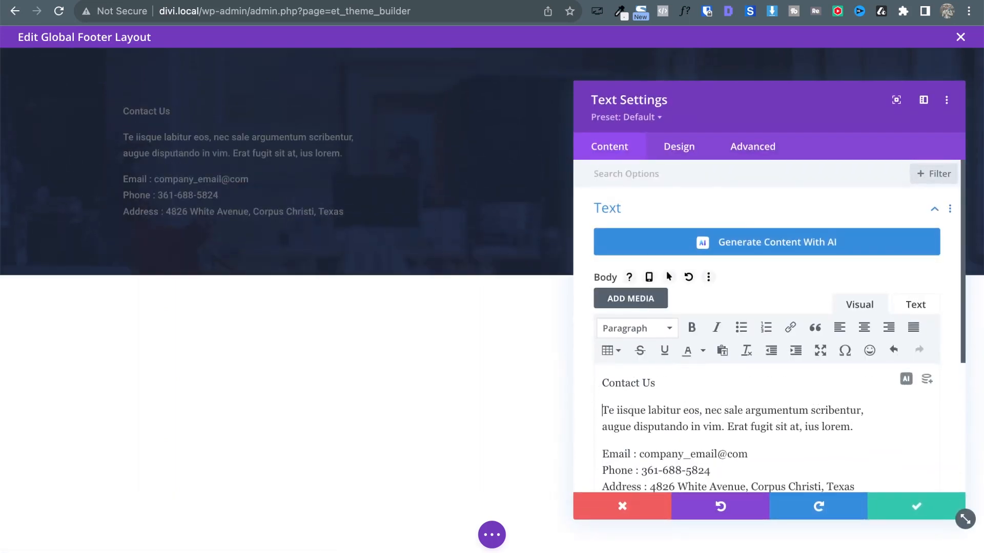
pyautogui.tripleClick(638, 384)
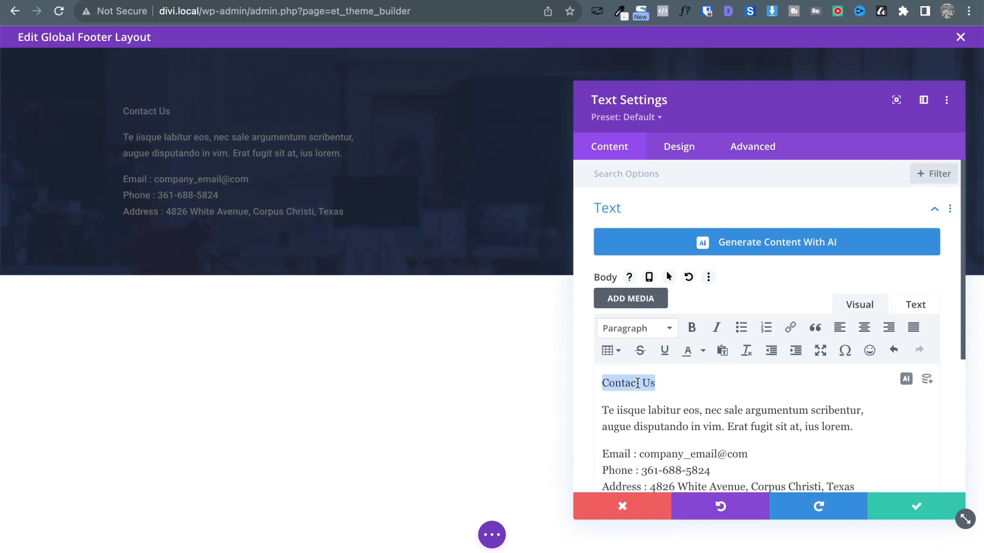
pyautogui.click(640, 331)
pyautogui.click(645, 419)
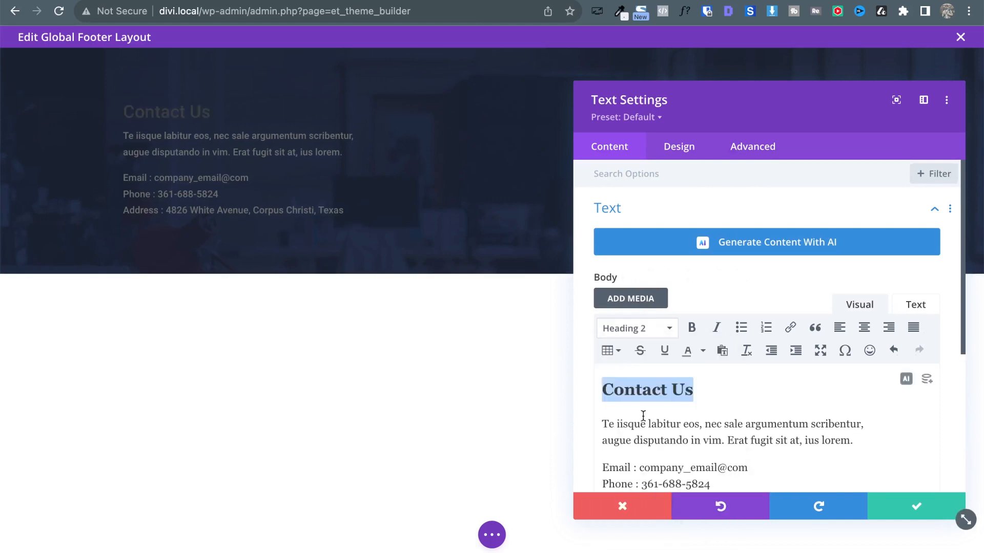
# Make the body text white at 16px.
pyautogui.click(689, 149)
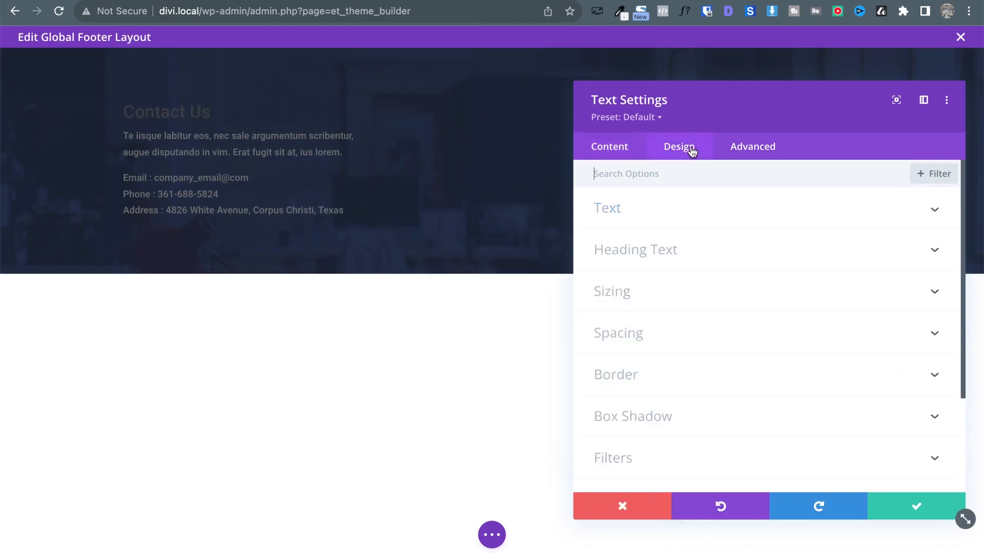
pyautogui.click(635, 219)
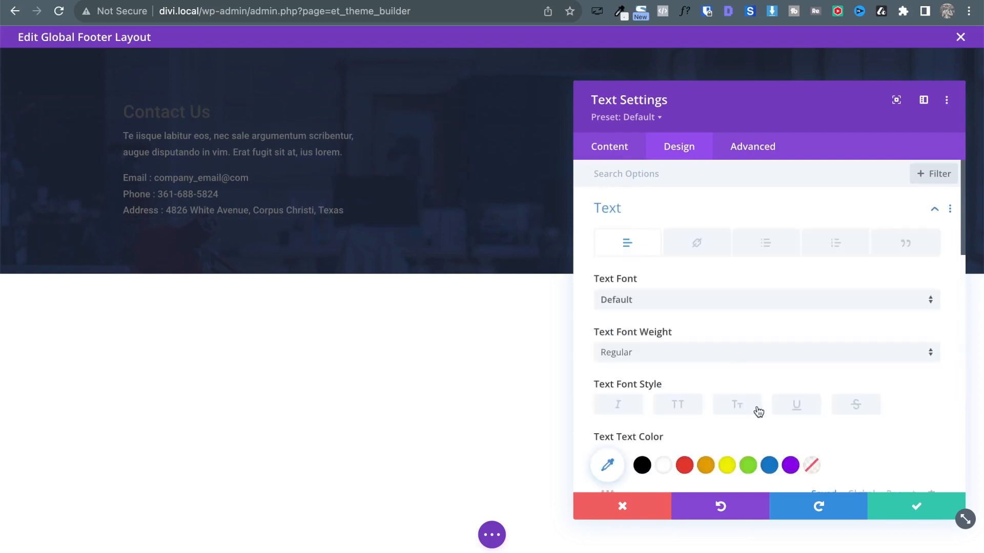
pyautogui.click(662, 465)
pyautogui.scroll(-4, 863, 408)
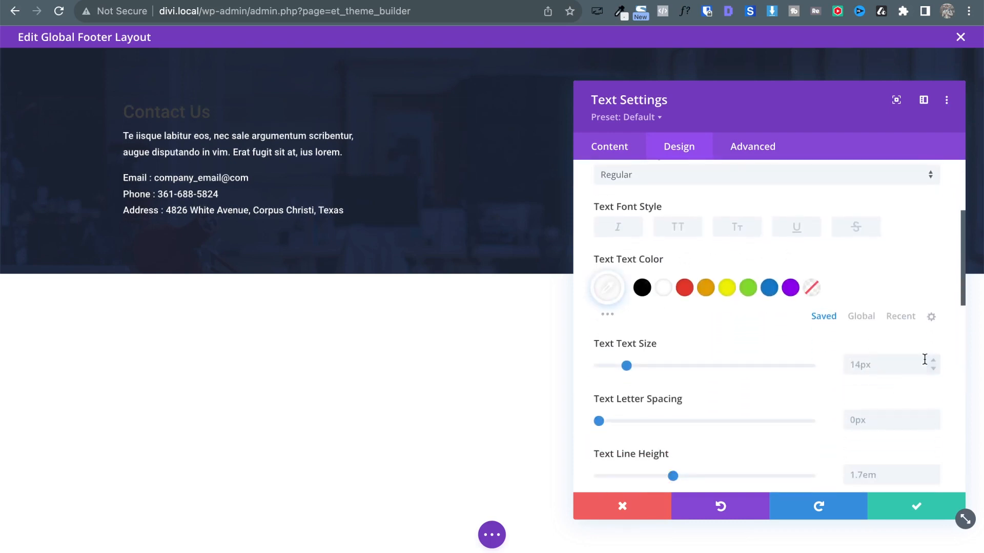
pyautogui.click(931, 359)
pyautogui.click(931, 359)
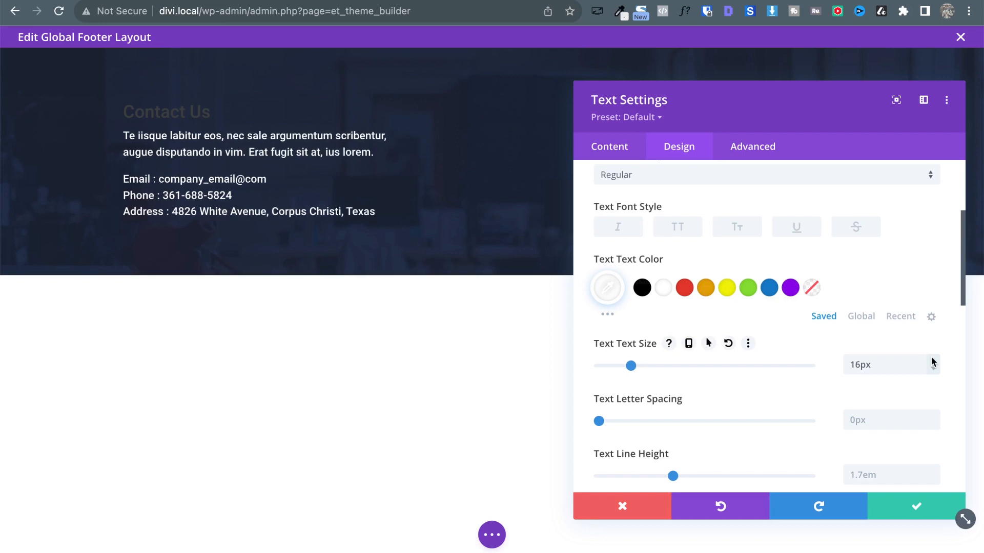
pyautogui.scroll(4, 718, 271)
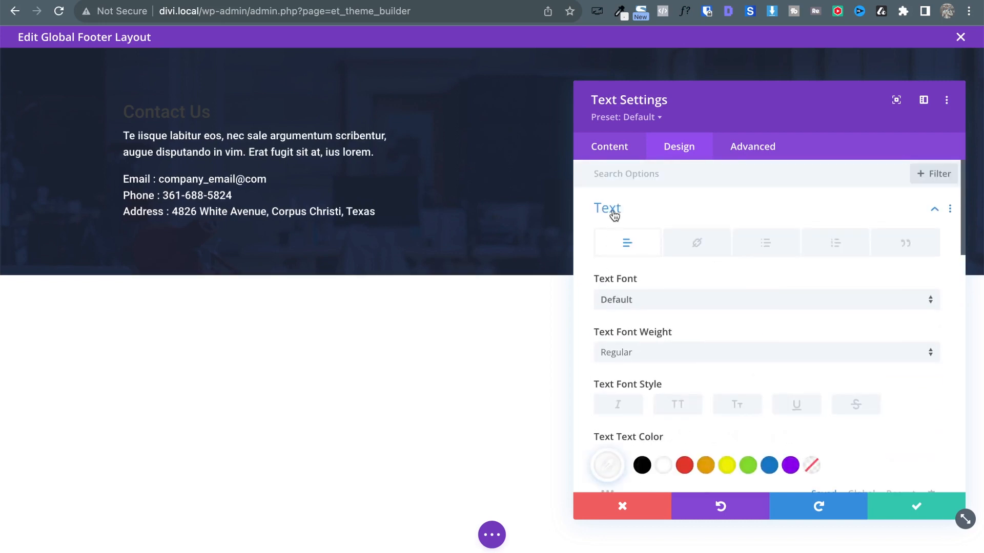
pyautogui.click(614, 211)
# Make the Contact Us Heading 2 white with Ultra Bold weight.
pyautogui.click(625, 251)
pyautogui.click(677, 216)
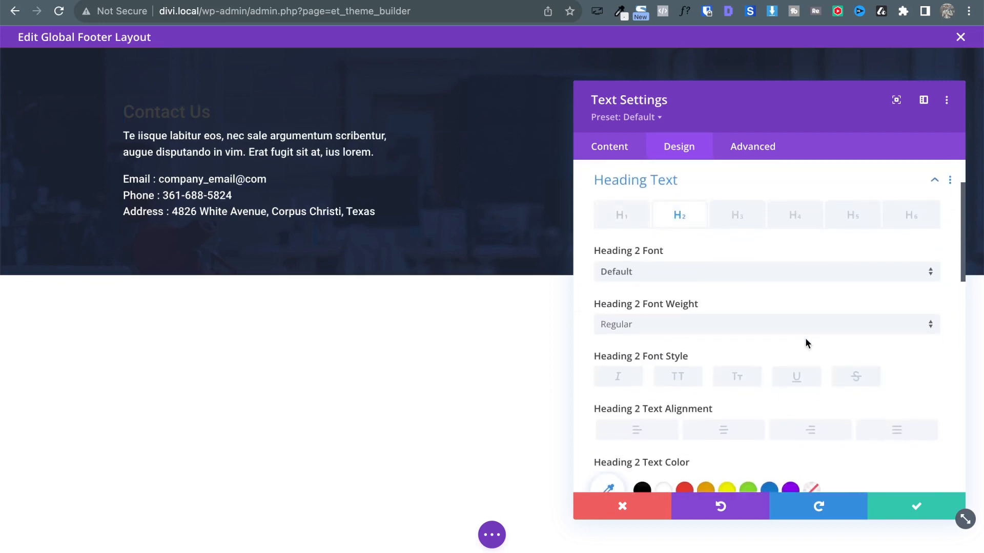
pyautogui.scroll(-5, 804, 341)
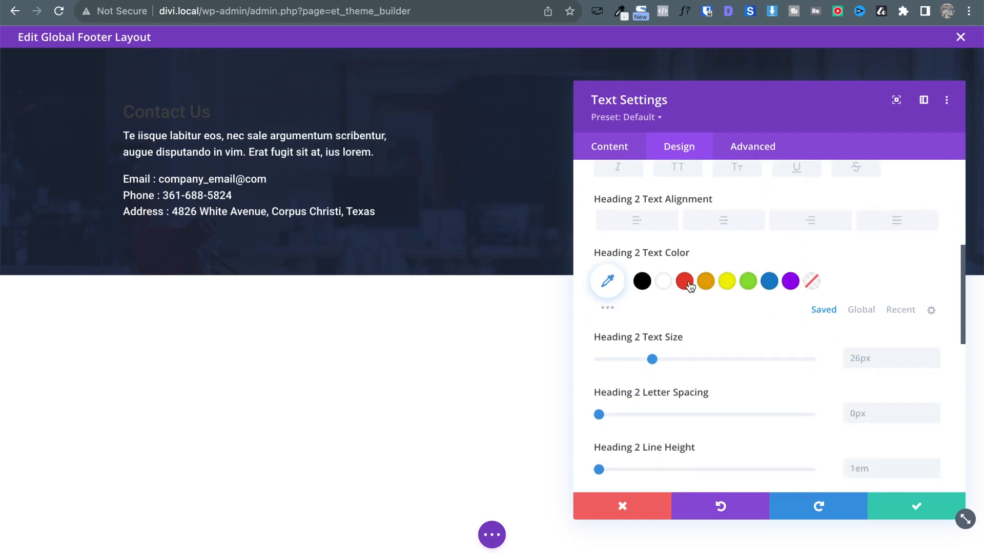
pyautogui.click(663, 281)
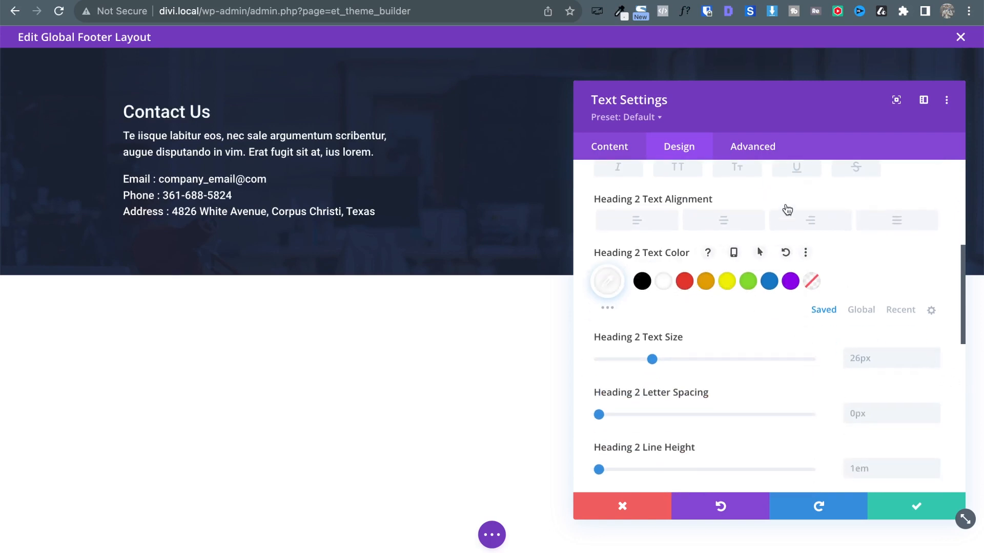
pyautogui.scroll(3, 788, 210)
pyautogui.click(659, 263)
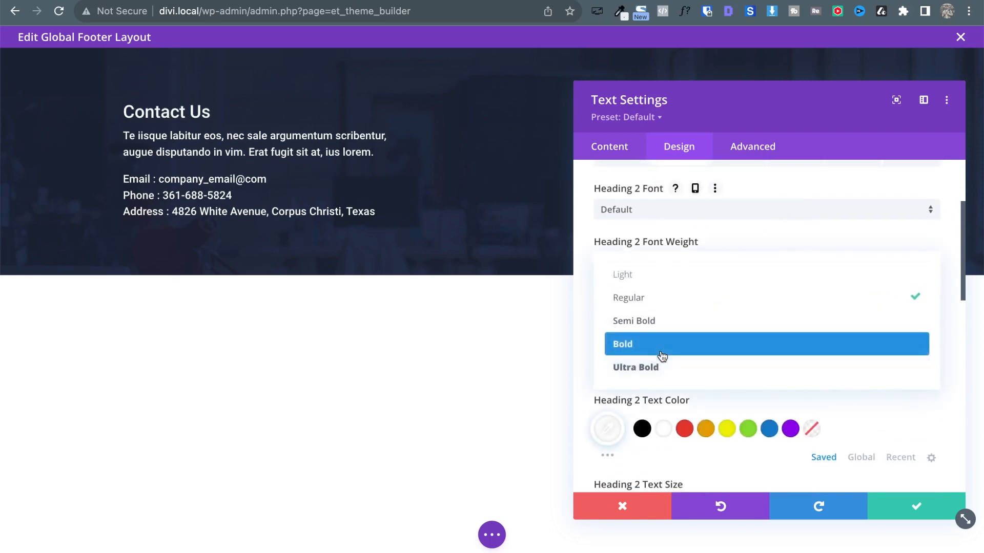
pyautogui.click(661, 355)
pyautogui.scroll(-3, 767, 386)
pyautogui.scroll(4, 767, 386)
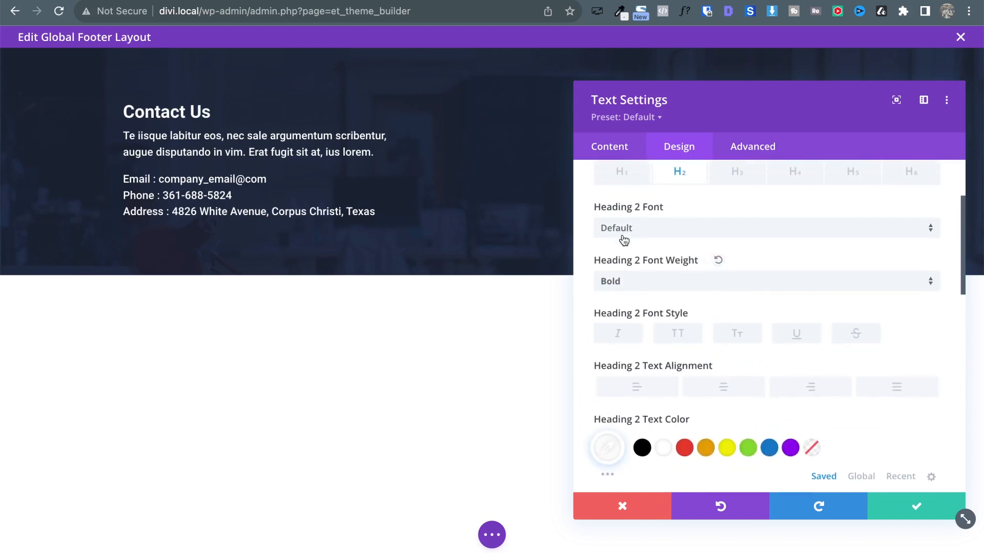
pyautogui.click(619, 282)
pyautogui.click(638, 384)
pyautogui.scroll(-3, 751, 399)
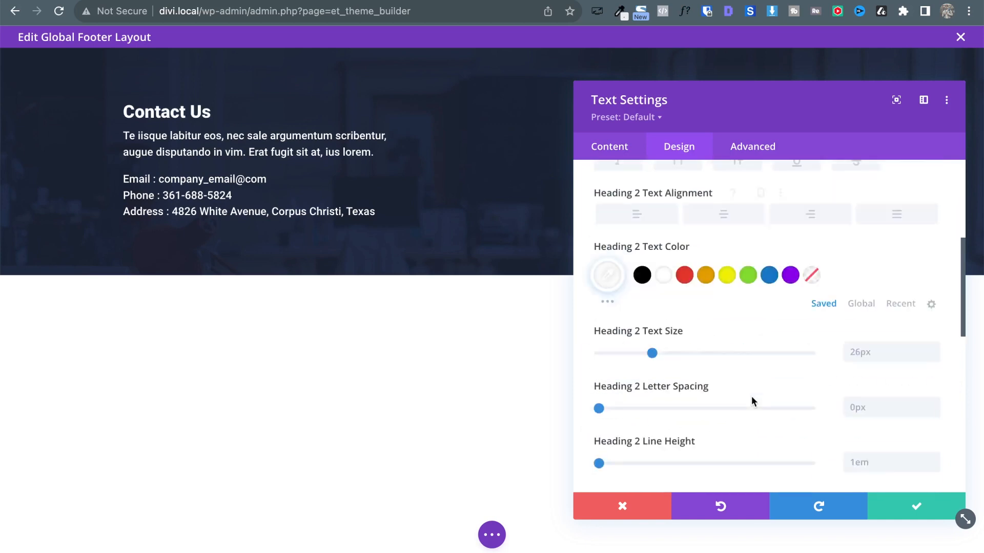
pyautogui.scroll(-2, 751, 401)
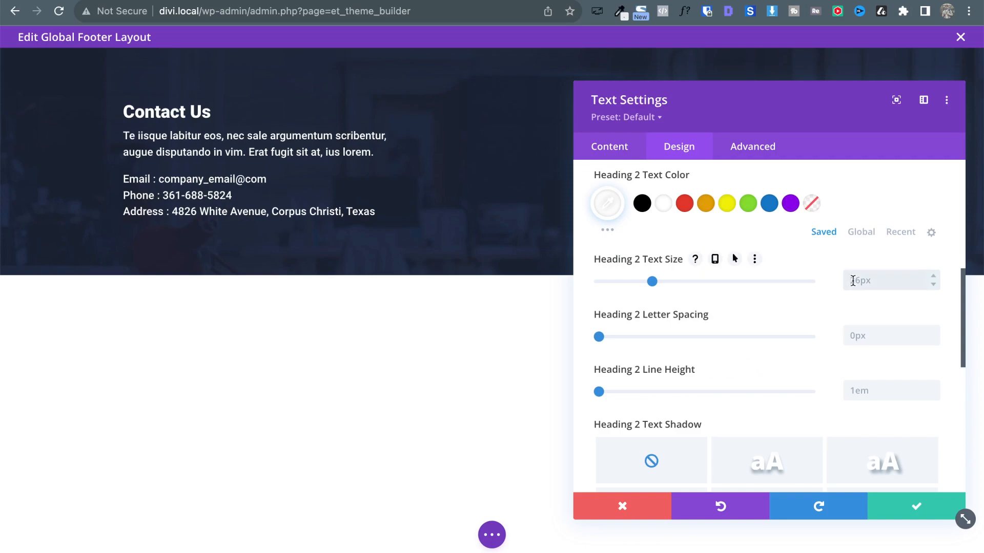
# Set the heading weight back to Bold after checking the reference heading's font.
pyautogui.hotkey('ctrl', 'Tab')
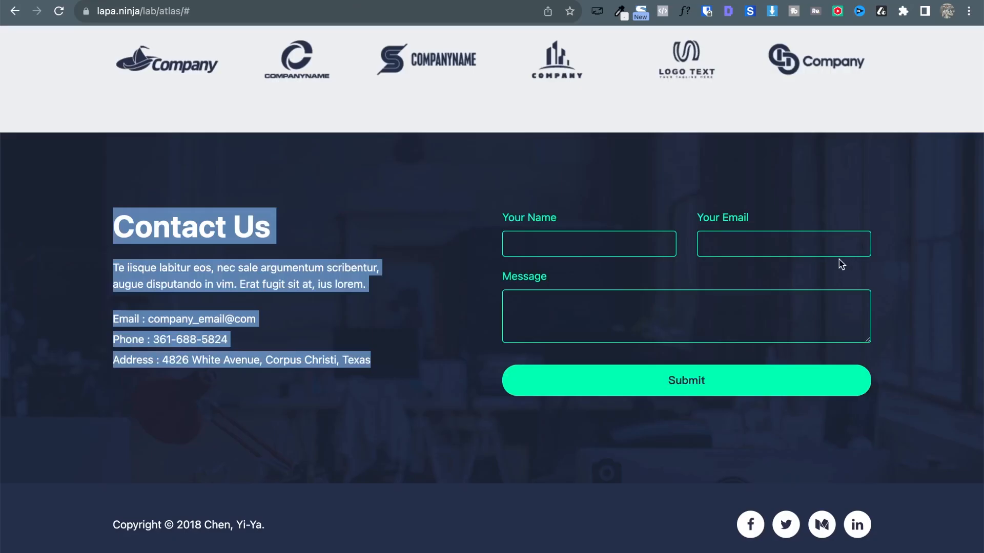
pyautogui.hotkey('ctrl', 'shift', 'Tab')
pyautogui.scroll(5, 743, 276)
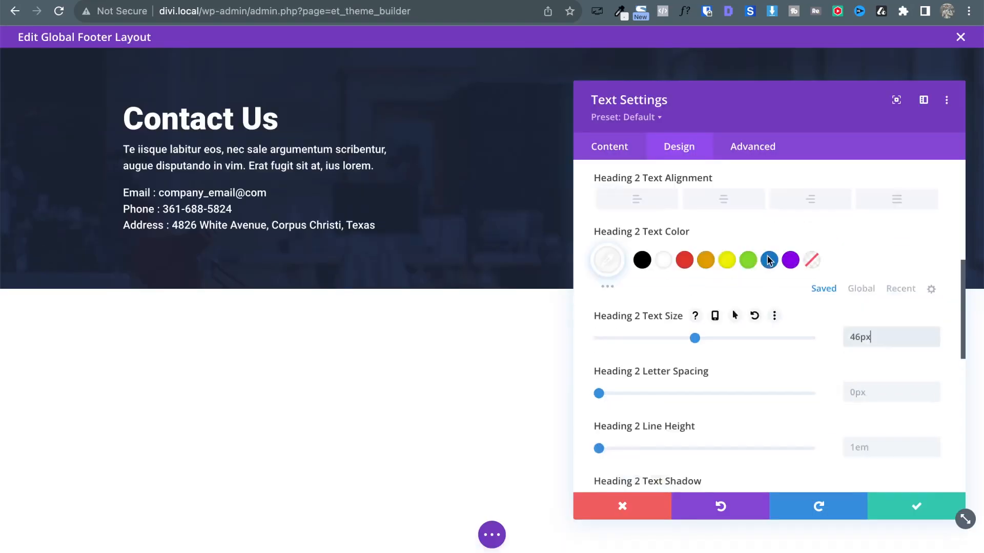
pyautogui.click(639, 222)
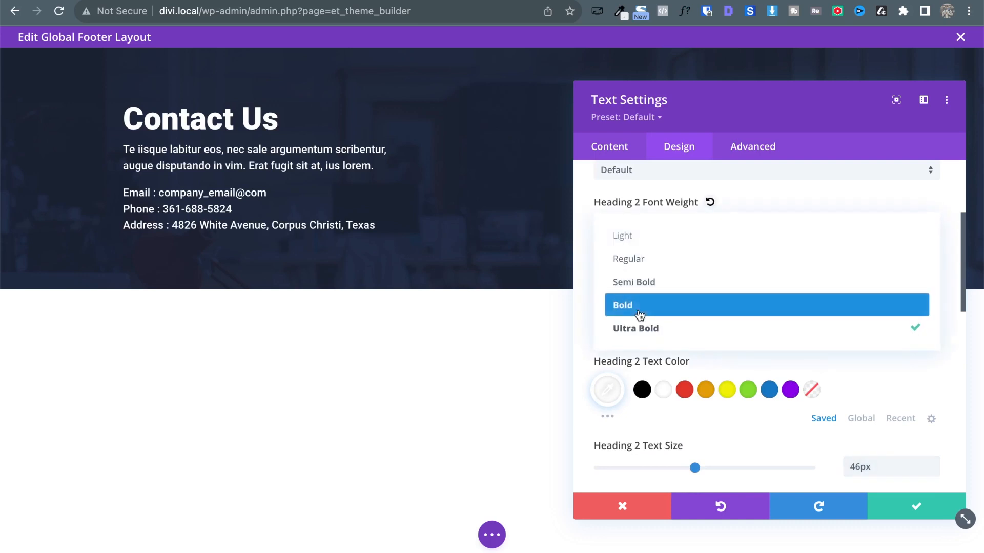
pyautogui.click(639, 306)
pyautogui.hotkey('ctrl', 'Tab')
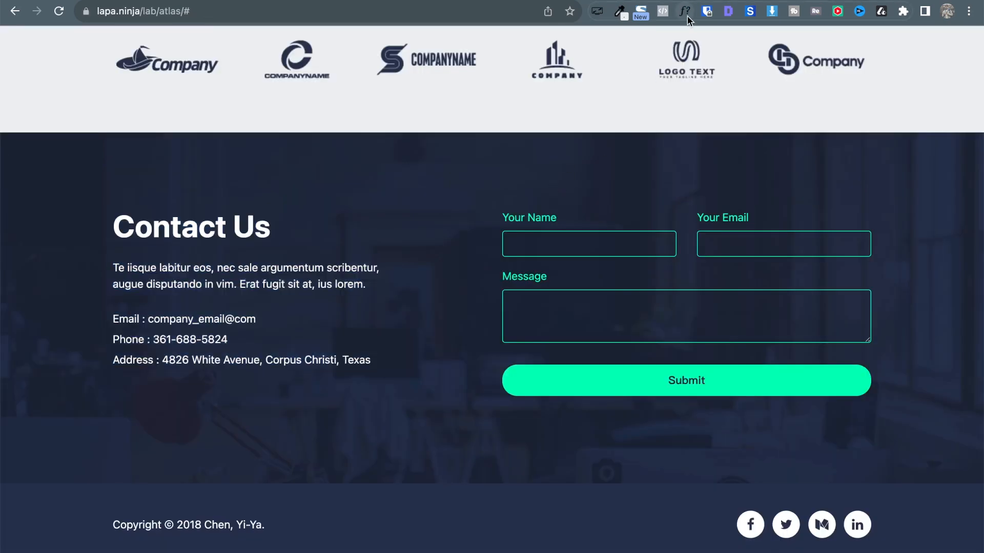
pyautogui.click(687, 15)
pyautogui.click(235, 224)
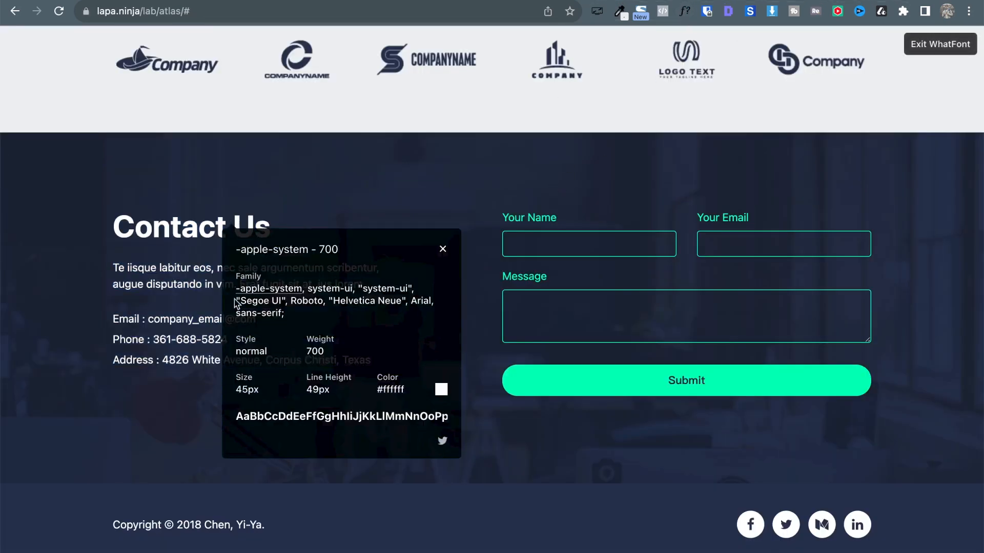
pyautogui.hotkey('ctrl', 'Tab')
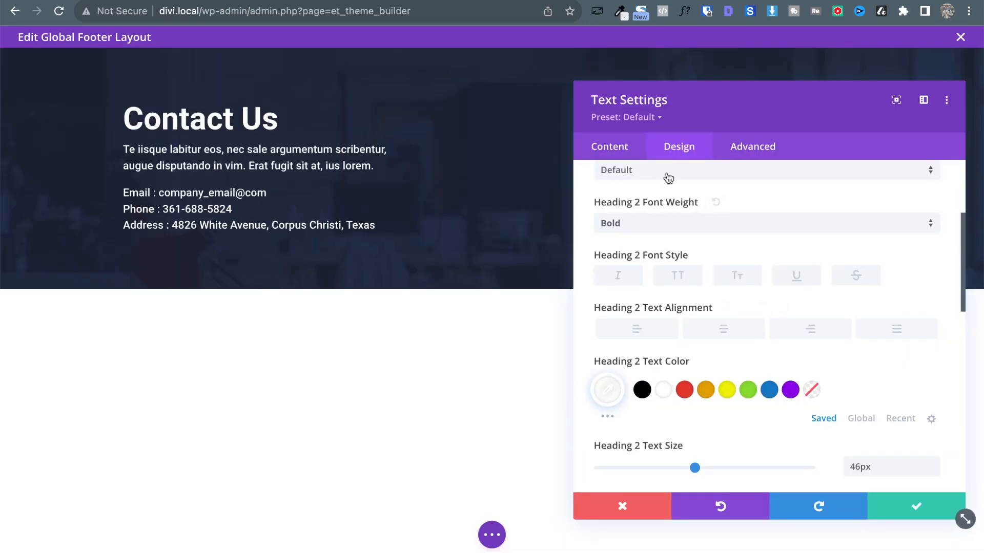
# Set the heading line height to 1.9em and save the text settings.
pyautogui.click(754, 149)
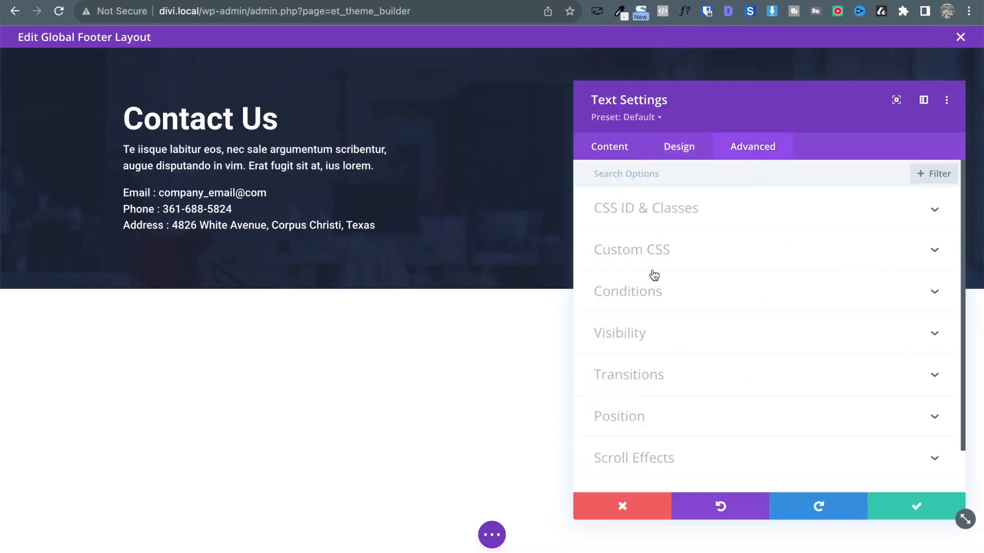
pyautogui.click(666, 145)
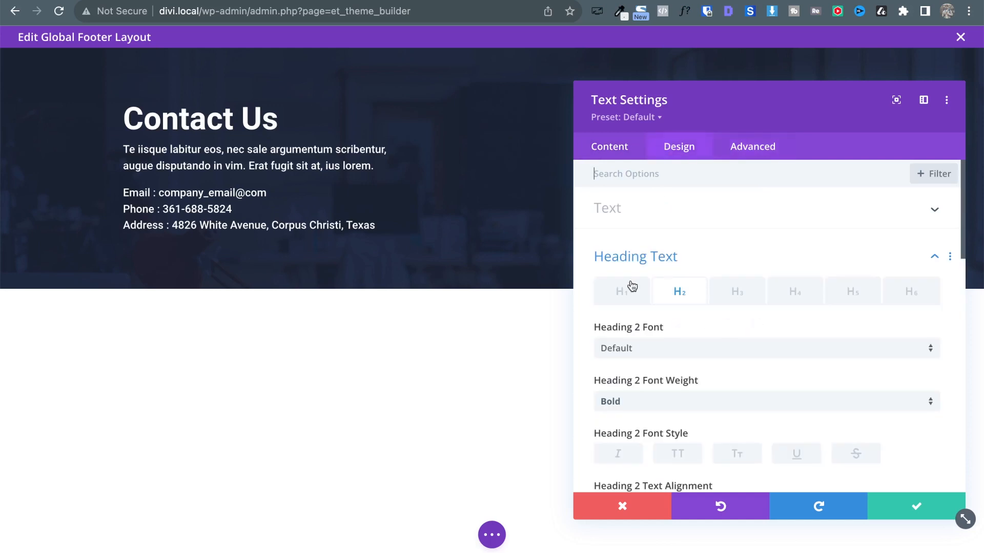
pyautogui.scroll(-10, 733, 339)
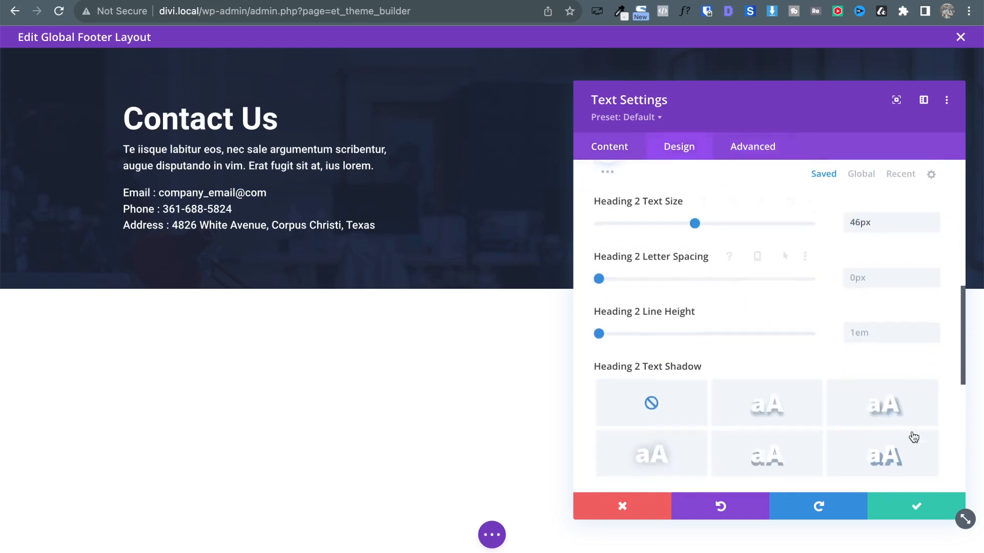
pyautogui.click(933, 331)
pyautogui.click(933, 330)
pyautogui.click(933, 331)
pyautogui.click(933, 330)
pyautogui.click(933, 330)
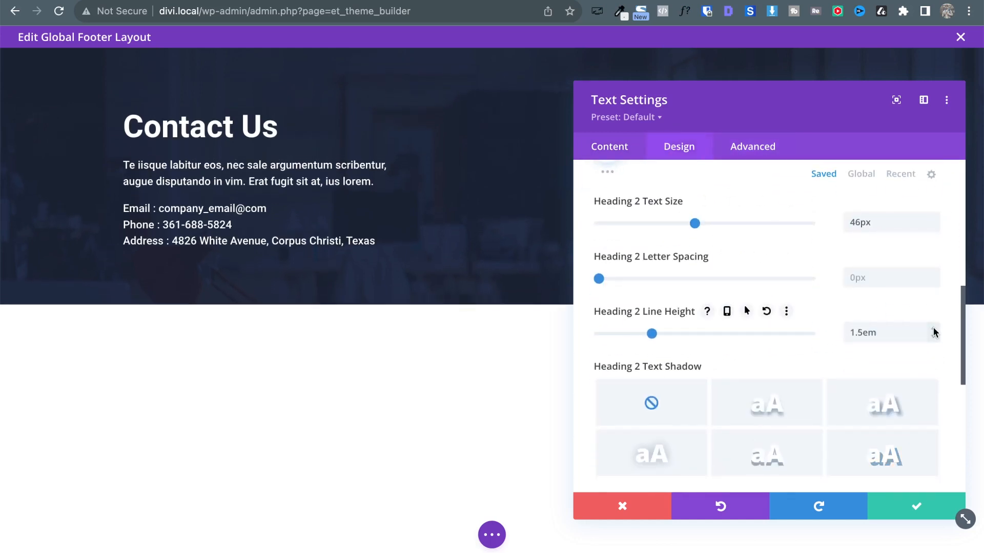
pyautogui.click(933, 330)
pyautogui.click(933, 331)
pyautogui.click(933, 331)
pyautogui.click(934, 331)
pyautogui.click(933, 331)
pyautogui.click(933, 331)
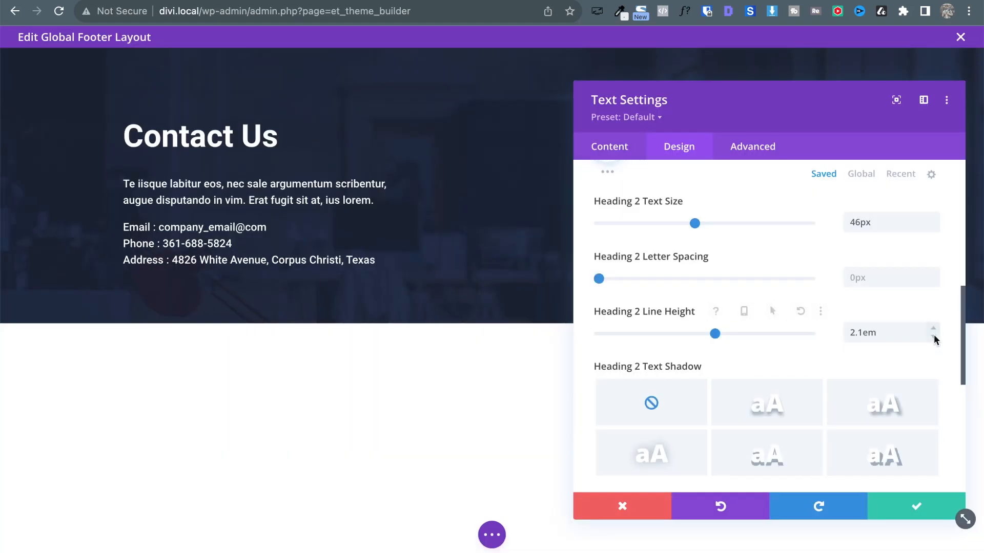
pyautogui.click(933, 335)
pyautogui.click(933, 335)
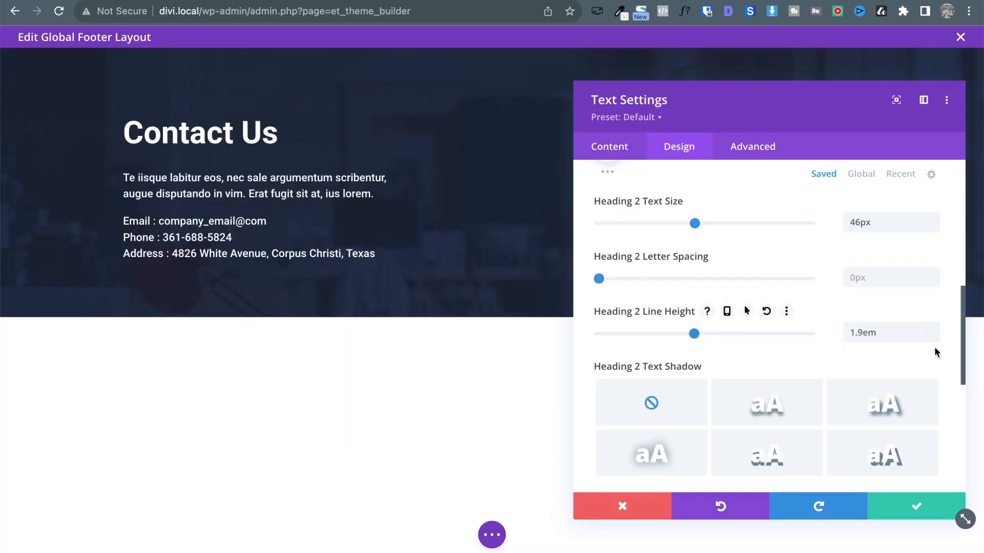
pyautogui.click(934, 336)
pyautogui.click(917, 505)
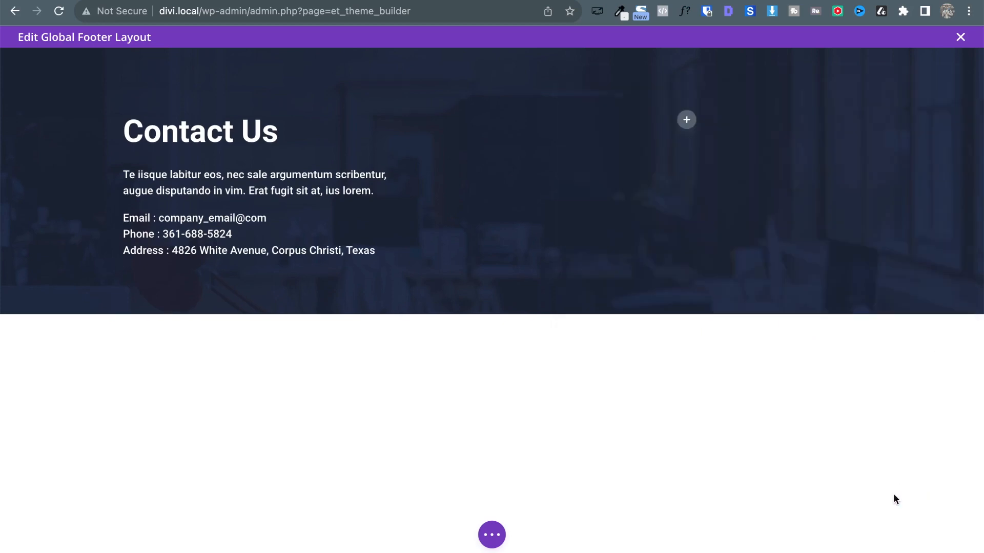
pyautogui.hotkey('ctrl', 'Tab')
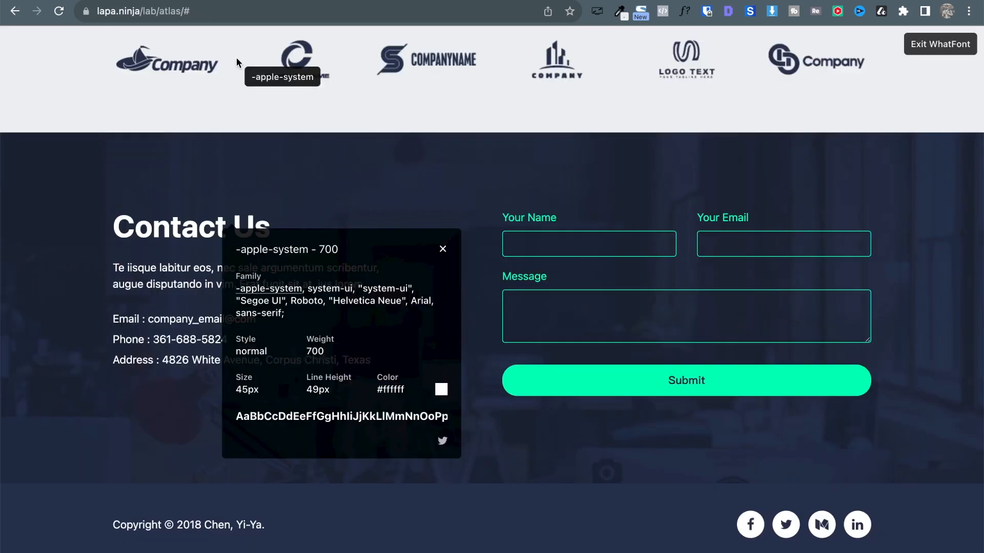
pyautogui.hotkey('ctrl', 'shift', 'Tab')
pyautogui.hotkey('ctrl', 'Tab')
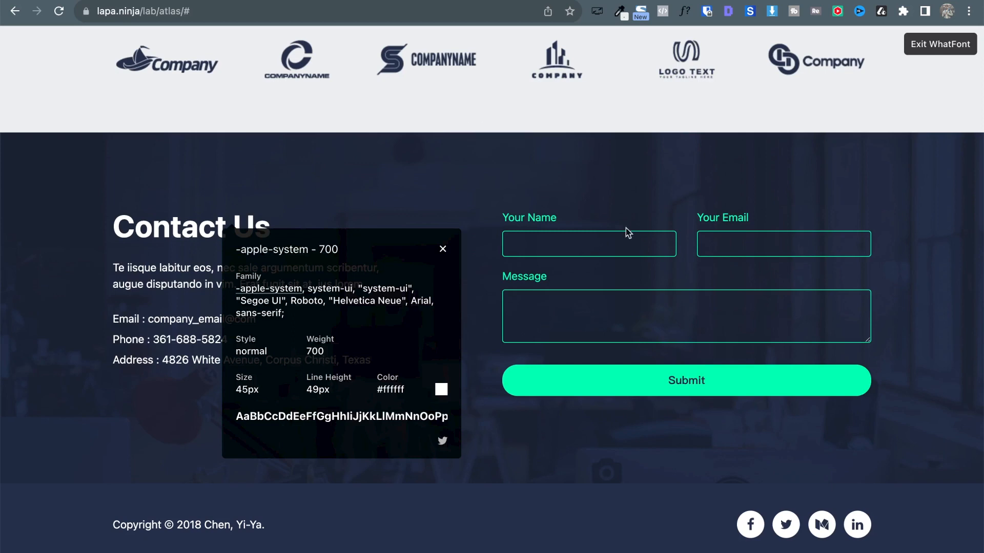
pyautogui.click(443, 249)
pyautogui.hotkey('ctrl', 'shift', 'Tab')
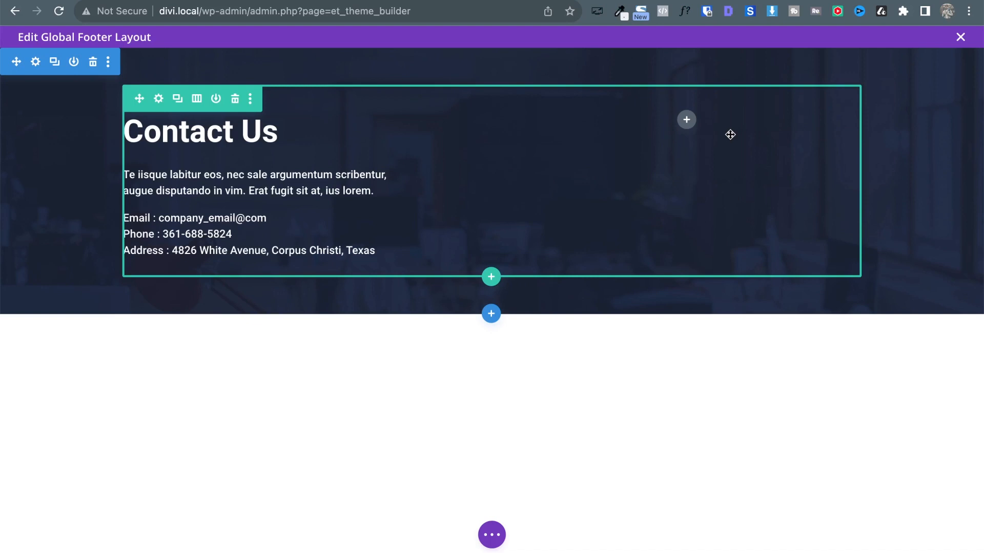
# Add a Contact Form module to the empty right column, searching 'fo'.
pyautogui.click(686, 119)
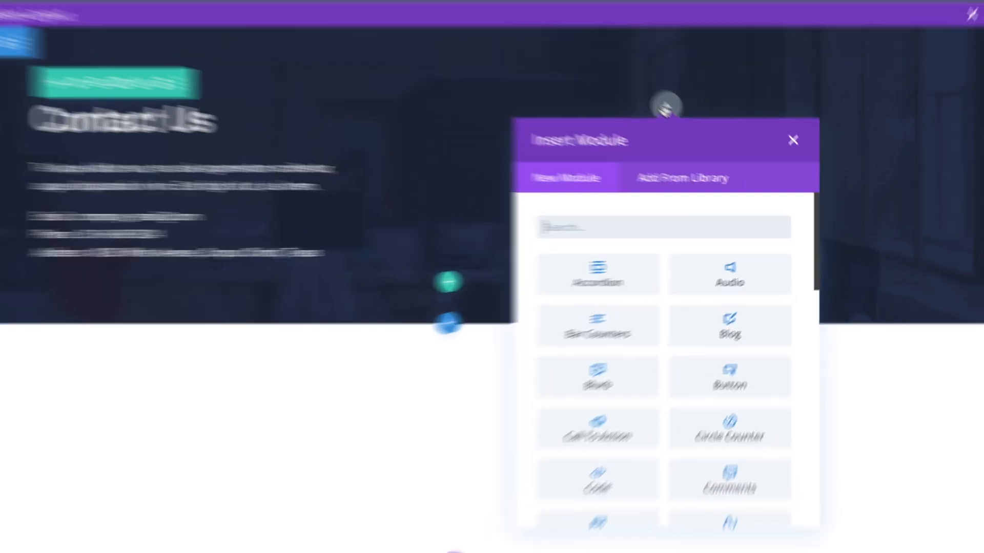
pyautogui.write('fo')
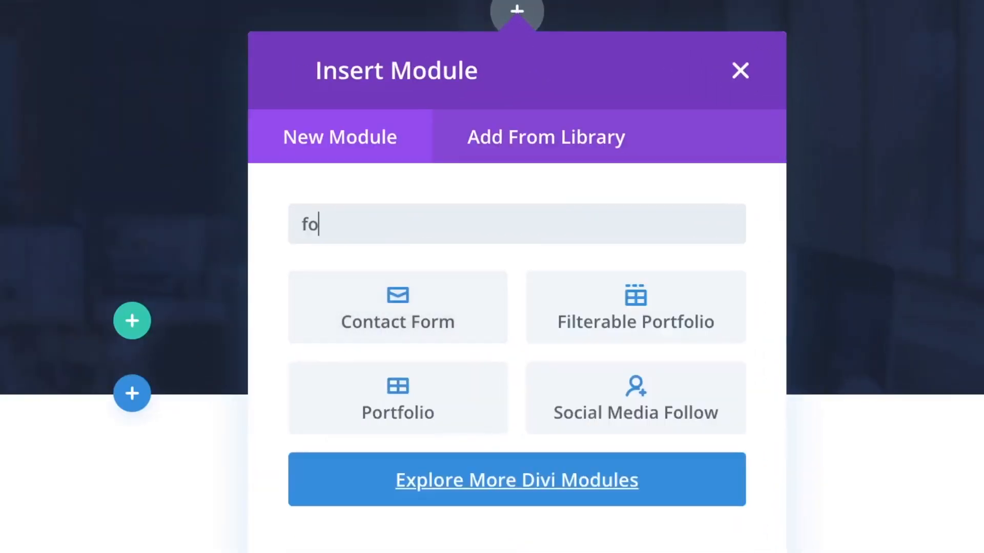
pyautogui.click(449, 315)
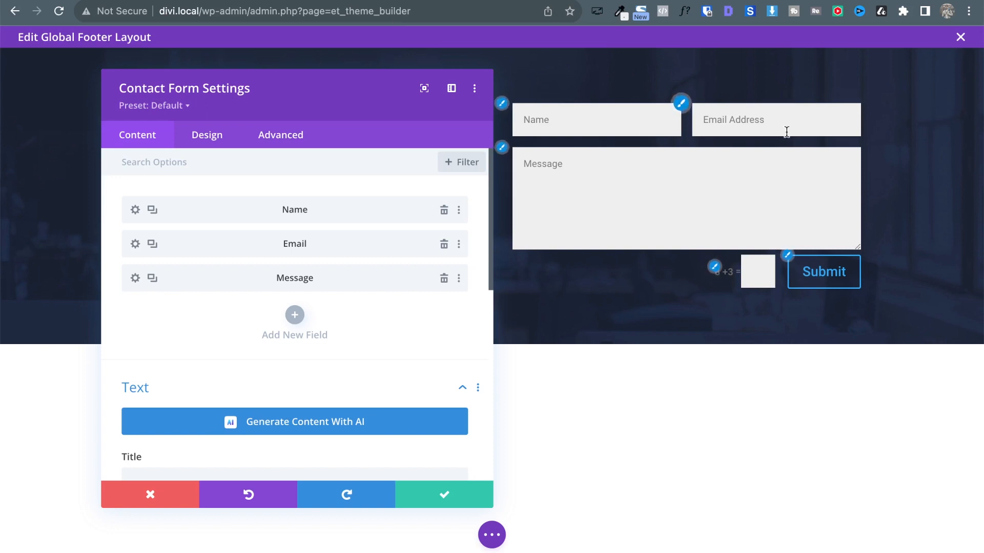
# Turn off Use Basic Captcha and open the Name field's settings.
pyautogui.scroll(-3, 235, 356)
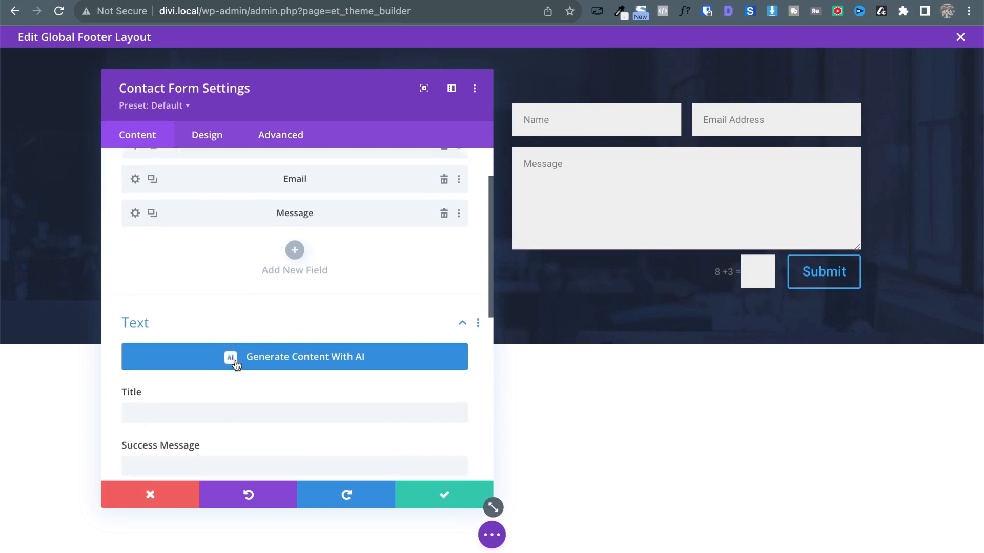
pyautogui.scroll(-10, 260, 263)
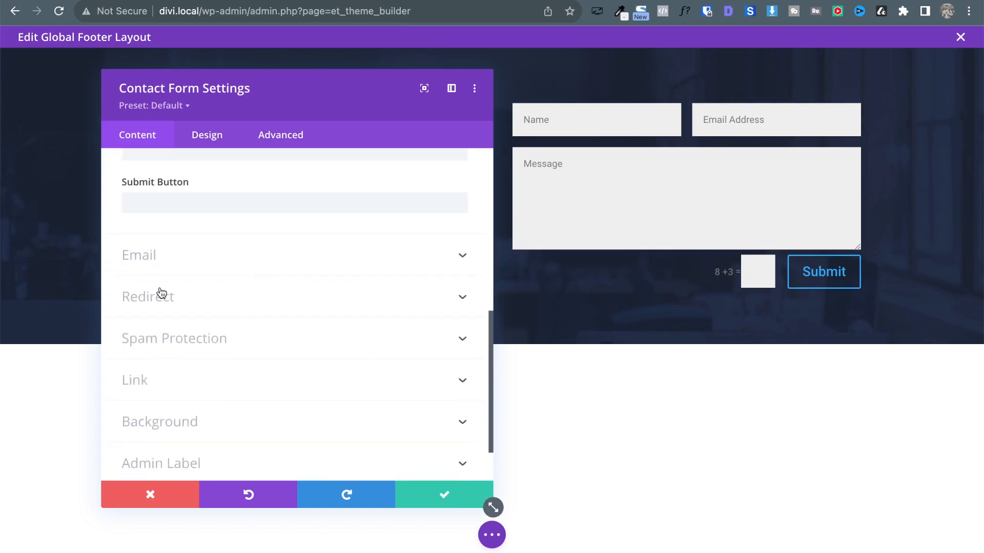
pyautogui.click(210, 350)
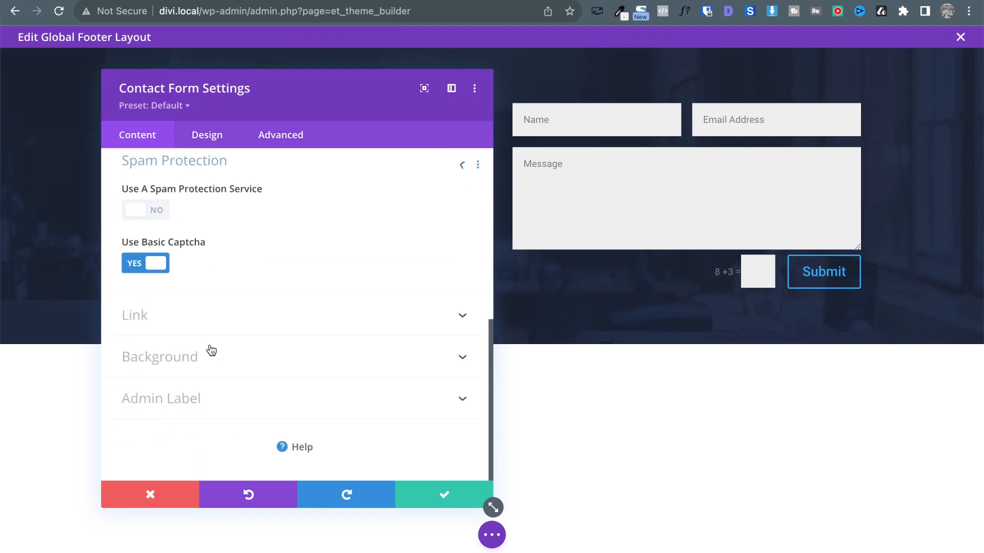
pyautogui.click(138, 272)
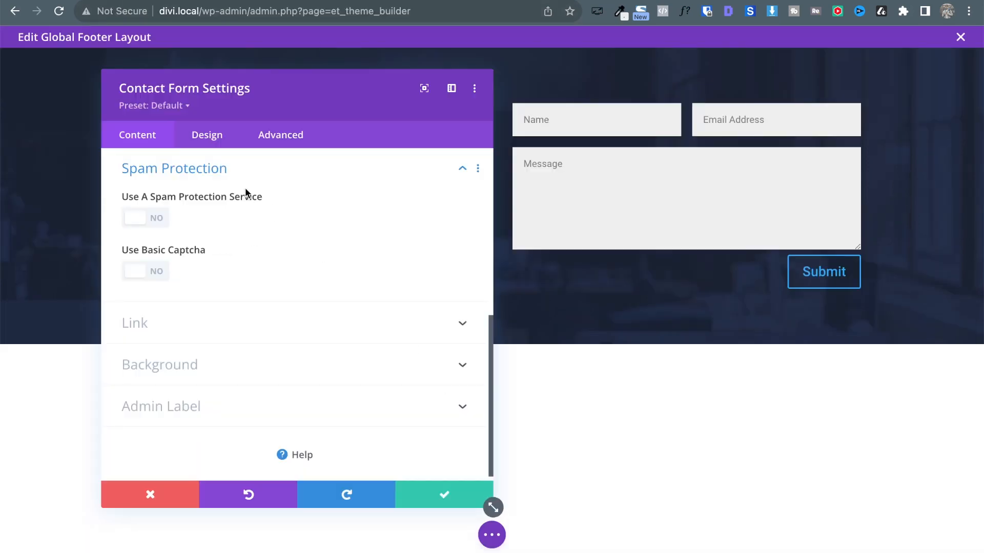
pyautogui.scroll(5, 245, 188)
pyautogui.click(154, 236)
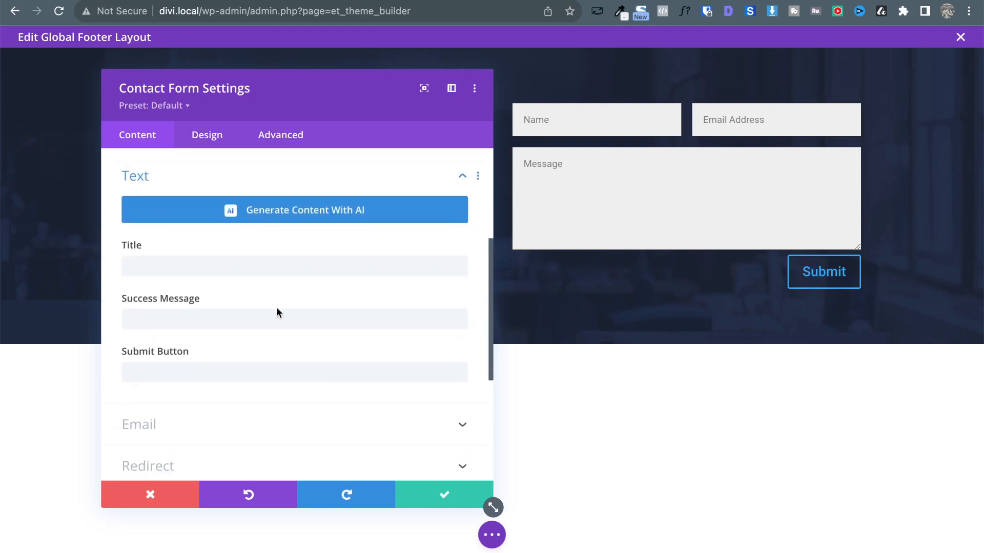
pyautogui.scroll(5, 276, 312)
pyautogui.click(137, 215)
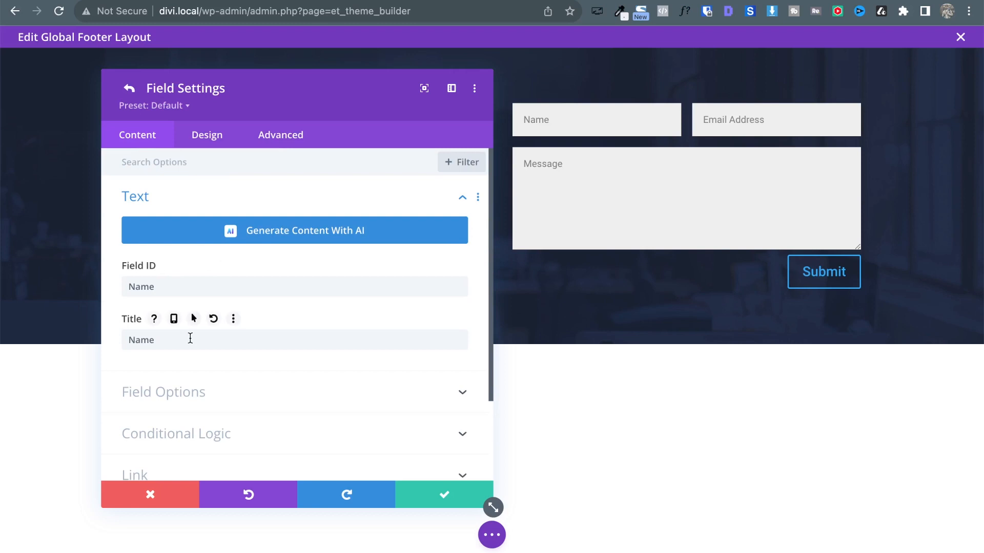
# In the Name field's Design options, toggle Make Fullwidth on and off, then expand Fields colours.
pyautogui.click(154, 197)
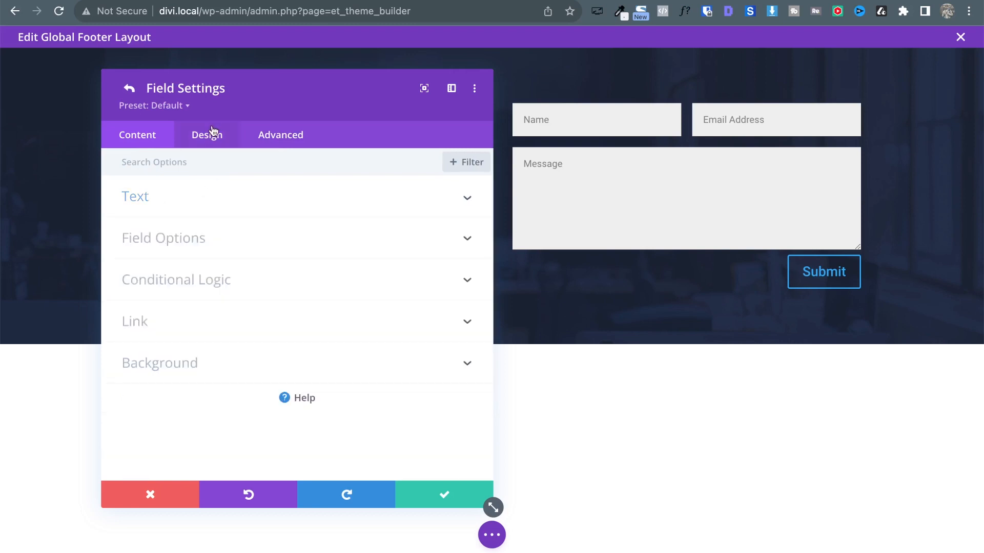
pyautogui.click(213, 134)
pyautogui.click(193, 203)
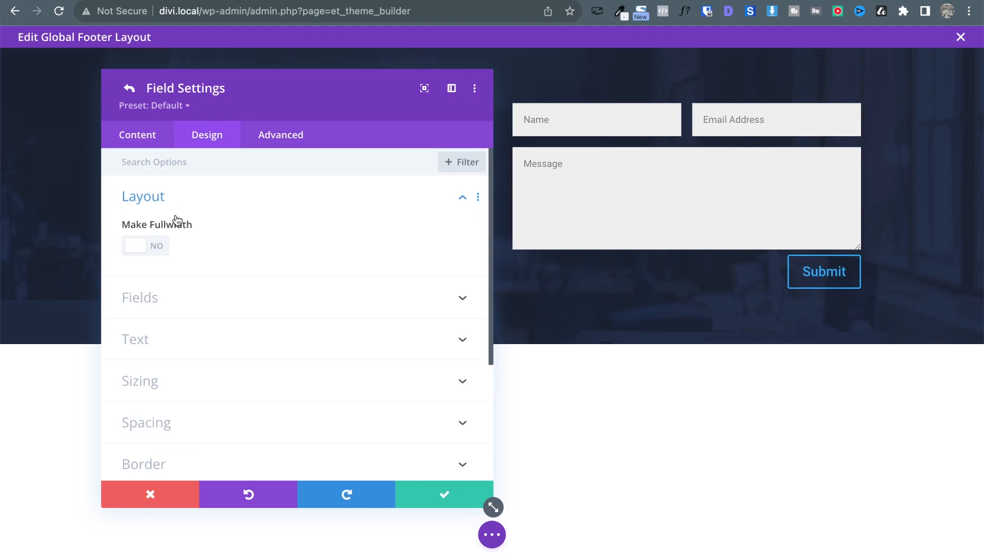
pyautogui.click(163, 241)
pyautogui.click(163, 241)
pyautogui.click(176, 296)
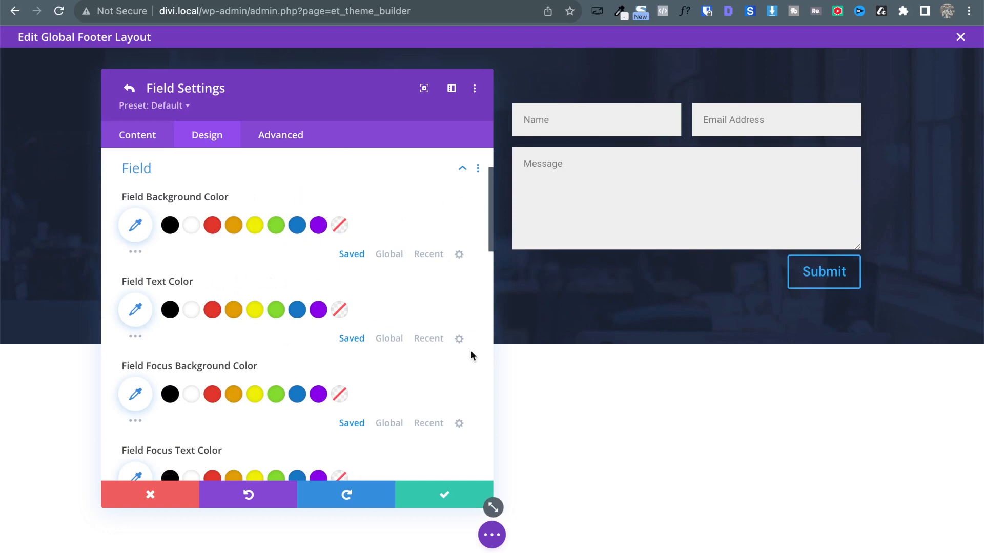
pyautogui.moveTo(232, 290)
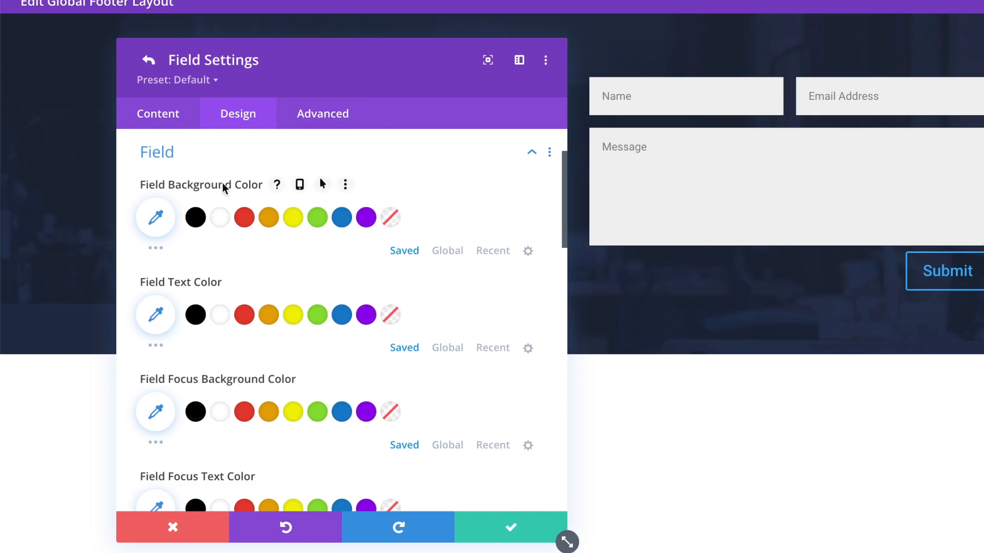
# Give the Name field a transparent background and the global teal text colour.
pyautogui.click(391, 217)
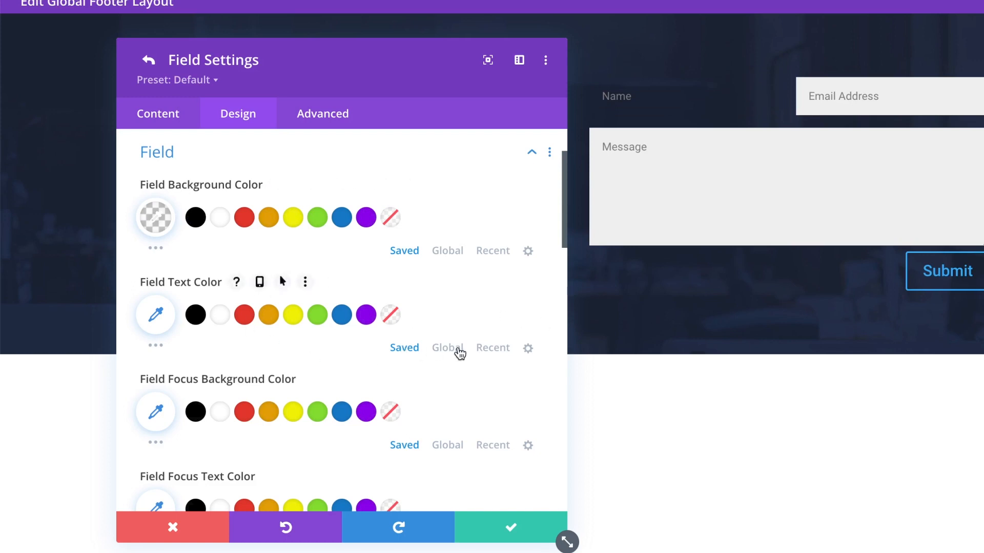
pyautogui.click(455, 350)
pyautogui.click(195, 315)
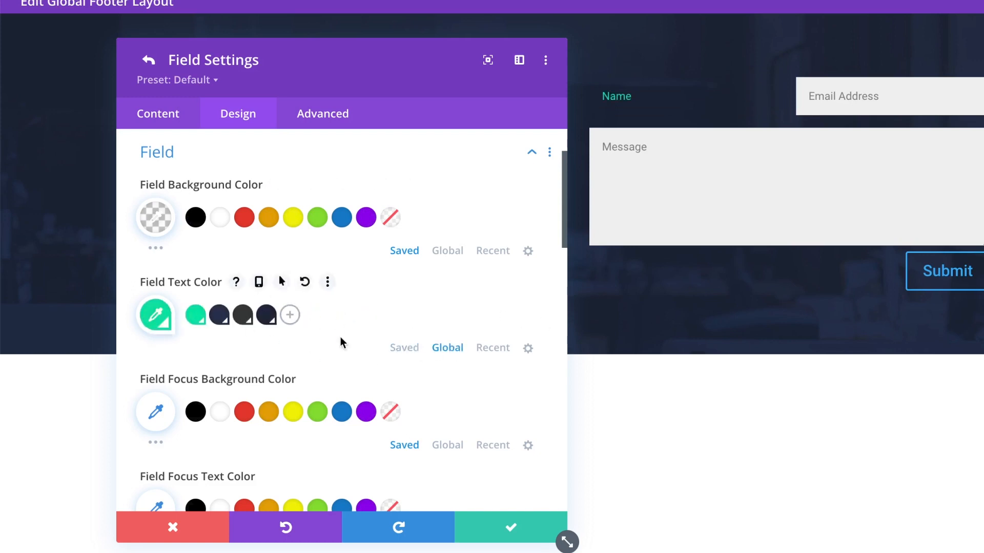
pyautogui.scroll(-3, 341, 340)
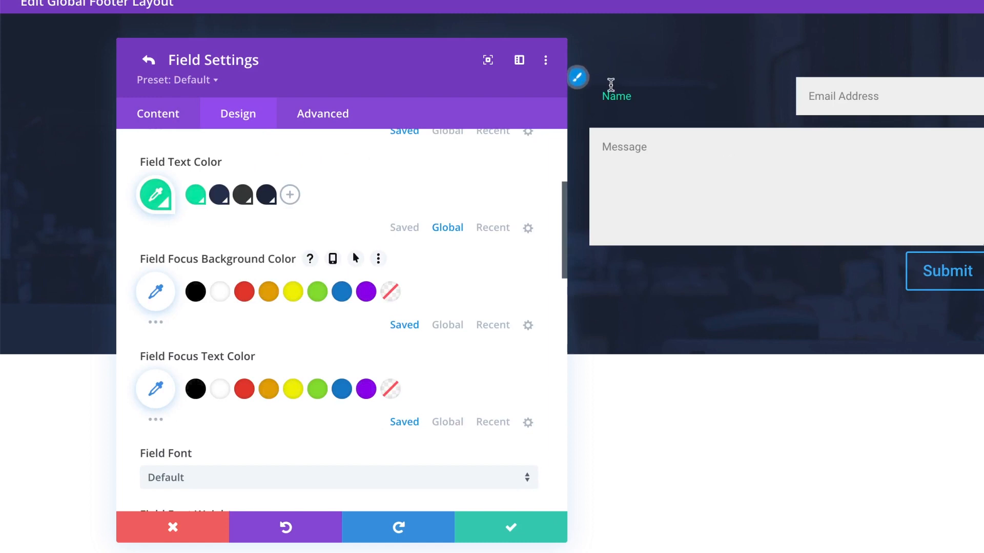
# Make the Name field's focus background transparent, test it by typing, and return to form settings.
pyautogui.click(613, 97)
pyautogui.click(733, 275)
pyautogui.click(643, 90)
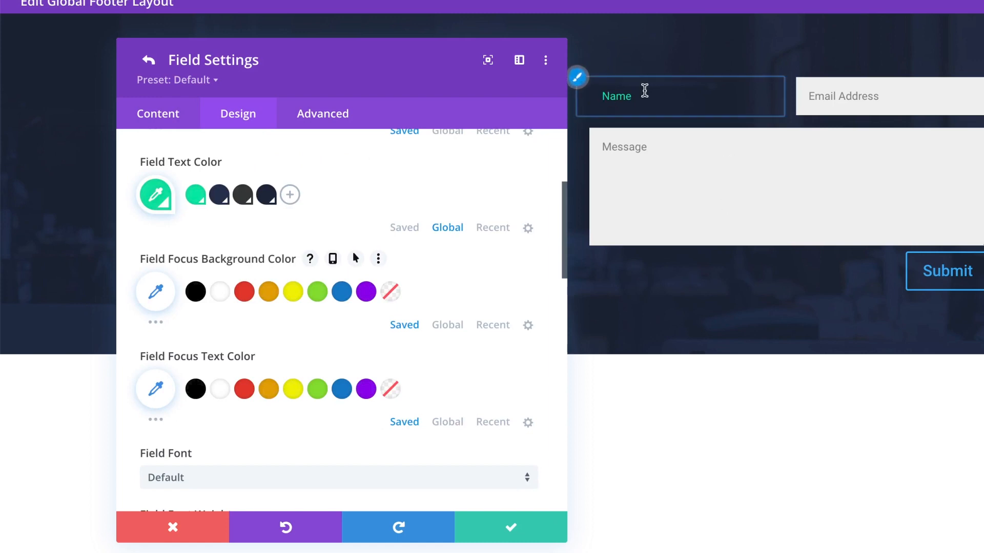
pyautogui.click(446, 325)
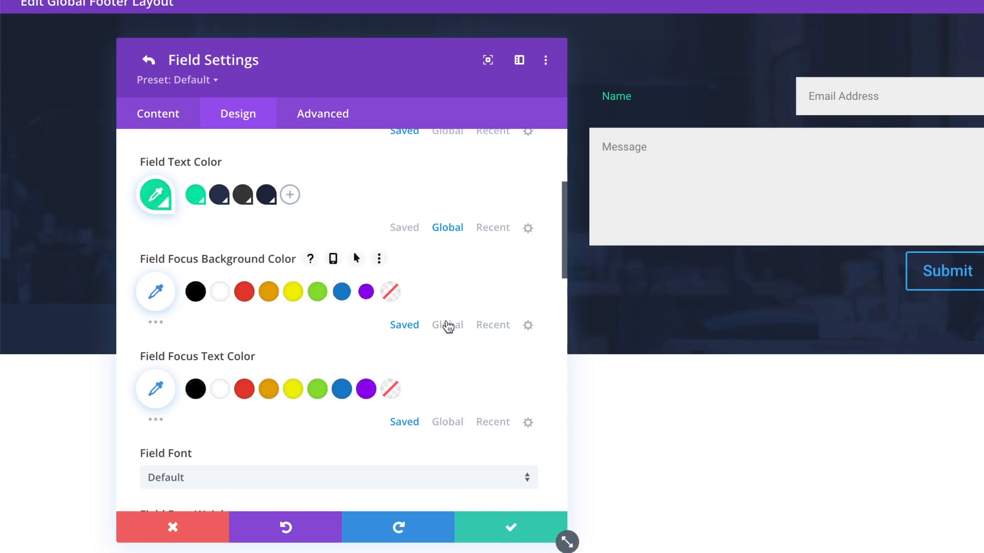
pyautogui.click(195, 293)
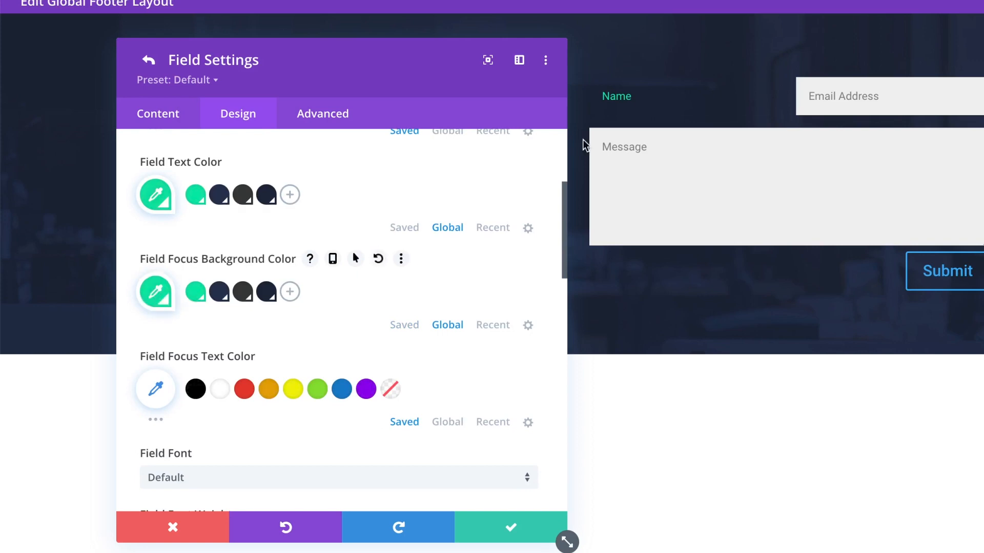
pyautogui.click(672, 89)
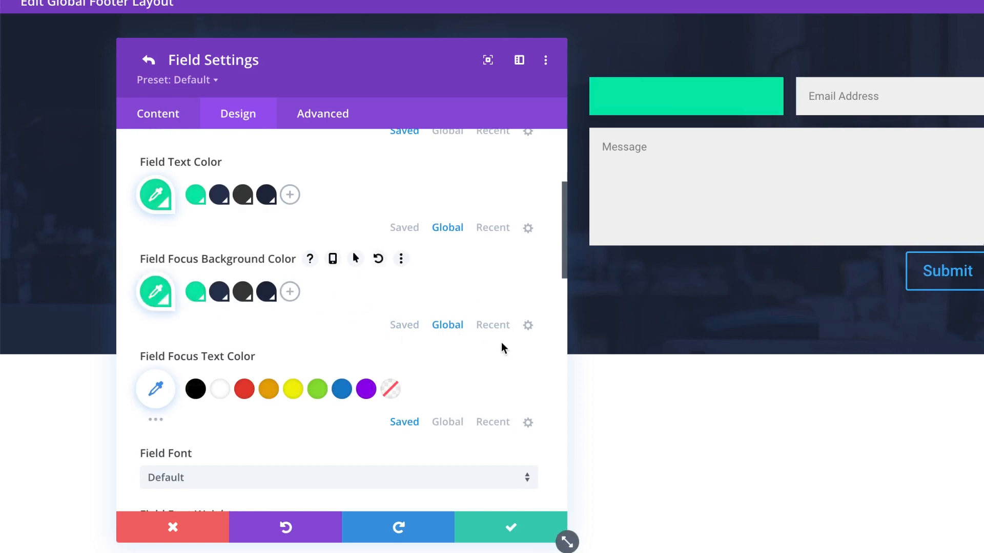
pyautogui.click(408, 327)
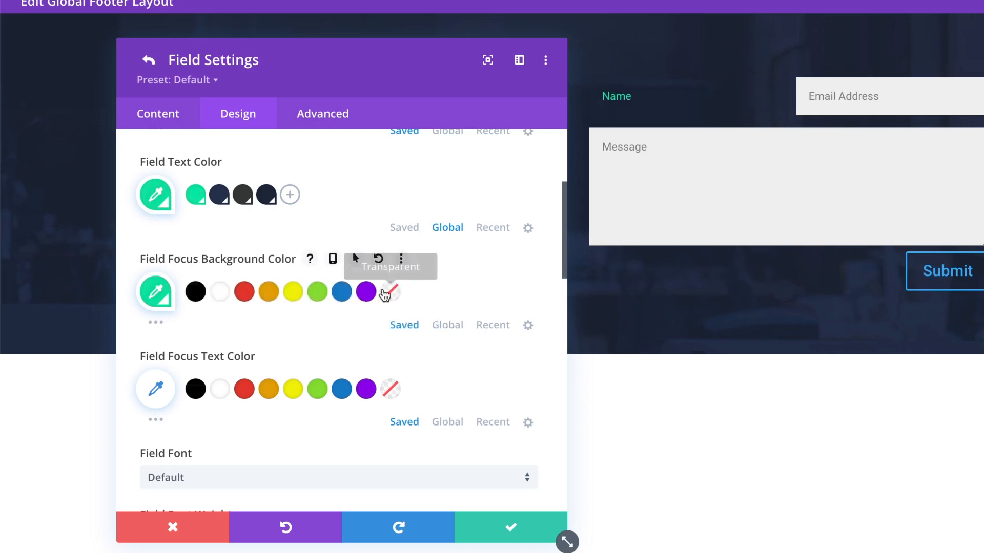
pyautogui.click(386, 293)
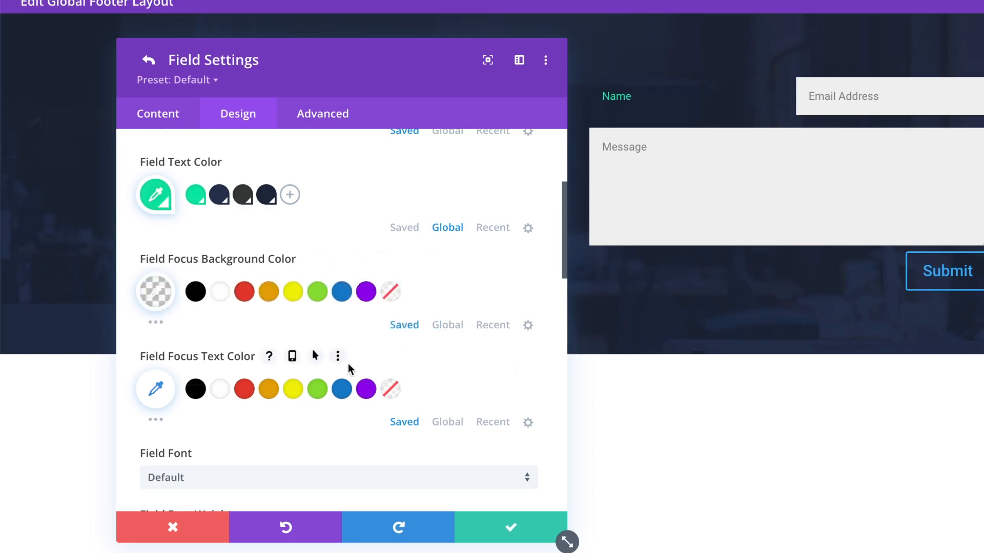
pyautogui.scroll(-1, 336, 408)
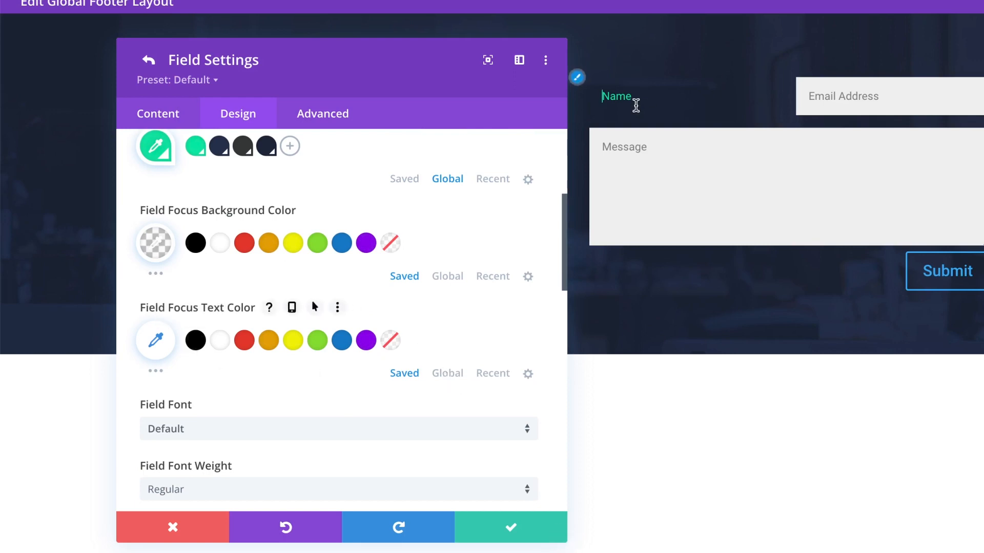
pyautogui.click(635, 104)
pyautogui.write('kkkk')
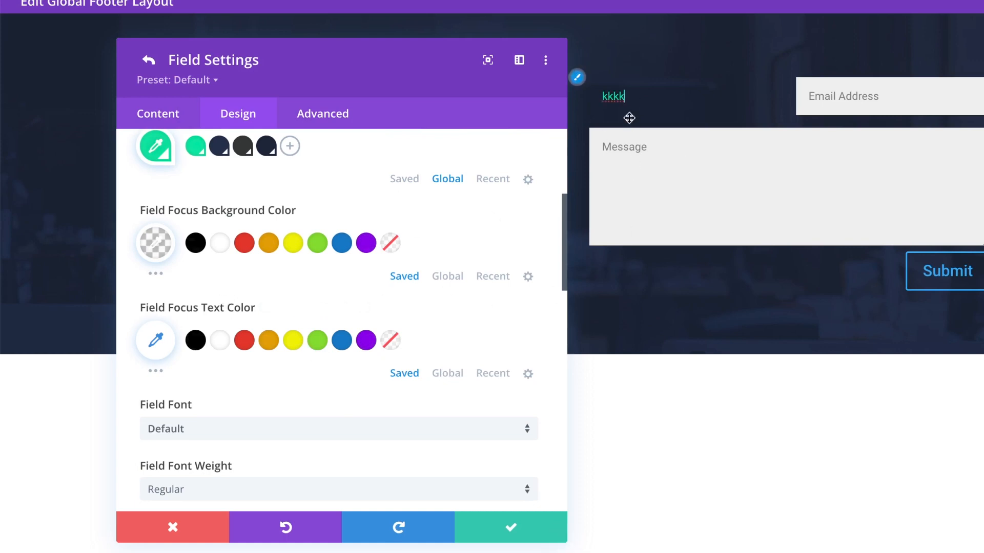
pyautogui.click(618, 96)
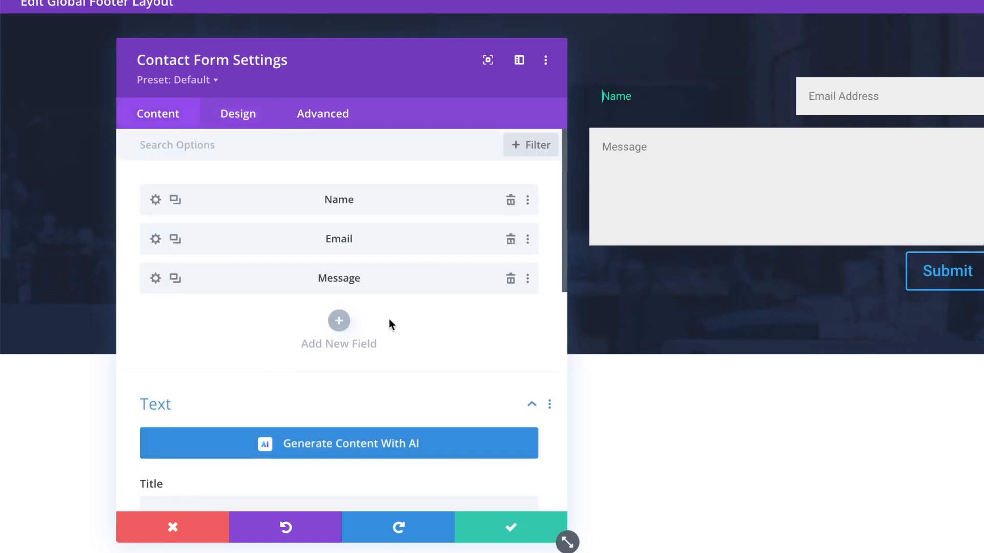
# Glance at the Name field's design, then expand the form-wide field colour options in the form's Design tab.
pyautogui.click(155, 199)
pyautogui.scroll(-3, 435, 288)
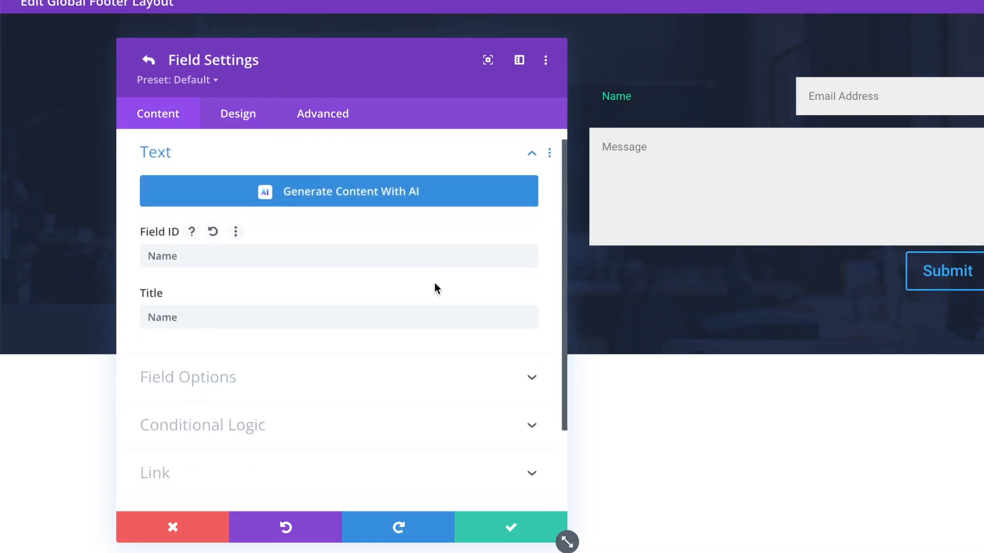
pyautogui.click(238, 117)
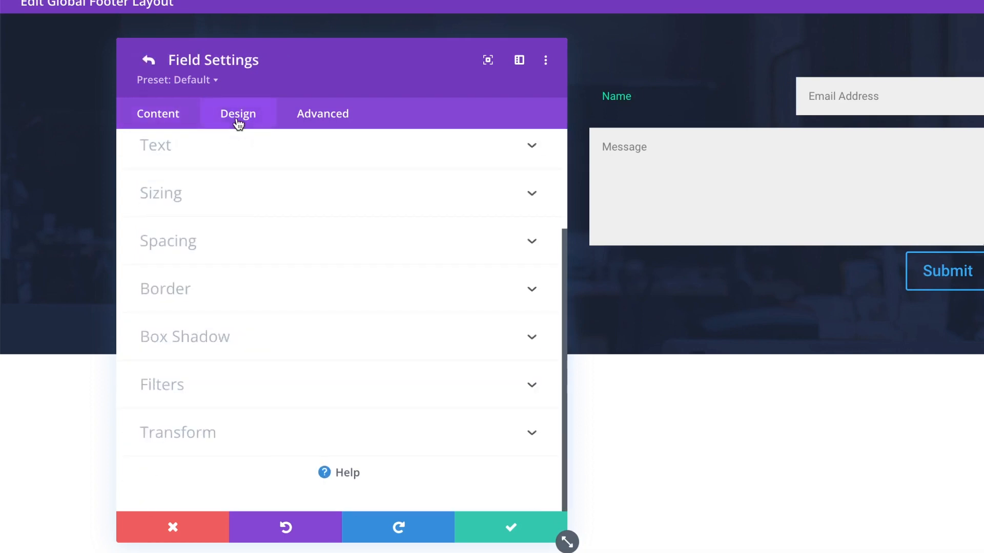
pyautogui.click(148, 60)
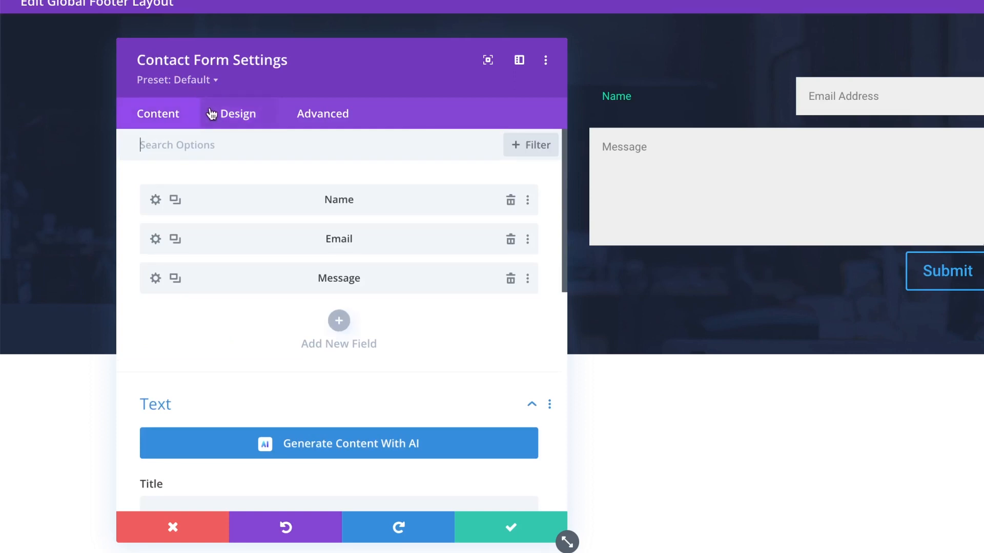
pyautogui.click(219, 114)
pyautogui.scroll(3, 204, 212)
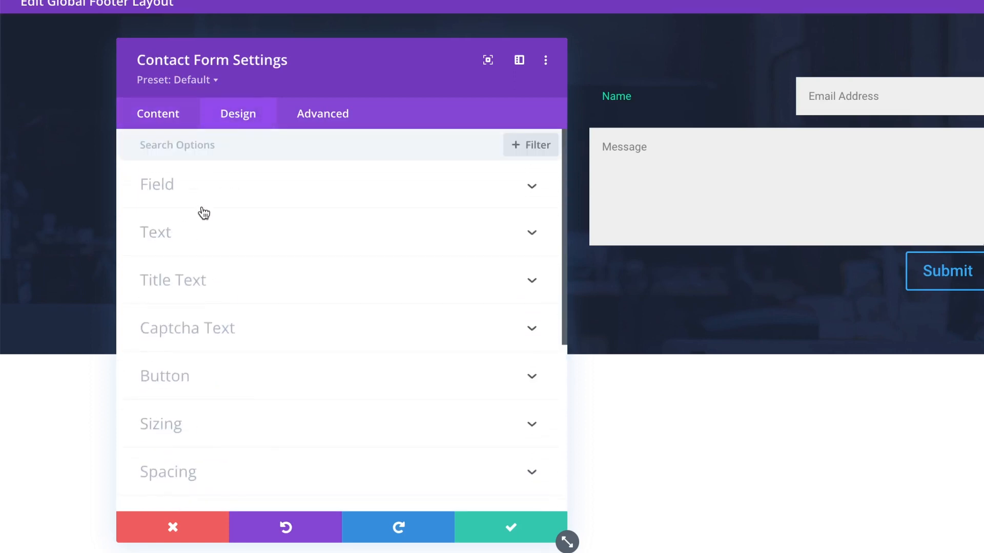
pyautogui.scroll(-2, 237, 317)
pyautogui.scroll(2, 223, 271)
pyautogui.click(170, 185)
pyautogui.scroll(-3, 261, 327)
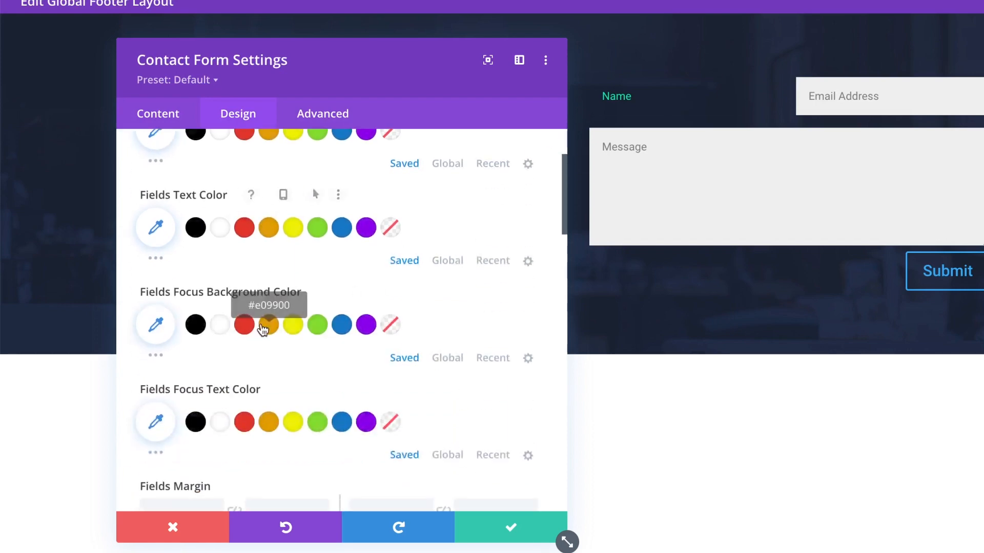
pyautogui.scroll(-8, 262, 329)
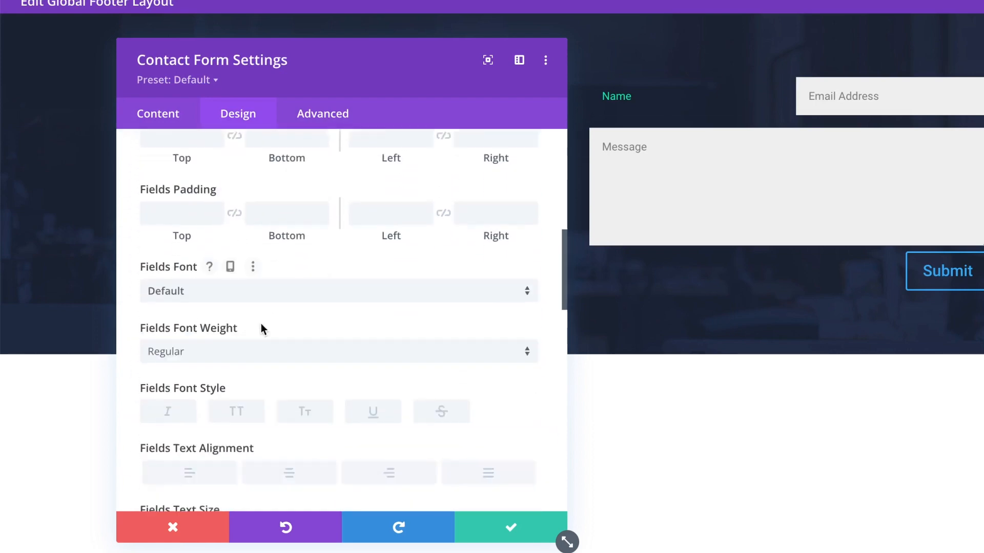
pyautogui.scroll(-7, 262, 328)
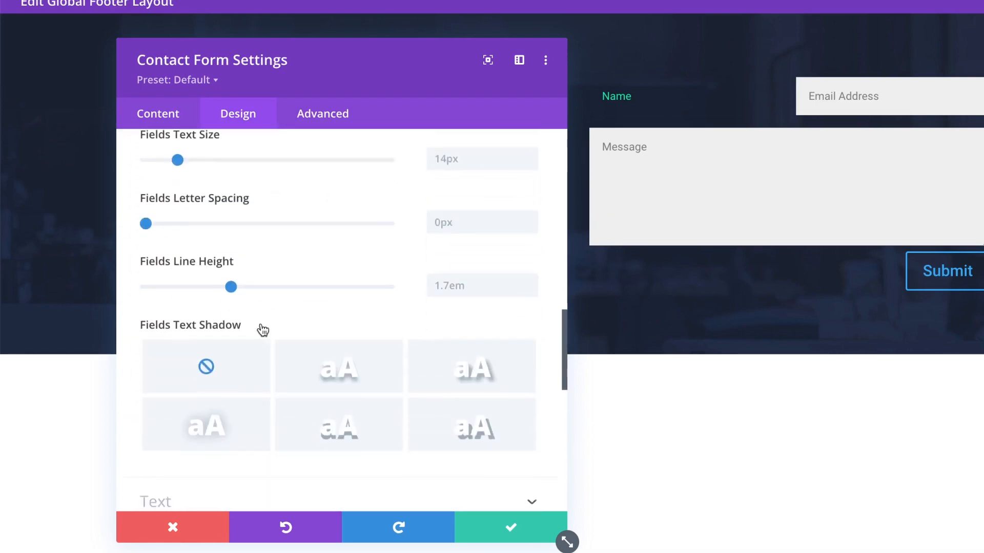
pyautogui.scroll(-7, 263, 330)
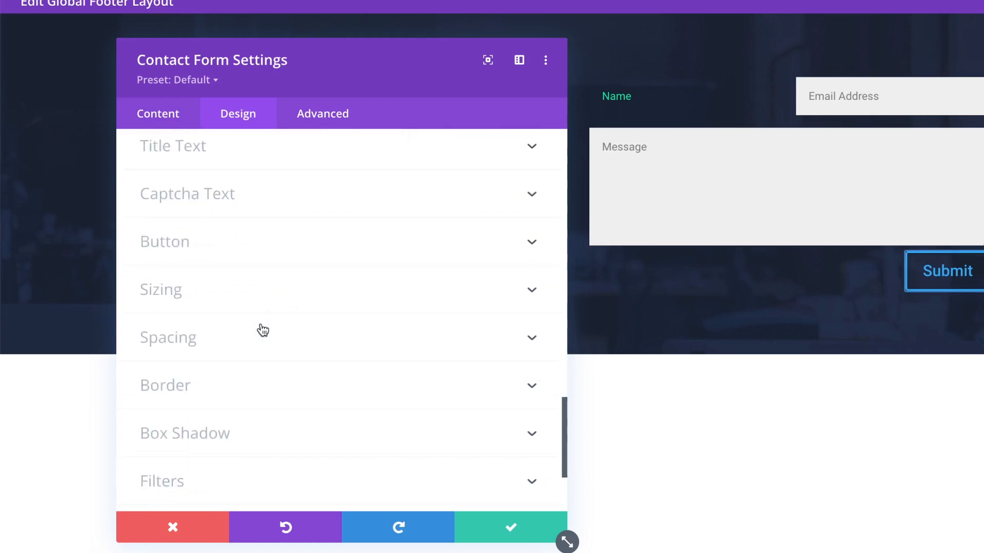
pyautogui.scroll(-3, 263, 329)
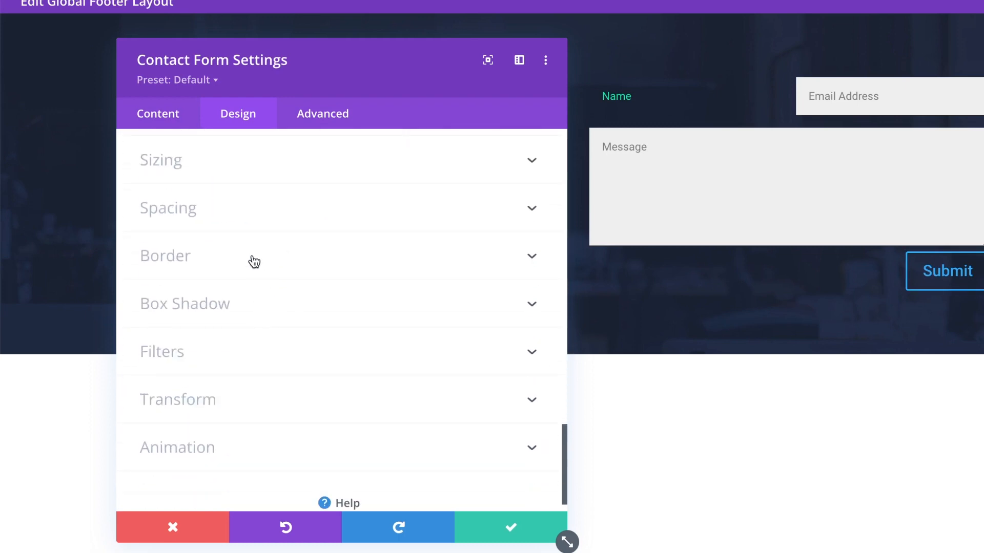
# Reopen the Name field's own Design settings and expand its Field colour group.
pyautogui.click(158, 114)
pyautogui.click(155, 198)
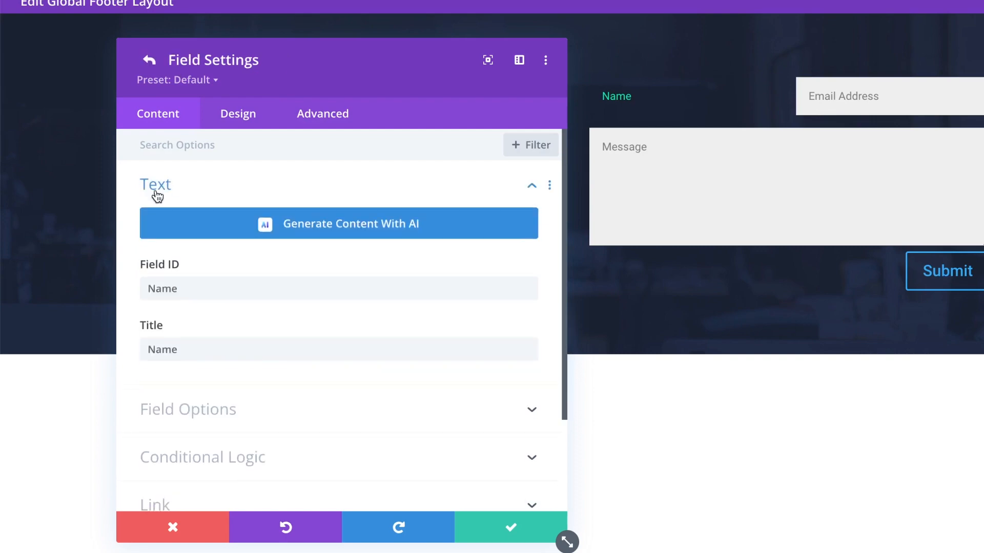
pyautogui.click(238, 113)
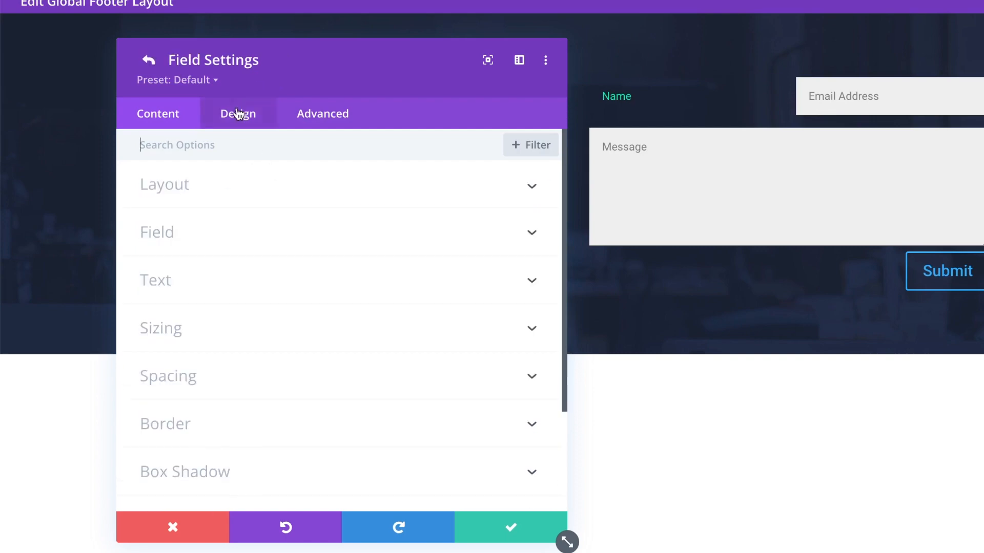
pyautogui.click(217, 248)
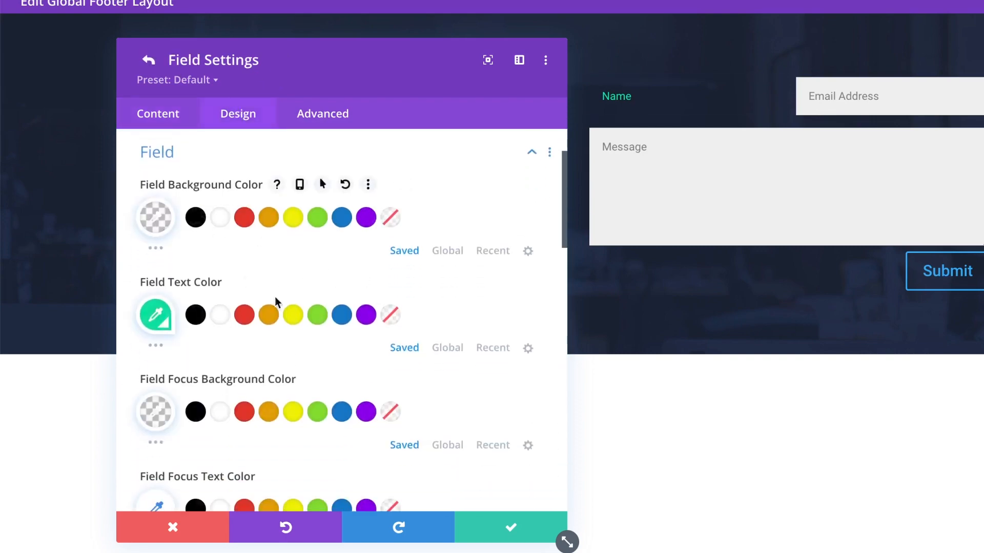
pyautogui.scroll(-7, 297, 330)
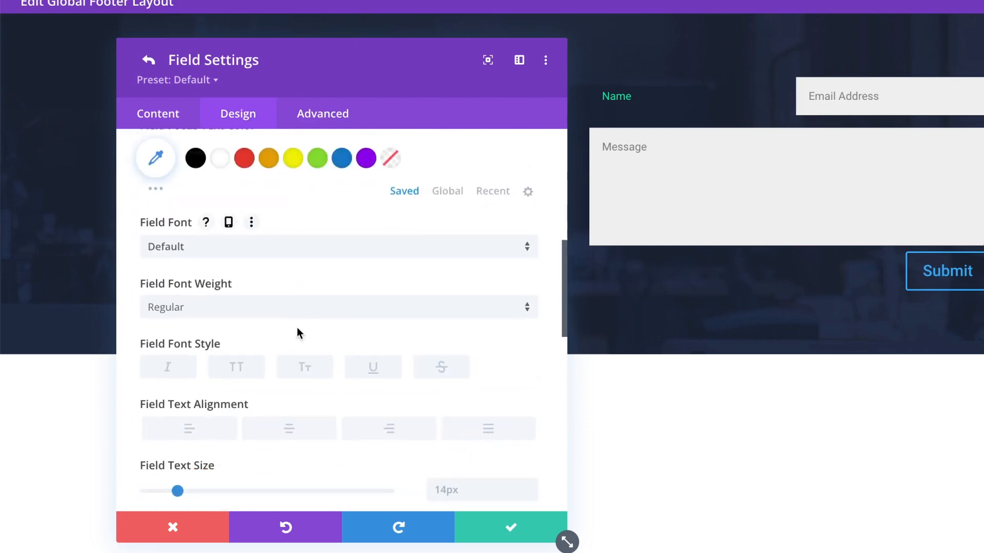
pyautogui.scroll(8, 297, 331)
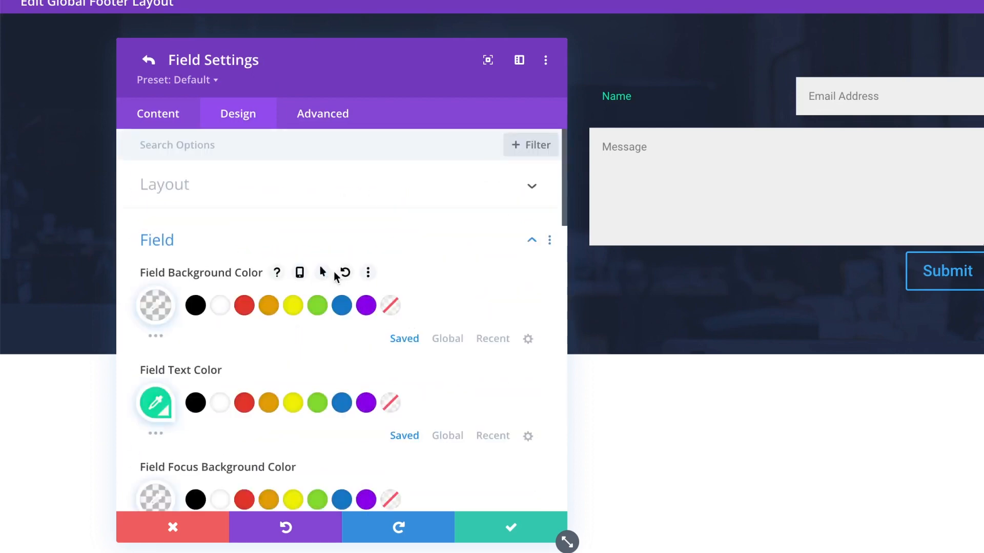
# Reset the Name field's background, text and focus background colours to default.
pyautogui.click(345, 274)
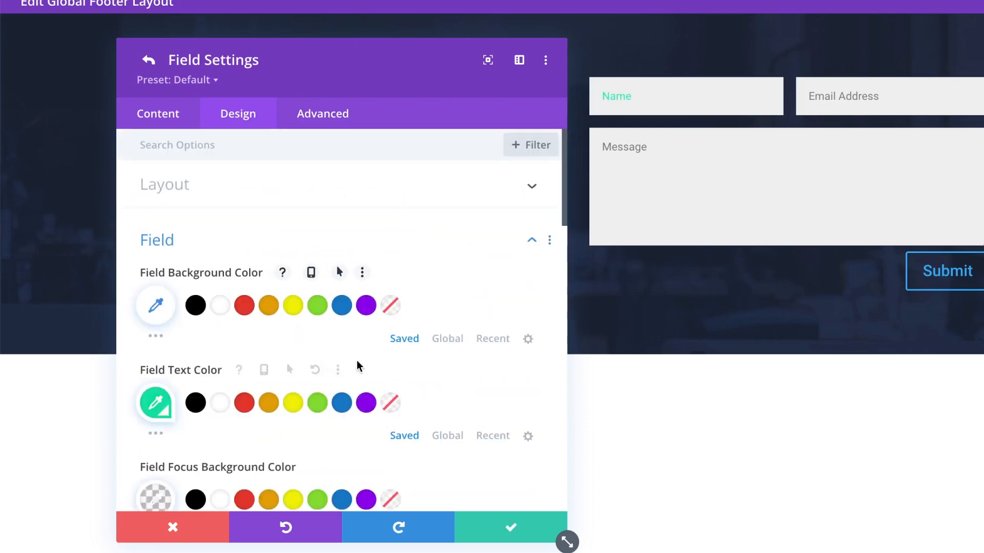
pyautogui.click(306, 371)
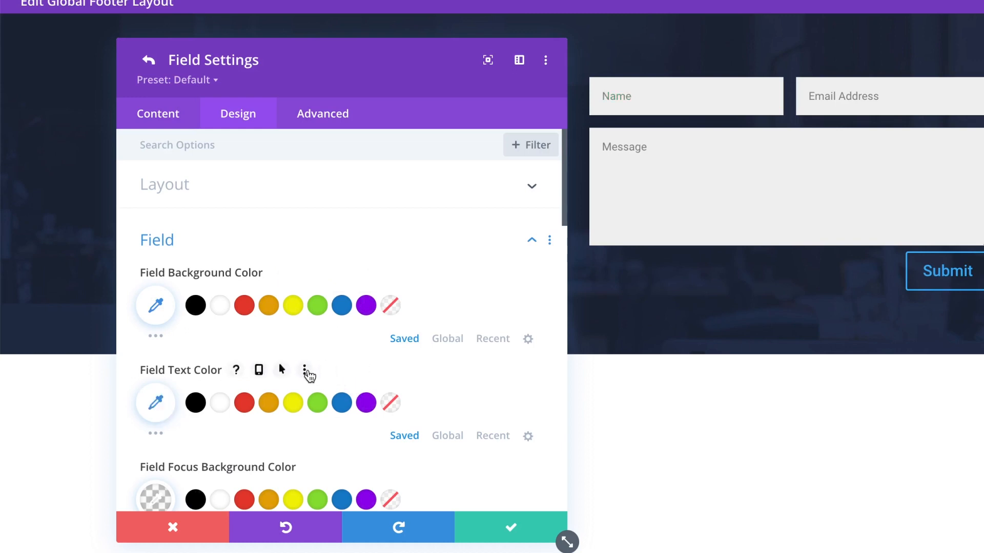
pyautogui.scroll(-2, 341, 425)
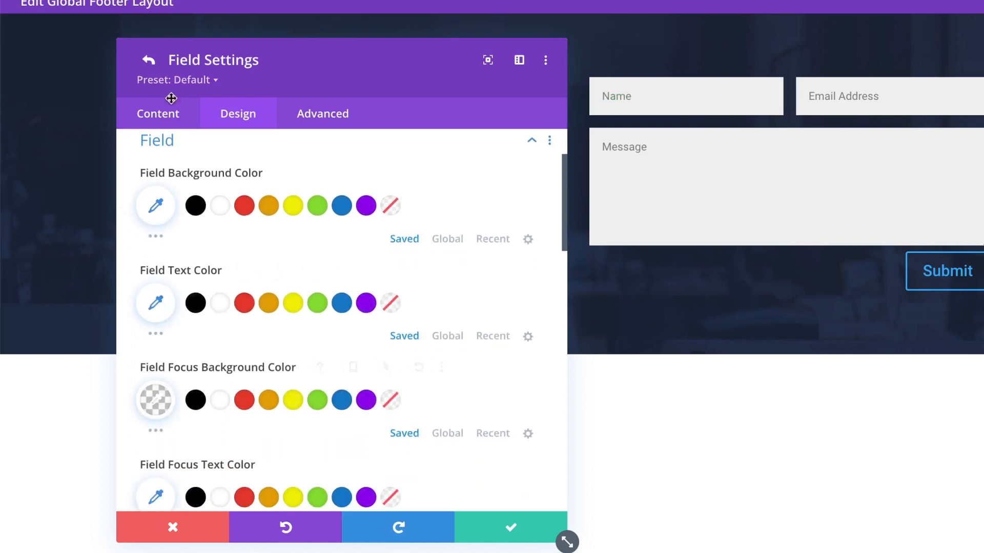
pyautogui.click(376, 368)
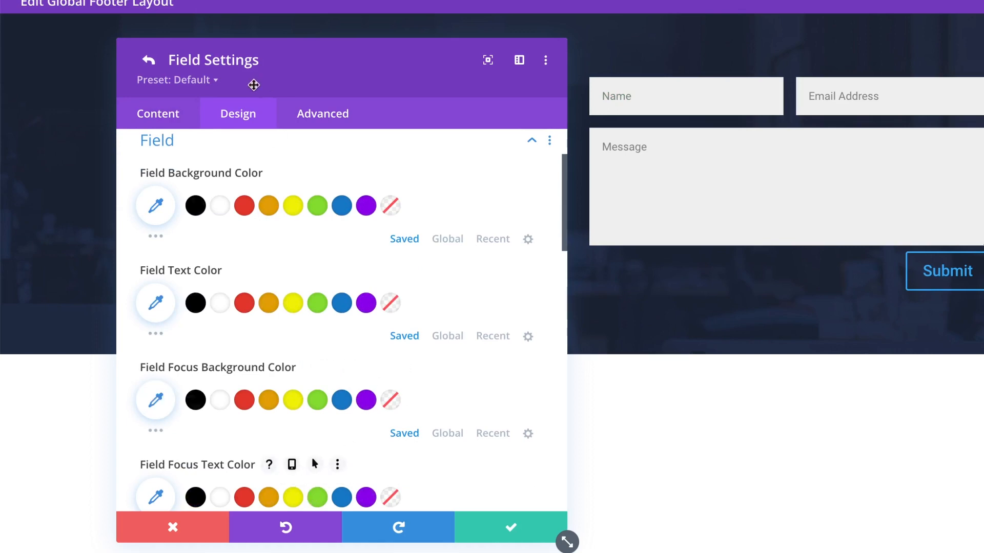
# Return to the whole contact form's settings and show its Design options.
pyautogui.click(147, 61)
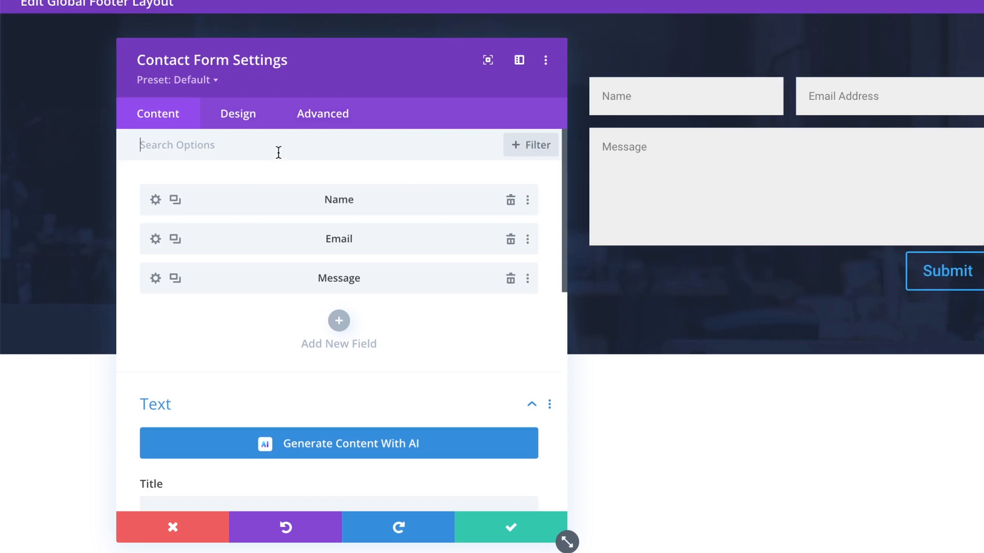
pyautogui.click(244, 126)
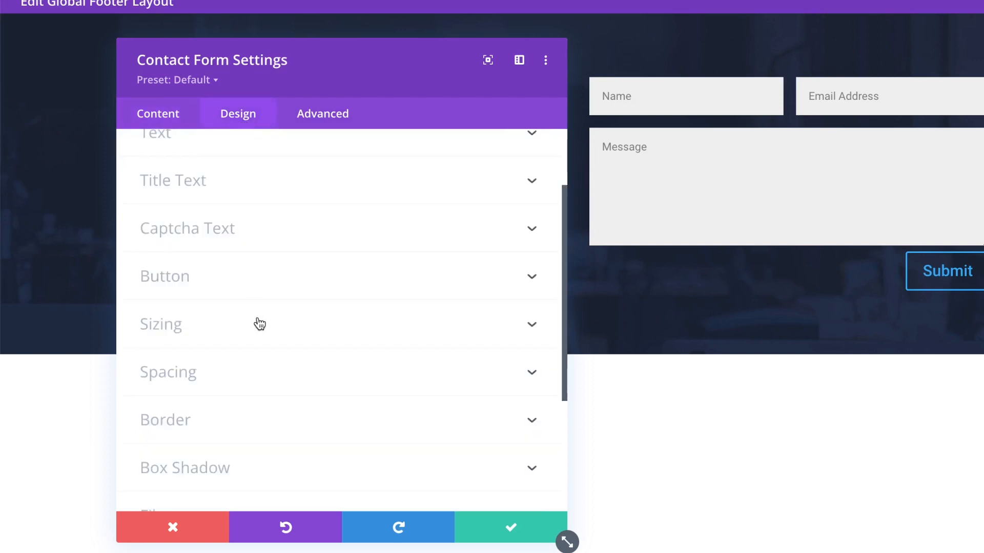
pyautogui.scroll(2, 257, 323)
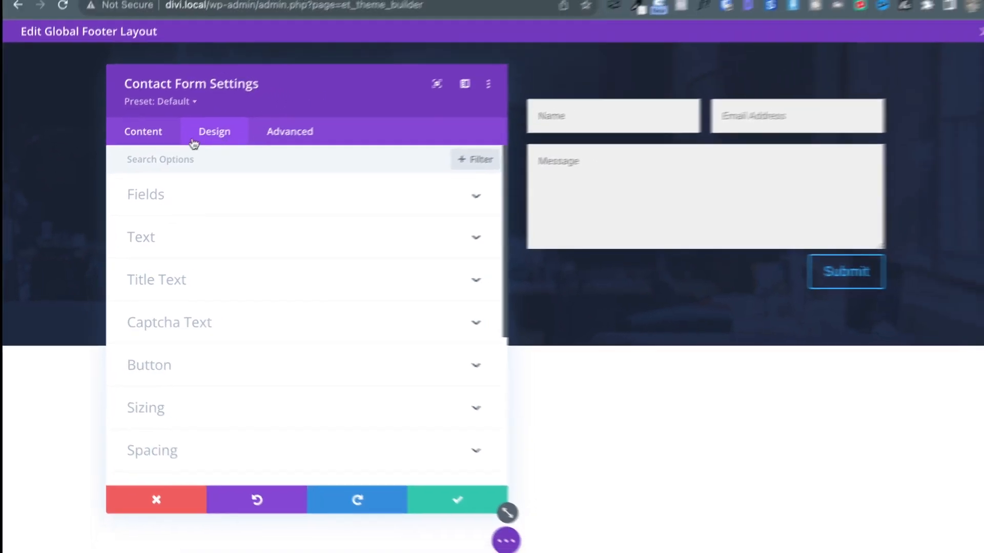
# Make all field backgrounds transparent and set field text to the teal global colour.
pyautogui.click(139, 197)
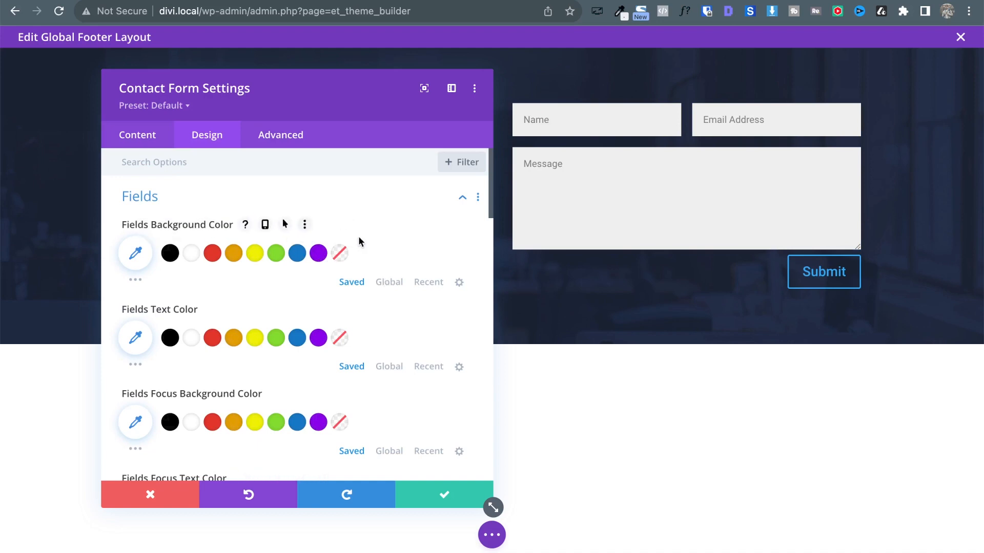
pyautogui.click(340, 255)
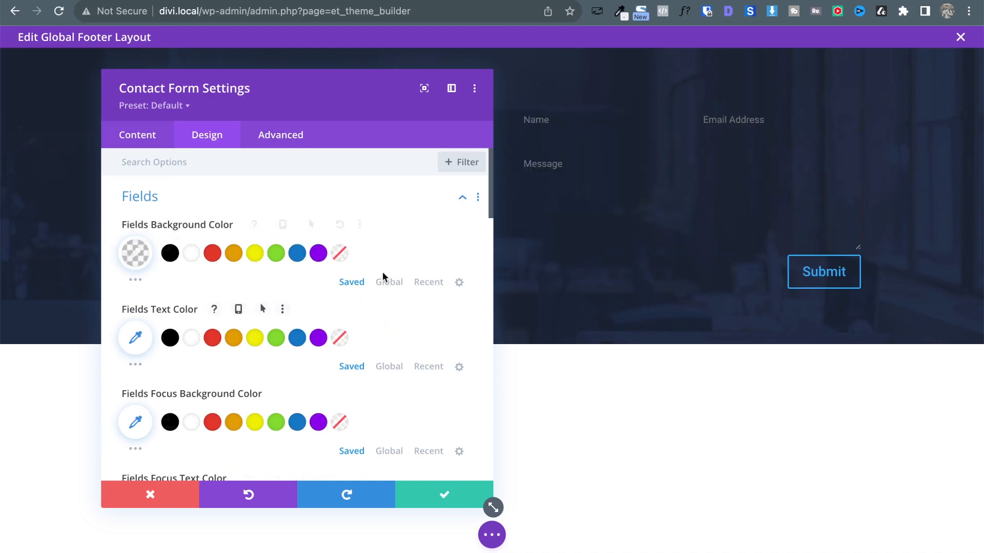
pyautogui.click(390, 374)
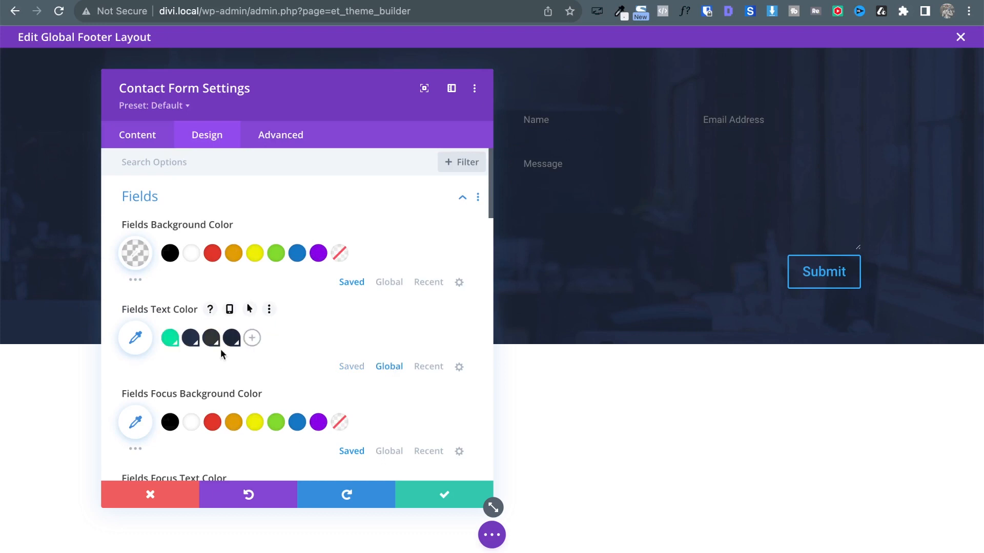
pyautogui.click(170, 338)
# Expand the contact form's Box Shadow options further down the Design tab.
pyautogui.scroll(-3, 289, 341)
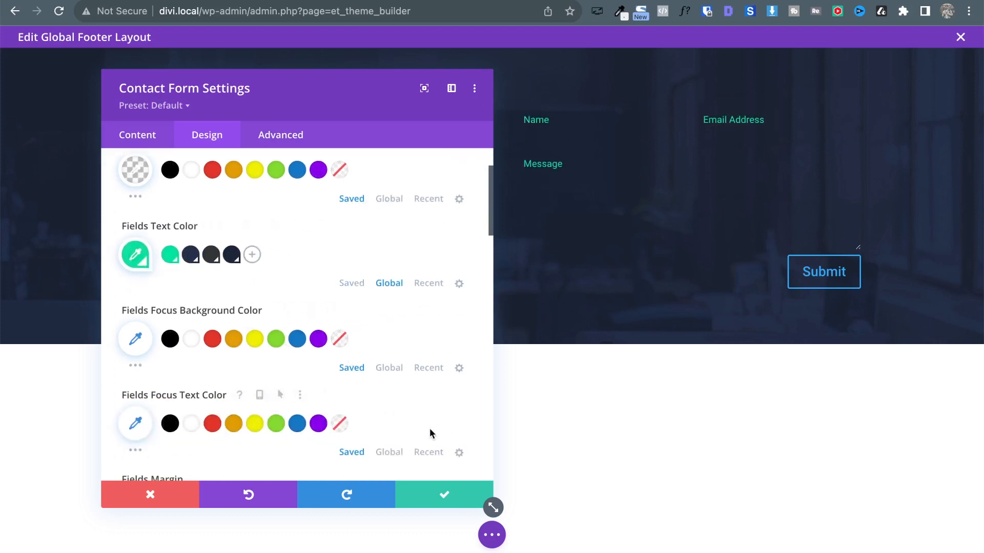
pyautogui.scroll(-5, 277, 404)
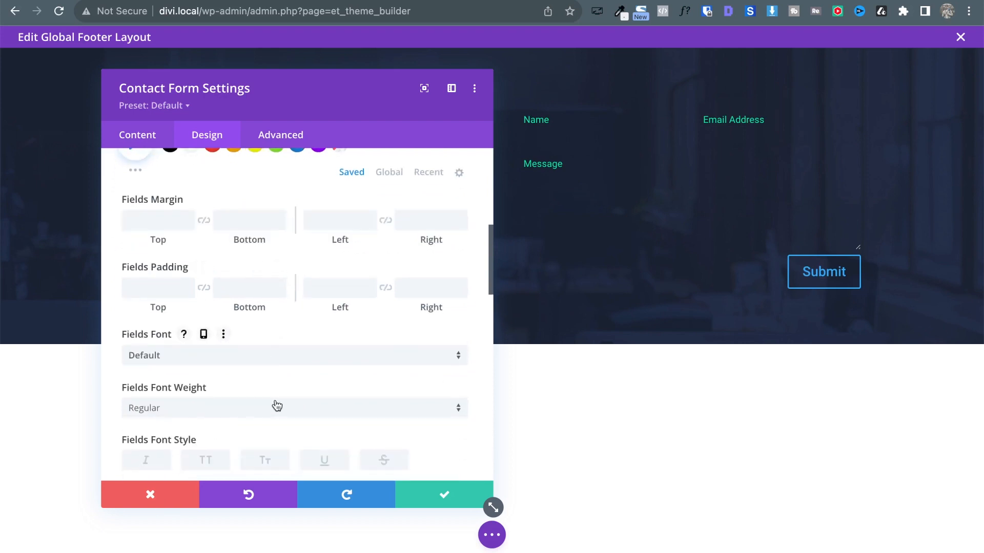
pyautogui.scroll(-2, 232, 366)
pyautogui.scroll(-4, 234, 369)
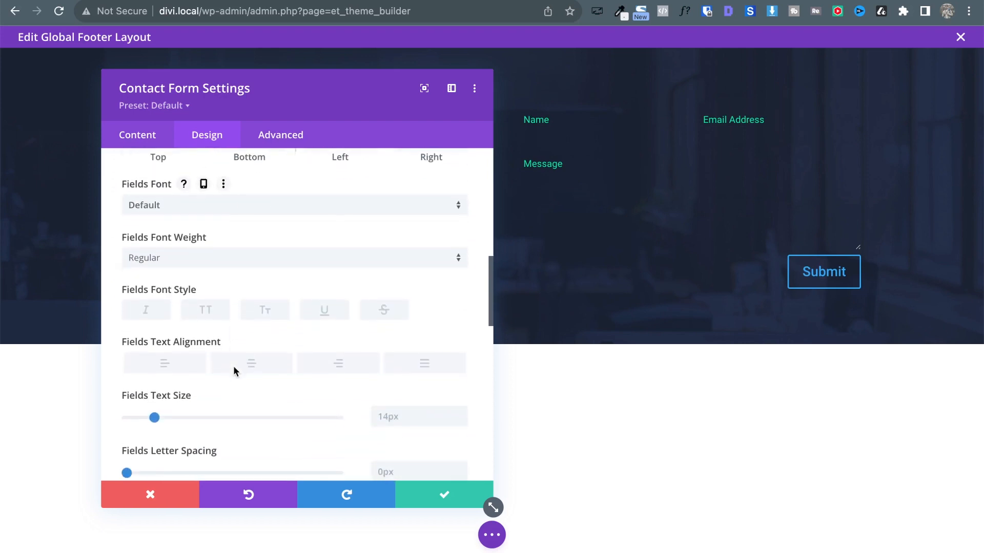
pyautogui.scroll(-8, 234, 370)
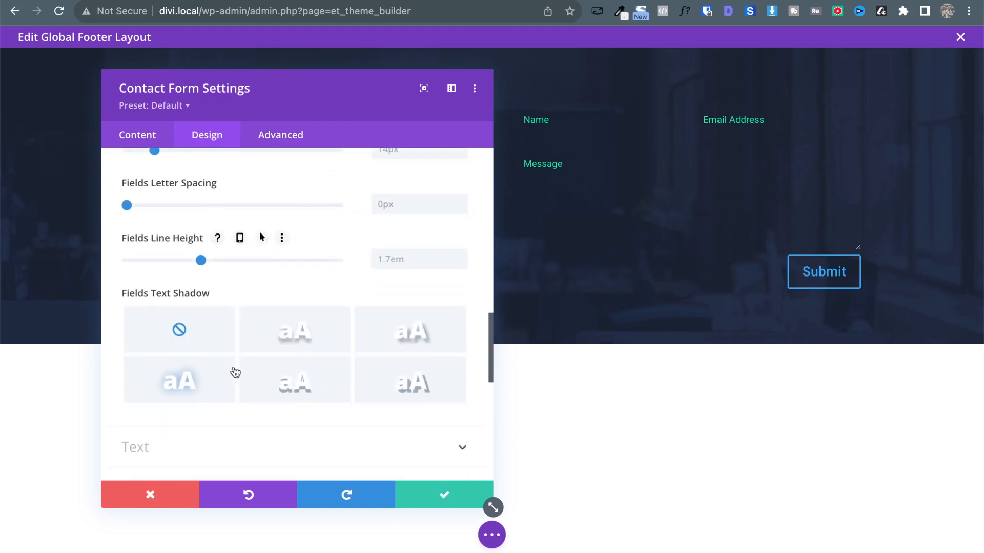
pyautogui.scroll(-2, 236, 368)
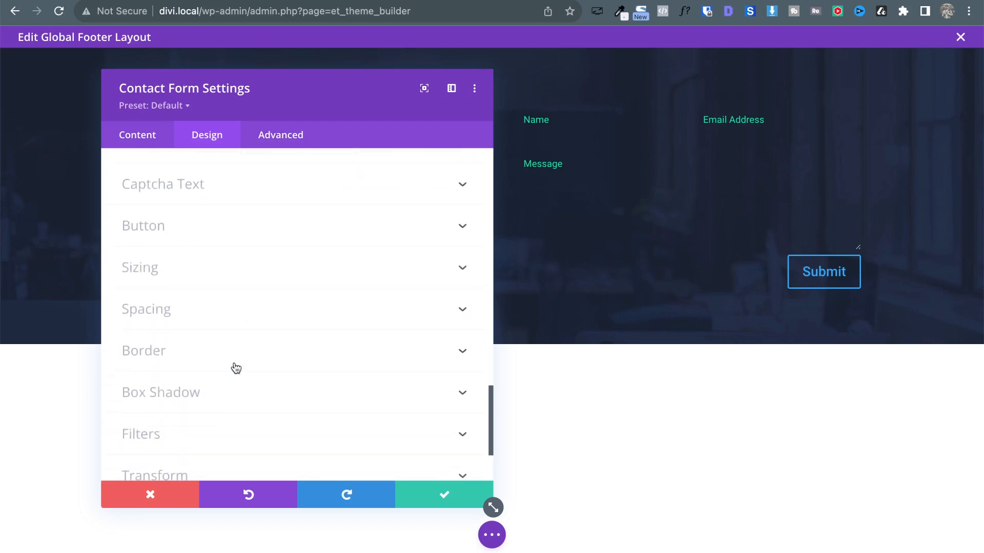
pyautogui.click(209, 355)
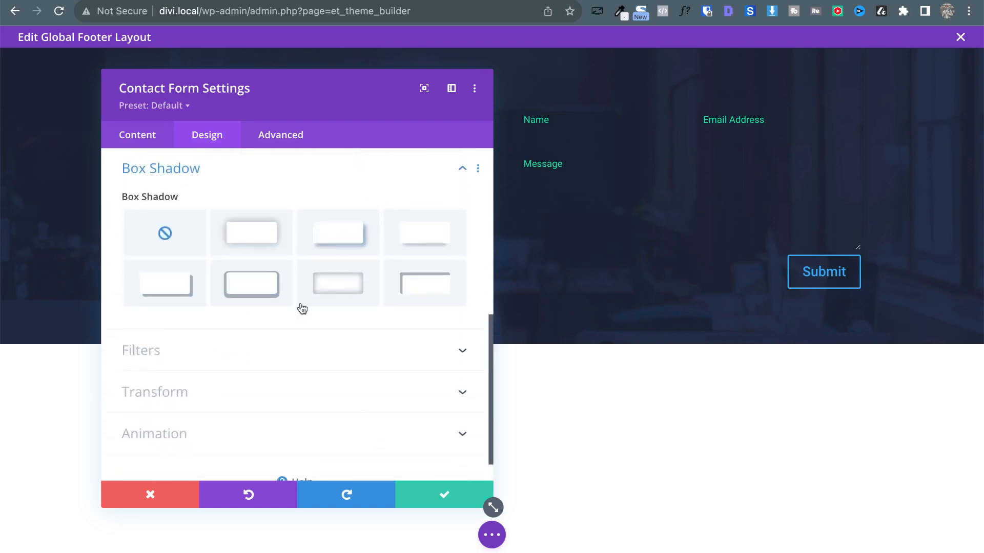
pyautogui.scroll(1, 251, 244)
# Give the form inputs a 1px border in the green global colour.
pyautogui.click(145, 198)
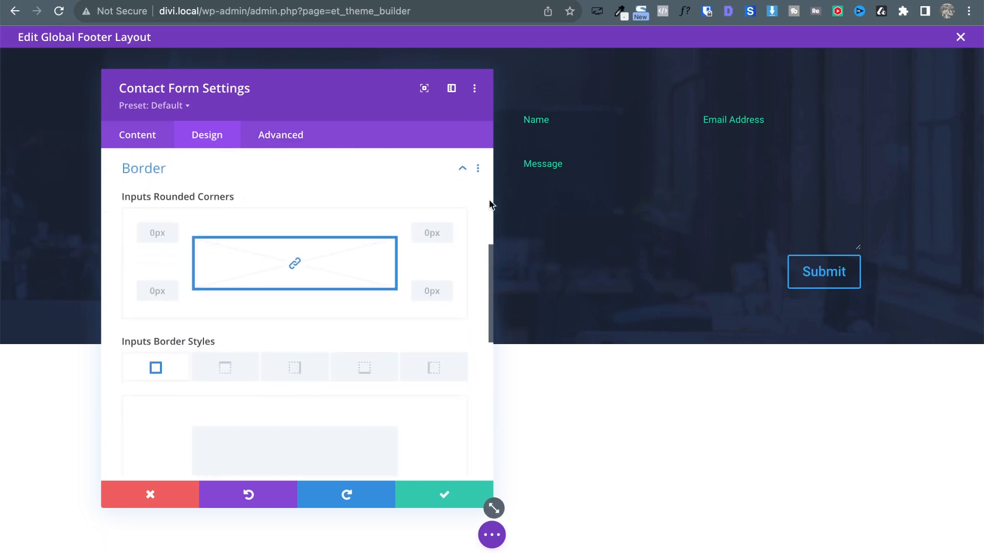
pyautogui.click(144, 235)
pyautogui.write('1')
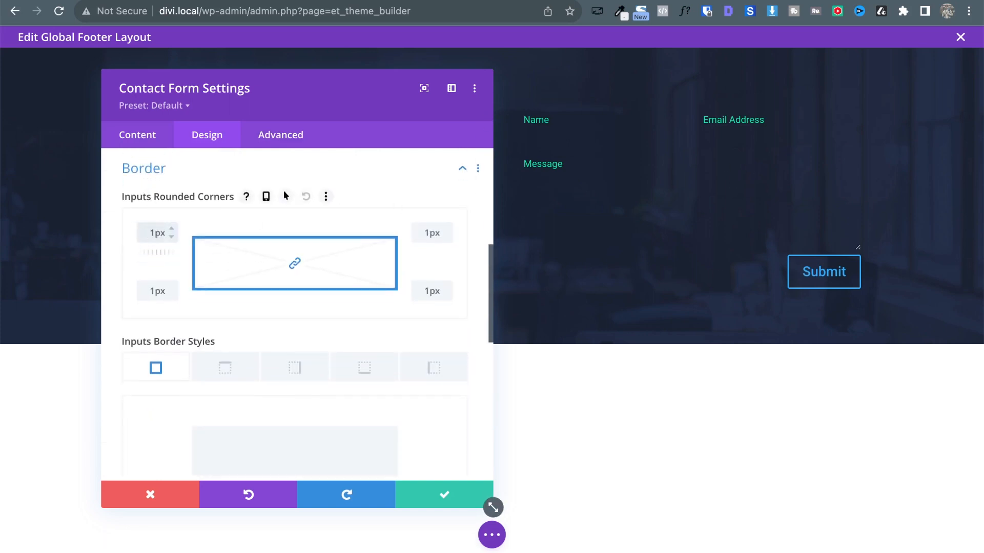
pyautogui.press('BackSpace')
pyautogui.scroll(-5, 242, 363)
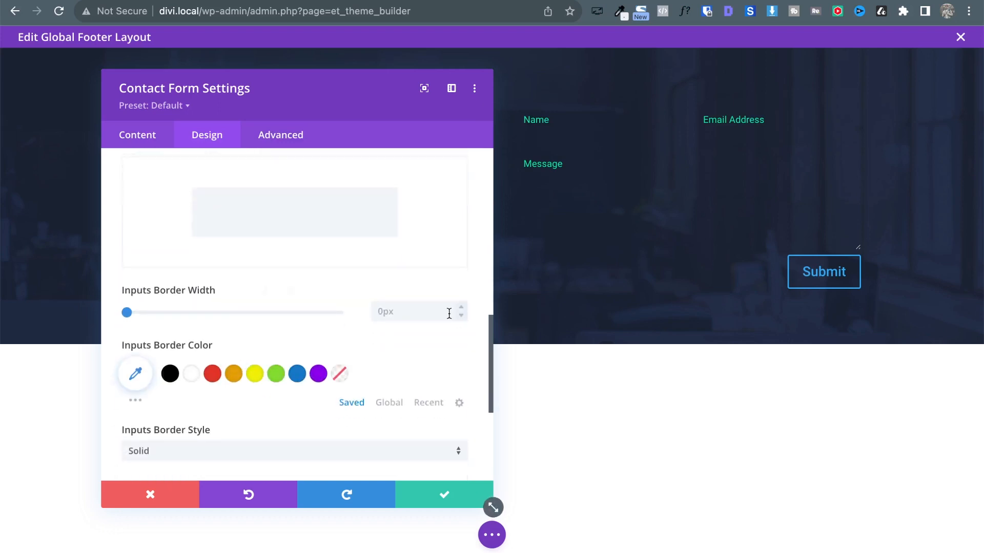
pyautogui.click(462, 308)
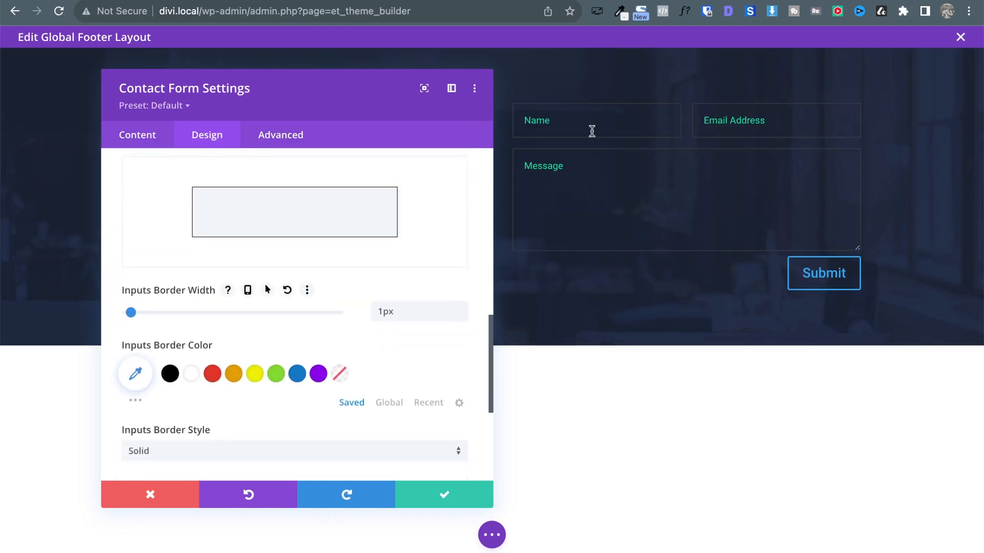
pyautogui.click(389, 402)
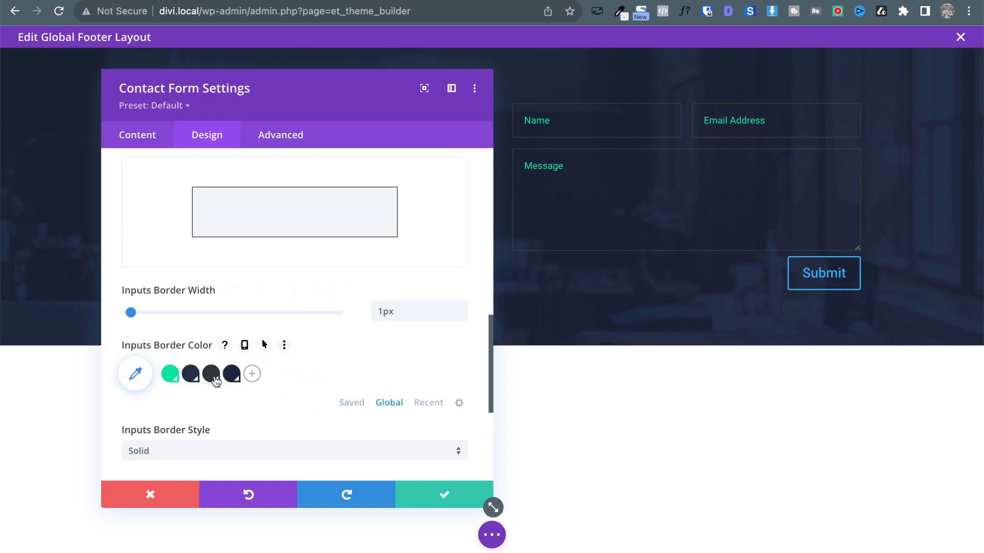
pyautogui.click(169, 375)
# Round the input corners to 6px, checking against the reference contact form.
pyautogui.scroll(4, 327, 271)
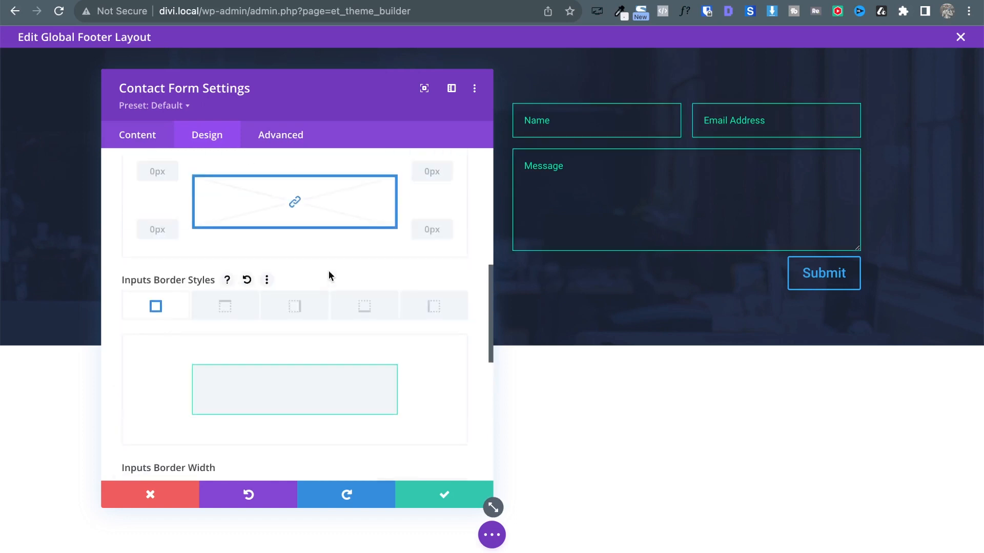
pyautogui.scroll(2, 329, 276)
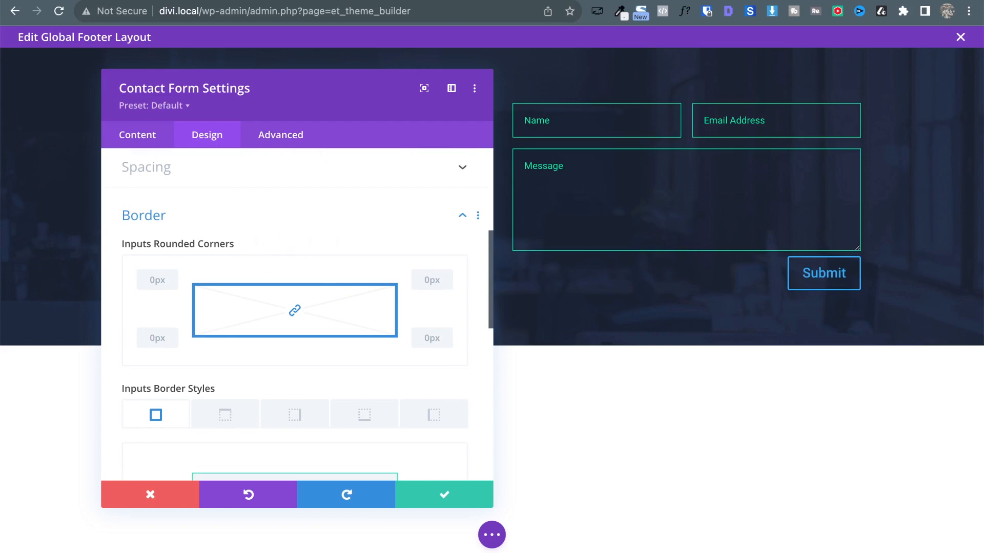
pyautogui.hotkey('ctrl', 'Tab')
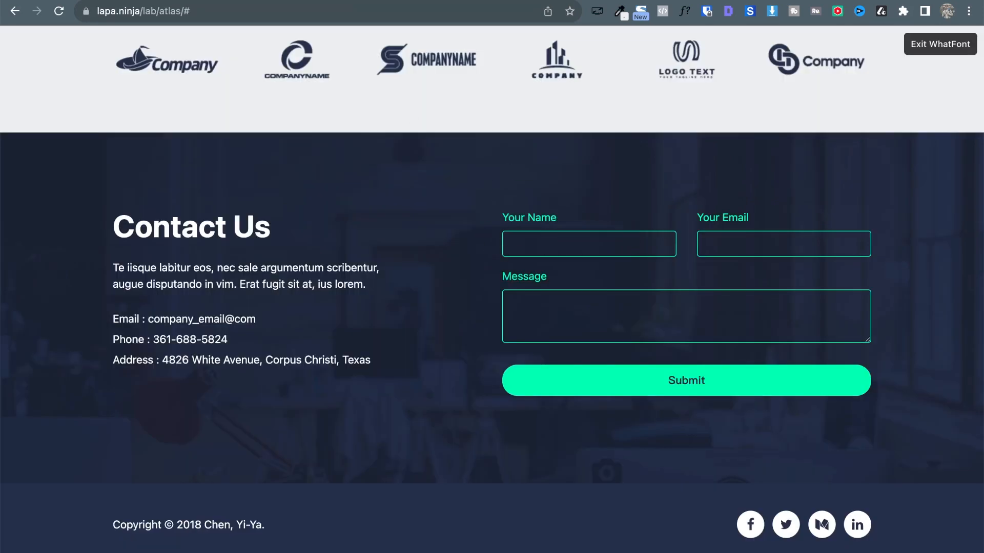
pyautogui.hotkey('ctrl', 'shift', 'Tab')
pyautogui.click(154, 280)
pyautogui.press('Up')
pyautogui.press('Up')
pyautogui.press('Up')
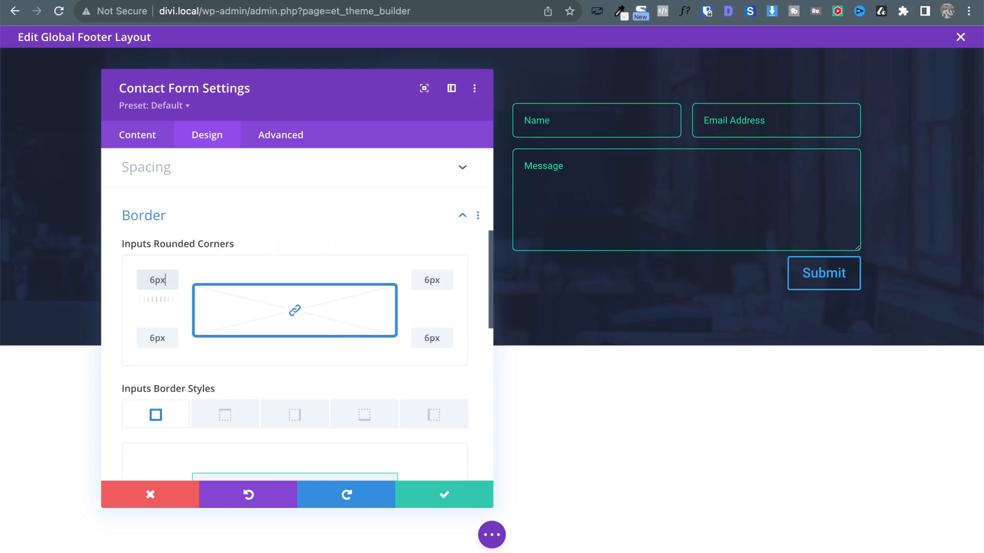
pyautogui.hotkey('ctrl', 'Tab')
pyautogui.hotkey('ctrl', 'shift', 'Tab')
pyautogui.click(149, 215)
# Turn on custom styles for the Submit button, comparing with the reference design.
pyautogui.scroll(5, 204, 311)
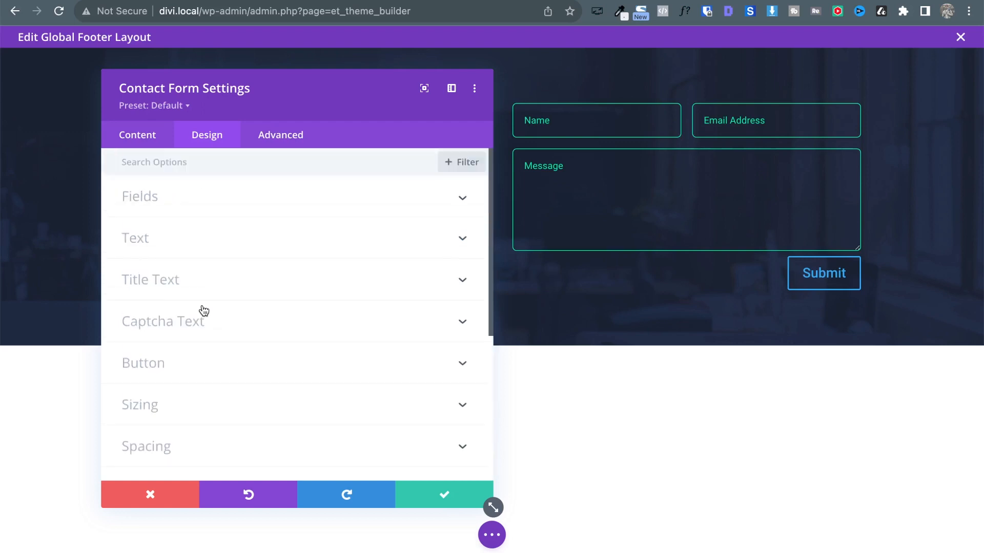
pyautogui.click(173, 357)
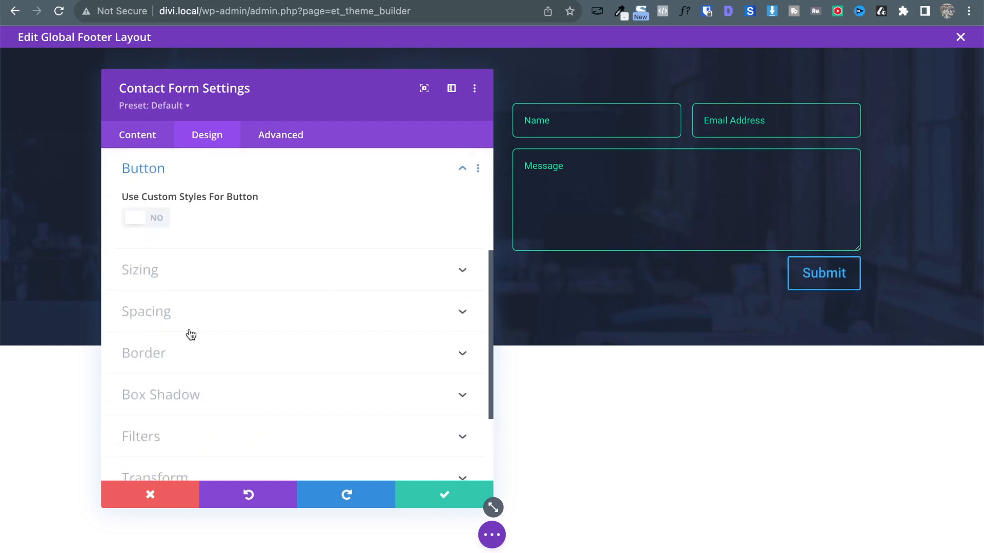
pyautogui.click(163, 225)
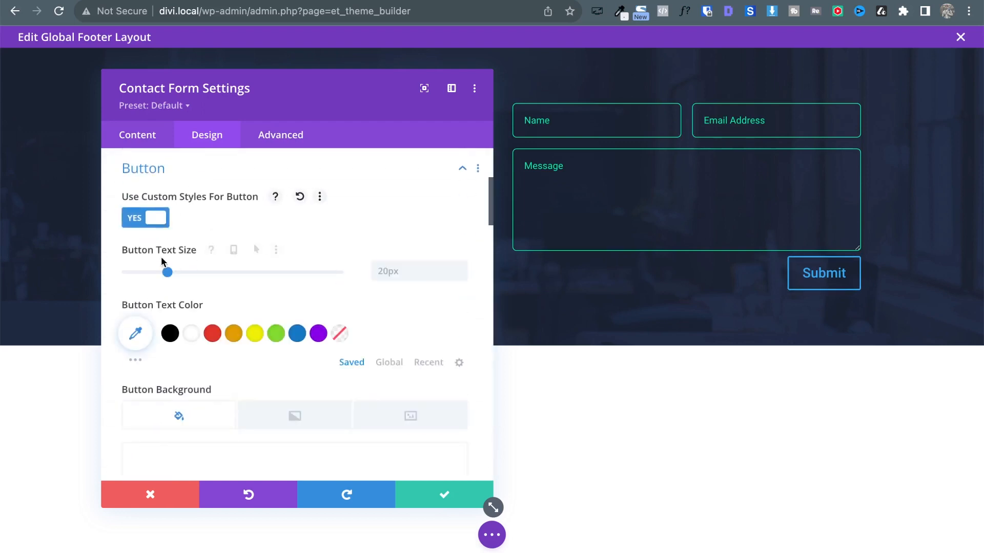
pyautogui.scroll(-5, 230, 276)
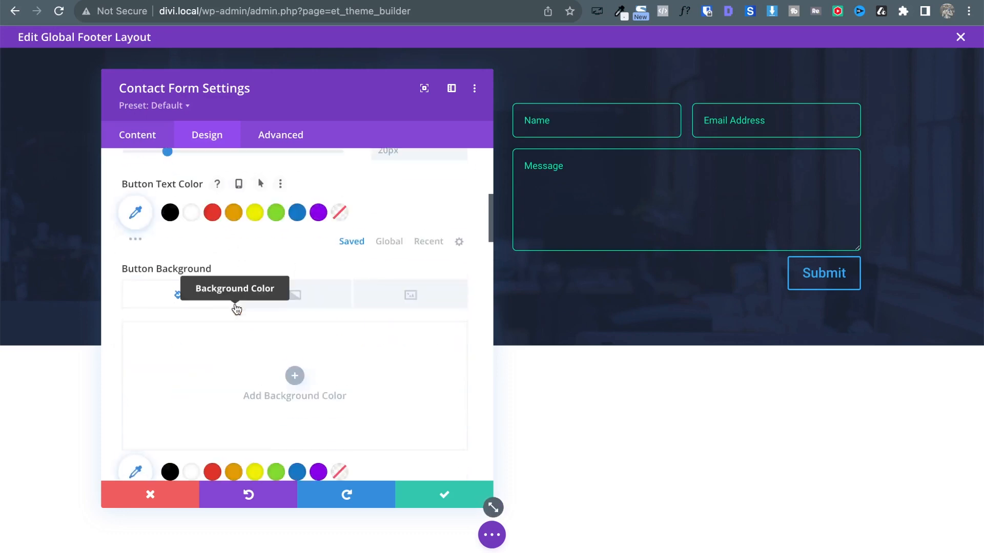
pyautogui.hotkey('ctrl', 'Tab')
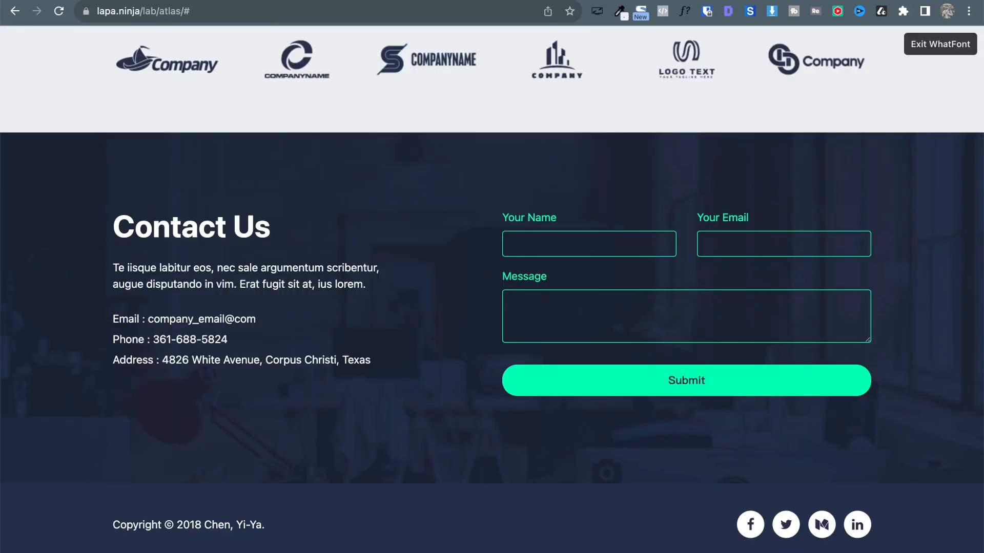
pyautogui.hotkey('ctrl', 'shift', 'Tab')
pyautogui.scroll(-4, 260, 255)
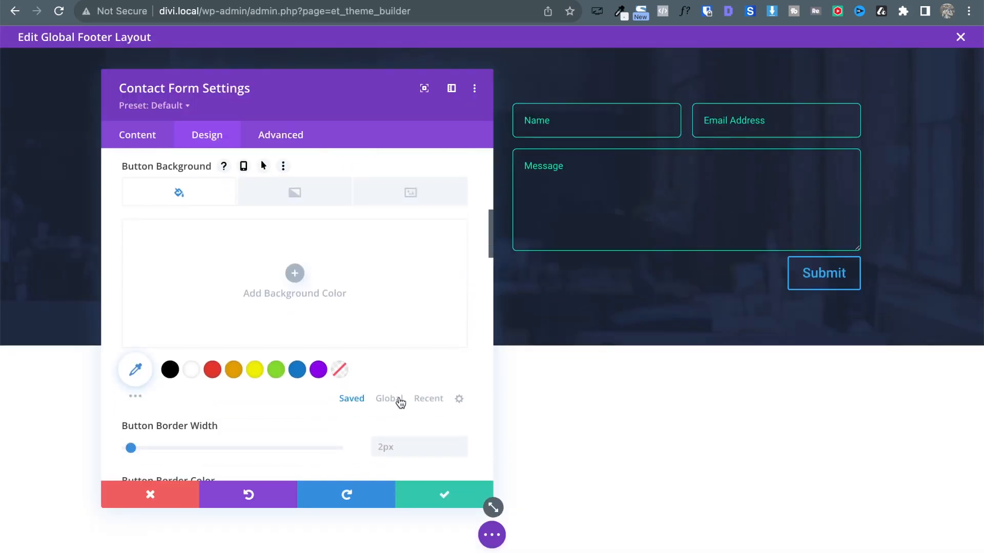
# Fill the Submit button with the global green and make its text dark.
pyautogui.click(399, 400)
pyautogui.click(170, 370)
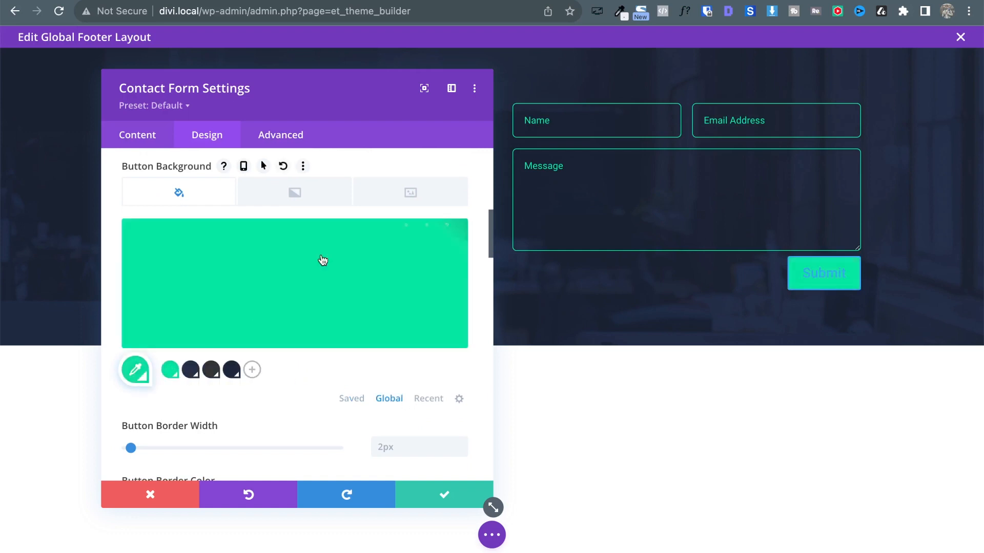
pyautogui.scroll(5, 323, 260)
pyautogui.click(389, 292)
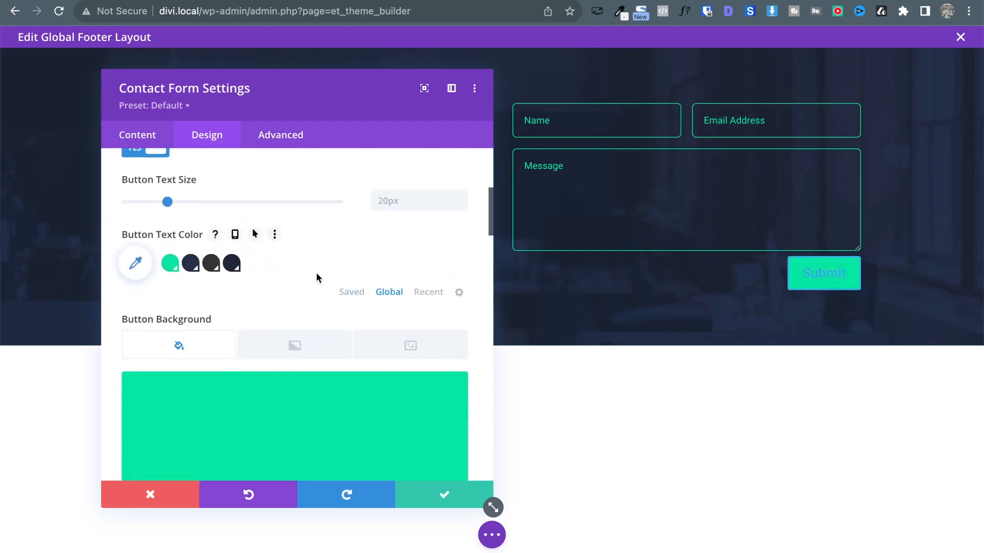
pyautogui.click(187, 265)
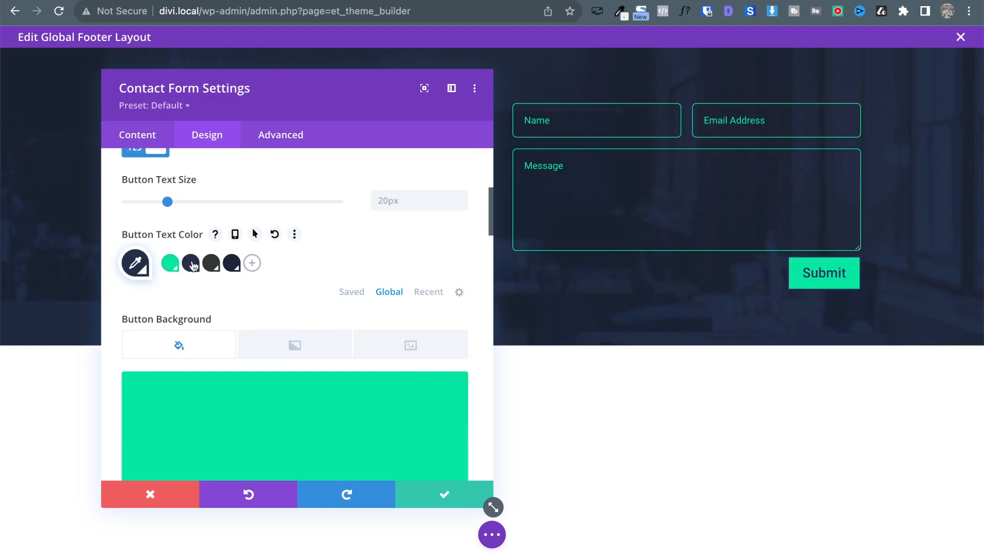
# Give the Submit button a green border and round its corners to a 25px pill.
pyautogui.scroll(-7, 317, 334)
pyautogui.scroll(-8, 298, 314)
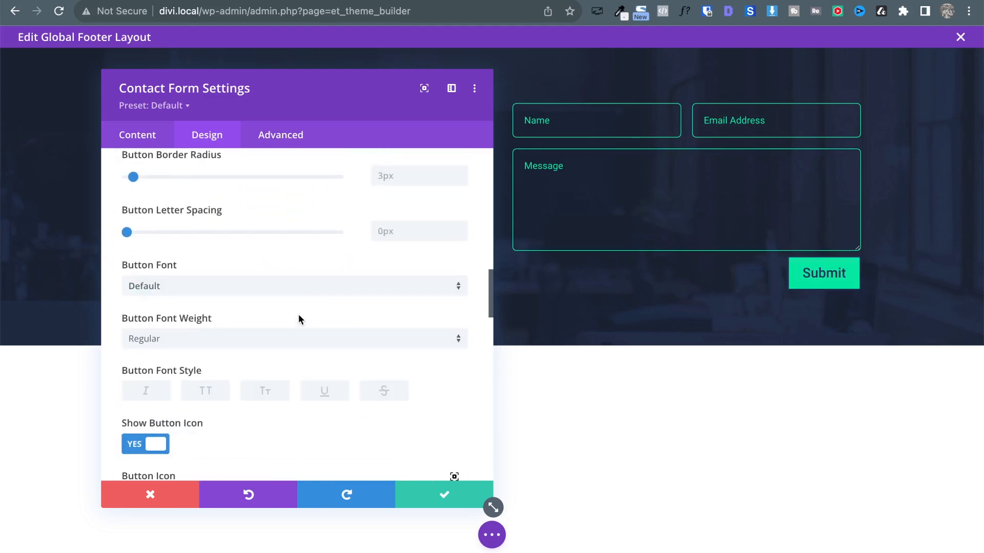
pyautogui.scroll(3, 298, 315)
pyautogui.scroll(3, 298, 315)
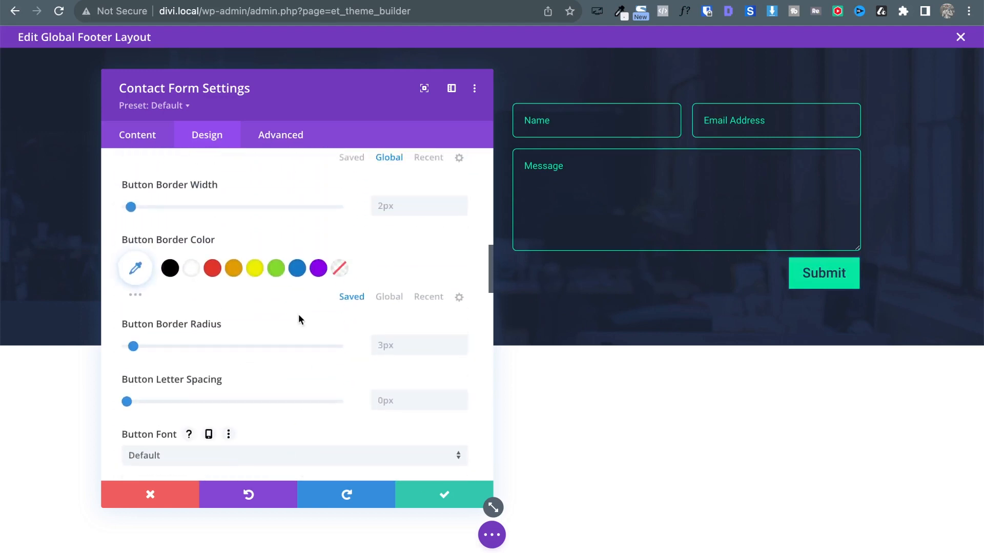
pyautogui.click(388, 298)
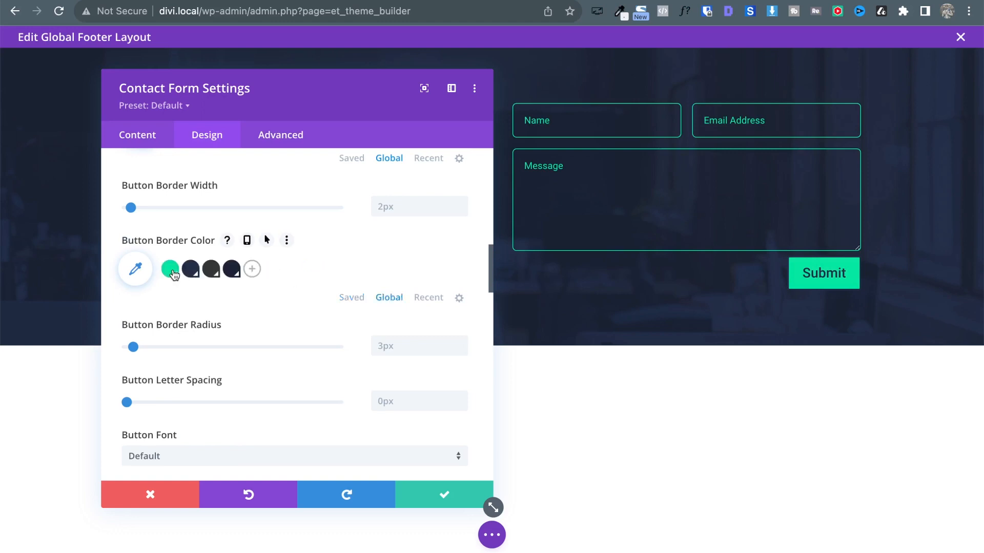
pyautogui.click(170, 269)
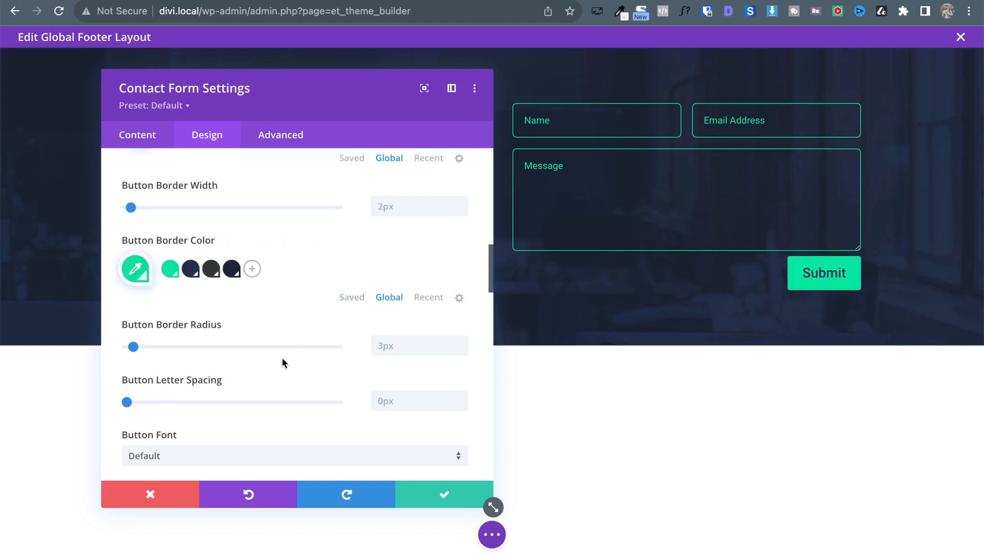
pyautogui.moveTo(133, 347); pyautogui.dragTo(181, 355)
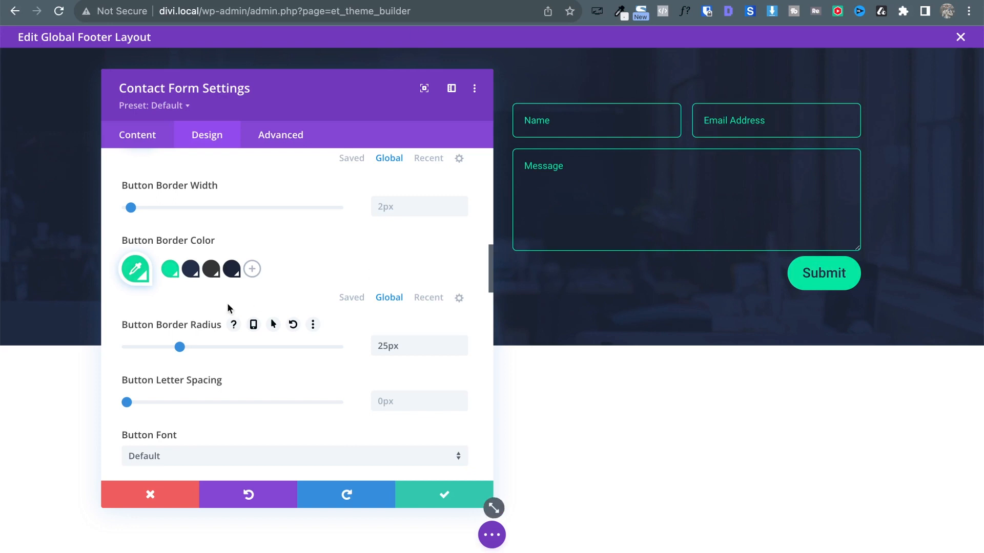
# Set the Submit button's hover text colour to white from the saved colours, keeping normal text dark.
pyautogui.scroll(5, 226, 304)
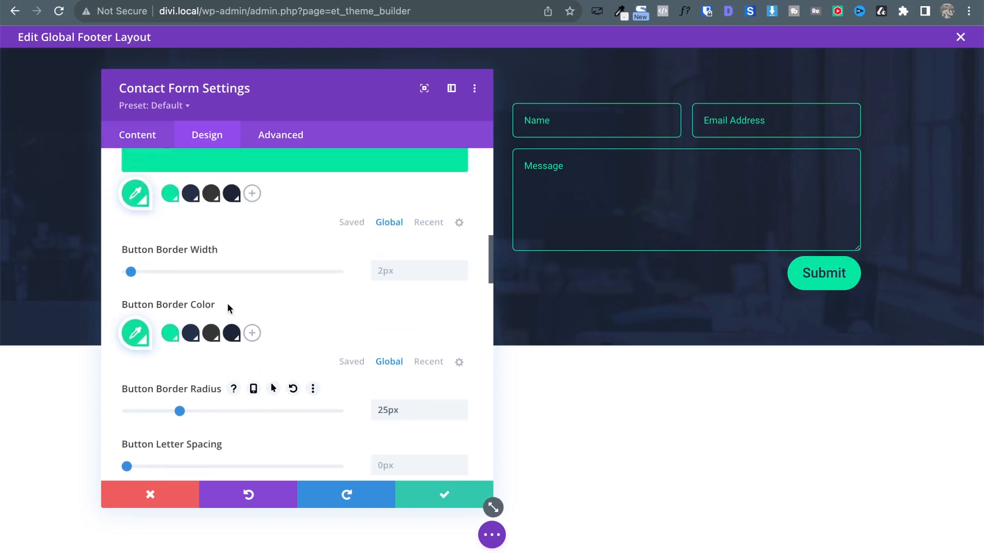
pyautogui.scroll(5, 226, 303)
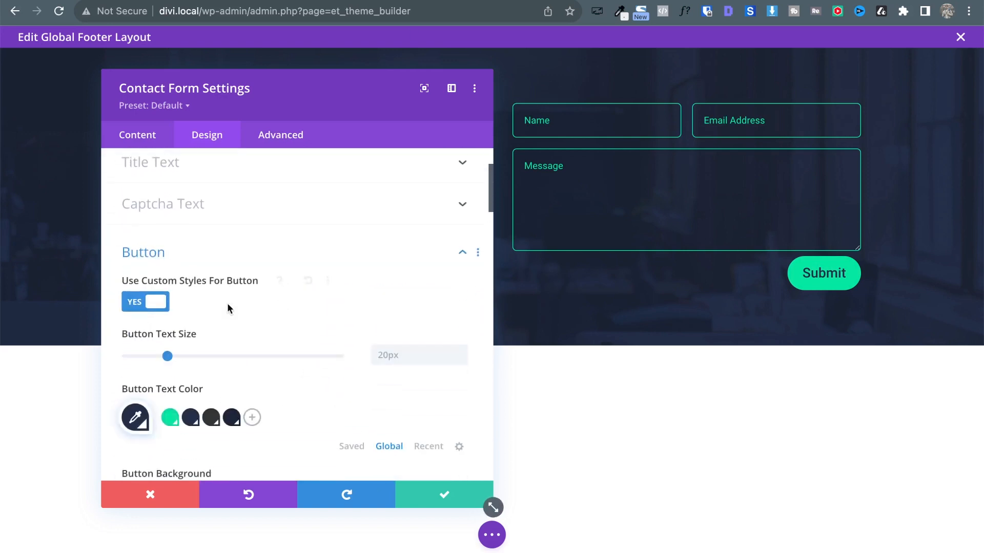
pyautogui.scroll(-1, 250, 423)
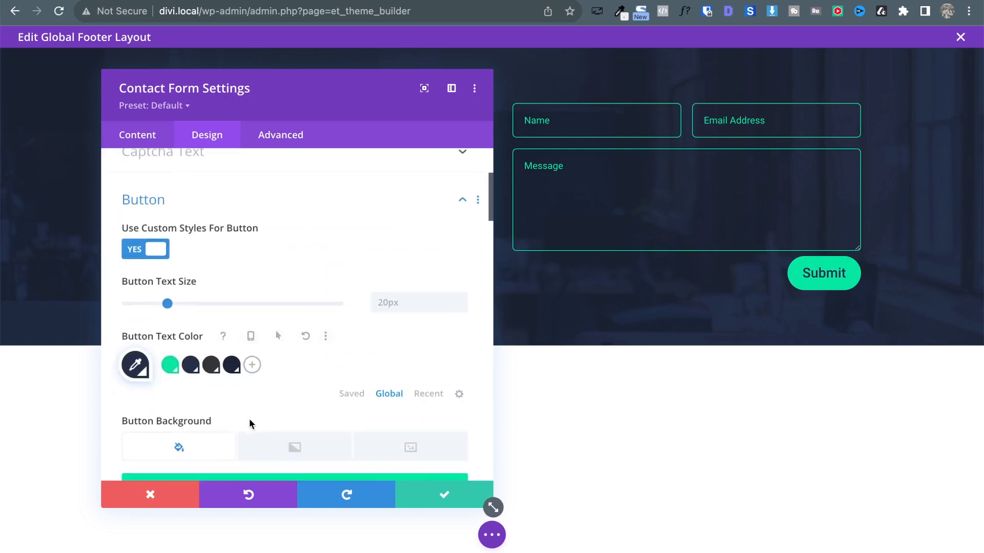
pyautogui.click(254, 336)
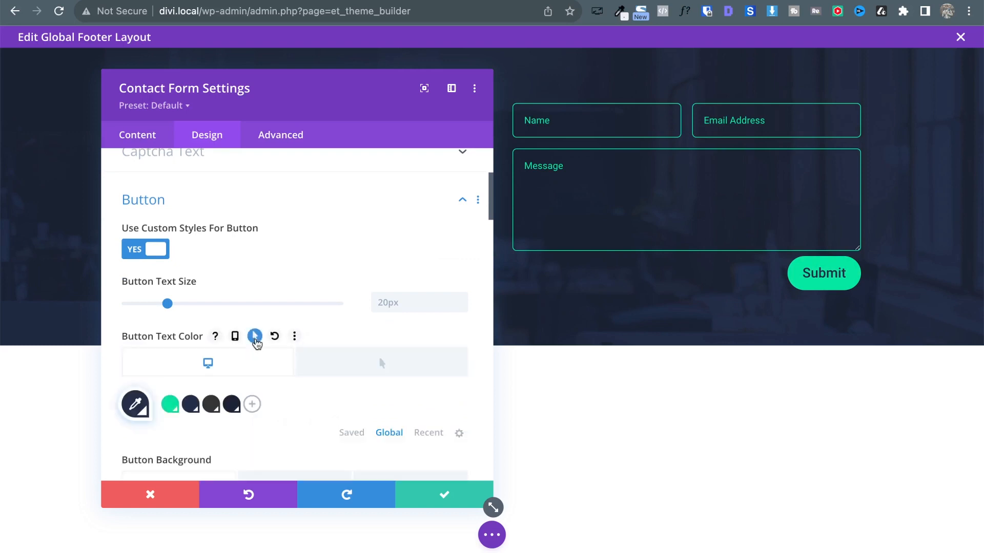
pyautogui.click(362, 367)
pyautogui.scroll(-1, 360, 445)
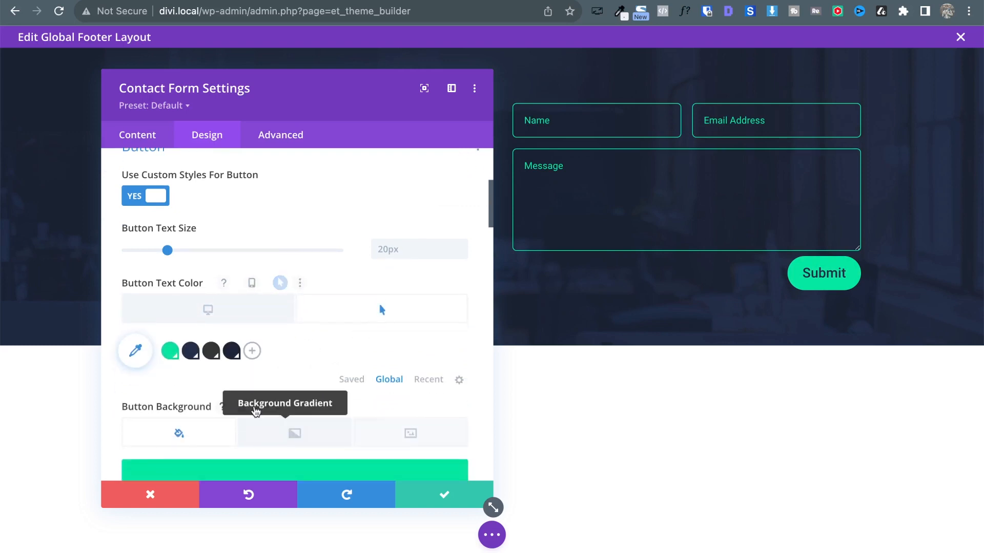
pyautogui.click(357, 385)
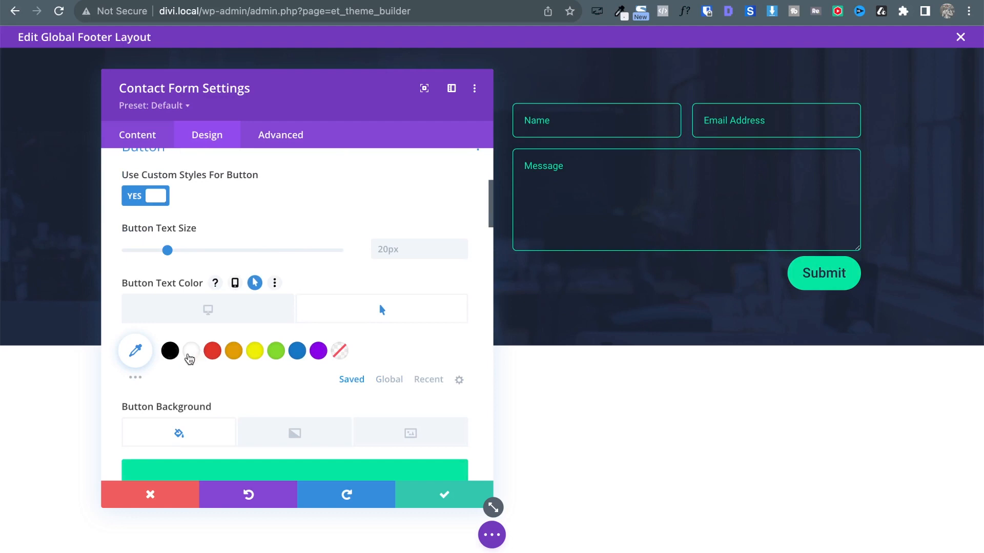
pyautogui.click(191, 353)
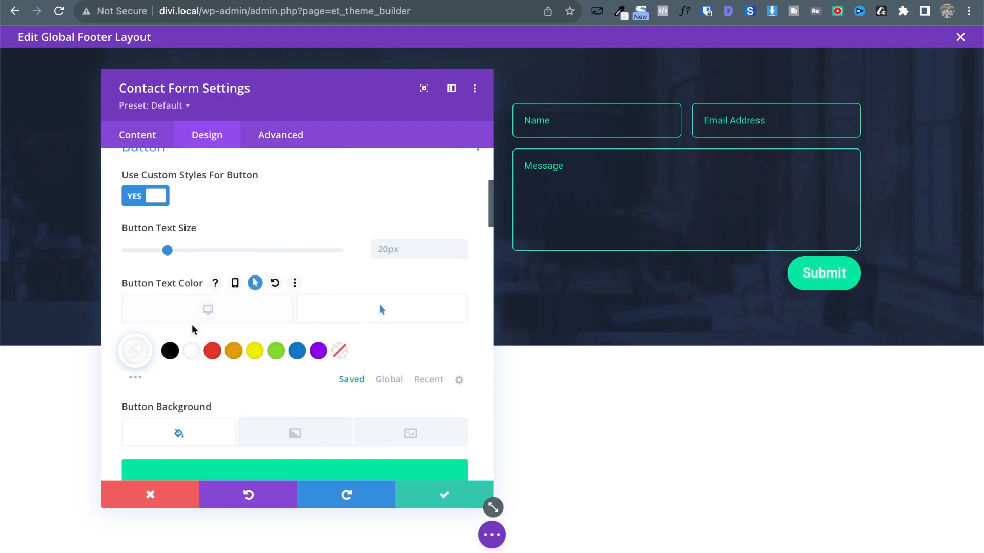
pyautogui.click(215, 310)
pyautogui.scroll(-1, 288, 393)
pyautogui.scroll(-5, 288, 394)
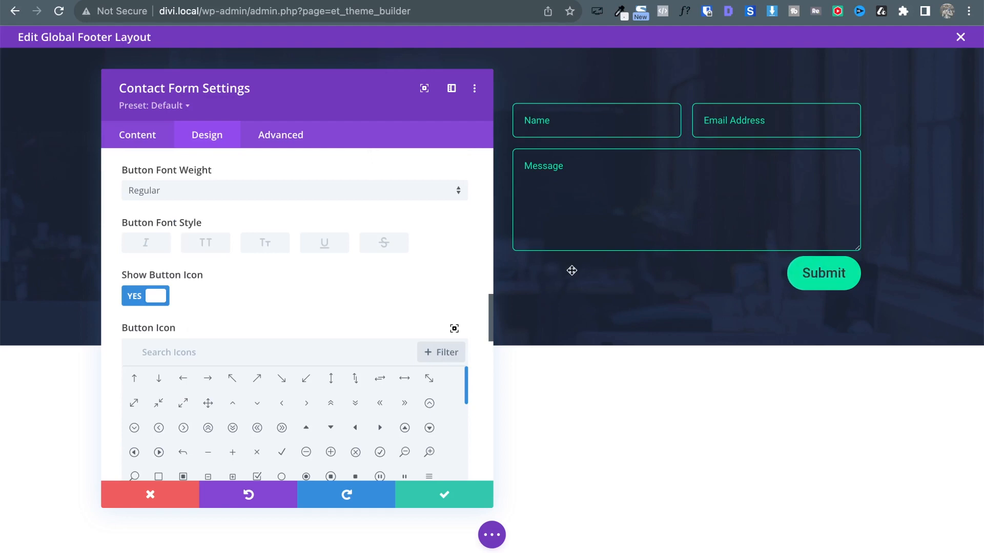
pyautogui.scroll(-2, 192, 288)
pyautogui.scroll(-6, 192, 287)
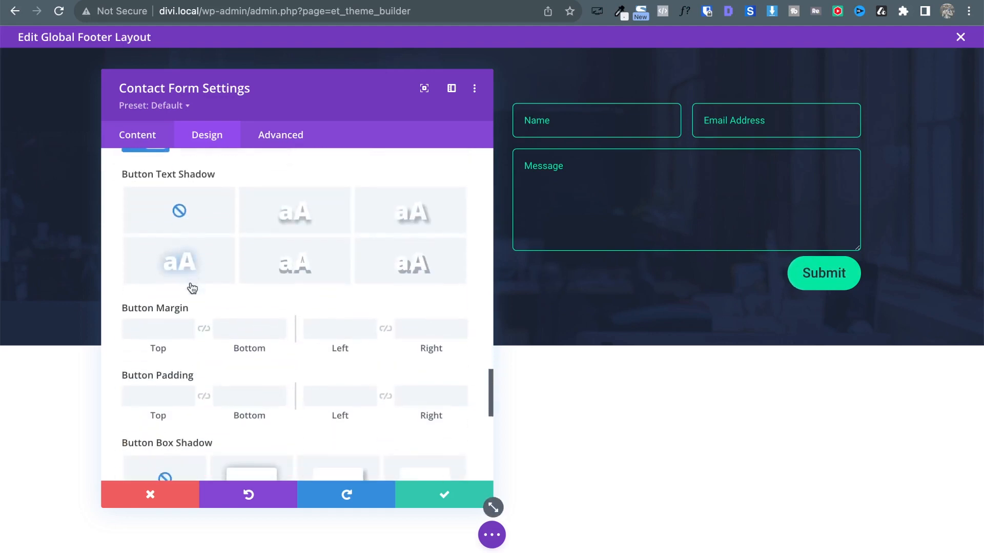
pyautogui.scroll(-2, 246, 371)
pyautogui.scroll(-3, 248, 368)
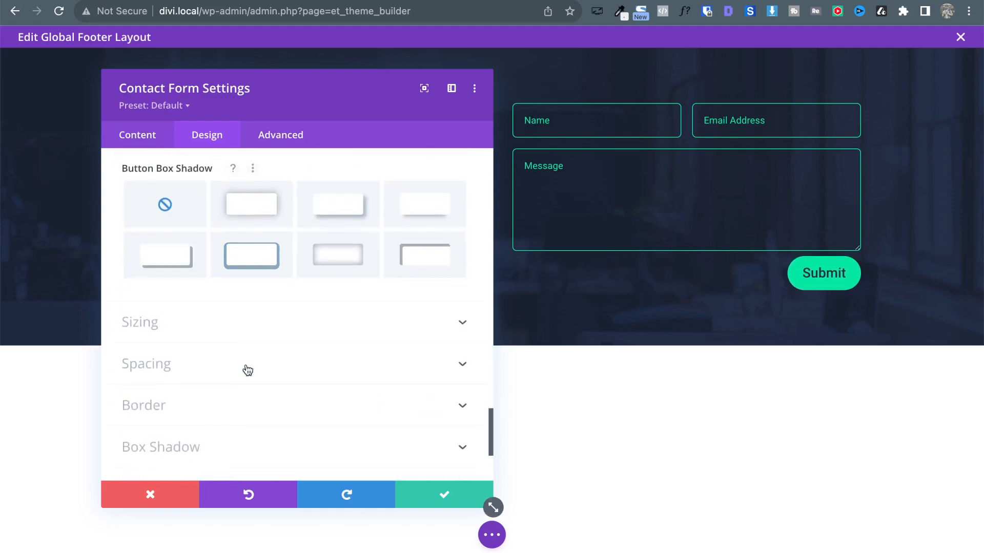
pyautogui.scroll(10, 248, 369)
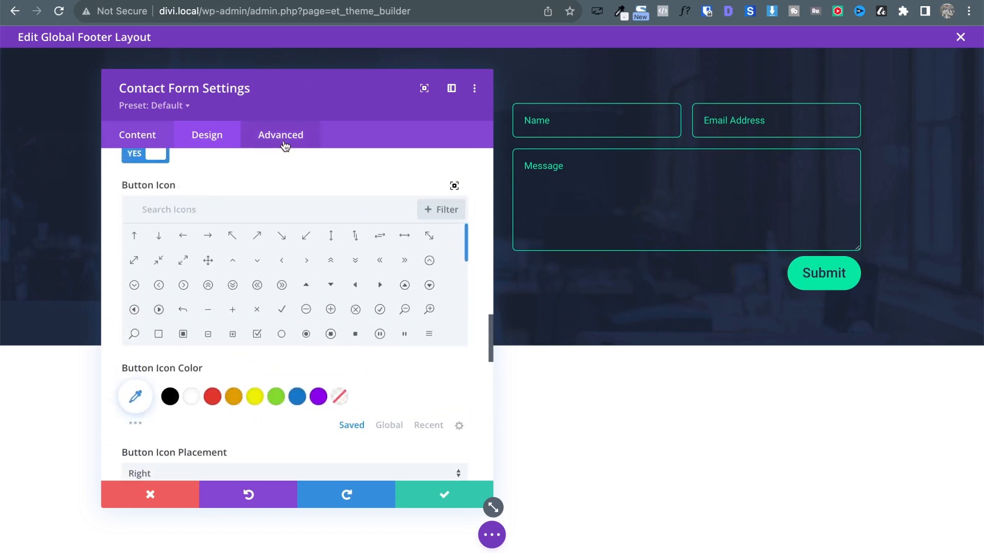
# Show the contact form's Advanced CSS ID & Classes, revealing the ID et_pb_contact_form_0.
pyautogui.click(280, 136)
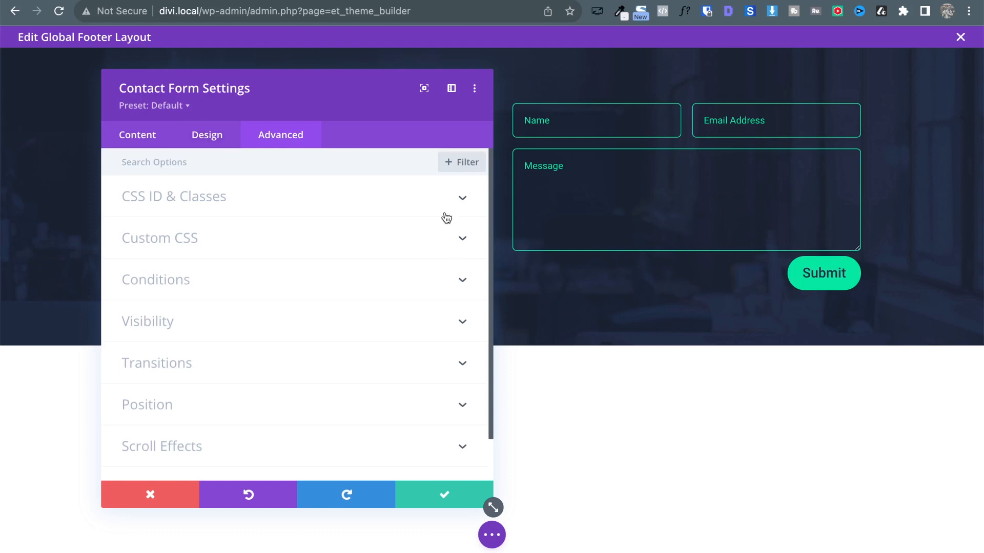
pyautogui.click(413, 207)
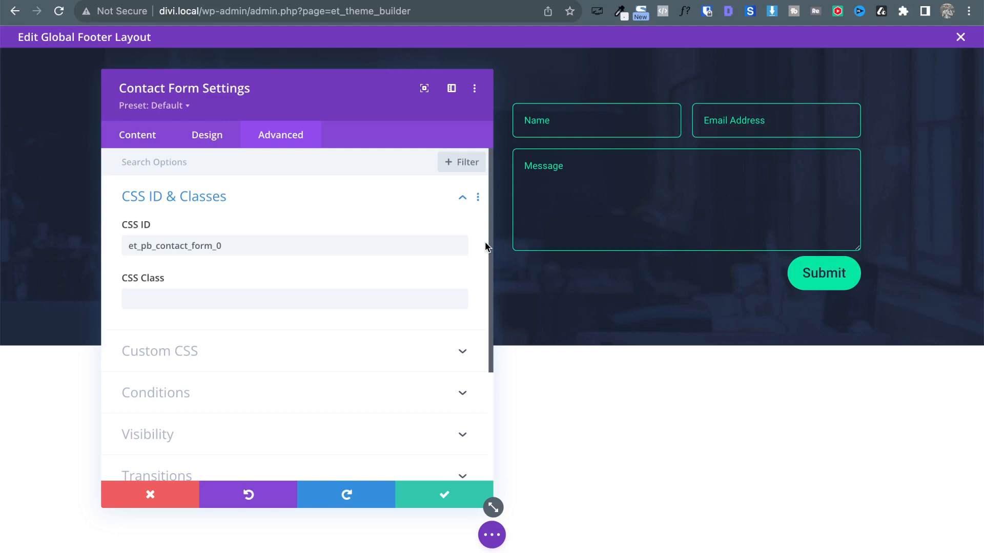
# Try a width: 100% rule in the contact form's Main Element Custom CSS, then delete it.
pyautogui.click(398, 362)
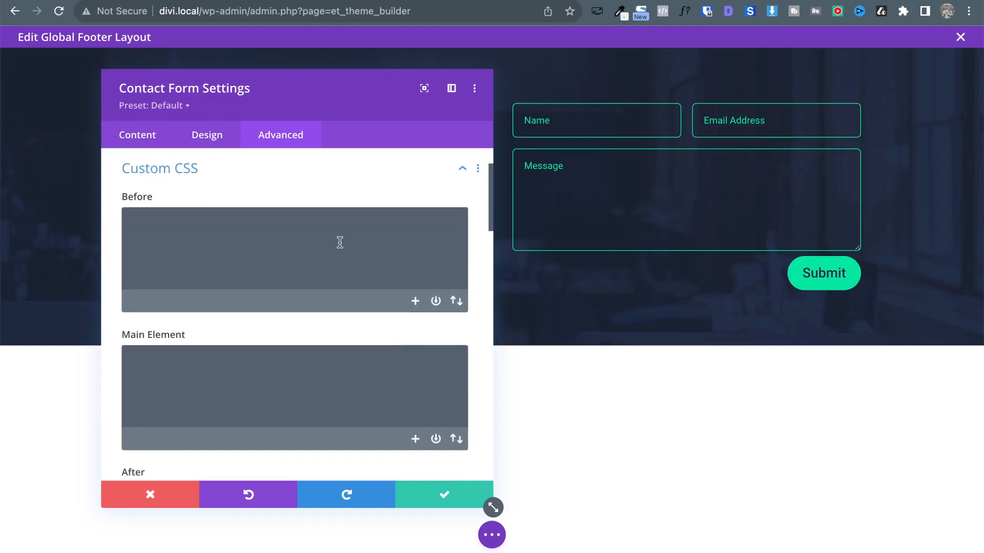
pyautogui.scroll(-1, 261, 197)
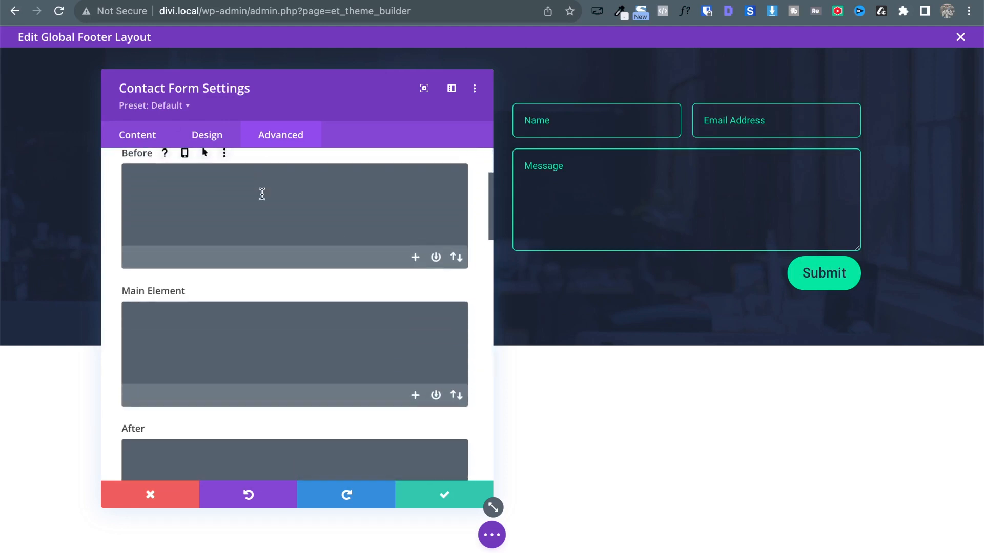
pyautogui.scroll(3, 262, 197)
pyautogui.scroll(-3, 316, 268)
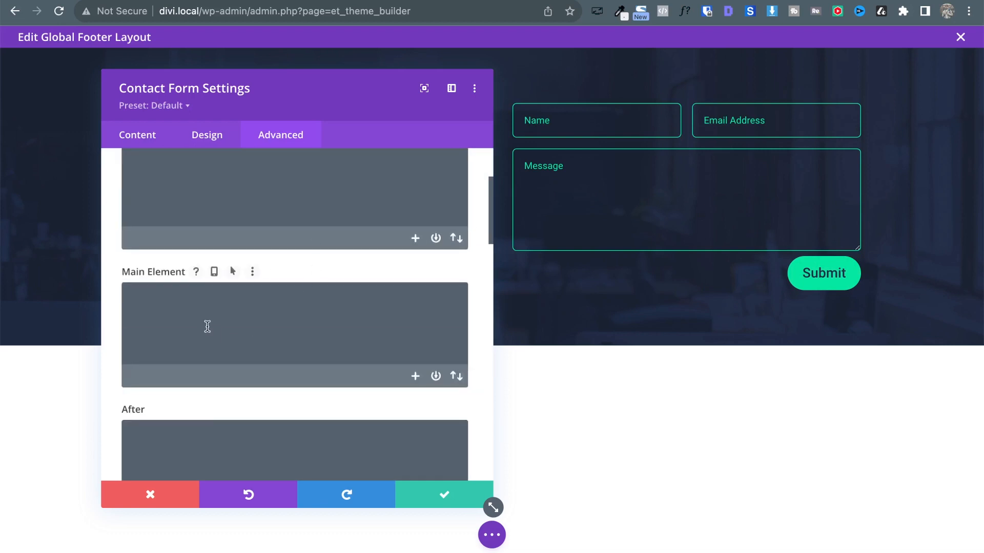
pyautogui.click(208, 327)
pyautogui.write('wi')
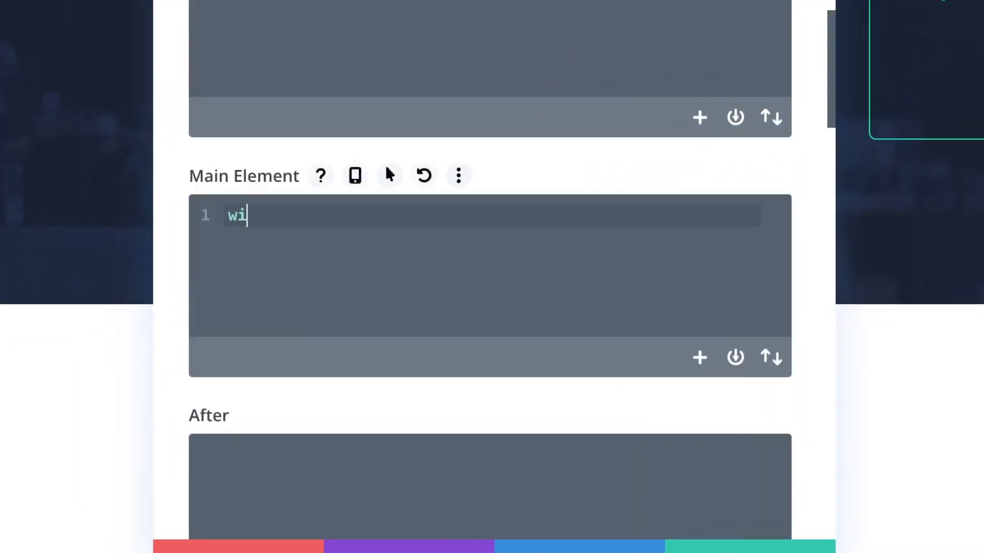
pyautogui.write('dth: 100')
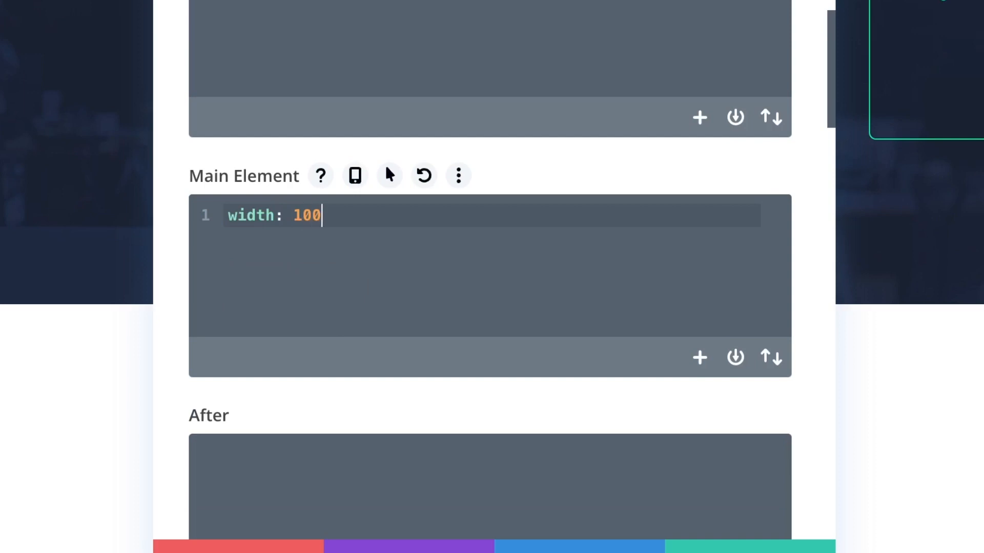
pyautogui.write('%;')
pyautogui.press('BackSpace')
pyautogui.press('Left')
pyautogui.write('!i')
pyautogui.press('BackSpace')
pyautogui.press('BackSpace')
pyautogui.scroll(-3, 438, 90)
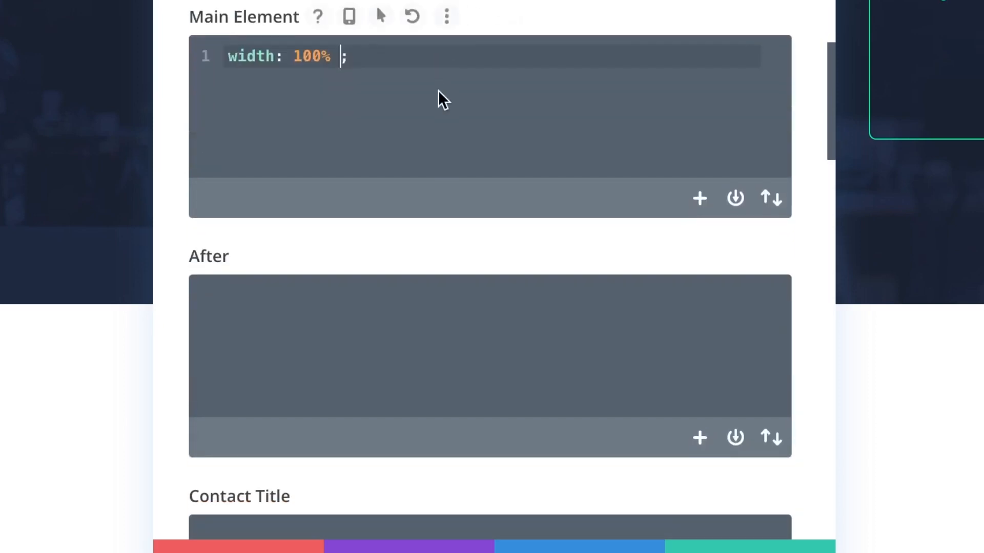
pyautogui.tripleClick(341, 53)
pyautogui.hotkey('ctrl', 'c')
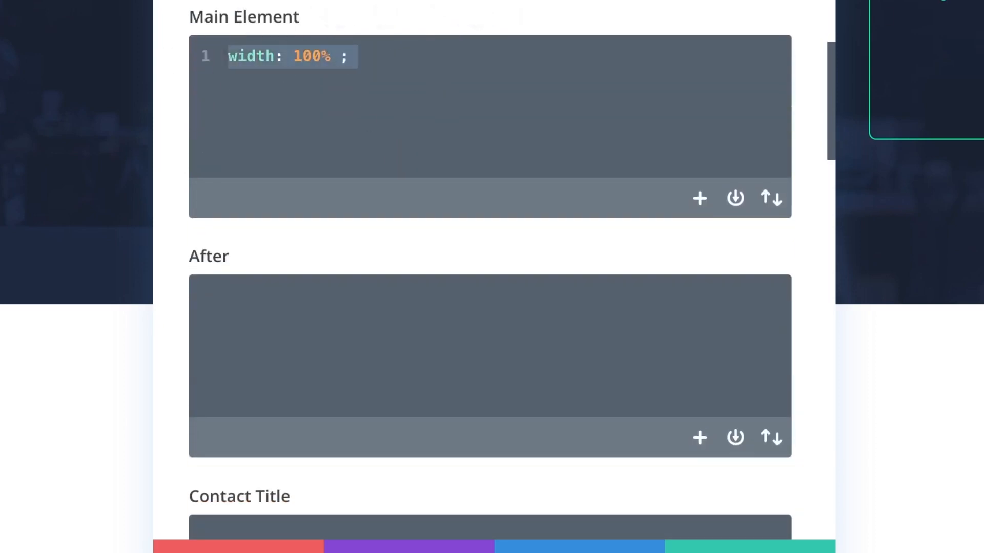
pyautogui.press('BackSpace')
# Paste a width: 100% !important rule into the Contact Button CSS, then delete it.
pyautogui.scroll(-10, 483, 281)
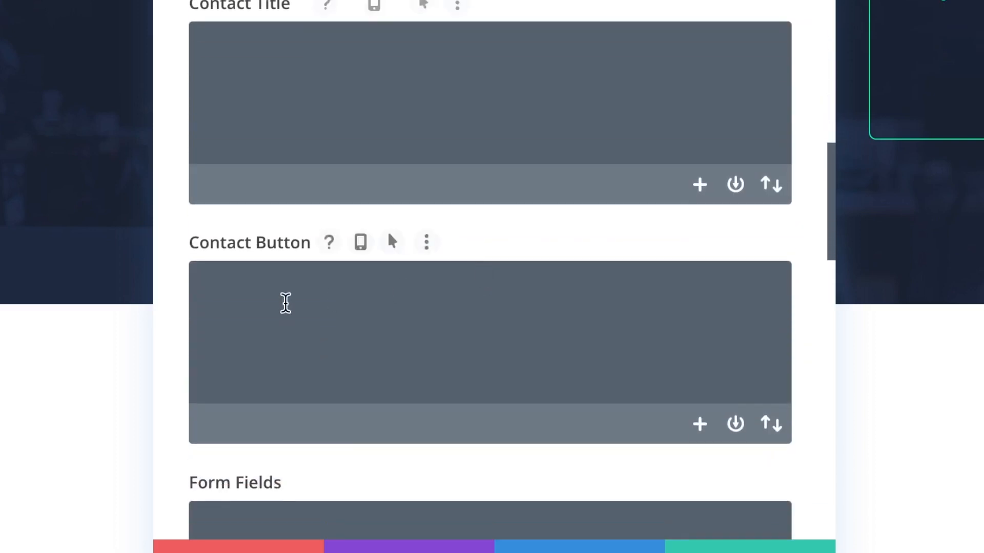
pyautogui.click(286, 303)
pyautogui.hotkey('ctrl', 'v')
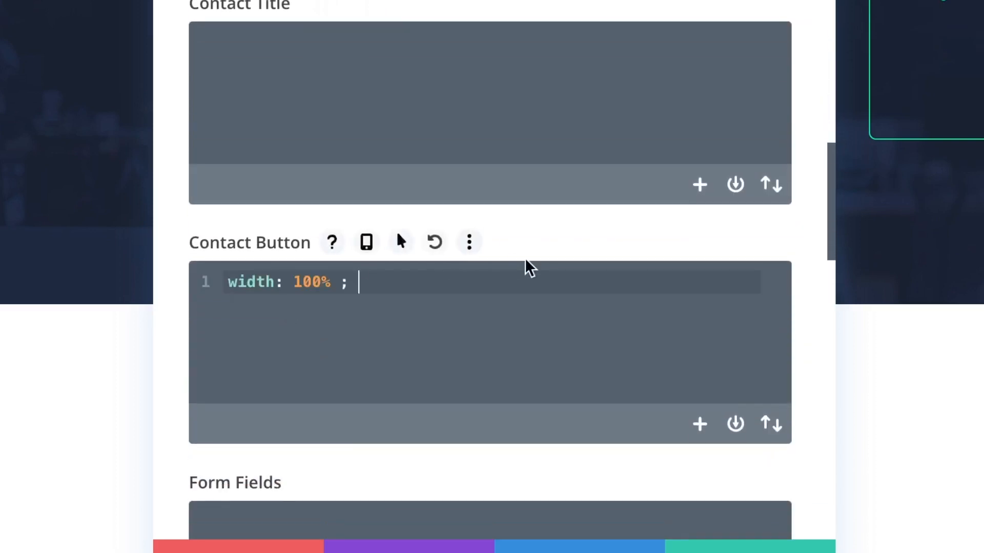
pyautogui.scroll(-4, 424, 257)
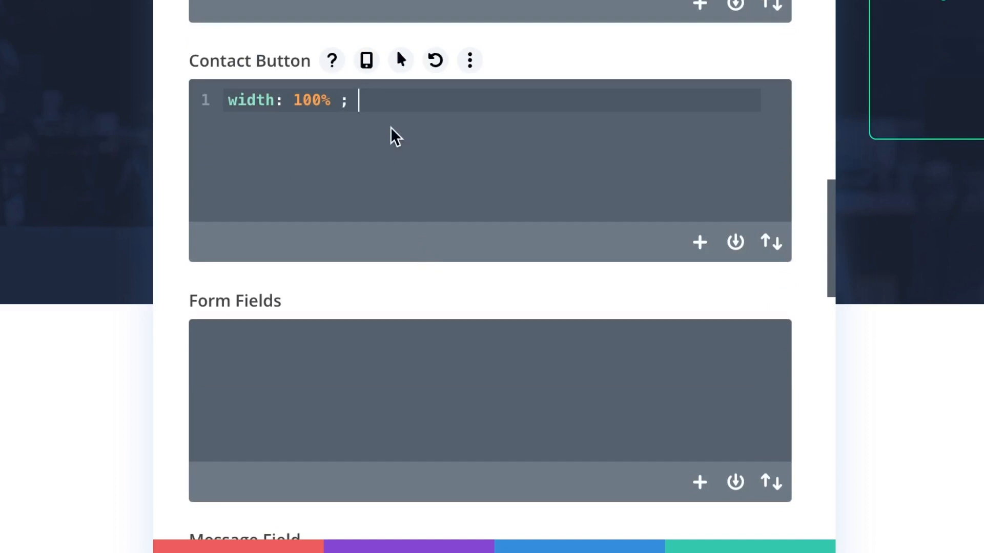
pyautogui.press('BackSpace')
pyautogui.press('BackSpace')
pyautogui.write('!importnat')
pyautogui.press('BackSpace')
pyautogui.press('BackSpace')
pyautogui.press('BackSpace')
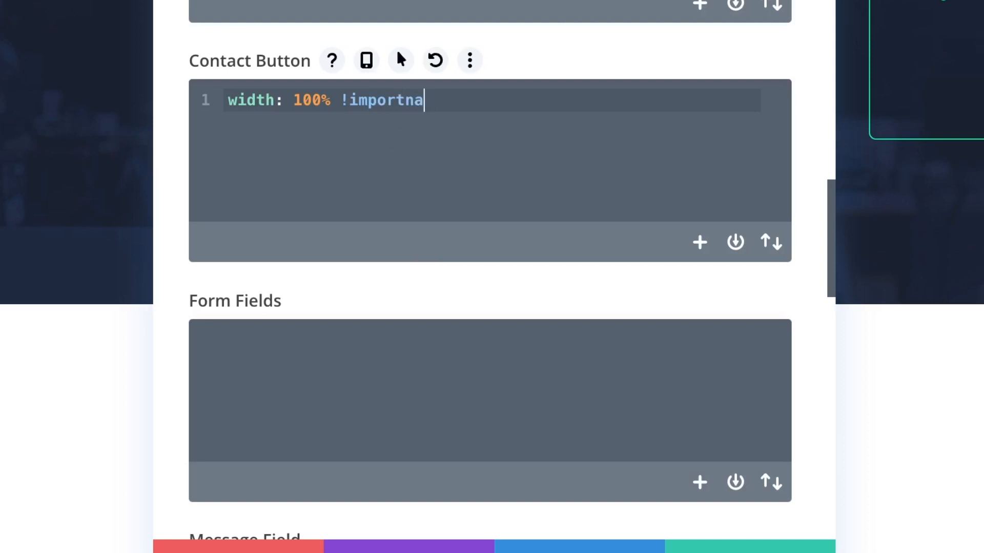
pyautogui.write('ant;')
pyautogui.tripleClick(480, 97)
pyautogui.press('BackSpace')
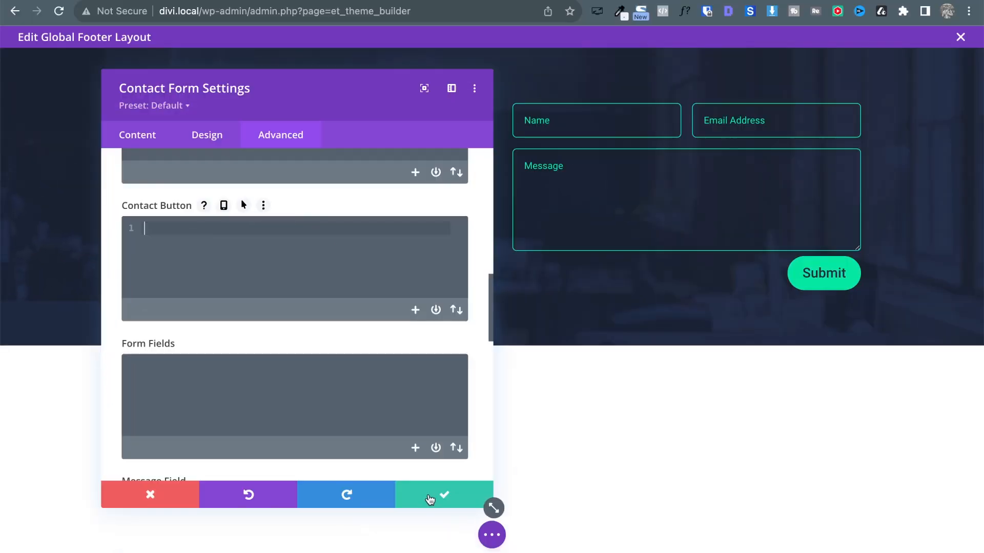
# Keep the form settings, save the Global Footer layout, exit it and save Theme Builder changes.
pyautogui.click(750, 546)
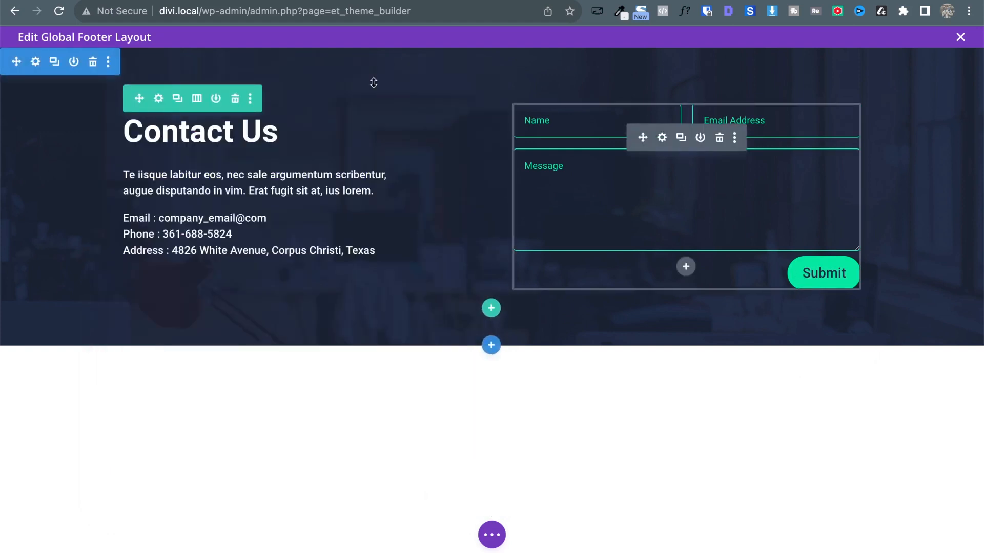
pyautogui.click(493, 533)
pyautogui.click(949, 536)
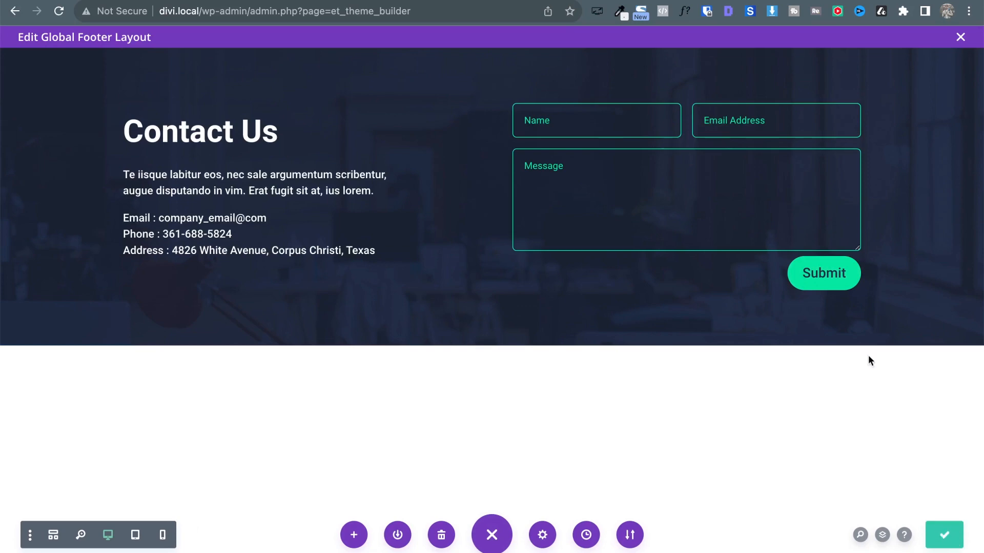
pyautogui.click(961, 37)
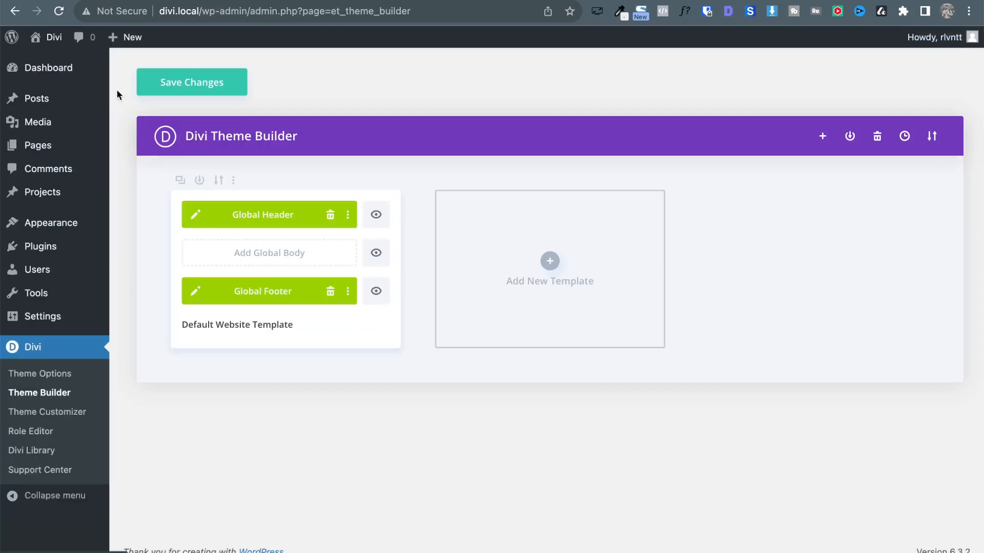
pyautogui.click(160, 89)
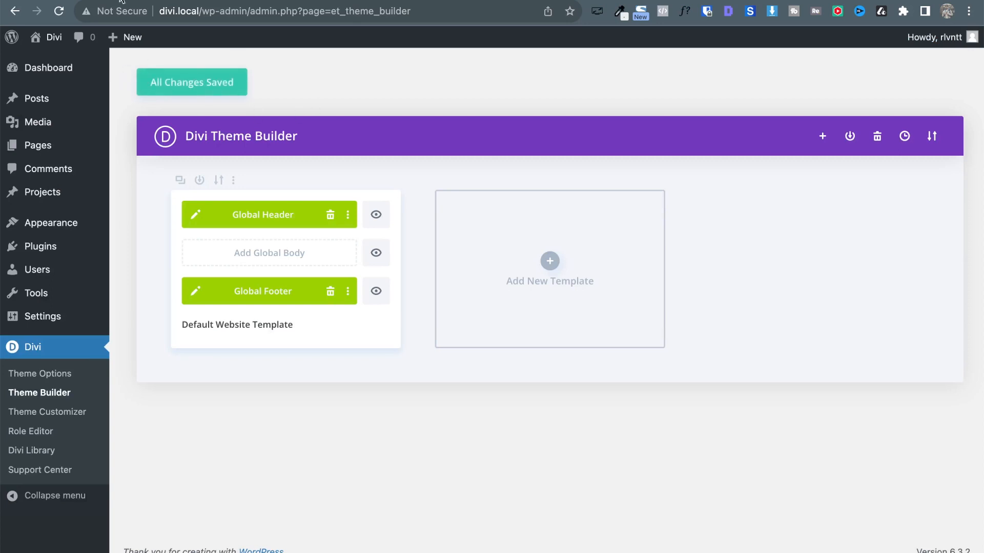
# Visit the live site and open the Hello world! post to see the Contact Us footer.
pyautogui.moveTo(49, 40)
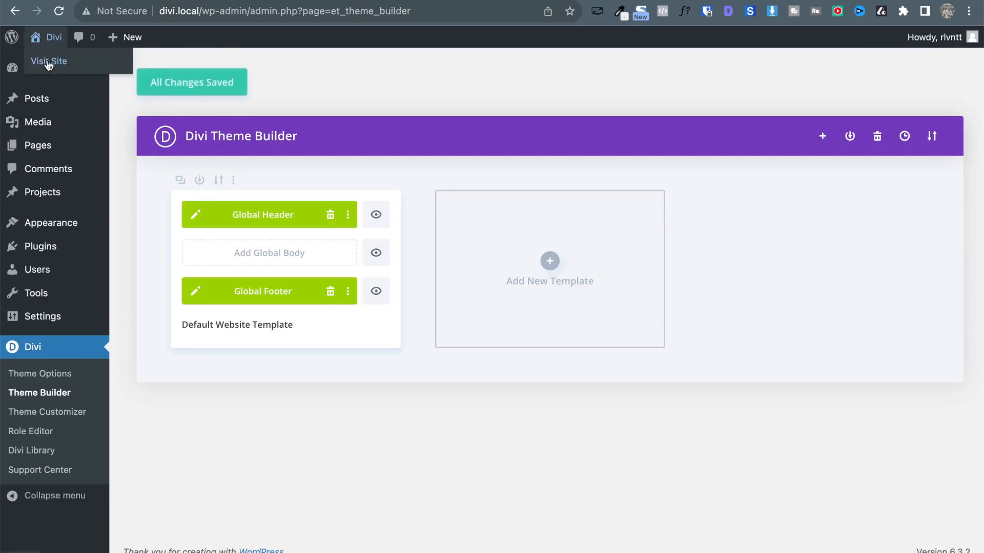
pyautogui.click(49, 62)
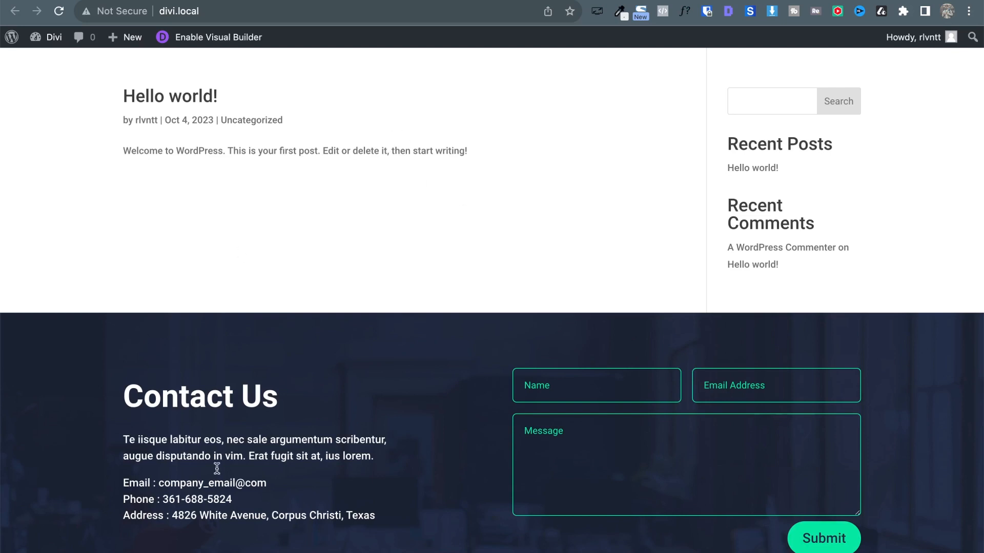
pyautogui.scroll(-2, 281, 398)
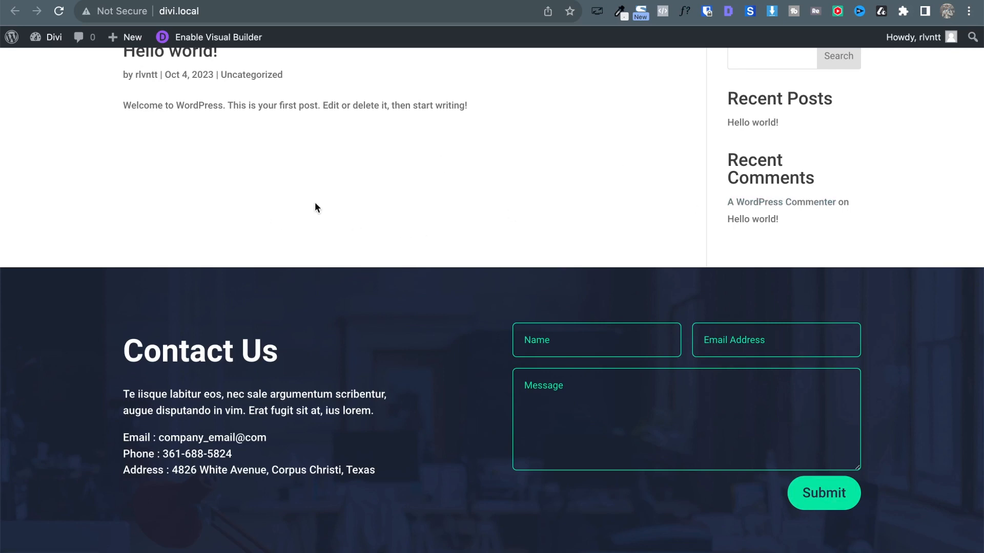
pyautogui.click(743, 126)
pyautogui.scroll(-1, 676, 412)
pyautogui.scroll(-7, 678, 413)
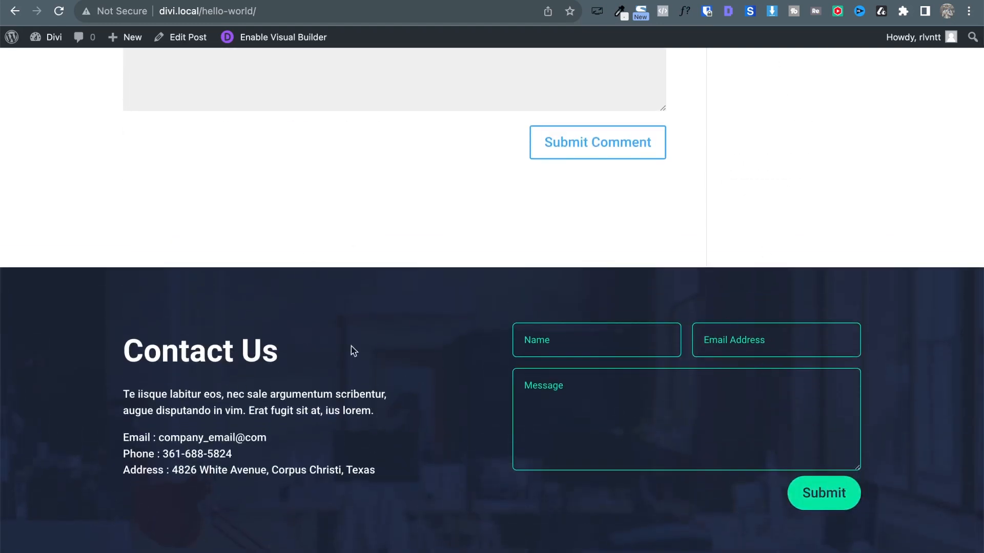
pyautogui.scroll(9, 345, 334)
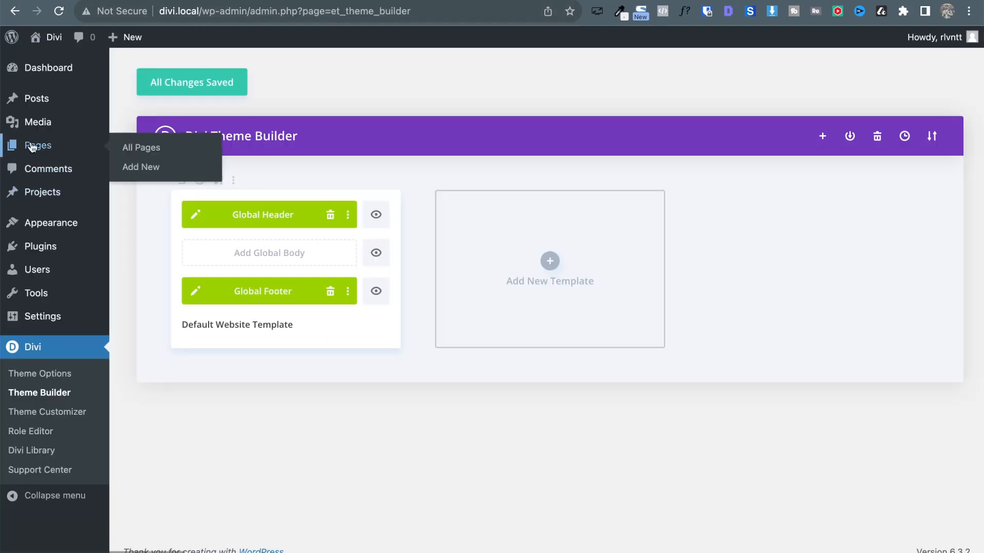
# From the Pages list, view the published Landing page and scroll to its Contact Us section.
pyautogui.click(38, 145)
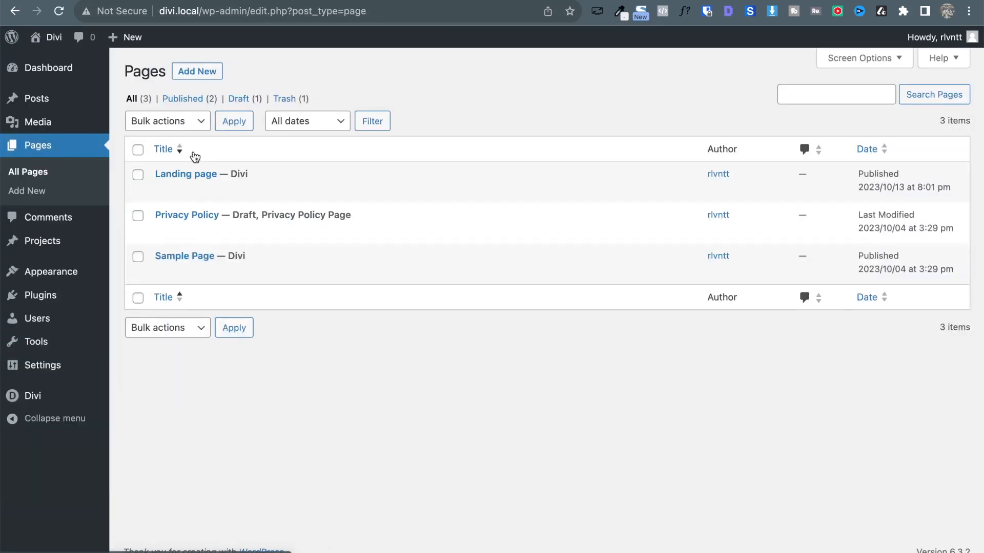
pyautogui.moveTo(186, 187)
pyautogui.click(267, 190)
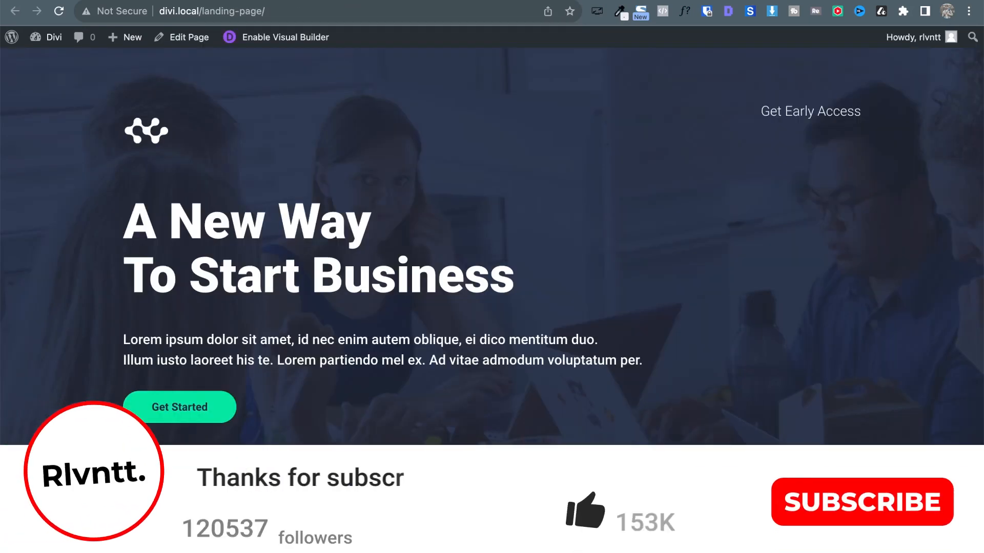
pyautogui.scroll(-10, 536, 334)
pyautogui.scroll(-15, 537, 338)
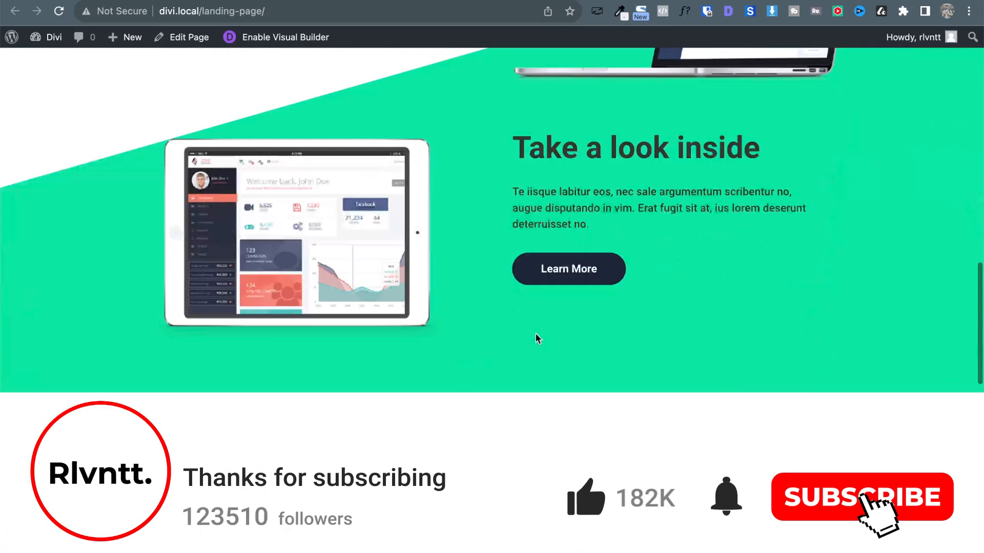
pyautogui.scroll(-5, 536, 334)
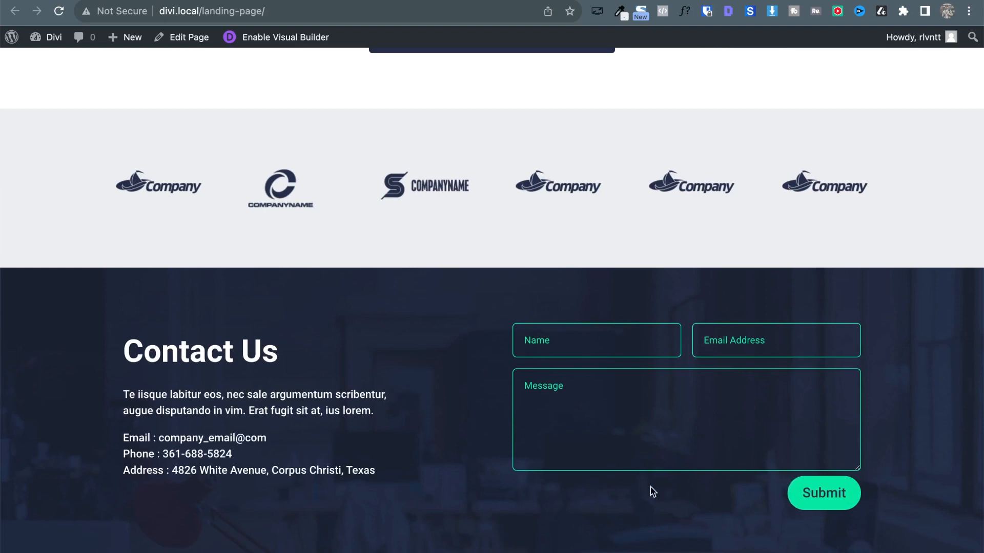
# Switch between the landing page and the Atlas reference to compare their contact forms.
pyautogui.press('super+bracketleft')
pyautogui.press('super+bracketright')
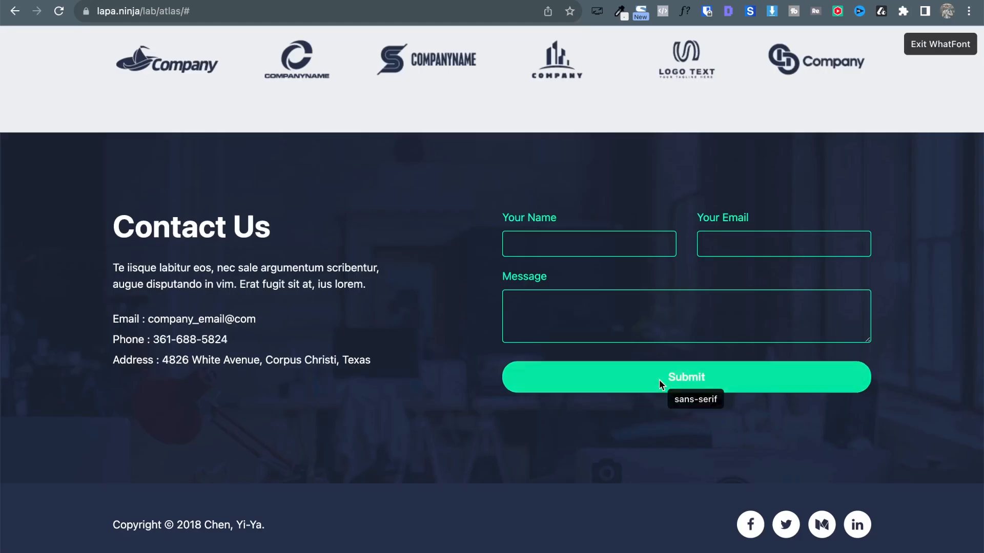
pyautogui.press('super+bracketleft')
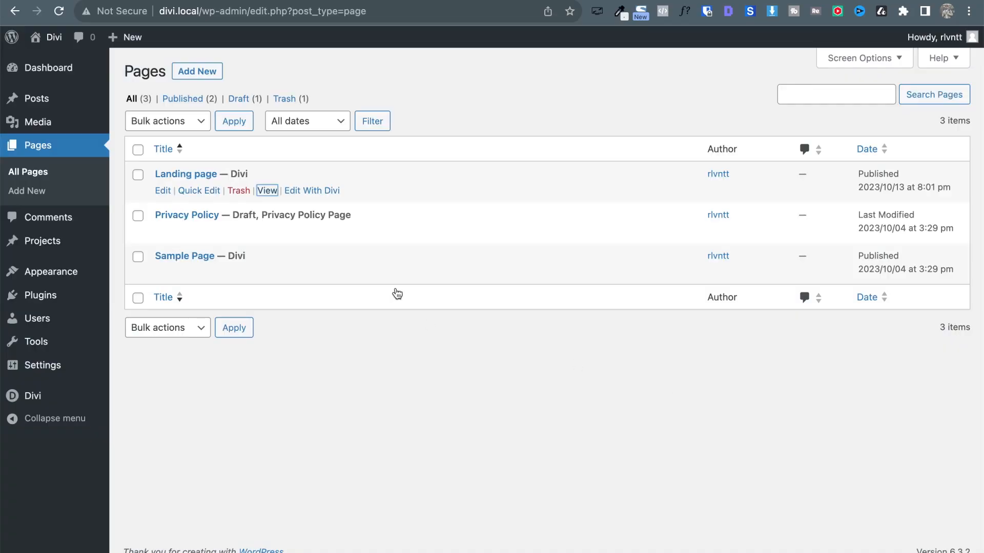
pyautogui.press('super+bracketright')
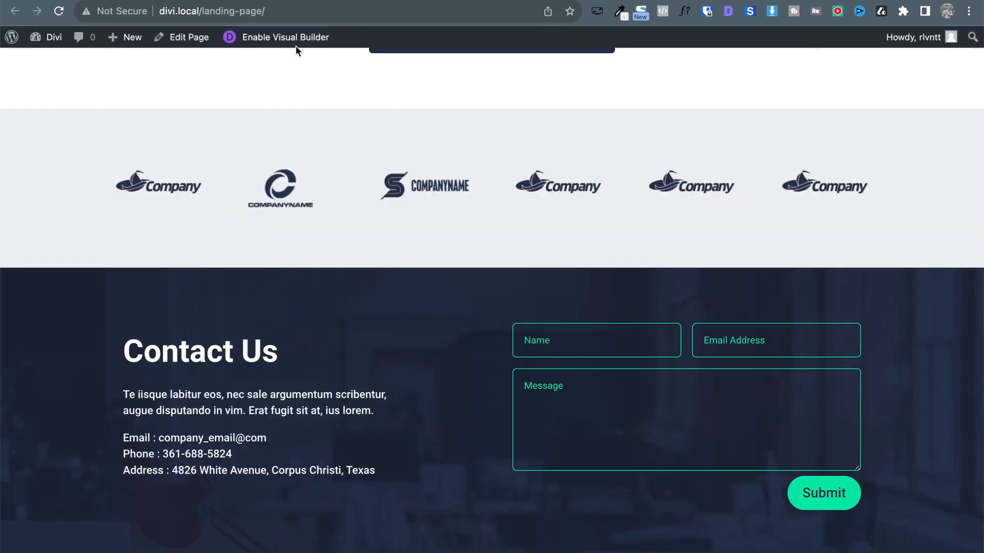
# Inspect the Submit button in DevTools and give it a new width: 100% style rule.
pyautogui.rightClick(817, 494)
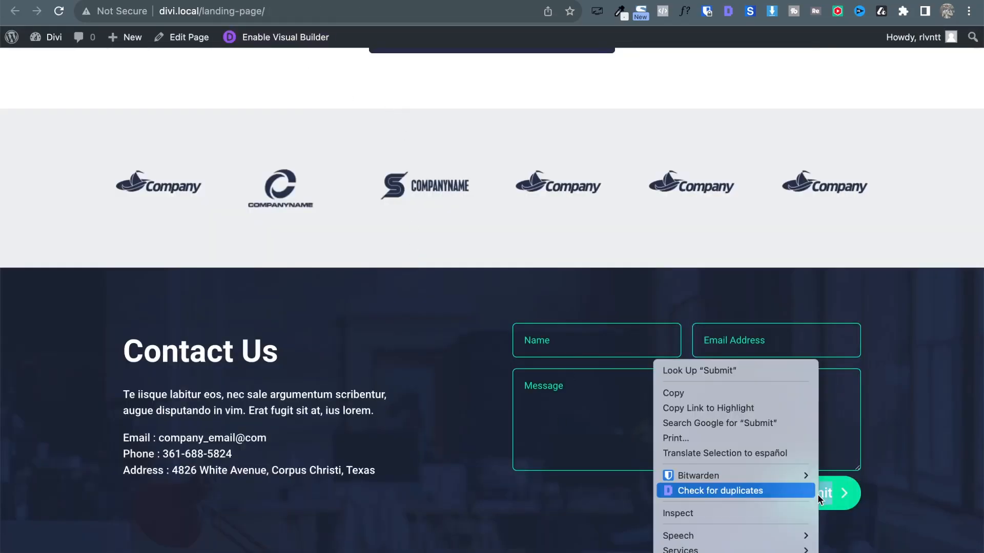
pyautogui.click(749, 514)
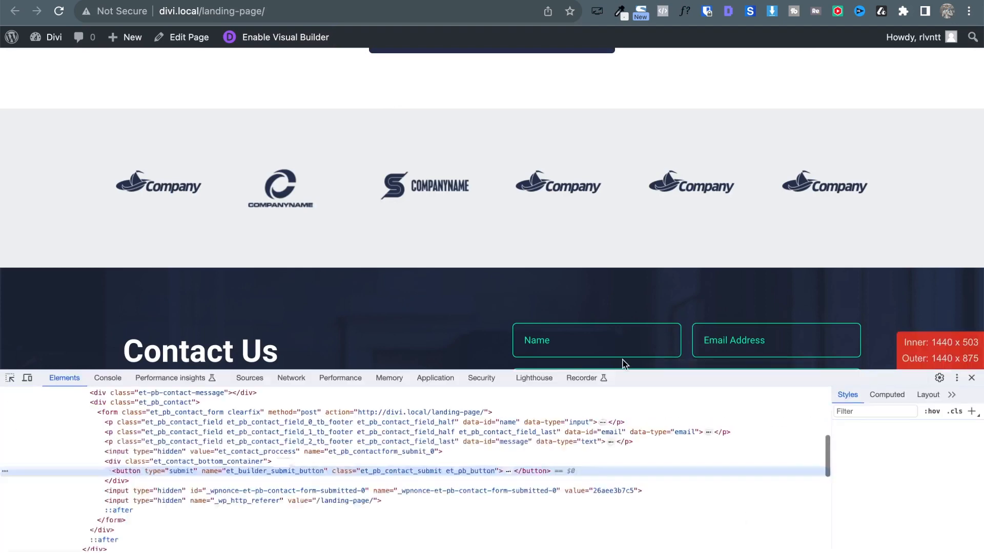
pyautogui.moveTo(623, 368); pyautogui.dragTo(637, 350)
pyautogui.scroll(-3, 654, 198)
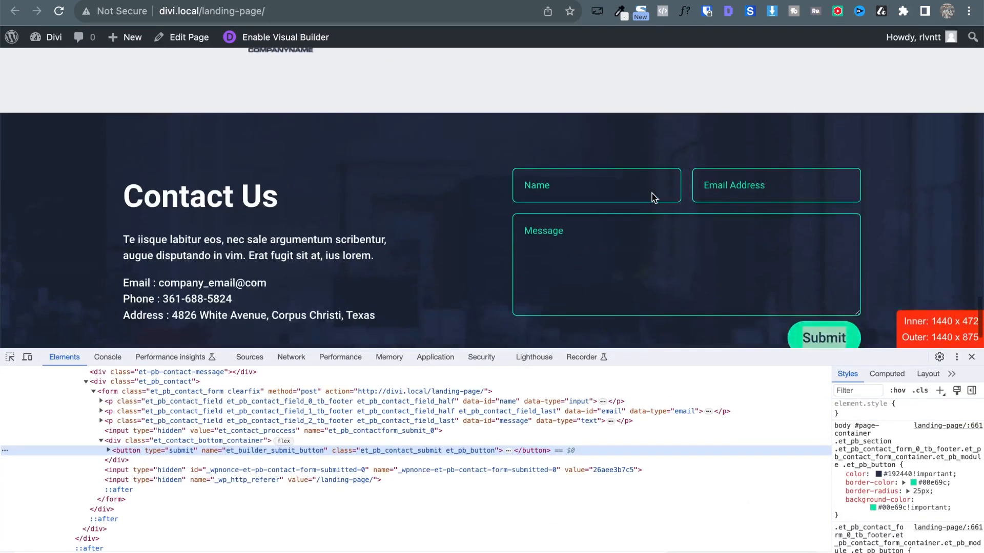
pyautogui.scroll(-2, 653, 198)
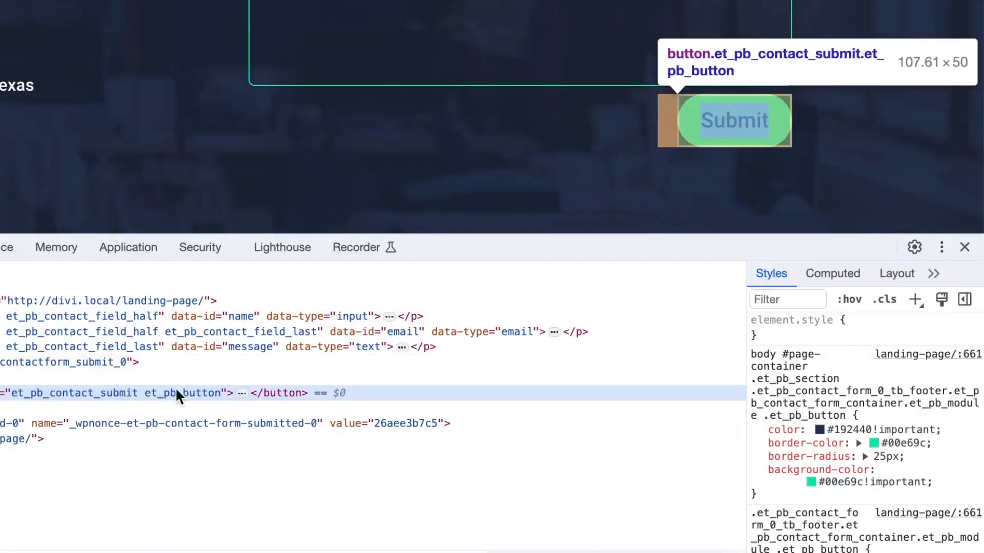
pyautogui.click(914, 299)
pyautogui.click(829, 388)
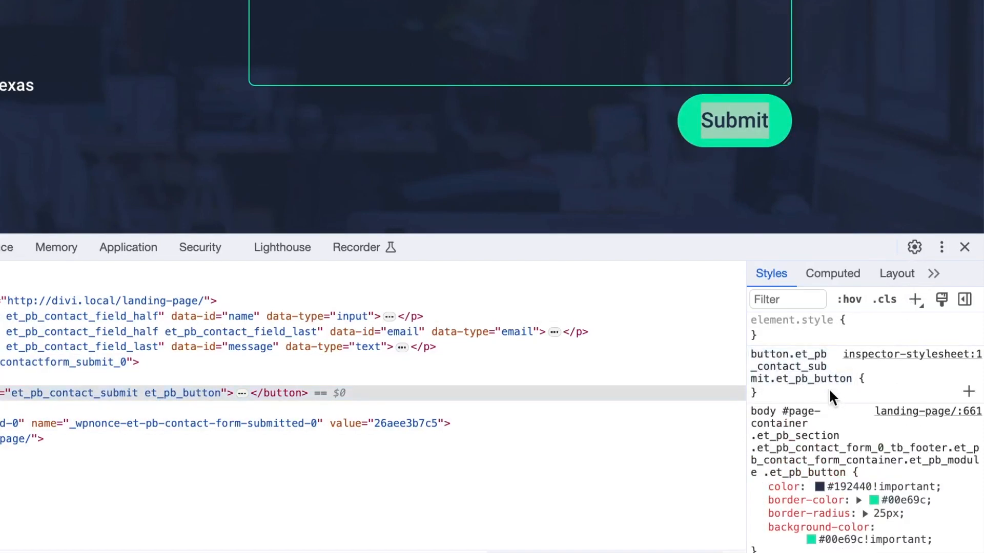
pyautogui.click(864, 379)
pyautogui.write('width')
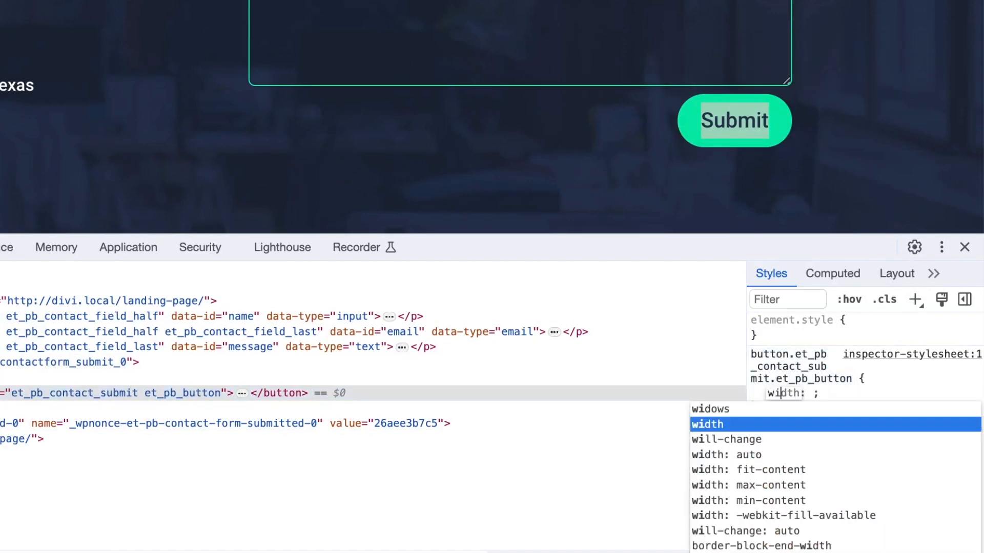
pyautogui.press('Tab')
pyautogui.write('100%')
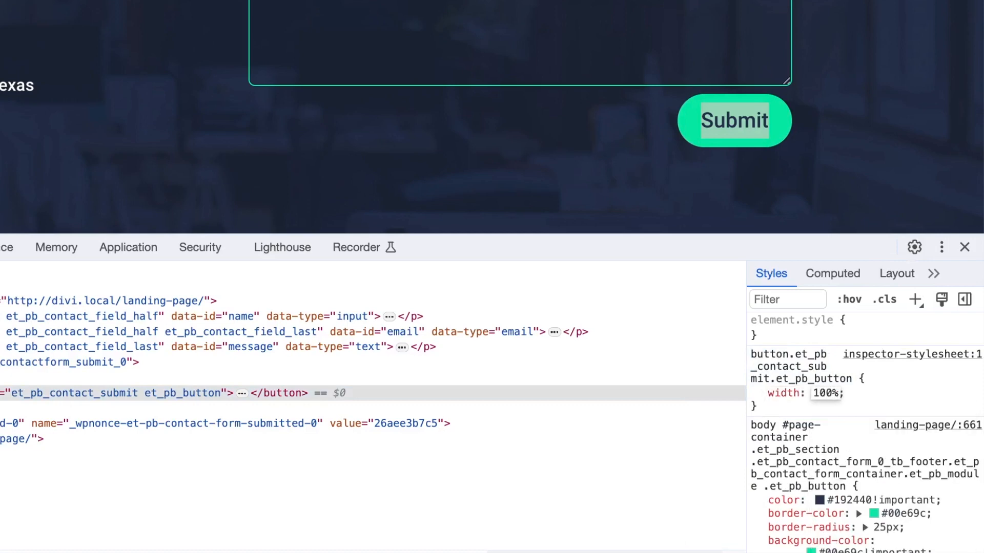
pyautogui.press('Return')
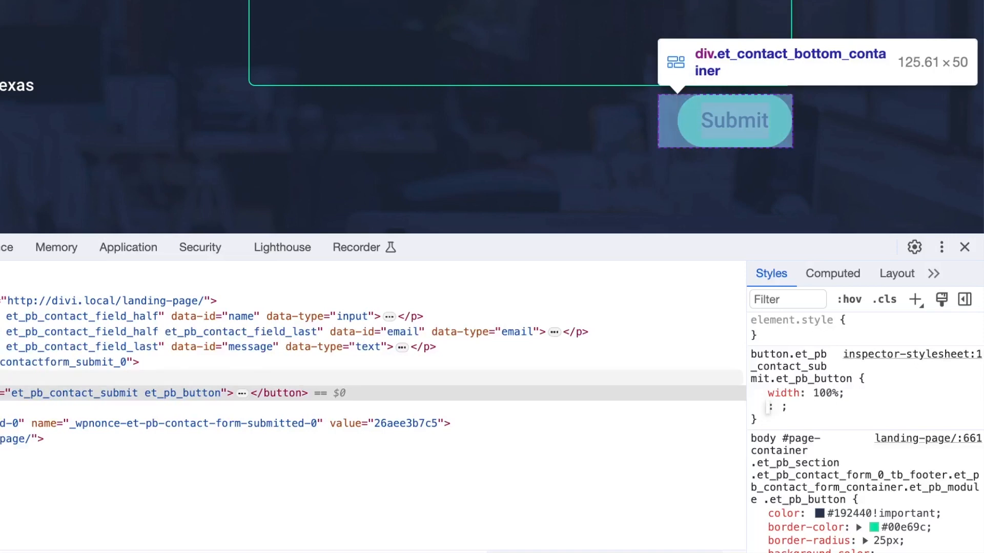
# Switch off float: right on the parent et_contact_bottom_container.
pyautogui.click(358, 377)
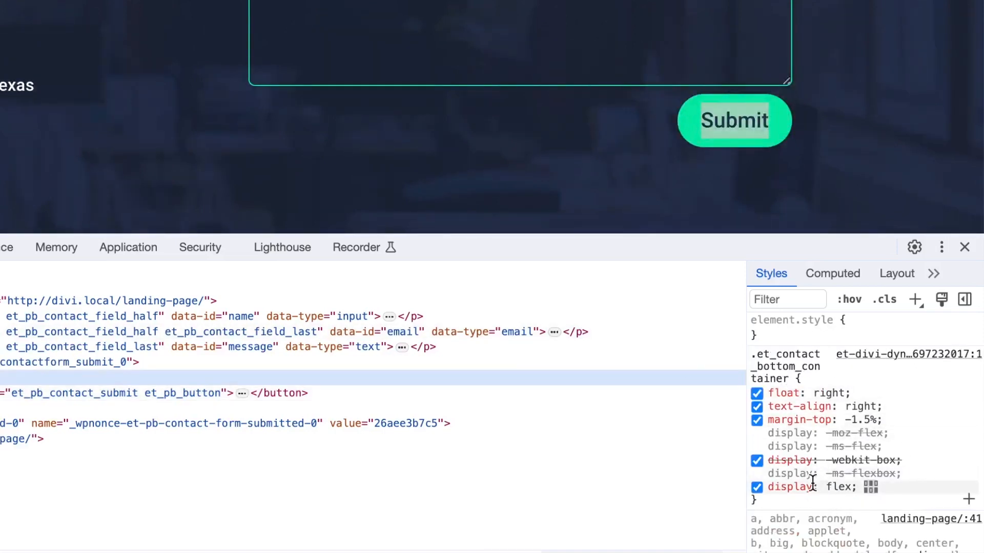
pyautogui.click(754, 388)
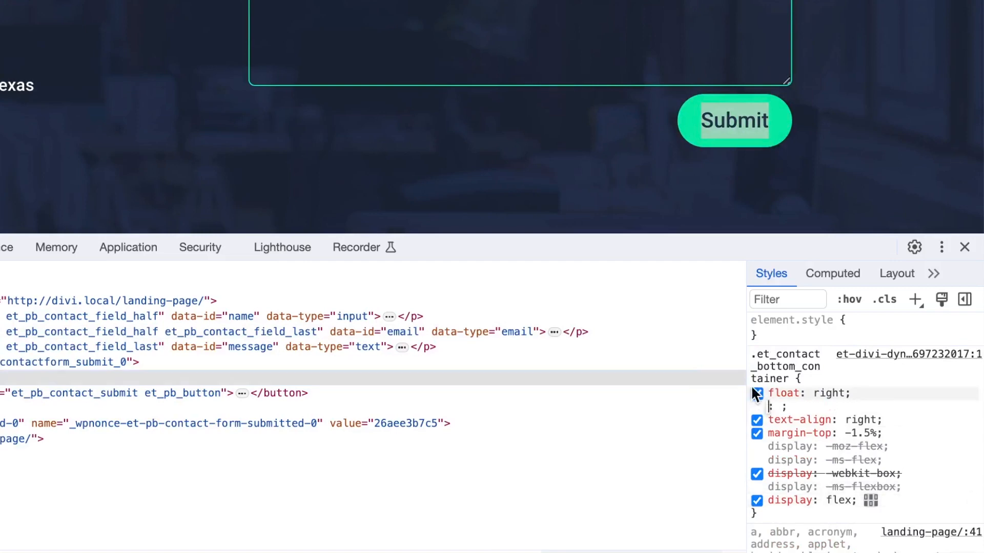
pyautogui.click(756, 393)
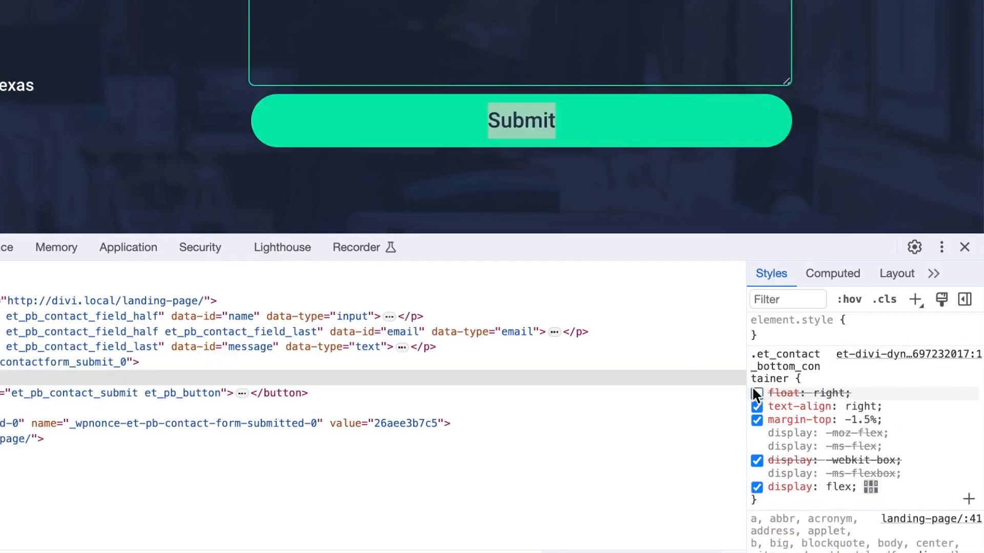
# Toggle the container's float: right on and off to compare, leaving it off.
pyautogui.click(756, 393)
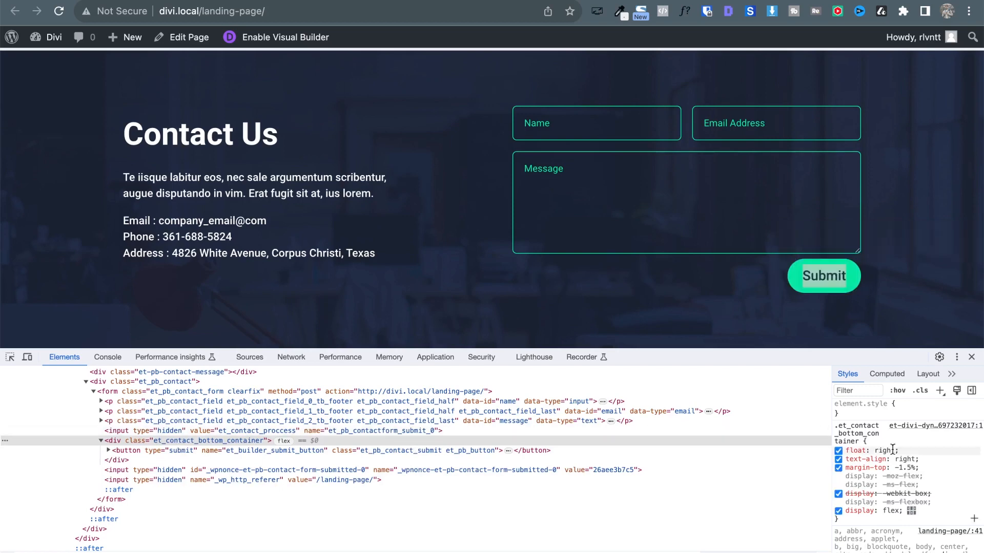
pyautogui.click(839, 451)
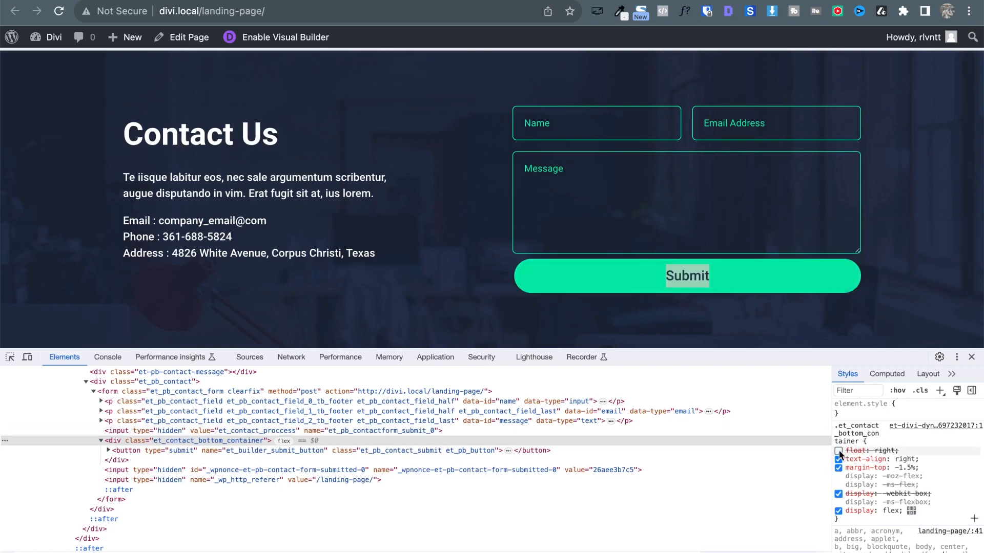
pyautogui.click(838, 451)
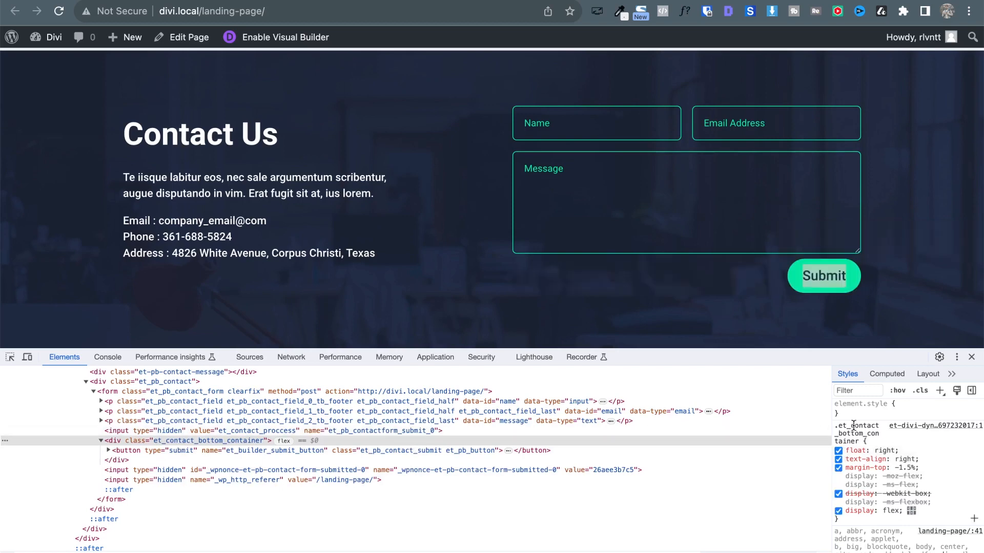
pyautogui.click(838, 451)
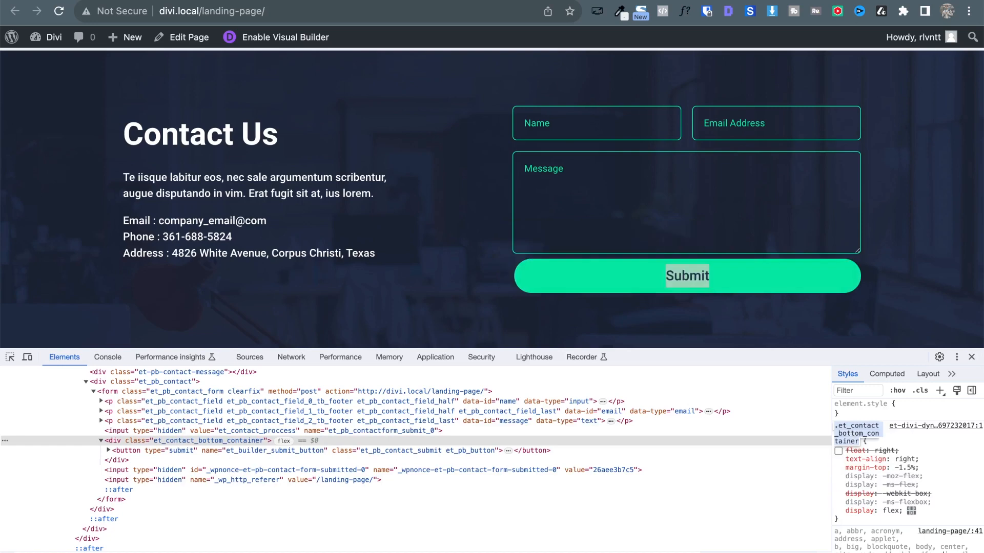
# Close the landing page tab and go to Divi > Theme Options.
pyautogui.press('super+w')
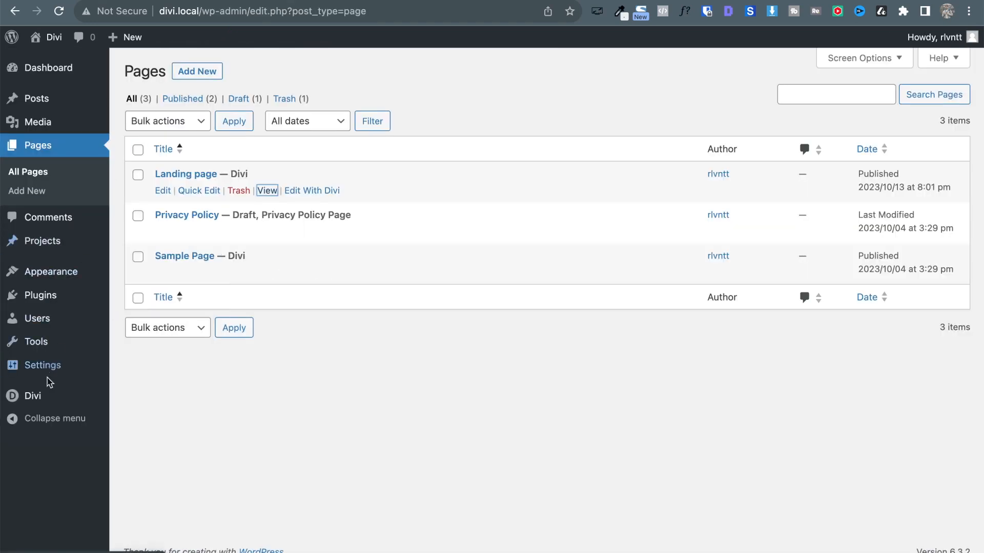
pyautogui.moveTo(39, 399)
pyautogui.click(131, 397)
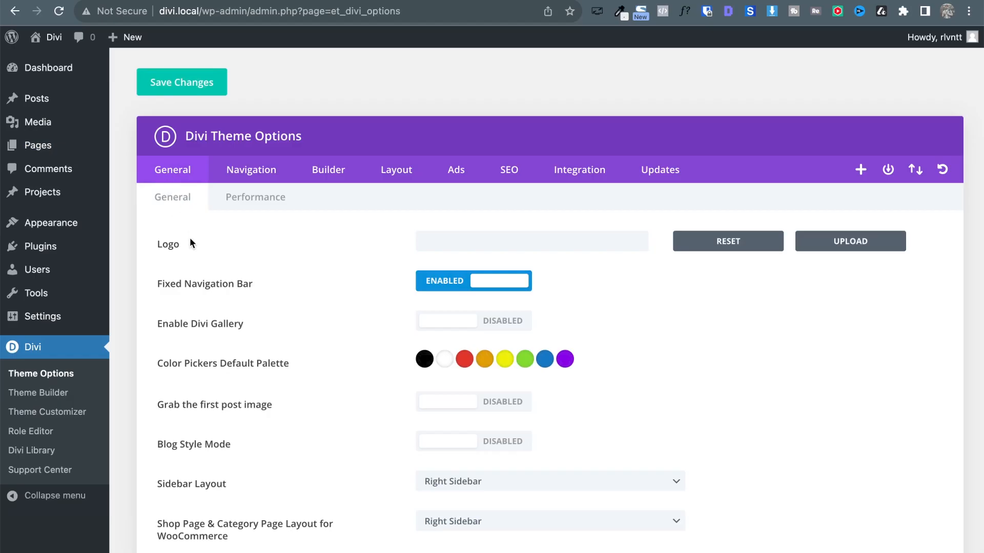
# Add a .et_contact_bottom_container rule with width:100% !important to Custom CSS and save.
pyautogui.scroll(-3, 204, 260)
pyautogui.scroll(-15, 204, 266)
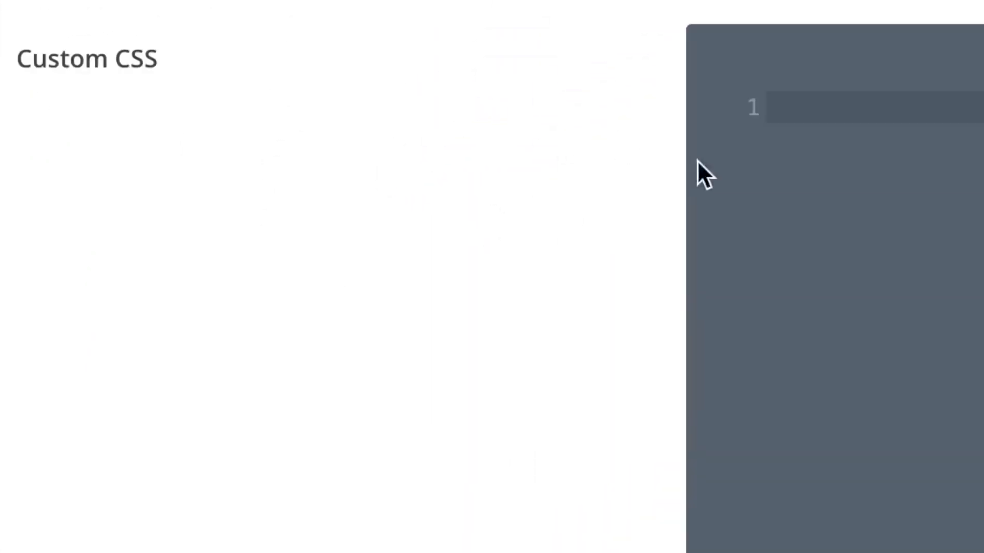
pyautogui.click(784, 204)
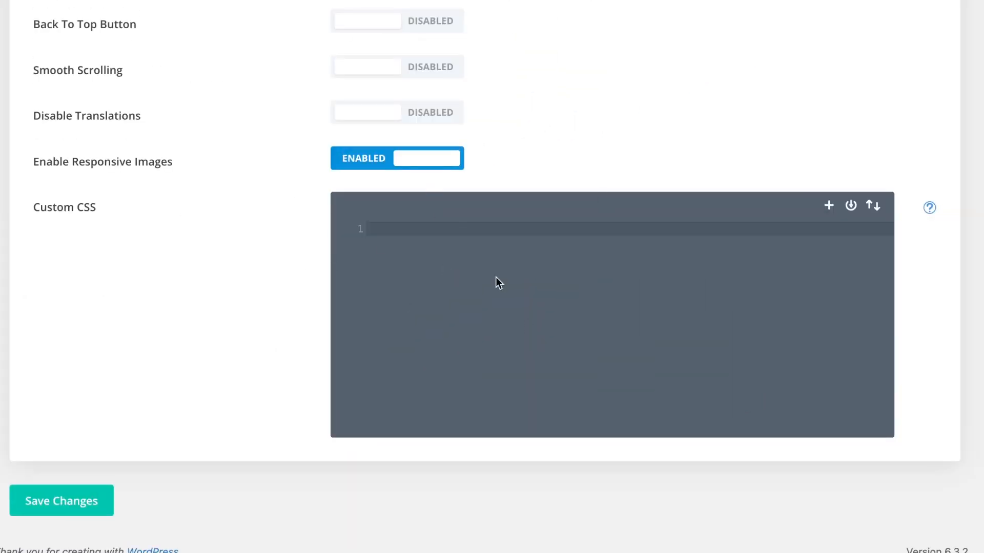
pyautogui.write('.et_contact_bottom_container')
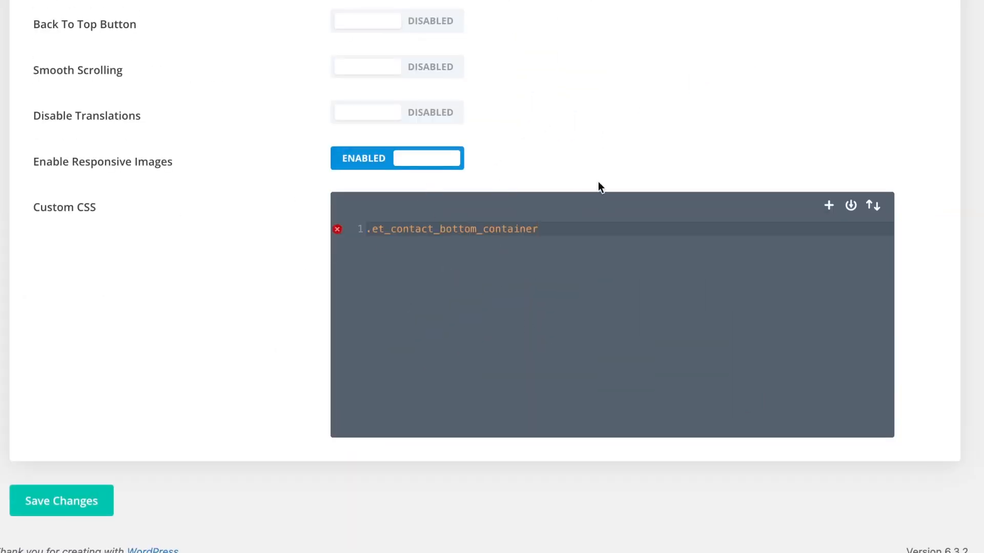
pyautogui.write('{')
pyautogui.press('Return')
pyautogui.write('wid')
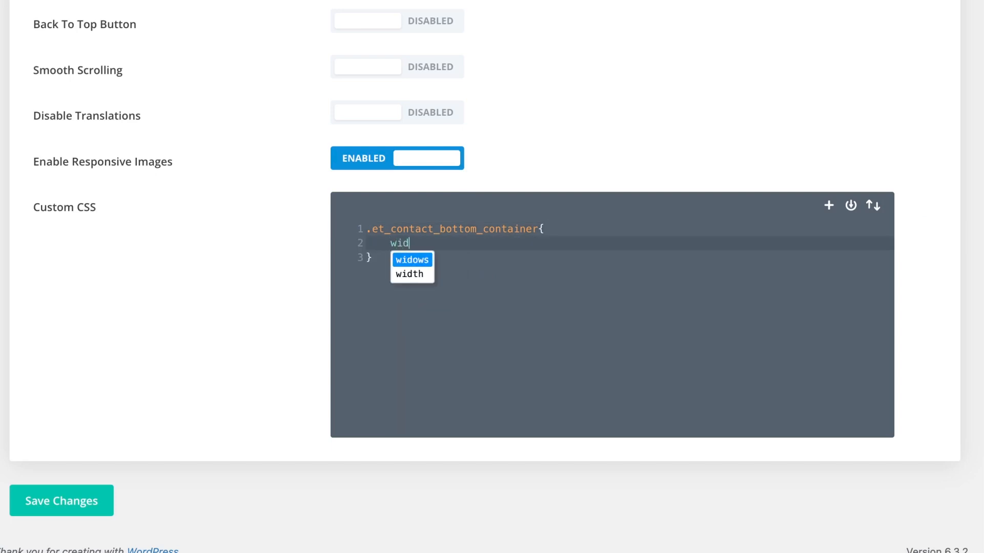
pyautogui.press('Down')
pyautogui.press('Return')
pyautogui.write('1')
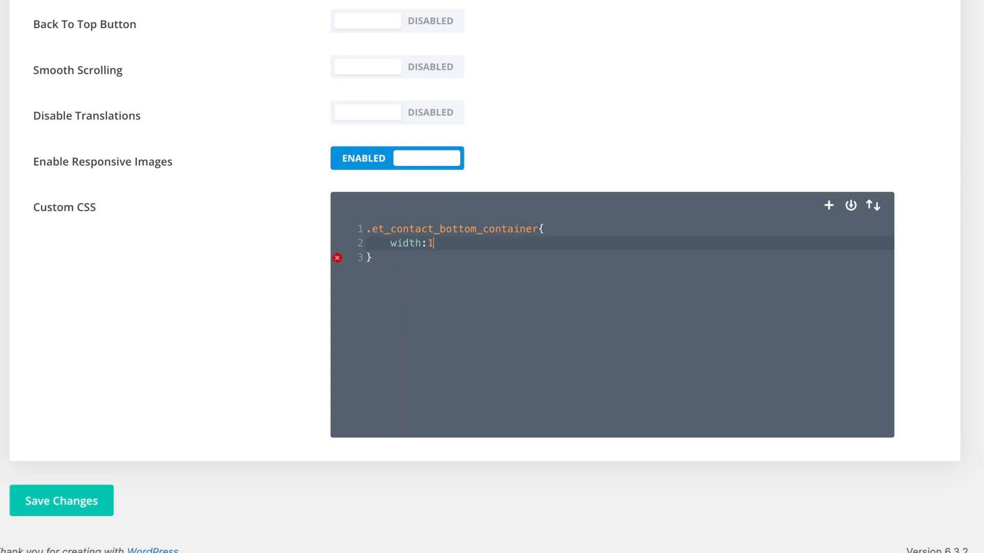
pyautogui.write('00% !im')
pyautogui.press('Return')
pyautogui.write(';')
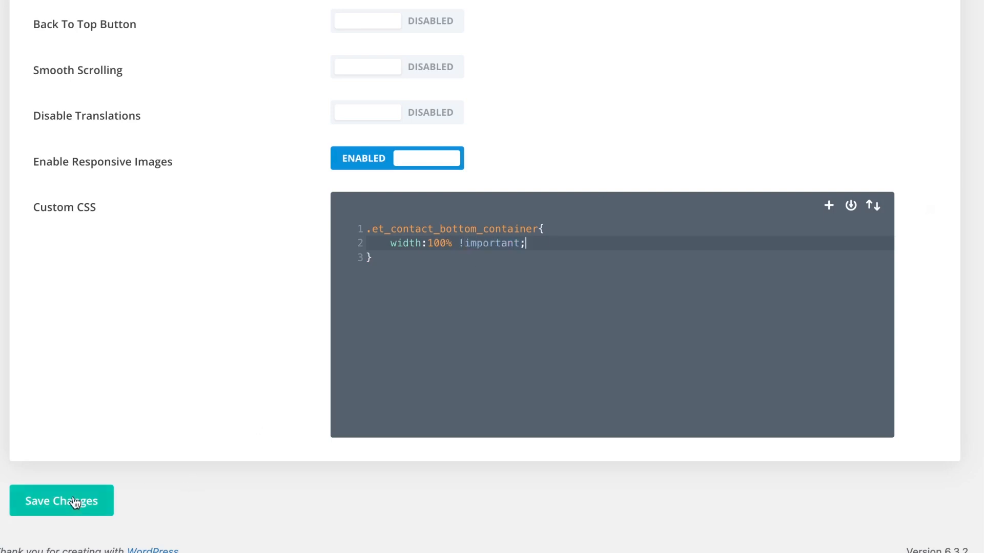
pyautogui.click(75, 502)
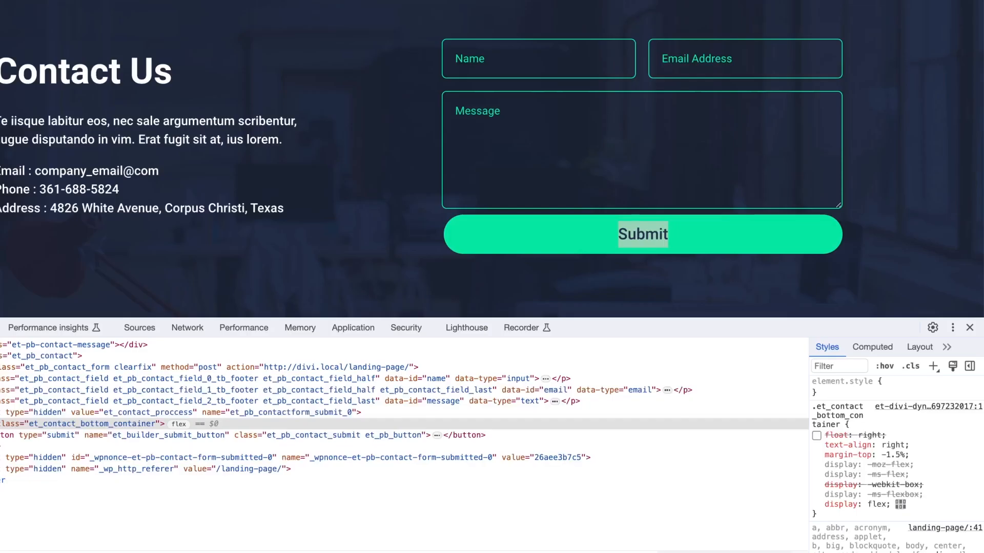
# Add float:none; to the .et_contact_bottom_container rule.
pyautogui.click(970, 328)
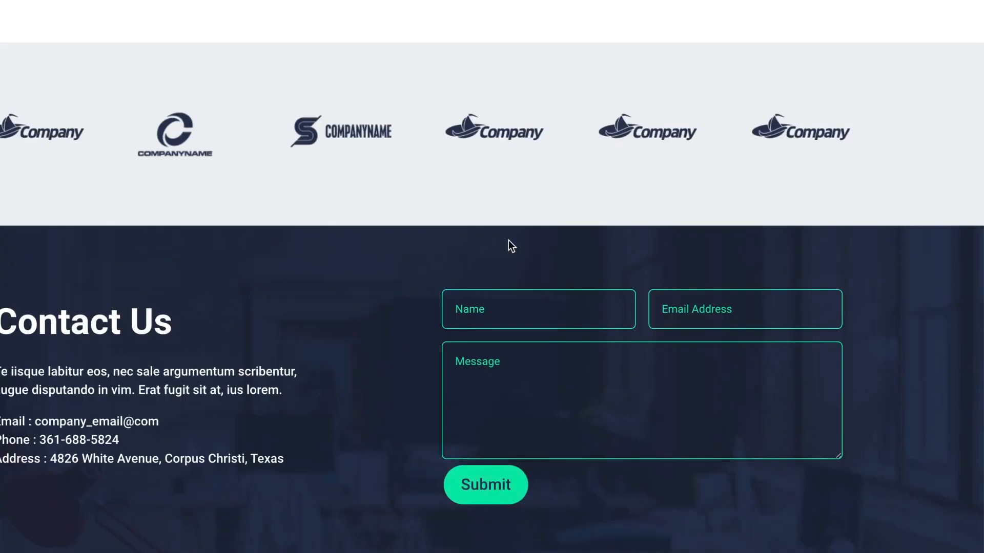
pyautogui.scroll(-1, 648, 457)
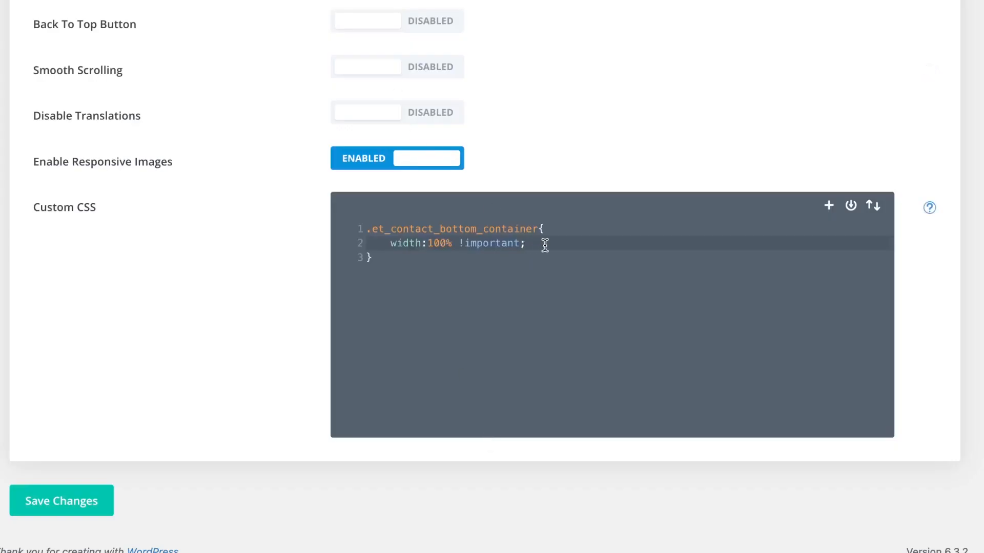
pyautogui.write('o')
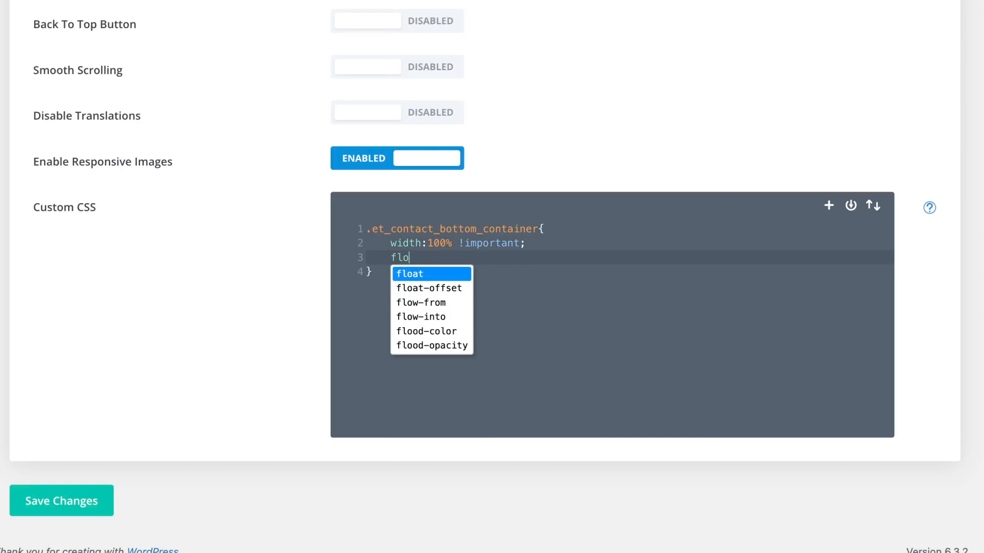
pyautogui.write('at:')
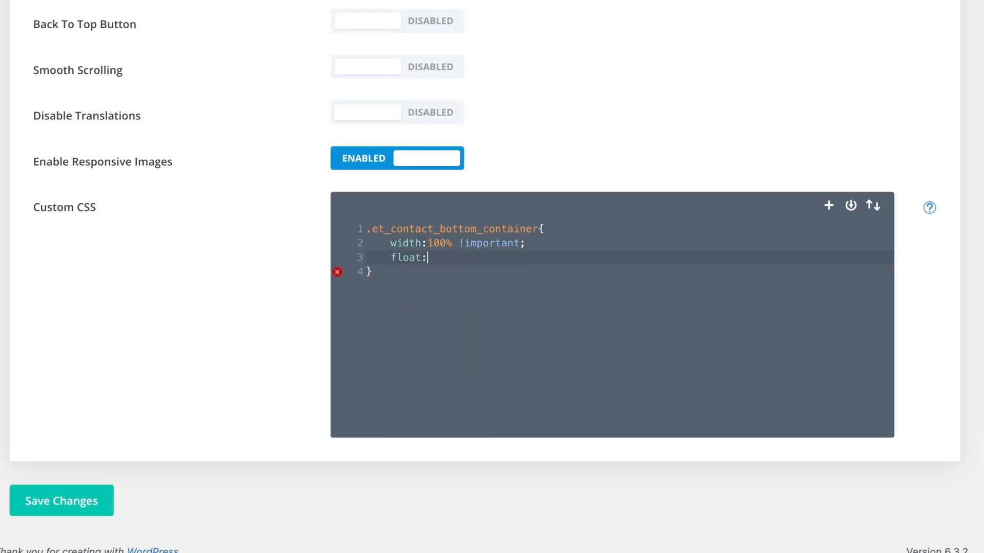
pyautogui.write('none;')
# Save the updated custom CSS and test-submit the empty contact form.
pyautogui.click(53, 501)
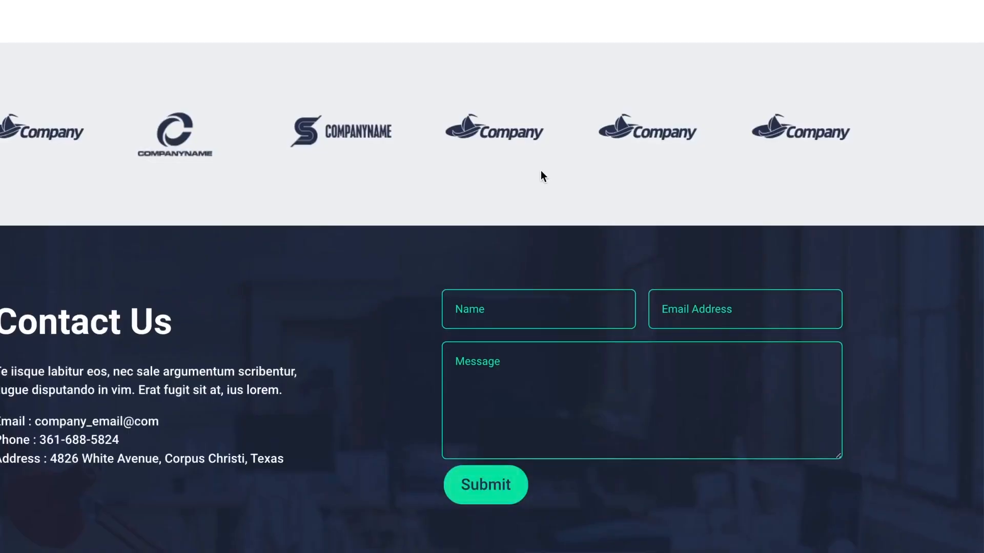
pyautogui.click(514, 493)
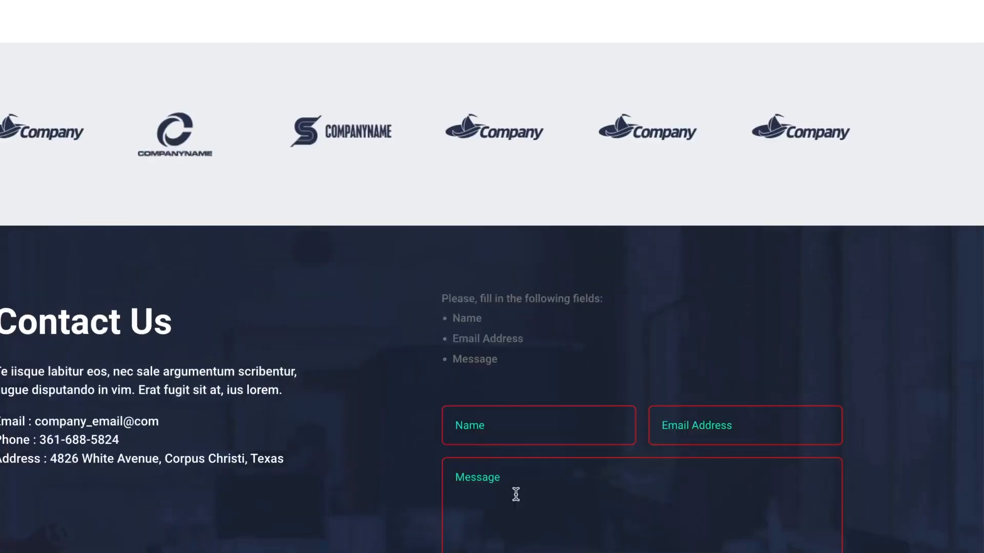
pyautogui.scroll(-3, 516, 495)
# Inspect the et_contact_bottom_container and toggle its width: 100%!important rule off and back on.
pyautogui.rightClick(517, 485)
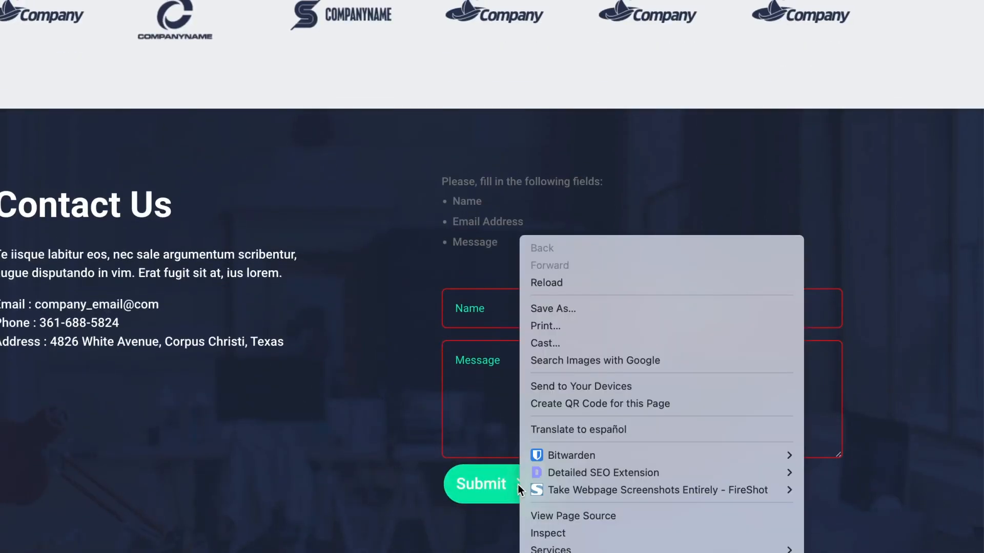
pyautogui.press('Up')
pyautogui.press('Return')
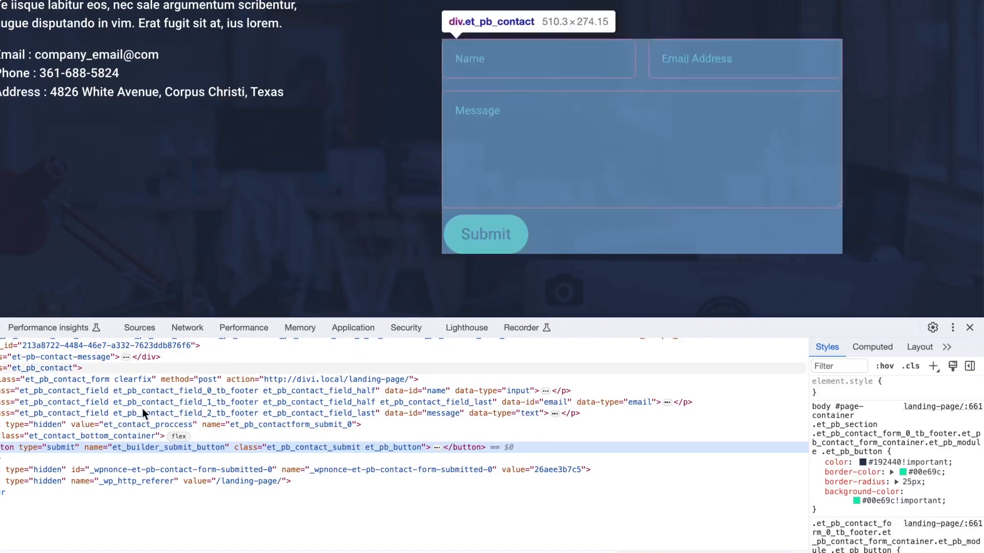
pyautogui.click(123, 436)
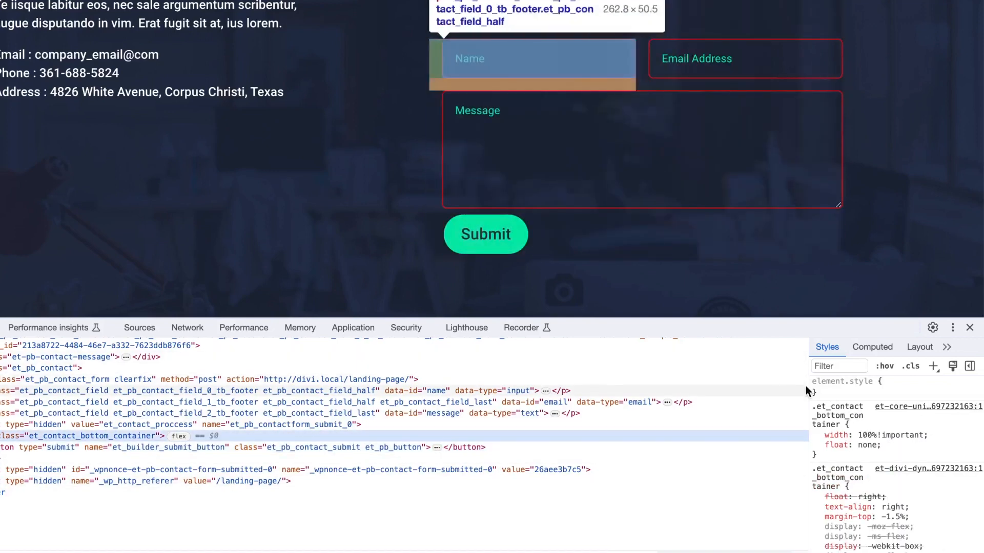
pyautogui.click(816, 436)
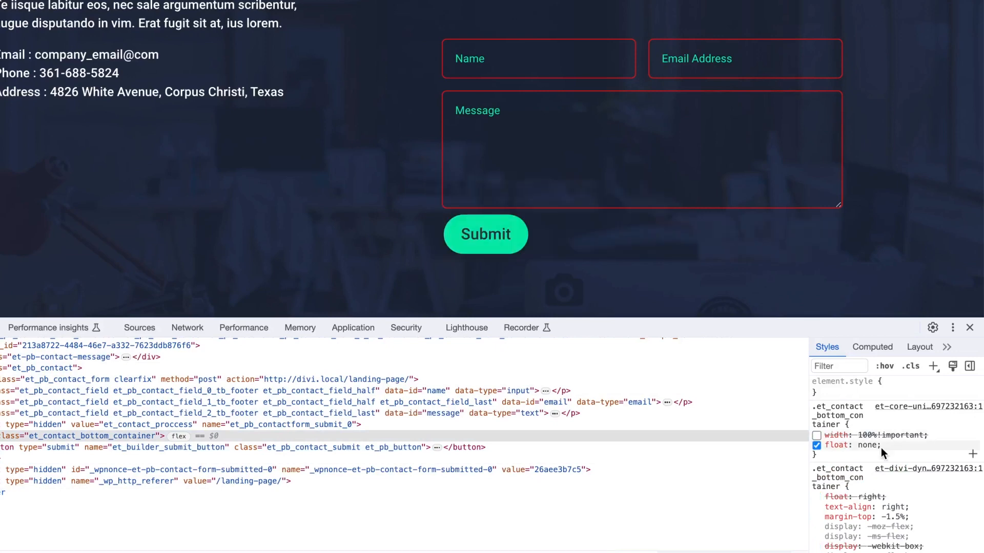
pyautogui.click(817, 436)
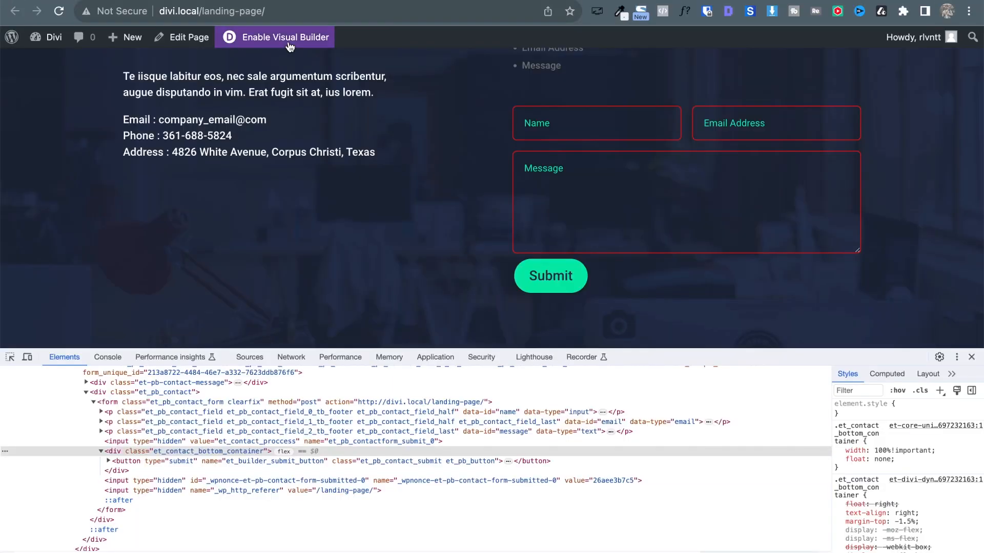
# Enable the Visual Builder and enter width:100% in the contact form's Contact Button custom CSS.
pyautogui.click(289, 41)
pyautogui.click(972, 358)
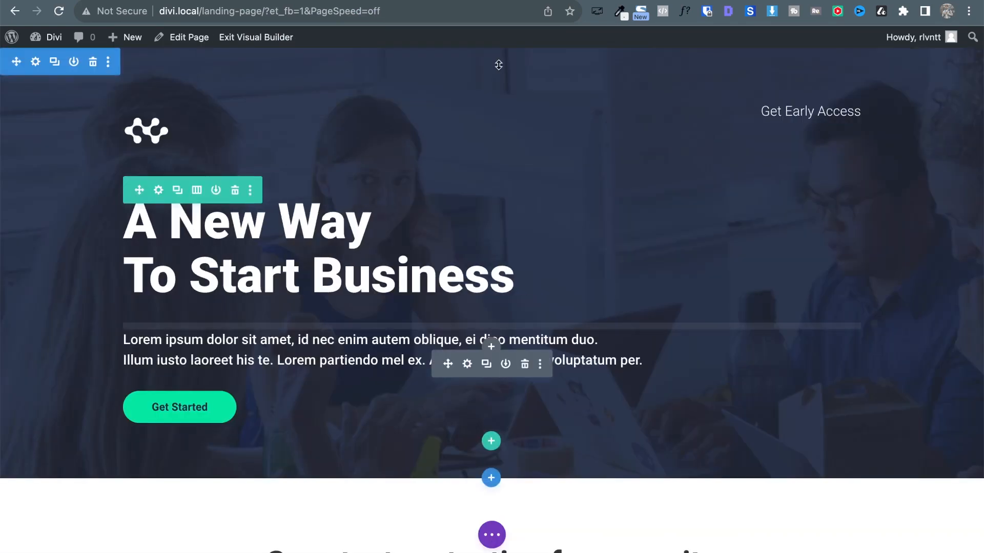
pyautogui.scroll(-20, 340, 416)
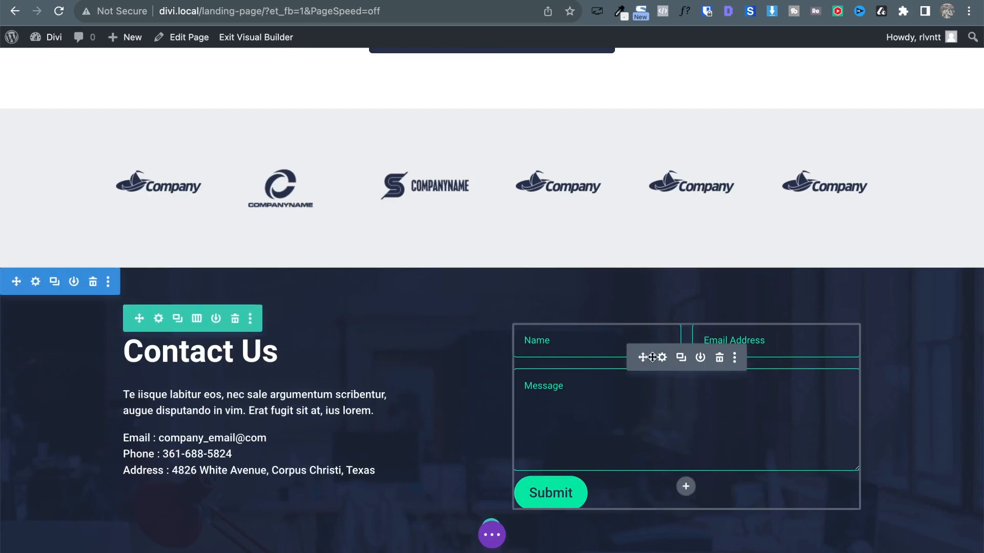
pyautogui.click(663, 357)
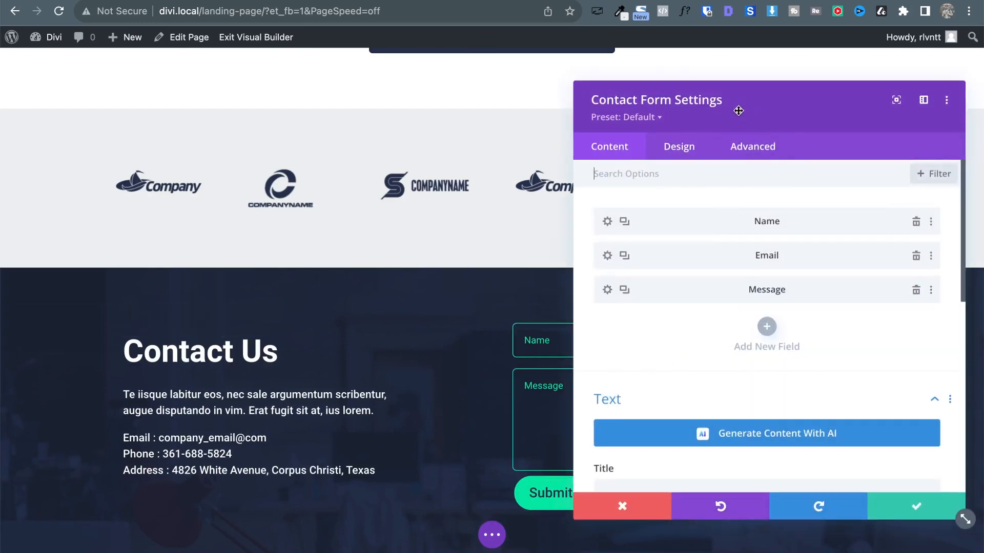
pyautogui.moveTo(738, 111); pyautogui.dragTo(249, 111)
pyautogui.click(262, 148)
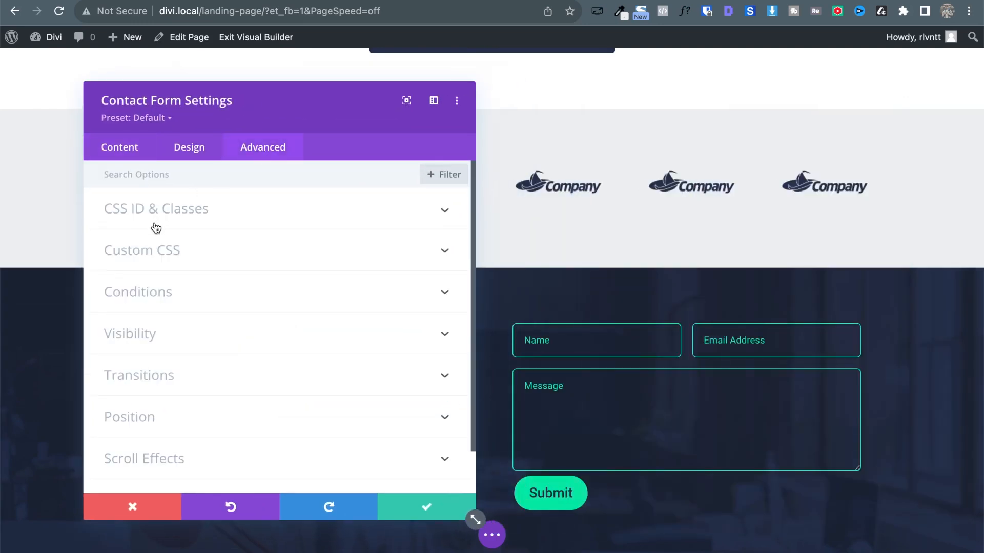
pyautogui.click(154, 258)
pyautogui.scroll(-5, 195, 400)
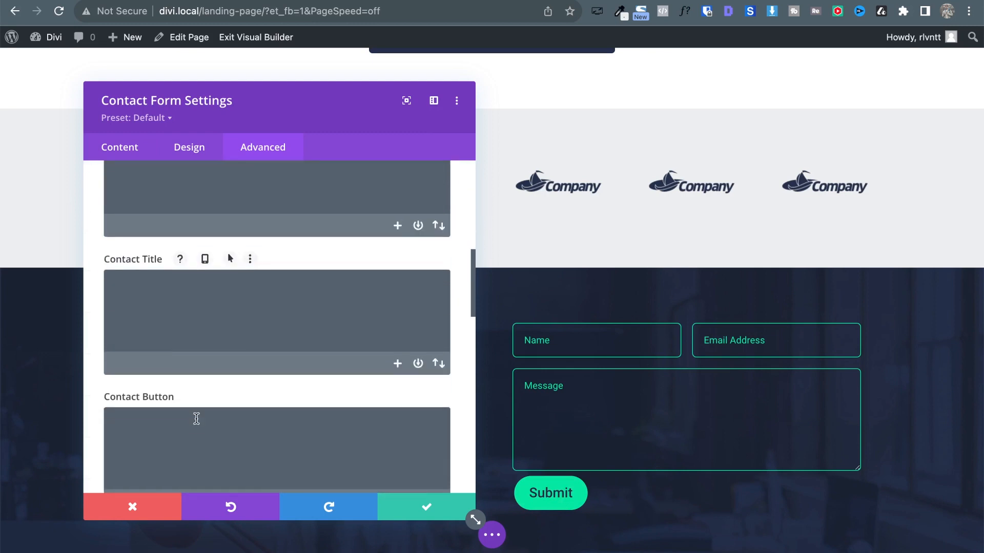
pyautogui.scroll(-3, 196, 419)
pyautogui.click(143, 311)
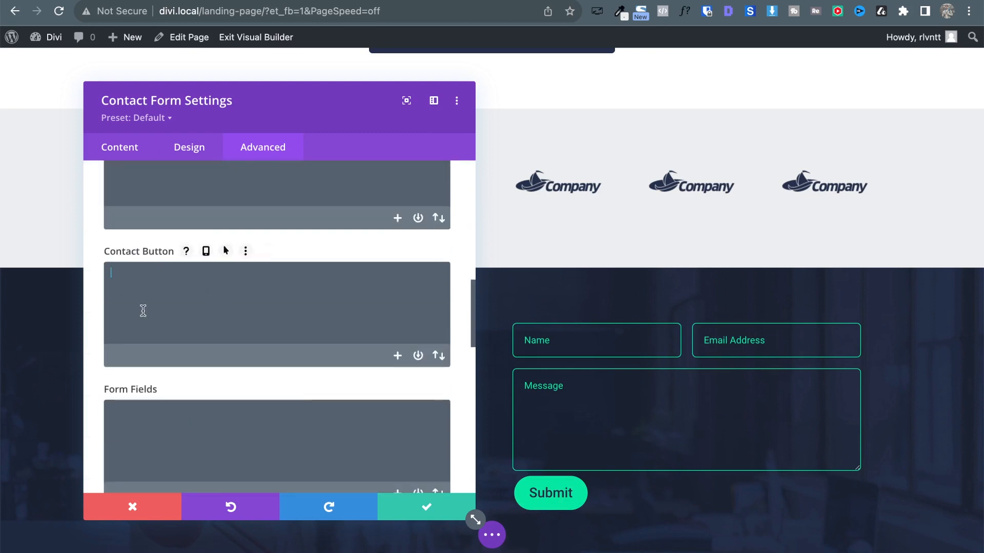
pyautogui.write('width:')
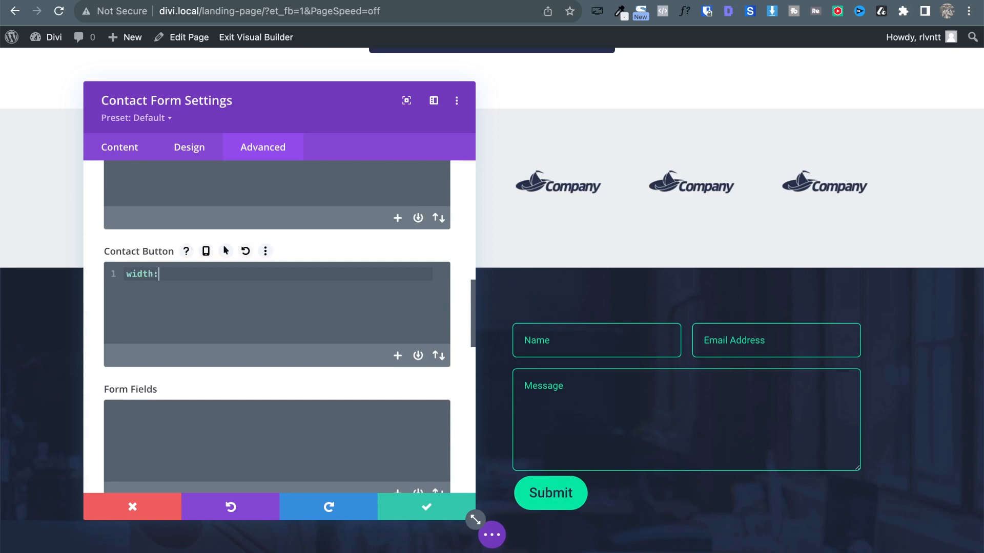
pyautogui.write('100%;')
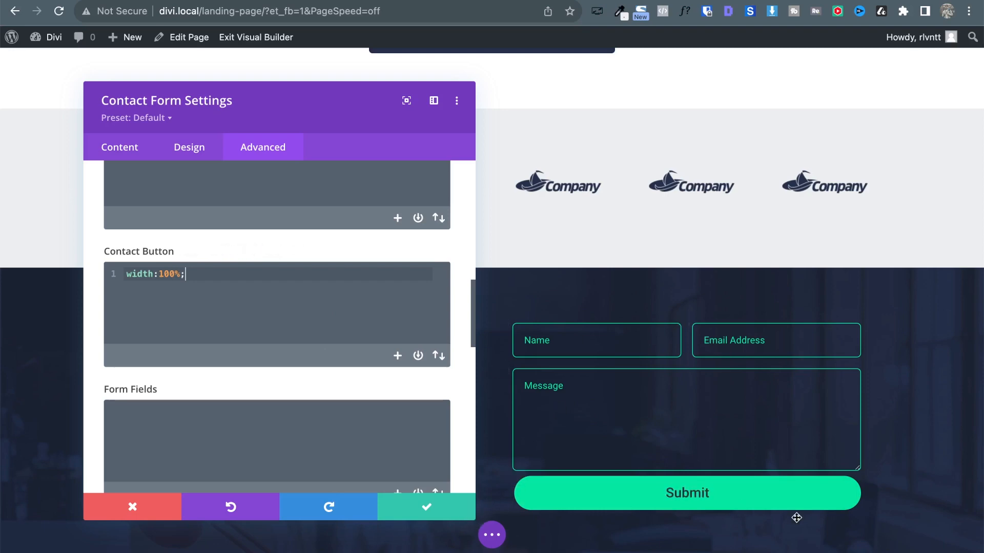
pyautogui.scroll(-2, 666, 359)
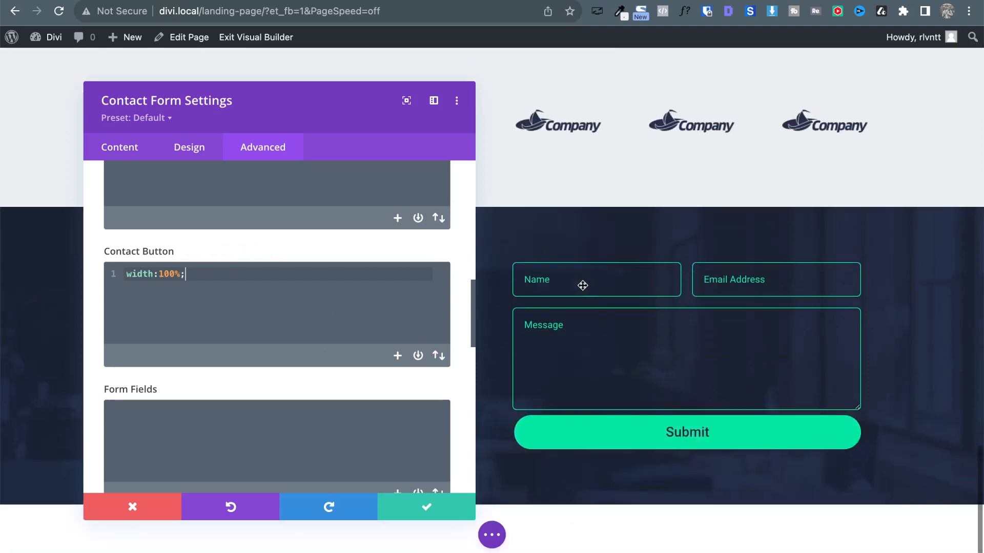
# Lower the Submit button text size from 20px to 16px under Design > Button and close settings.
pyautogui.click(194, 153)
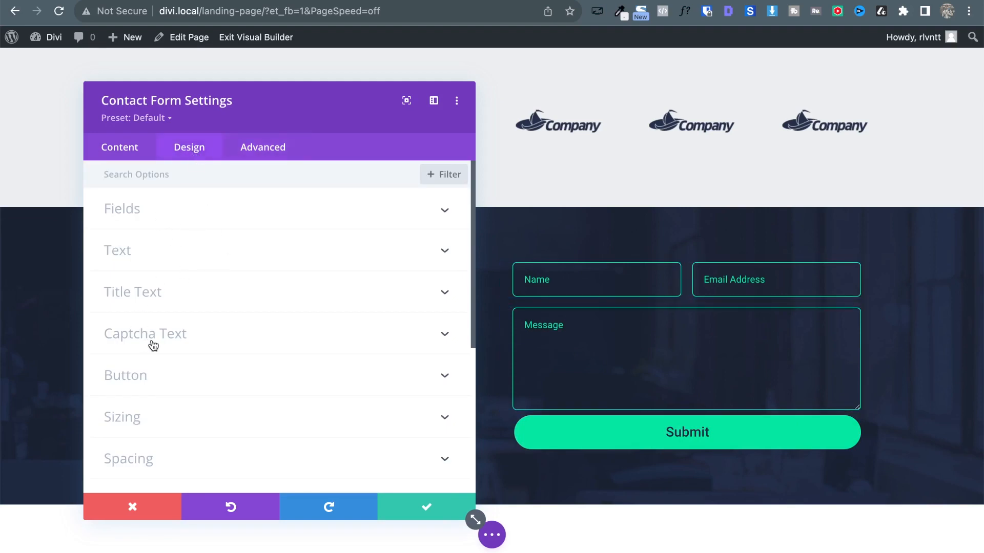
pyautogui.scroll(-3, 156, 328)
pyautogui.click(159, 287)
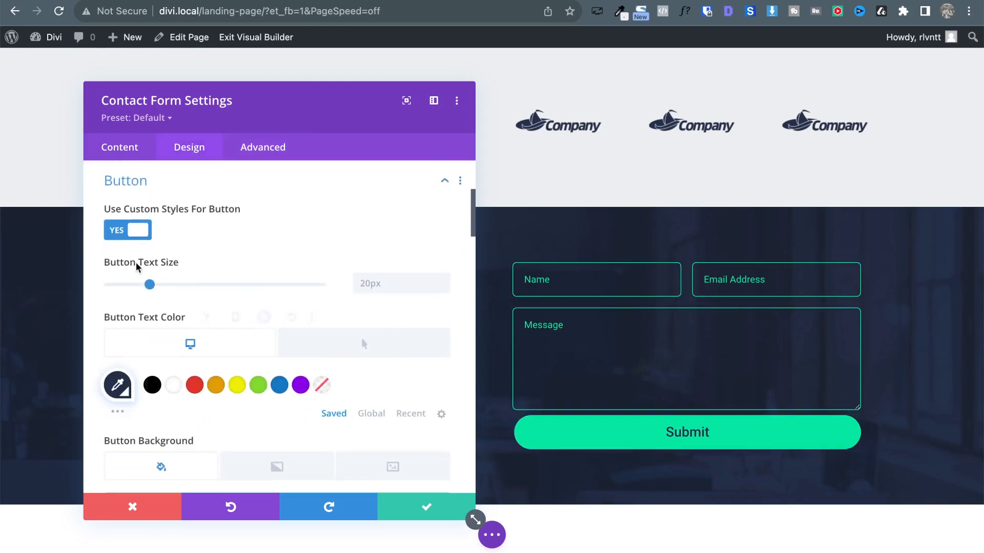
pyautogui.click(440, 289)
pyautogui.click(443, 288)
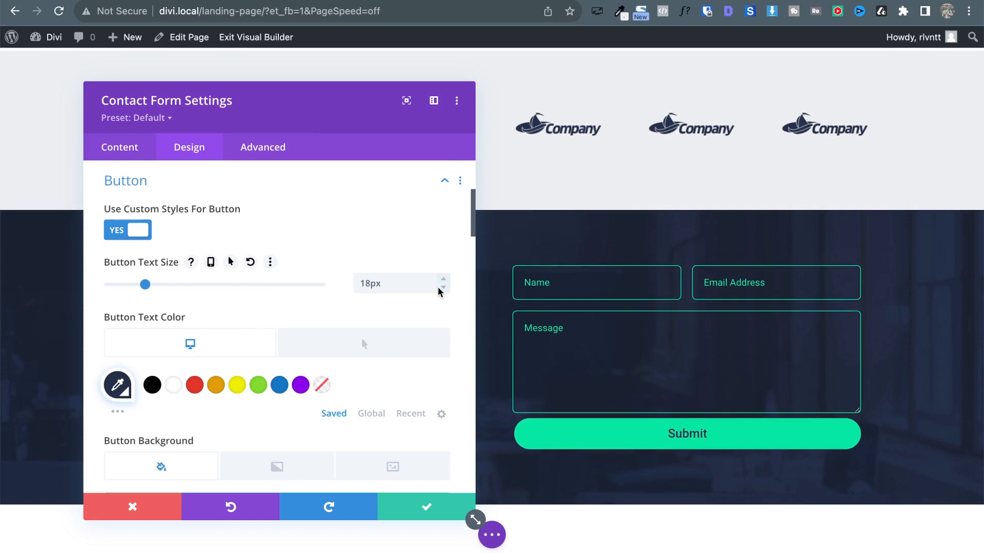
pyautogui.click(443, 288)
pyautogui.click(443, 288)
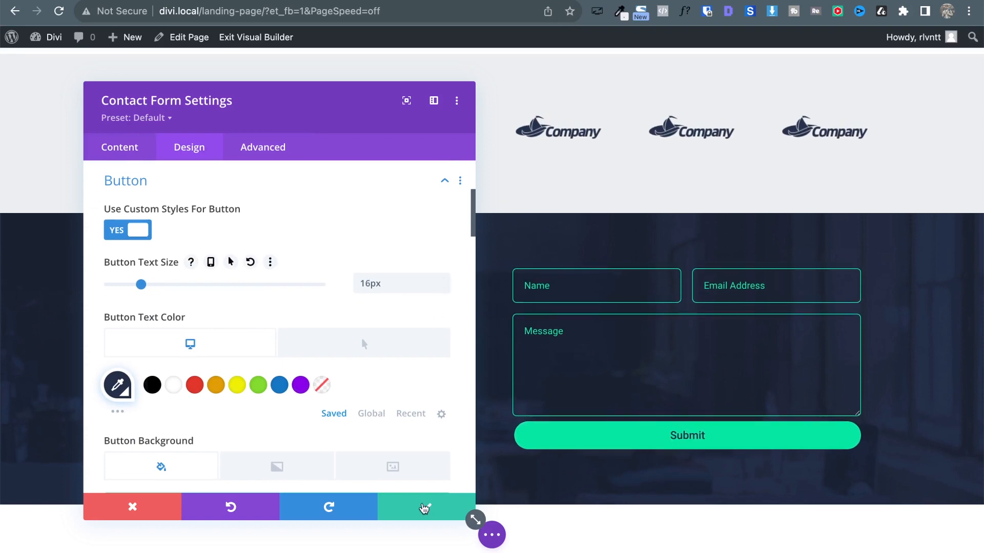
pyautogui.click(424, 507)
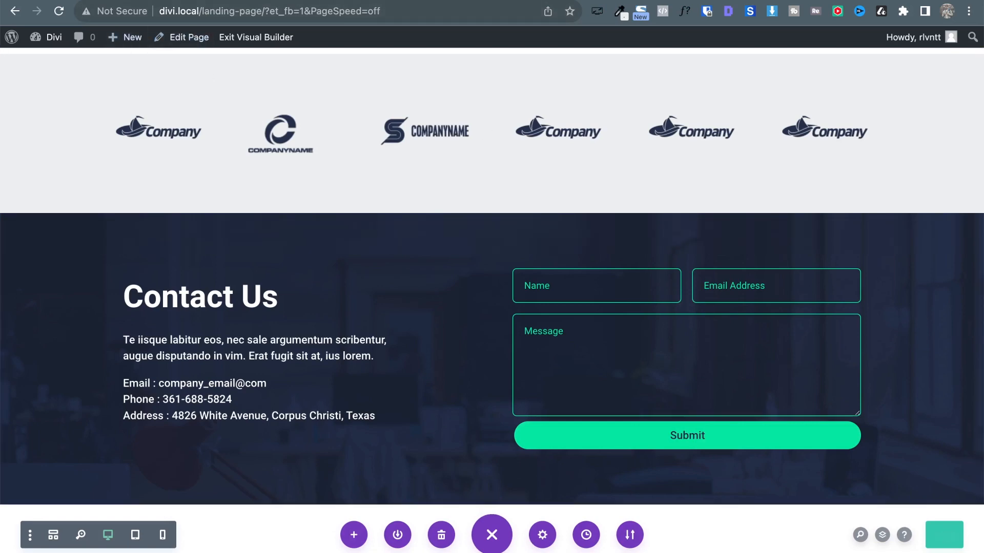
pyautogui.click(163, 1)
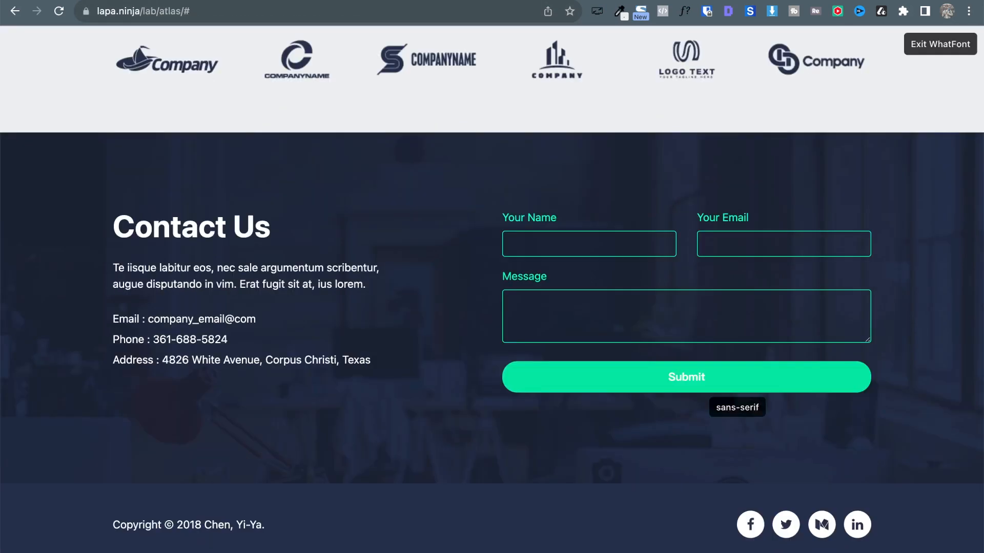
pyautogui.hotkey('ctrl', 'Tab')
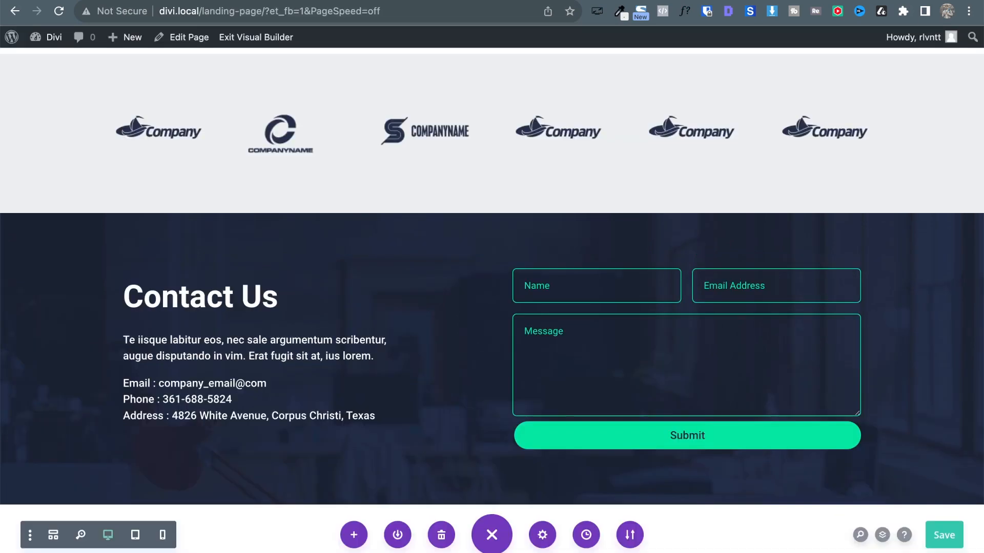
pyautogui.hotkey('ctrl', 'shift', 'Tab')
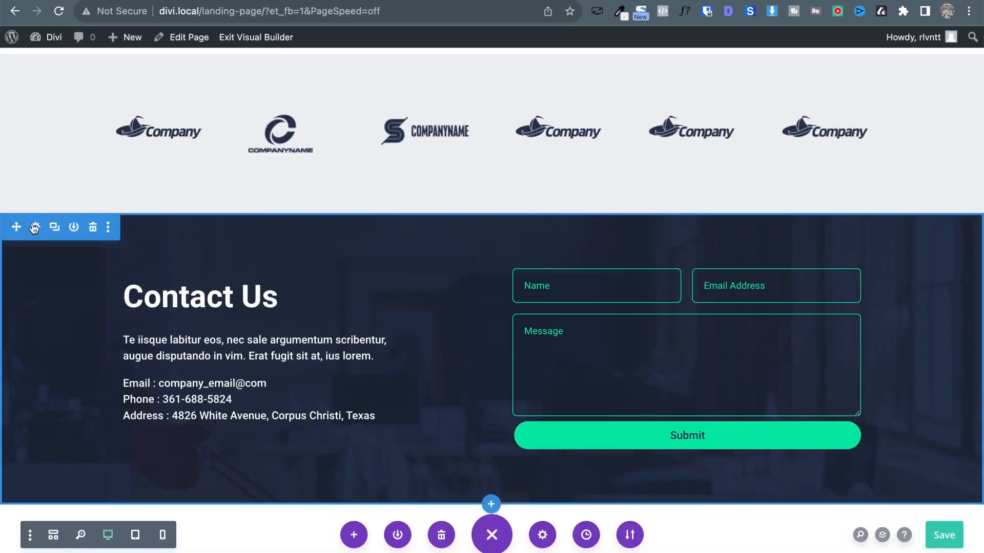
# Set the Contact Us section's linked top and bottom padding to 100px.
pyautogui.click(34, 227)
pyautogui.click(193, 147)
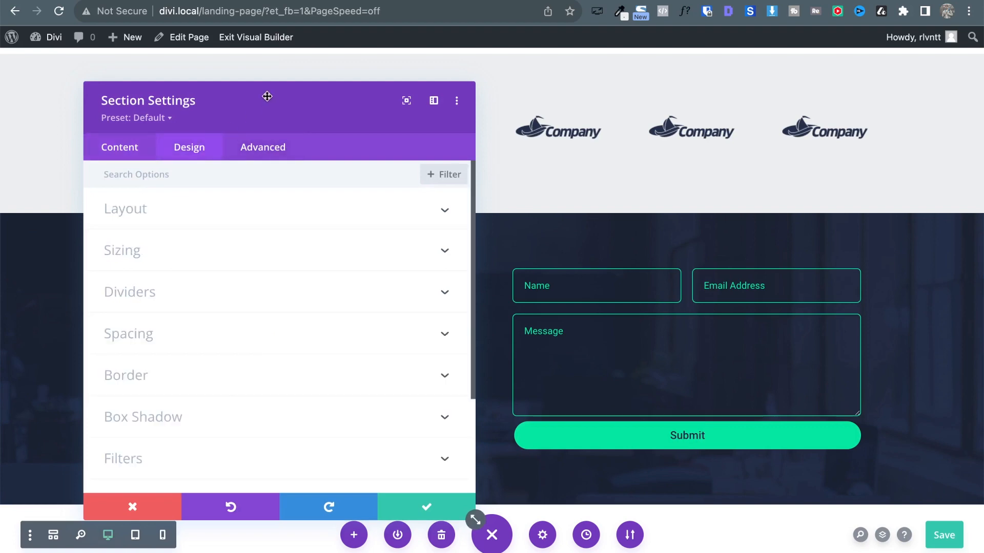
pyautogui.moveTo(267, 97); pyautogui.dragTo(703, 39)
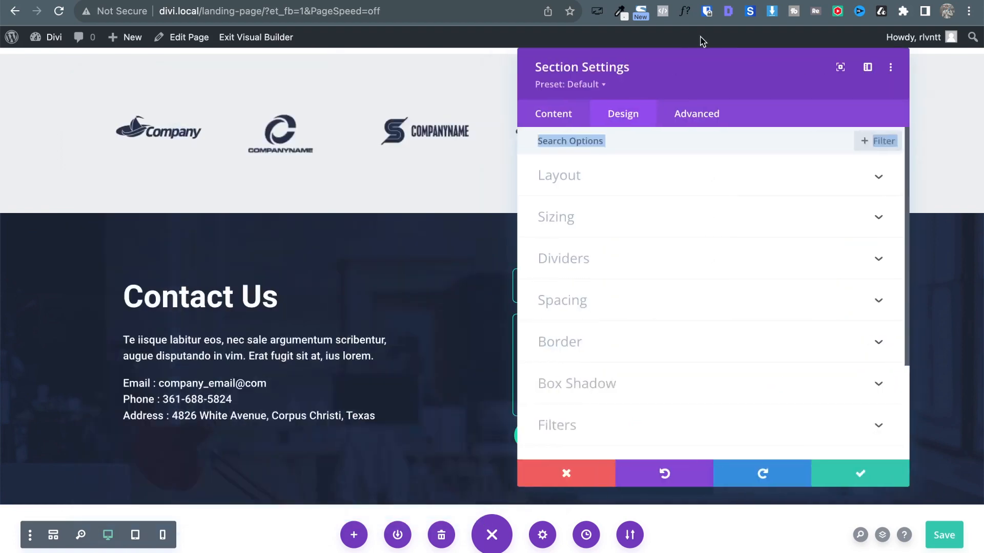
pyautogui.click(576, 302)
pyautogui.click(554, 268)
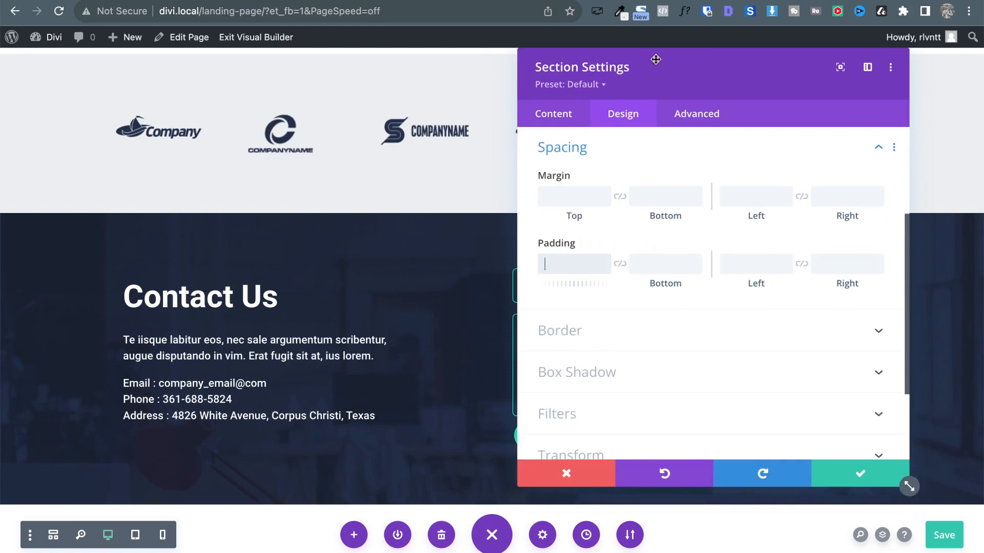
pyautogui.write('100')
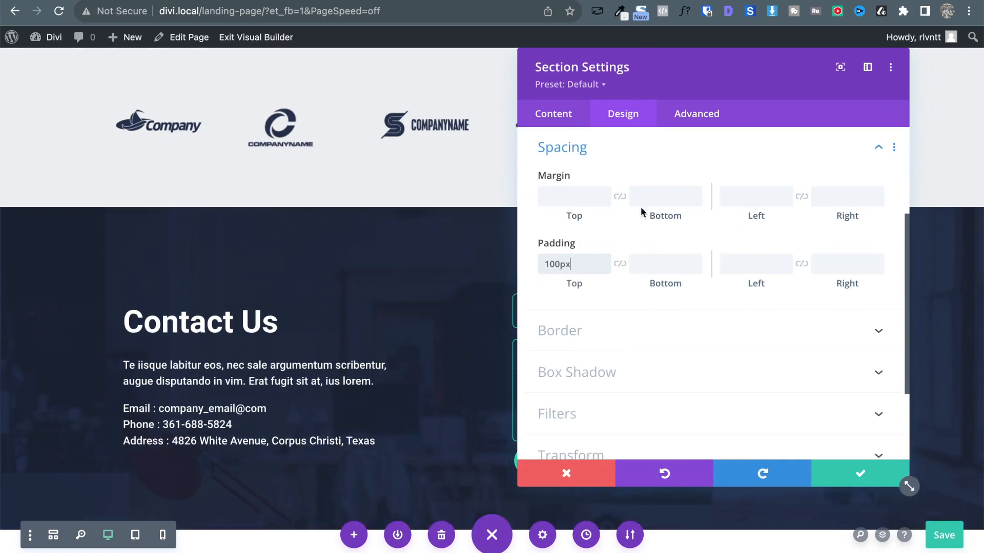
pyautogui.click(620, 264)
pyautogui.scroll(-2, 456, 264)
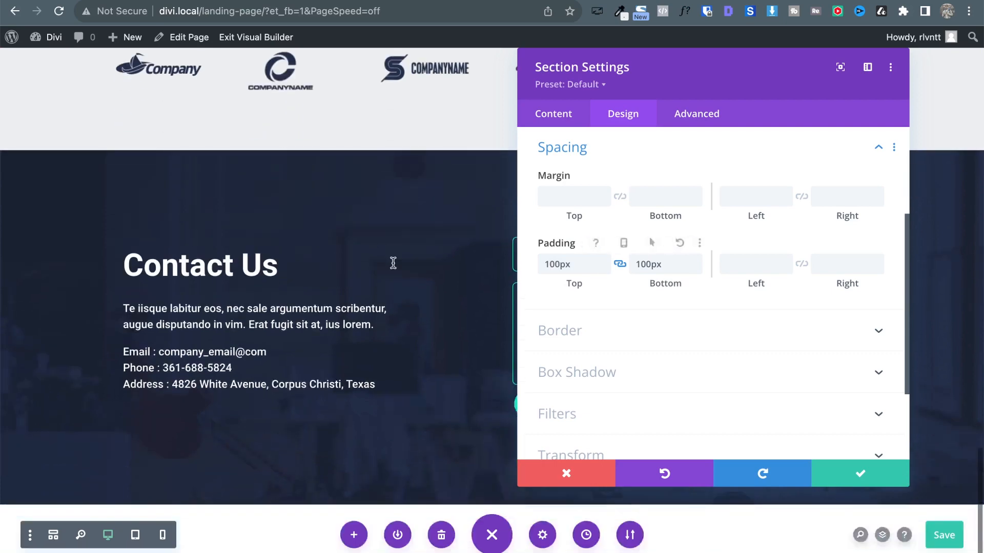
pyautogui.hotkey('ctrl', 'Tab')
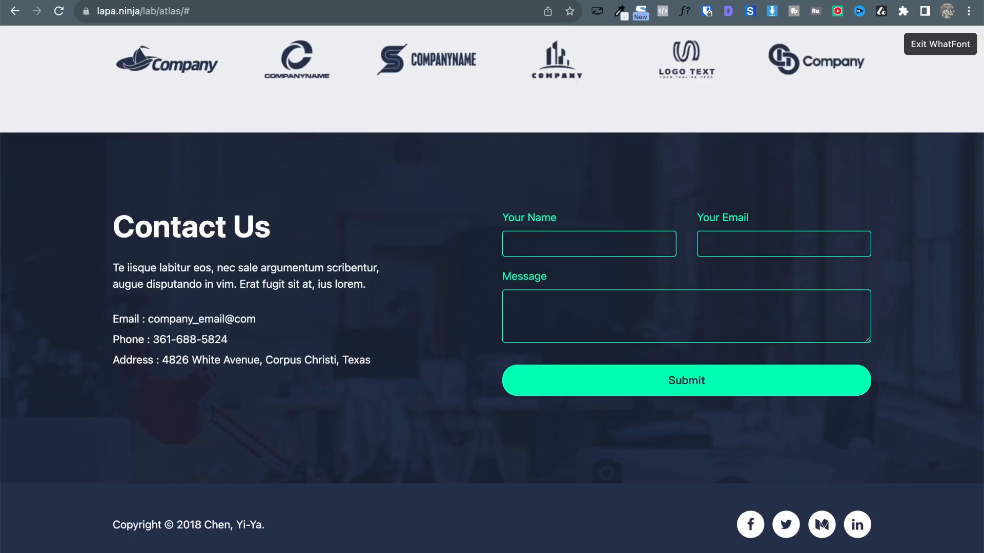
pyautogui.hotkey('ctrl', 'shift', 'Tab')
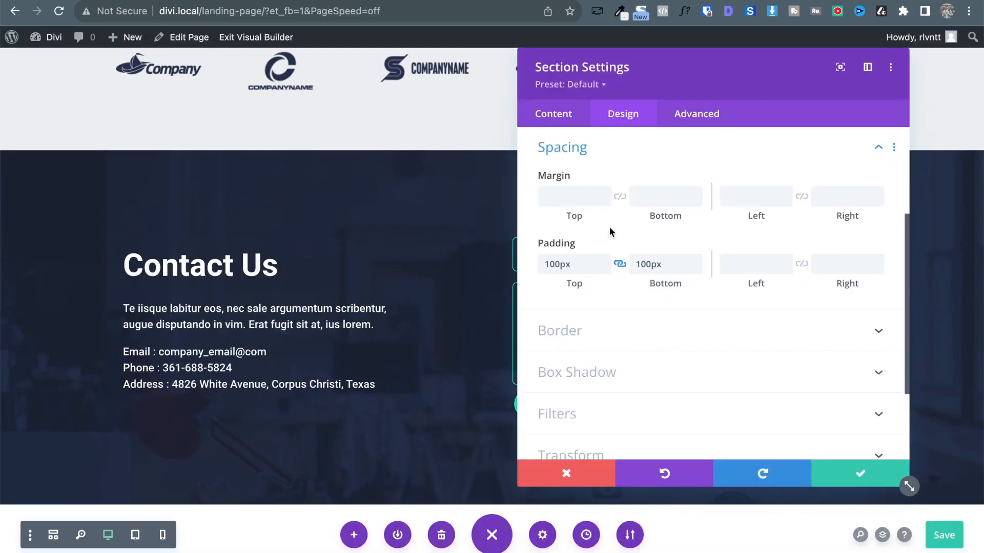
pyautogui.click(853, 468)
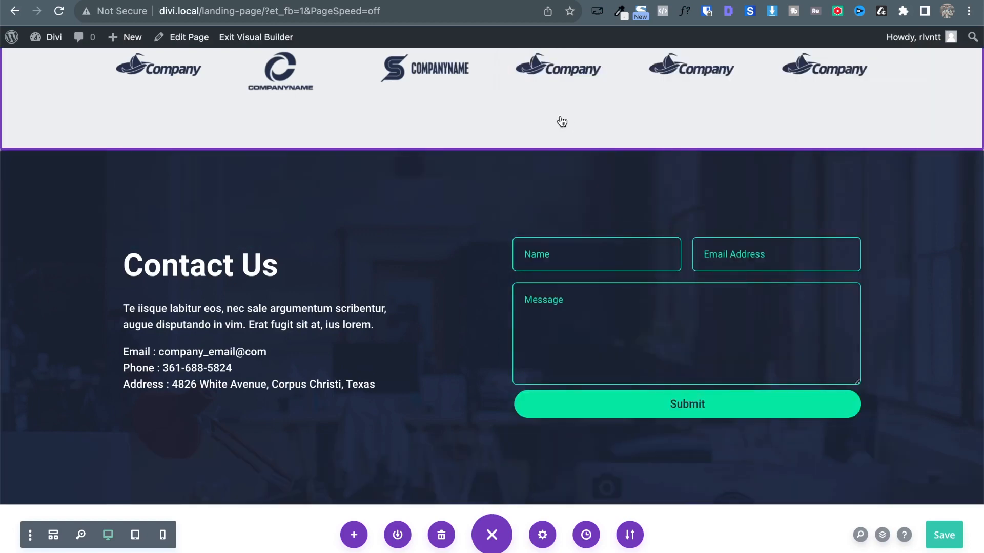
# Save the landing page and go to the Divi Theme Builder.
pyautogui.hotkey('ctrl', 's')
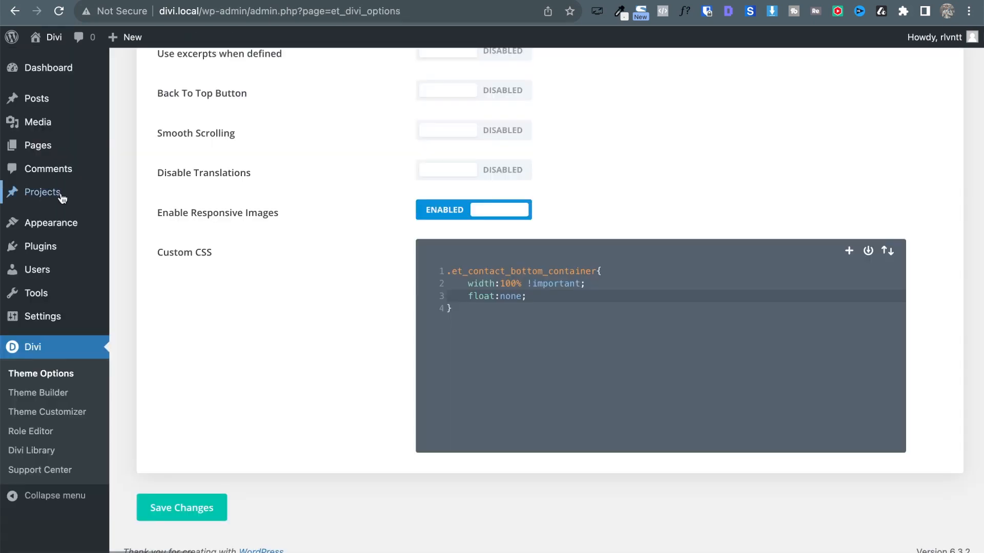
pyautogui.click(57, 392)
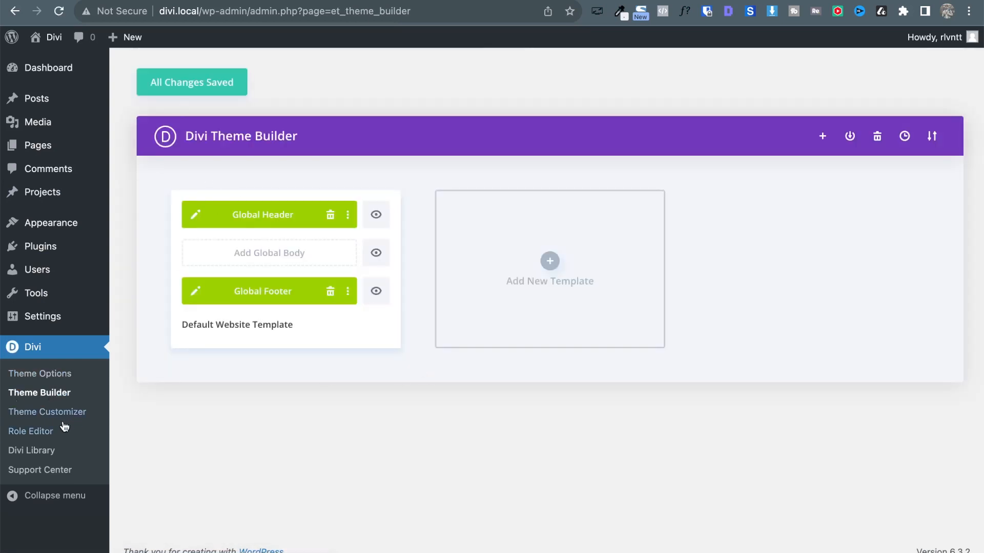
# Inspect the Global Footer layout in the Theme Builder, then close it.
pyautogui.click(194, 295)
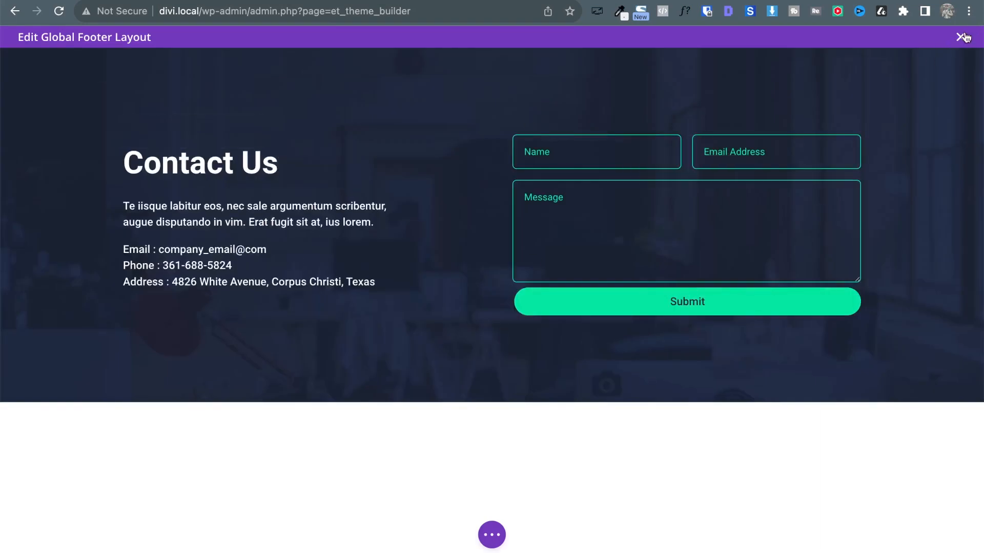
pyautogui.click(961, 37)
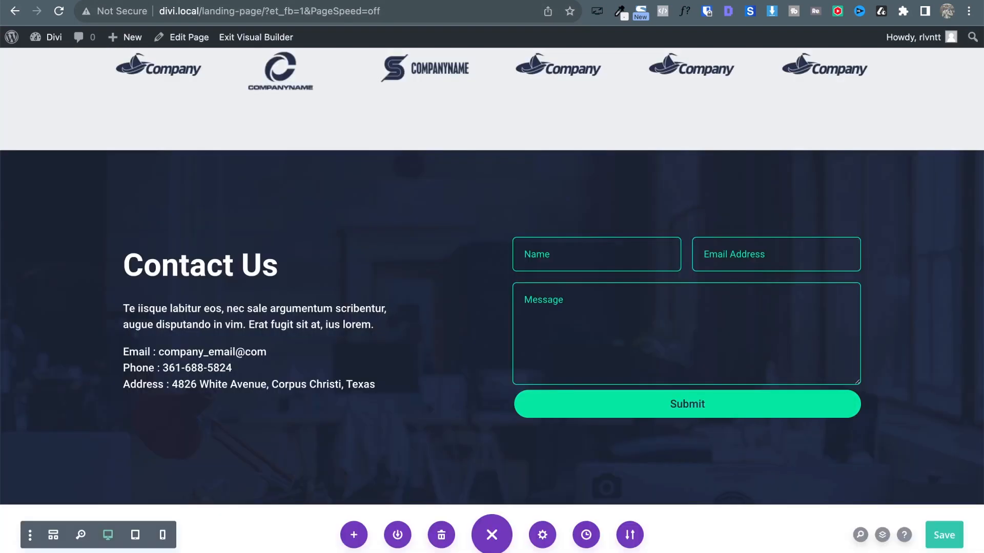
pyautogui.scroll(1, 417, 170)
pyautogui.scroll(5, 418, 170)
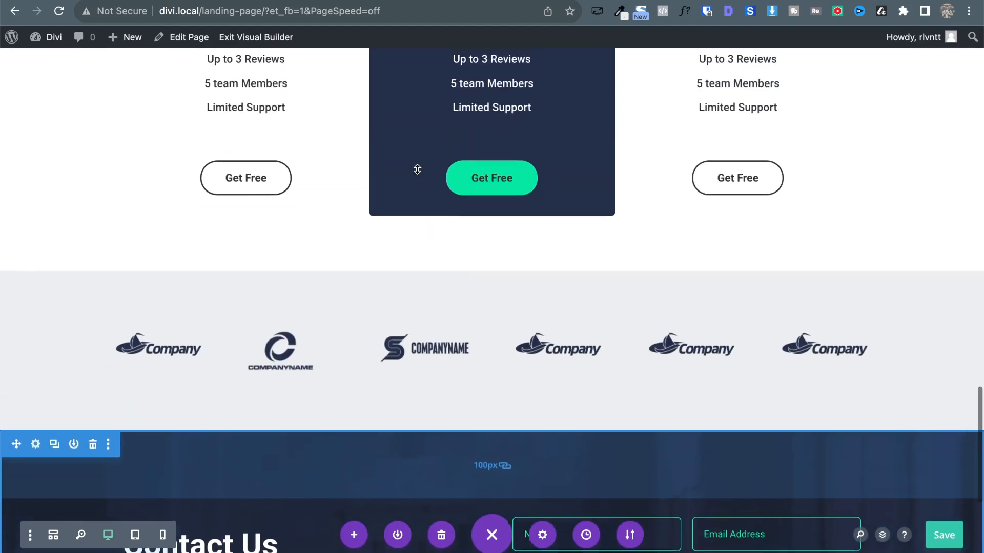
pyautogui.scroll(-6, 415, 176)
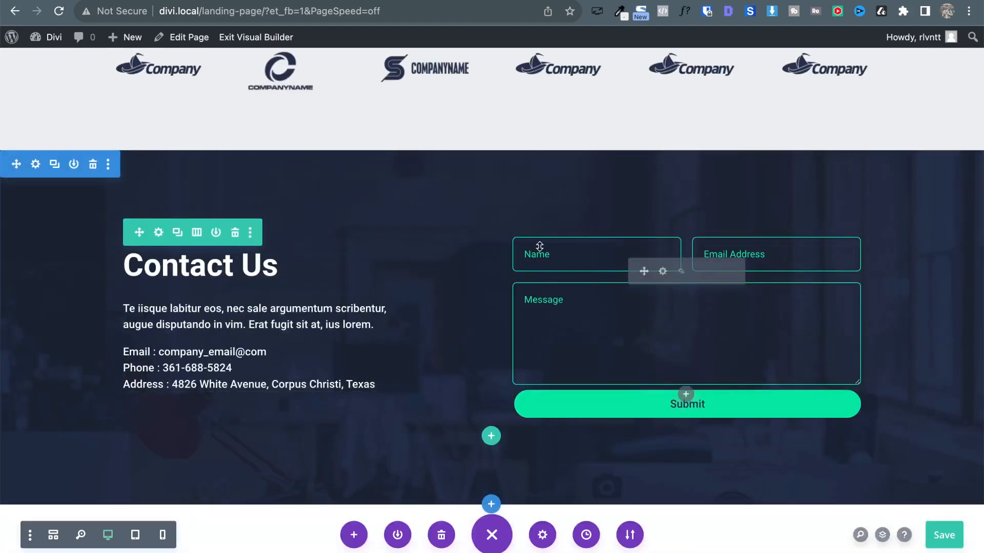
pyautogui.scroll(15, 555, 187)
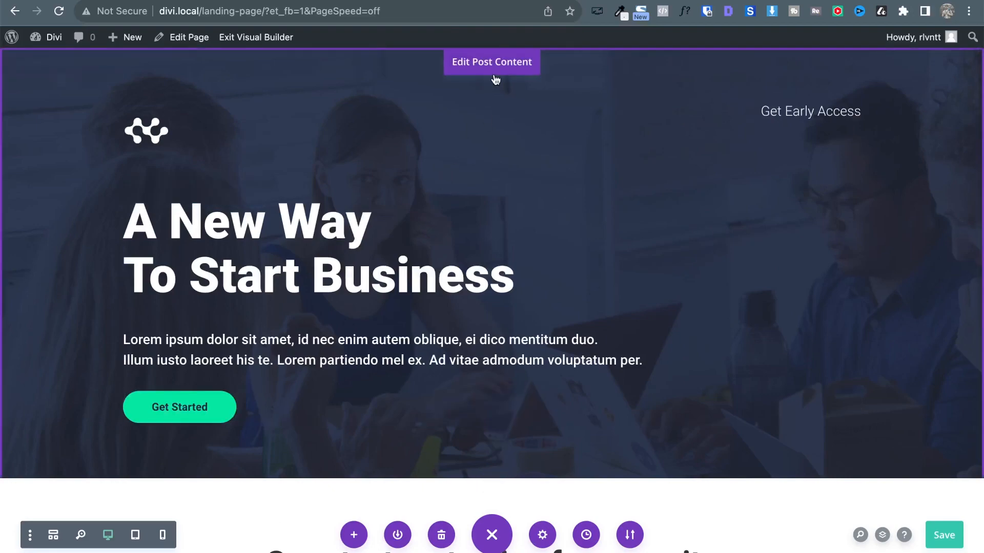
pyautogui.scroll(-15, 419, 283)
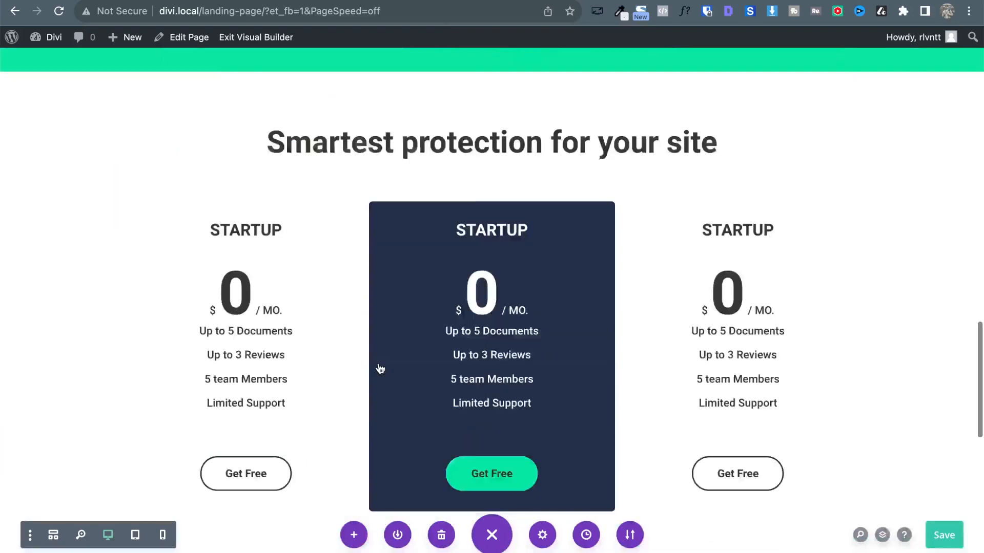
pyautogui.scroll(15, 379, 363)
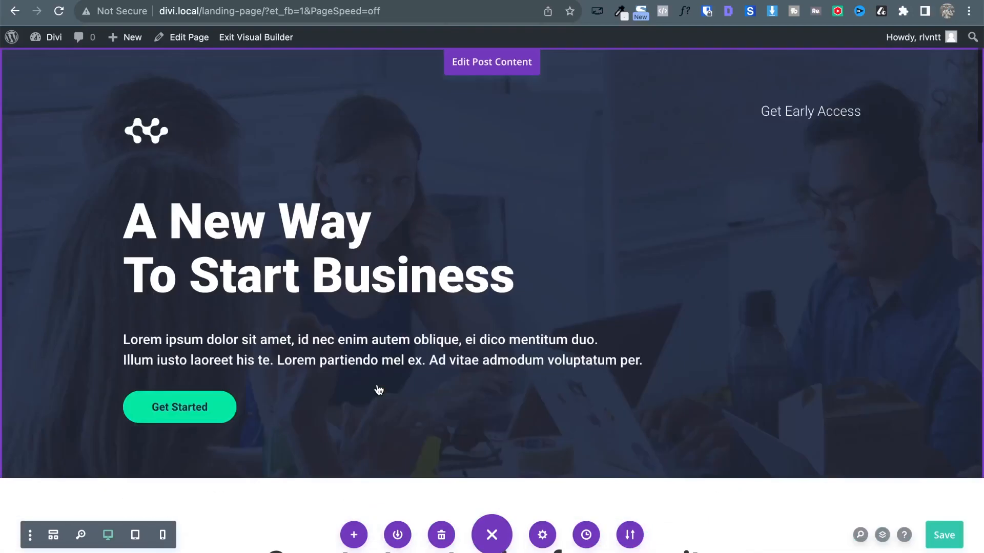
# Scroll the landing page down to the Contact Us footer and save the page.
pyautogui.click(478, 70)
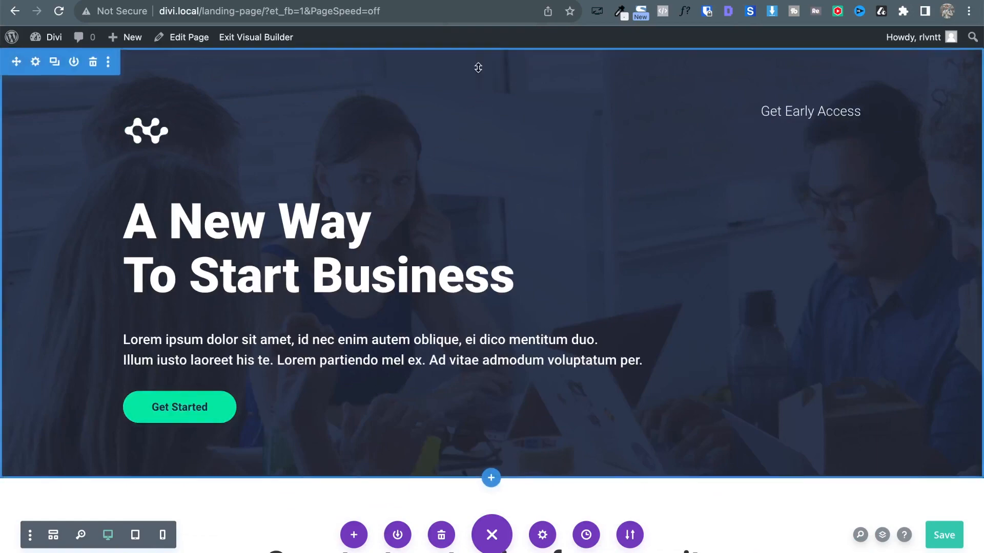
pyautogui.scroll(-5, 323, 287)
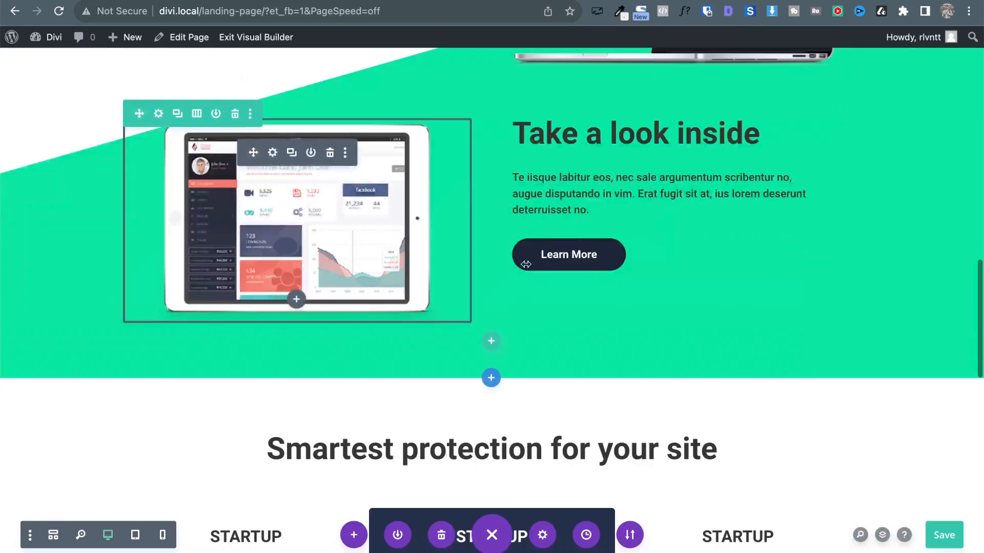
pyautogui.scroll(-10, 320, 302)
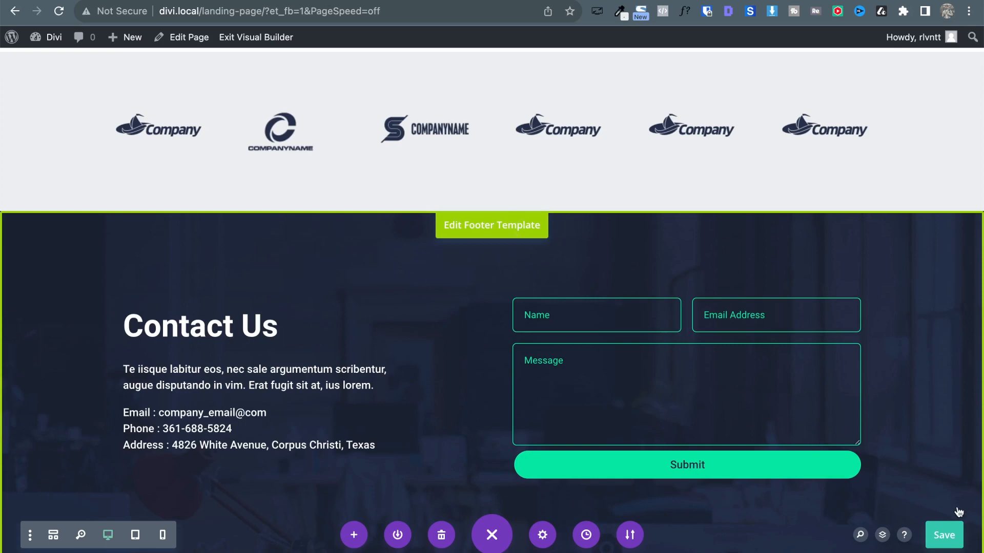
pyautogui.click(944, 535)
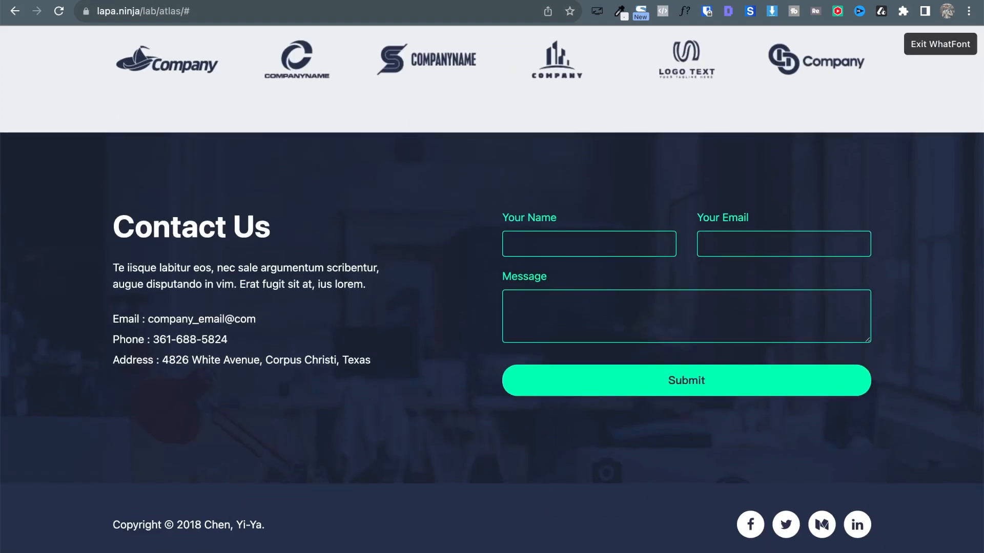
# Pick the reference footer's dark navy colour #192440 with ColorZilla.
pyautogui.click(626, 8)
pyautogui.click(540, 30)
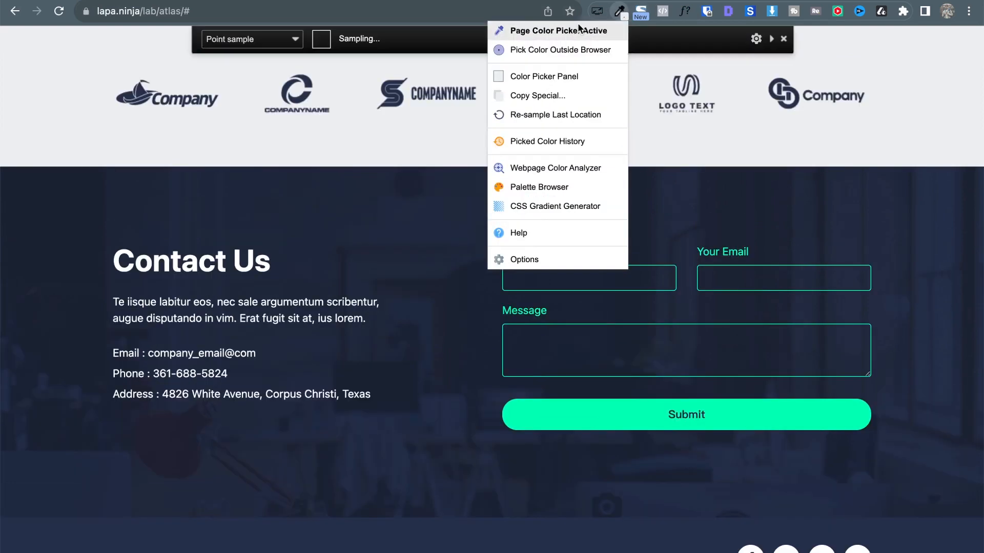
pyautogui.click(422, 536)
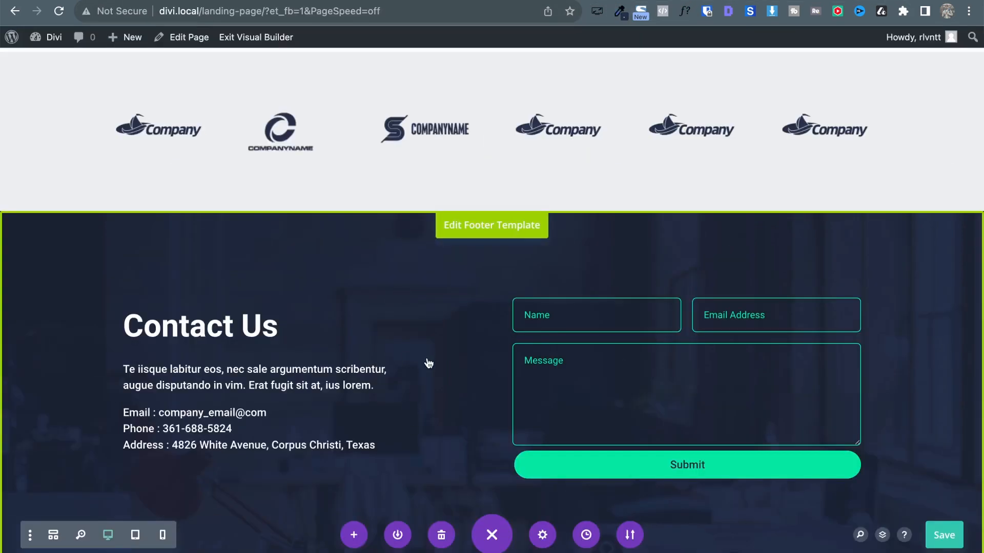
pyautogui.scroll(-2, 486, 236)
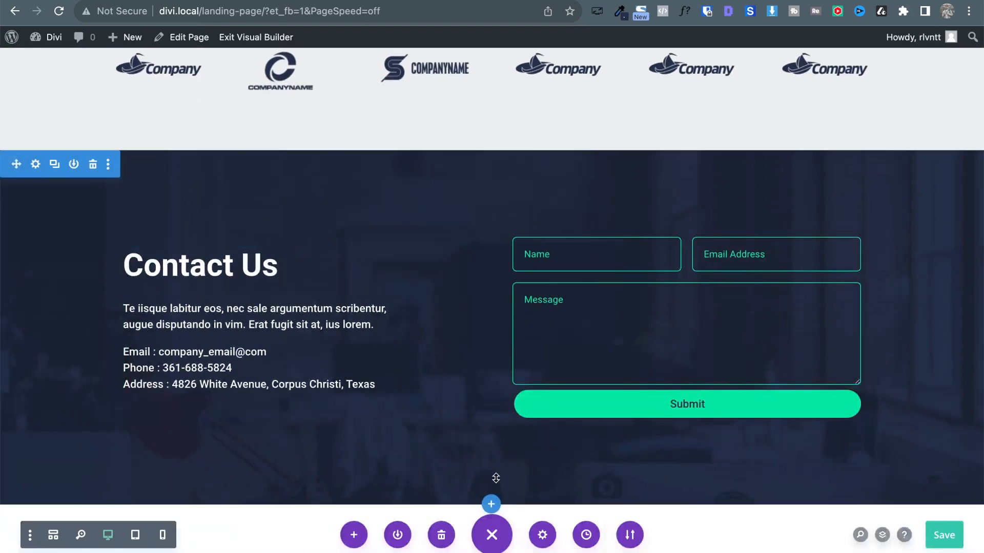
# Add a regular section with a two-column row below the Contact Us section.
pyautogui.click(491, 504)
pyautogui.click(385, 456)
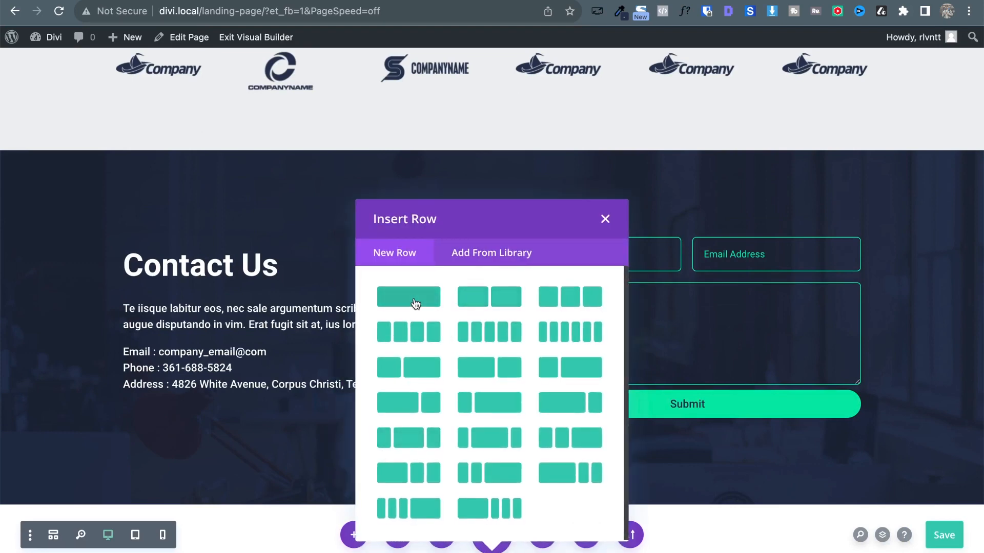
pyautogui.click(461, 299)
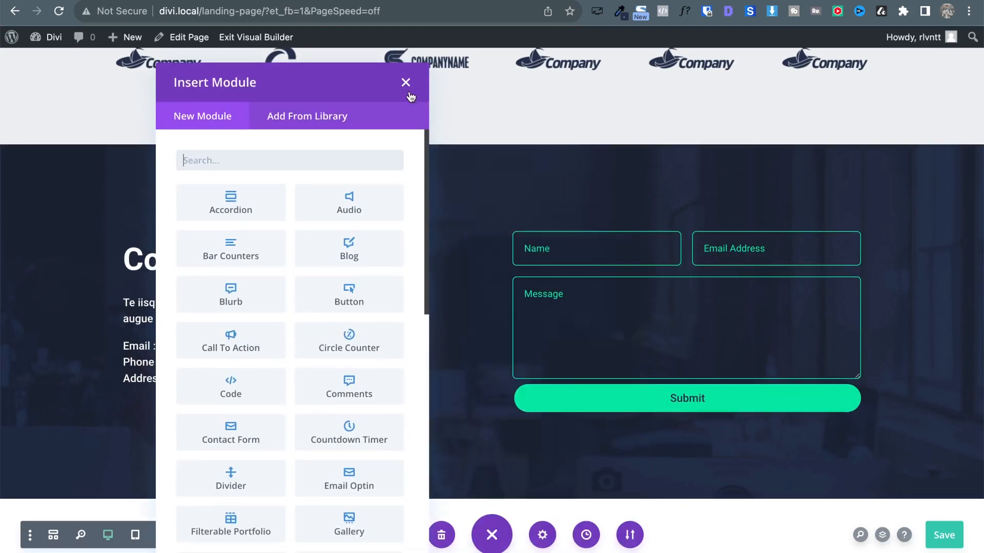
pyautogui.click(406, 88)
pyautogui.scroll(-3, 155, 332)
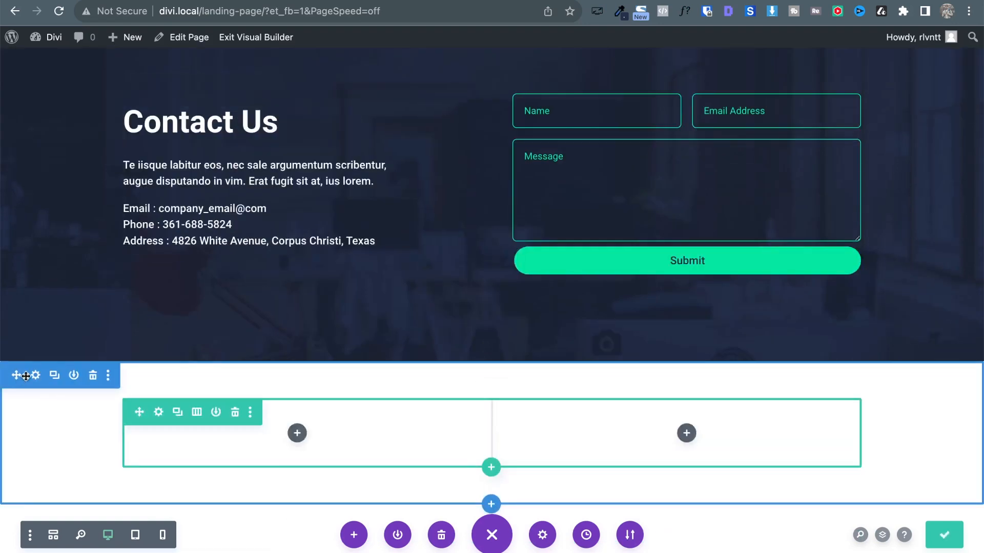
# Give the new section a #192440 background colour.
pyautogui.click(31, 378)
pyautogui.click(562, 217)
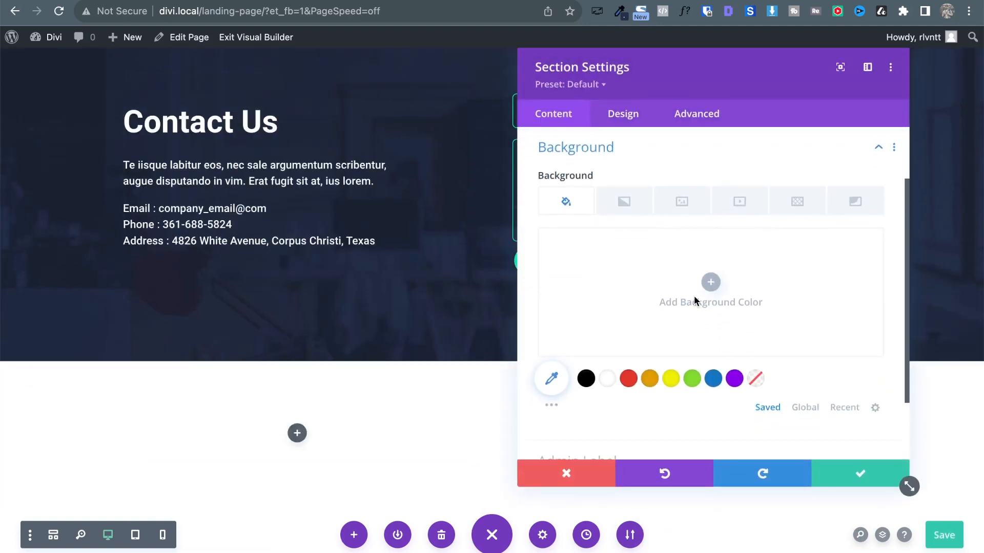
pyautogui.click(693, 296)
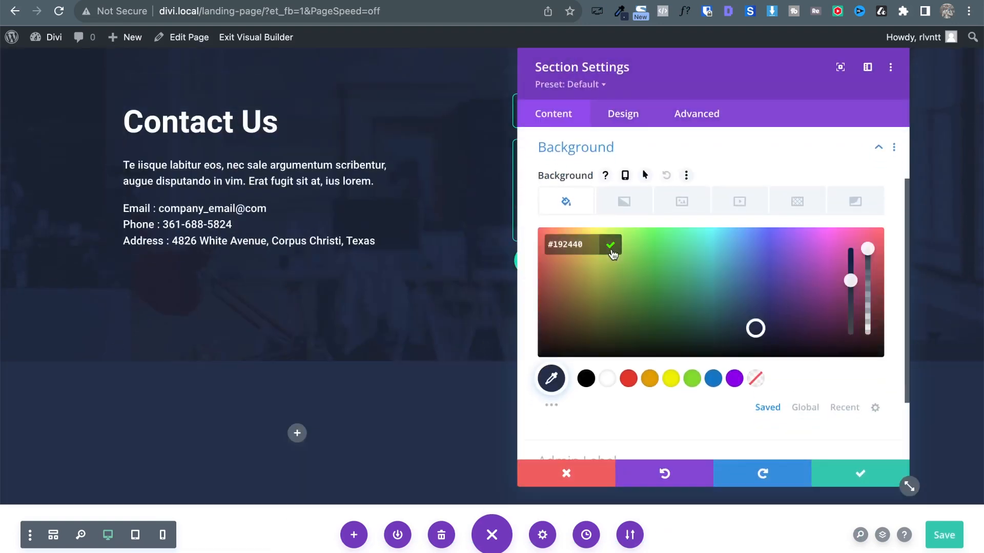
pyautogui.click(613, 245)
pyautogui.click(851, 480)
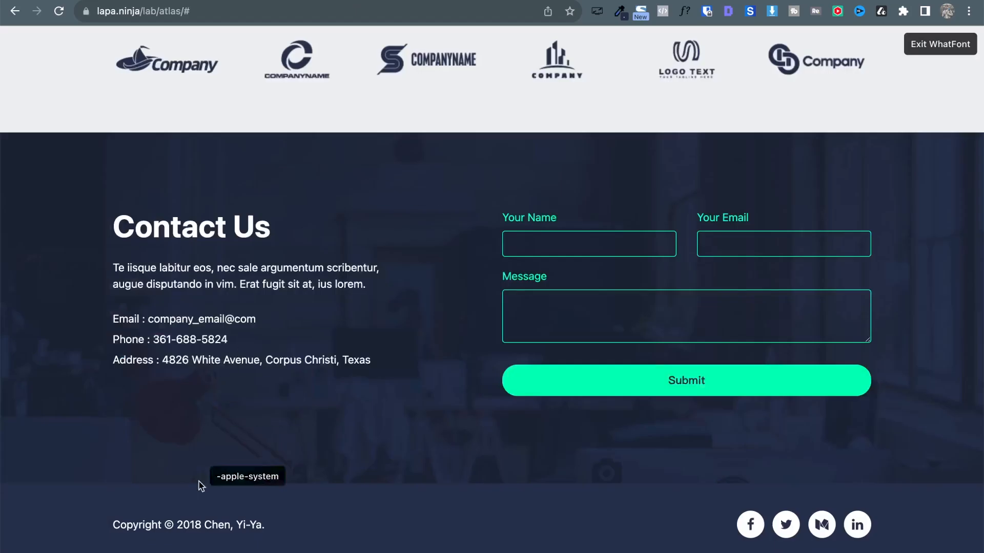
# Copy the reference page's copyright line for the new section's left column.
pyautogui.press('Escape')
pyautogui.tripleClick(179, 526)
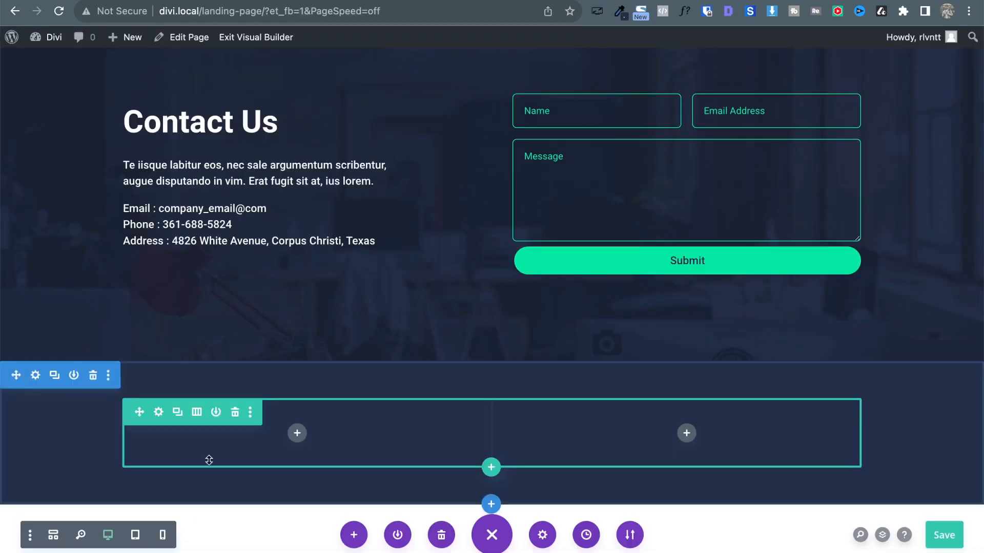
pyautogui.click(297, 433)
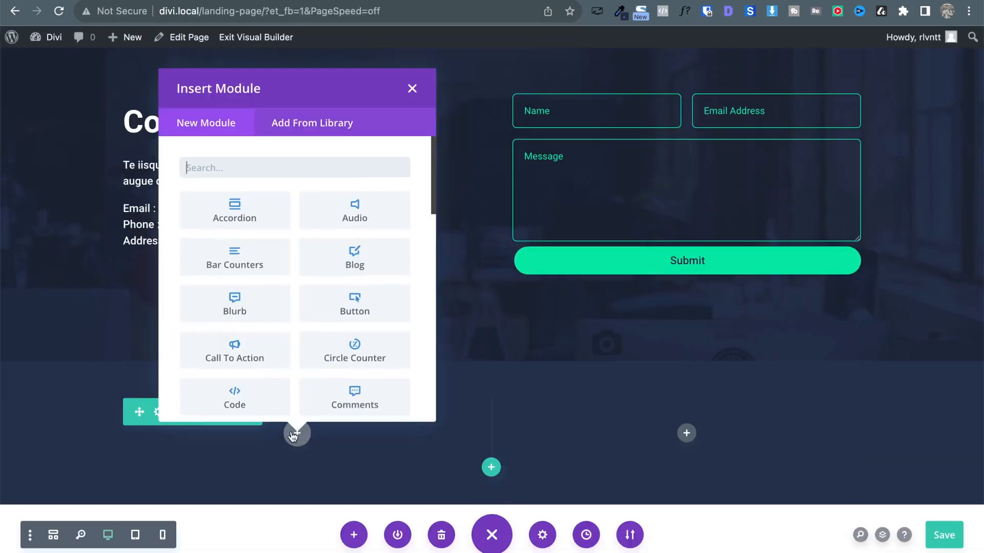
# Add a Text module to the left column containing the pasted copyright line.
pyautogui.write('te')
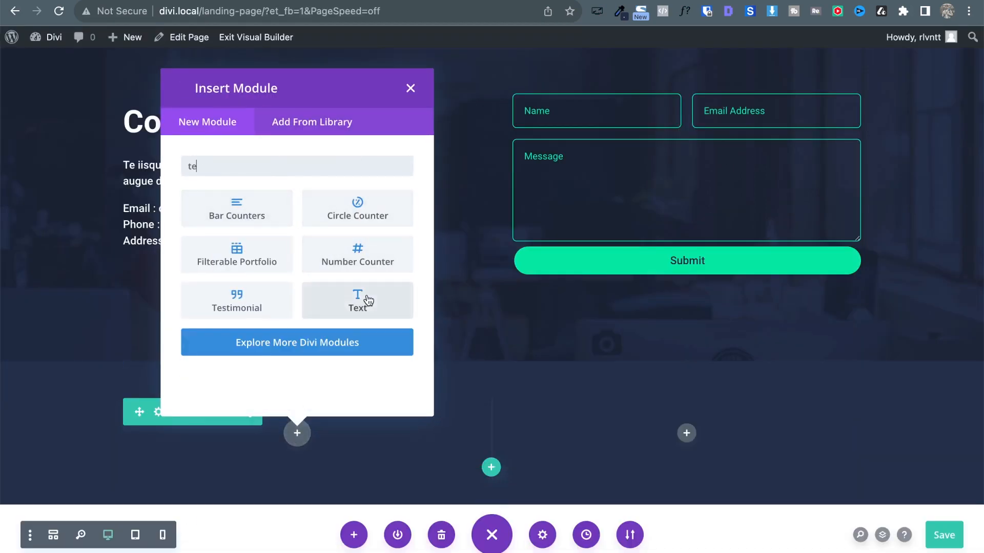
pyautogui.click(365, 301)
pyautogui.press('super+a')
pyautogui.press('BackSpace')
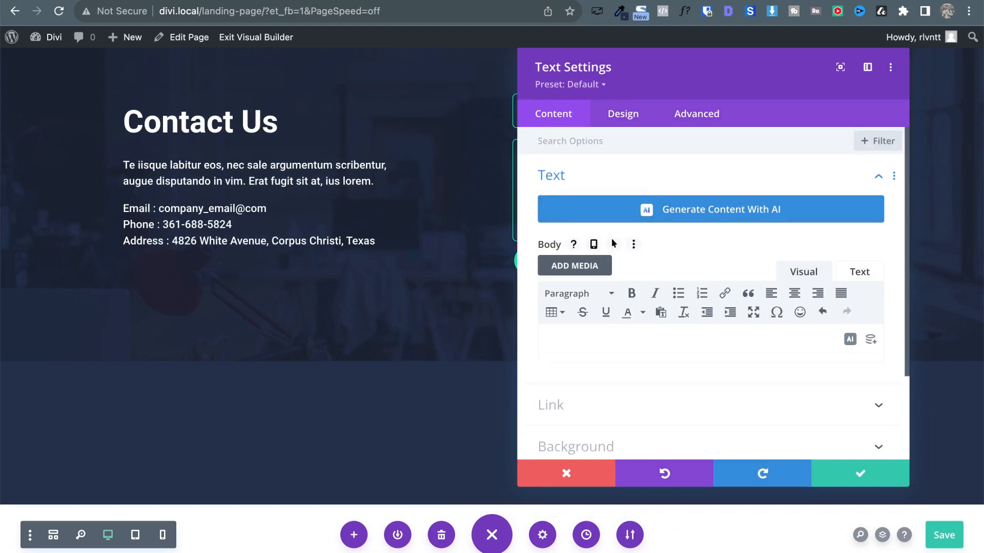
pyautogui.press('super+v')
# Style the copyright text white, 18px, Light weight and save it.
pyautogui.click(623, 114)
pyautogui.click(572, 178)
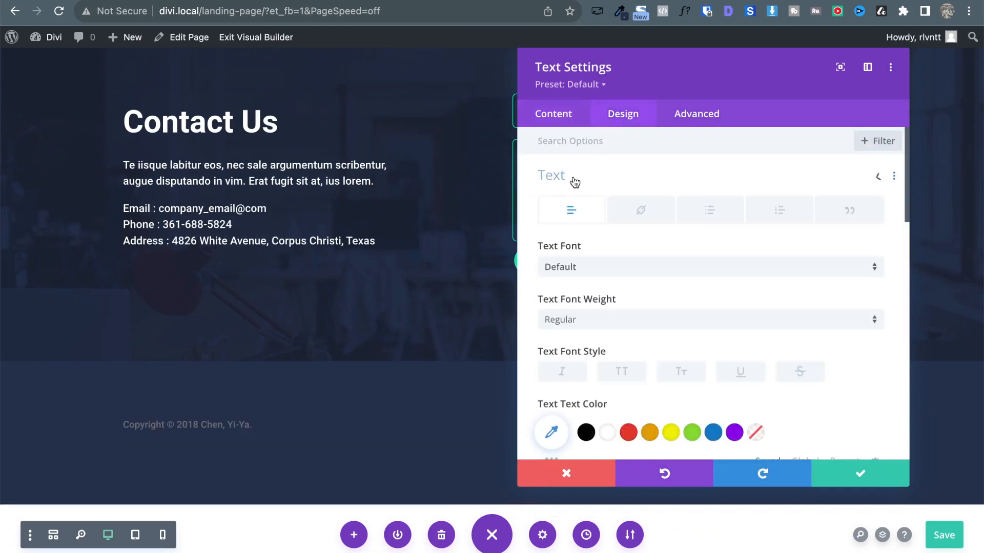
pyautogui.scroll(-5, 665, 315)
pyautogui.click(607, 306)
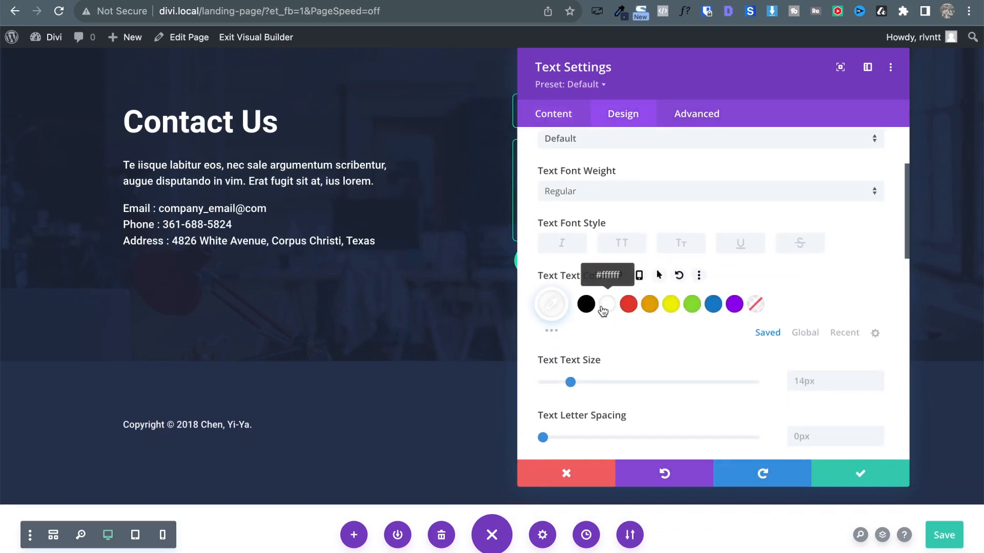
pyautogui.click(877, 378)
pyautogui.click(877, 378)
pyautogui.click(878, 379)
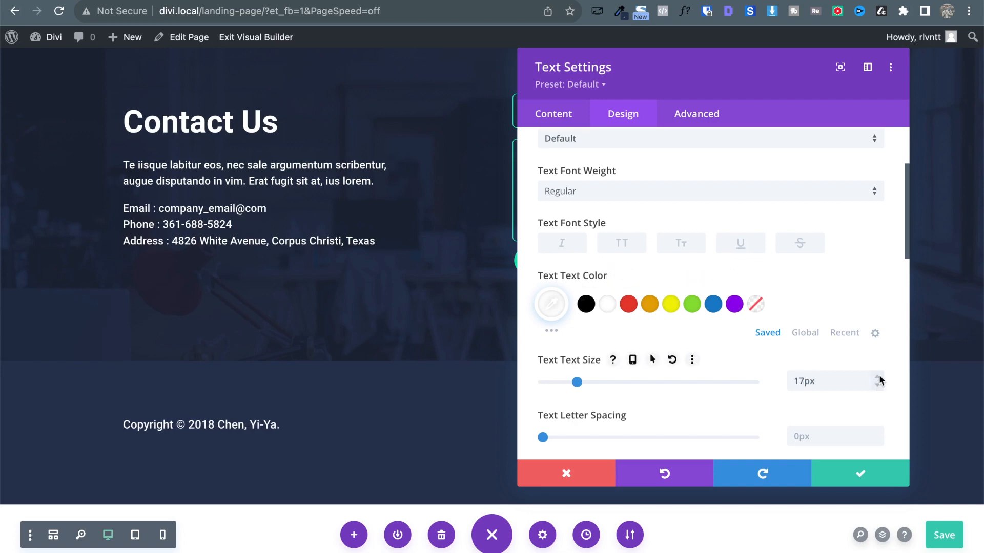
pyautogui.click(880, 380)
pyautogui.click(620, 193)
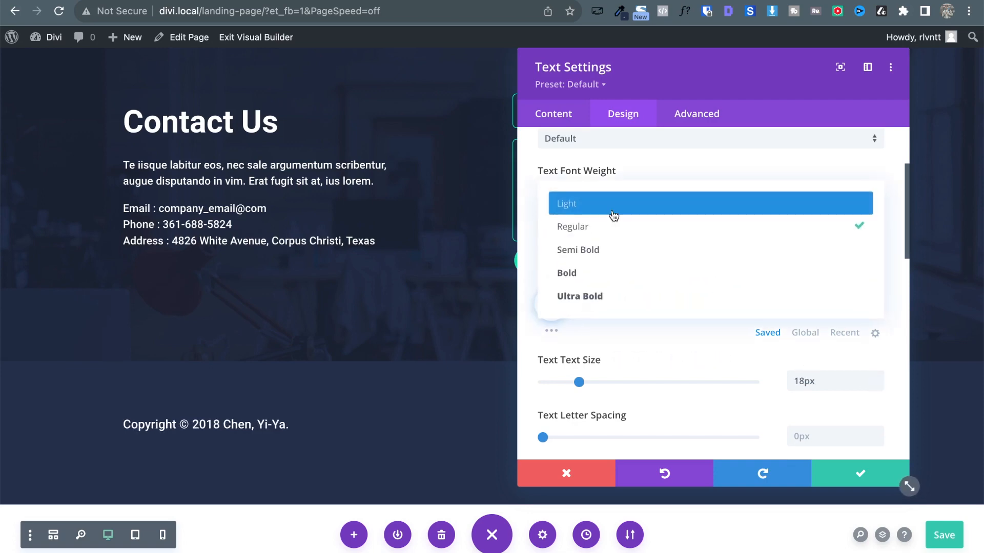
pyautogui.click(609, 204)
pyautogui.hotkey('ctrl', 'Tab')
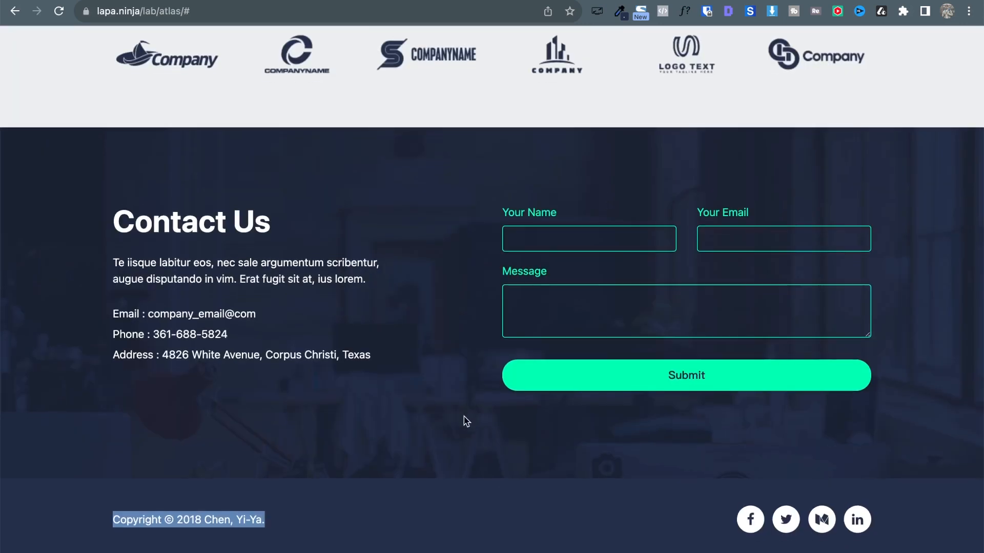
pyautogui.hotkey('ctrl', 'shift', 'Tab')
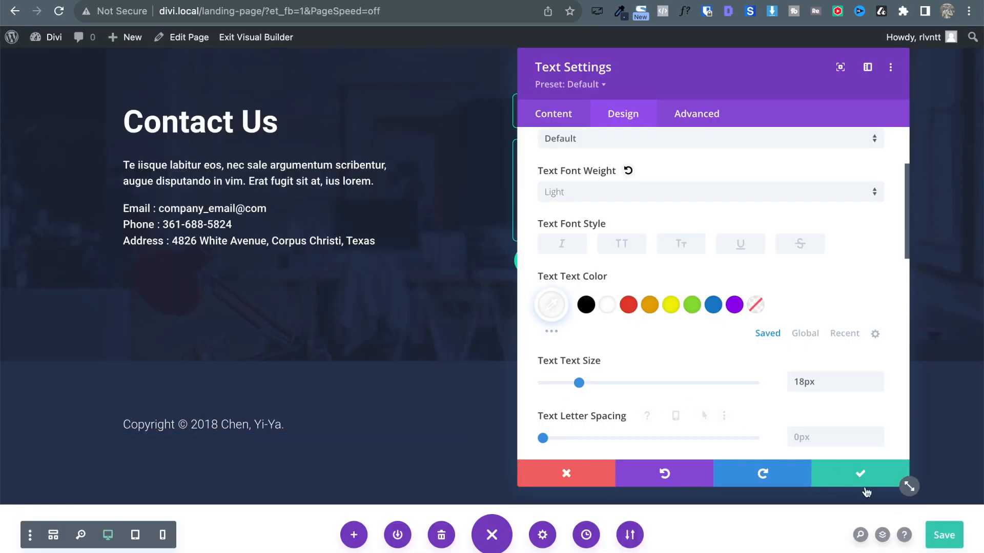
pyautogui.click(865, 480)
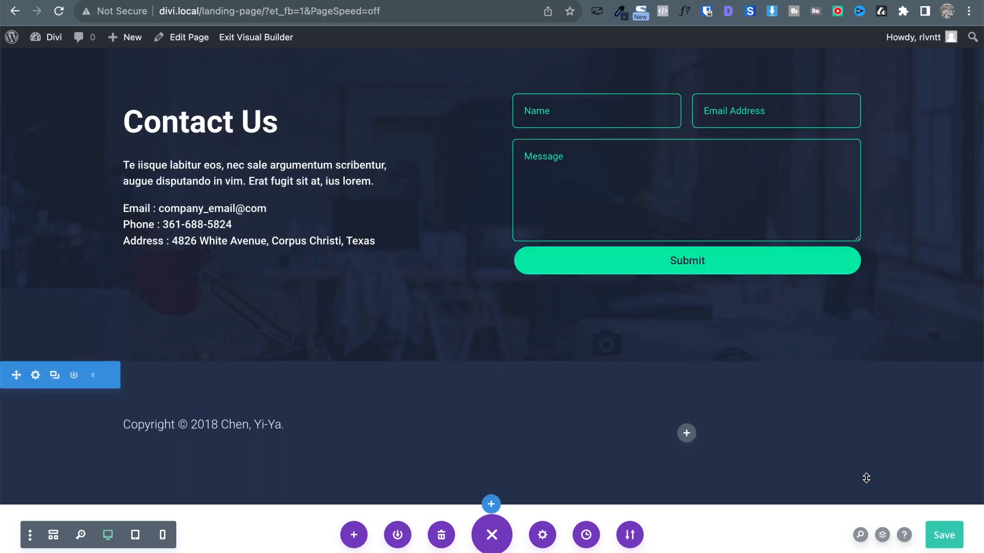
# Set the navy footer section's linked top and bottom padding to 0px.
pyautogui.click(34, 375)
pyautogui.click(628, 114)
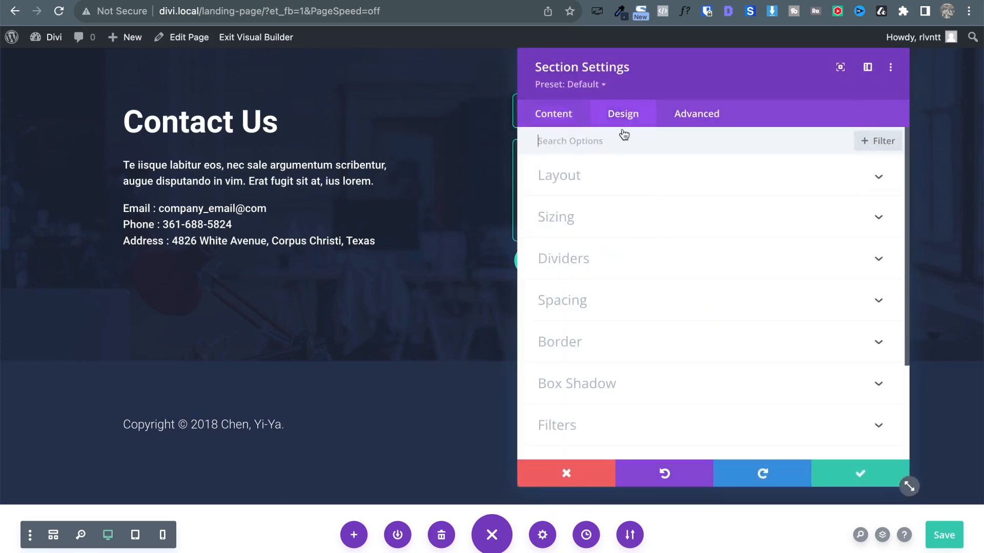
pyautogui.click(605, 314)
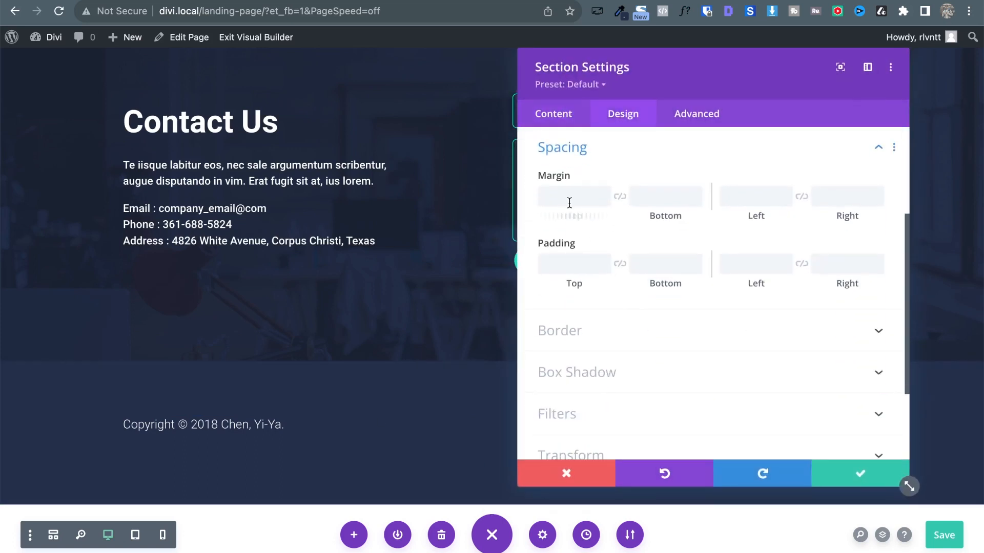
pyautogui.write('0px')
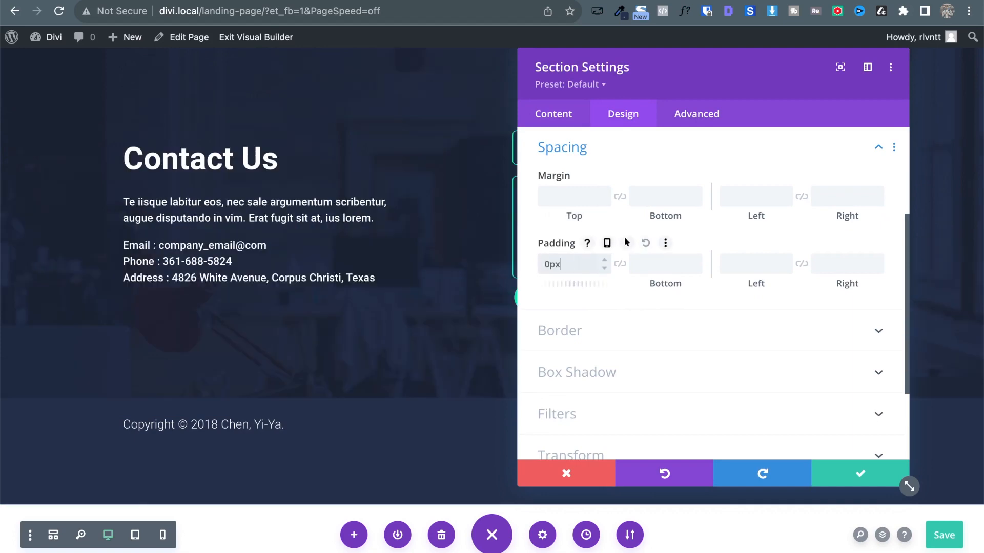
pyautogui.click(620, 265)
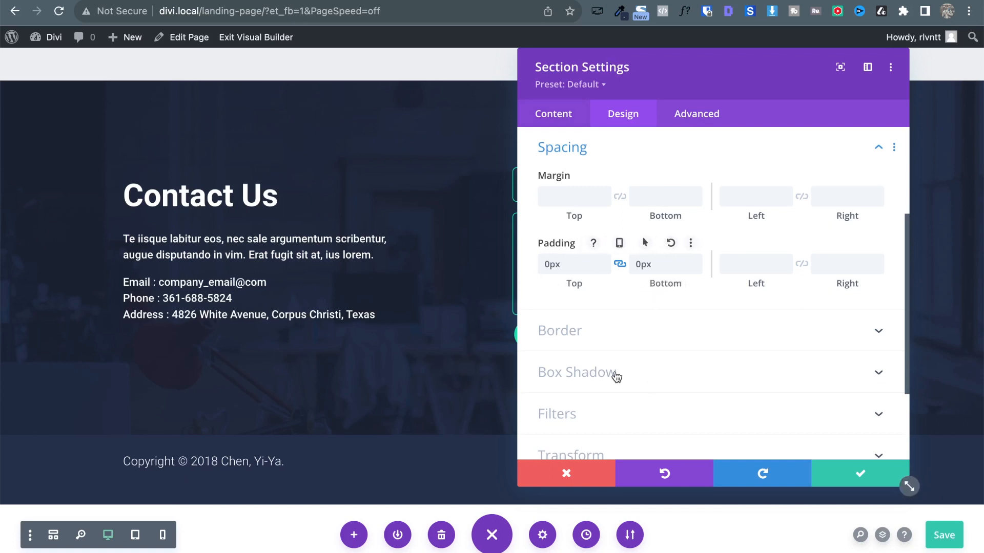
pyautogui.click(853, 472)
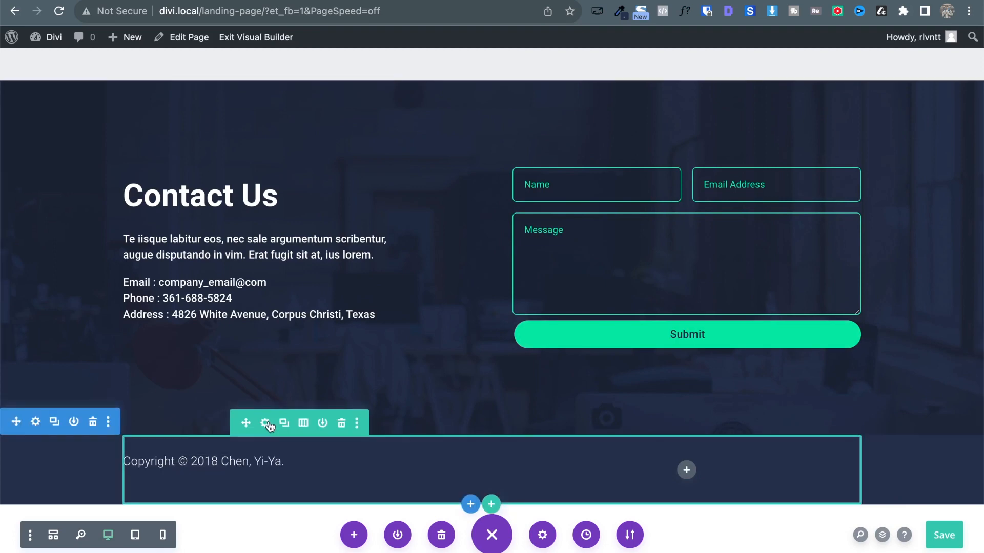
# Set the copyright text's top and bottom margins to 0px.
pyautogui.click(265, 423)
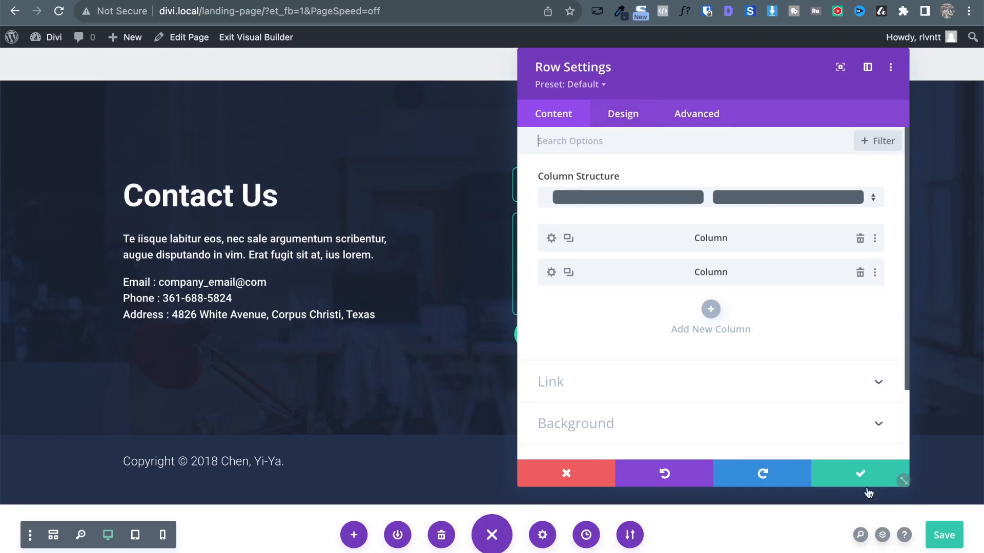
pyautogui.click(584, 482)
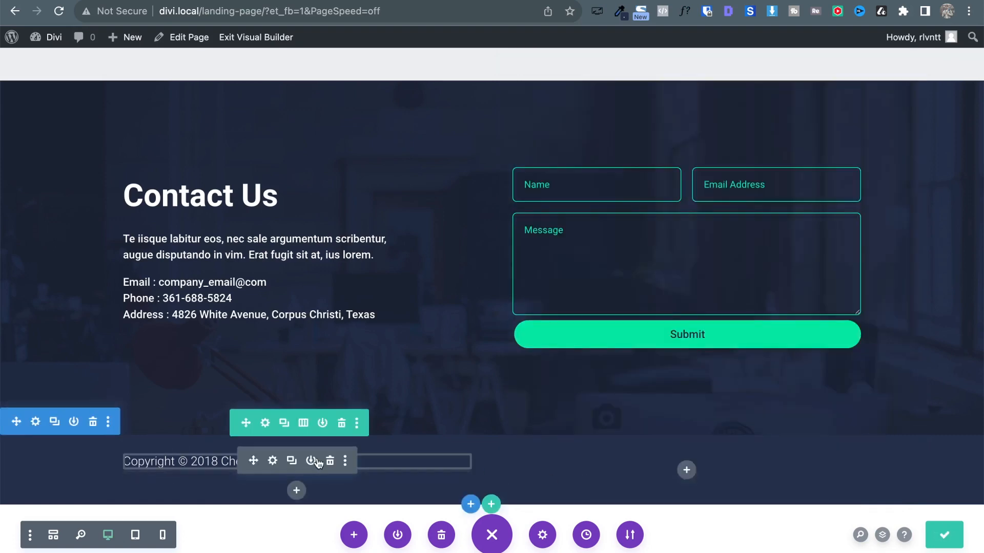
pyautogui.click(275, 461)
pyautogui.click(628, 122)
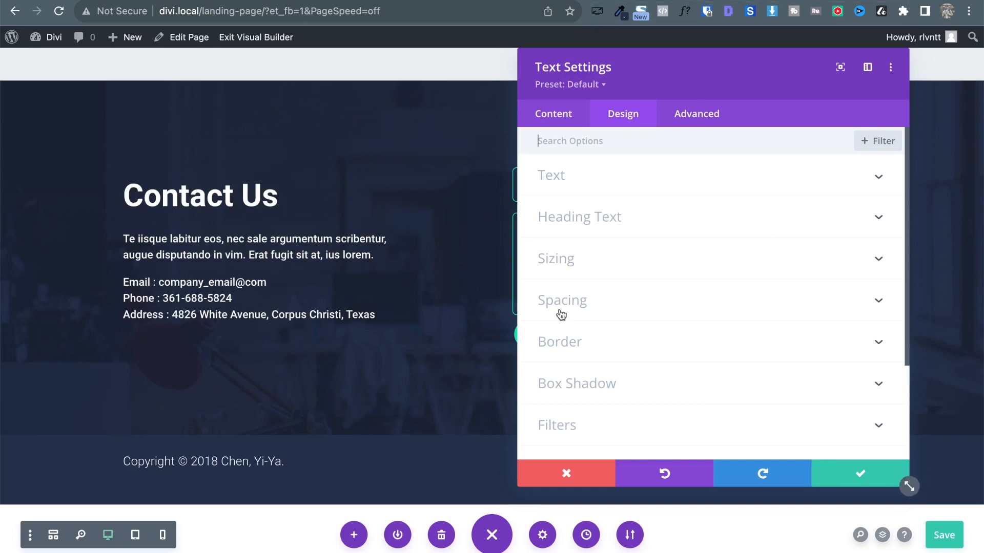
pyautogui.click(609, 310)
pyautogui.click(575, 201)
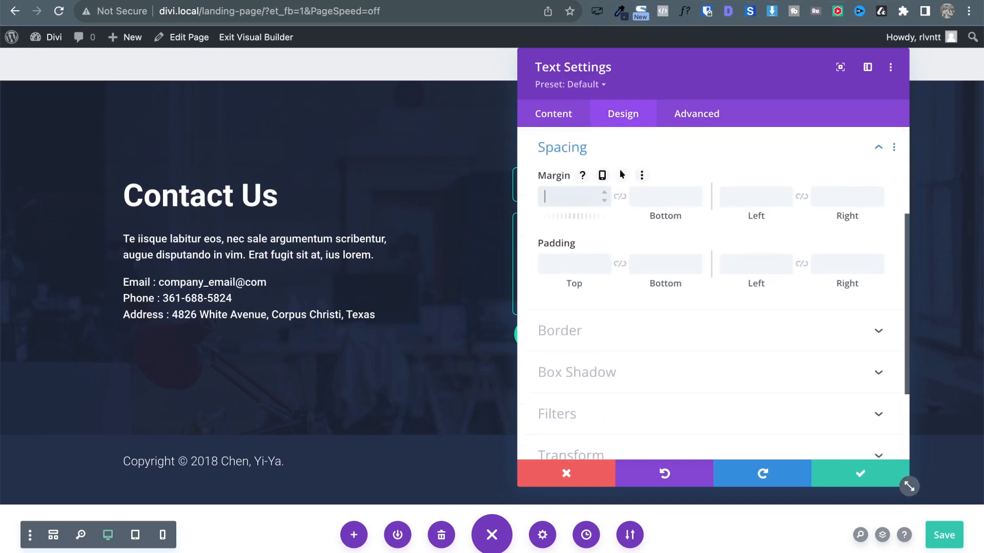
pyautogui.write('0px')
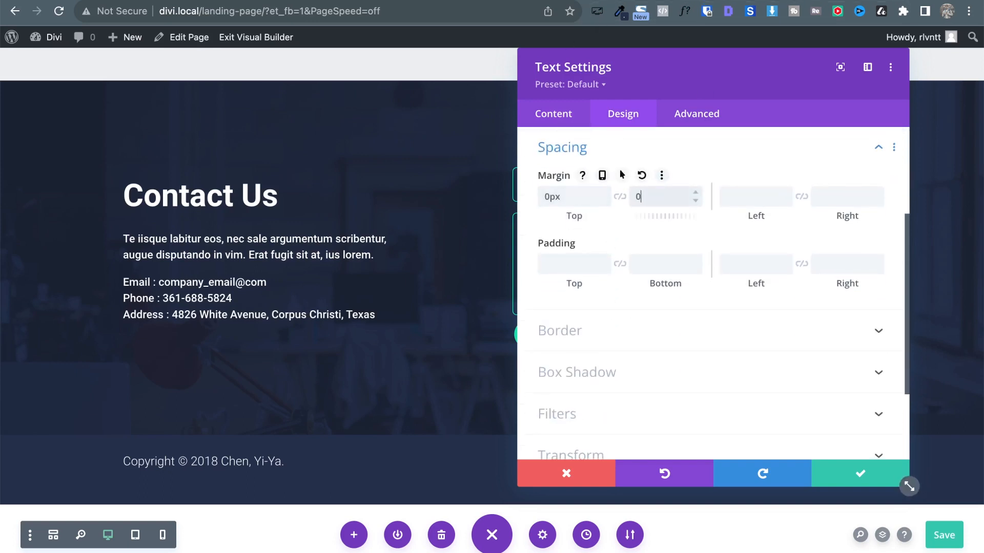
pyautogui.click(872, 479)
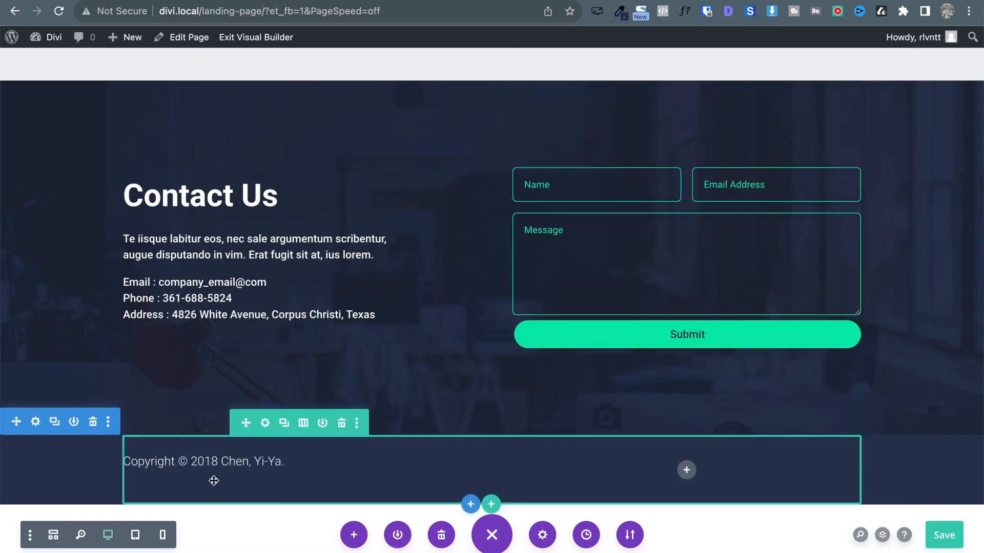
pyautogui.click(269, 466)
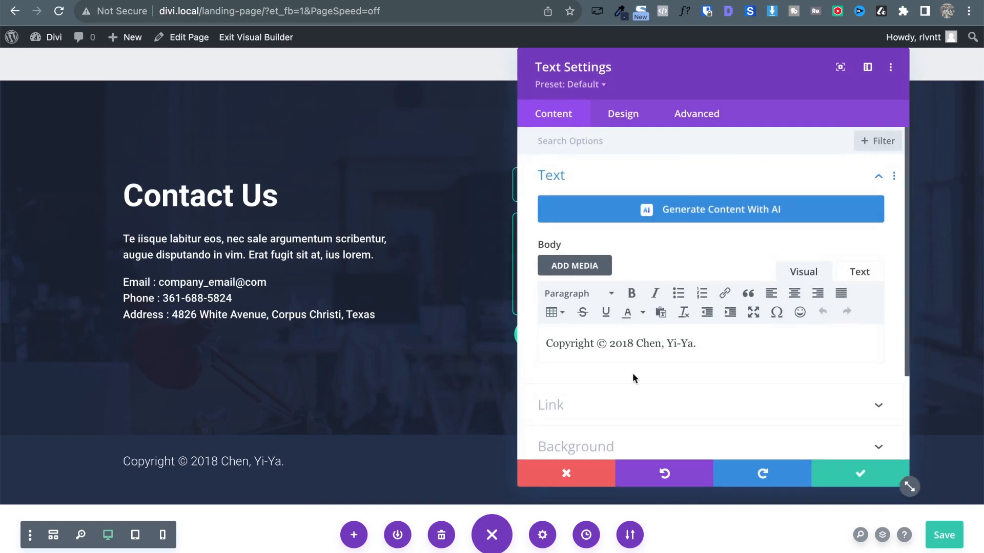
pyautogui.click(842, 472)
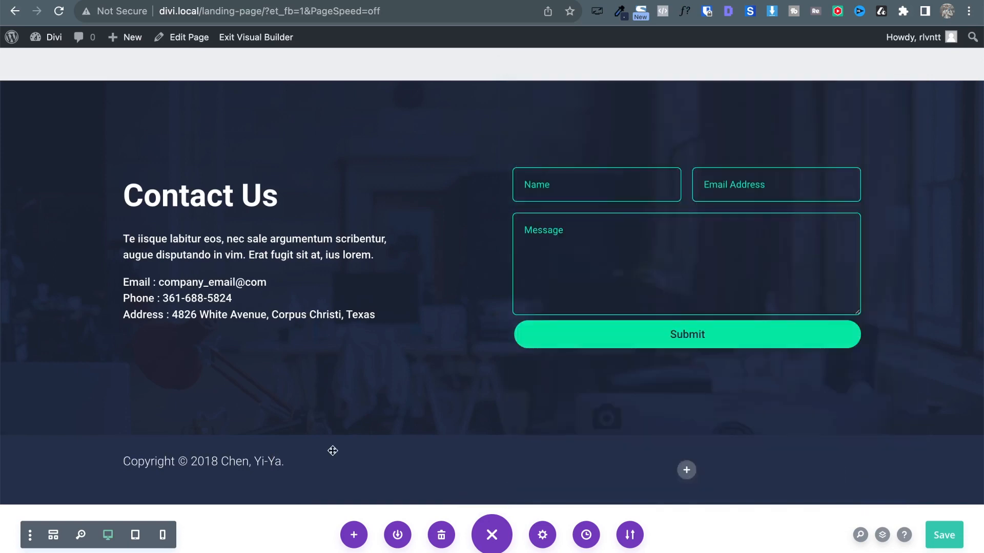
# Set the footer row's bottom padding to 0px.
pyautogui.moveTo(163, 455)
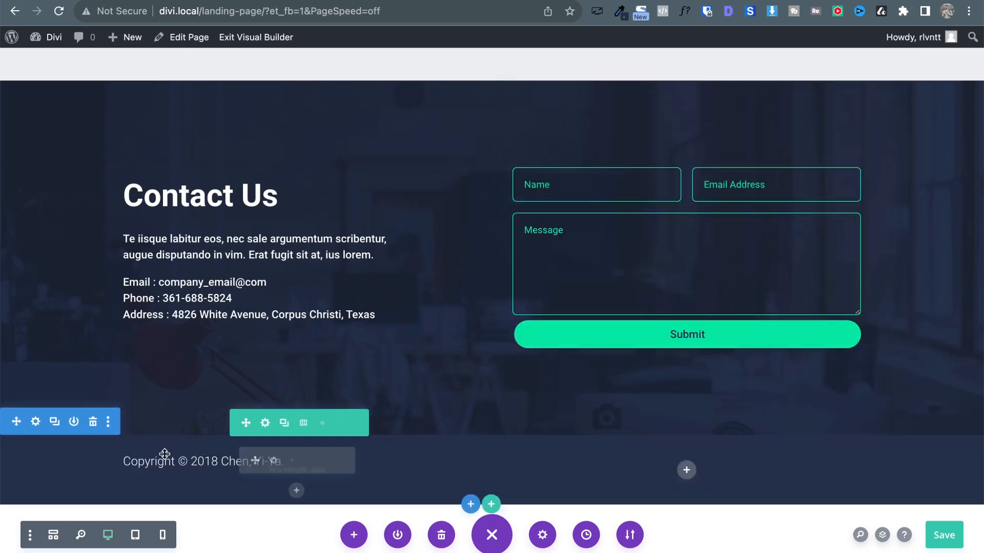
pyautogui.click(266, 426)
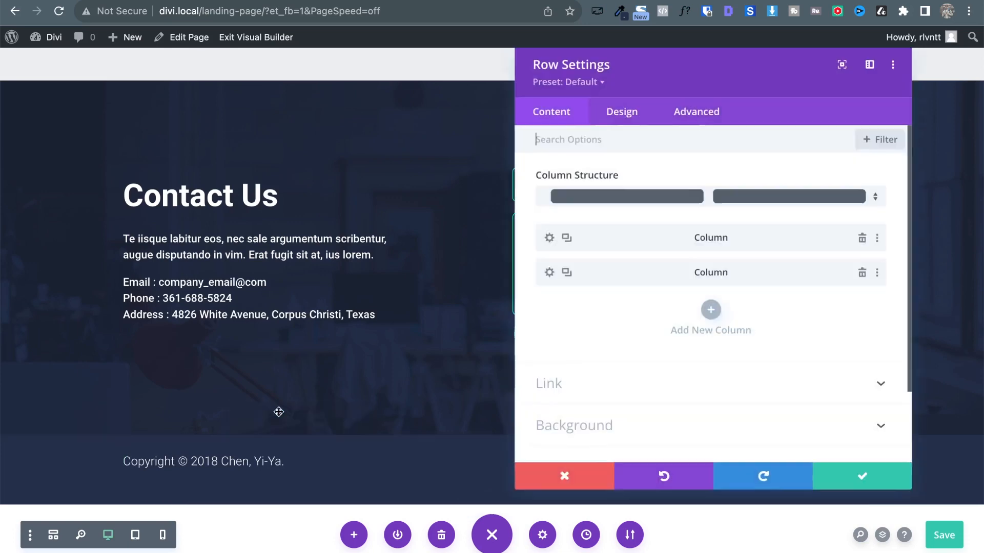
pyautogui.click(634, 125)
pyautogui.click(561, 218)
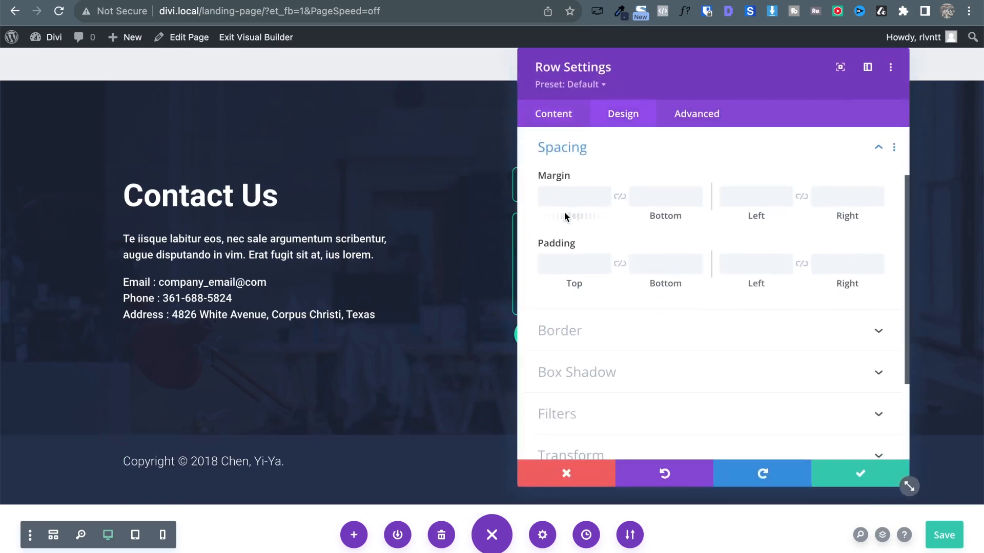
pyautogui.click(664, 267)
pyautogui.write('0px')
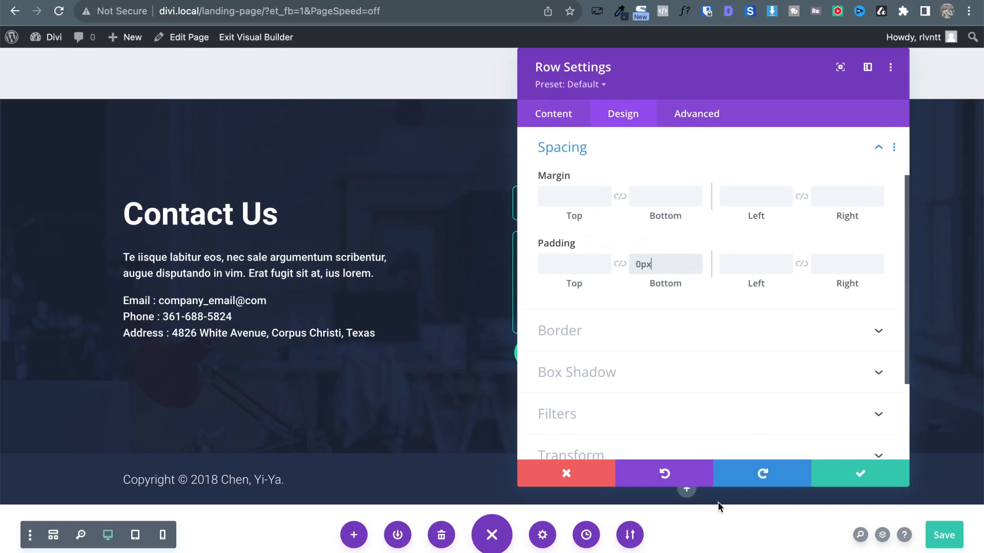
pyautogui.click(853, 469)
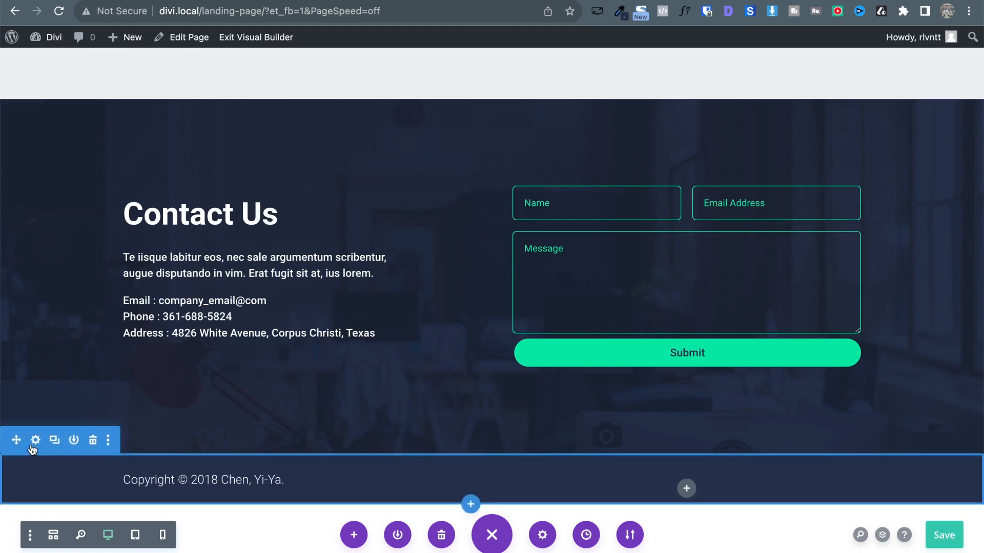
# Raise the navy footer section's linked top and bottom padding to 15px.
pyautogui.click(35, 440)
pyautogui.click(618, 116)
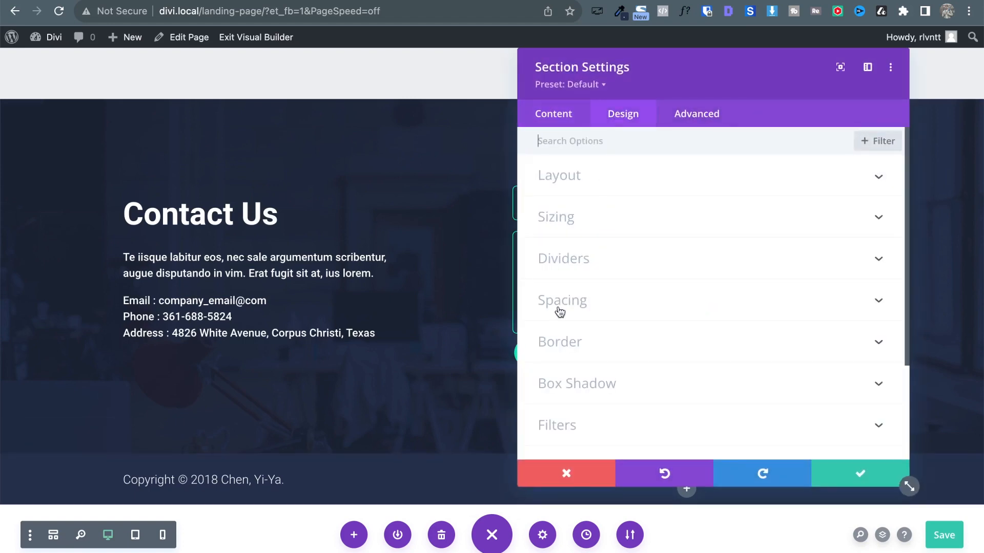
pyautogui.click(581, 219)
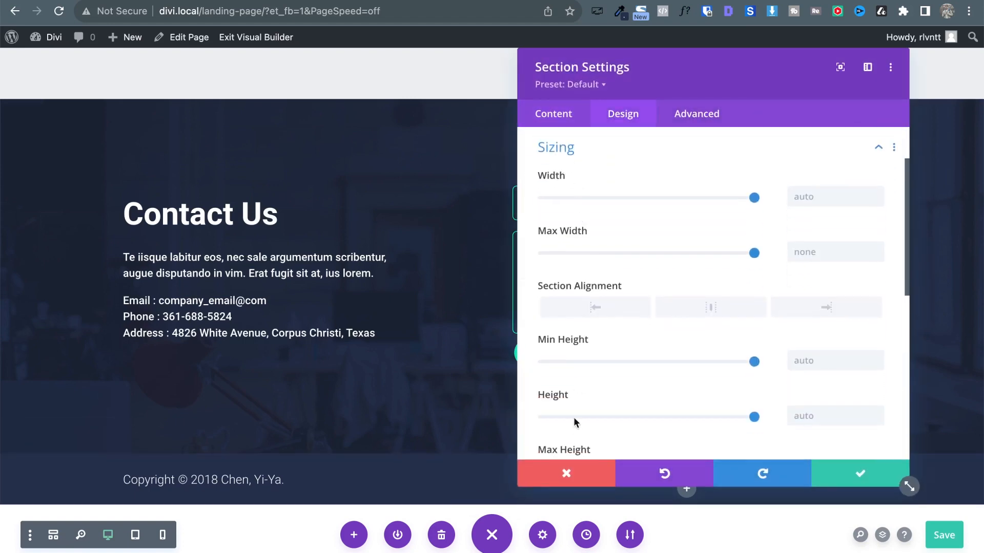
pyautogui.click(558, 156)
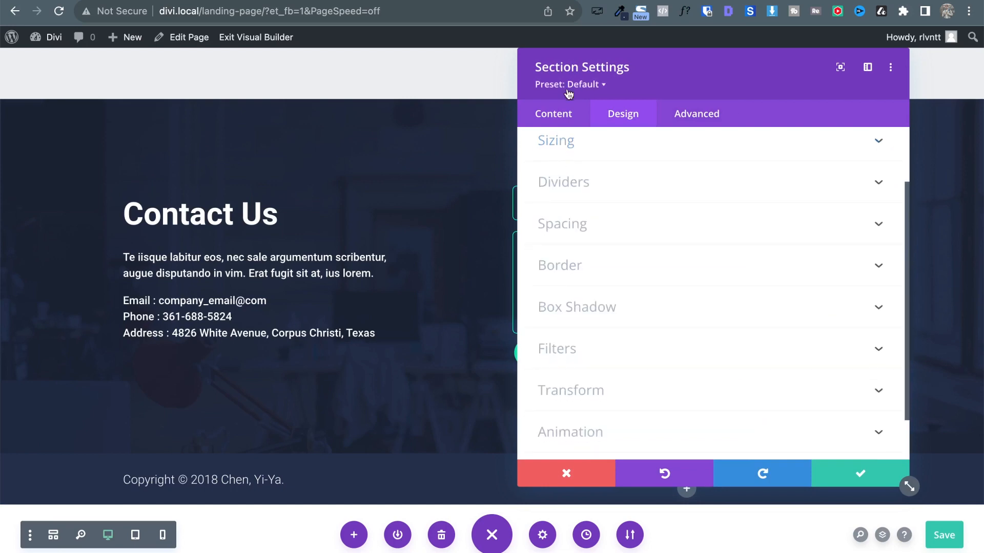
pyautogui.click(559, 231)
pyautogui.click(588, 271)
pyautogui.hotkey('shift', 'Up')
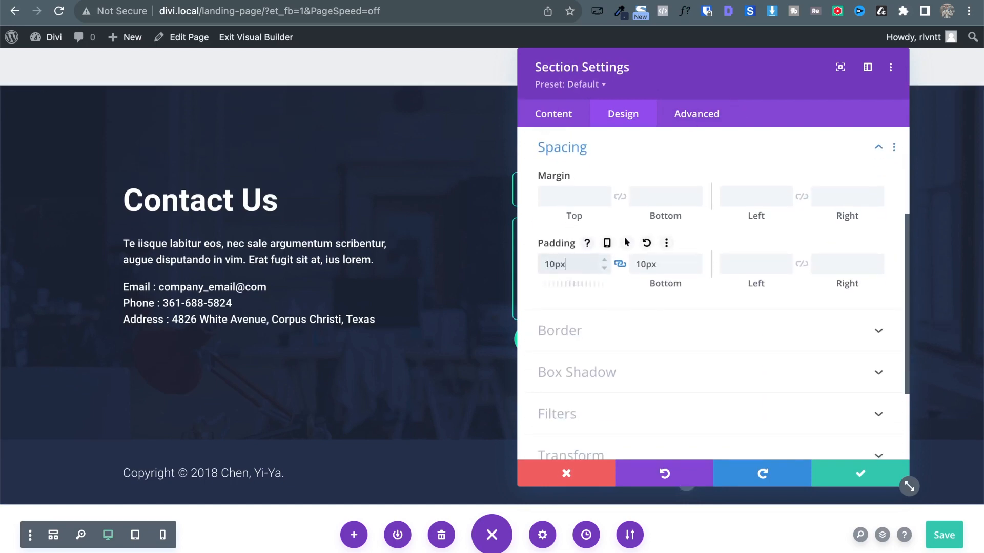
pyautogui.press('Up')
pyautogui.press('Up')
pyautogui.press('Up')
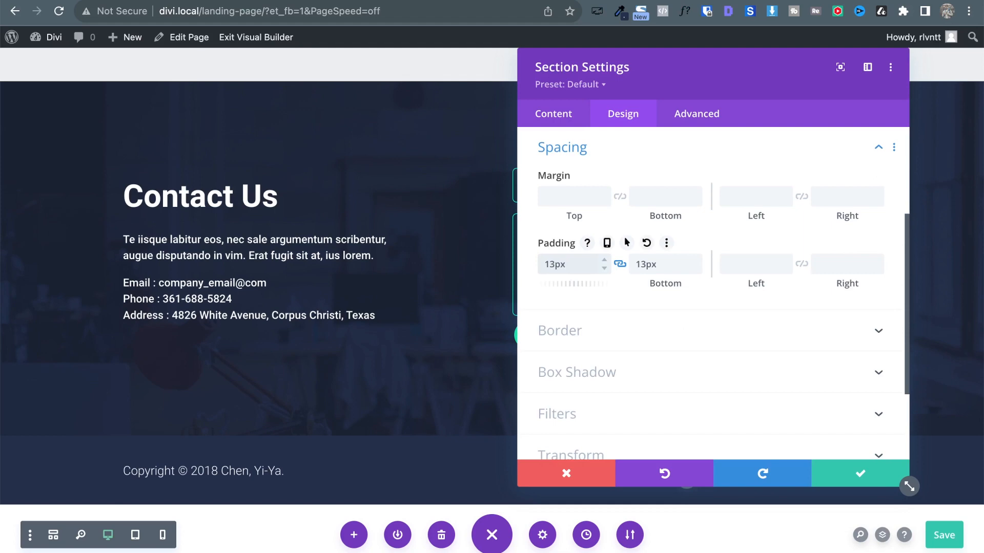
pyautogui.press('Up')
pyautogui.press('Up')
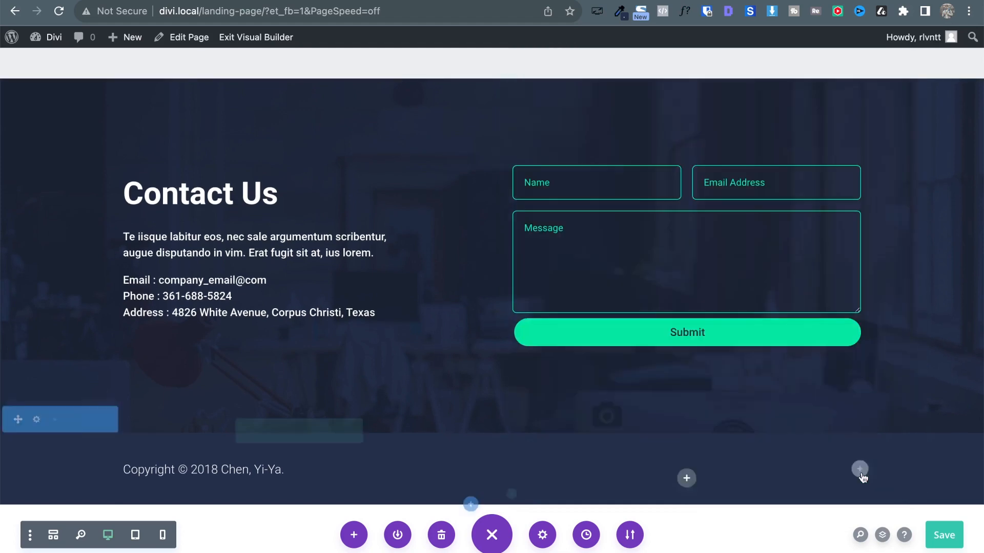
pyautogui.click(861, 473)
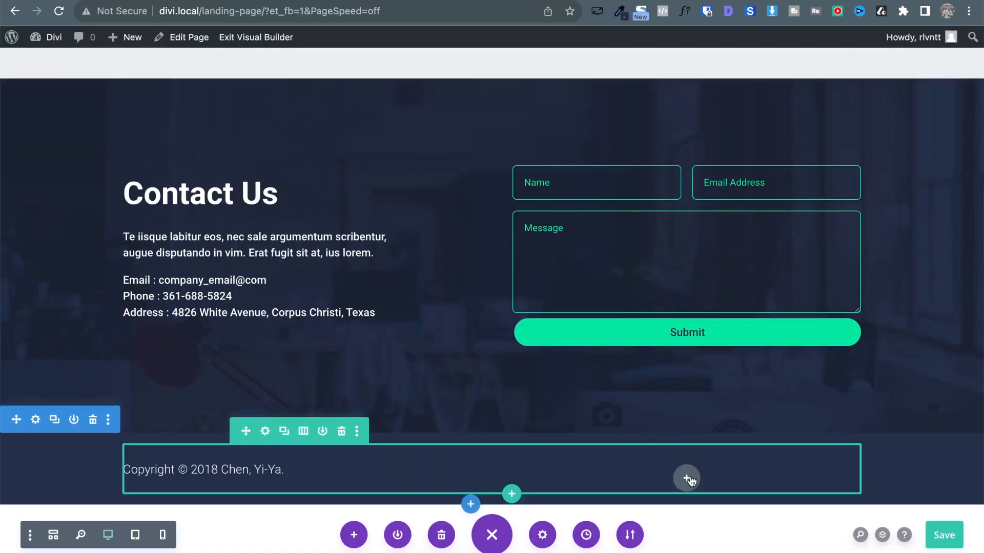
# Insert a Social Media Follow module in the footer's right column via the 'so' search.
pyautogui.click(687, 479)
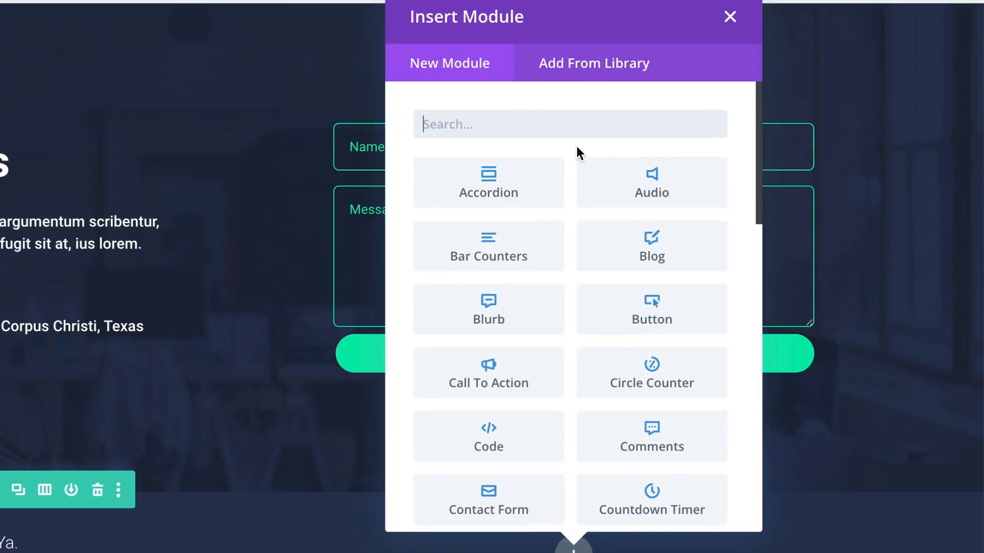
pyautogui.write('so')
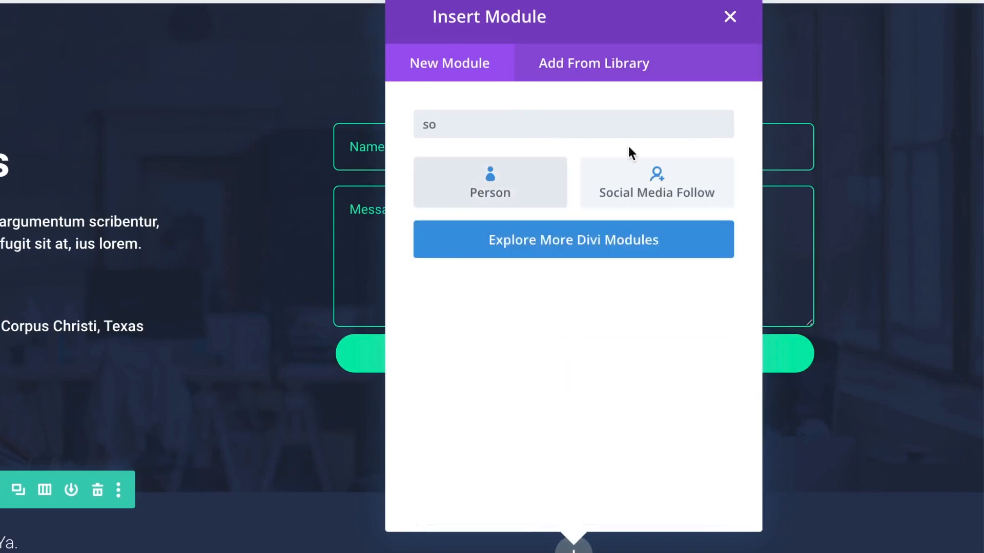
pyautogui.click(665, 180)
pyautogui.moveTo(578, 0); pyautogui.dragTo(0, 16)
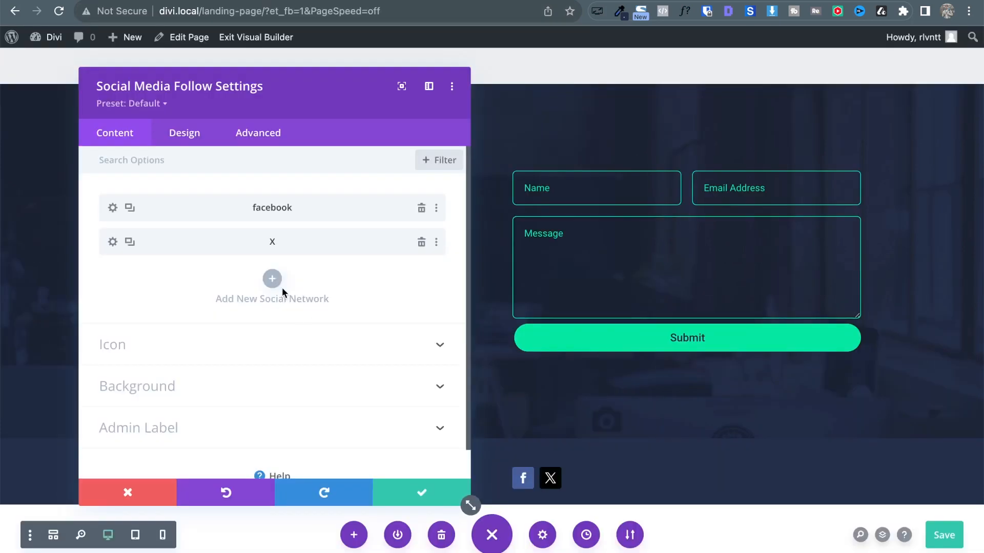
# Add two new footer social network entries, setting them to Medium and LinkedIn.
pyautogui.click(281, 286)
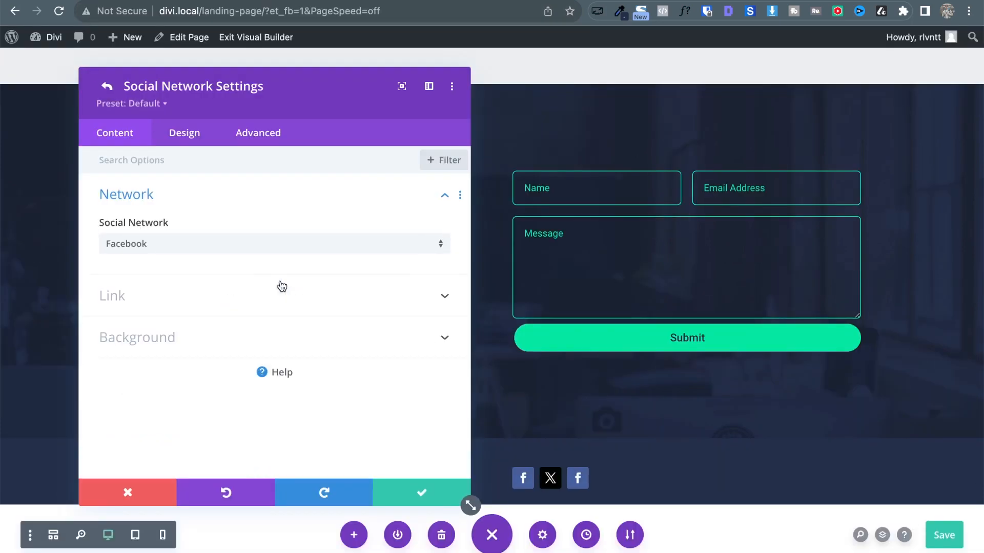
pyautogui.click(204, 245)
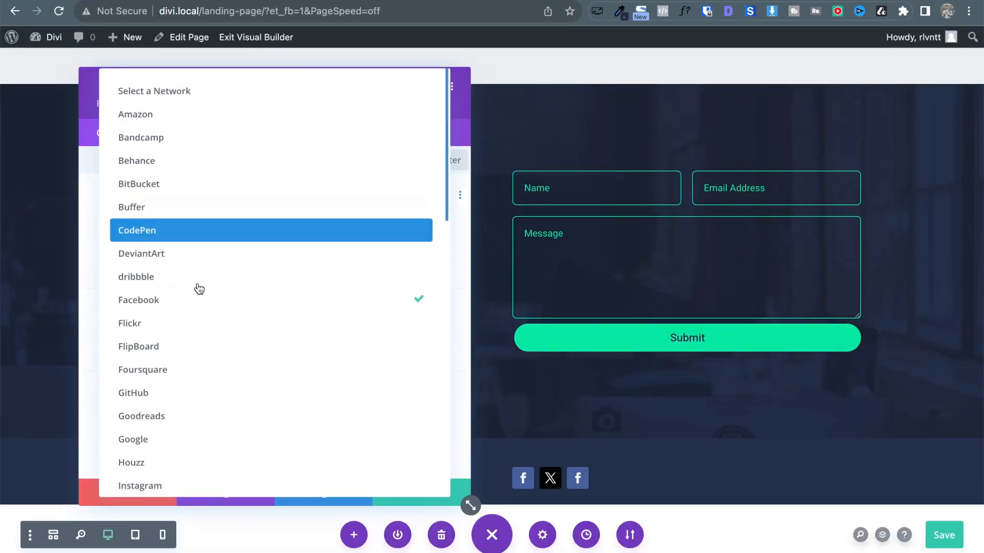
pyautogui.scroll(-3, 195, 363)
pyautogui.scroll(-2, 196, 365)
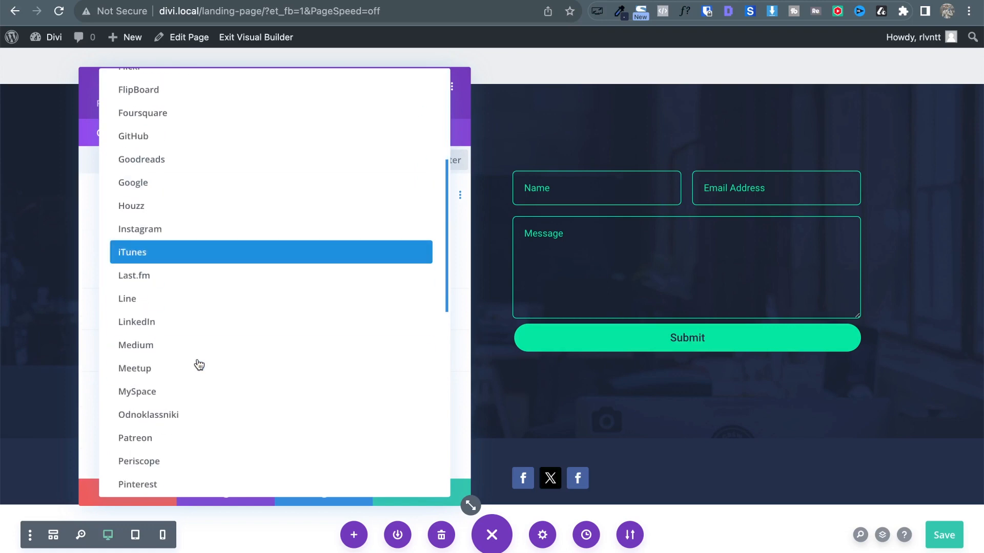
pyautogui.click(167, 352)
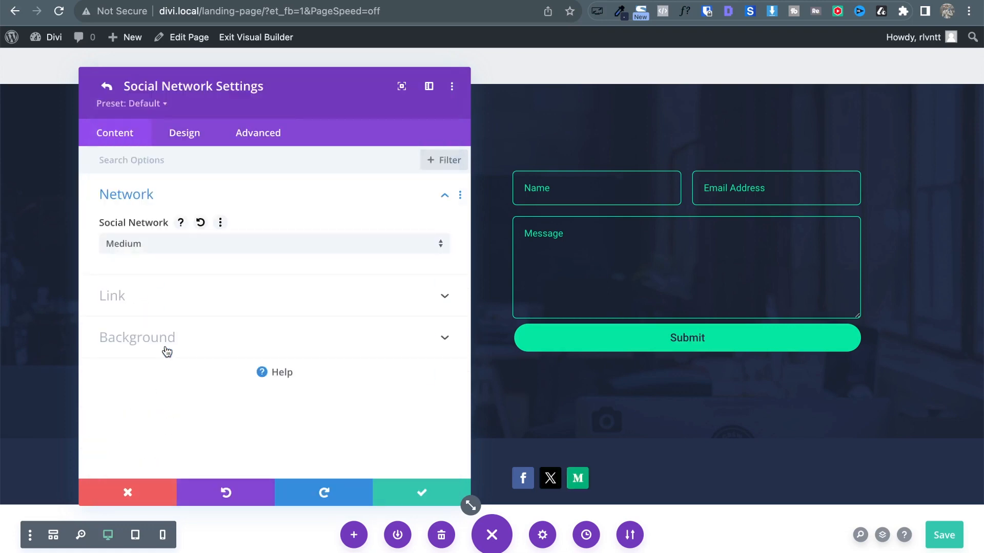
pyautogui.click(102, 87)
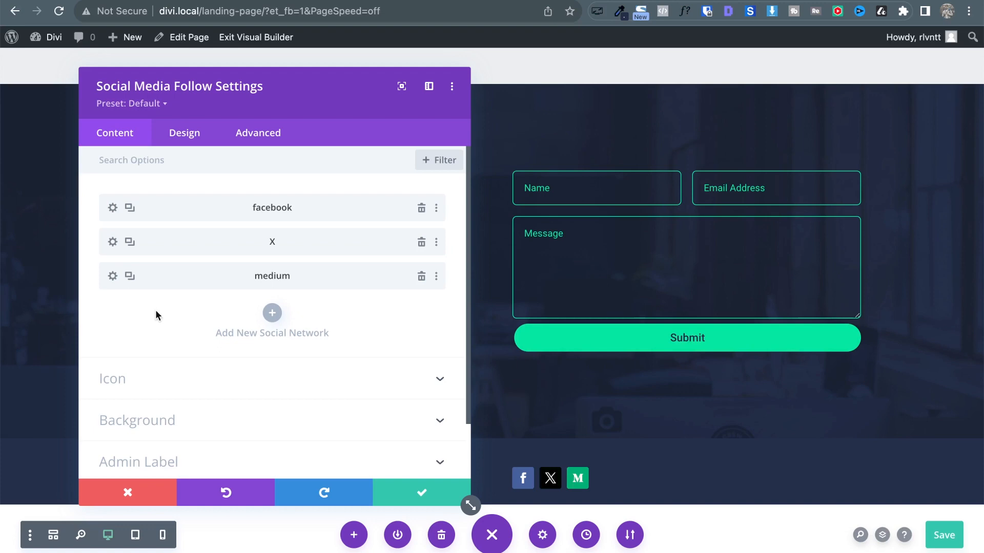
pyautogui.click(271, 314)
pyautogui.click(165, 244)
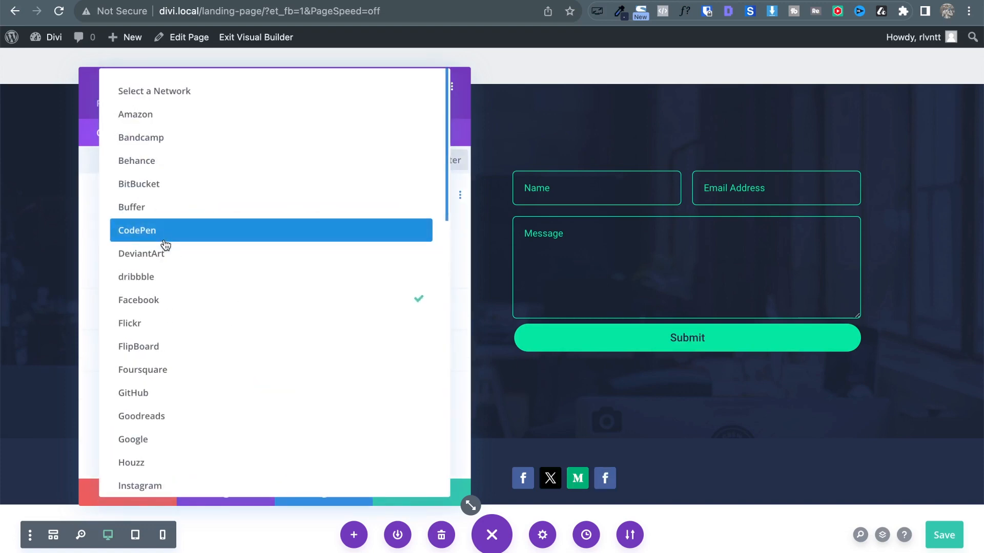
pyautogui.scroll(-3, 218, 264)
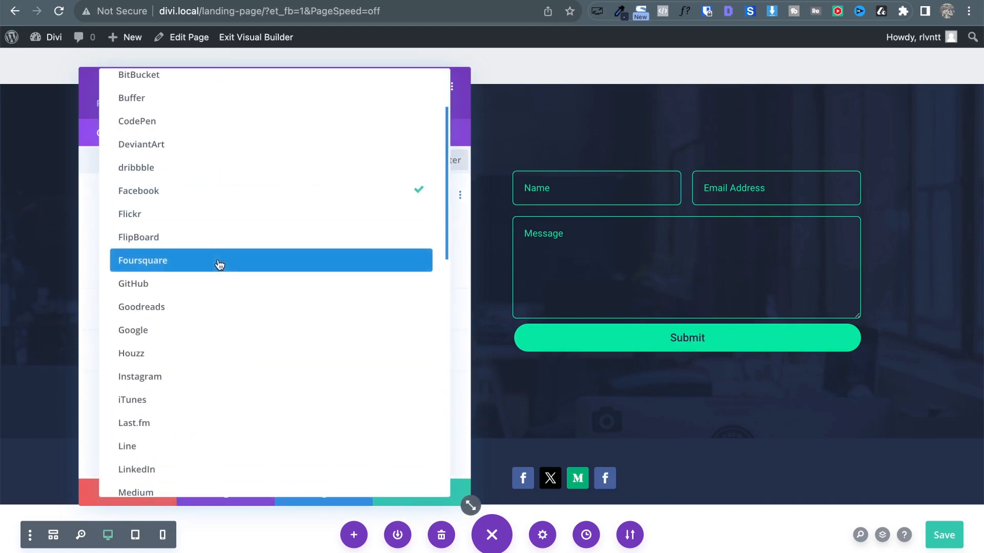
pyautogui.click(167, 469)
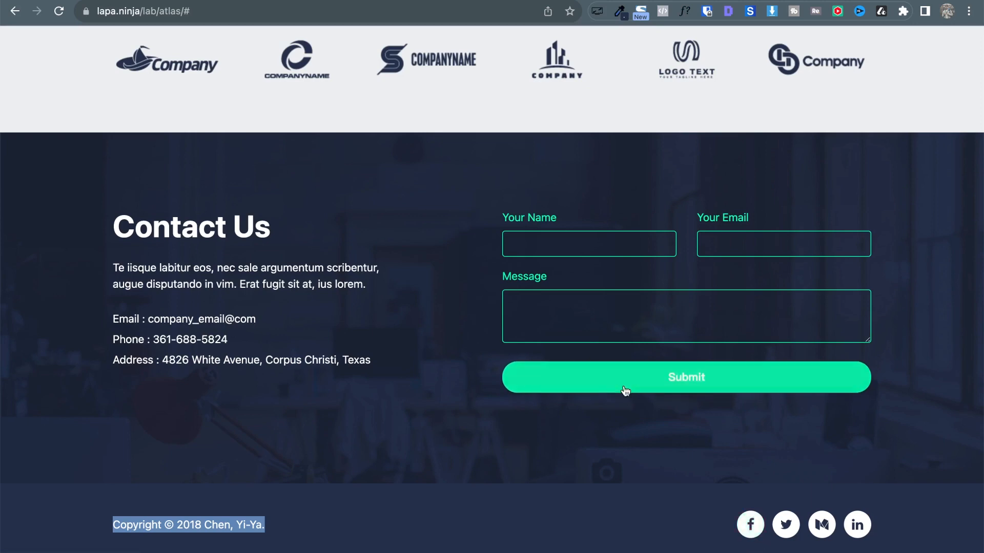
# Use ColorZilla to copy the reference page's green accent colour #0EFFB1.
pyautogui.click(620, 11)
pyautogui.click(597, 28)
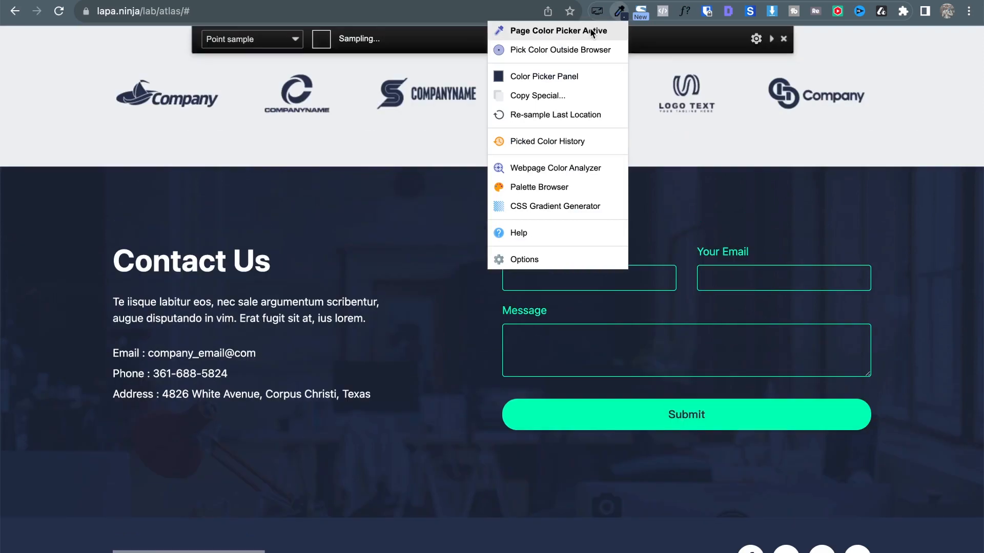
pyautogui.click(751, 549)
# Inspect the reference footer's Facebook icon styling (40px, 99% border-radius), then close DevTools.
pyautogui.scroll(-1, 751, 543)
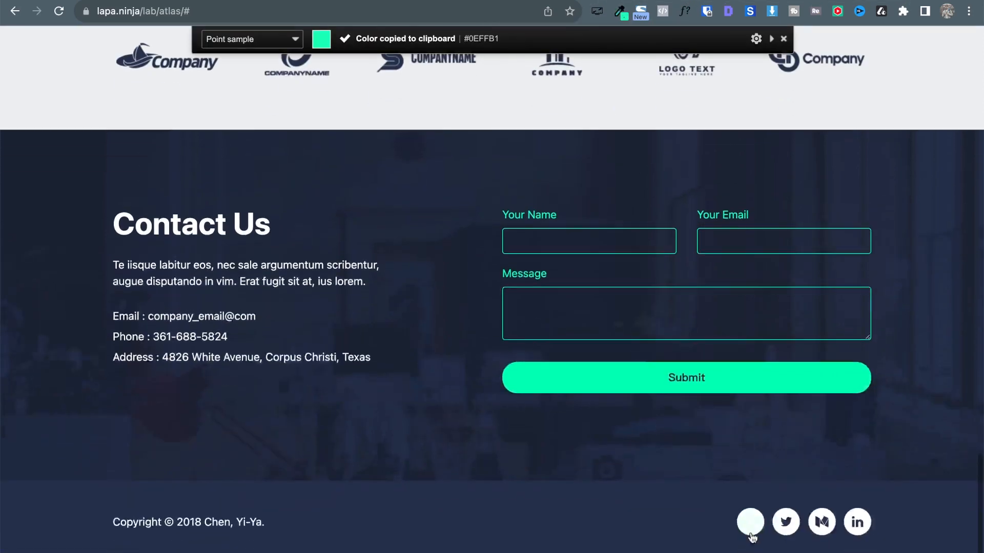
pyautogui.rightClick(755, 528)
pyautogui.click(780, 536)
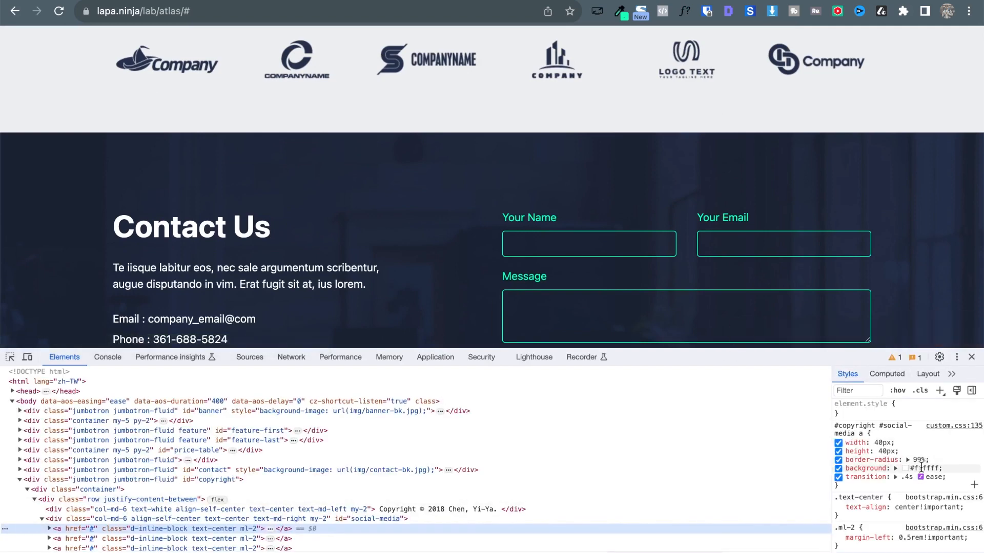
pyautogui.click(971, 358)
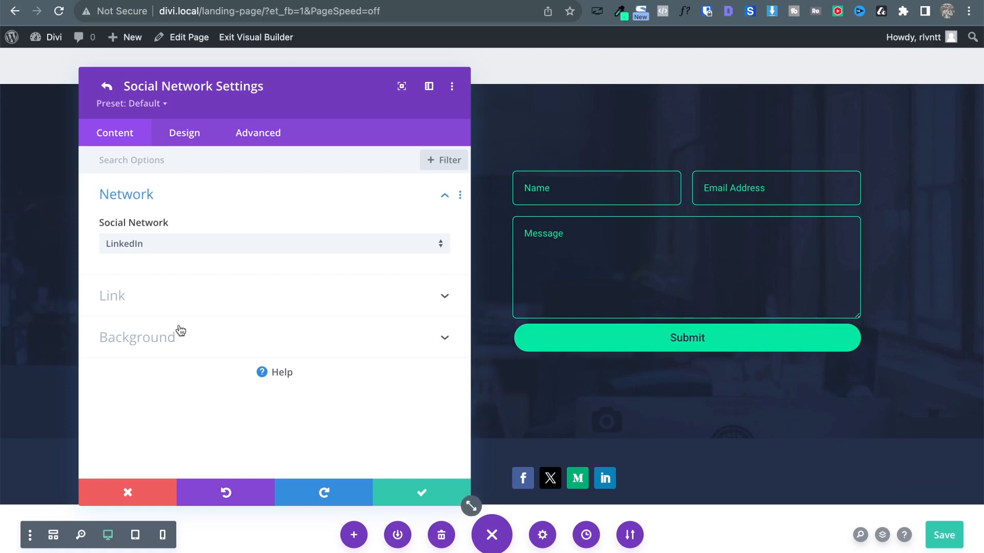
# Right-align the footer social icons in the Social Media Follow design settings.
pyautogui.click(106, 89)
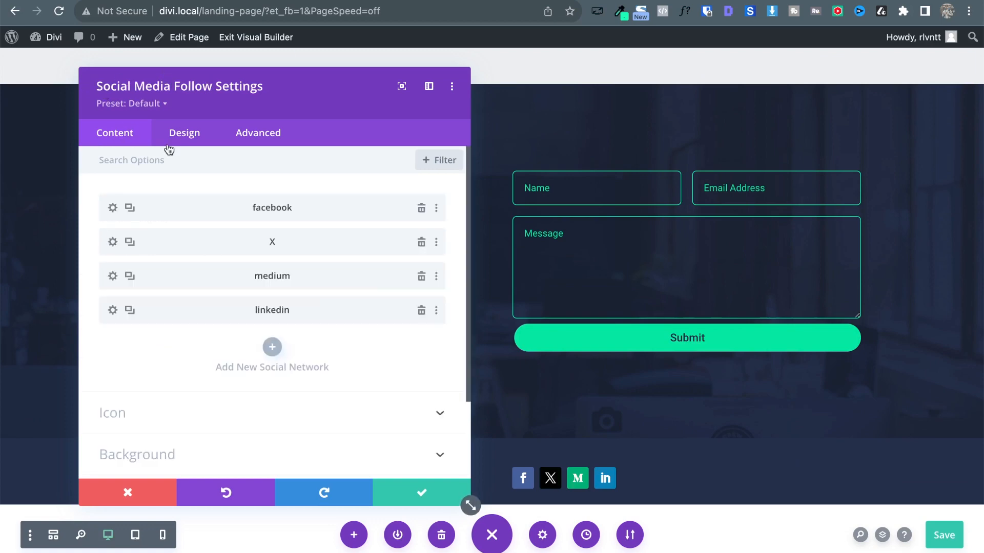
pyautogui.click(186, 136)
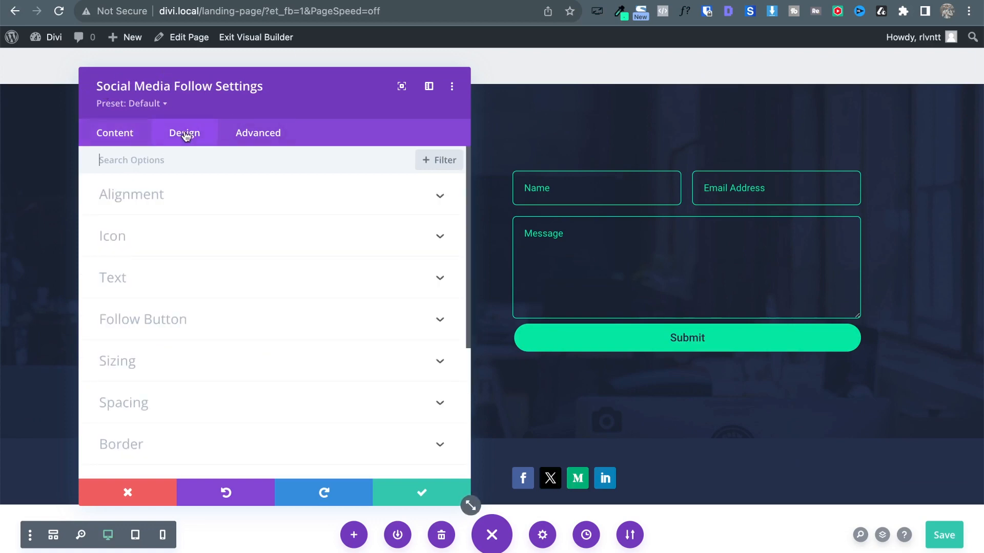
pyautogui.click(176, 196)
pyautogui.click(387, 257)
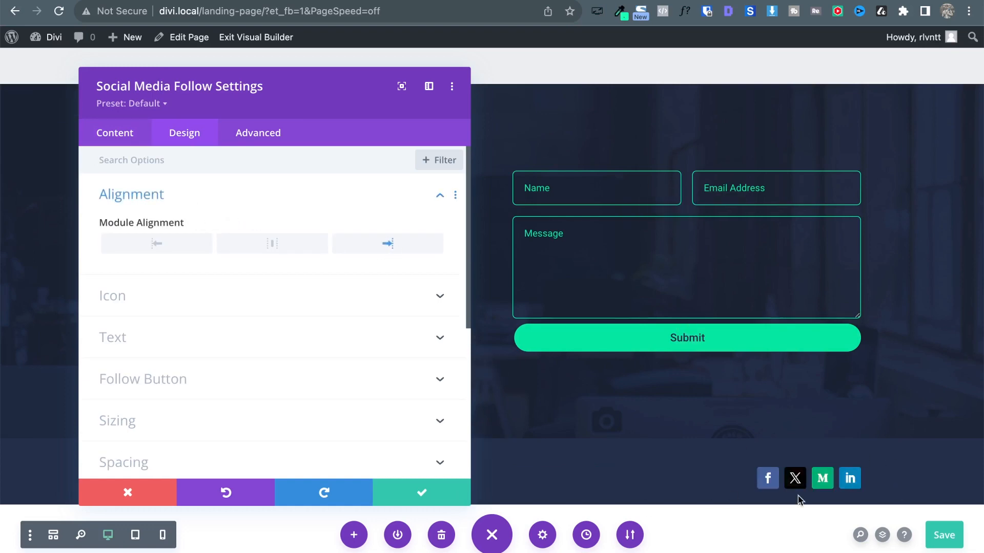
# Set the social icon colour to white after briefly trying red.
pyautogui.click(134, 312)
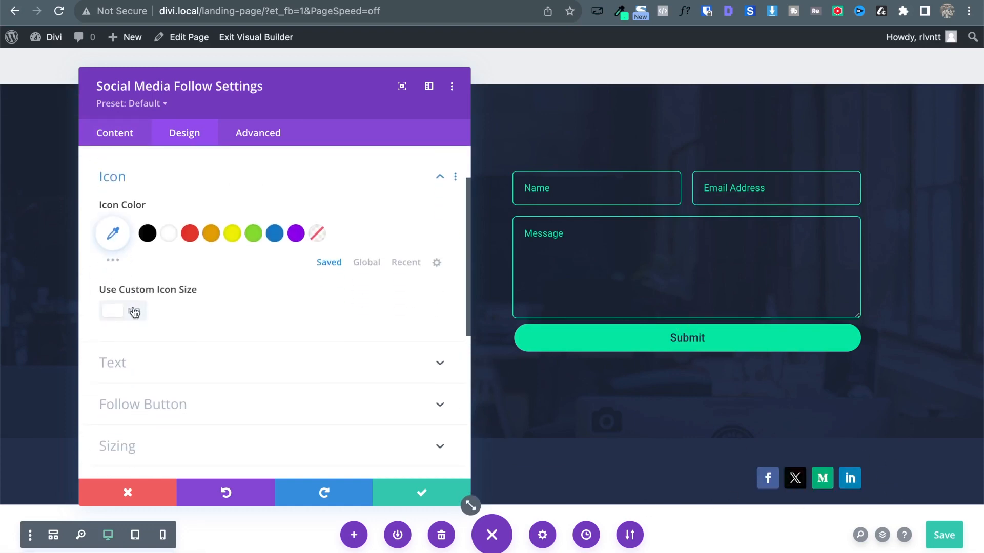
pyautogui.click(171, 226)
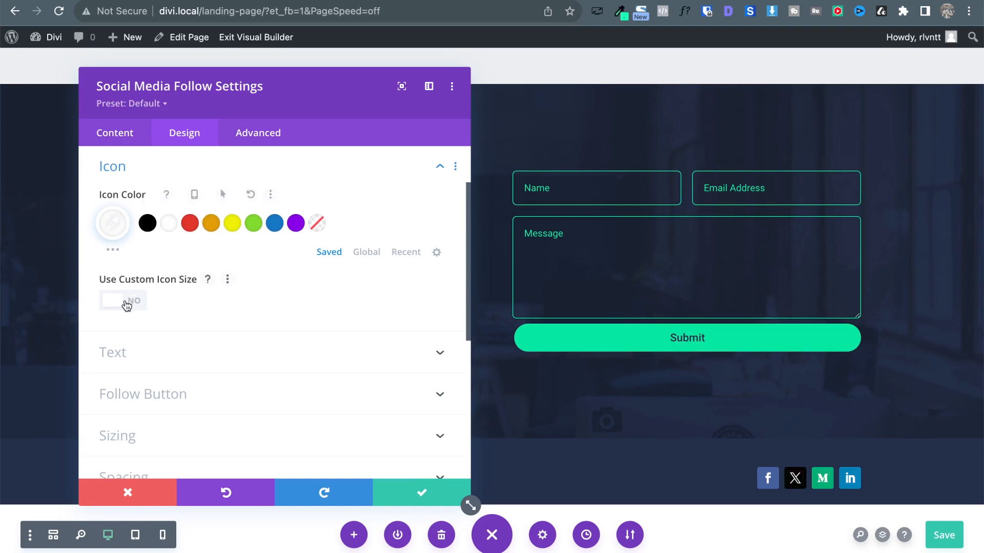
pyautogui.click(189, 224)
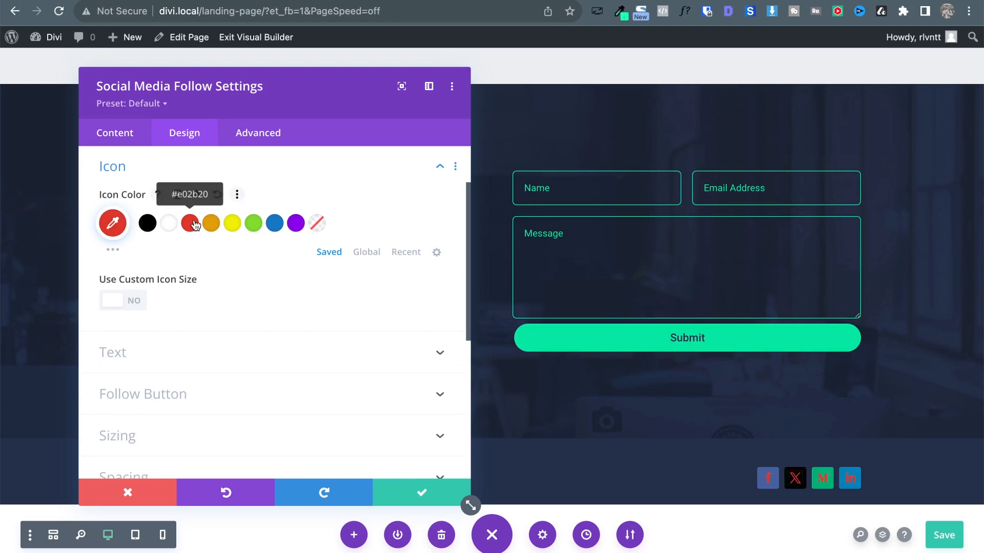
pyautogui.click(176, 226)
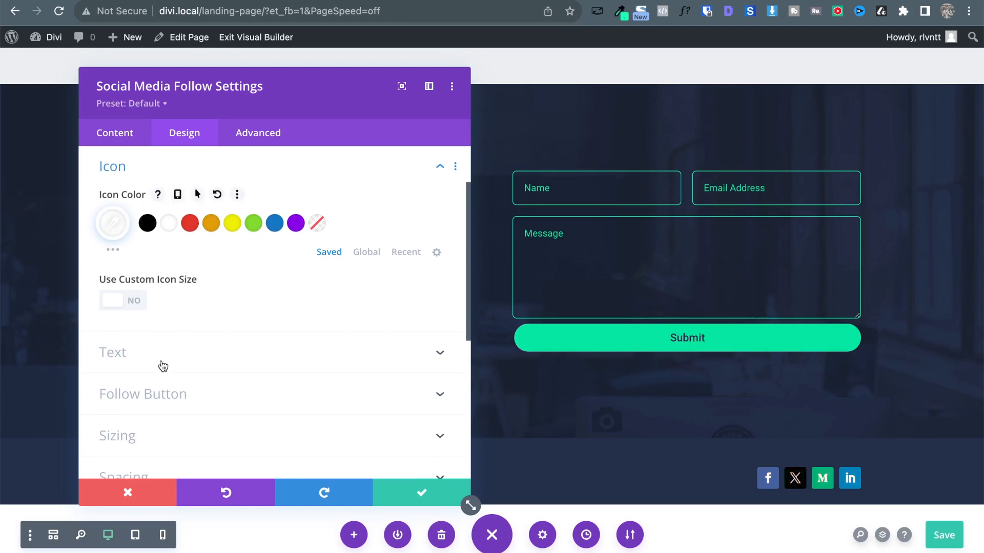
pyautogui.click(115, 132)
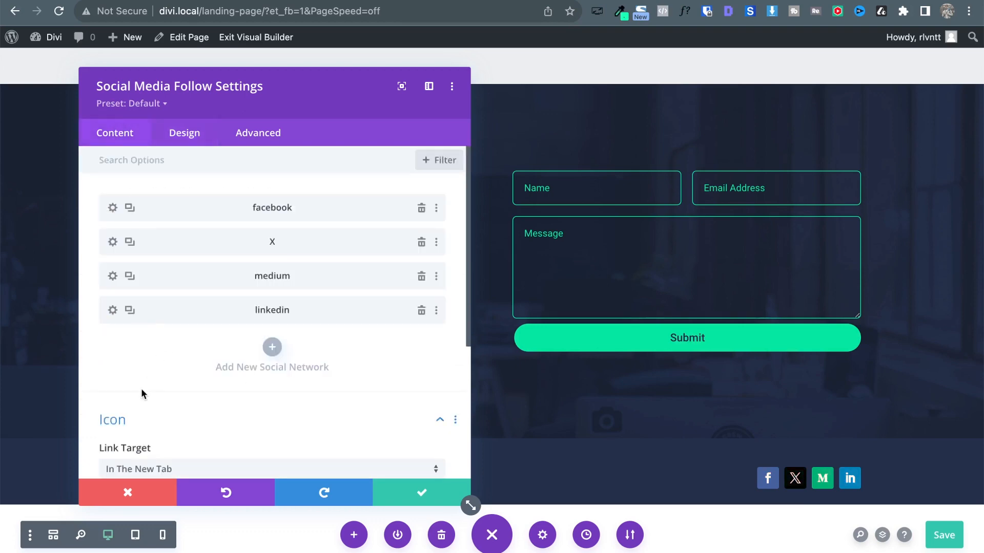
pyautogui.scroll(-5, 140, 392)
pyautogui.scroll(5, 196, 256)
pyautogui.scroll(-3, 204, 412)
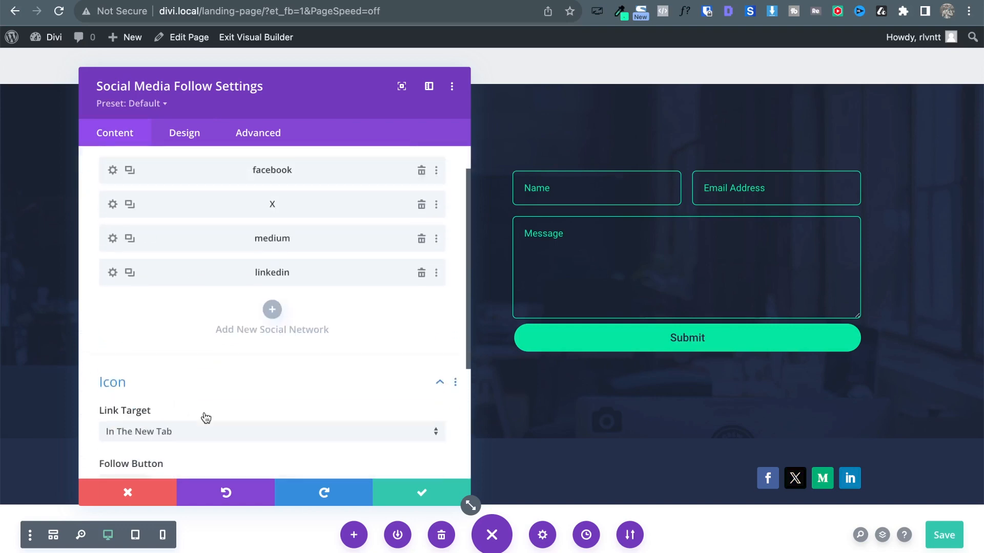
pyautogui.scroll(3, 197, 333)
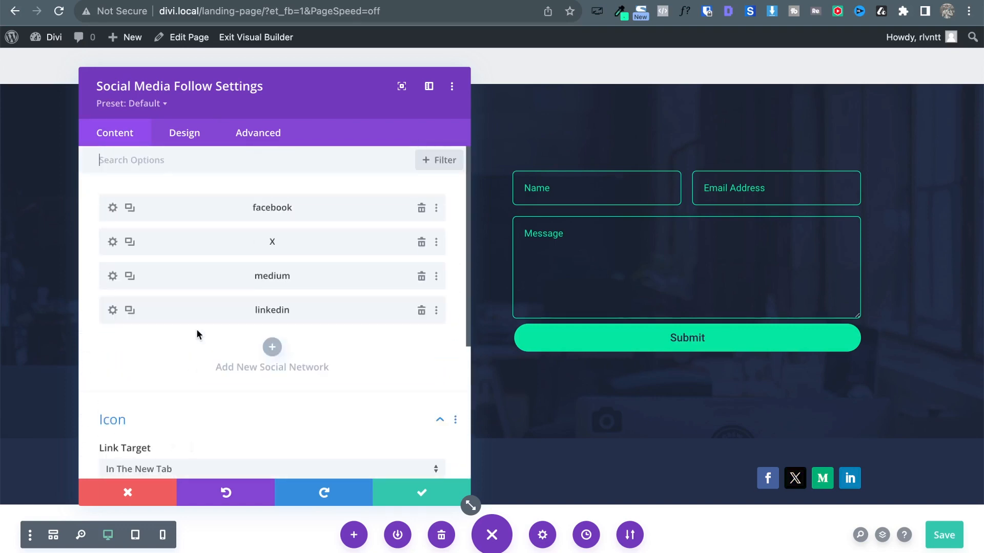
# Give the Facebook social icon a white background.
pyautogui.click(110, 209)
pyautogui.click(124, 339)
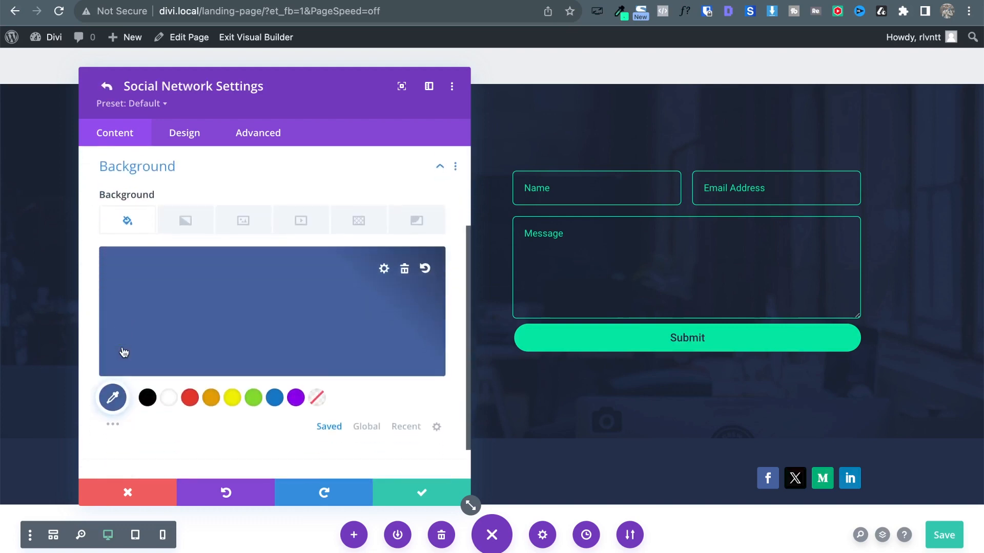
pyautogui.click(169, 398)
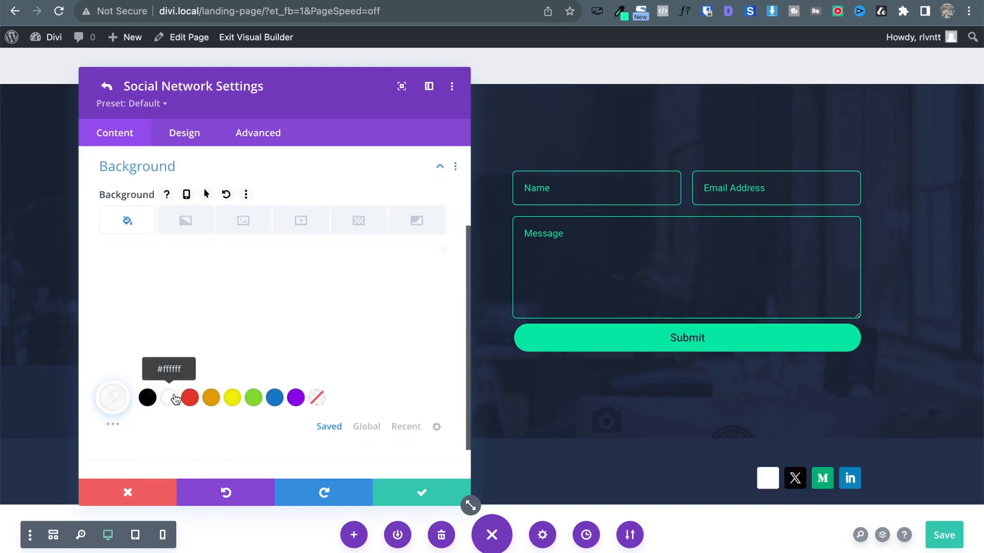
# Review the Facebook icon's Border, Follow Button and Icon design settings.
pyautogui.click(186, 134)
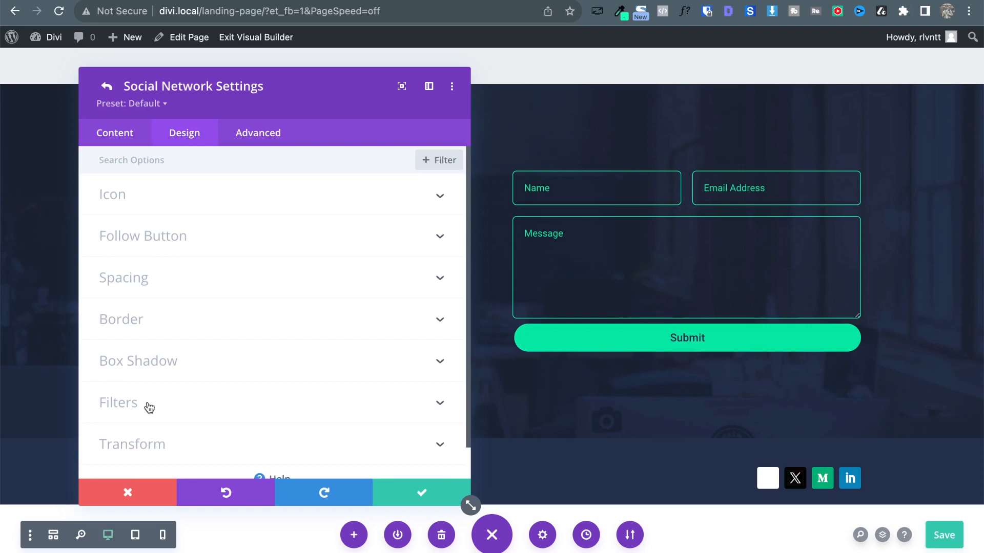
pyautogui.click(135, 315)
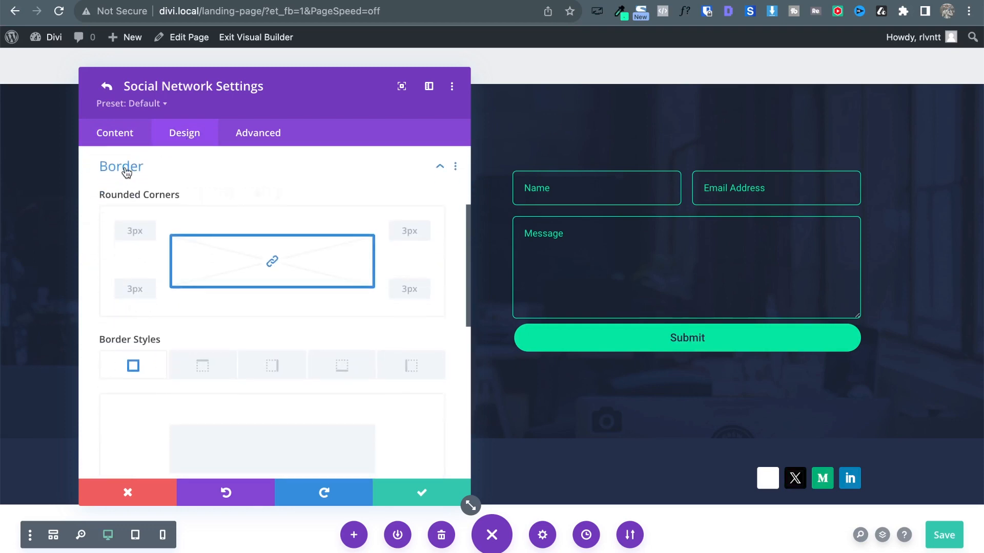
pyautogui.click(127, 172)
pyautogui.scroll(1, 139, 310)
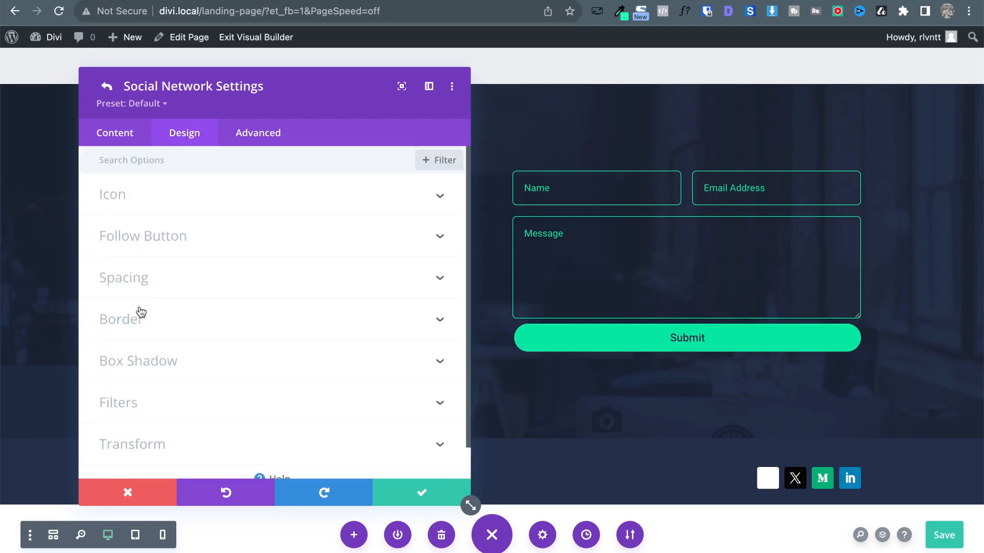
pyautogui.click(172, 236)
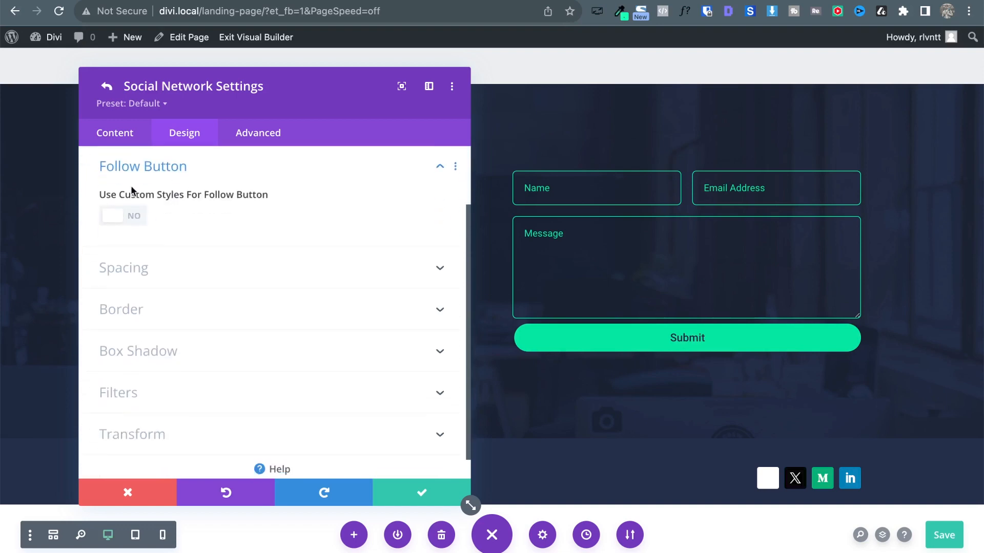
pyautogui.click(136, 171)
pyautogui.click(118, 172)
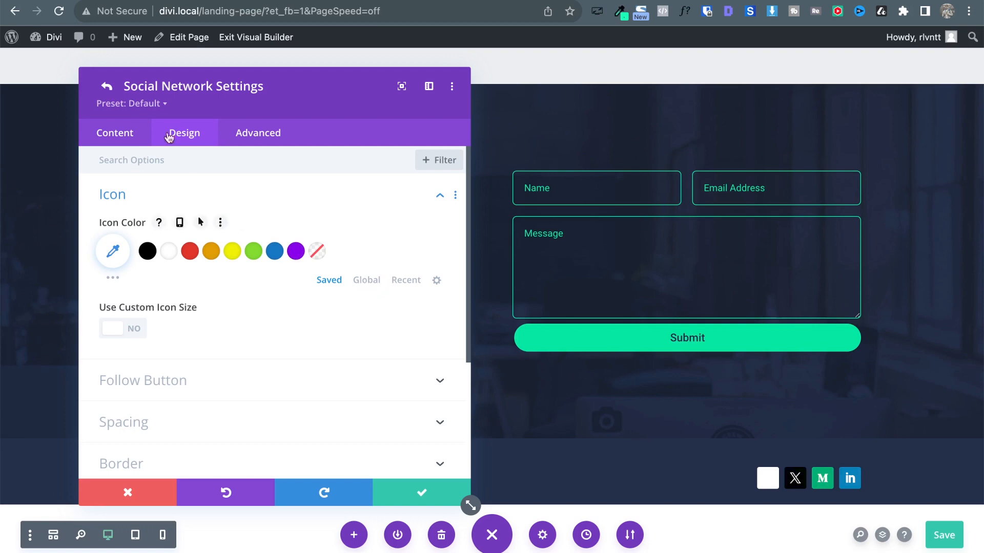
pyautogui.click(104, 87)
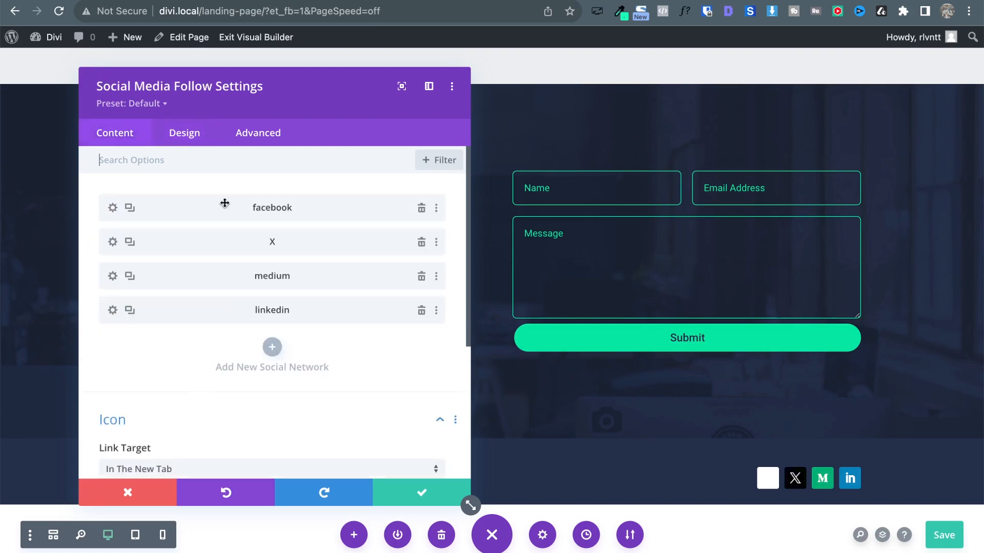
pyautogui.click(182, 137)
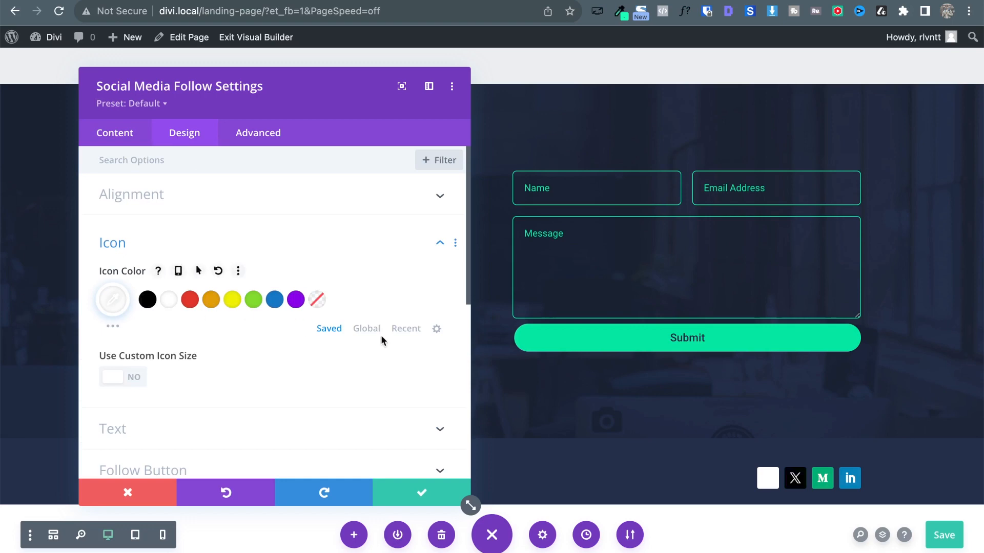
# Set the social icon colour to the dark navy global colour.
pyautogui.click(367, 331)
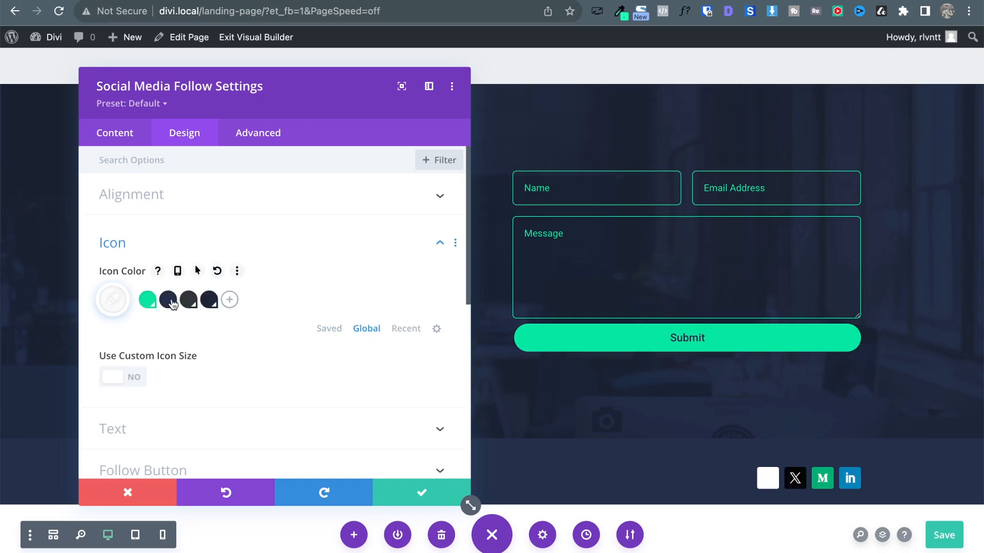
pyautogui.click(202, 304)
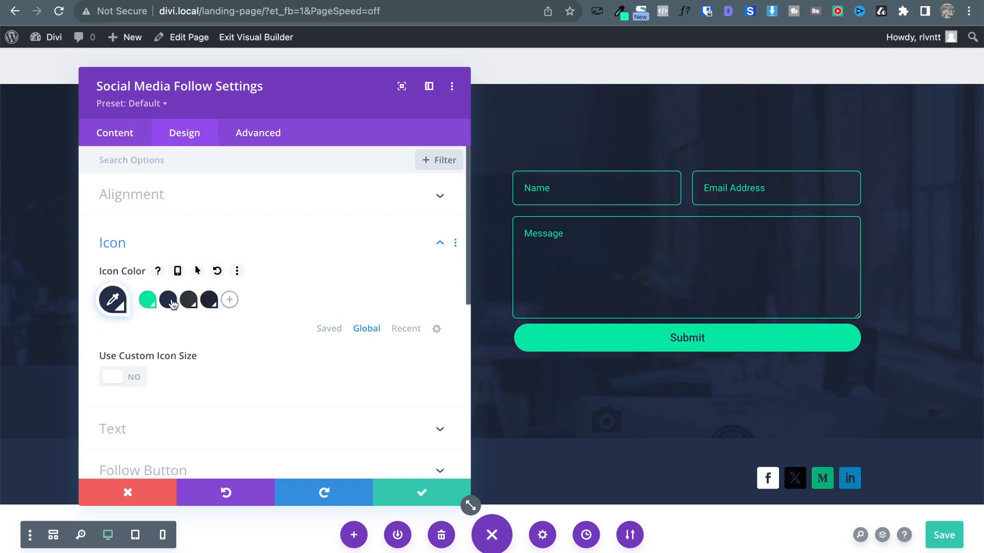
pyautogui.click(115, 135)
# Round the Facebook icon's corners to 25px in its Border settings.
pyautogui.click(112, 209)
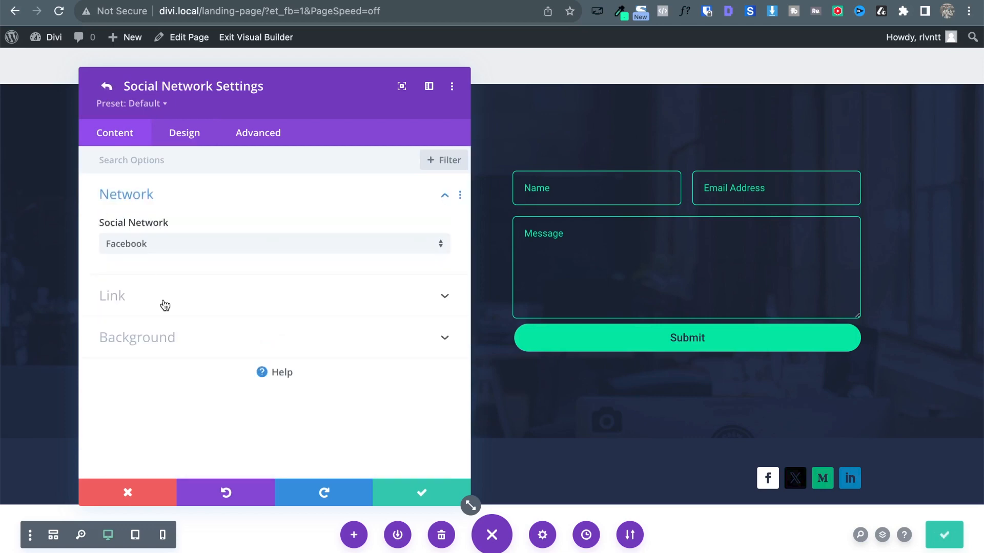
pyautogui.click(190, 135)
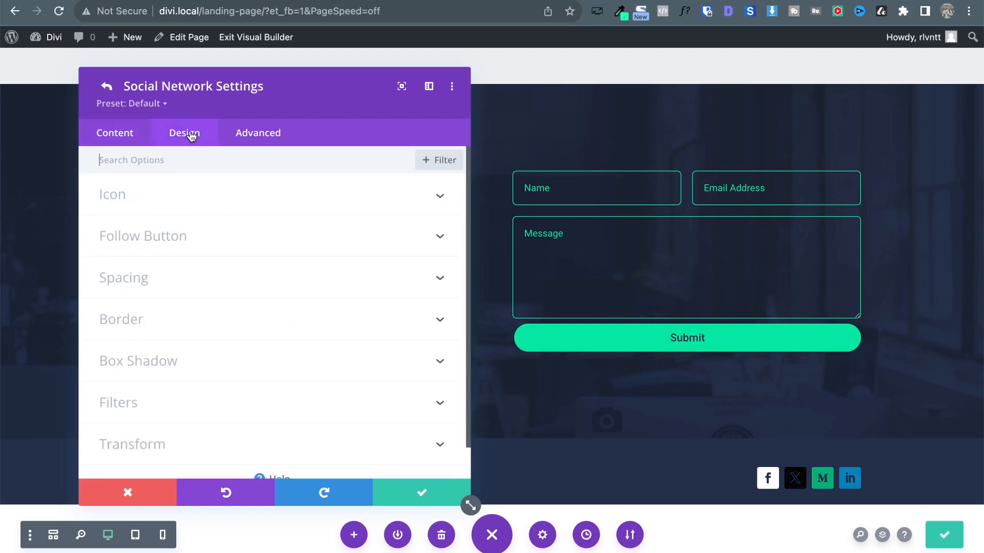
pyautogui.click(151, 318)
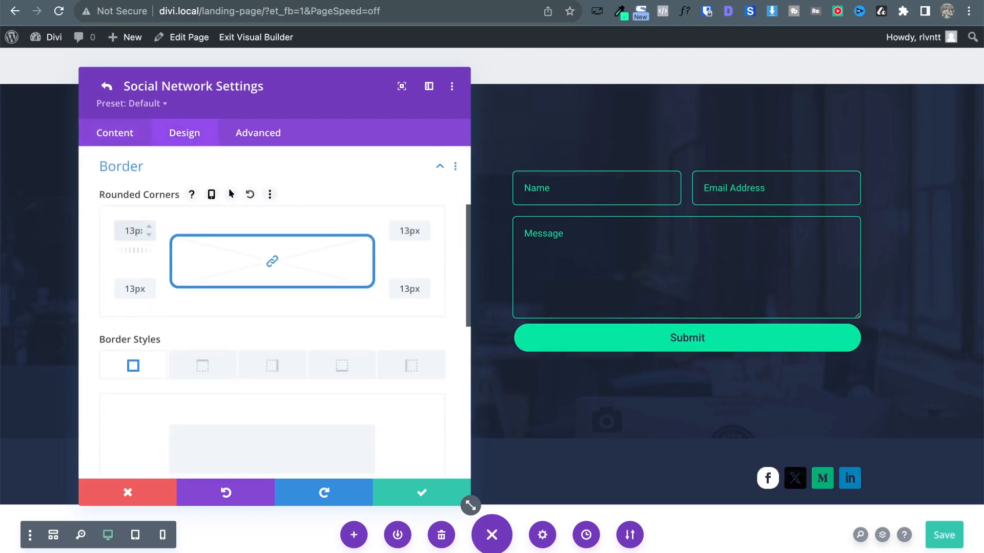
pyautogui.hotkey('shift', 'Up')
pyautogui.press('Up')
pyautogui.press('Up')
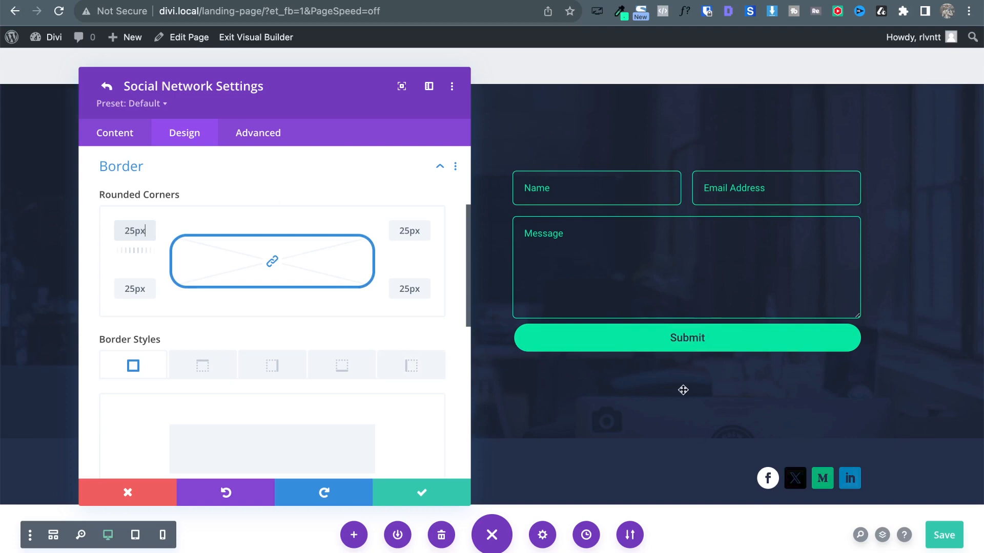
pyautogui.click(144, 177)
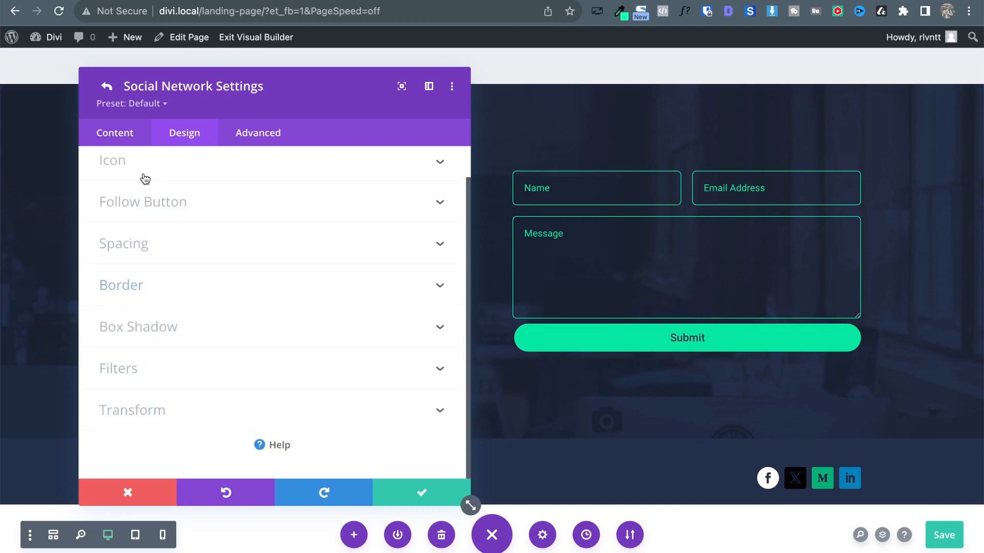
pyautogui.click(163, 285)
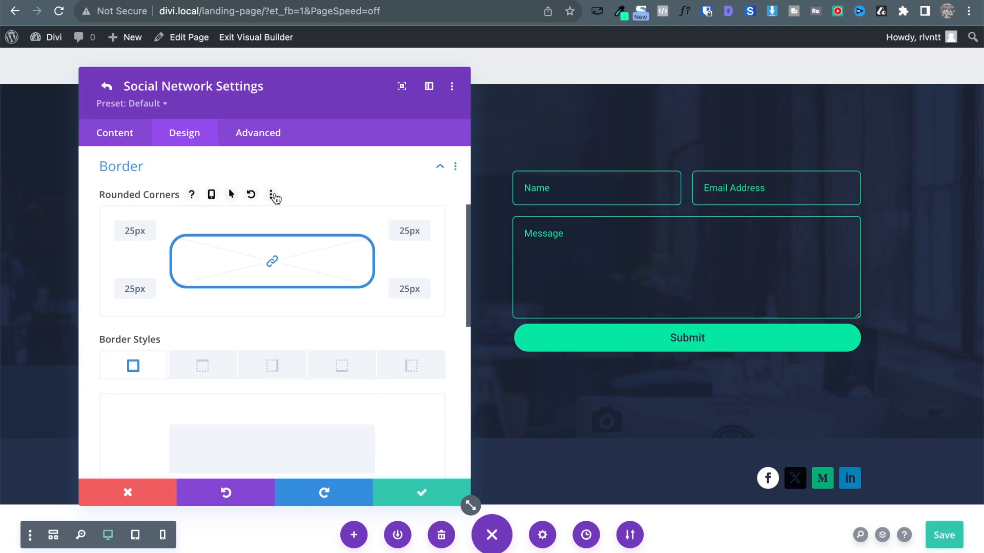
# Extend the 25px rounded corners to all Social Media Follow modules throughout this section.
pyautogui.click(272, 194)
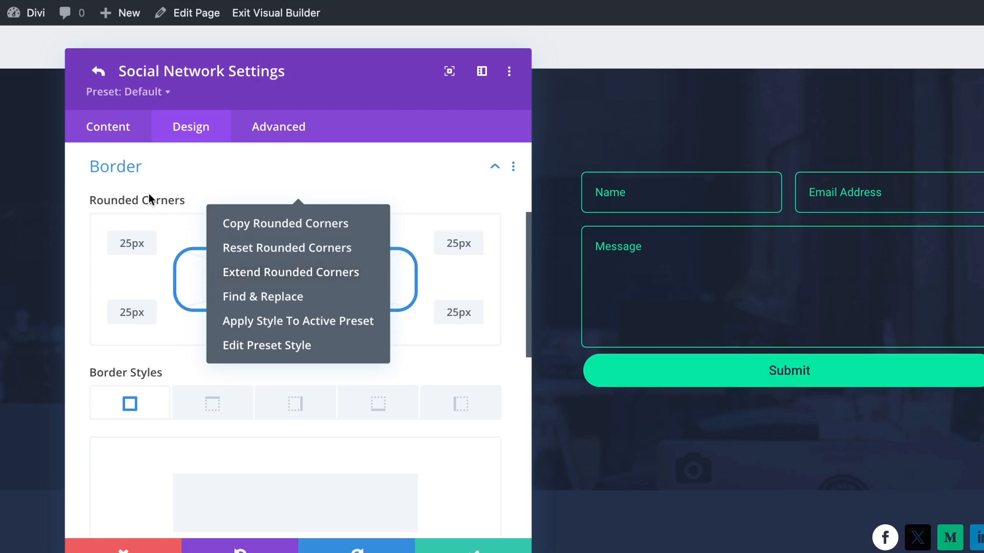
pyautogui.click(164, 199)
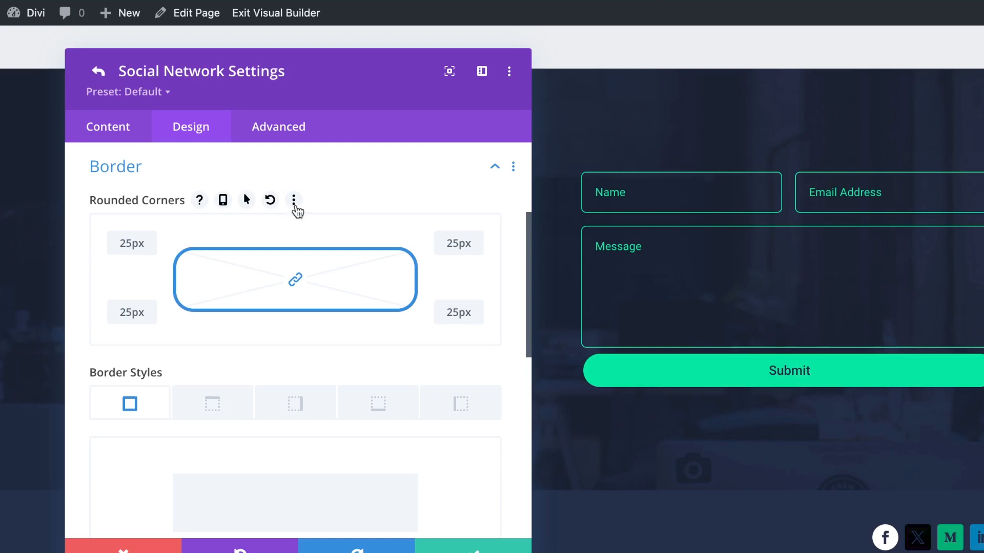
pyautogui.click(295, 204)
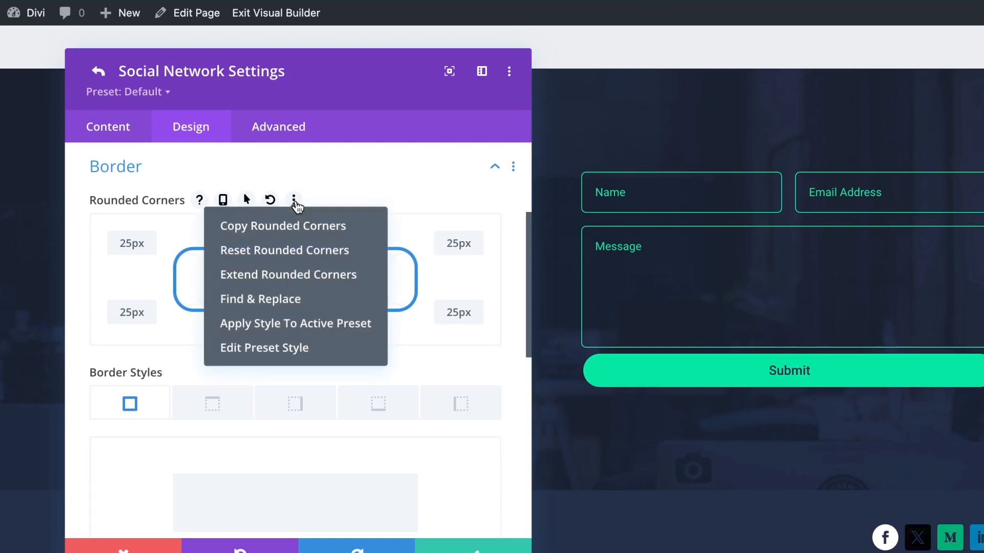
pyautogui.click(301, 276)
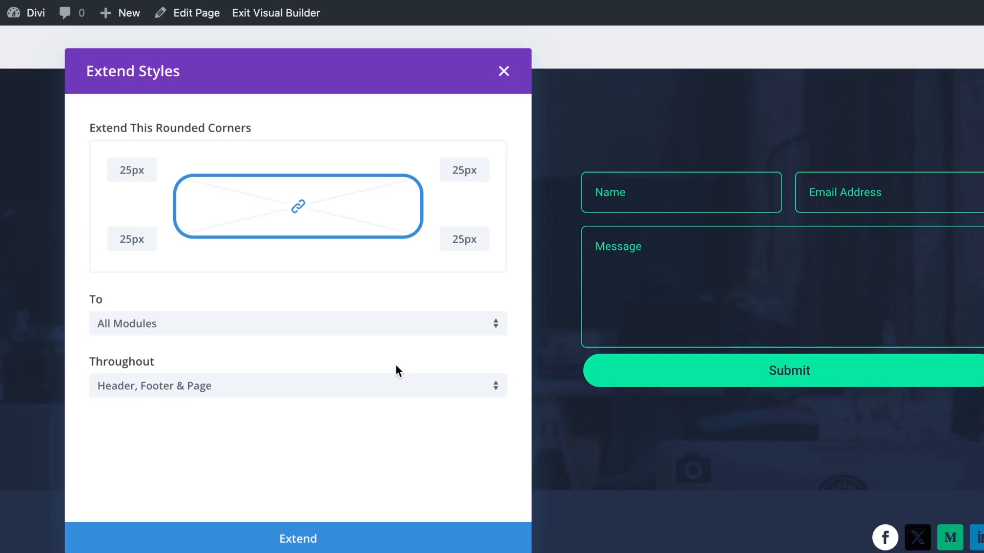
pyautogui.click(307, 331)
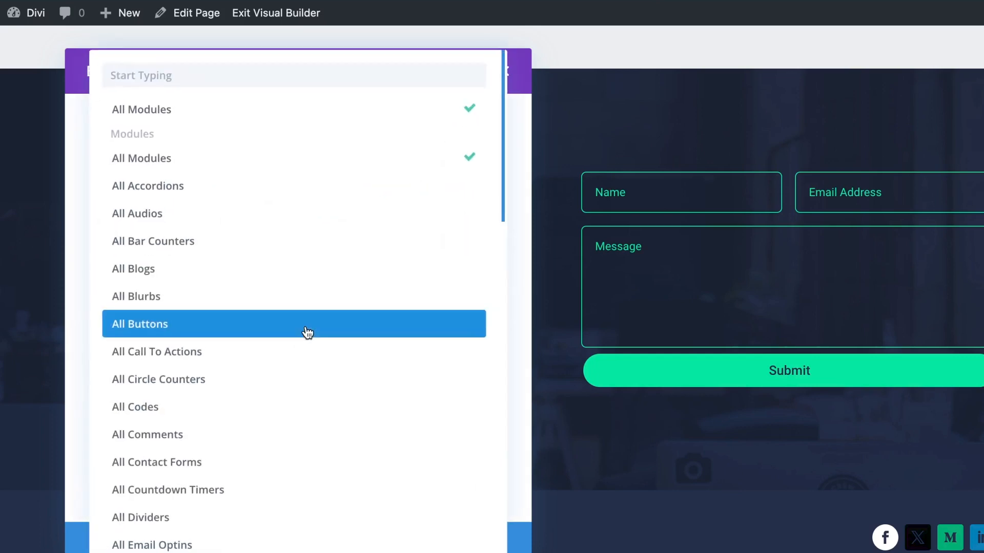
pyautogui.scroll(-4, 257, 336)
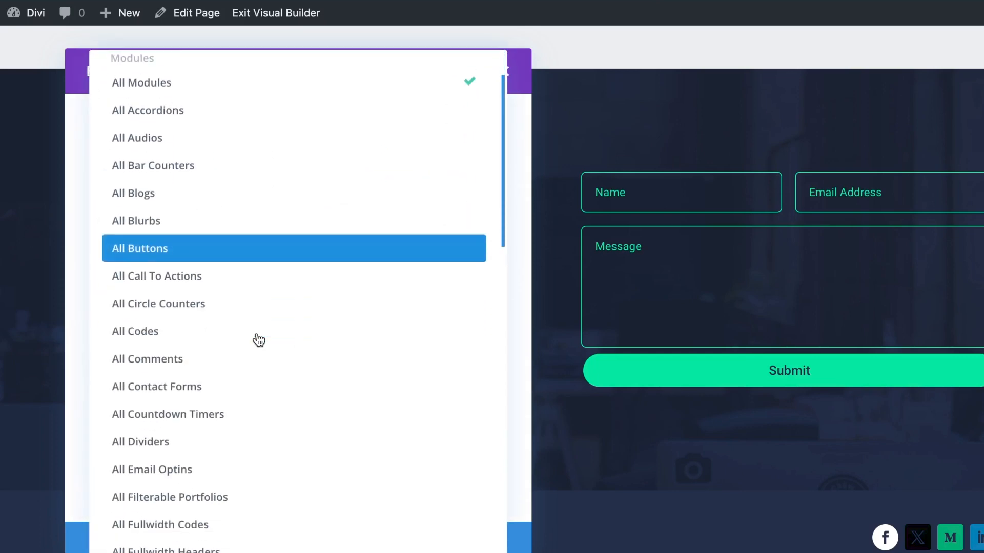
pyautogui.scroll(-15, 259, 339)
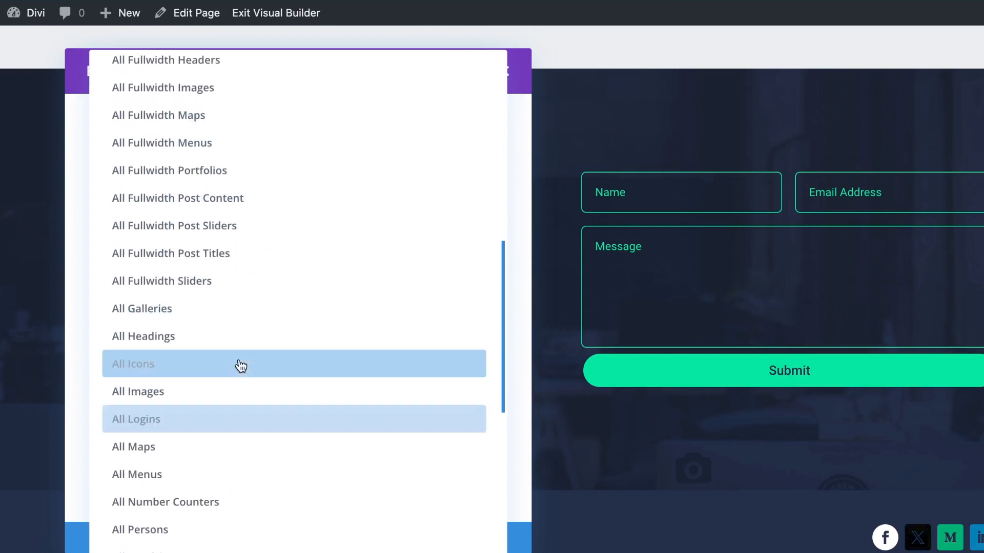
pyautogui.scroll(-8, 241, 367)
pyautogui.scroll(-8, 241, 367)
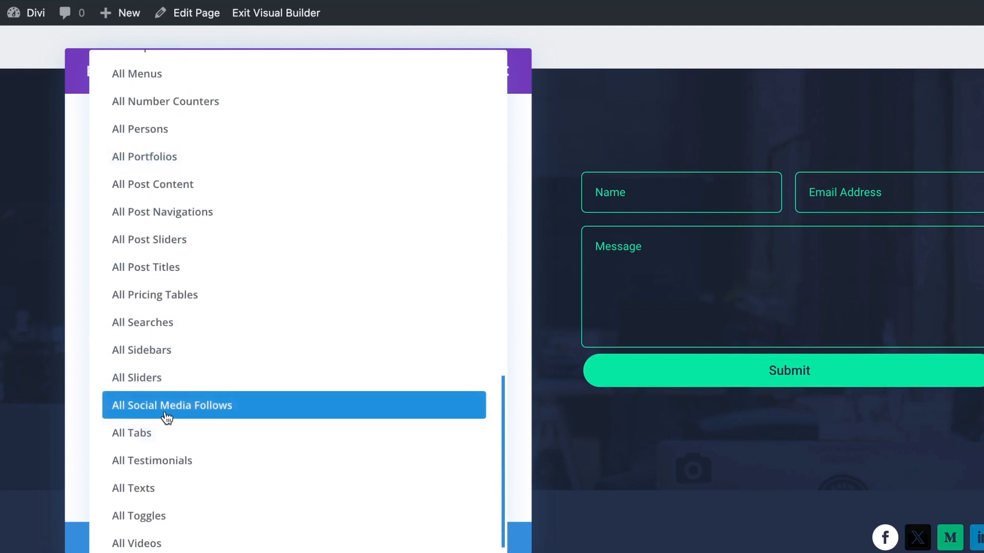
pyautogui.click(210, 404)
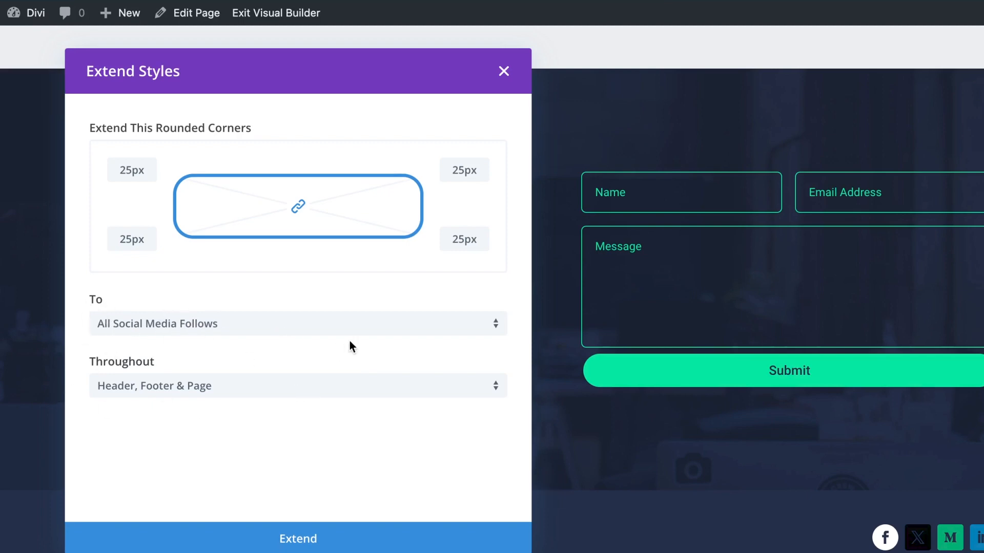
pyautogui.click(160, 395)
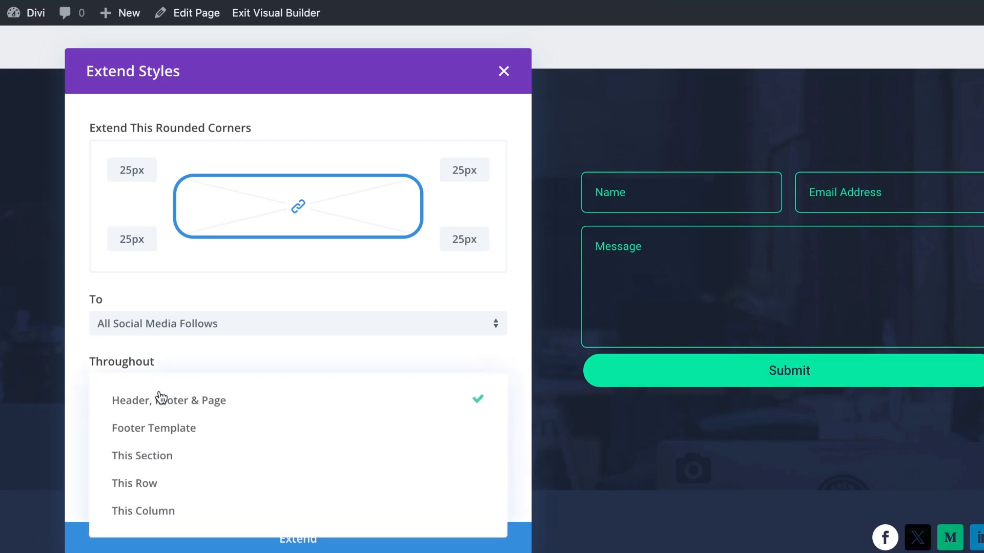
pyautogui.click(210, 458)
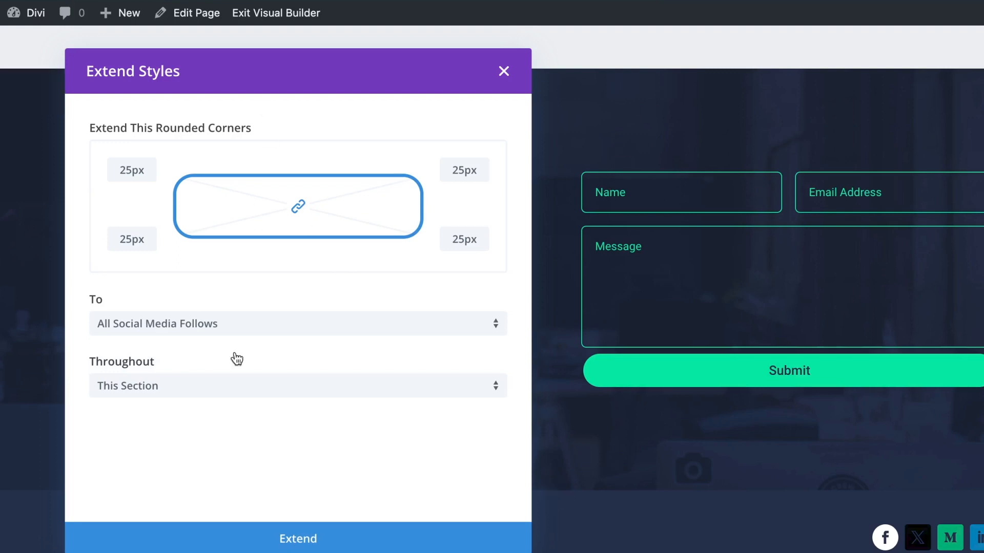
pyautogui.click(300, 544)
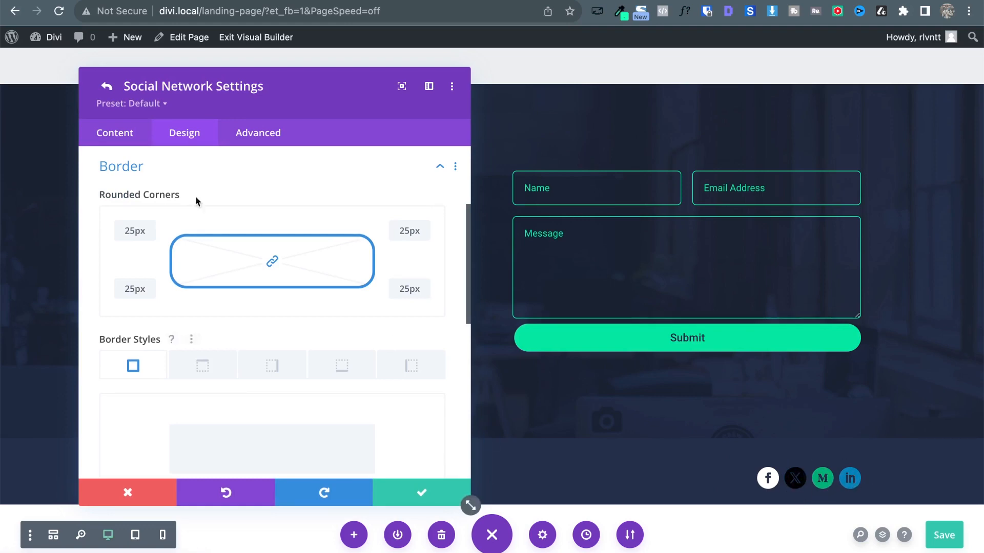
# Review the Facebook icon's background settings and return to the network list.
pyautogui.click(143, 170)
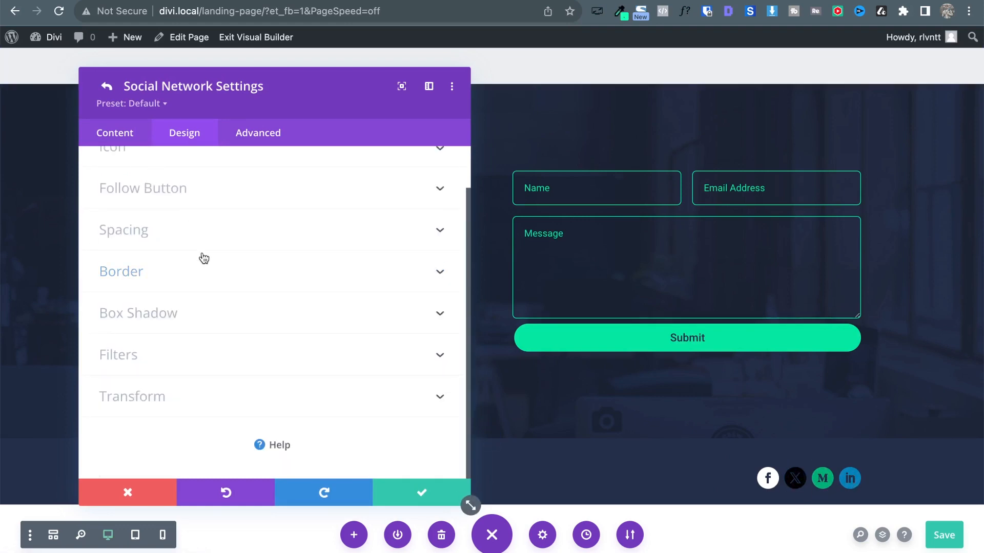
pyautogui.scroll(2, 265, 276)
pyautogui.click(93, 131)
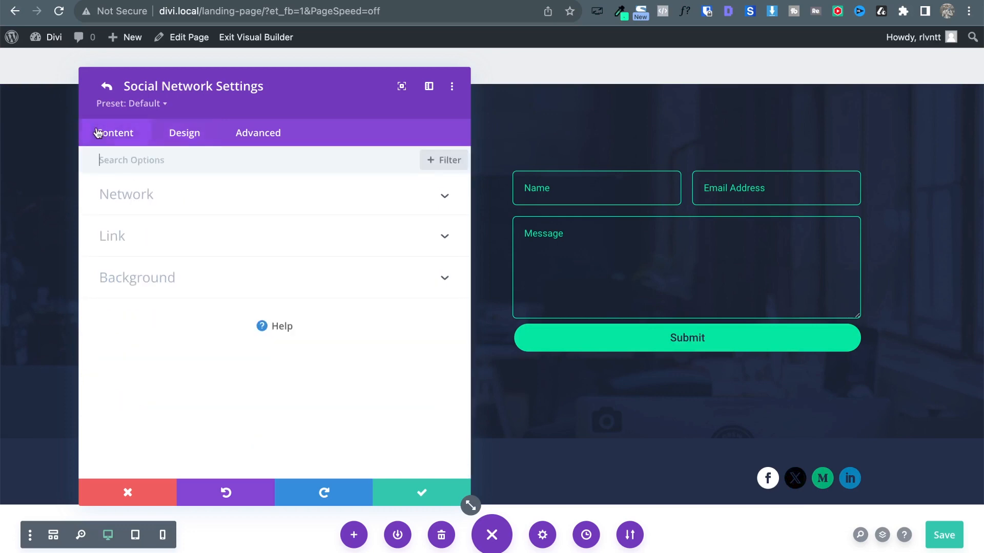
pyautogui.click(164, 264)
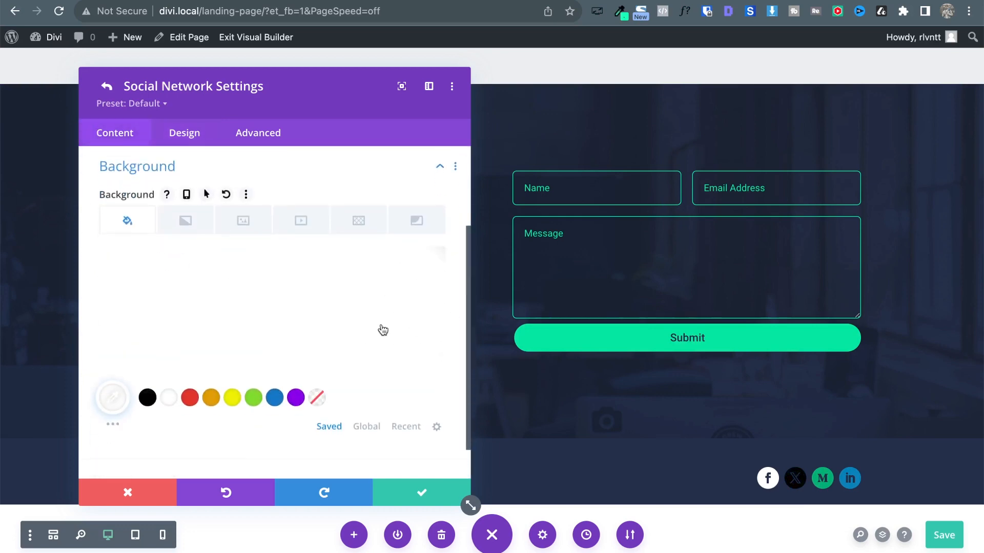
pyautogui.click(245, 195)
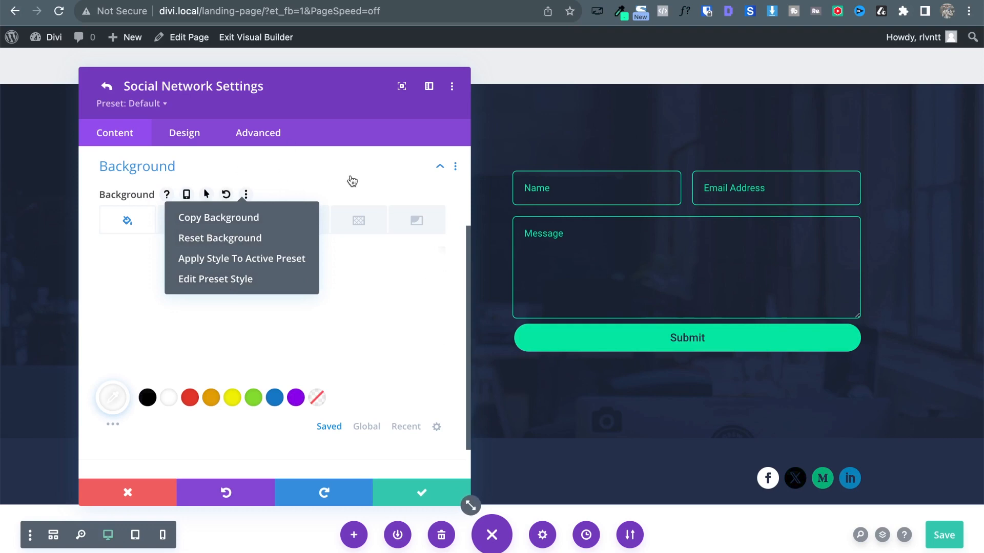
pyautogui.click(430, 493)
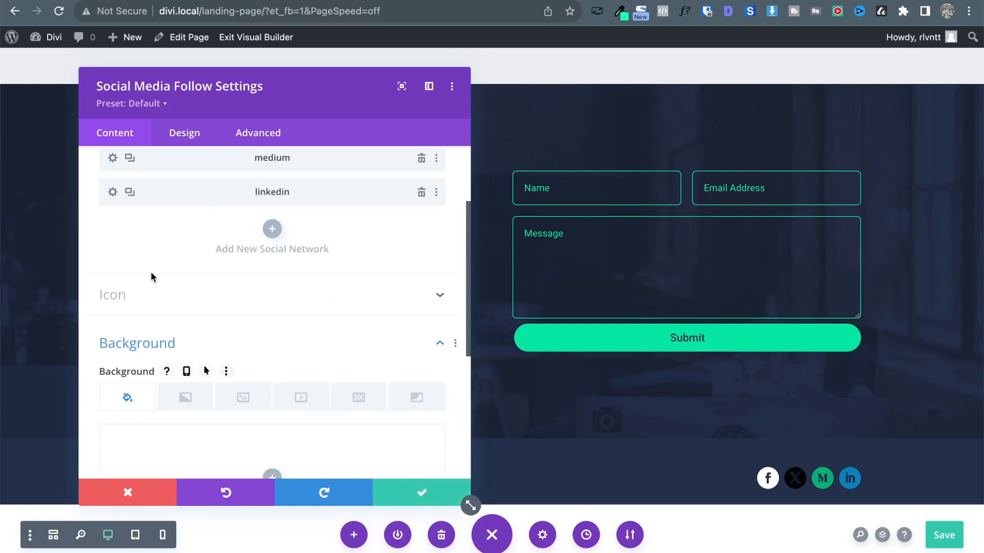
# Give the X and Medium icons white backgrounds.
pyautogui.click(113, 242)
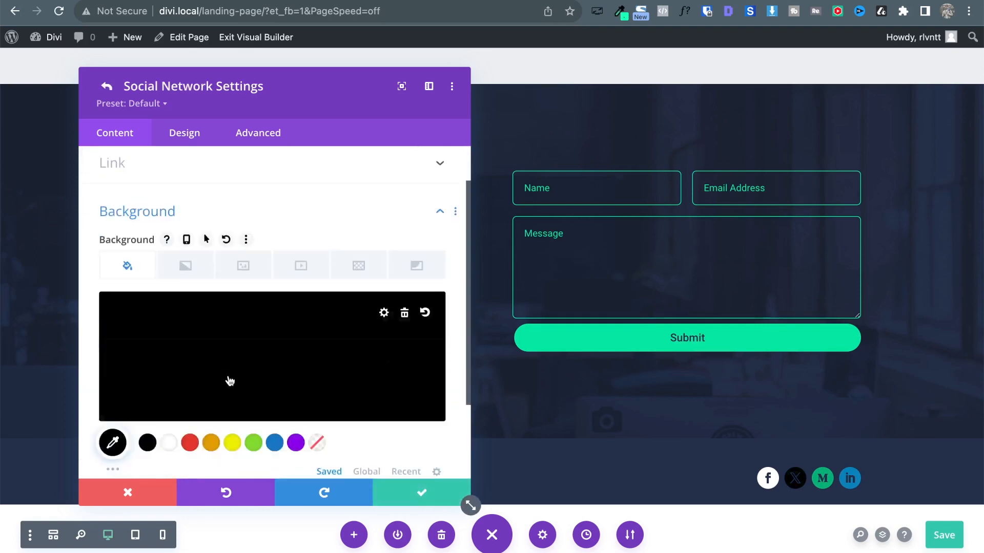
pyautogui.scroll(-2, 230, 381)
pyautogui.click(168, 394)
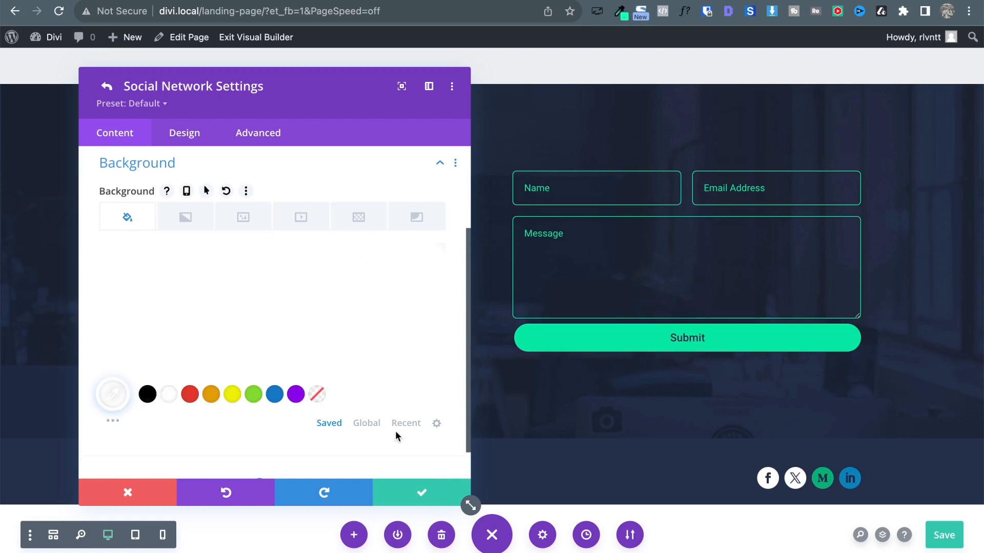
pyautogui.scroll(3, 191, 224)
pyautogui.click(106, 86)
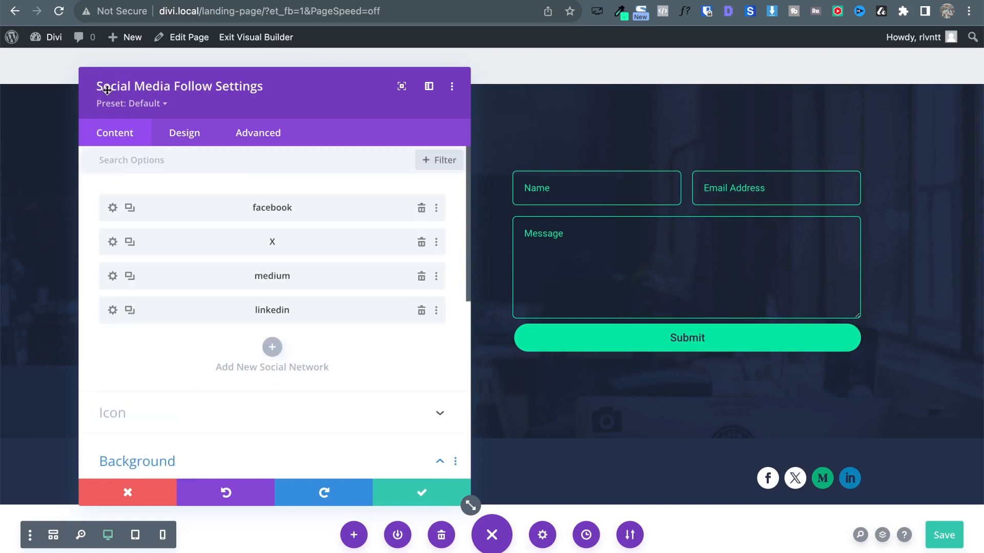
pyautogui.click(112, 276)
pyautogui.scroll(-5, 246, 410)
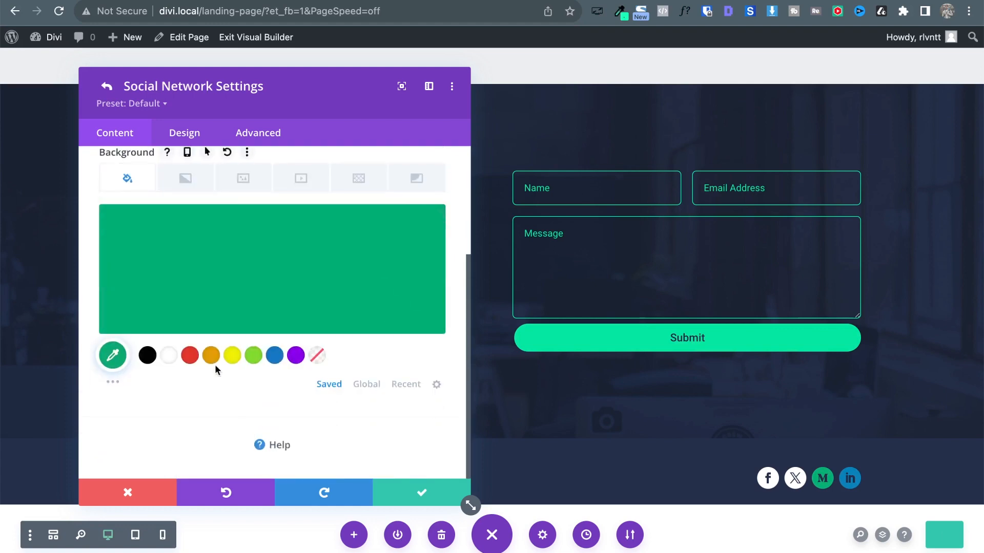
pyautogui.click(169, 355)
pyautogui.scroll(4, 95, 183)
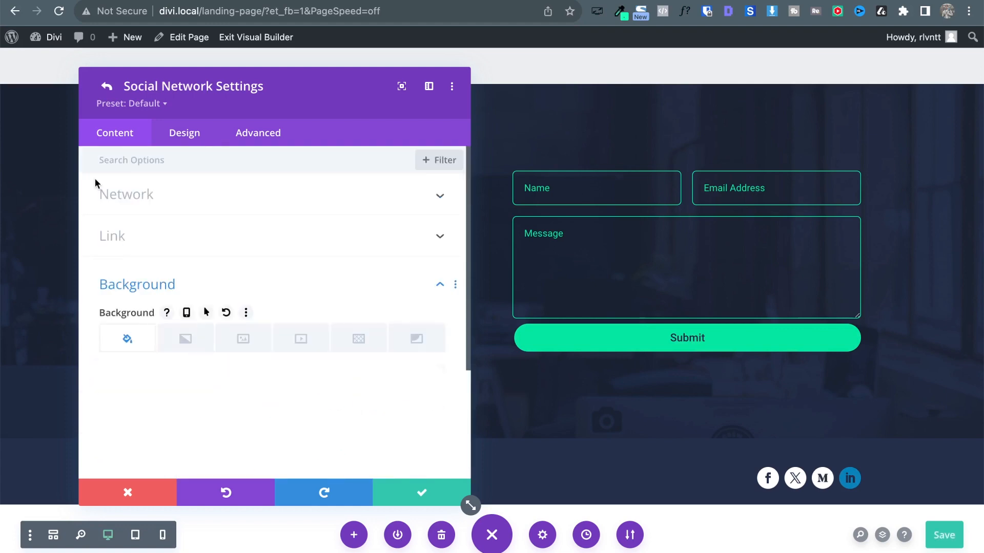
# Give the LinkedIn icon a white background, confirm, and close the icon settings.
pyautogui.click(106, 86)
pyautogui.scroll(-2, 131, 256)
pyautogui.click(108, 262)
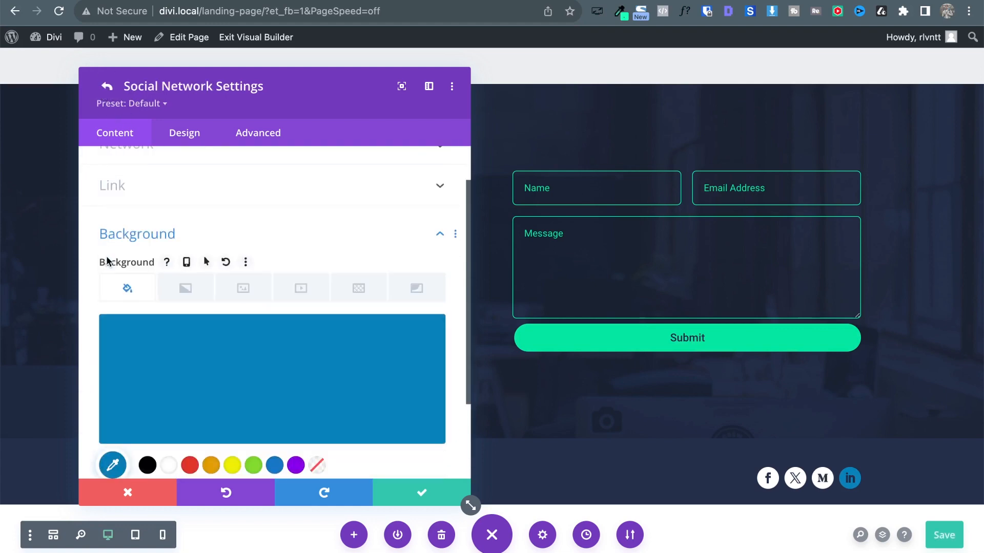
pyautogui.click(168, 465)
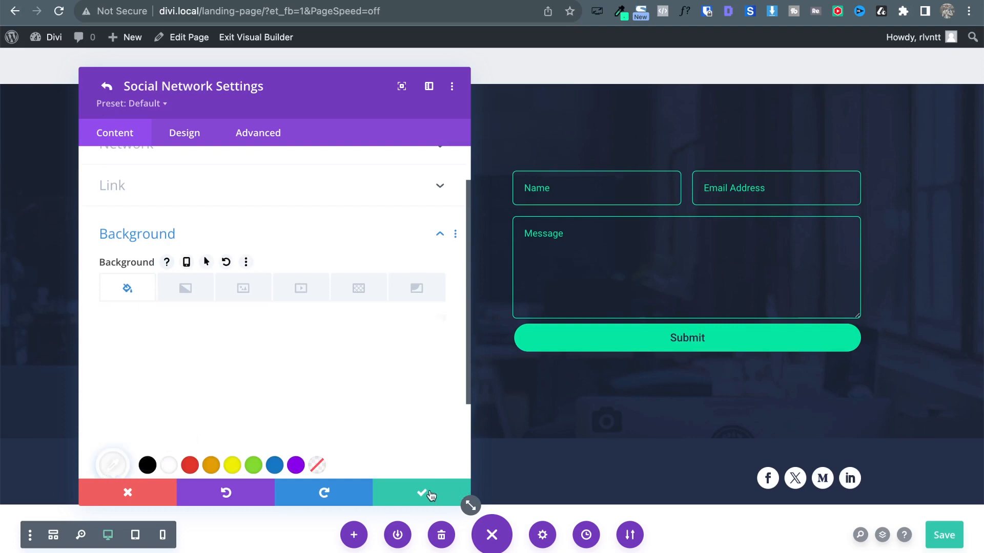
pyautogui.click(430, 495)
pyautogui.click(408, 495)
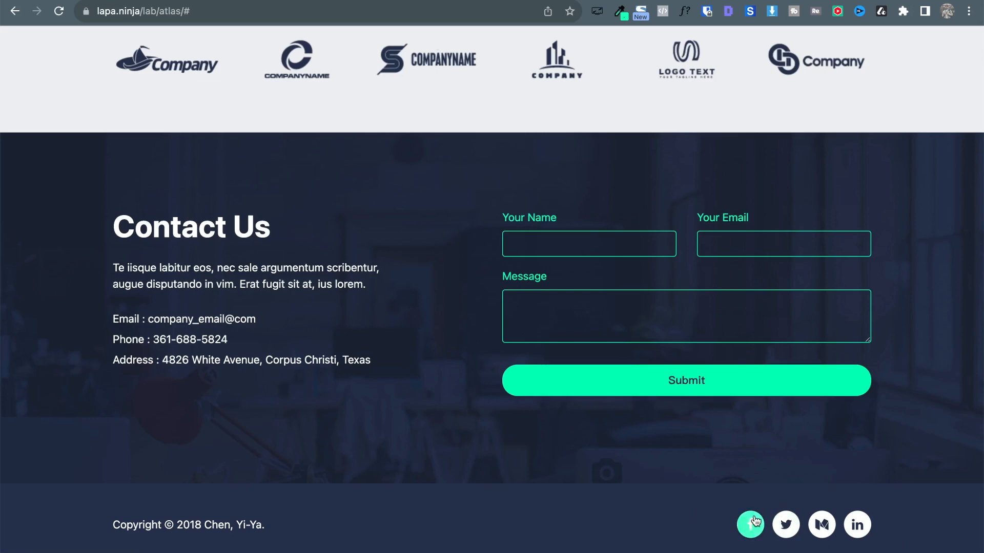
pyautogui.click(297, 0)
pyautogui.moveTo(771, 479)
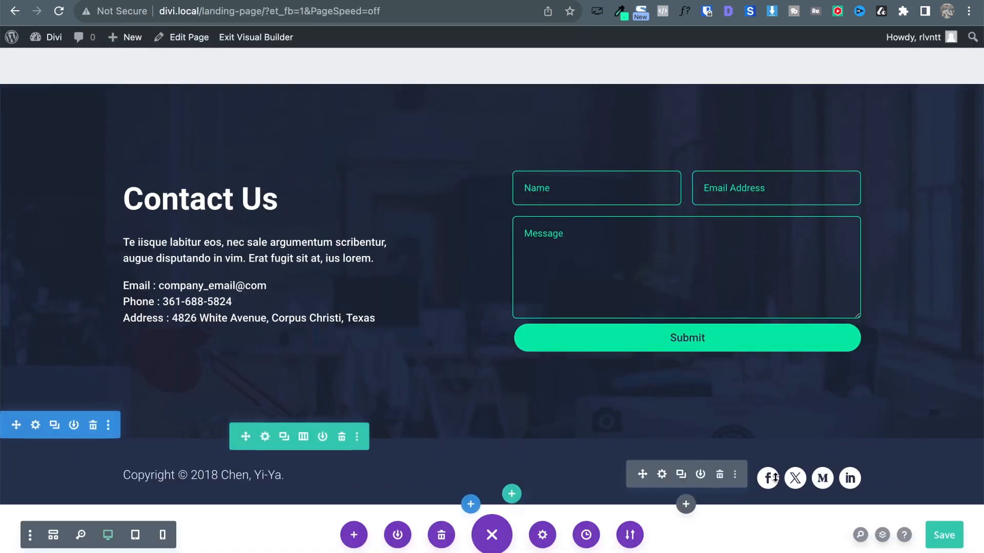
# Set the Facebook icon's hover background to the green global colour.
pyautogui.click(662, 475)
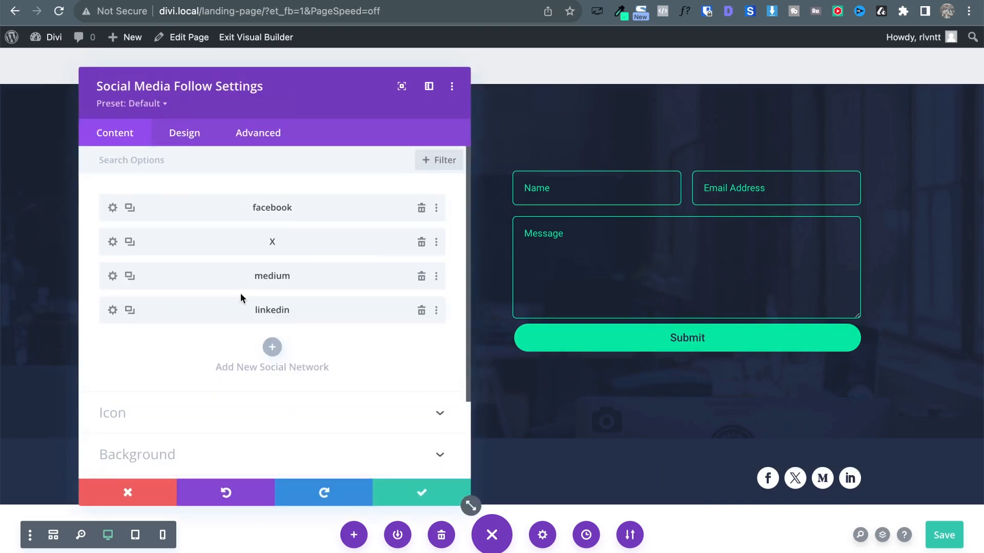
pyautogui.click(113, 210)
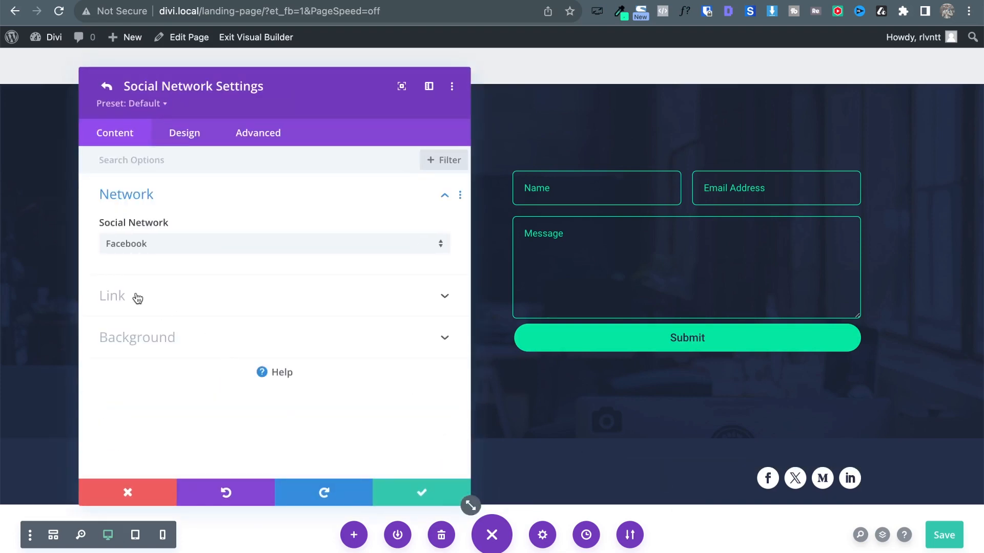
pyautogui.click(221, 347)
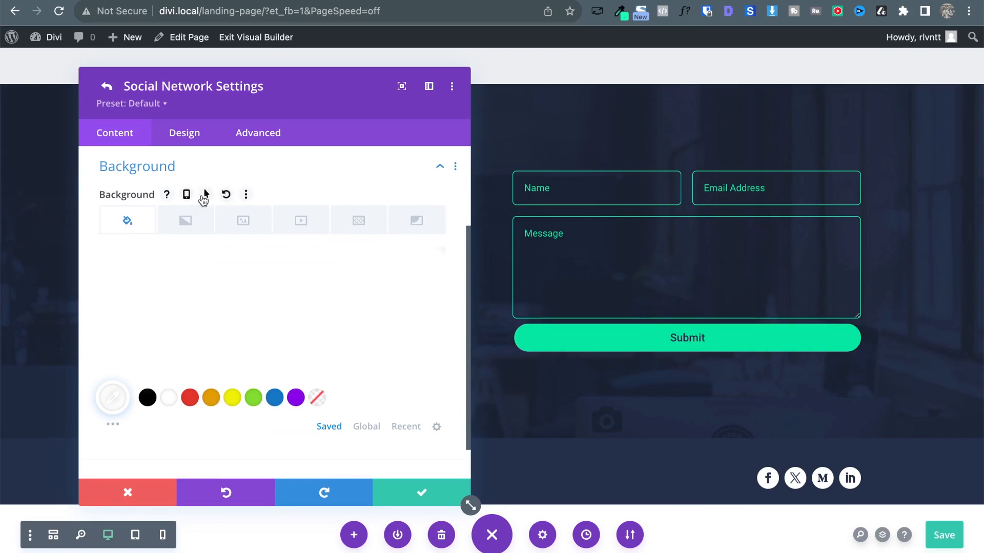
pyautogui.click(205, 195)
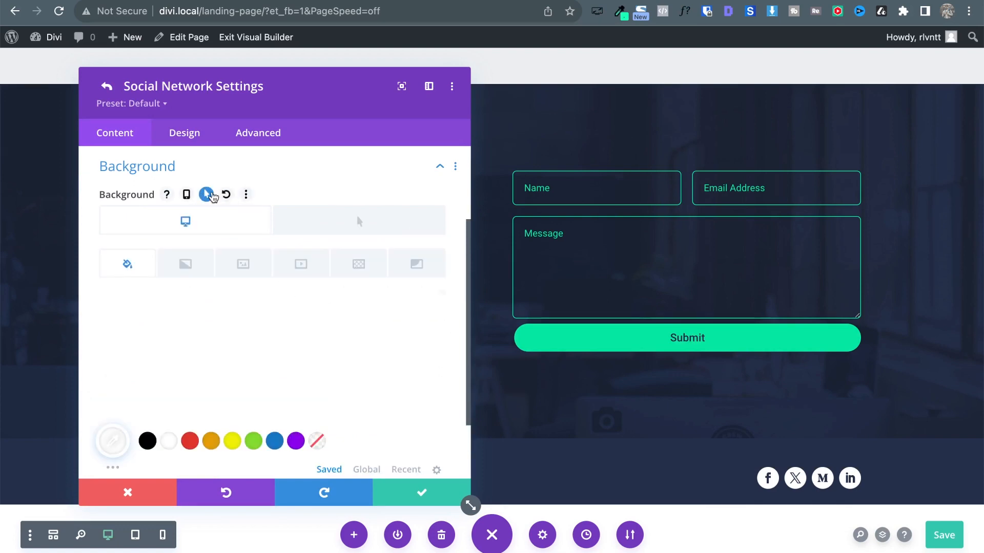
pyautogui.click(384, 237)
pyautogui.scroll(-3, 363, 423)
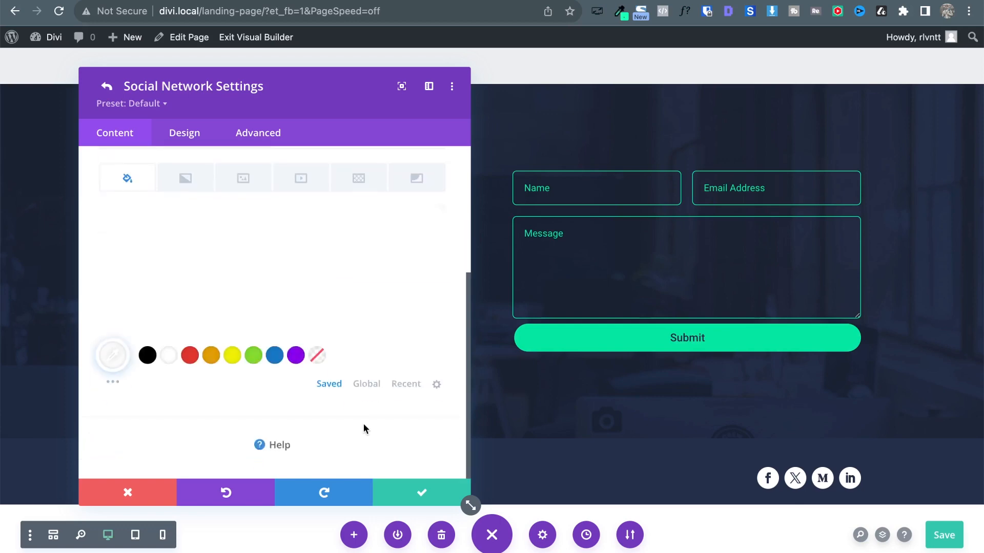
pyautogui.click(378, 385)
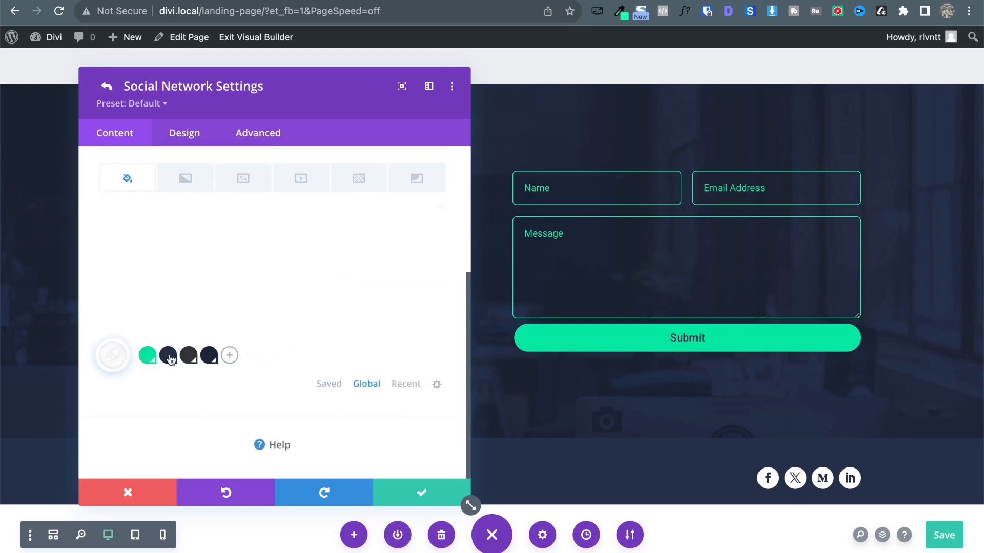
pyautogui.click(148, 355)
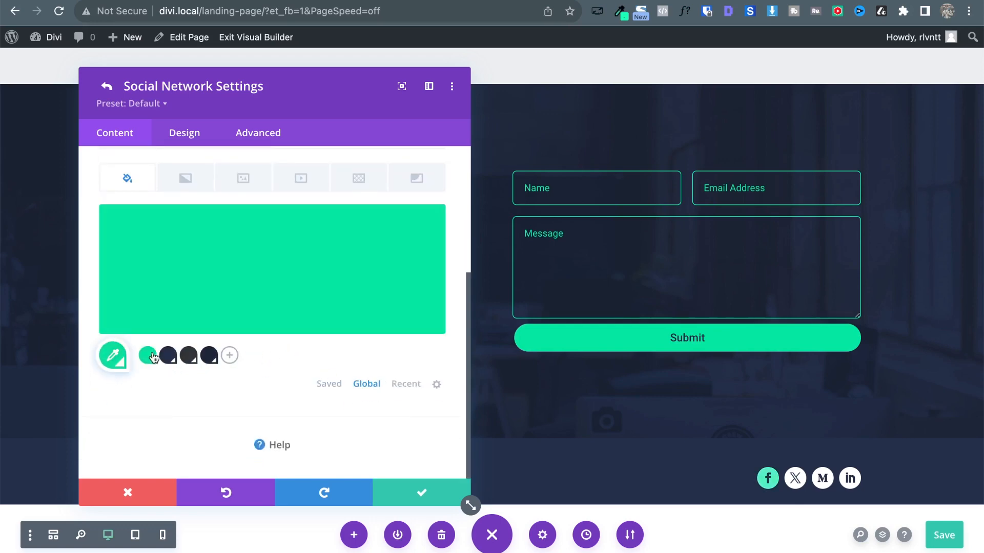
pyautogui.scroll(5, 348, 292)
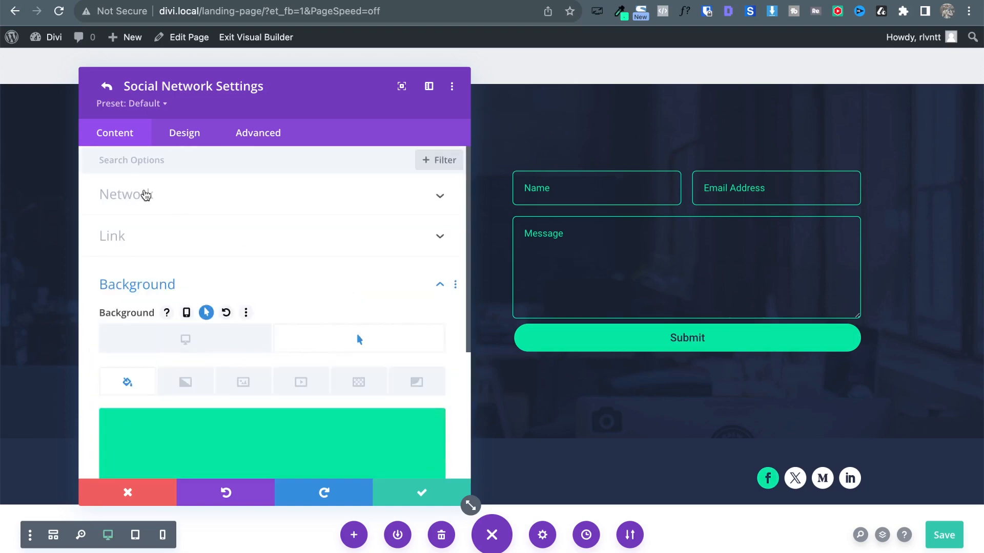
# Make the Facebook icon glyph white on hover and close the icon settings.
pyautogui.click(189, 137)
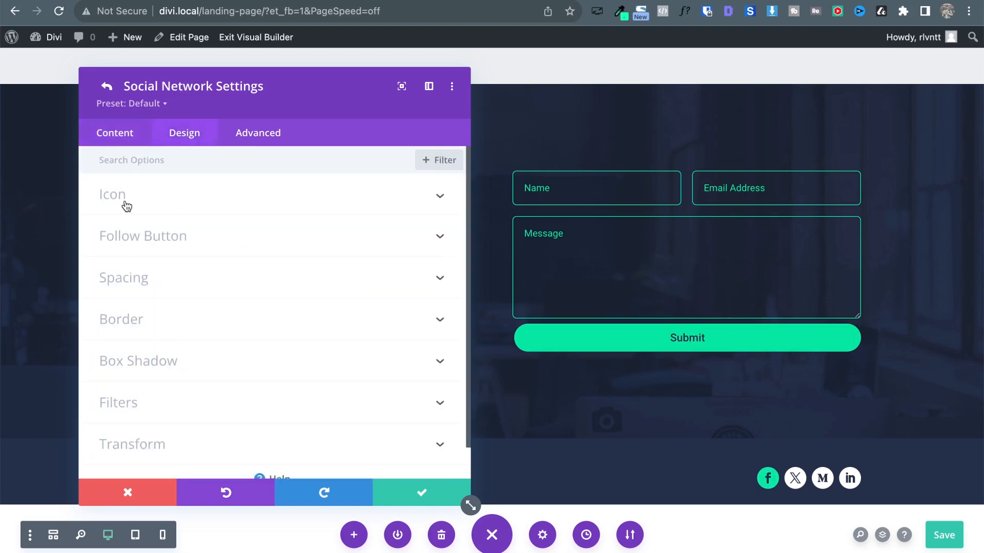
pyautogui.click(126, 206)
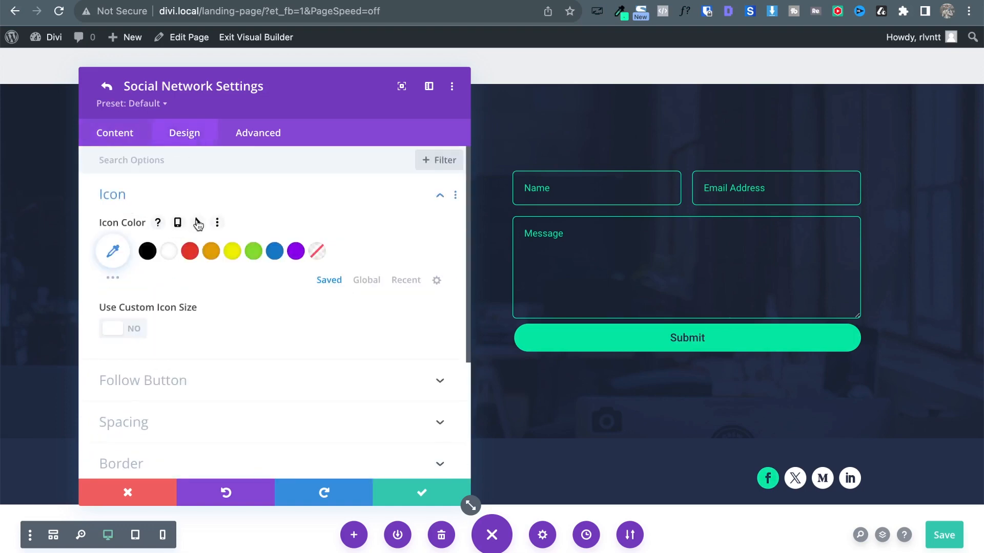
pyautogui.click(198, 223)
pyautogui.click(169, 291)
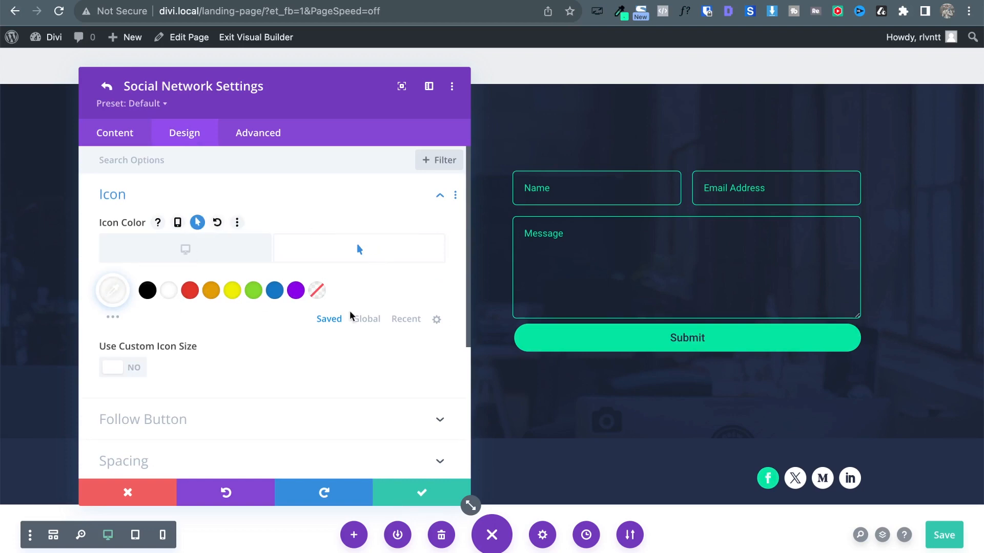
pyautogui.click(420, 494)
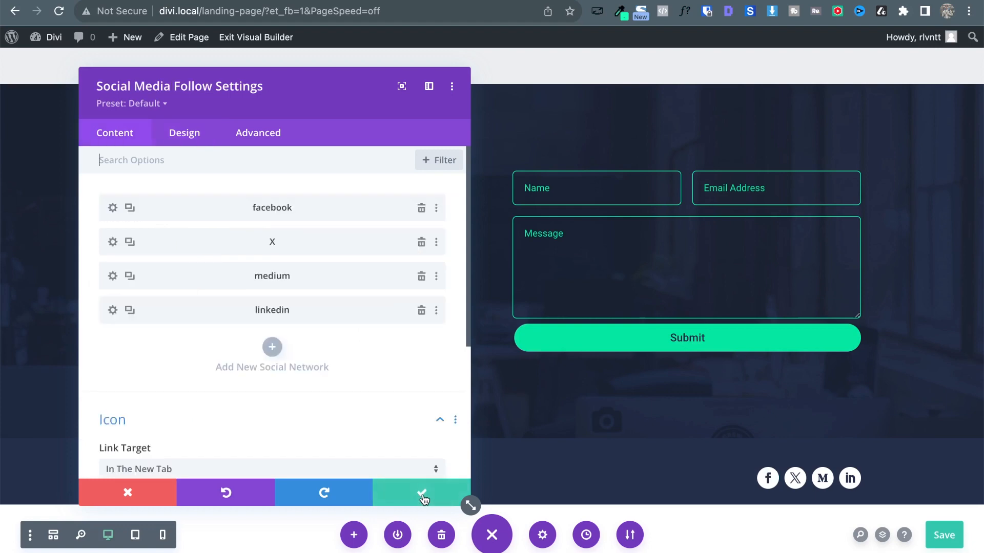
pyautogui.click(428, 493)
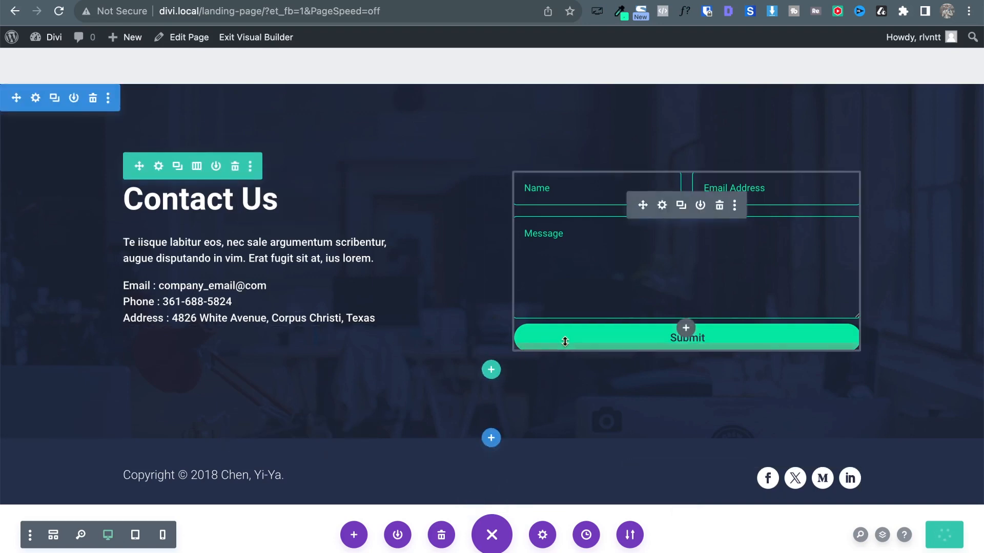
# Set the contact section's bottom padding to 25px and save the page.
pyautogui.click(35, 424)
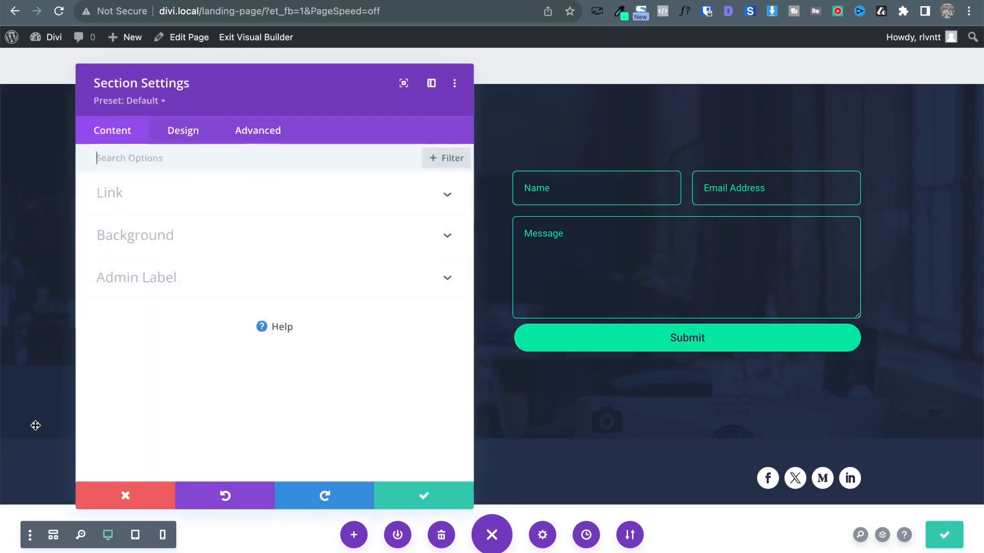
pyautogui.moveTo(194, 88); pyautogui.dragTo(311, 64)
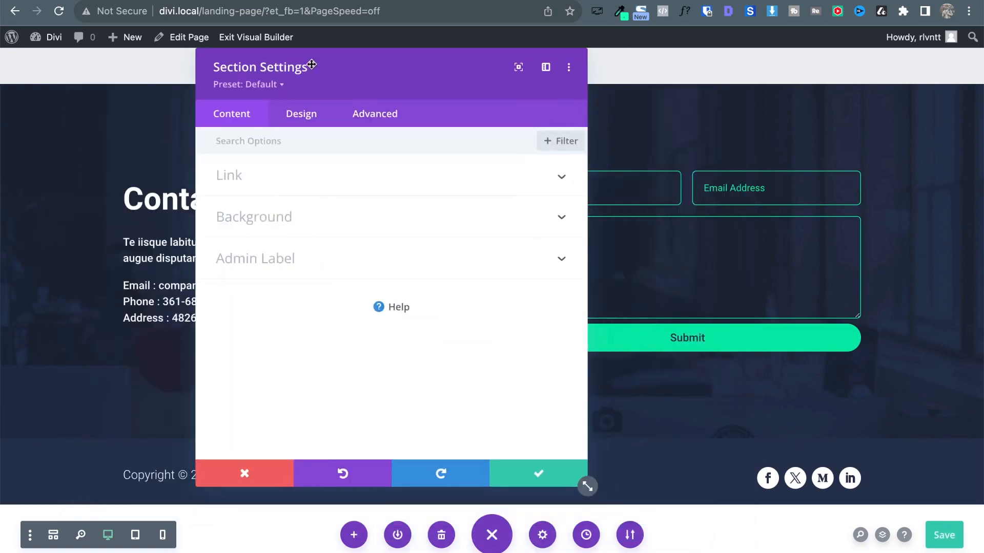
pyautogui.click(314, 115)
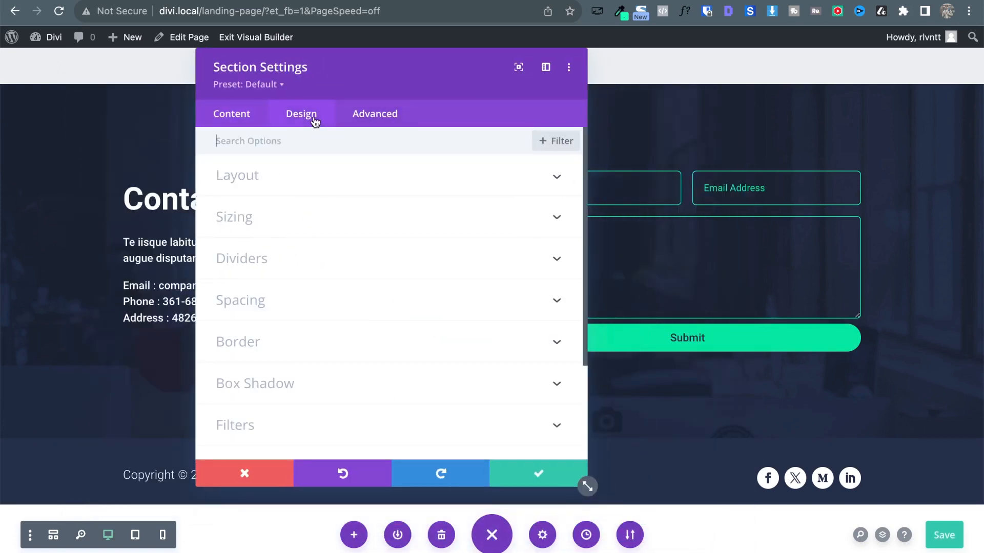
pyautogui.click(290, 307)
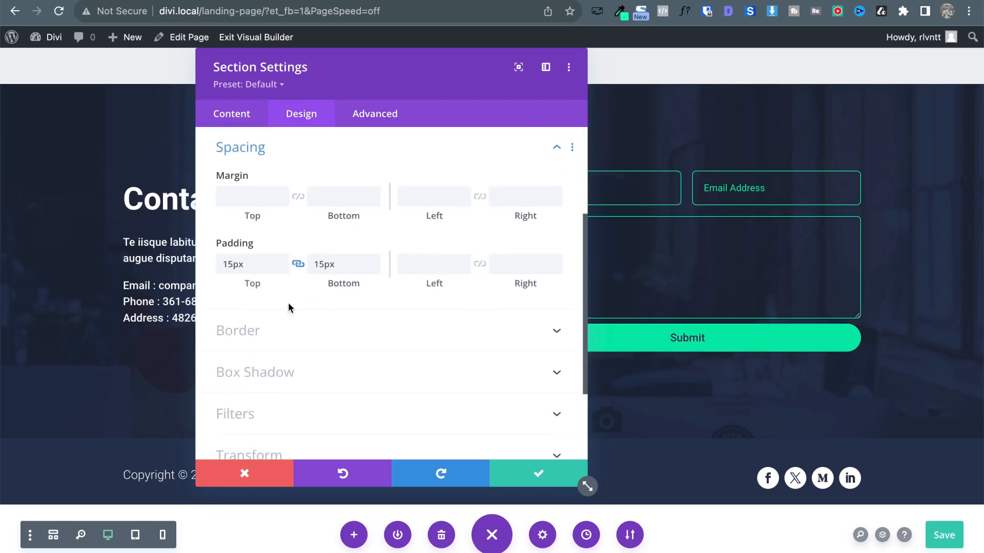
pyautogui.click(345, 264)
pyautogui.hotkey('shift', 'Up')
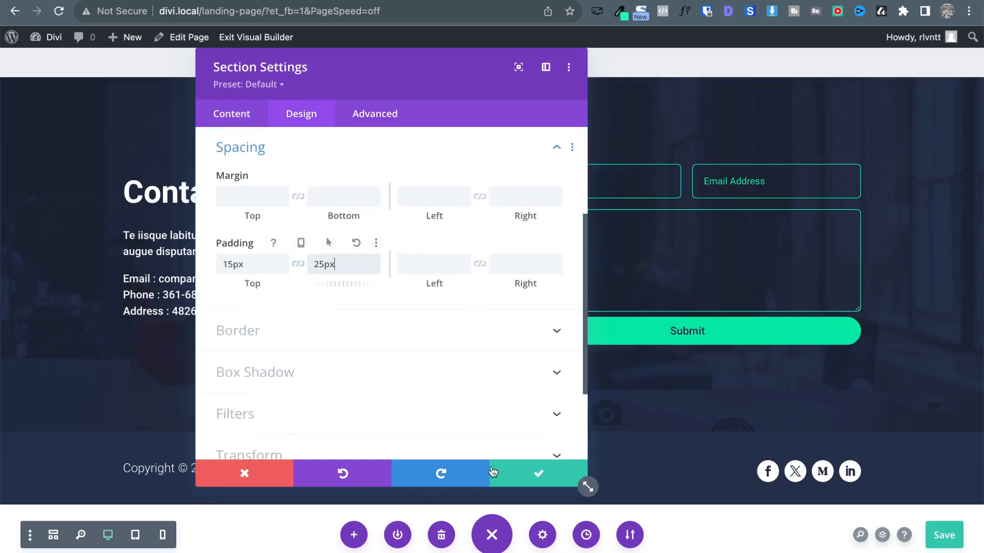
pyautogui.click(524, 468)
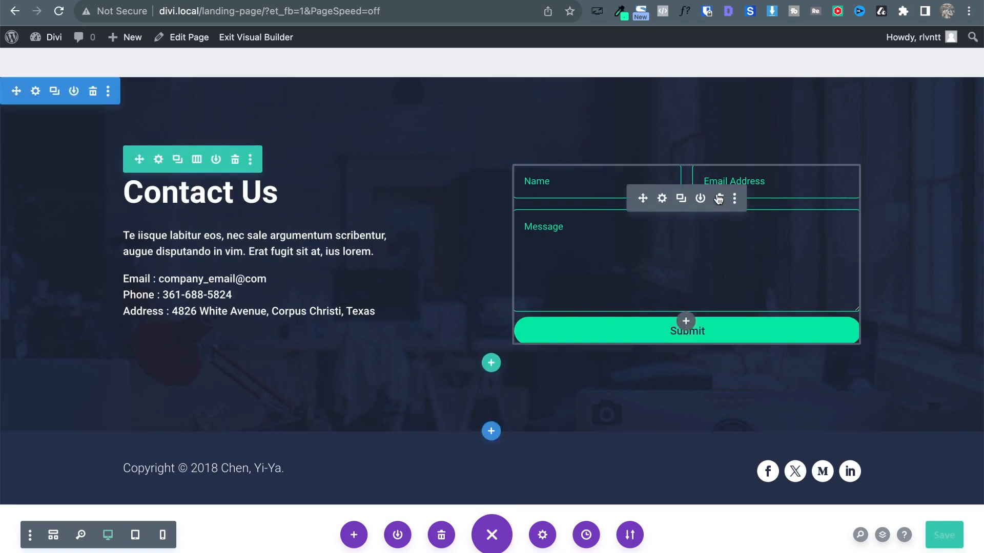
pyautogui.hotkey('ctrl', 's')
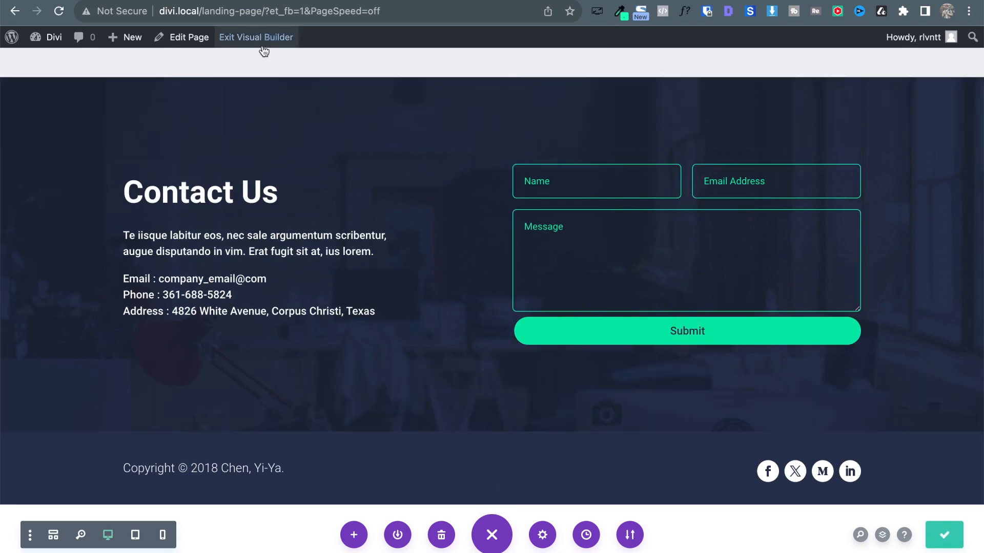
# Exit the builder and scroll through the live landing page from hero to footer.
pyautogui.click(265, 47)
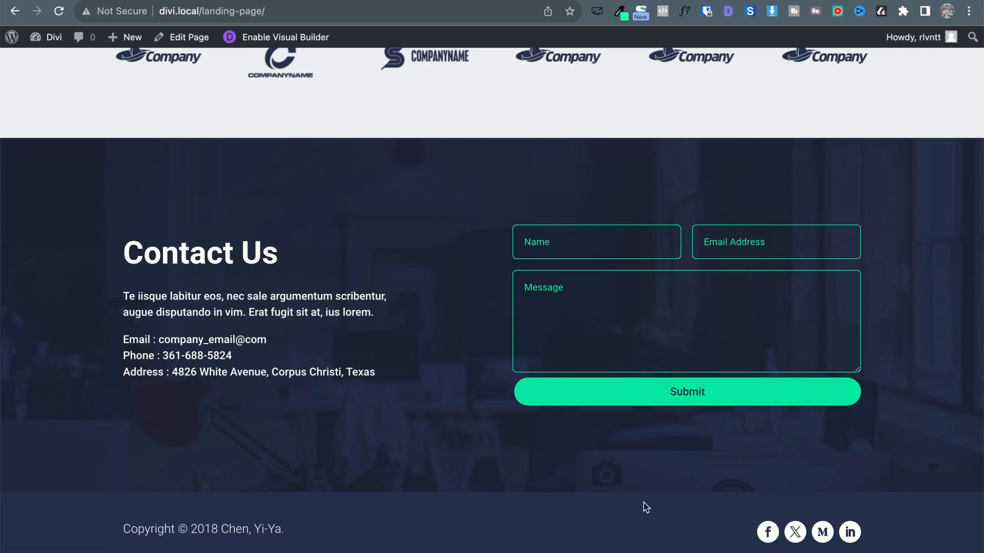
pyautogui.scroll(-1, 435, 295)
pyautogui.scroll(20, 435, 296)
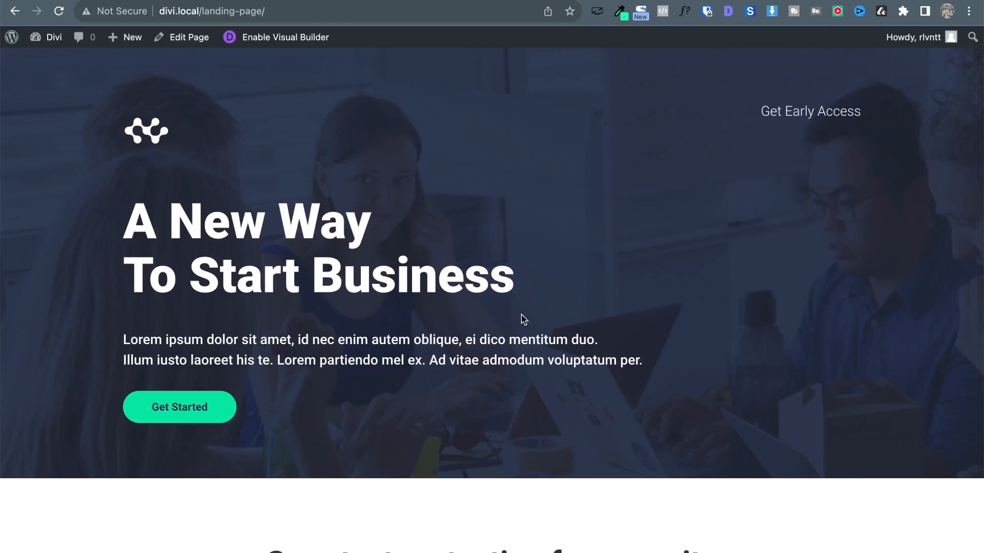
pyautogui.scroll(-2, 623, 291)
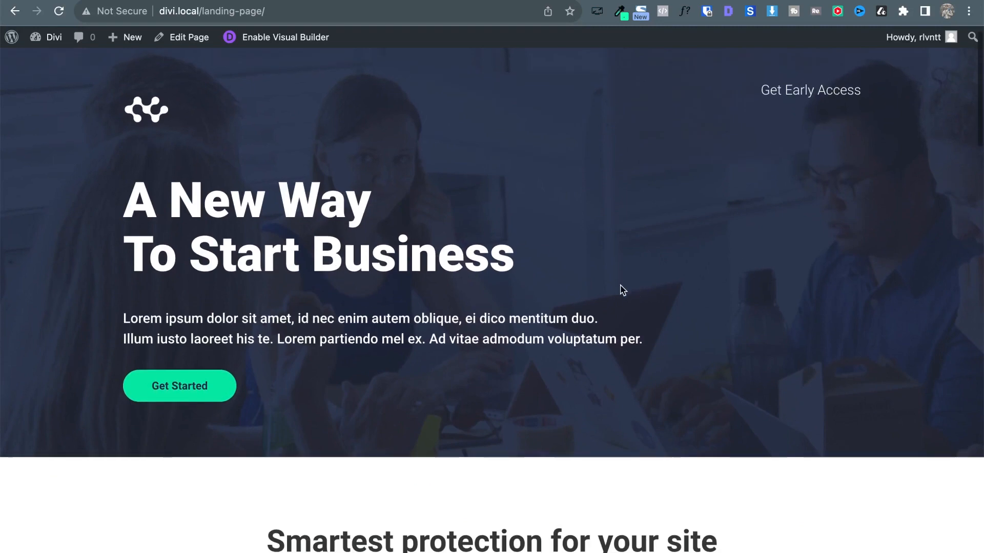
pyautogui.scroll(-14, 587, 197)
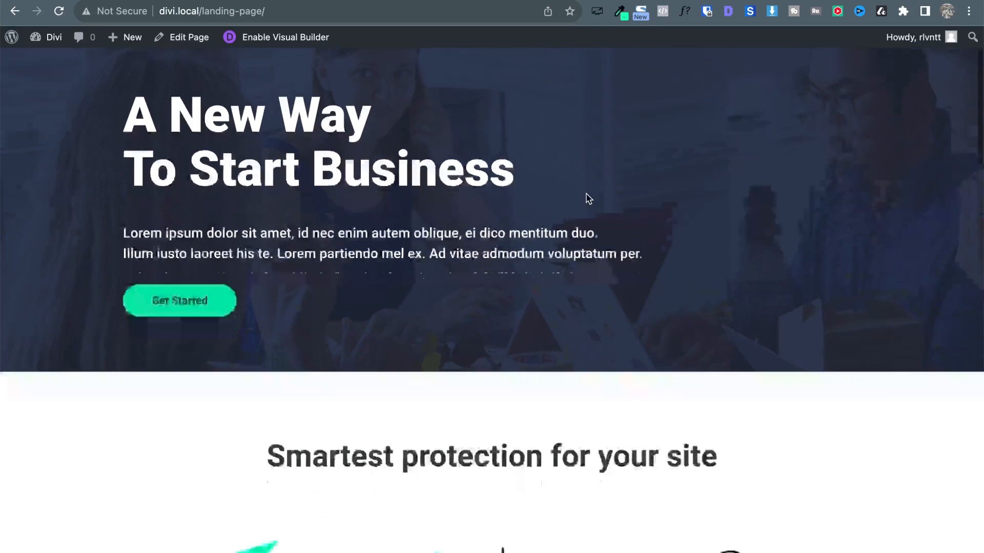
pyautogui.scroll(-6, 587, 198)
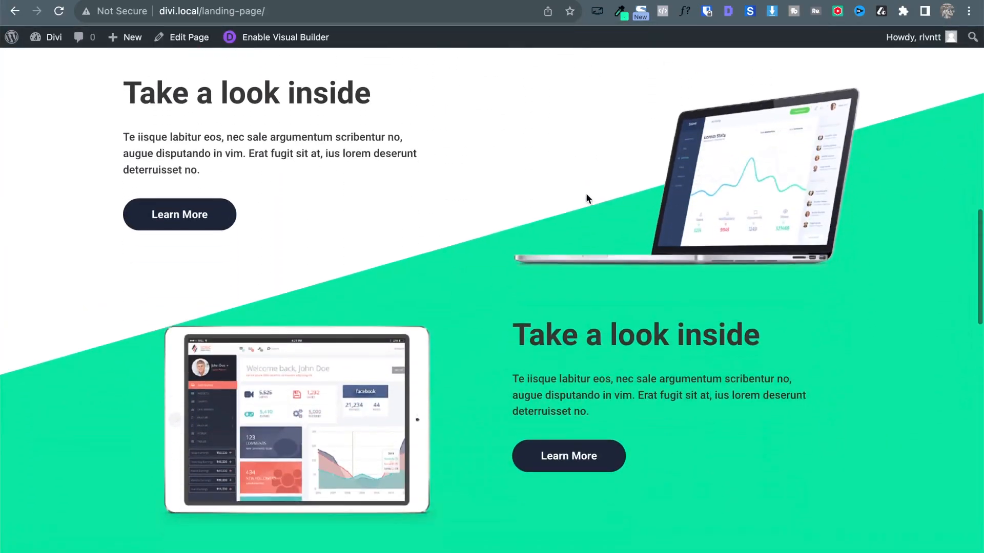
pyautogui.scroll(-11, 681, 307)
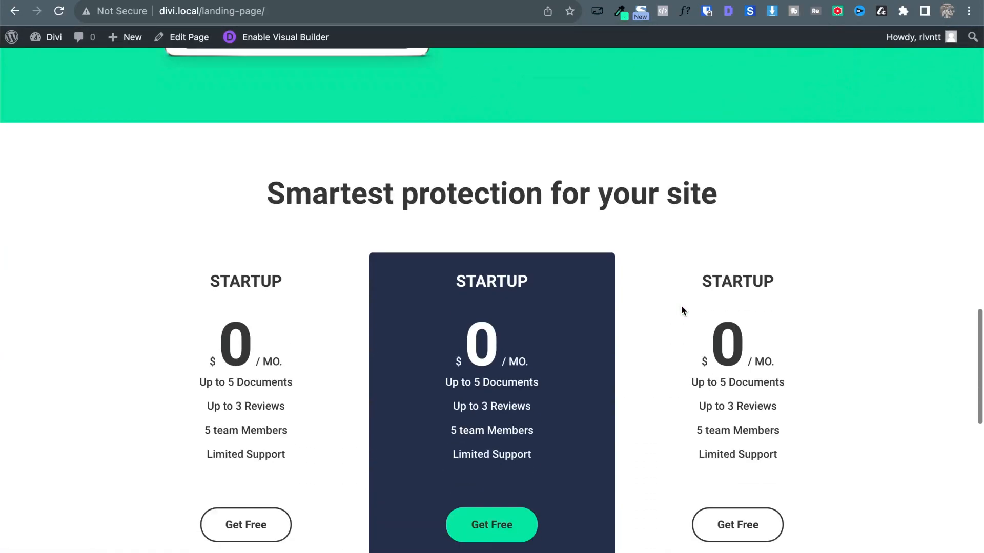
pyautogui.scroll(-7, 681, 307)
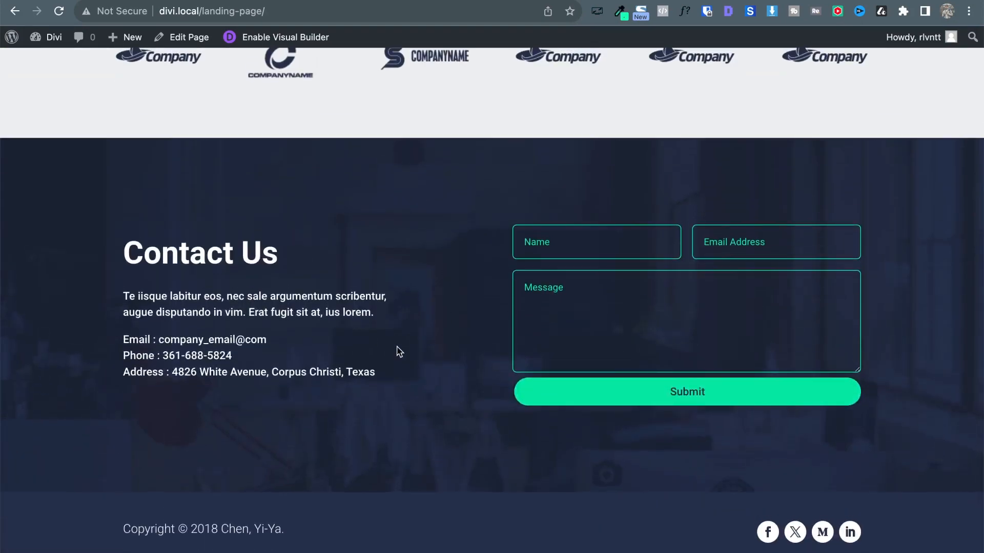
pyautogui.scroll(20, 409, 316)
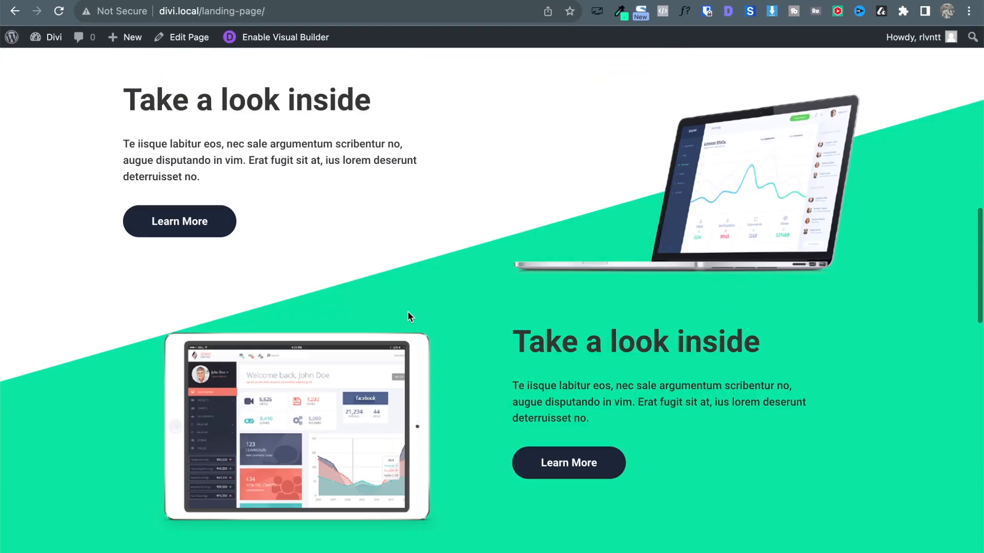
pyautogui.scroll(-10, 407, 316)
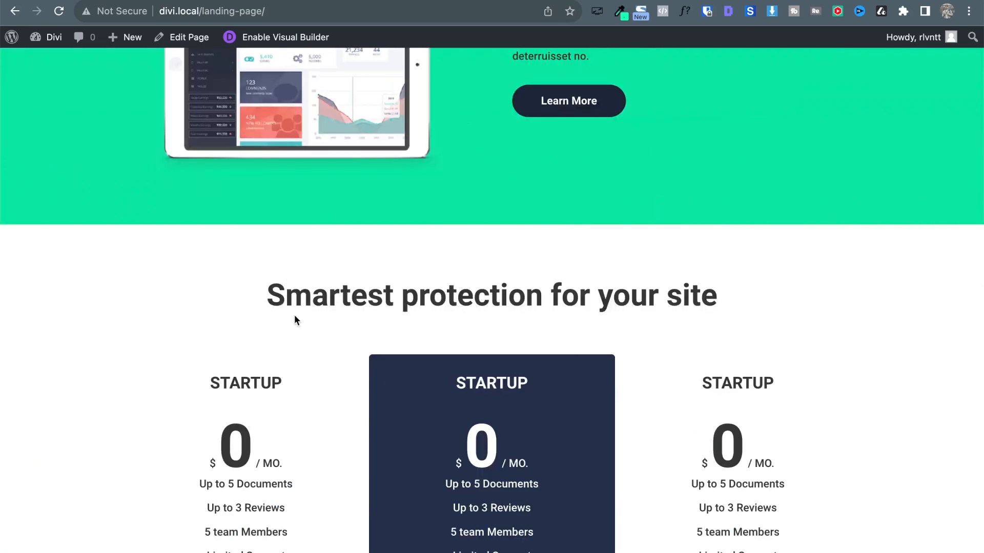
pyautogui.scroll(-10, 243, 243)
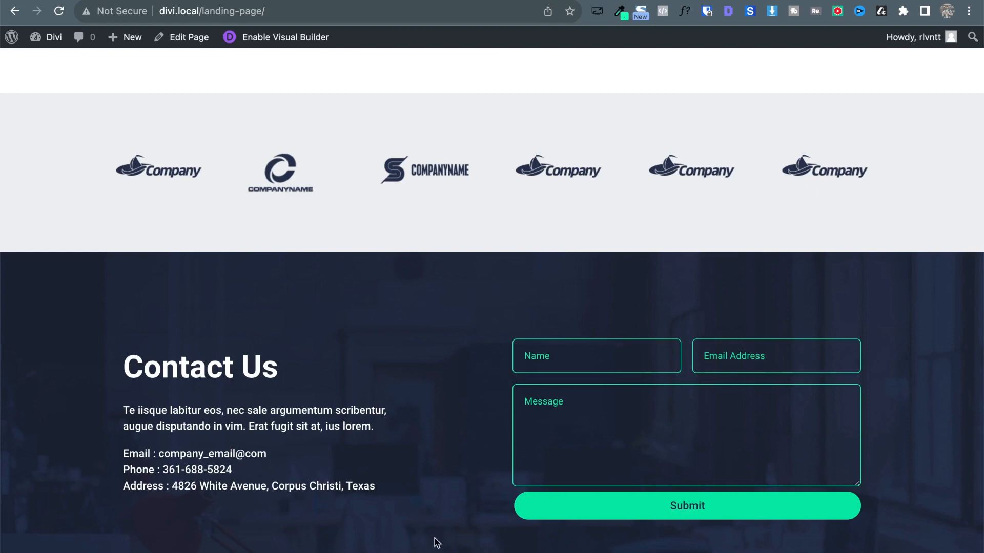
pyautogui.scroll(-2, 436, 544)
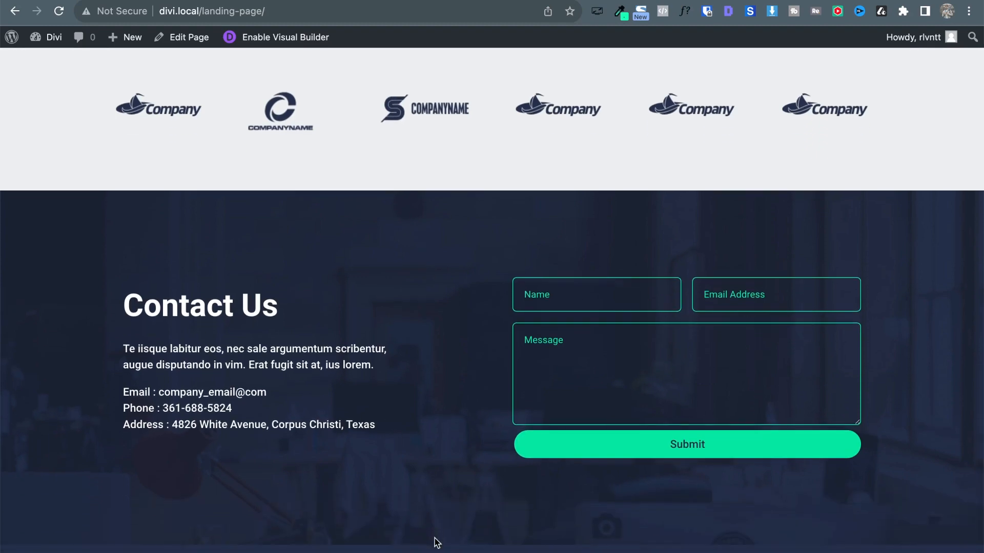
pyautogui.scroll(-2, 437, 543)
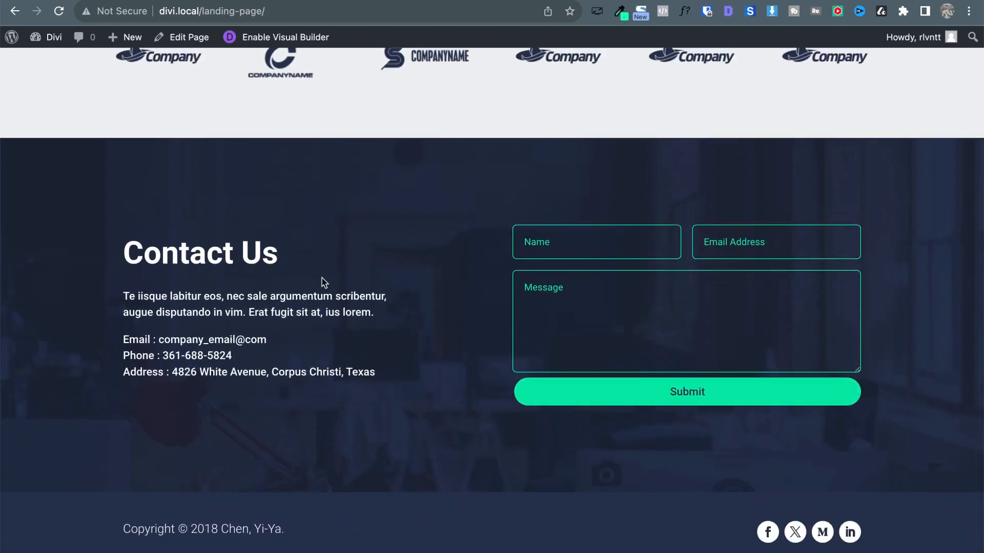
pyautogui.scroll(20, 324, 282)
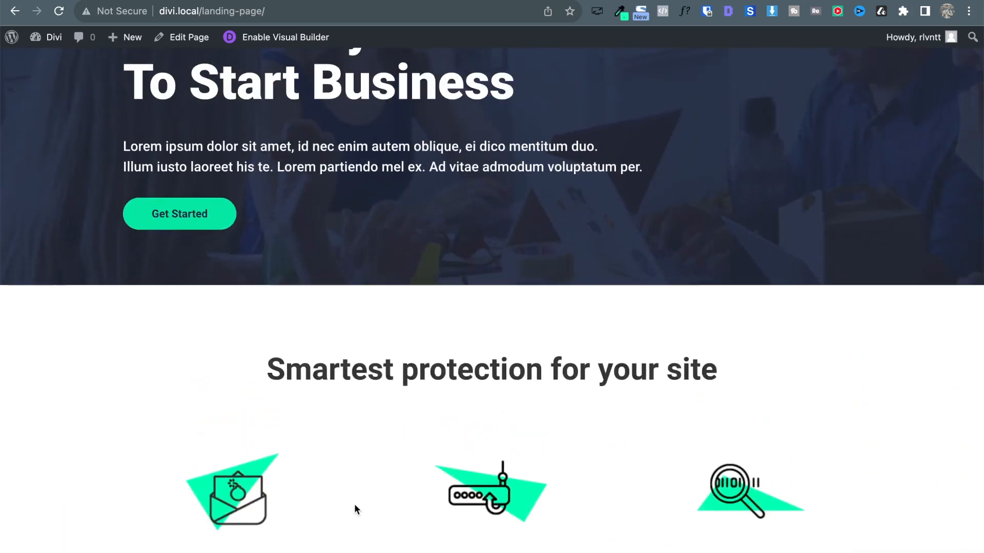
pyautogui.scroll(4, 369, 226)
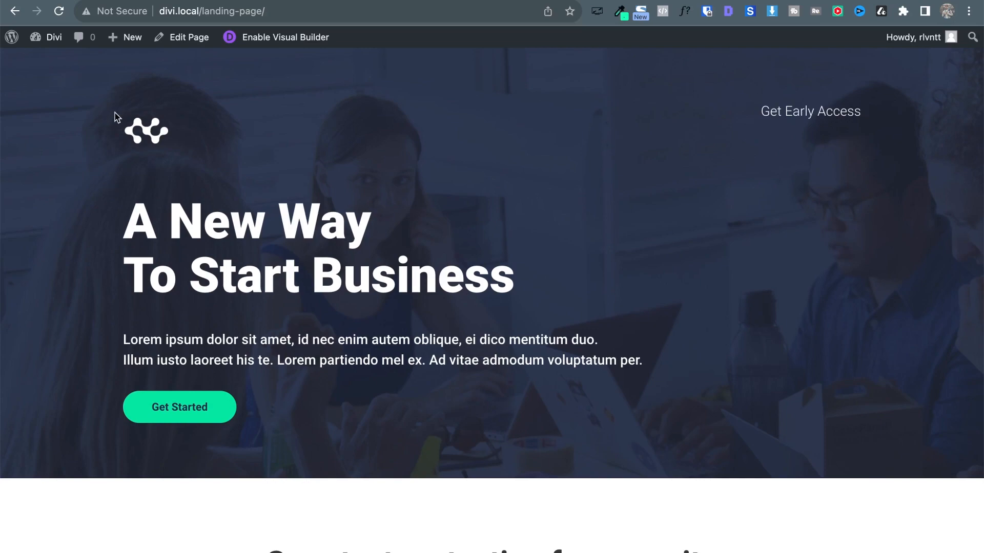
pyautogui.scroll(-20, 417, 305)
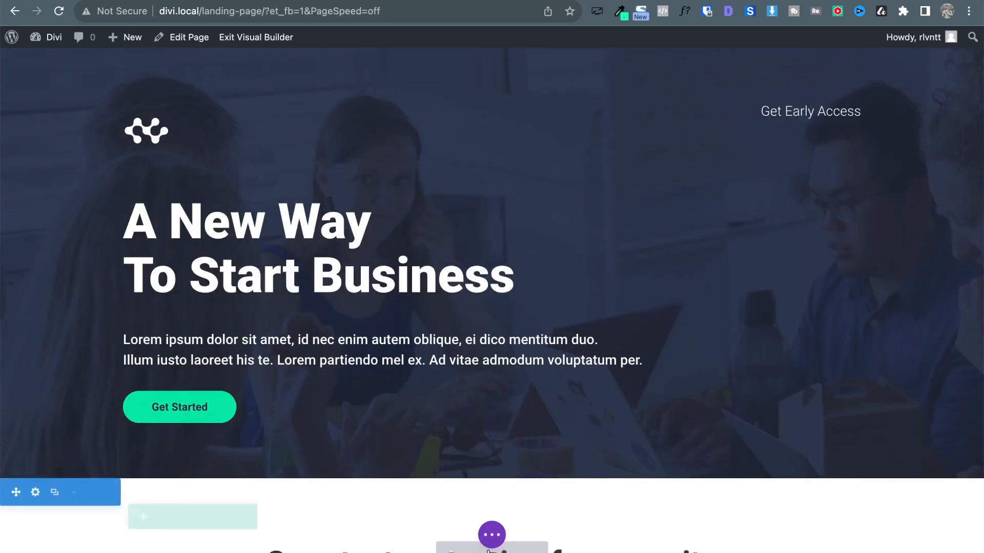
# Preview the page in Phone View at the iPhone XR/XS Max/11/11 Pro Max size.
pyautogui.click(497, 536)
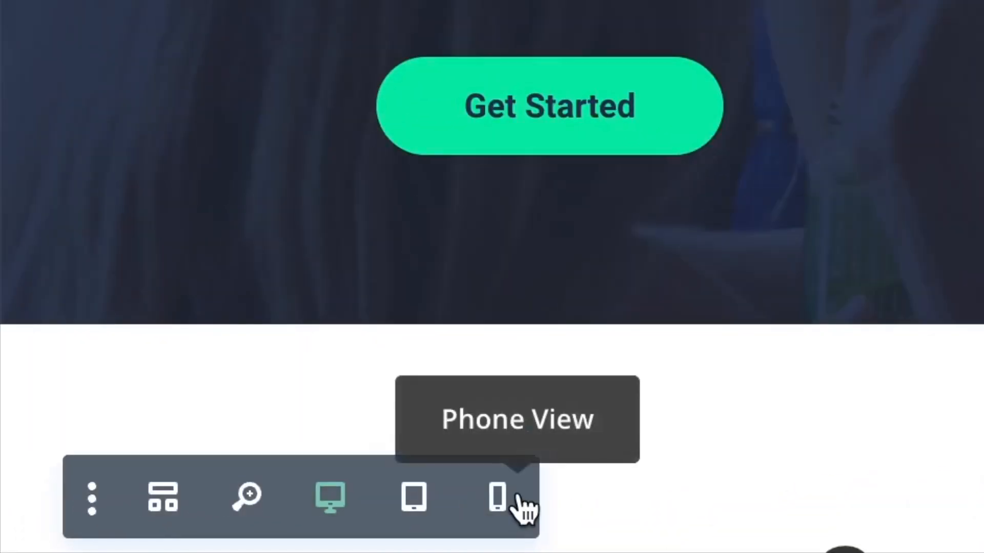
pyautogui.click(497, 505)
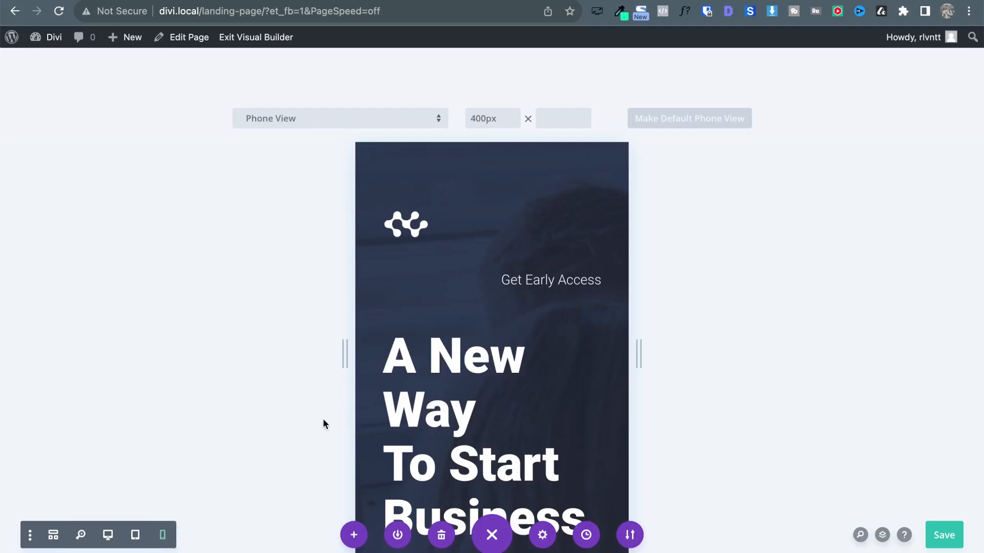
pyautogui.scroll(-1, 675, 273)
pyautogui.scroll(2, 674, 273)
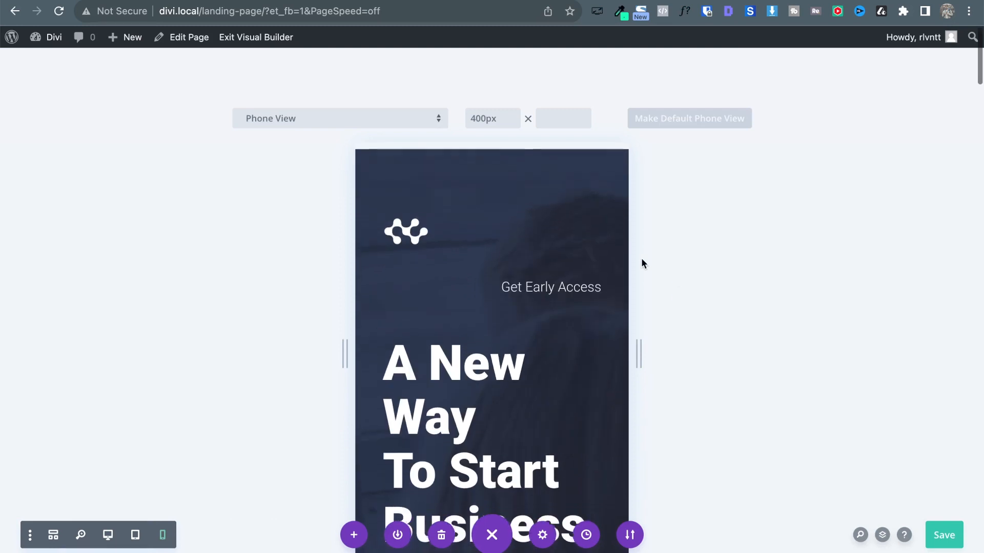
pyautogui.click(314, 127)
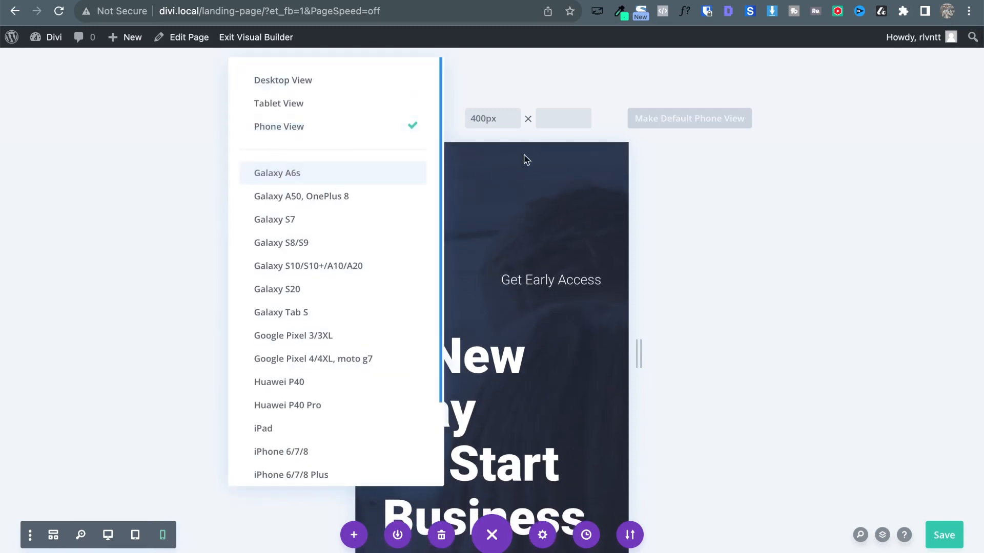
pyautogui.scroll(-2, 329, 302)
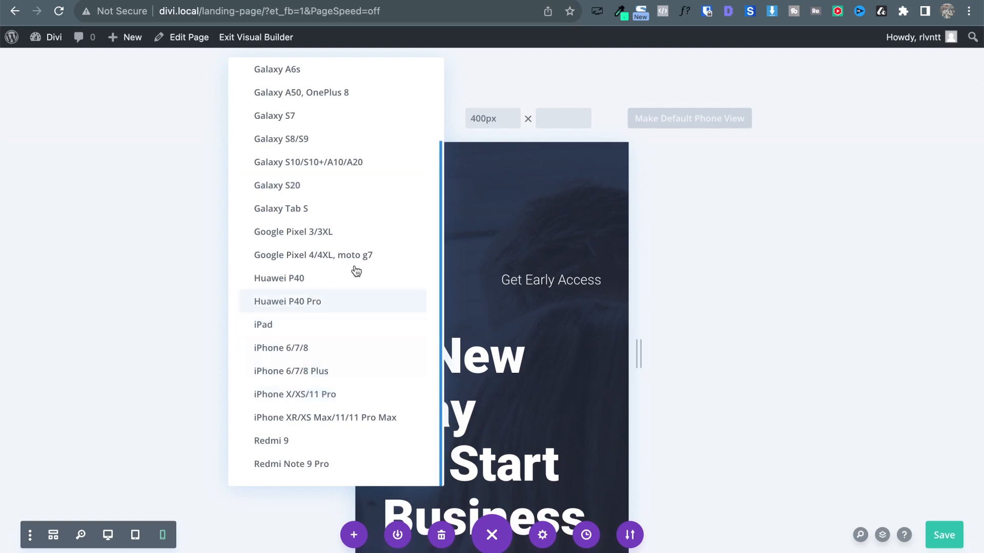
pyautogui.click(386, 418)
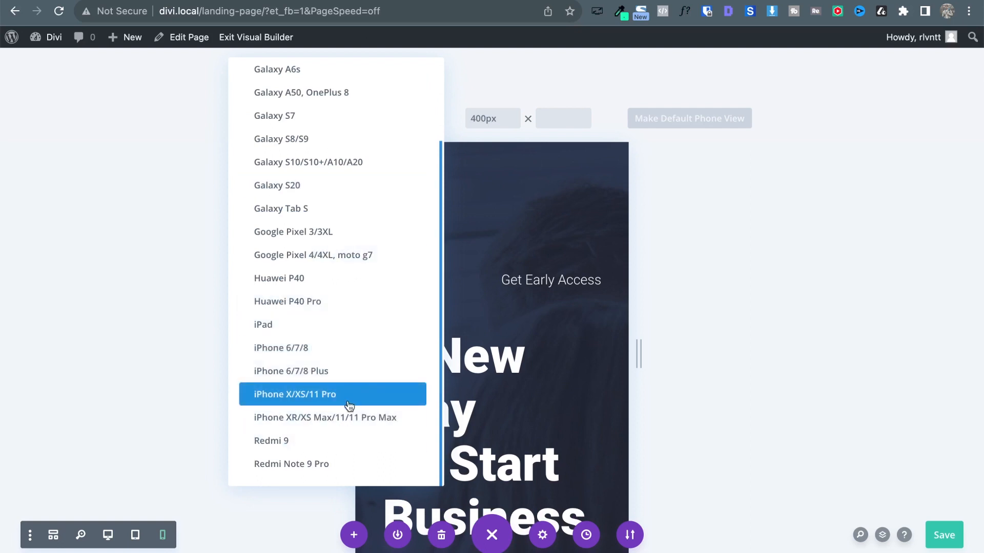
pyautogui.click(338, 421)
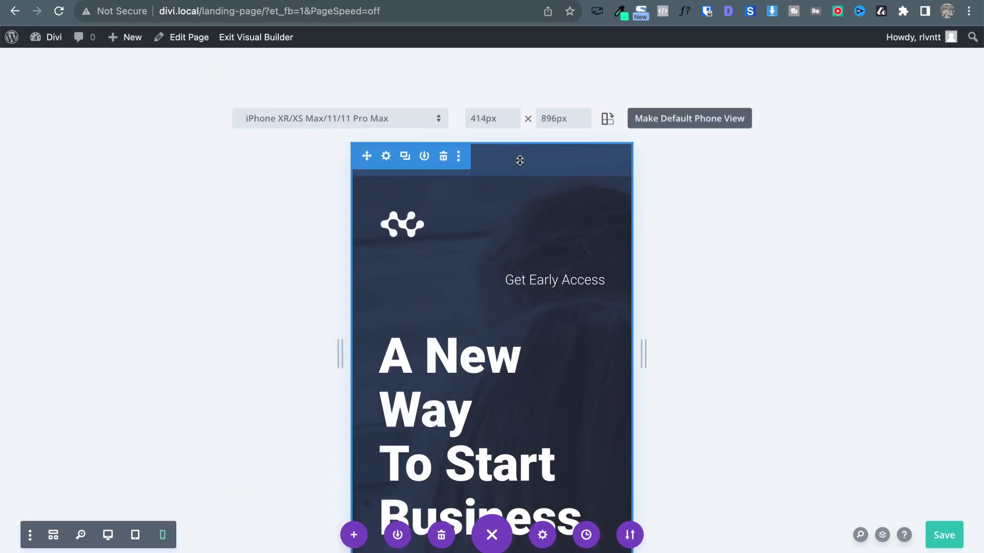
# Scroll the phone preview, then check Tablet view and return to the 400px Phone view.
pyautogui.scroll(-9, 579, 403)
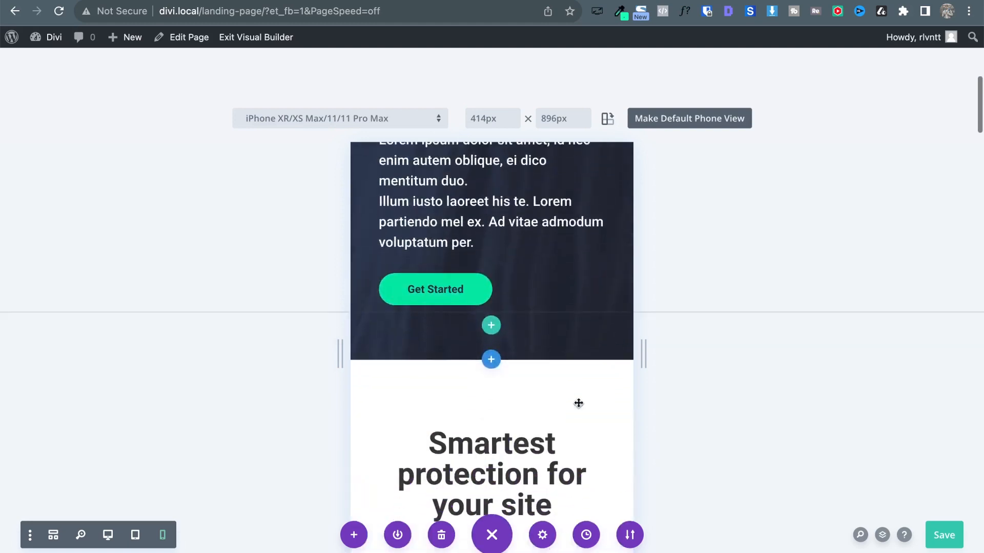
pyautogui.scroll(-12, 578, 403)
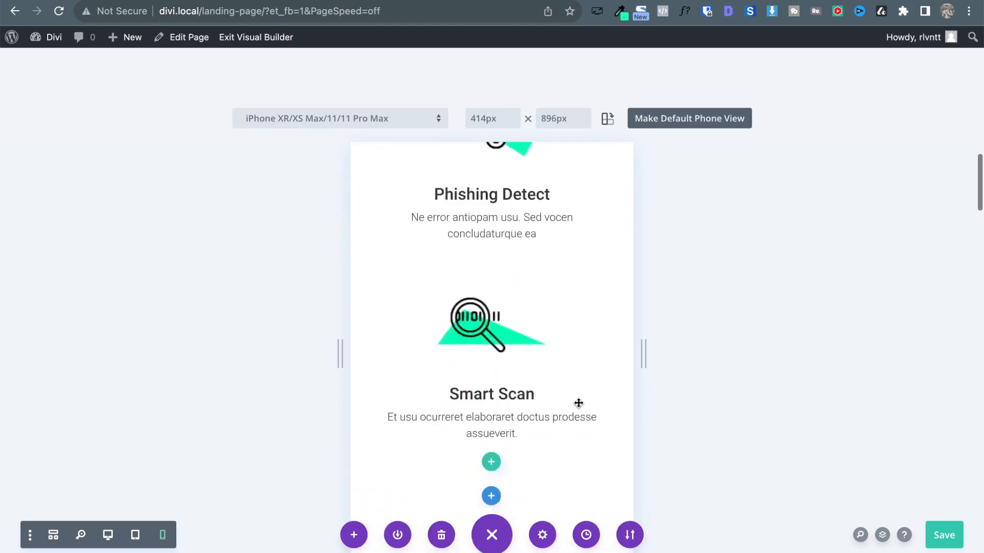
pyautogui.scroll(-6, 578, 403)
pyautogui.scroll(12, 578, 403)
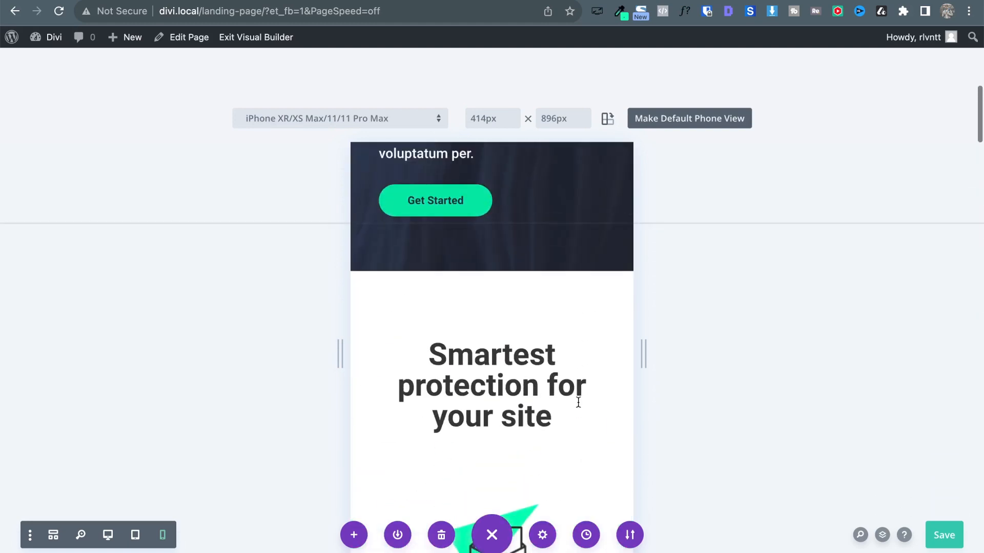
pyautogui.scroll(6, 579, 403)
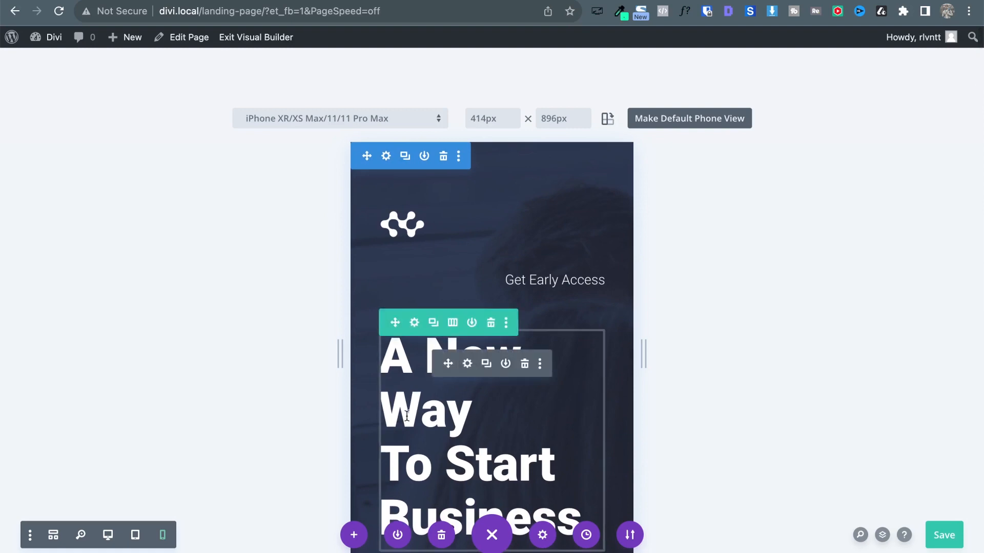
pyautogui.click(132, 536)
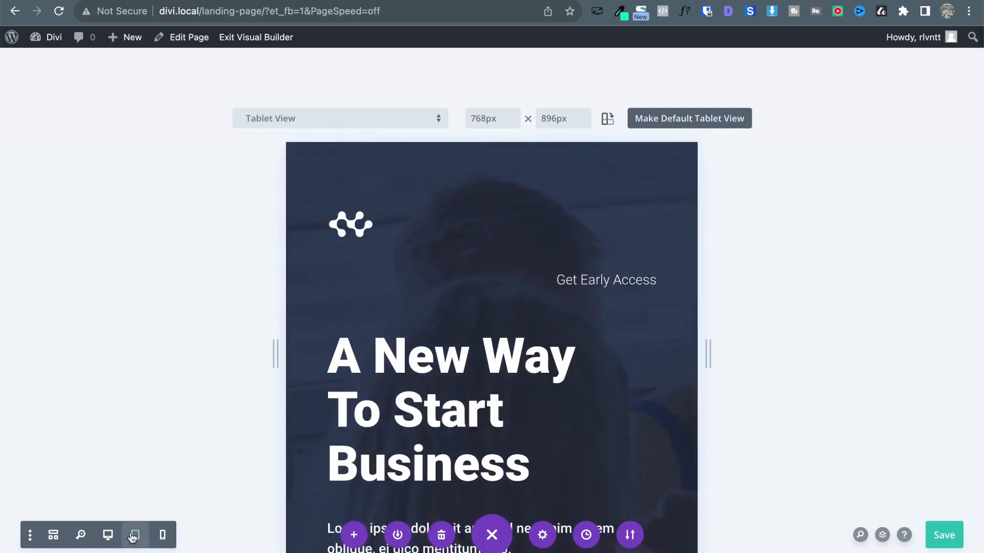
pyautogui.click(164, 536)
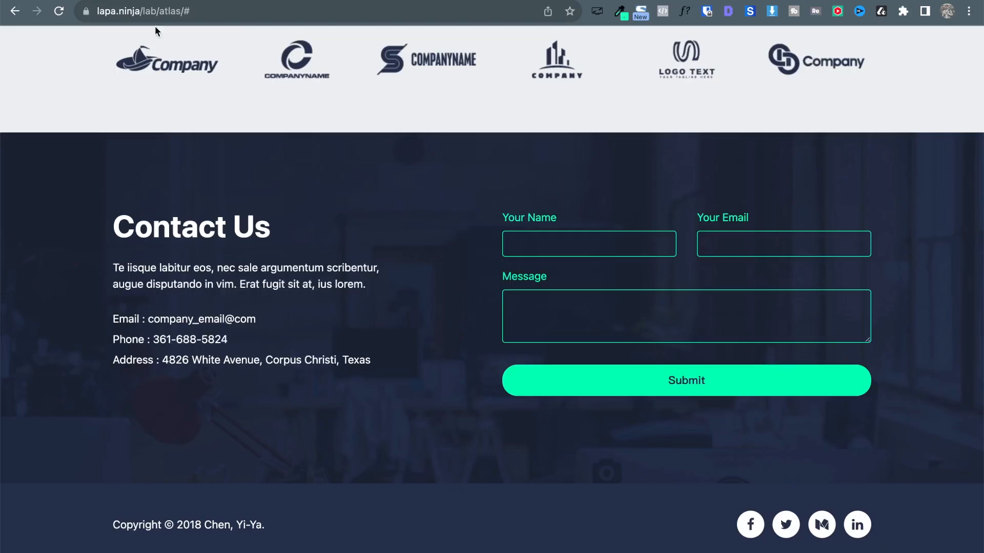
# Open DevTools on the Atlas reference page and emulate iPhone 12 Pro at 390×844.
pyautogui.scroll(20, 343, 306)
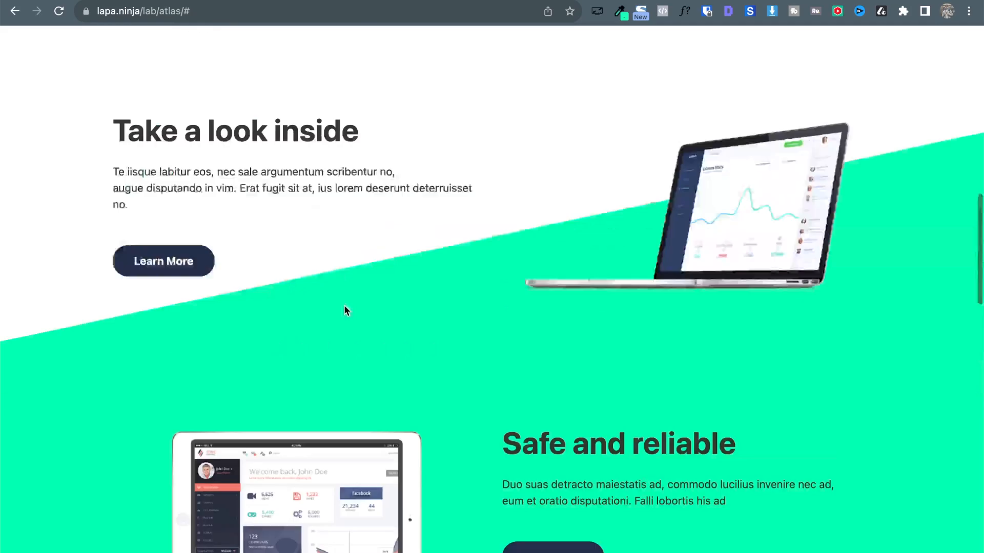
pyautogui.rightClick(493, 382)
pyautogui.press('Up')
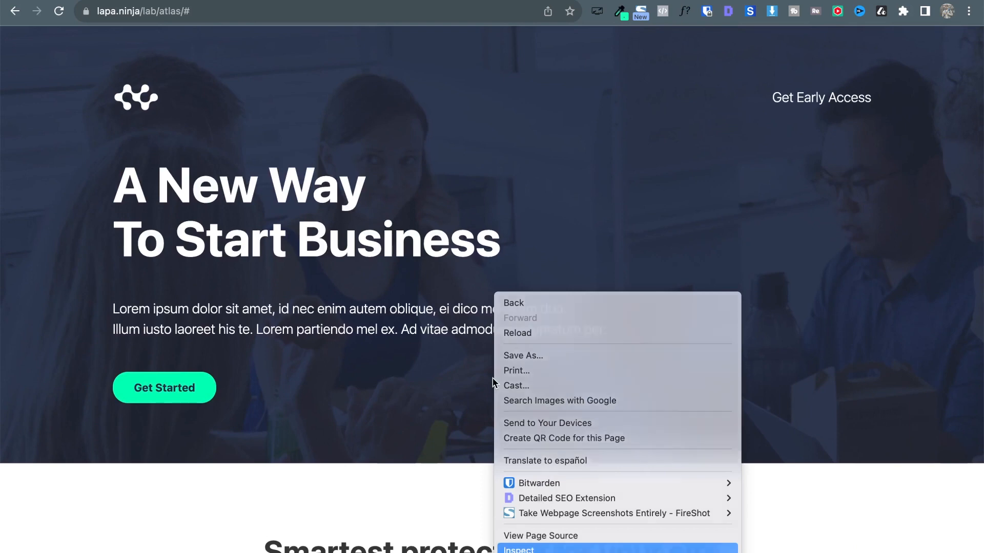
pyautogui.press('Return')
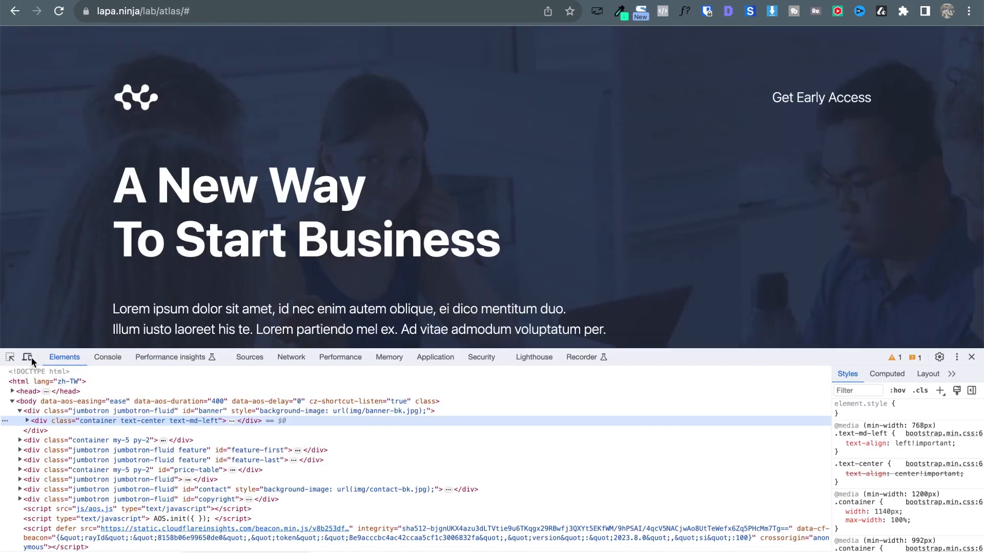
pyautogui.click(32, 358)
pyautogui.moveTo(729, 405); pyautogui.dragTo(758, 474)
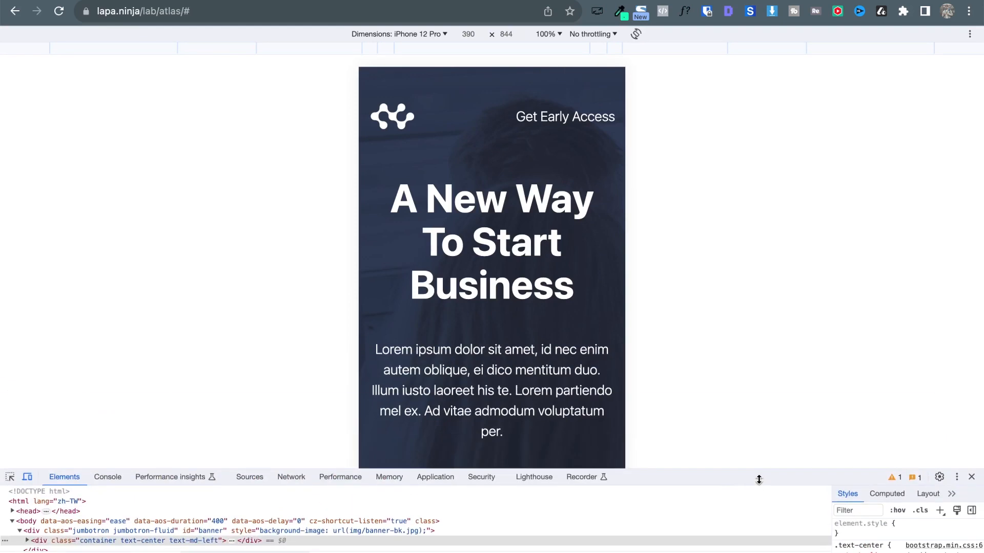
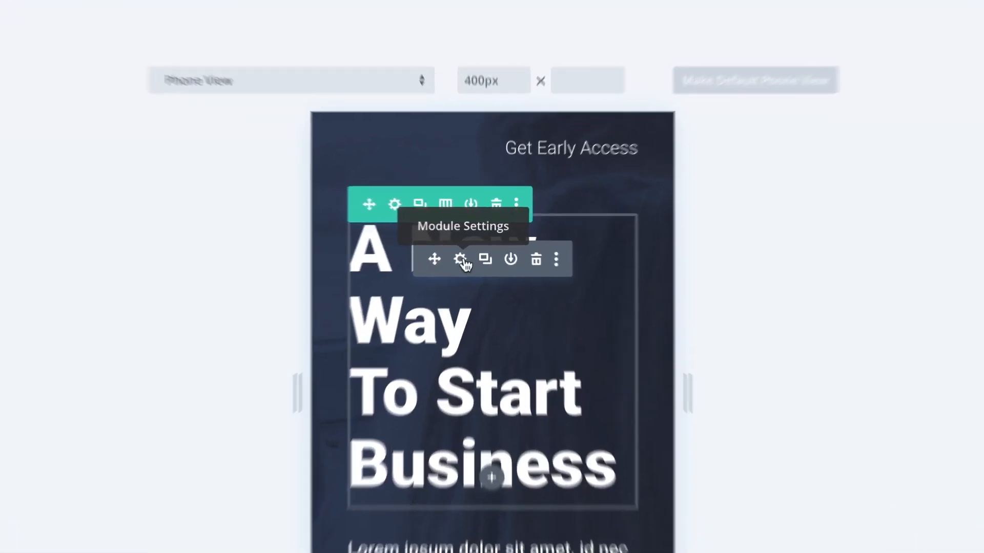
# Open the hero Text module's Design > Heading Text options and enable a separate phone text size.
pyautogui.click(468, 254)
pyautogui.moveTo(224, 0); pyautogui.dragTo(0, 20)
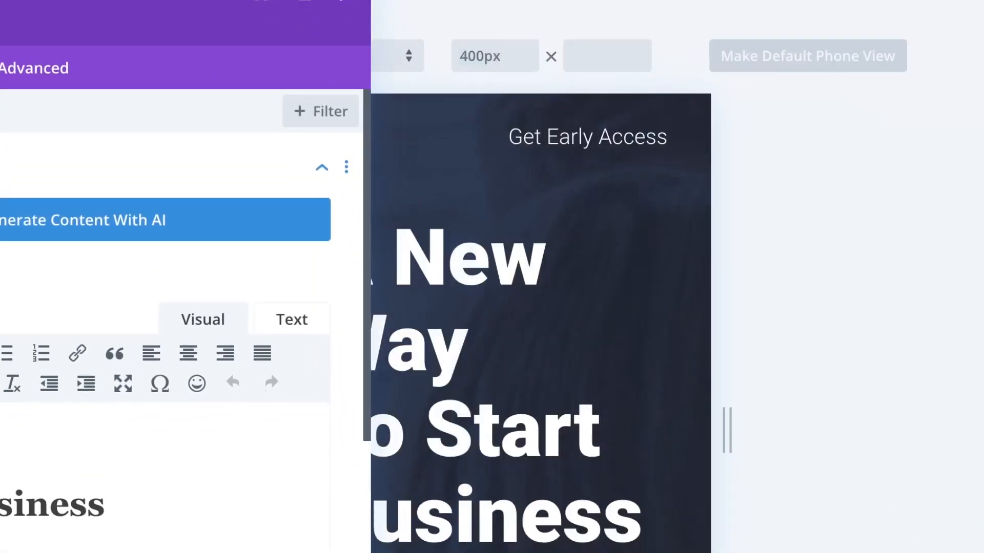
pyautogui.click(110, 95)
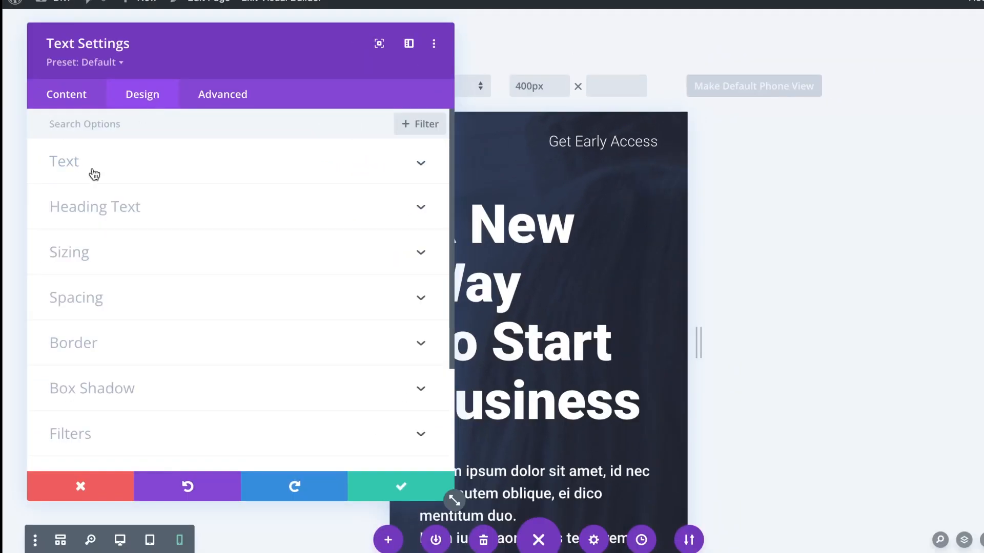
pyautogui.click(118, 210)
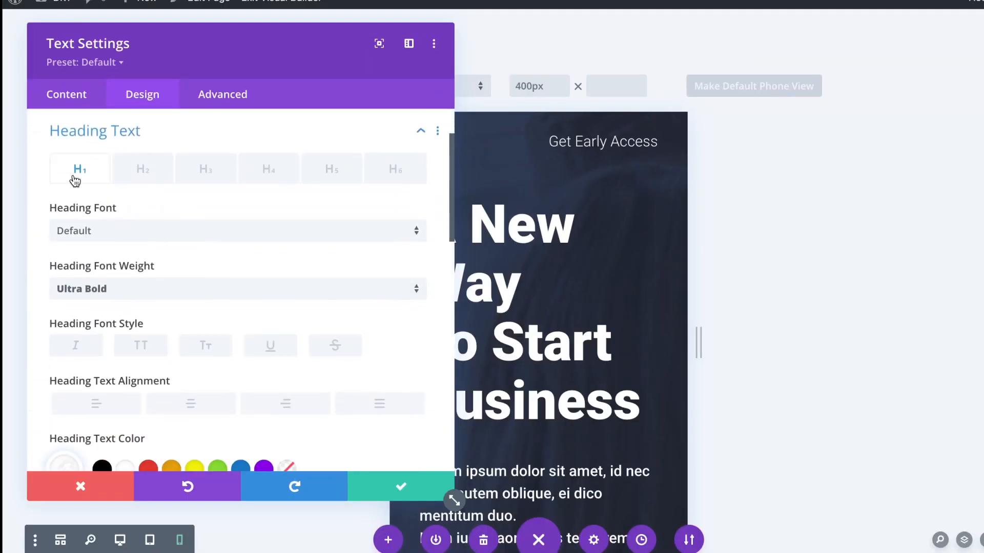
pyautogui.scroll(-5, 308, 405)
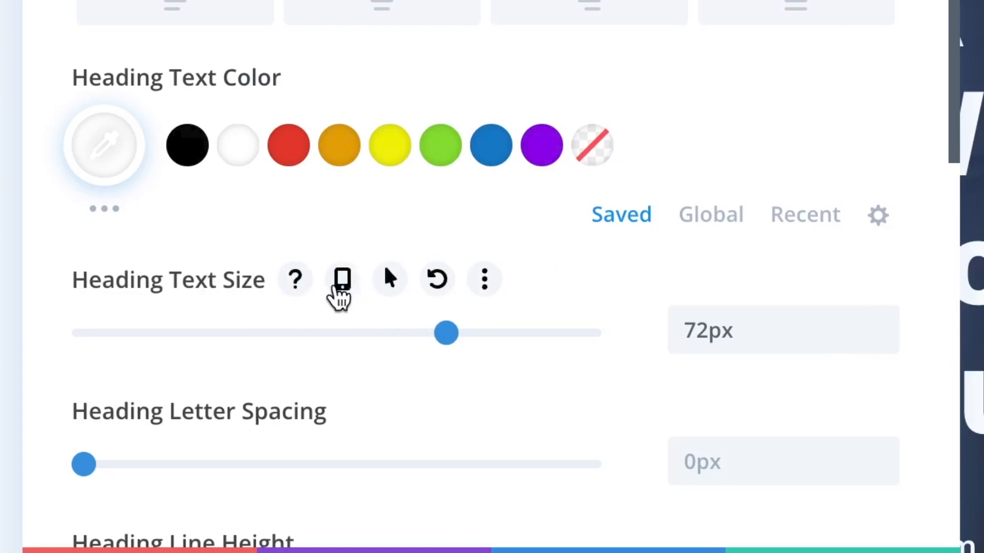
pyautogui.click(339, 287)
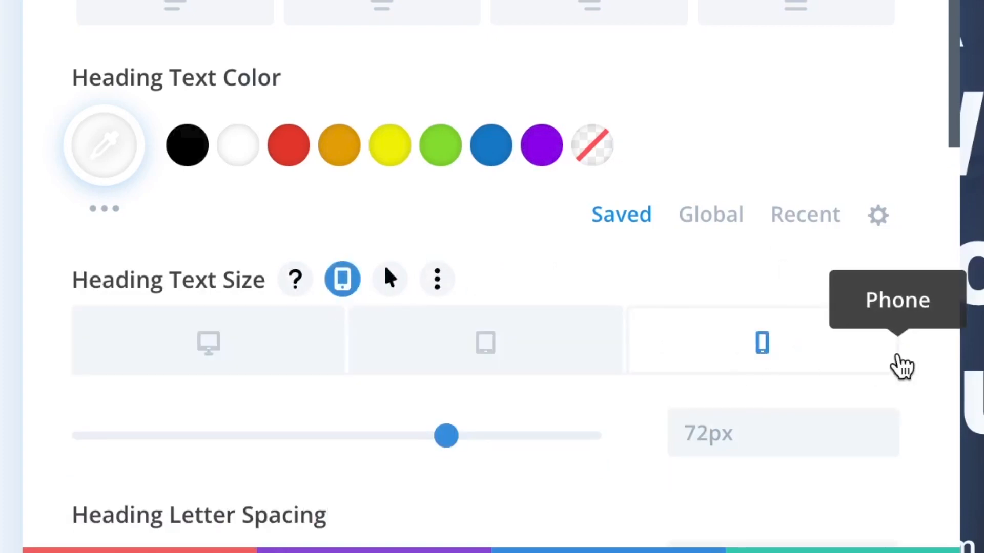
# Step the phone heading text size down from 72px to 56px.
pyautogui.scroll(-2, 901, 364)
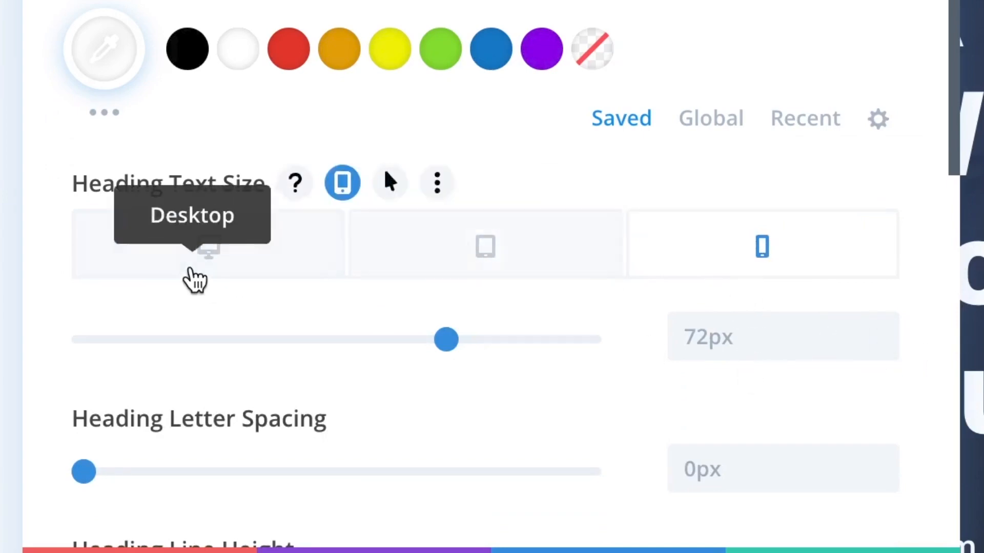
pyautogui.click(883, 346)
pyautogui.click(883, 346)
pyautogui.click(883, 346)
pyautogui.click(883, 346)
pyautogui.click(883, 346)
pyautogui.click(883, 346)
pyautogui.click(883, 346)
pyautogui.click(883, 346)
pyautogui.click(883, 346)
pyautogui.click(883, 346)
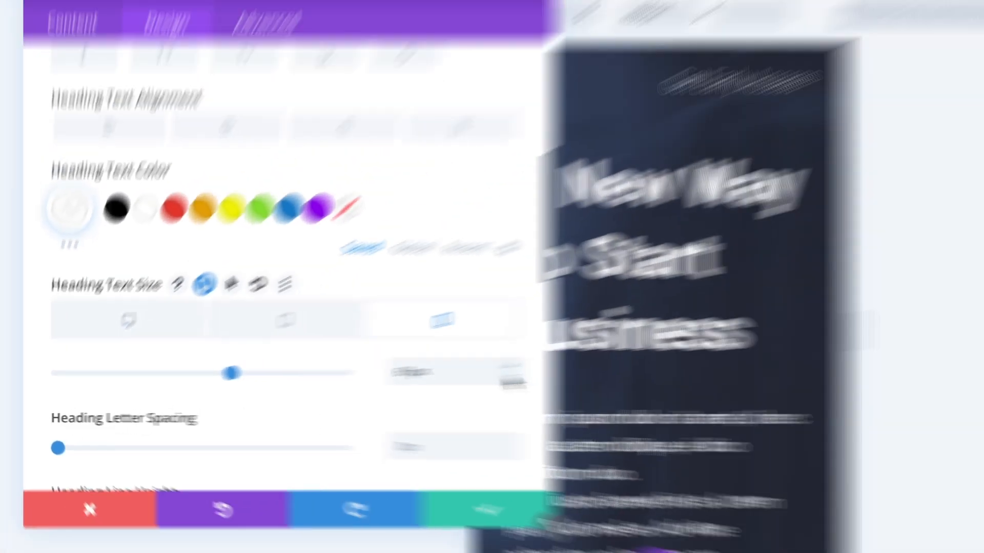
pyautogui.click(512, 382)
pyautogui.click(512, 381)
pyautogui.click(512, 382)
pyautogui.click(512, 382)
pyautogui.click(512, 382)
pyautogui.click(512, 381)
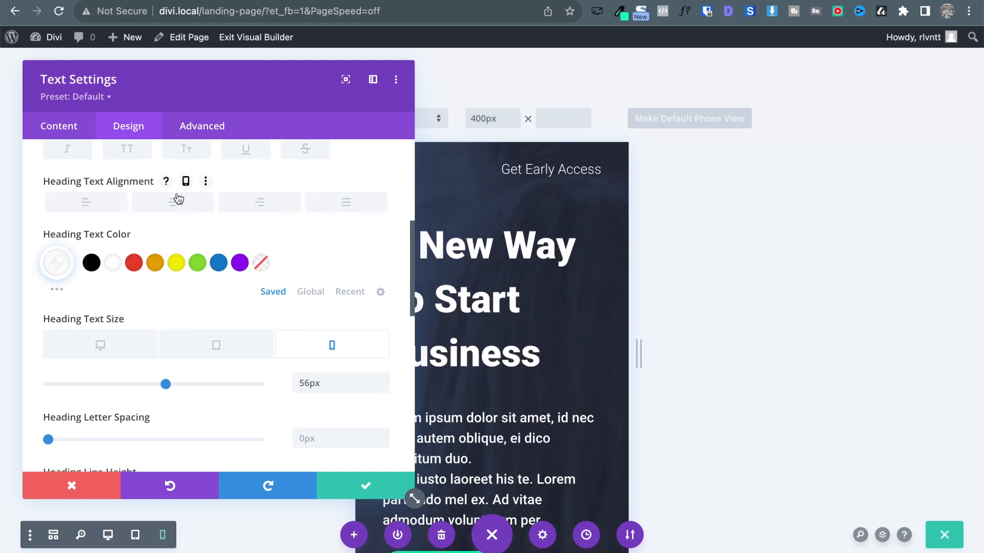
# Centre the hero heading's text alignment on phone only.
pyautogui.scroll(3, 179, 207)
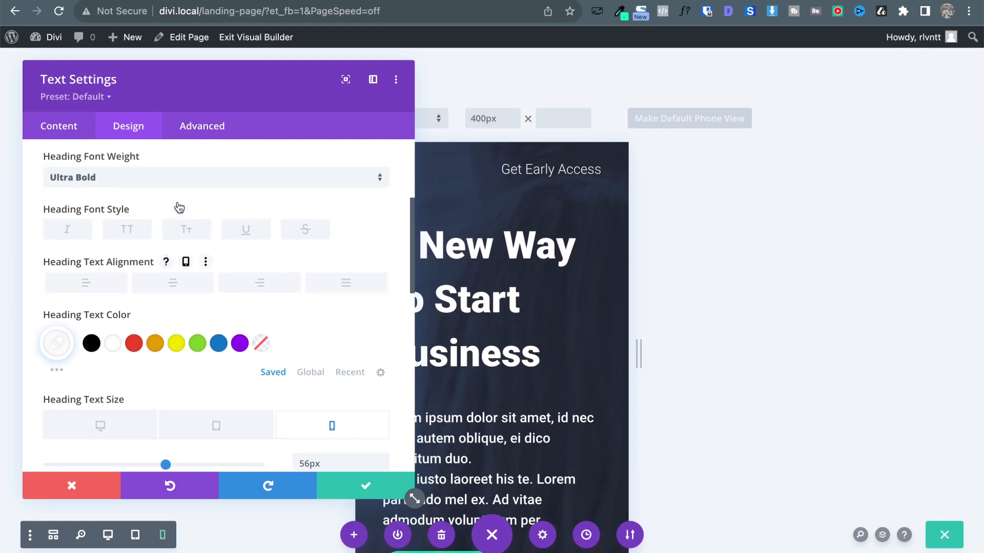
pyautogui.click(185, 262)
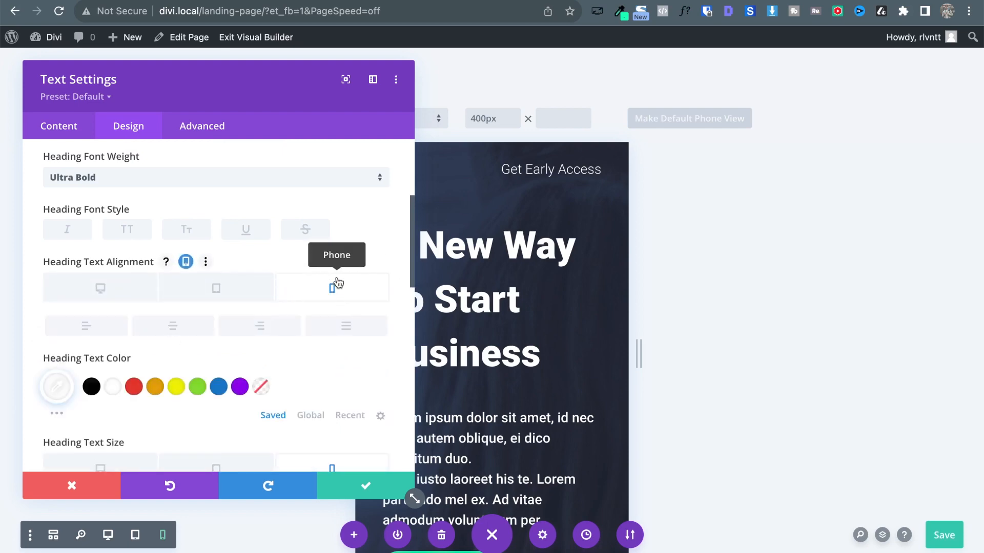
pyautogui.click(175, 324)
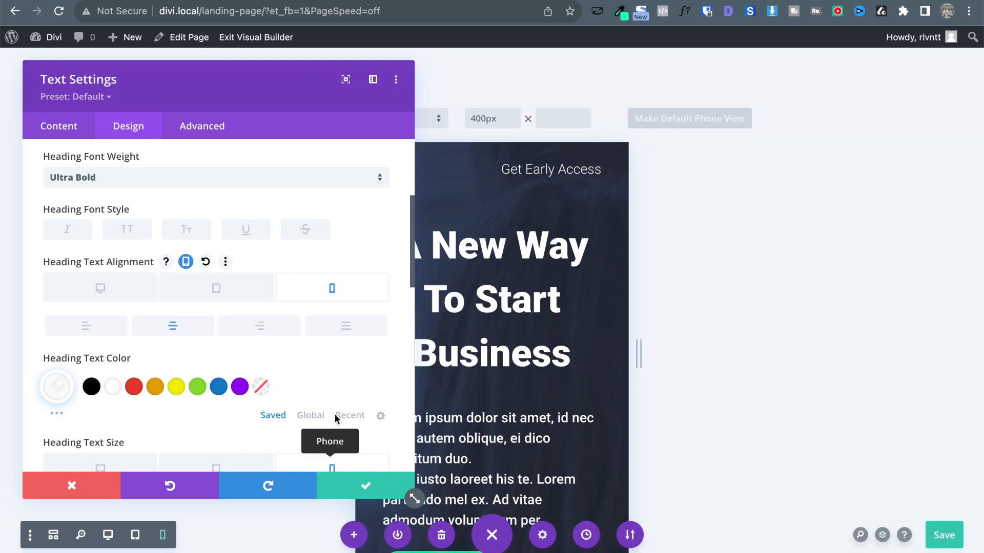
# Set the heading's phone line height to 70px and save the text module settings.
pyautogui.scroll(-4, 334, 316)
pyautogui.scroll(-3, 333, 311)
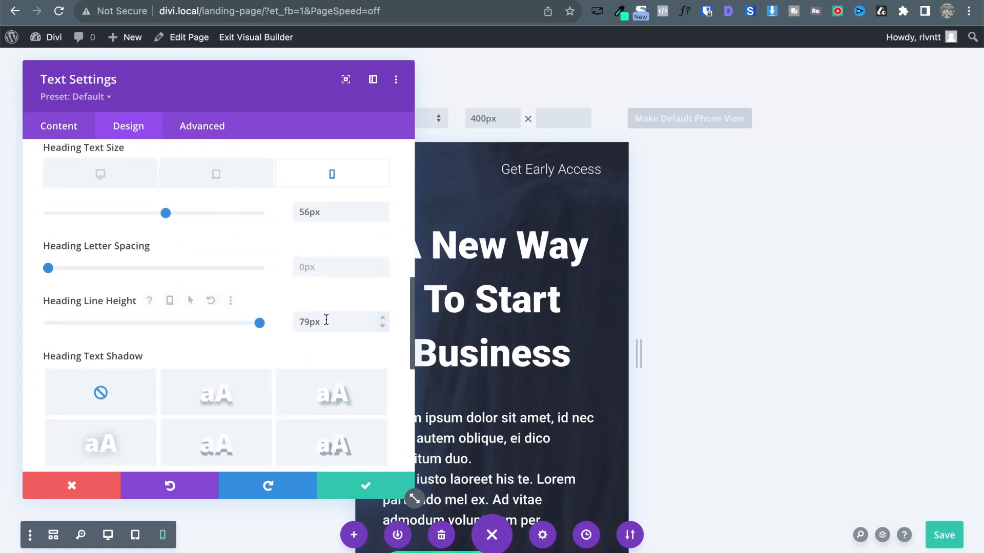
pyautogui.click(168, 302)
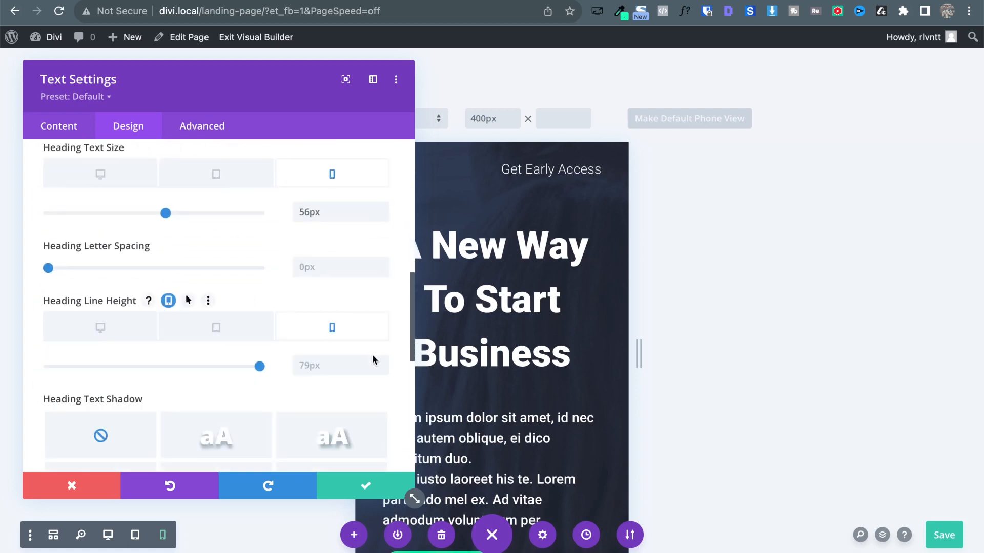
pyautogui.click(383, 371)
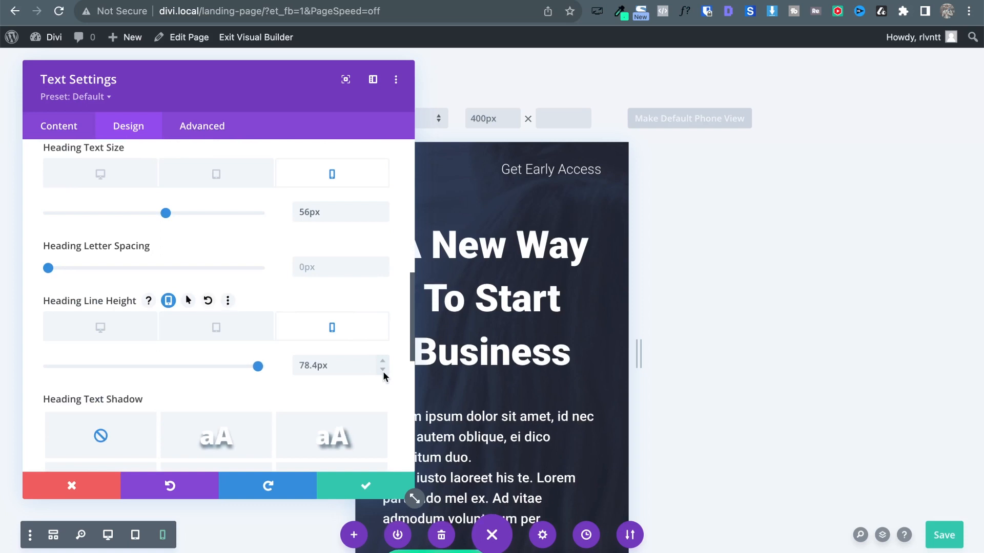
pyautogui.click(383, 371)
pyautogui.moveTo(327, 360); pyautogui.dragTo(304, 360)
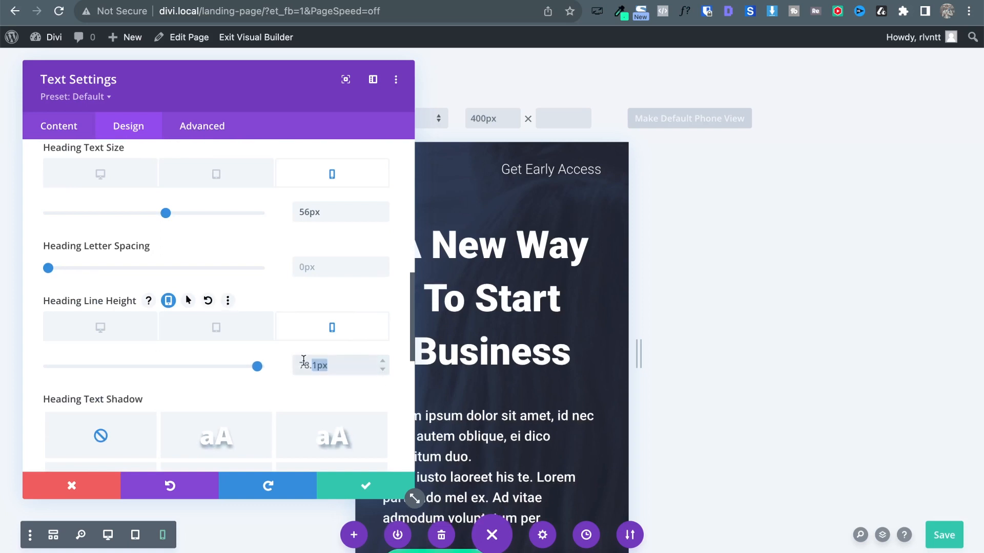
pyautogui.write('70px')
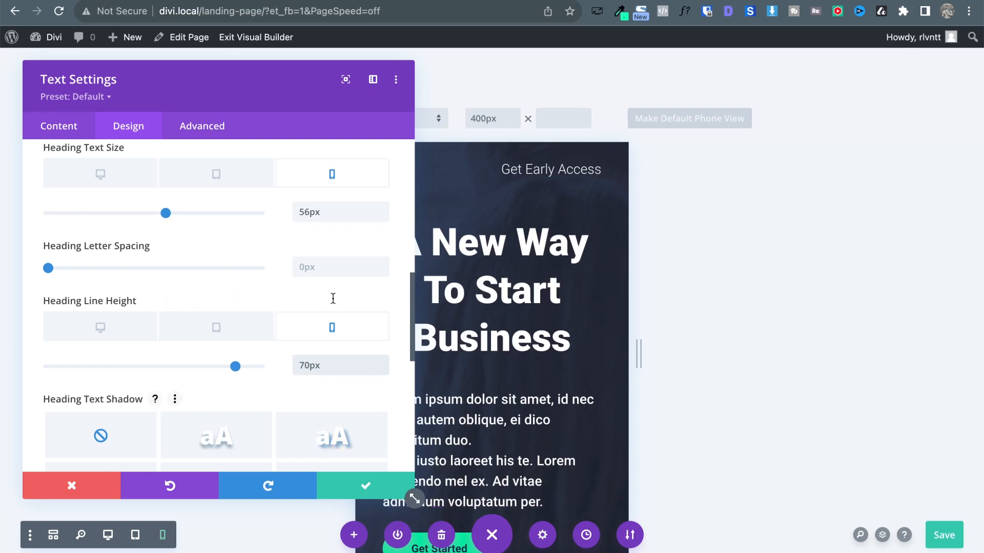
pyautogui.click(380, 485)
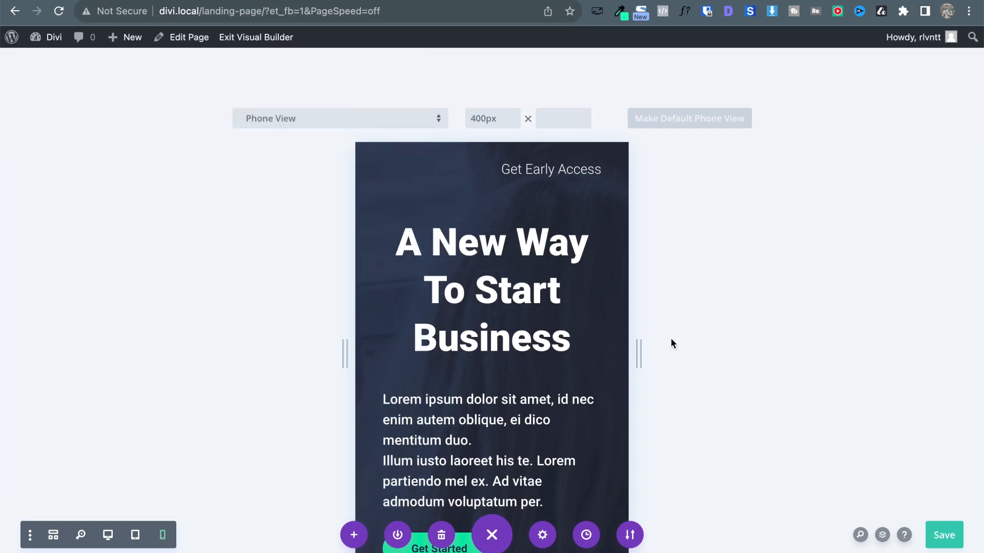
# Scroll to the pricing cards and open the pricing row's settings.
pyautogui.scroll(2, 526, 264)
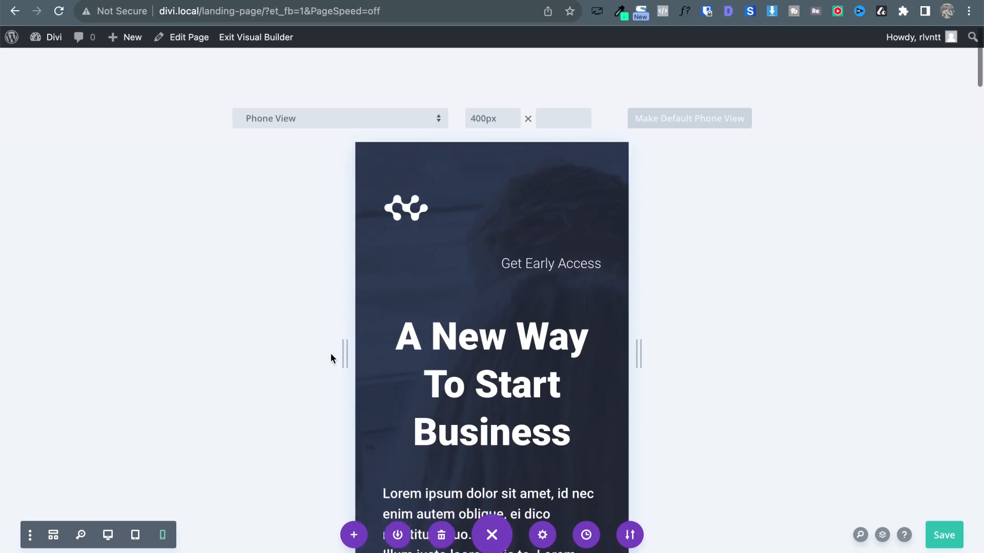
pyautogui.scroll(-7, 331, 357)
pyautogui.scroll(-14, 331, 357)
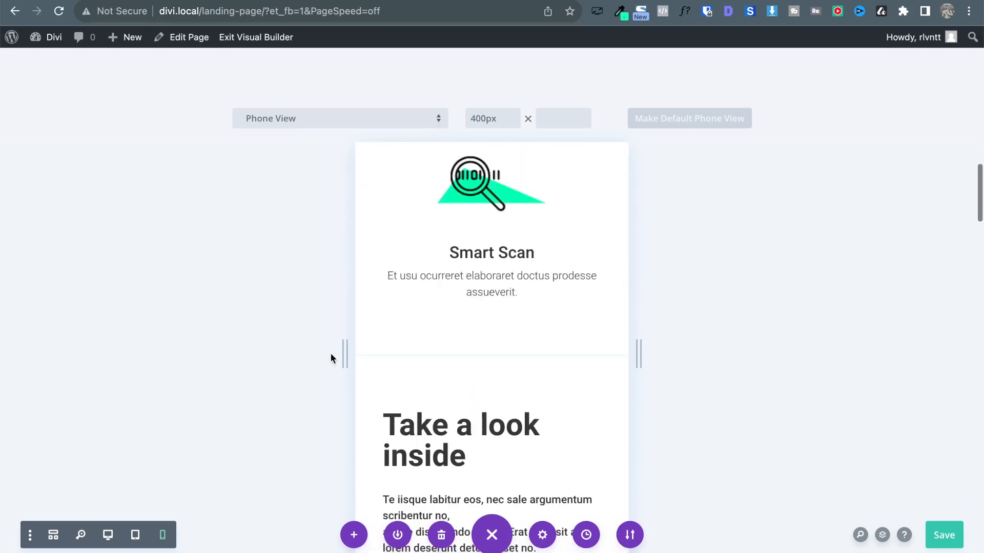
pyautogui.scroll(-15, 330, 354)
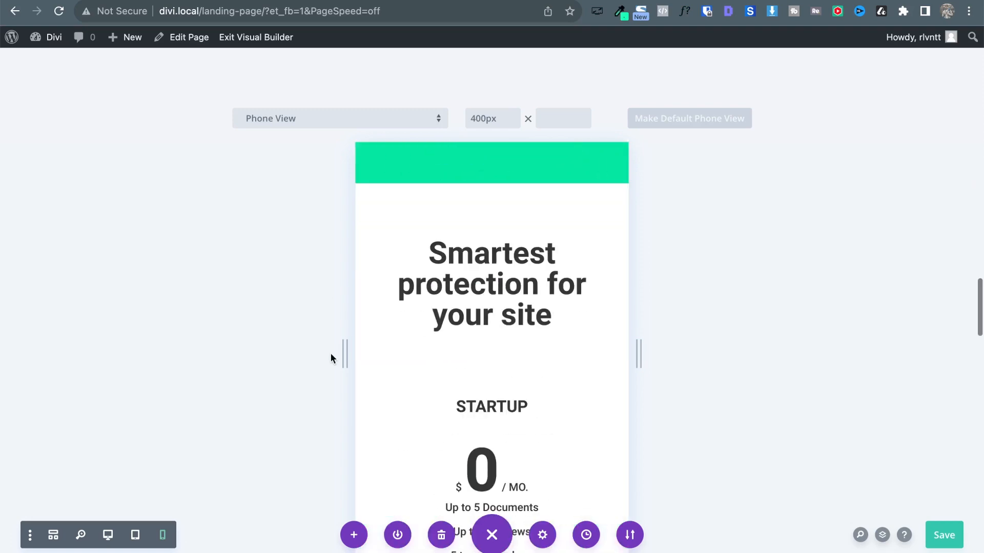
pyautogui.scroll(4, 331, 353)
pyautogui.scroll(-9, 330, 353)
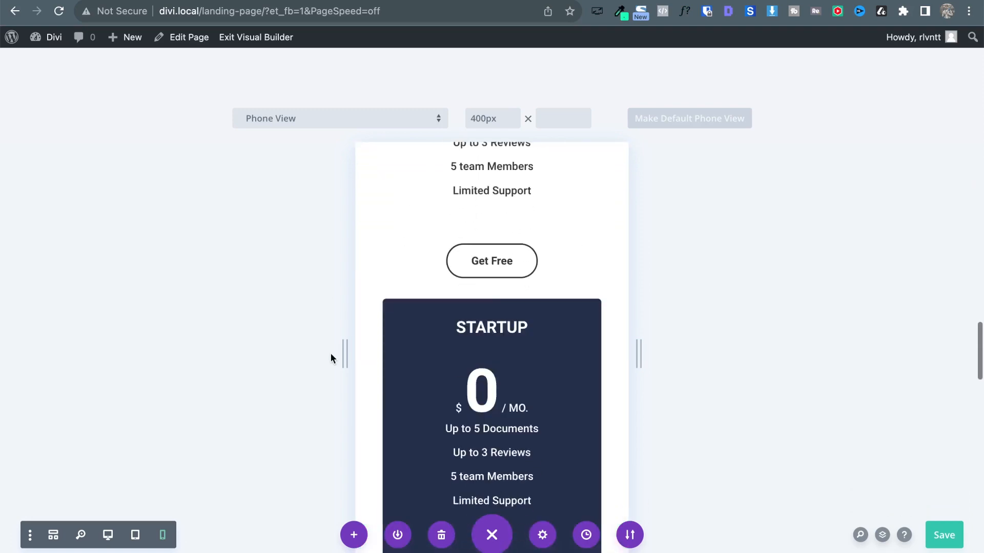
pyautogui.scroll(-4, 331, 358)
pyautogui.moveTo(481, 226)
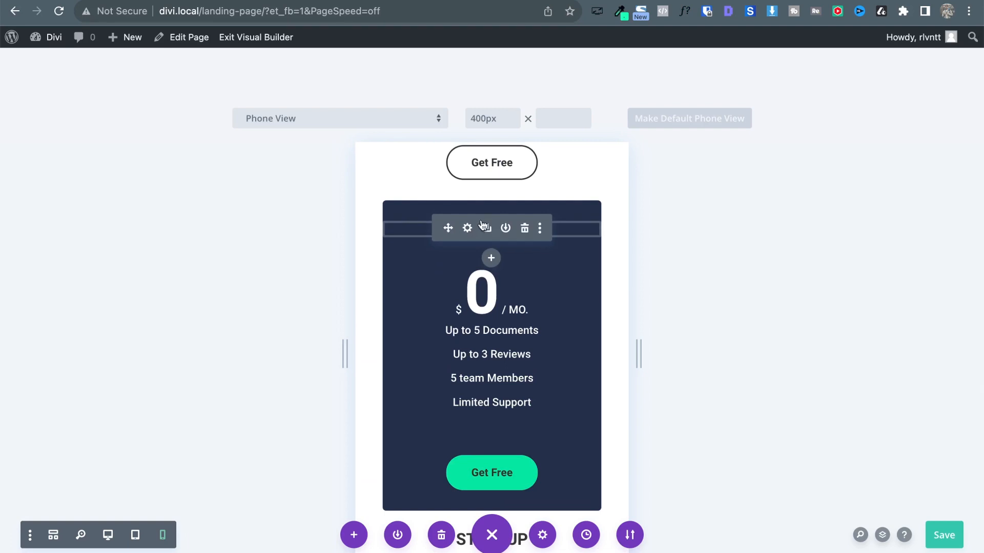
pyautogui.scroll(8, 462, 231)
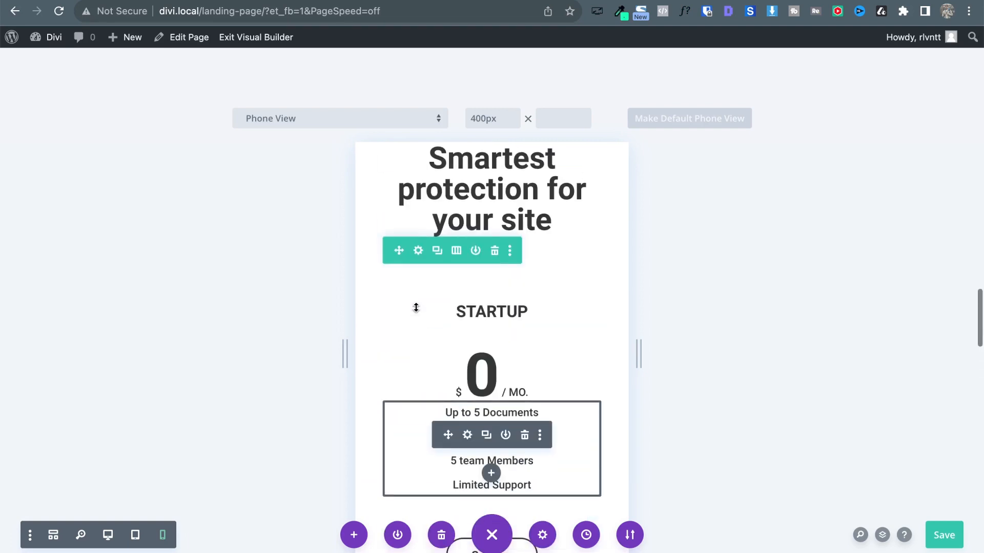
pyautogui.click(419, 251)
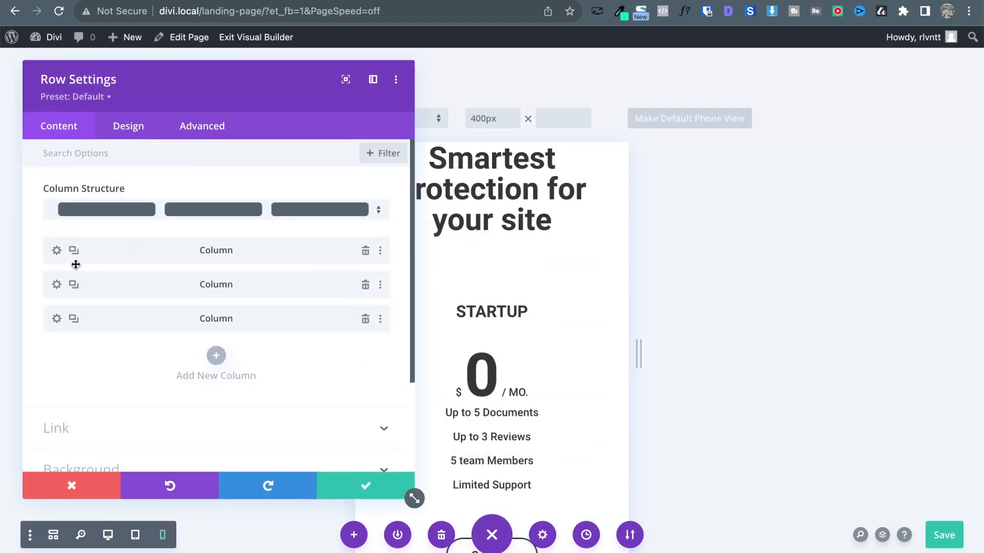
# Give the STARTUP pricing column a red background on phone only.
pyautogui.scroll(-1, 508, 351)
pyautogui.scroll(-5, 508, 351)
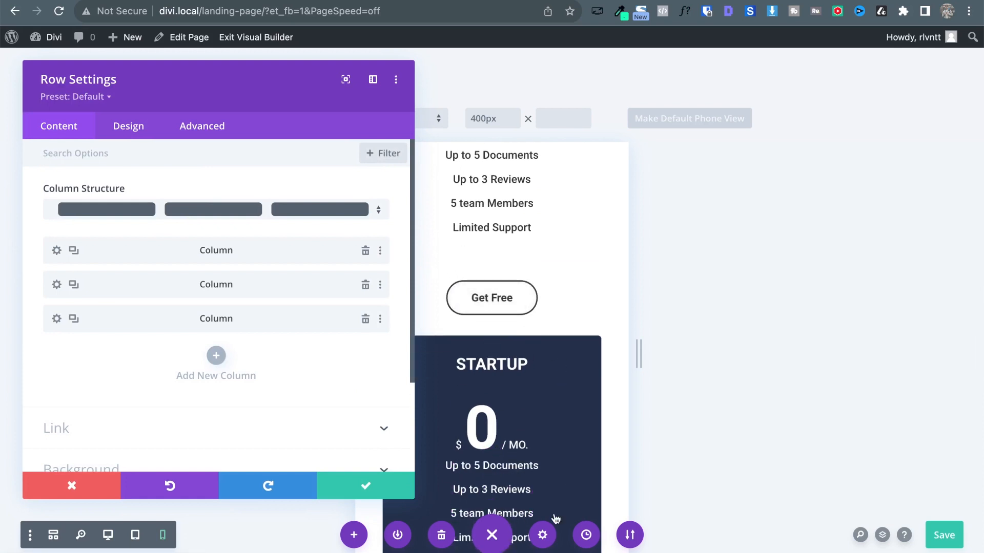
pyautogui.scroll(-3, 445, 427)
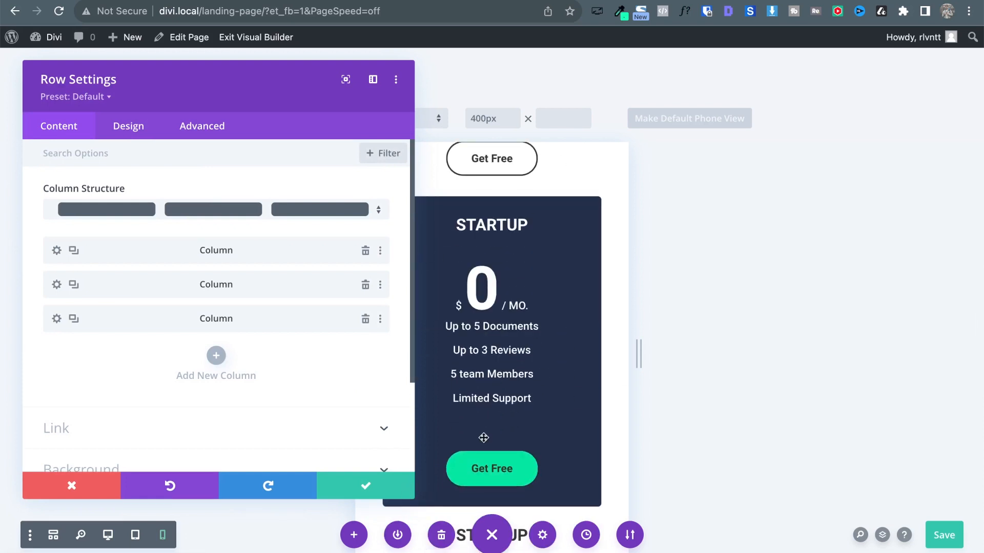
pyautogui.click(57, 285)
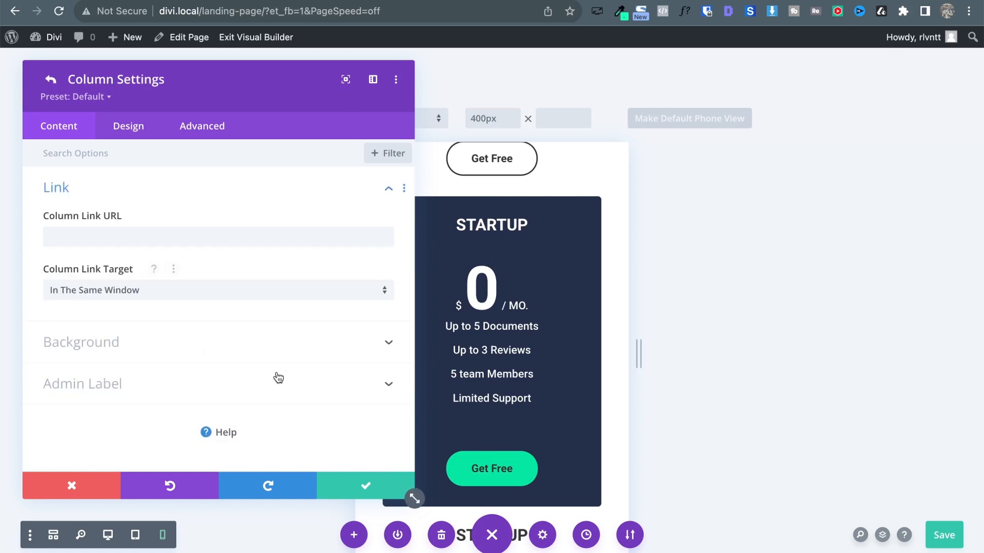
pyautogui.click(296, 341)
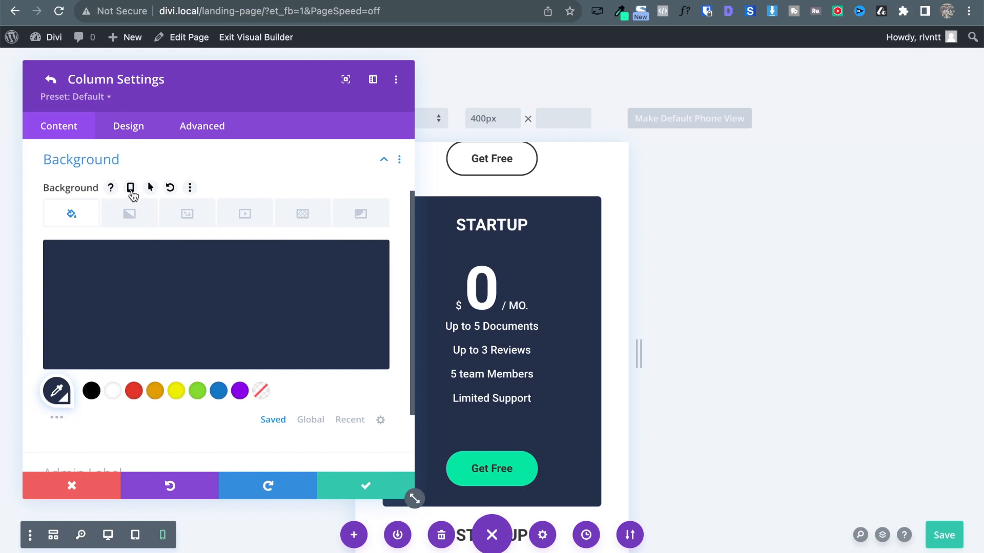
pyautogui.click(131, 189)
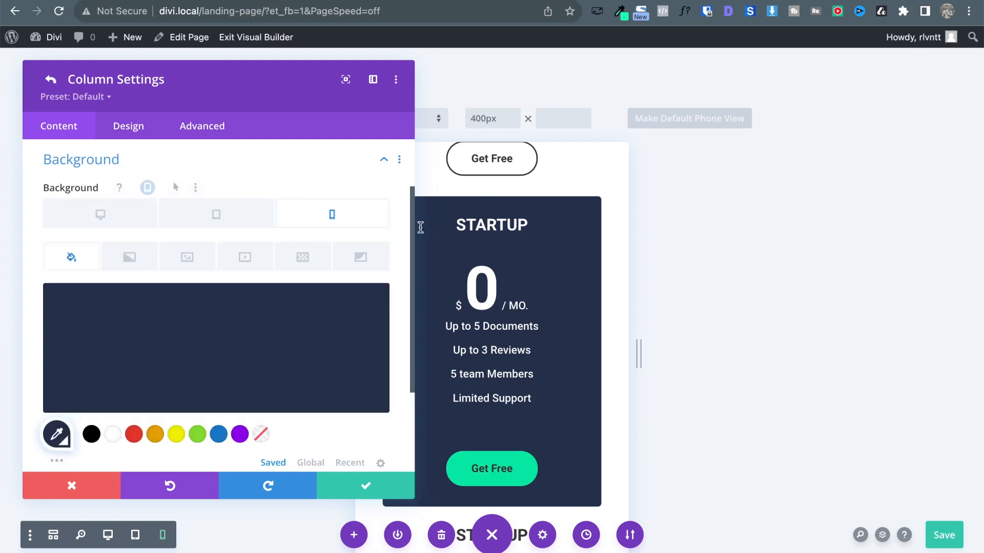
pyautogui.click(134, 436)
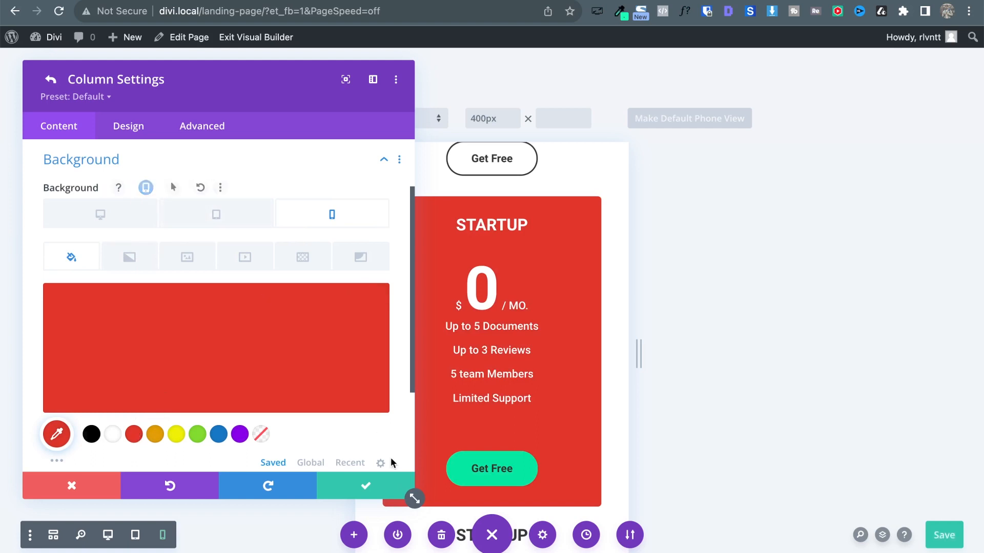
# Save the column and row settings and switch the preview to Desktop View.
pyautogui.click(373, 484)
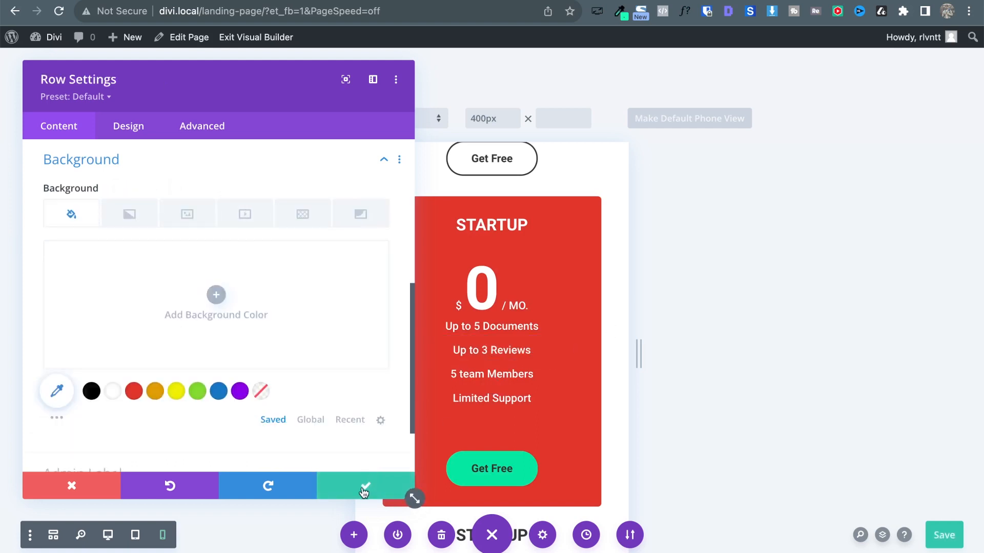
pyautogui.click(364, 490)
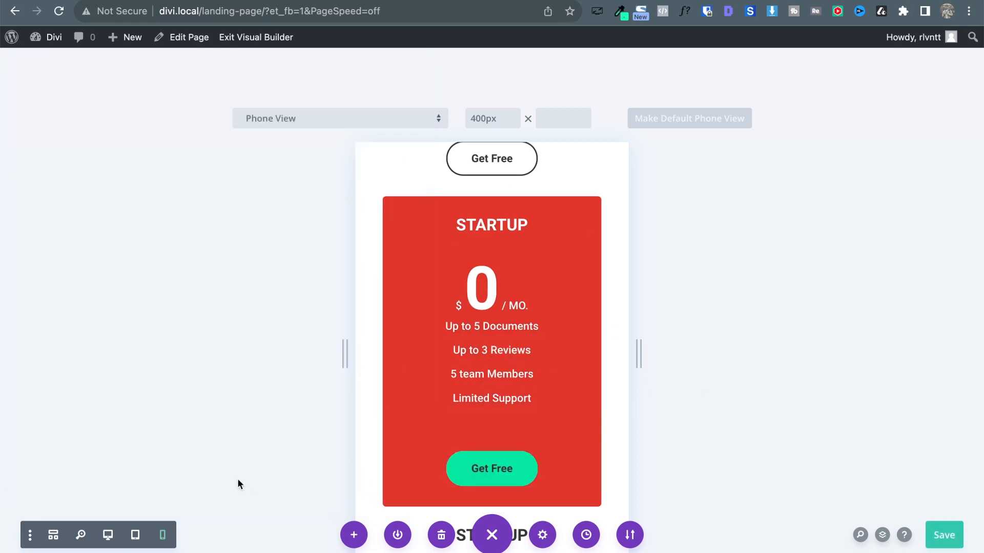
pyautogui.click(108, 535)
# Return to the 400px Phone View and scroll past the pricing cards to the company logo section.
pyautogui.scroll(3, 603, 196)
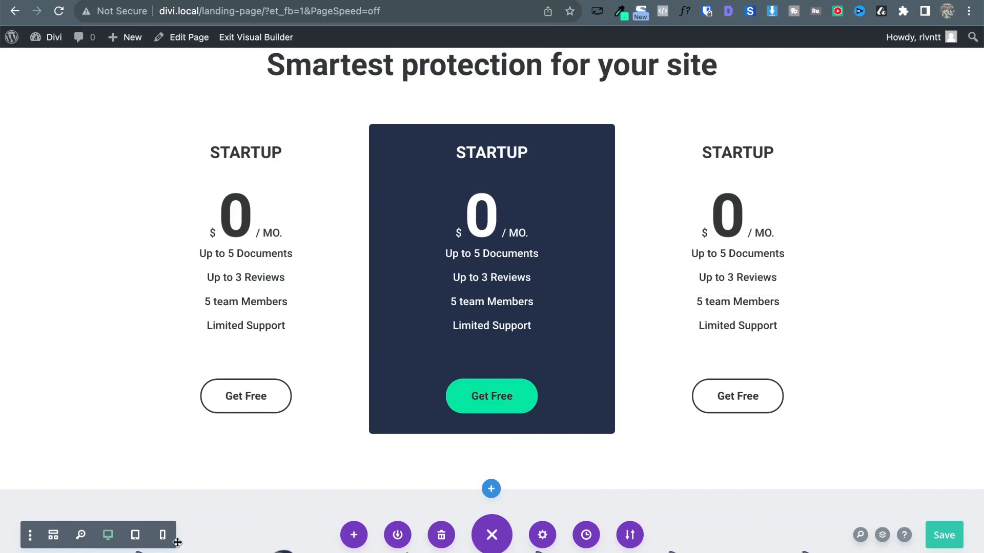
pyautogui.click(162, 535)
pyautogui.scroll(-15, 470, 376)
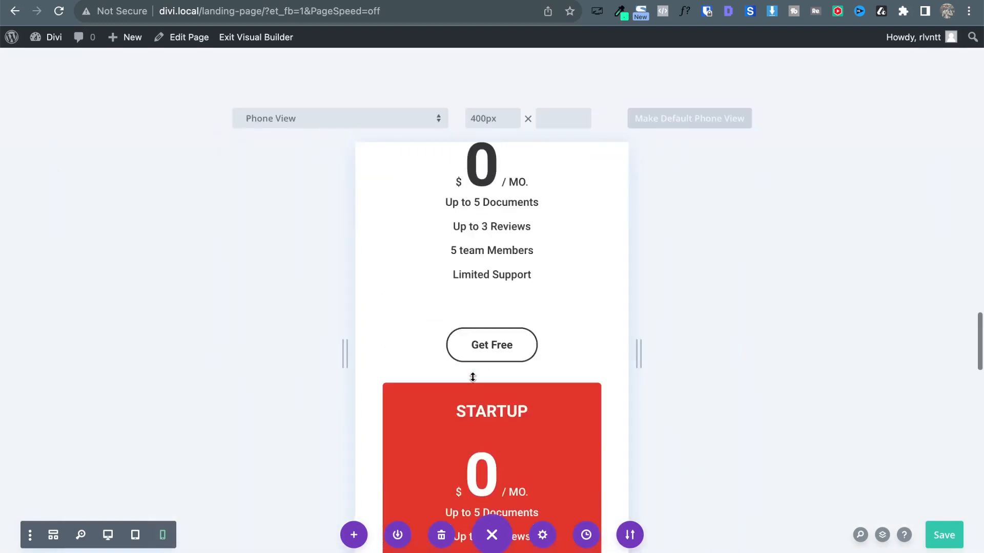
pyautogui.scroll(-10, 499, 261)
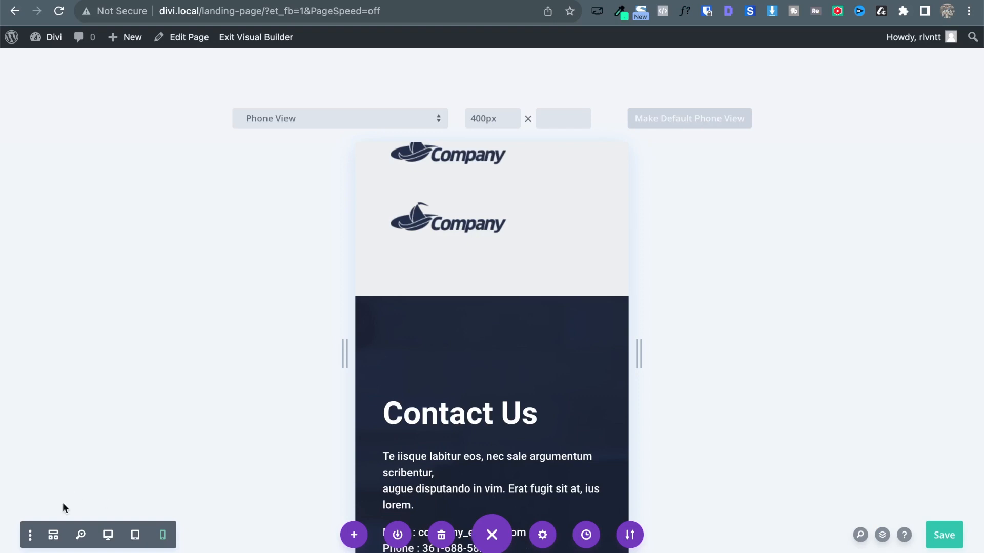
pyautogui.scroll(10, 544, 379)
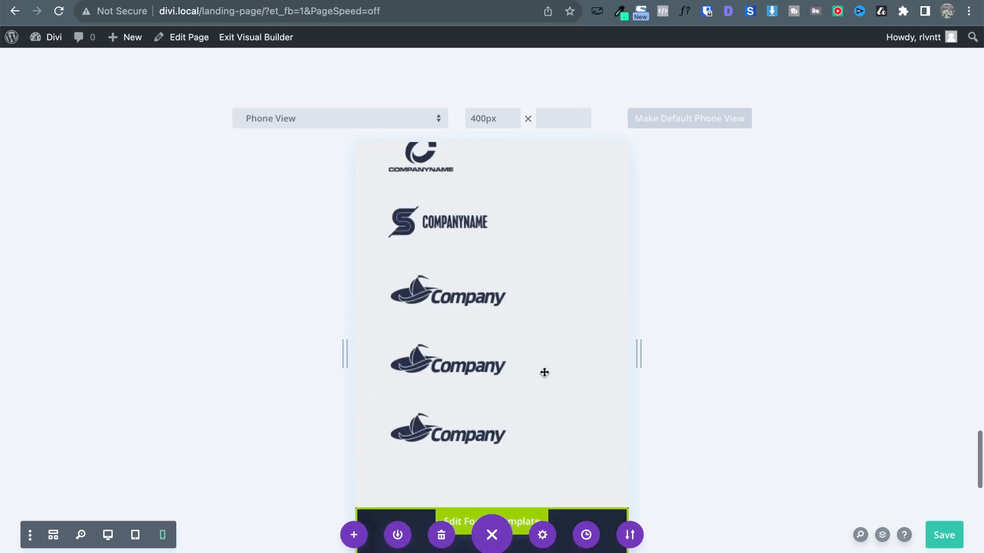
pyautogui.scroll(9, 543, 385)
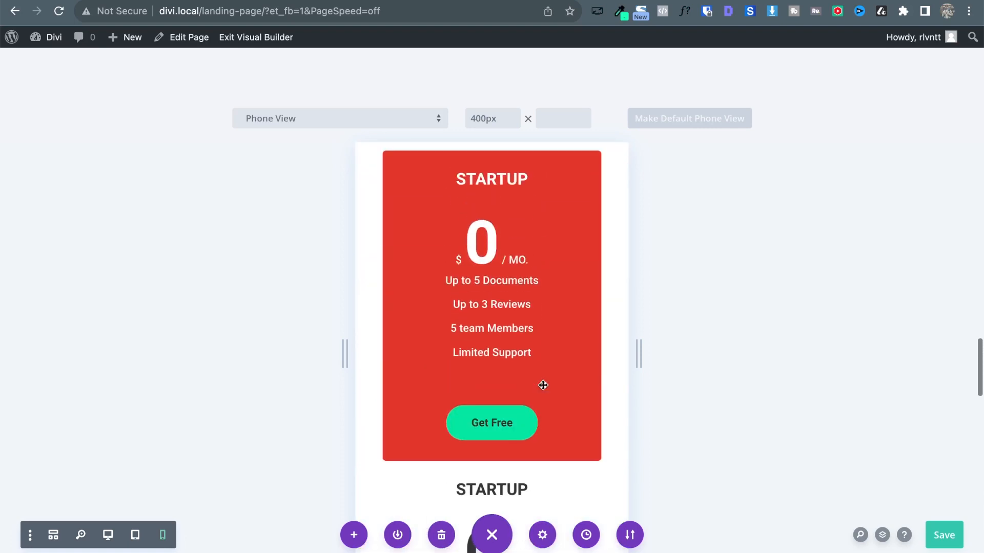
pyautogui.scroll(-10, 543, 386)
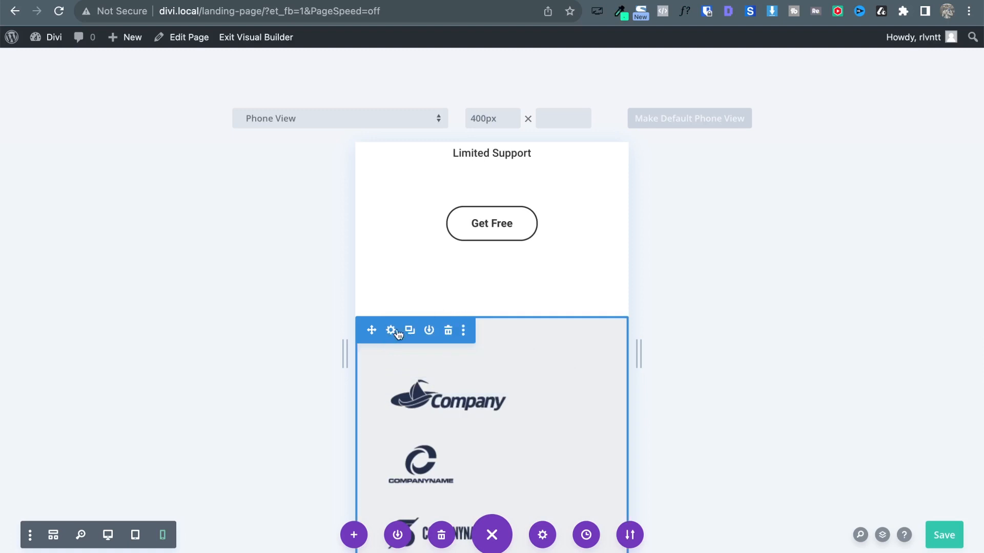
pyautogui.scroll(-2, 547, 348)
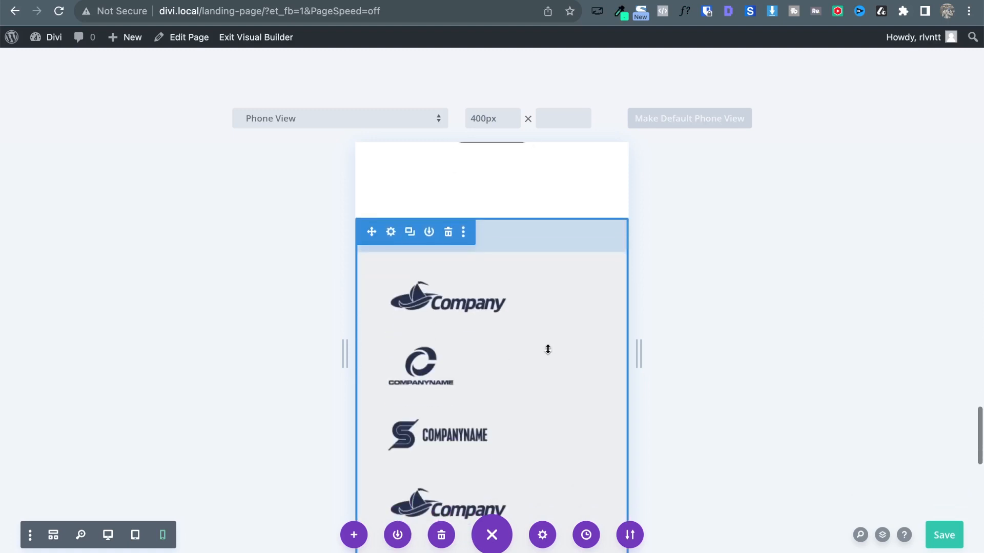
# Open the logo section's Advanced > Visibility options and tick Disable on Phone.
pyautogui.click(389, 232)
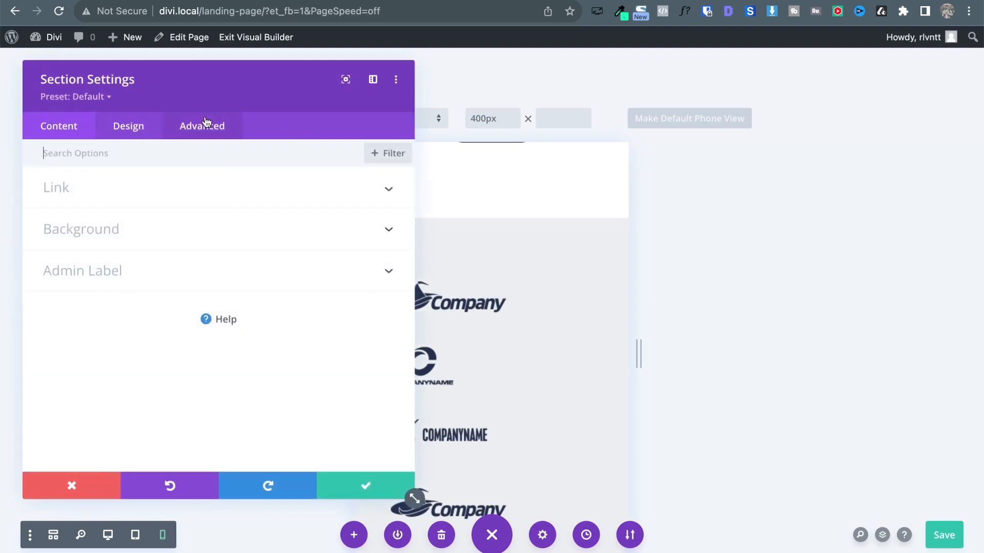
pyautogui.click(206, 136)
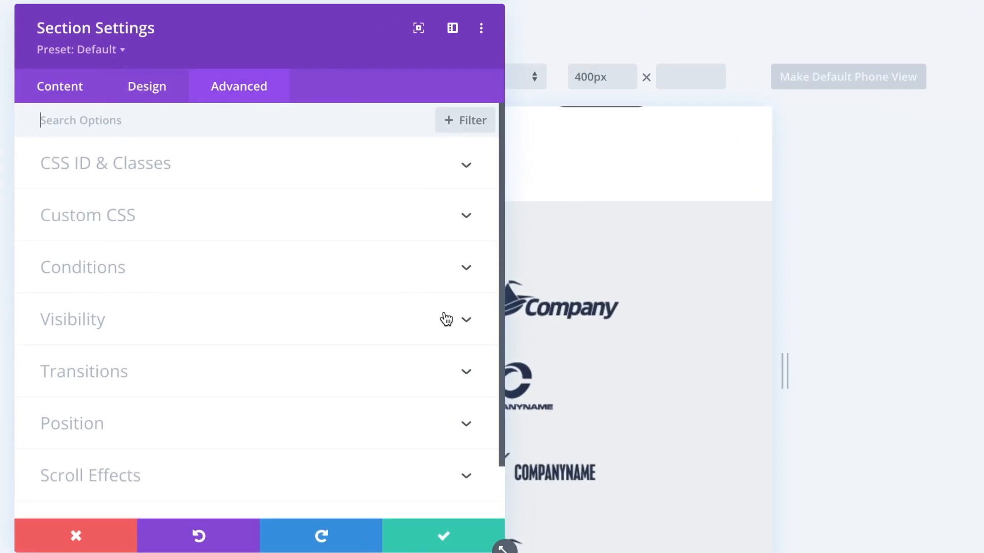
pyautogui.click(142, 328)
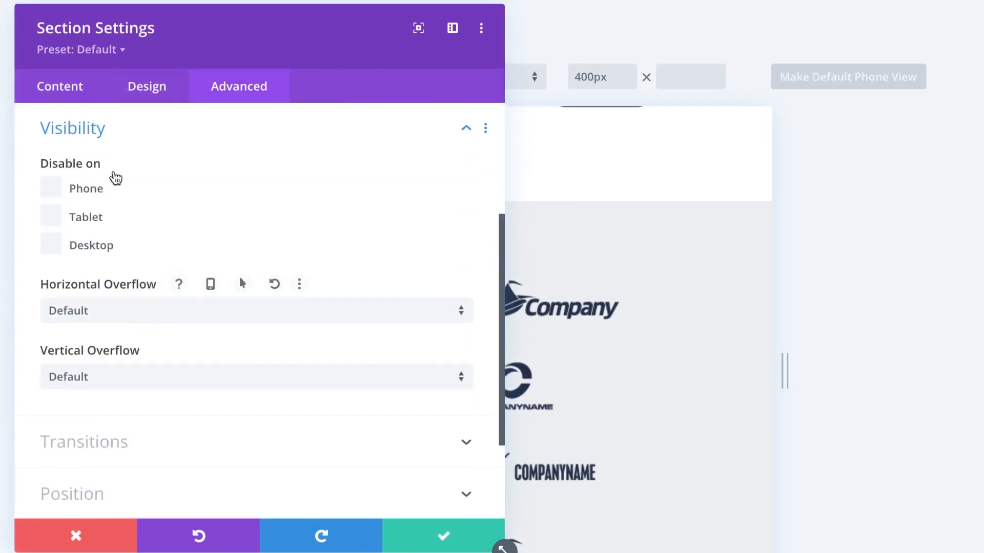
pyautogui.click(53, 189)
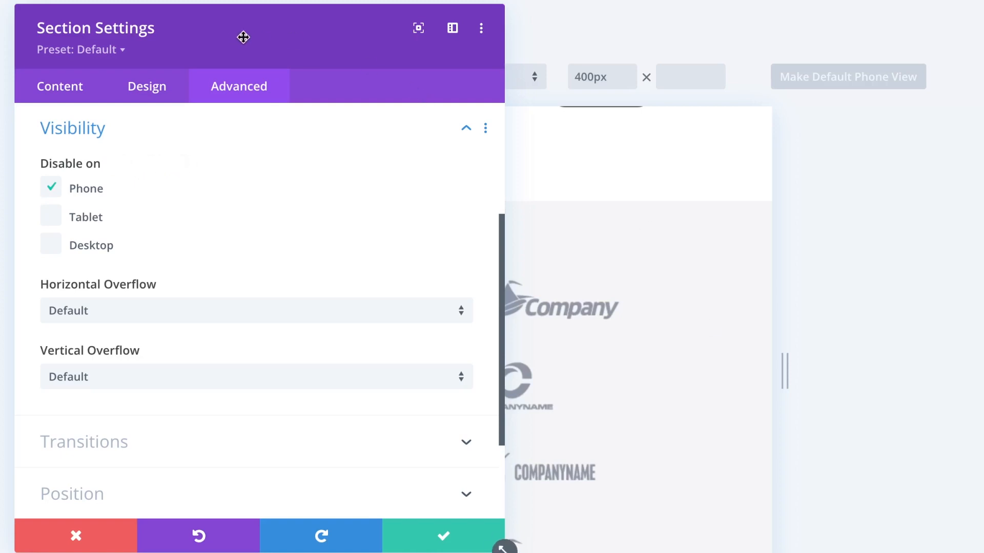
# Untick Phone, then tick and untick Desktop so the section shows on all devices.
pyautogui.moveTo(243, 37); pyautogui.dragTo(866, 67)
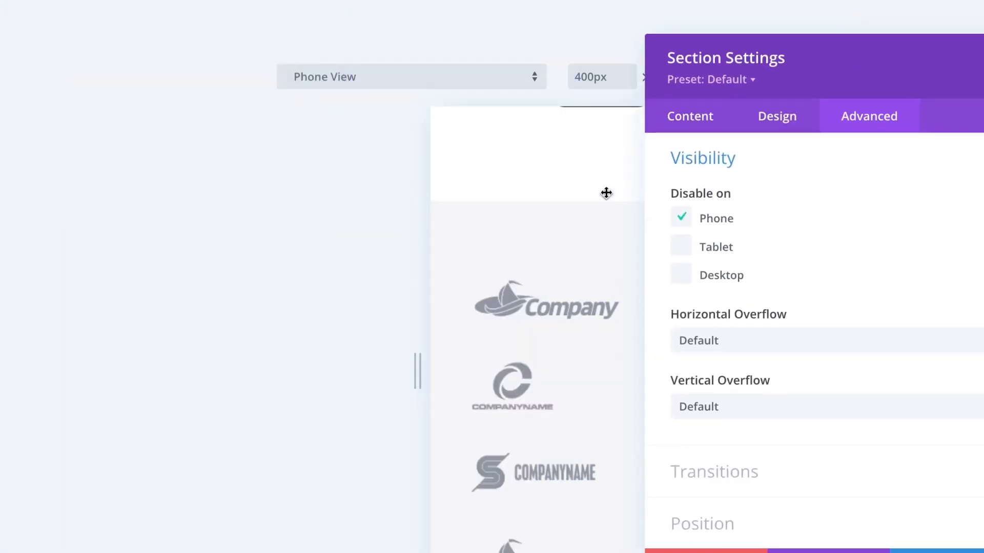
pyautogui.scroll(2, 610, 310)
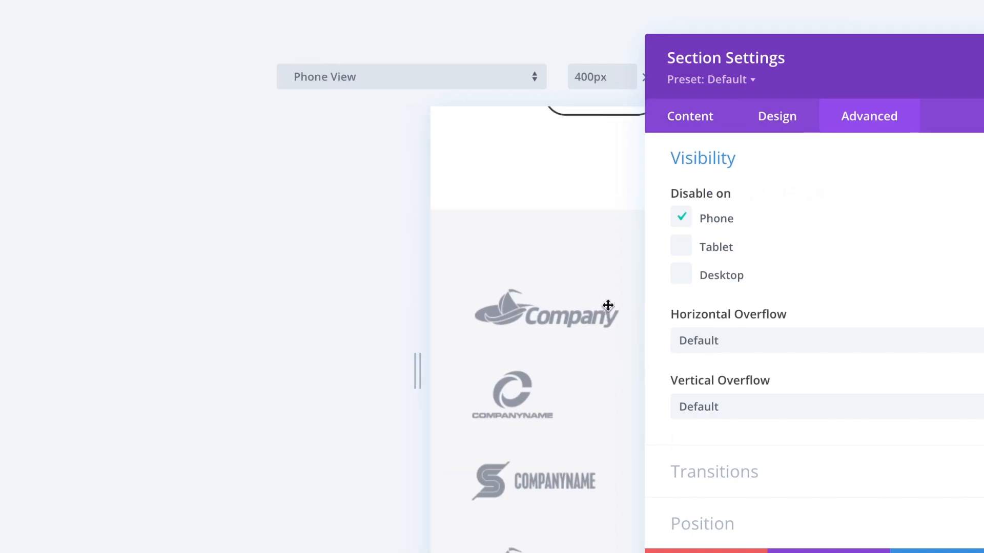
pyautogui.click(725, 223)
pyautogui.click(691, 286)
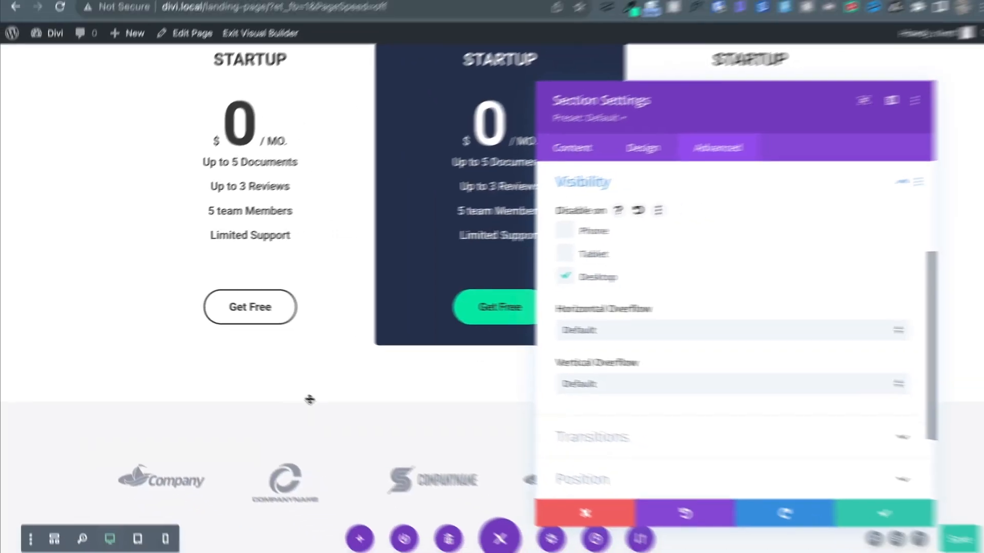
pyautogui.scroll(-4, 309, 397)
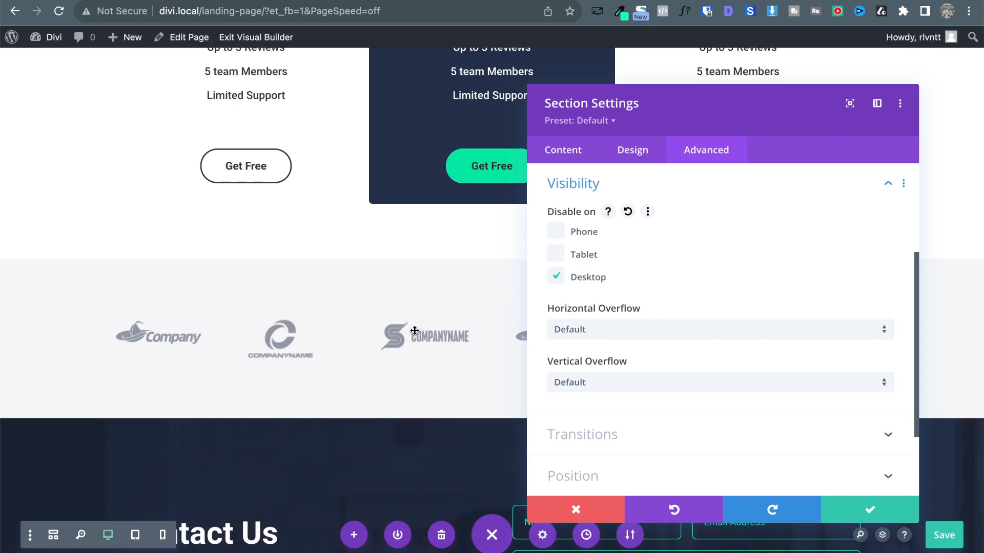
pyautogui.click(556, 278)
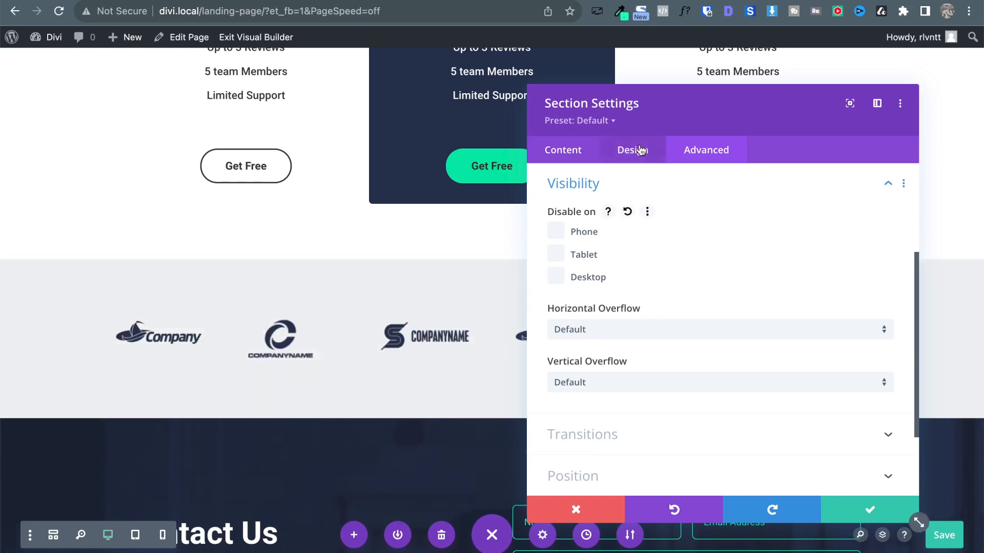
# Move the Section Settings panel aside and collapse the Visibility options.
pyautogui.moveTo(618, 109); pyautogui.dragTo(278, 85)
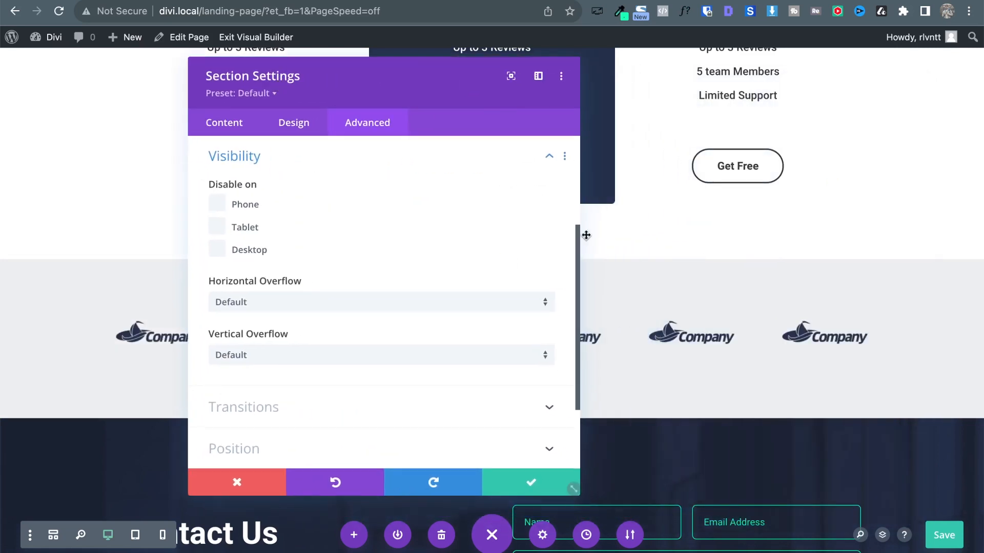
pyautogui.click(430, 171)
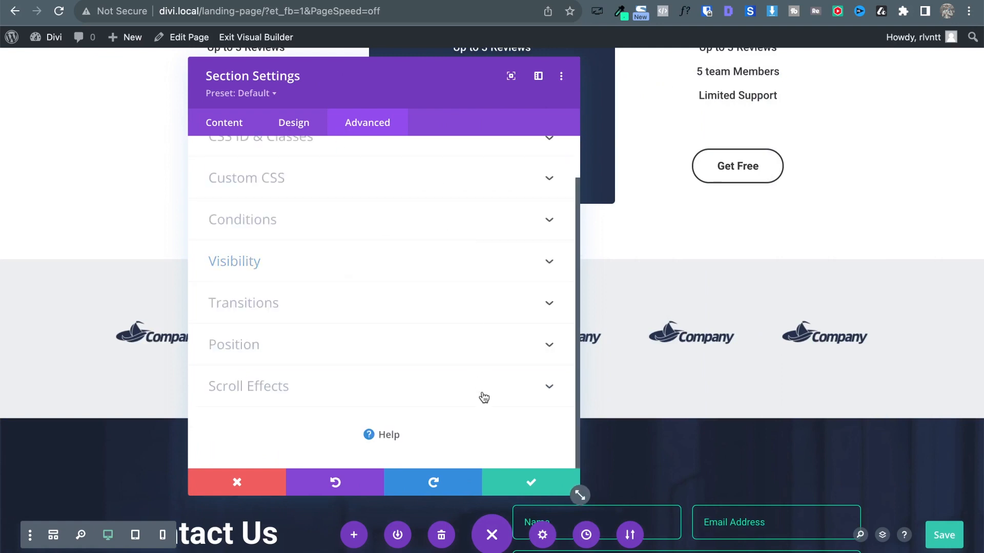
pyautogui.scroll(2, 484, 398)
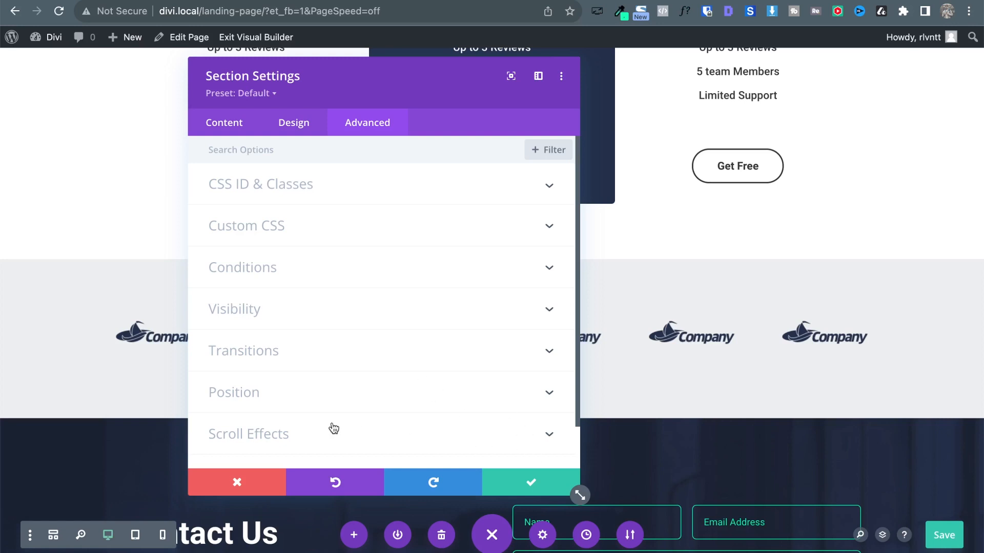
pyautogui.scroll(-2, 334, 429)
# Try a Fade animation on the section, revert it to None, and close Section Settings.
pyautogui.click(295, 125)
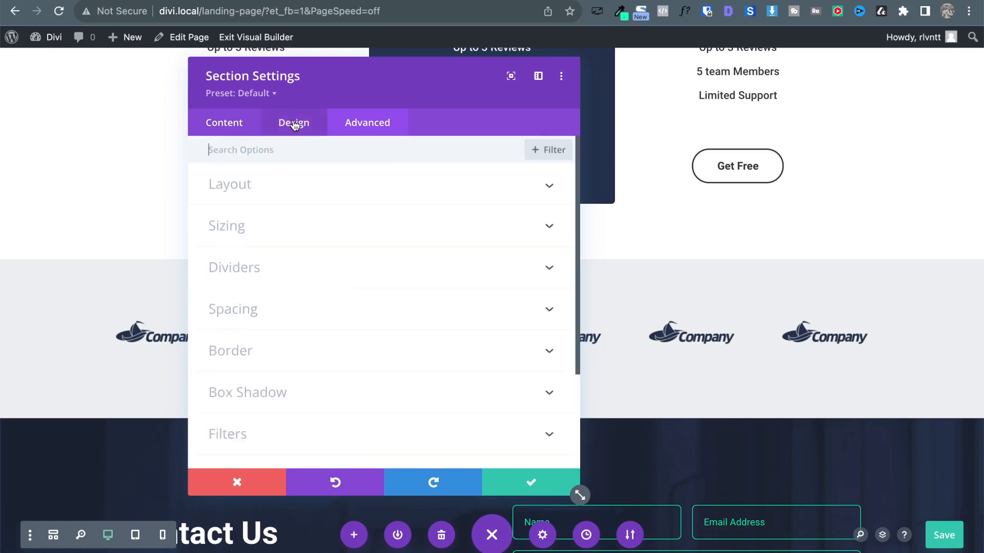
pyautogui.scroll(-3, 347, 356)
pyautogui.click(318, 384)
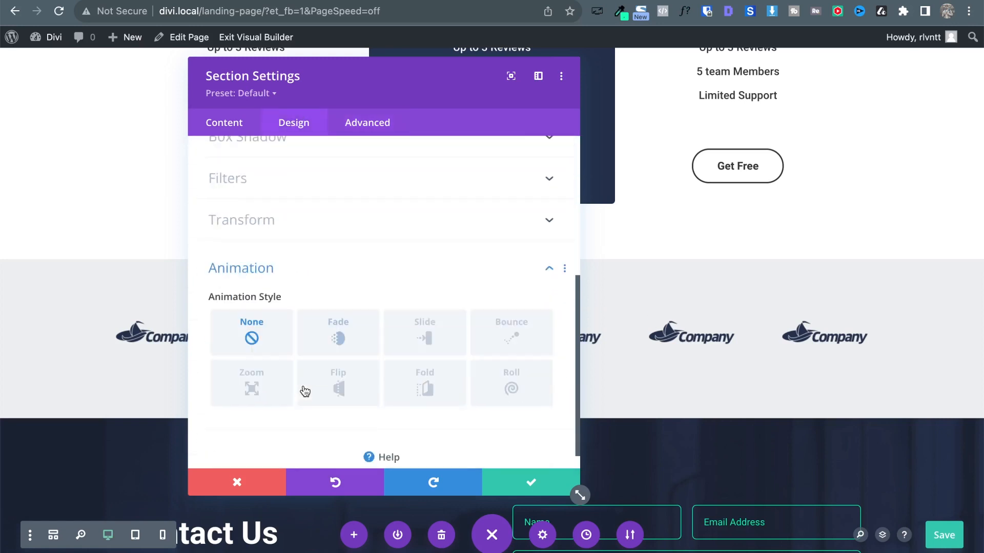
pyautogui.scroll(-1, 308, 358)
pyautogui.click(356, 319)
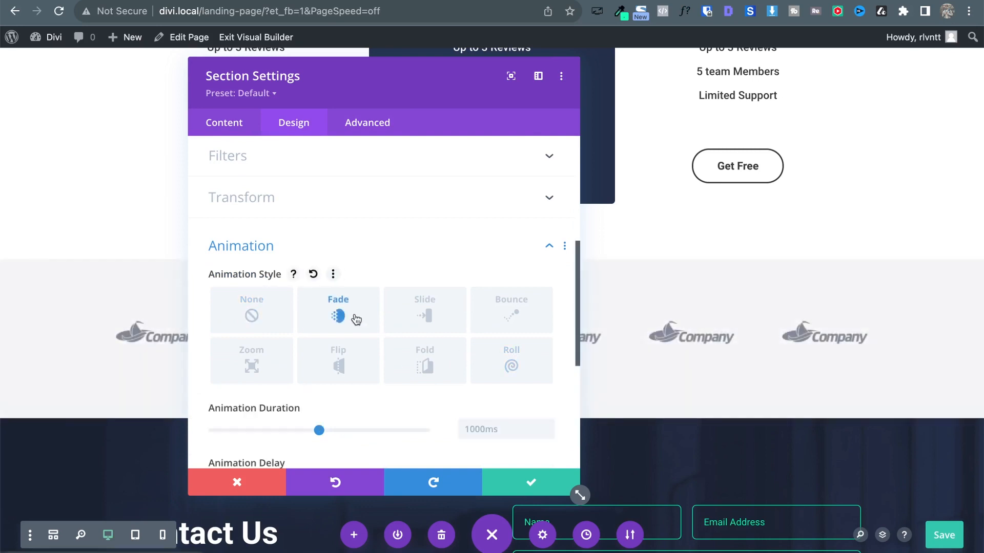
pyautogui.click(254, 314)
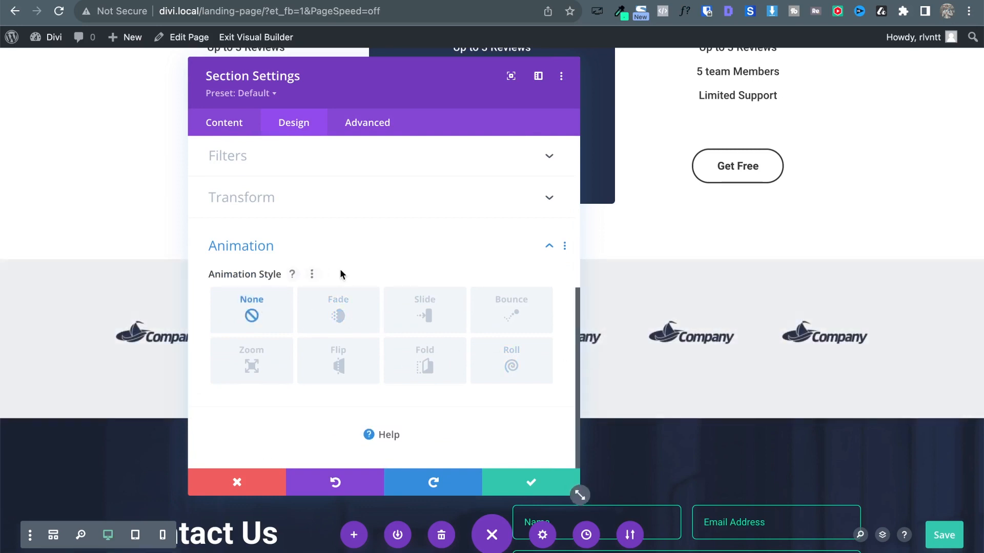
pyautogui.scroll(6, 340, 272)
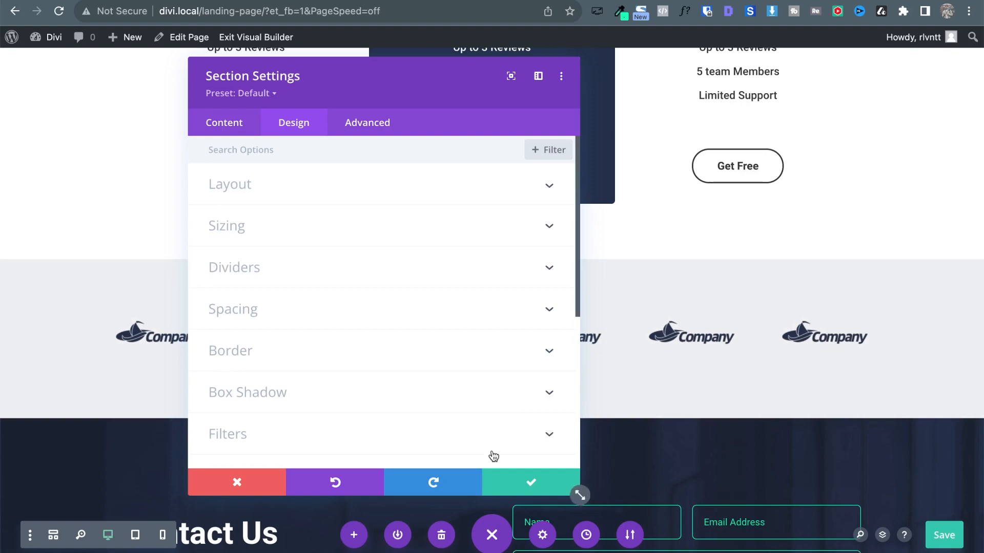
pyautogui.click(513, 482)
pyautogui.scroll(20, 545, 229)
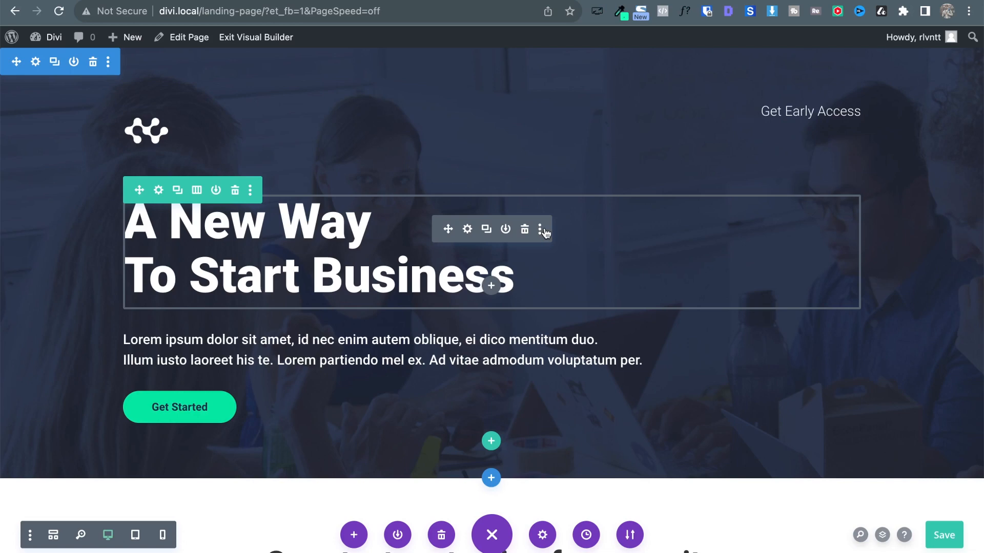
# Save the Atlas landing page with the keyboard save shortcut.
pyautogui.press('super+s')
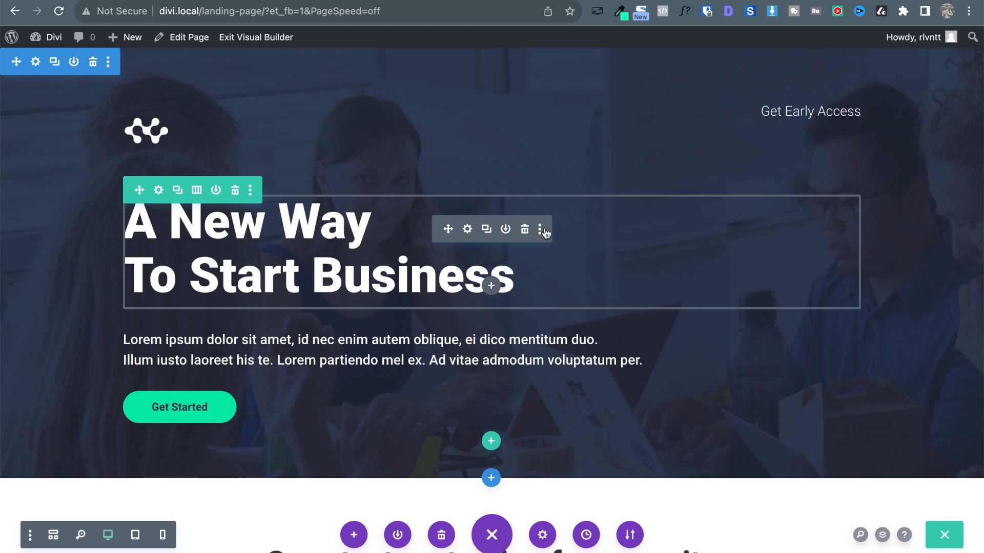